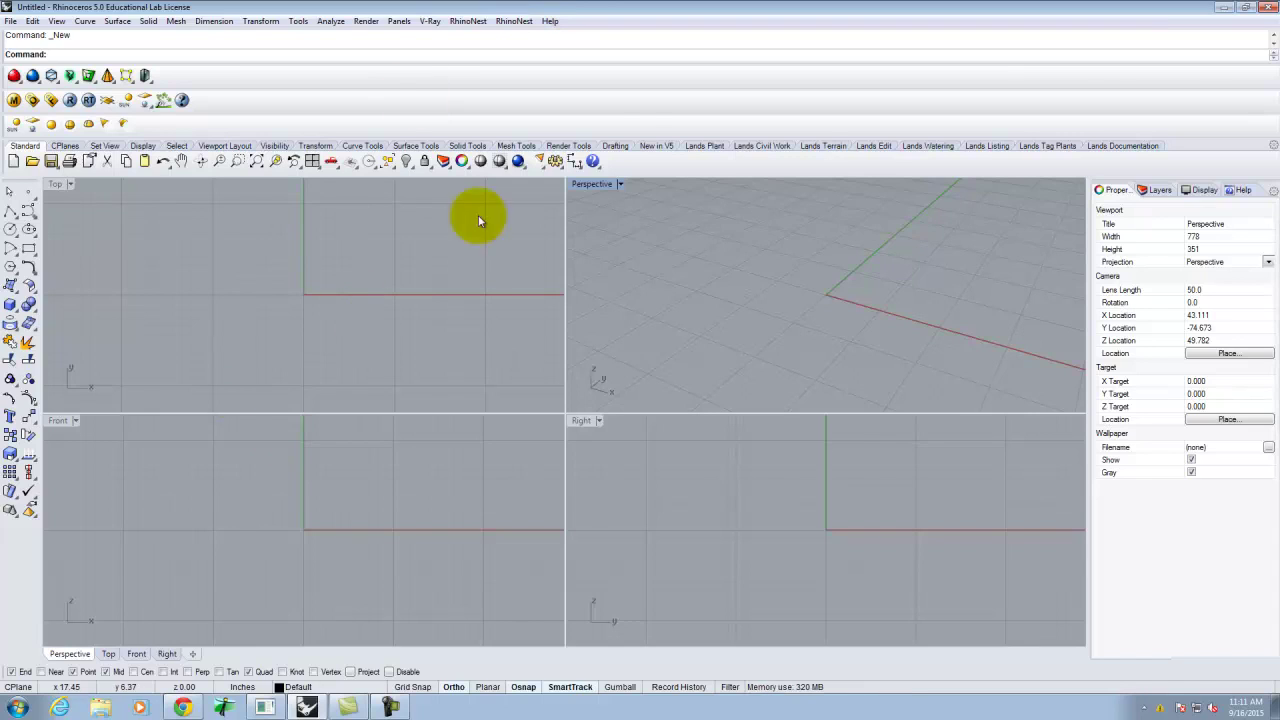
Draw an 18 by 18 inch square above and beyond the origin in the maximized Top view
right_drag(114, 301, 167, 208)
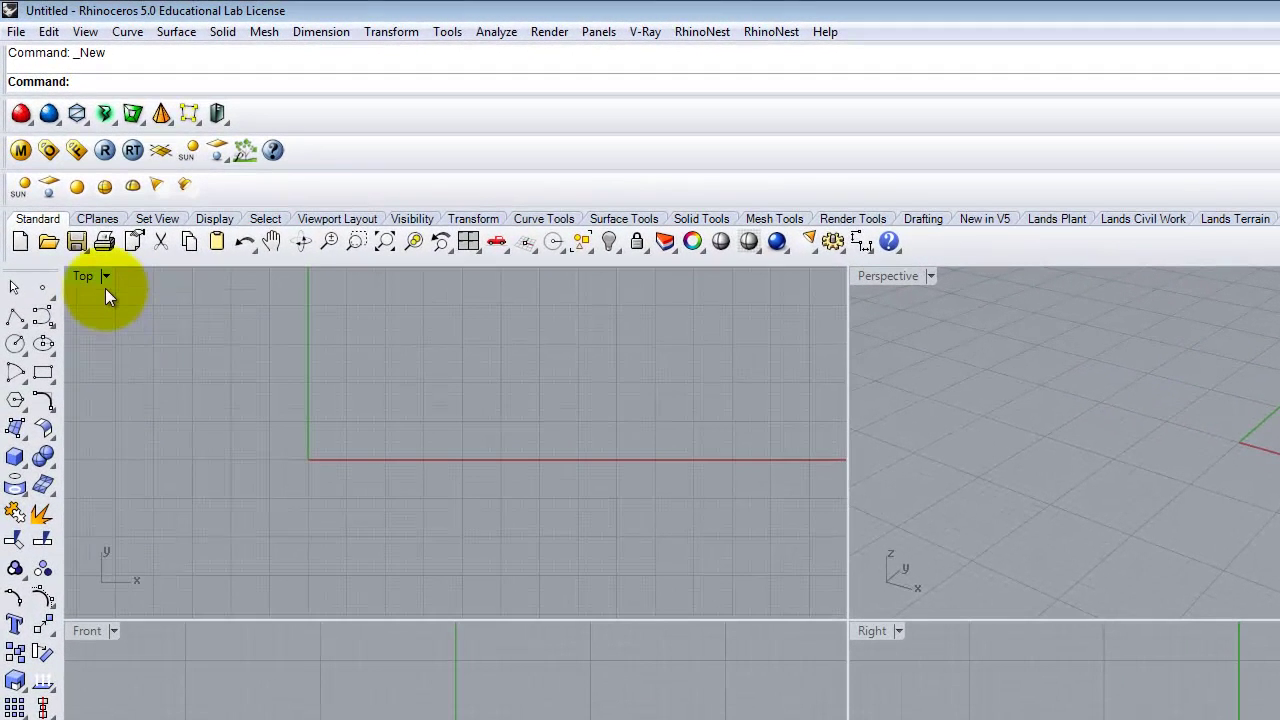
double_click(81, 277)
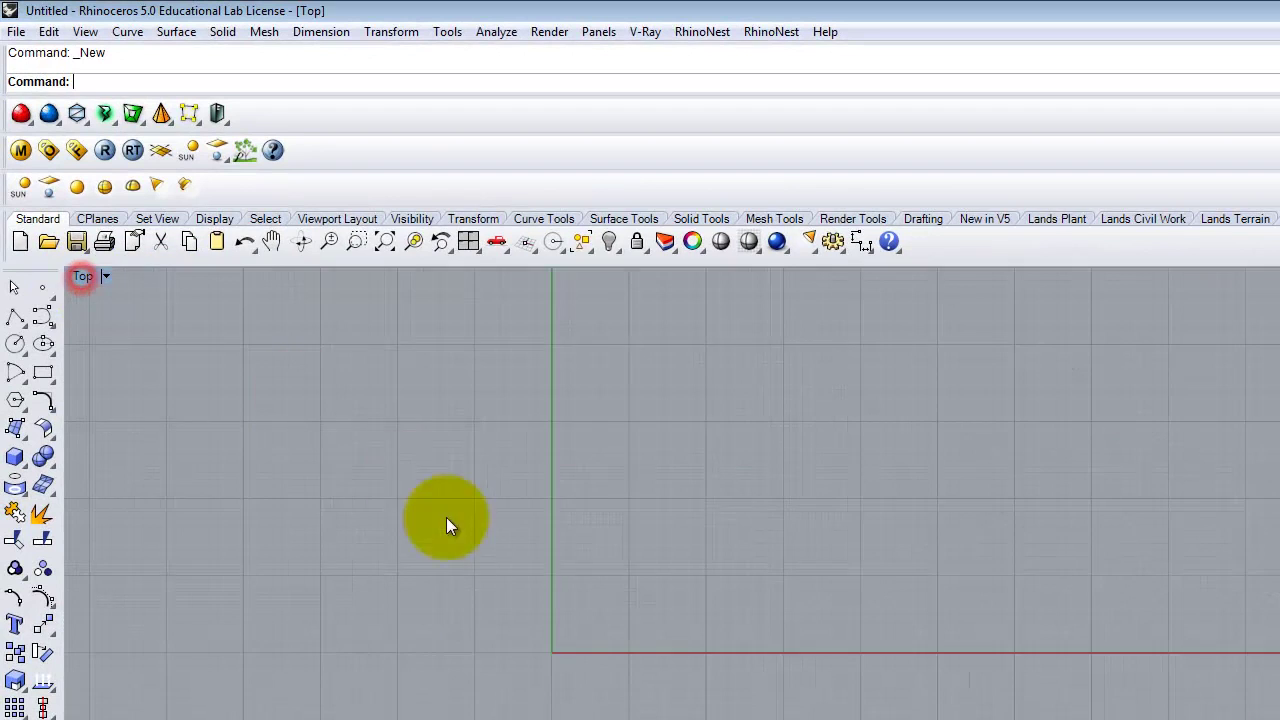
right_drag(912, 670, 831, 583)
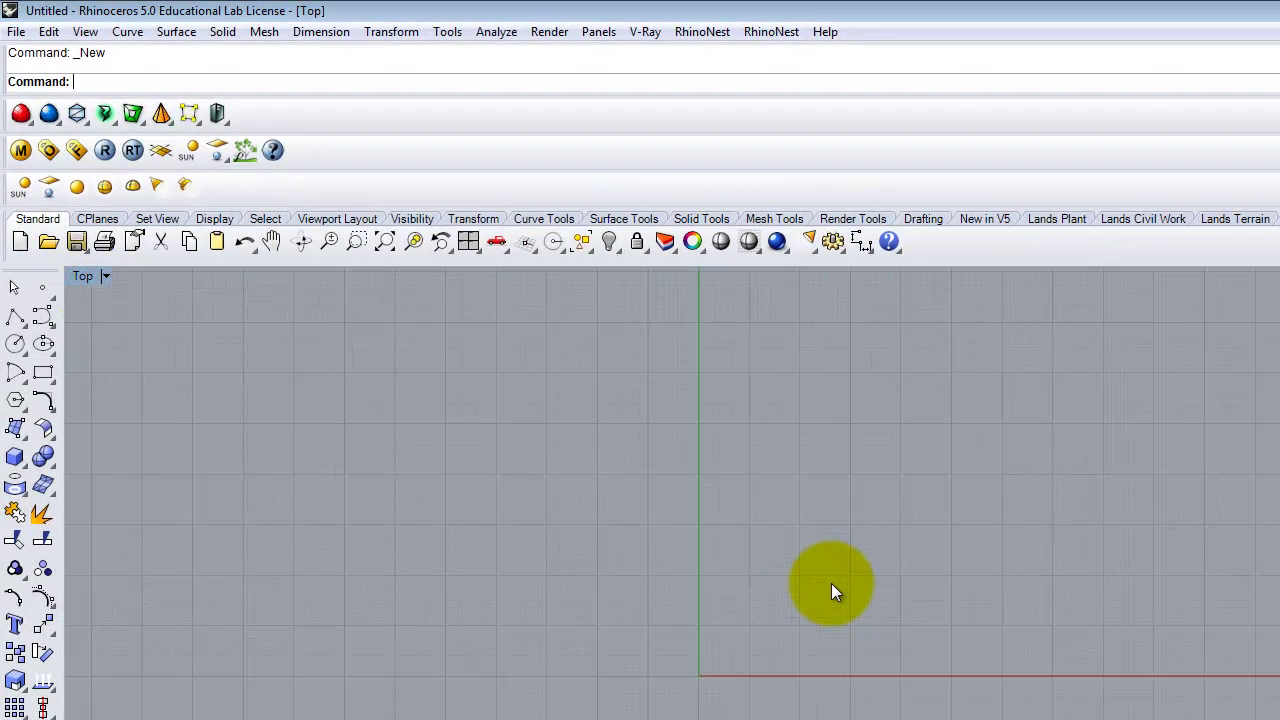
click(44, 373)
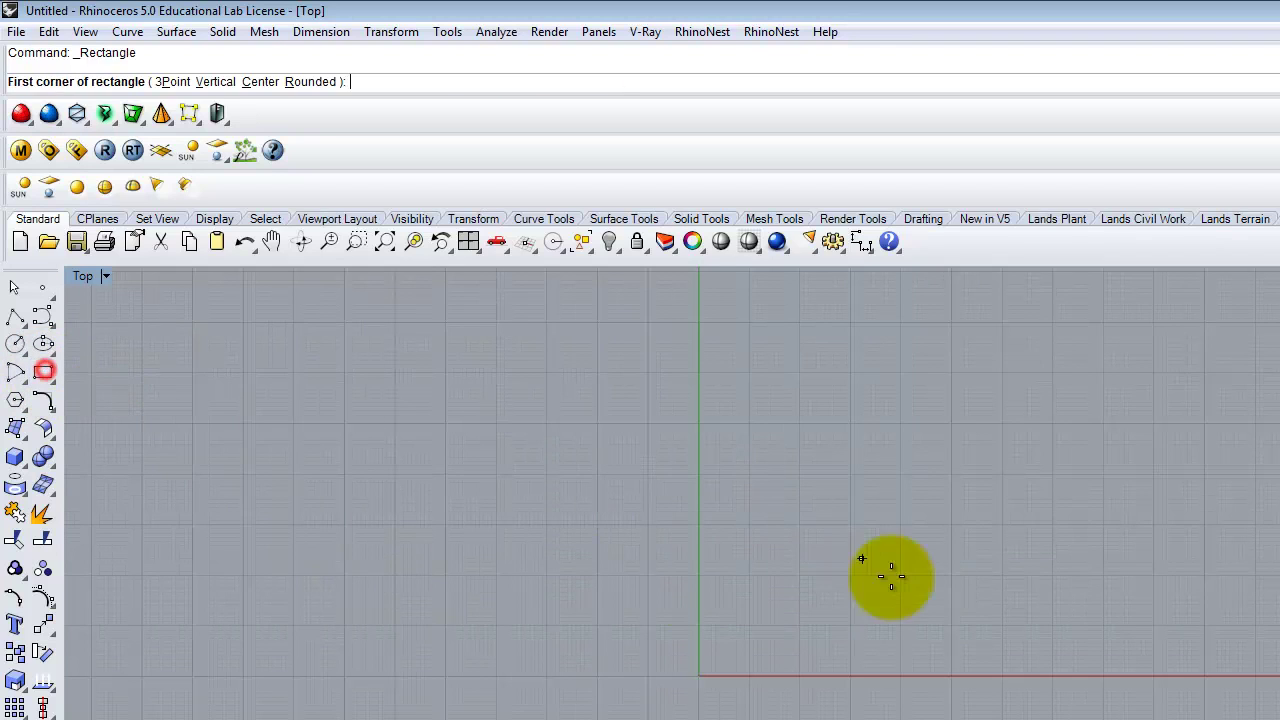
click(834, 573)
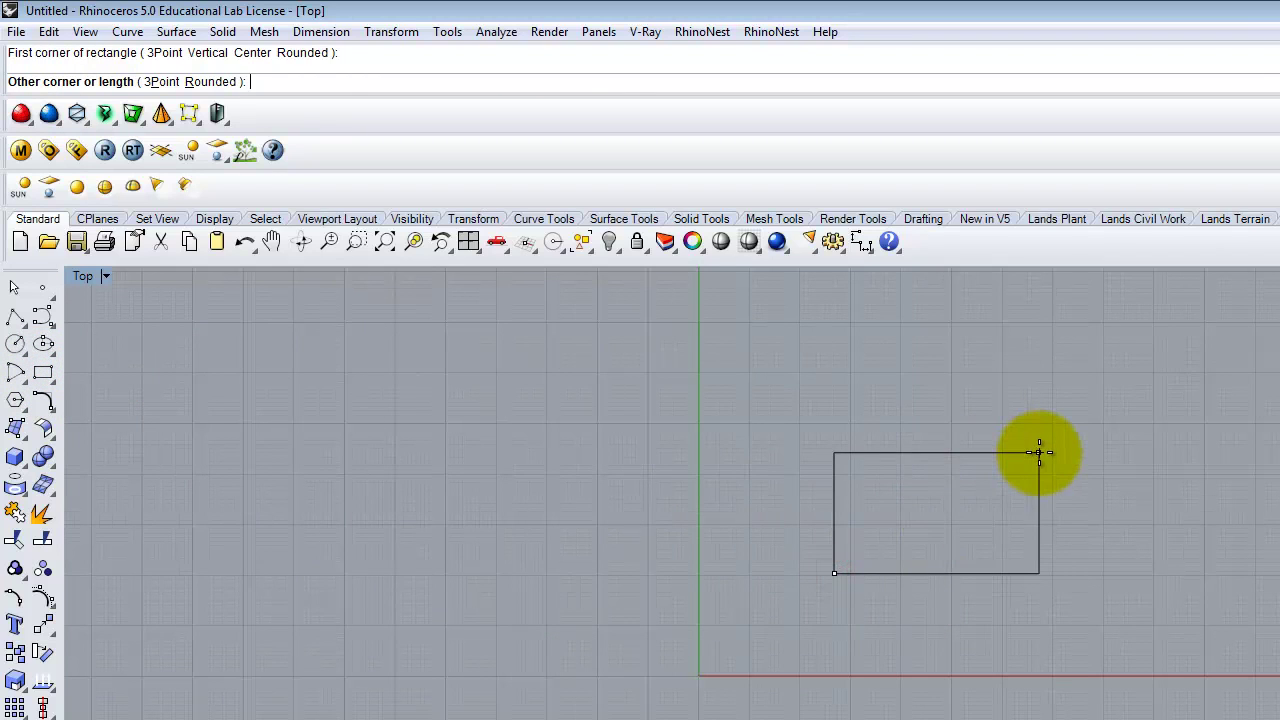
text(@18',18")
key(Return)
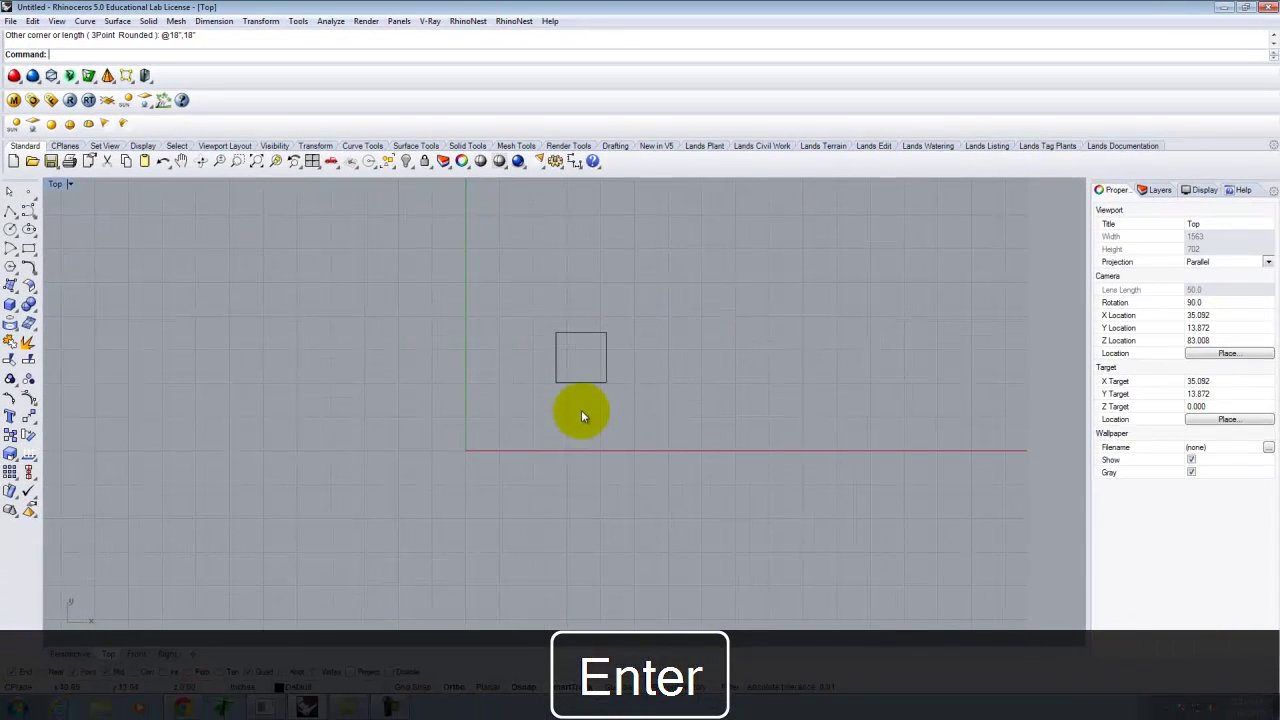
scroll(589, 386, up, 3)
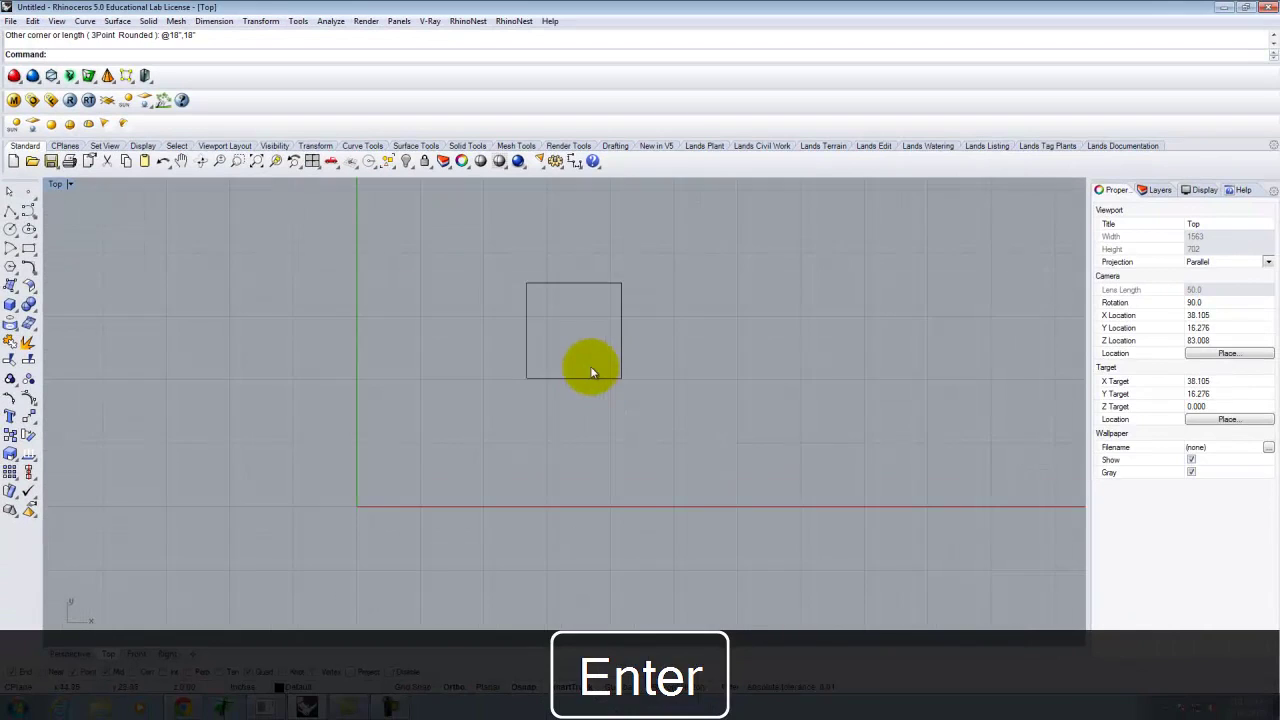
Explode the square into separate edges and select individual edges to check the result
click(591, 377)
scroll(565, 274, up, 3)
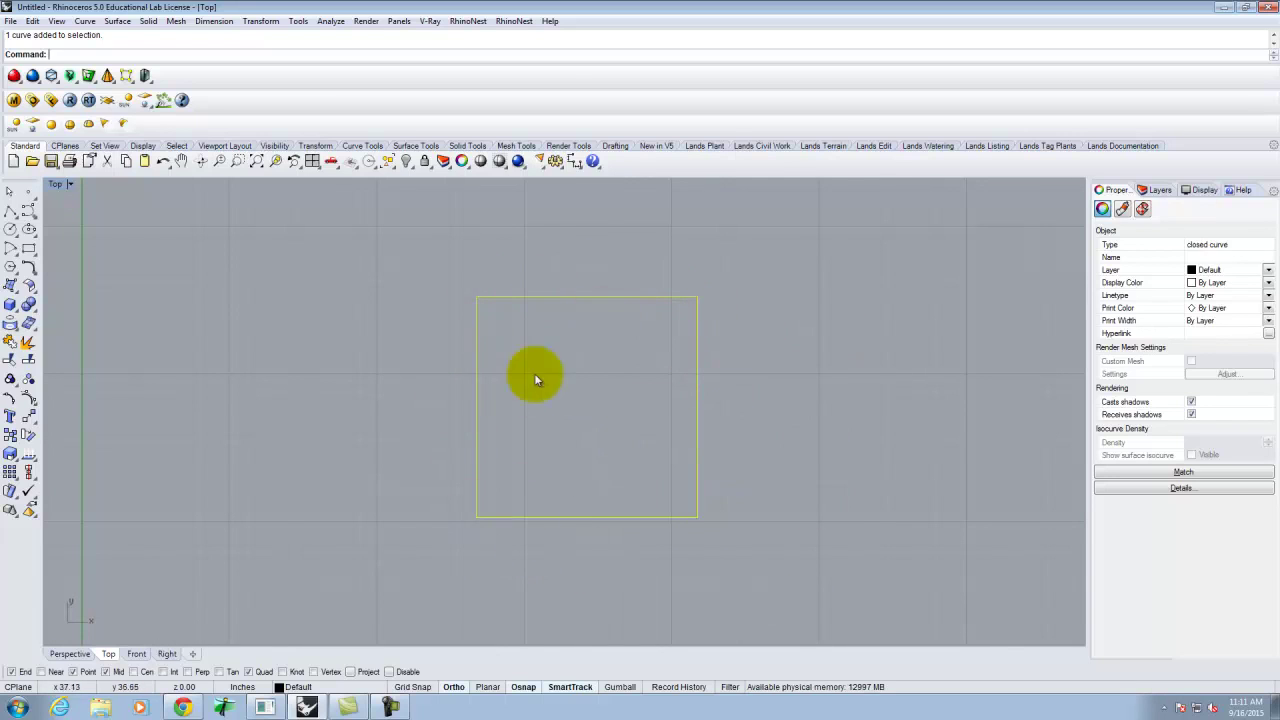
text(Explo)
key(Return)
click(754, 340)
click(652, 298)
click(698, 357)
click(601, 524)
click(602, 518)
click(699, 581)
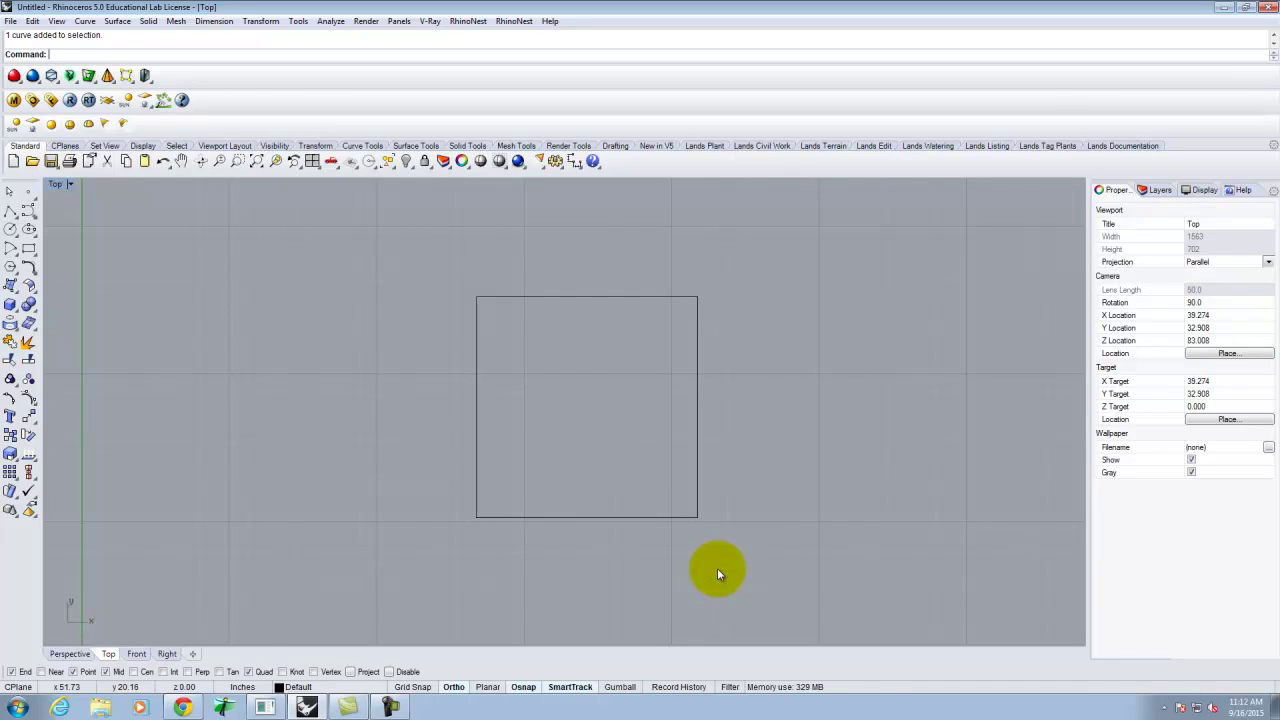
Display the edit points of the square's bottom edge for inspection, and hide them again
click(634, 517)
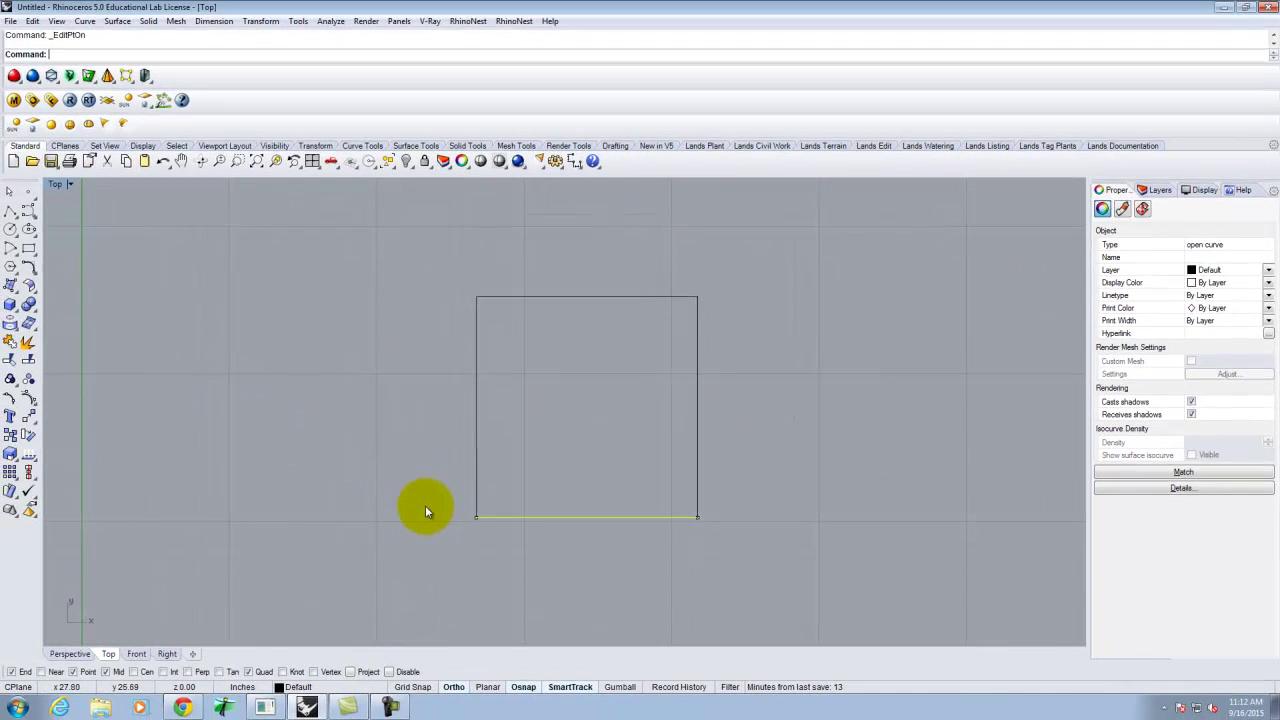
scroll(577, 526, up, 3)
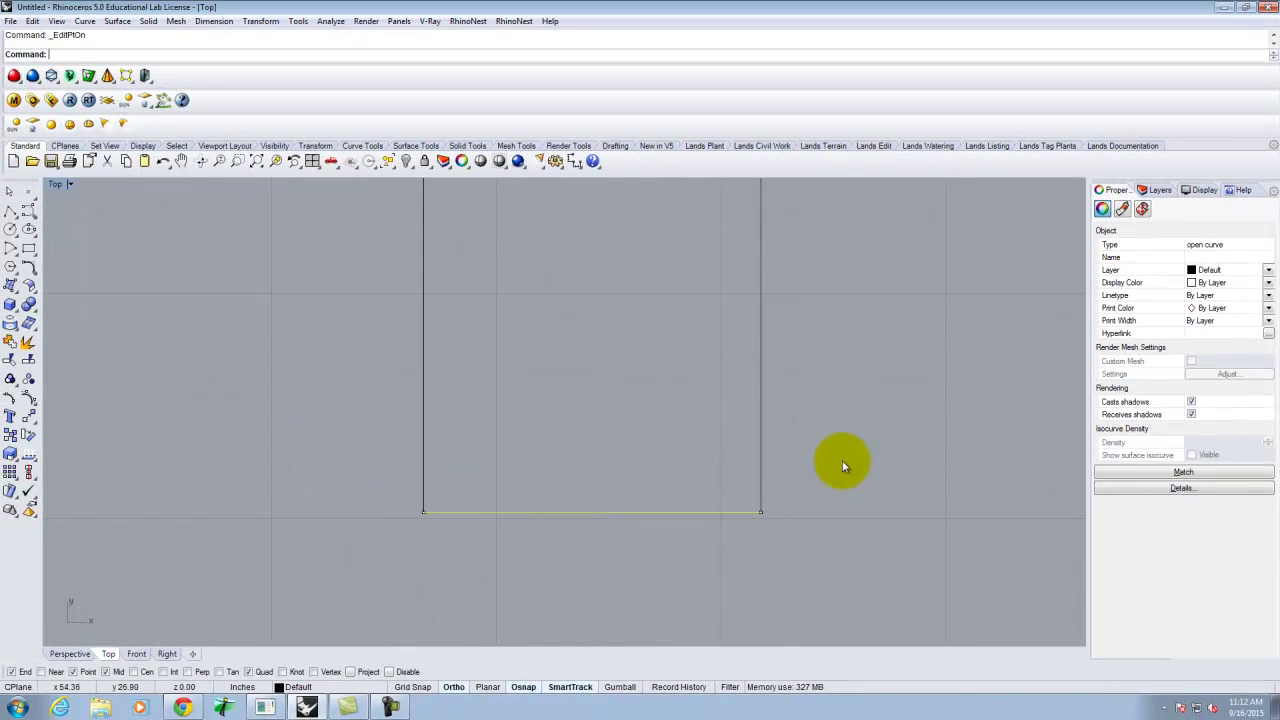
key(Escape)
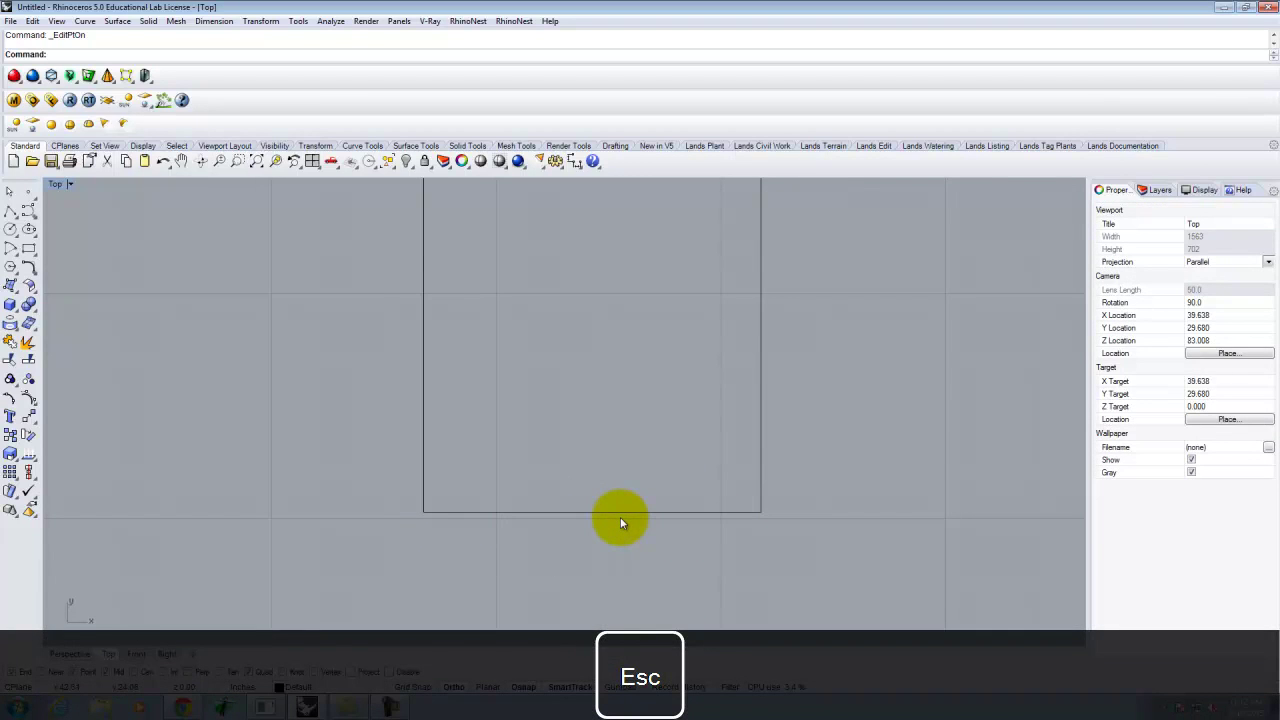
Draw a trial box beside the square, setting its height in the Perspective view, and delete it
scroll(196, 512, down, 2)
click(10, 305)
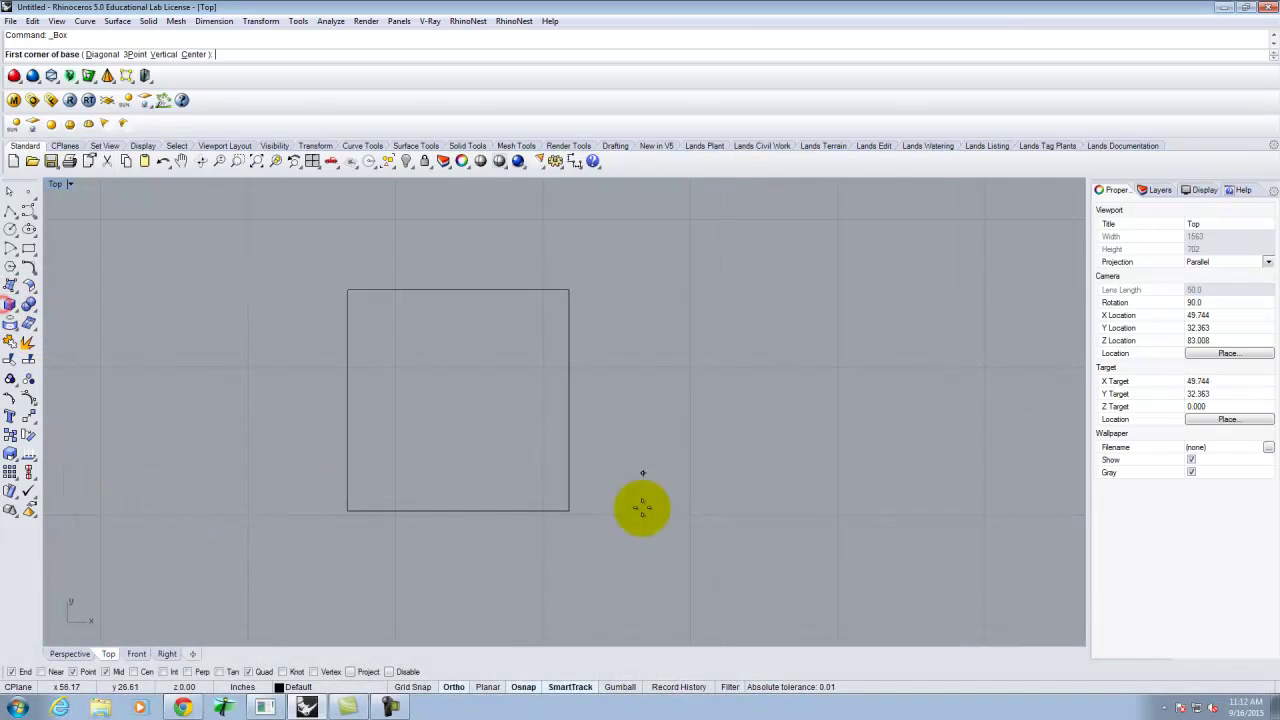
click(636, 507)
click(907, 297)
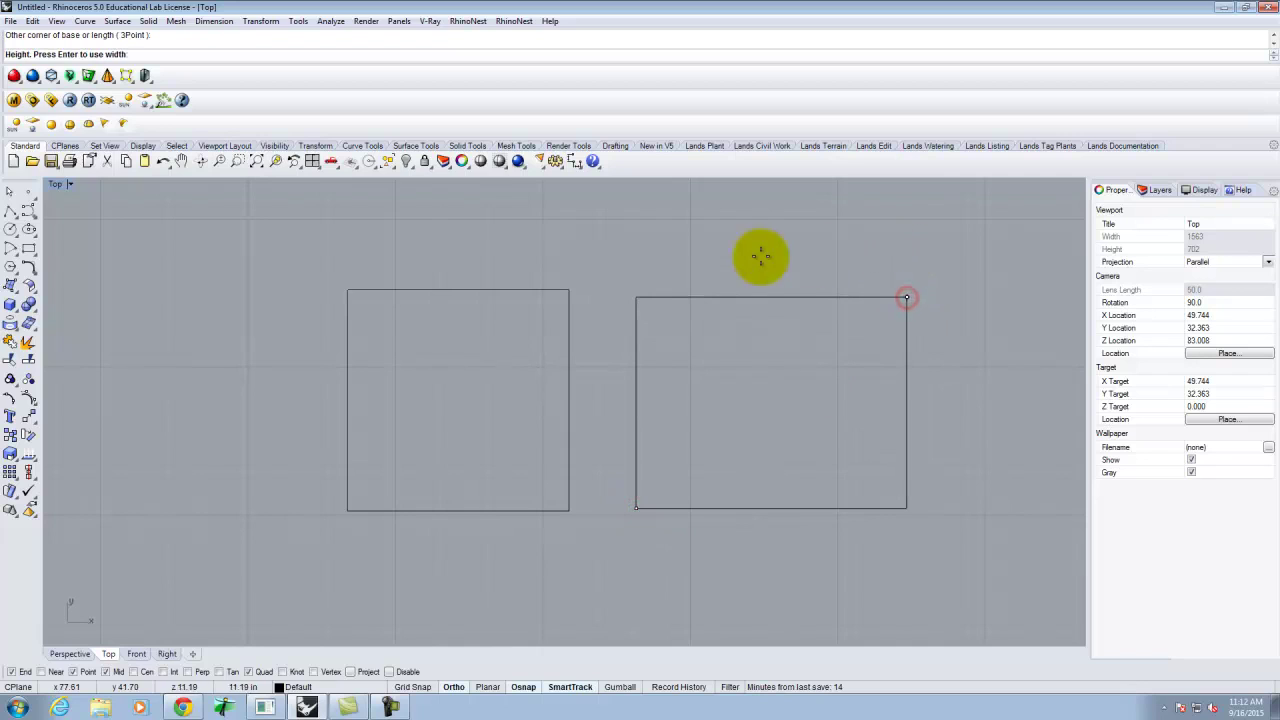
click(54, 183)
click(54, 183)
scroll(794, 334, down, 3)
click(945, 320)
scroll(870, 330, up, 2)
scroll(870, 330, up, 2)
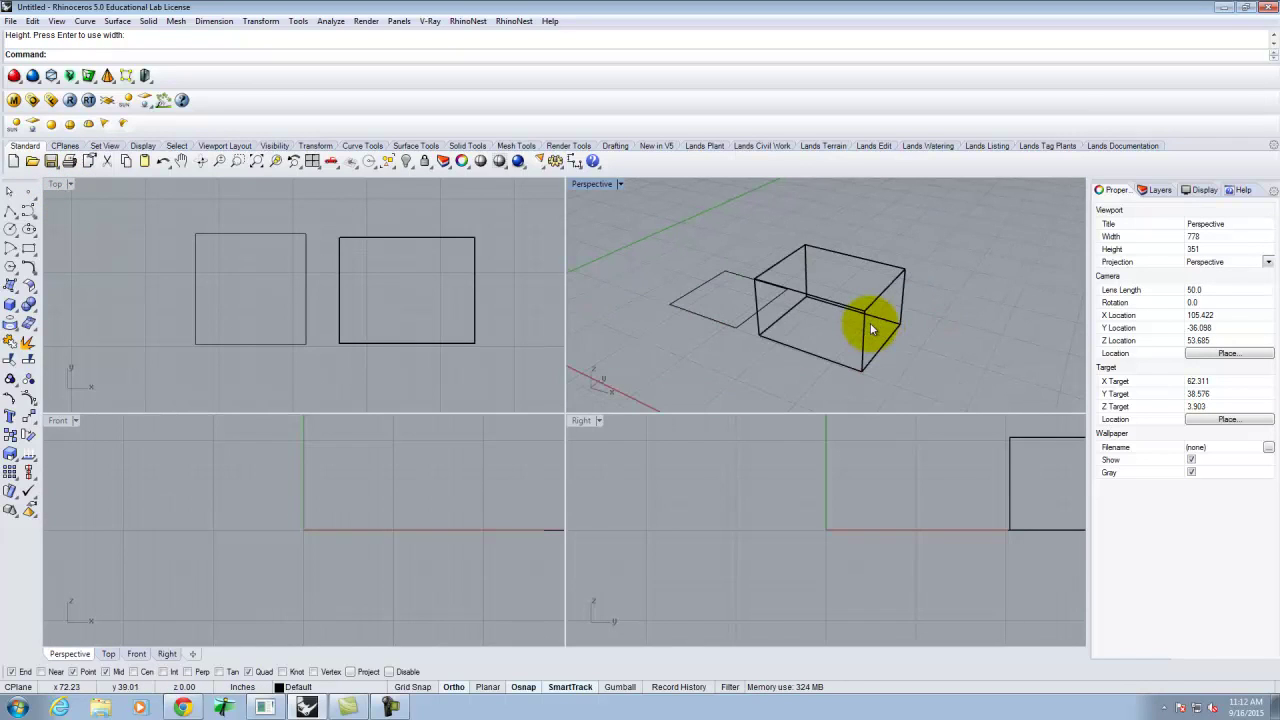
click(863, 329)
key(Delete)
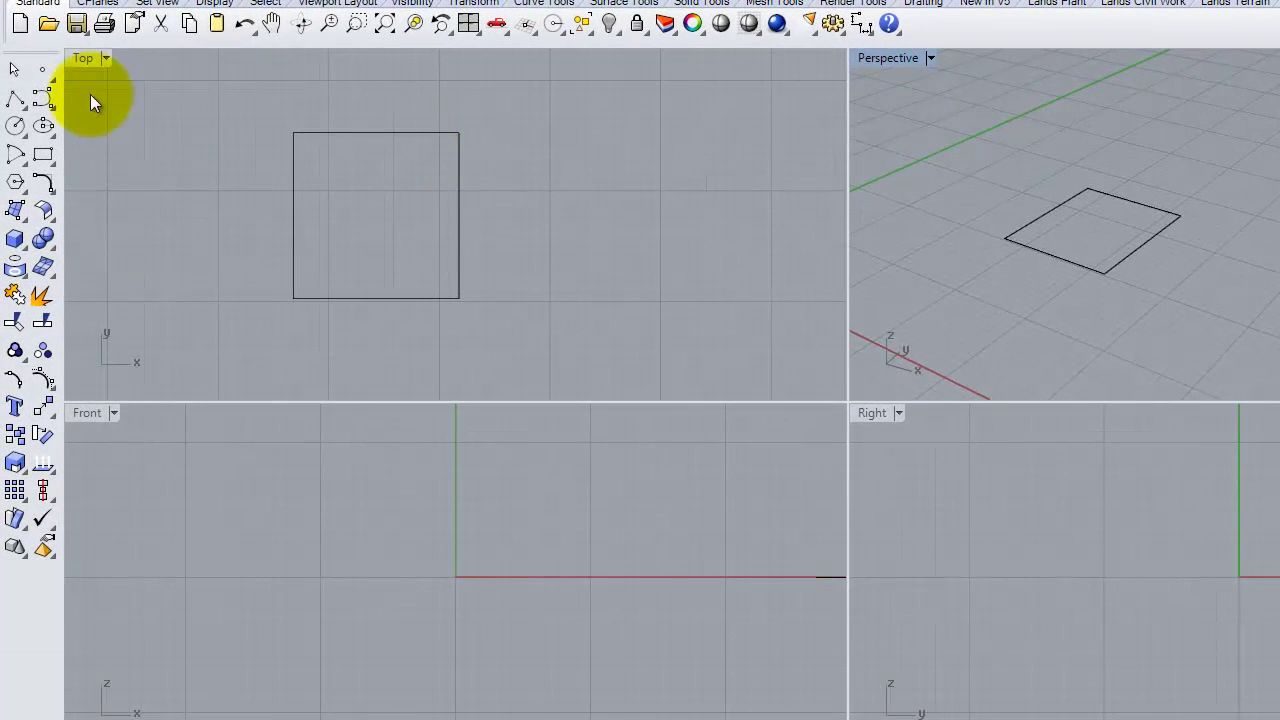
In the maximized Top view, rebuild the square's bottom edge with 6 points and degree 3, and show its edit points
double_click(80, 61)
click(688, 547)
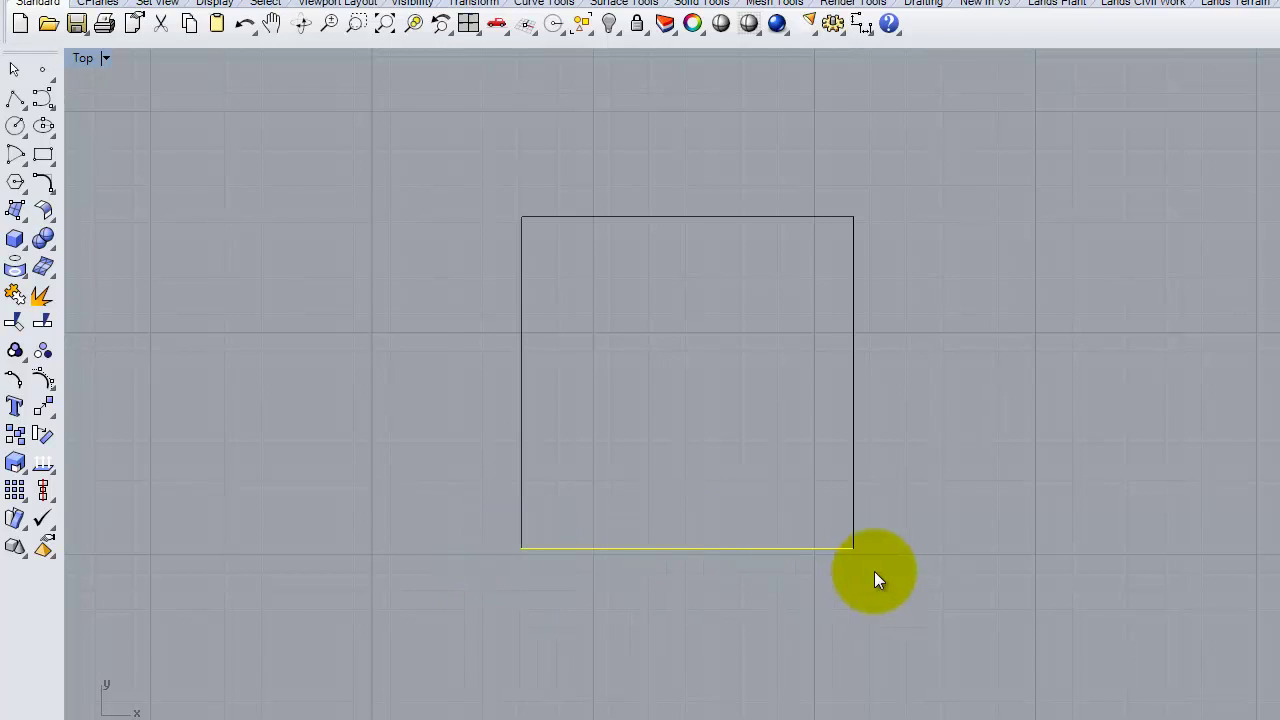
text(Rebuild)
key(Return)
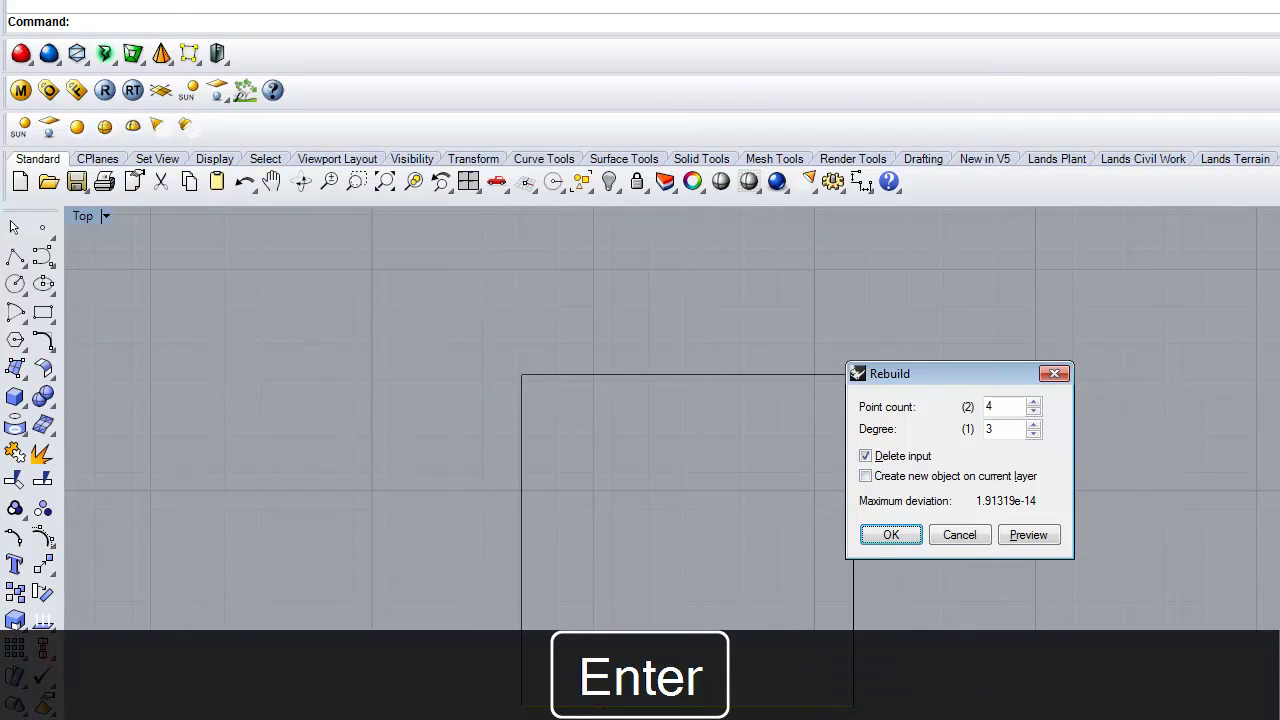
drag(914, 372, 992, 360)
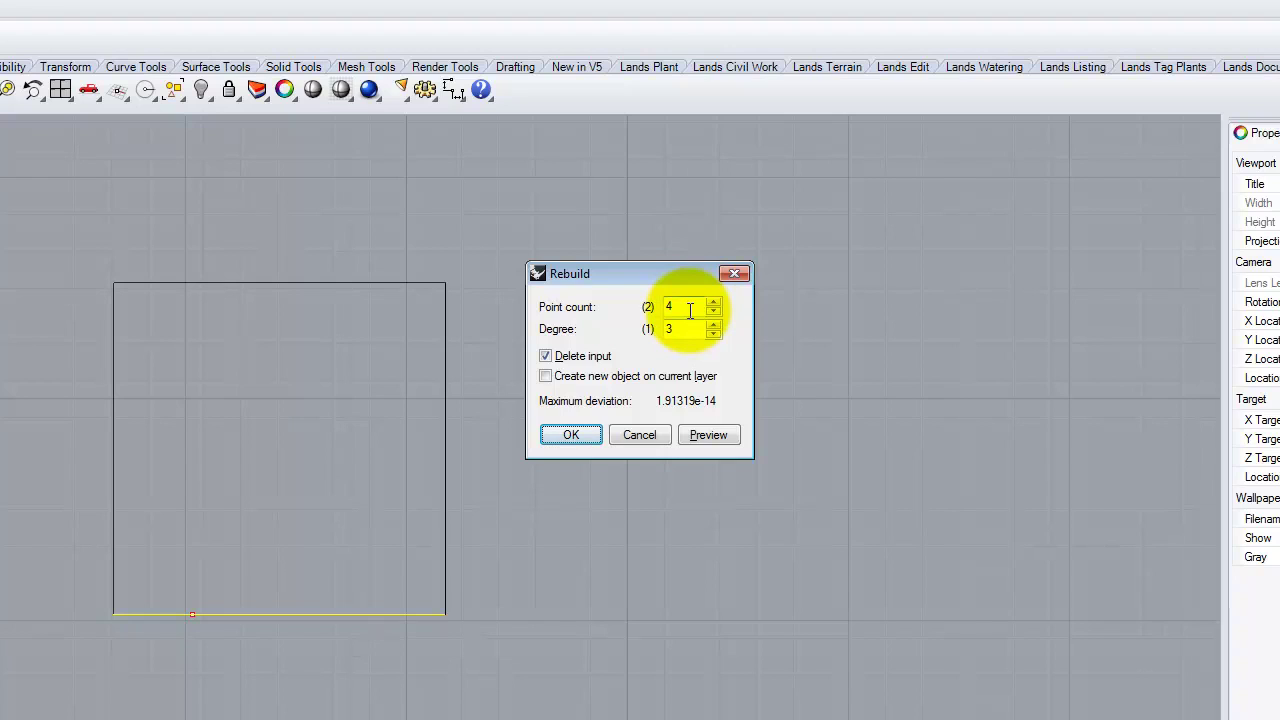
drag(680, 306, 653, 302)
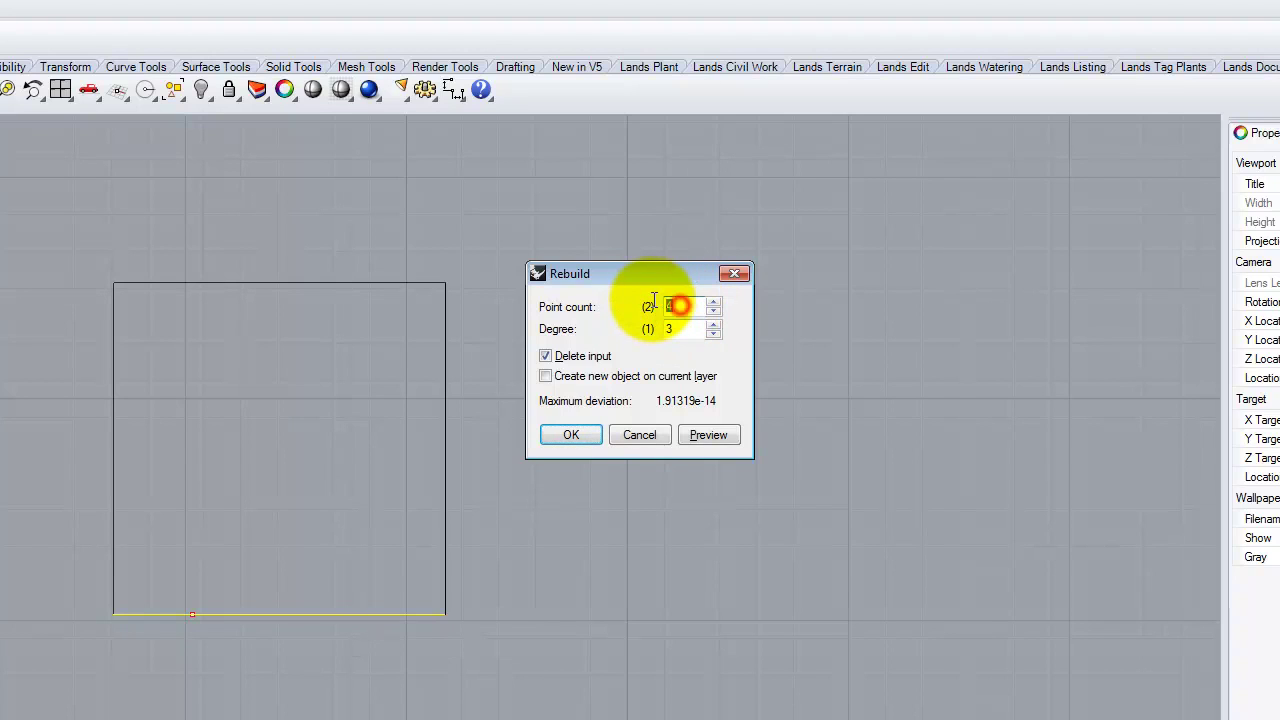
text(6)
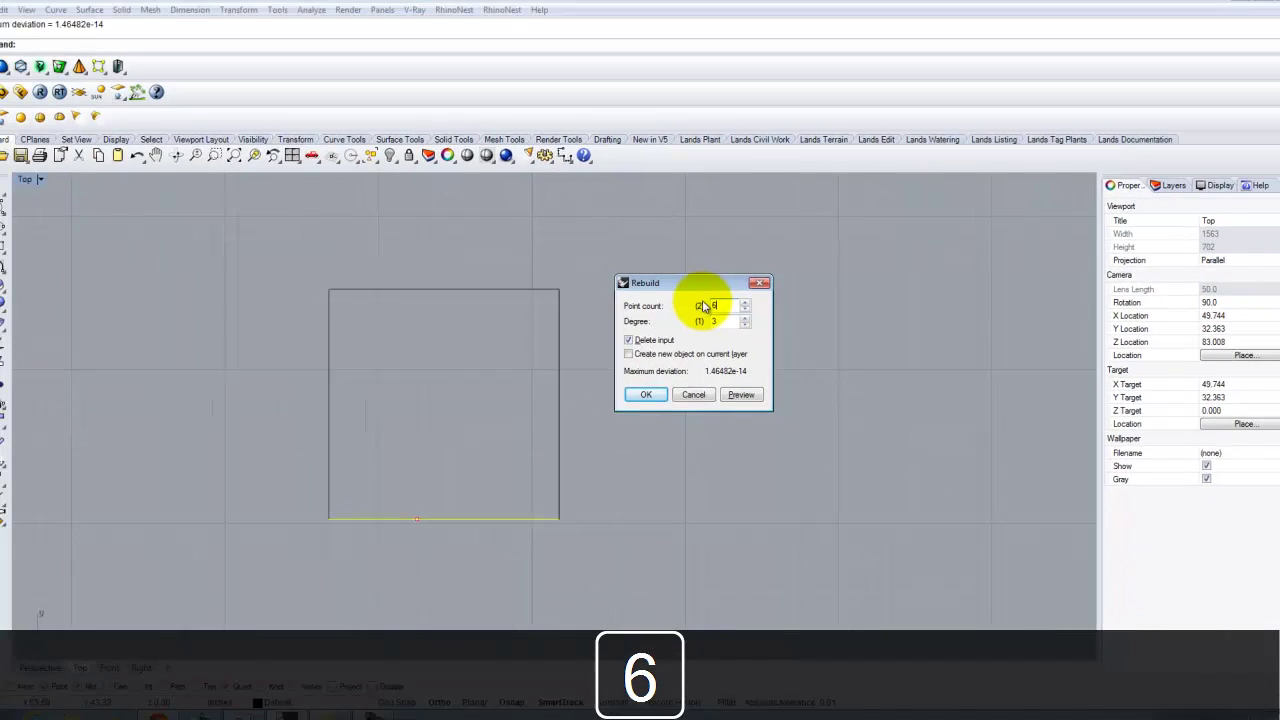
click(729, 322)
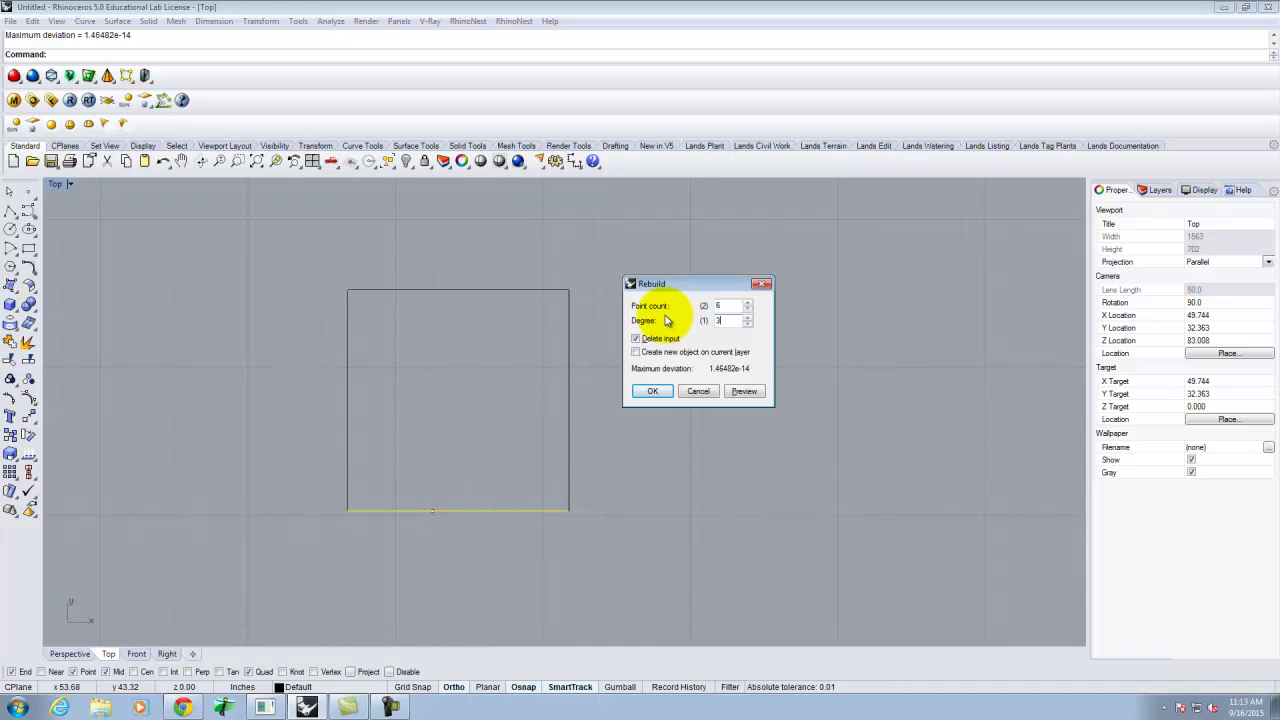
click(745, 392)
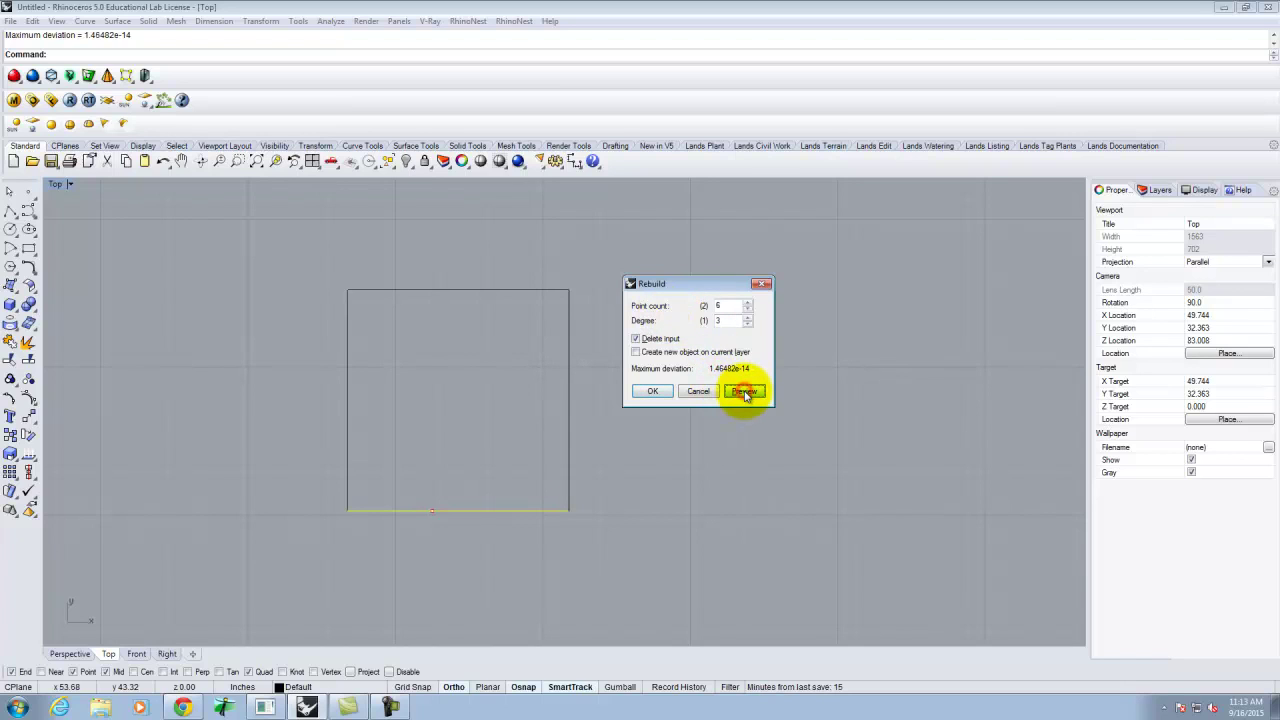
click(650, 392)
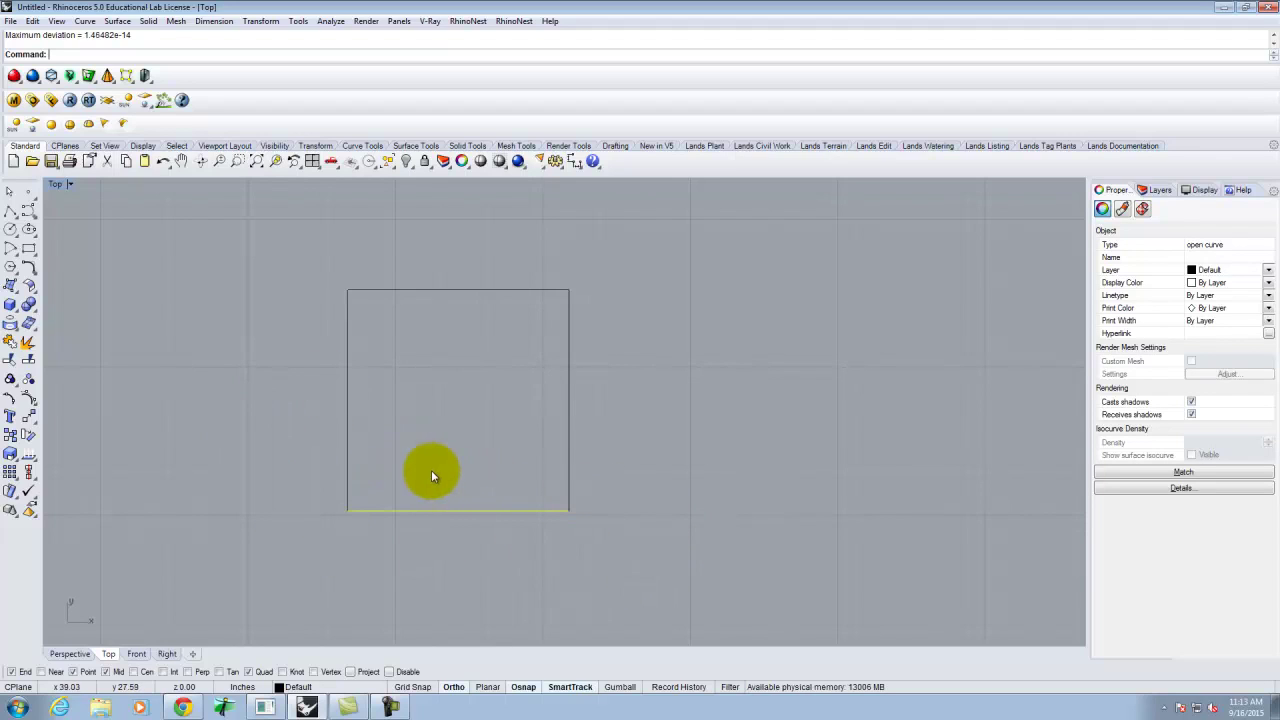
click(9, 398)
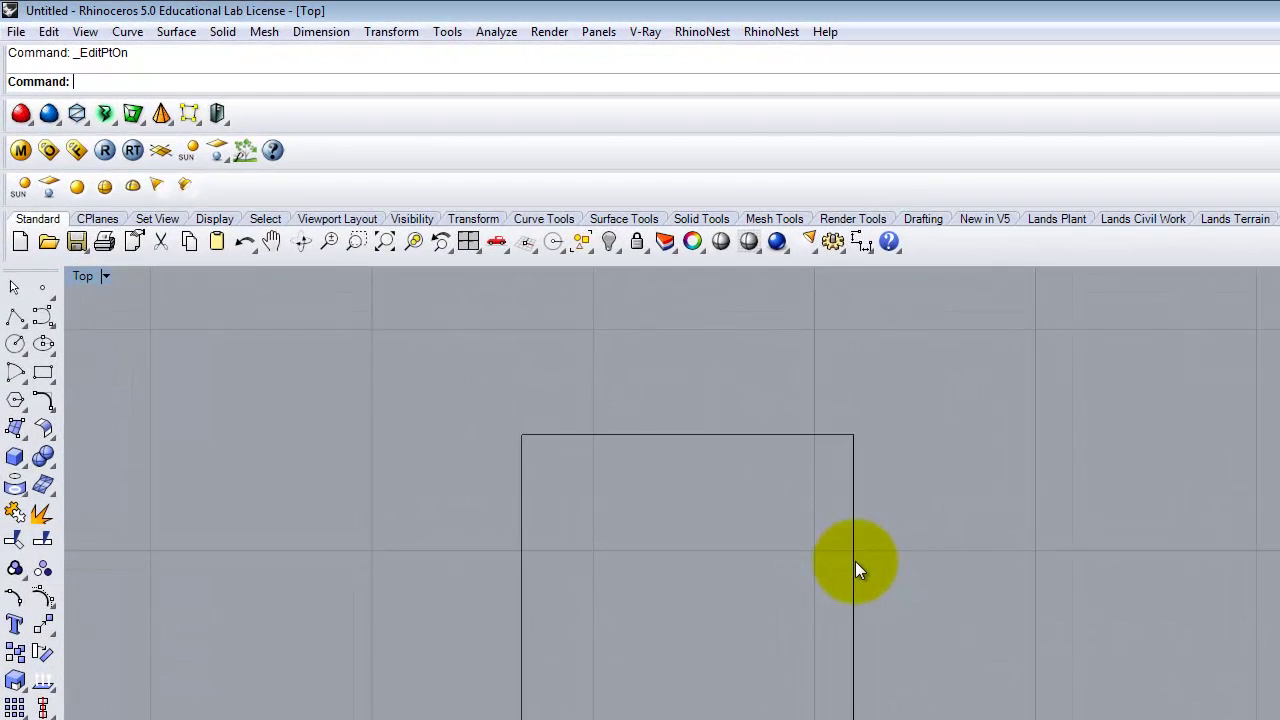
Rebuild the square's right edge with 6 points and degree 3, and turn on its edit points
click(854, 561)
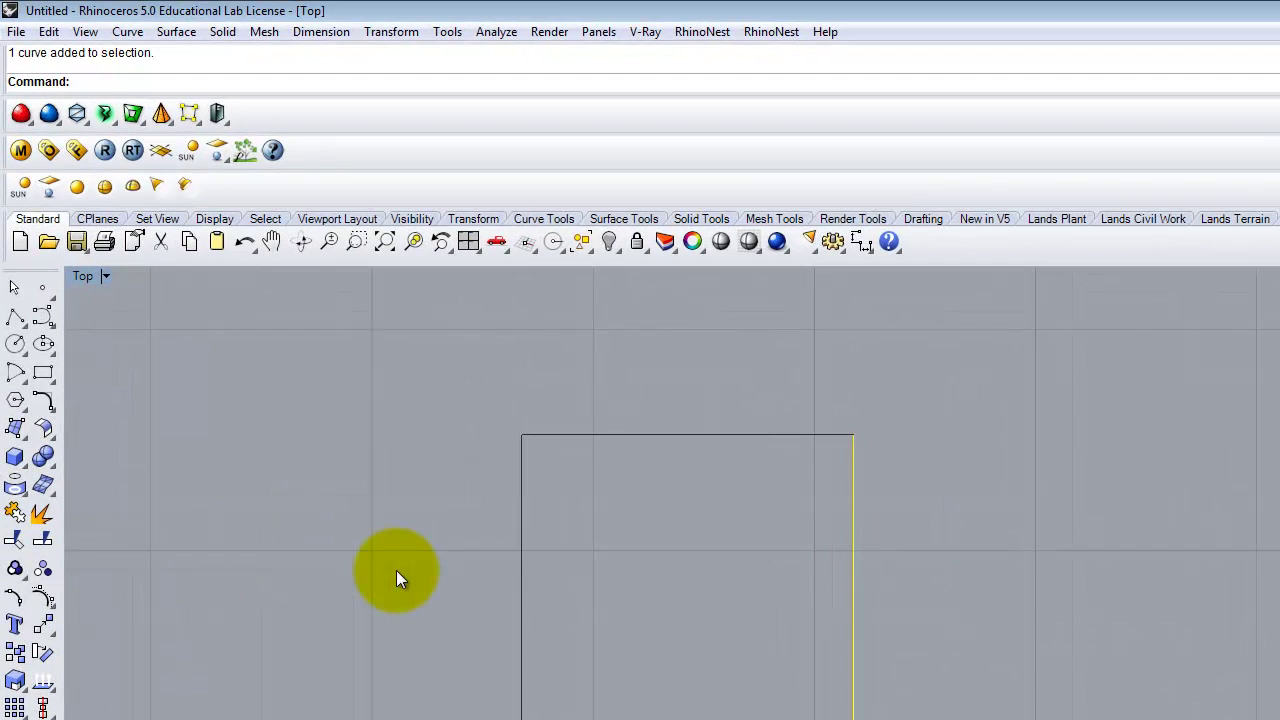
text(Rebuild)
key(Return)
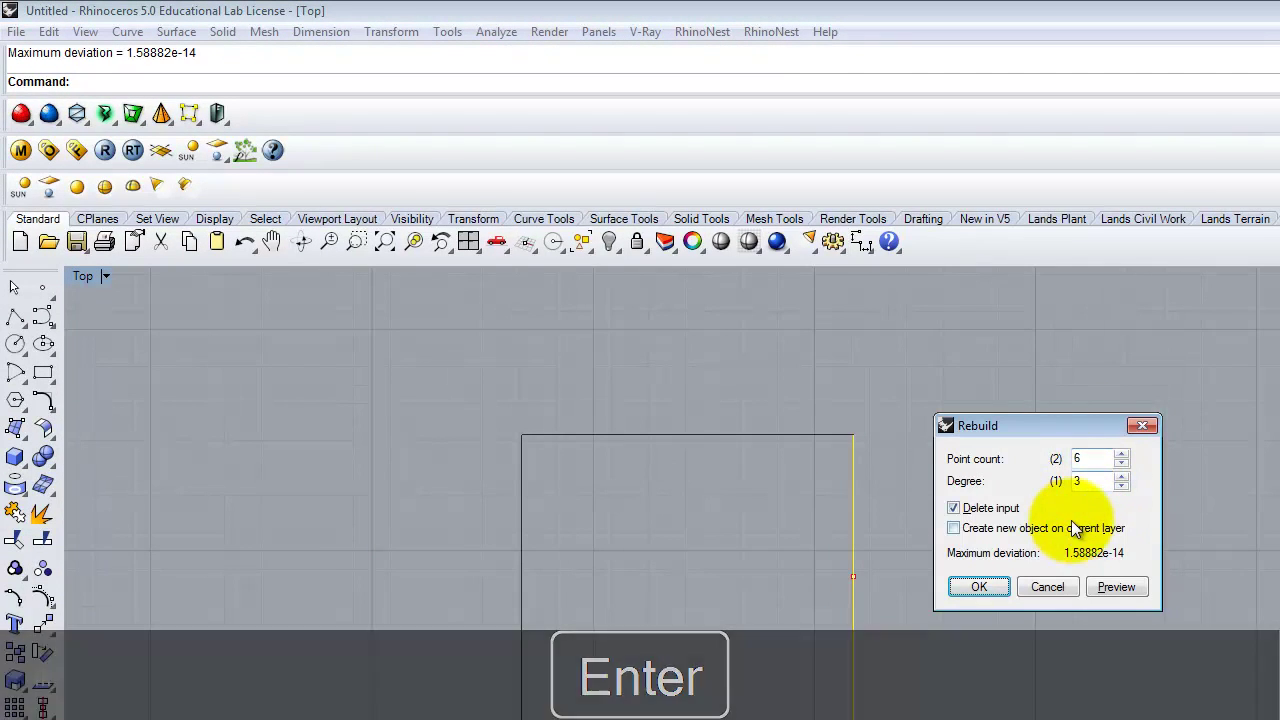
click(991, 586)
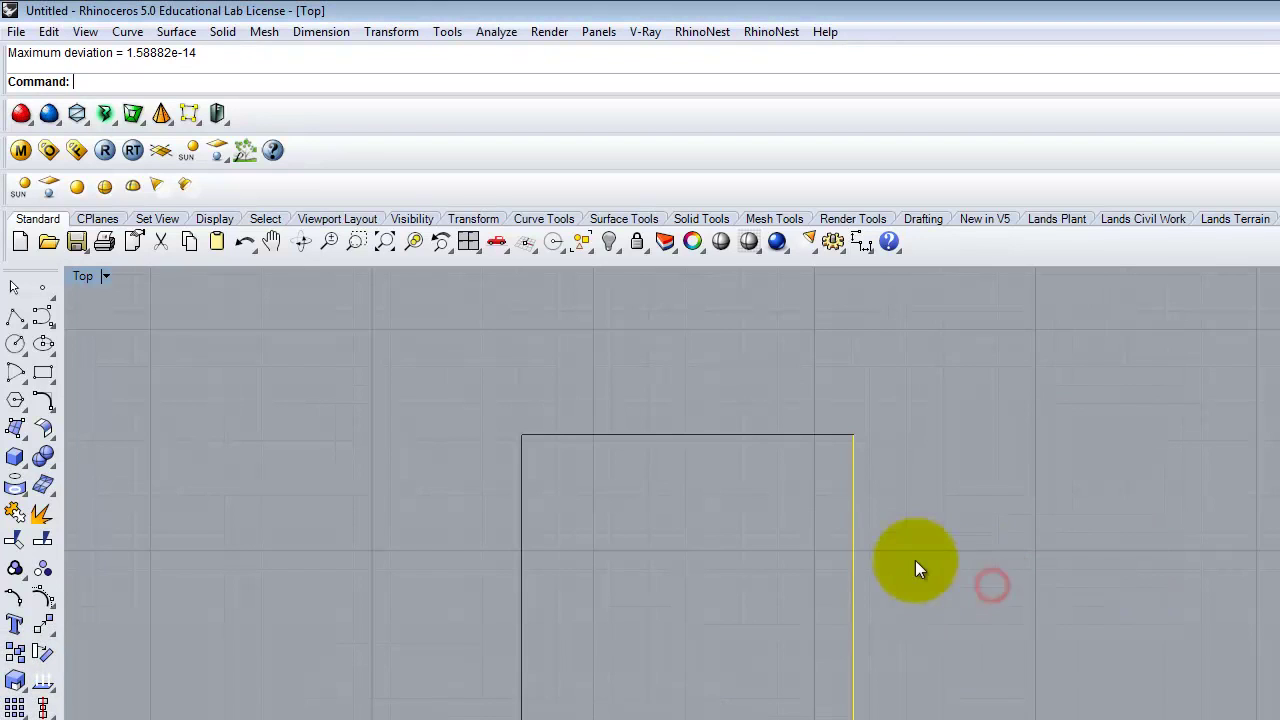
click(14, 597)
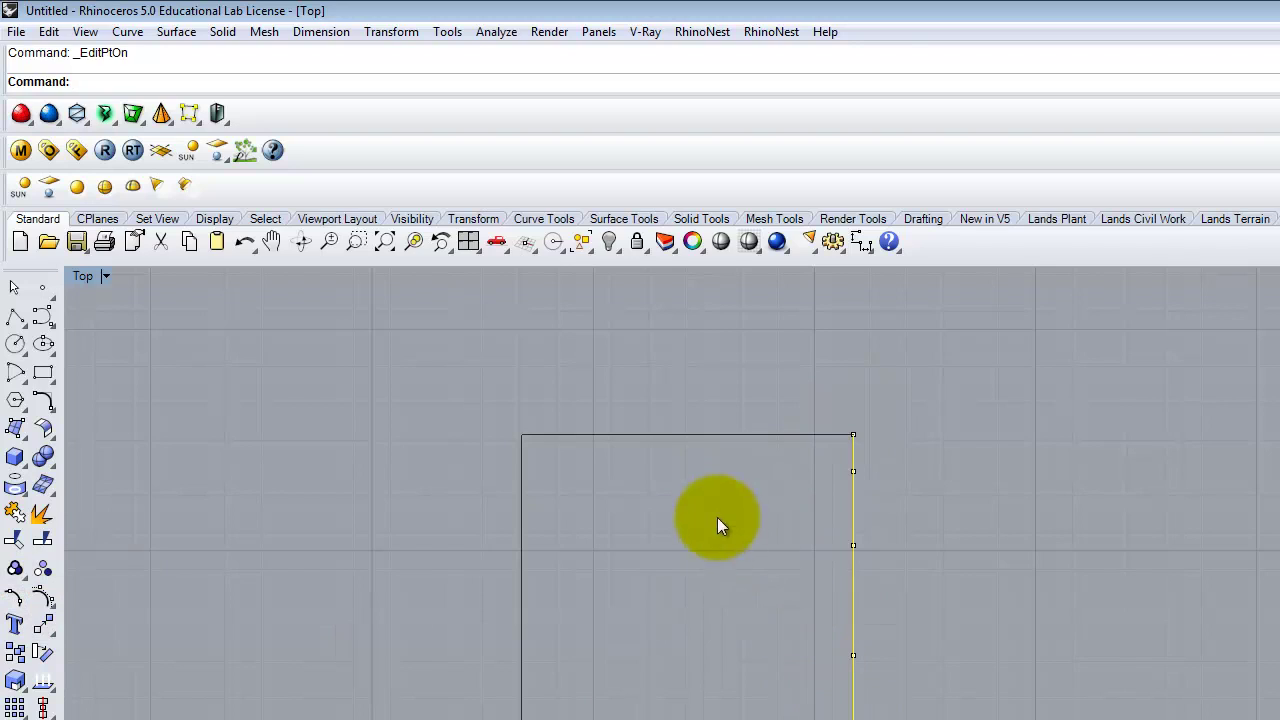
Rebuild the square's top and left edges together with 6 points and degree 3, and turn on their edit points
click(693, 437)
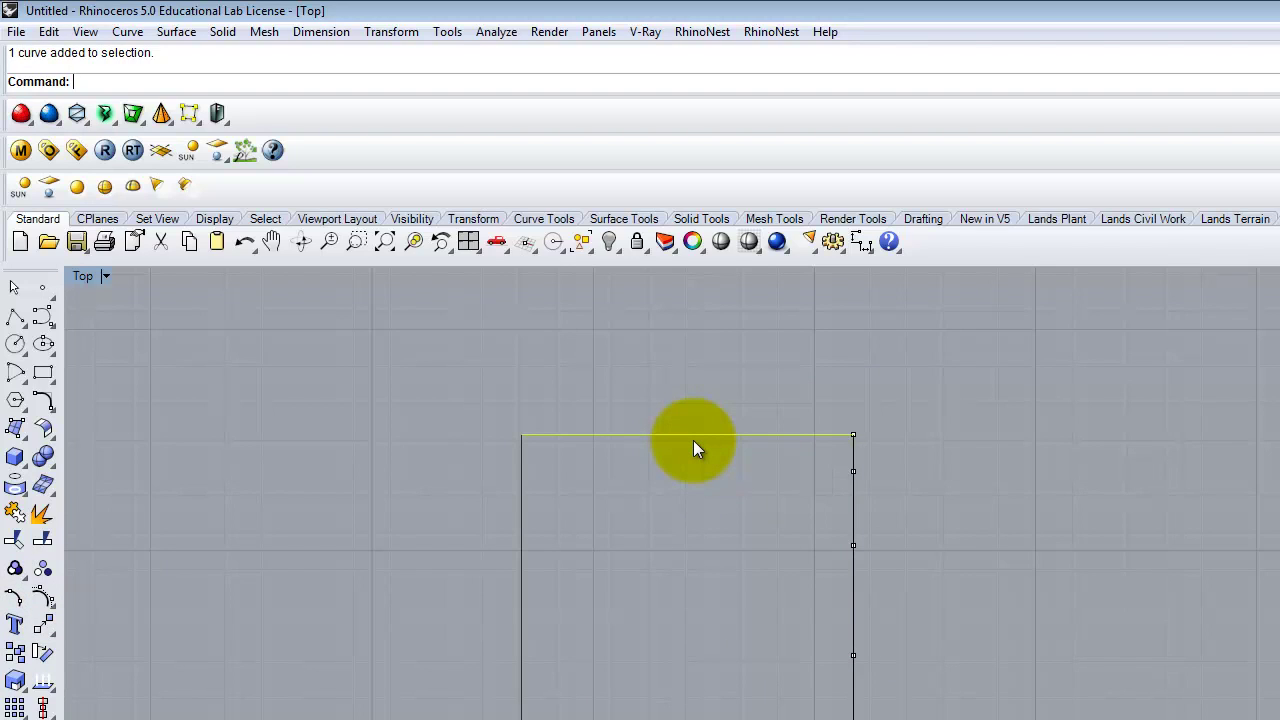
drag(600, 546, 461, 574)
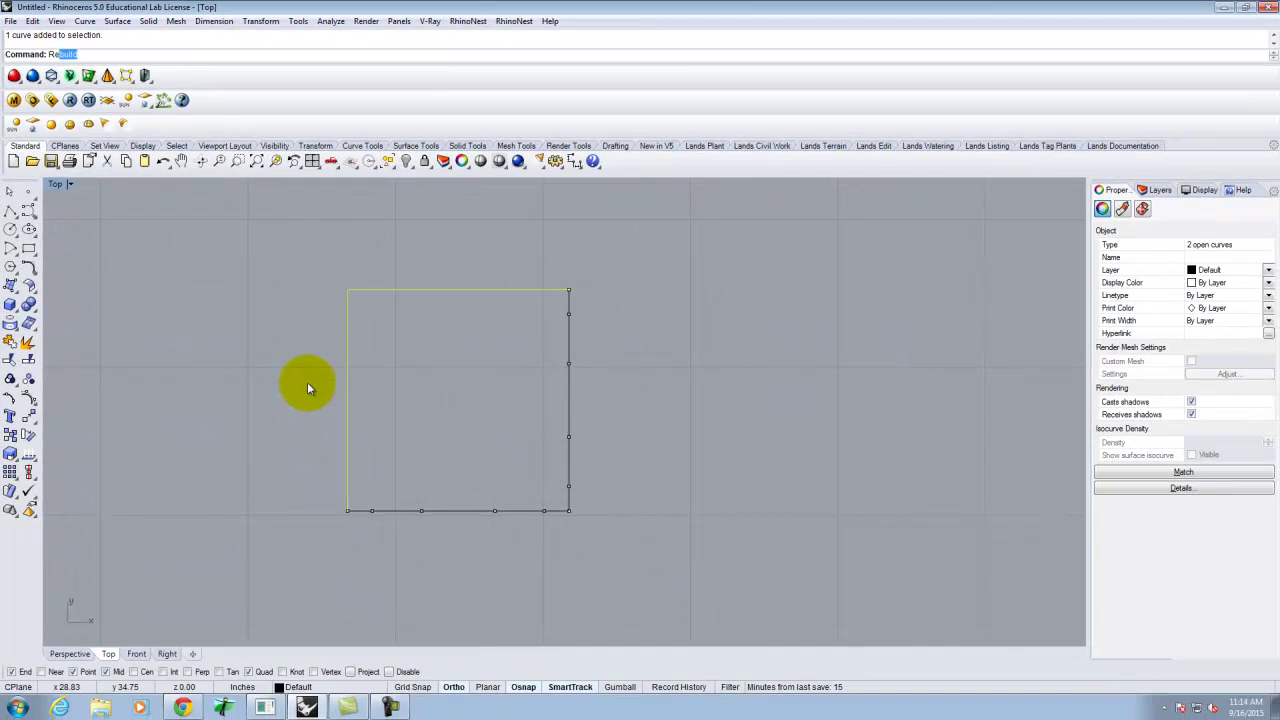
key(Return)
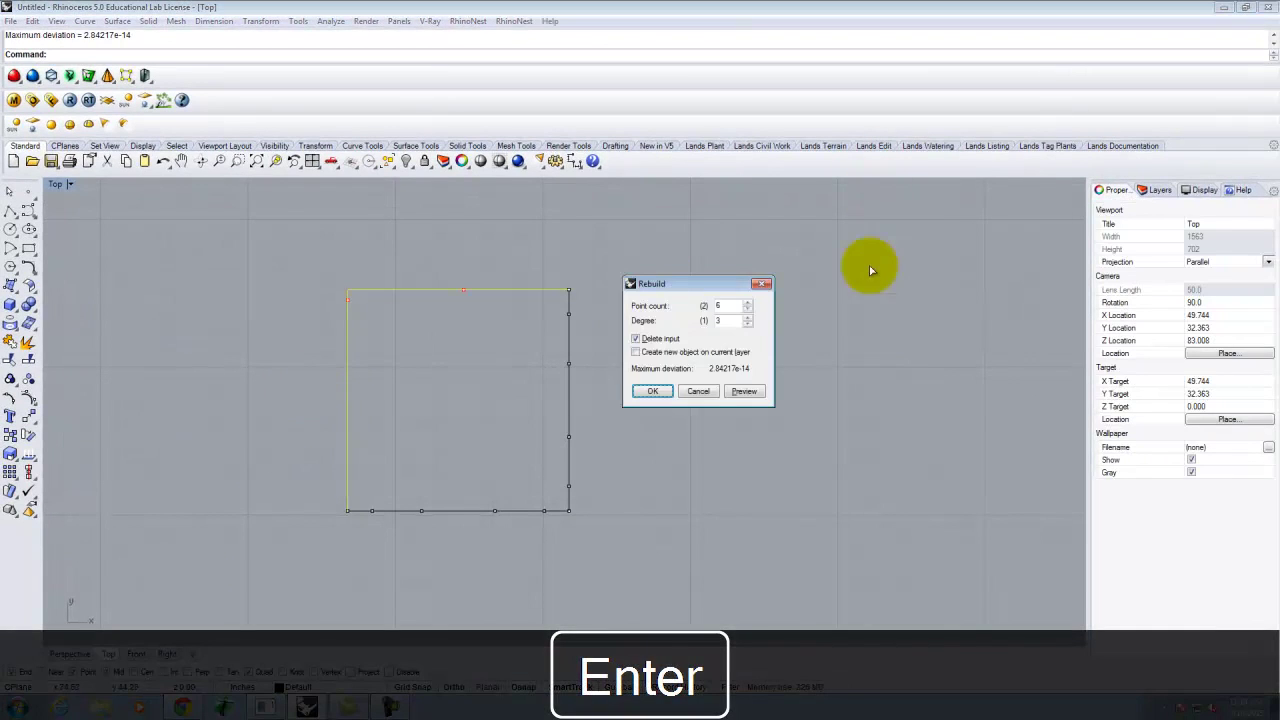
click(654, 392)
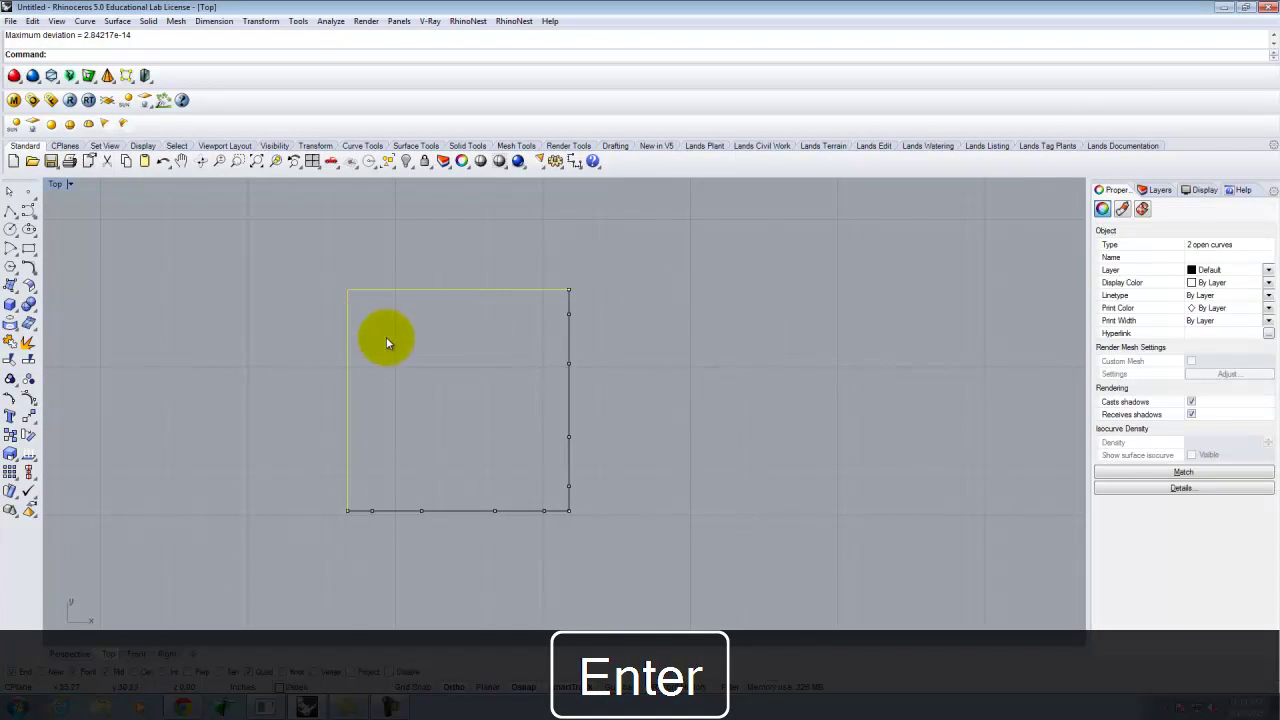
click(668, 412)
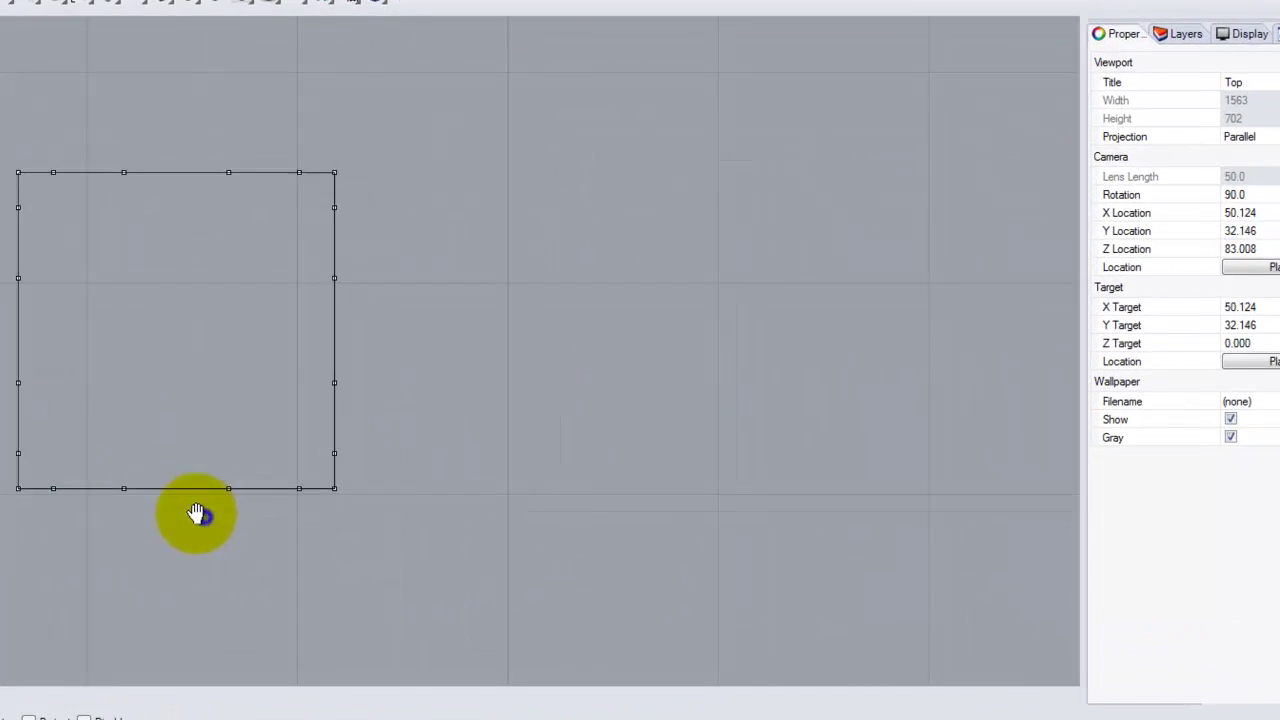
right_drag(197, 513, 142, 525)
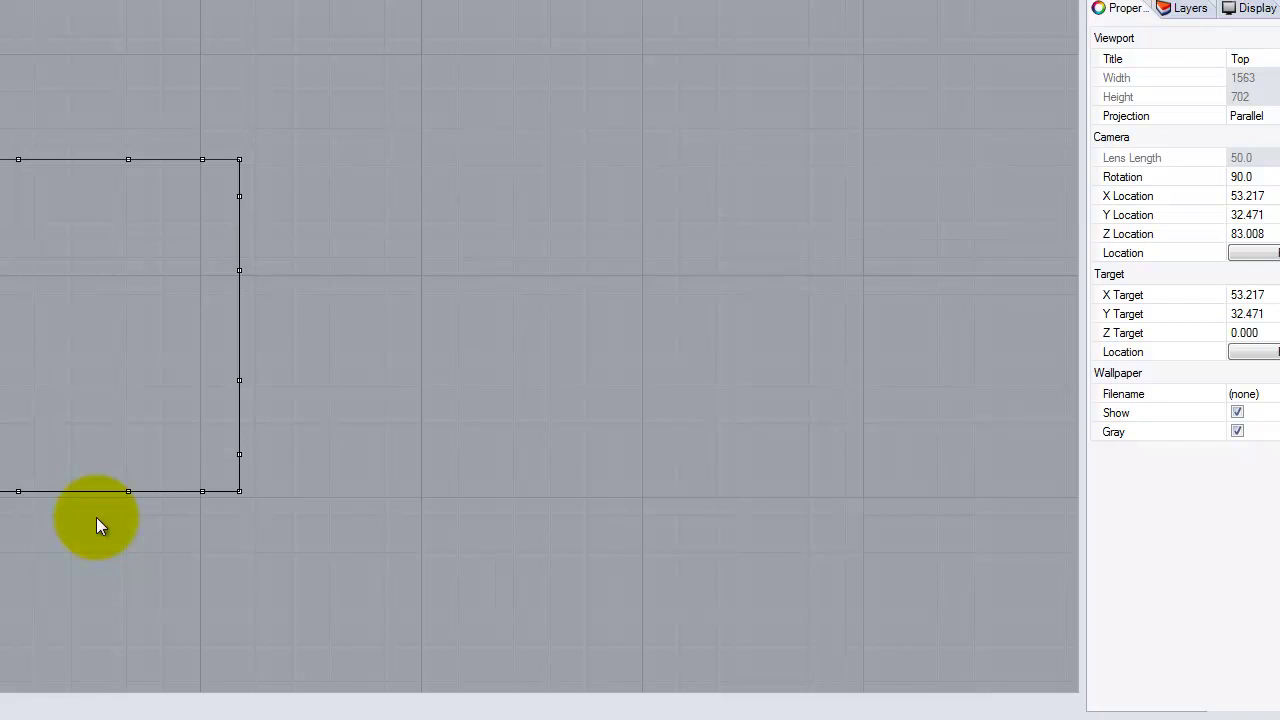
Select the overlapping edit points at the square's top-right corner together and move them slightly down
scroll(240, 157, up, 5)
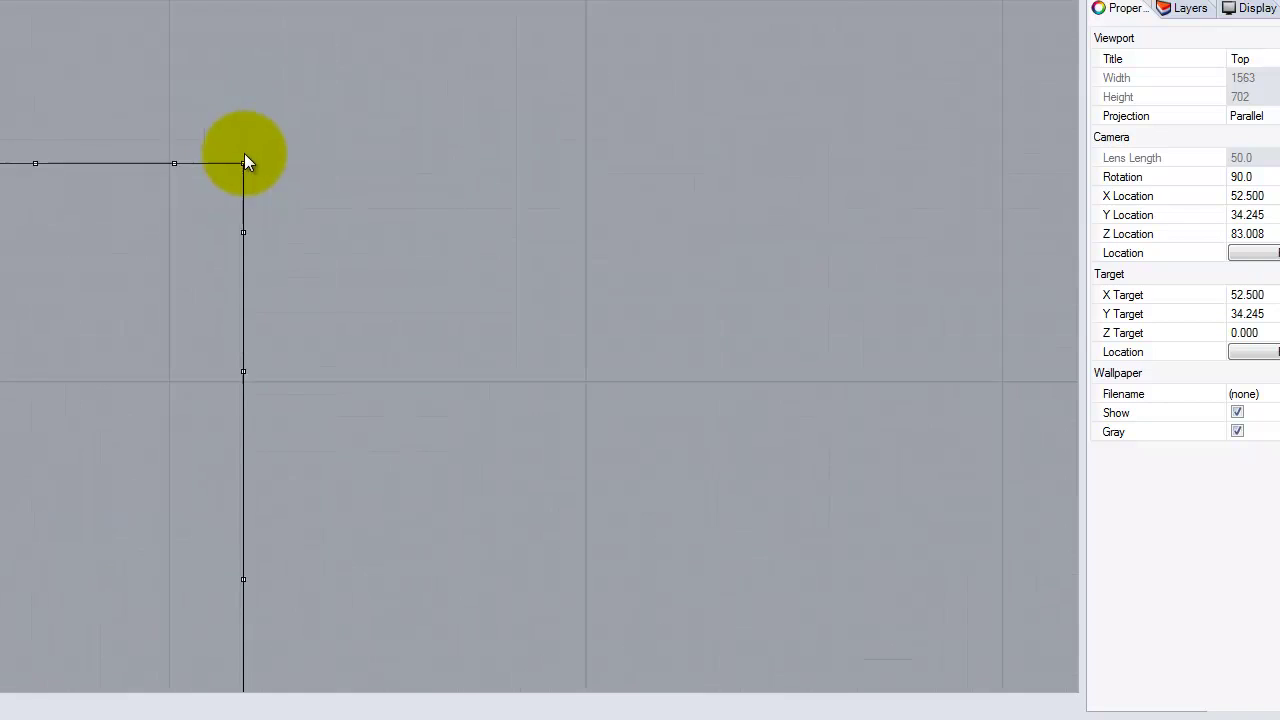
scroll(248, 162, up, 13)
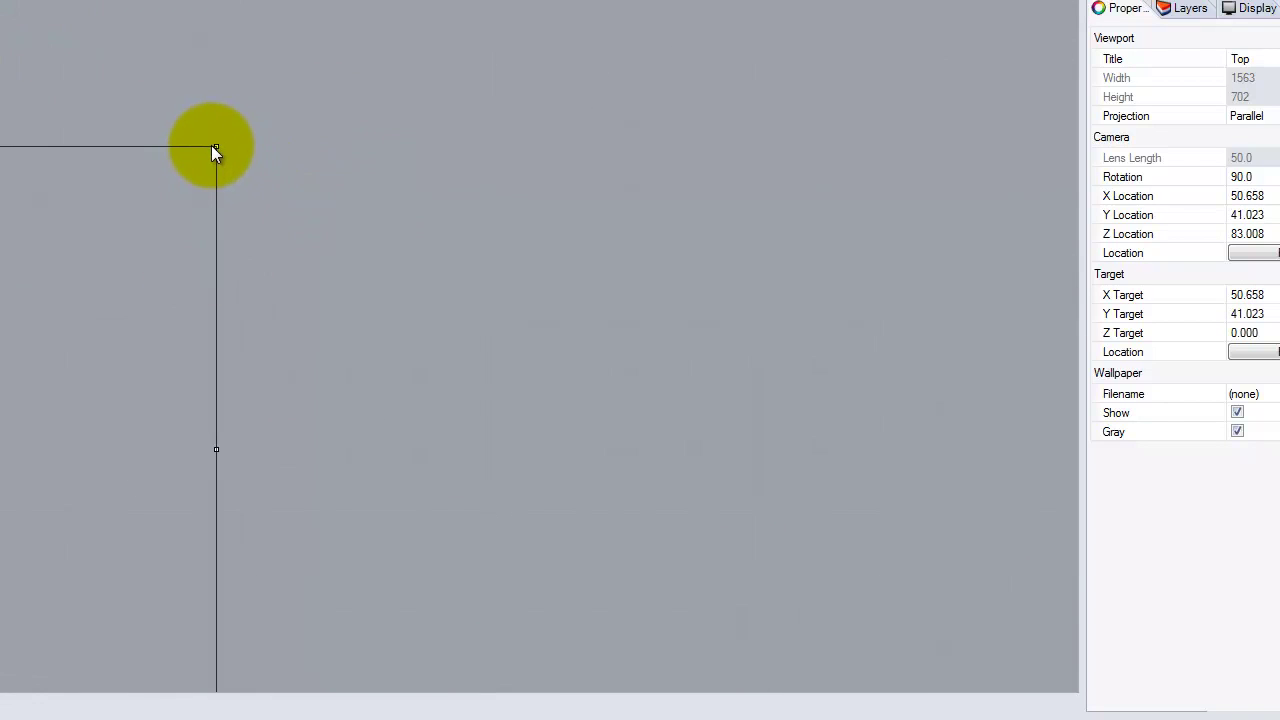
drag(140, 64, 302, 239)
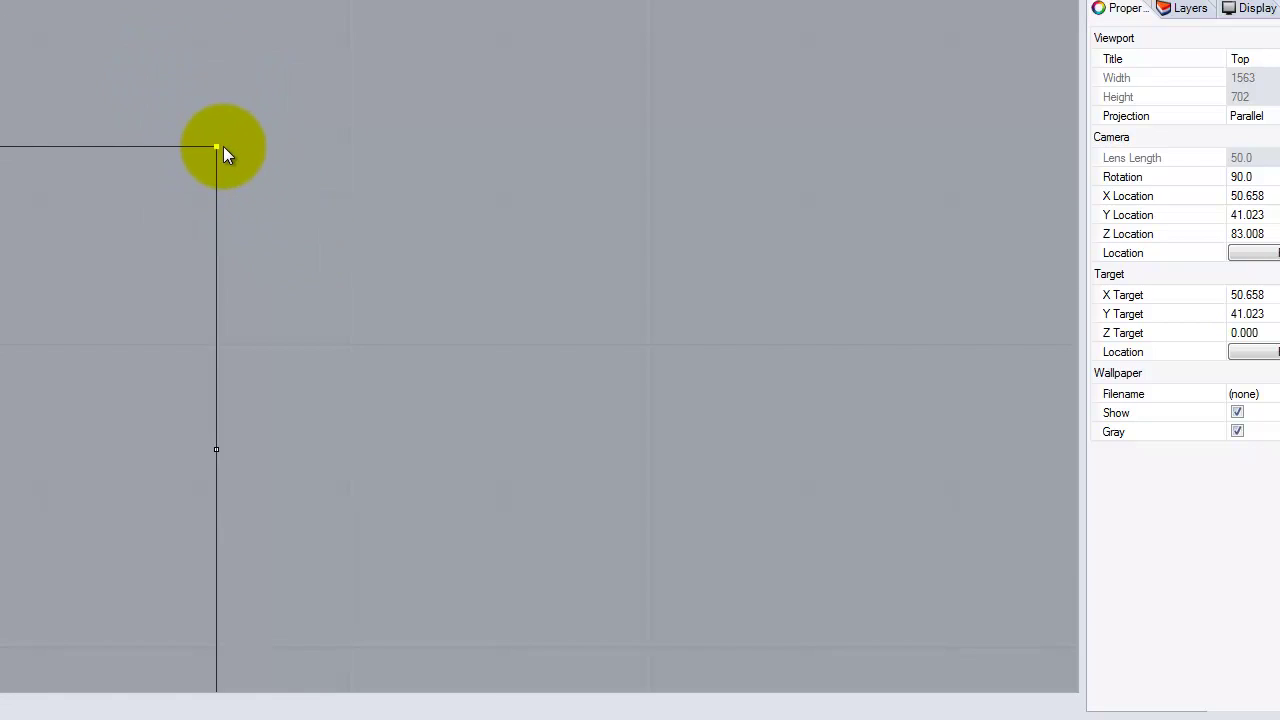
click(325, 190)
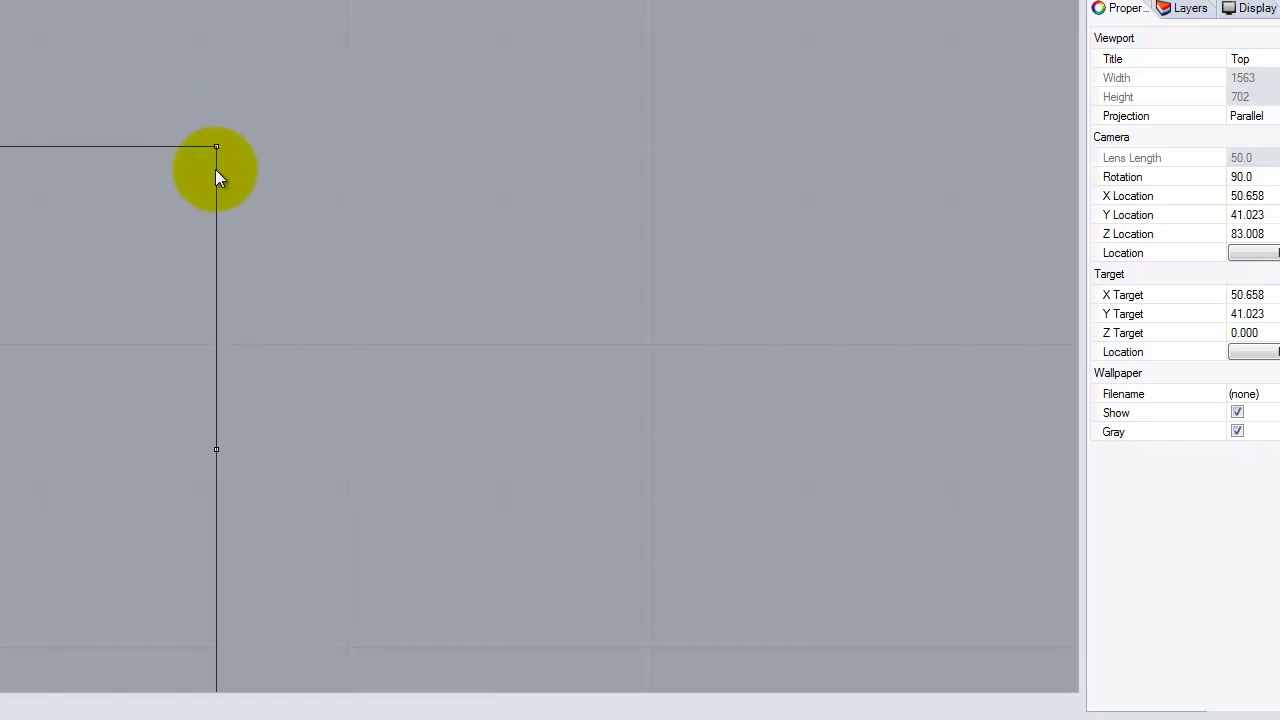
drag(154, 78, 402, 314)
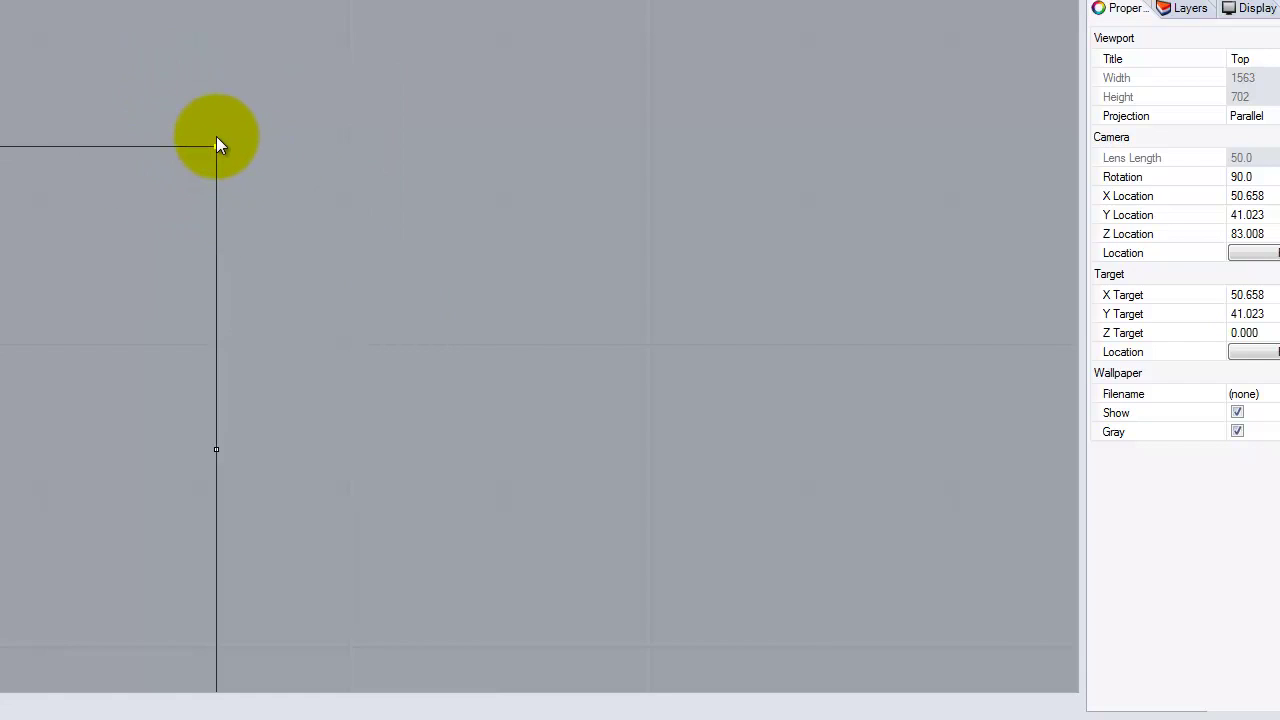
drag(216, 147, 240, 177)
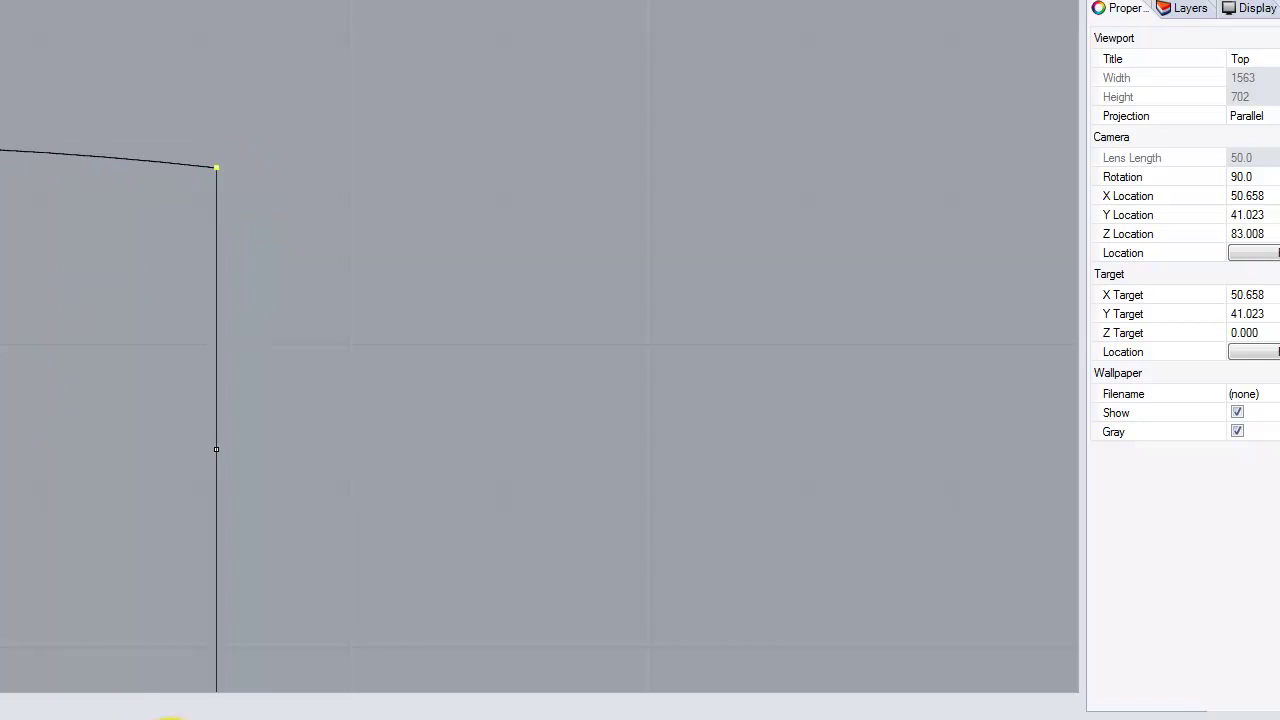
Try to pull the top-right corner's edit points diagonally inward, reselect and nudge them, and undo the moves
drag(215, 167, 108, 233)
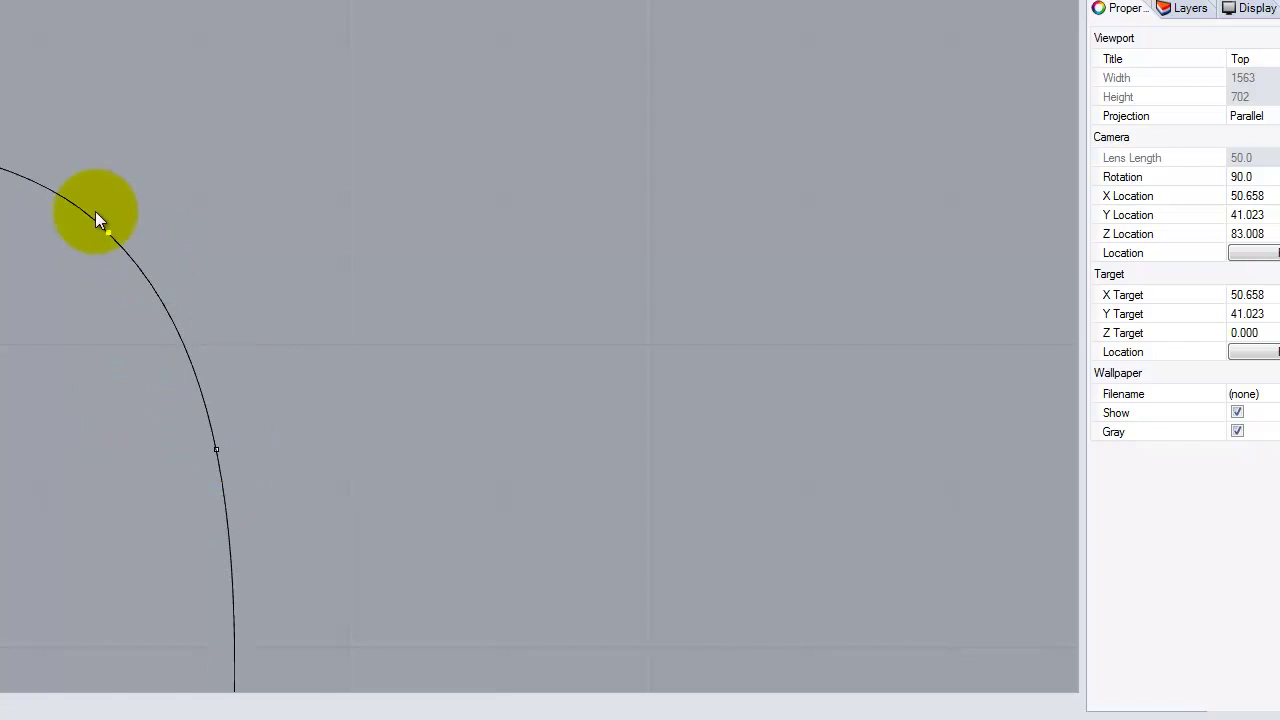
click(108, 233)
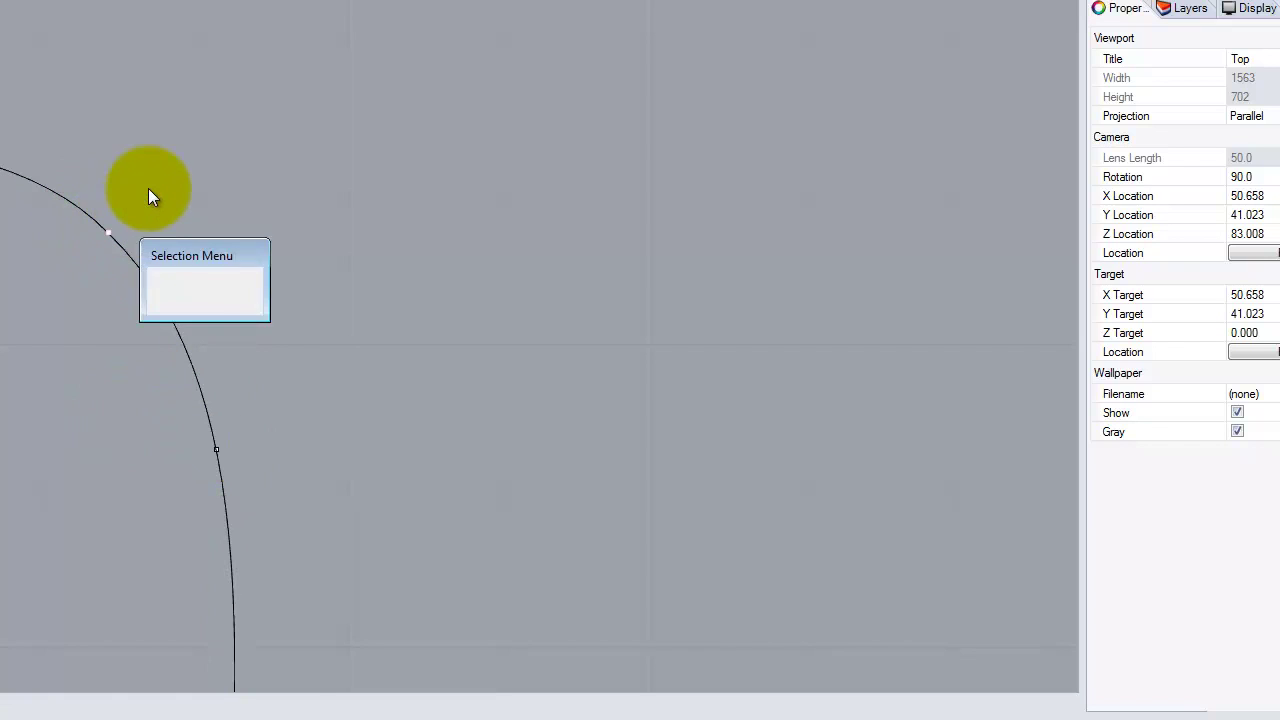
click(212, 311)
drag(57, 137, 154, 276)
drag(108, 234, 112, 231)
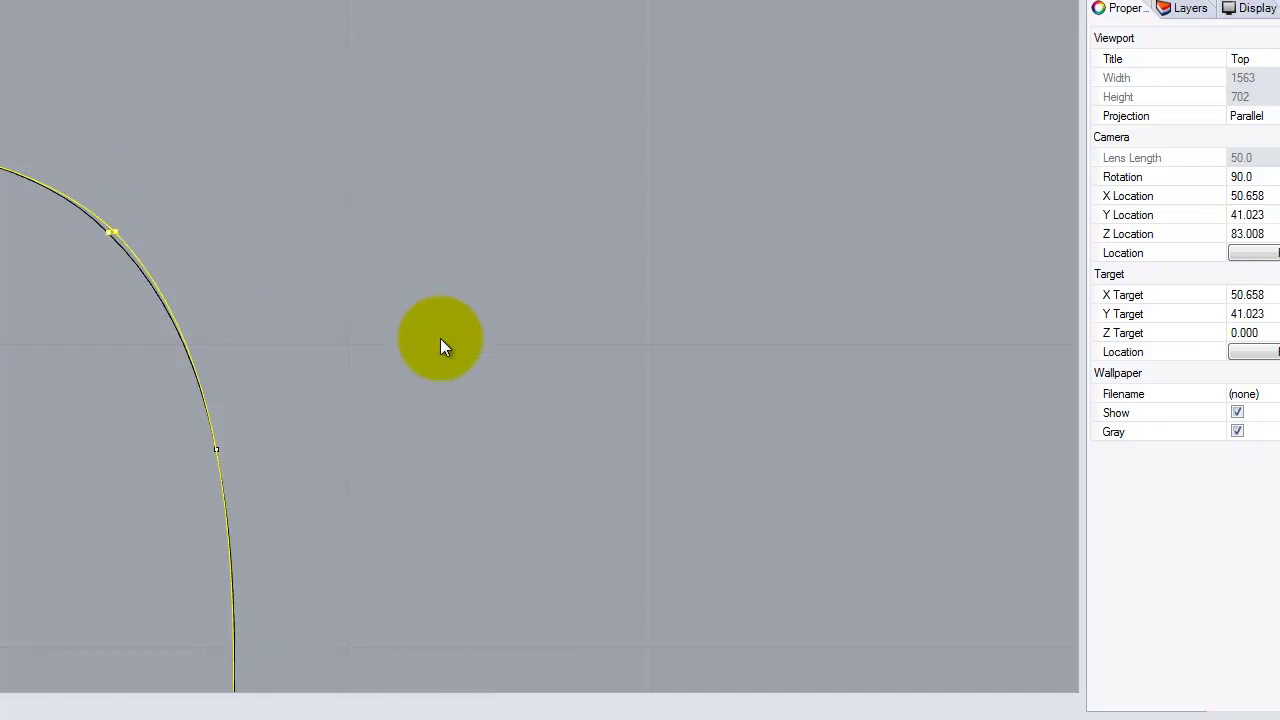
key(ctrl+z)
Window-select both edit points at the top-right corner and move them diagonally inward to round the corner
click(437, 246)
drag(169, 100, 340, 310)
drag(217, 168, 109, 230)
click(450, 248)
scroll(841, 253, down, 3)
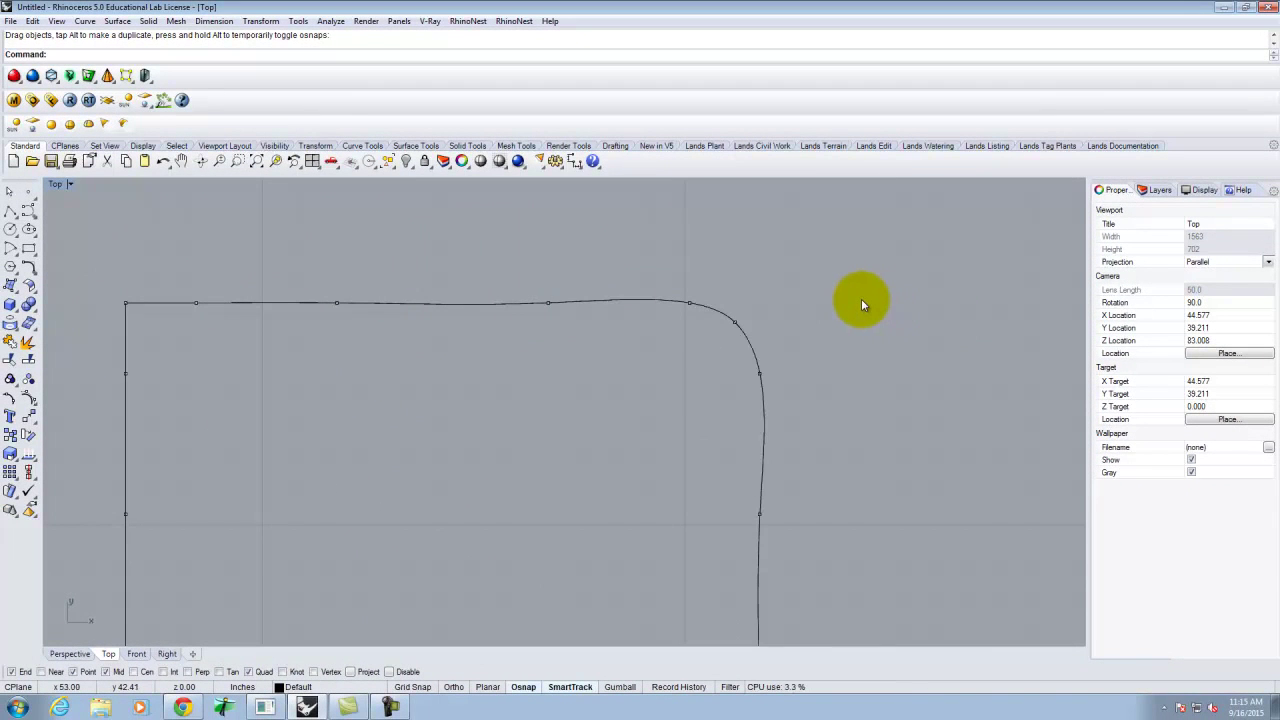
Round the square's top-left corner by moving its two overlapping edit points together diagonally inward
scroll(715, 252, down, 3)
scroll(295, 312, up, 5)
drag(569, 266, 620, 366)
scroll(545, 246, up, 8)
scroll(286, 348, down, 5)
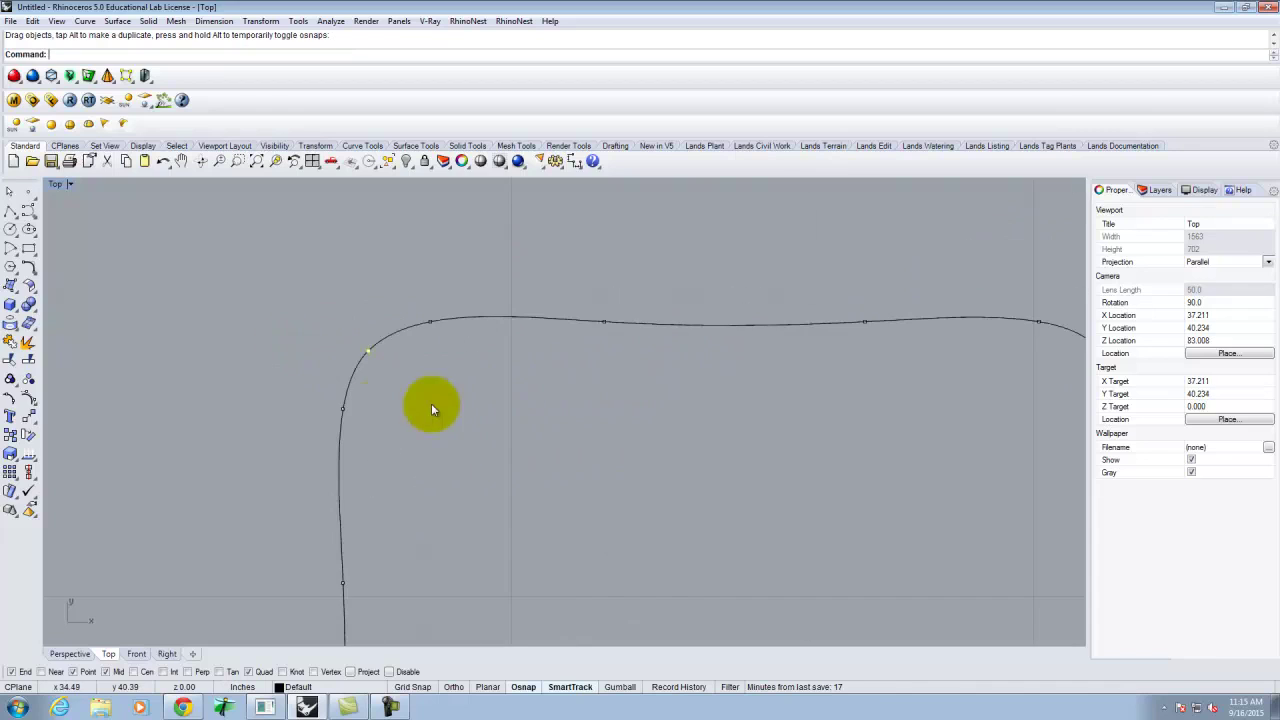
scroll(300, 388, down, 2)
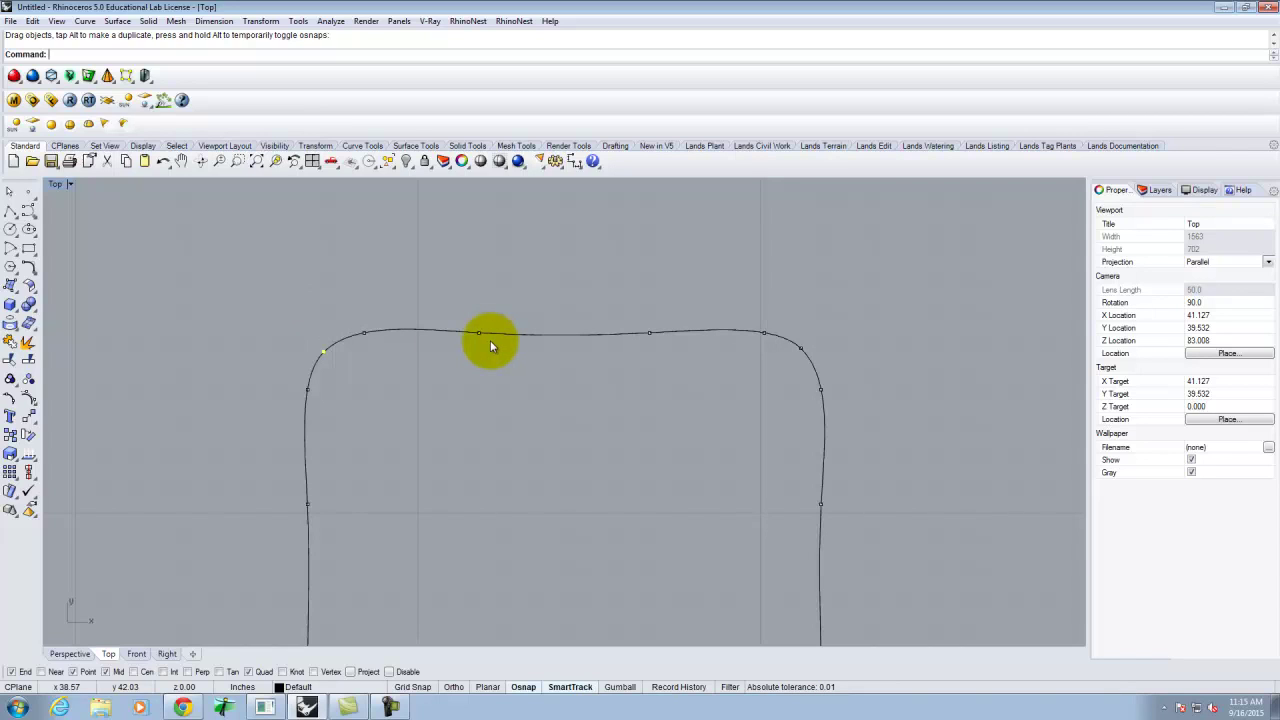
Round the square's bottom-right corner by moving both of its edit points together diagonally inward
scroll(509, 200, down, 5)
scroll(509, 471, up, 5)
drag(623, 390, 674, 445)
scroll(642, 412, up, 9)
mouse_move(636, 404)
mouse_down()
mouse_move(586, 354)
mouse_move(597, 366)
mouse_up()
scroll(780, 360, down, 3)
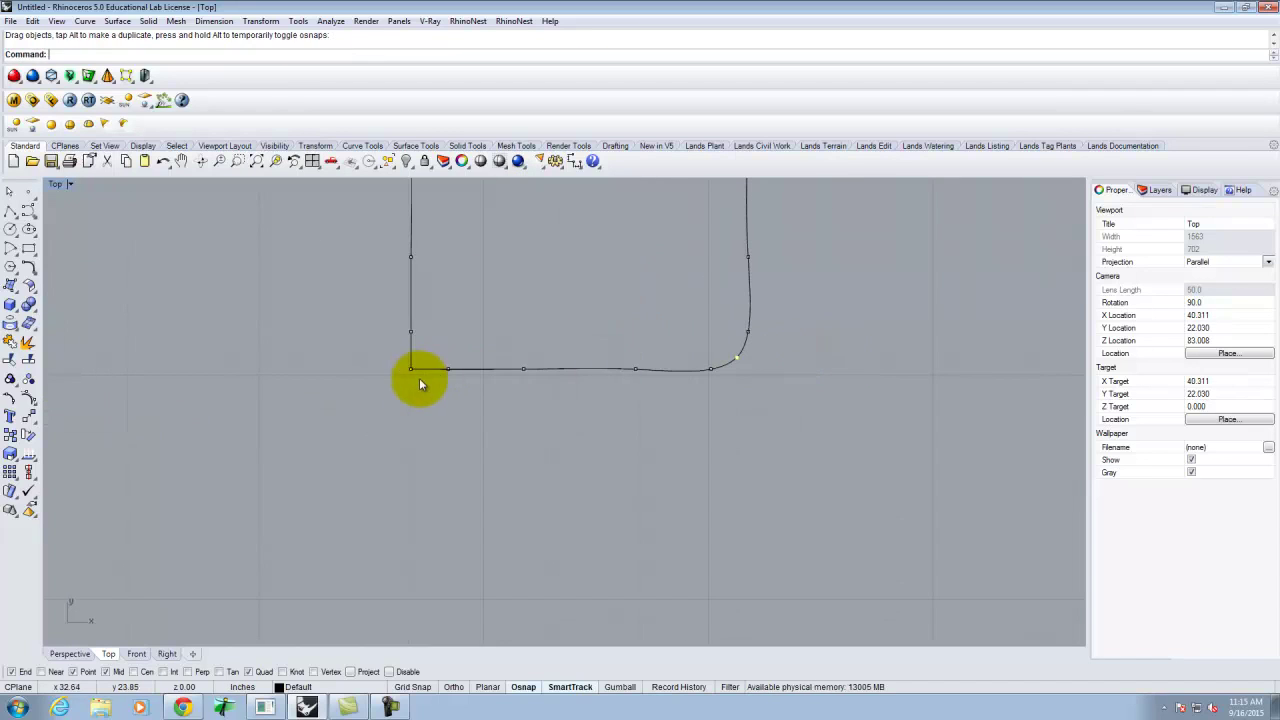
With Gumball off, round the bottom-left corner by moving both of its edit points diagonally inward, and clear the selection
drag(380, 358, 428, 392)
click(616, 688)
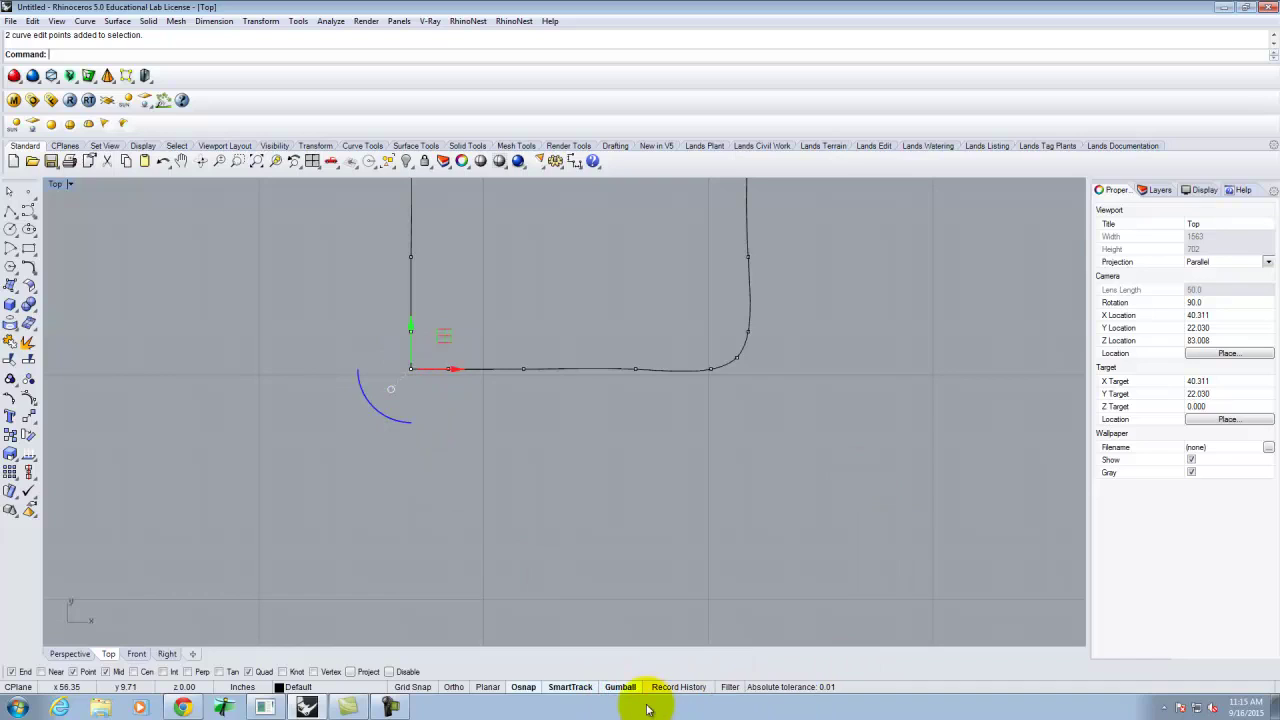
click(620, 687)
mouse_move(413, 368)
mouse_down()
mouse_move(419, 352)
mouse_move(420, 366)
mouse_up()
scroll(424, 357, up, 5)
scroll(286, 394, down, 4)
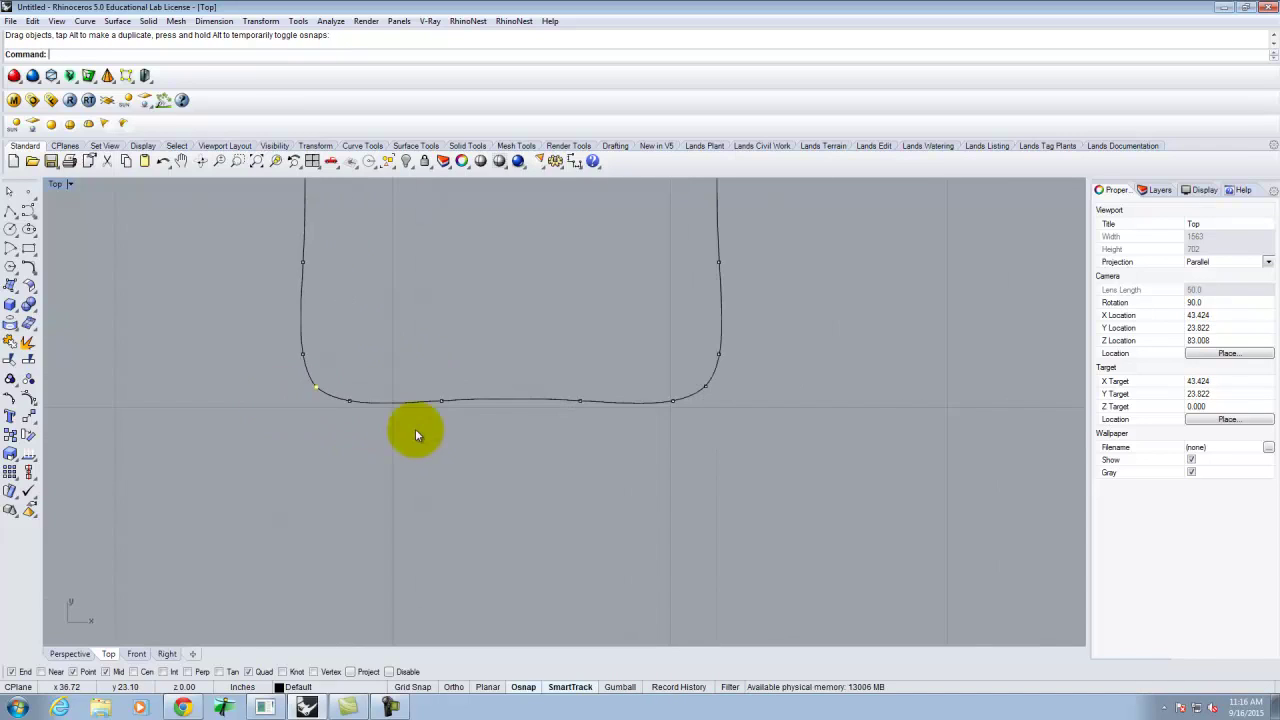
click(610, 499)
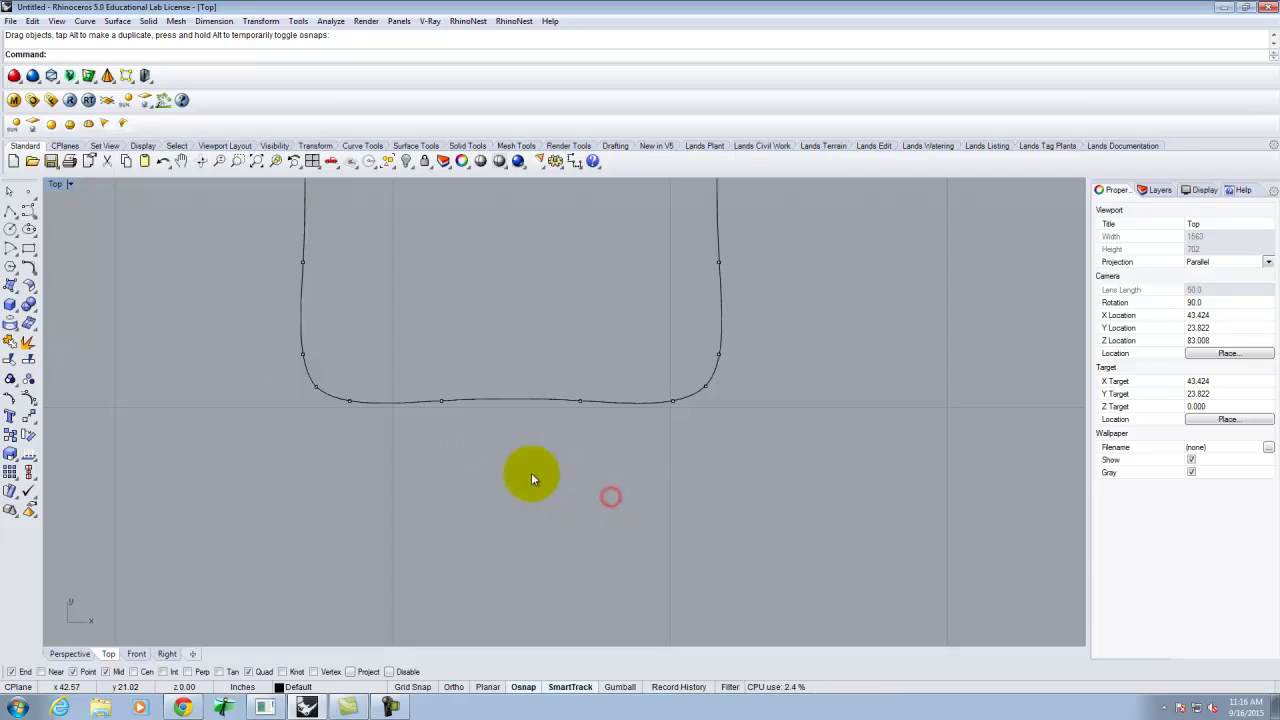
Restore the four-viewport layout and hide the edit points on all four edges
double_click(56, 185)
right_drag(609, 329, 844, 338)
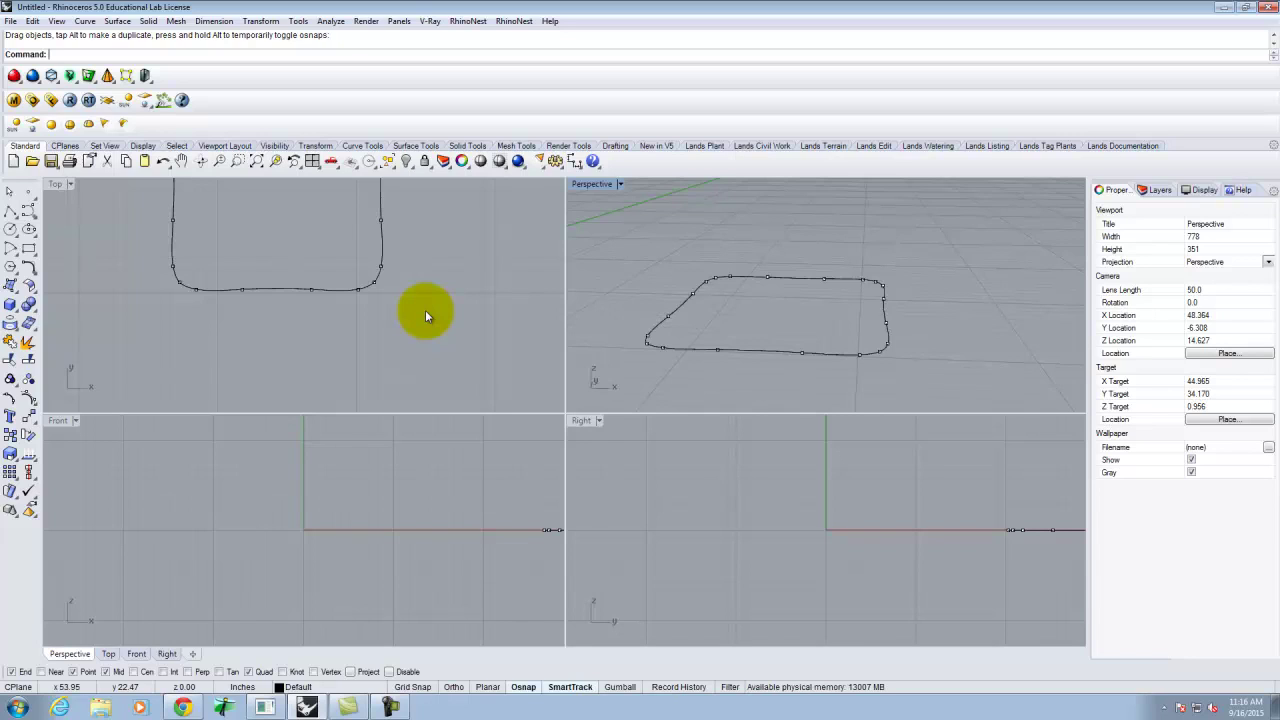
scroll(285, 262, down, 4)
scroll(285, 262, up, 3)
scroll(337, 243, down, 2)
scroll(371, 251, up, 3)
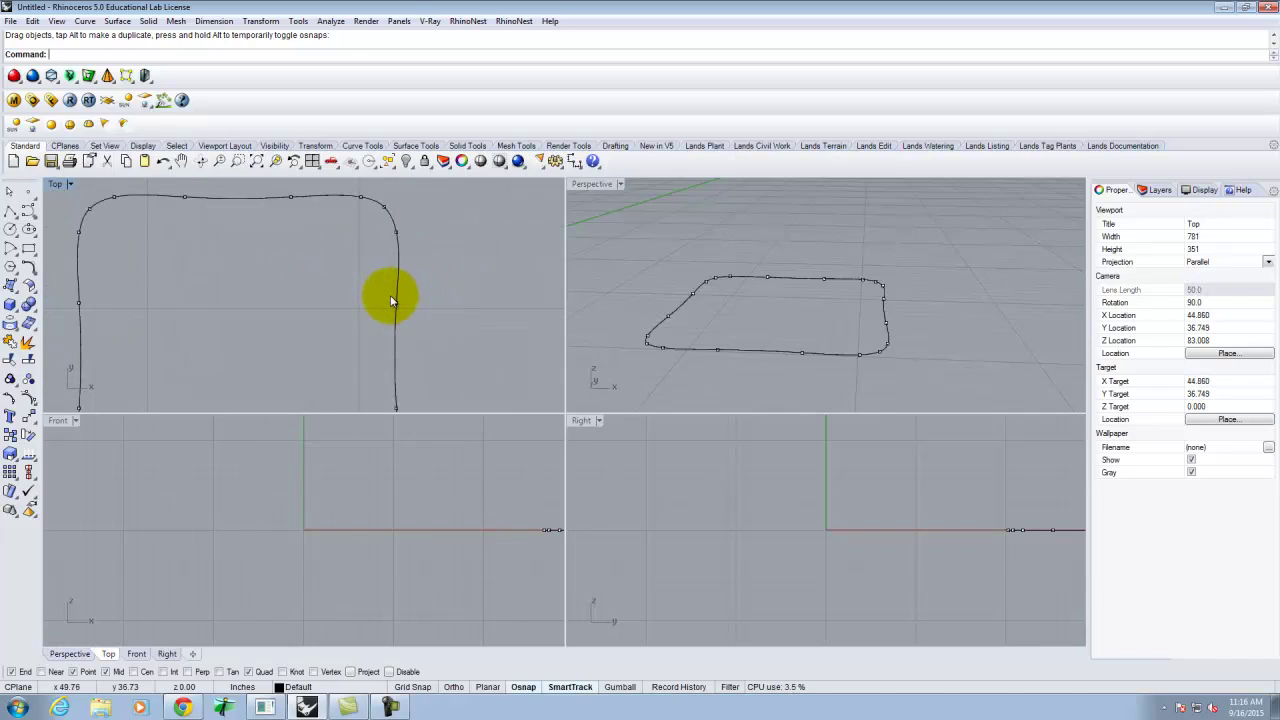
click(396, 305)
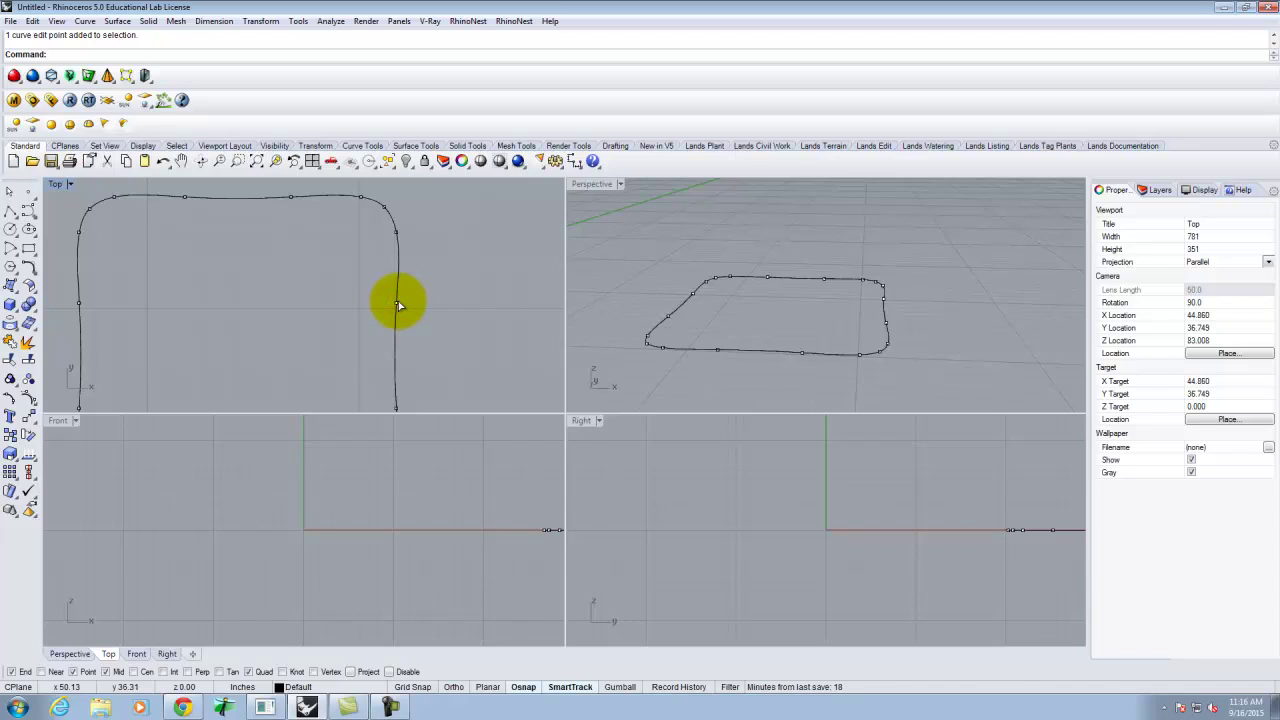
scroll(483, 314, down, 2)
key(Escape)
key(Escape)
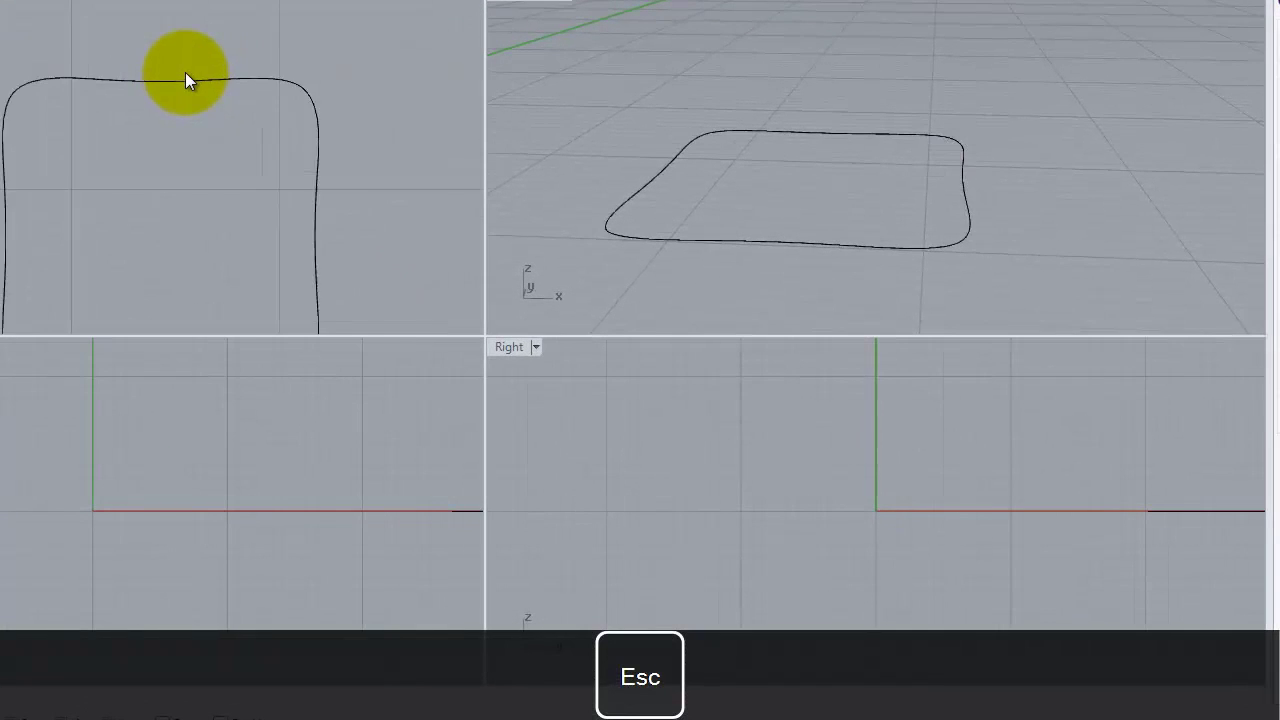
Turn on the top edge's edit points and move its two middle points slightly outward in the Top view
click(196, 84)
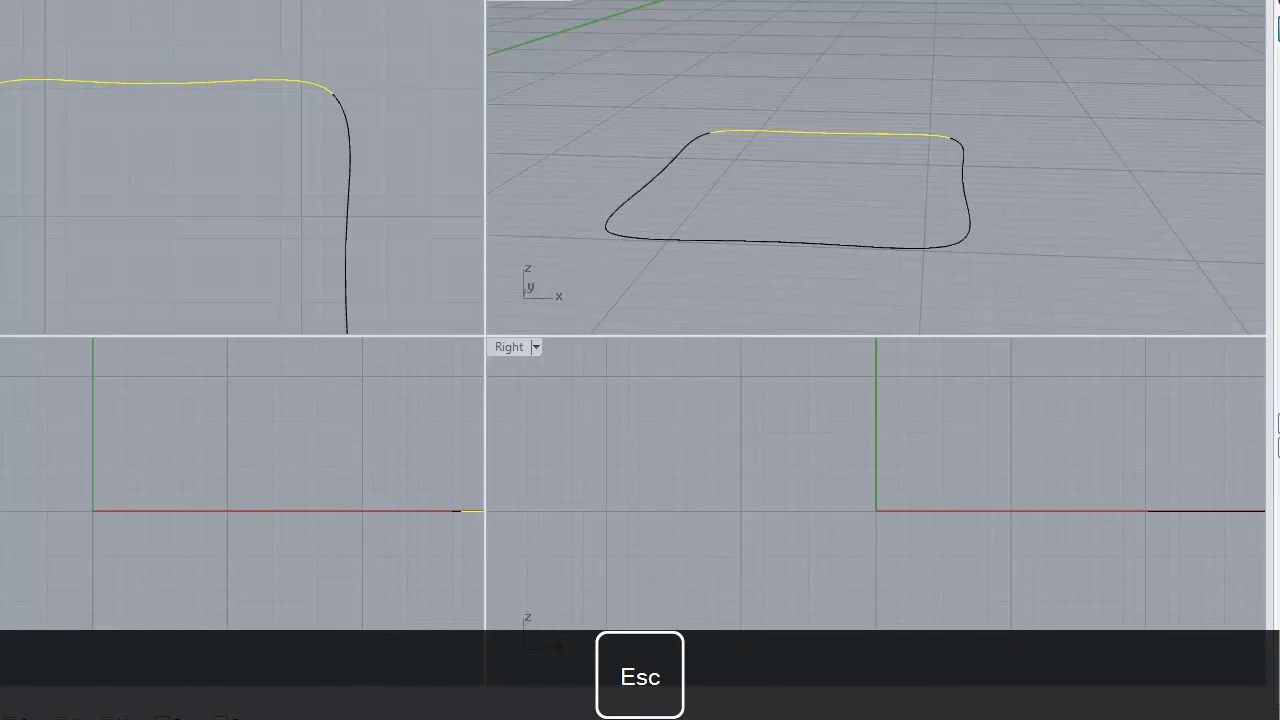
key(F10)
drag(64, 65, 219, 71)
click(209, 157)
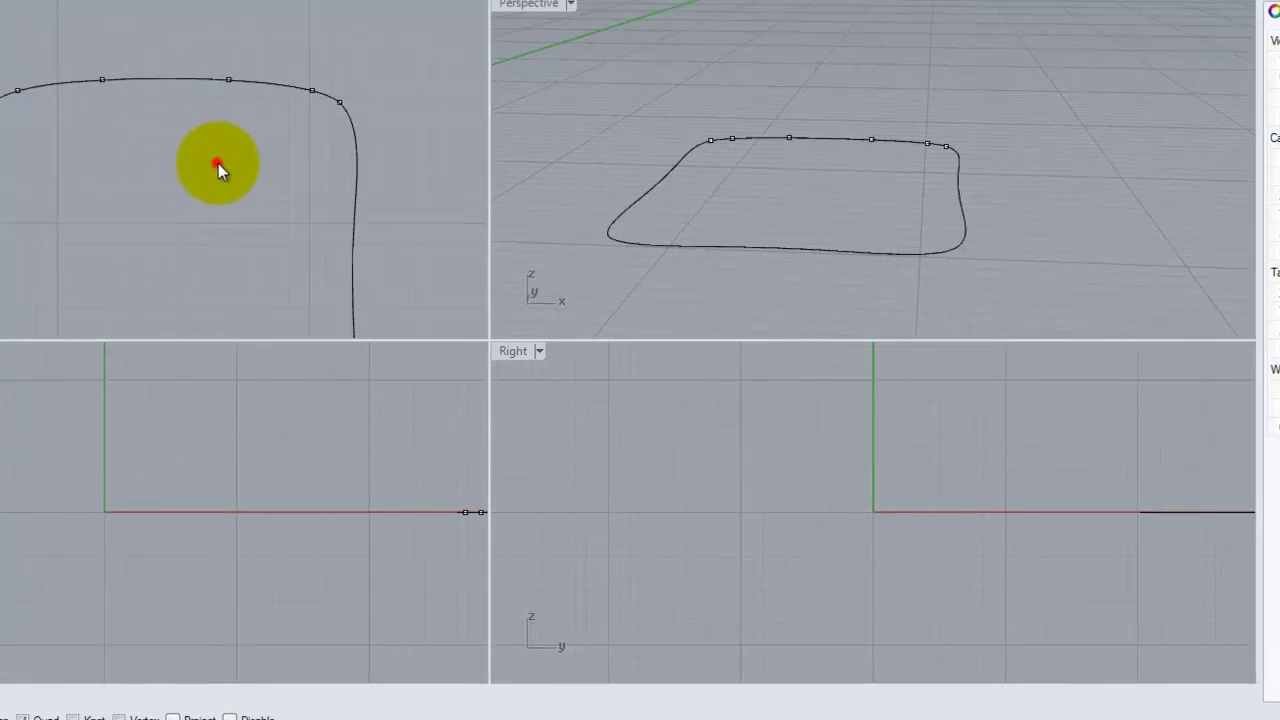
Turn on the right edge's edit points and move its upper middle point slightly outward
scroll(184, 32, down, 6)
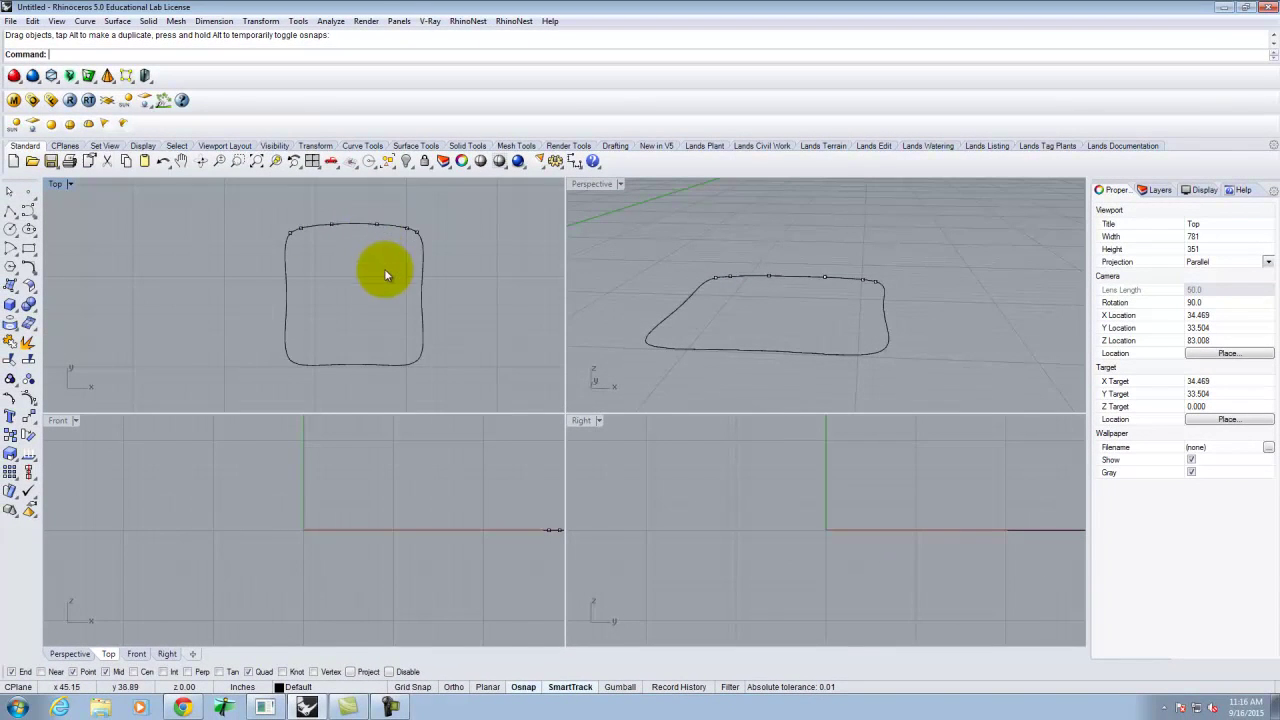
scroll(384, 268, up, 1)
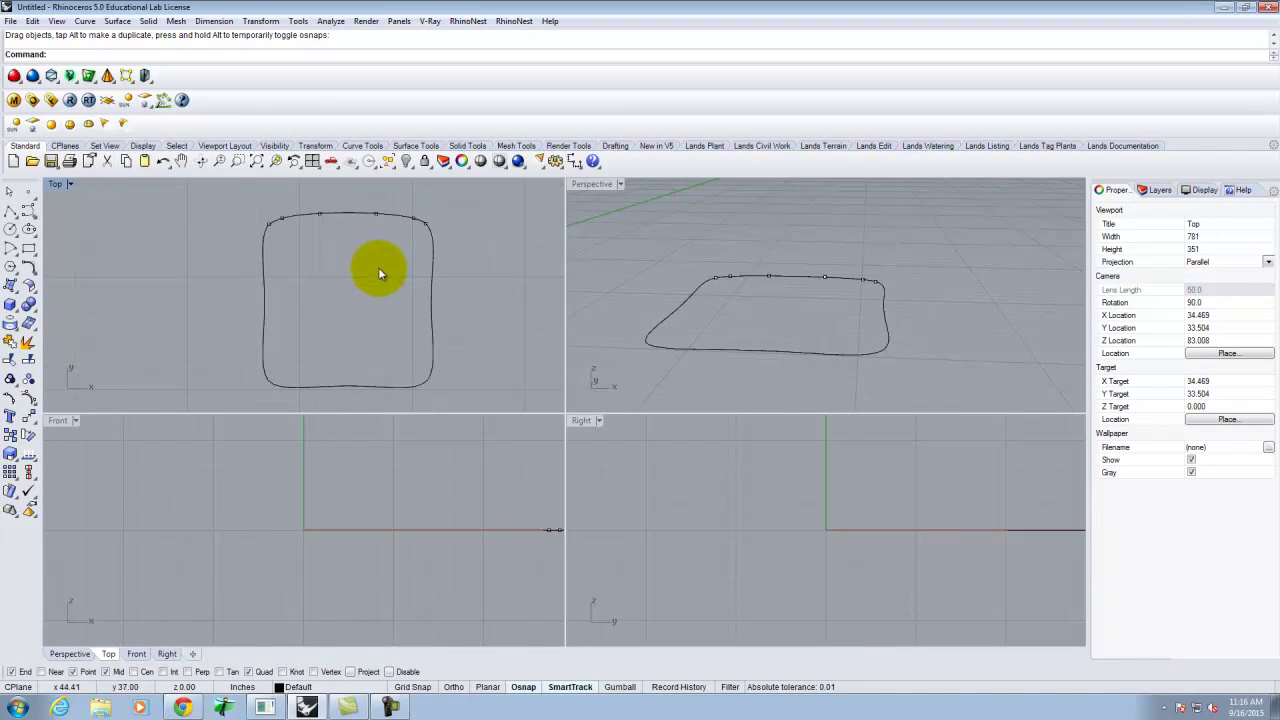
click(430, 300)
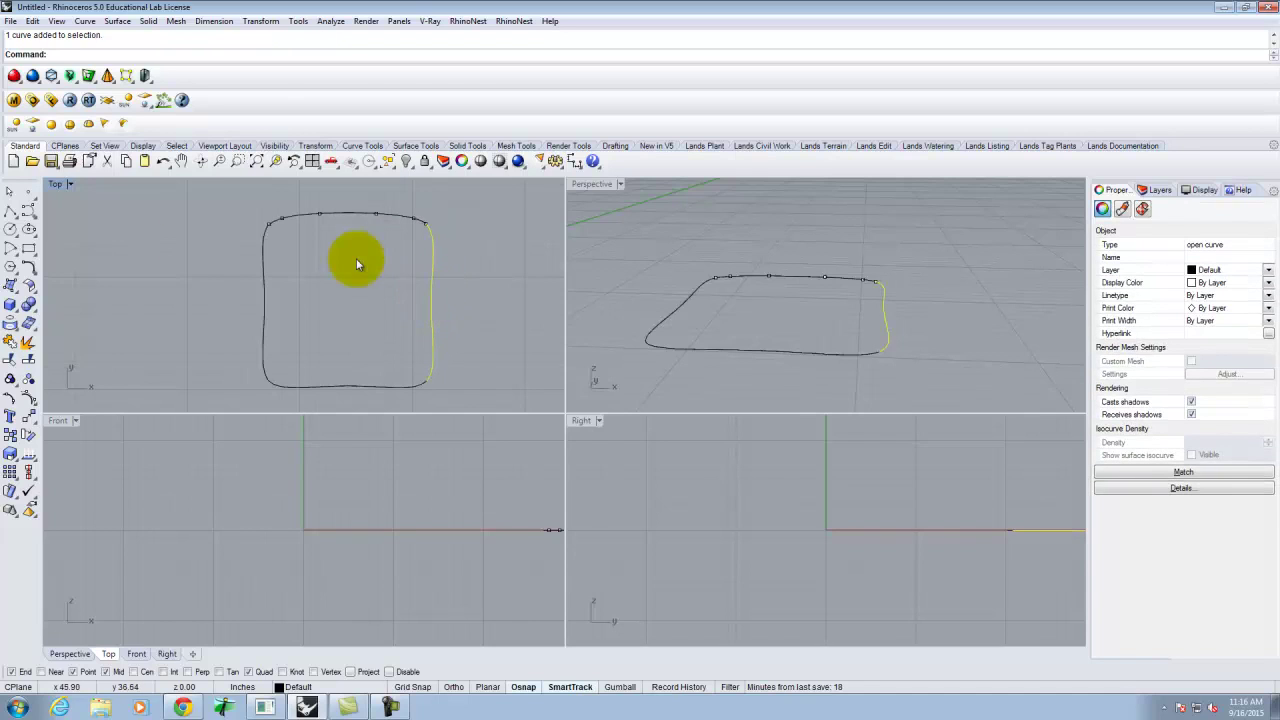
click(10, 396)
click(433, 274)
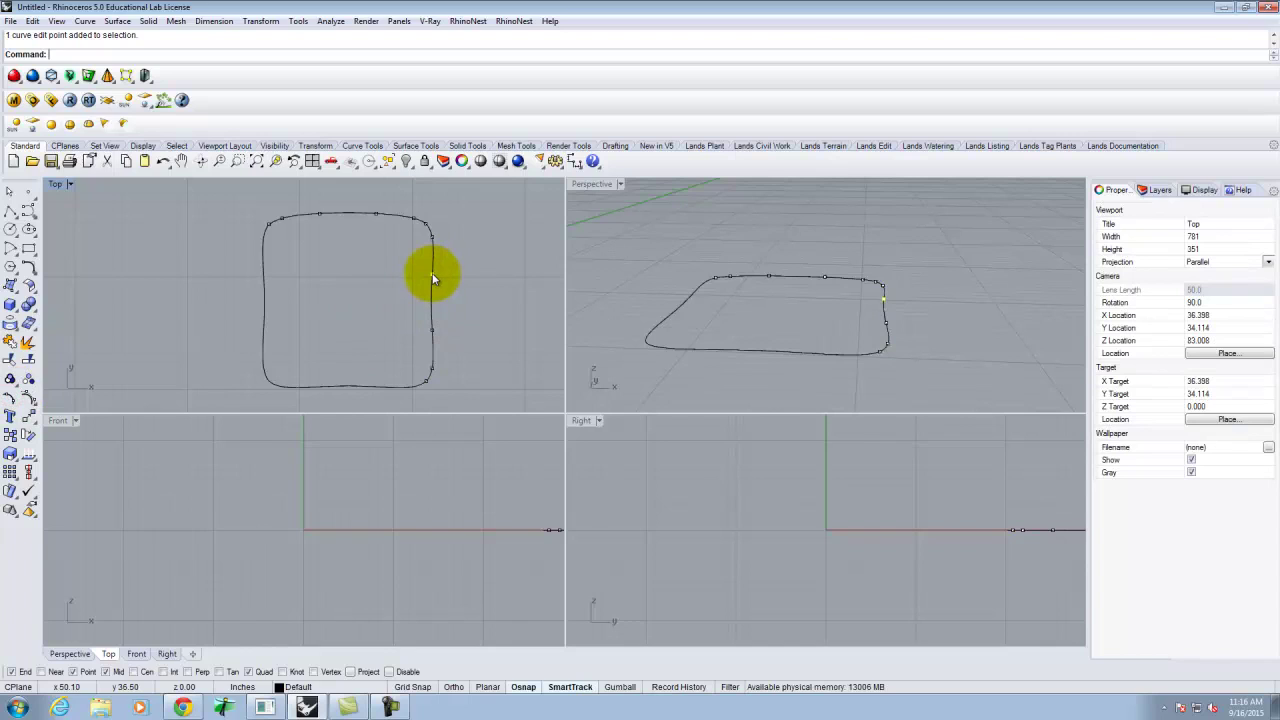
drag(434, 276, 440, 272)
scroll(458, 212, down, 2)
scroll(330, 254, up, 2)
Turn on the left edge's edit points and move its upper middle point slightly outward
click(325, 255)
click(12, 402)
click(321, 254)
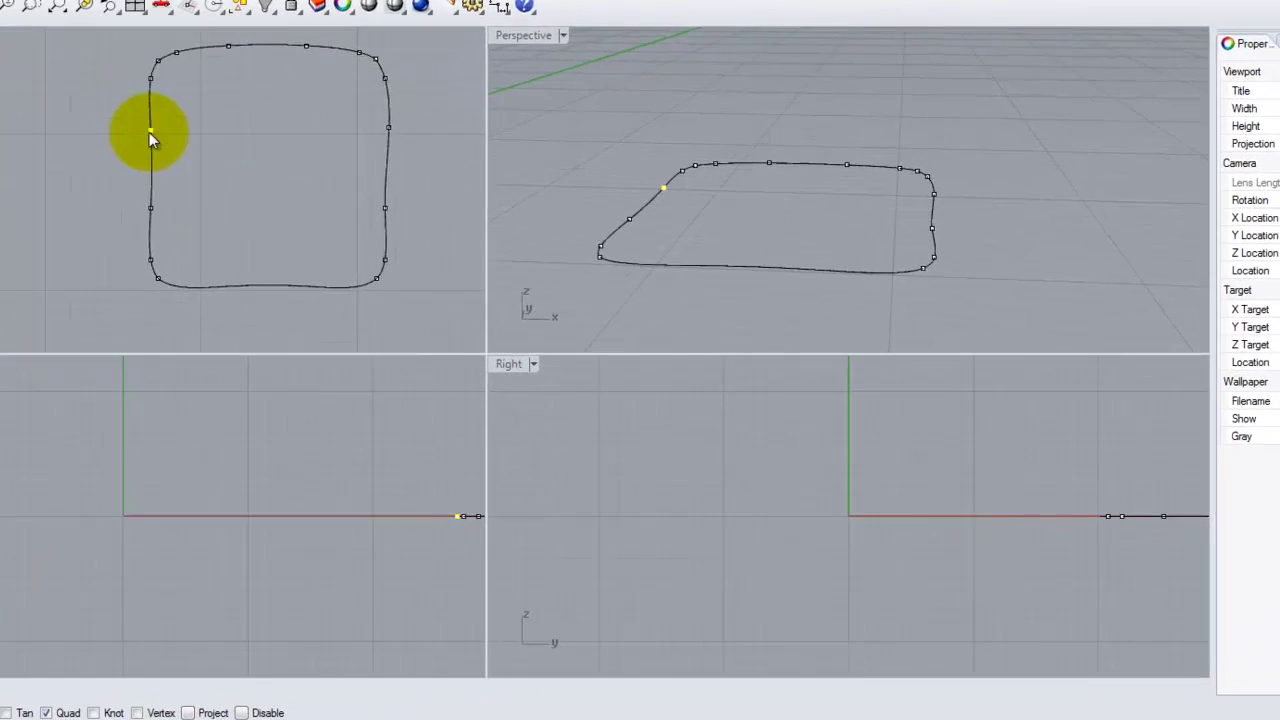
click(319, 255)
click(101, 96)
drag(103, 97, 97, 98)
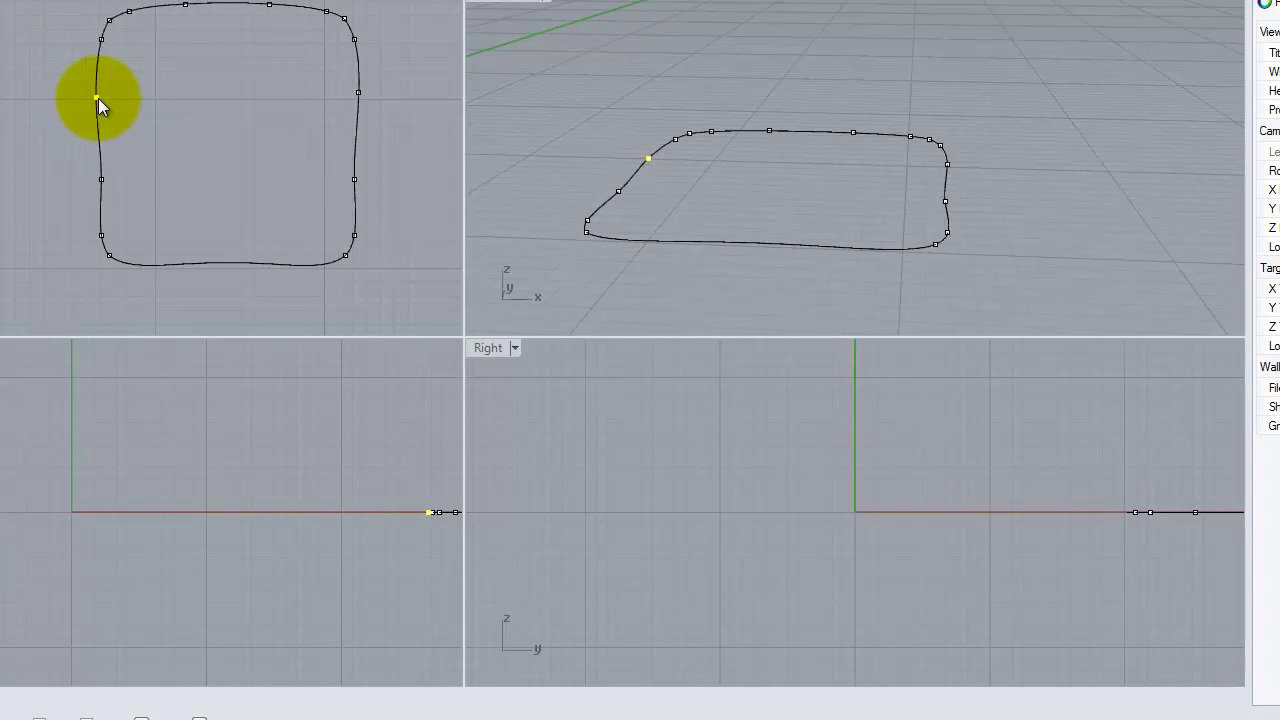
Turn on the bottom edge's edit points and move its two middle points slightly inward
click(228, 264)
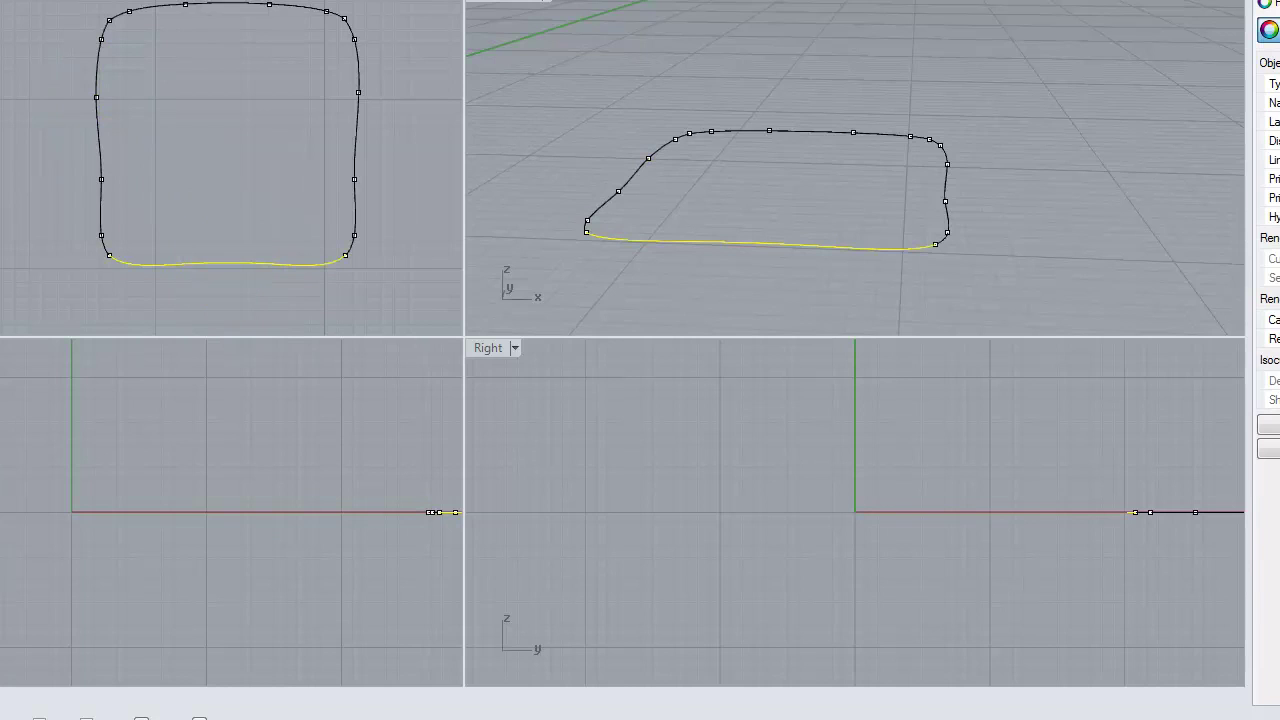
click(269, 263)
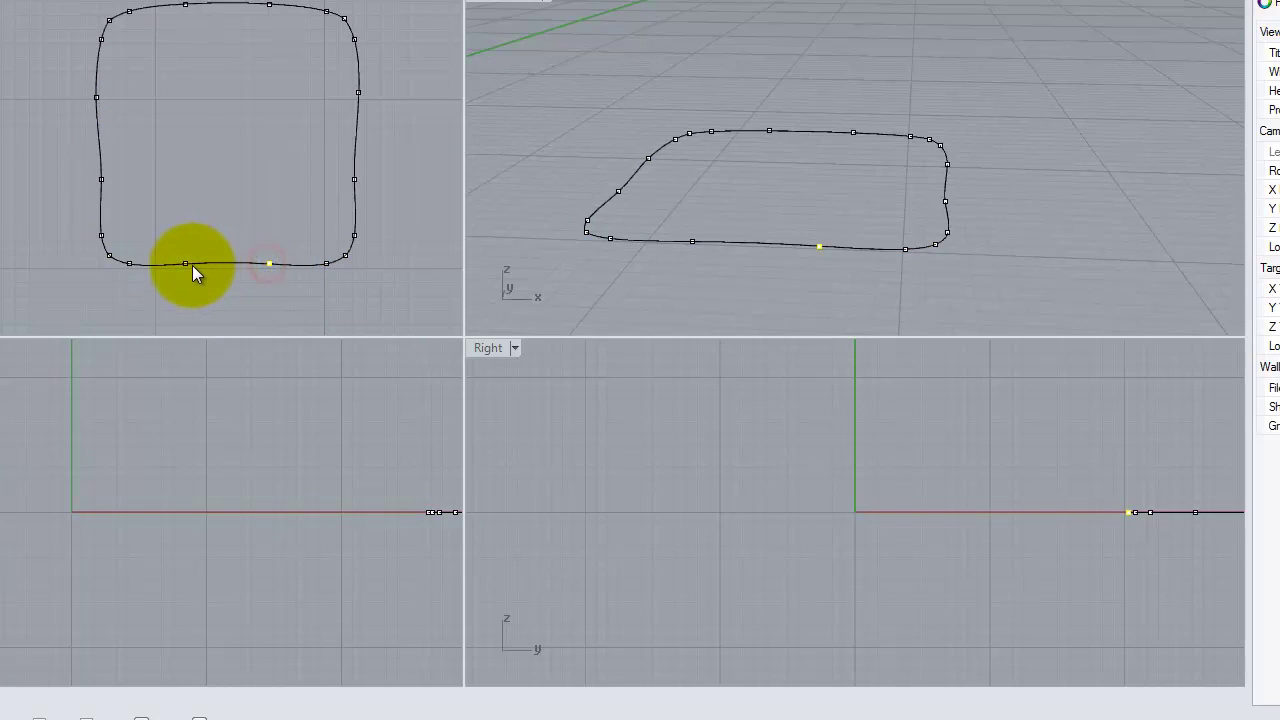
mouse_move(184, 263)
mouse_down()
mouse_move(184, 246)
mouse_move(184, 260)
mouse_up()
click(419, 291)
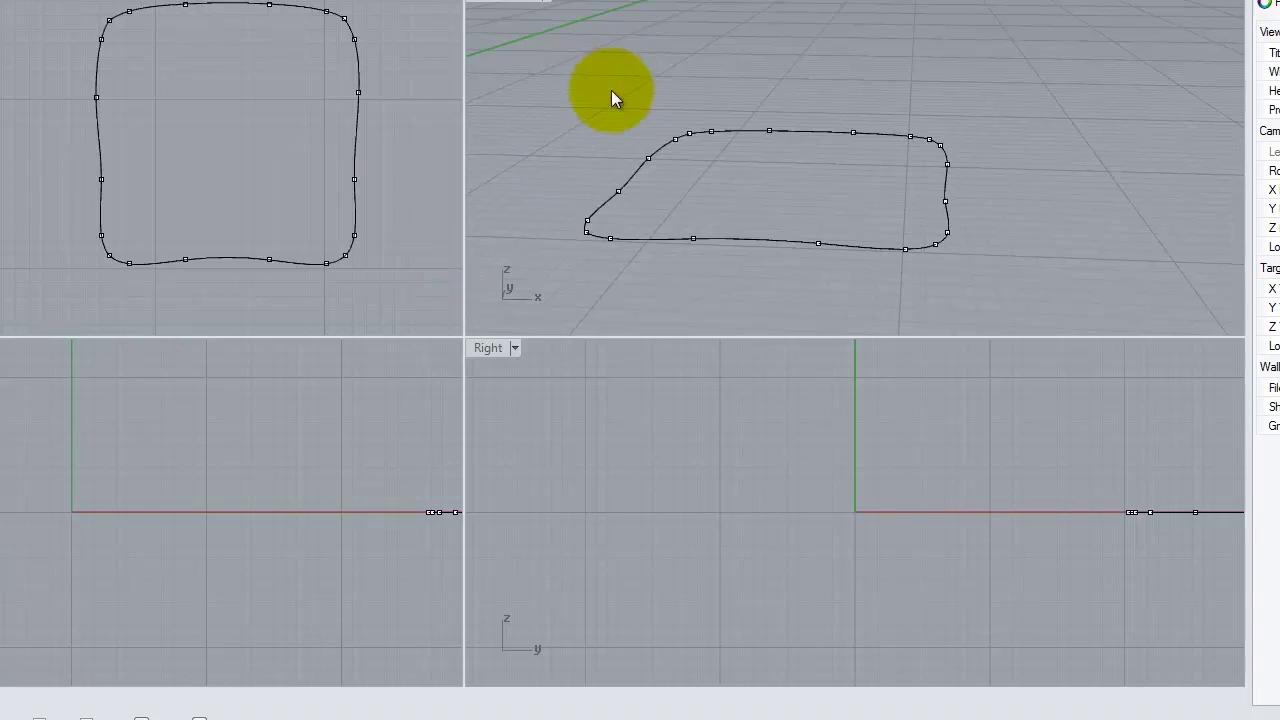
Hide the edit points on all four reshaped edges and clear the selection
click(593, 60)
key(Escape)
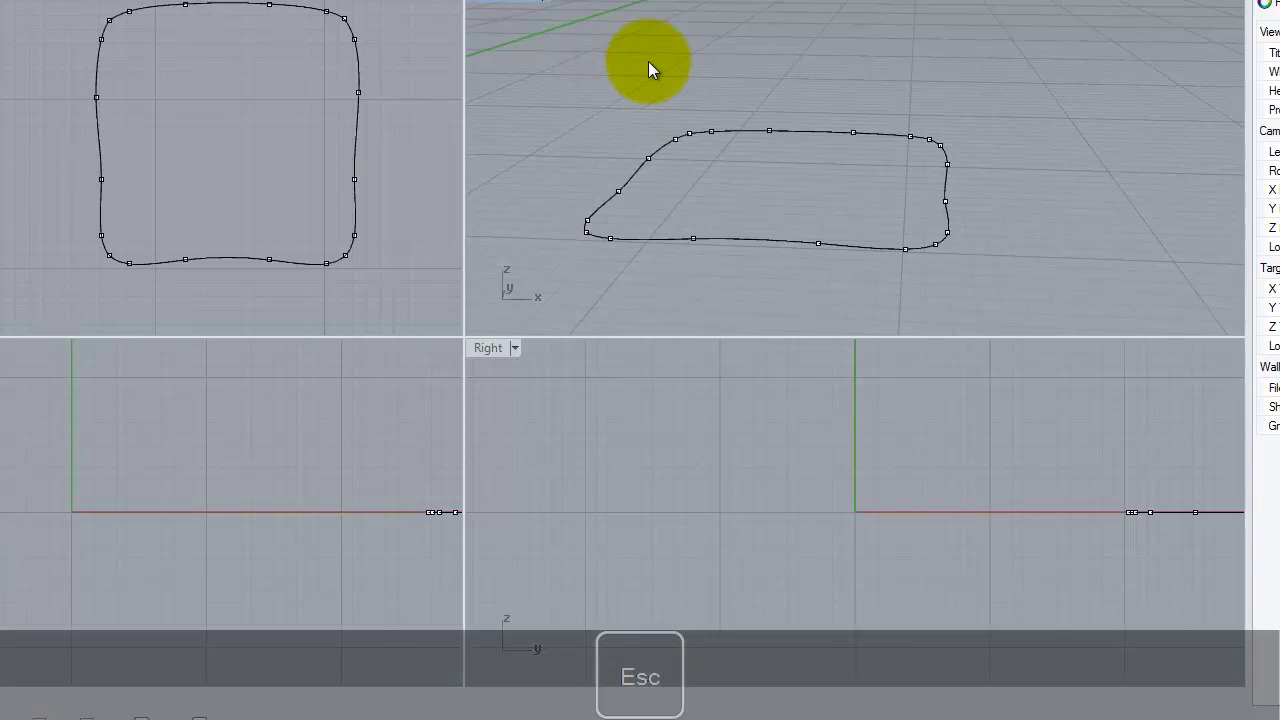
click(923, 251)
click(946, 209)
click(843, 134)
click(1006, 171)
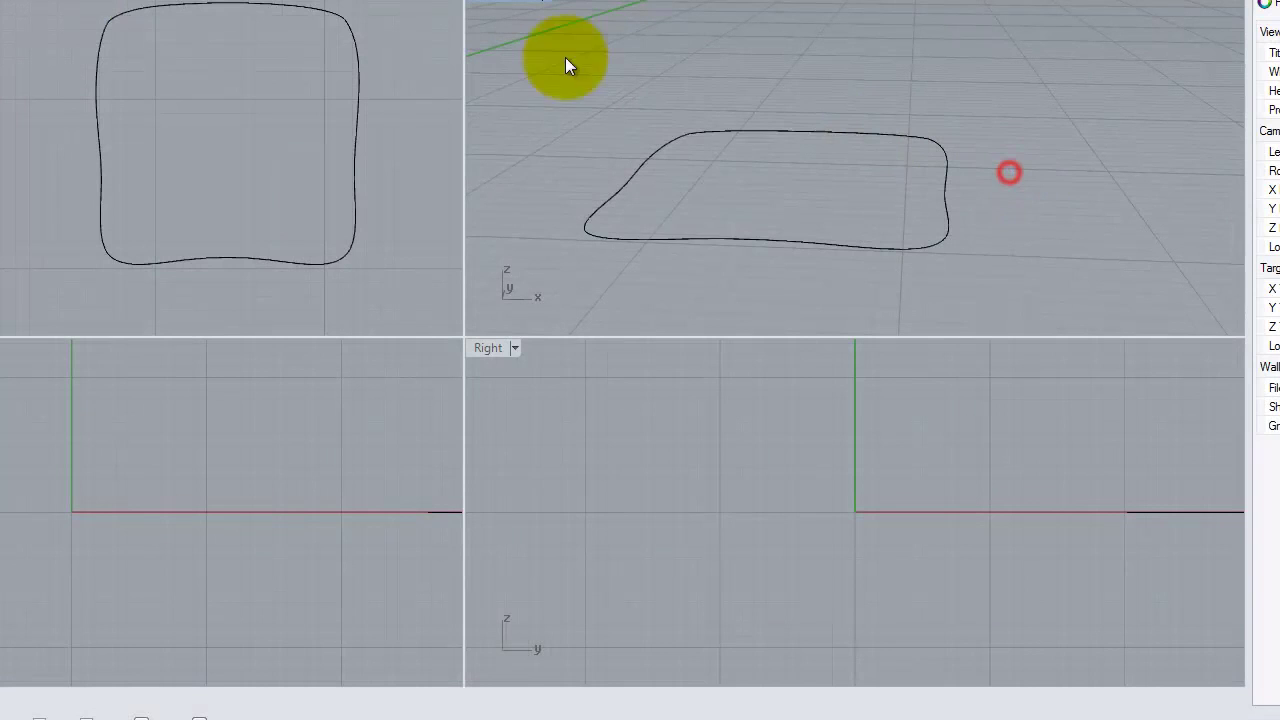
Copy all four seat outline curves vertically upward by 4 inches, then clear the selection
drag(549, 74, 990, 275)
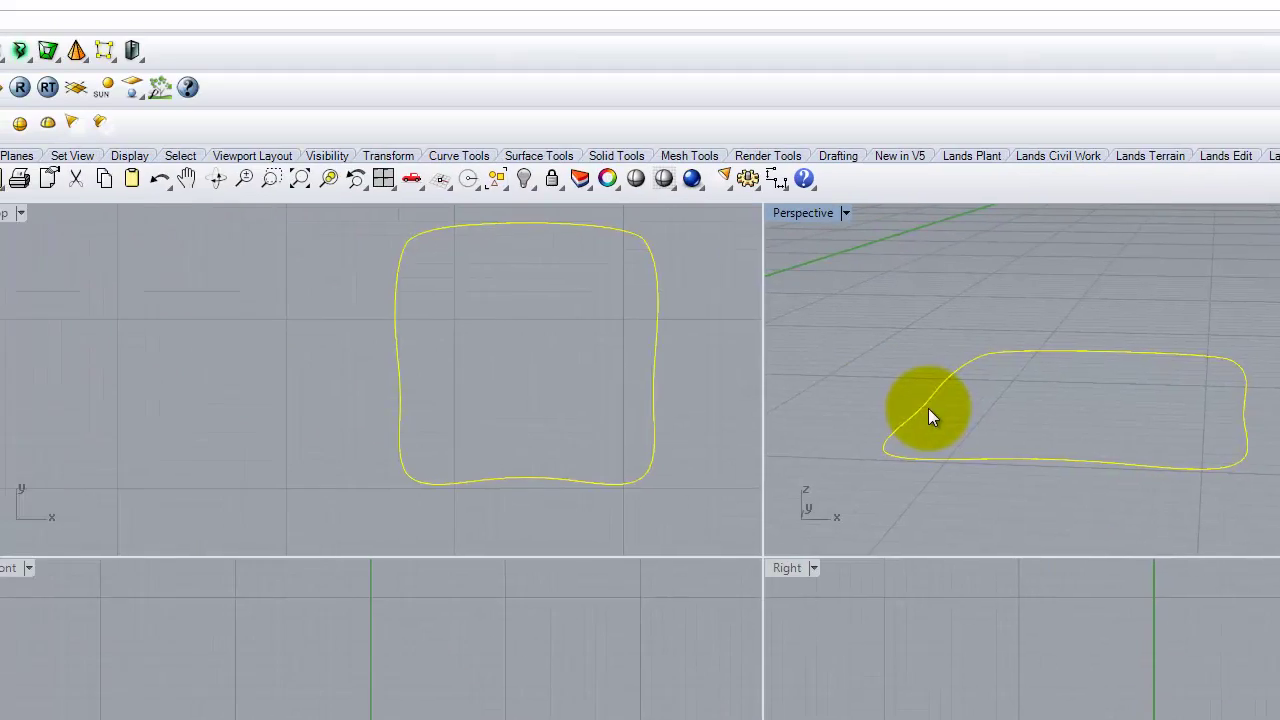
text(copy)
key(Return)
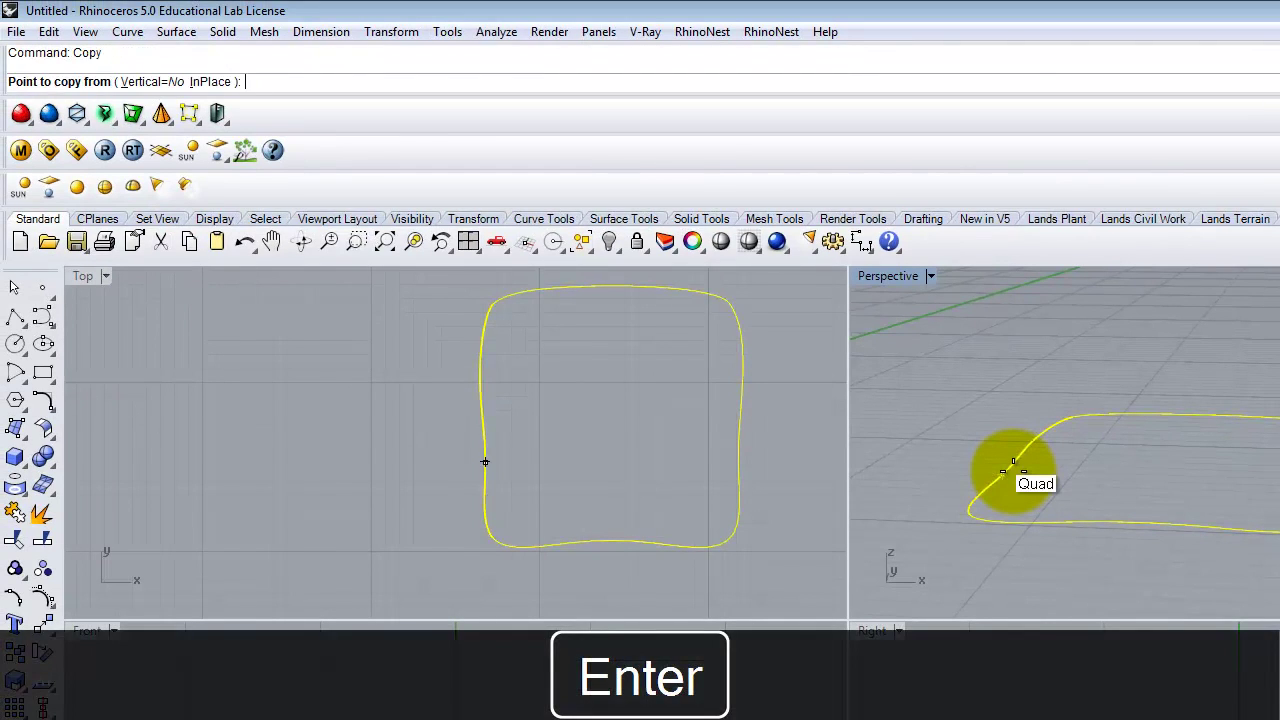
text(v)
key(Return)
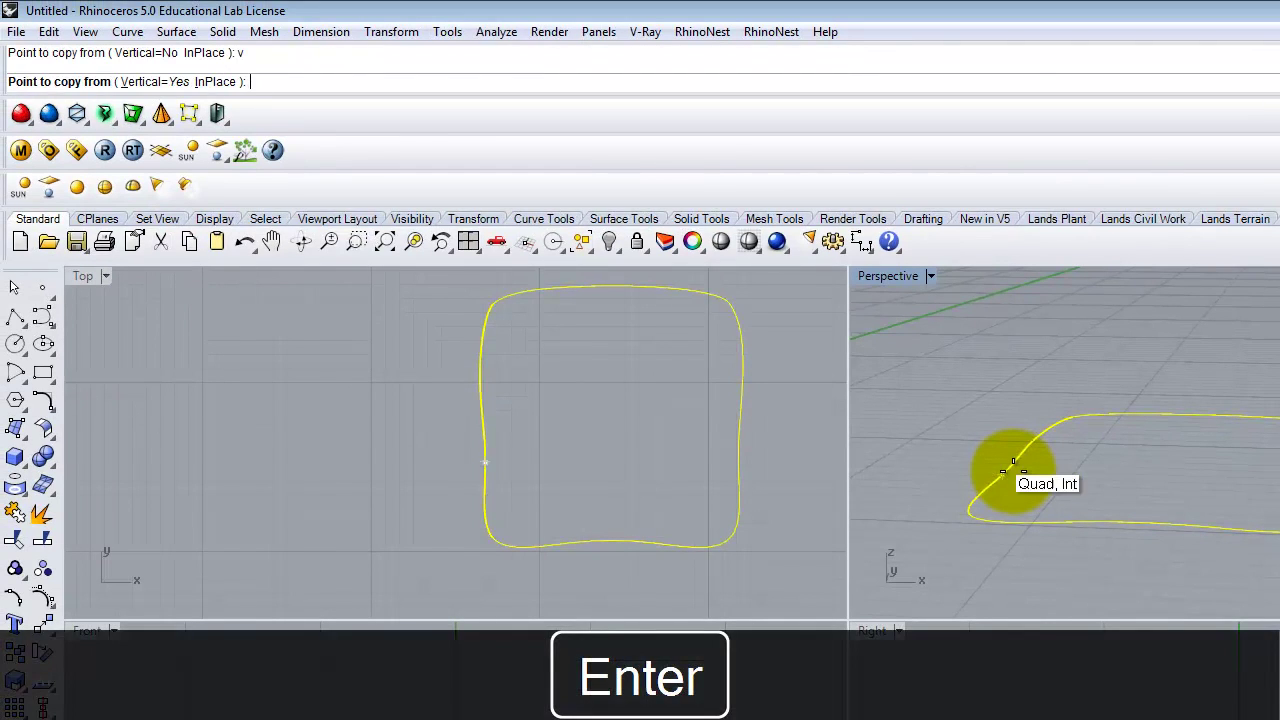
click(738, 500)
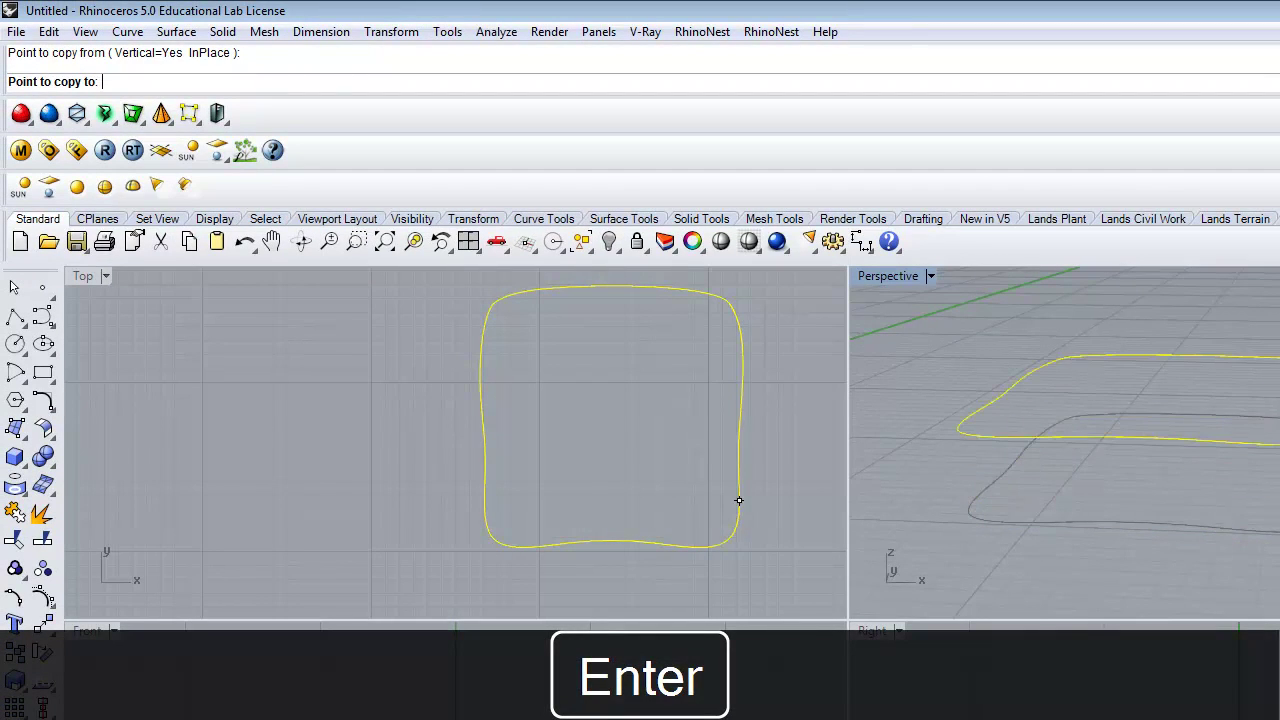
text(4)
key(Return)
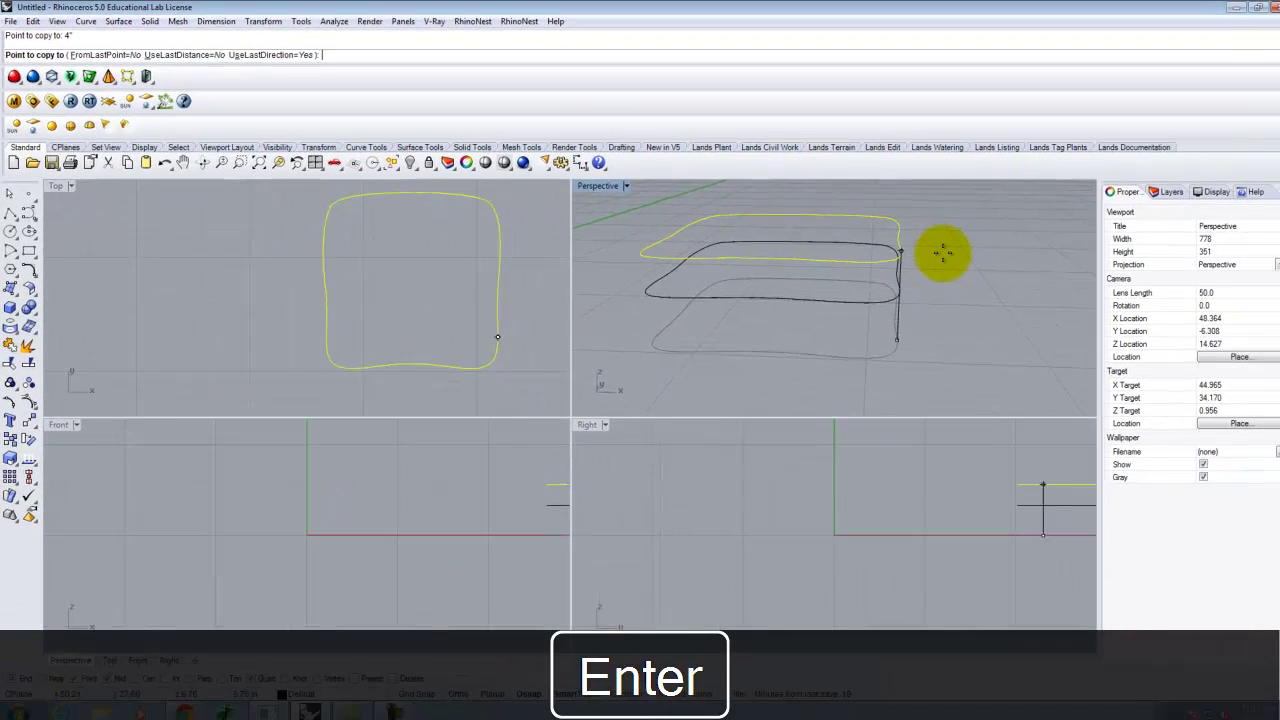
key(Escape)
key(Escape)
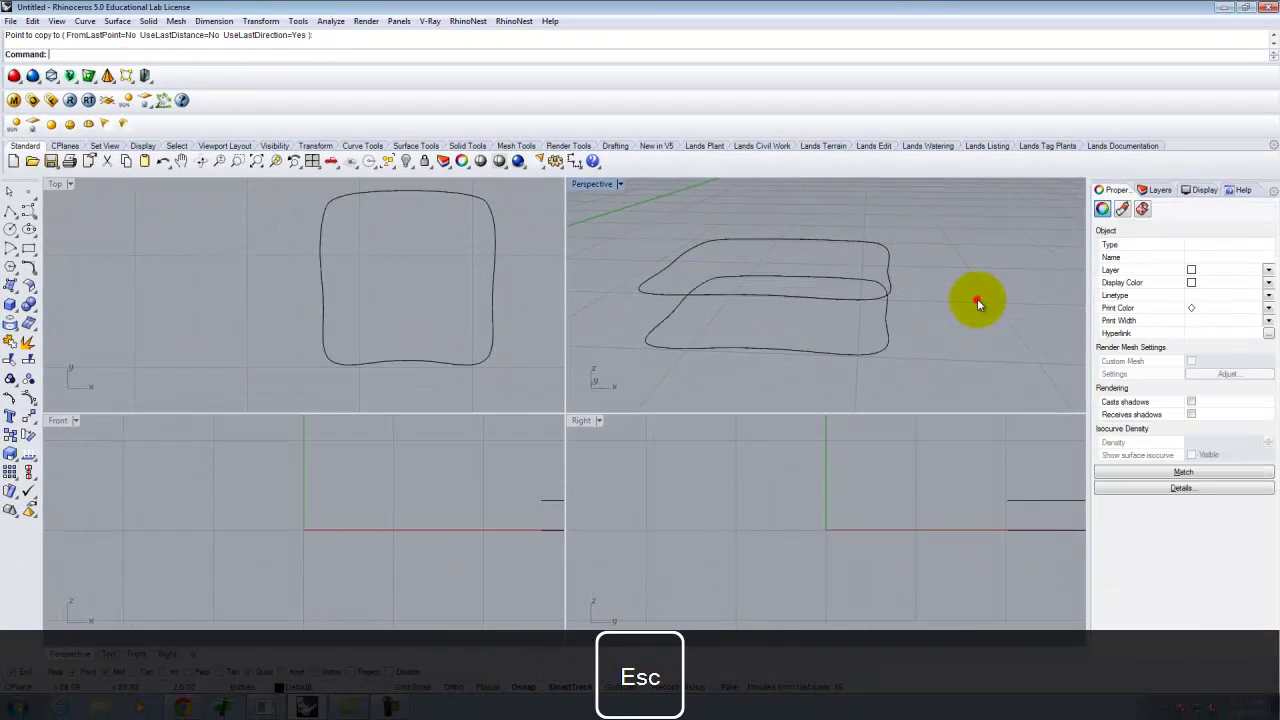
Examine the two stacked outlines in the Perspective view from several angles, checking how their corners meet
right_drag(955, 291, 570, 170)
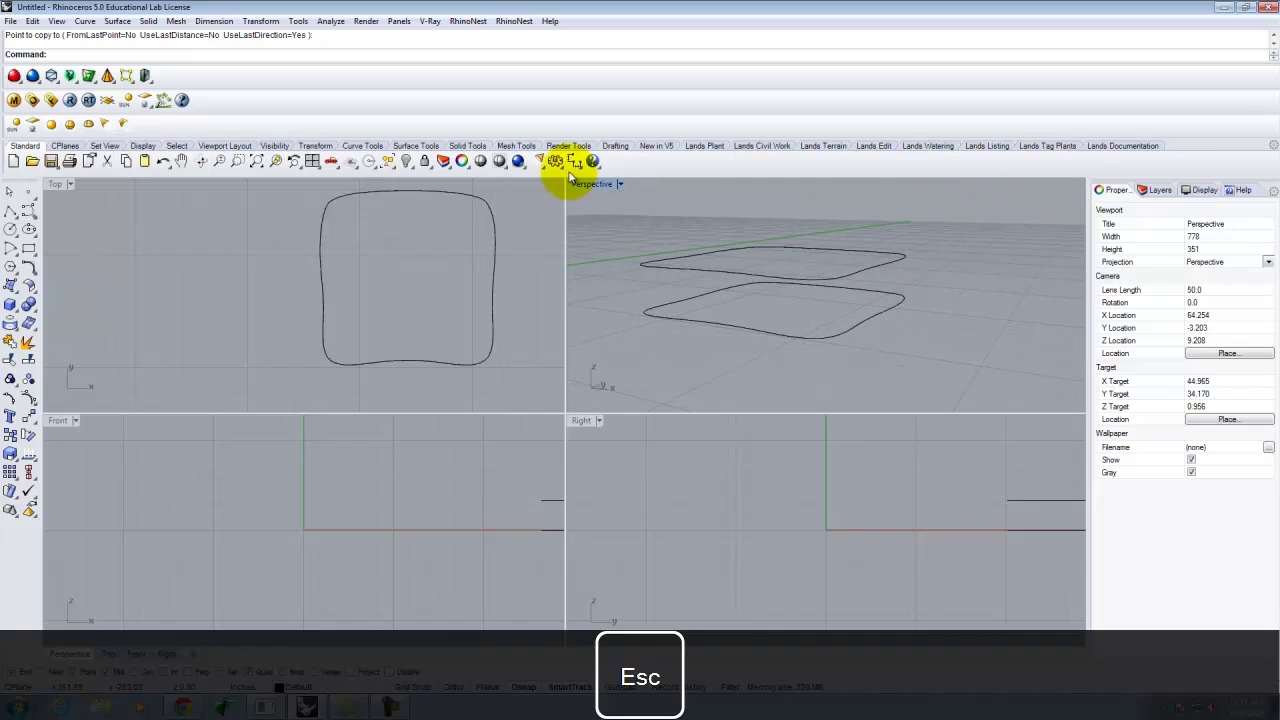
double_click(588, 184)
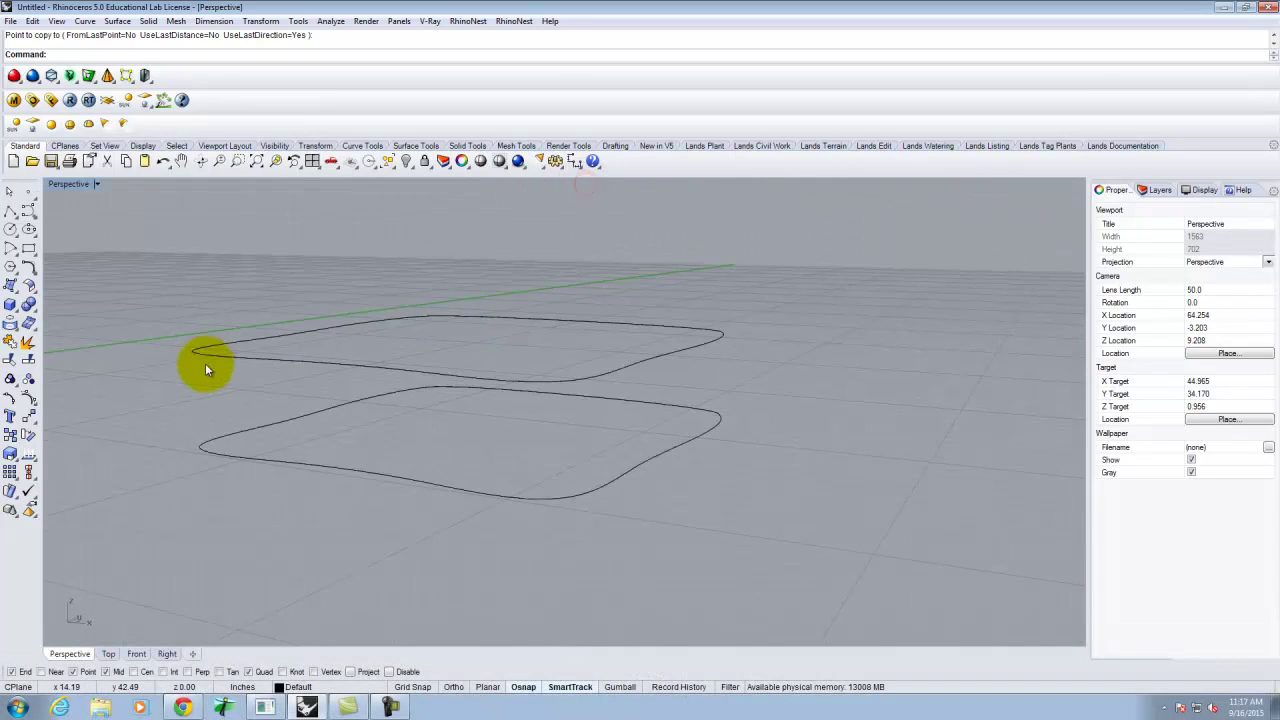
right_drag(318, 357, 499, 381)
scroll(575, 337, down, 5)
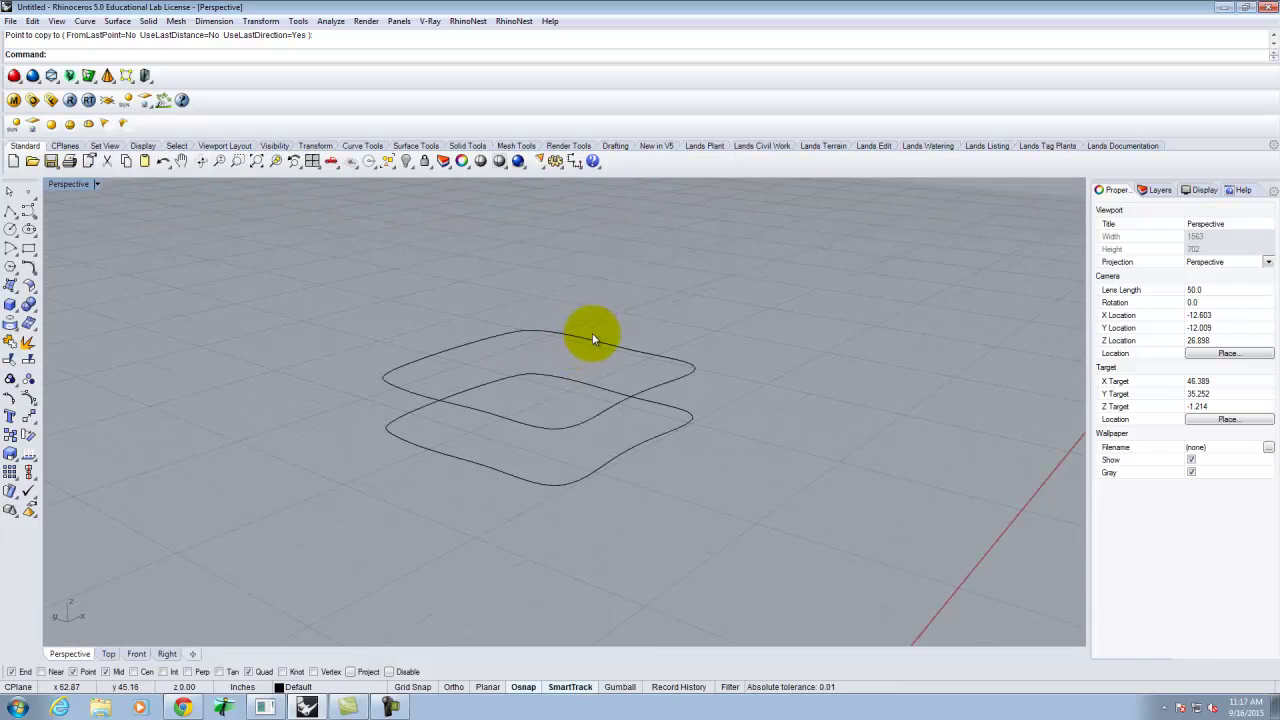
scroll(672, 302, down, 4)
right_drag(721, 343, 565, 402)
scroll(550, 428, up, 5)
right_drag(780, 429, 570, 330)
right_drag(486, 257, 551, 291)
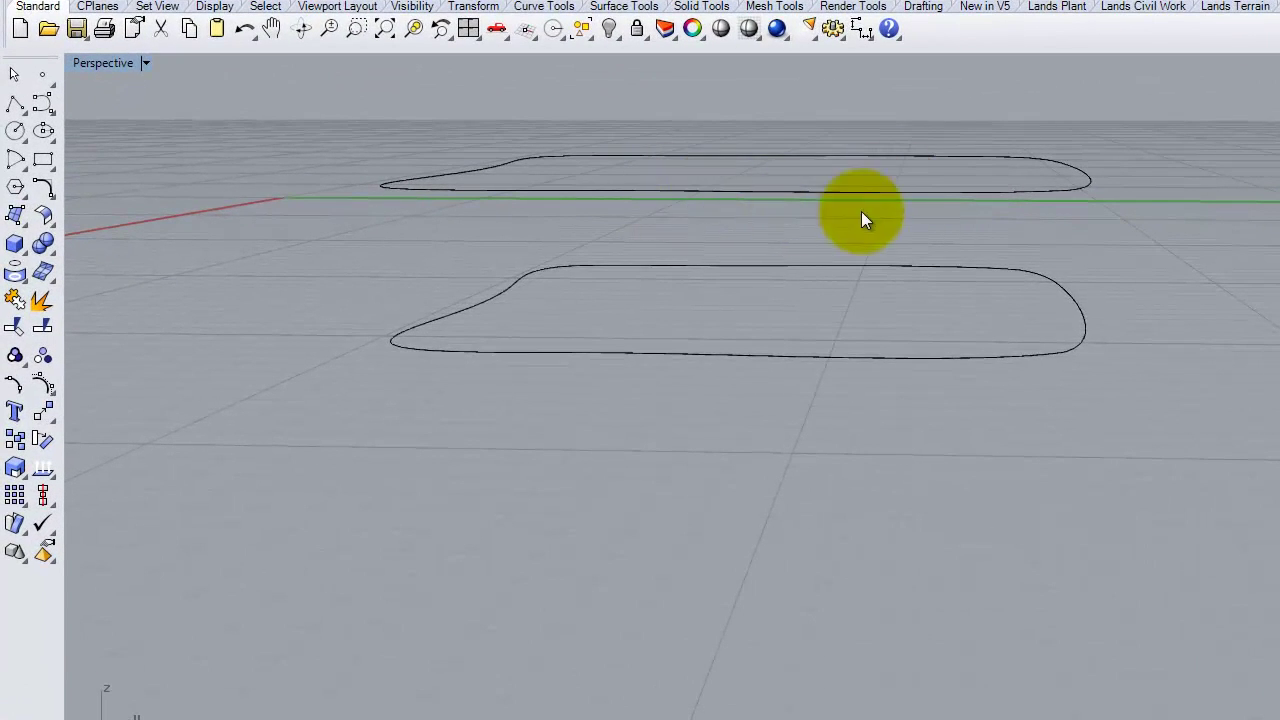
right_drag(828, 214, 855, 212)
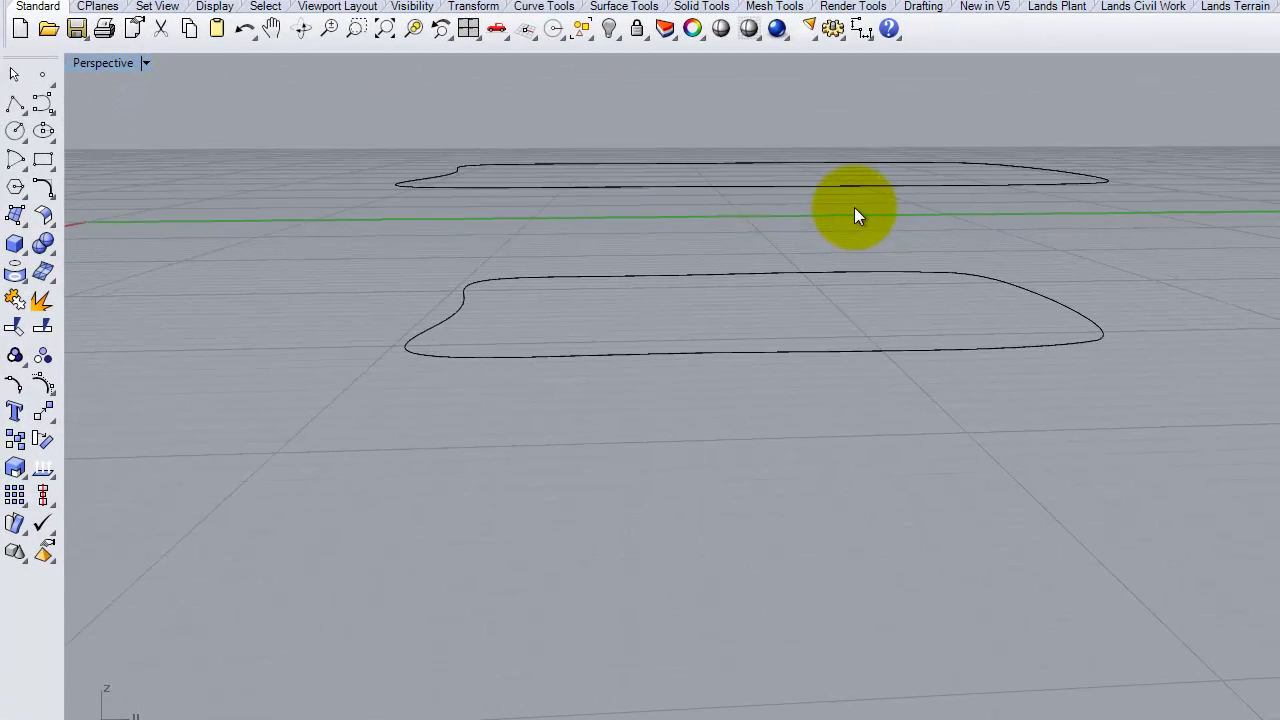
click(861, 188)
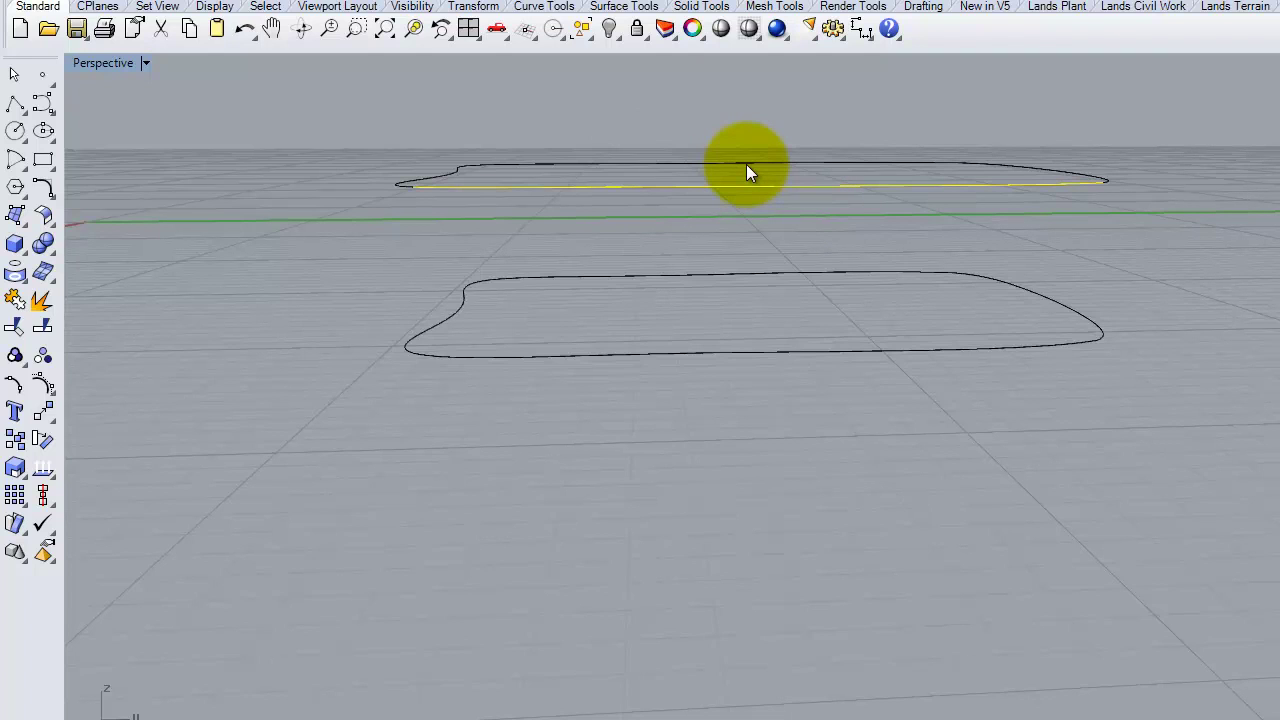
right_drag(746, 168, 985, 441)
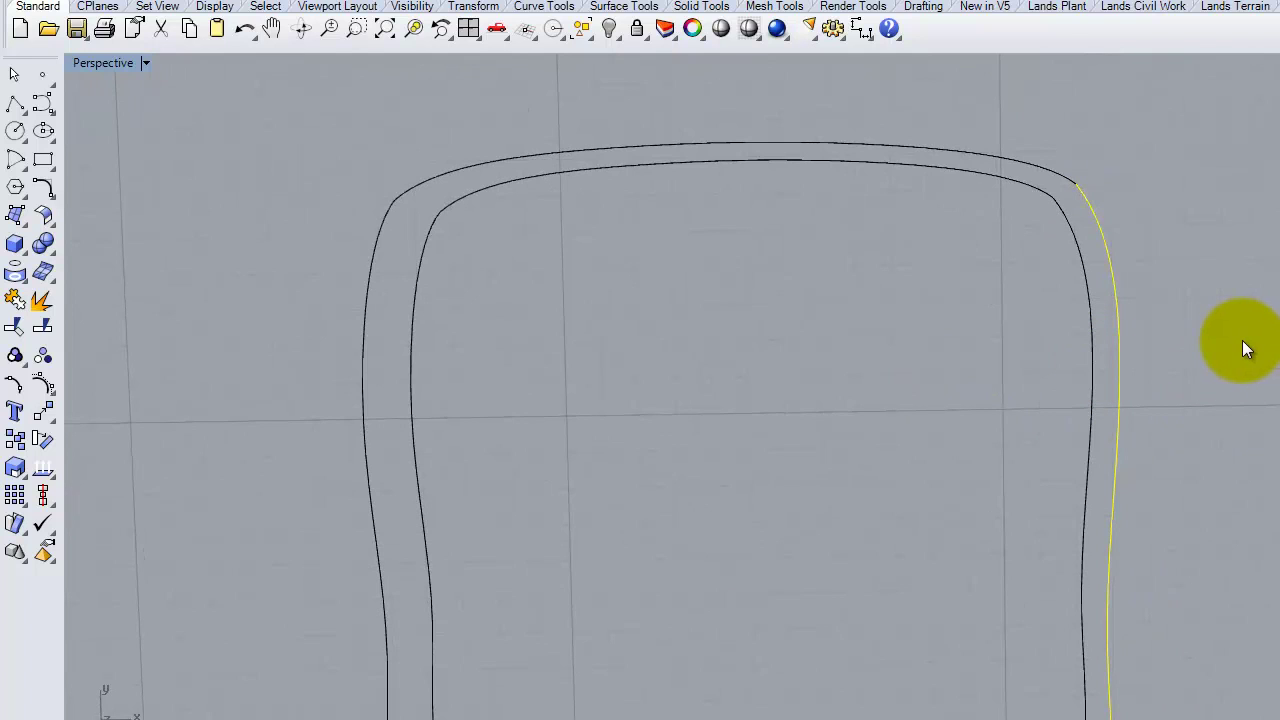
click(95, 63)
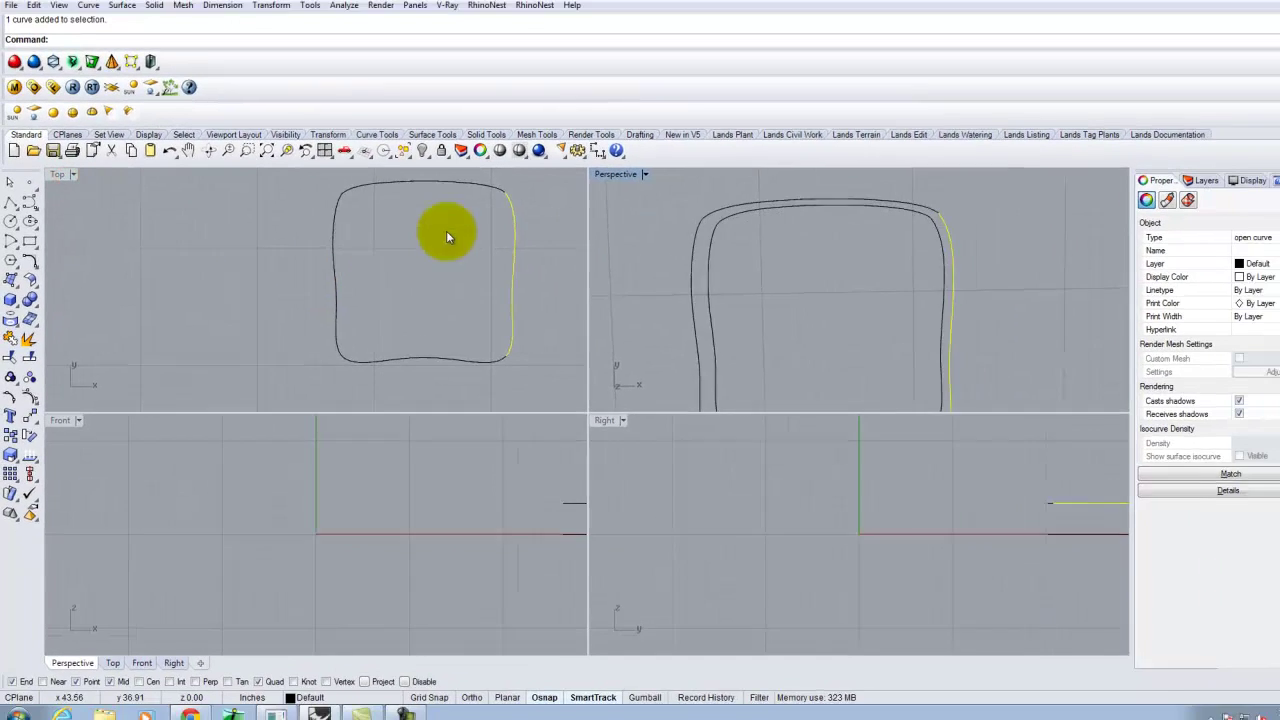
Turn on edit points for both outlines' back and side curves and nudge the stacked upper-left corner points slightly inward in the Top view
scroll(494, 210, up, 5)
click(495, 203)
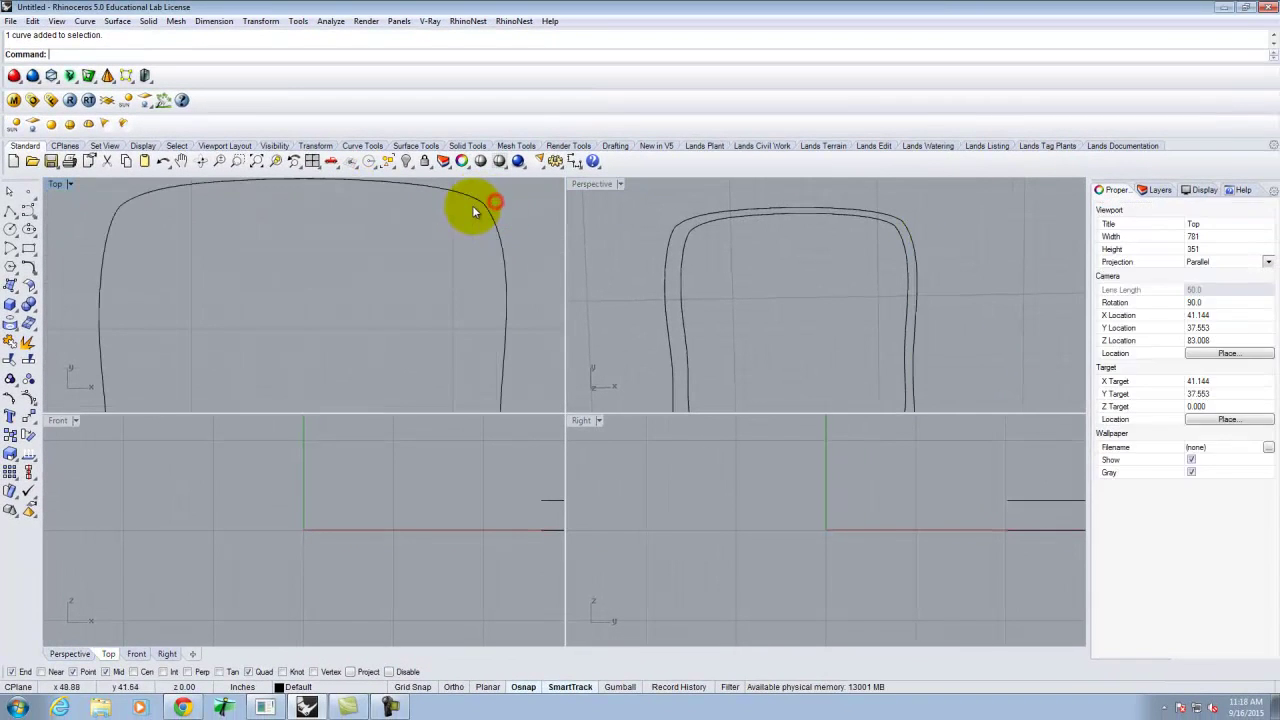
drag(494, 195, 310, 230)
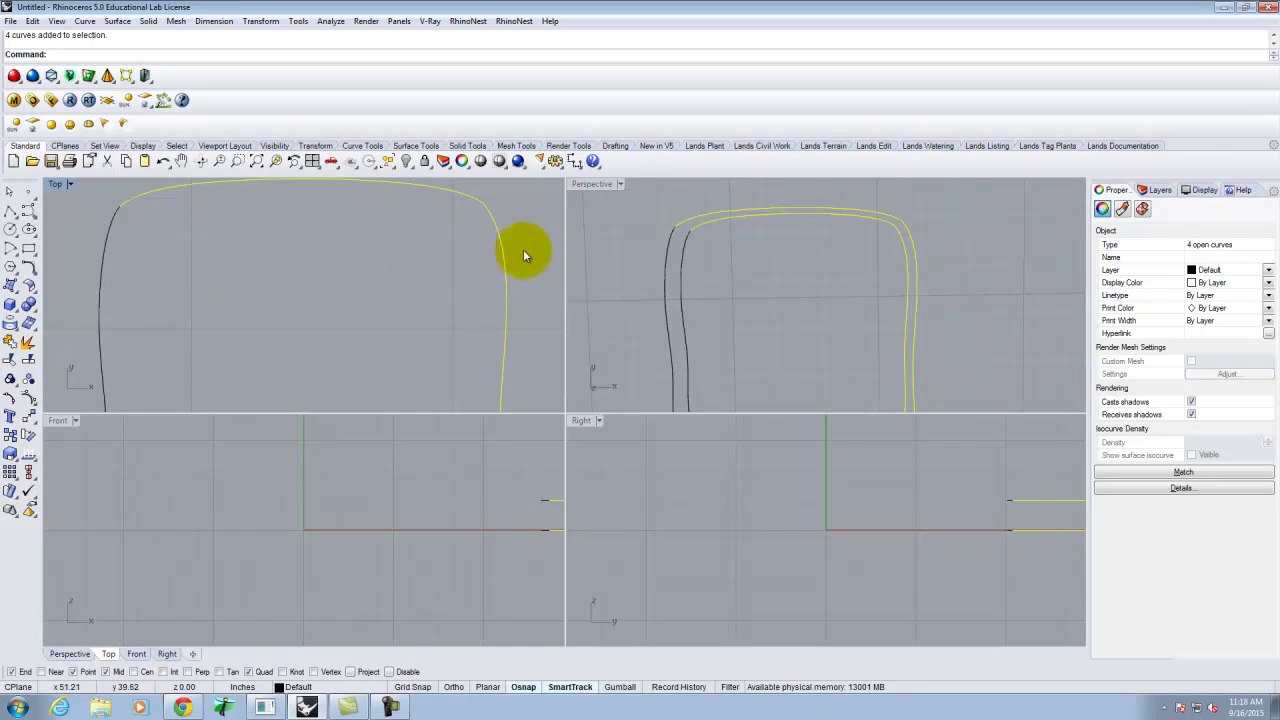
drag(529, 214, 96, 200)
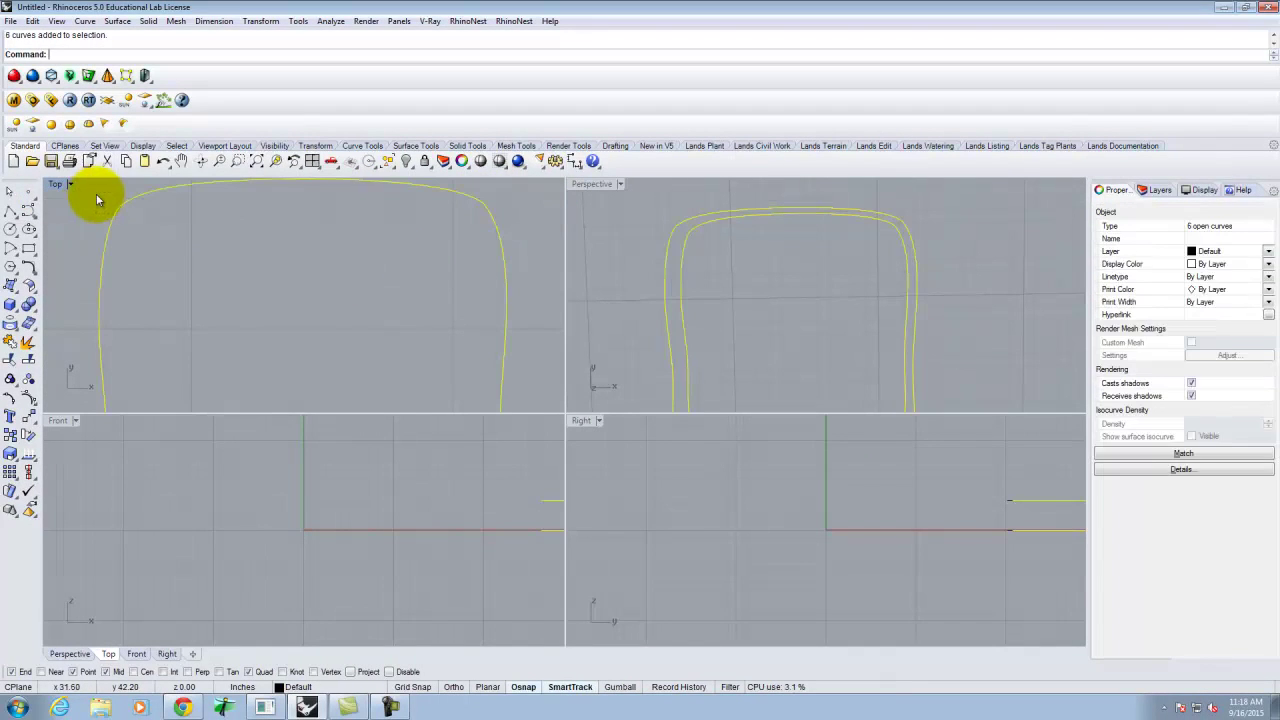
click(10, 397)
scroll(116, 190, up, 4)
drag(138, 204, 171, 240)
scroll(121, 290, down, 6)
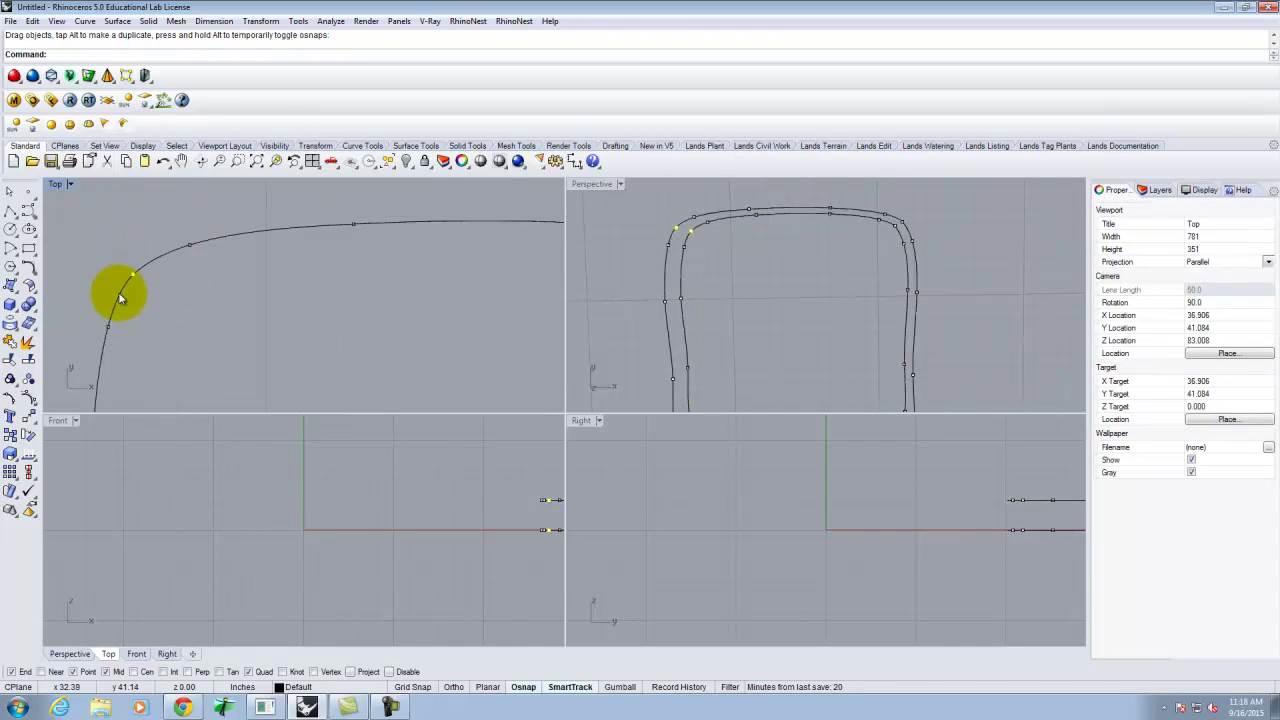
Nudge the stacked upper-right corner points slightly in the Top view to smooth the corner, and hide the edit points
scroll(120, 298, down, 3)
scroll(352, 282, up, 3)
mouse_move(356, 284)
mouse_down()
mouse_move(390, 327)
mouse_move(364, 306)
mouse_up()
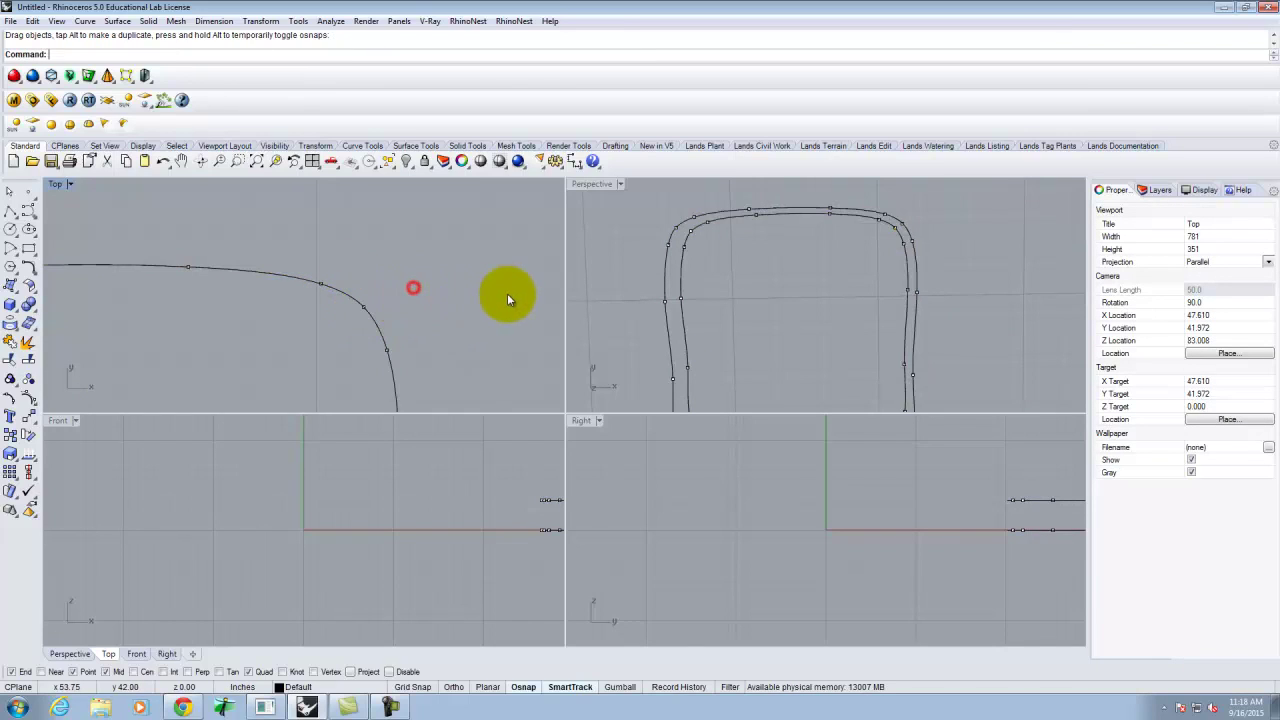
scroll(367, 264, down, 5)
key(Escape)
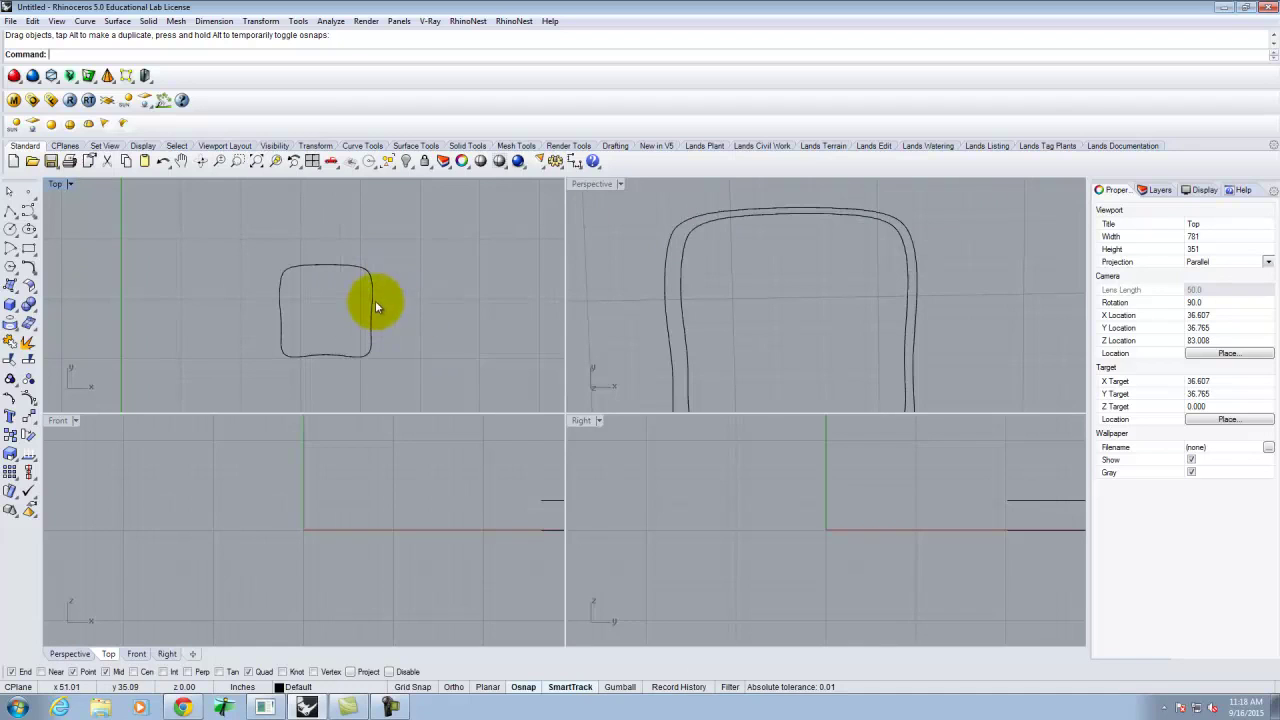
Select all eight curves of both outlines in the maximized Perspective view and turn on their edit points
drag(952, 223, 851, 314)
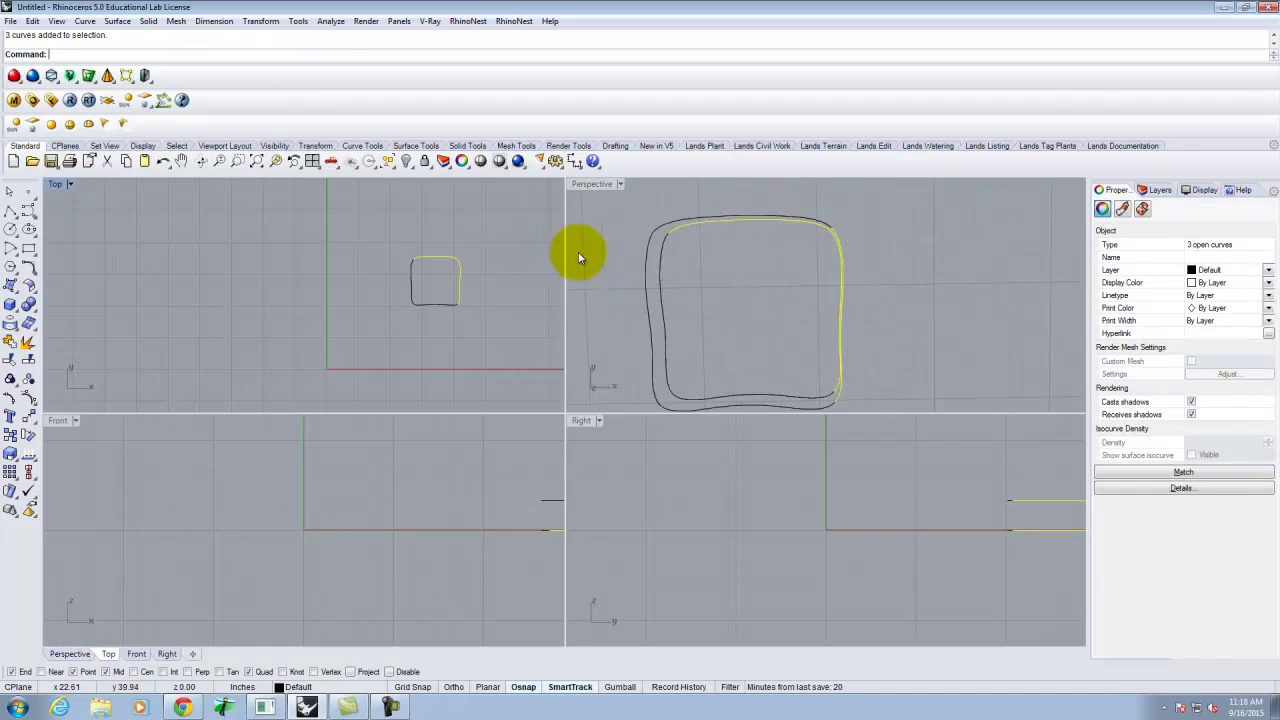
double_click(591, 184)
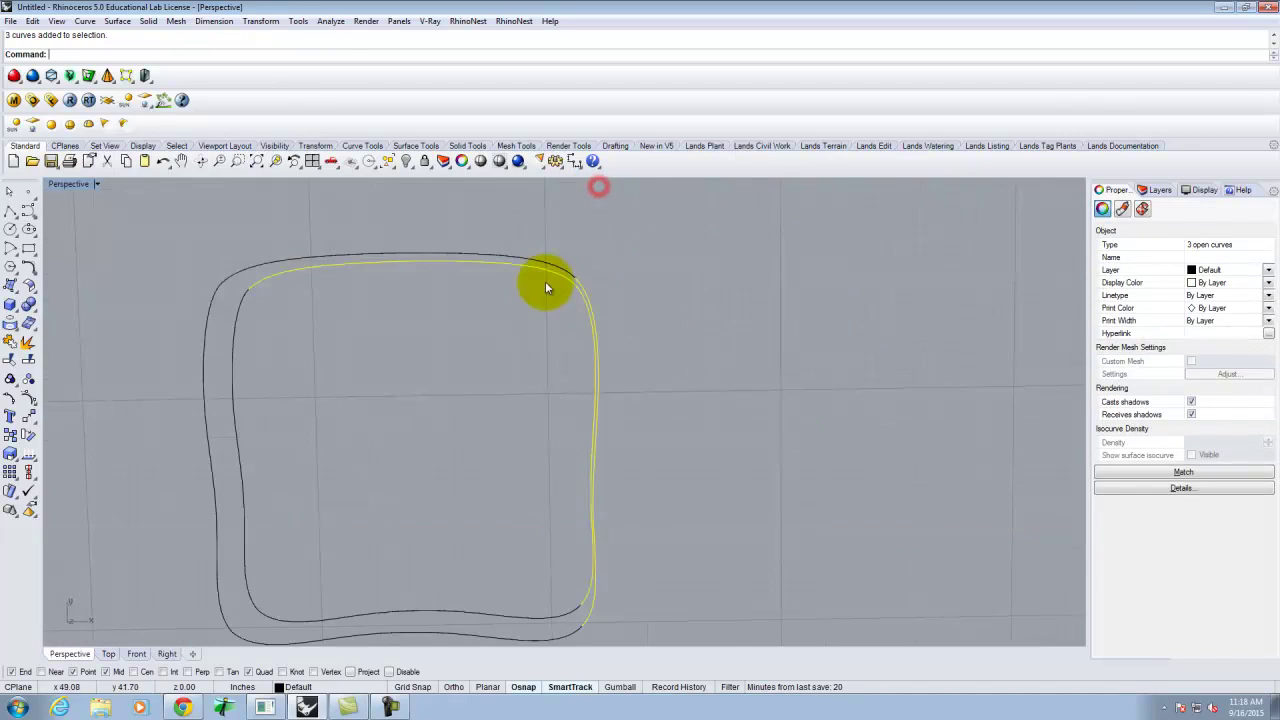
click(689, 369)
right_drag(682, 450, 618, 388)
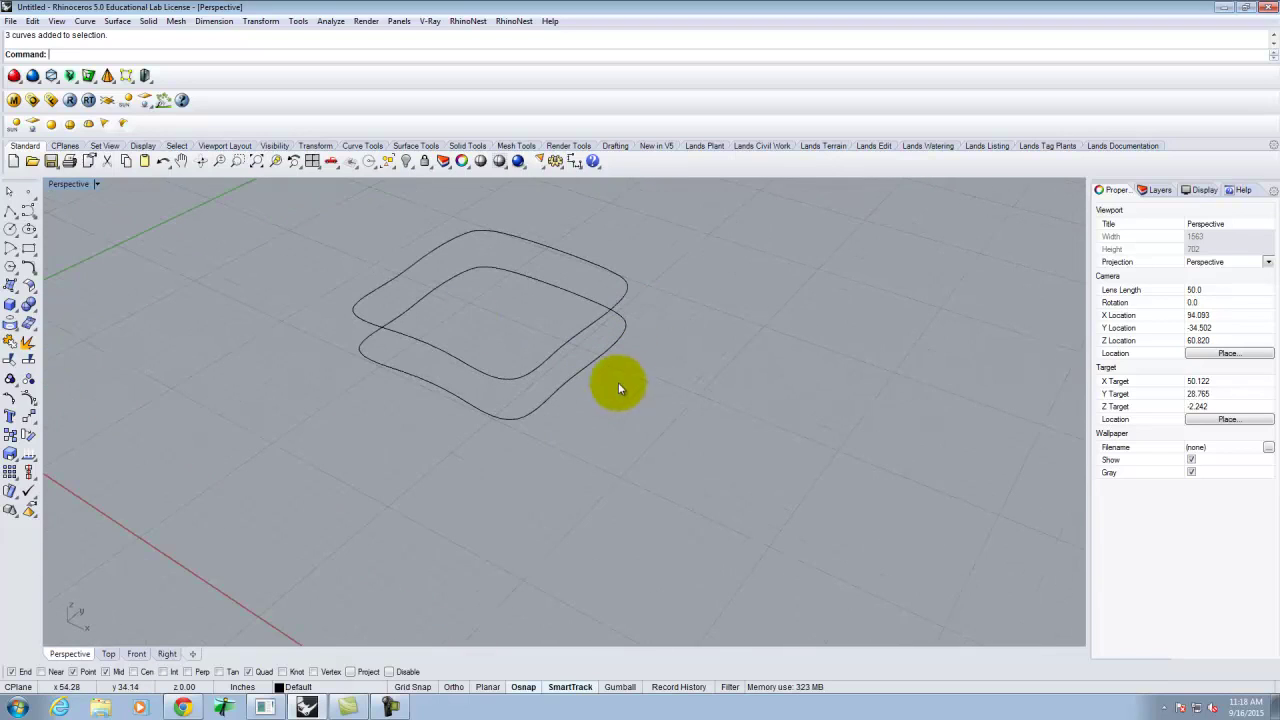
drag(286, 209, 804, 466)
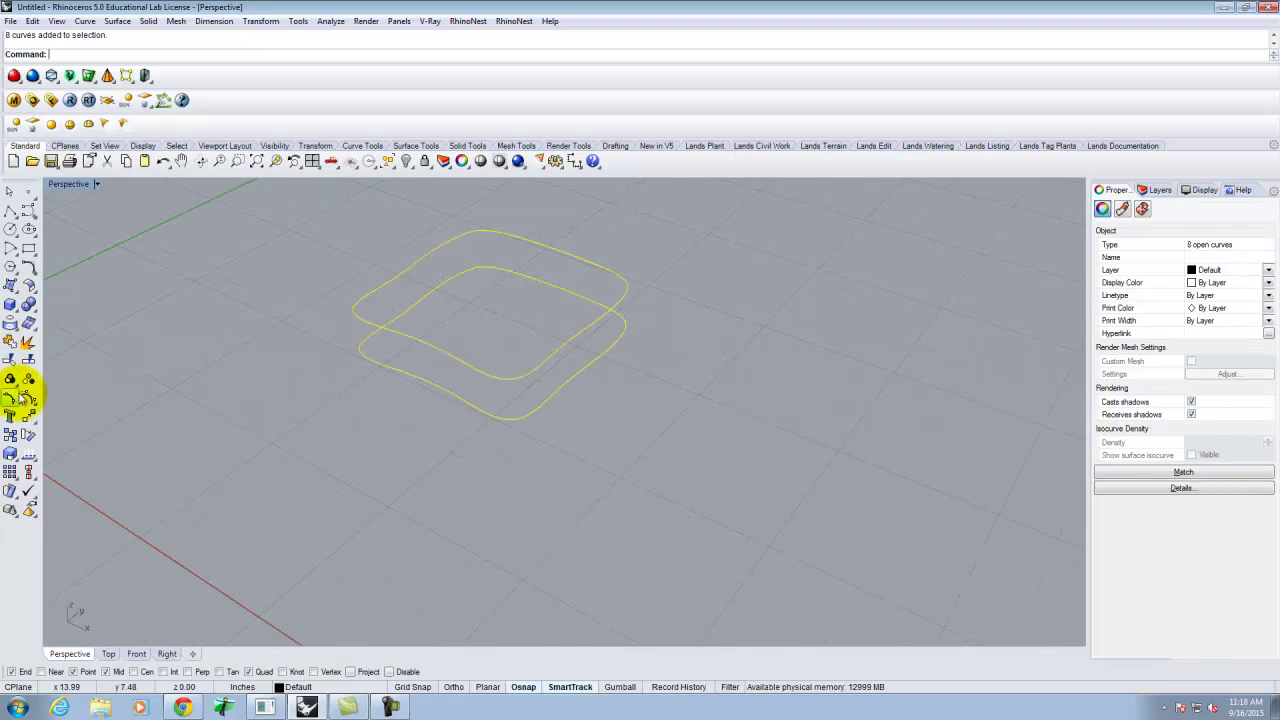
click(14, 386)
right_drag(636, 430, 562, 363)
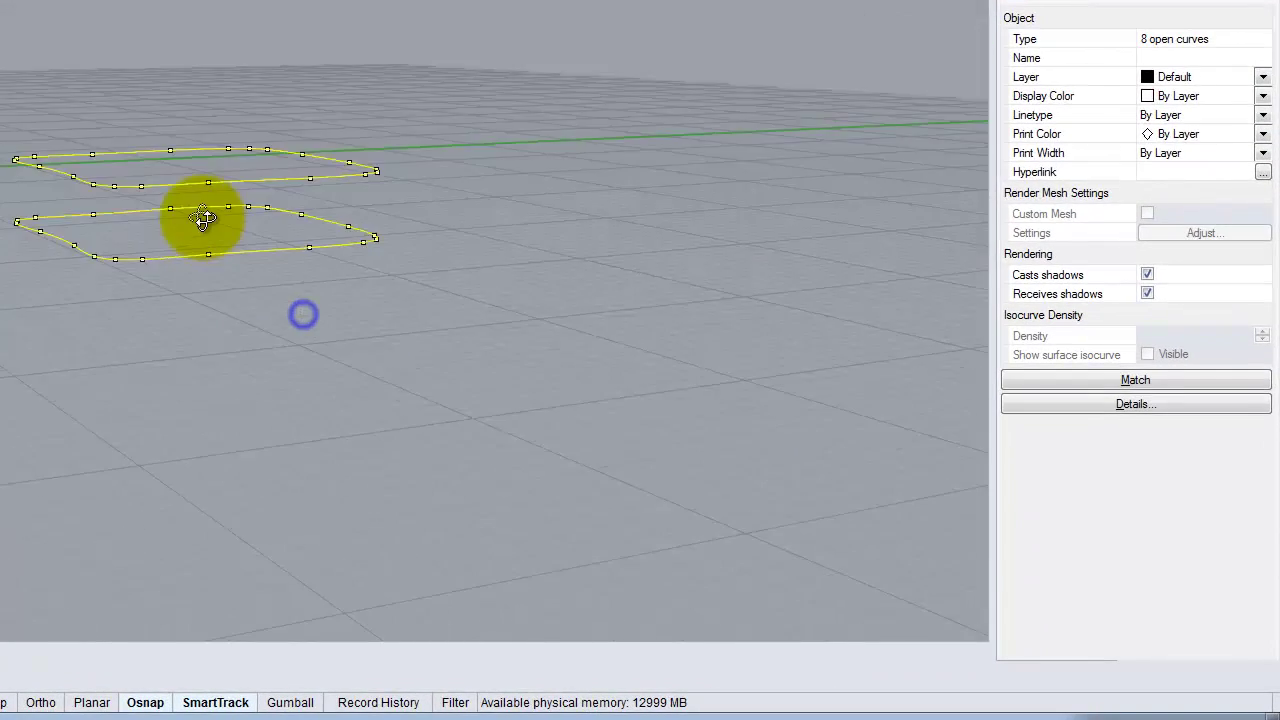
right_drag(203, 218, 256, 284)
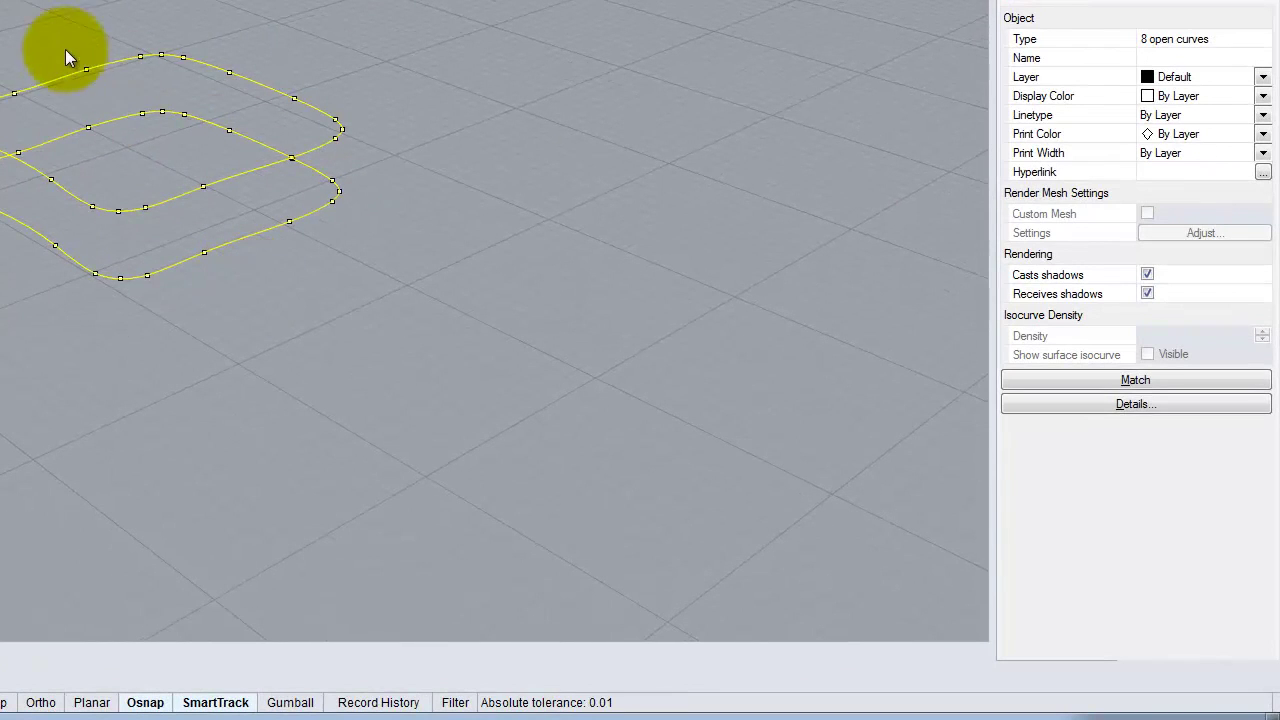
Move one opposing pair of edit points on the upper outline's two side curves vertically down by about 0.5 inch
click(87, 70)
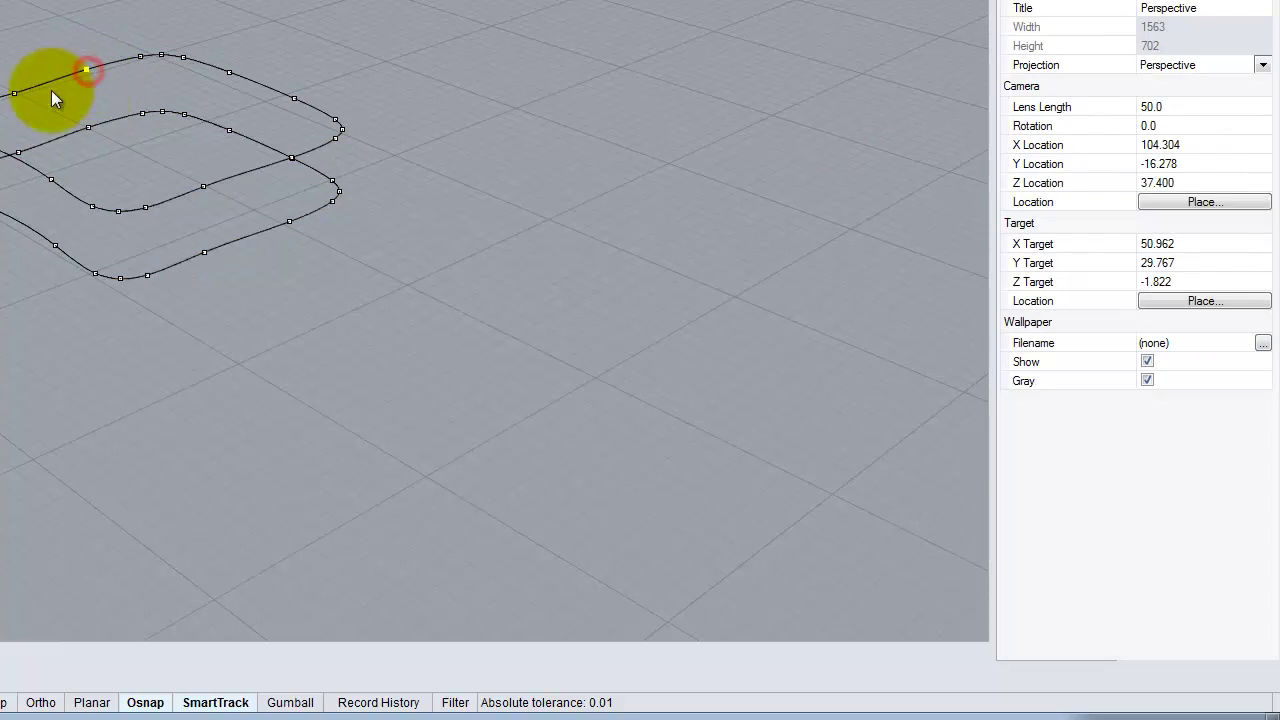
right_drag(425, 212, 325, 184)
shift+click(319, 174)
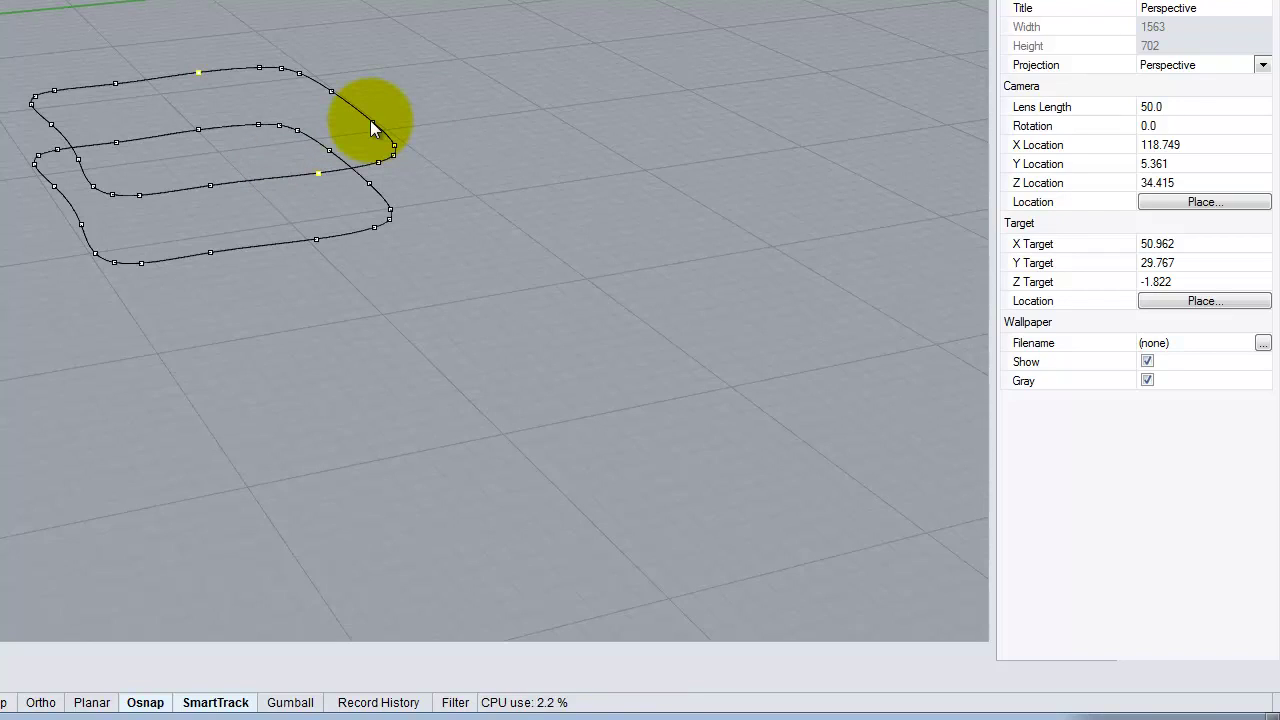
key(Return)
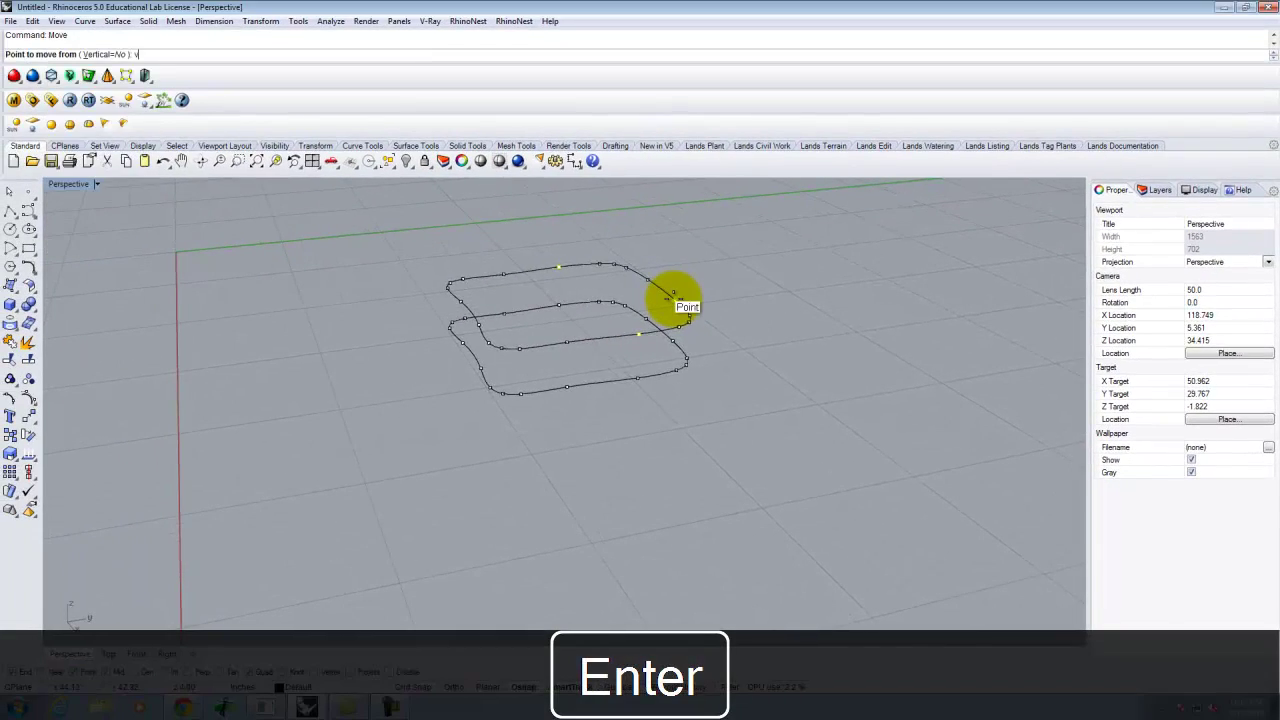
text(v)
key(Return)
click(780, 320)
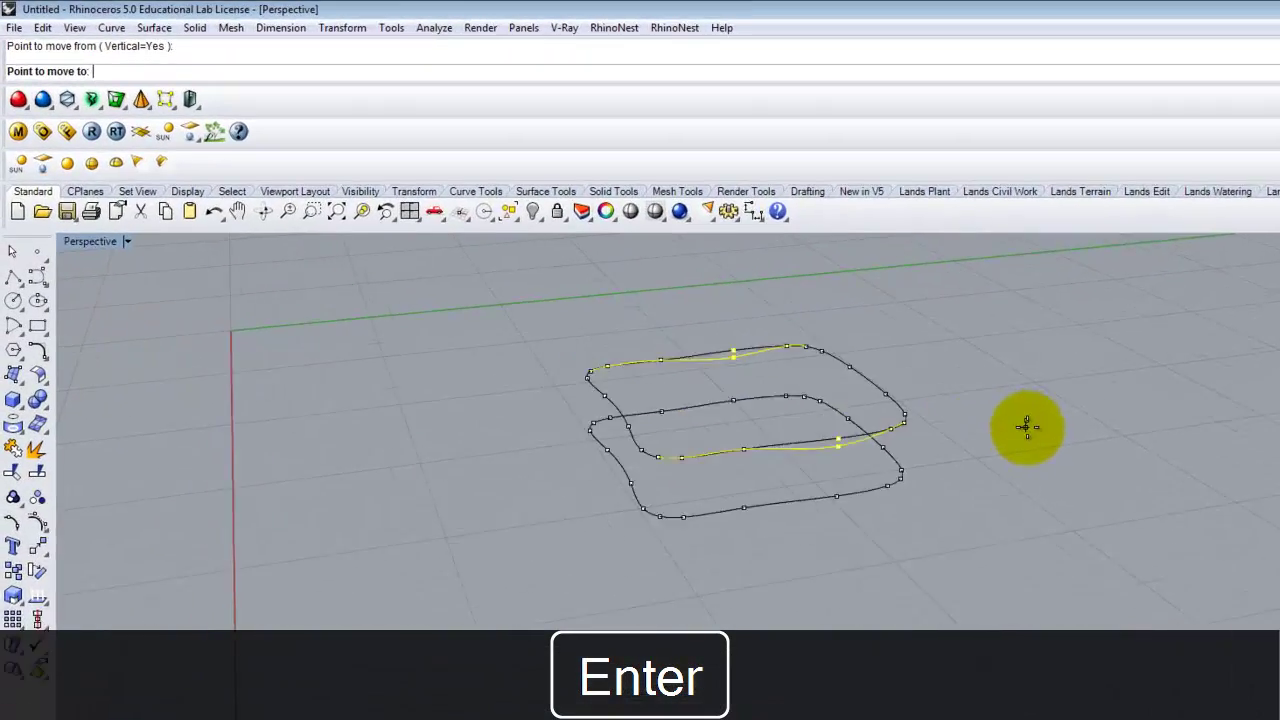
click(783, 326)
Move the other opposing pair of middle edit points on the upper outline's side curves slightly down, restricted to vertical
right_drag(1197, 643, 1124, 560)
scroll(1100, 563, down, 1)
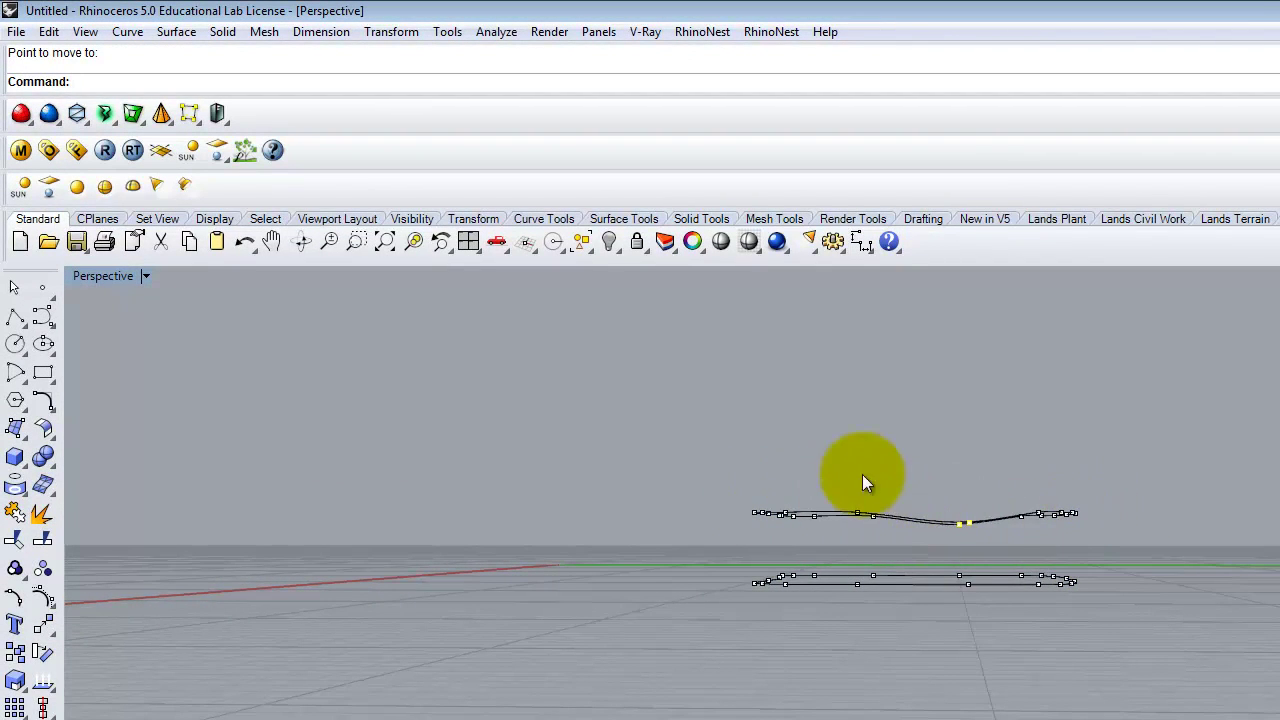
right_drag(818, 482, 840, 492)
drag(852, 518, 866, 526)
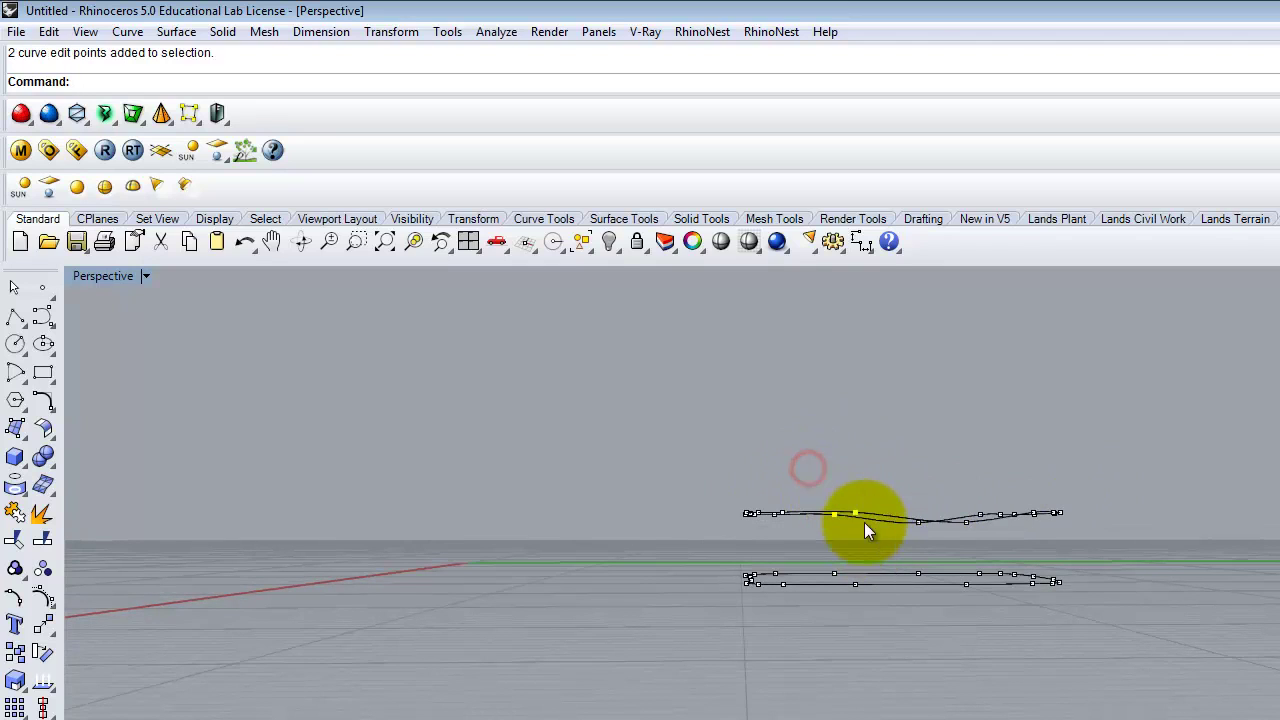
text(Move)
key(Return)
text(v)
key(Return)
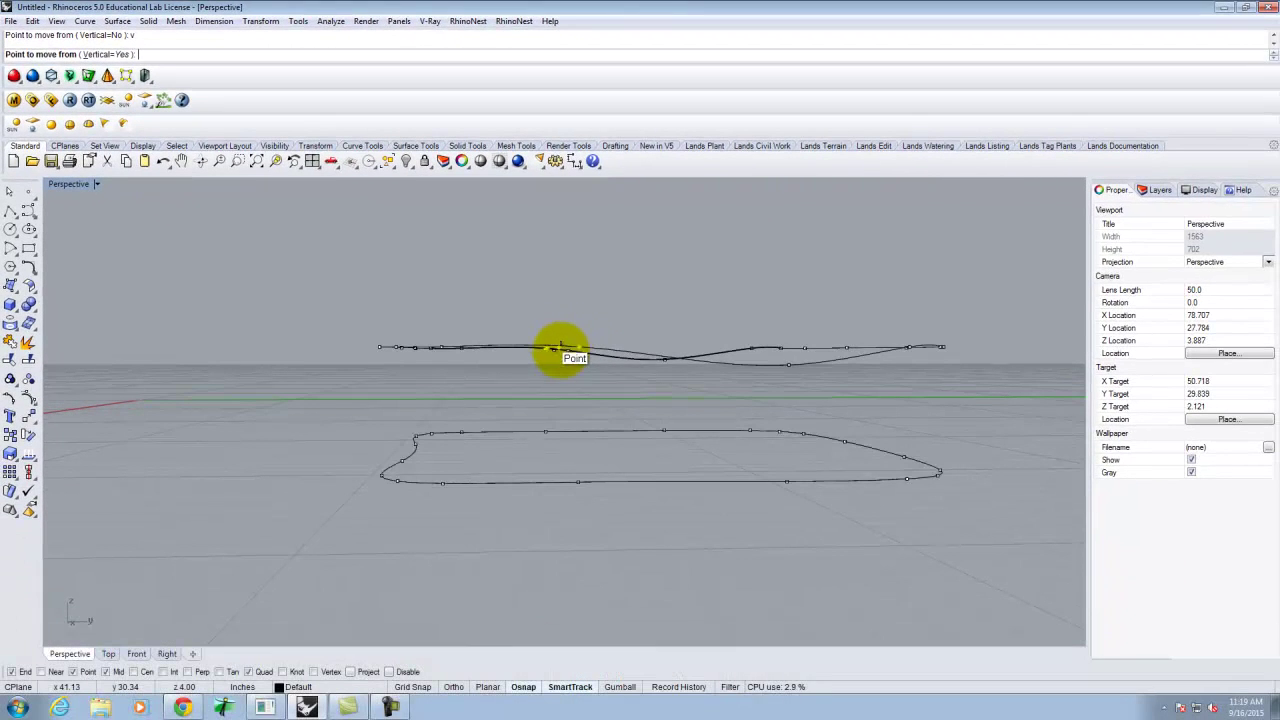
click(548, 347)
mouse_move(549, 357)
right_down()
mouse_move(543, 366)
mouse_move(557, 351)
right_up()
scroll(581, 358, up, 4)
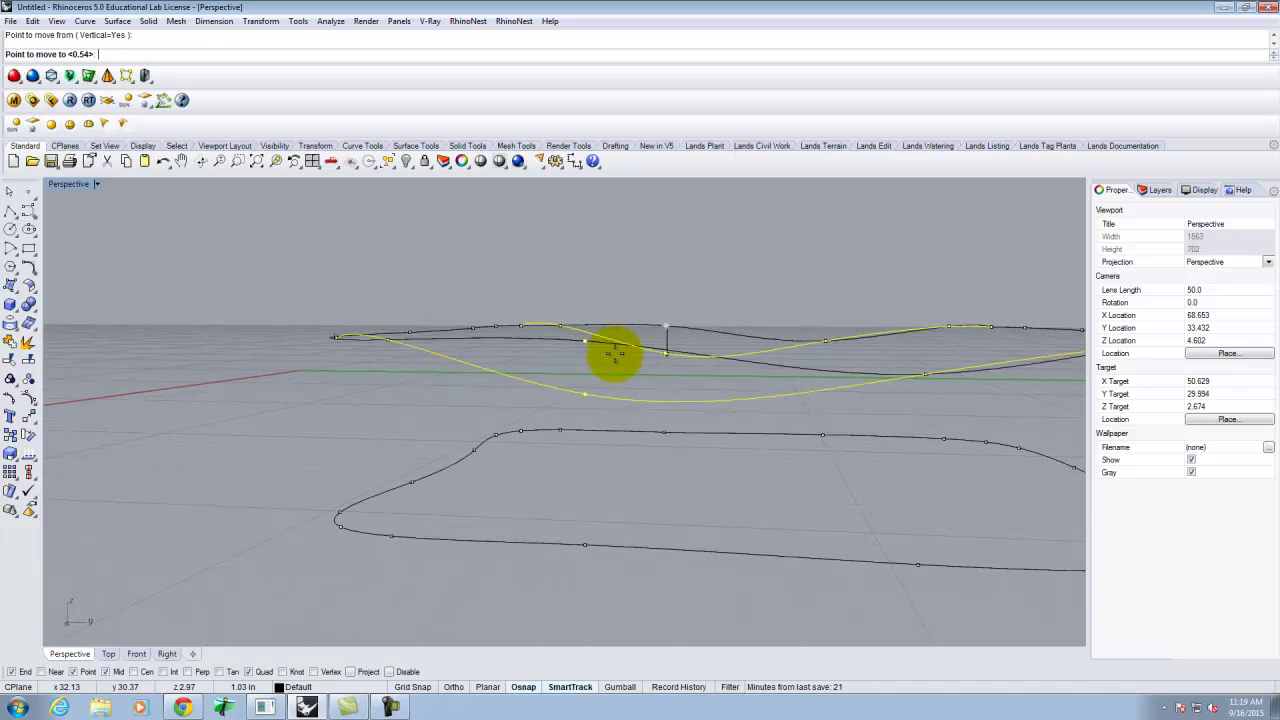
click(667, 335)
right_drag(449, 337, 697, 383)
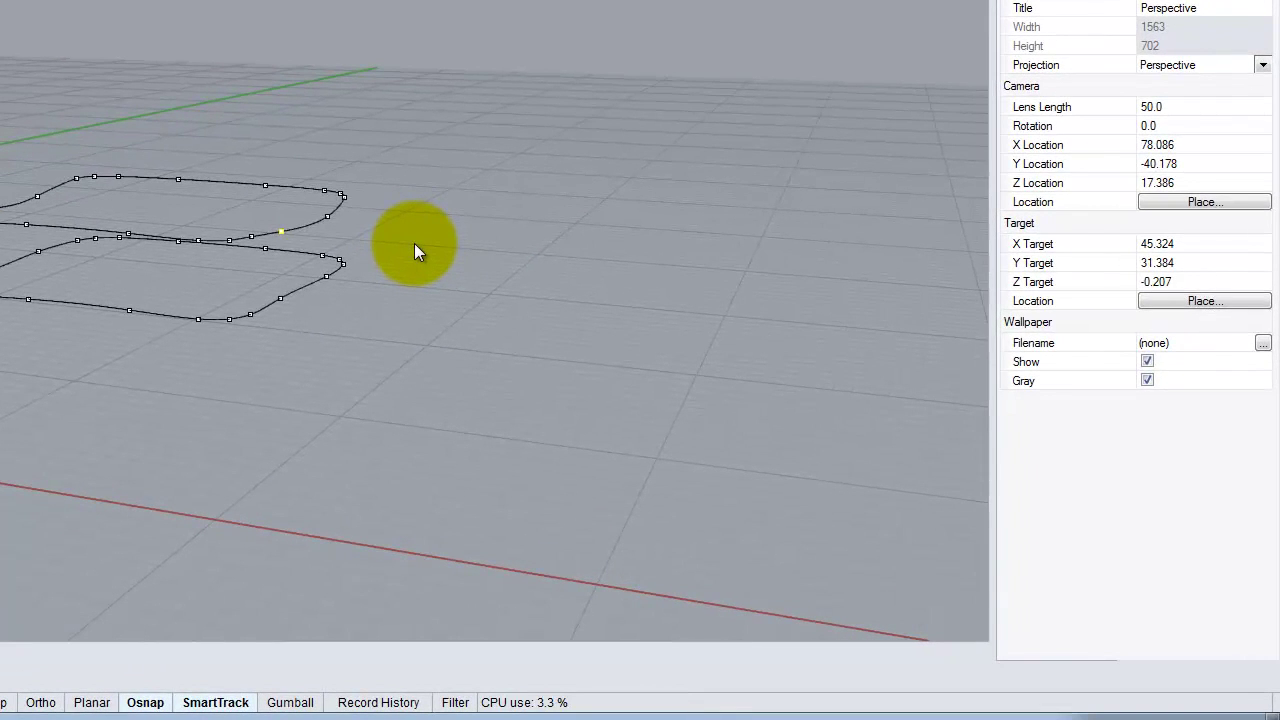
Rebuild the upper outline's front curve with 10 points and degree 3, and turn on its edit points
key(Escape)
right_drag(71, 252, 145, 278)
click(114, 215)
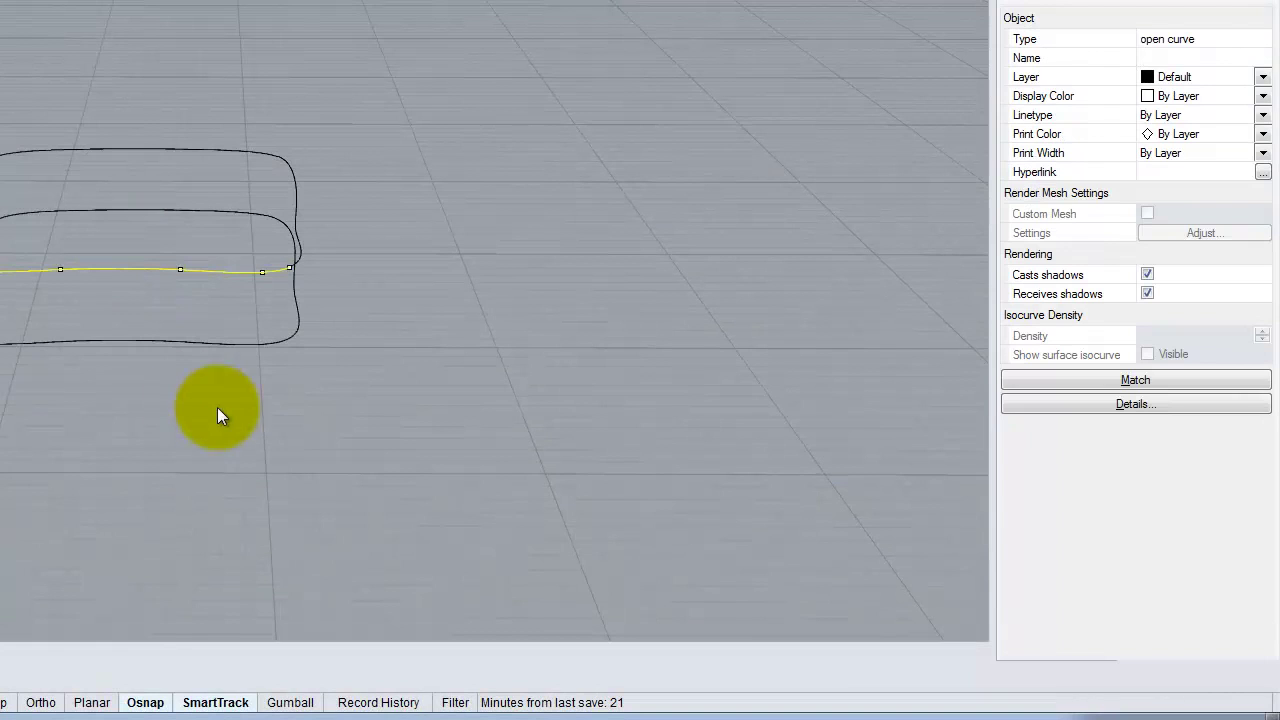
key(Escape)
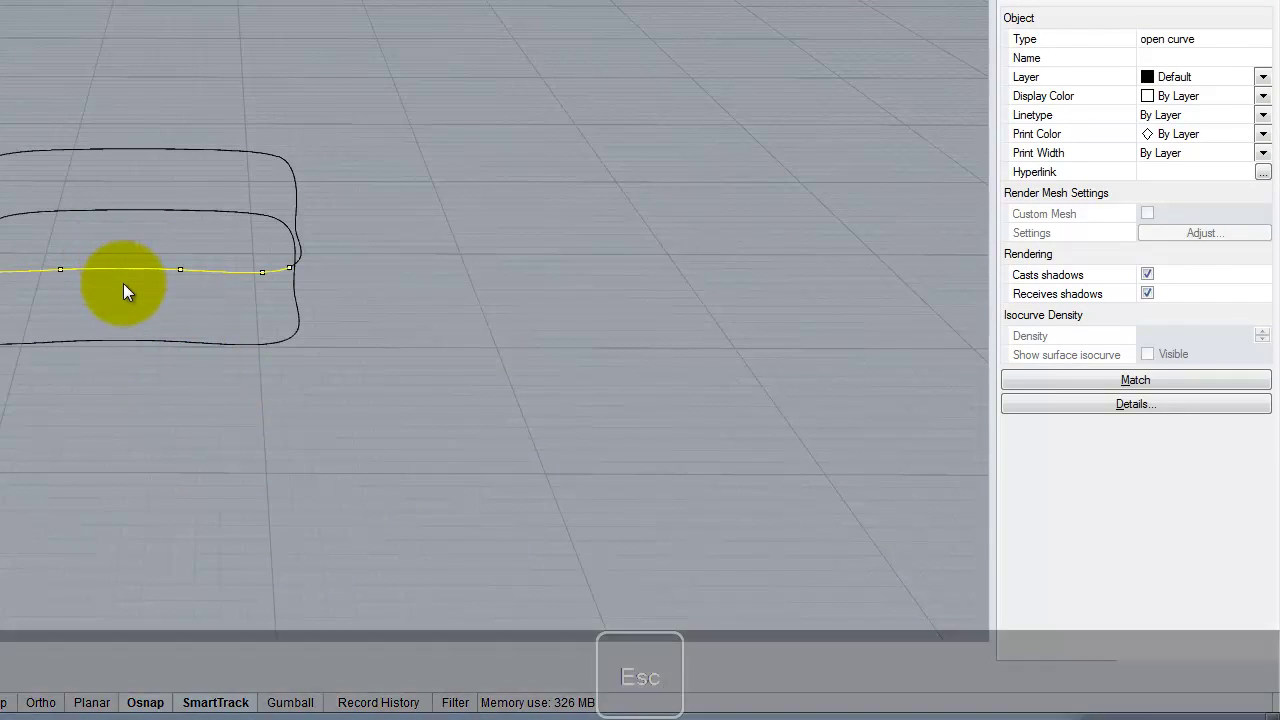
click(125, 271)
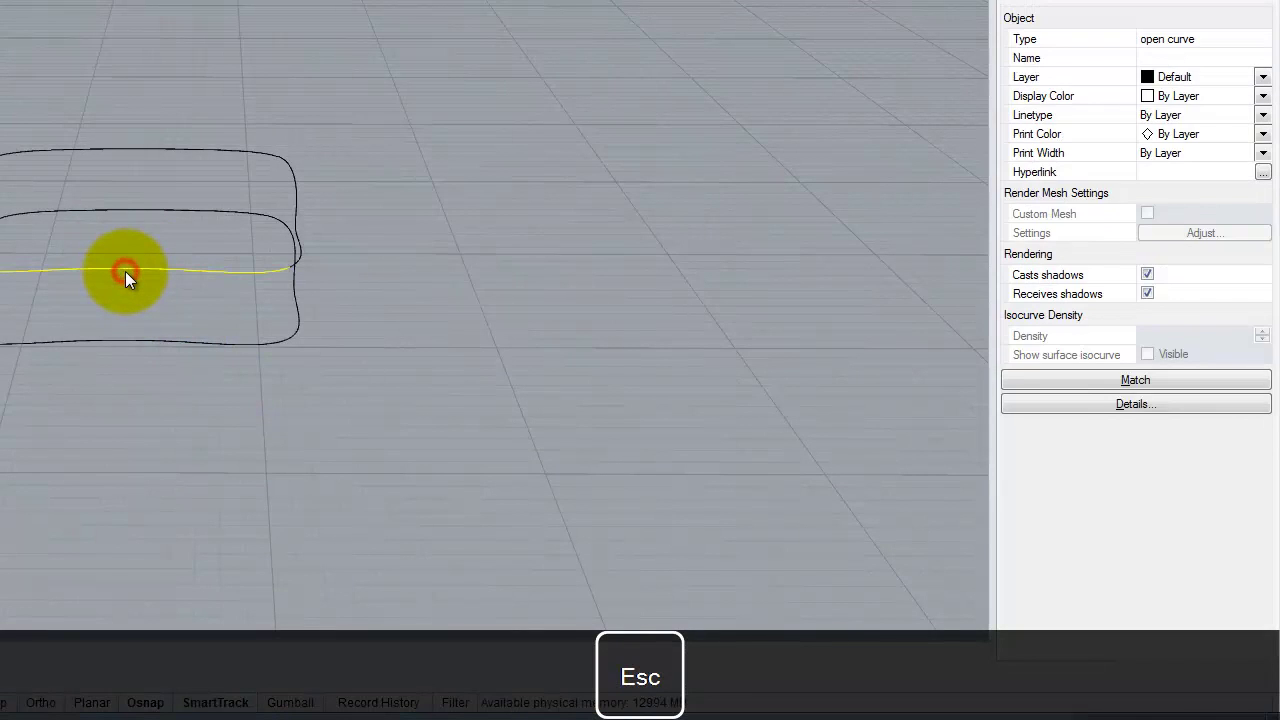
key(Return)
click(448, 131)
text(10)
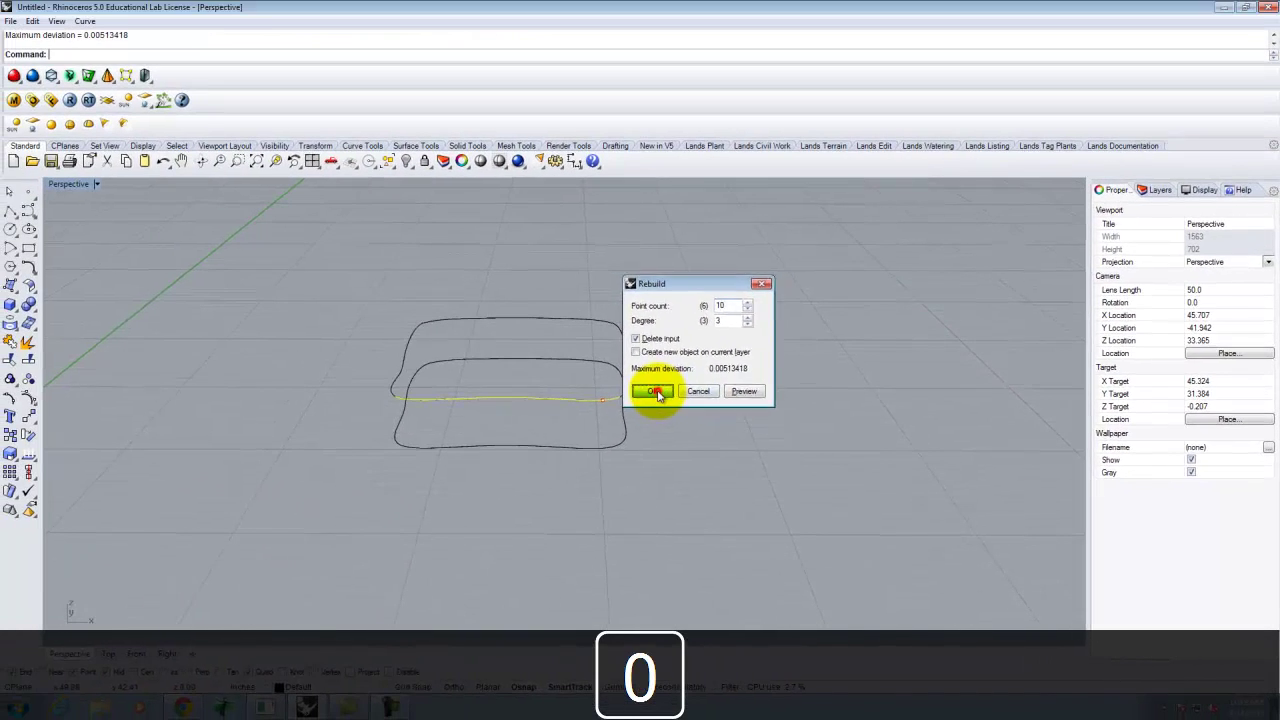
click(475, 316)
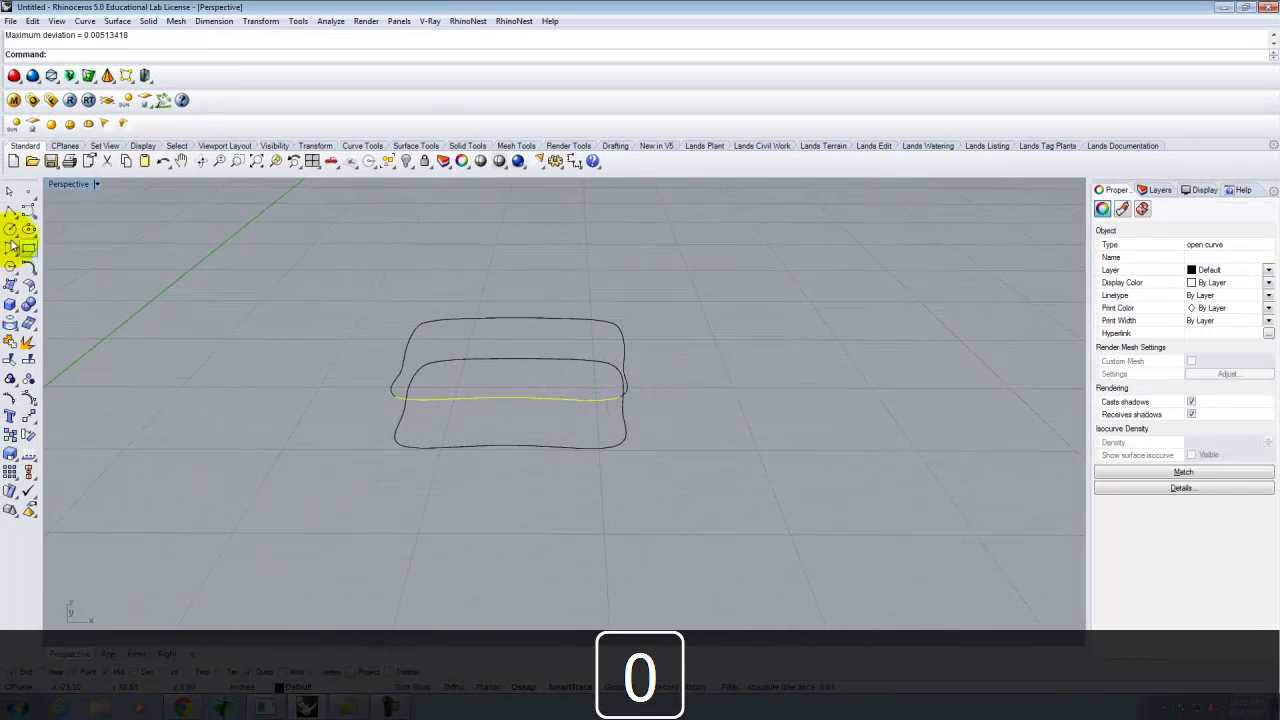
click(10, 400)
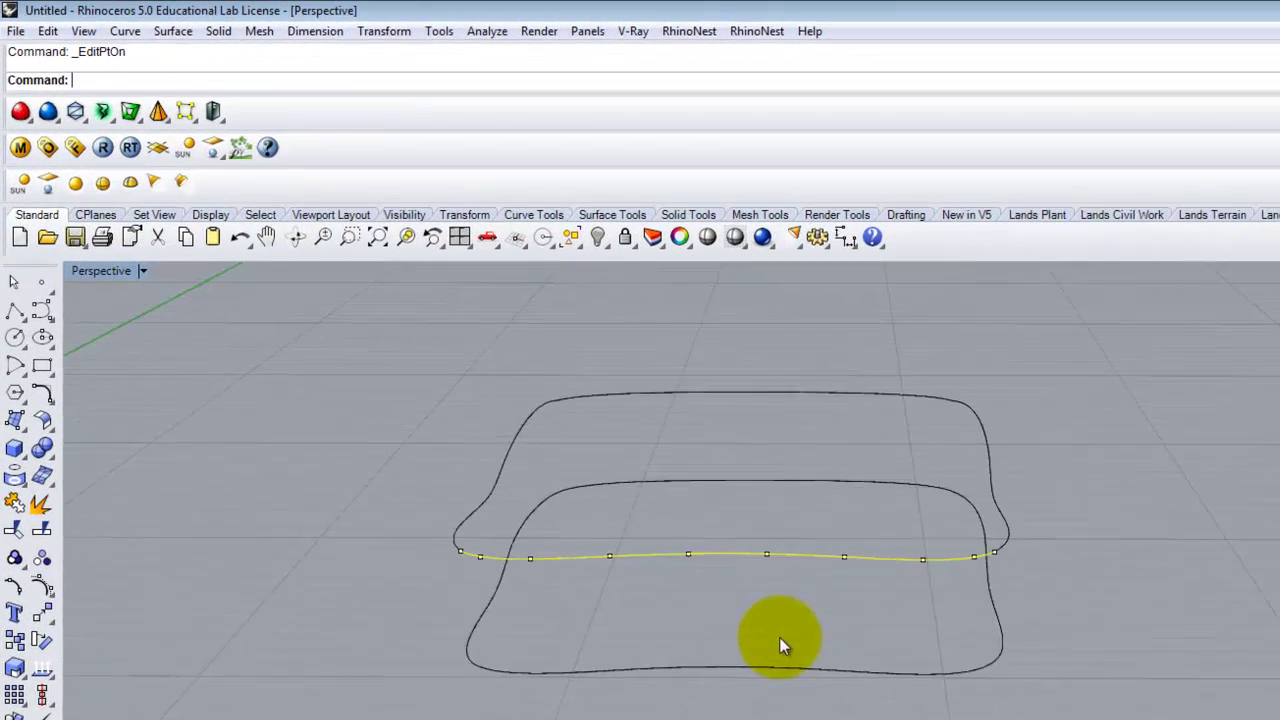
Move two symmetric pairs of edit points on the upper outline's front curve vertically down by about 0.4 inch, and hide the edit points
click(808, 604)
drag(860, 518, 997, 567)
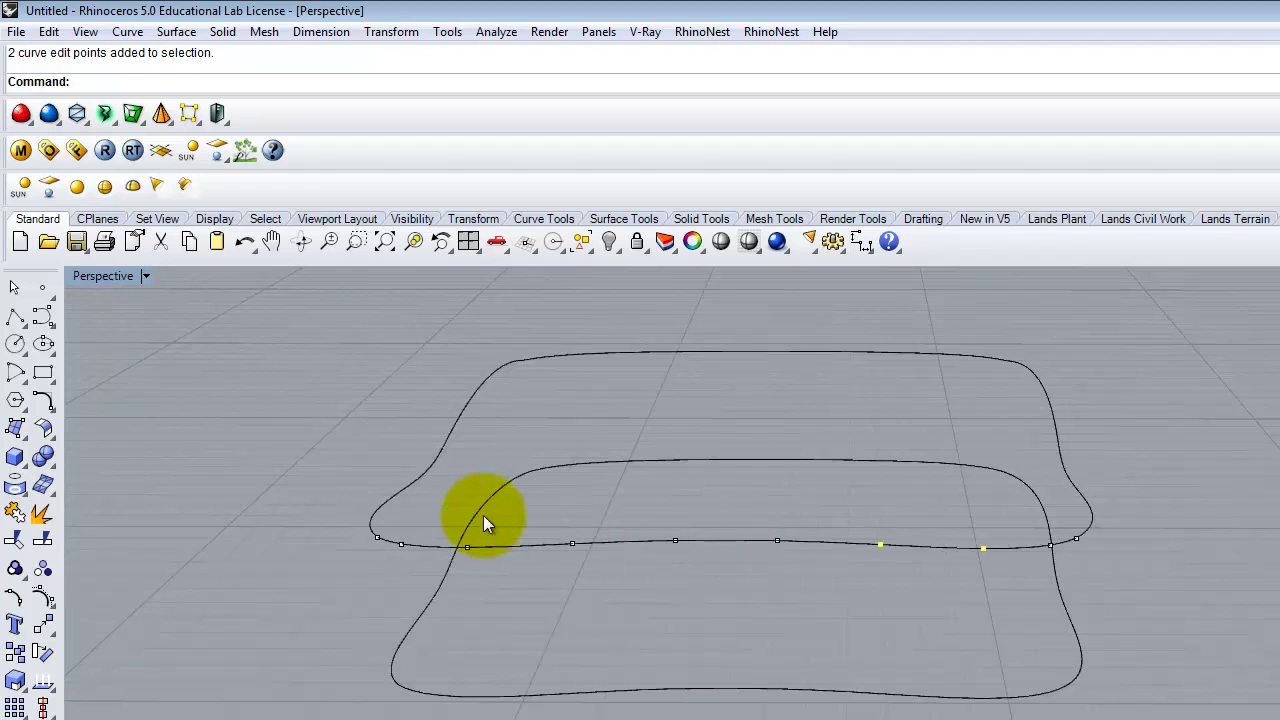
shift+click(467, 546)
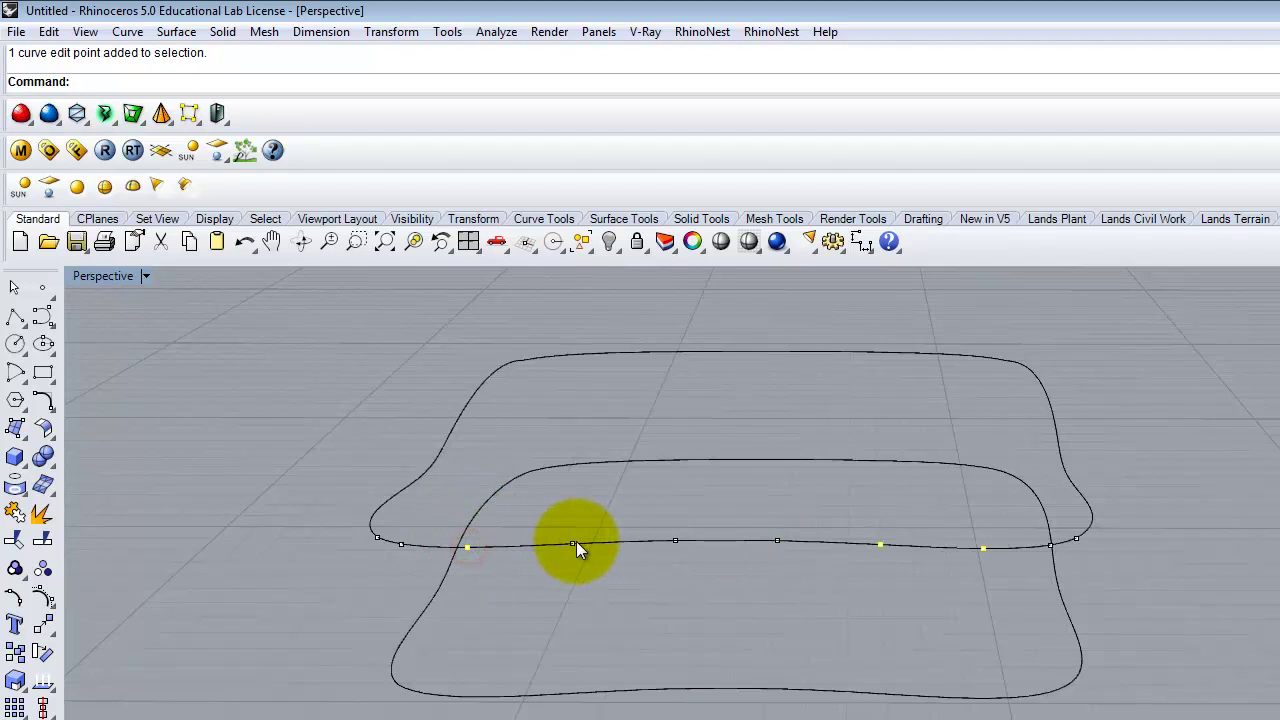
shift+click(575, 545)
text(m)
key(Return)
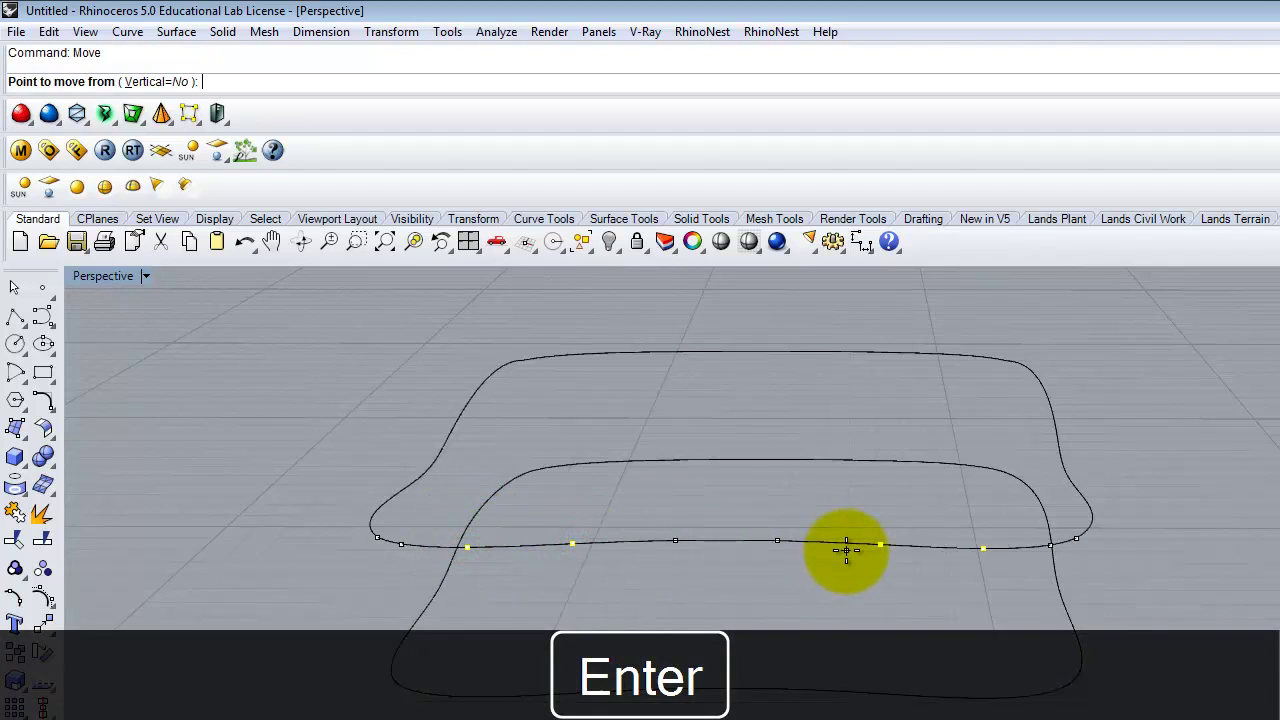
click(849, 608)
click(838, 613)
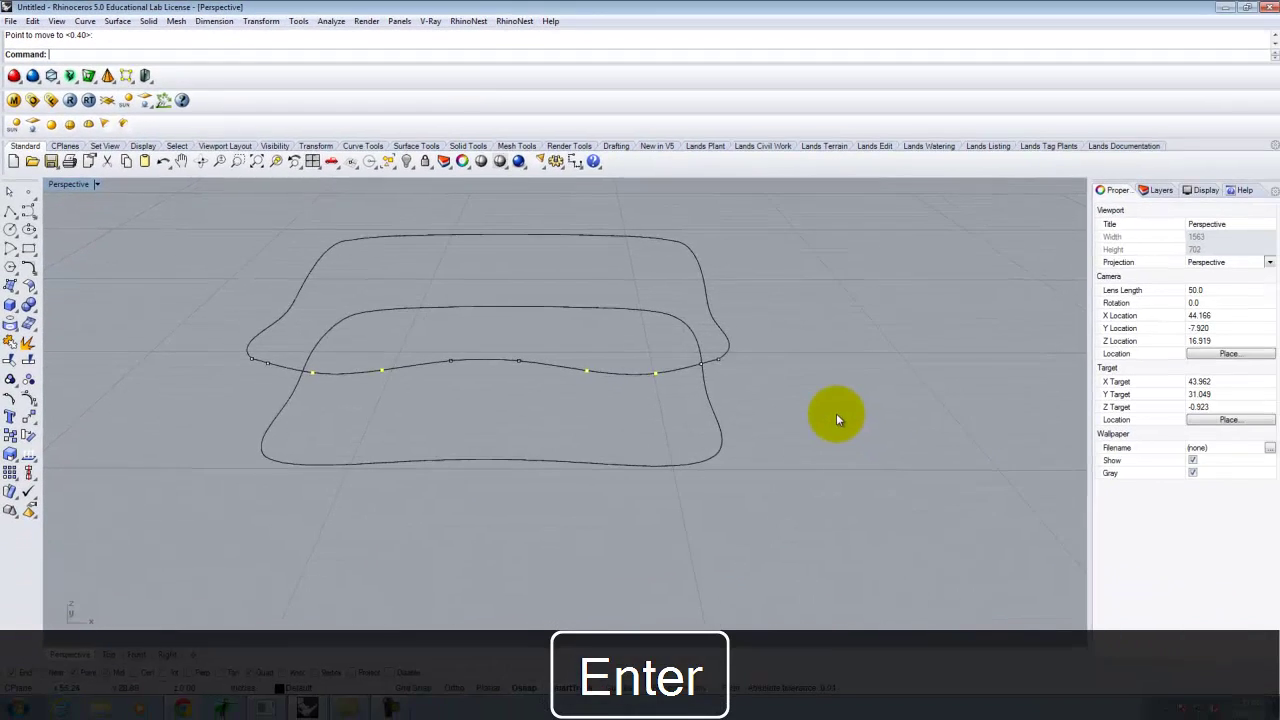
key(Escape)
Examine the contour of the upper outline and the separate curves of the lower outline from several angles
right_drag(838, 418, 630, 320)
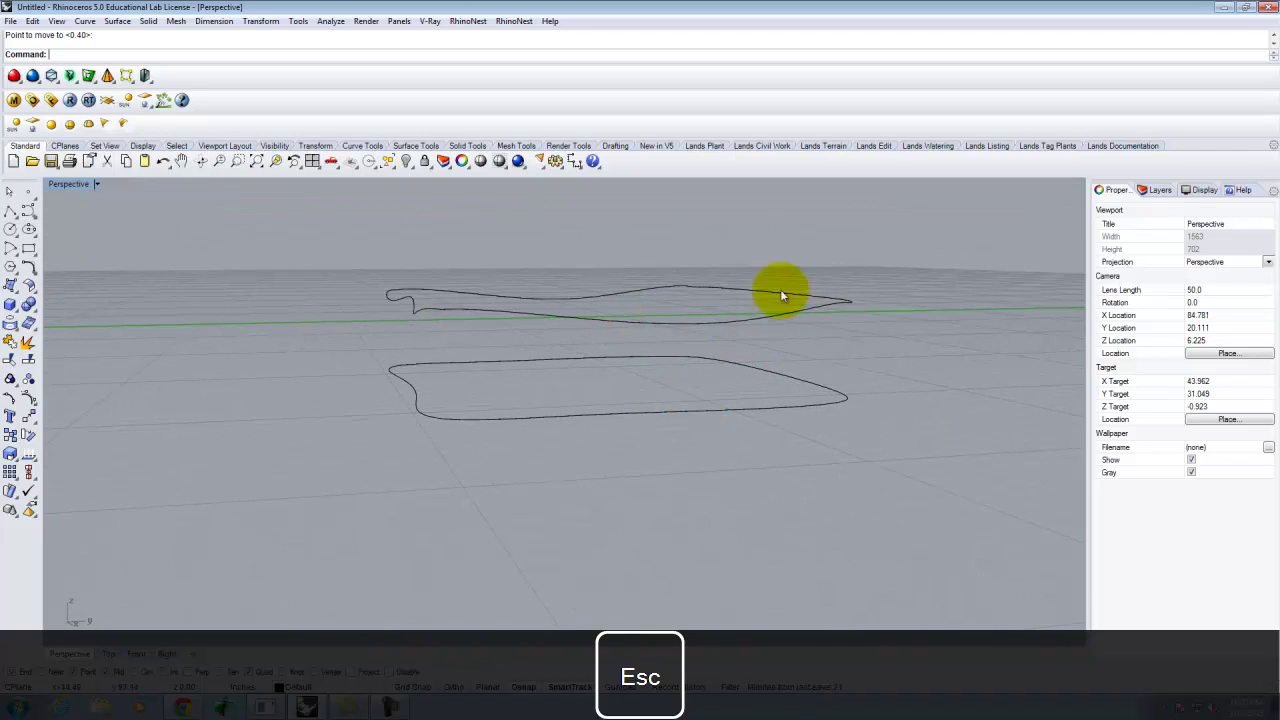
right_drag(574, 354, 369, 343)
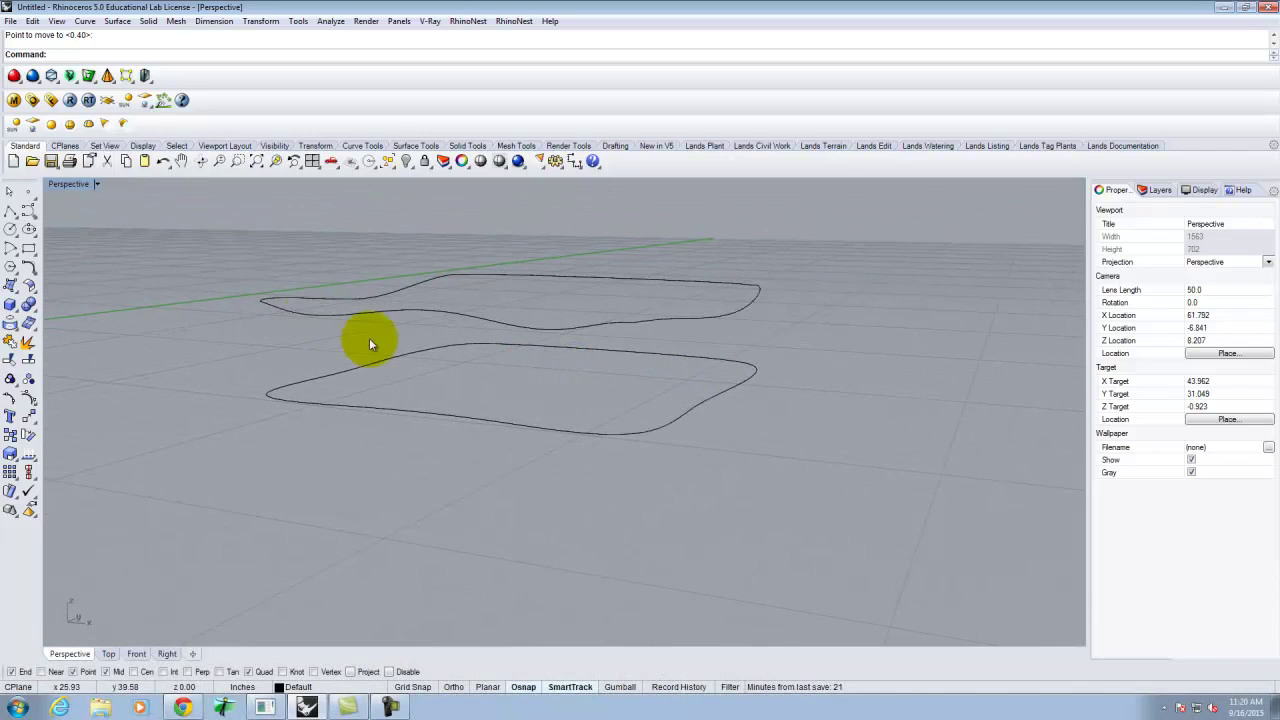
right_drag(674, 346, 569, 424)
click(571, 417)
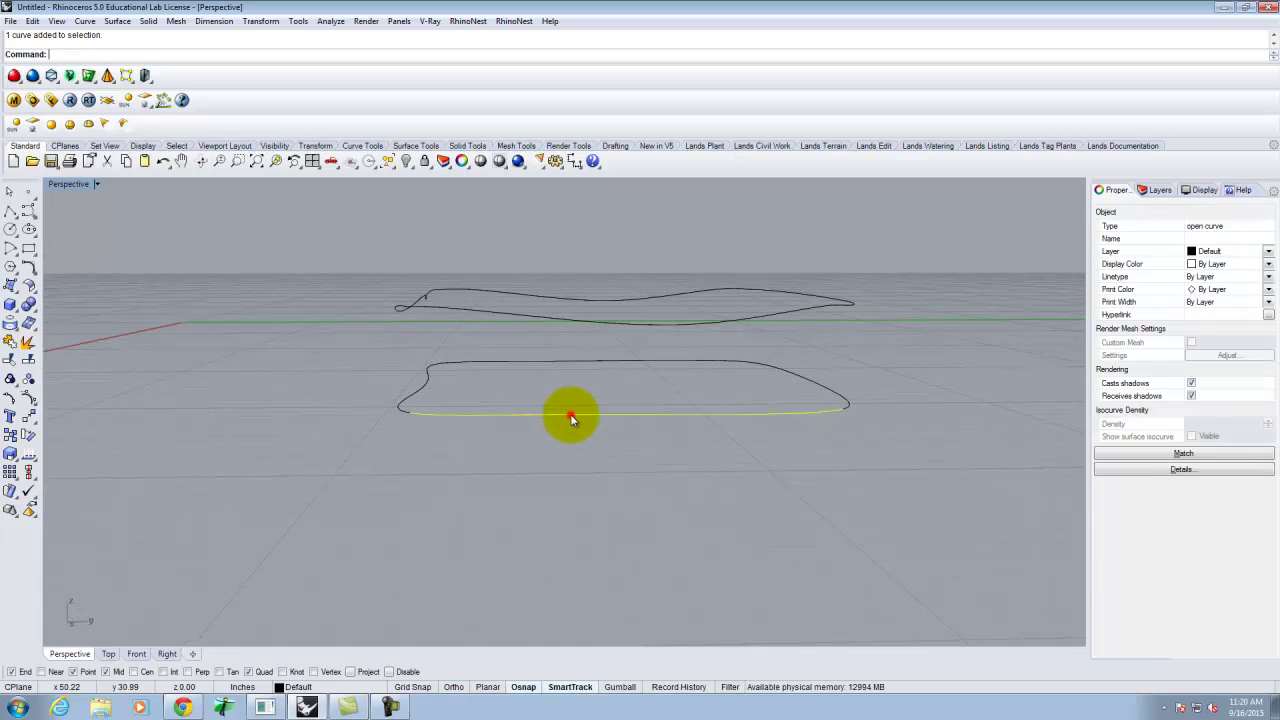
click(560, 360)
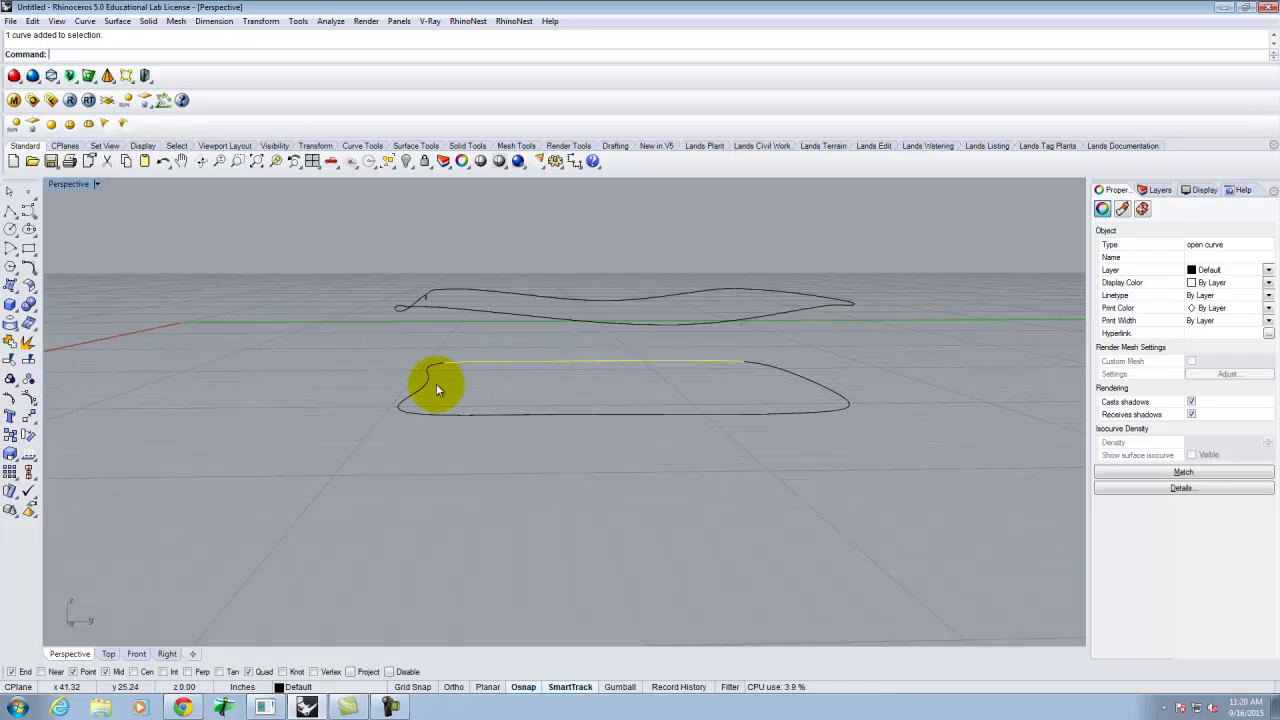
right_drag(379, 358, 537, 431)
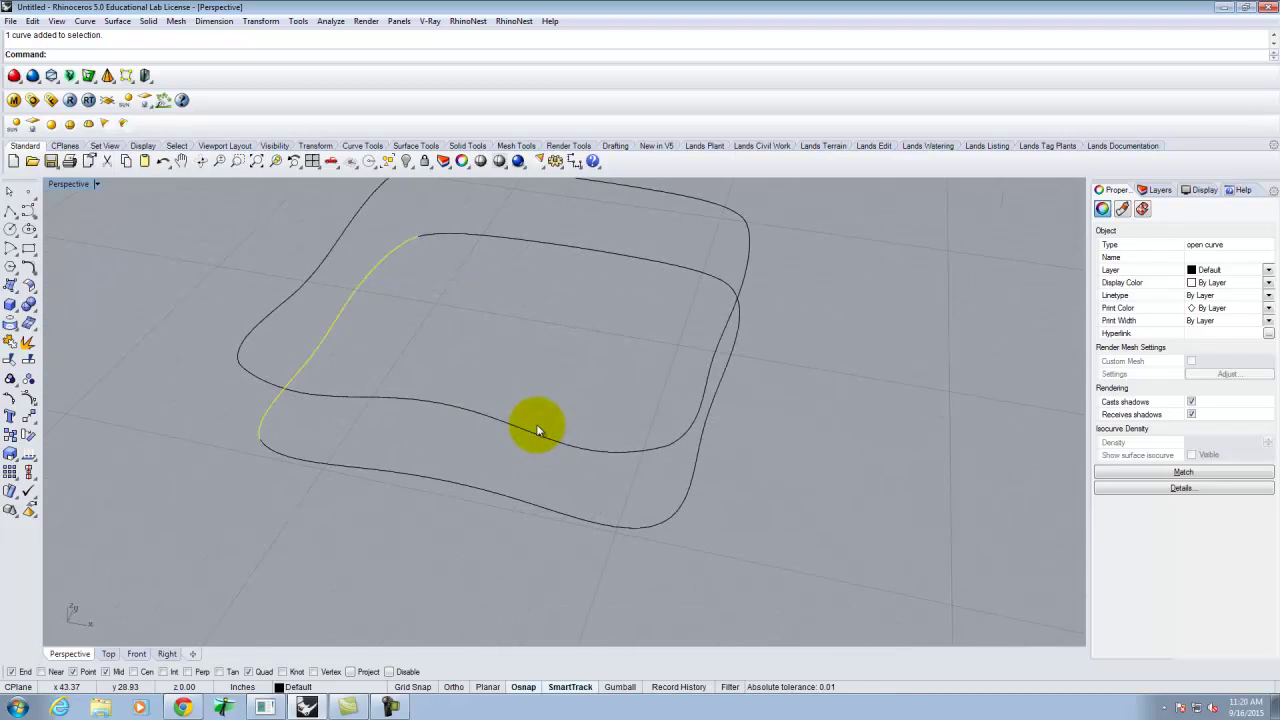
click(759, 520)
right_drag(713, 476, 623, 388)
right_drag(533, 458, 606, 476)
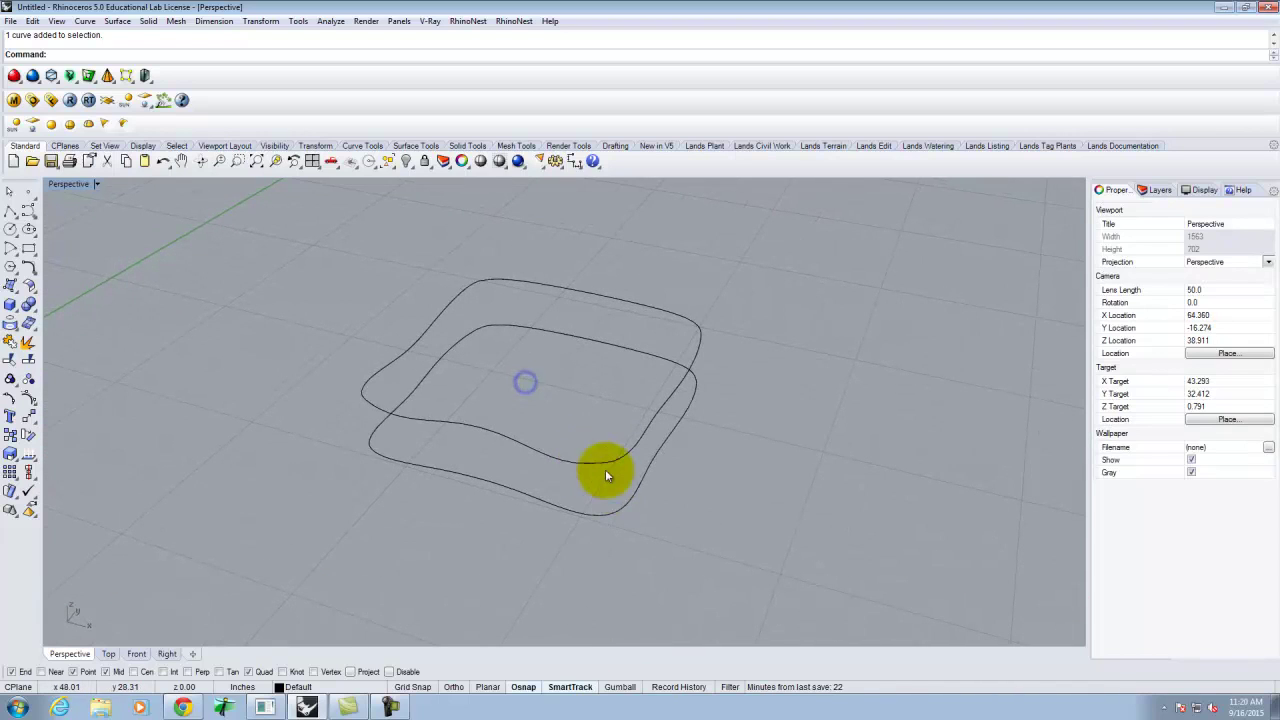
Draw polylines joining the curve endpoints of the upper and lower outlines at the front-right and front-left corners
click(10, 211)
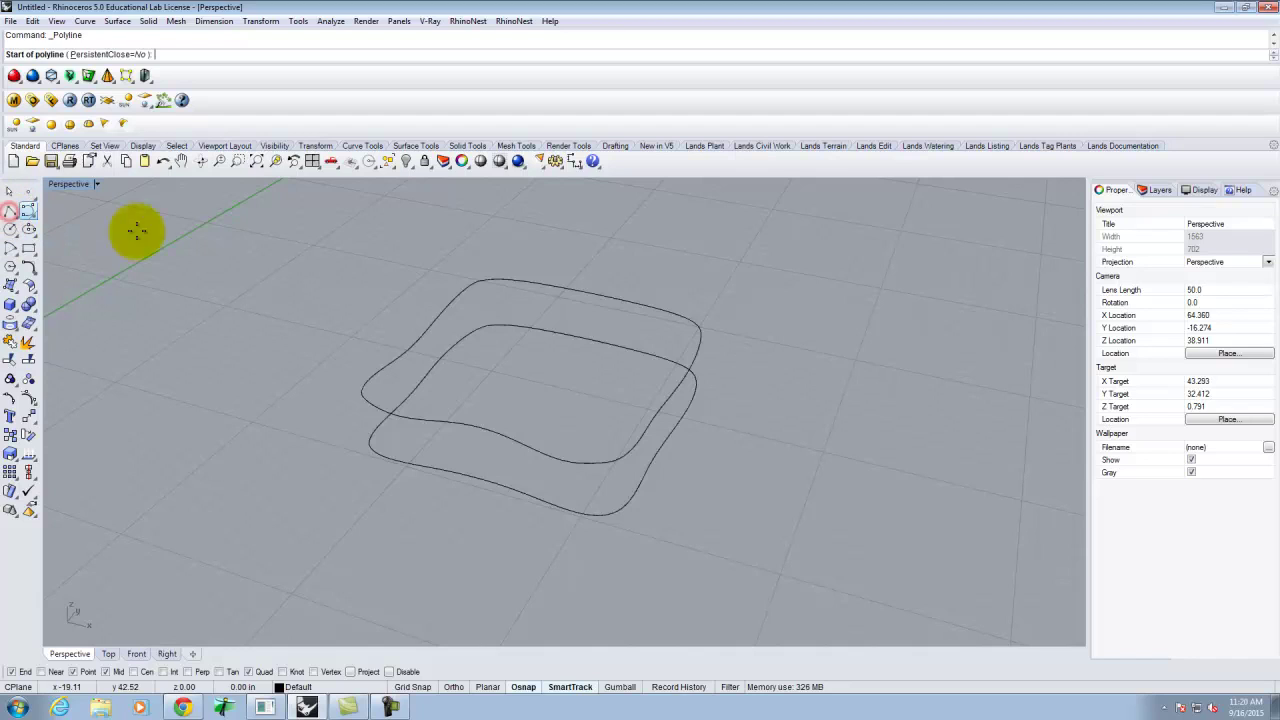
scroll(643, 511, up, 3)
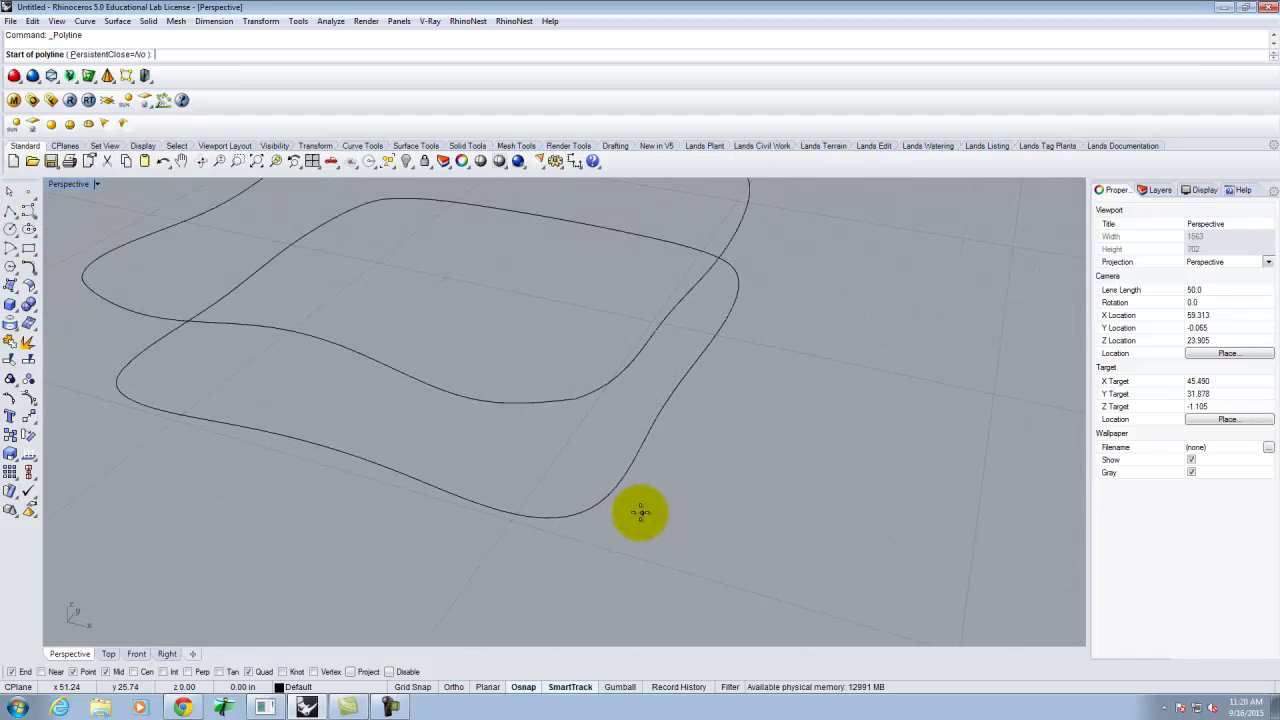
click(576, 398)
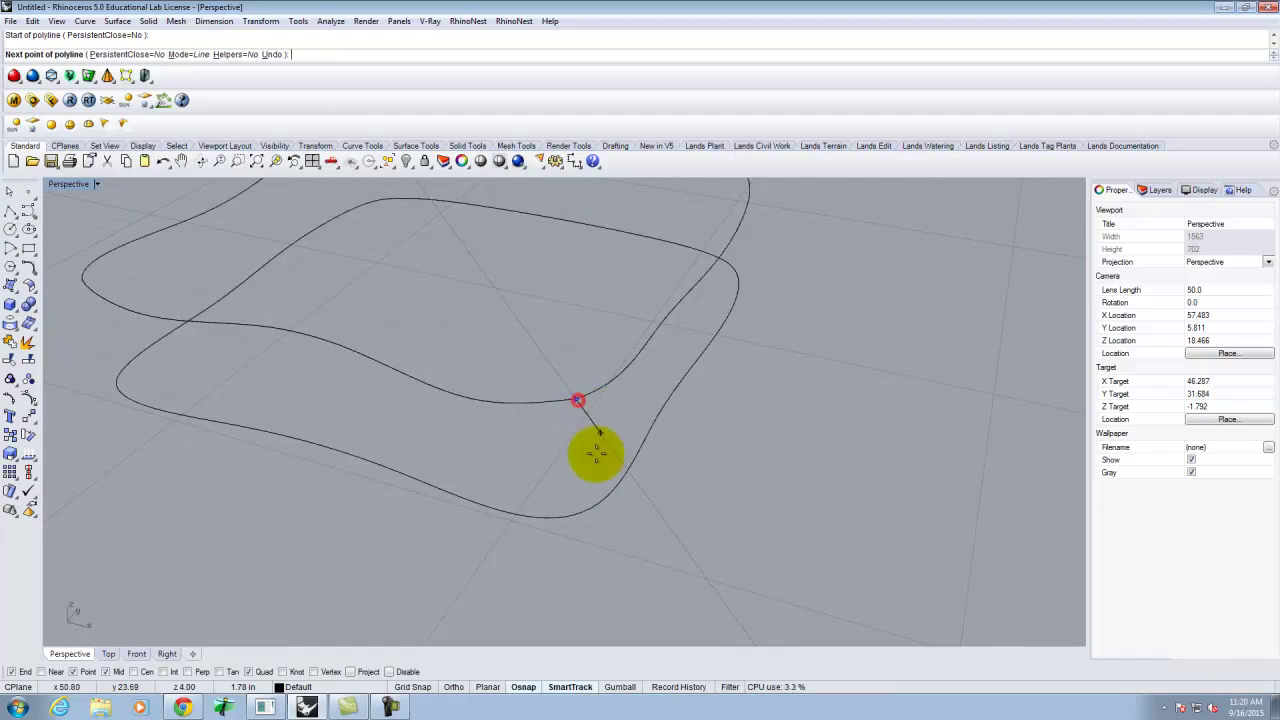
click(576, 516)
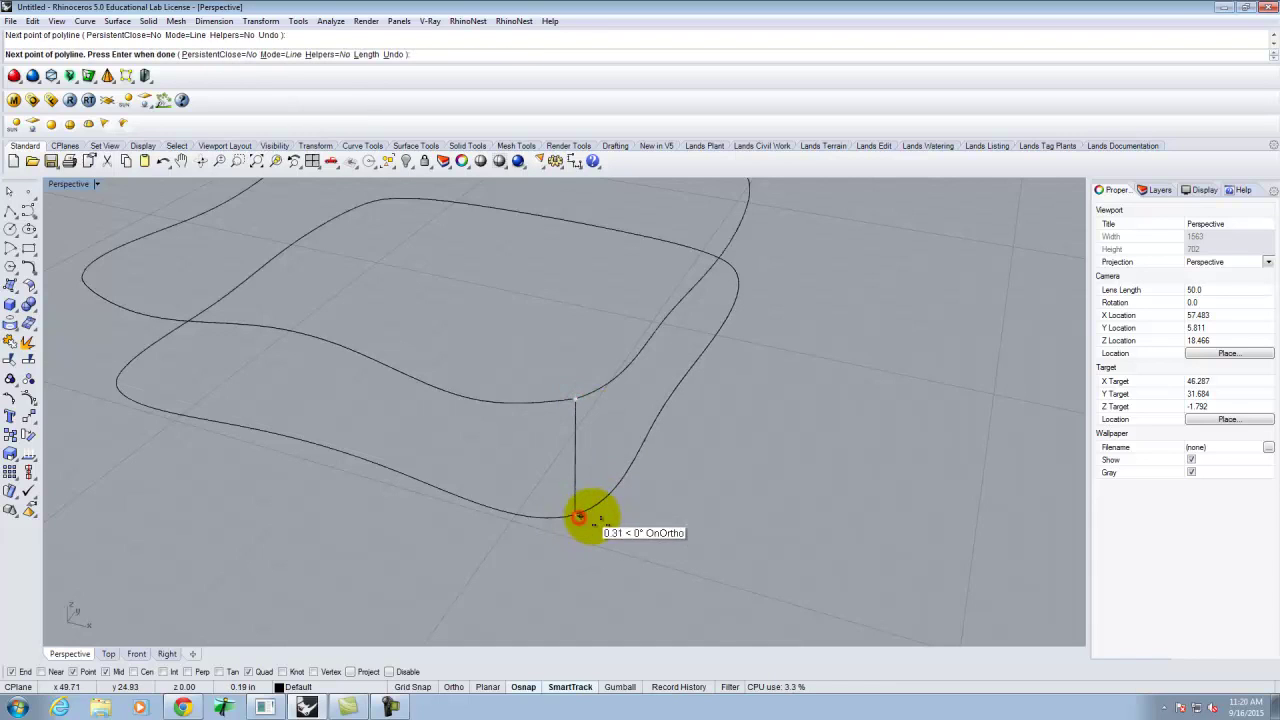
key(Return)
right_drag(832, 513, 467, 440)
key(Return)
click(473, 428)
click(475, 503)
right_drag(480, 504, 509, 471)
key(Return)
Draw polylines joining the curve endpoints of the upper and lower outlines at the back-left and back-right corners
key(Return)
click(457, 492)
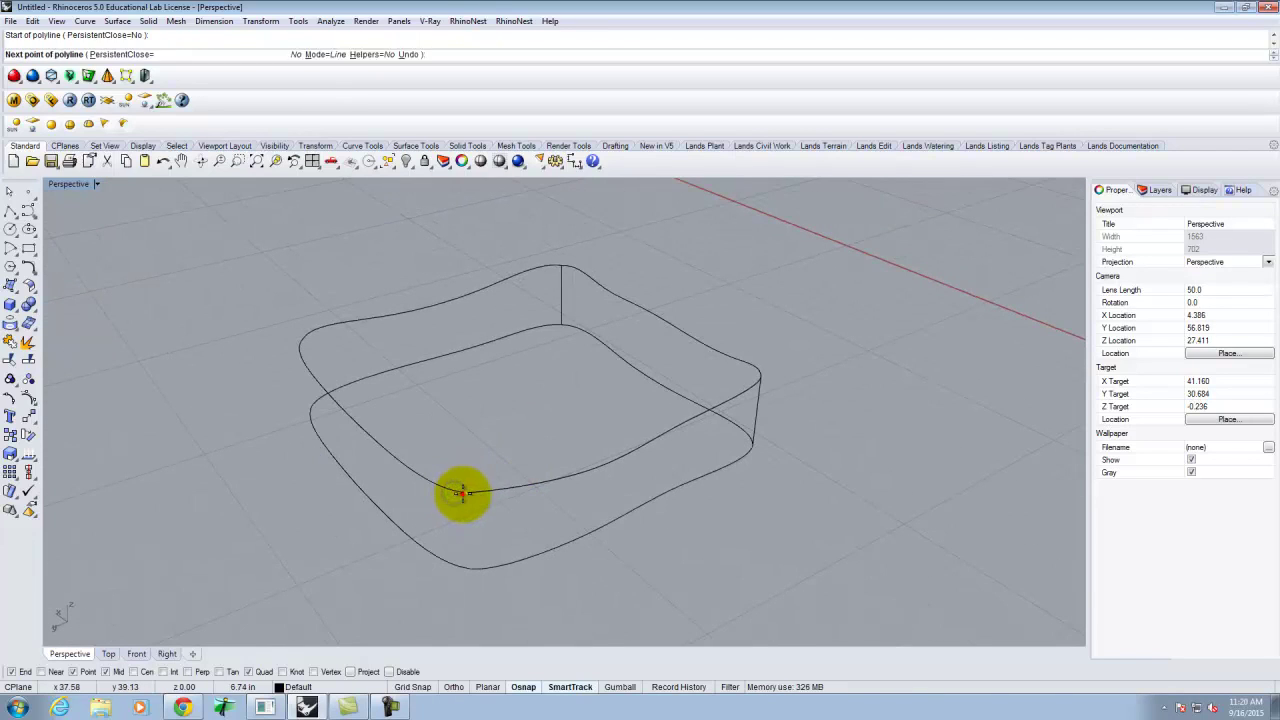
click(472, 568)
right_drag(291, 540, 580, 557)
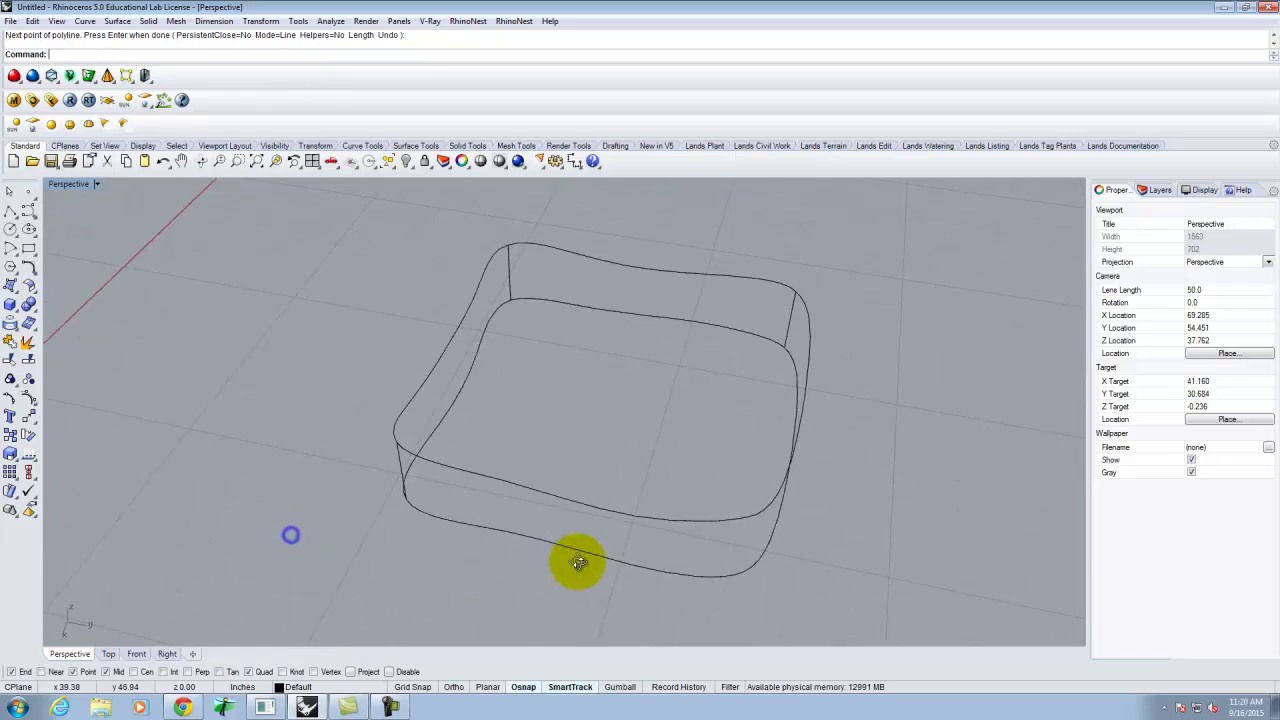
right_drag(809, 530, 755, 508)
right_drag(659, 513, 625, 514)
key(Return)
key(Return)
click(617, 517)
click(617, 590)
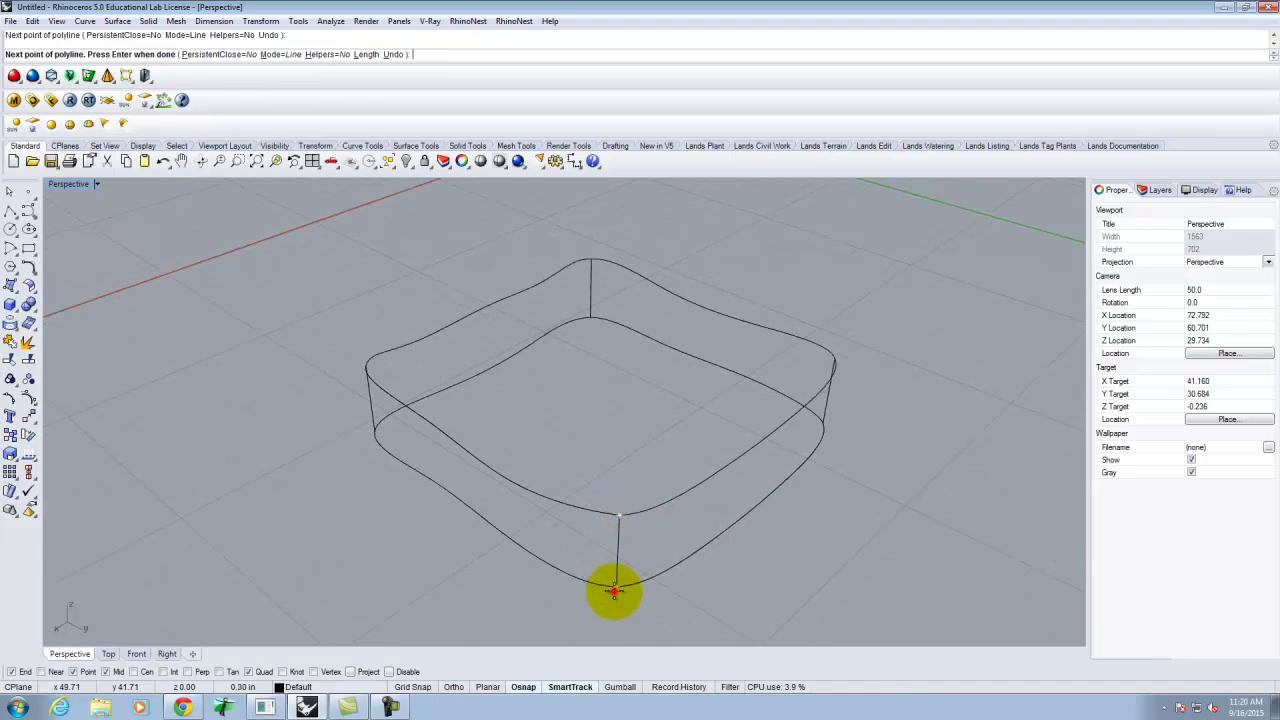
right_click(612, 590)
Rebuild the front-right corner's vertical connector with 4 points and degree 3, and turn on its edit points
right_drag(1004, 523, 769, 387)
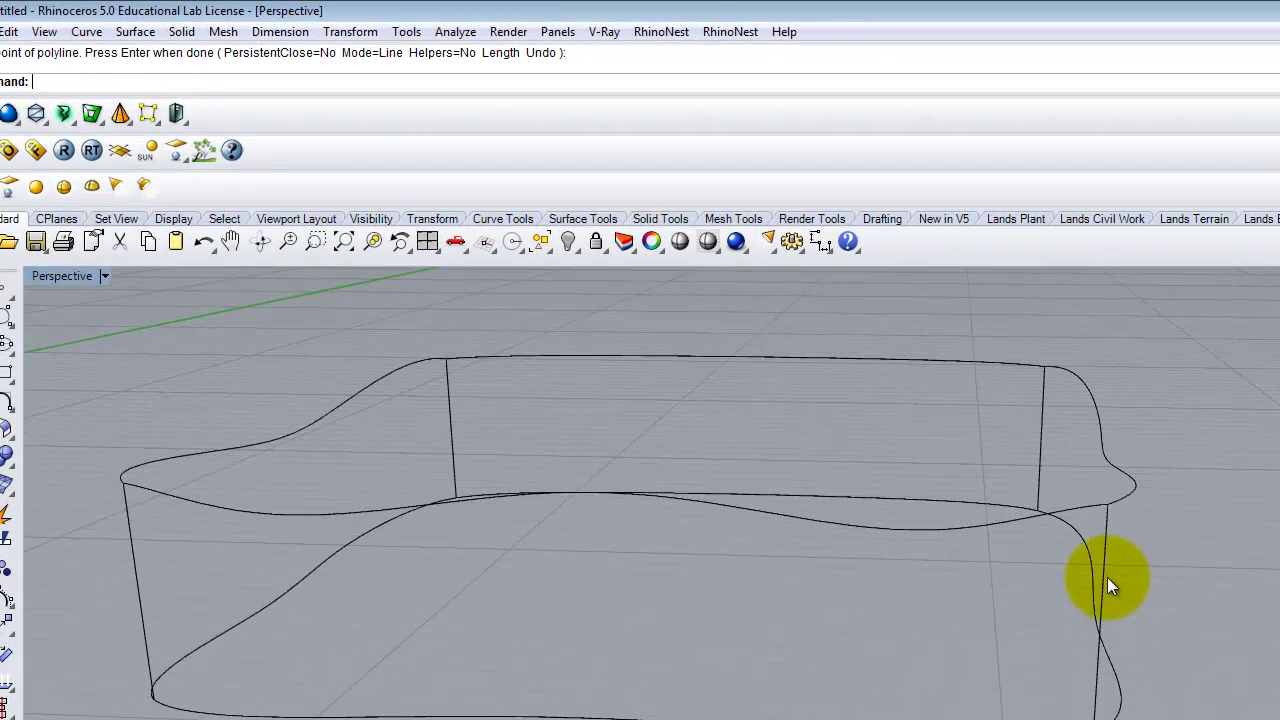
click(1107, 577)
mouse_move(1166, 591)
right_down()
mouse_move(1100, 580)
mouse_move(1151, 580)
right_up()
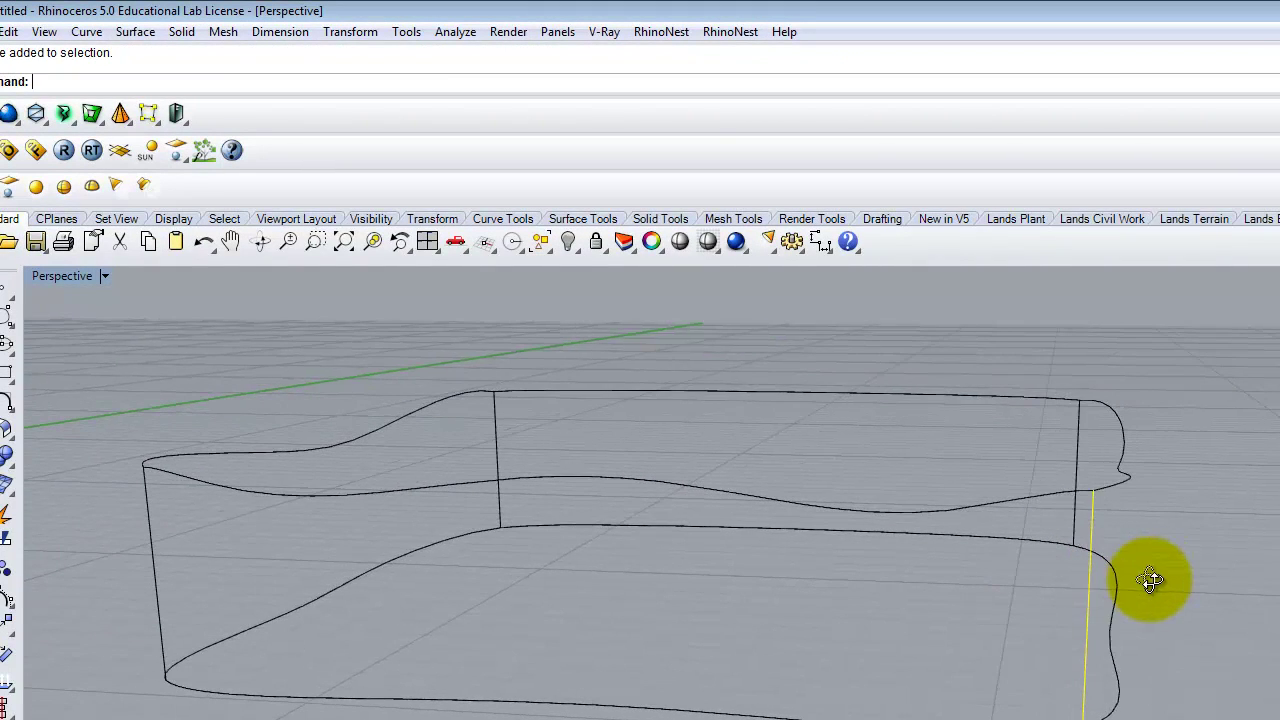
key(Return)
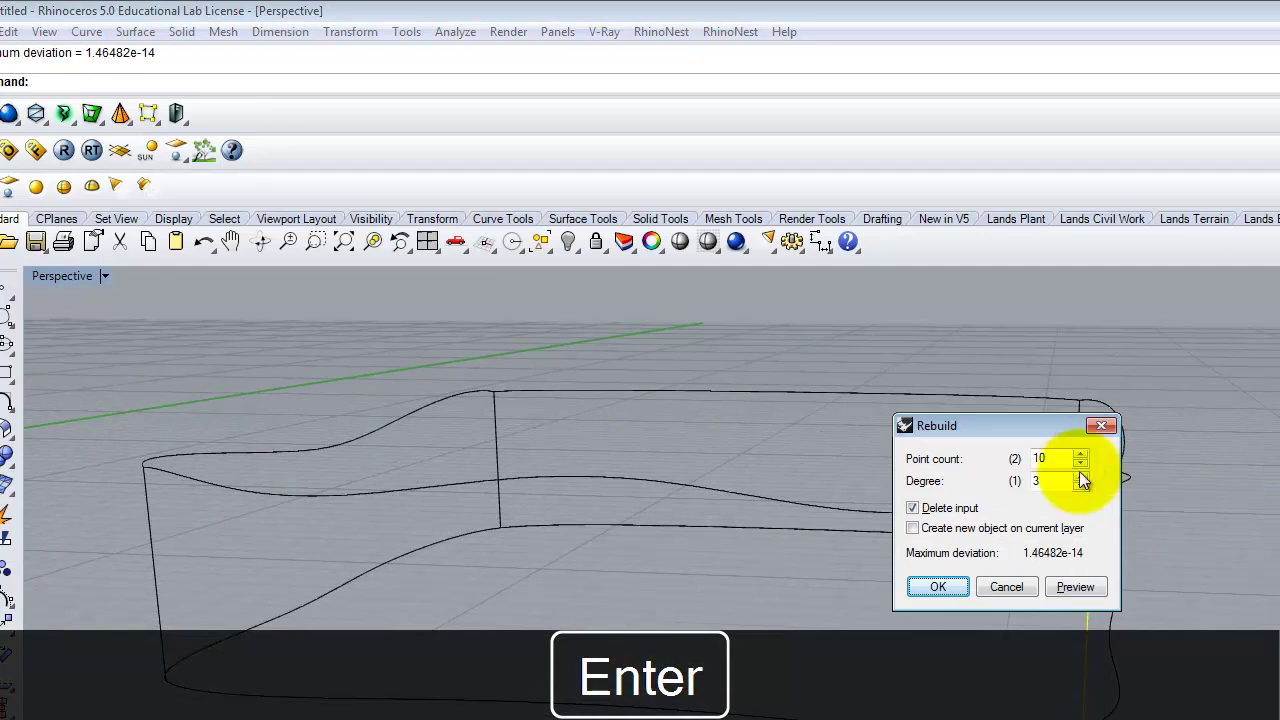
double_click(1045, 458)
text(4)
click(938, 586)
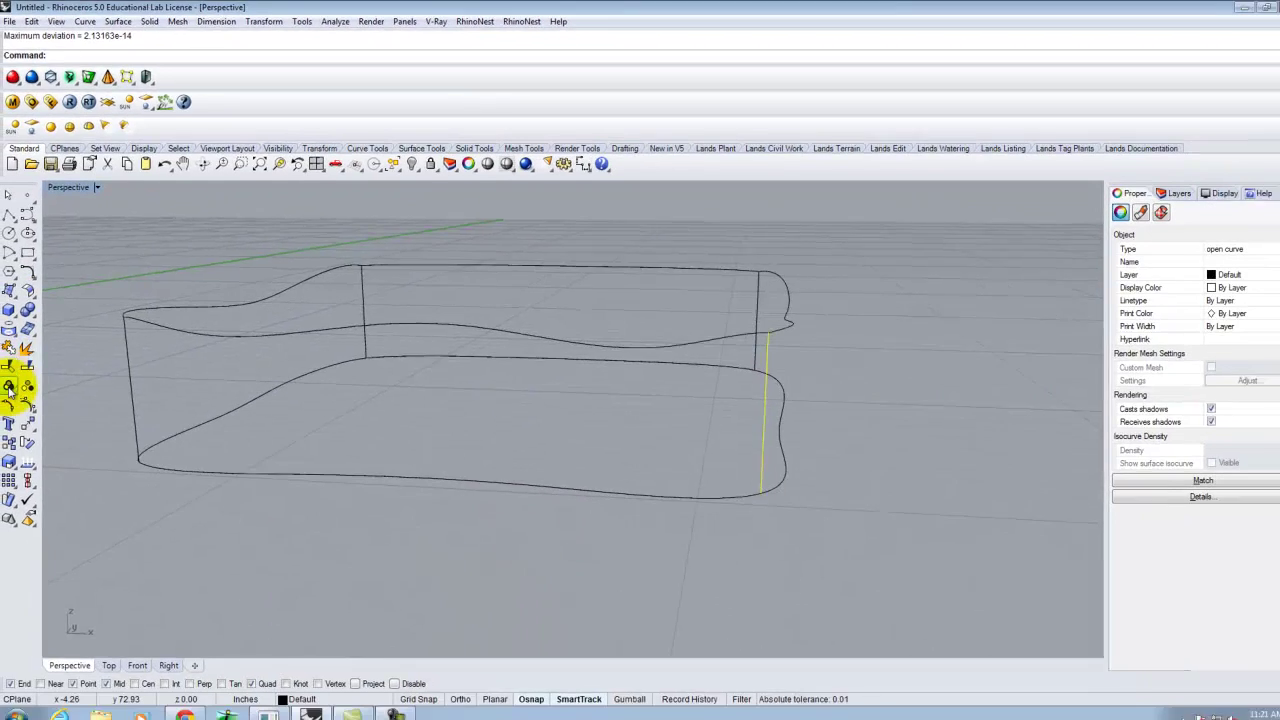
click(0, 600)
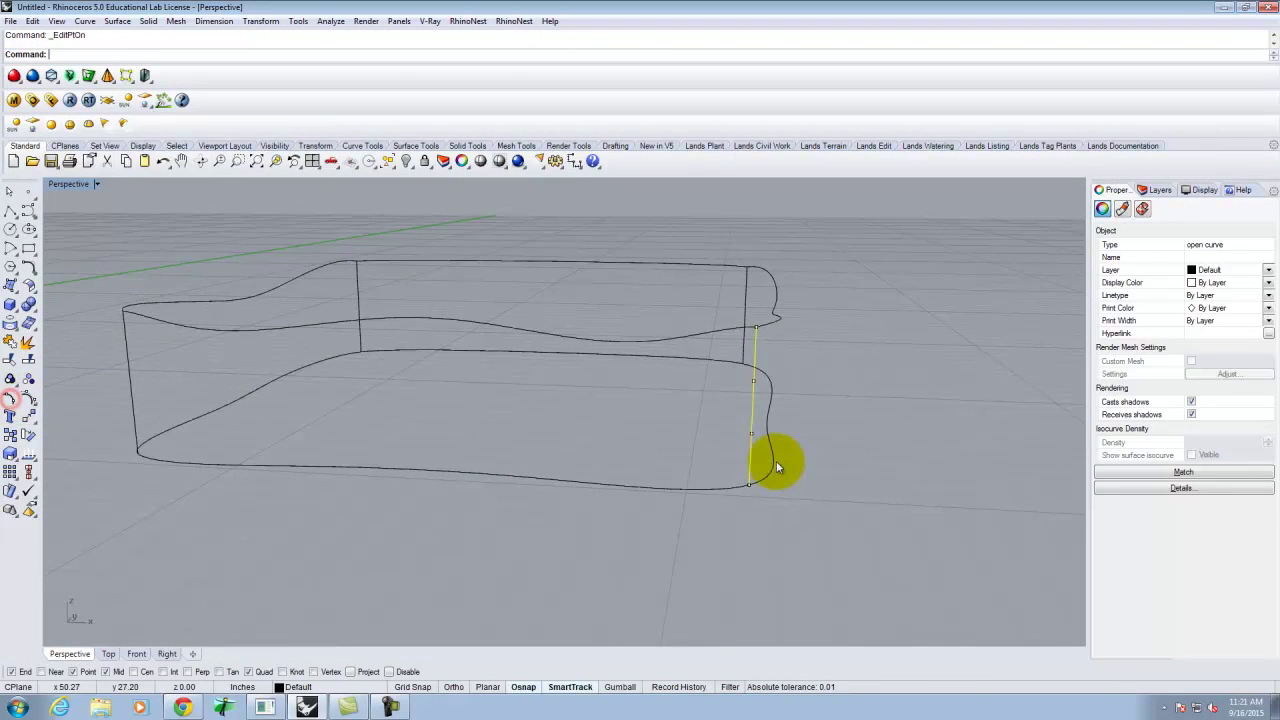
Move the front-right connector's two middle edit points outward by about 0.28 inch in the Top view, using the four-viewport layout
scroll(891, 466, up, 4)
scroll(766, 348, up, 2)
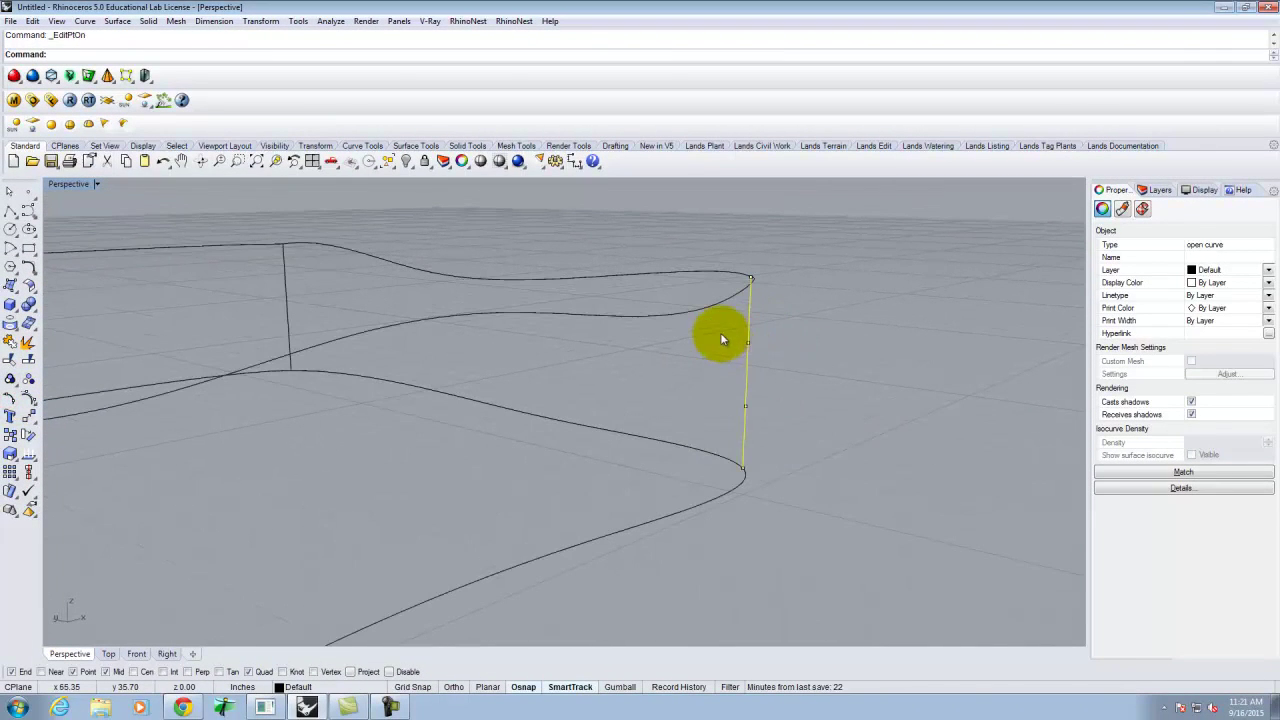
drag(720, 334, 801, 430)
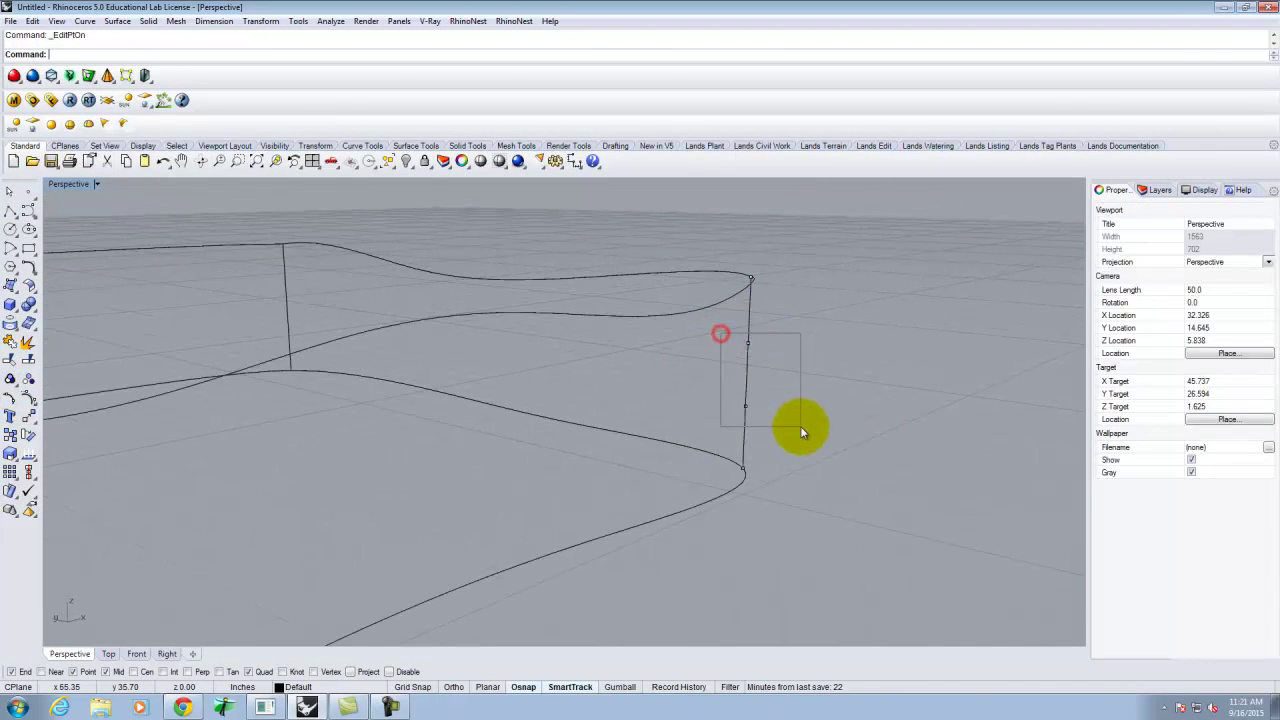
double_click(60, 185)
scroll(465, 316, up, 5)
scroll(472, 317, up, 3)
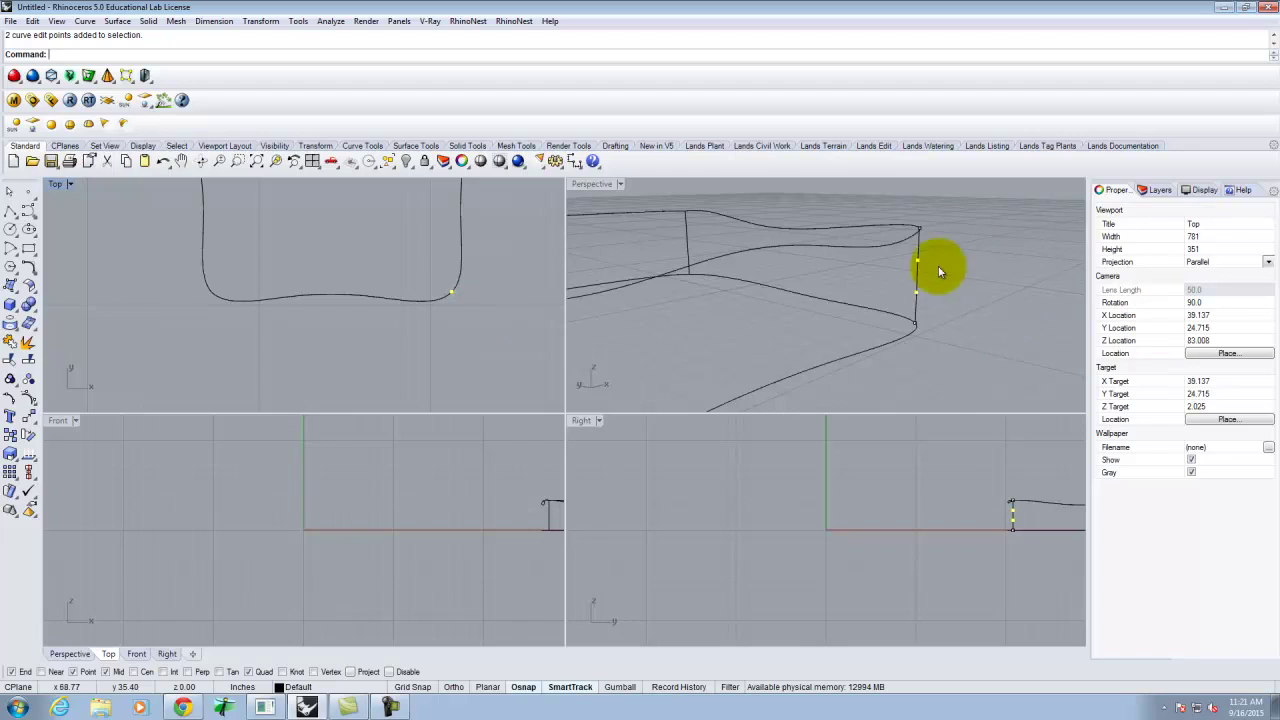
key(Return)
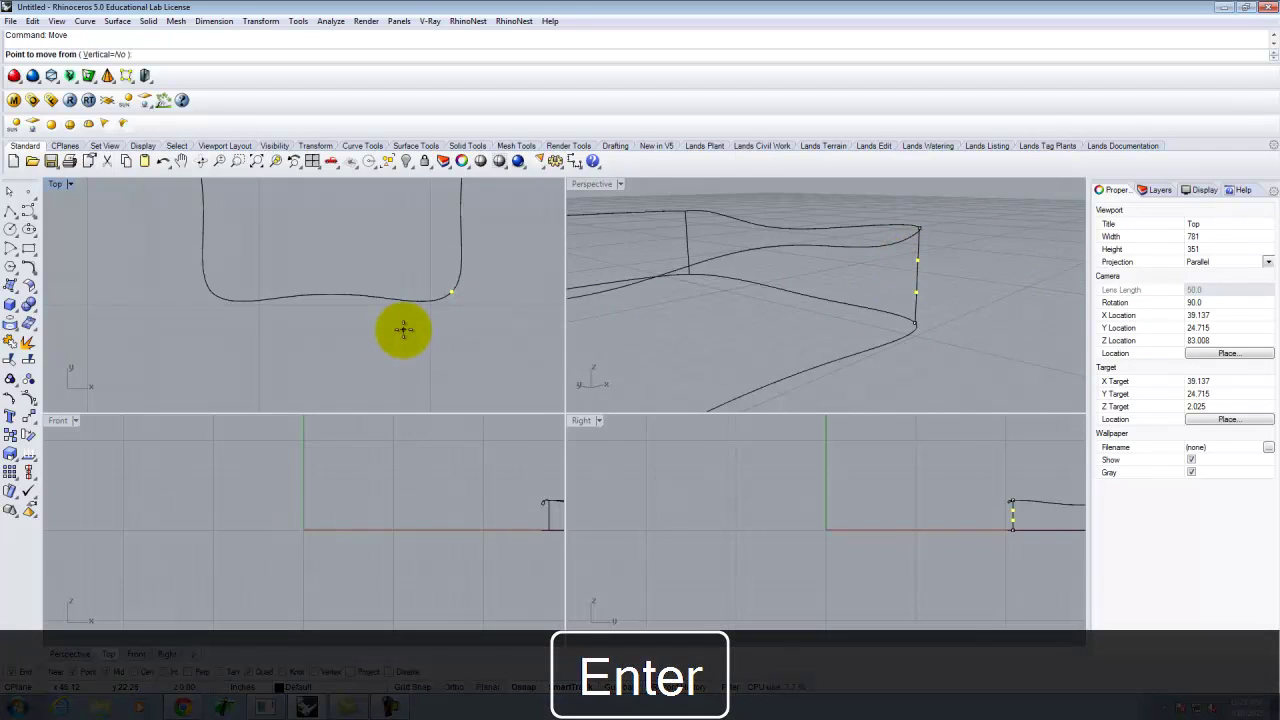
click(411, 346)
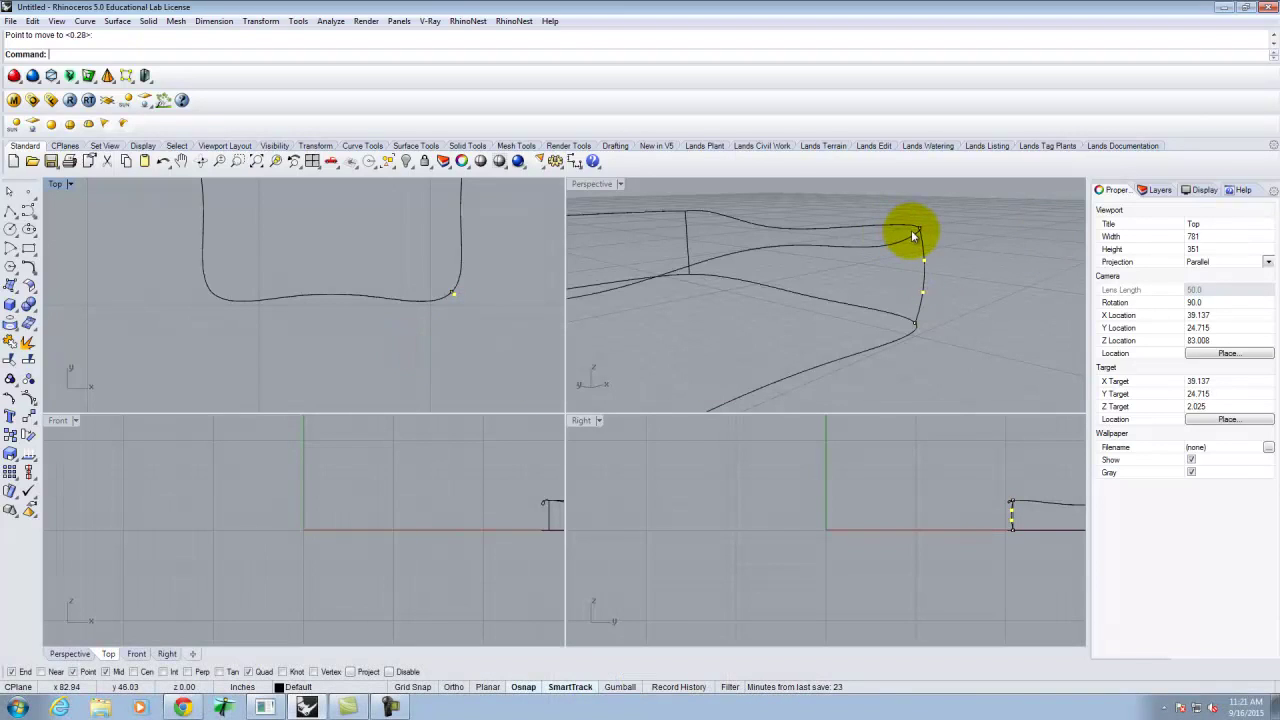
Rebuild the front-left corner's vertical connector with point count 3 and degree 3, and turn on its edit points
right_drag(934, 280, 923, 274)
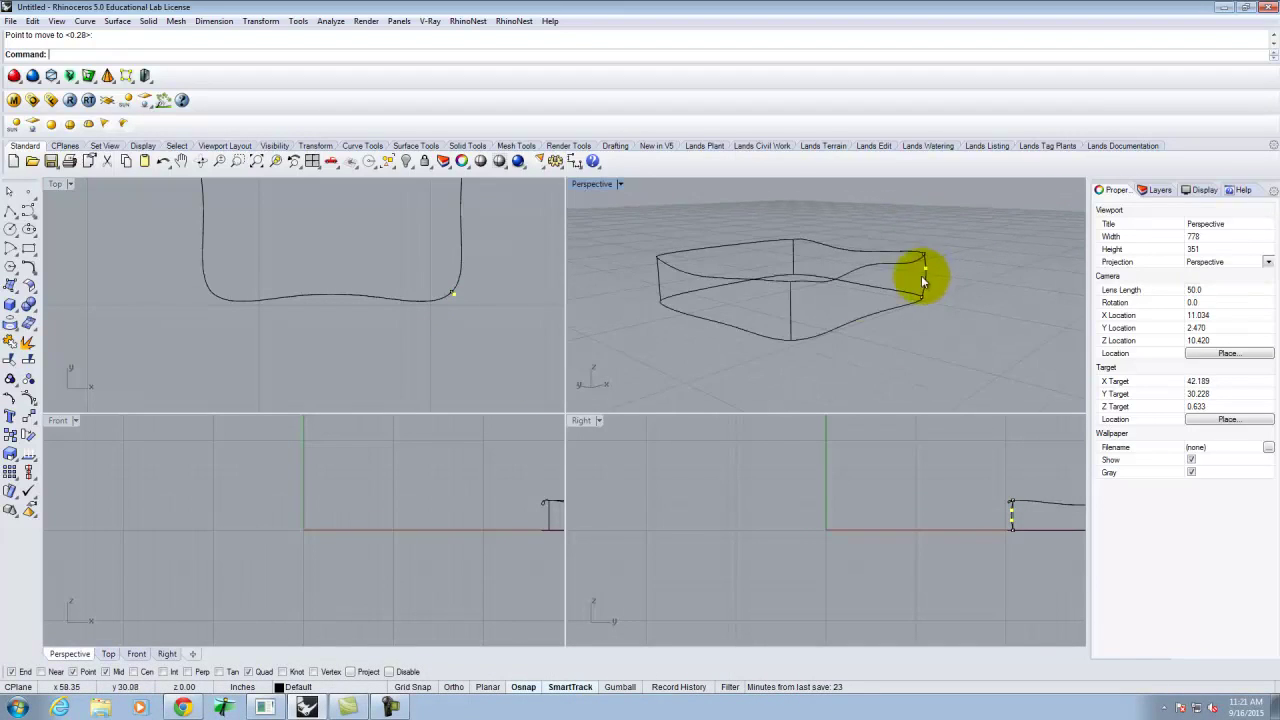
click(788, 307)
key(Return)
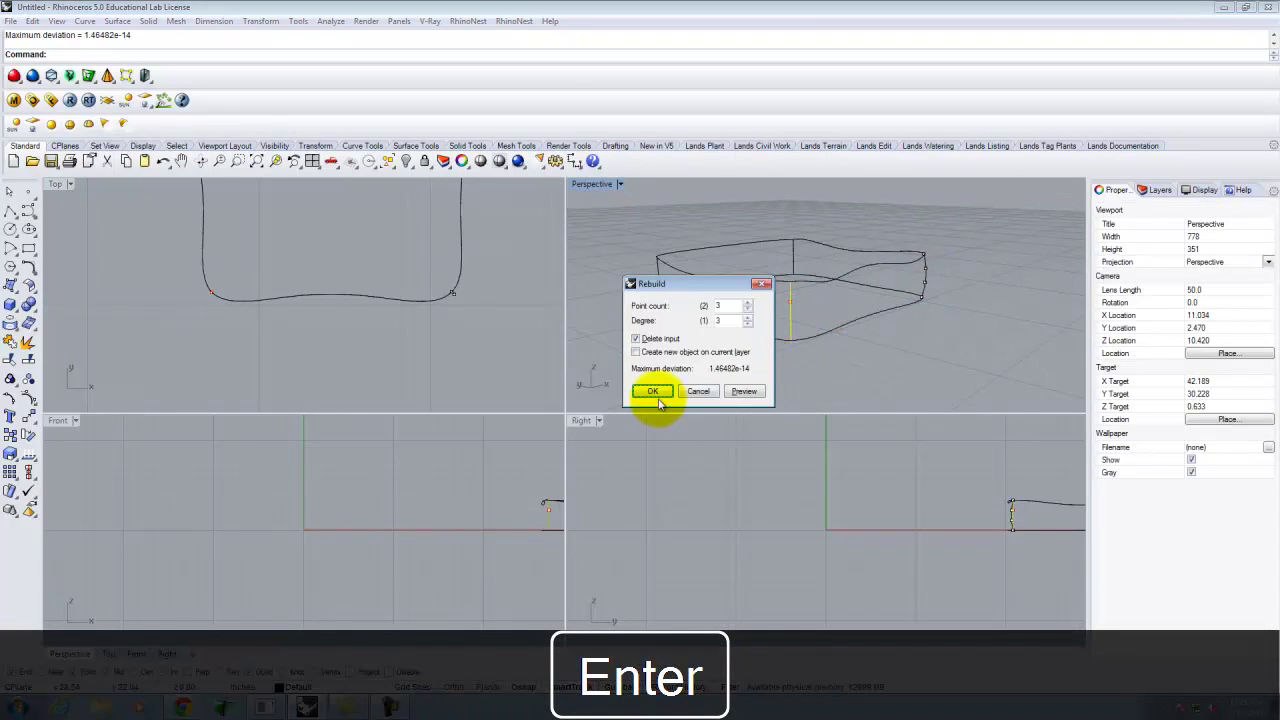
click(657, 393)
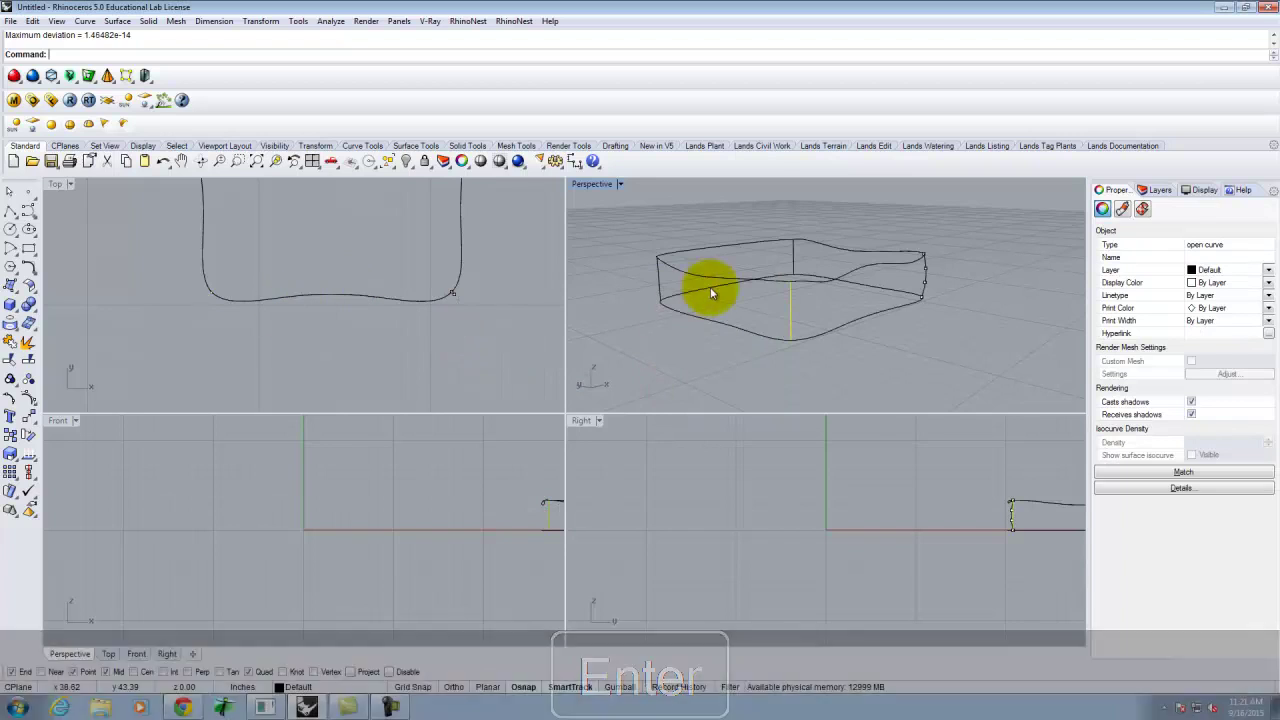
click(10, 382)
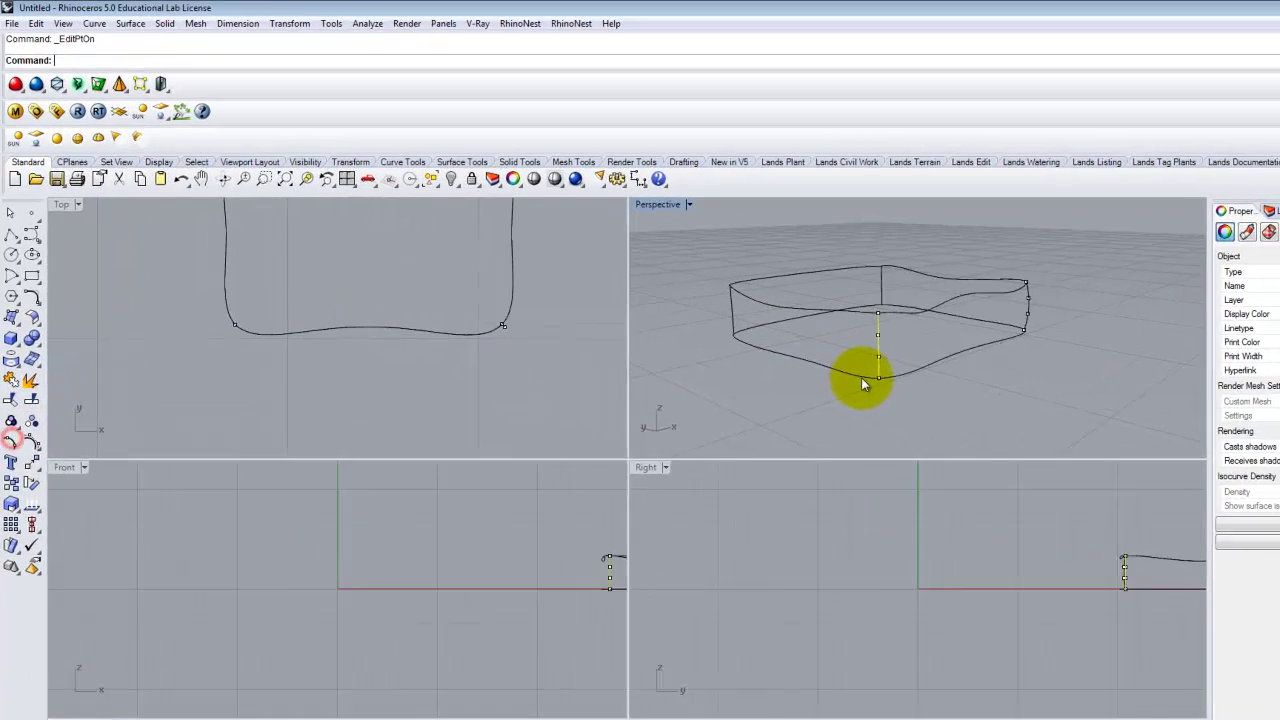
Move the front-left connector's two middle edit points outward by about 0.3 inch in the Top view
click(791, 304)
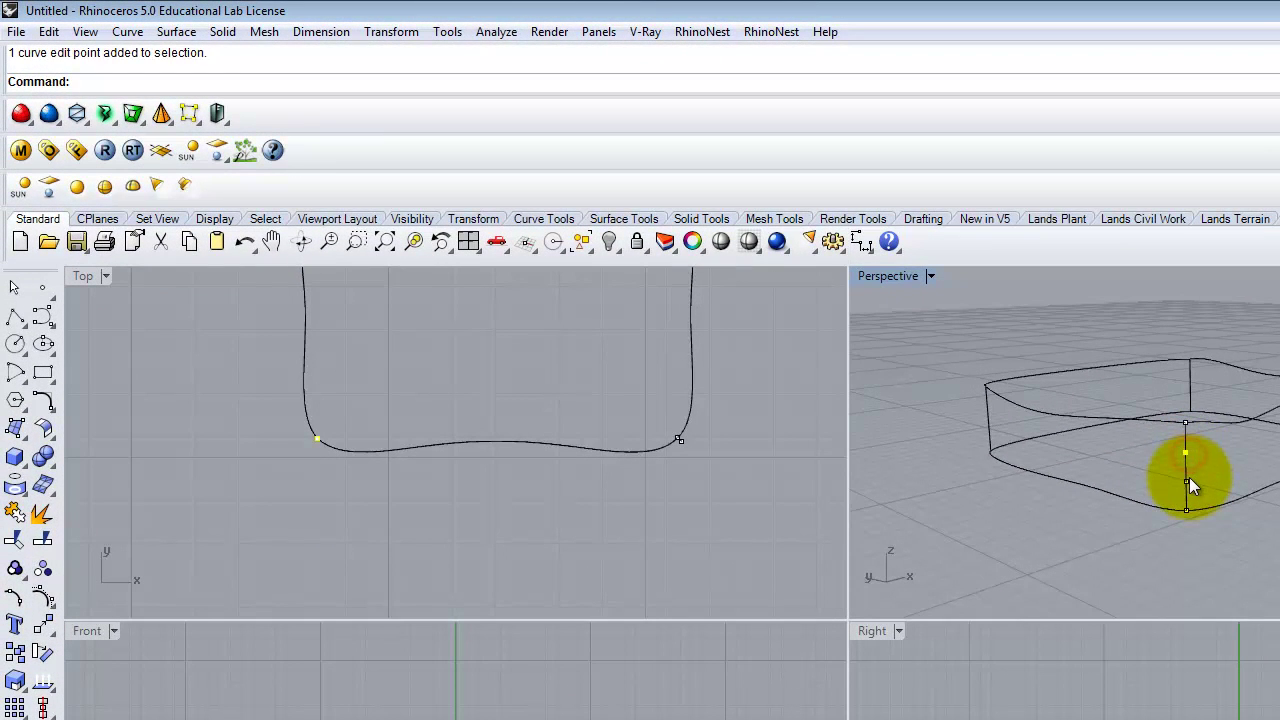
shift+click(1186, 482)
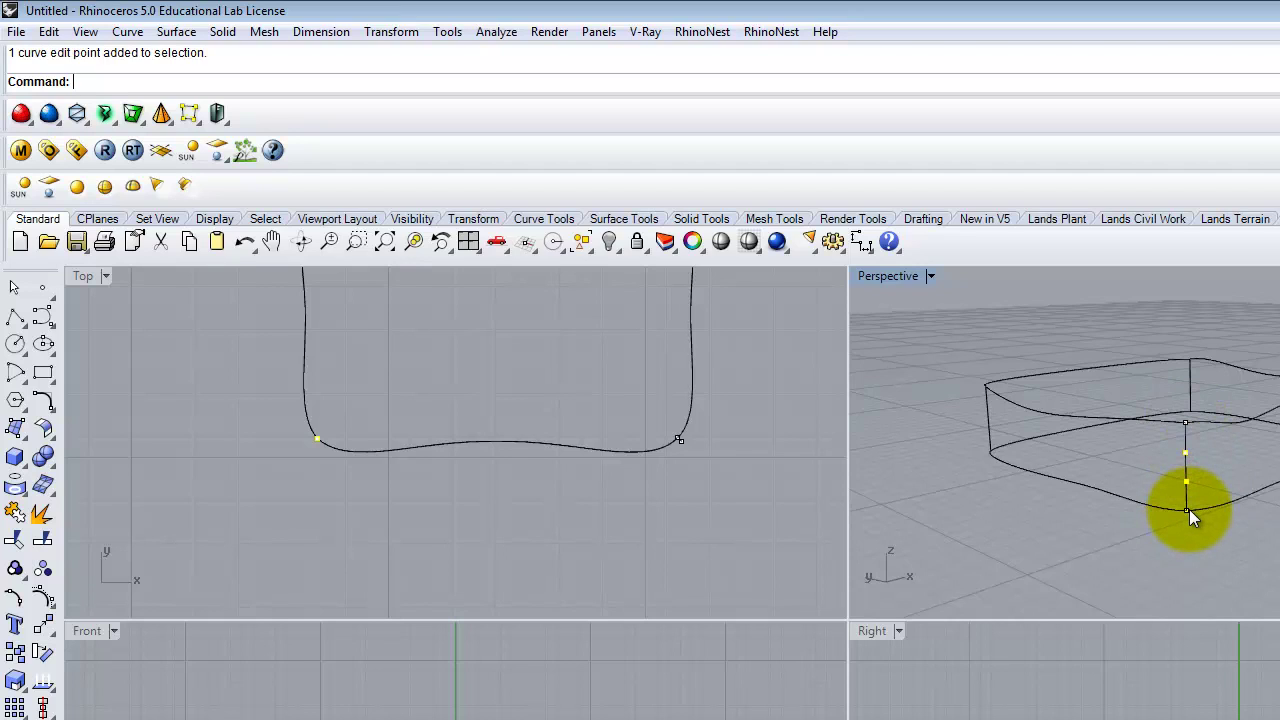
text(Move)
key(Return)
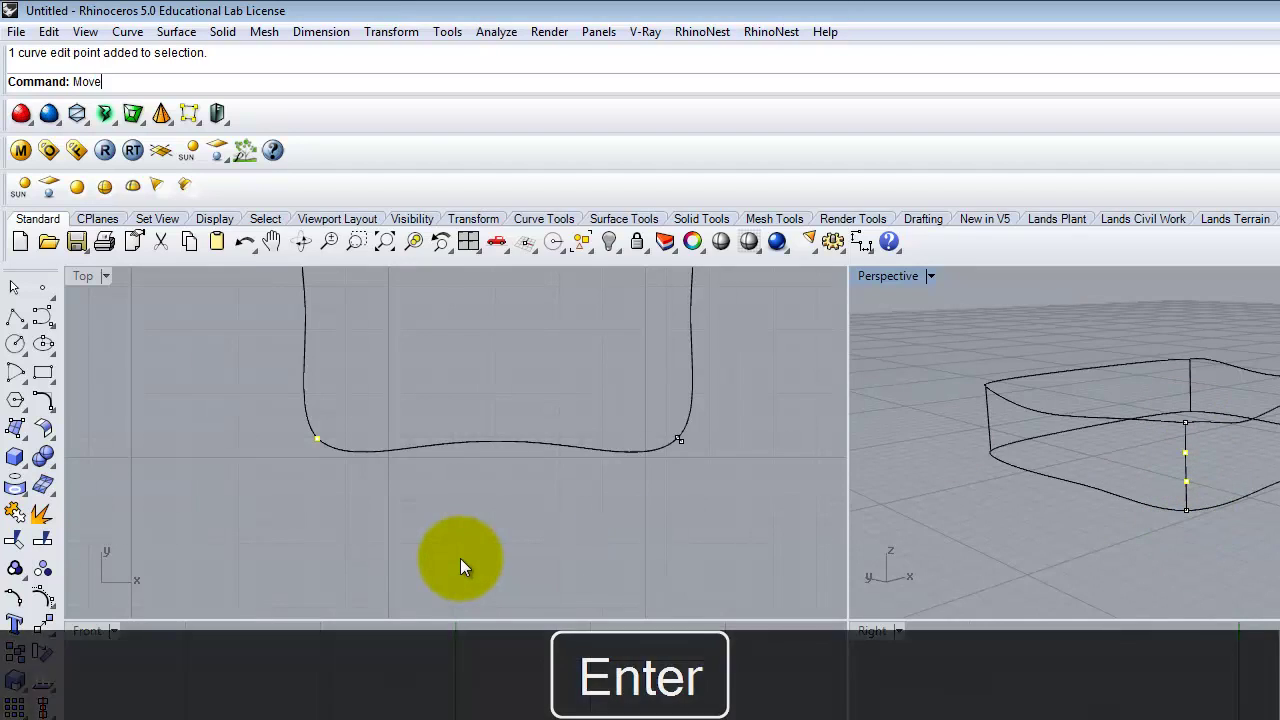
click(447, 525)
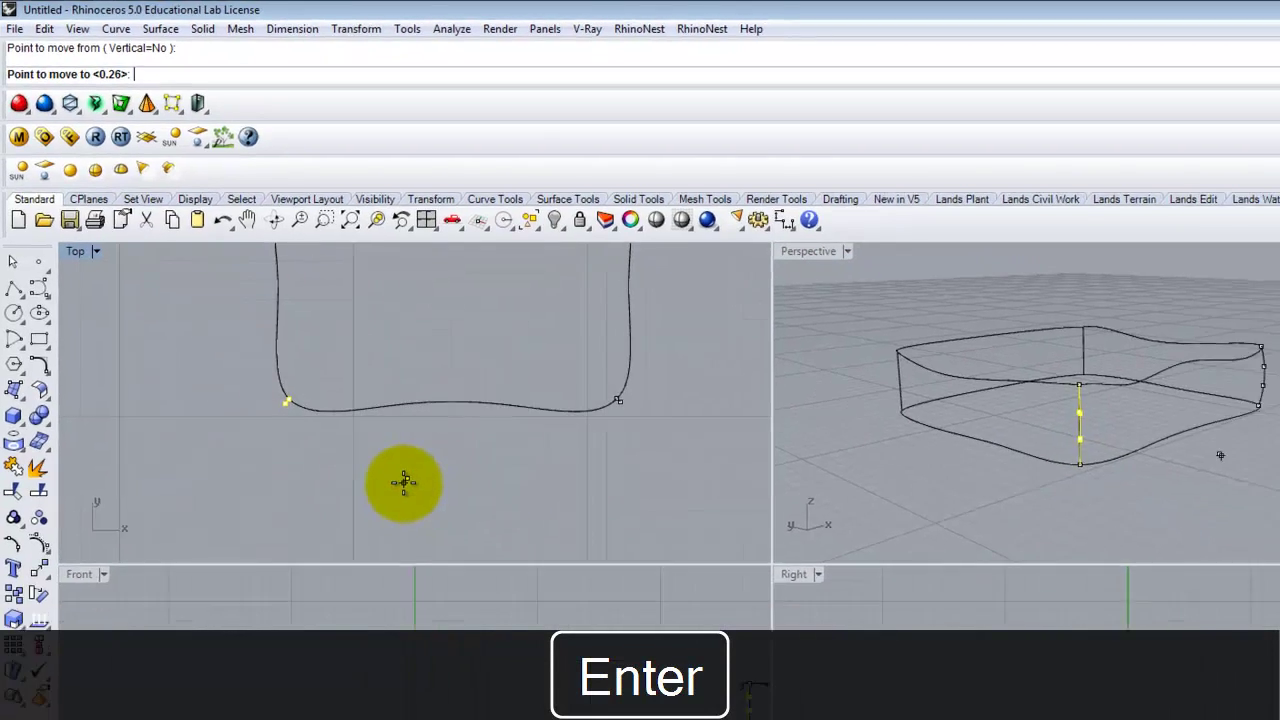
click(443, 532)
Rebuild both back corner connectors with point count 3 and degree 3, and turn on their edit points
mouse_move(951, 314)
right_down()
mouse_move(846, 329)
mouse_move(777, 357)
mouse_move(726, 311)
mouse_move(811, 306)
mouse_move(723, 302)
mouse_move(866, 303)
mouse_move(811, 305)
mouse_move(820, 323)
mouse_move(936, 330)
right_up()
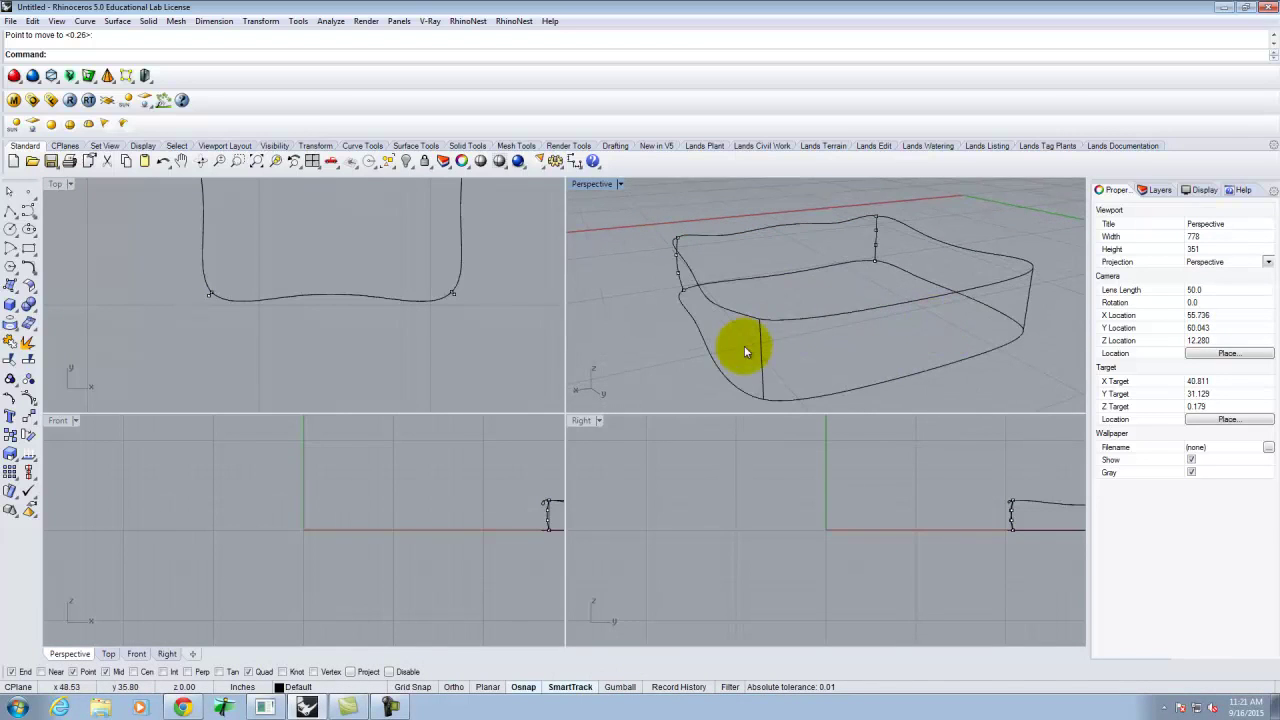
click(768, 355)
shift+click(1030, 303)
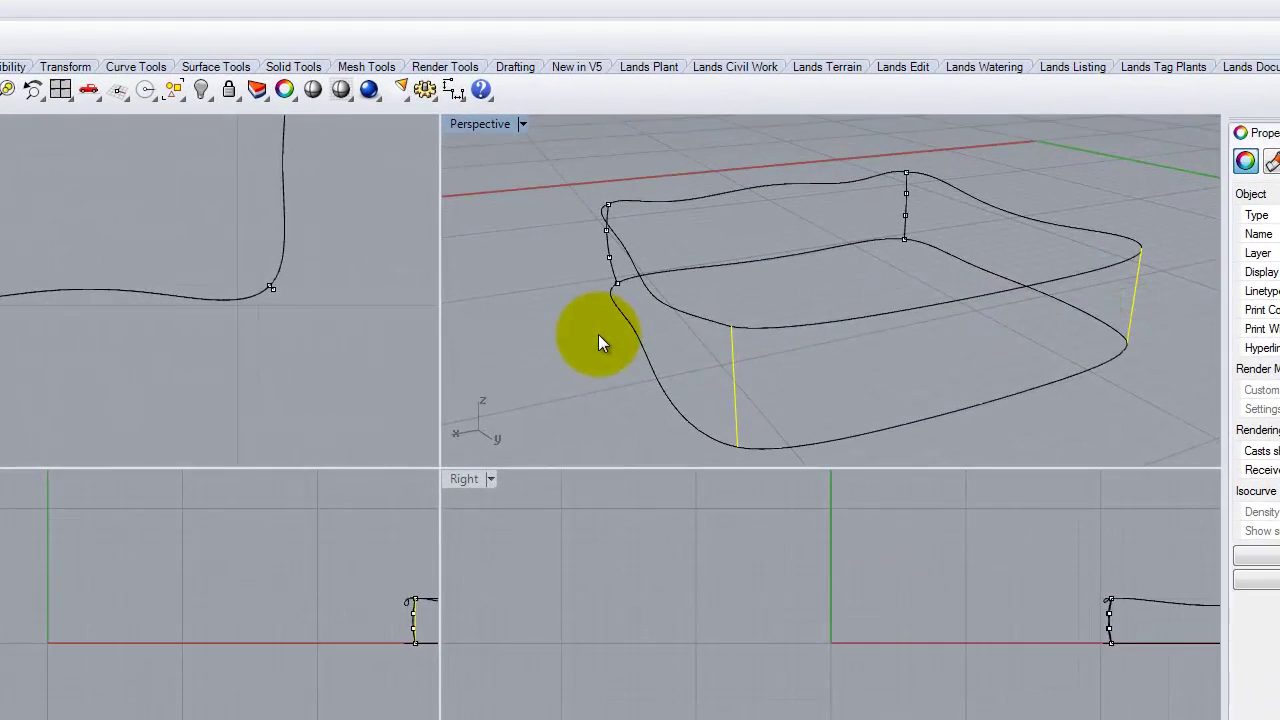
key(Return)
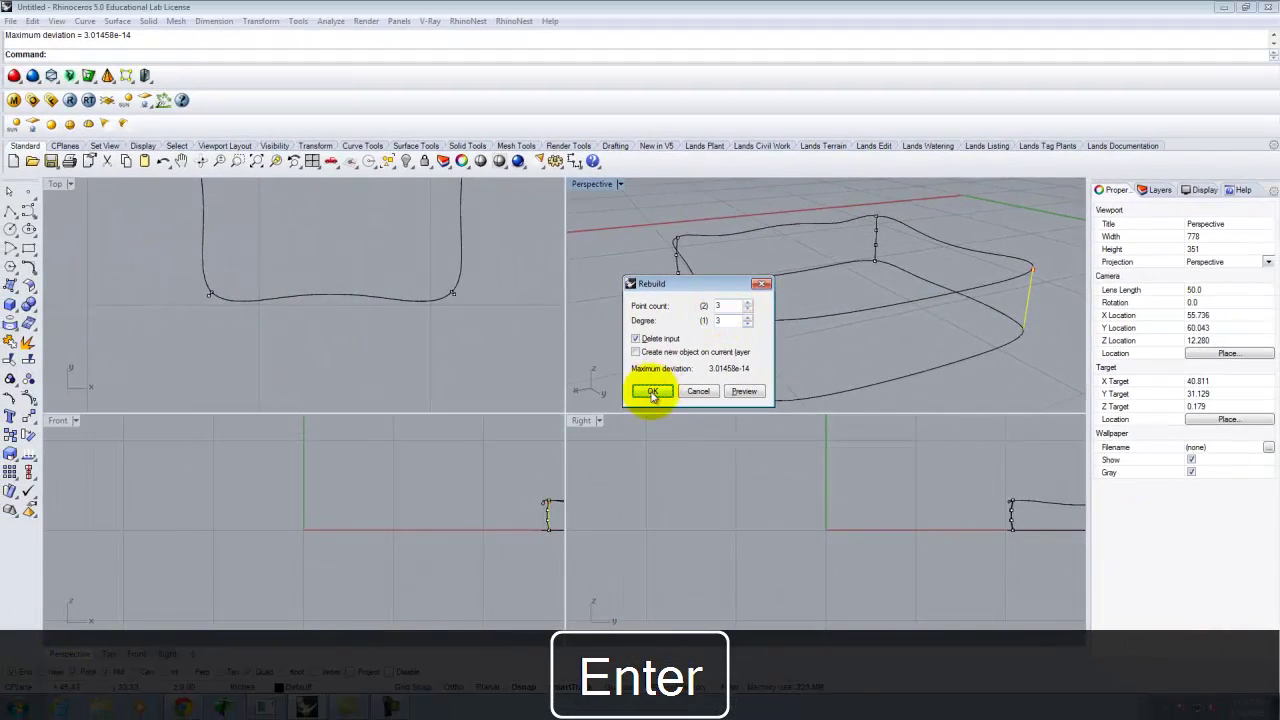
click(606, 415)
click(20, 396)
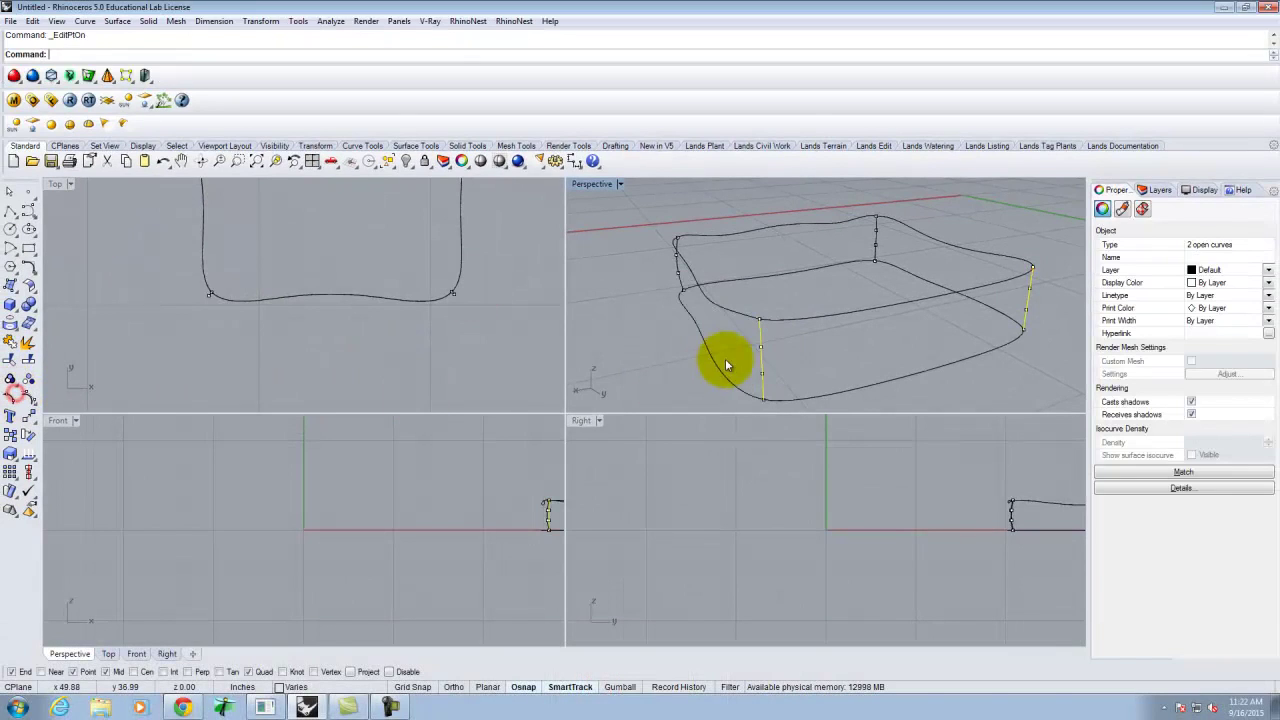
Move the back-right connector's two middle edit points outward by about 0.3 inch in the Top view
drag(744, 338, 782, 386)
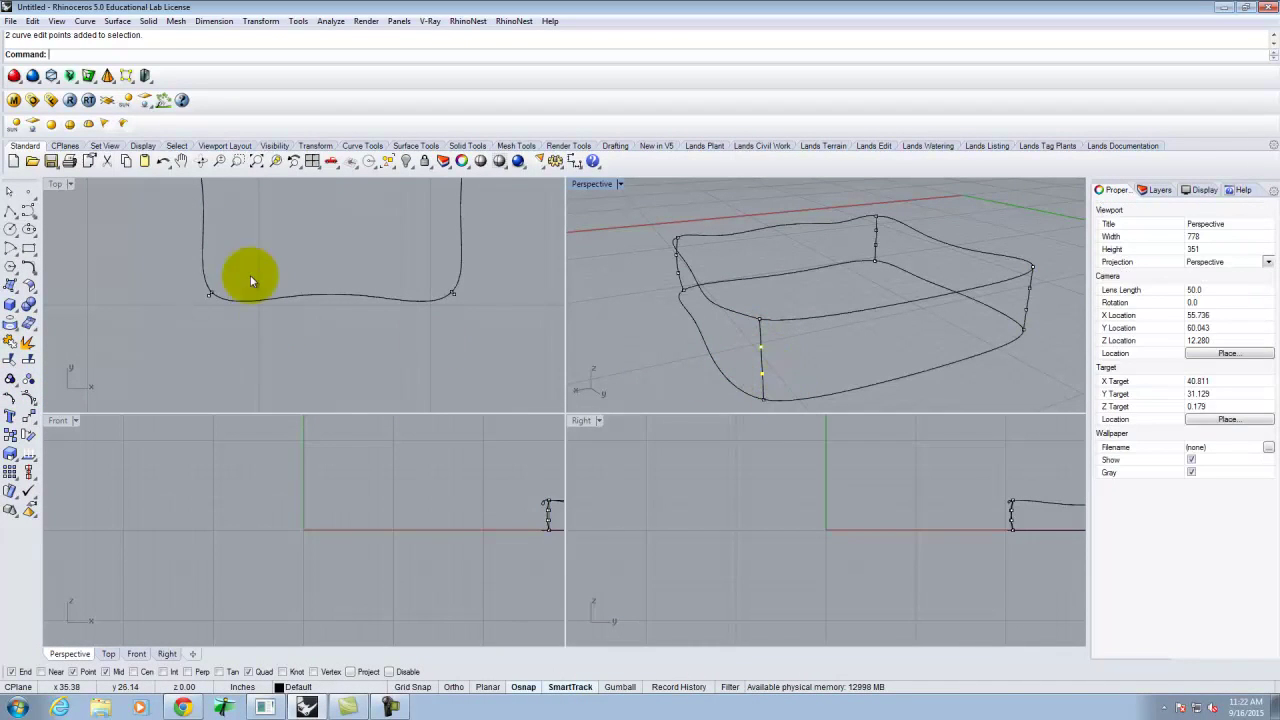
scroll(270, 282, down, 3)
scroll(368, 242, up, 6)
key(Return)
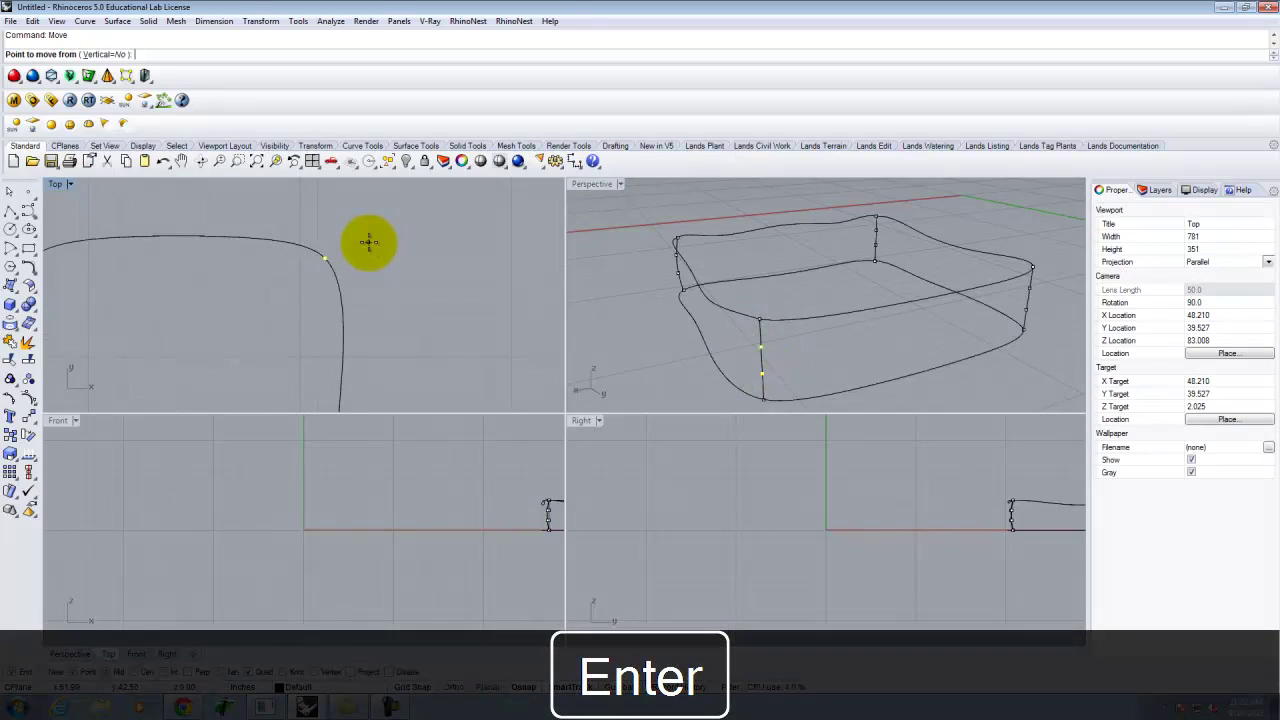
click(363, 246)
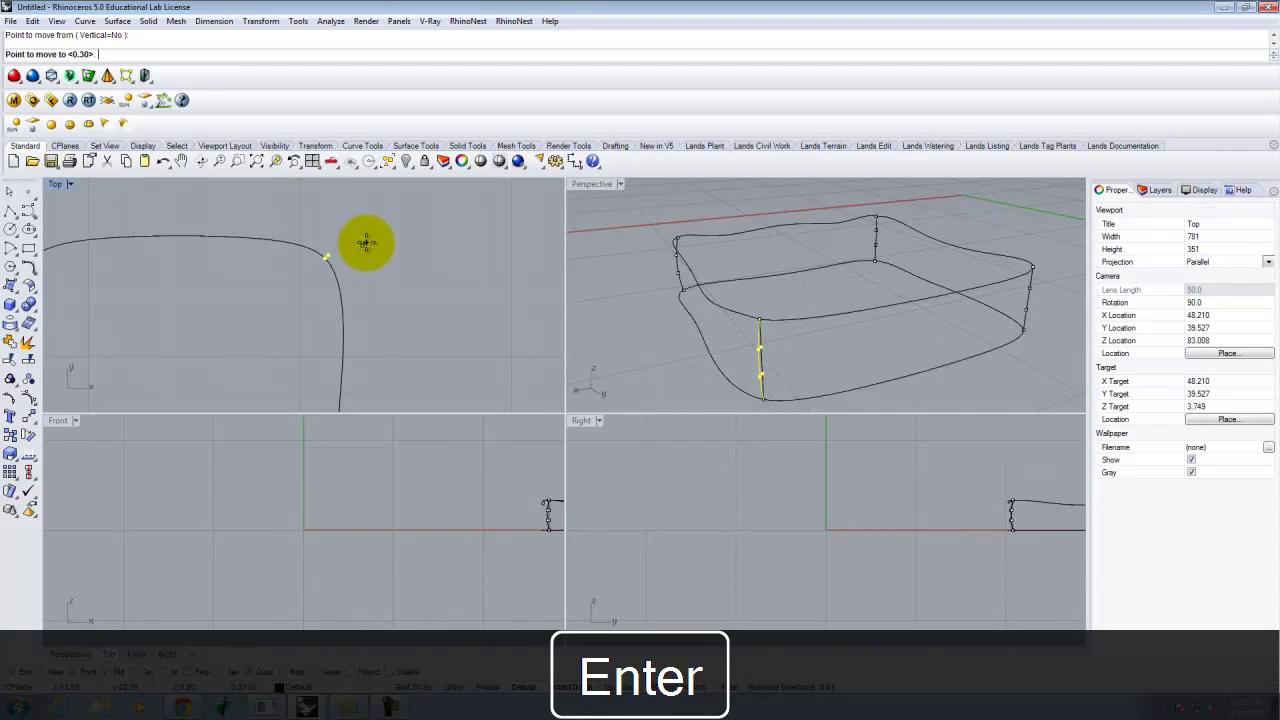
click(366, 247)
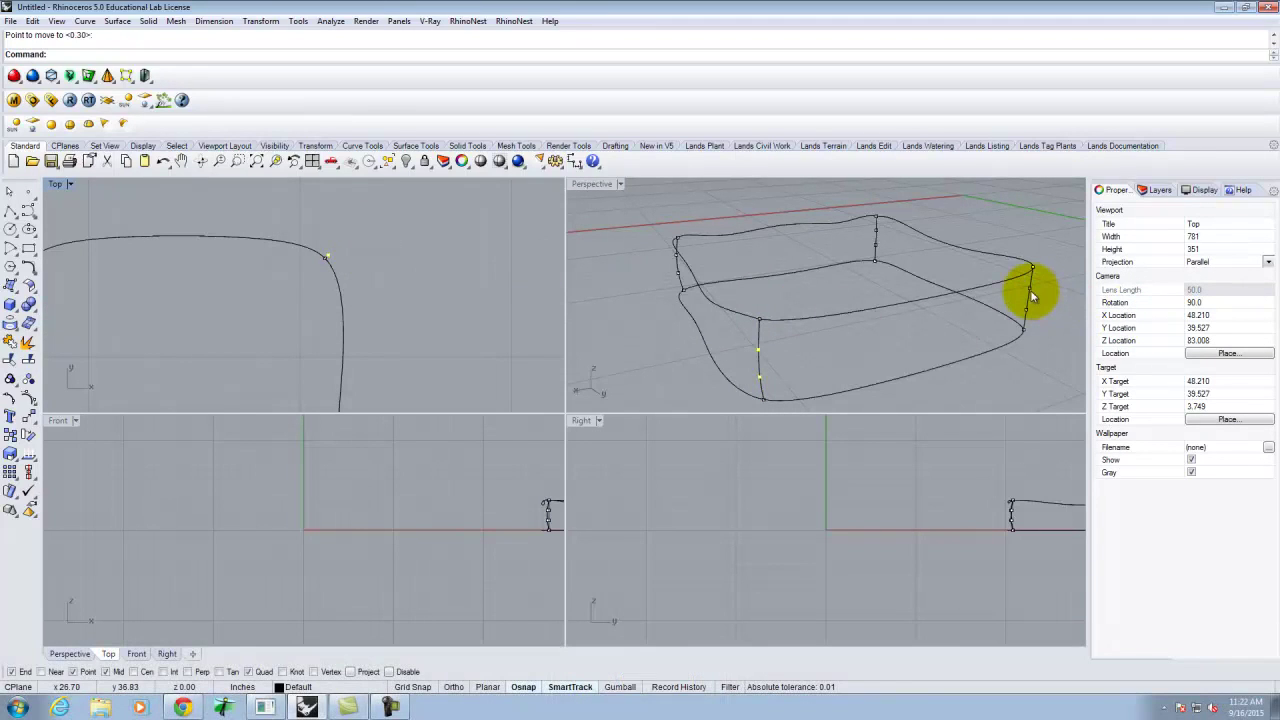
Move the back-left connector's two middle edit points slightly outward from the corner in the Top view
click(1030, 292)
scroll(1030, 316, down, 3)
scroll(400, 295, down, 3)
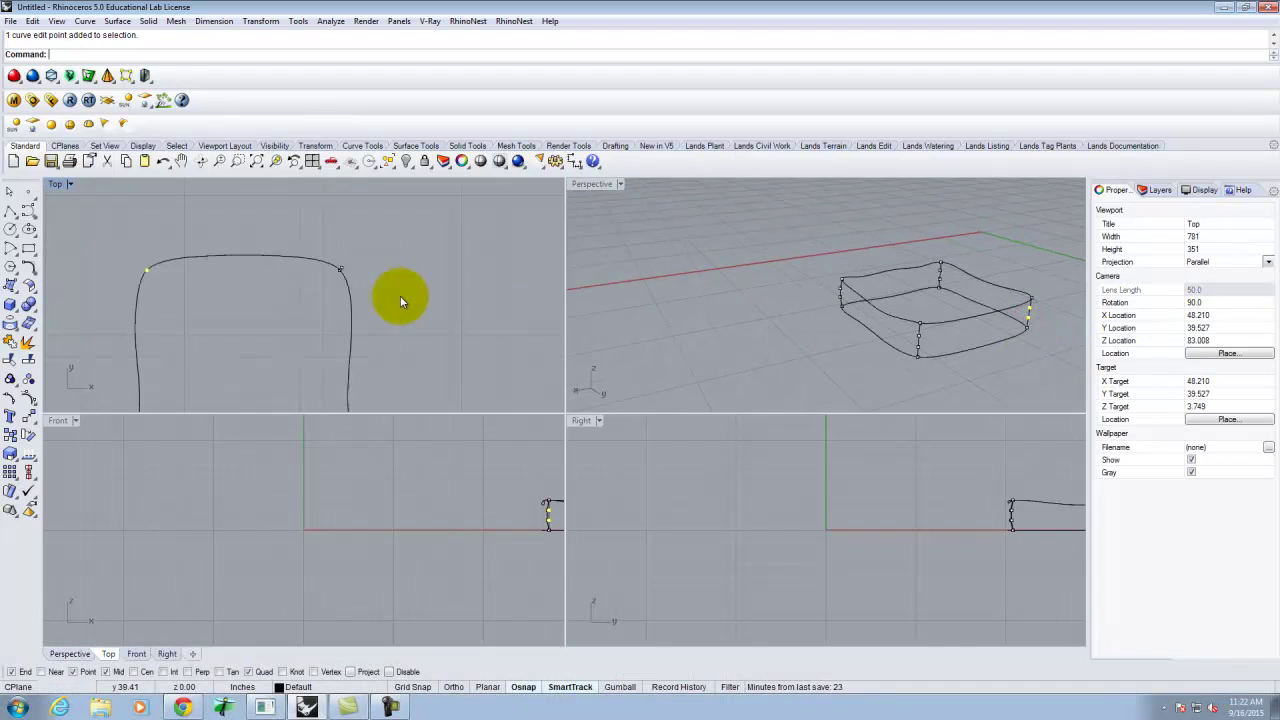
scroll(210, 266, up, 4)
key(Return)
click(210, 265)
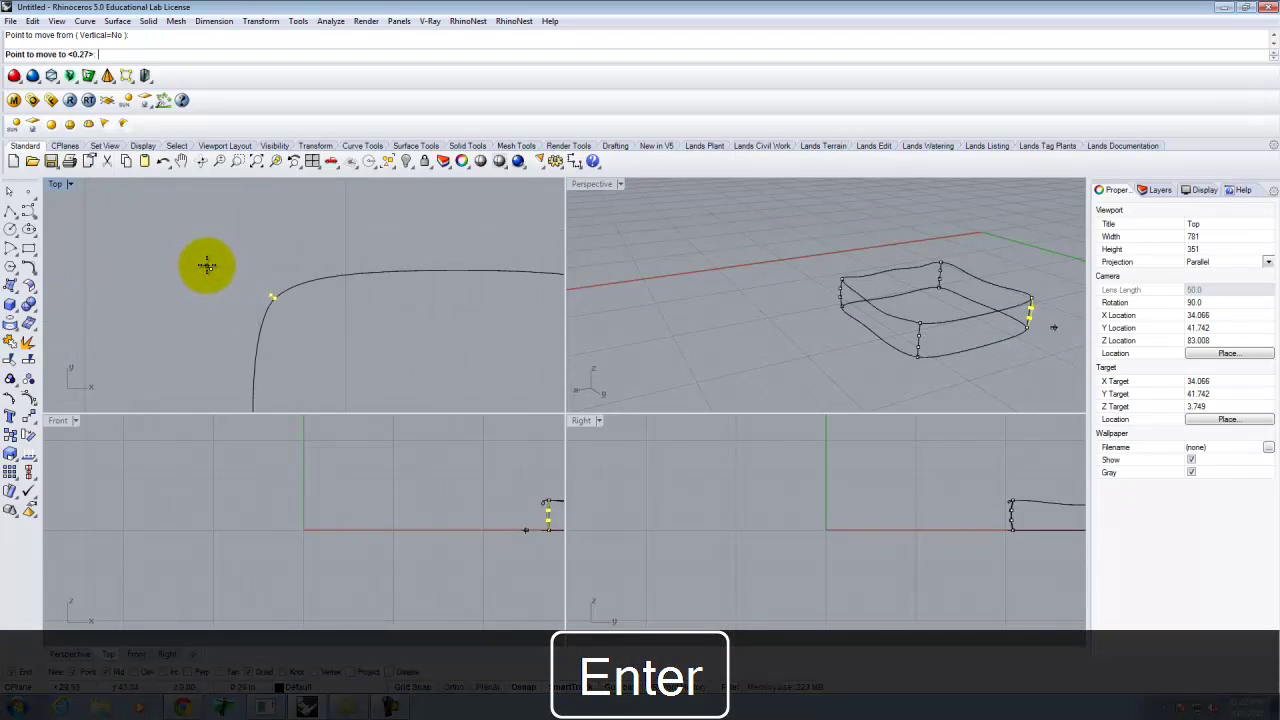
Hide the edit points of the connectors and maximize the Perspective viewport around the seat frame
key(Escape)
scroll(280, 300, up, 2)
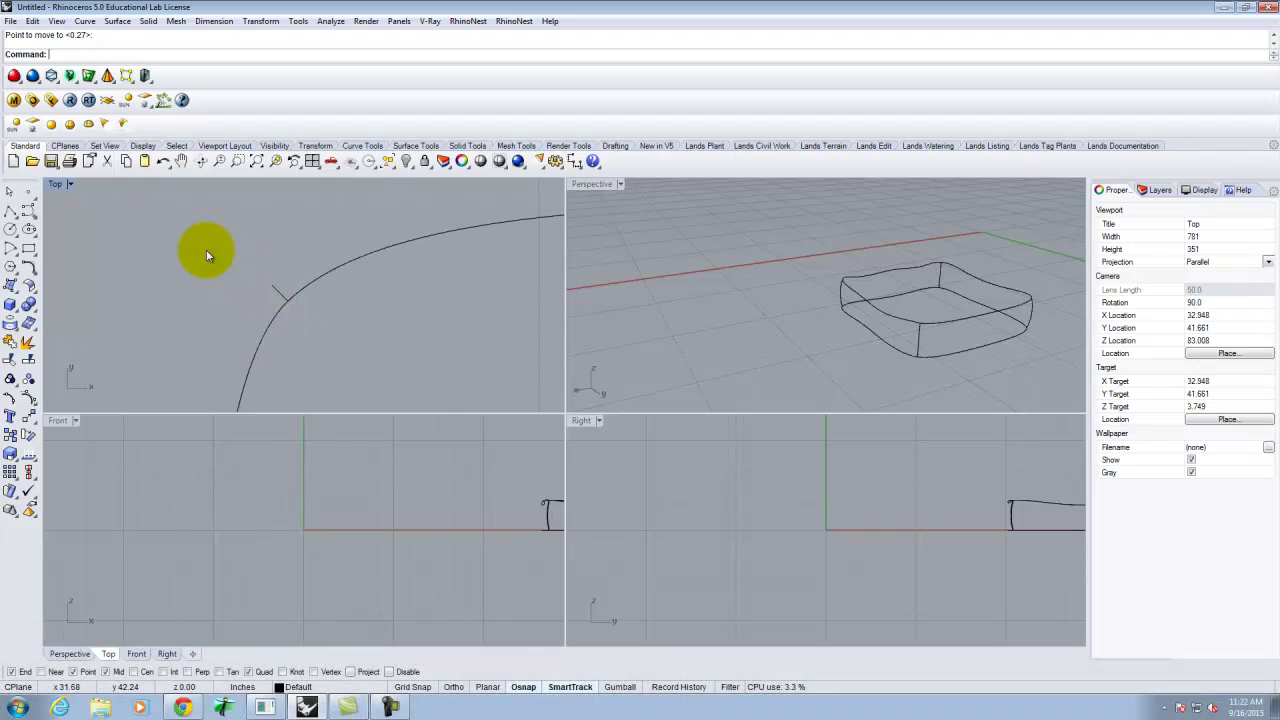
scroll(200, 262, down, 3)
right_drag(957, 302, 900, 280)
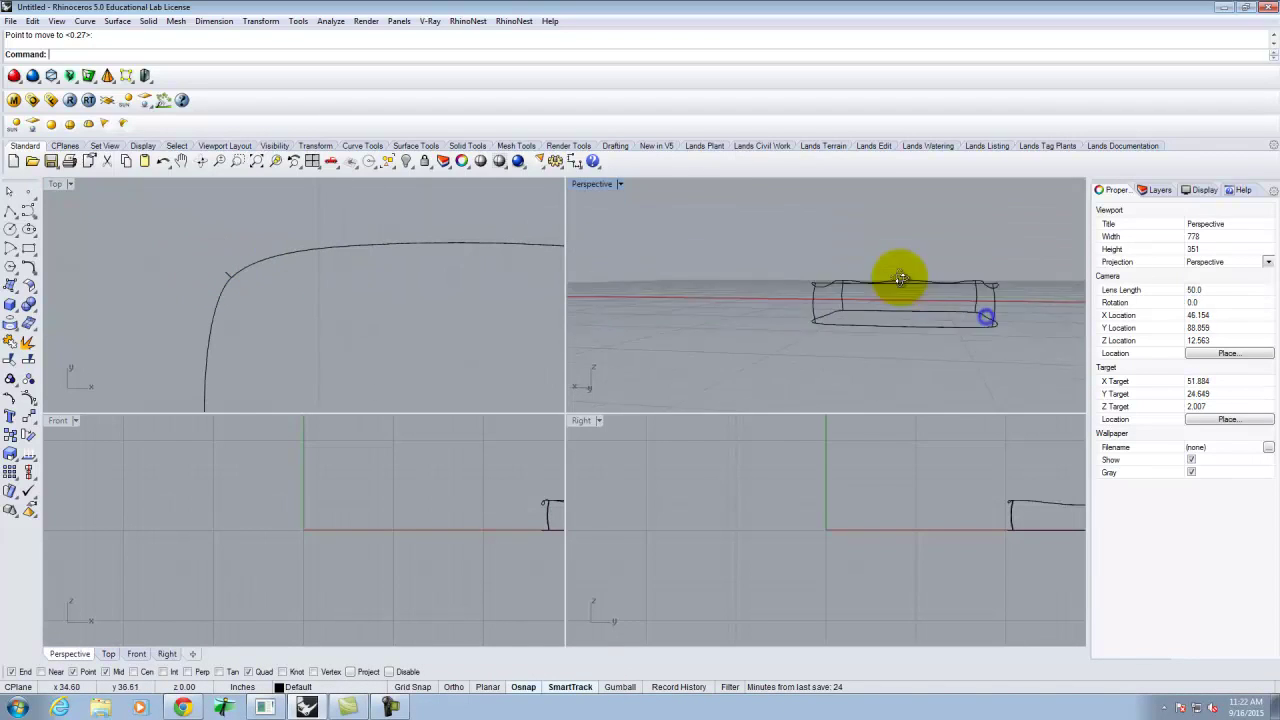
double_click(590, 183)
right_drag(714, 313, 602, 377)
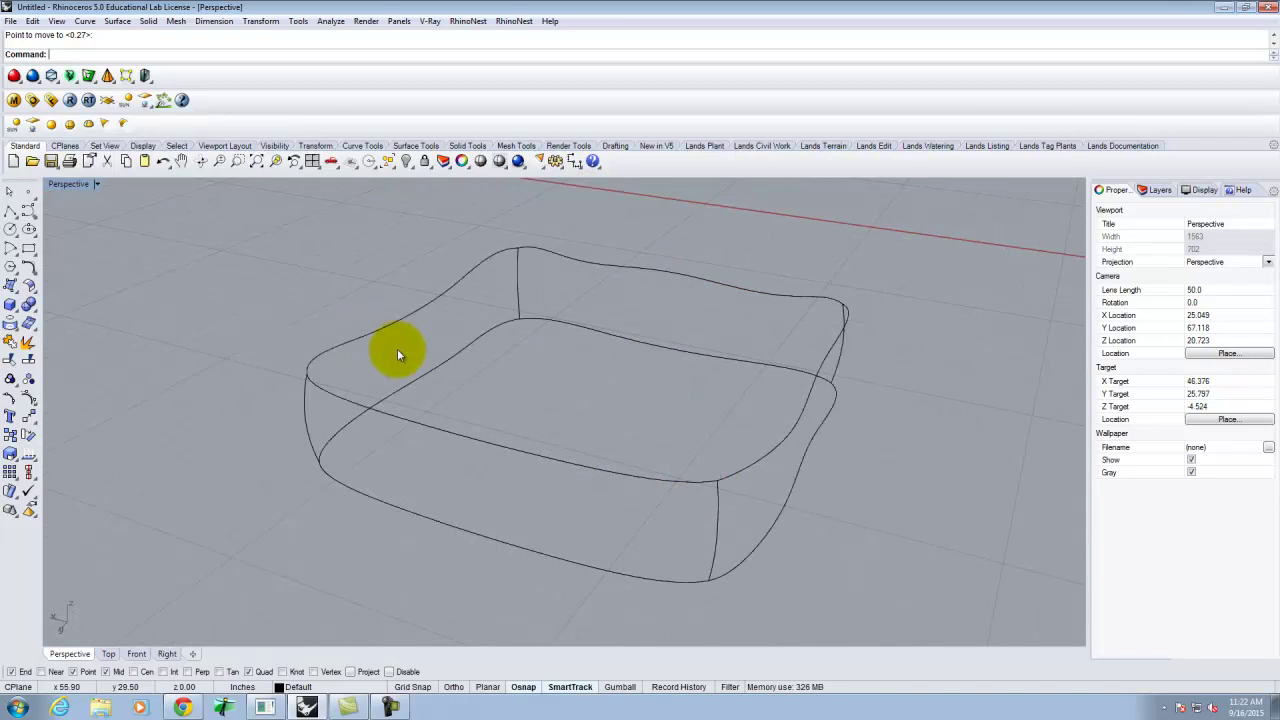
mouse_move(653, 397)
right_down()
mouse_move(749, 409)
mouse_move(629, 403)
right_up()
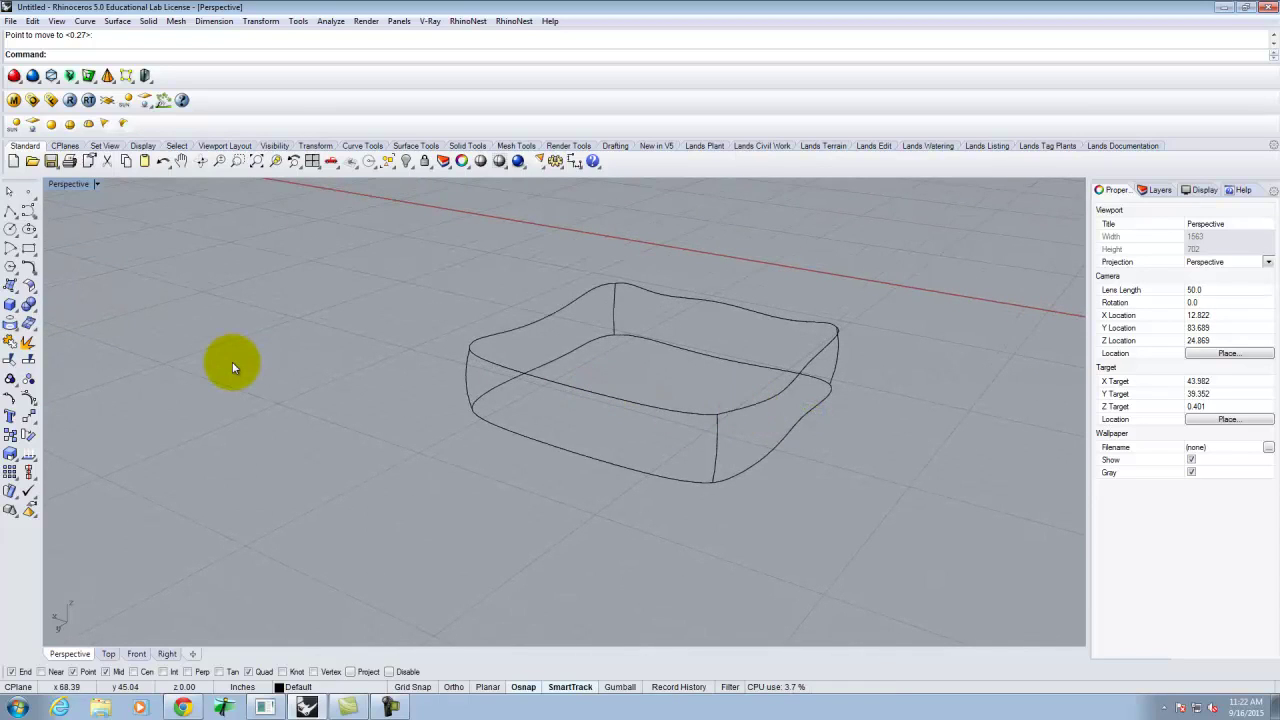
Create a network surface from the four curves bounding the seat's back side, with Position edge matching and an edge tolerance of 0.01
click(612, 396)
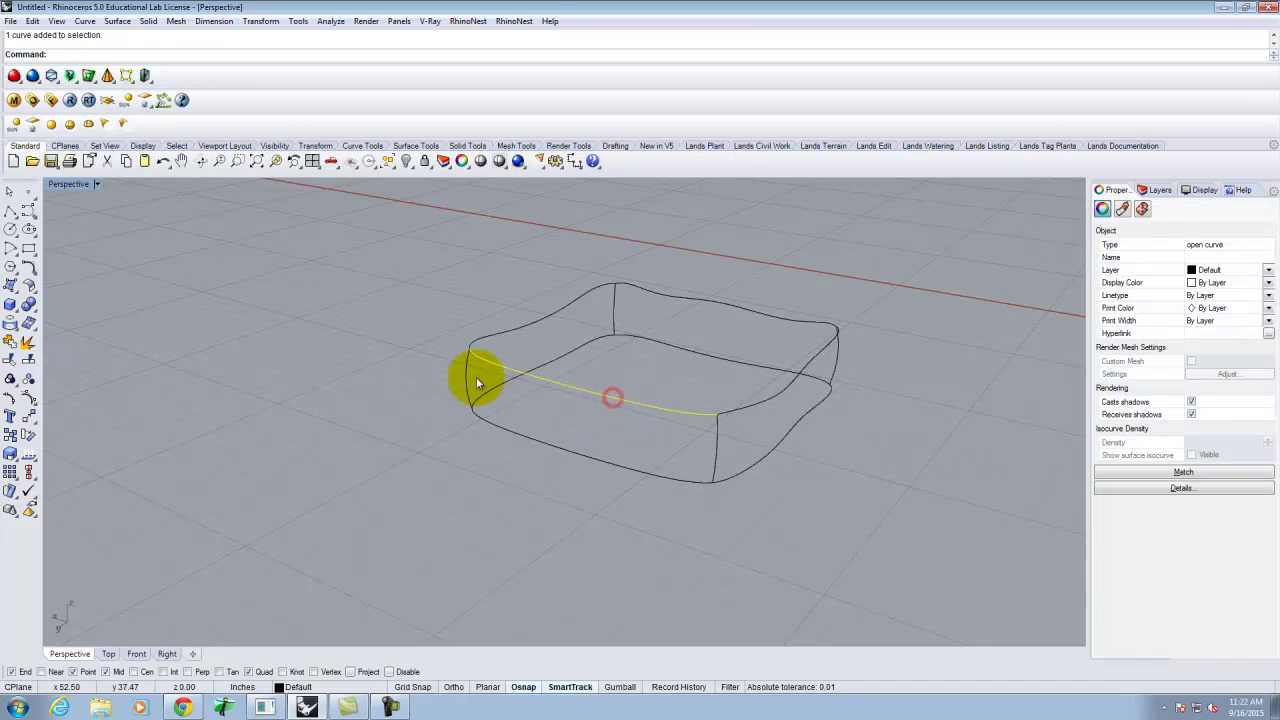
click(470, 376)
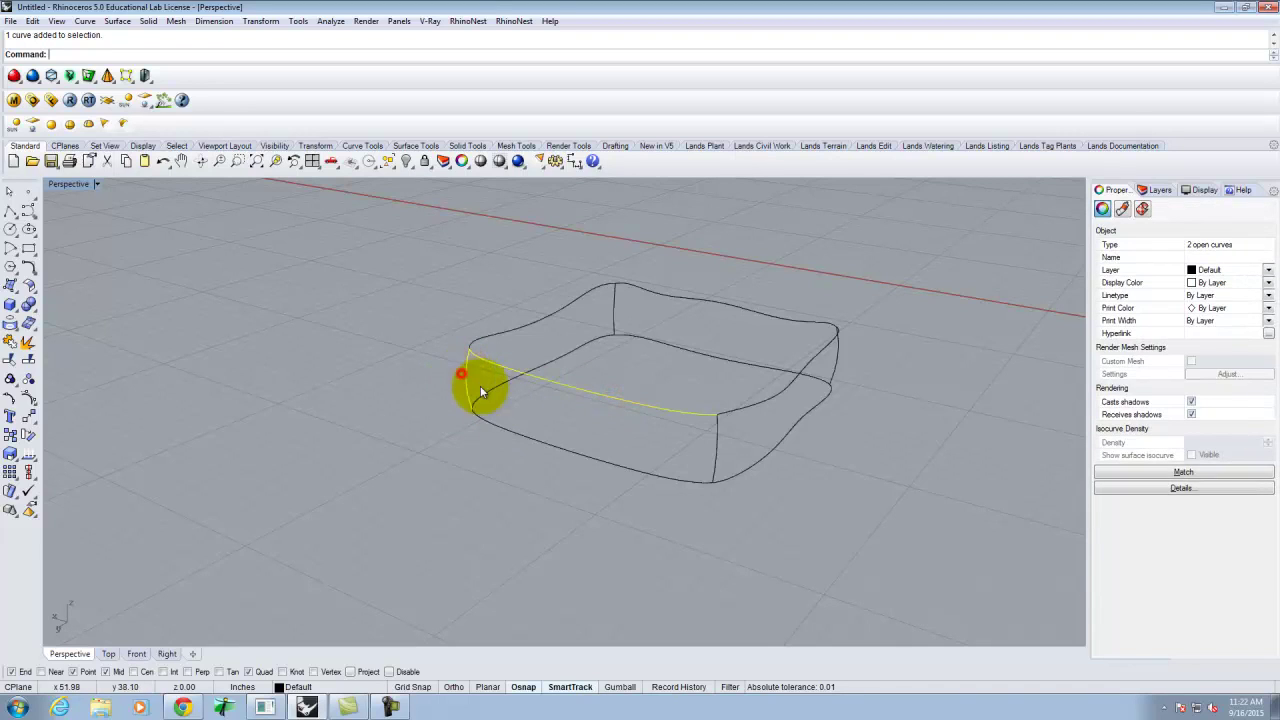
shift+click(514, 432)
shift+click(713, 448)
key(Return)
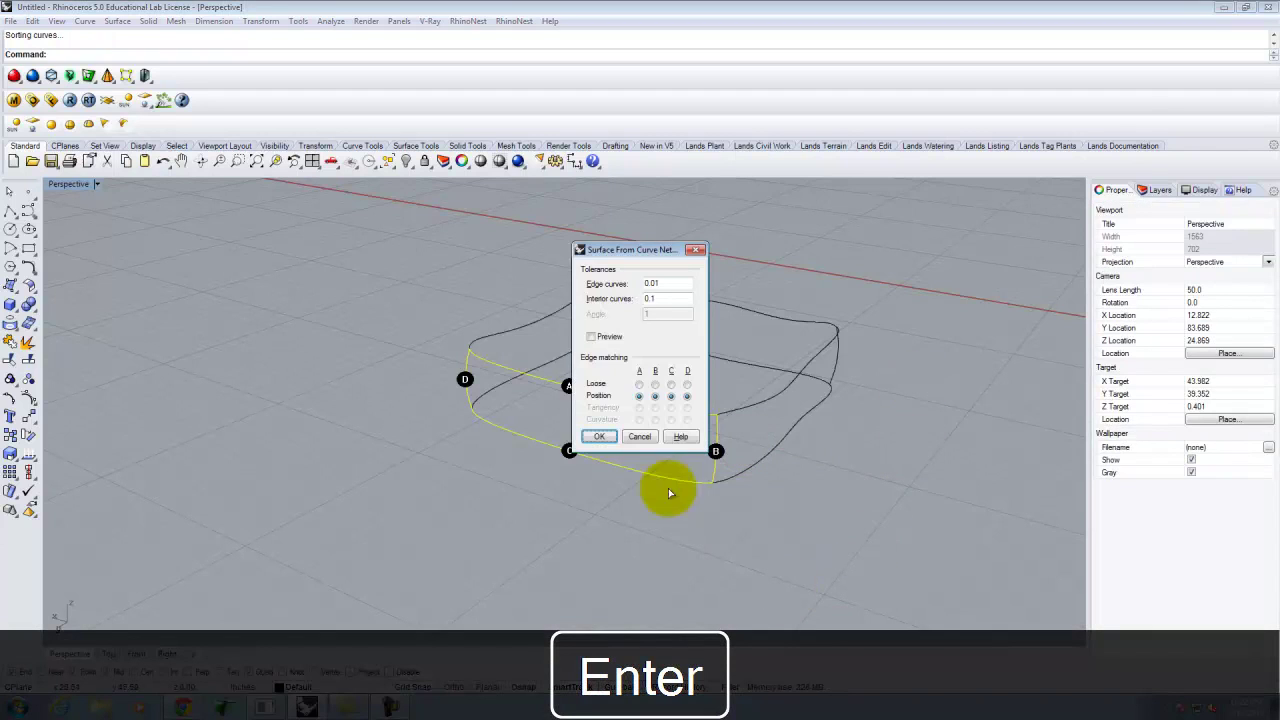
click(599, 436)
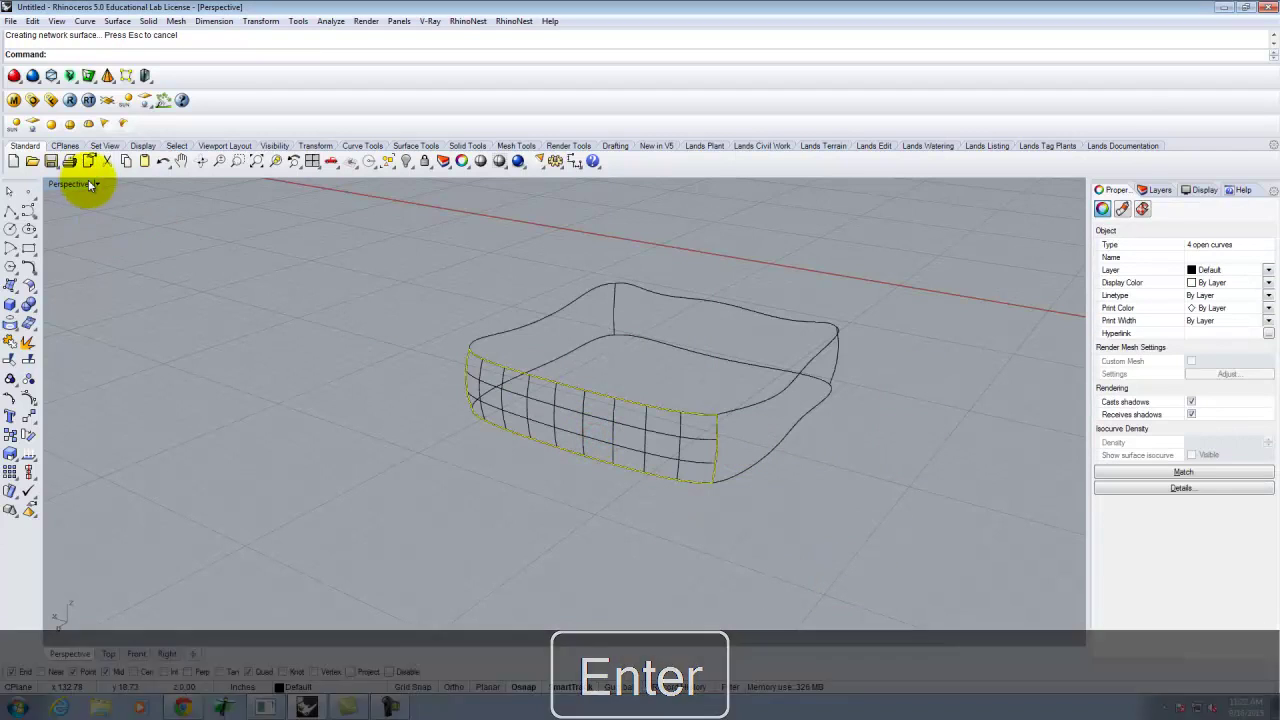
Switch the Perspective viewport to Shaded display and deselect the boundary curves
click(90, 184)
click(79, 232)
key(Escape)
right_drag(823, 491, 617, 405)
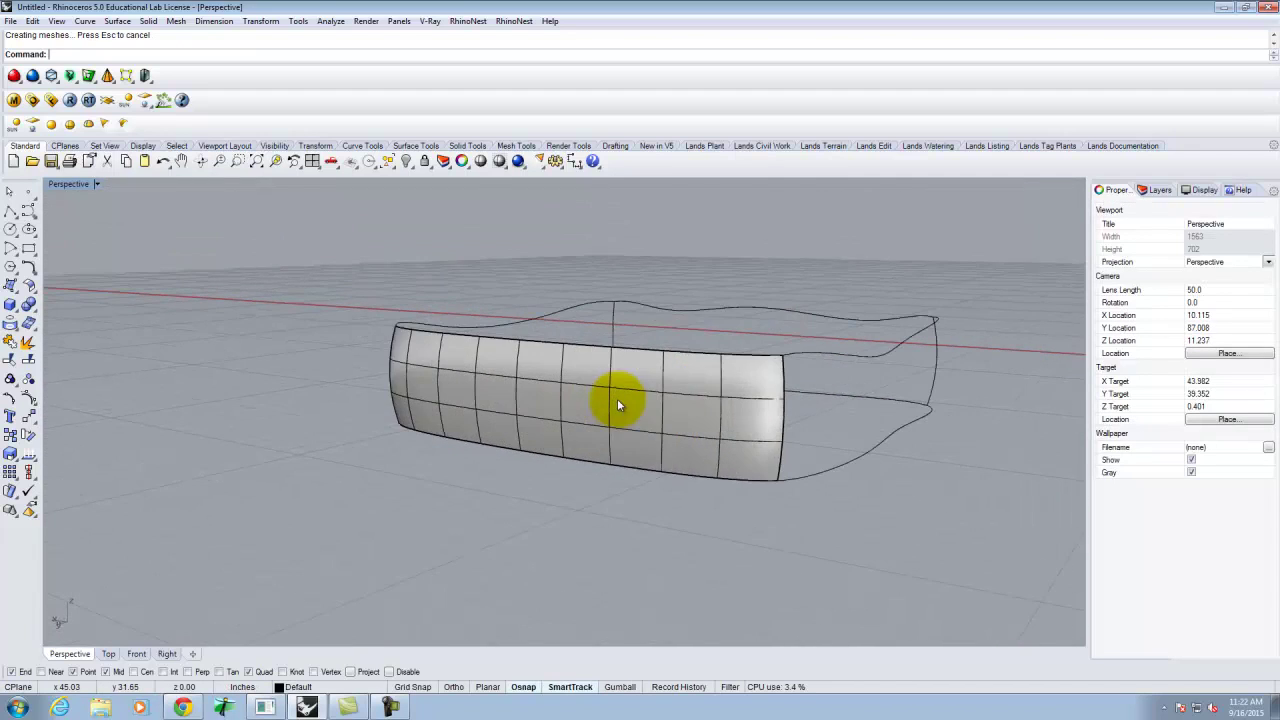
Delete the network surface on the seat's back side
click(598, 394)
right_drag(705, 410, 511, 433)
key(Delete)
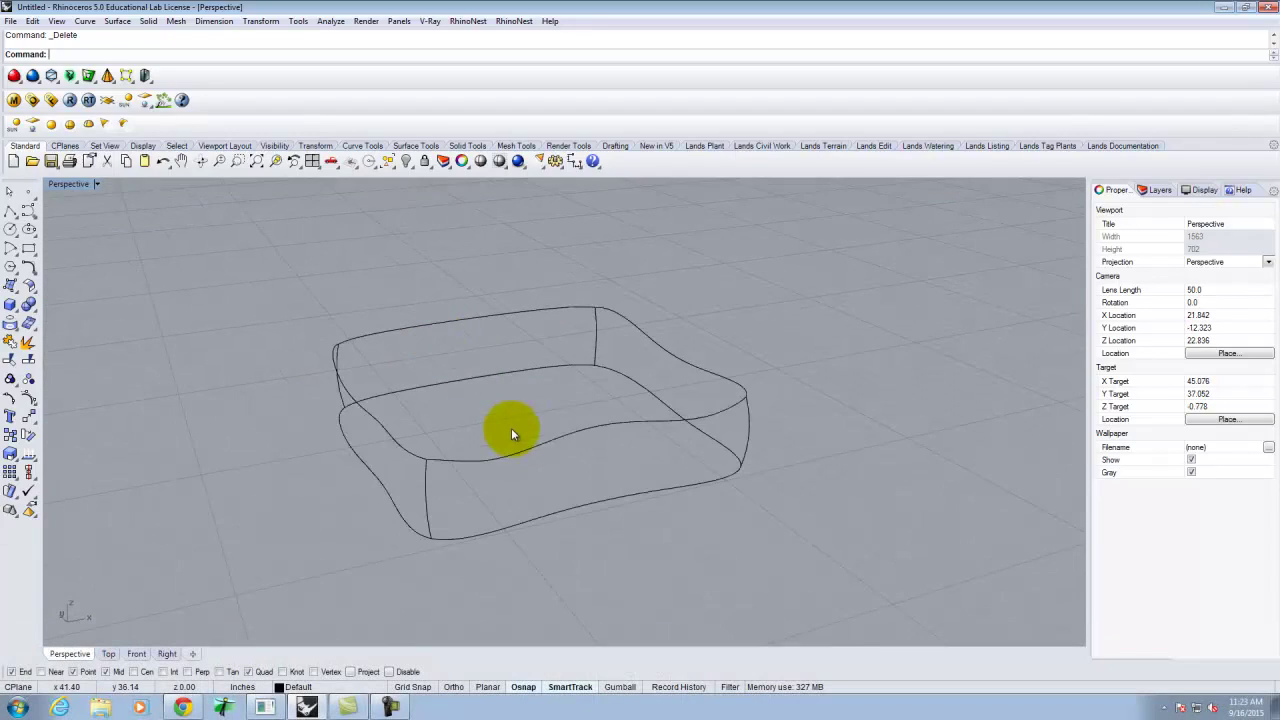
Draw a polyline joining the midpoints of the upper and lower curves on the seat's back side
right_drag(425, 403, 700, 412)
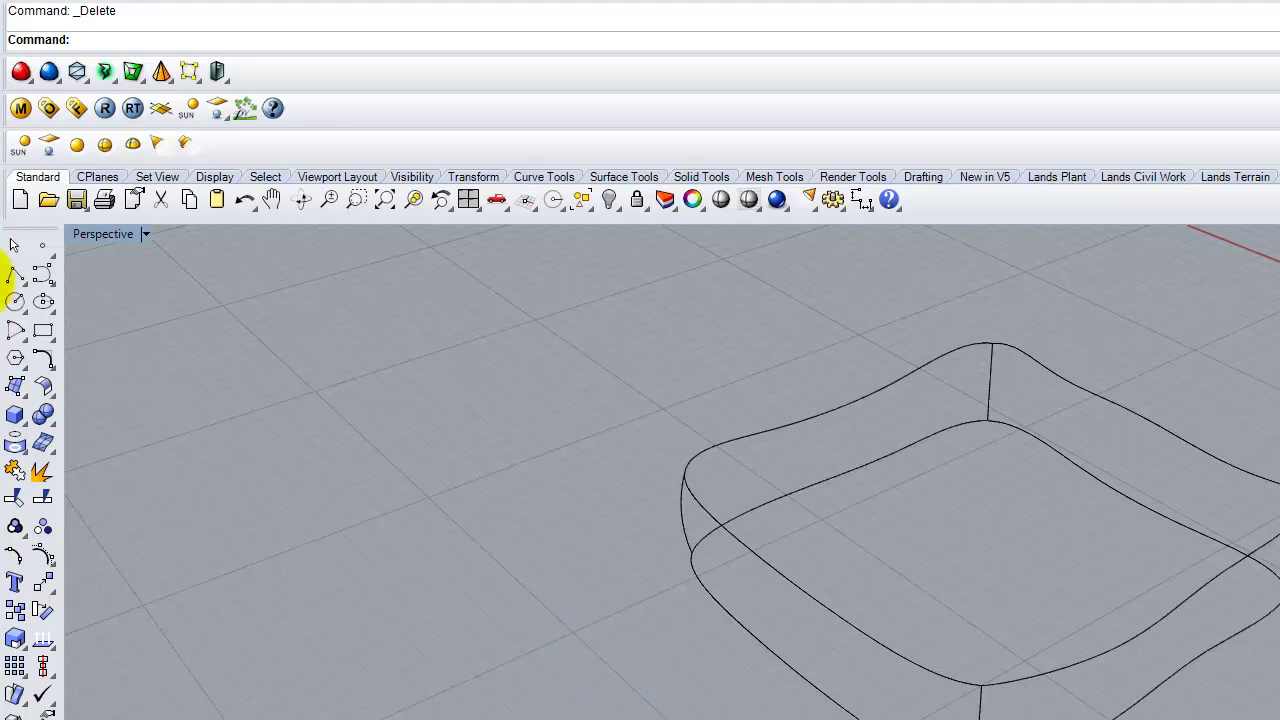
click(14, 282)
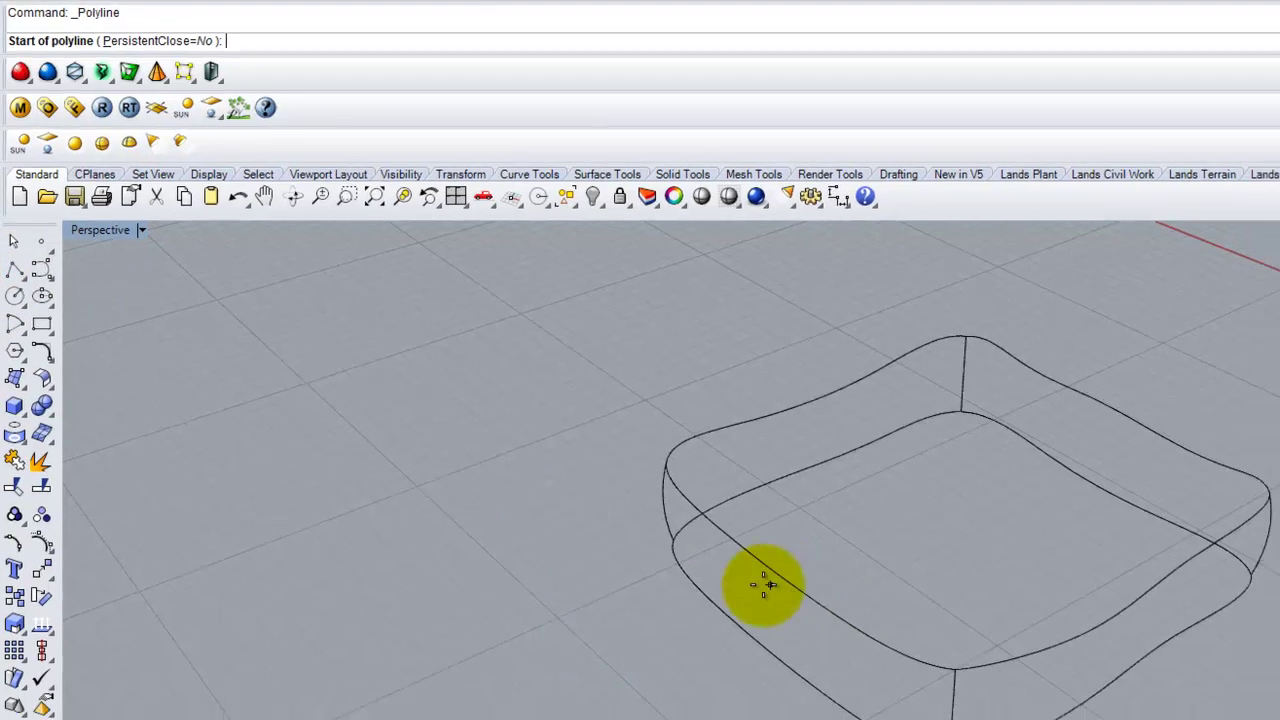
click(789, 586)
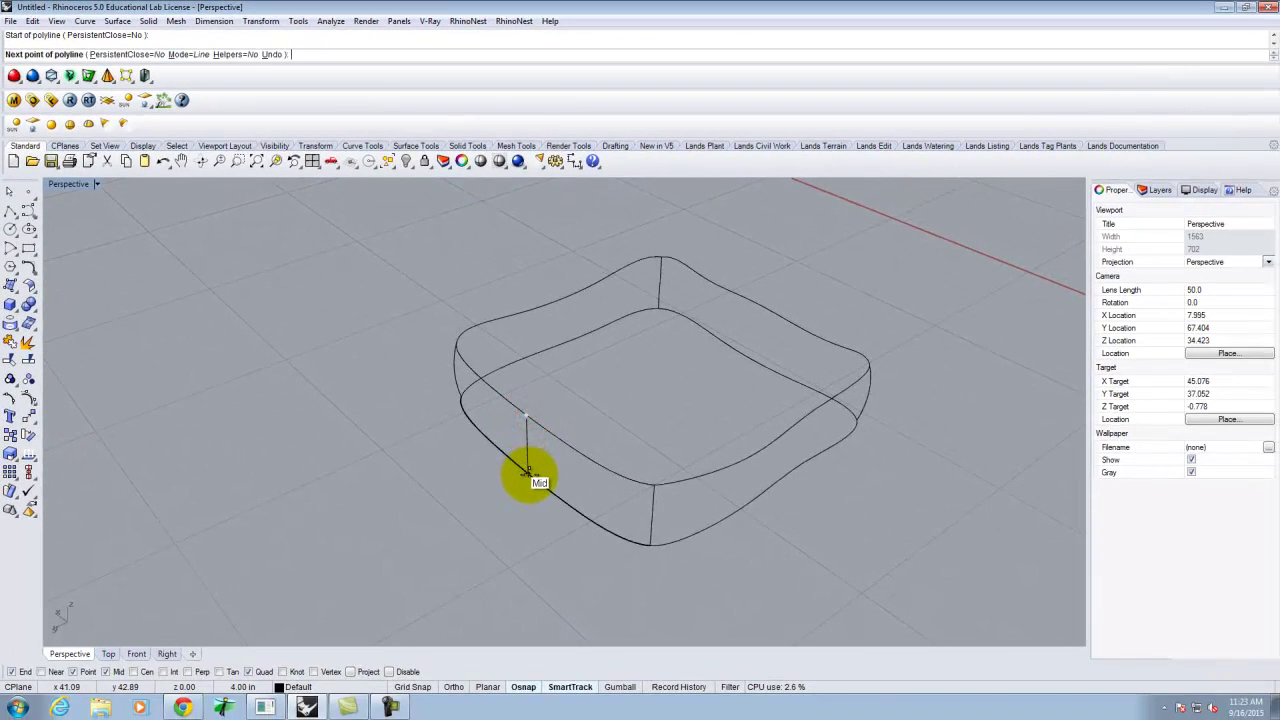
click(527, 474)
key(Return)
Rebuild the back side's midpoint connector with point count 3 and degree 3, and turn on its edit points
click(527, 441)
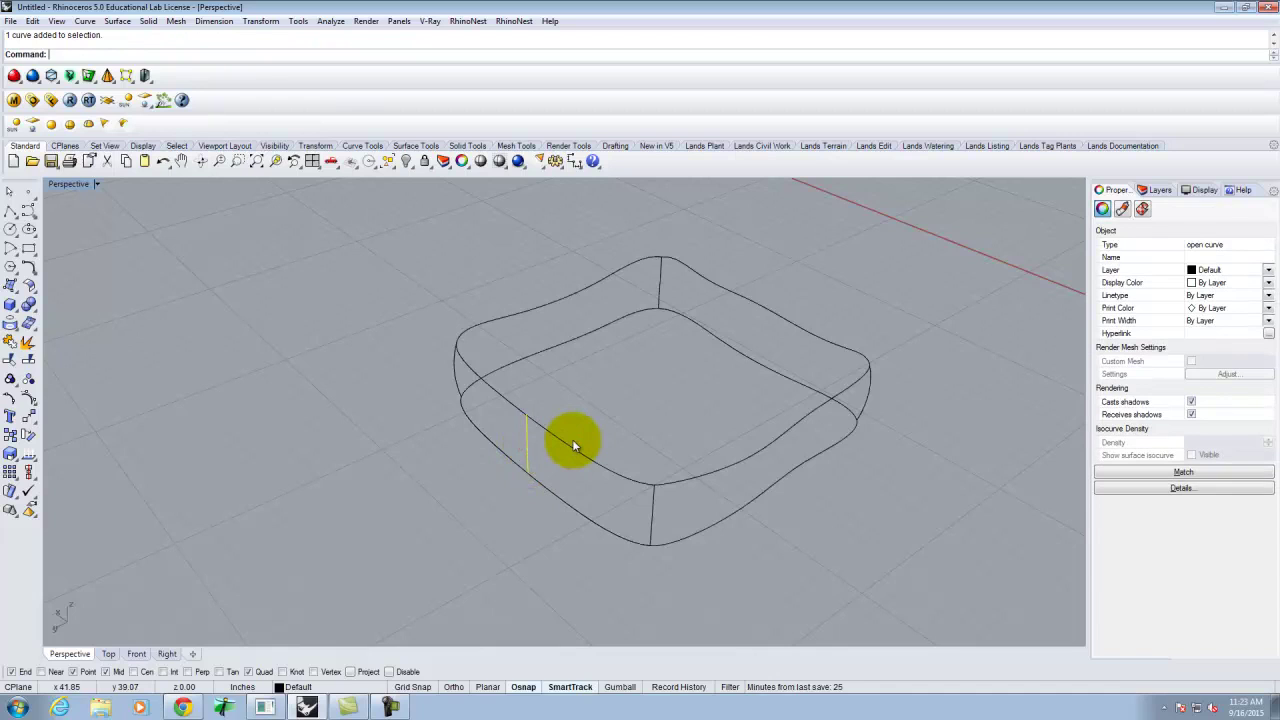
key(Return)
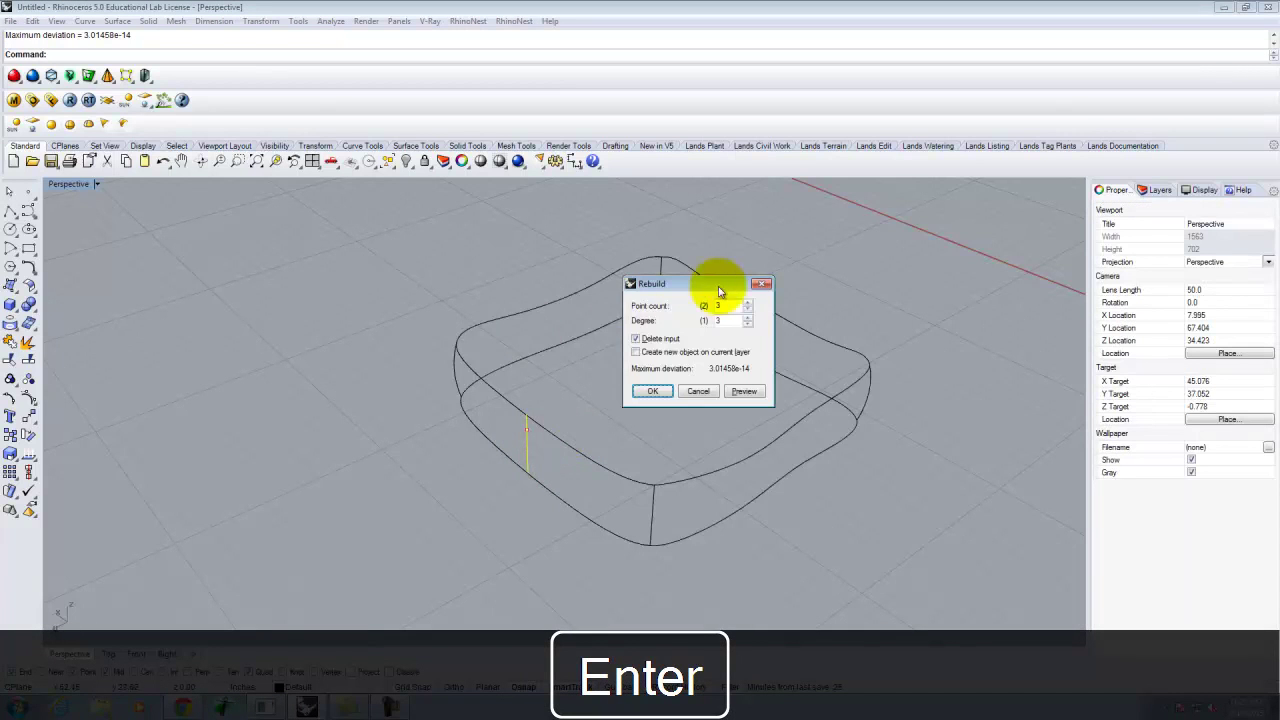
click(642, 391)
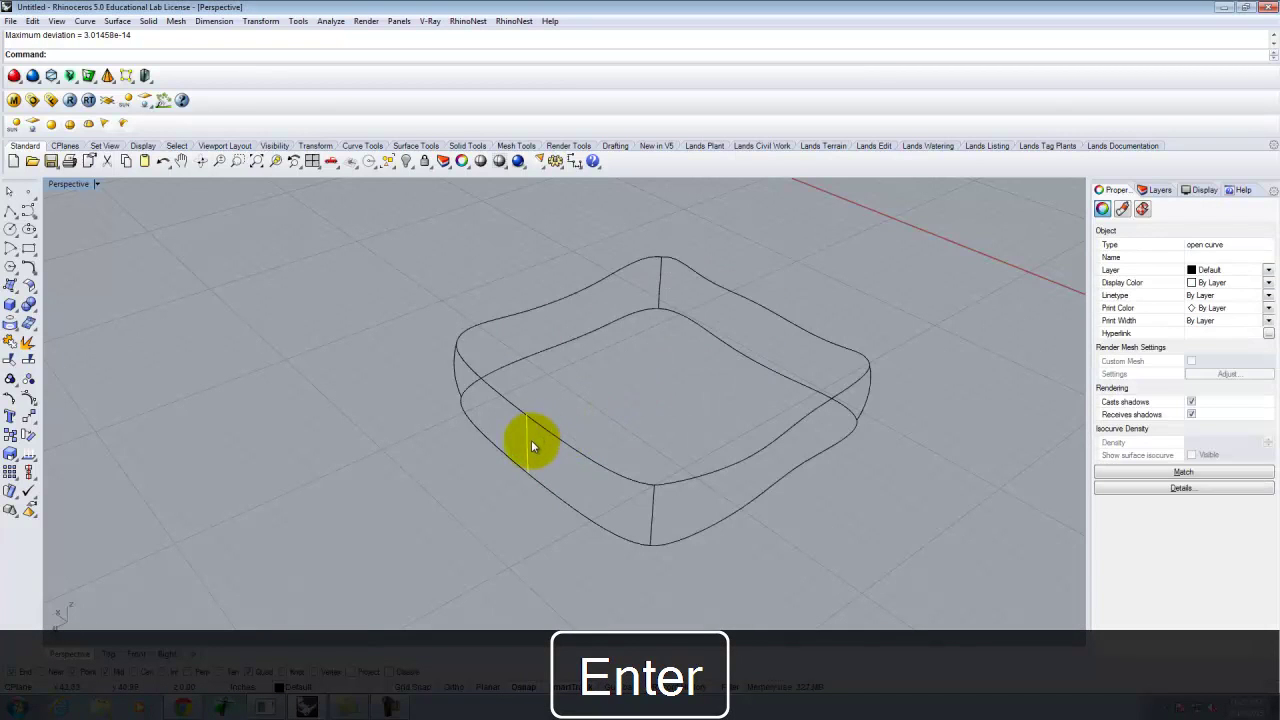
click(9, 398)
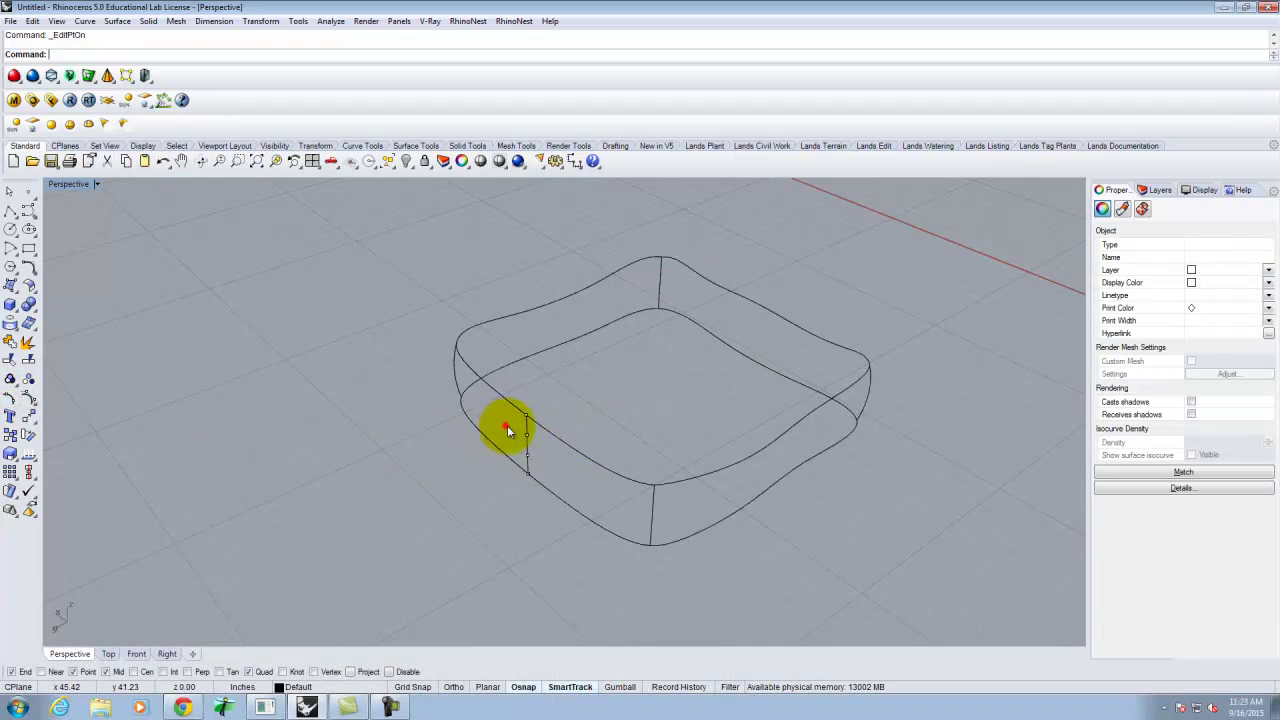
Bow the back side's midpoint connector outward by moving its two middle edit points
click(506, 428)
text(move)
key(Return)
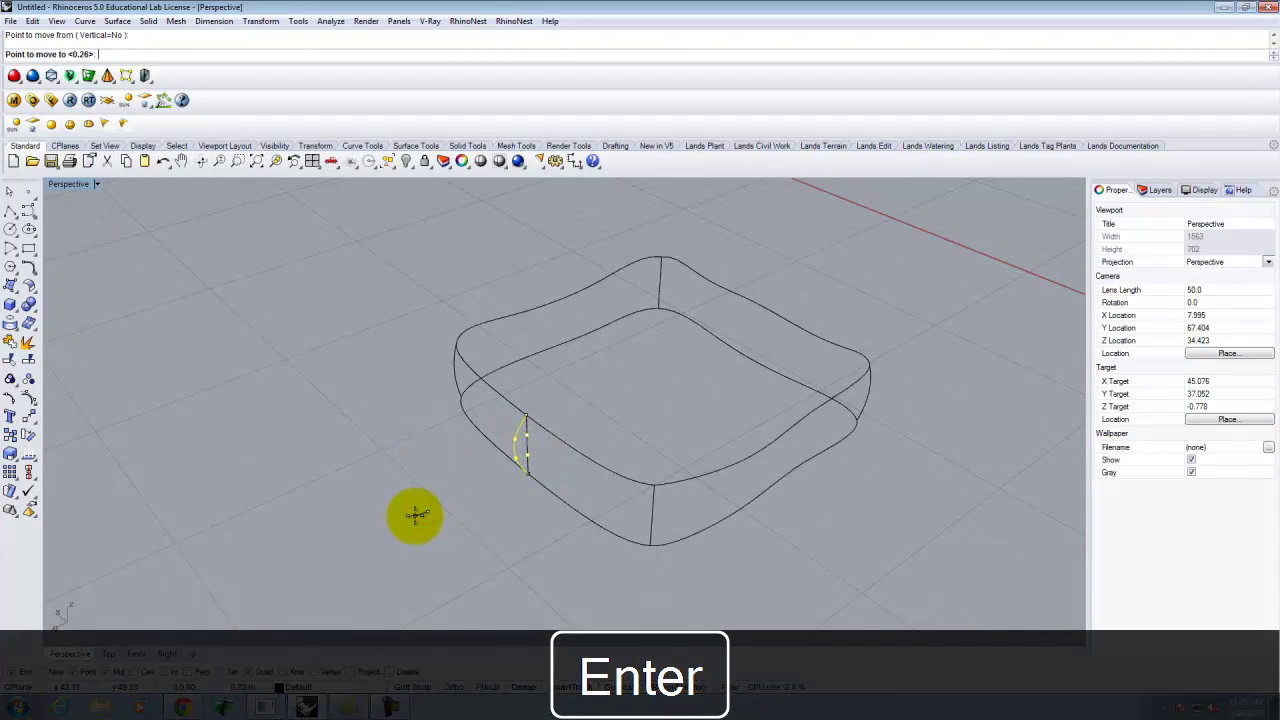
right_drag(663, 503, 498, 412)
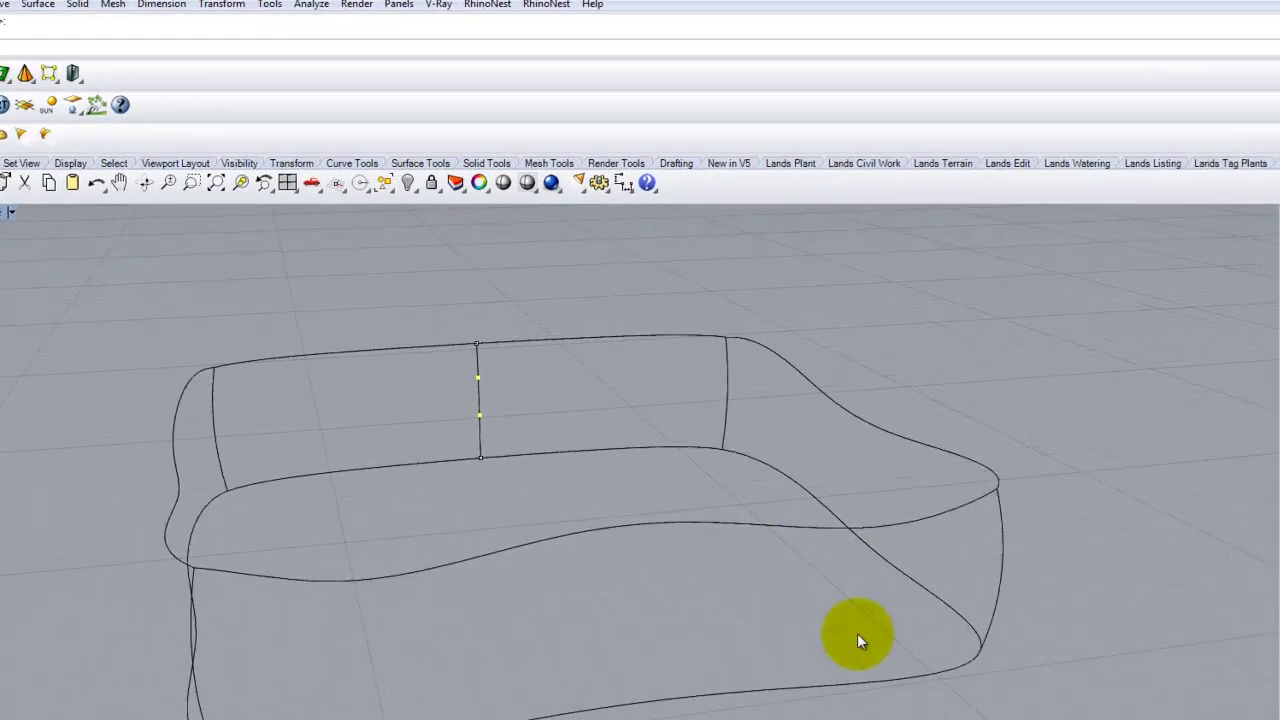
right_drag(744, 446, 645, 441)
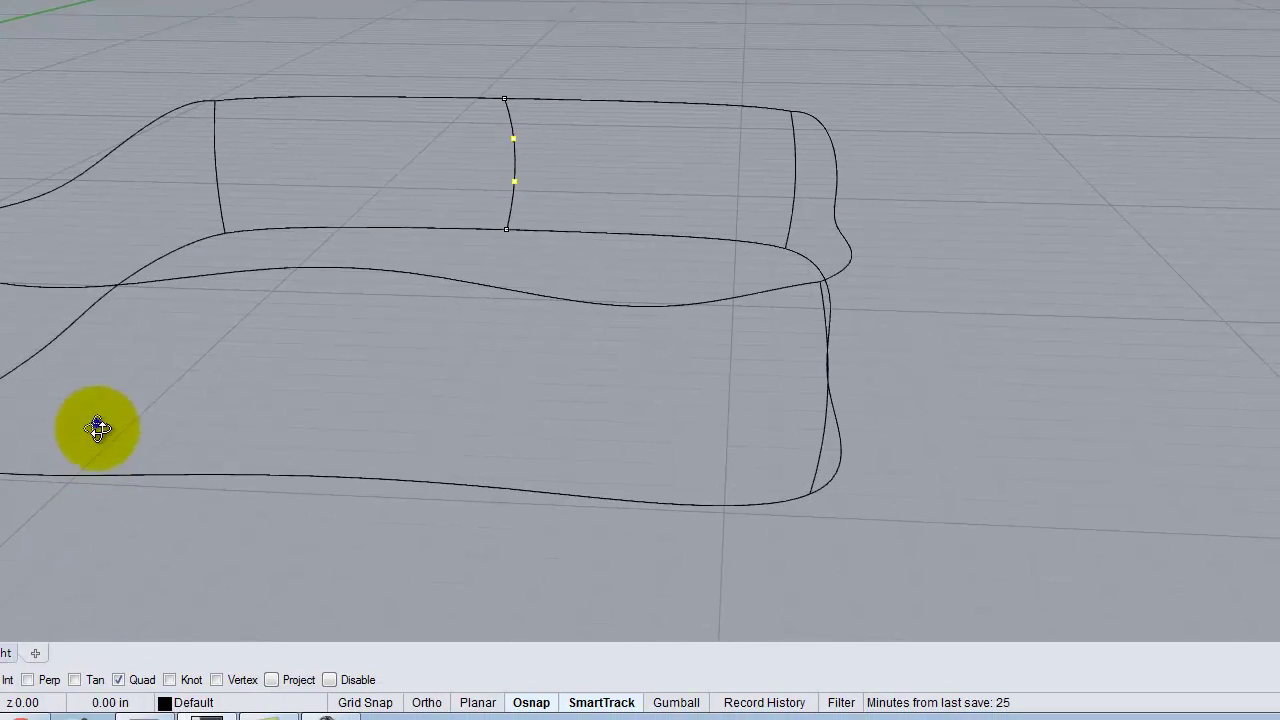
Draw a straight polyline from the upper to the lower curve near the left end of the seat's front side
right_drag(98, 426, 106, 477)
scroll(351, 337, down, 5)
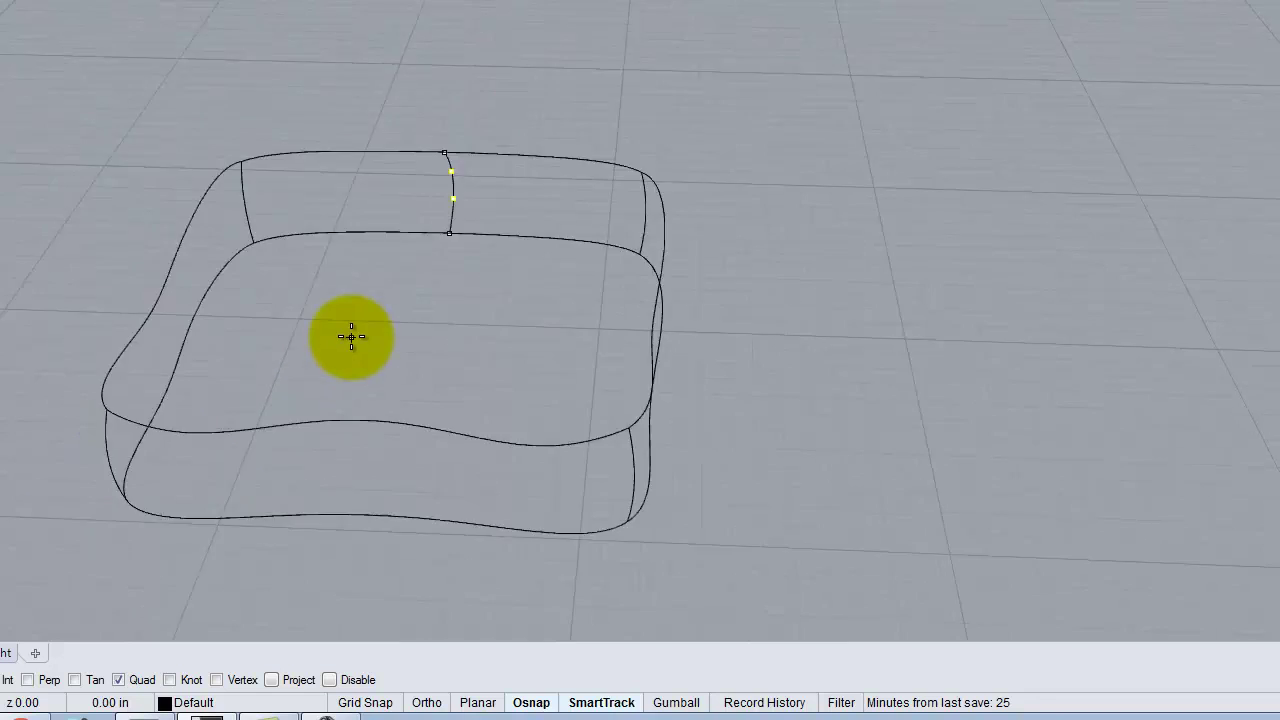
scroll(294, 371, up, 3)
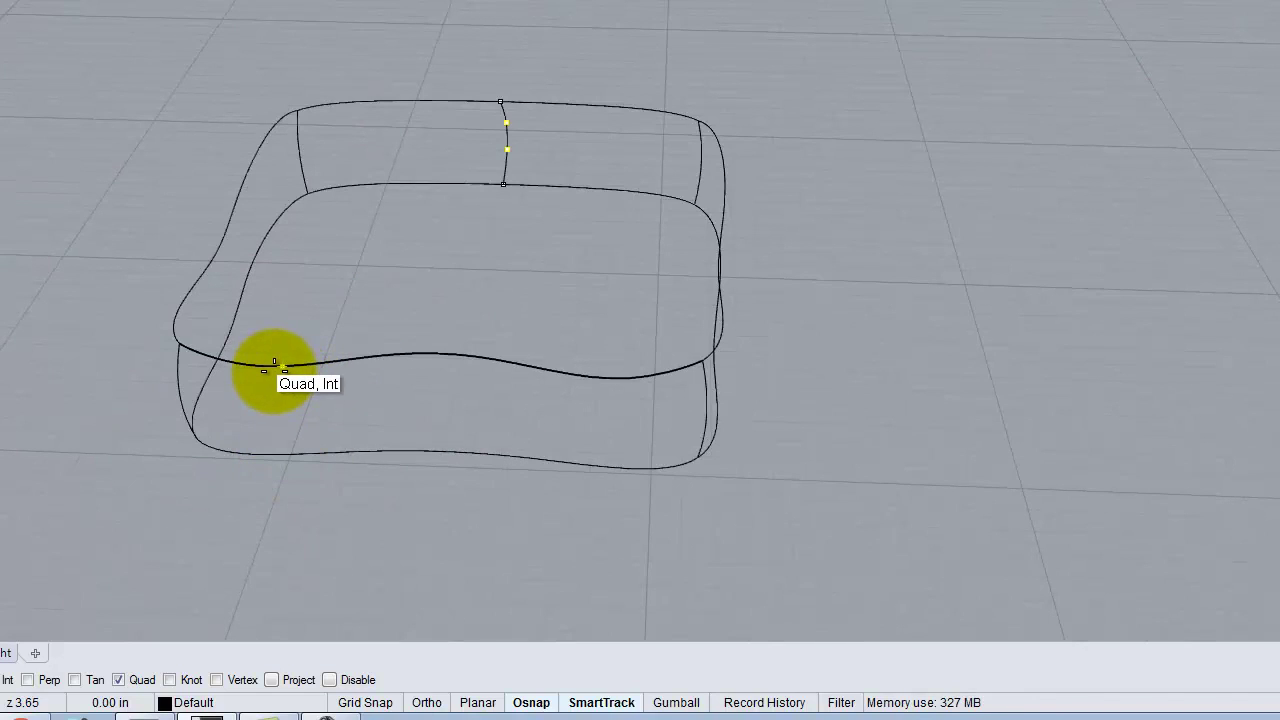
click(284, 367)
click(274, 370)
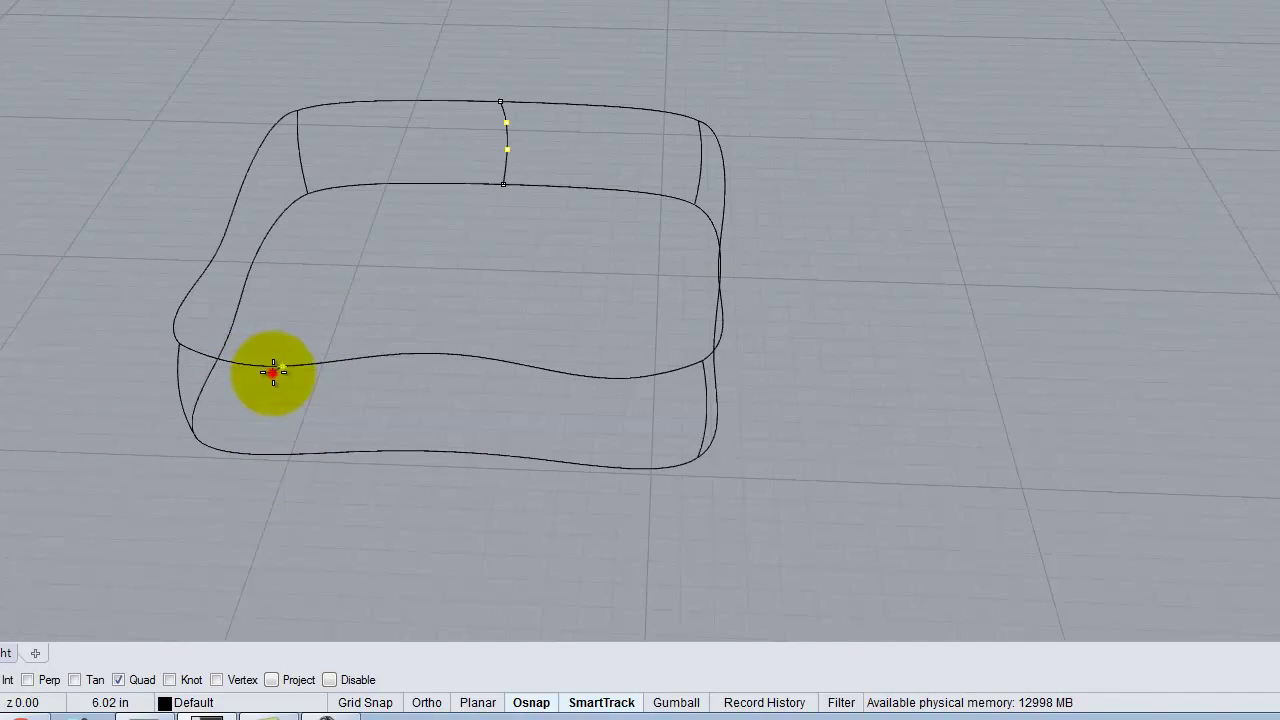
click(290, 452)
right_drag(290, 452, 323, 400)
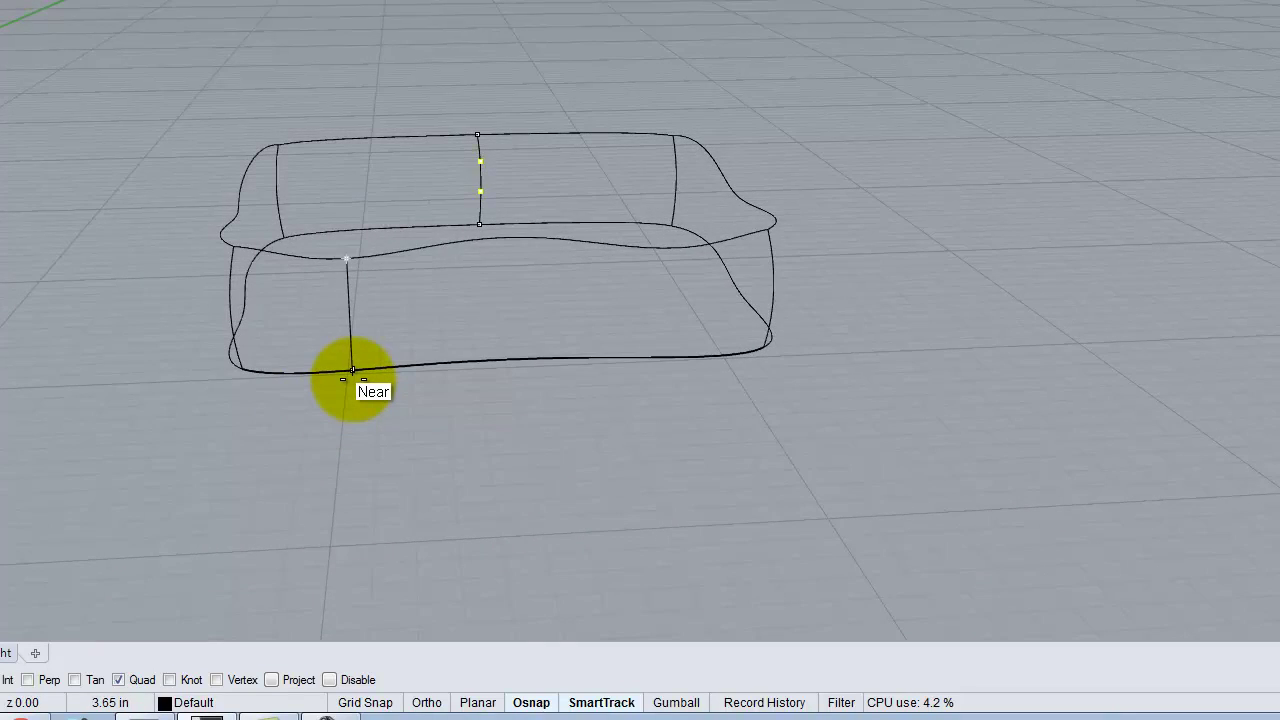
click(352, 370)
key(Return)
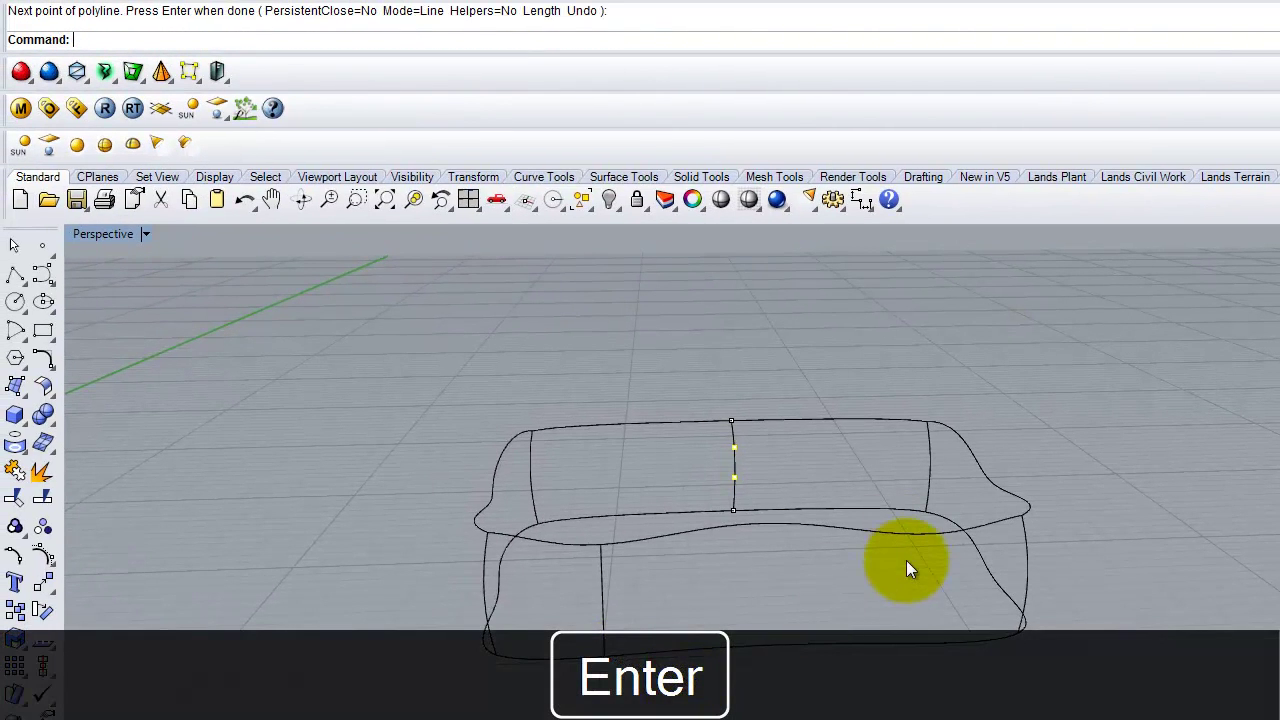
Draw a matching polyline from the upper to the lower curve near the right end of the front side
key(Return)
click(925, 540)
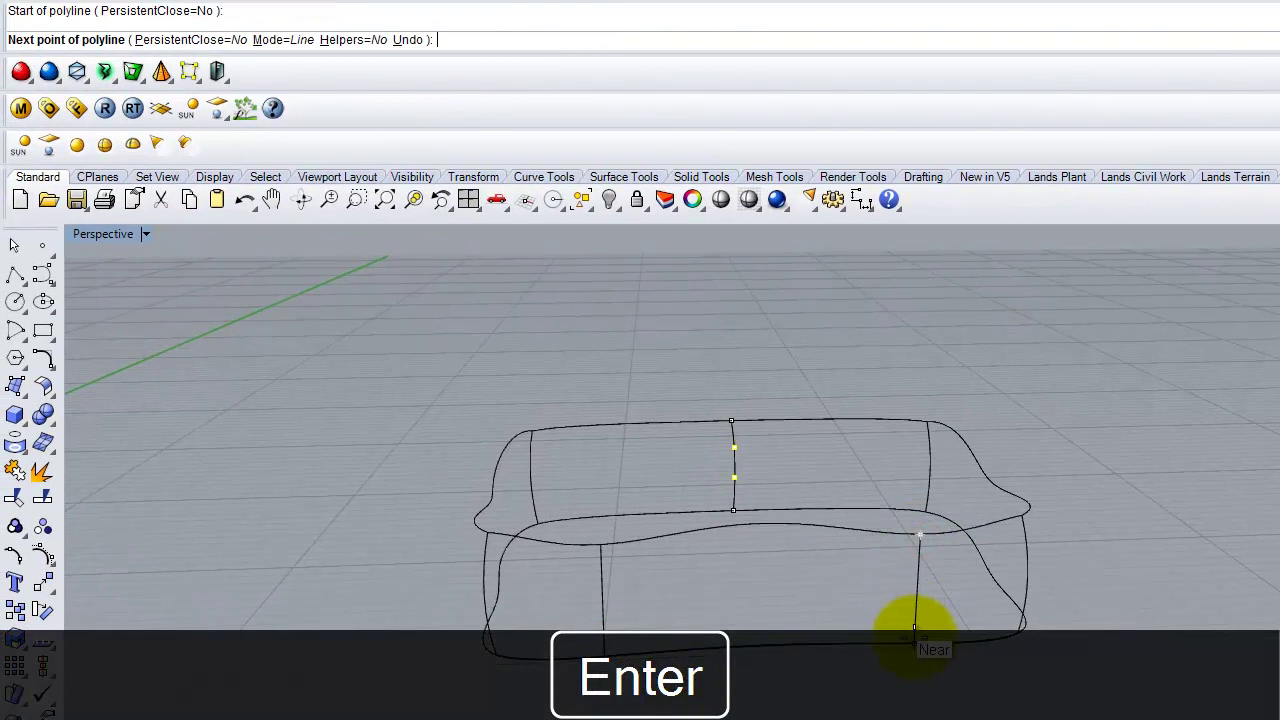
click(918, 643)
key(Return)
Rebuild both new front-side connectors together
right_drag(920, 625, 851, 629)
click(816, 600)
shift+click(505, 597)
text(Rebuild)
key(Return)
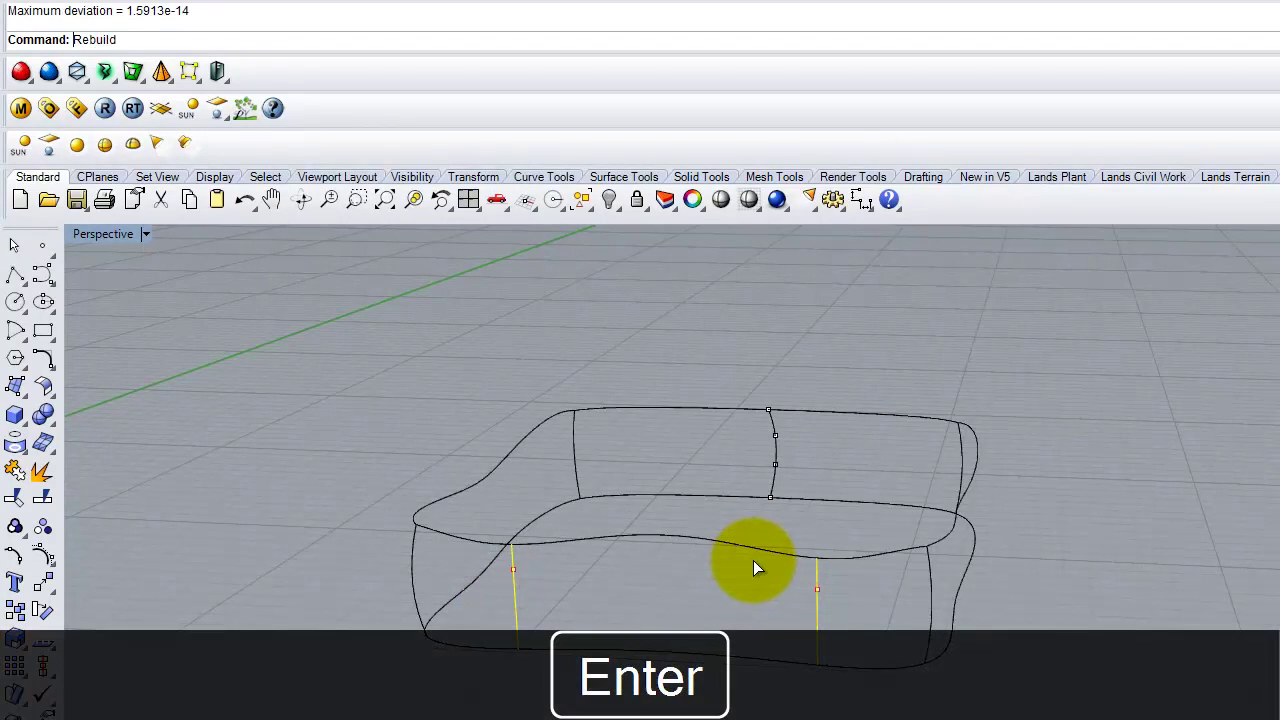
click(955, 541)
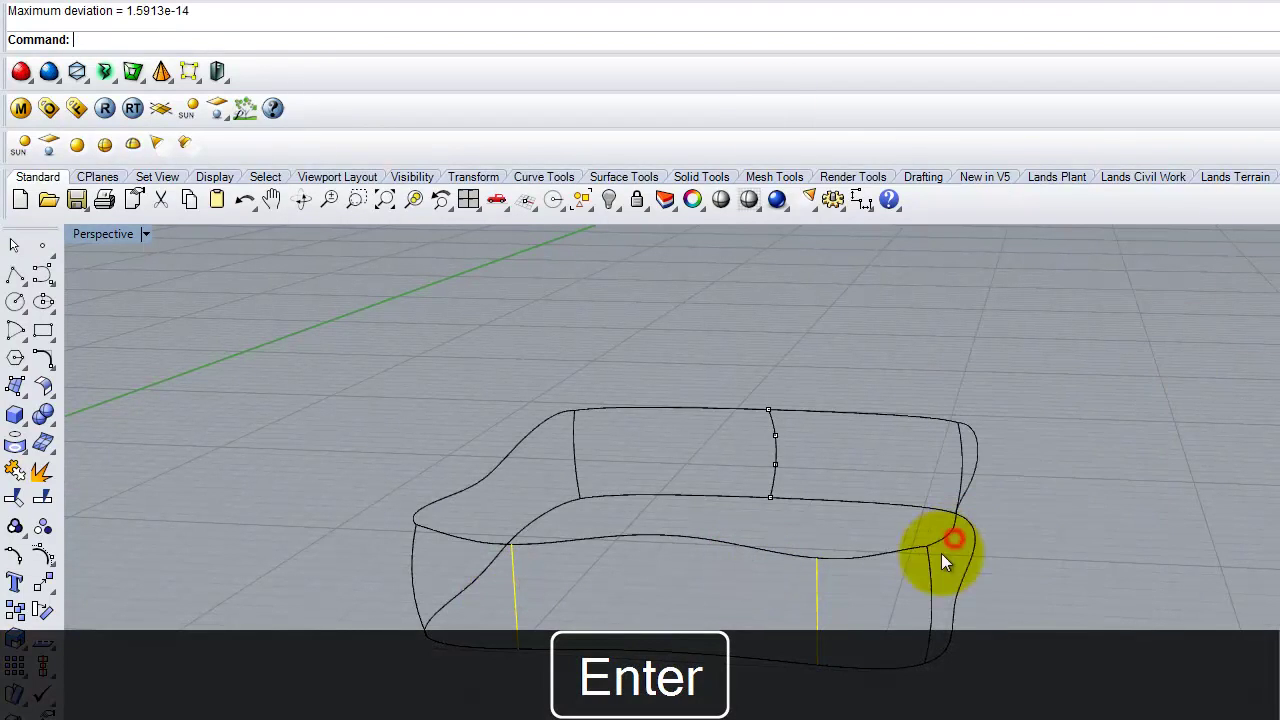
click(14, 557)
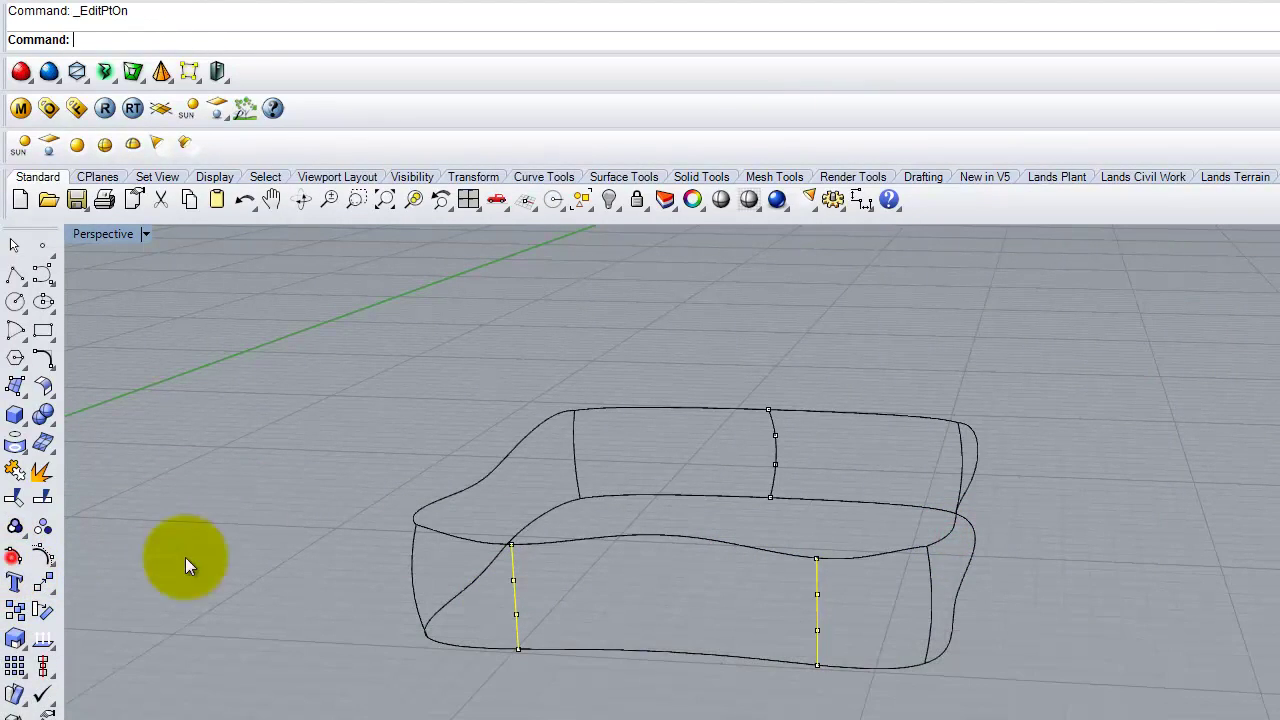
click(516, 579)
click(513, 614)
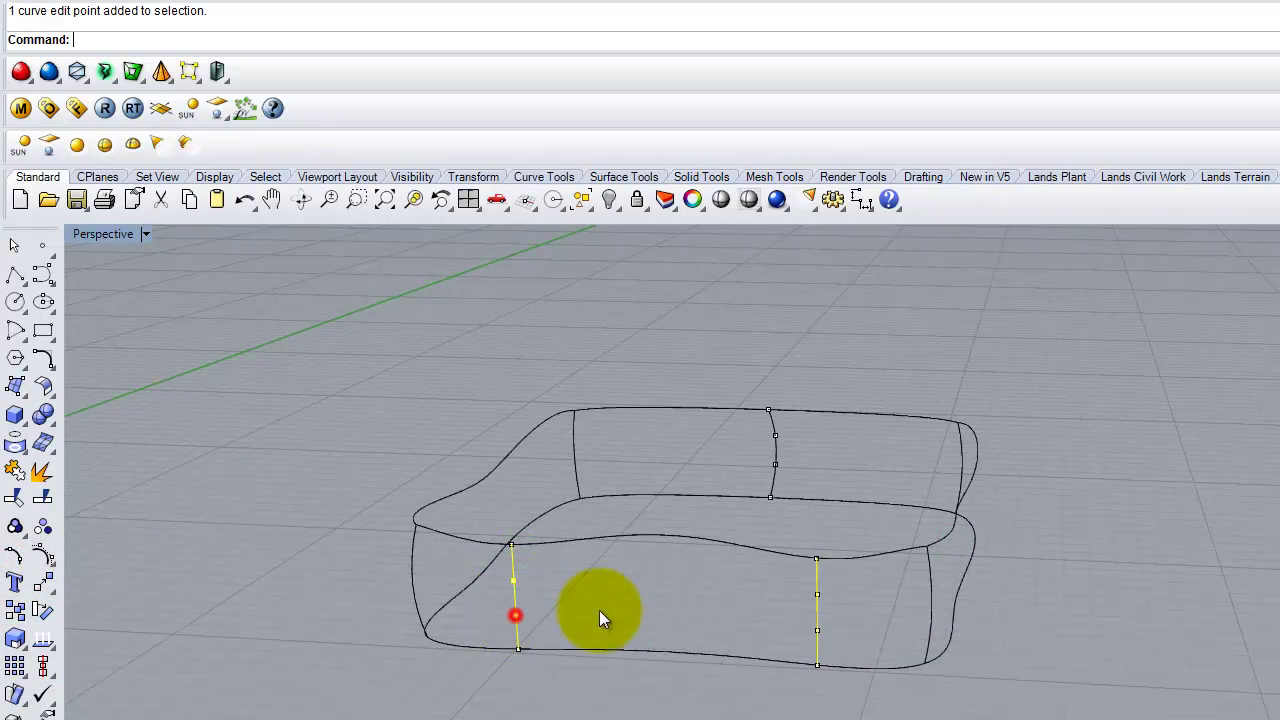
shift+click(817, 595)
shift+click(818, 630)
text(Move)
key(Return)
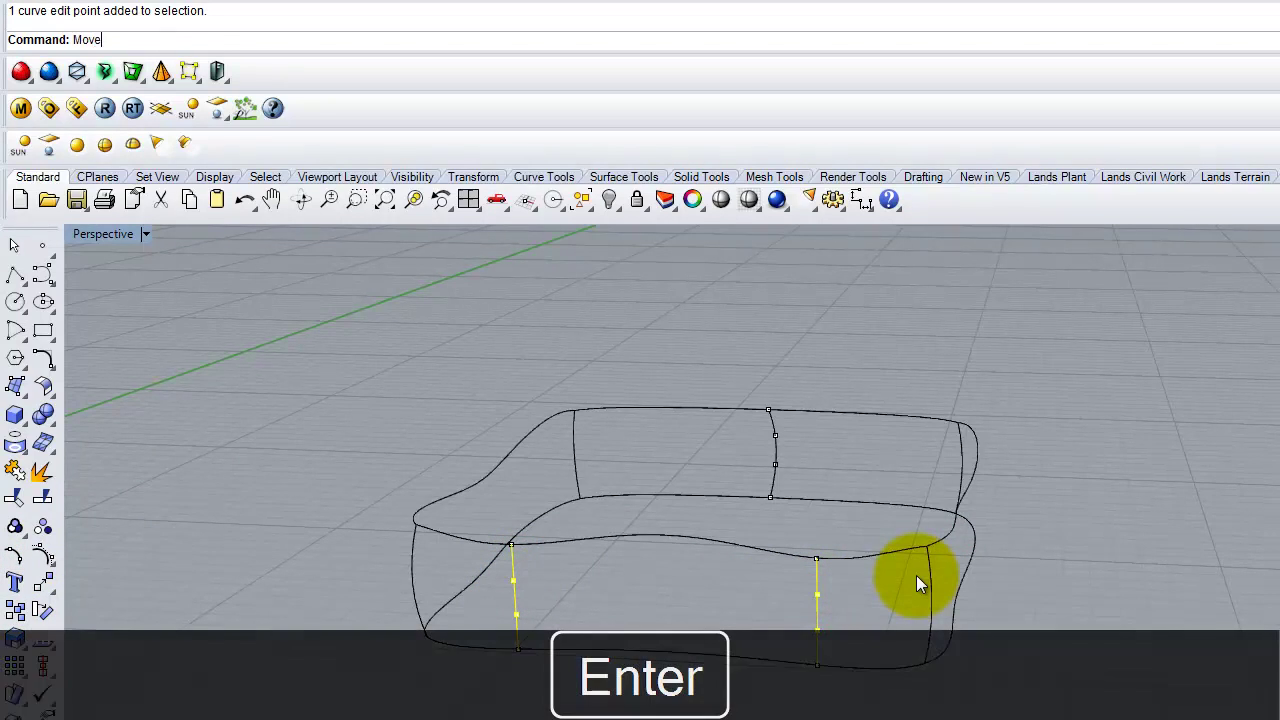
click(908, 700)
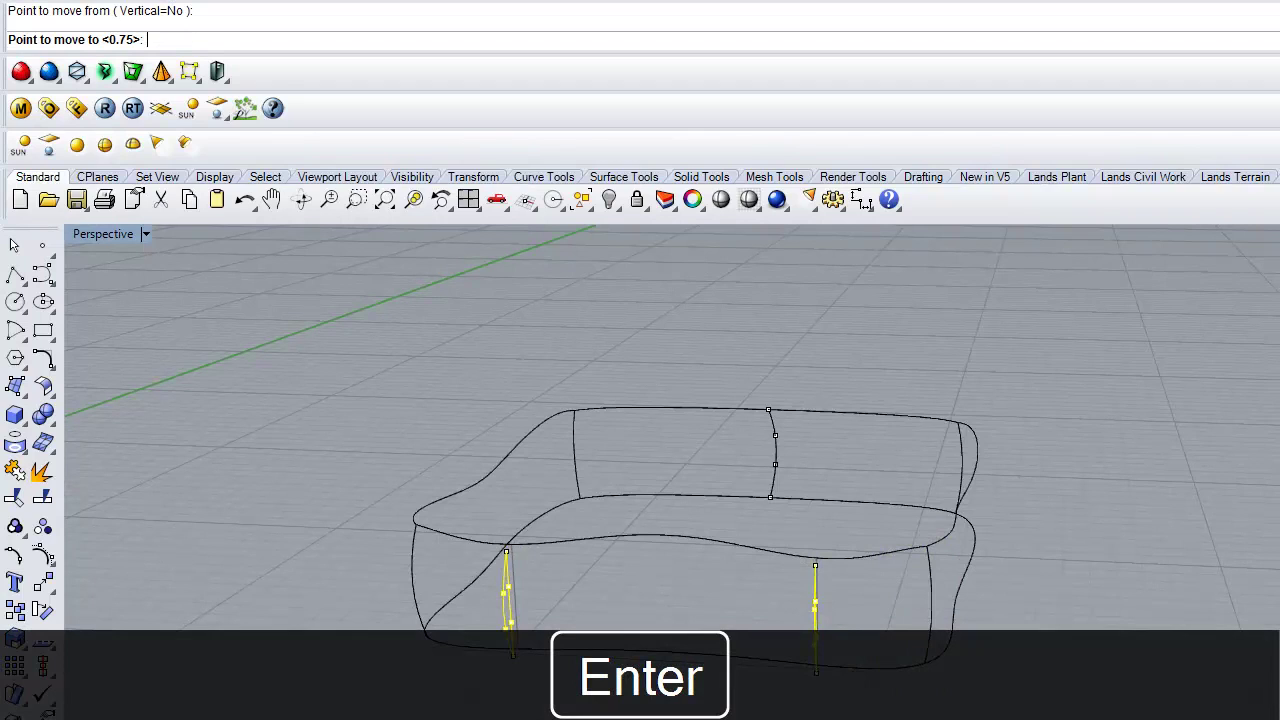
key(Escape)
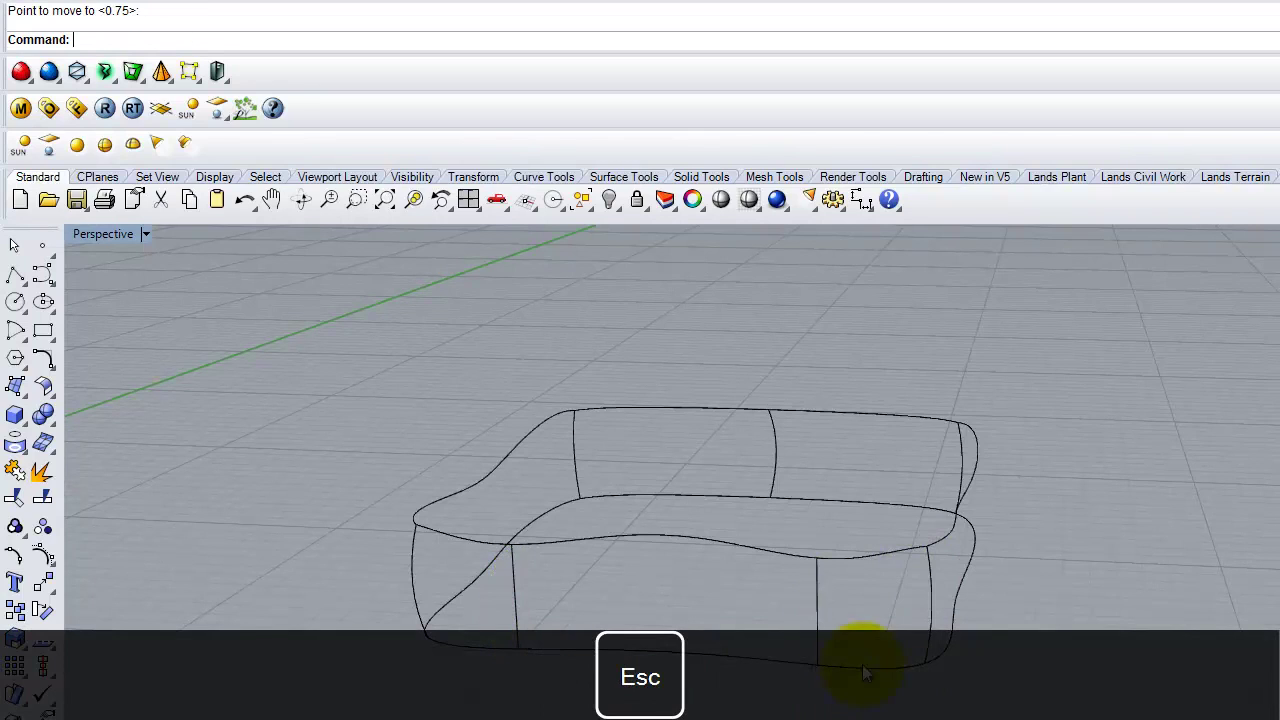
Turn on the edit points of the two front-side connectors
click(816, 610)
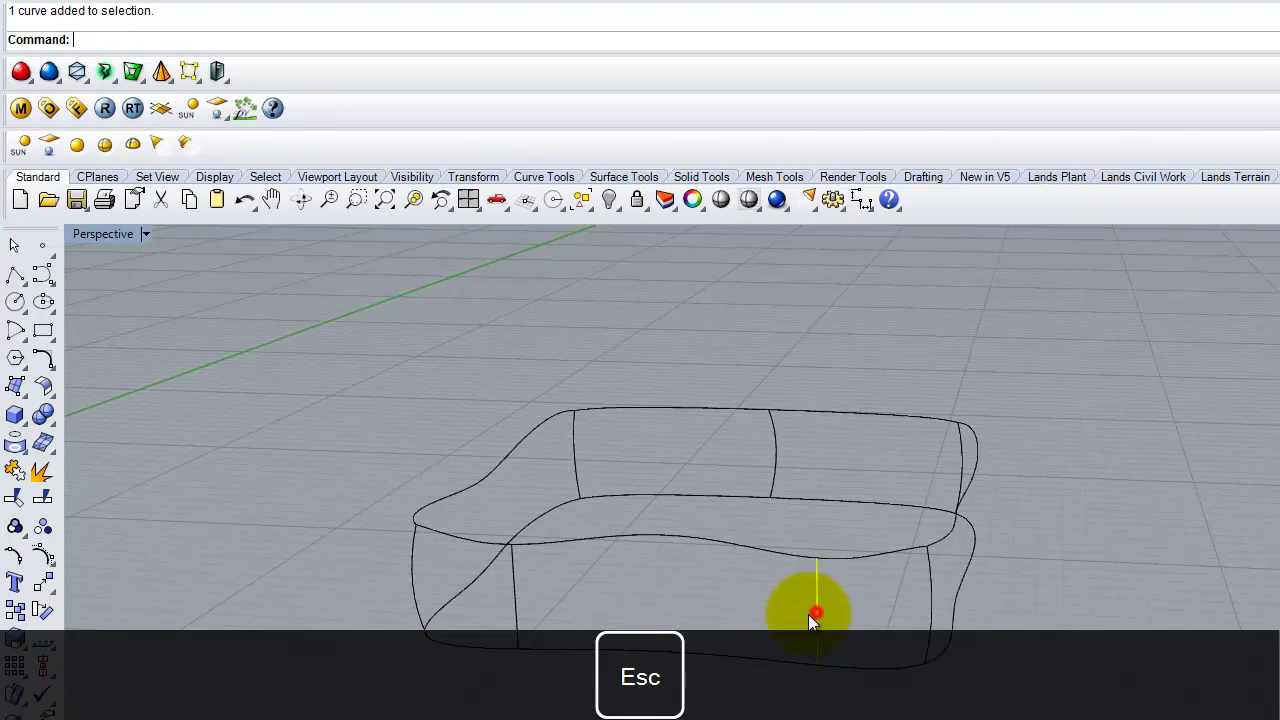
click(510, 606)
click(14, 553)
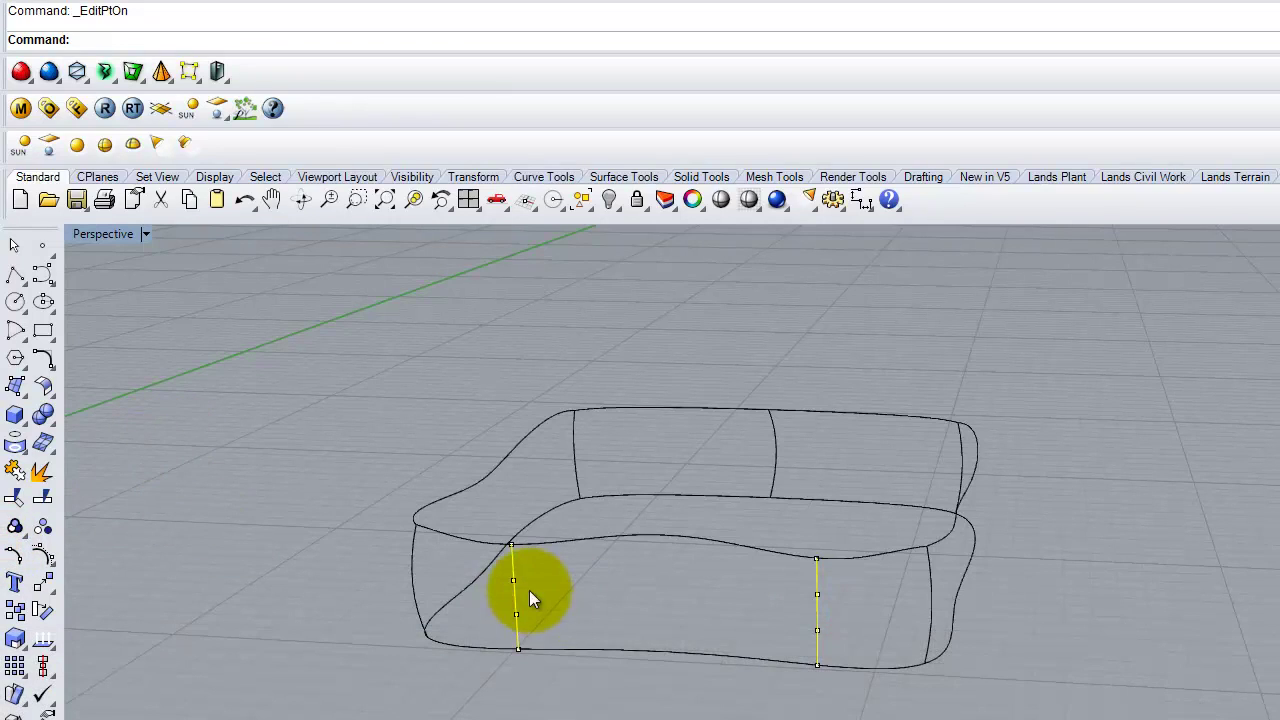
Move the middle edit points of both front connectors outward about 0.83 in, using the Top view, and turn off their edit points
click(515, 582)
shift+click(517, 614)
shift+click(817, 596)
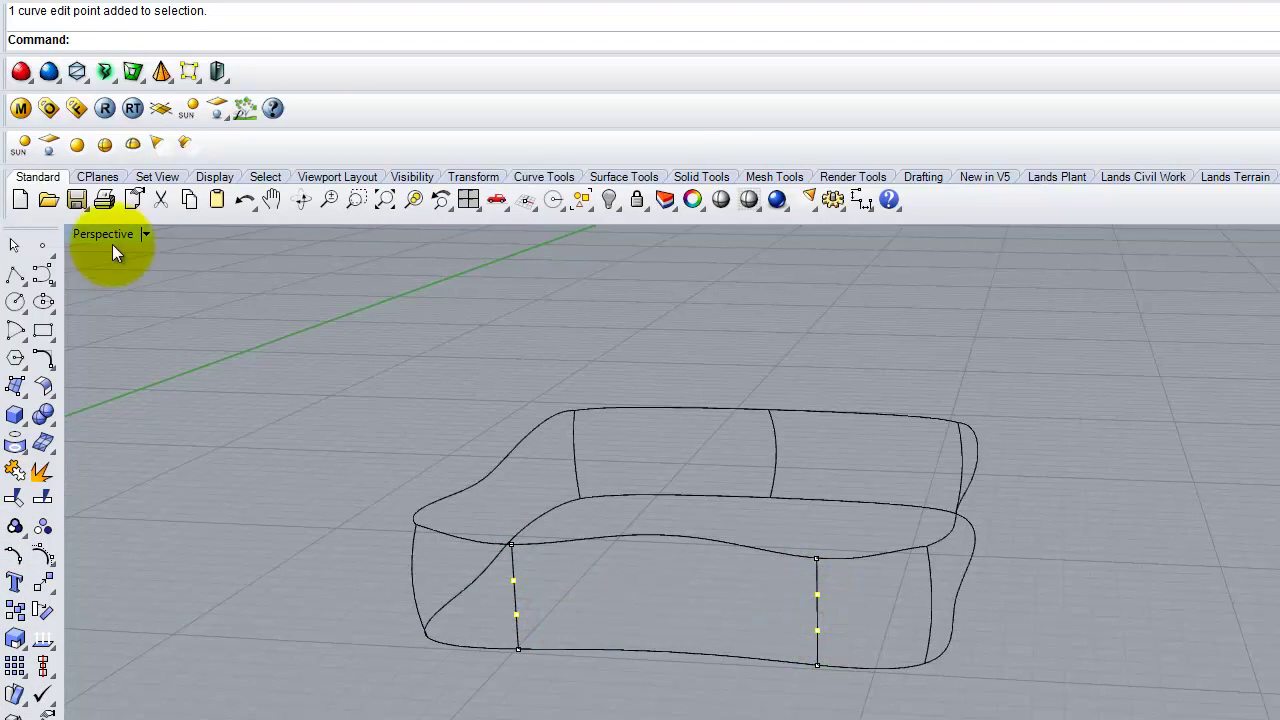
double_click(112, 233)
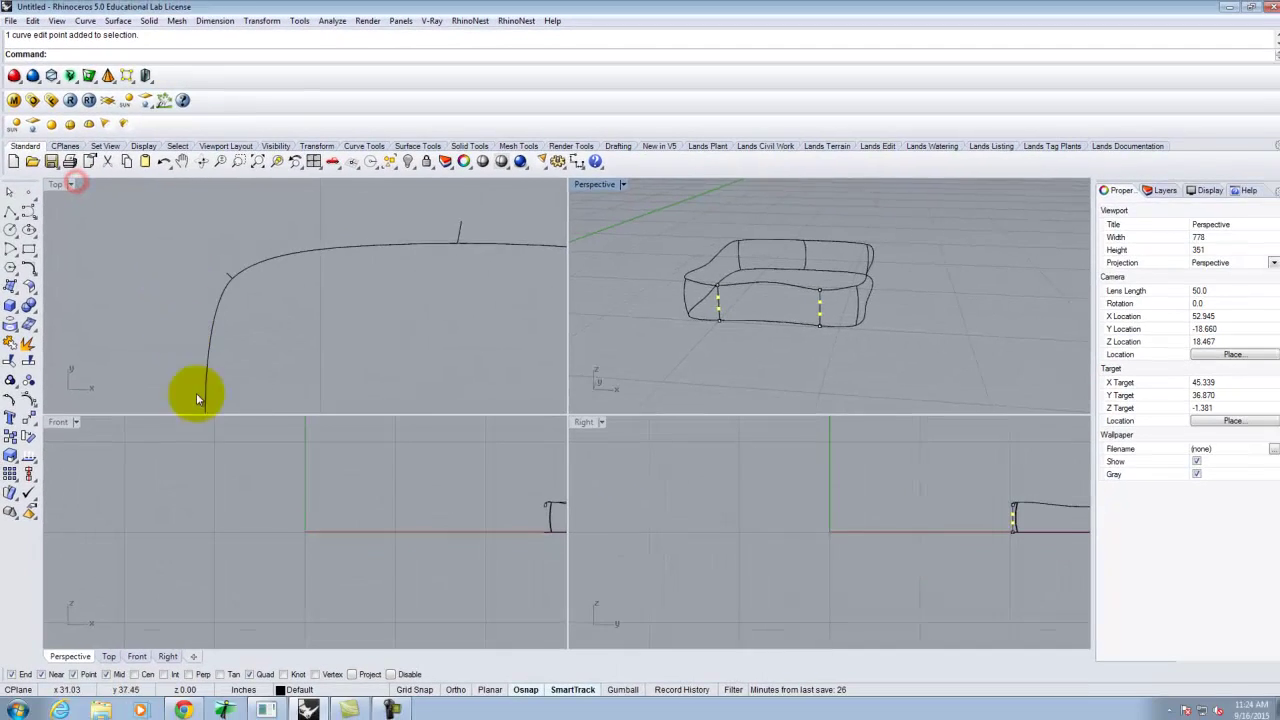
scroll(281, 204, down, 5)
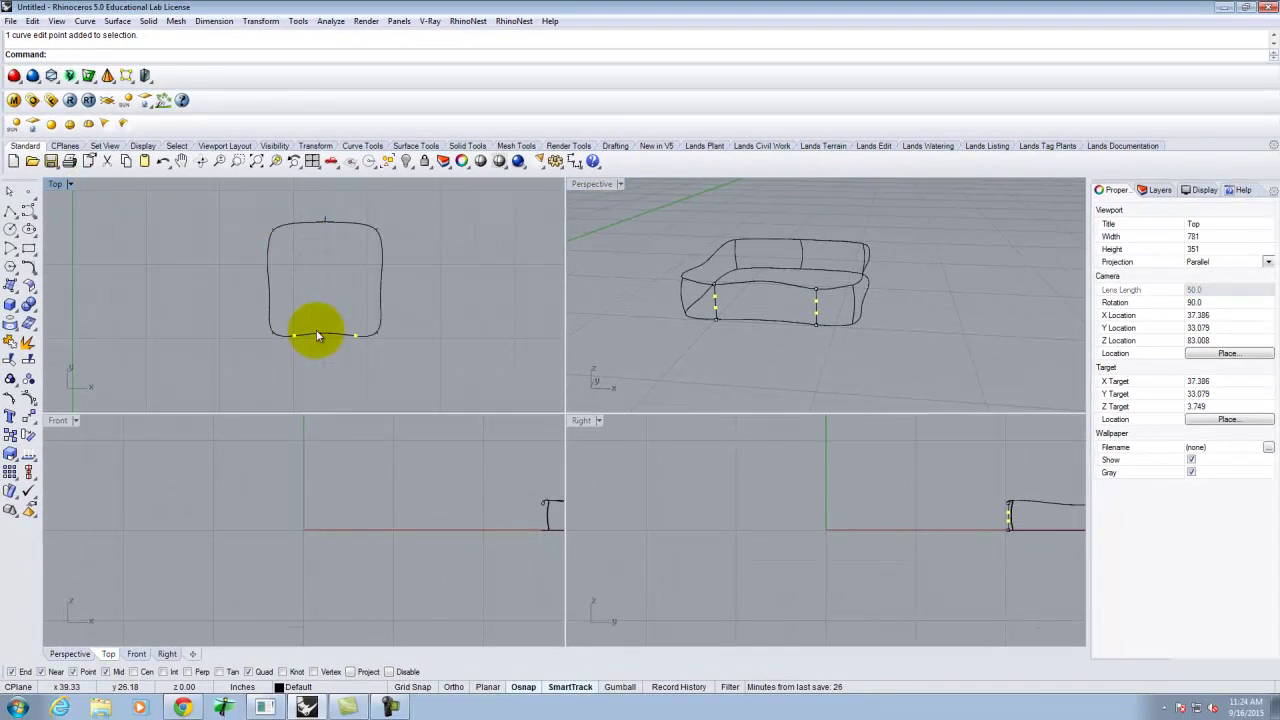
scroll(338, 345, up, 3)
text(move)
key(Return)
click(339, 343)
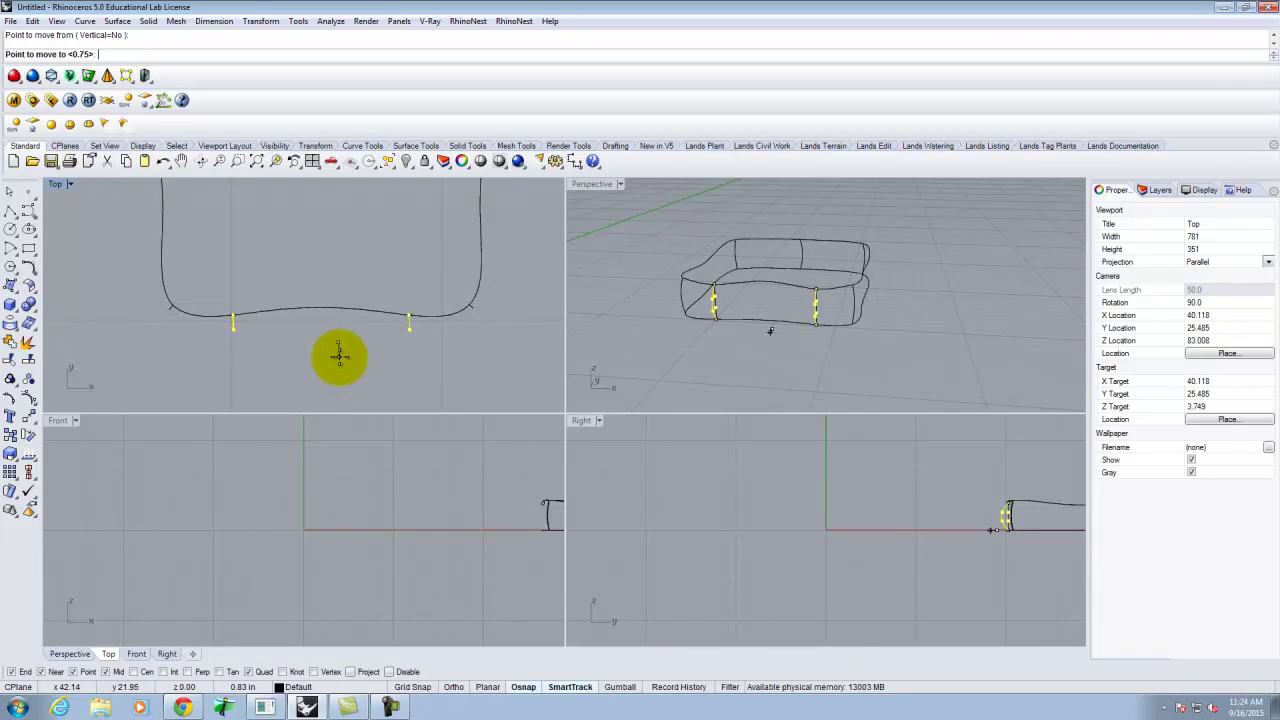
key(Escape)
Draw a polyline joining the midpoints of the upper and lower curves on the seat's front side
right_drag(814, 263, 600, 255)
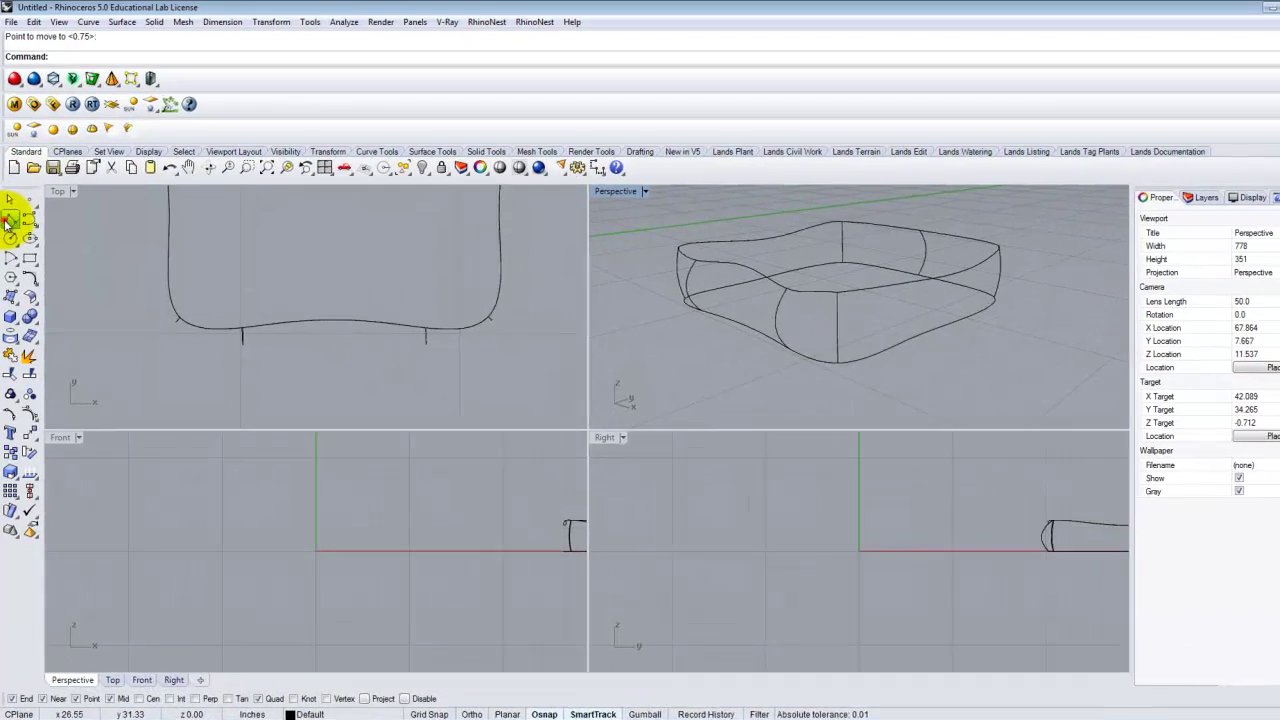
click(8, 222)
click(742, 270)
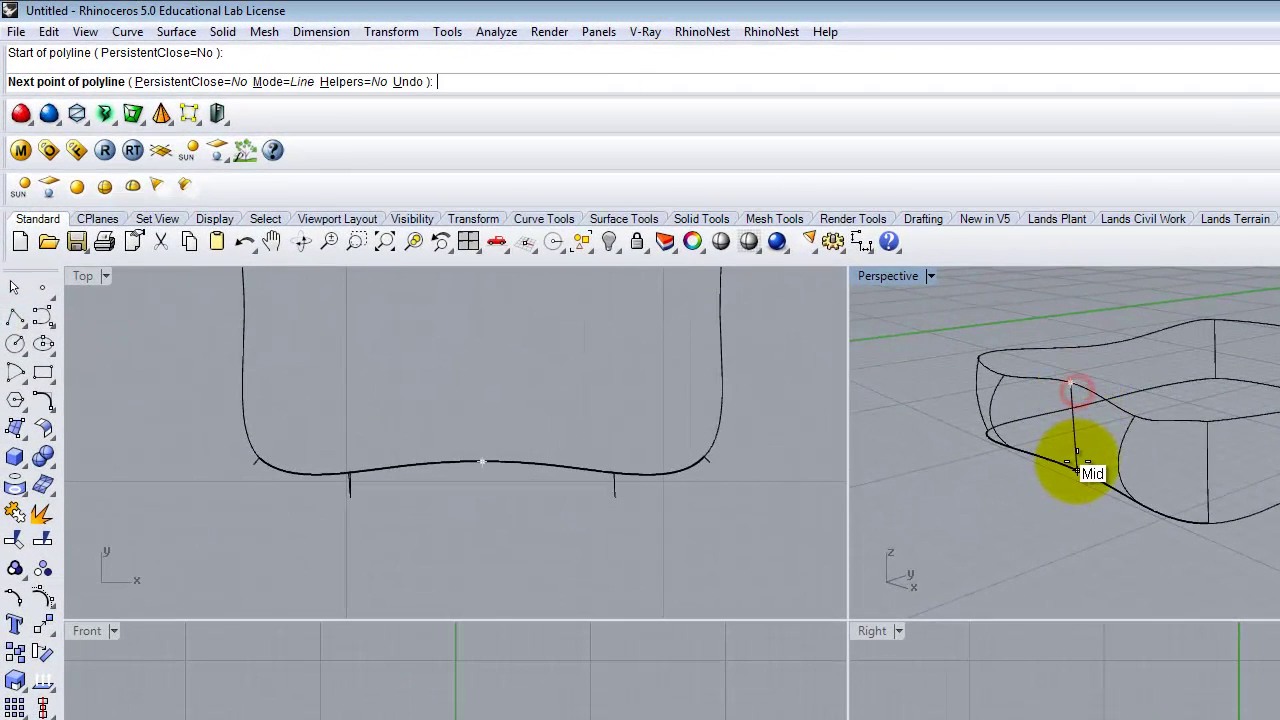
click(1076, 468)
key(Return)
Rebuild the front midpoint connector with point count 3 and degree 3, and turn on its edit points
click(1079, 442)
text(Rebuild)
key(Return)
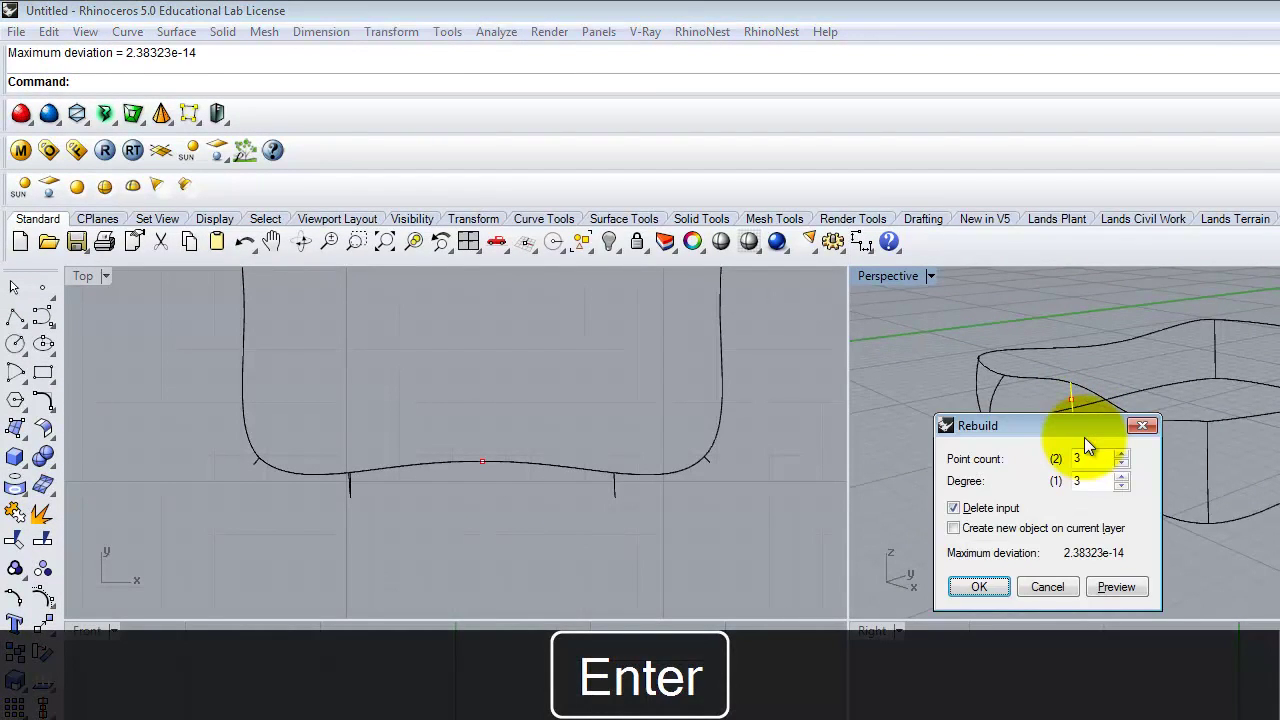
click(979, 587)
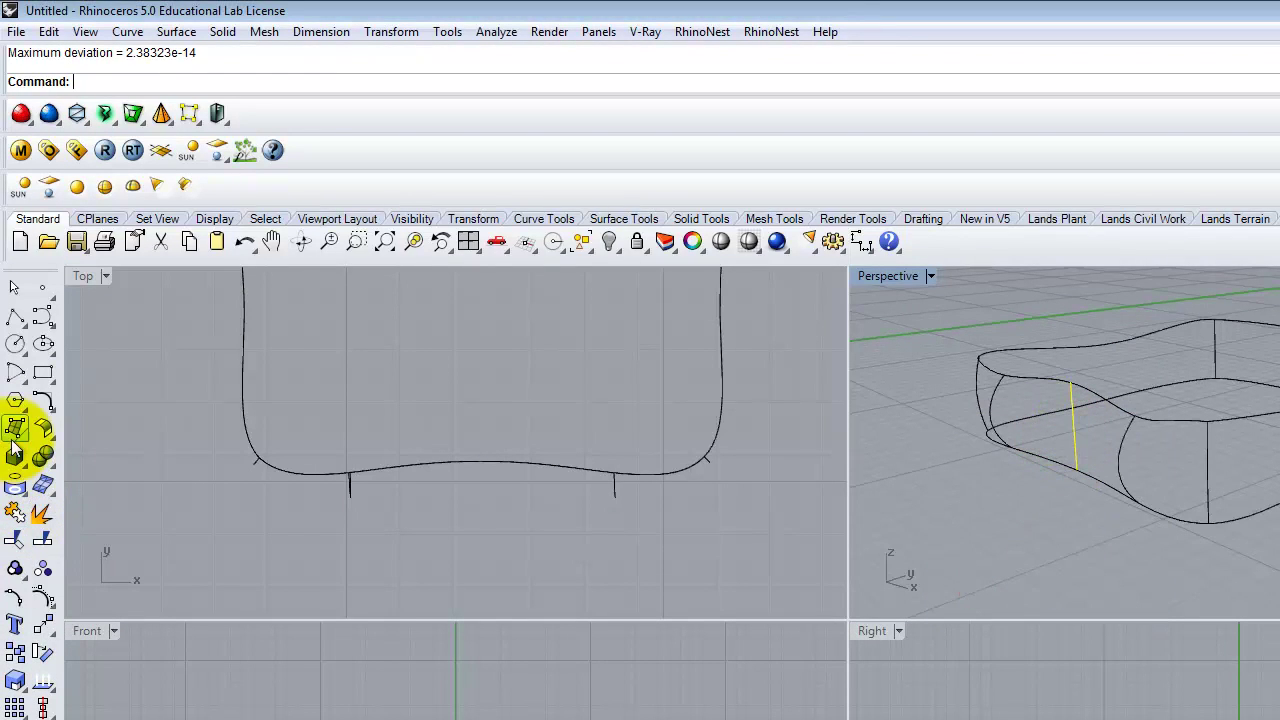
click(10, 595)
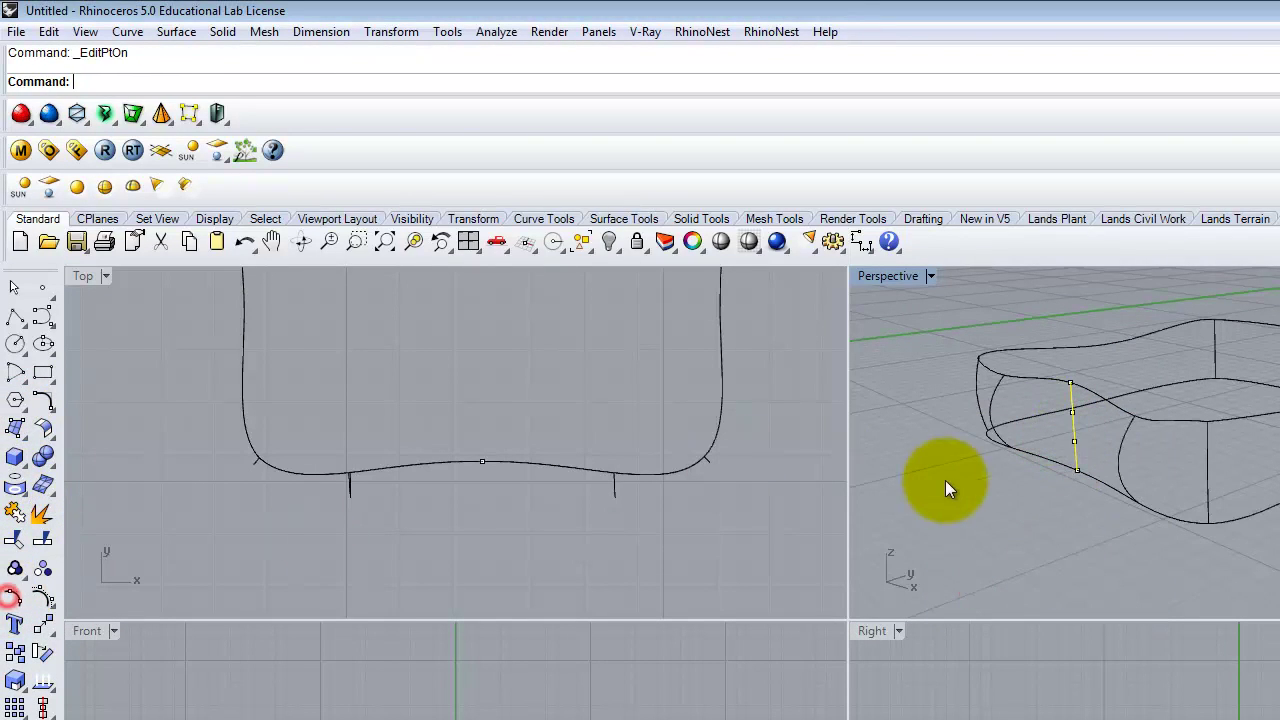
Move the front midpoint connector's two middle edit points slightly outward in the Top view, and turn off its edit points
click(1073, 413)
shift+click(1074, 440)
key(Return)
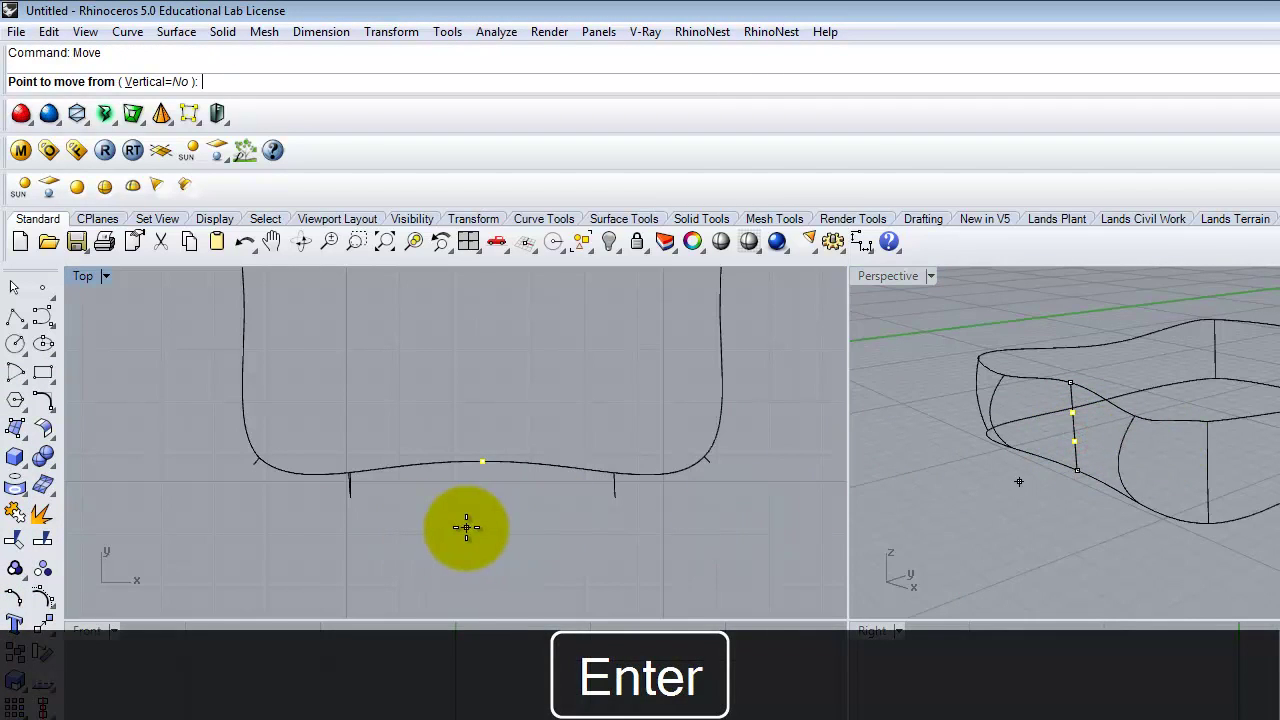
click(466, 527)
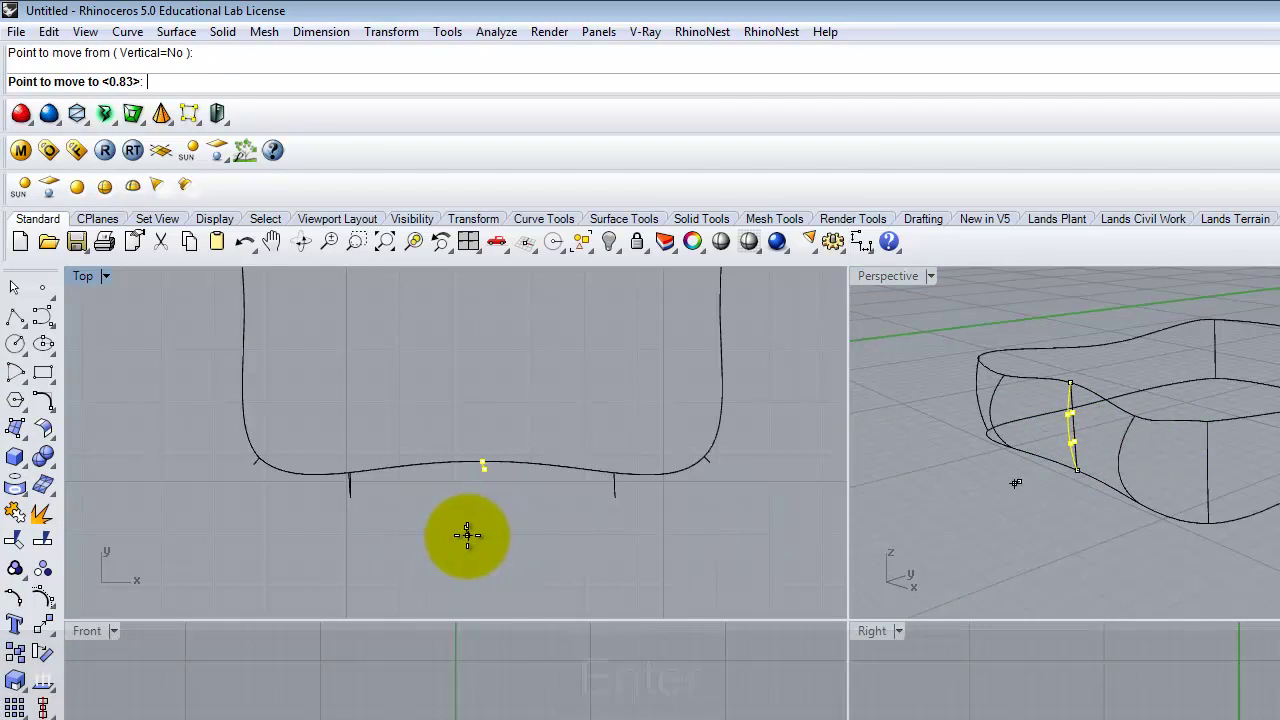
click(467, 536)
key(Escape)
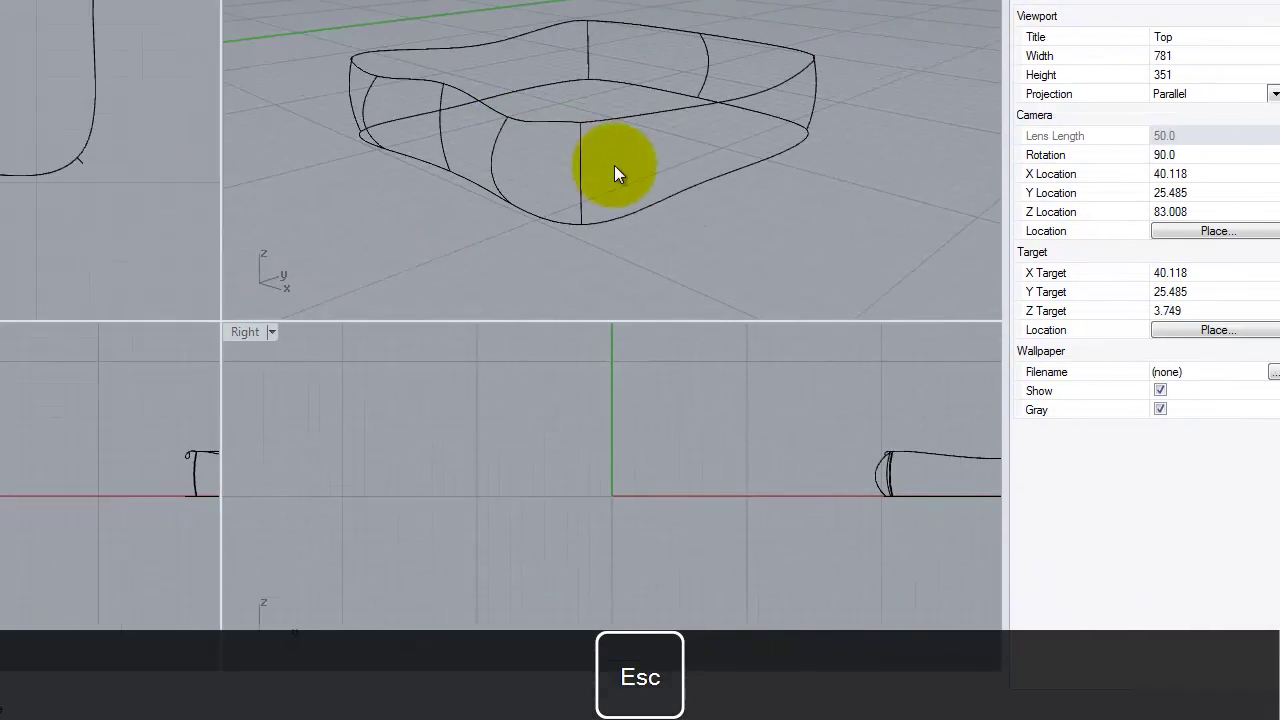
Examine the bowed connectors around the seat from several angles
right_drag(617, 175, 736, 42)
scroll(735, 42, up, 4)
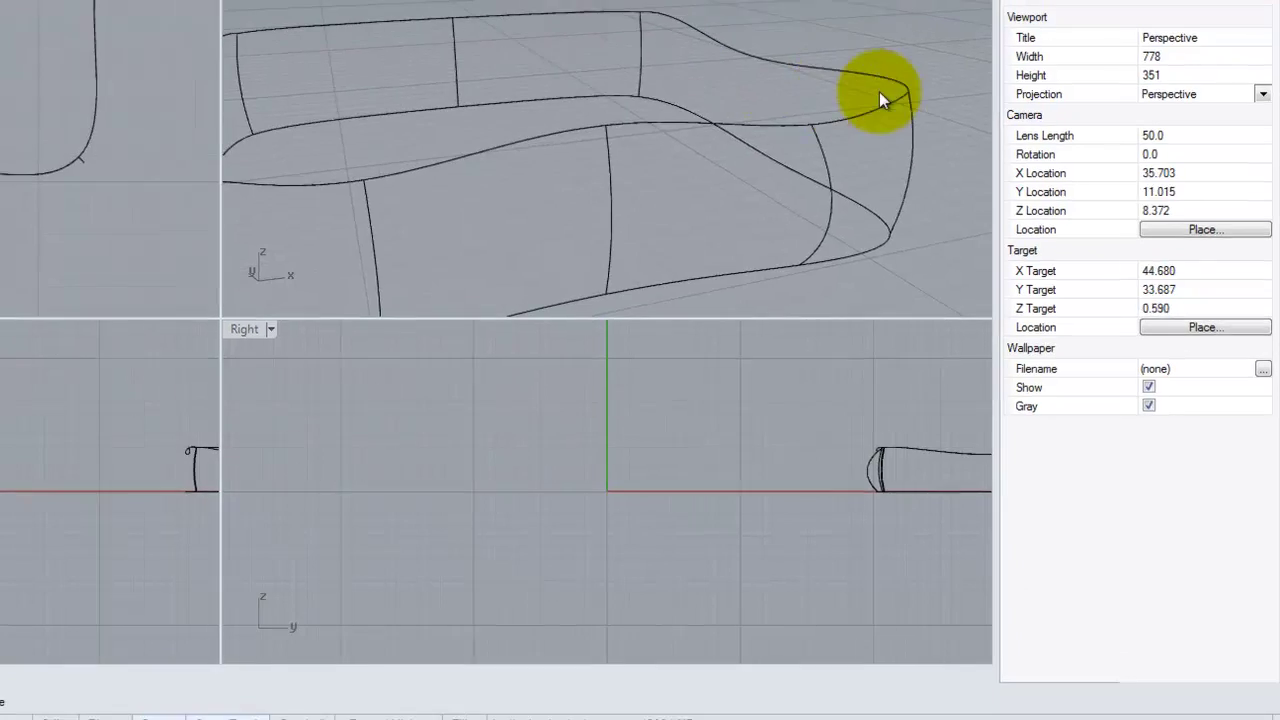
right_drag(864, 88, 743, 77)
scroll(920, 309, down, 3)
right_drag(920, 309, 808, 213)
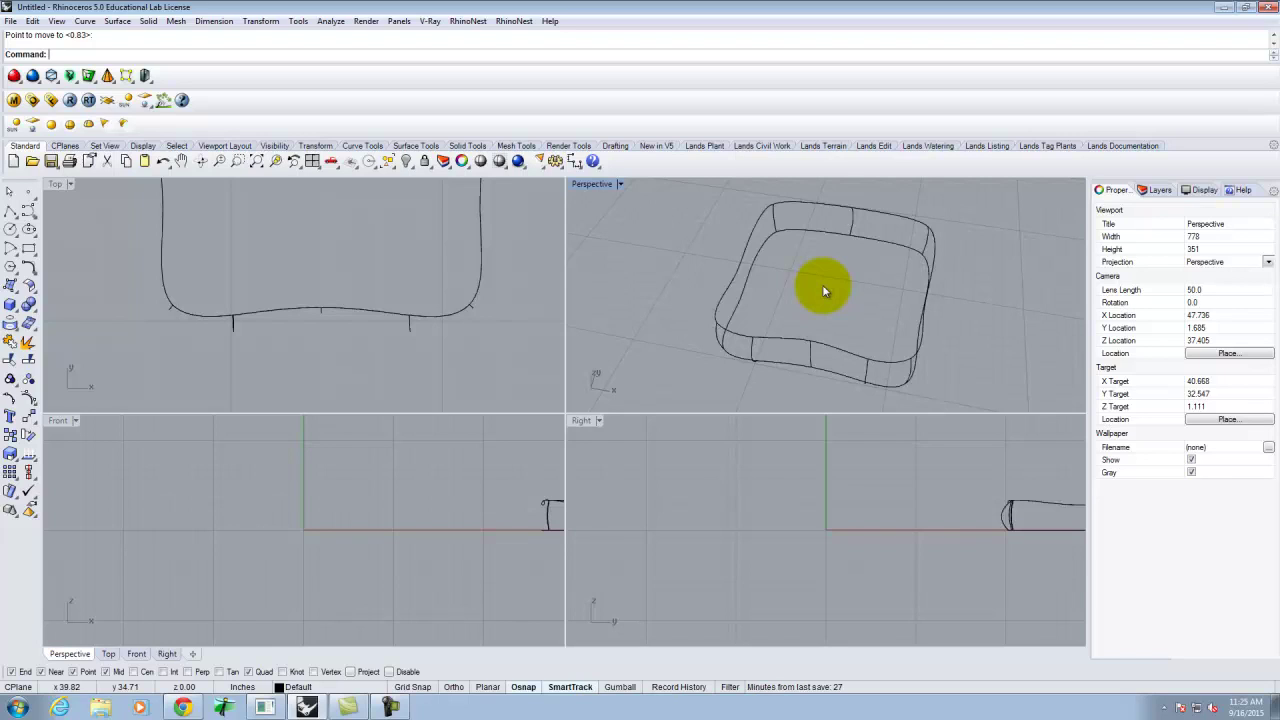
right_drag(823, 294, 793, 318)
right_drag(773, 361, 637, 316)
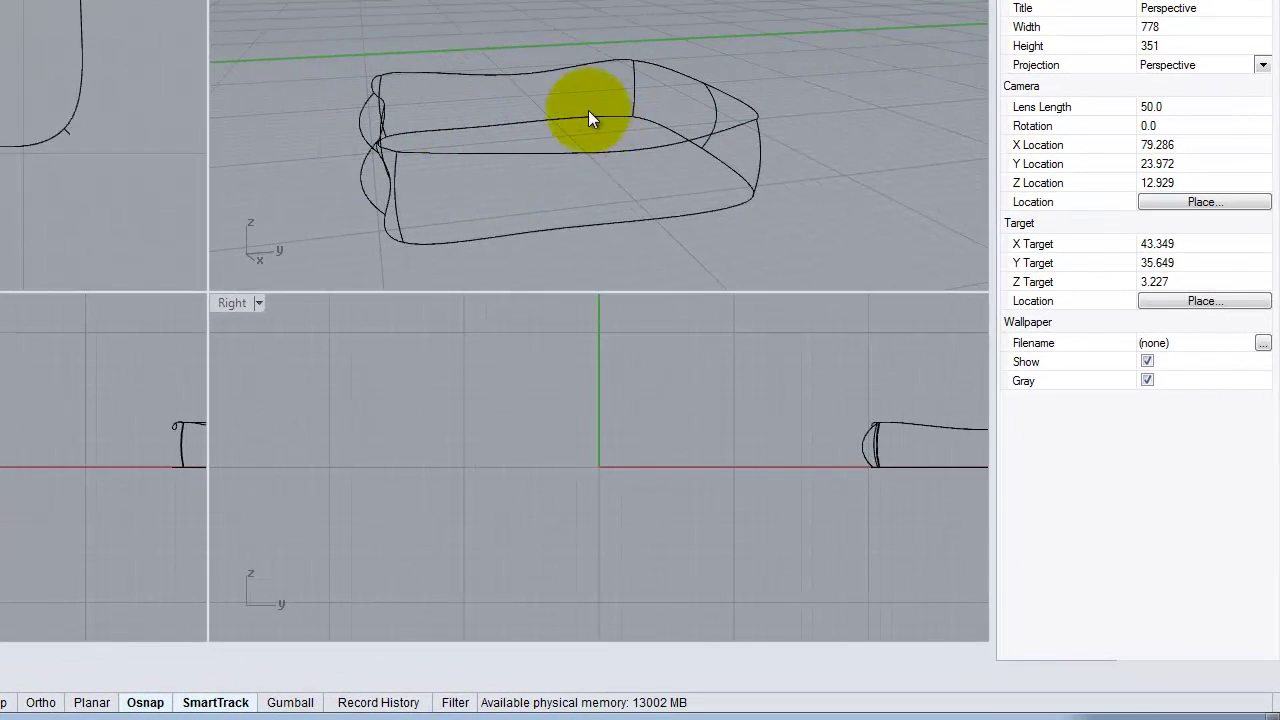
right_drag(597, 133, 558, 86)
right_drag(474, 104, 598, 112)
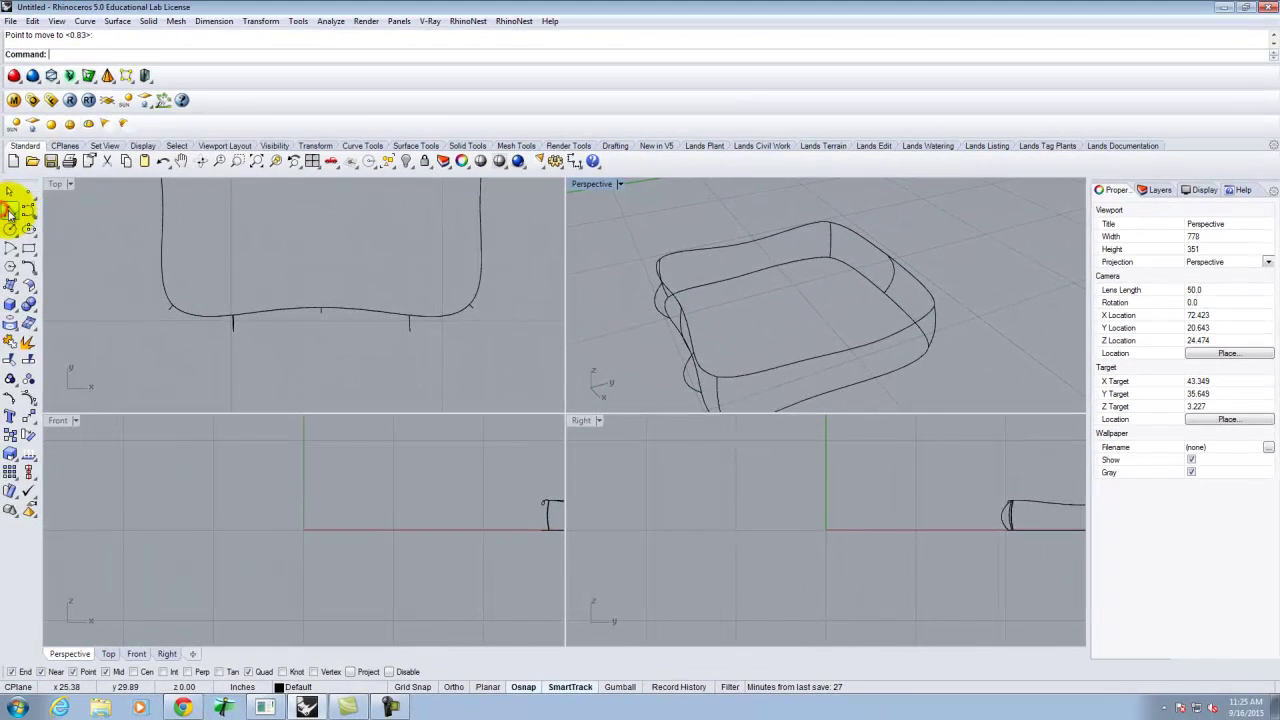
Draw a polyline across the seat from the top of the front midpoint connector to the top of the back midpoint connector
click(9, 212)
click(685, 305)
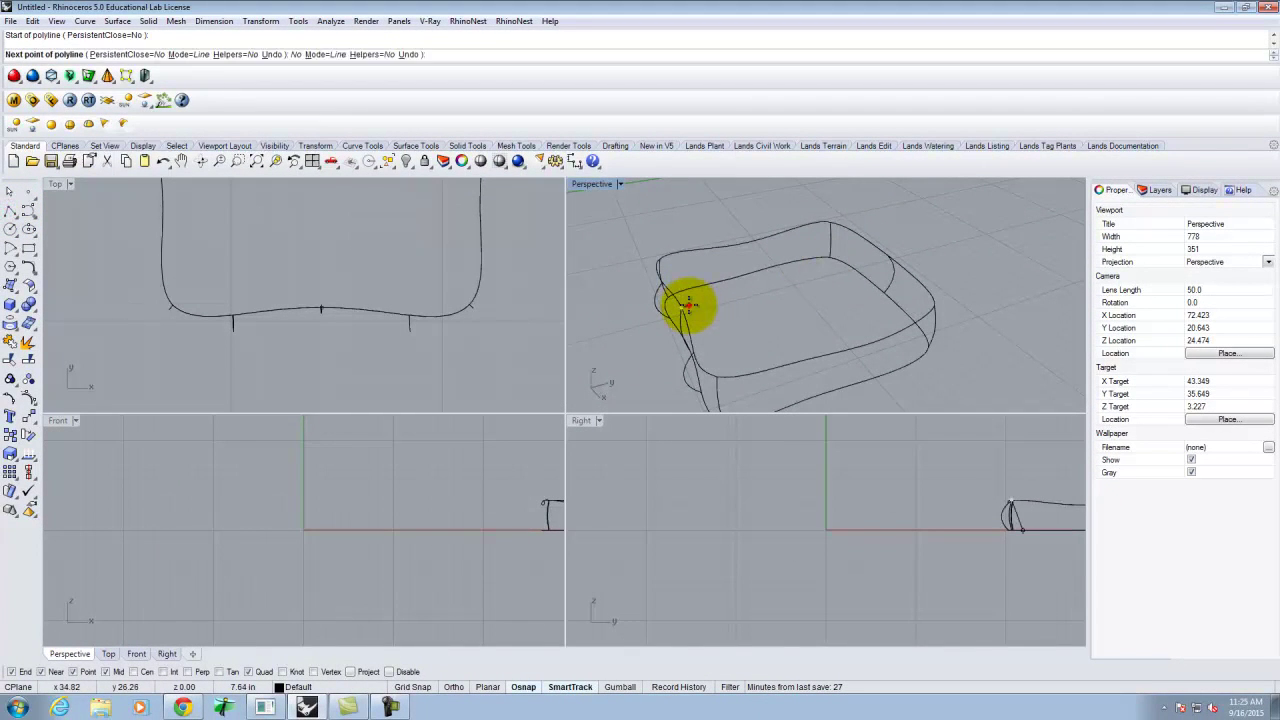
click(871, 262)
right_click(874, 262)
Rebuild the central front-to-back line with point count 10 and degree 3, and turn on its edit points
right_drag(884, 260, 847, 293)
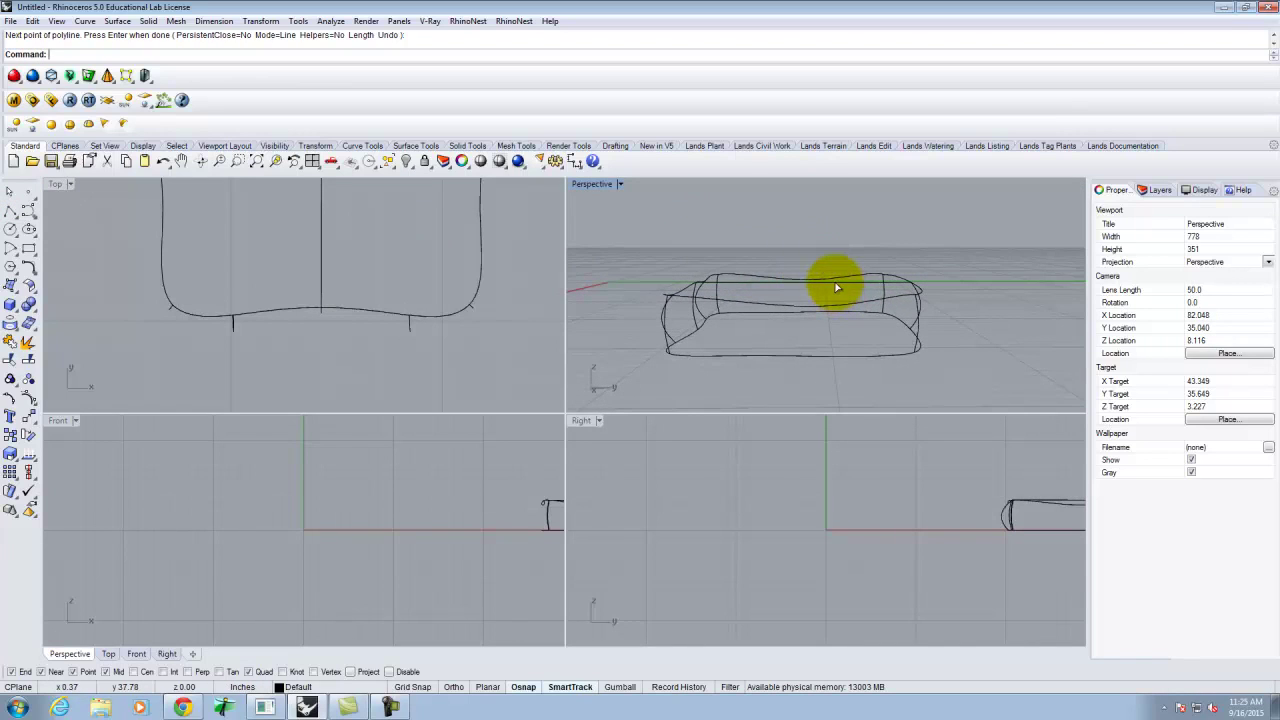
click(835, 284)
text(rebuild)
key(Return)
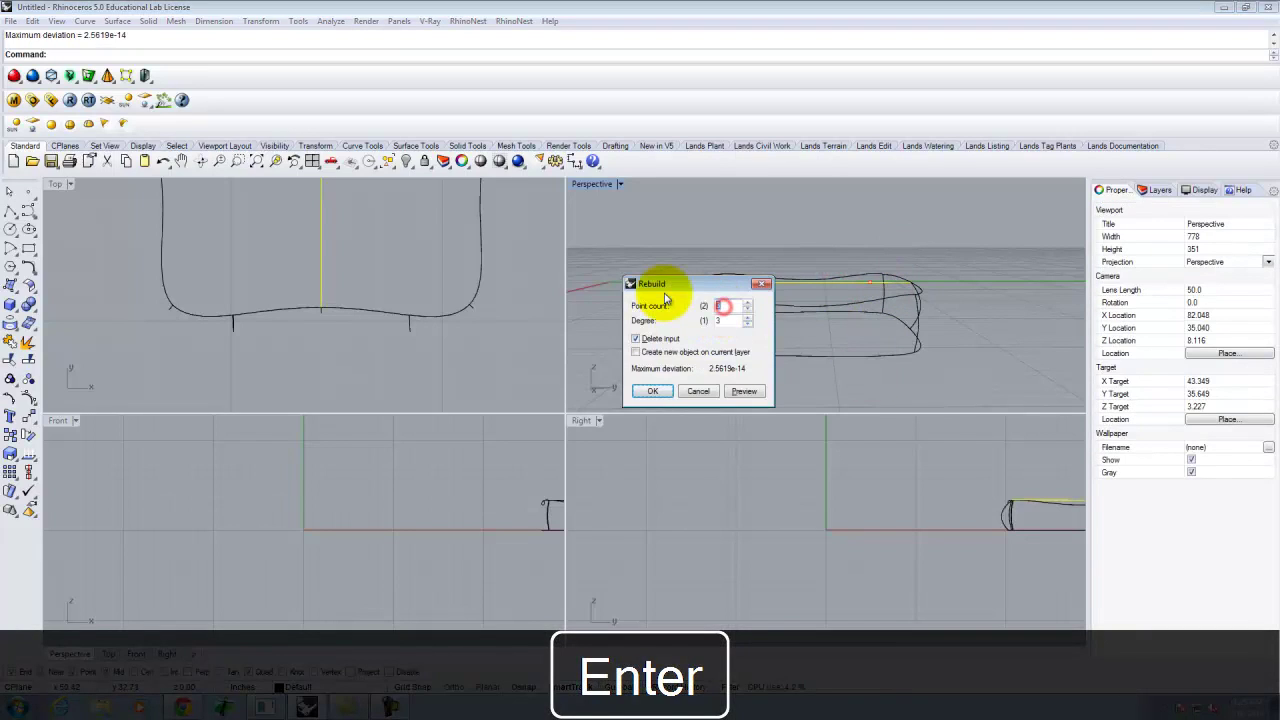
text(10)
key(Return)
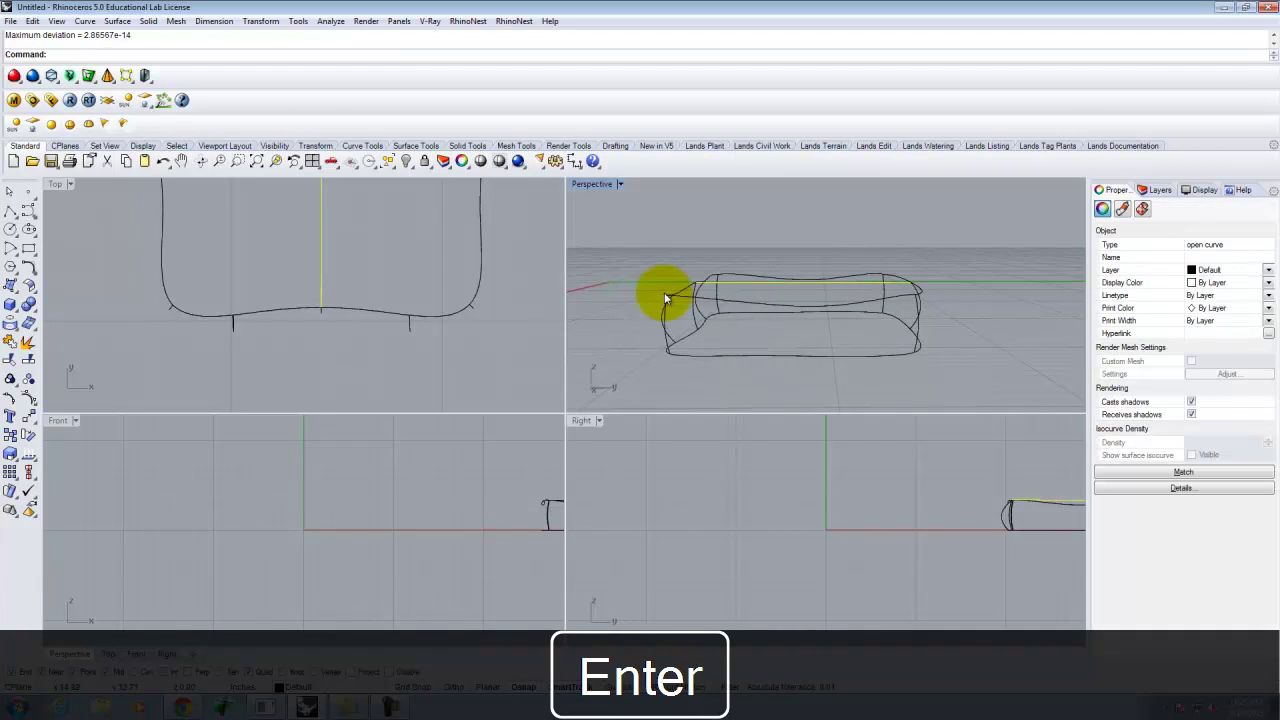
click(10, 435)
click(714, 309)
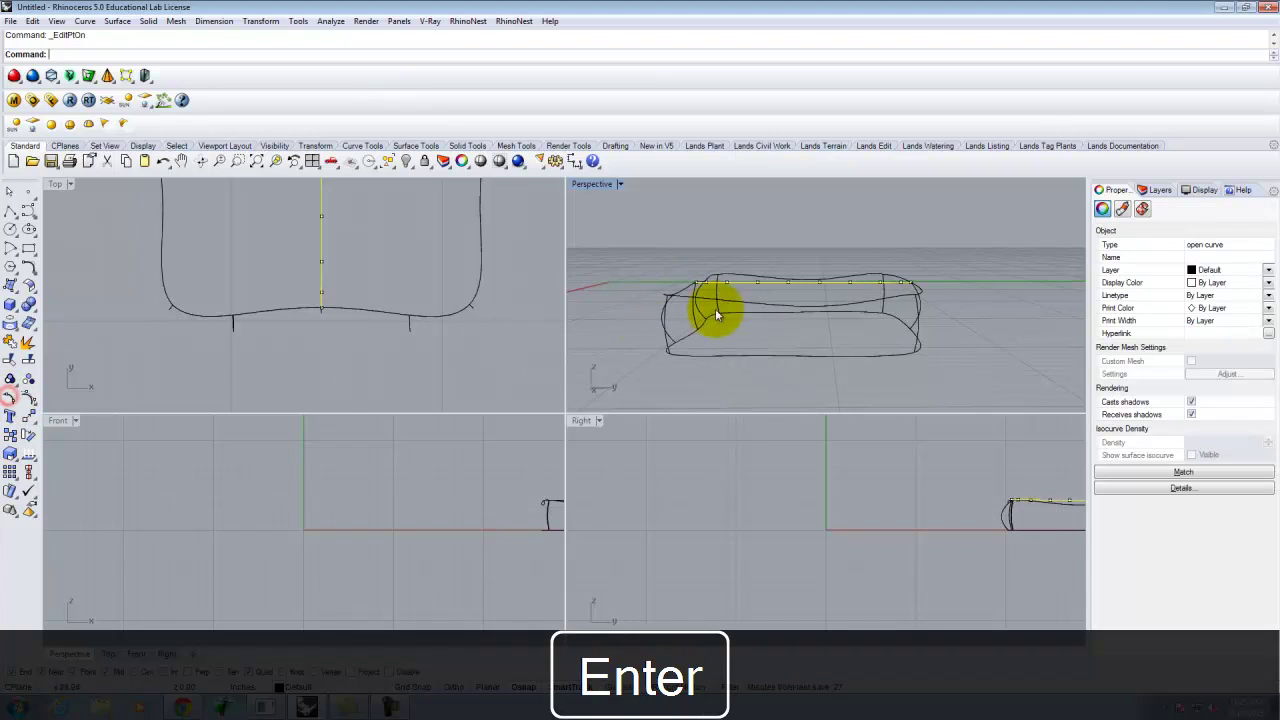
Move three neighbouring edit points in the rear half of the central curve slightly down with a vertical Move
right_drag(794, 262, 909, 283)
click(906, 283)
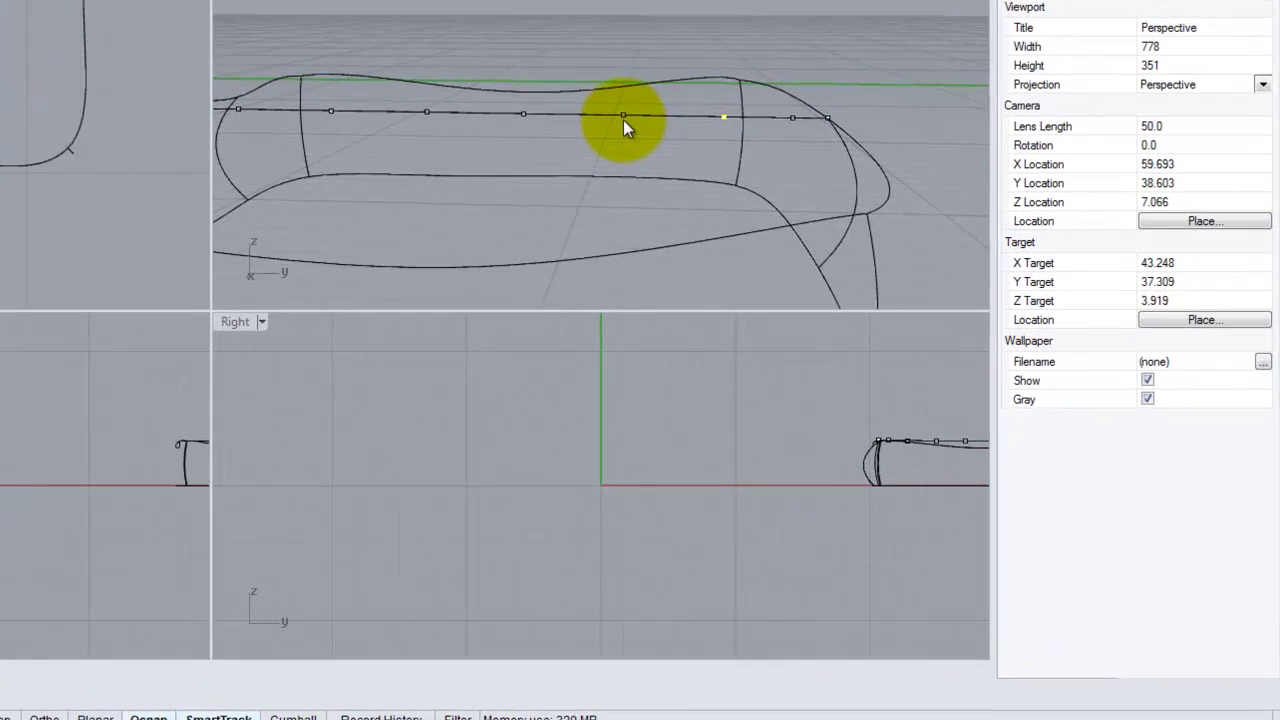
shift+click(771, 228)
shift+click(521, 112)
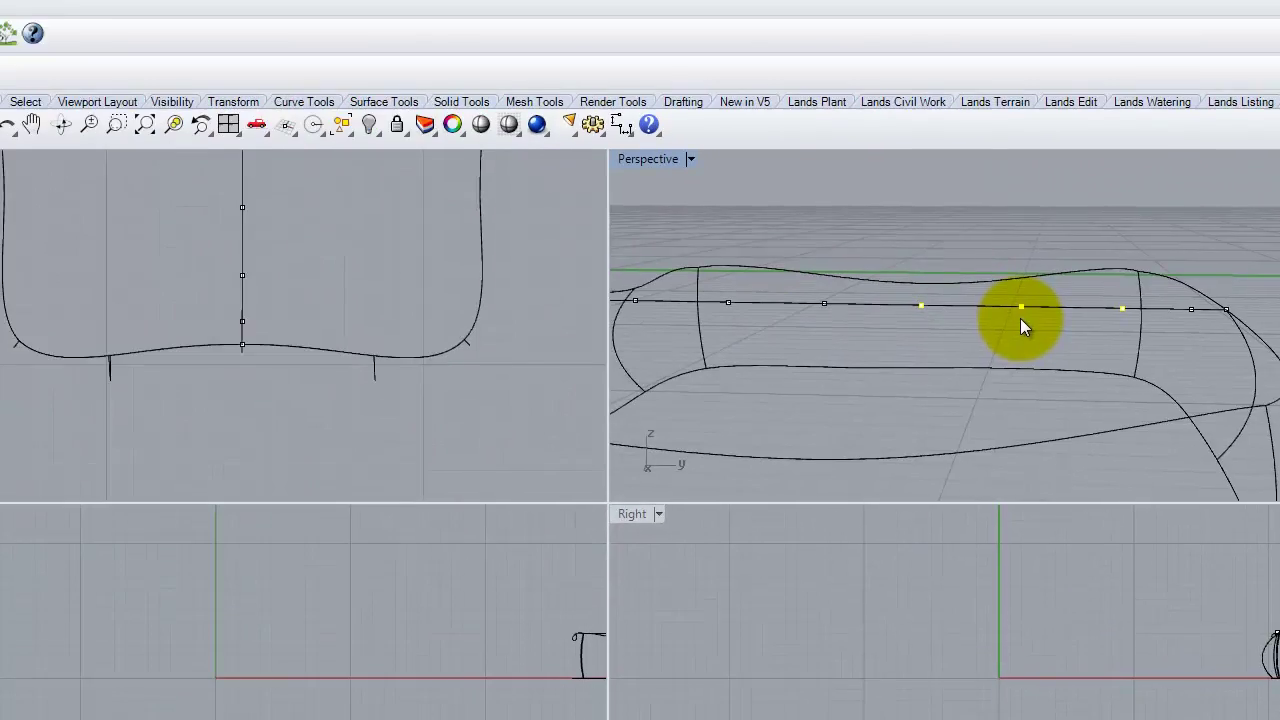
text(Move)
key(Return)
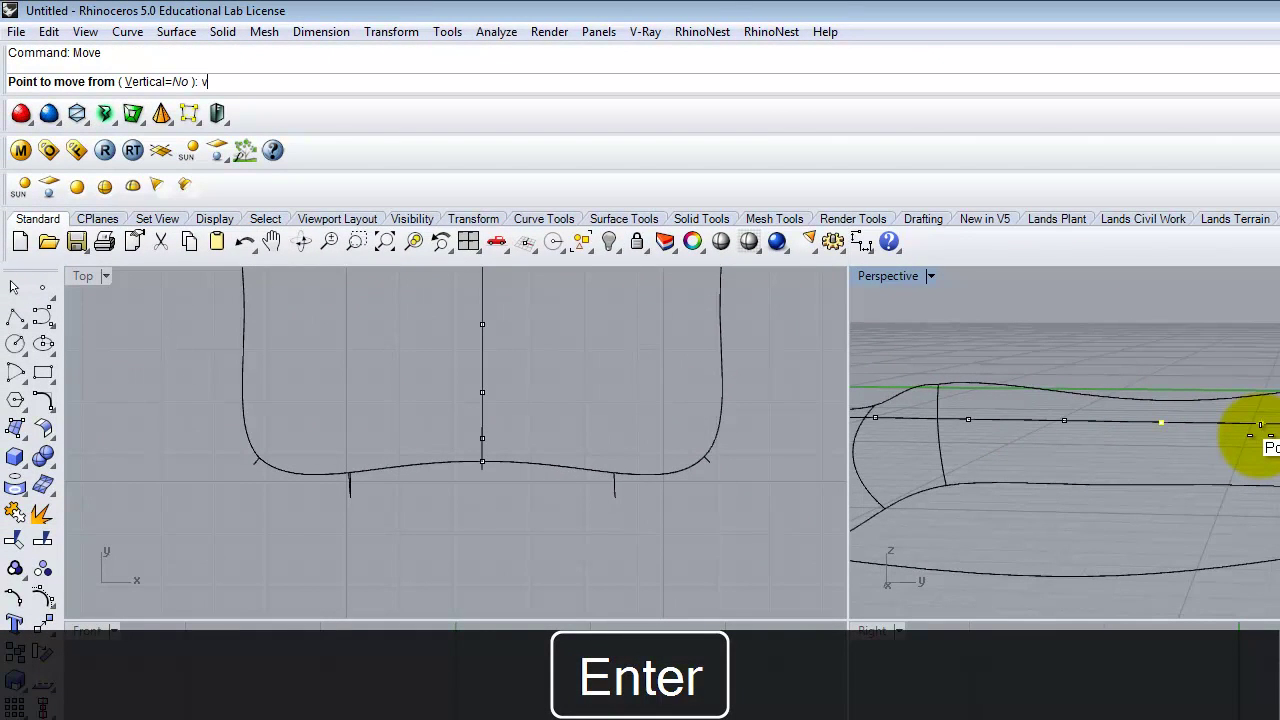
text(v)
key(Return)
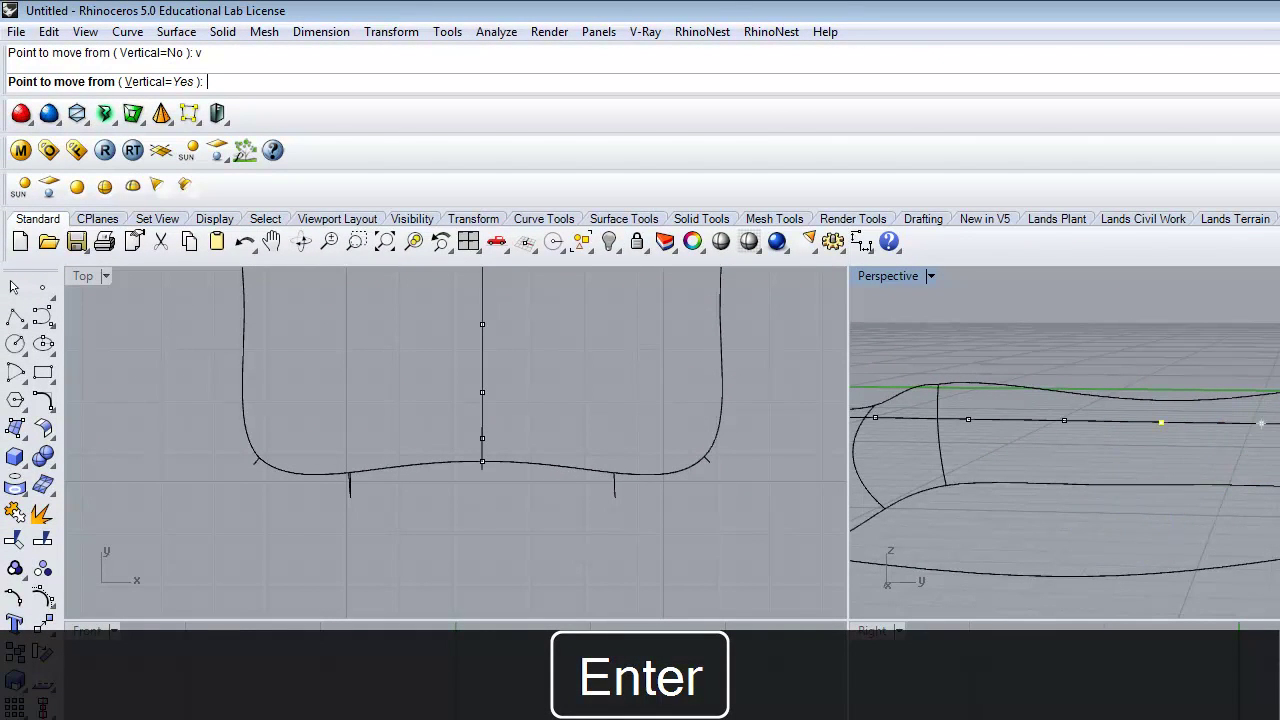
click(1260, 423)
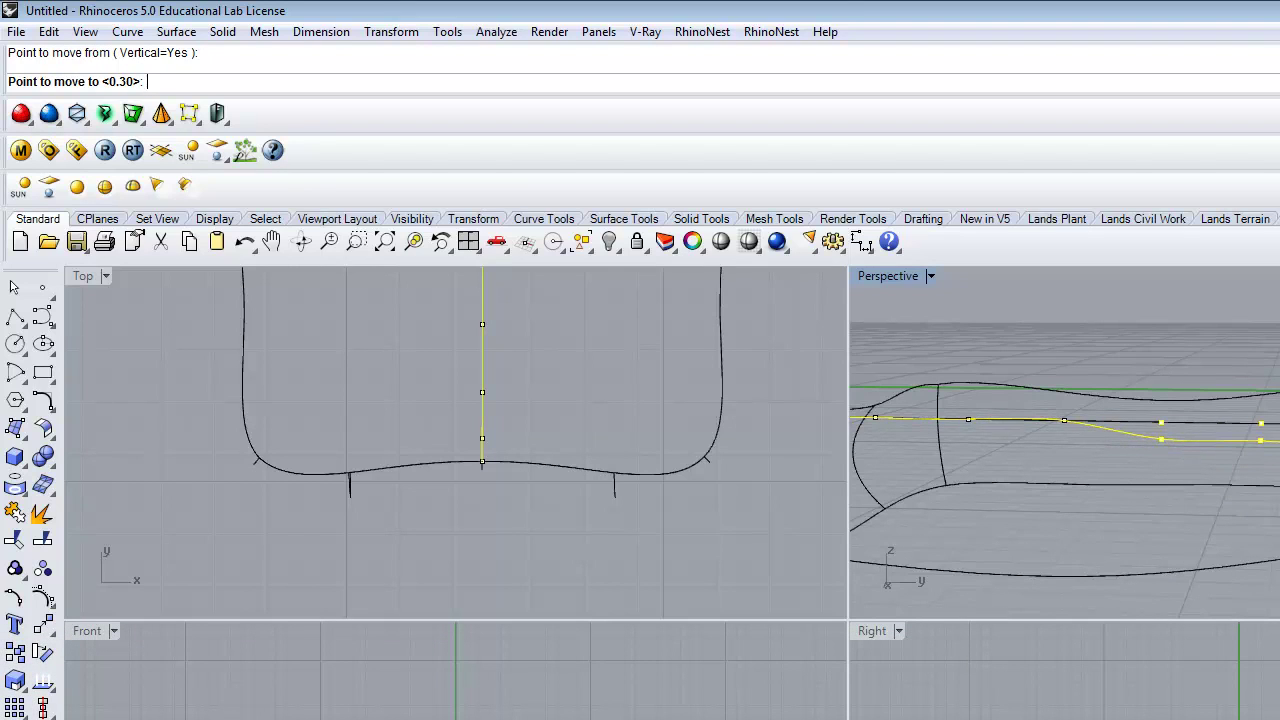
click(1260, 443)
Raise the single edit point between the central curve's dip and its back end slightly with a vertical Move
right_drag(1100, 470, 985, 492)
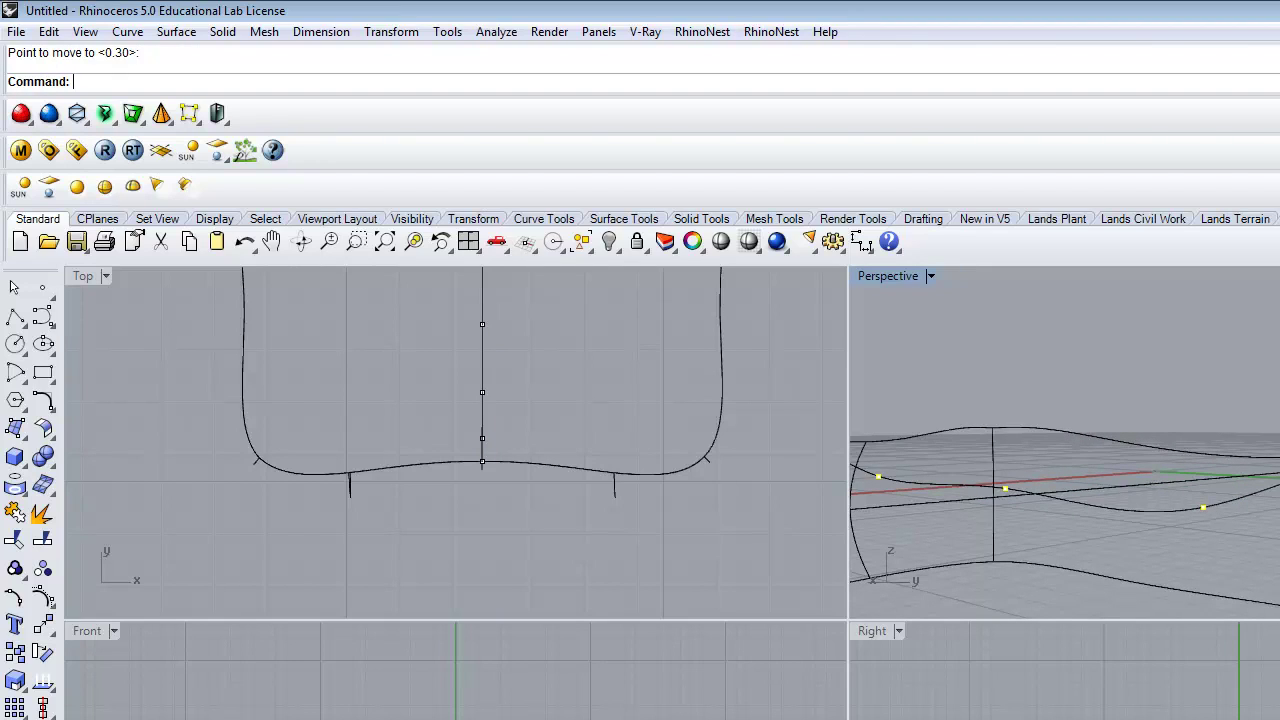
click(1277, 484)
key(BackSpace)
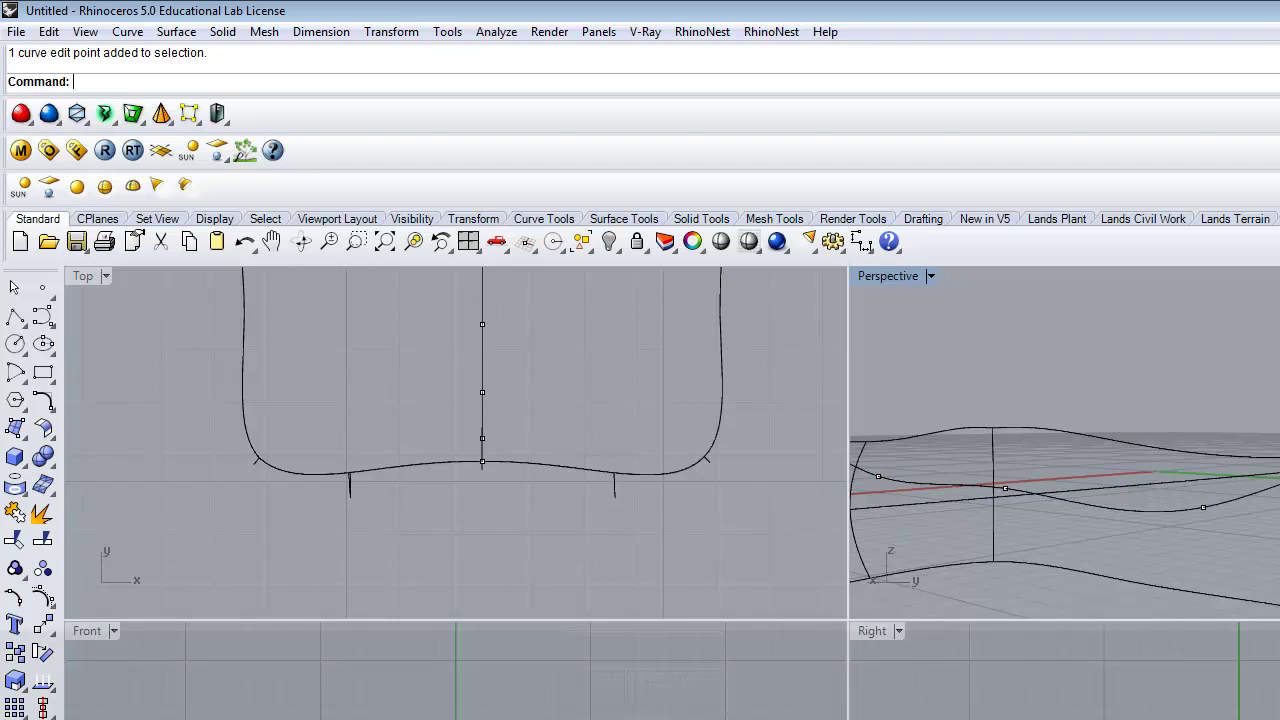
key(Return)
text(v)
key(Return)
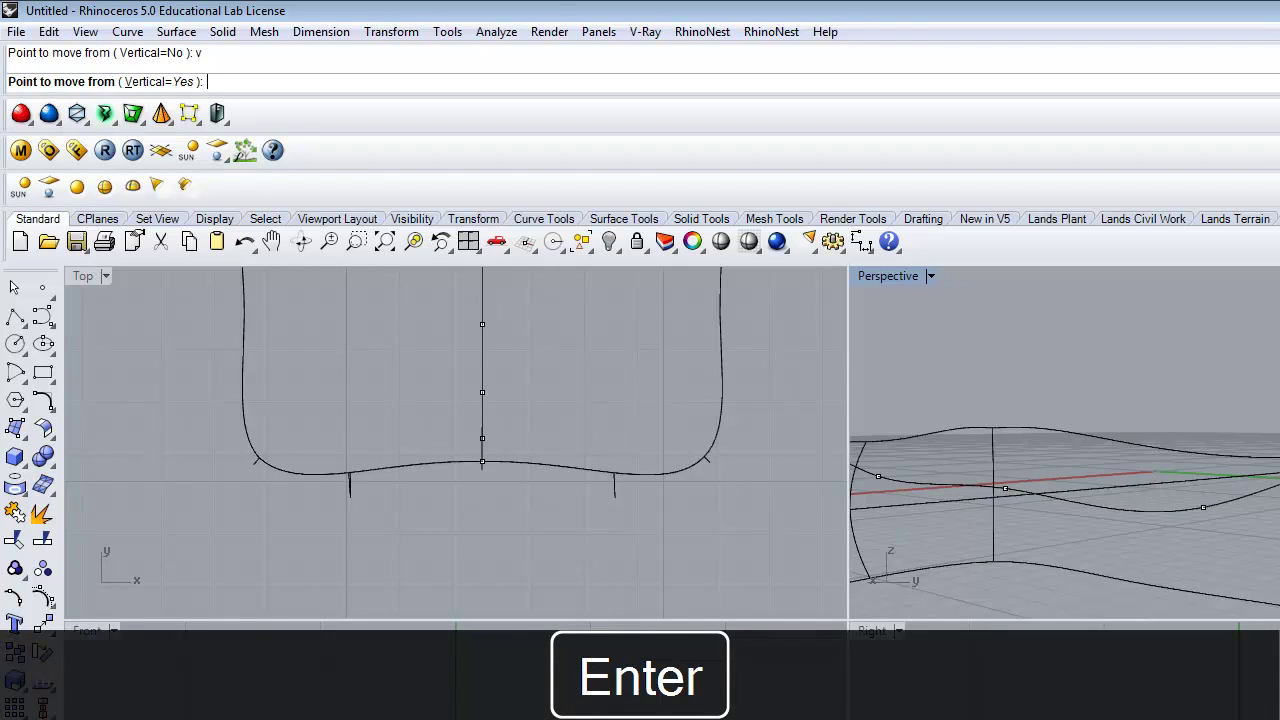
click(1279, 521)
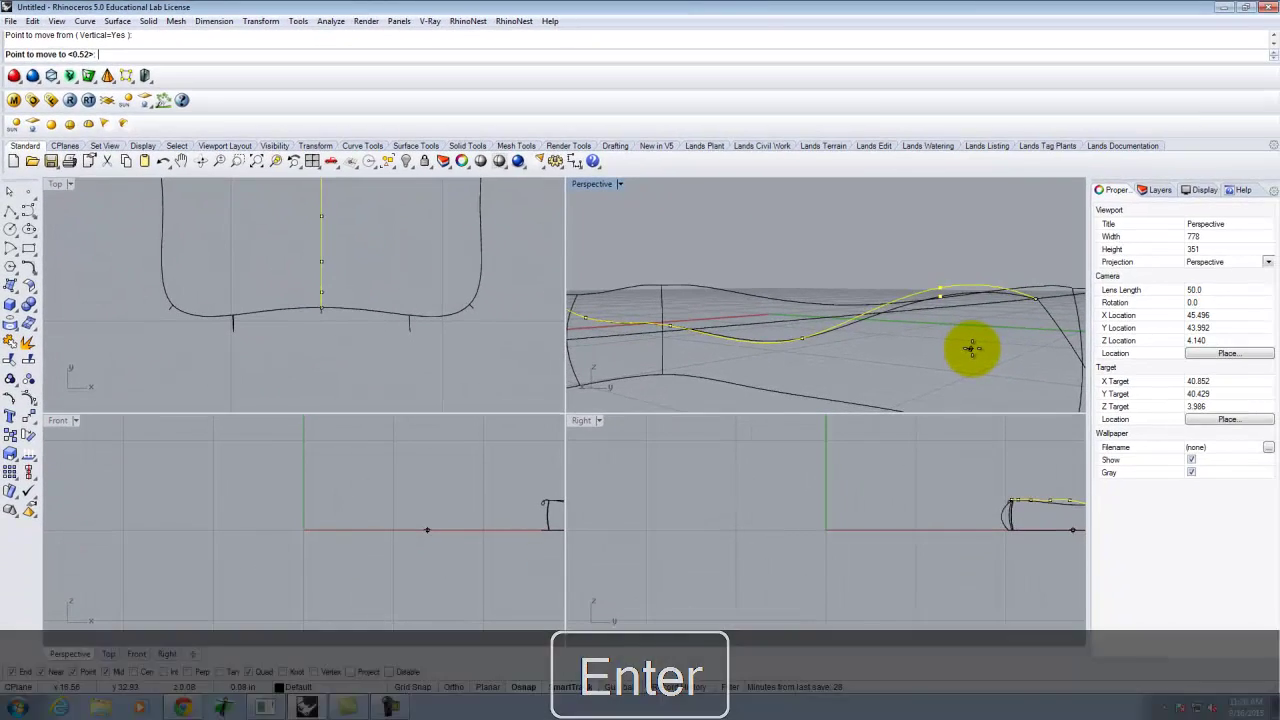
click(970, 347)
Raise two edit points in the front half of the central curve slightly with a vertical Move, and turn off its edit points
right_drag(837, 249, 737, 266)
right_drag(943, 263, 770, 285)
scroll(772, 278, up, 5)
click(782, 257)
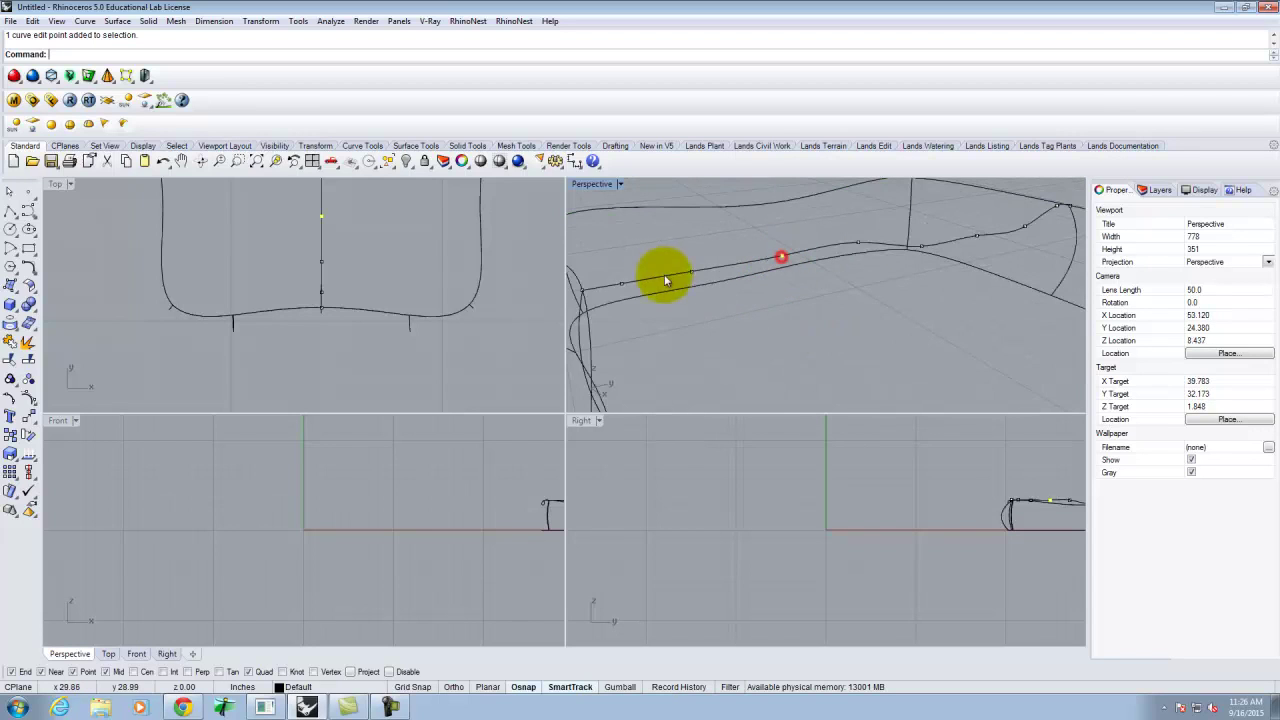
key(Return)
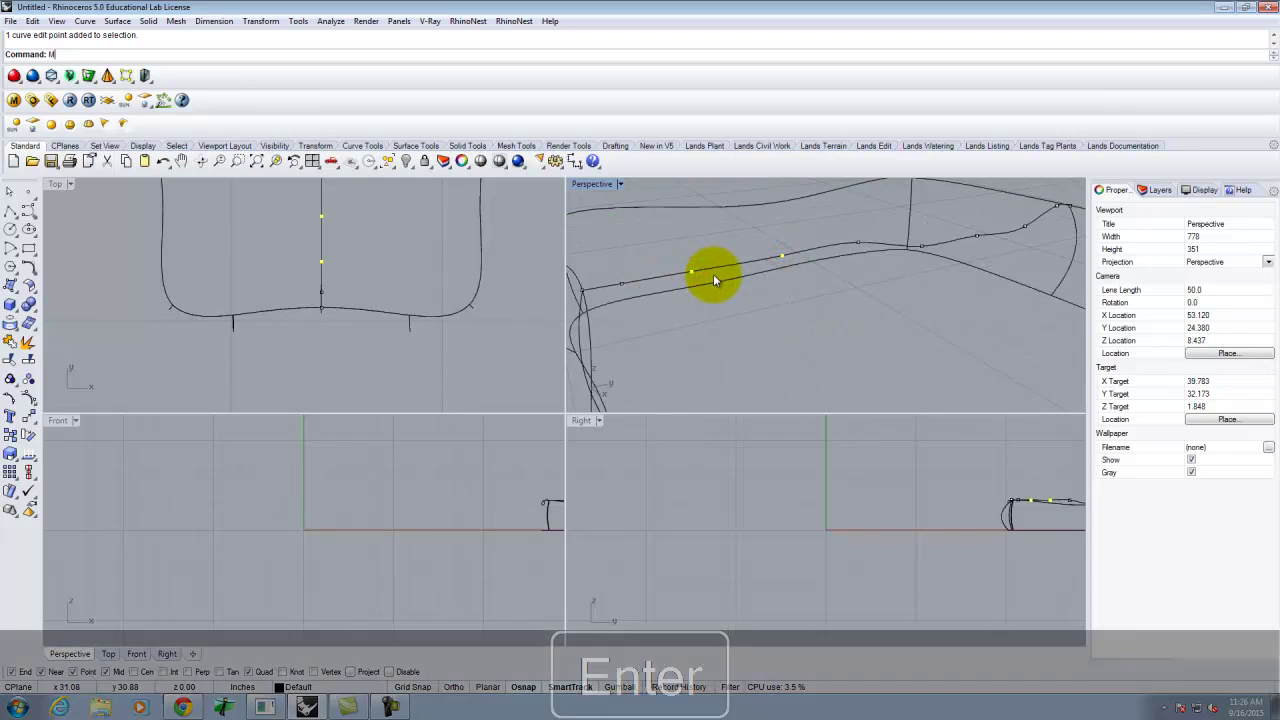
click(786, 312)
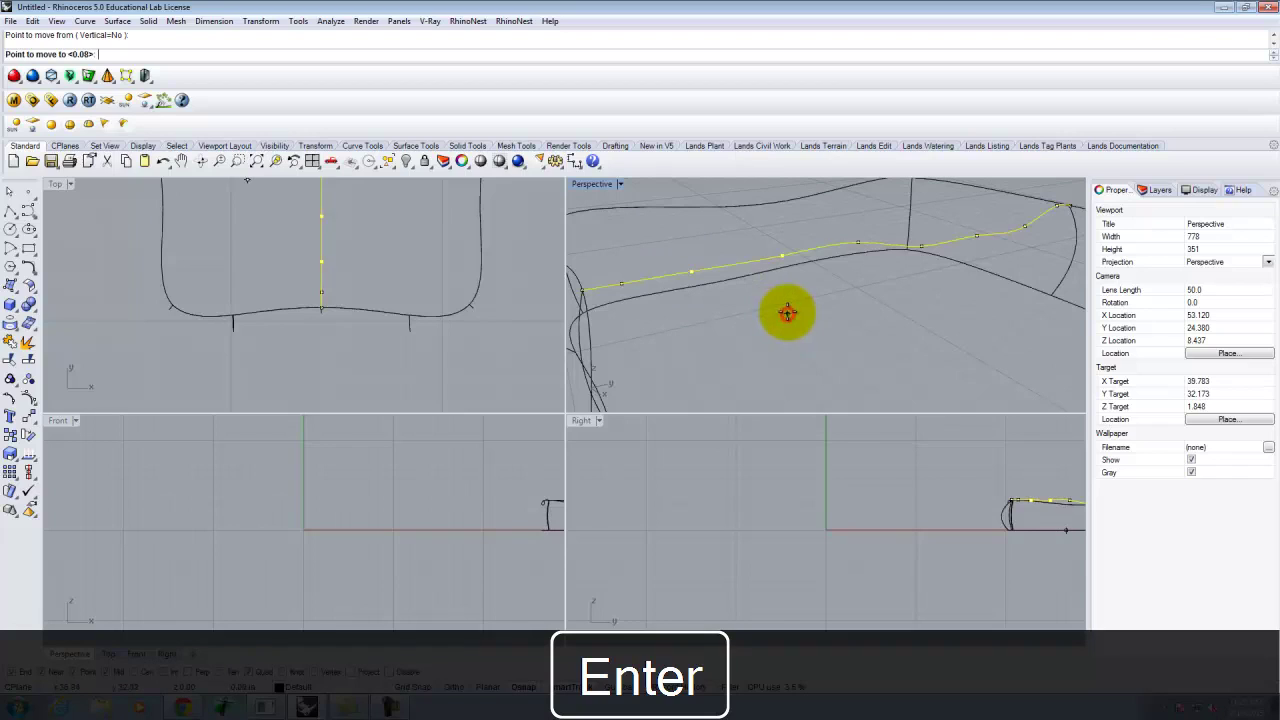
key(Escape)
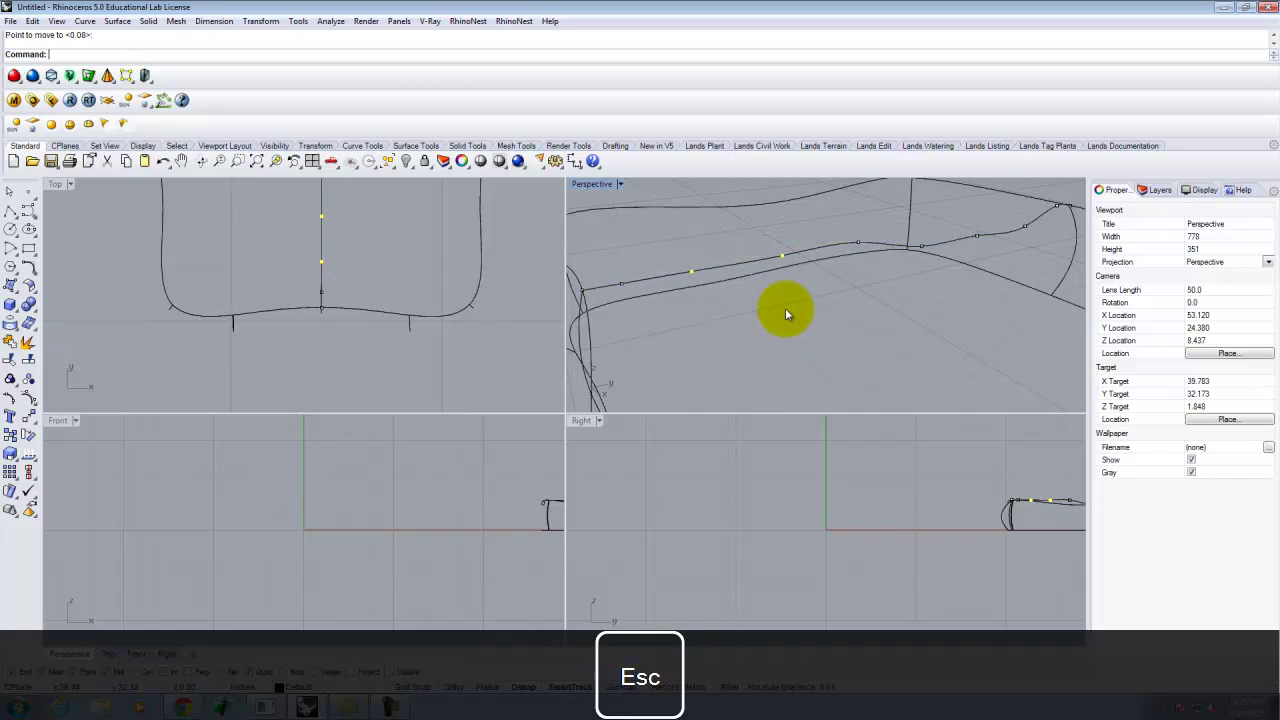
key(Return)
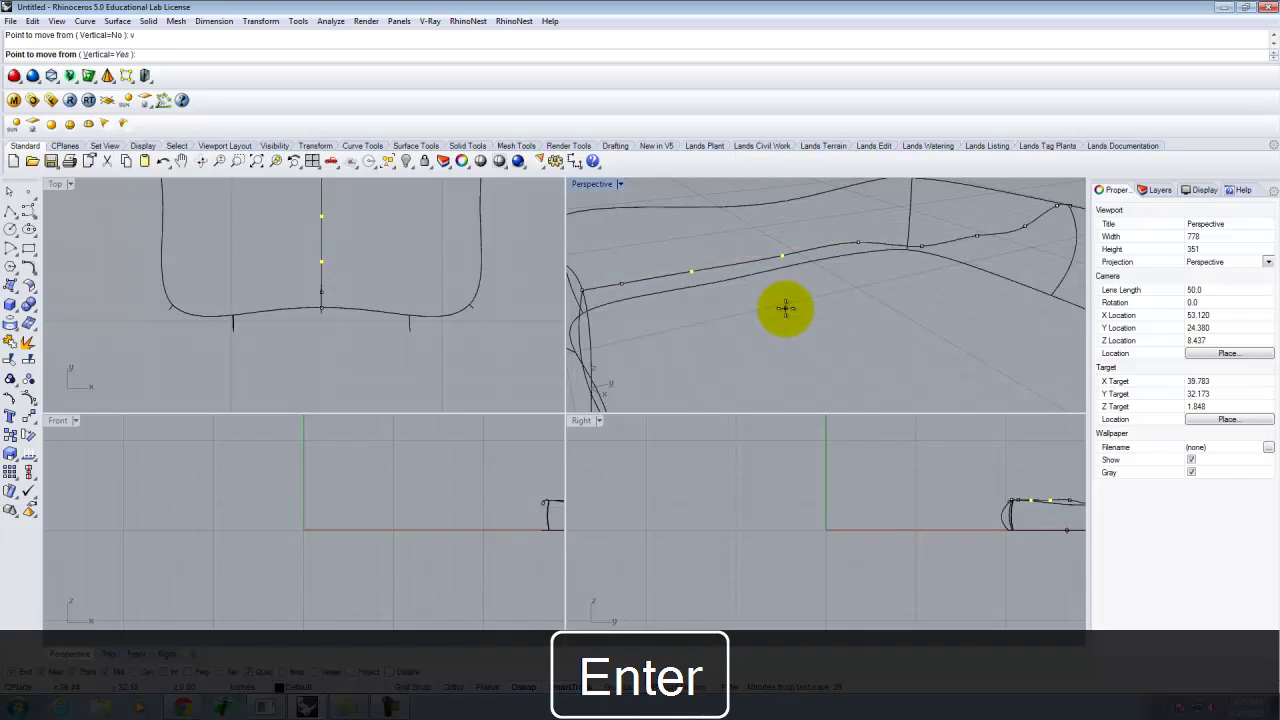
click(779, 325)
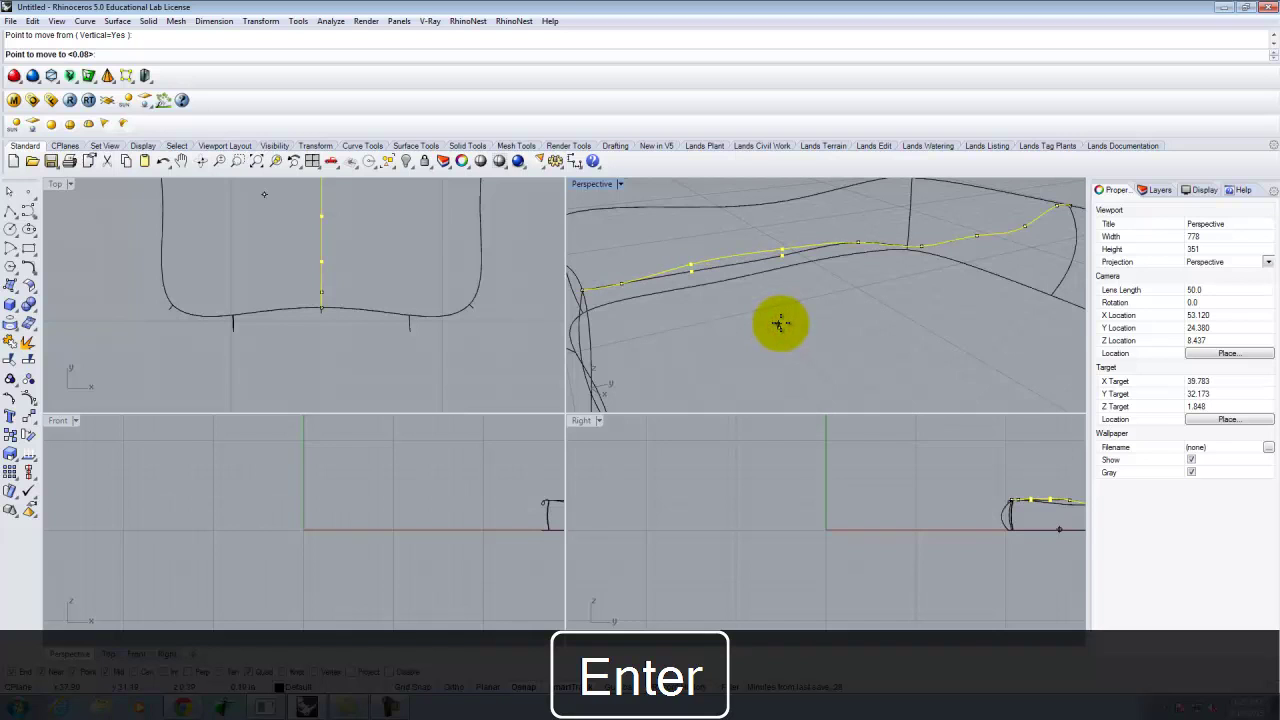
right_drag(857, 320, 820, 286)
key(Escape)
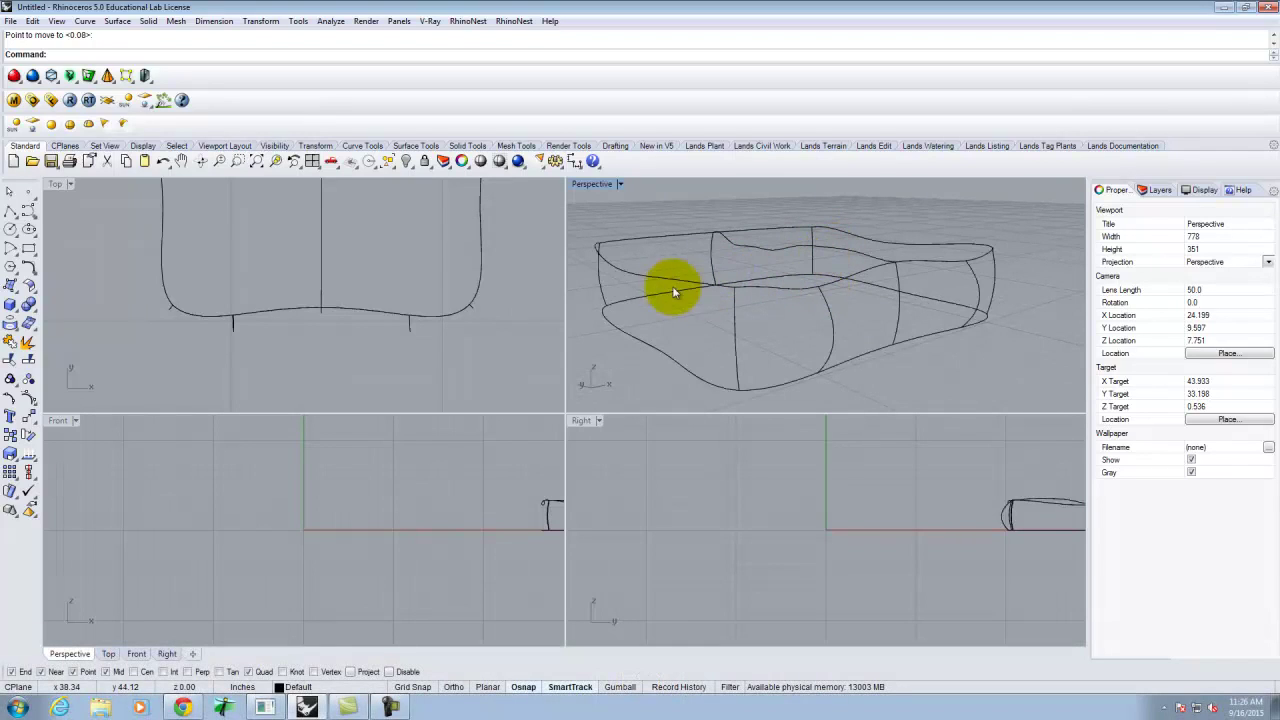
Draw a polyline from the top of the left front connector across the seat to the upper outline's back side
right_drag(952, 263, 665, 291)
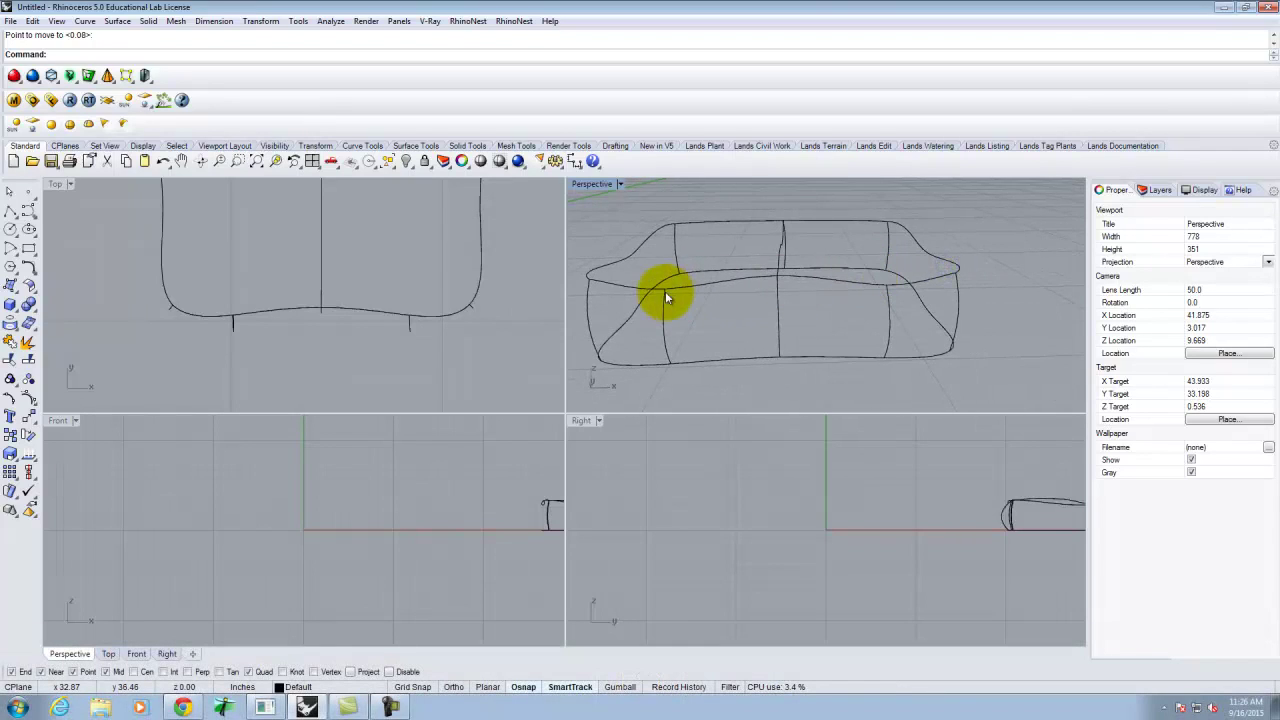
right_drag(851, 271, 719, 263)
right_drag(811, 258, 741, 281)
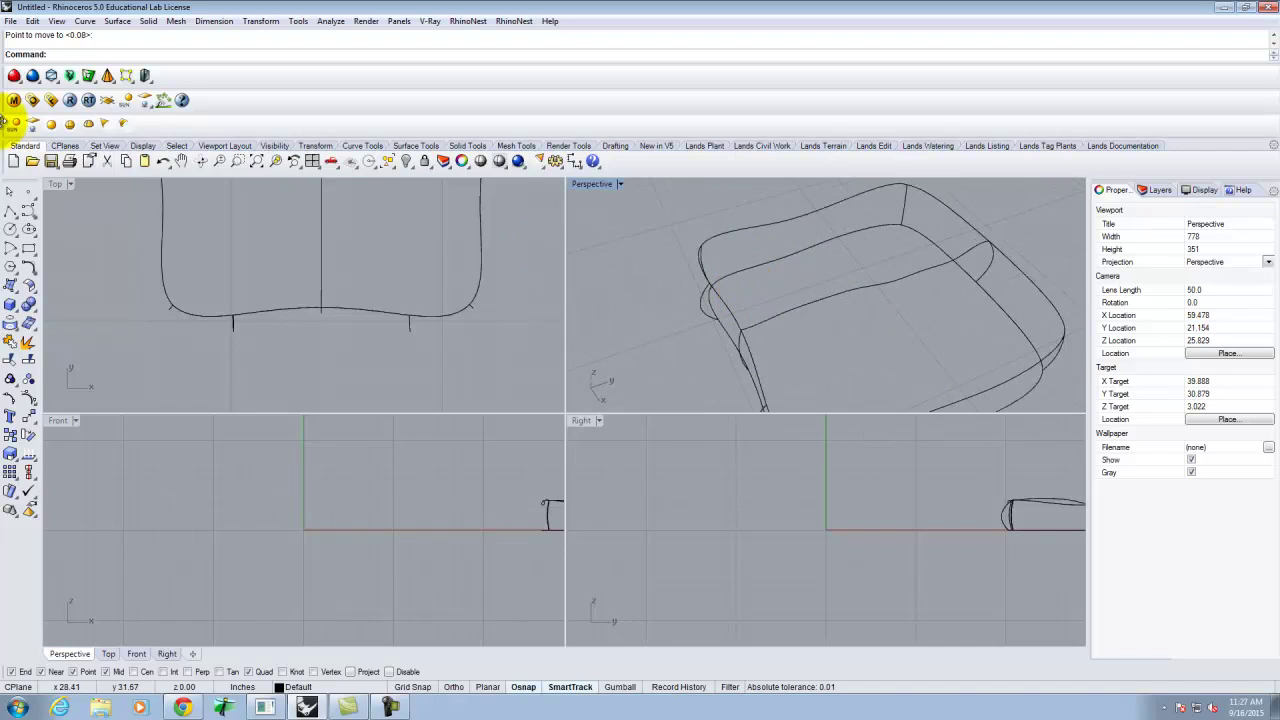
click(10, 212)
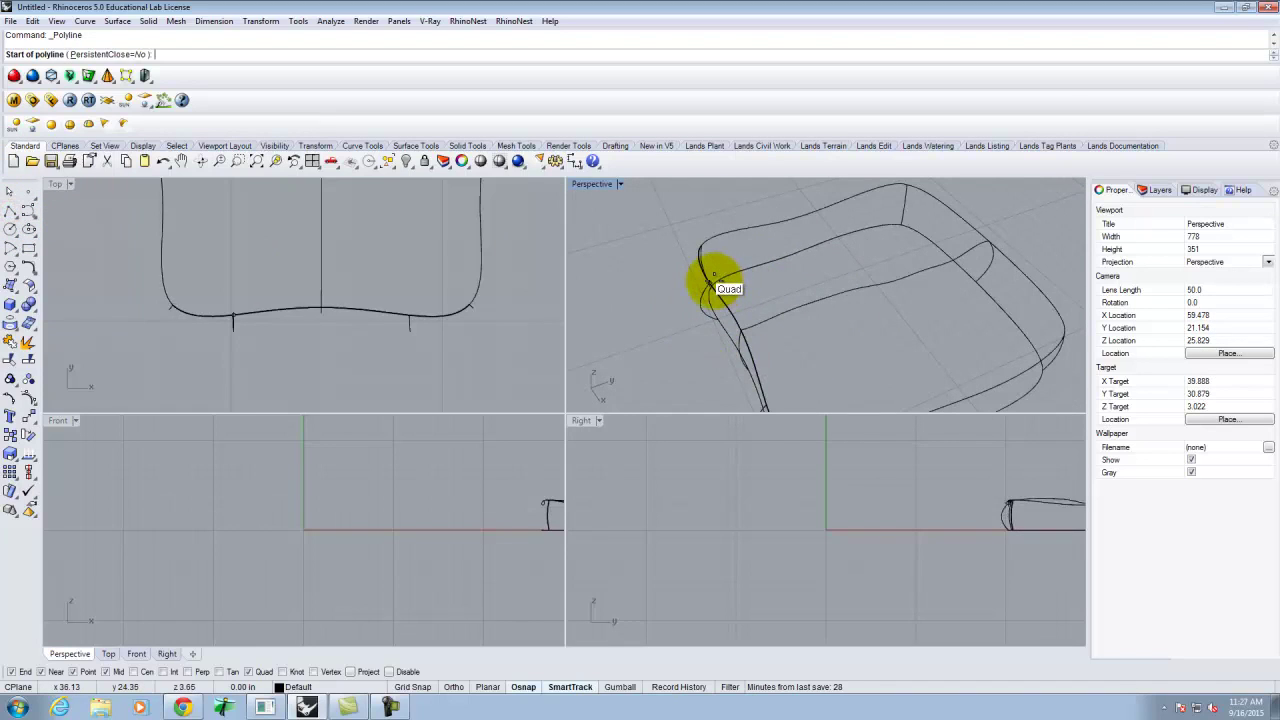
click(711, 280)
click(949, 210)
right_click(949, 211)
Draw a polyline from the top of the right front connector across the seat to the upper outline's back side
scroll(822, 166, down, 2)
scroll(796, 243, down, 2)
scroll(796, 247, down, 1)
scroll(777, 314, up, 2)
right_click(808, 320)
click(789, 321)
key(Escape)
right_click(792, 321)
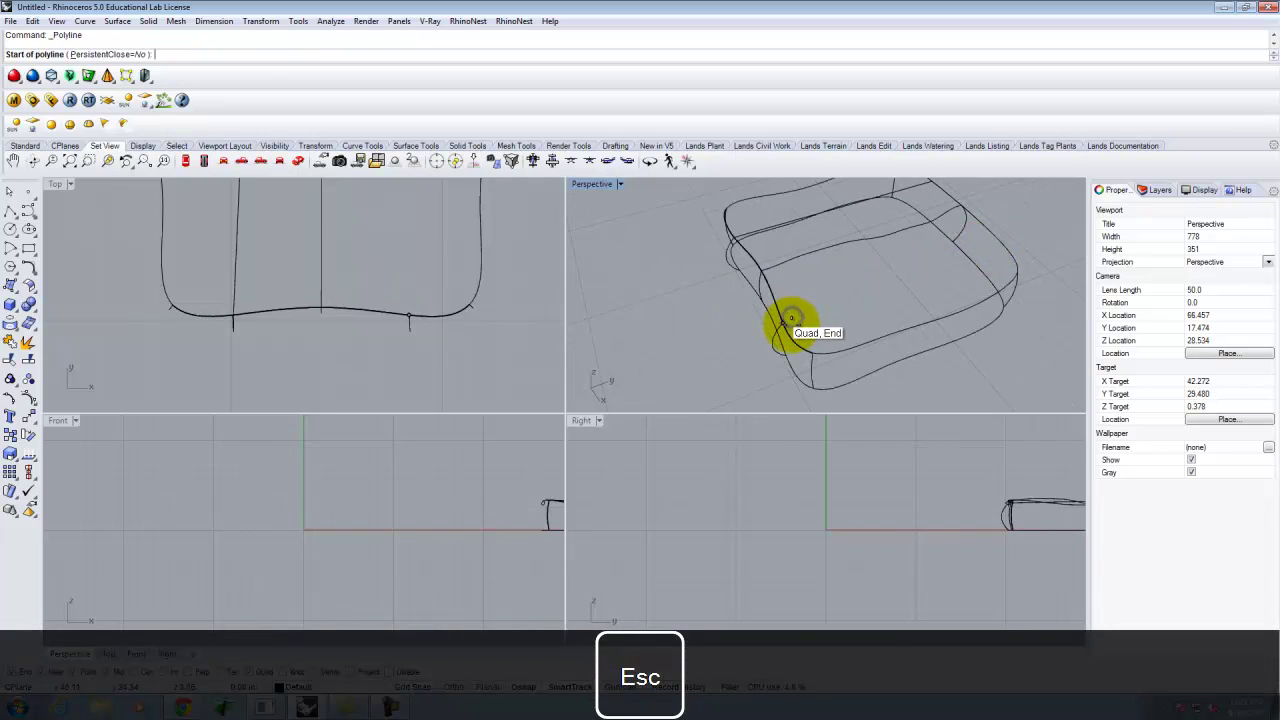
click(790, 322)
click(995, 245)
right_click(995, 245)
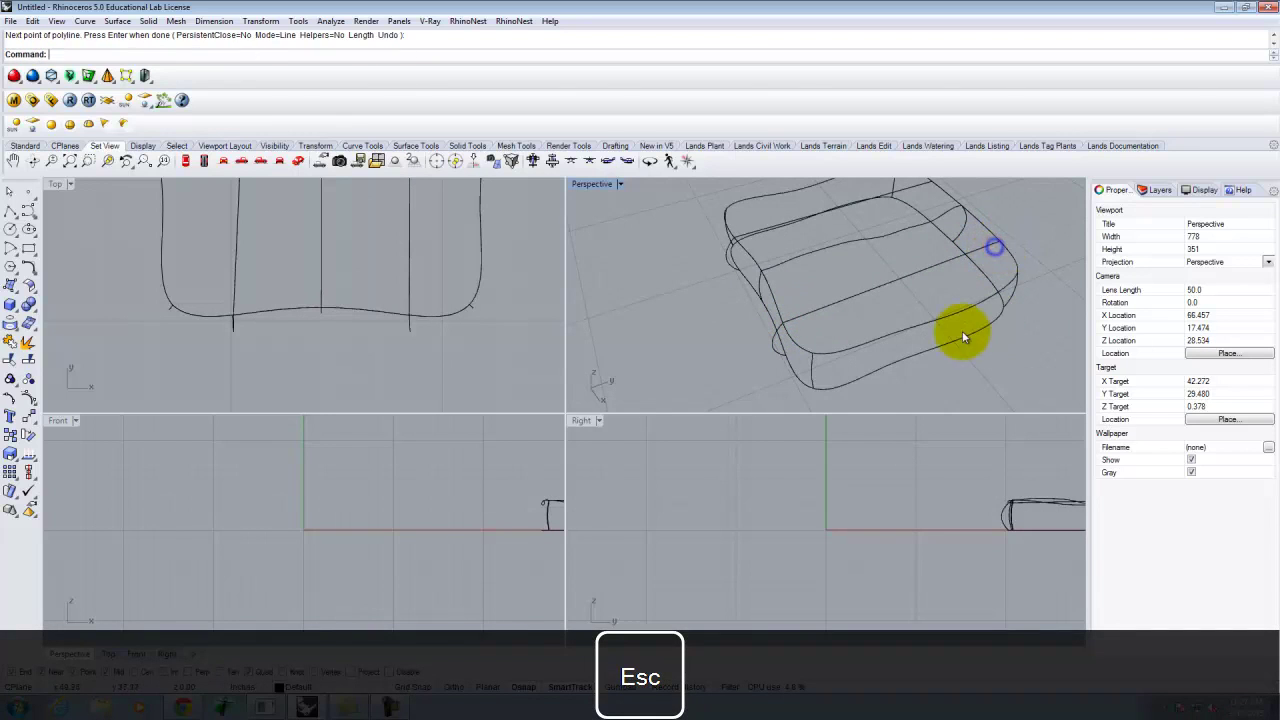
Rebuild both outer front-to-back lines with point count 10 and degree 3, and turn on their edit points
scroll(940, 325, down, 1)
scroll(922, 314, up, 1)
click(911, 299)
shift+click(916, 207)
key(Return)
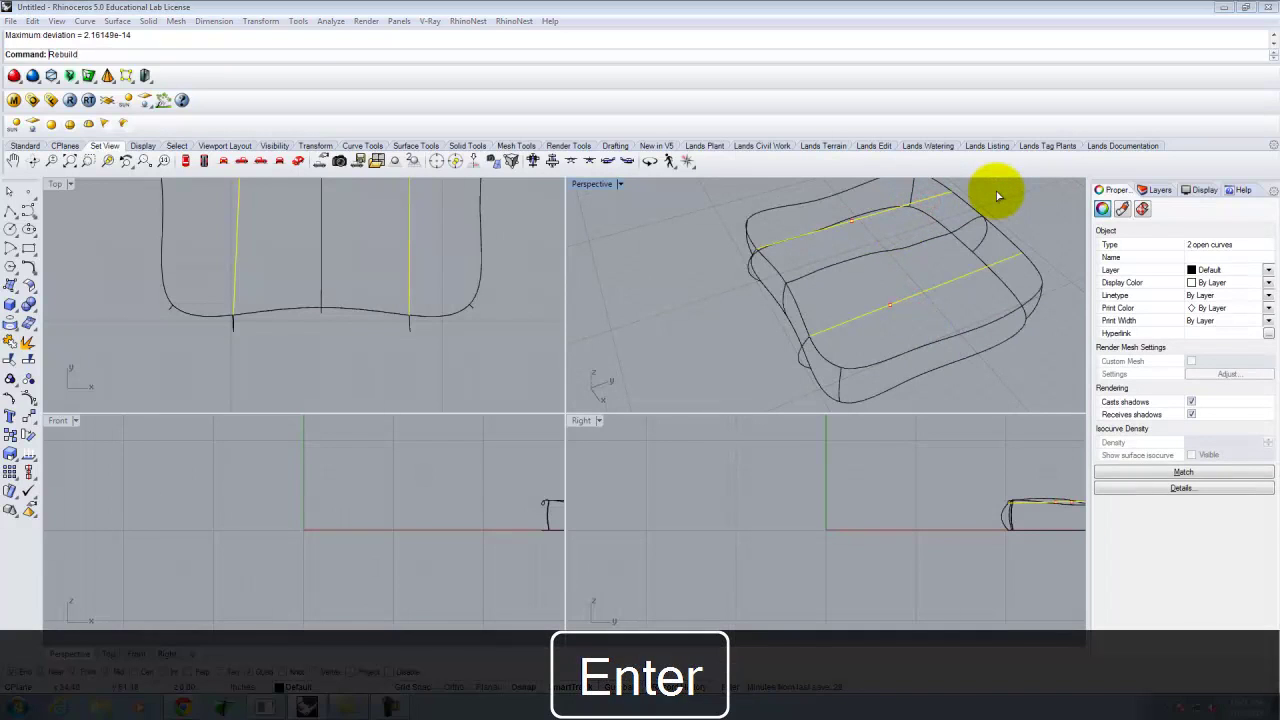
click(653, 390)
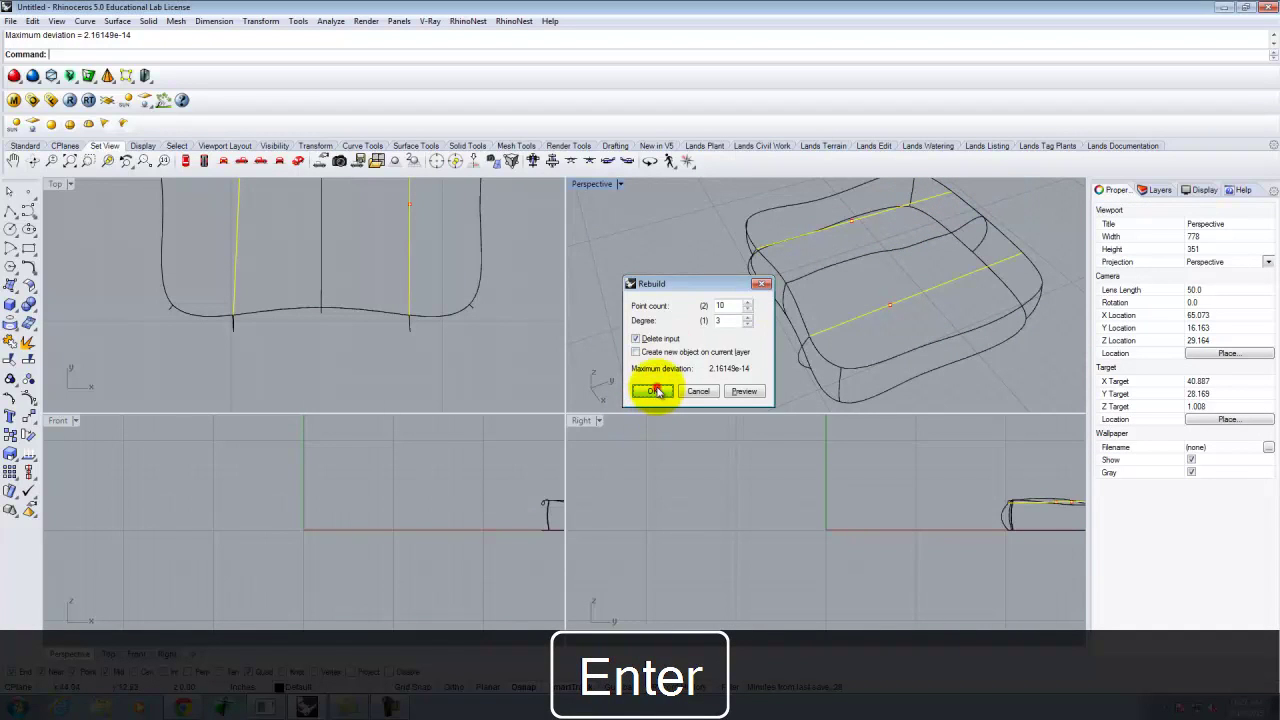
click(9, 398)
right_drag(997, 314, 862, 293)
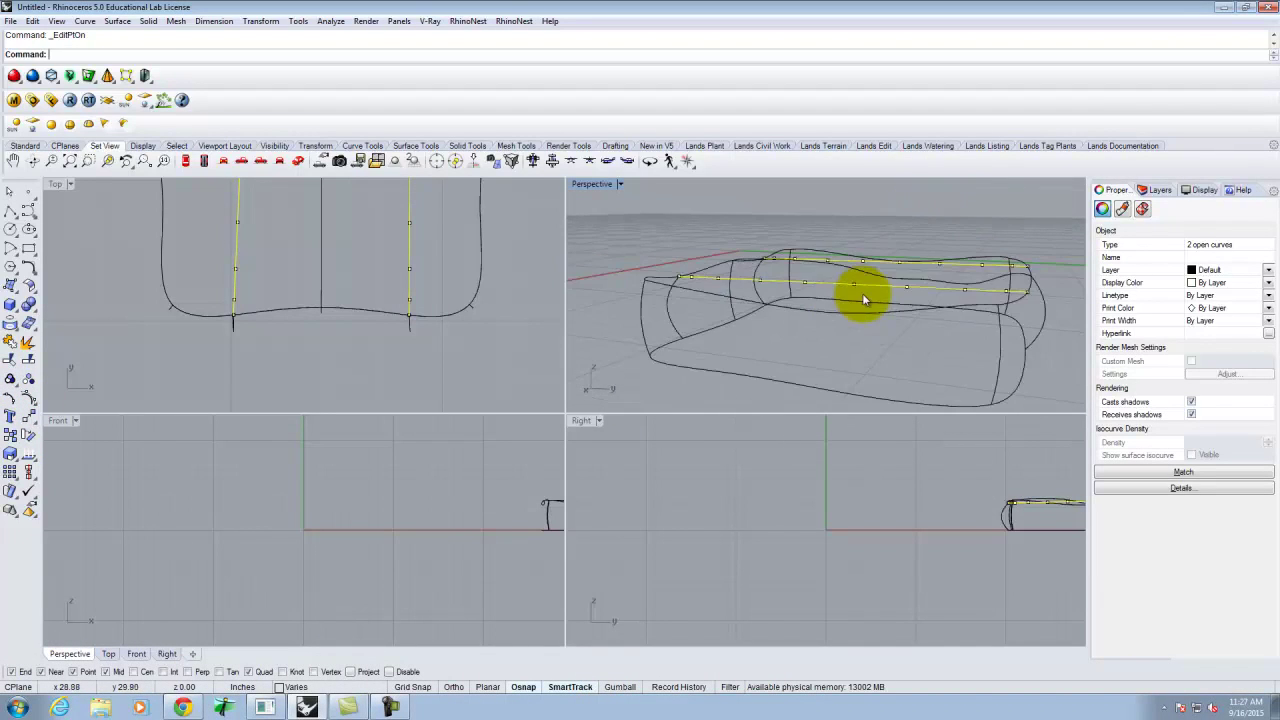
click(854, 284)
shift+click(906, 288)
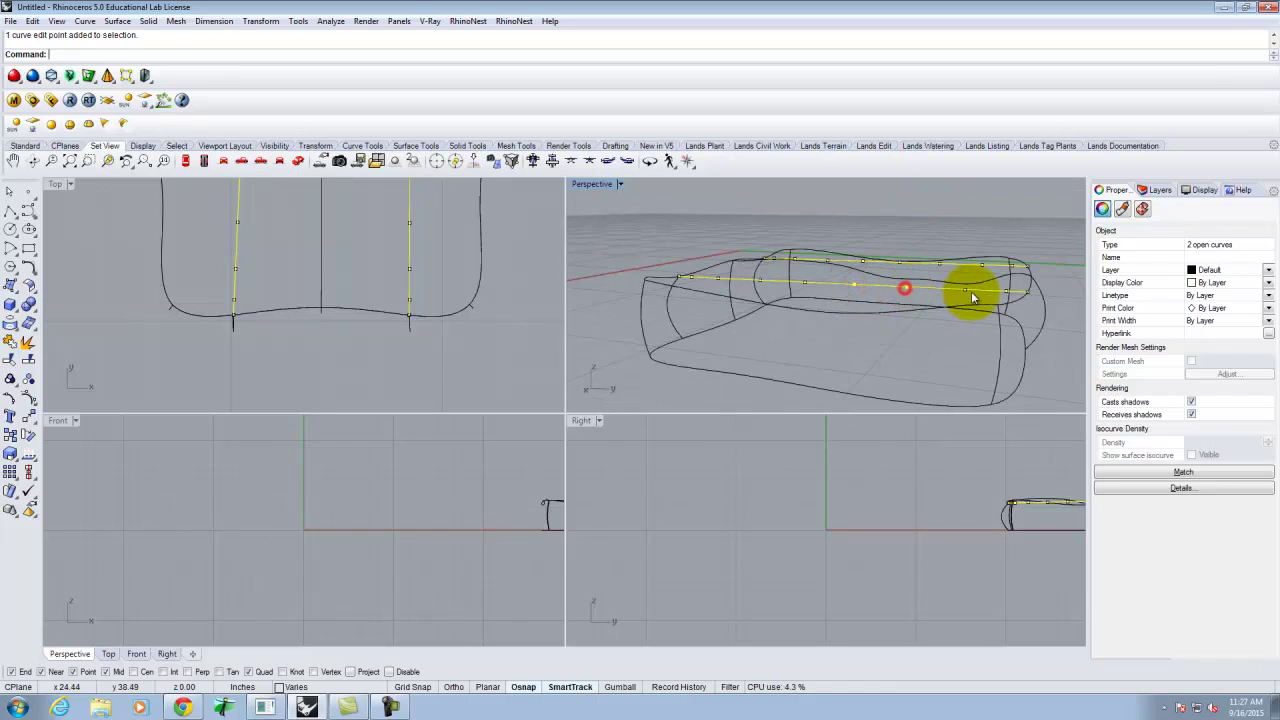
right_drag(914, 277, 933, 289)
shift+click(896, 259)
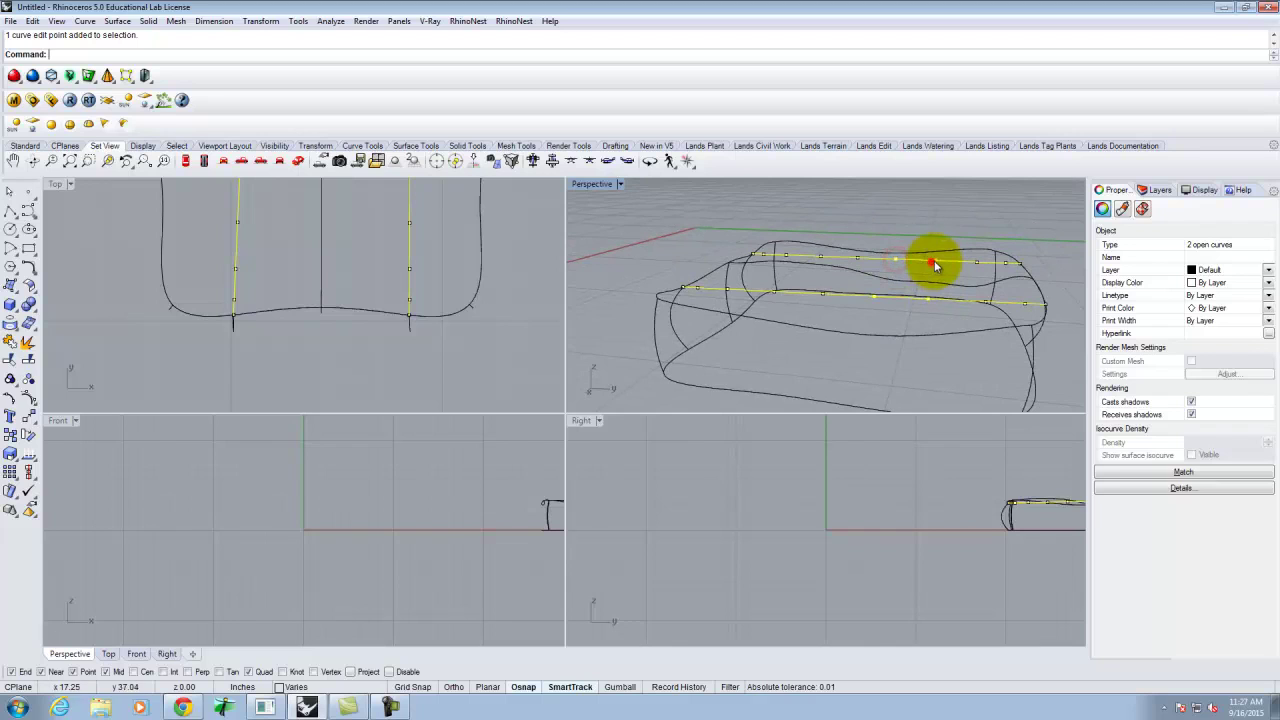
scroll(300, 540, down, 9)
scroll(434, 527, up, 20)
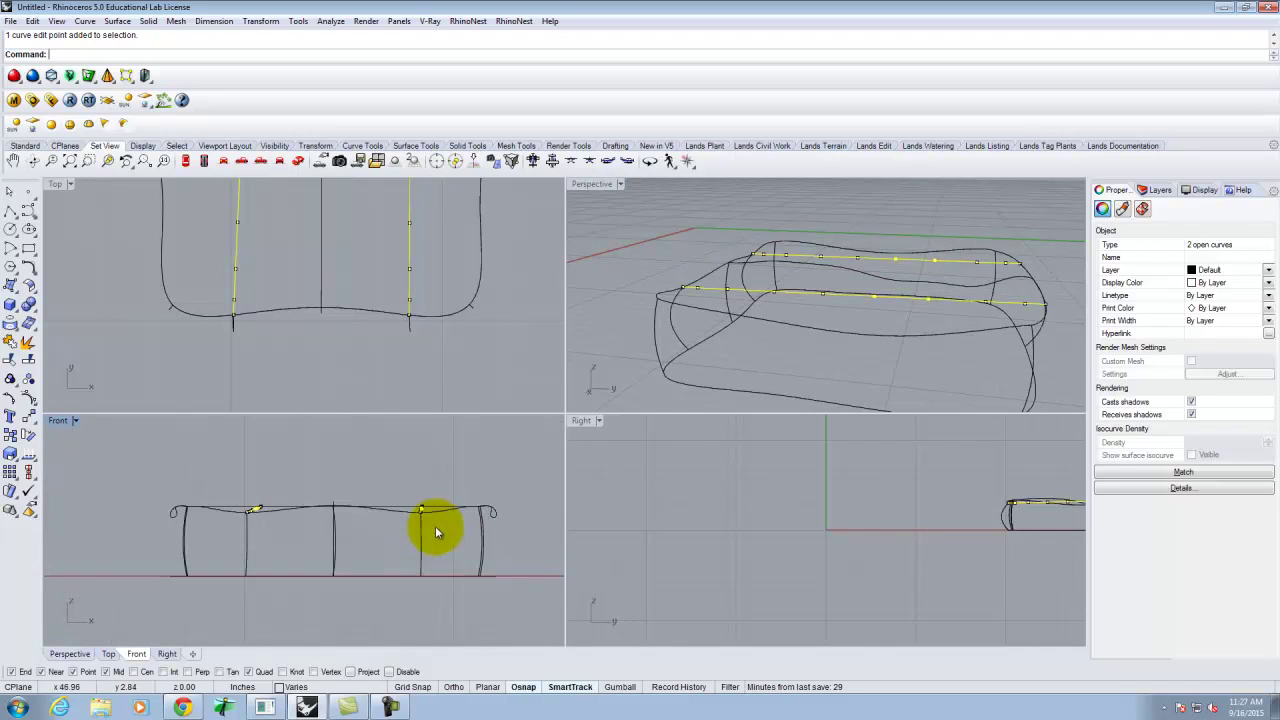
scroll(930, 536, down, 4)
scroll(887, 525, up, 12)
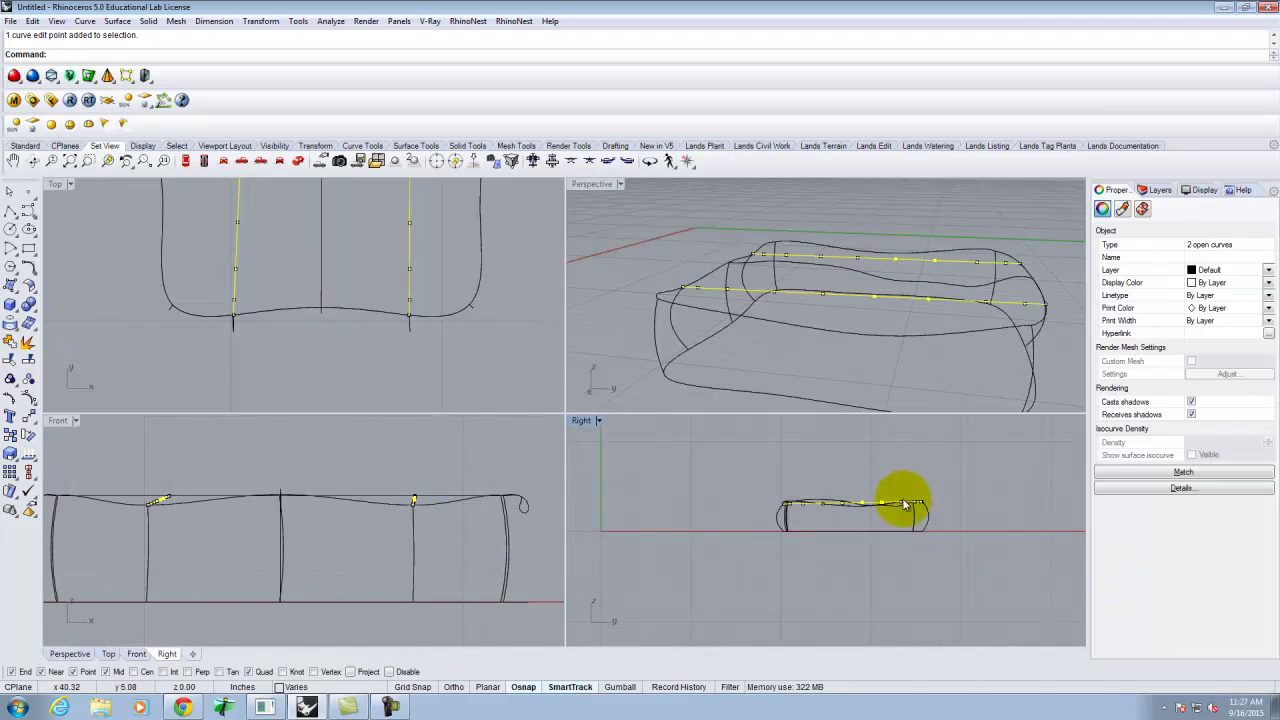
scroll(842, 508, down, 5)
key(Return)
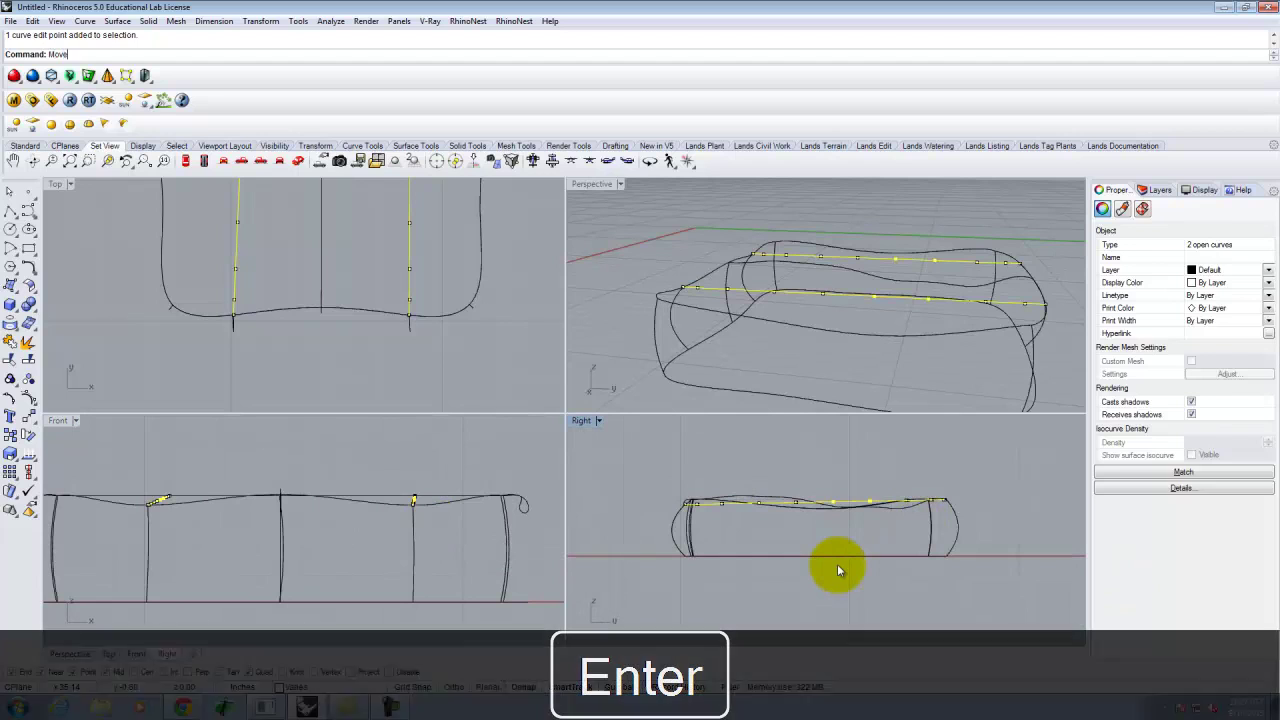
click(1000, 497)
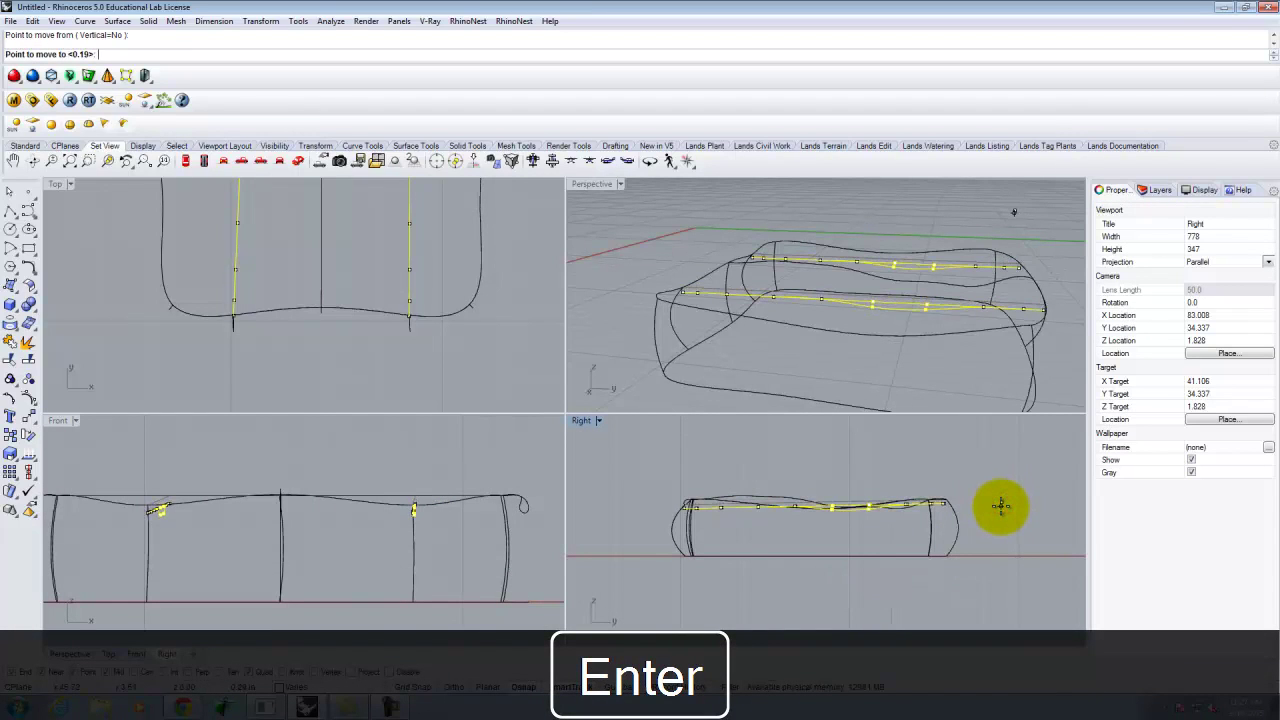
key(Escape)
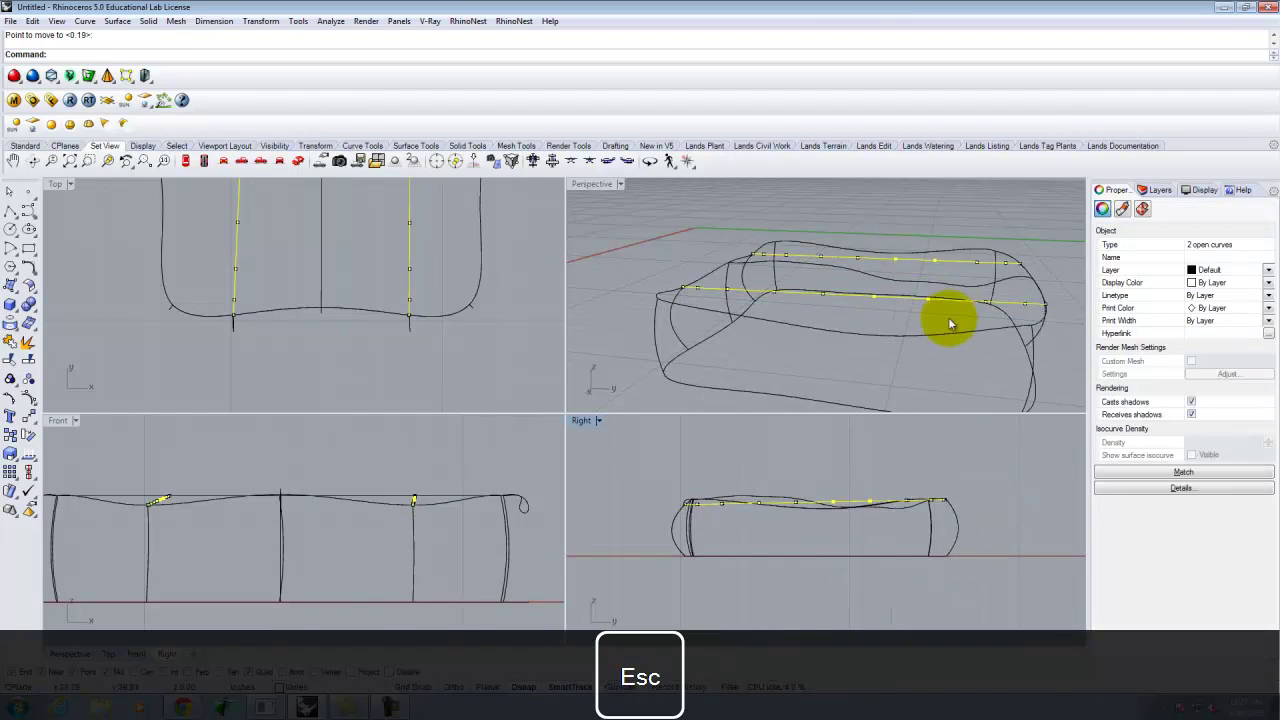
click(949, 207)
Lower two matching edit points in the back half of both outer front-to-back curves by about 0.34 in using Move
click(927, 300)
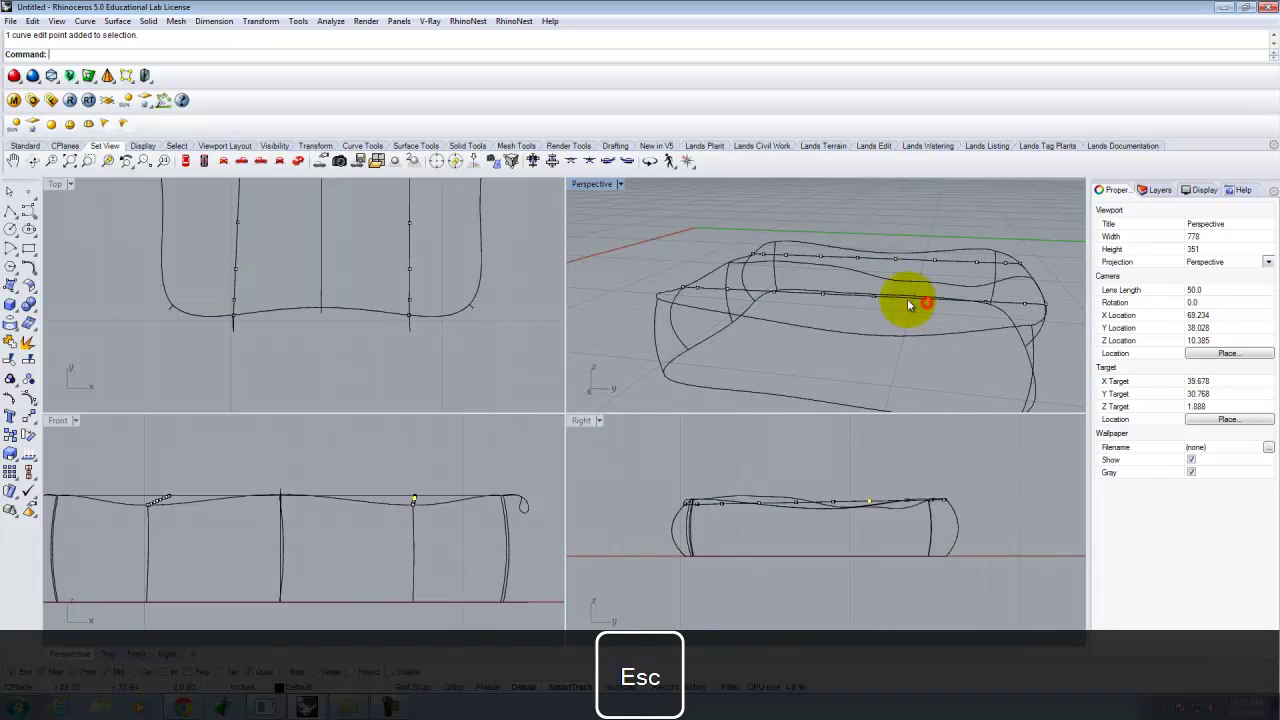
shift+click(872, 297)
shift+click(895, 260)
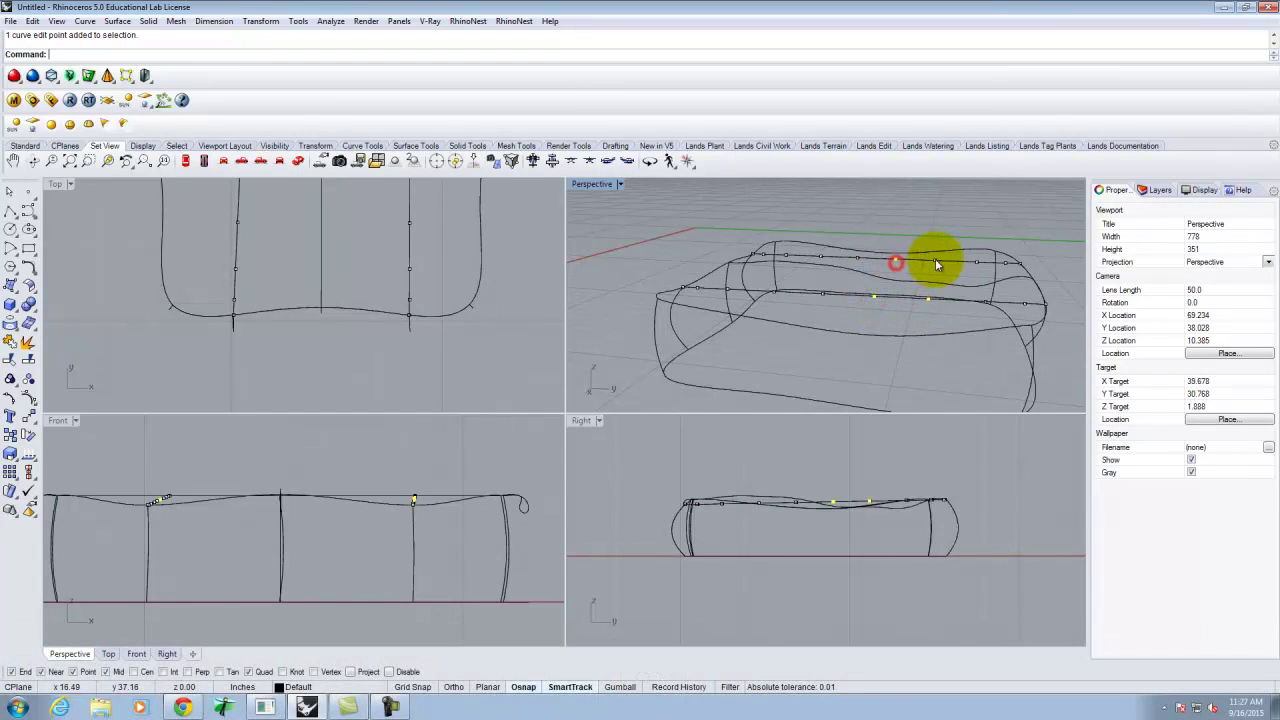
shift+click(934, 260)
key(Return)
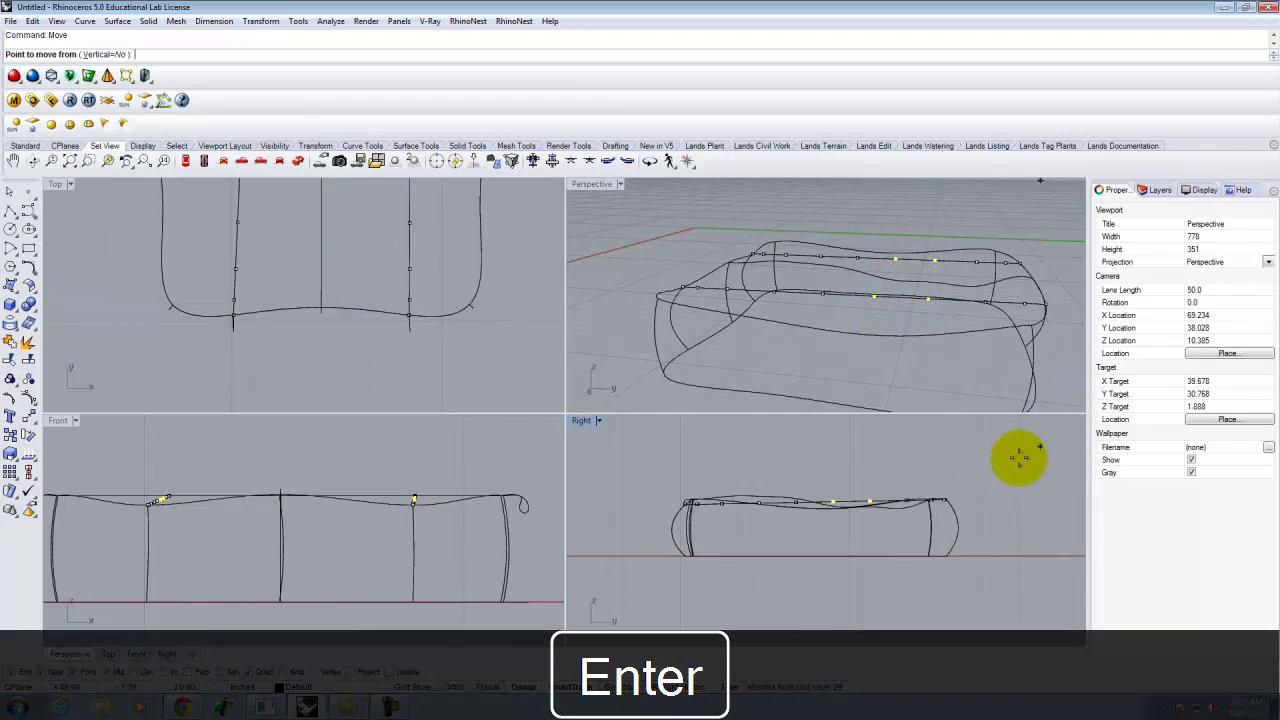
click(1008, 508)
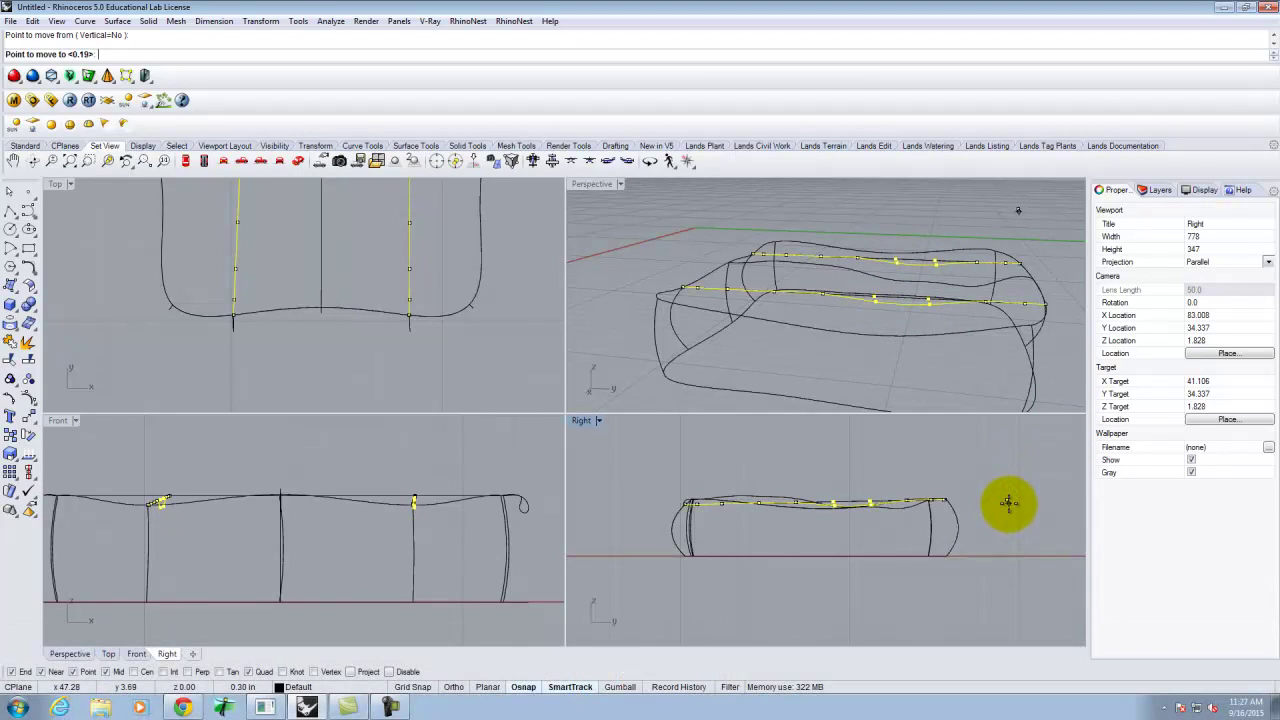
click(1006, 503)
Select three consecutive edit points in the front half of the left front-to-back curve
right_drag(980, 506, 957, 491)
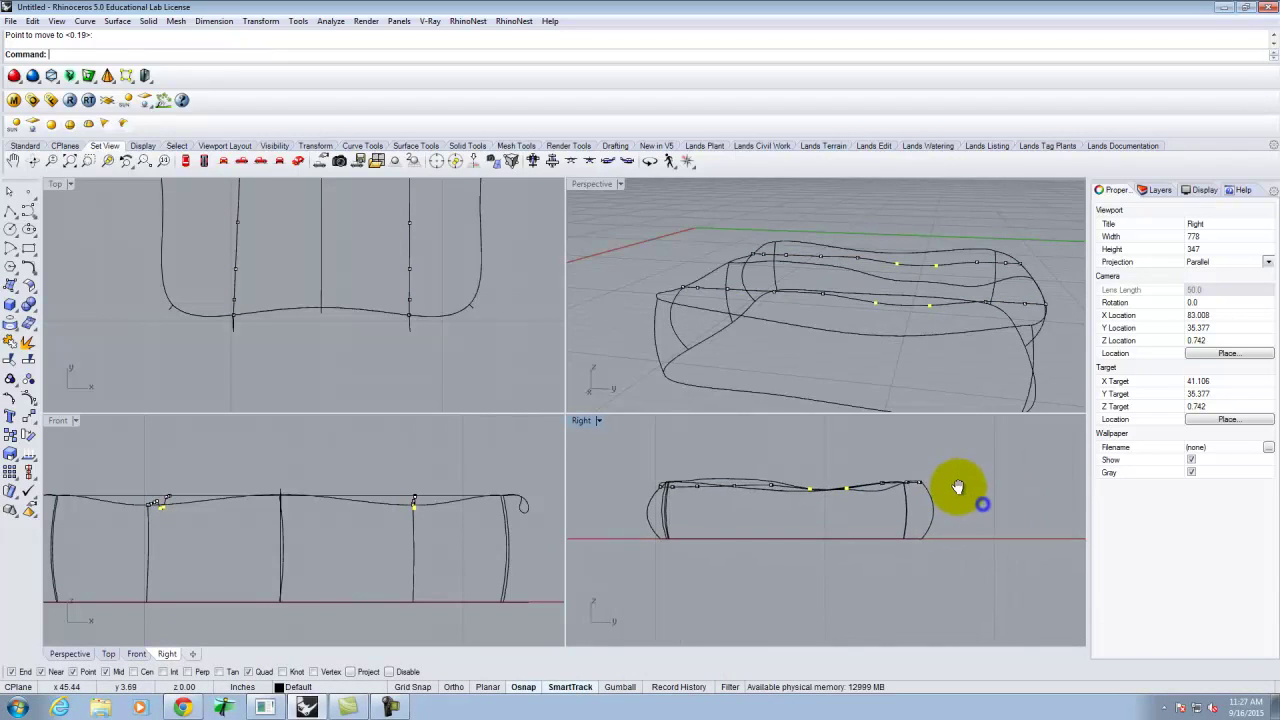
right_drag(961, 358, 674, 357)
scroll(887, 282, up, 6)
right_drag(930, 283, 763, 309)
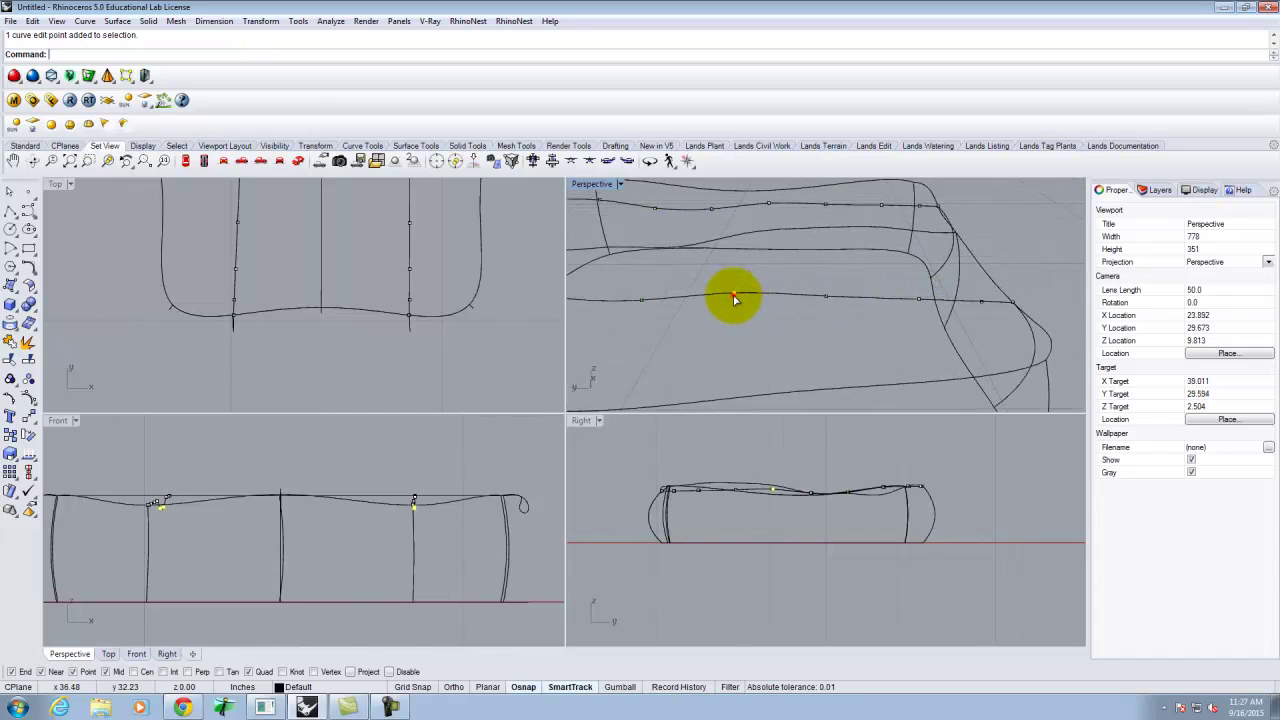
shift+click(827, 299)
shift+click(920, 301)
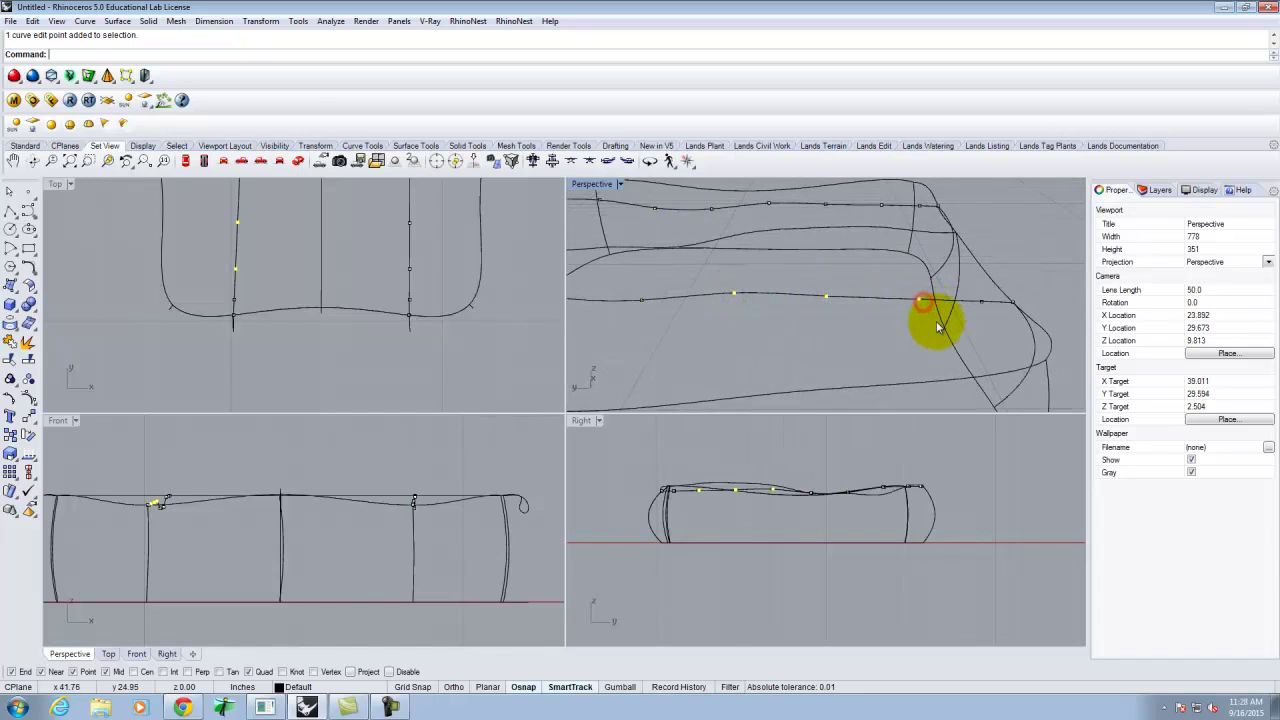
key(Return)
click(891, 328)
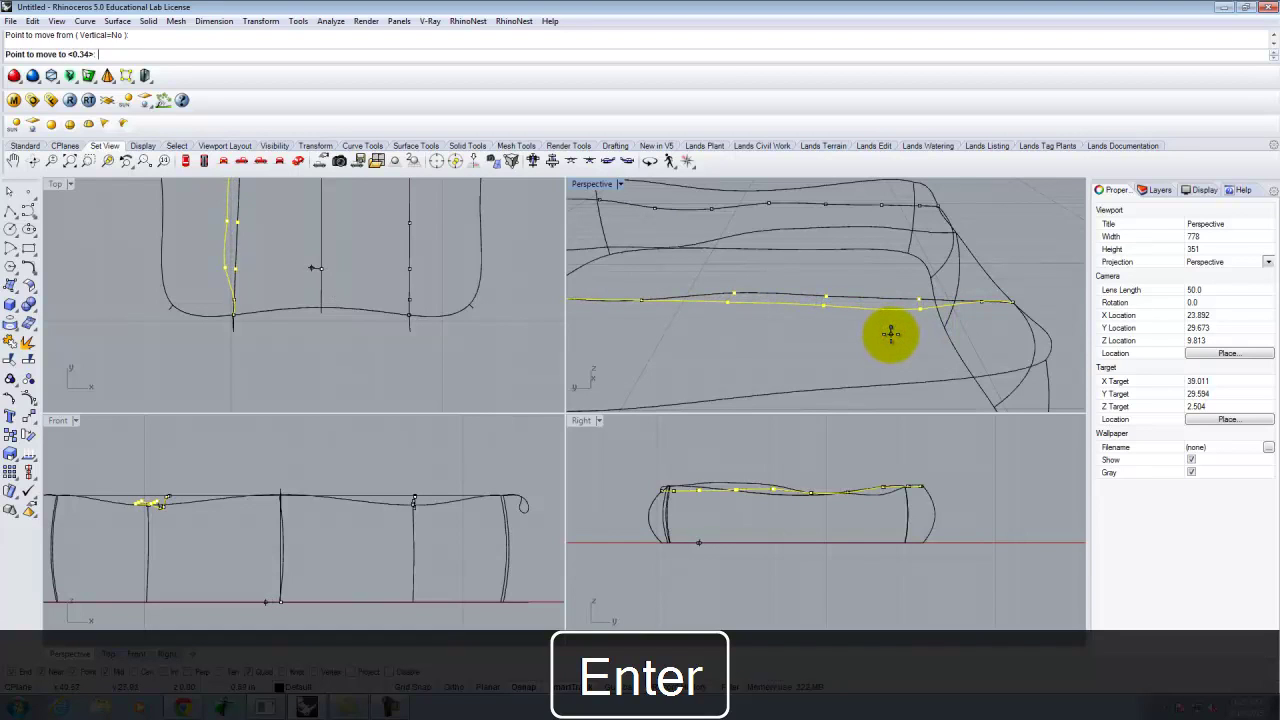
key(Escape)
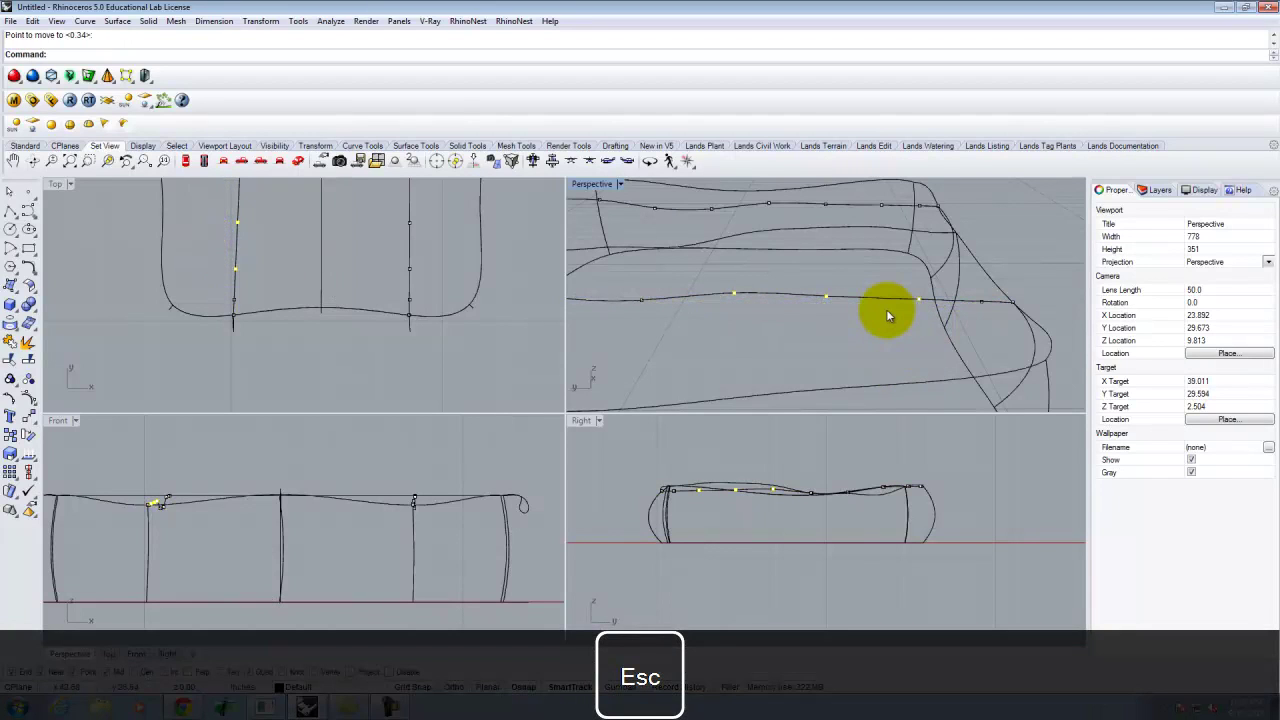
text(Mo)
key(Return)
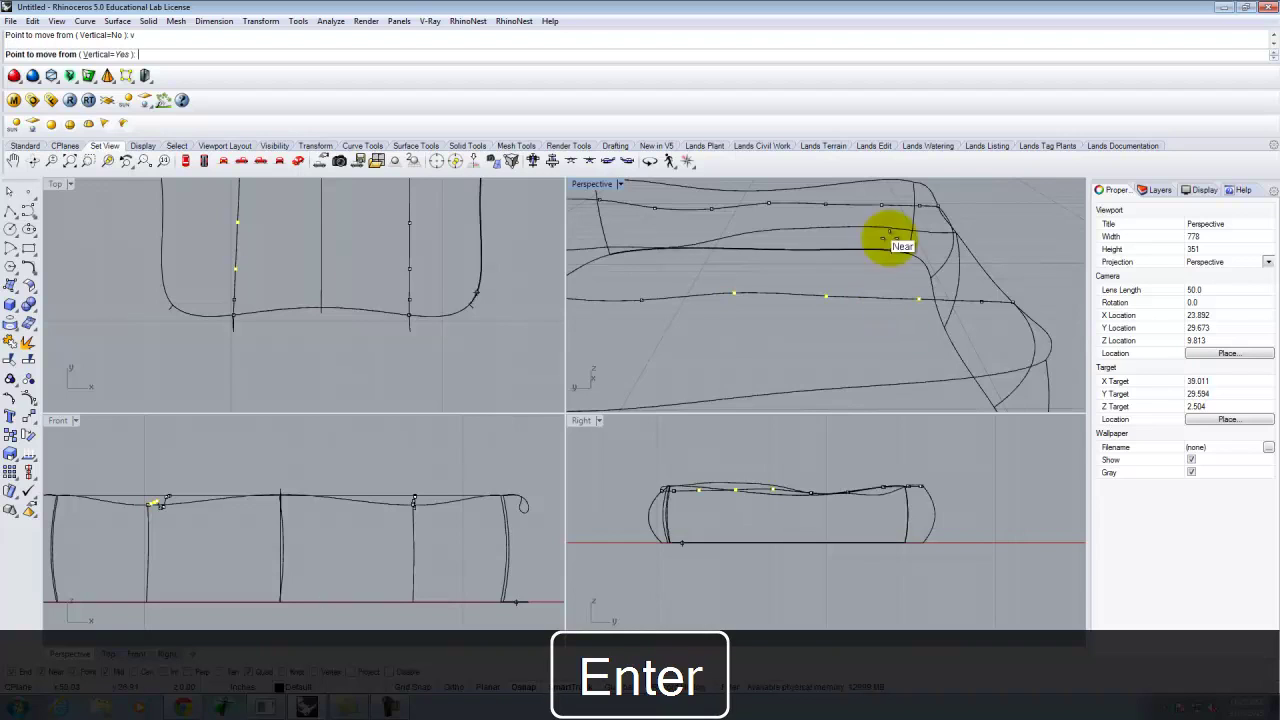
key(Escape)
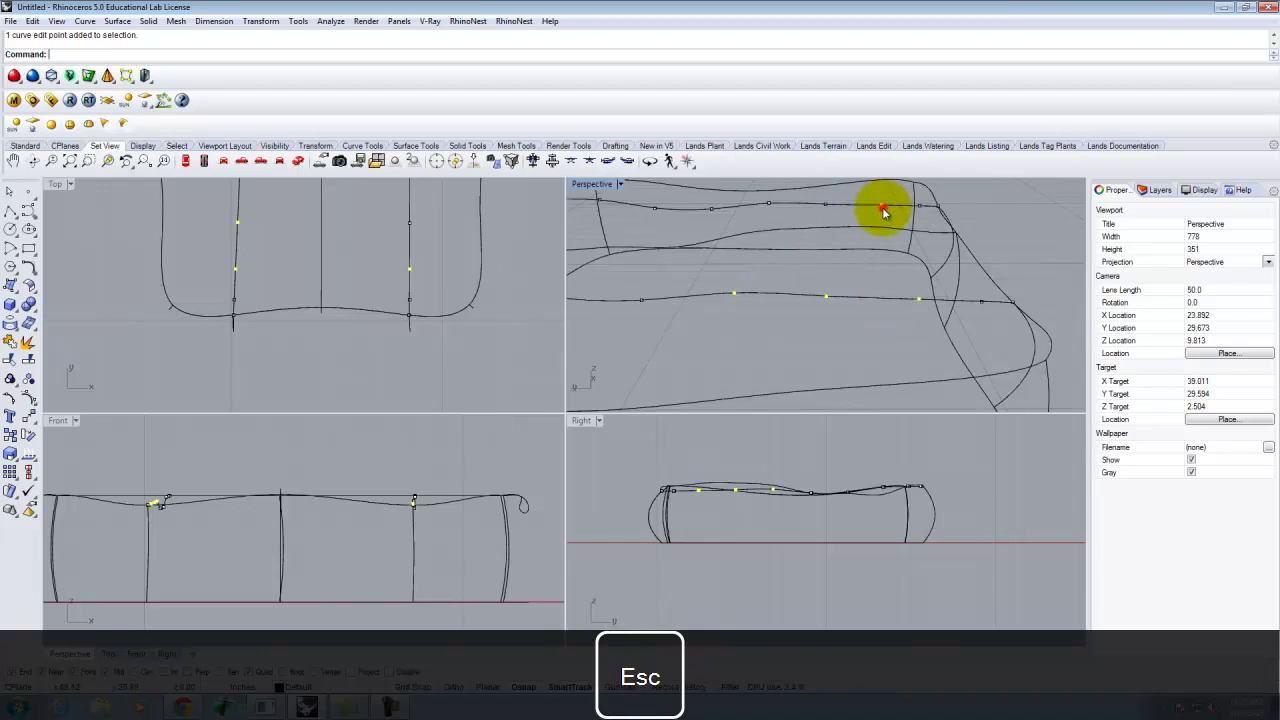
Add the matching three edit points of the right front-to-back curve, lower all six by about 0.24 in, and turn off the edit points
shift+click(826, 206)
shift+click(768, 206)
key(Return)
click(994, 494)
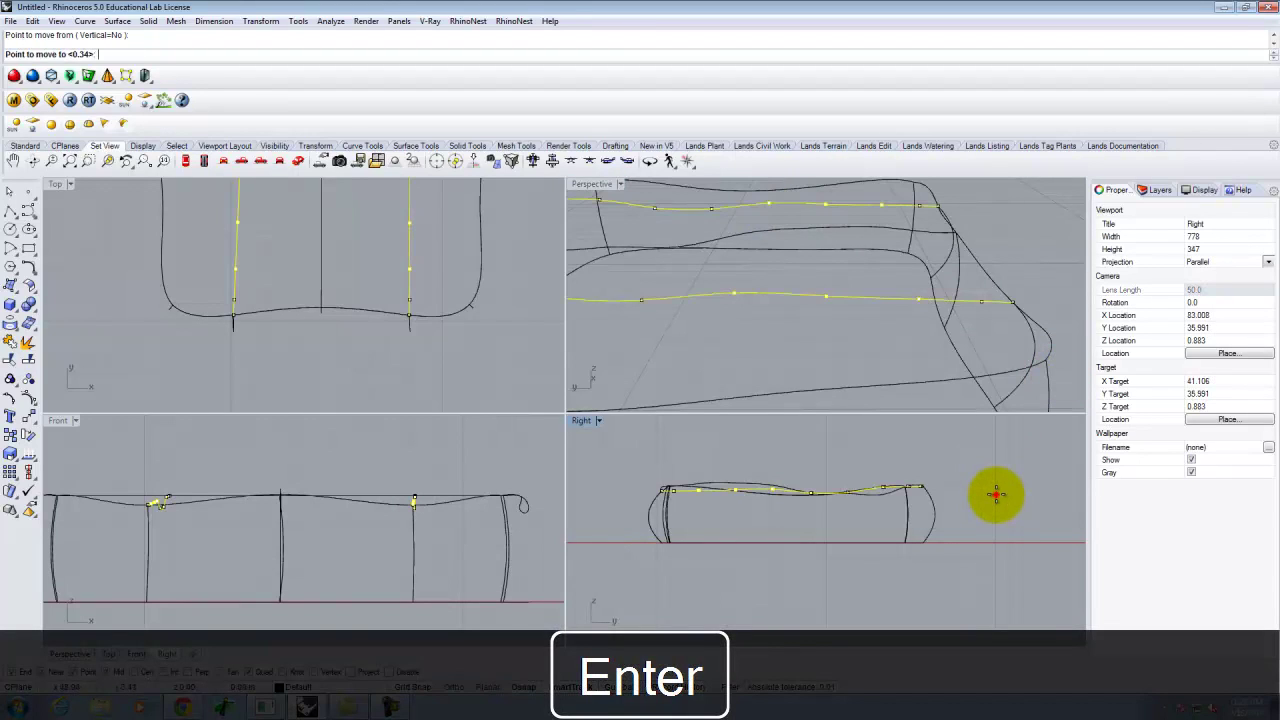
click(996, 499)
key(Escape)
right_drag(943, 291, 745, 262)
click(745, 262)
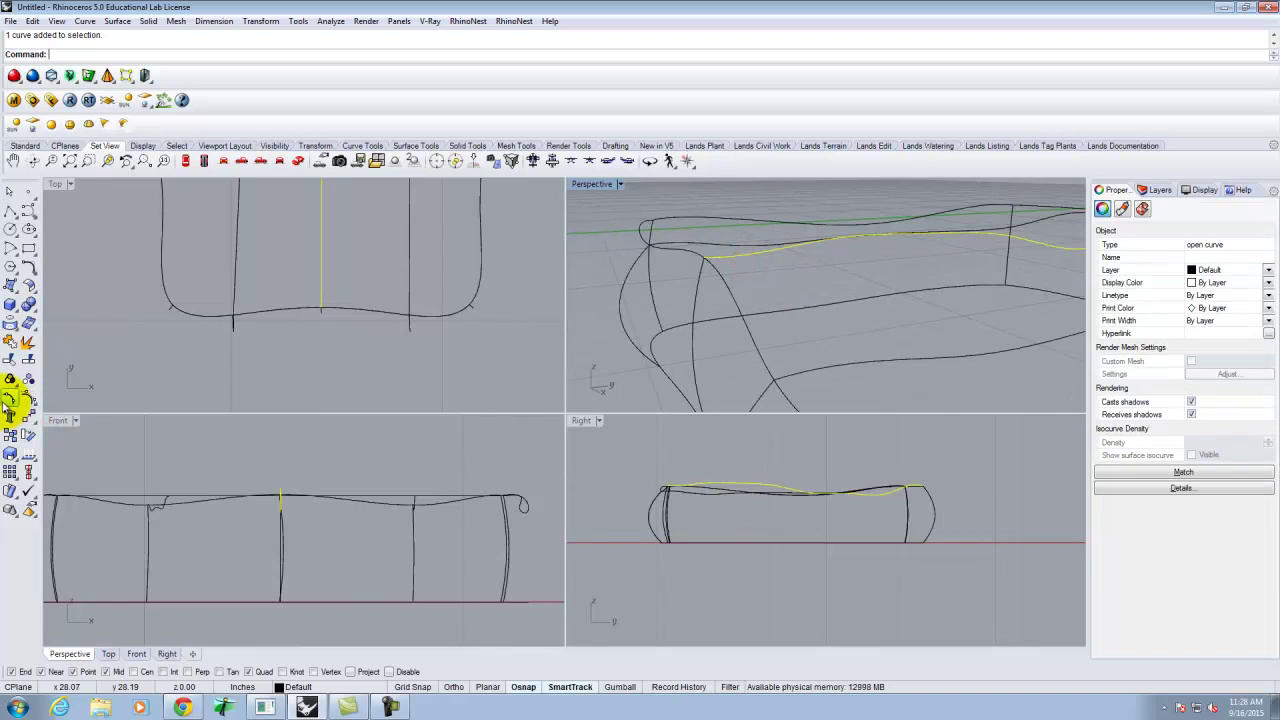
click(11, 400)
click(747, 254)
text(m)
key(Return)
text(v)
key(Return)
click(744, 256)
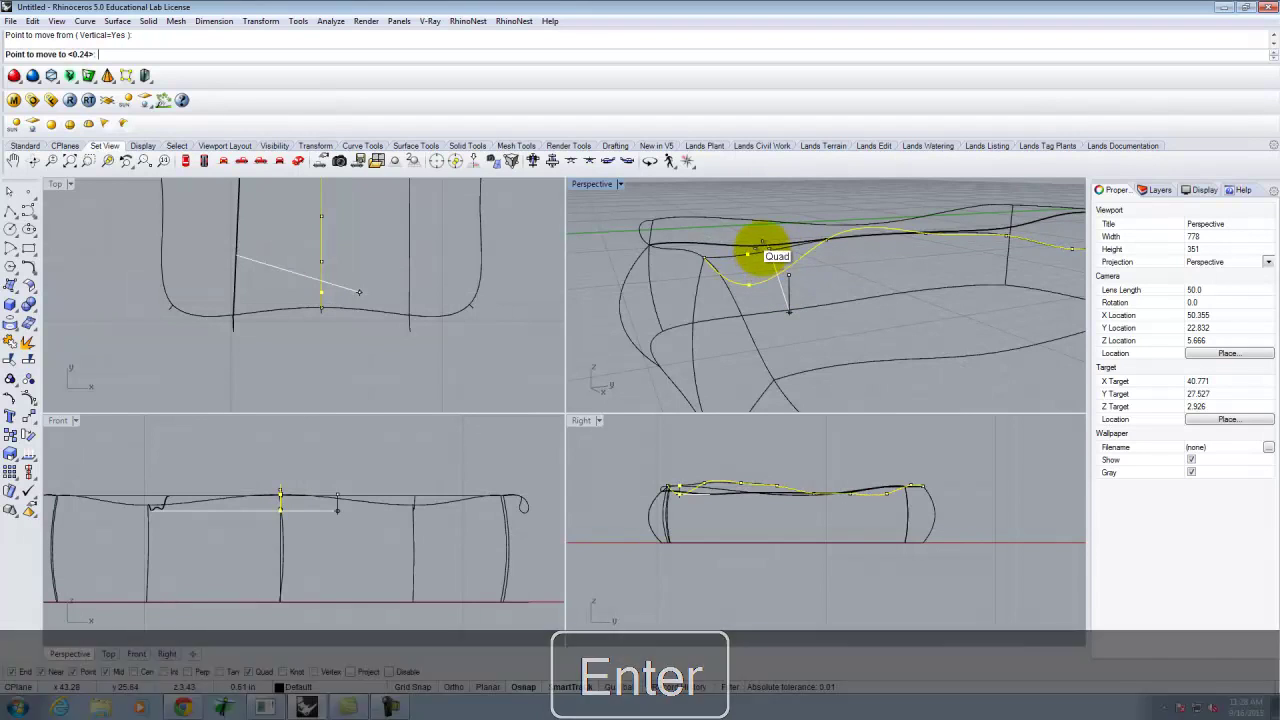
scroll(672, 476, up, 4)
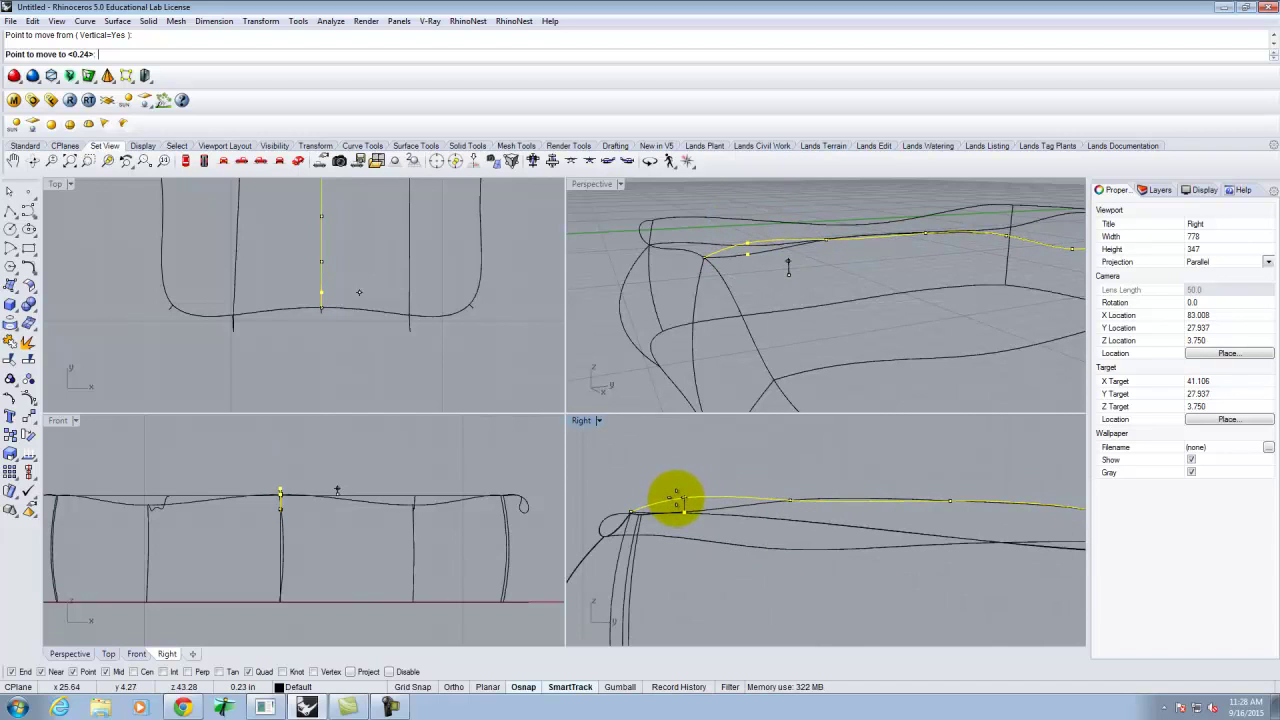
key(Escape)
Maximize the Perspective view and examine the seat's curve framework from several angles
scroll(620, 488, down, 3)
scroll(709, 397, down, 2)
scroll(700, 350, down, 4)
double_click(594, 184)
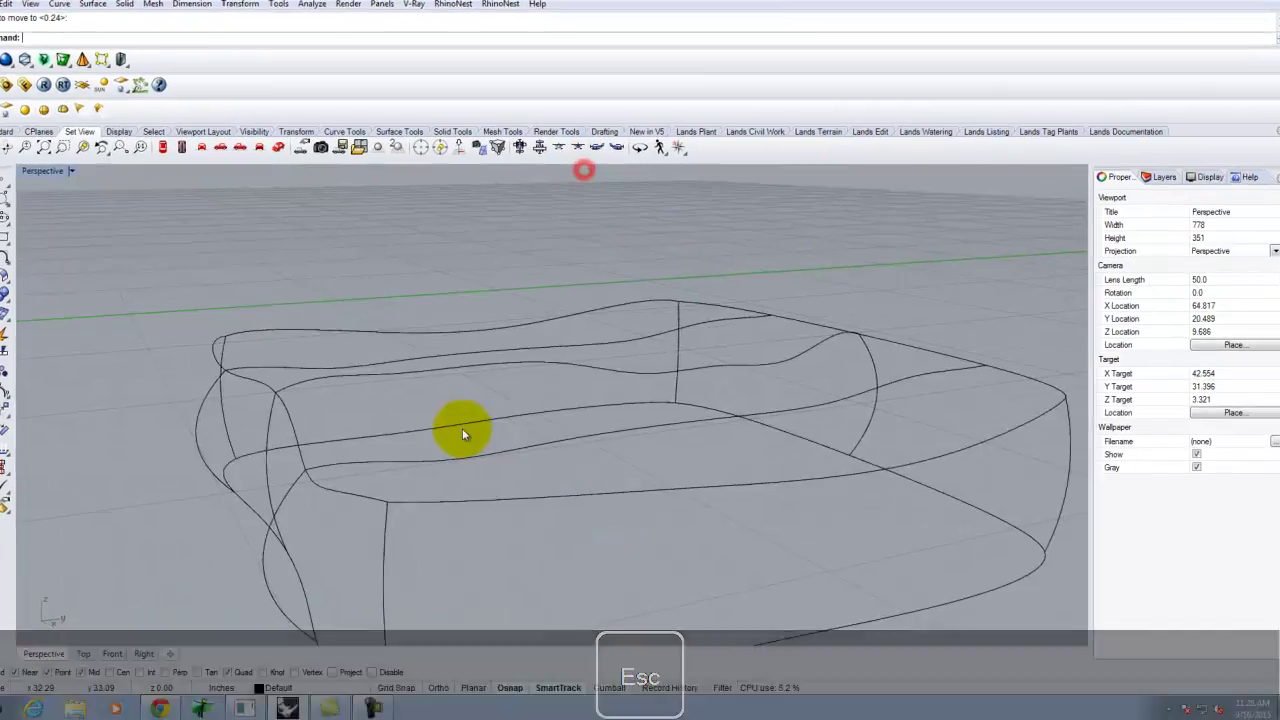
scroll(402, 440, down, 6)
right_drag(382, 438, 568, 430)
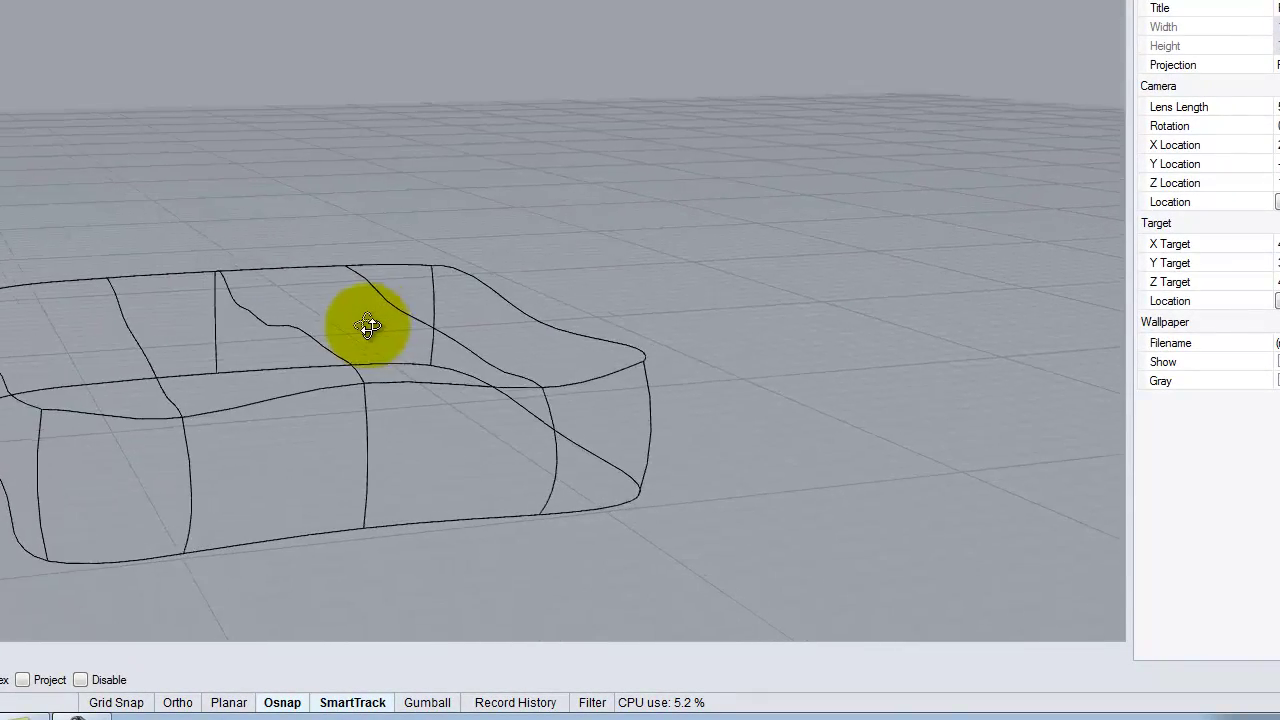
right_drag(368, 326, 253, 274)
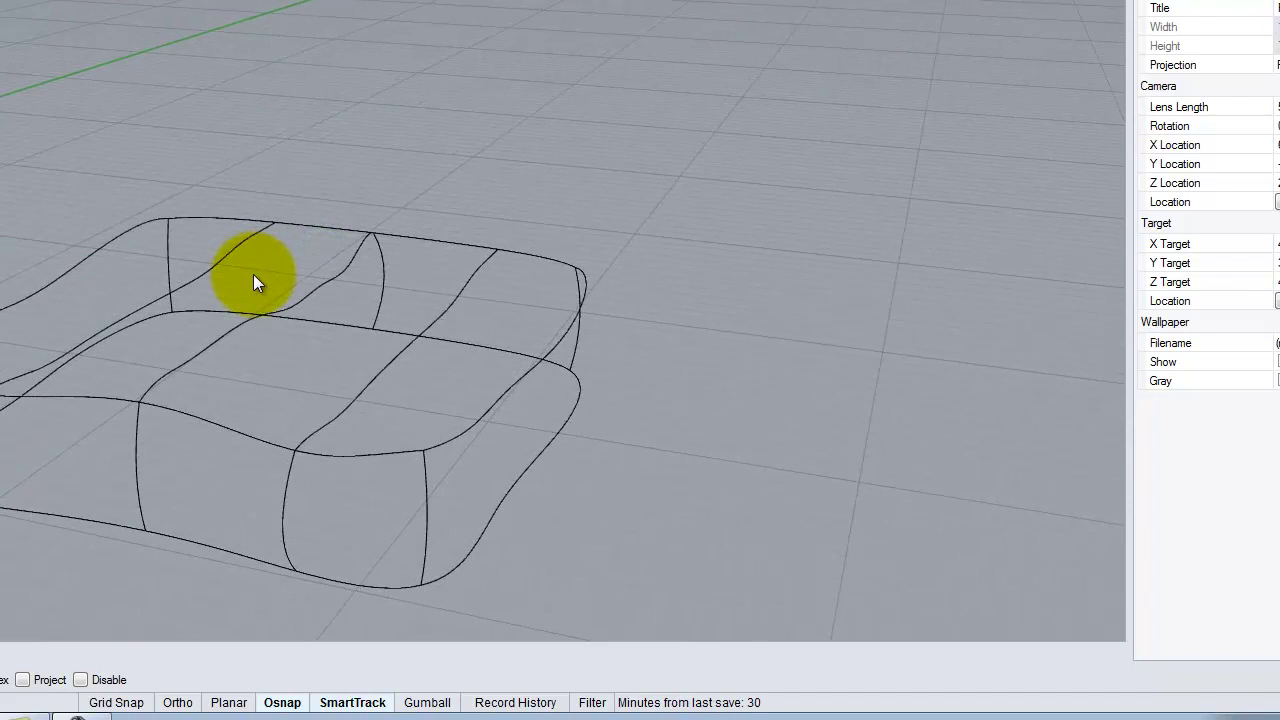
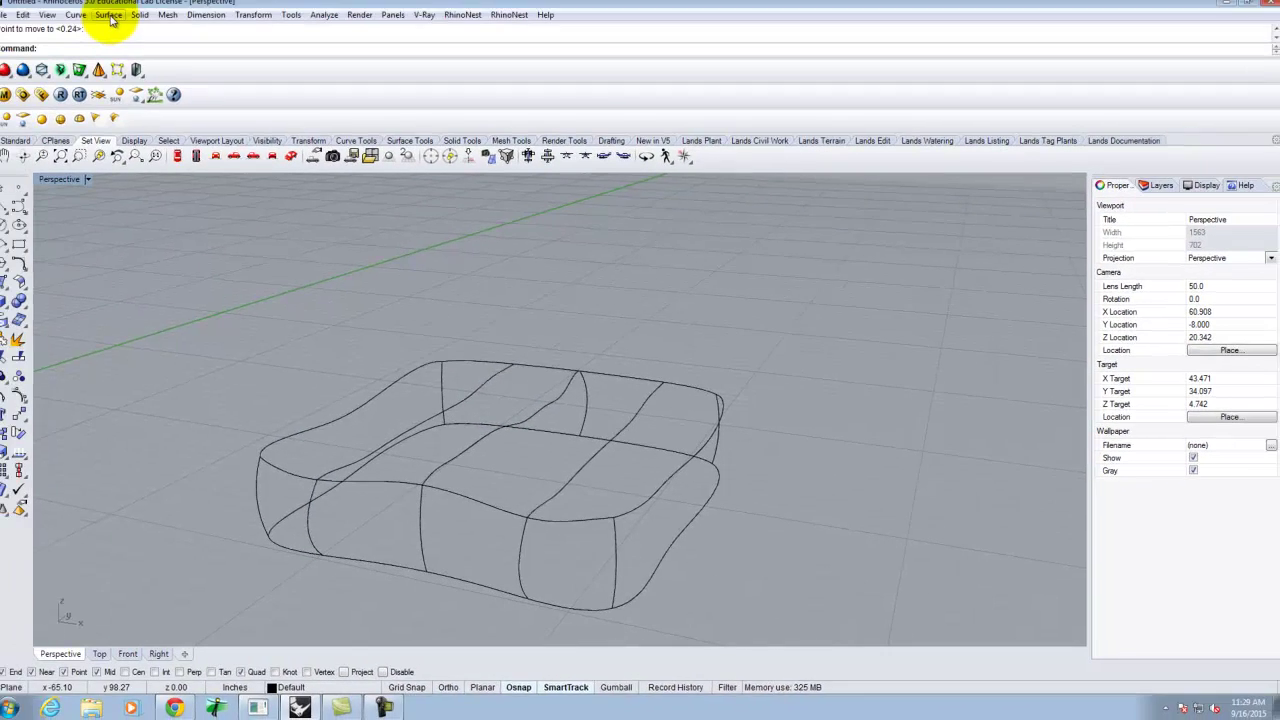
Create a curve network surface over the seat top from the five front-to-back curves and the upper front and back outline curves, using Position edge matching
click(117, 21)
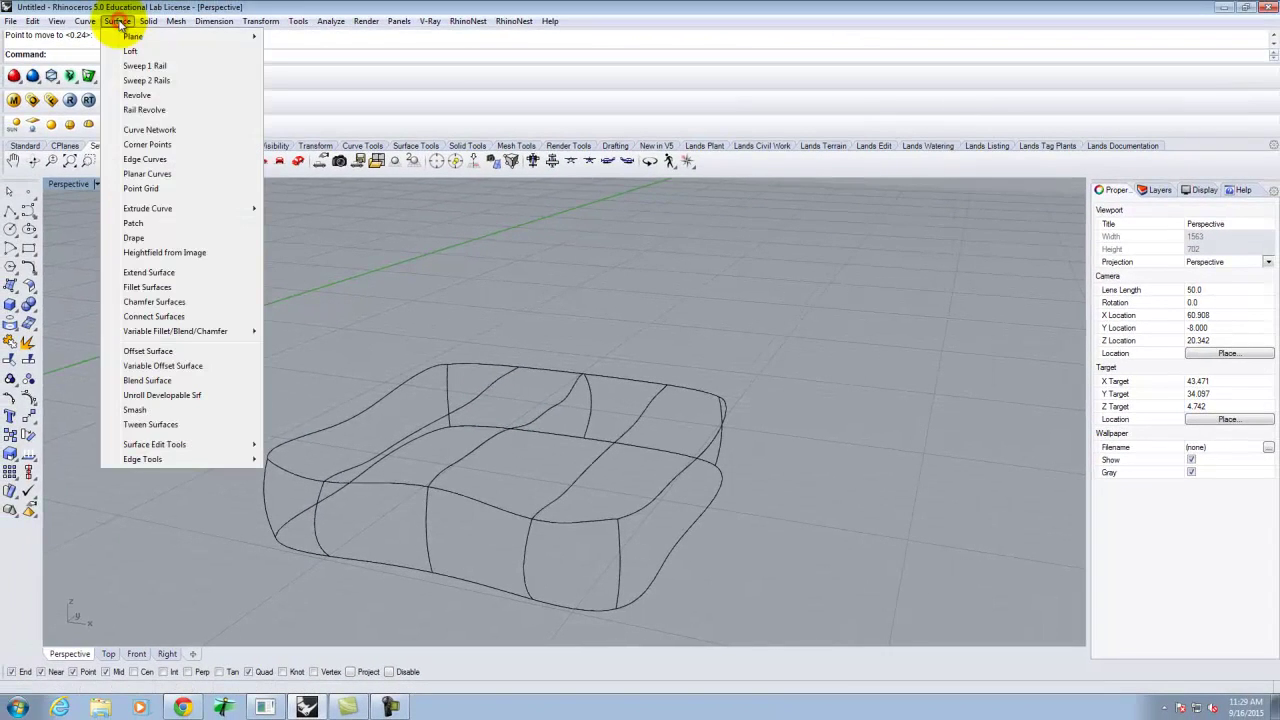
click(164, 131)
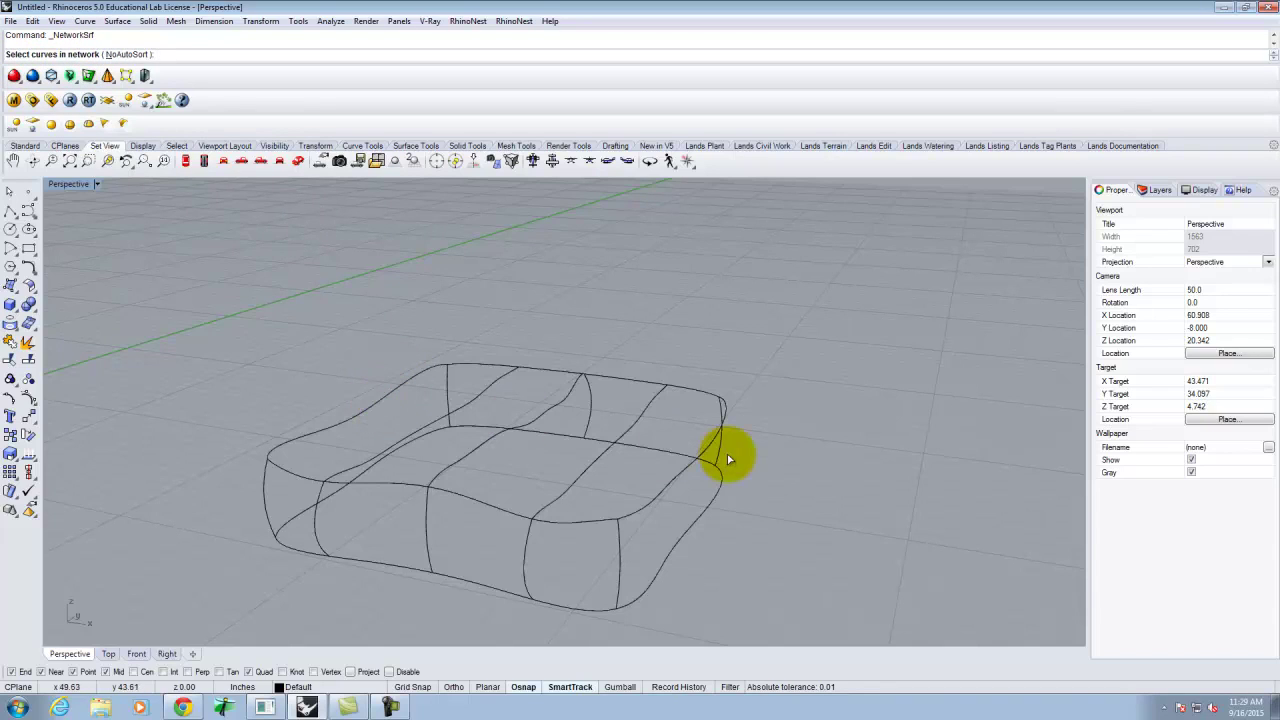
click(368, 406)
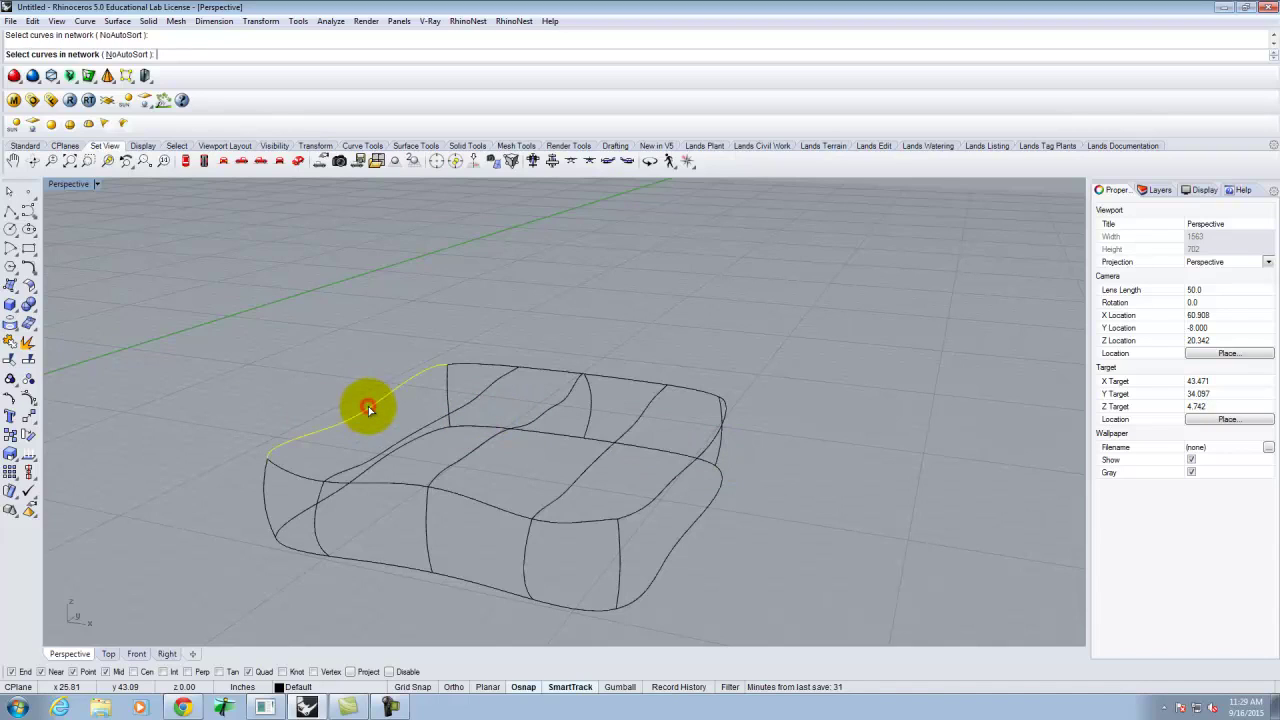
click(549, 409)
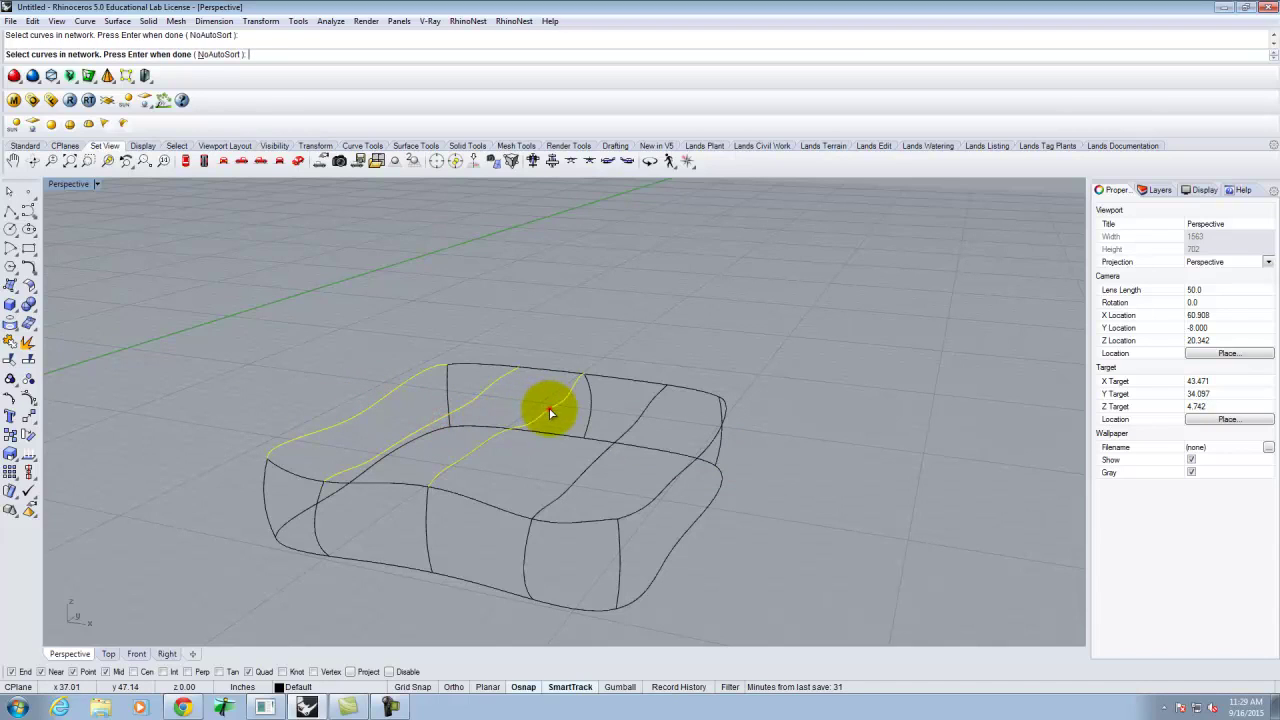
click(643, 408)
click(677, 477)
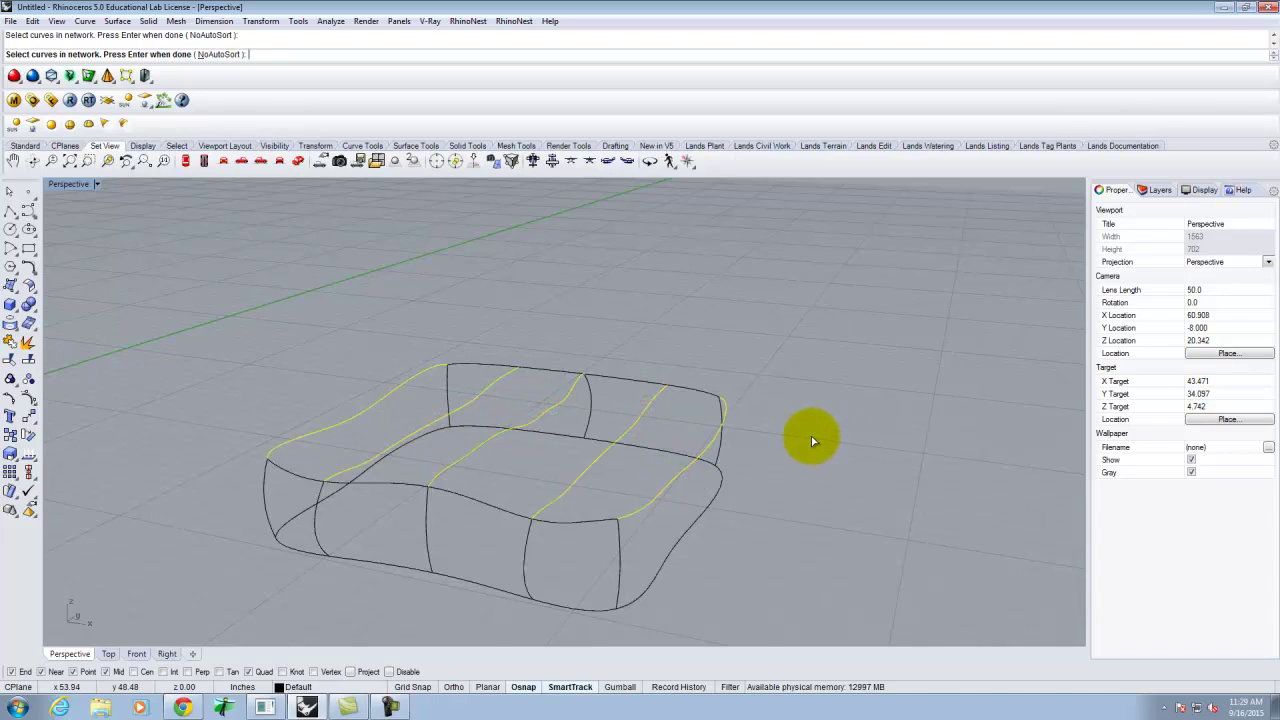
click(701, 398)
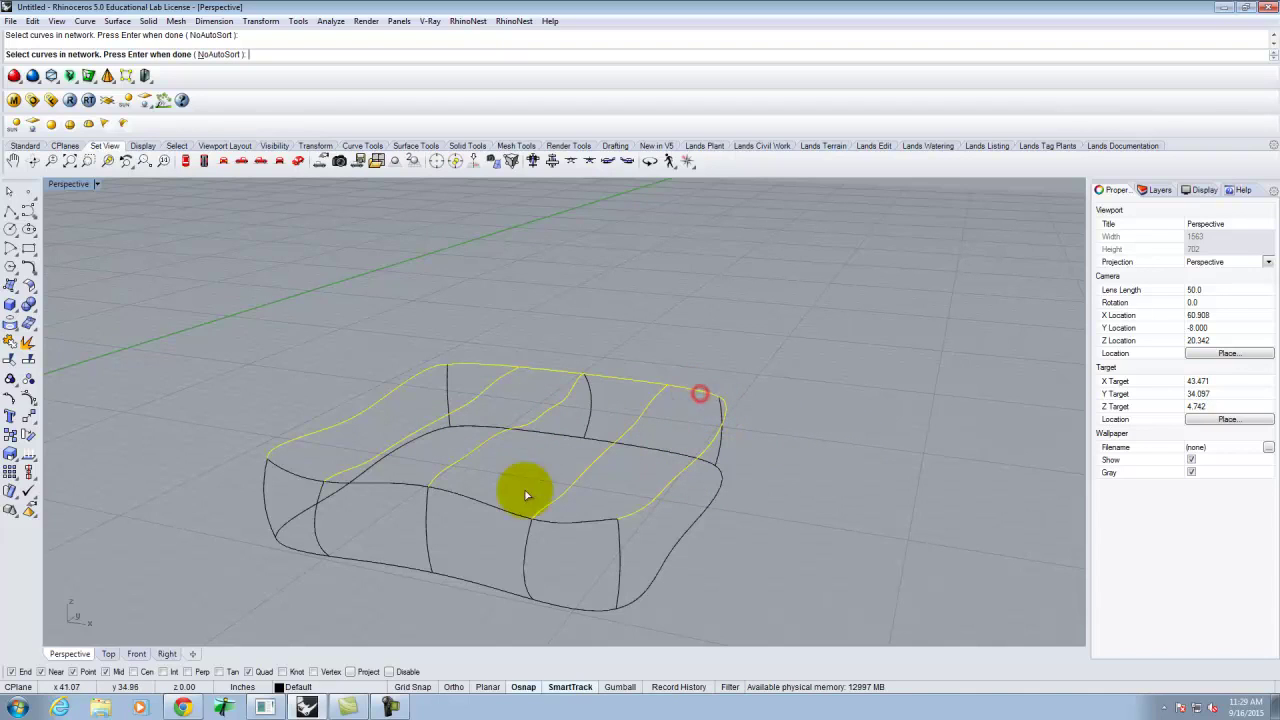
click(458, 497)
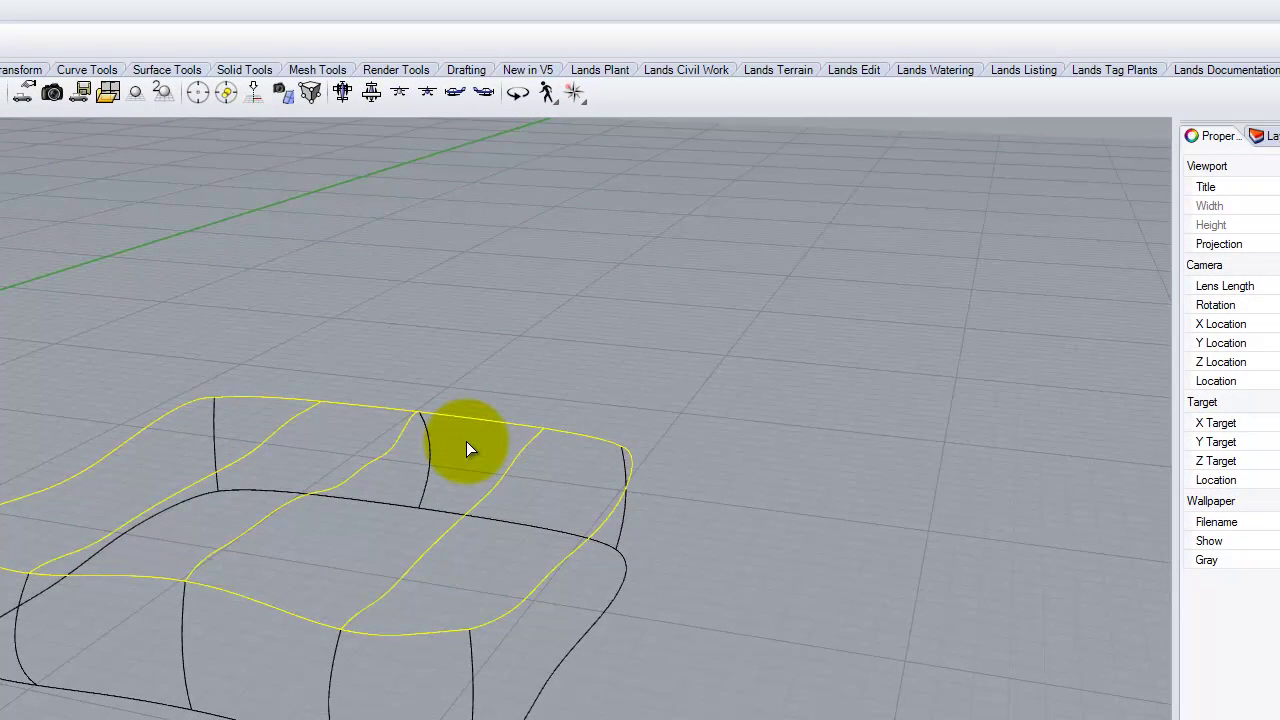
key(Return)
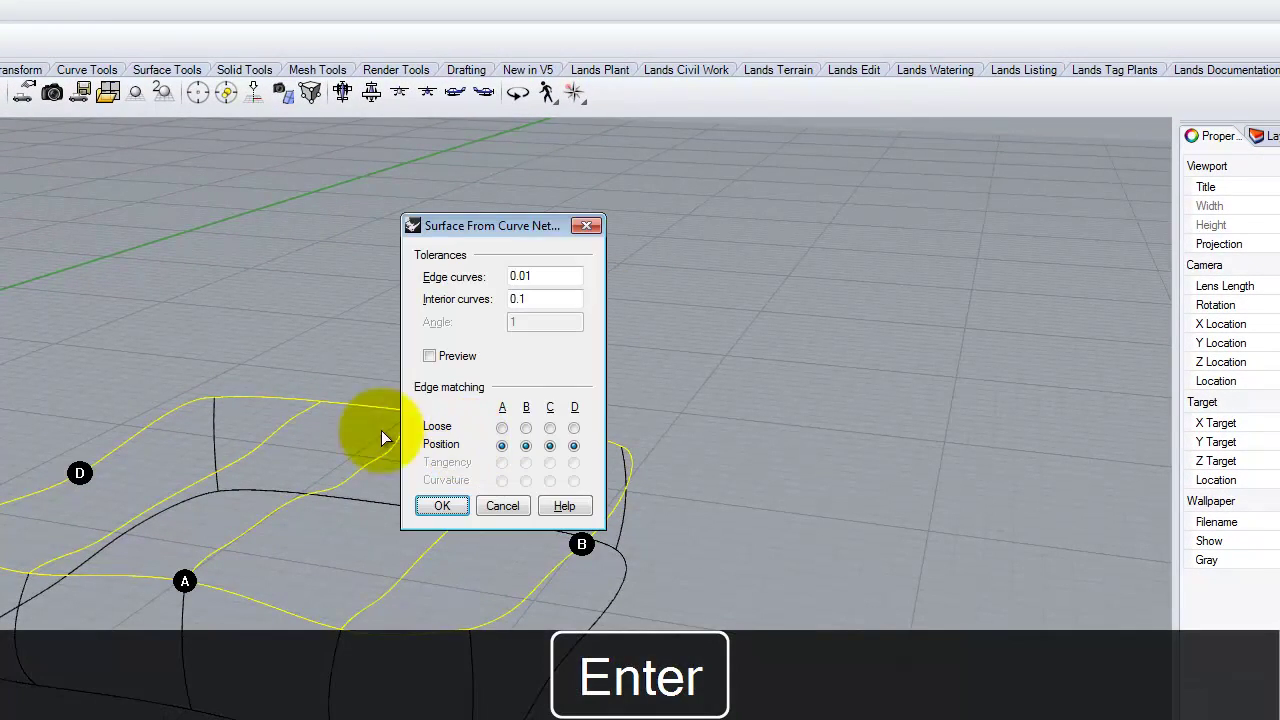
drag(466, 222, 738, 199)
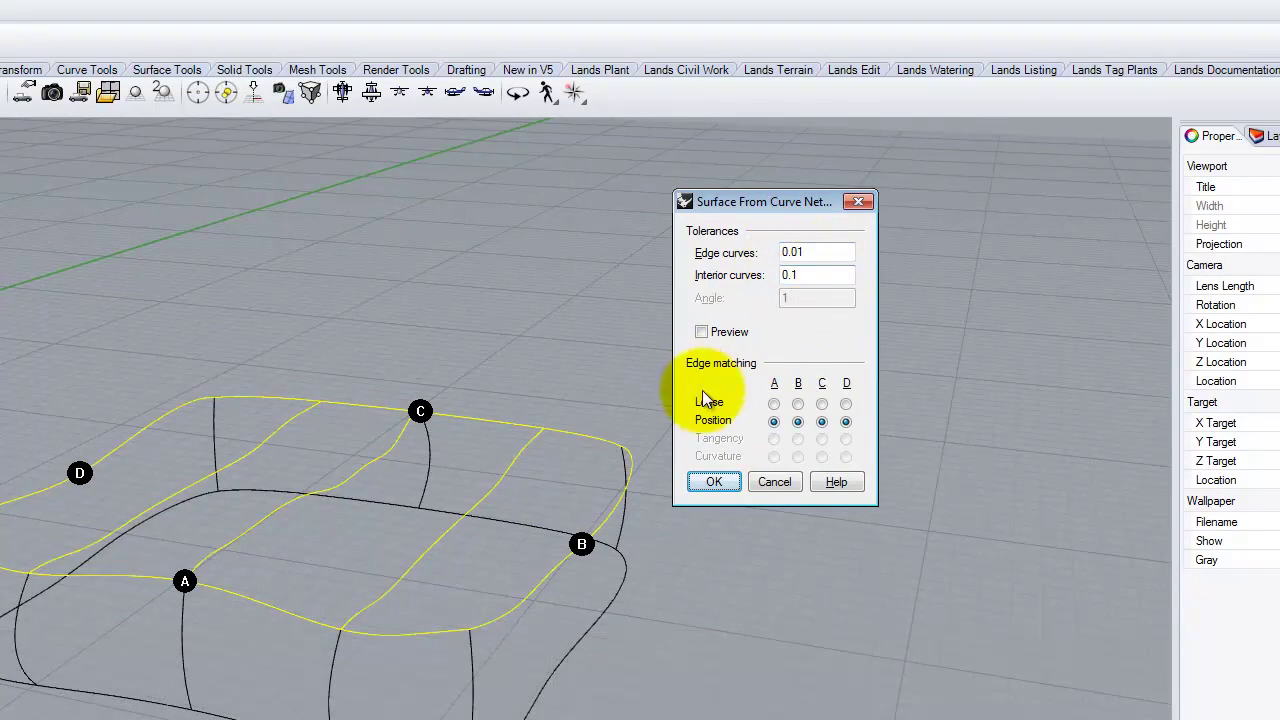
click(725, 481)
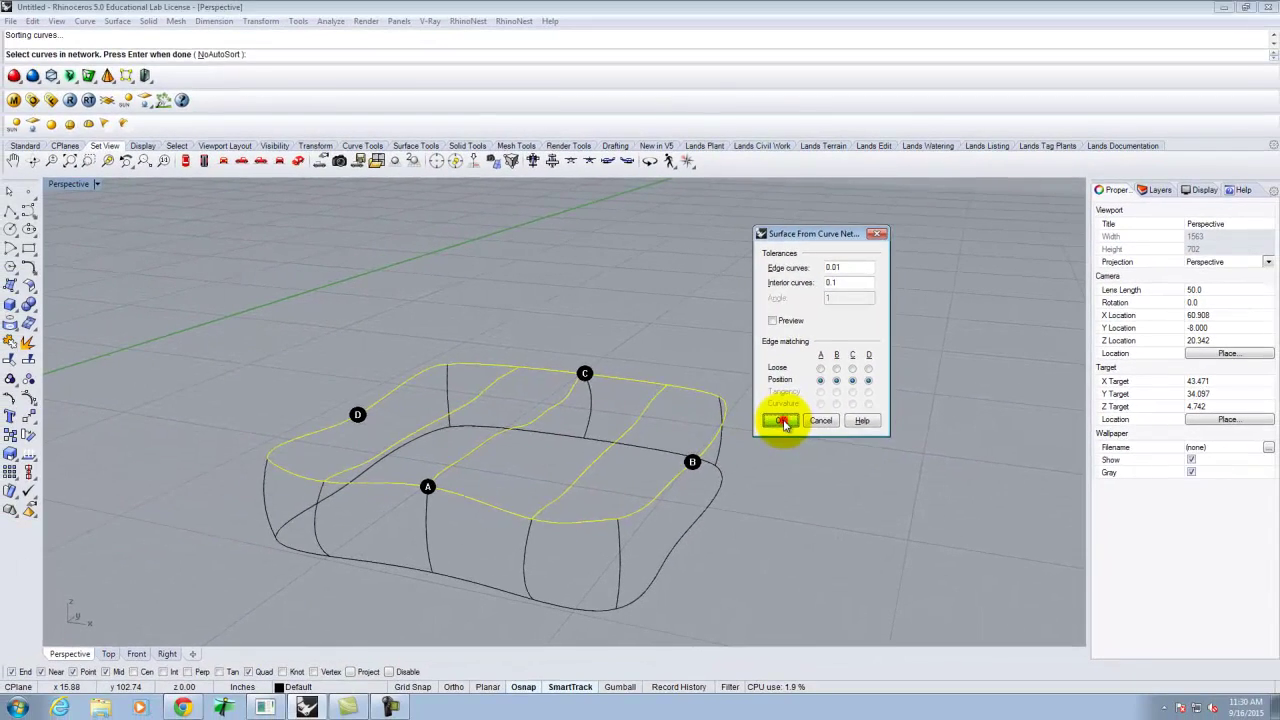
Create a curve network surface on the seat's front side from its upper and lower outline curves and five connectors, with Position matching on all edges
right_drag(820, 463, 364, 442)
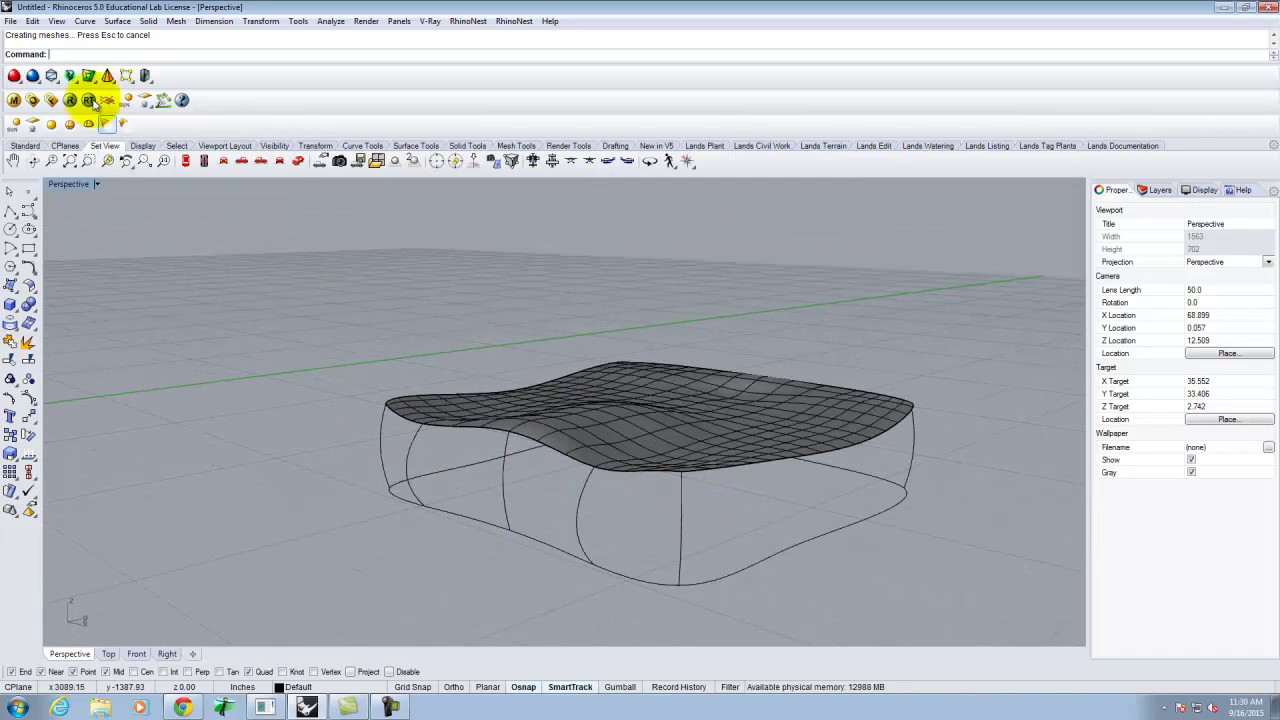
click(117, 21)
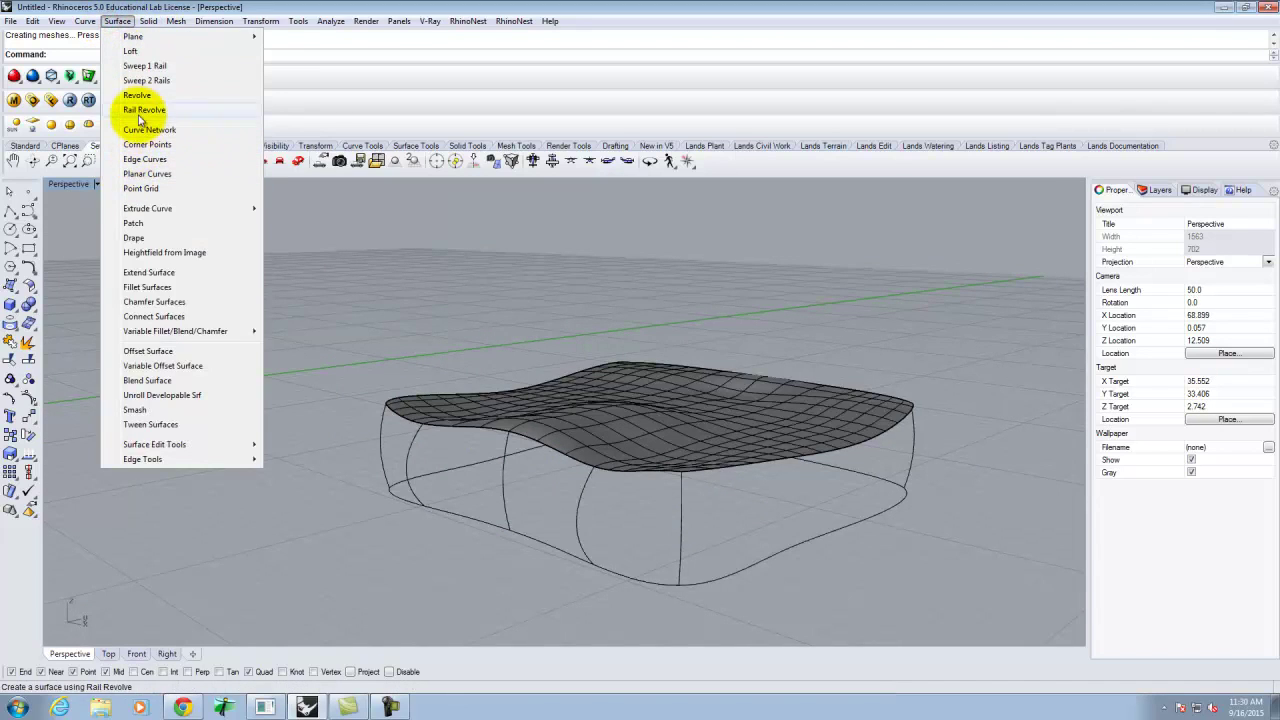
click(142, 132)
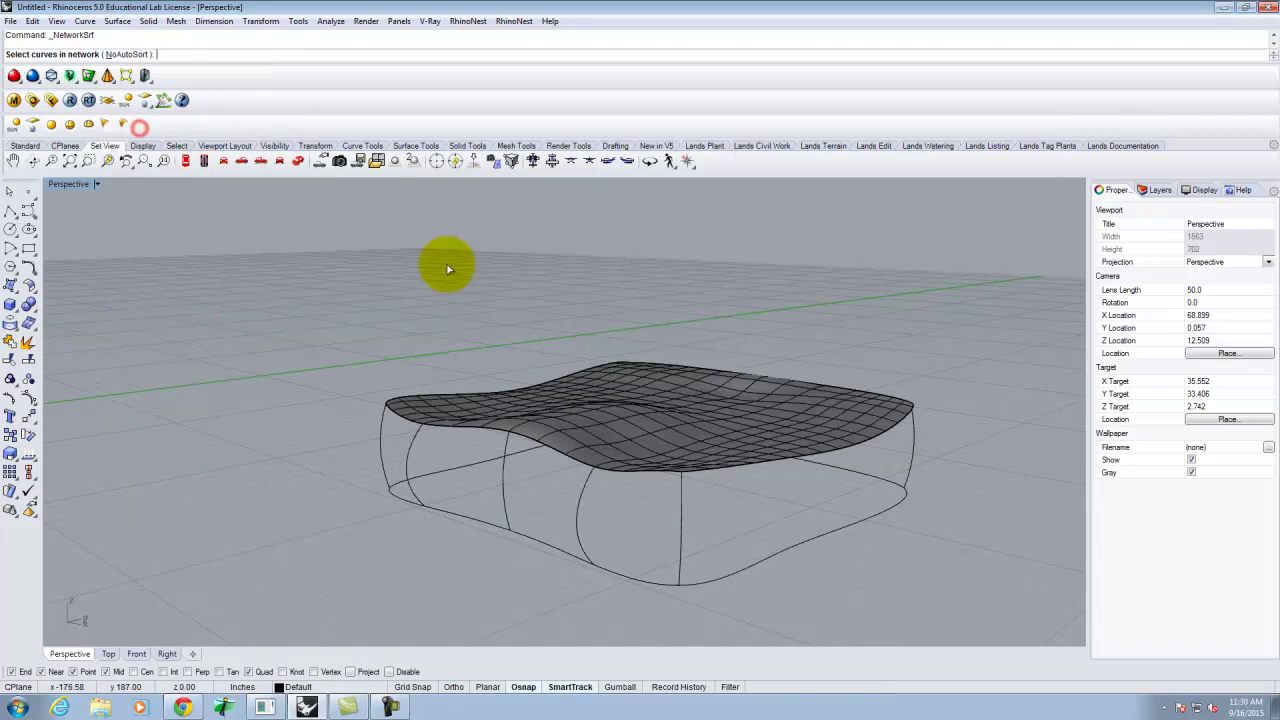
click(528, 443)
click(560, 471)
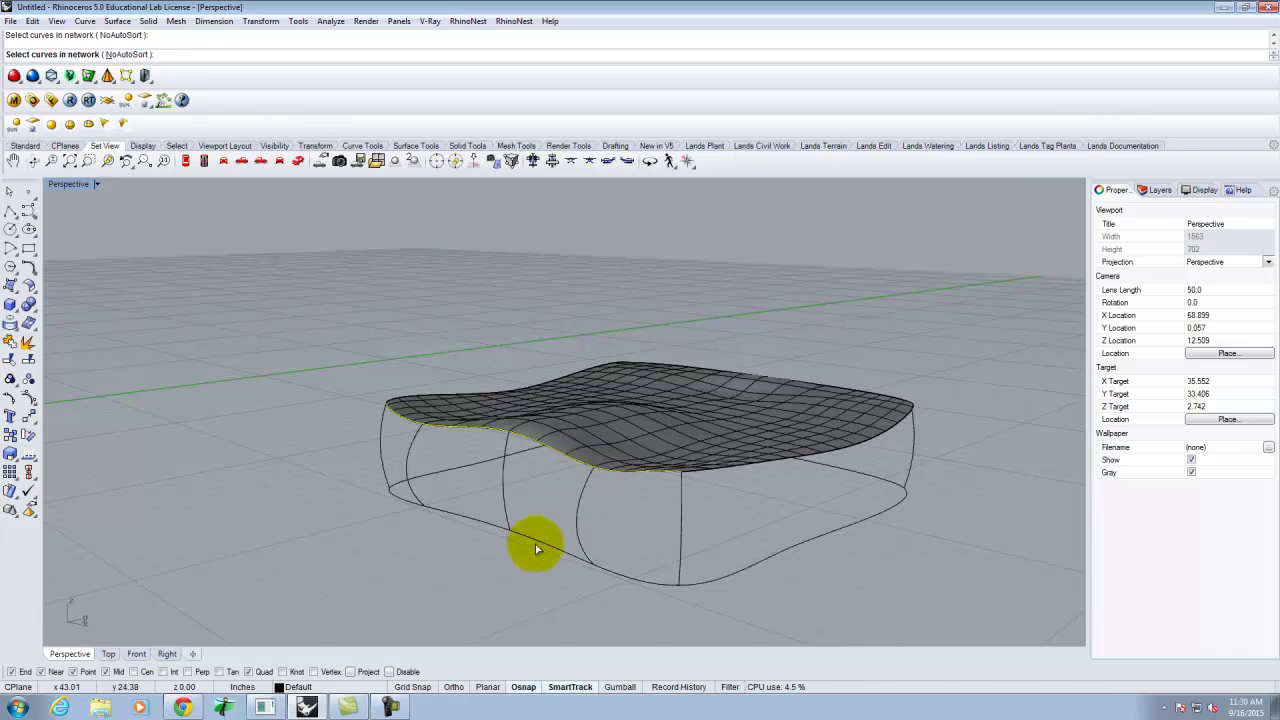
click(682, 512)
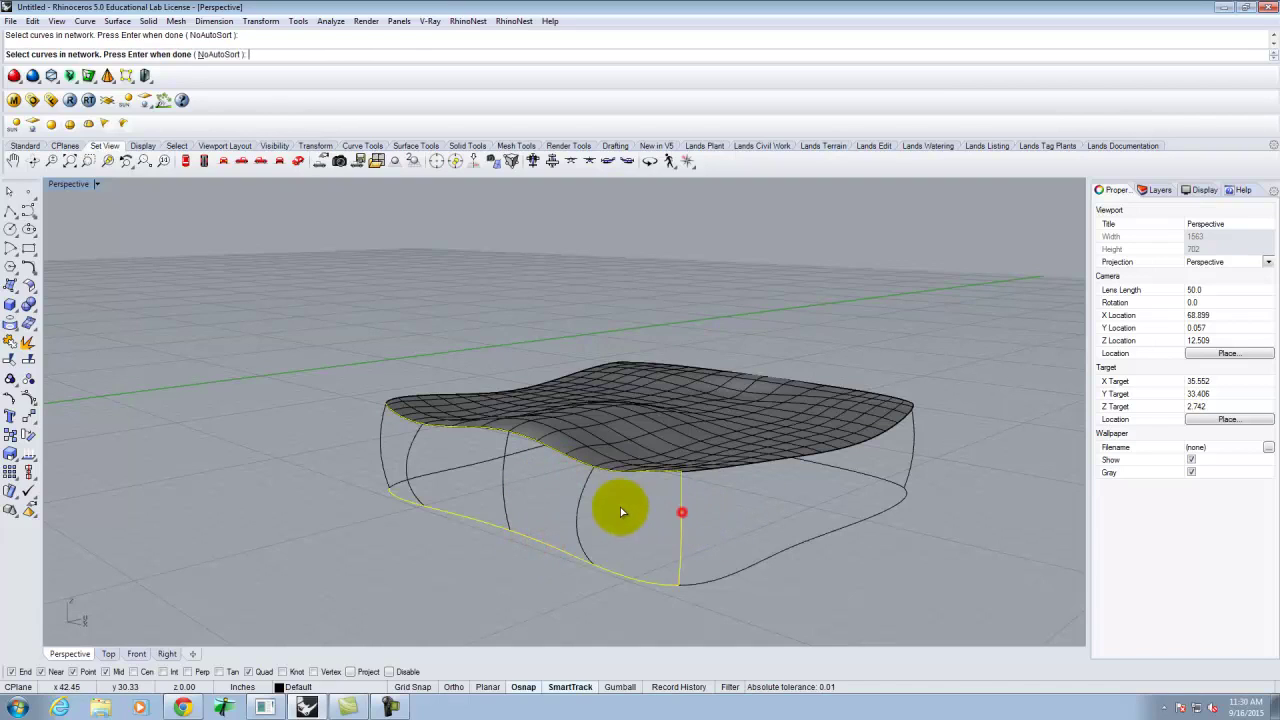
click(502, 481)
click(402, 463)
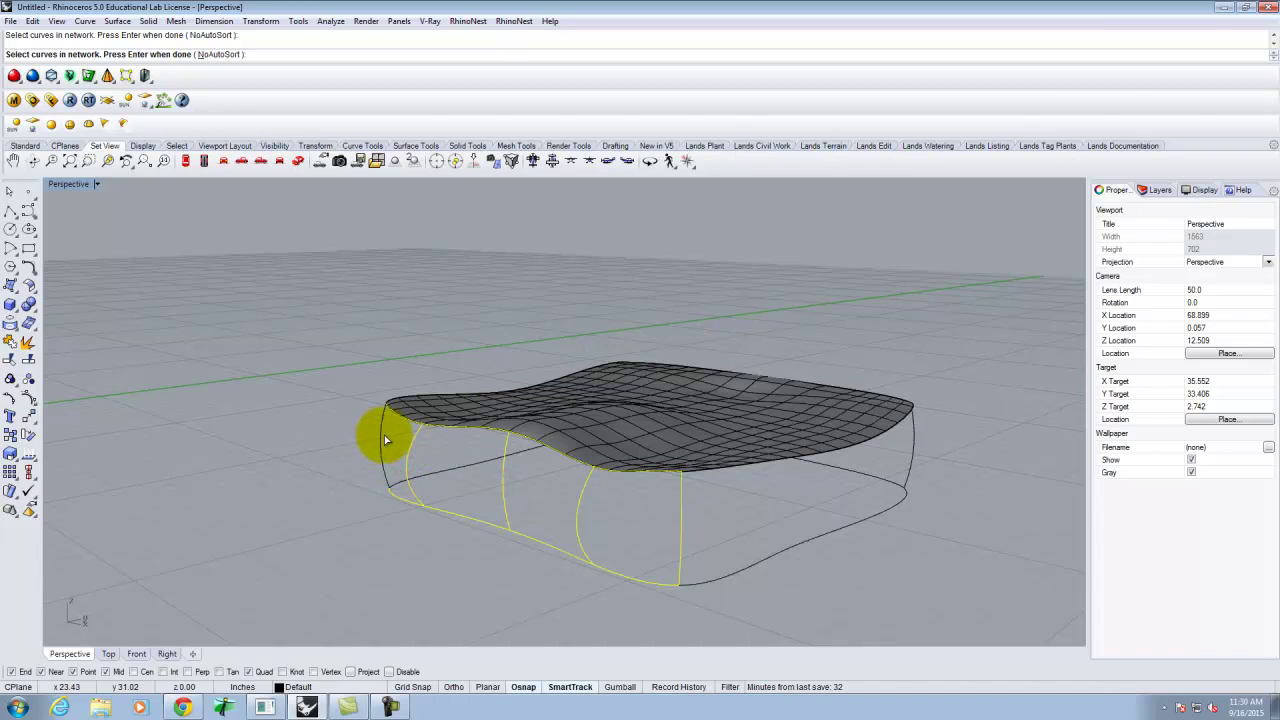
click(384, 435)
key(Return)
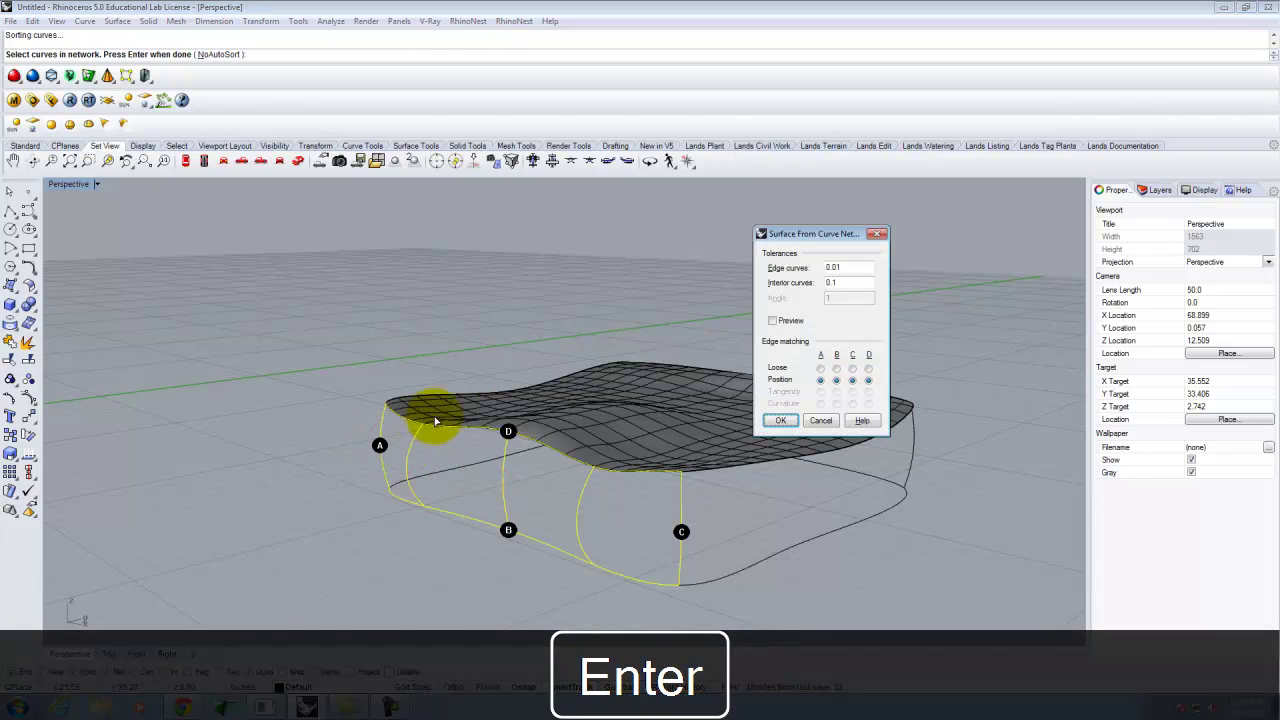
click(781, 420)
Examine the top and front surfaces and the remaining open sides of the seat from several angles
right_drag(879, 504, 831, 480)
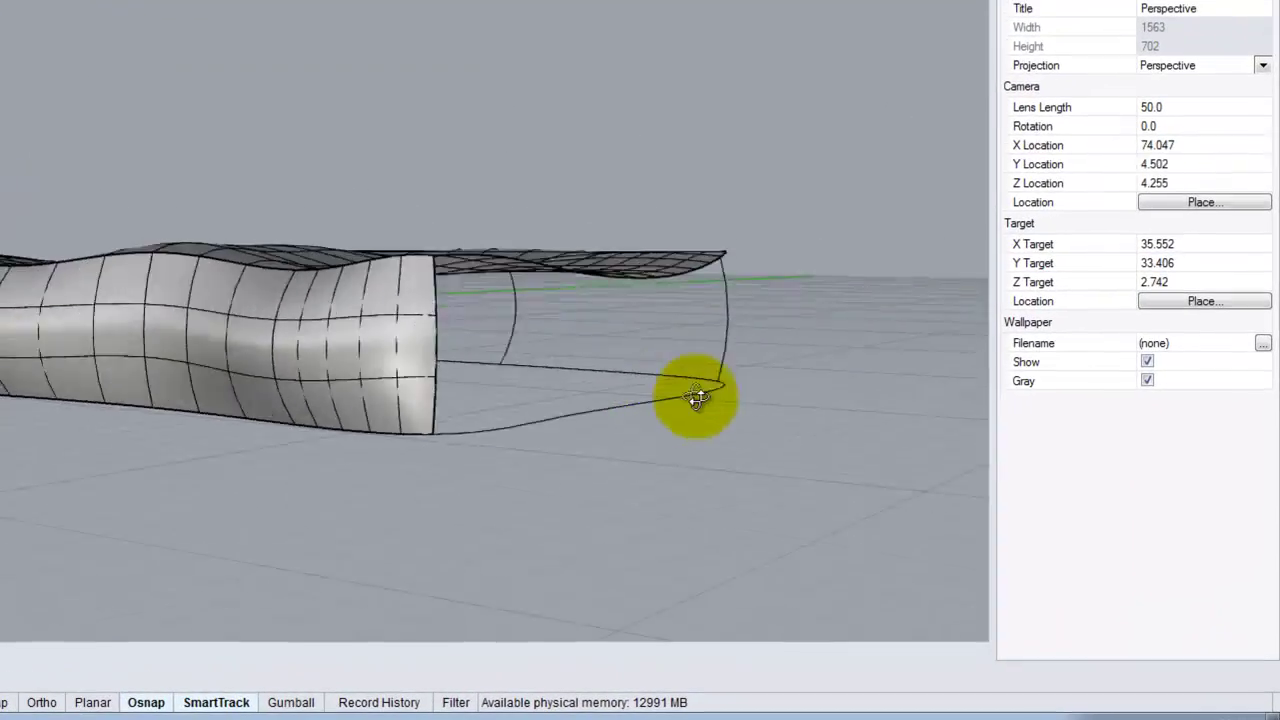
right_drag(696, 397, 760, 423)
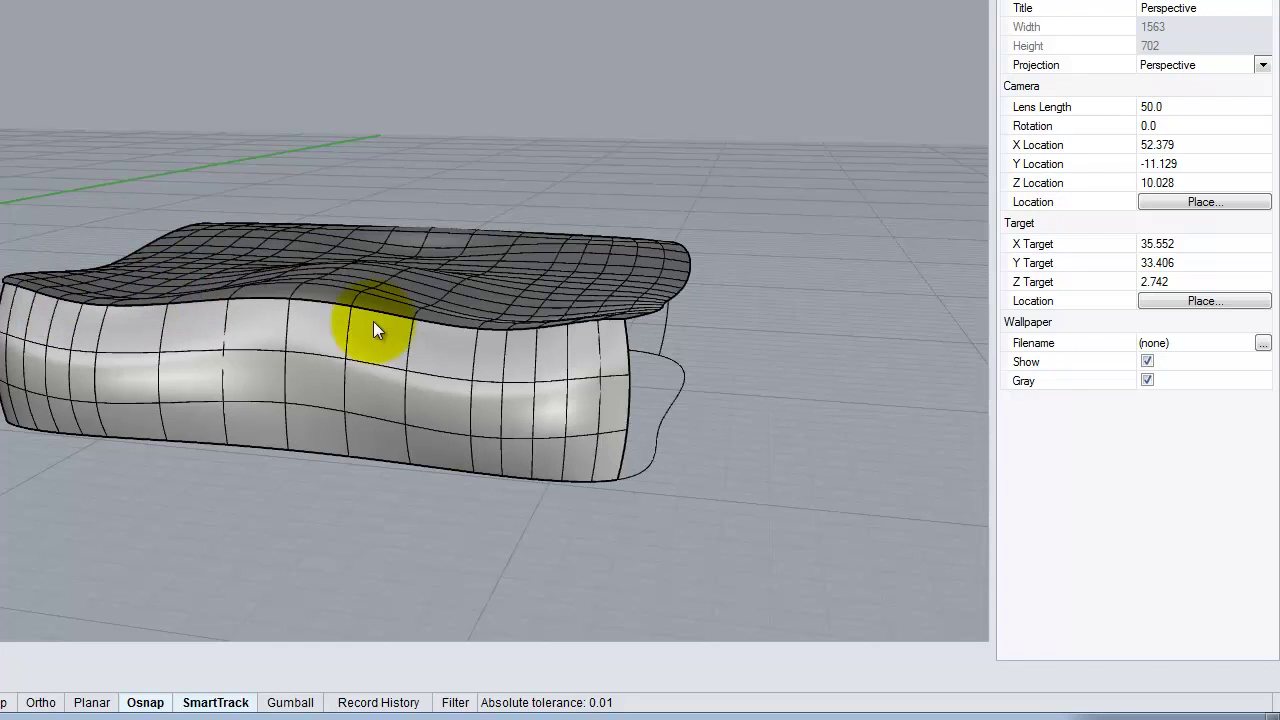
right_drag(575, 293, 299, 337)
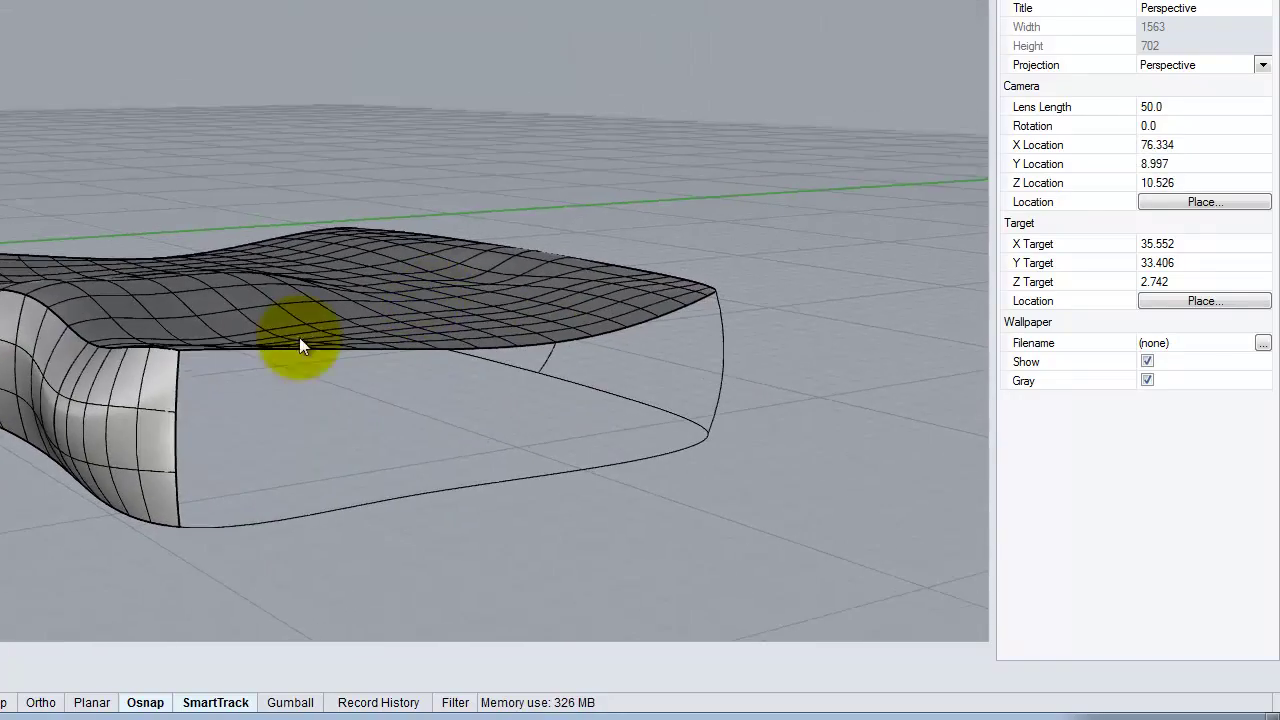
right_drag(305, 430, 711, 420)
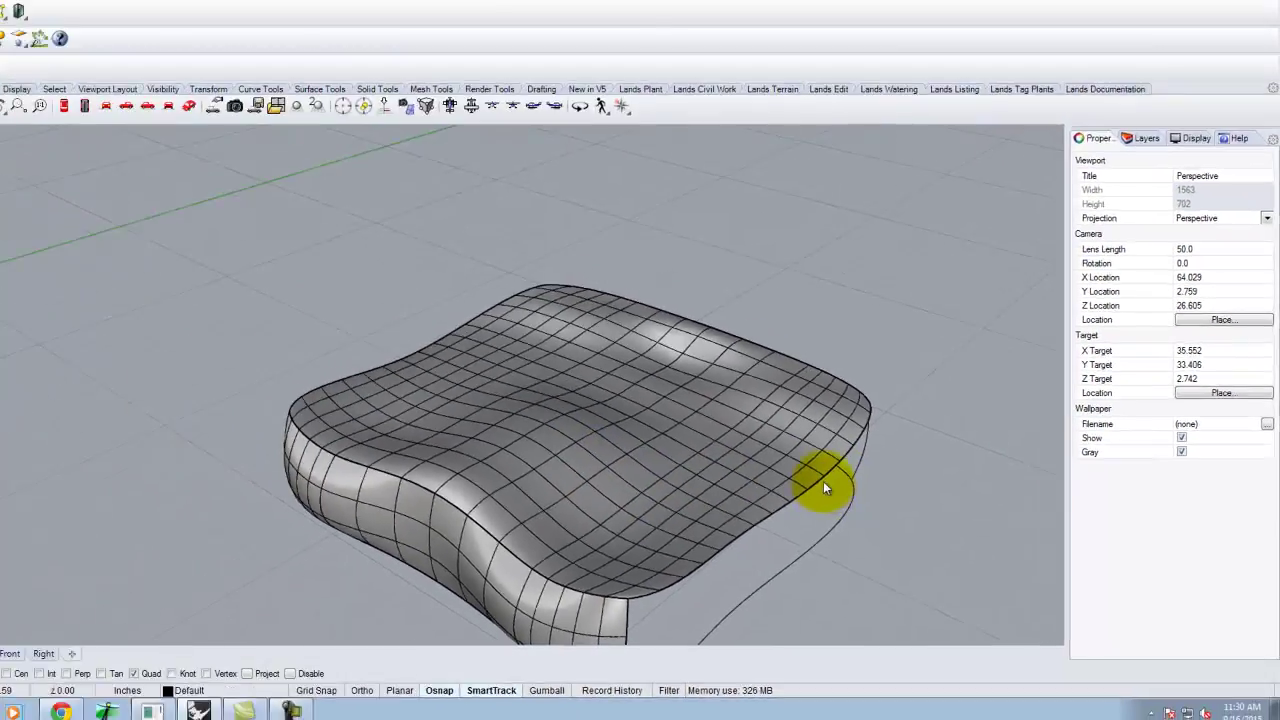
click(670, 413)
scroll(765, 348, down, 4)
click(906, 505)
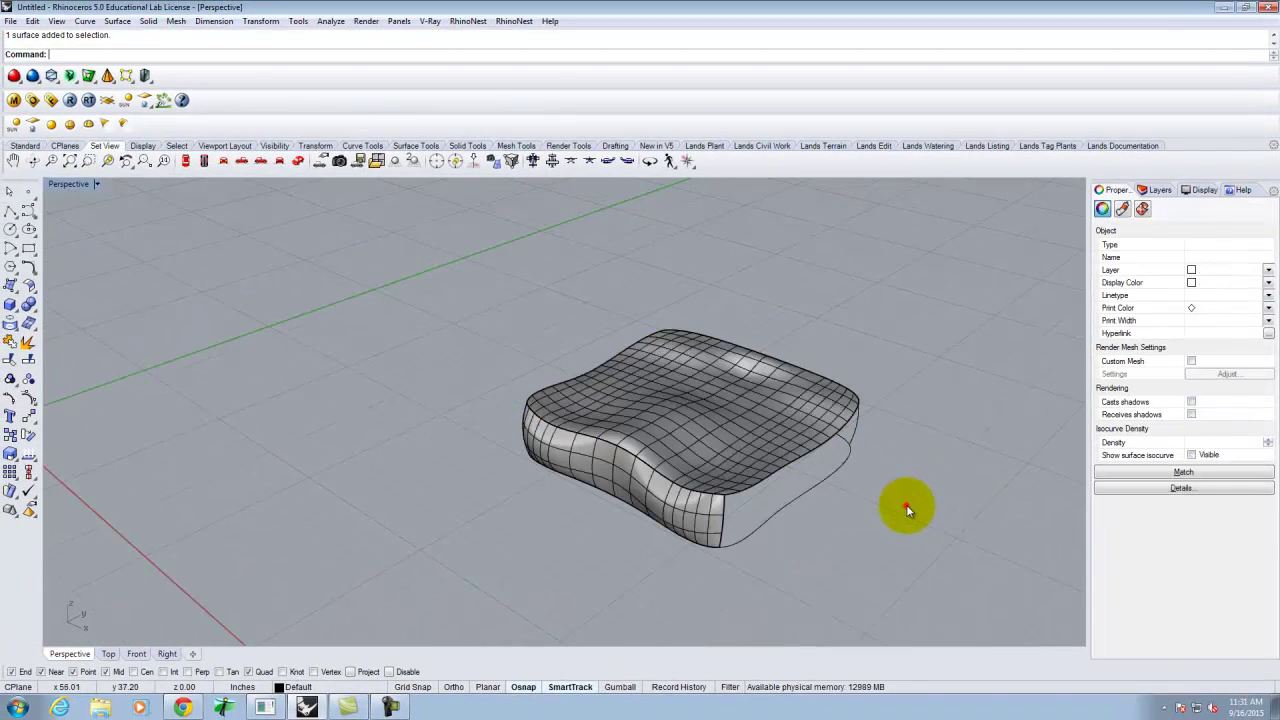
scroll(836, 461, up, 6)
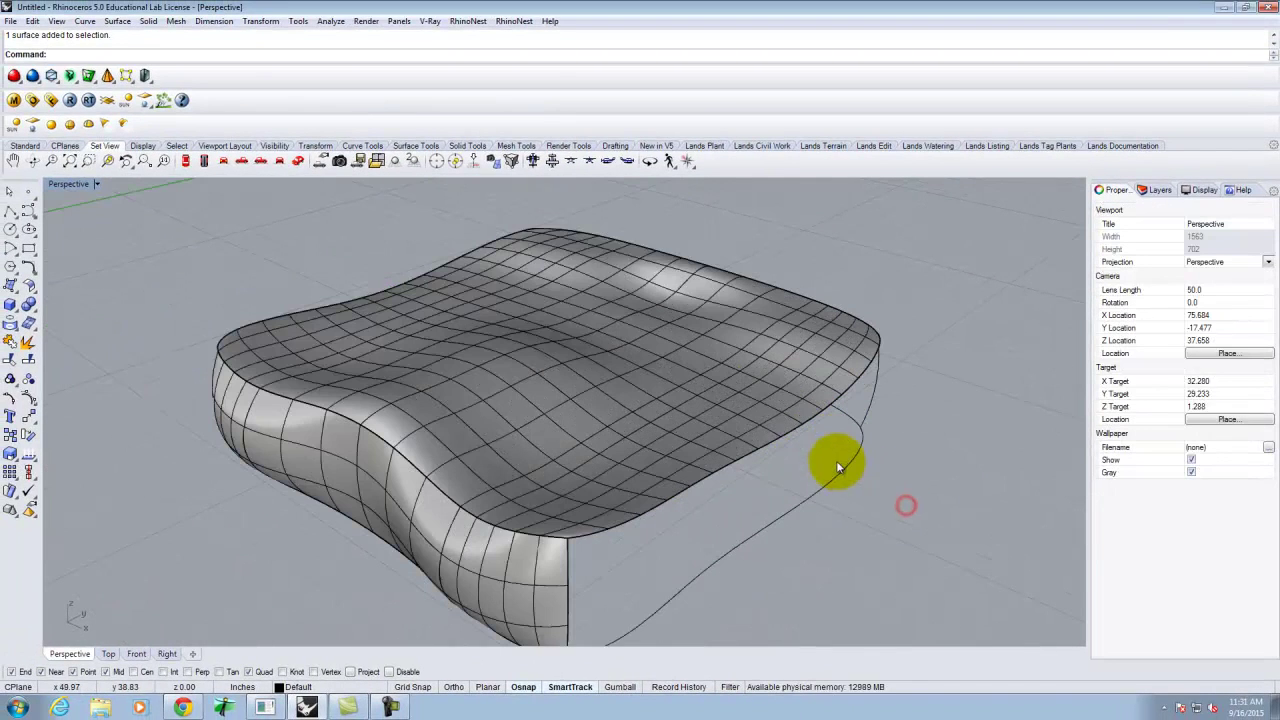
Create a curve network surface on the right side, using Tangency matching along the top and front surfaces and Position on the other edges
click(117, 21)
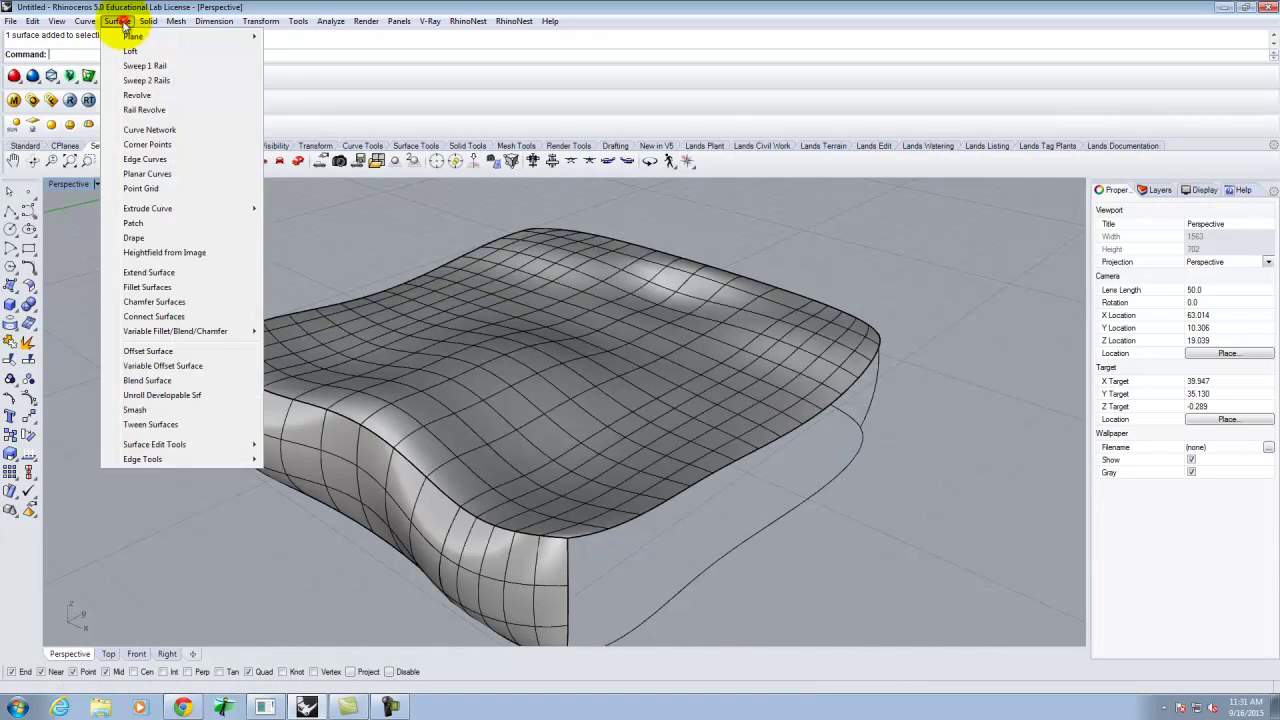
click(145, 130)
scroll(562, 478, down, 3)
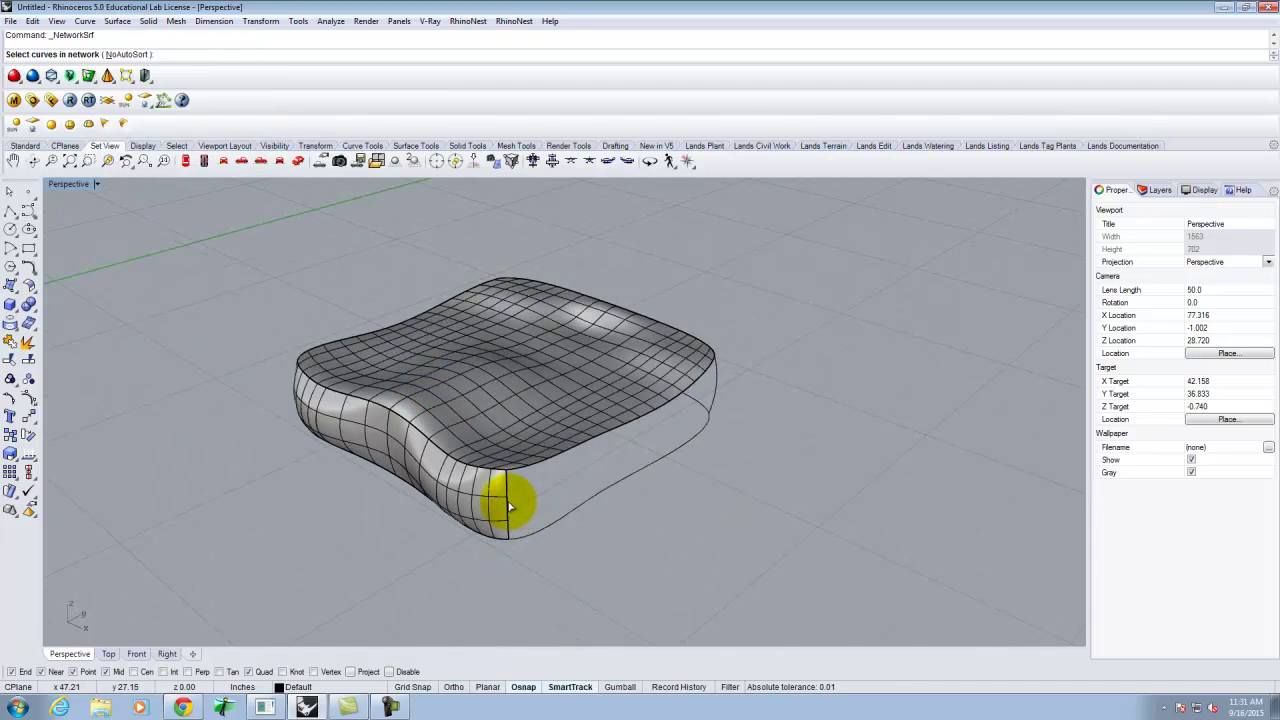
click(509, 507)
click(572, 514)
click(583, 446)
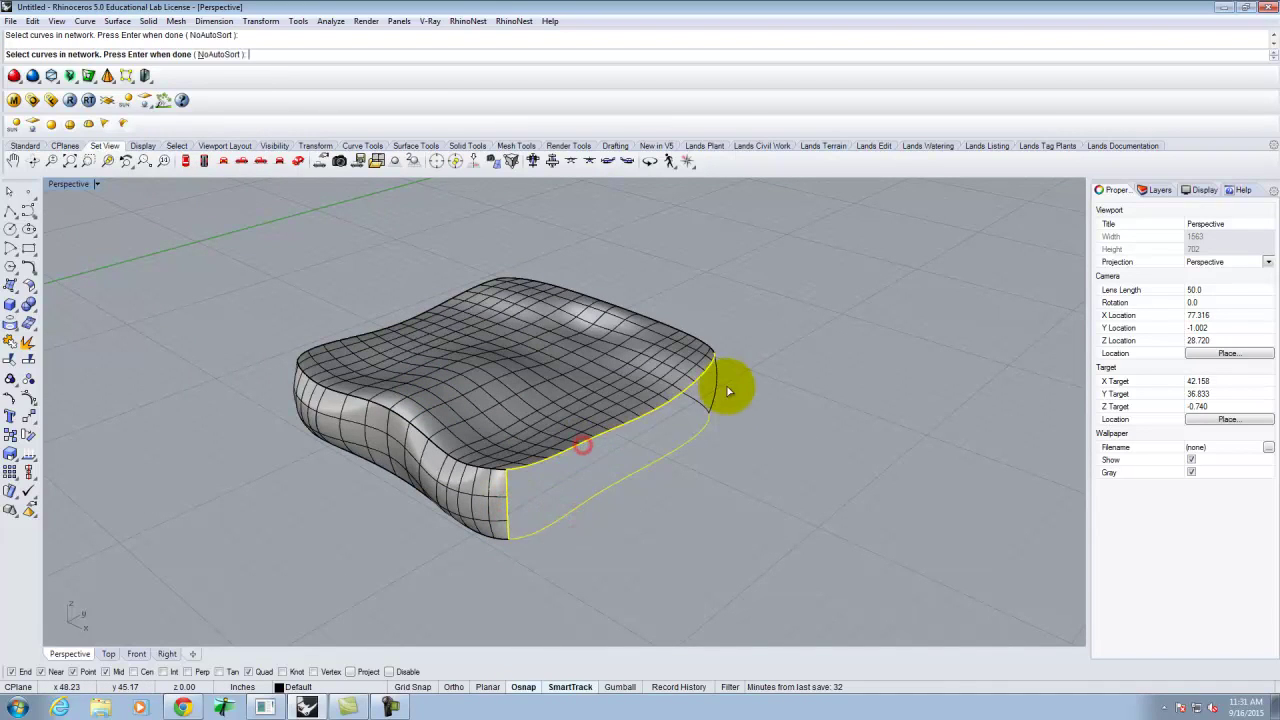
key(Return)
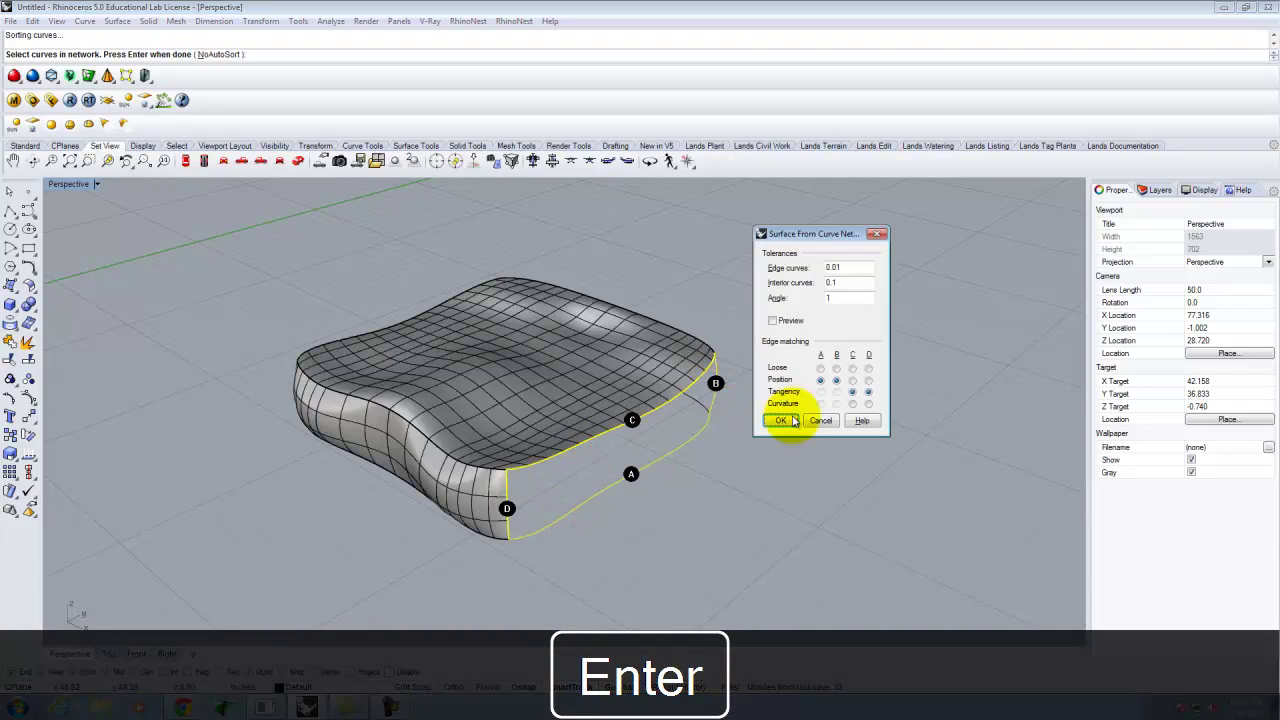
click(781, 421)
Create a curve network surface on the seat's back side from its upper and lower outline curves and the three back connectors
right_drag(826, 386, 523, 371)
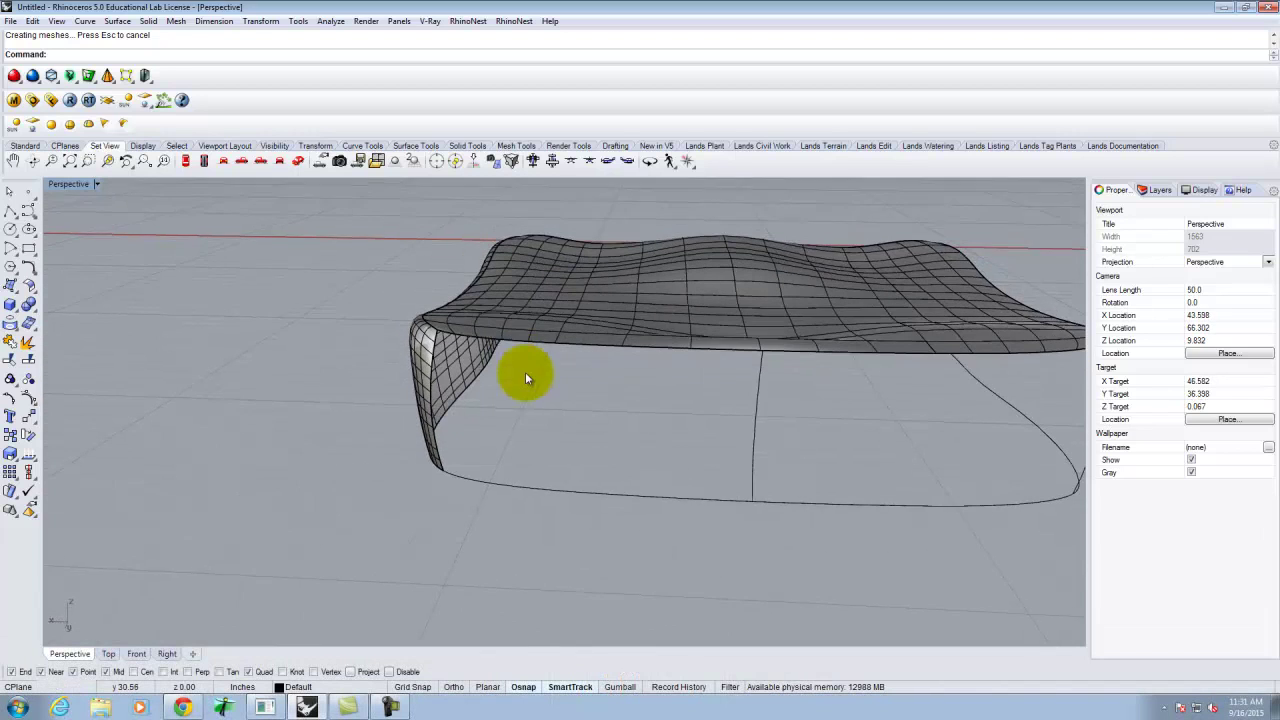
click(563, 491)
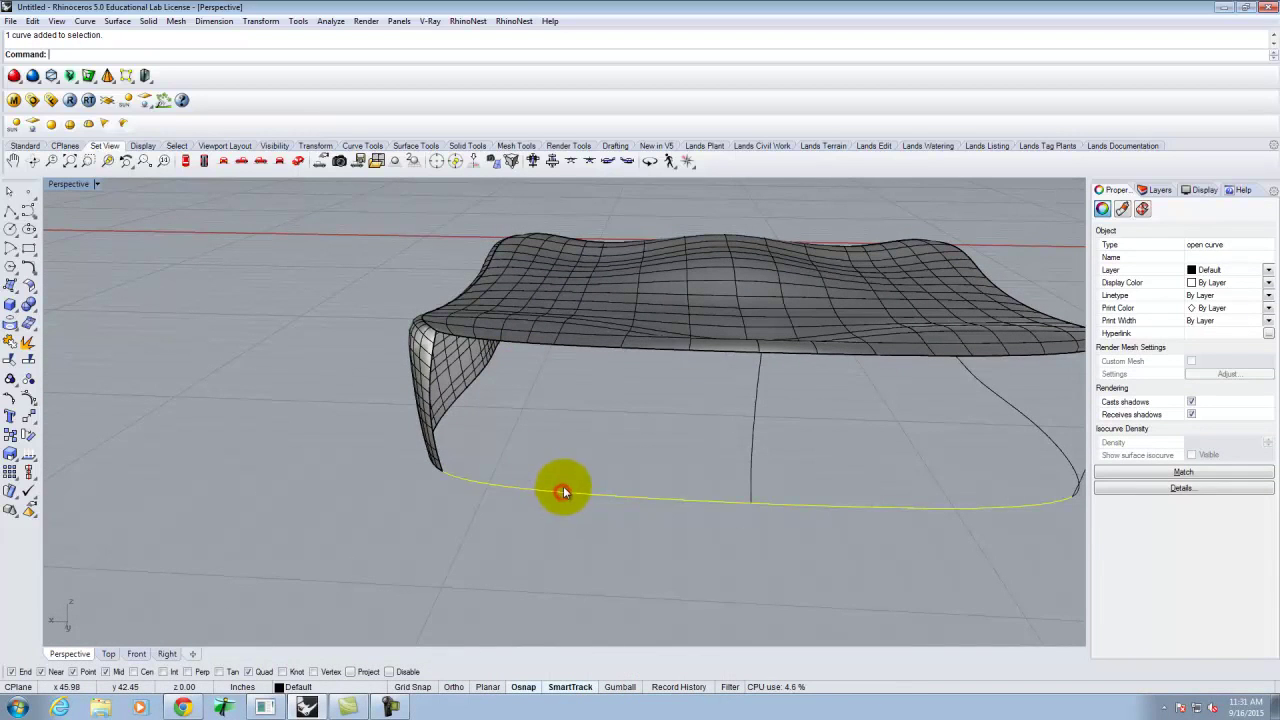
shift+click(577, 351)
shift+click(430, 370)
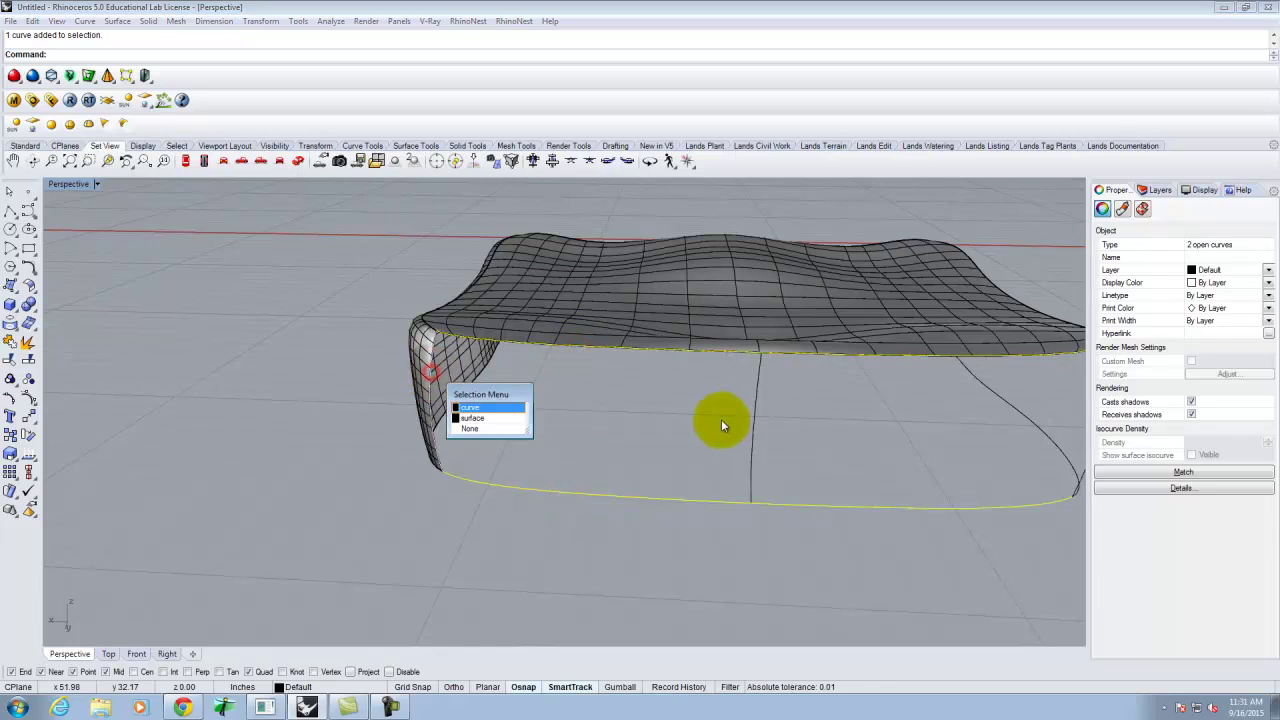
click(484, 407)
shift+click(758, 395)
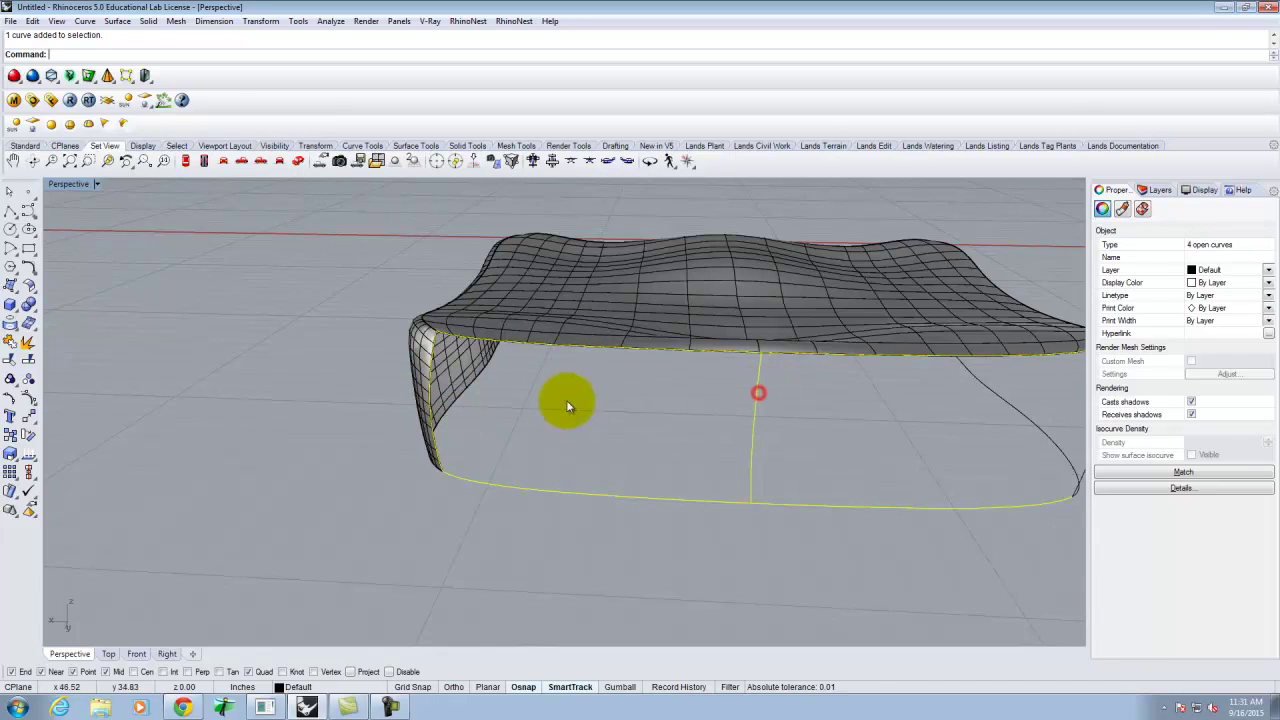
scroll(654, 409, down, 3)
scroll(806, 430, up, 3)
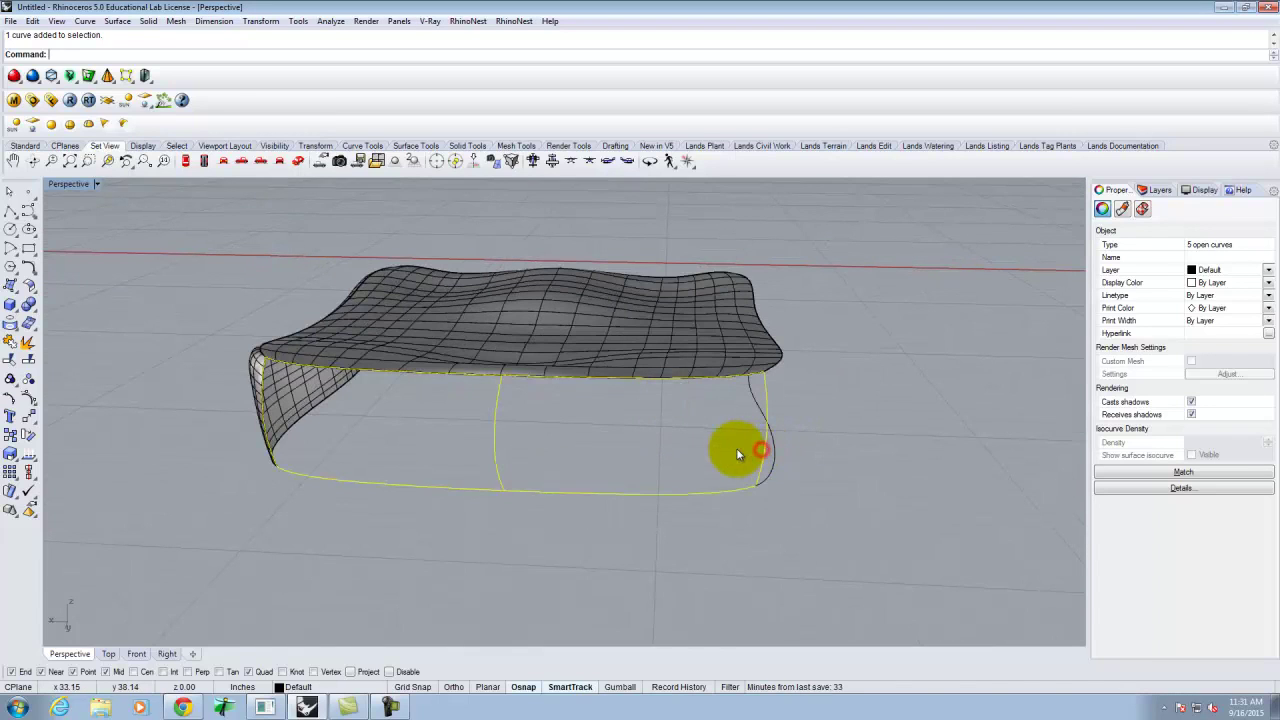
right_click(736, 455)
click(783, 421)
Create a curve network surface on the seat's remaining open side from its four boundary curves, with Position matching on all edges
right_drag(903, 408, 777, 383)
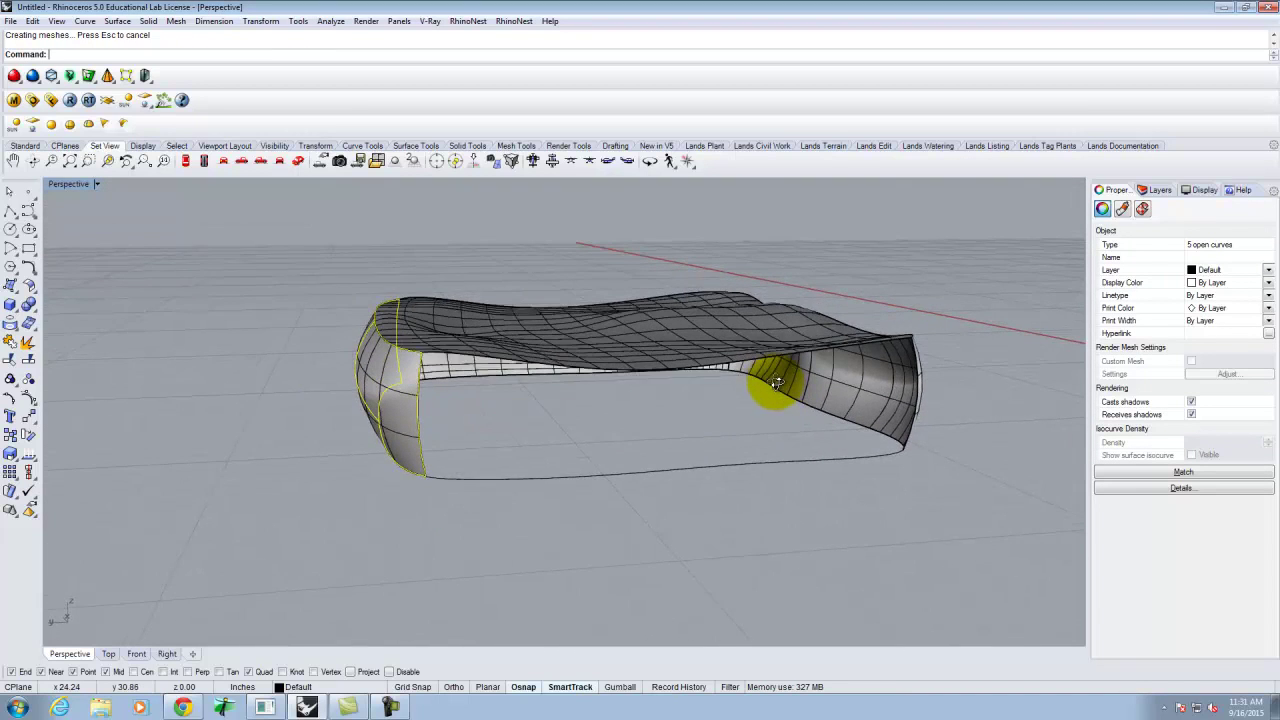
click(552, 462)
click(558, 476)
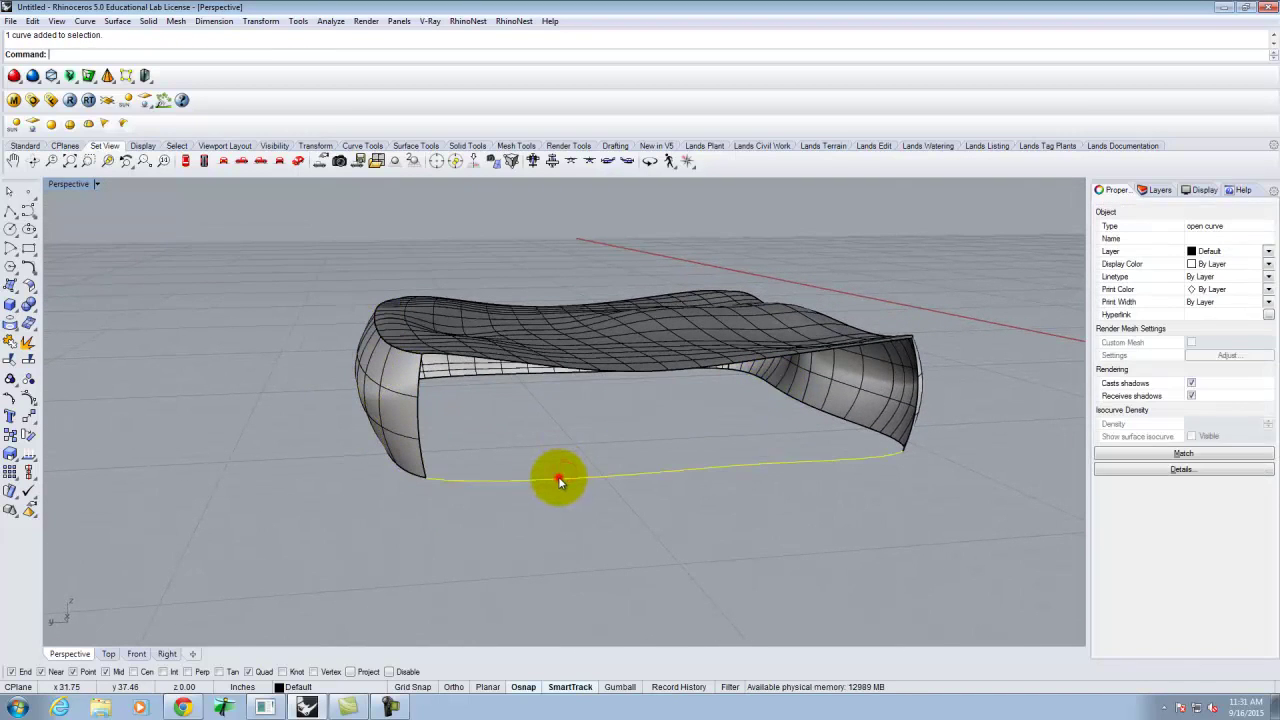
shift+click(421, 430)
click(456, 452)
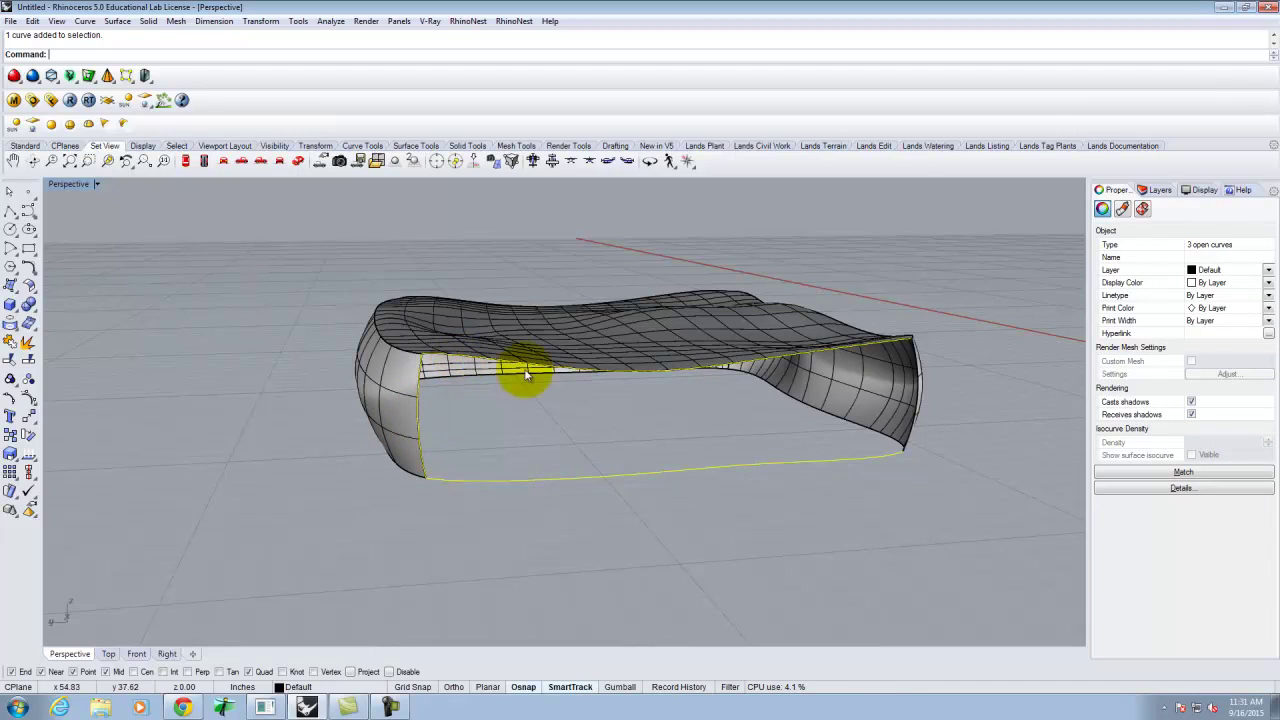
shift+click(920, 415)
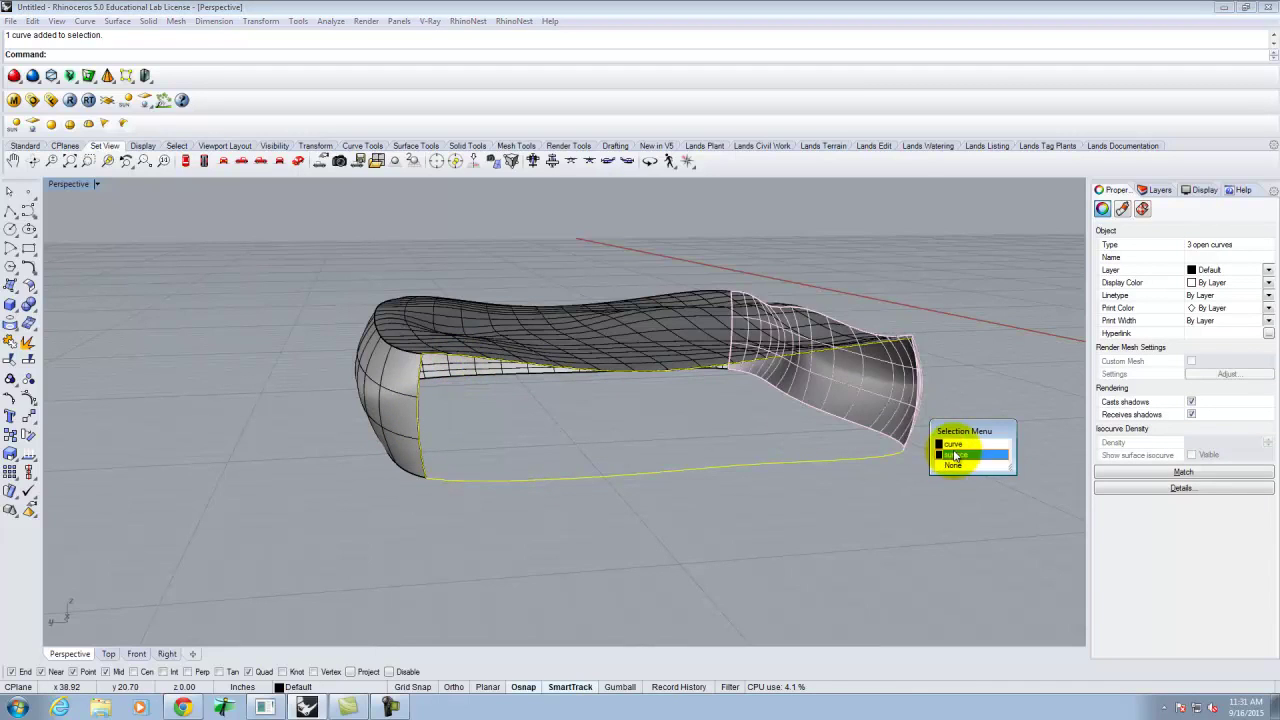
click(952, 443)
click(117, 20)
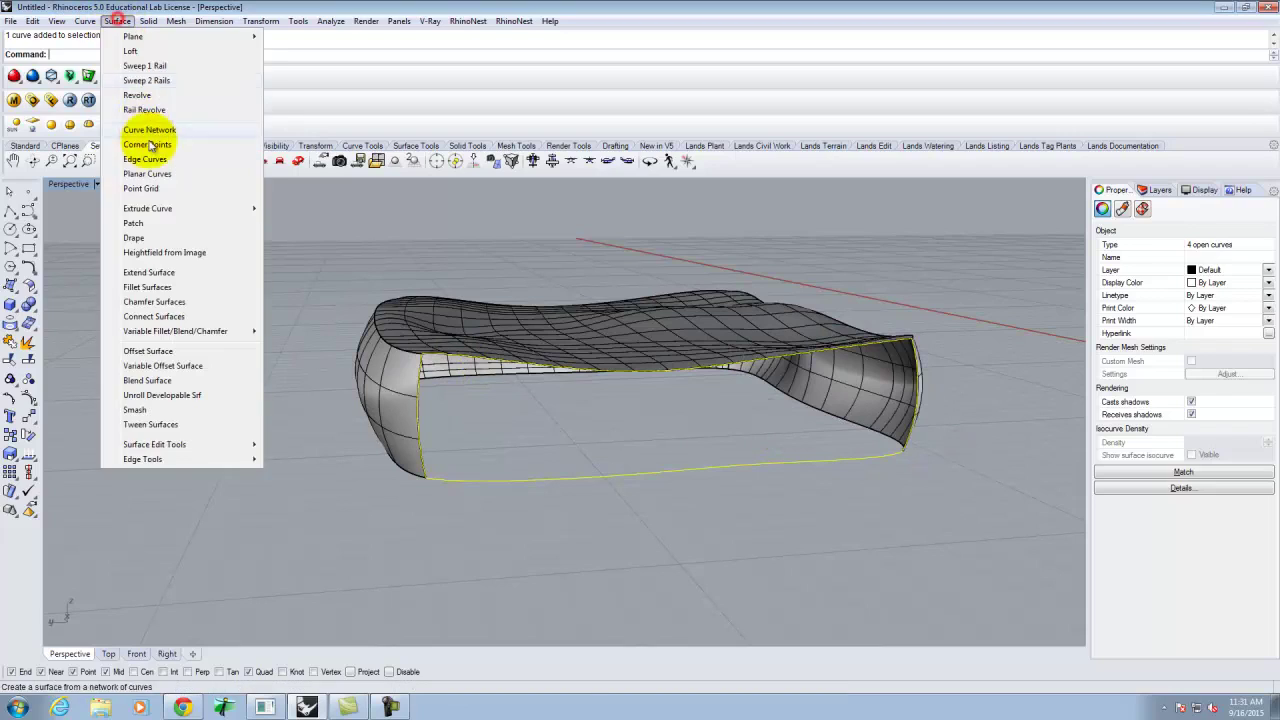
click(148, 129)
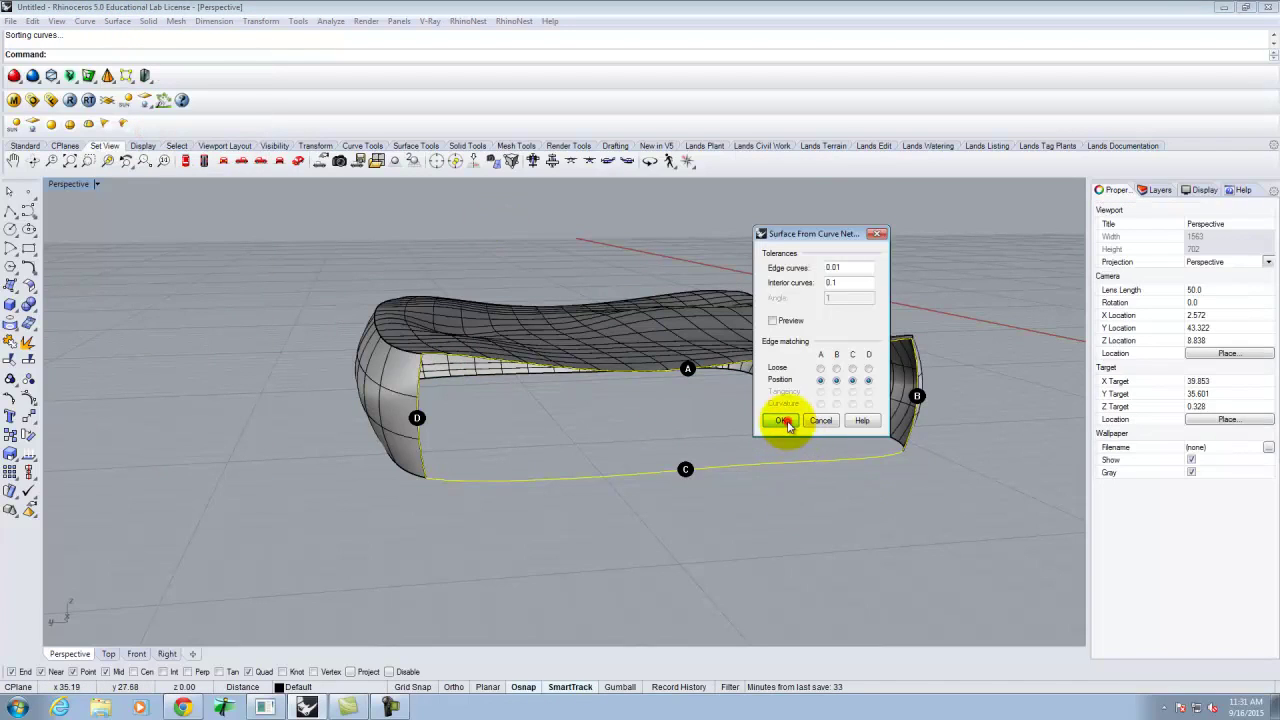
click(786, 424)
click(960, 445)
Select the lower outline curves around the seat's open underside
right_drag(955, 485, 747, 266)
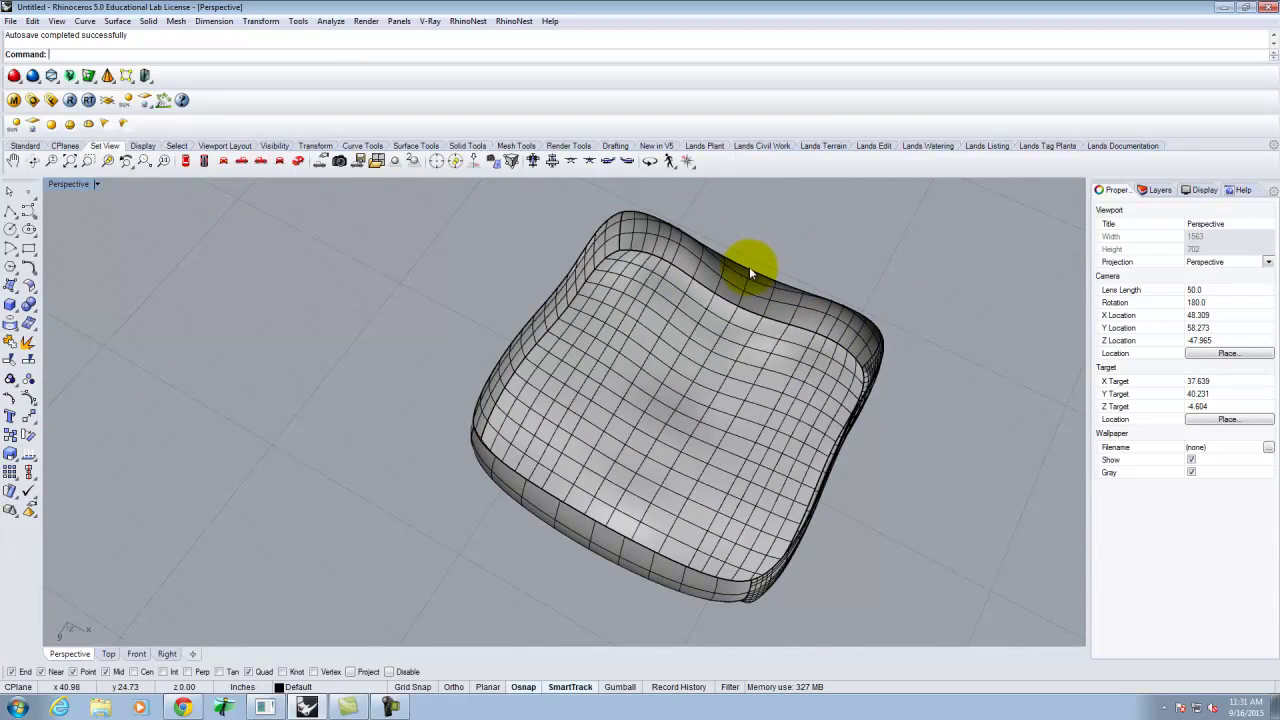
click(747, 266)
click(777, 290)
shift+click(592, 242)
click(630, 278)
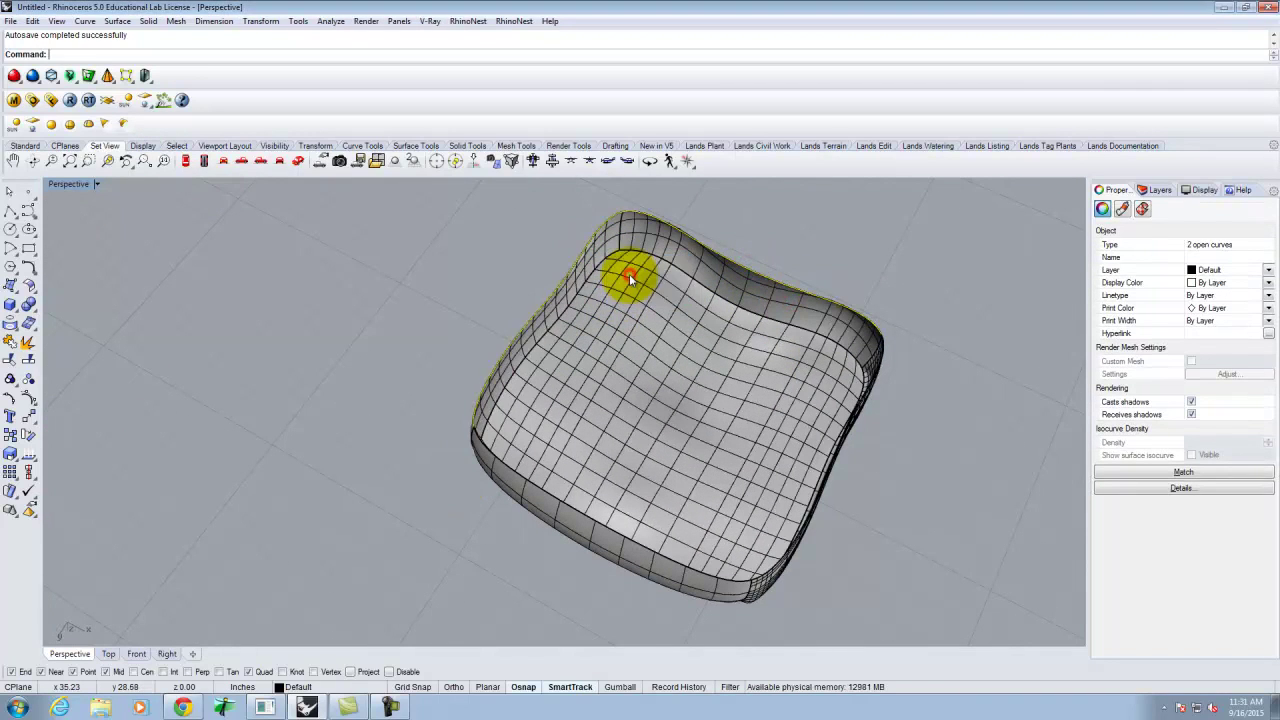
shift+click(520, 478)
click(585, 515)
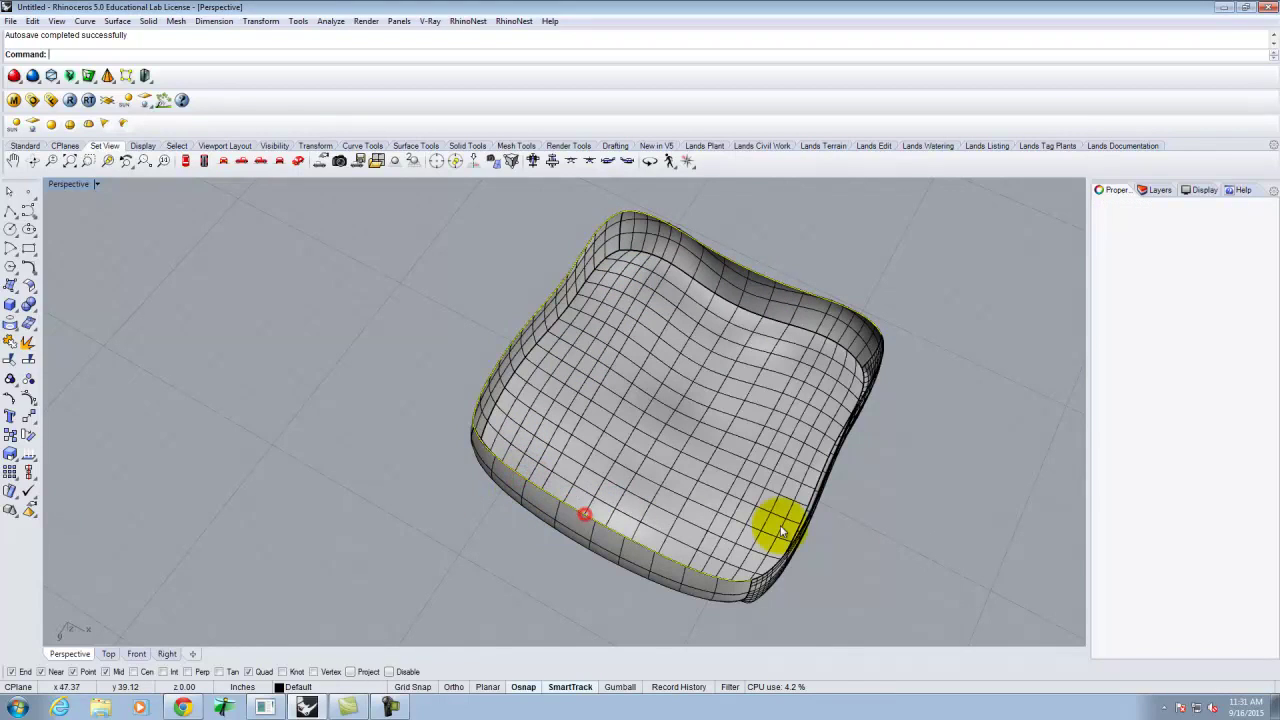
Close the cushion's open side with a Curve Network surface through its four rim curves, with Position edge matching
shift+click(783, 533)
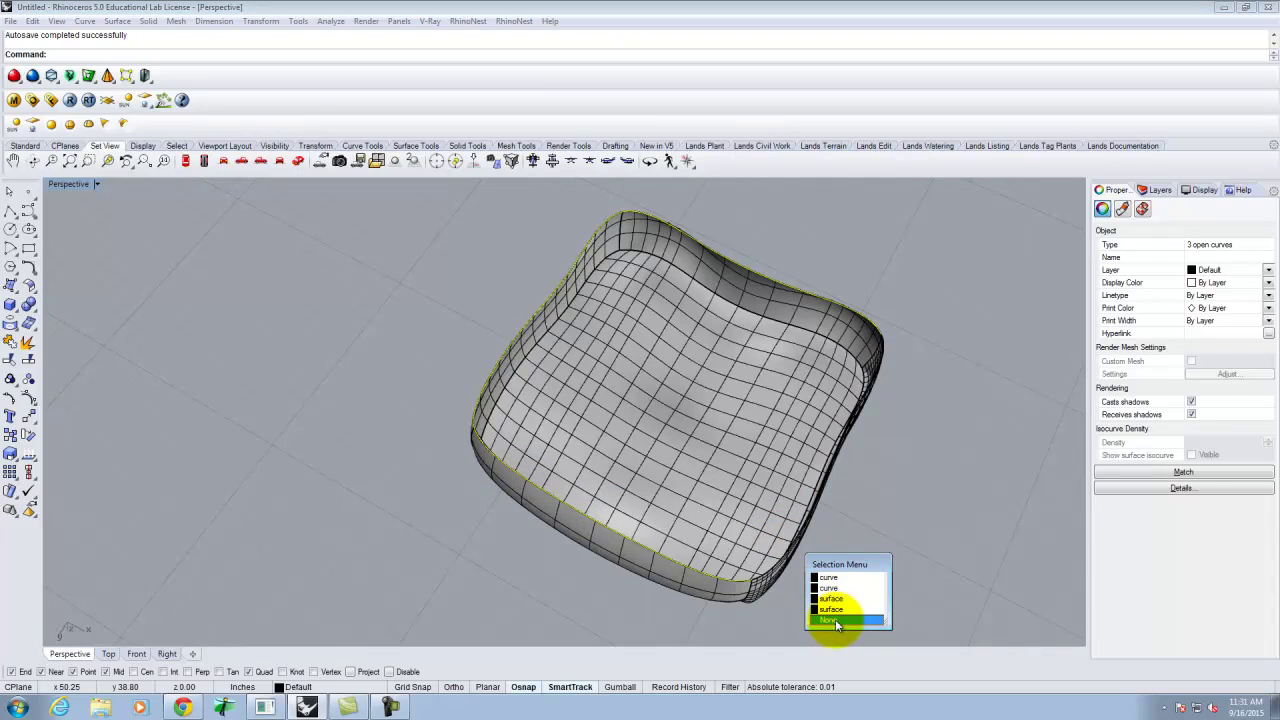
click(829, 581)
right_drag(829, 581, 884, 409)
ctrl+click(802, 589)
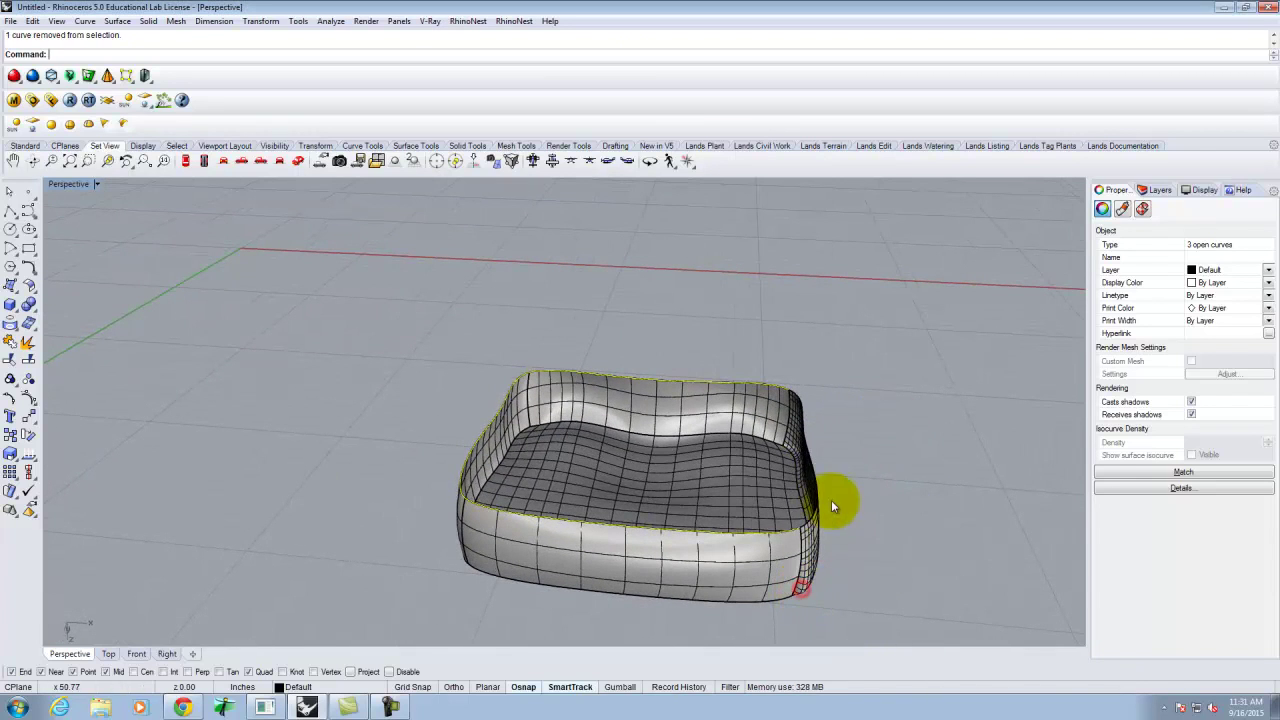
scroll(808, 527, up, 3)
shift+click(810, 522)
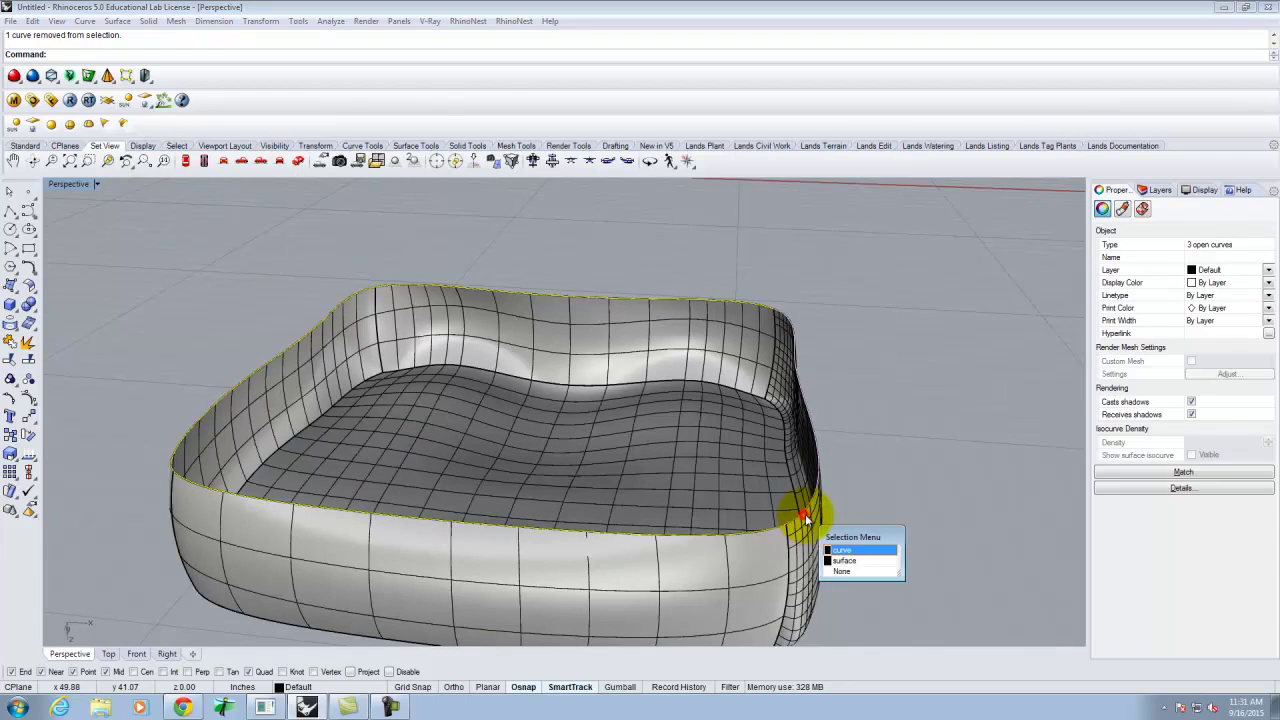
click(845, 551)
click(117, 21)
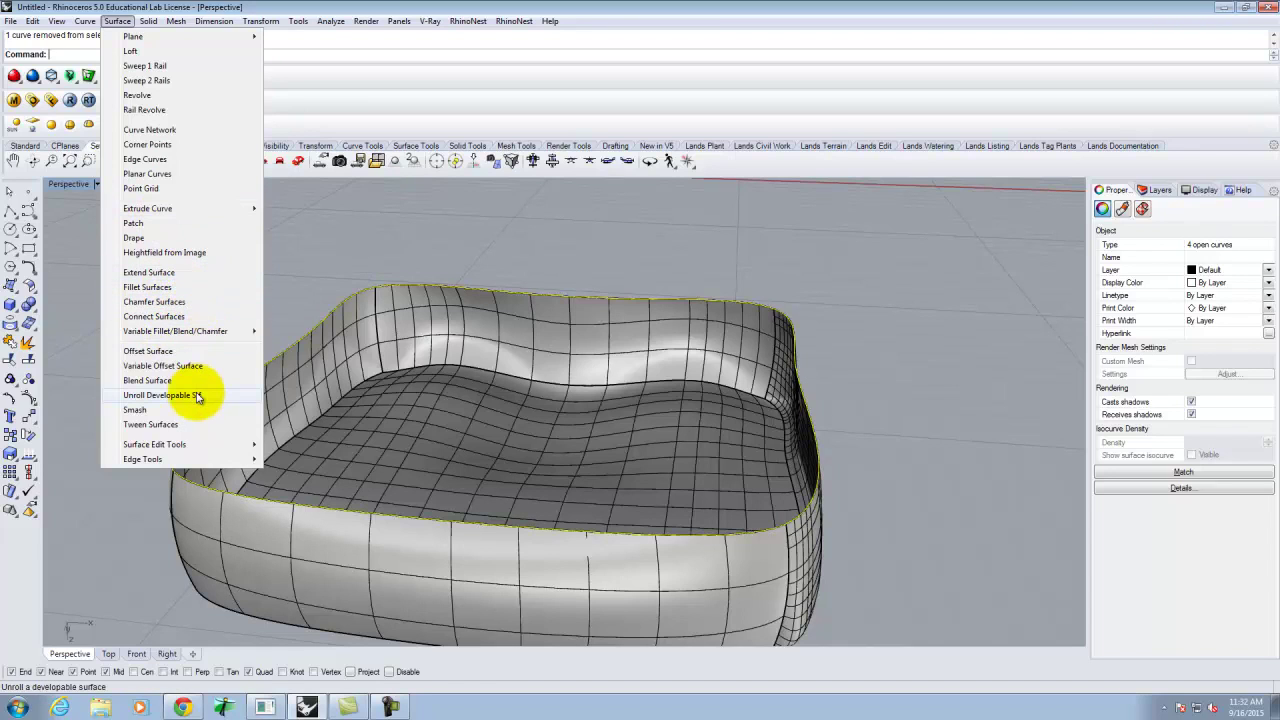
click(176, 130)
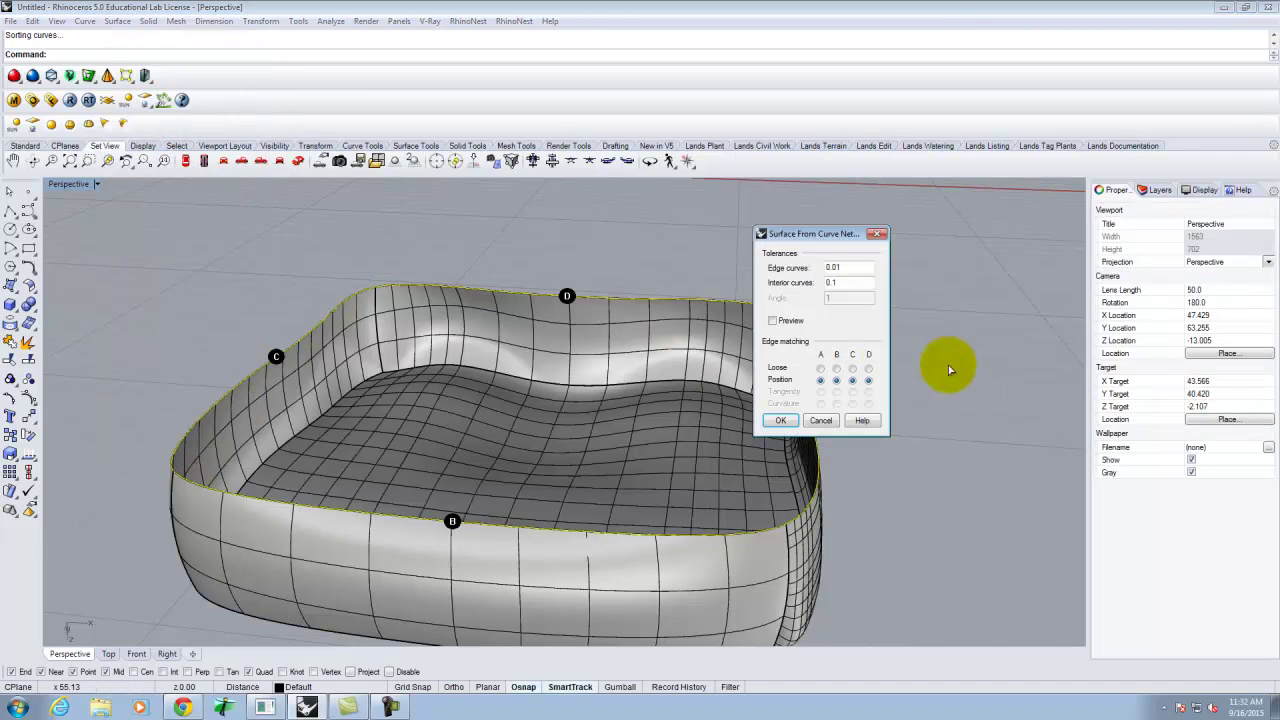
click(785, 420)
click(864, 354)
Inspect the closed cushion from several angles, checking the new surface, its corners and the side seams
right_drag(914, 386, 835, 430)
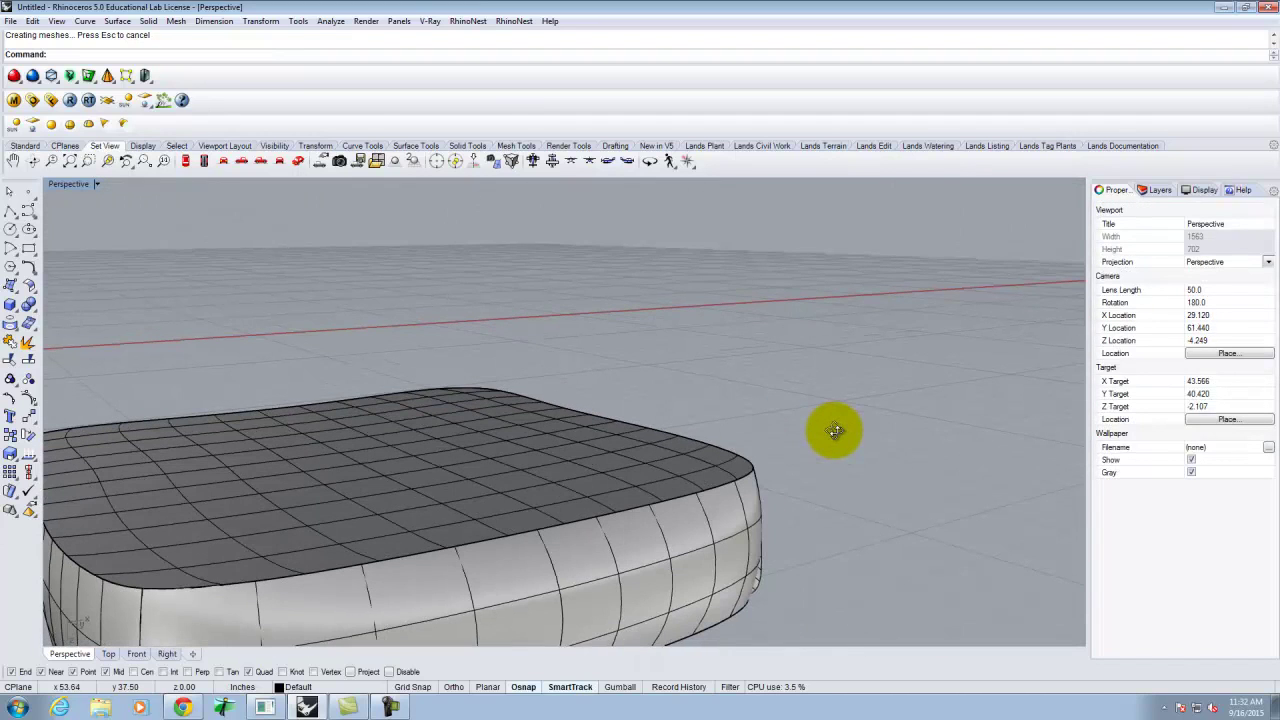
right_drag(835, 430, 884, 553)
right_drag(356, 476, 568, 424)
scroll(568, 424, down, 6)
right_drag(400, 454, 673, 470)
scroll(641, 406, up, 6)
right_drag(681, 524, 350, 355)
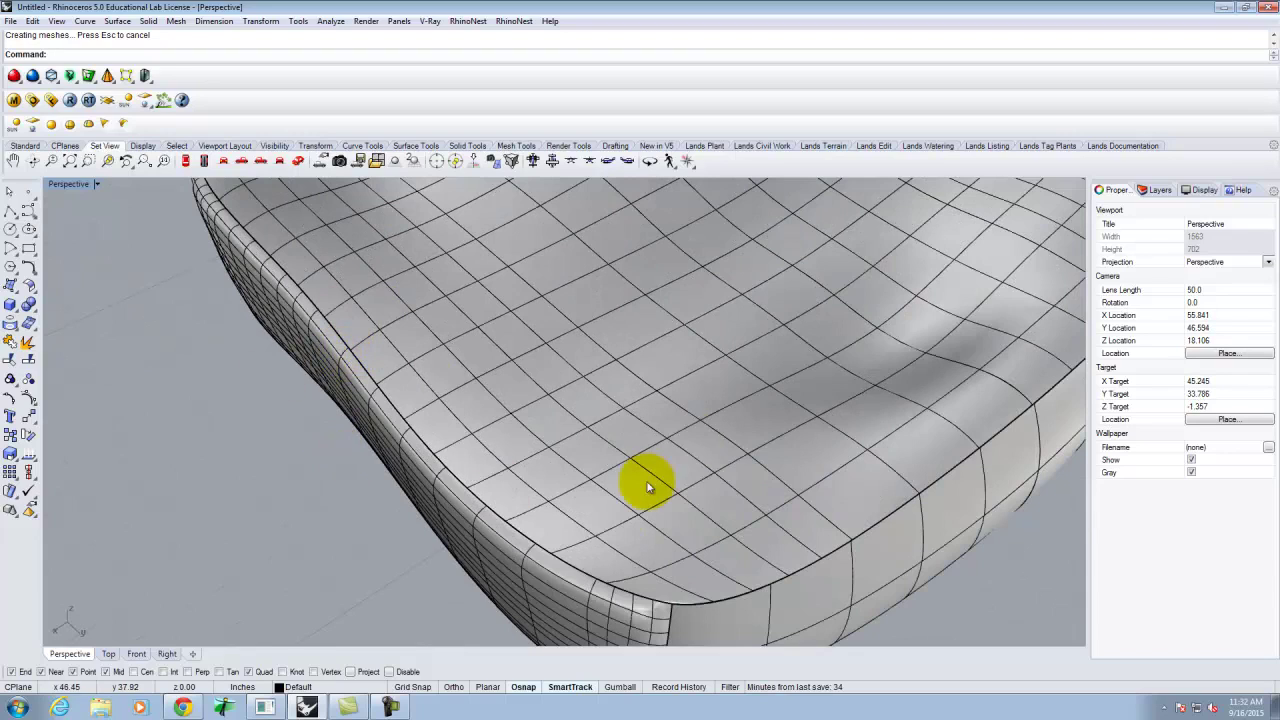
scroll(646, 486, down, 5)
right_drag(705, 489, 486, 417)
right_drag(1002, 552, 688, 565)
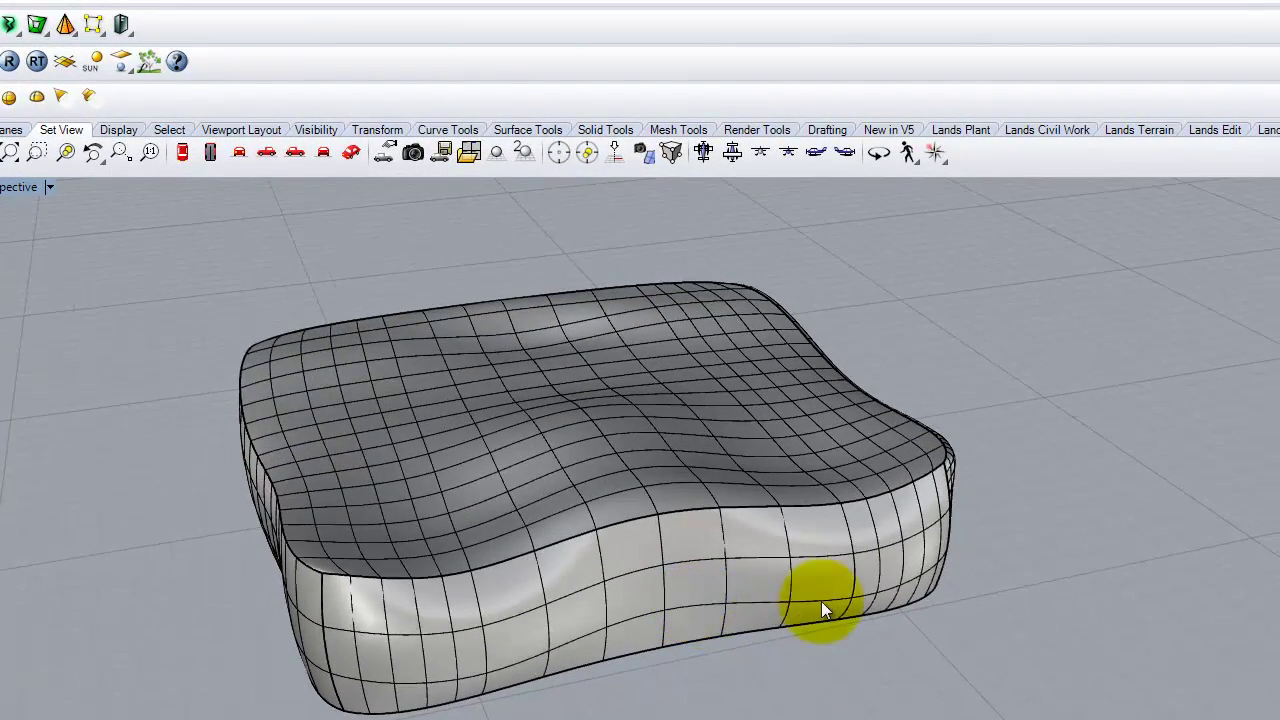
right_drag(706, 429, 737, 429)
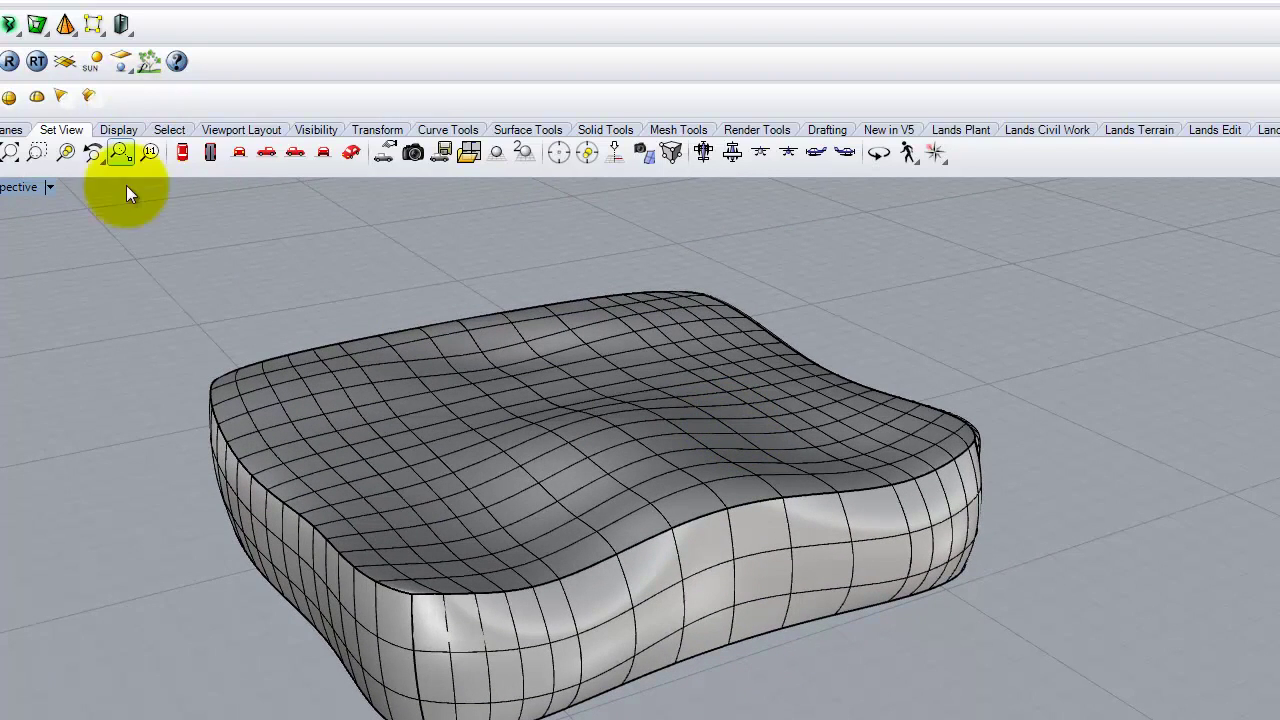
Add a V-Ray infinite plane under the cushion, then move it to Layer 01 and lock that layer
click(64, 62)
click(1007, 352)
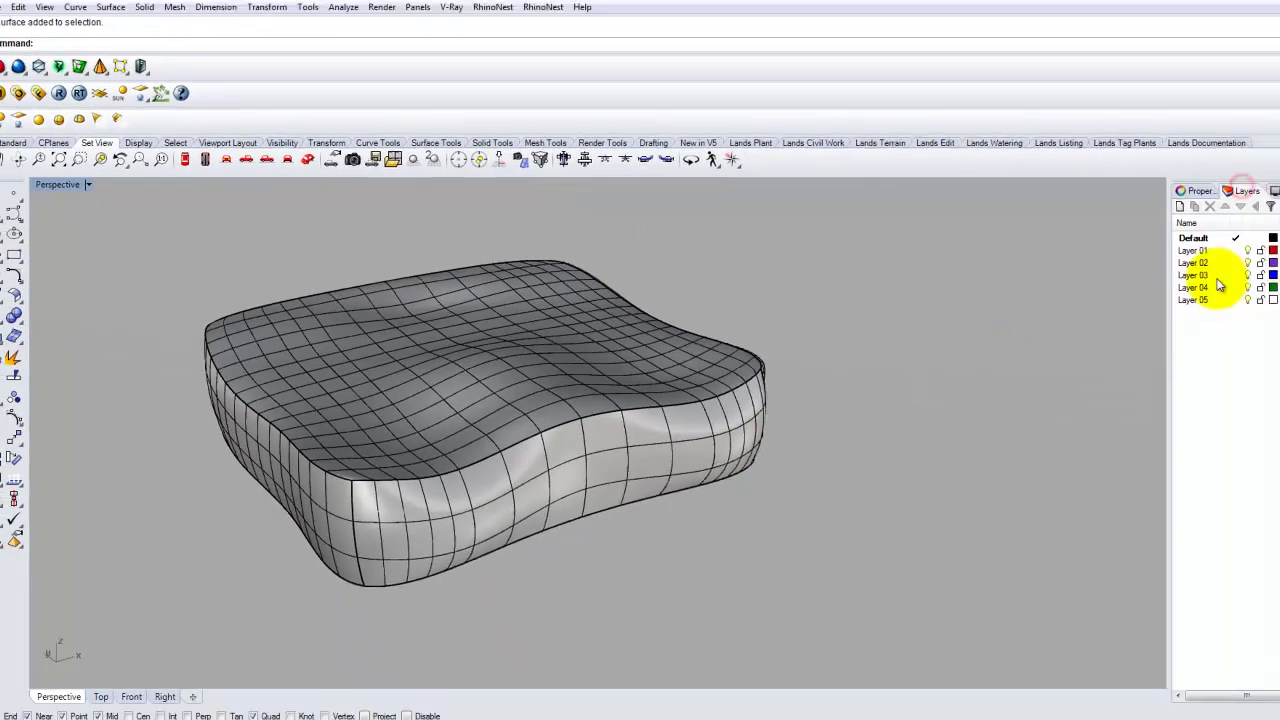
right_click(1110, 245)
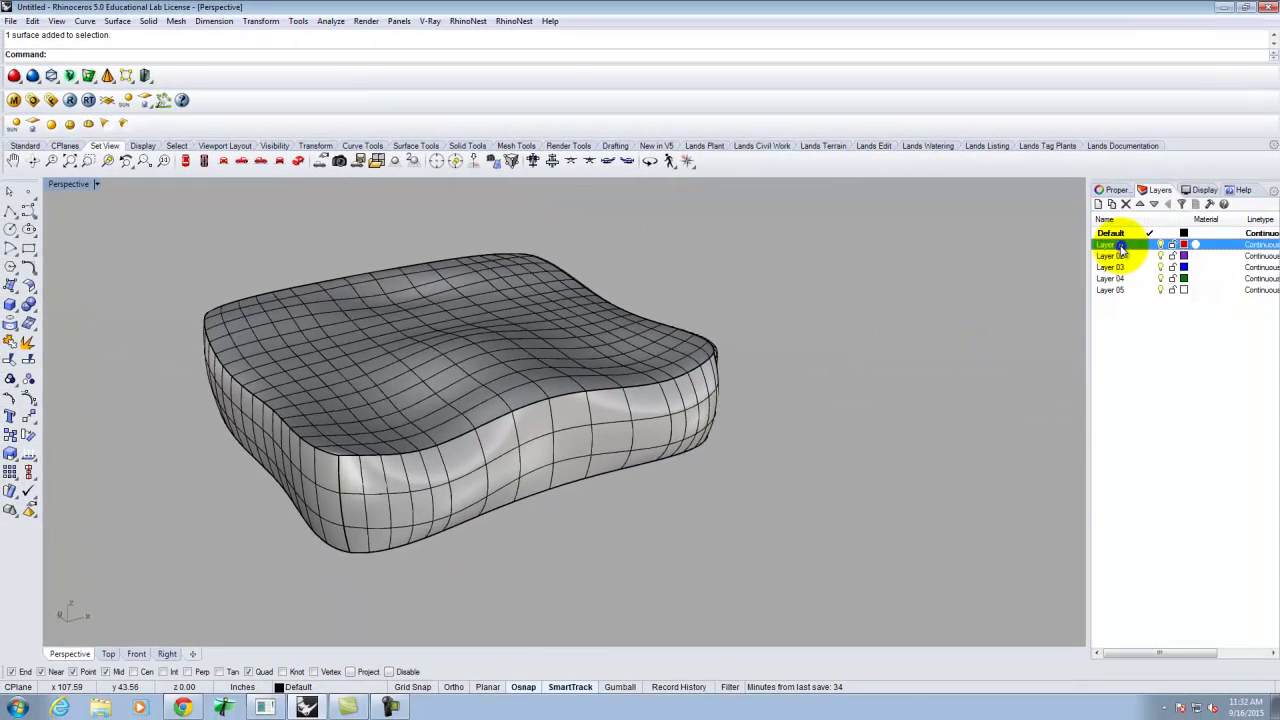
click(1177, 481)
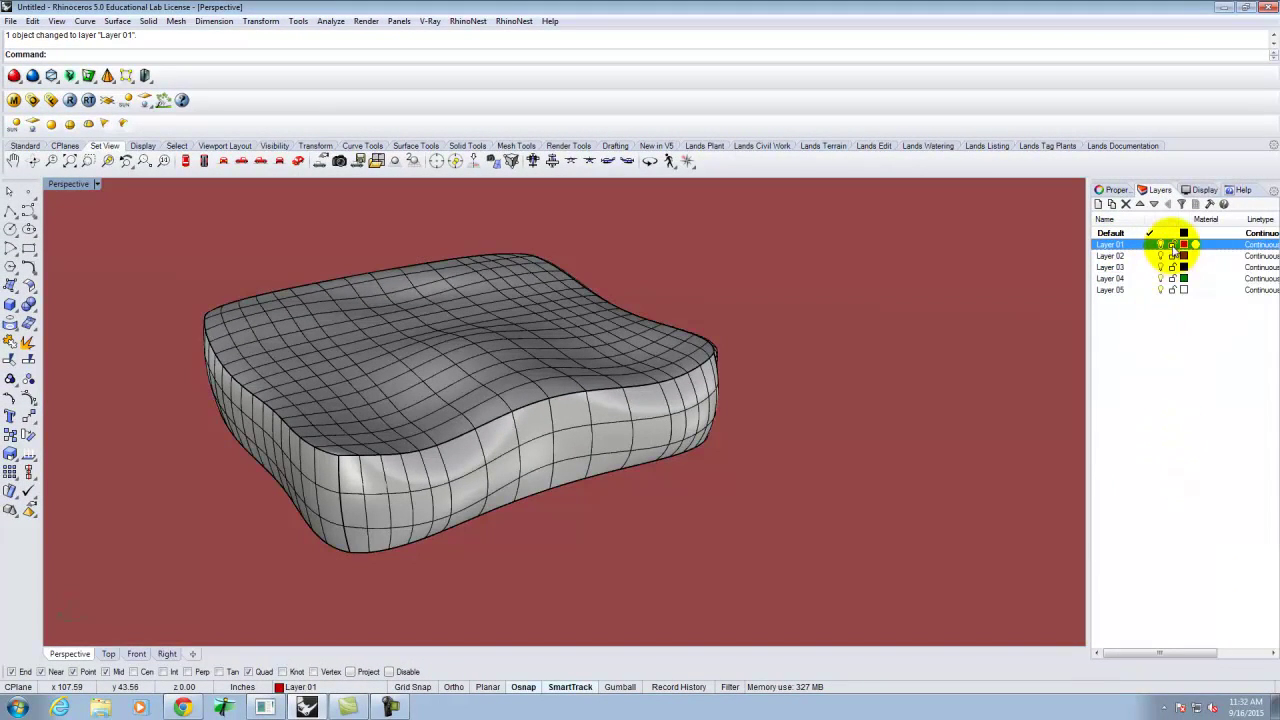
scroll(893, 396, down, 3)
scroll(731, 385, up, 3)
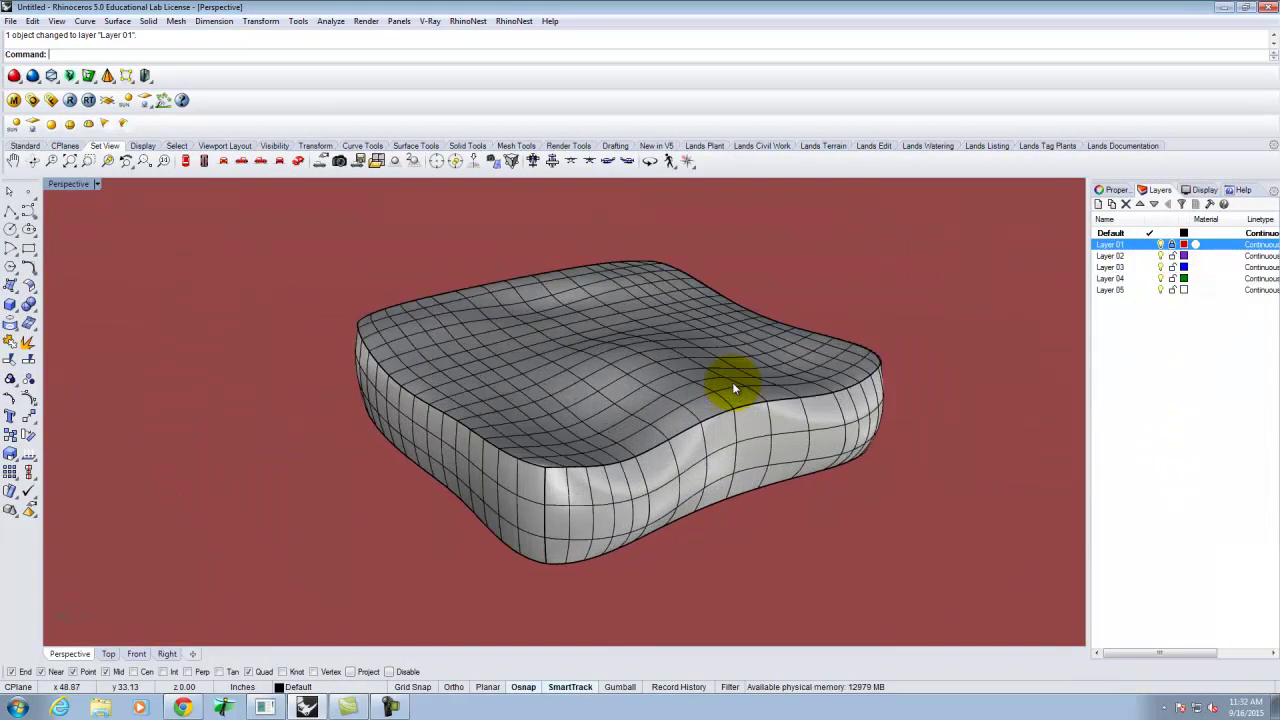
Select all the cushion surfaces and open the V-Ray material editor
scroll(351, 357, down, 3)
drag(330, 271, 820, 514)
click(14, 100)
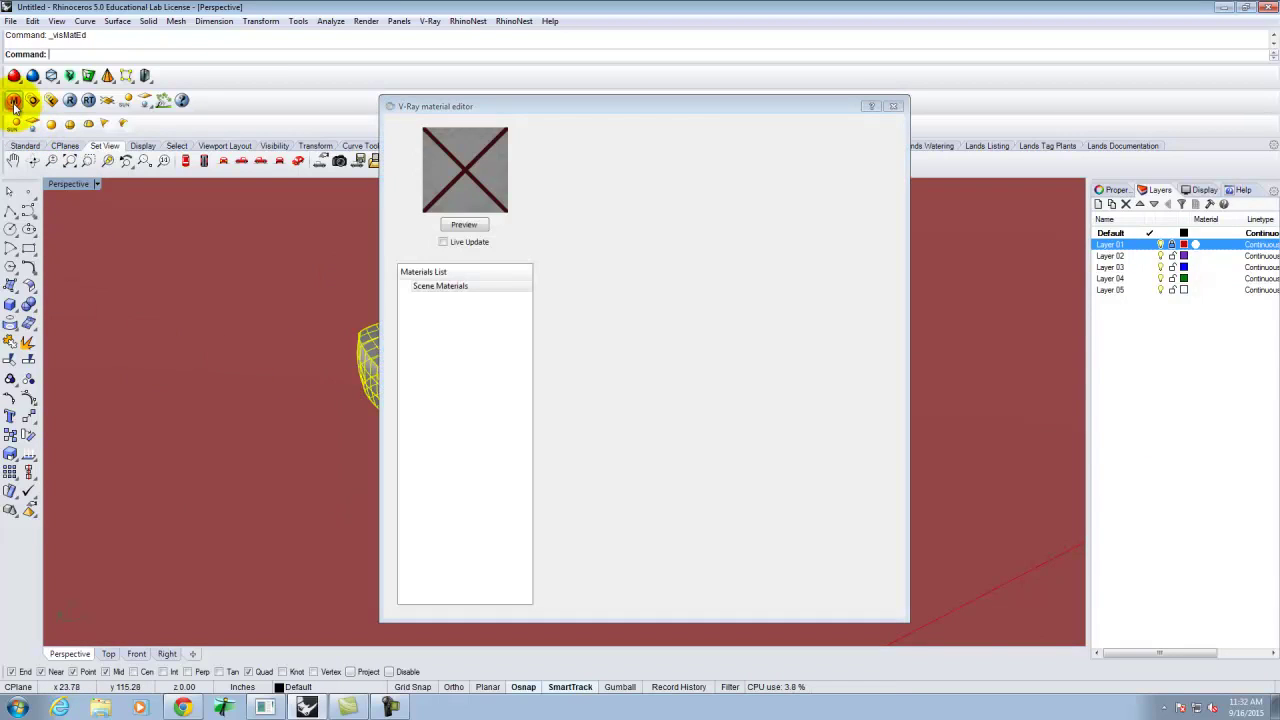
right_click(444, 286)
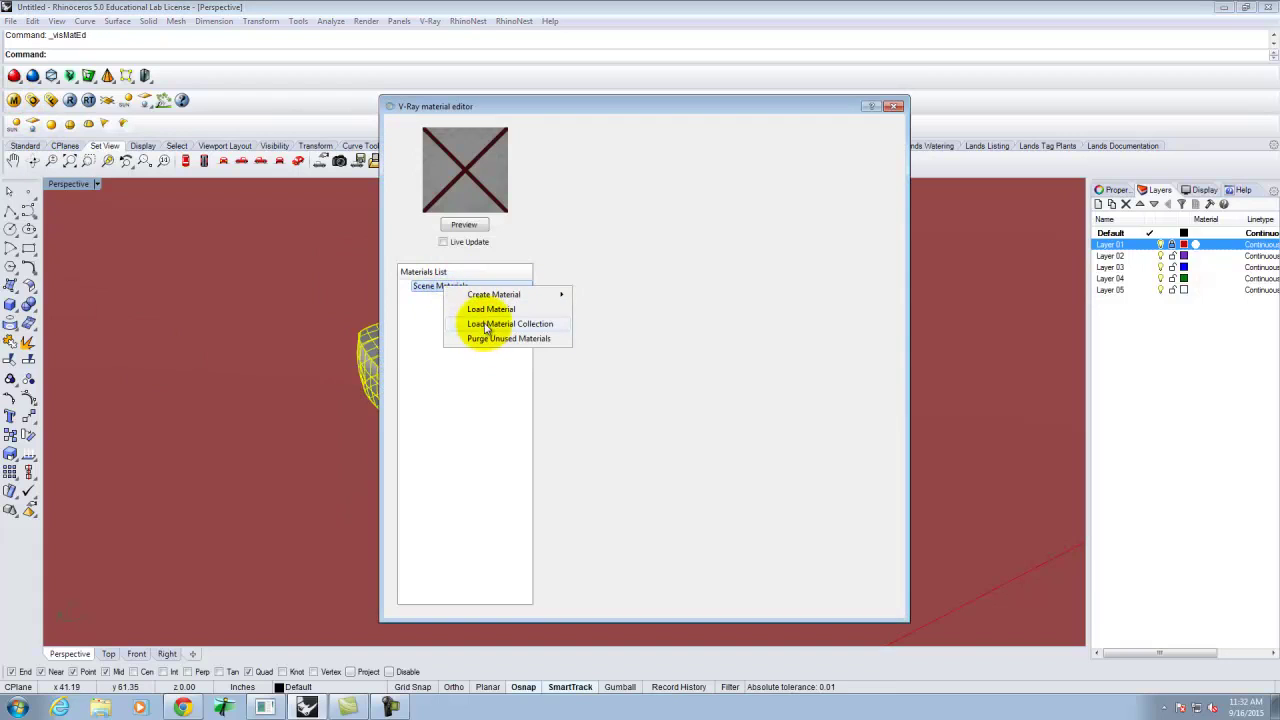
click(489, 326)
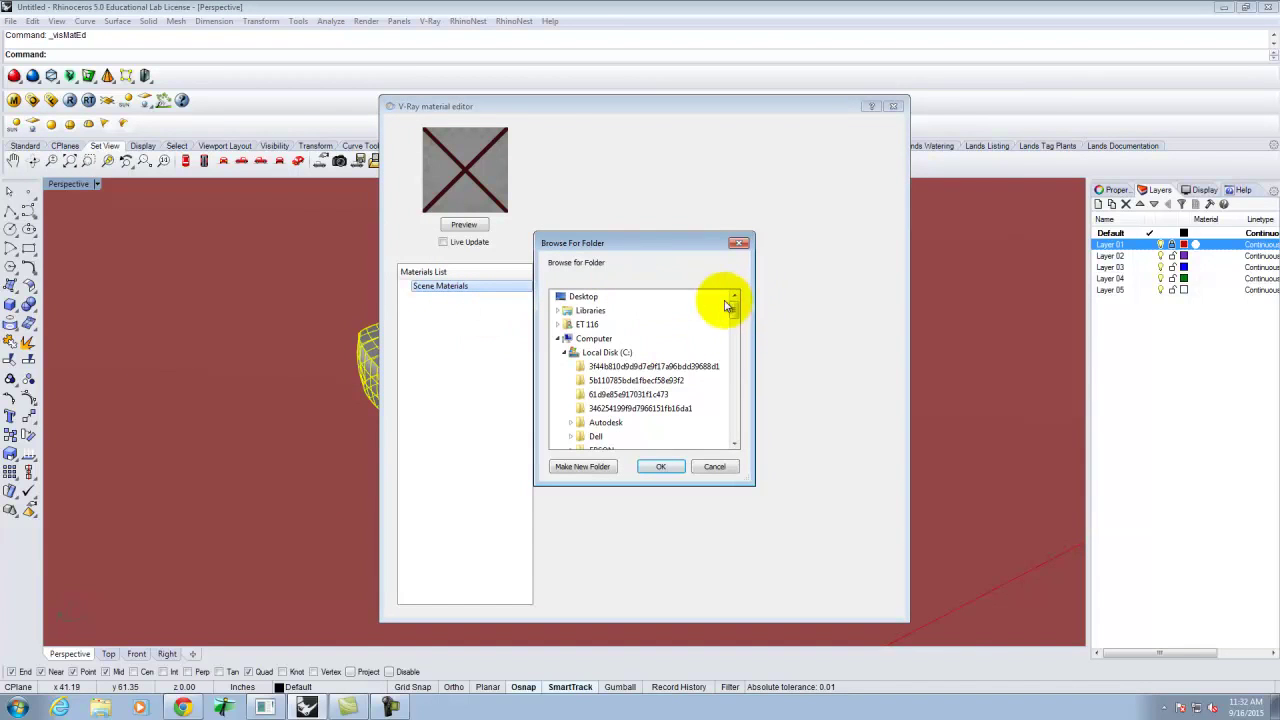
click(714, 466)
Load Fabric - Blue Flower.vismat from the Fabric folder of the V-Ray Materials into the scene materials
right_click(464, 287)
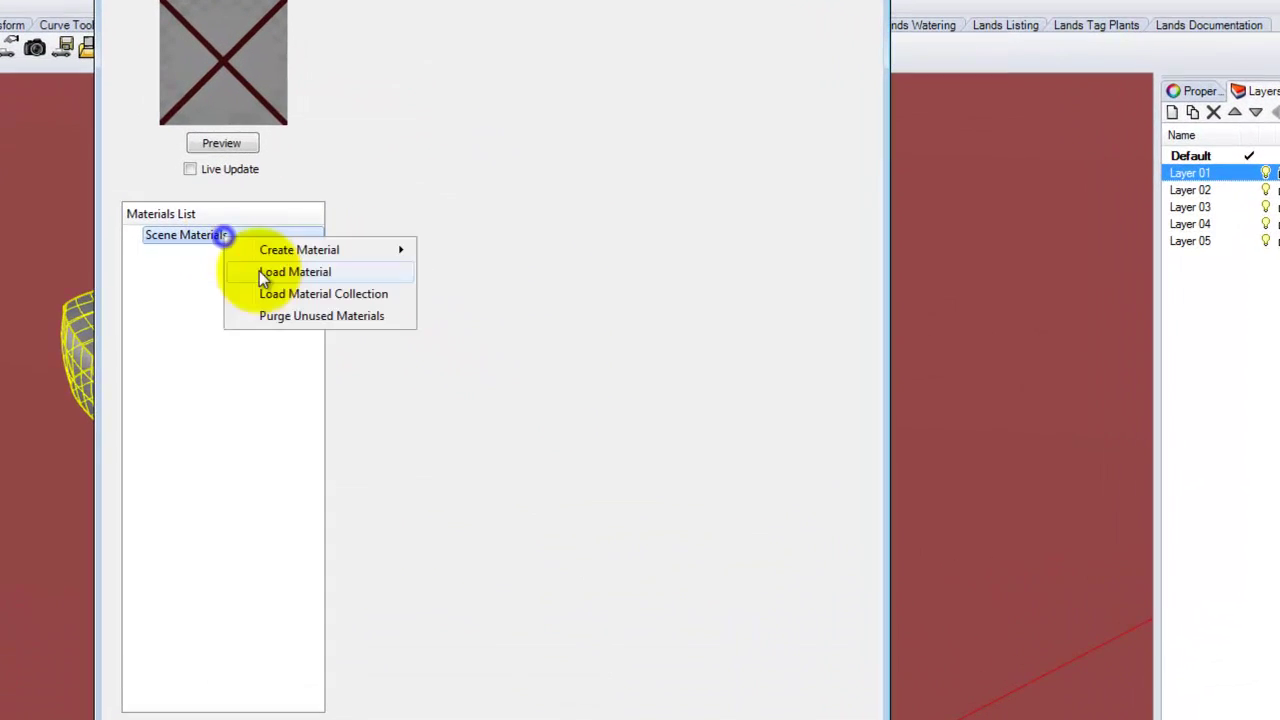
click(283, 267)
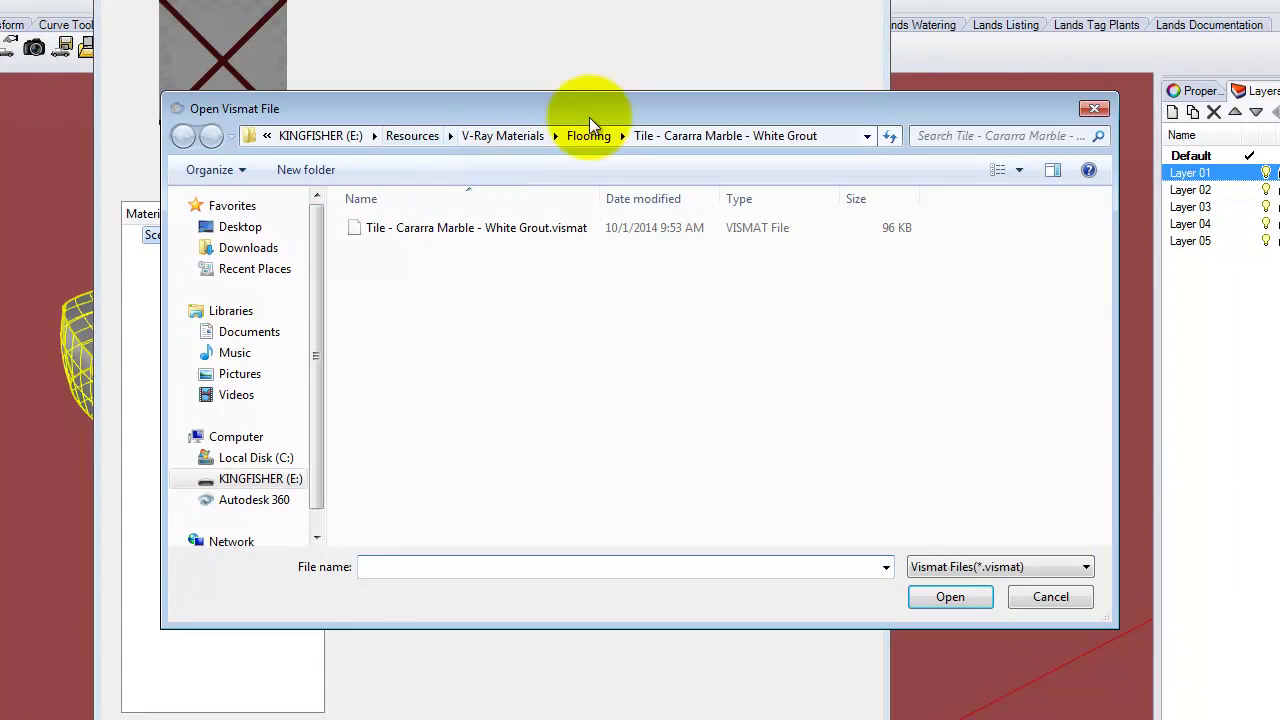
click(590, 136)
click(495, 135)
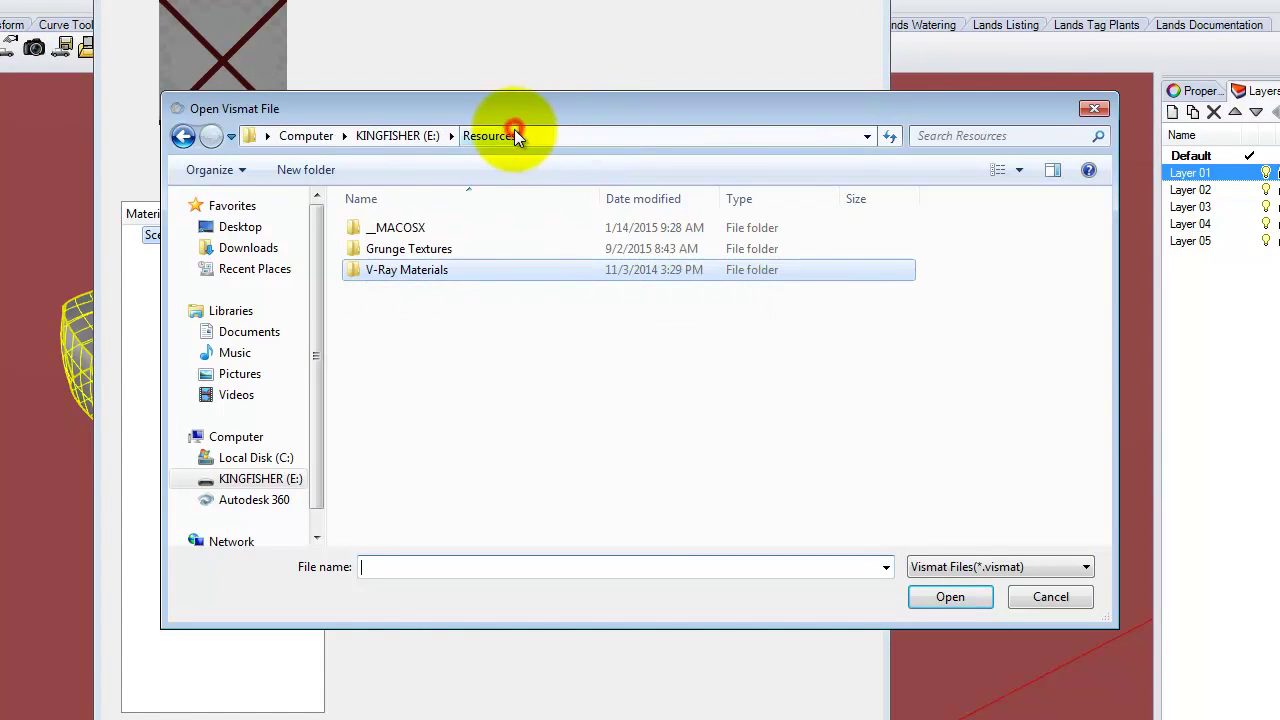
double_click(422, 275)
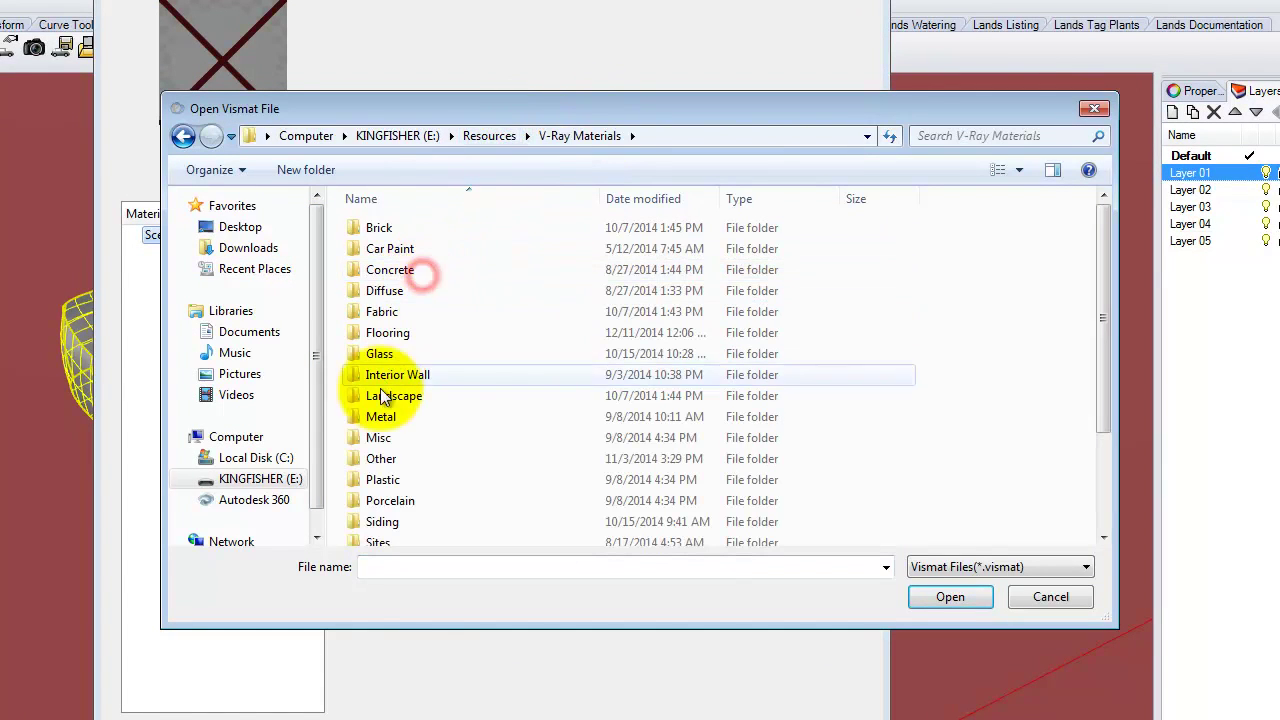
double_click(392, 311)
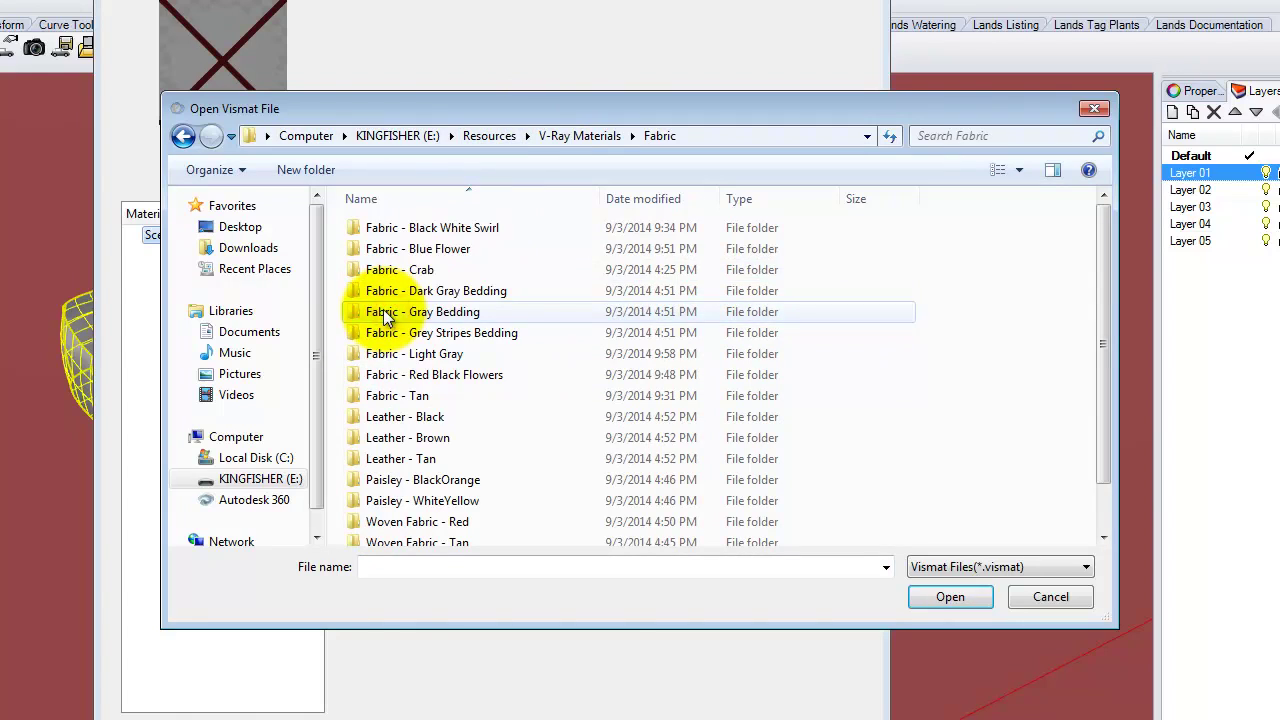
click(450, 249)
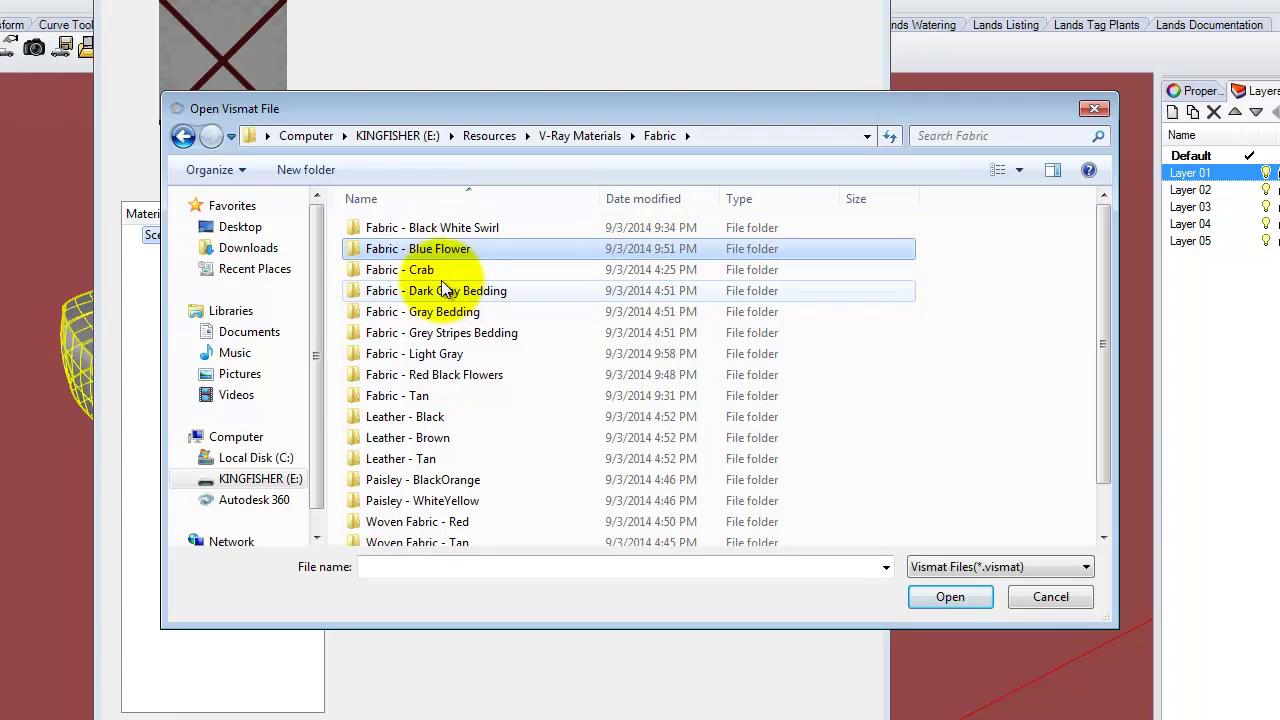
double_click(425, 246)
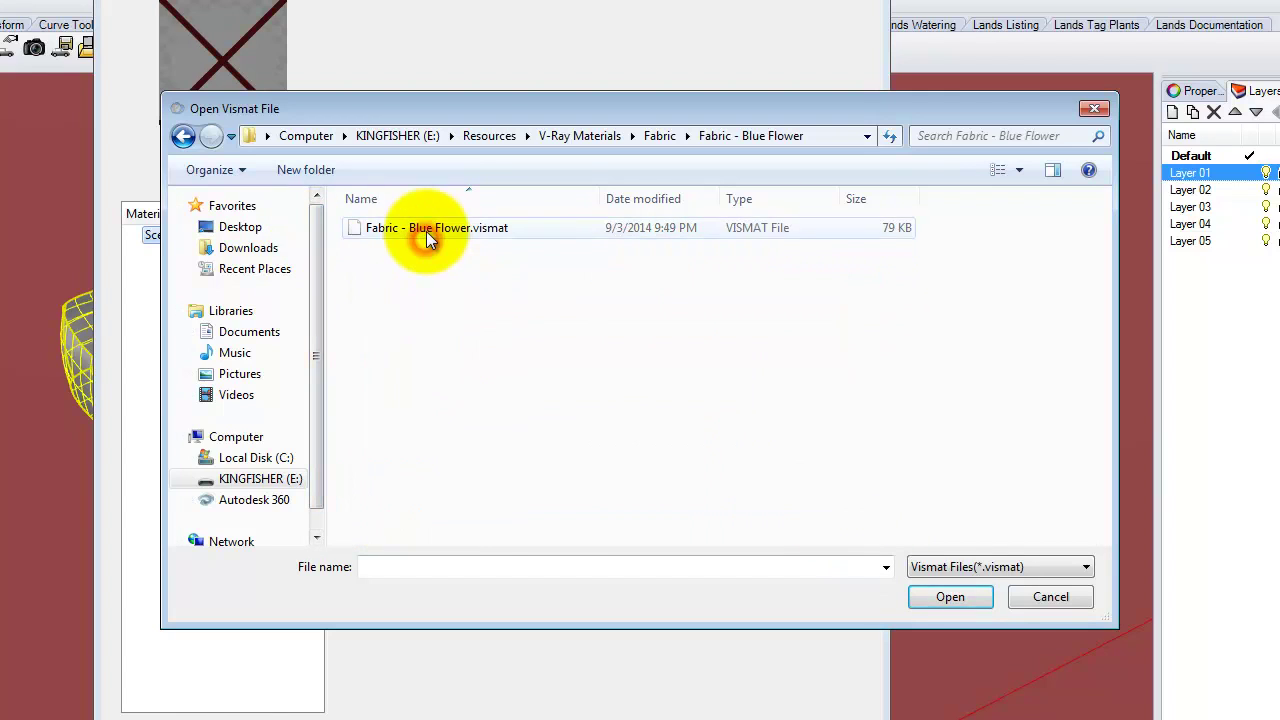
click(425, 248)
click(950, 596)
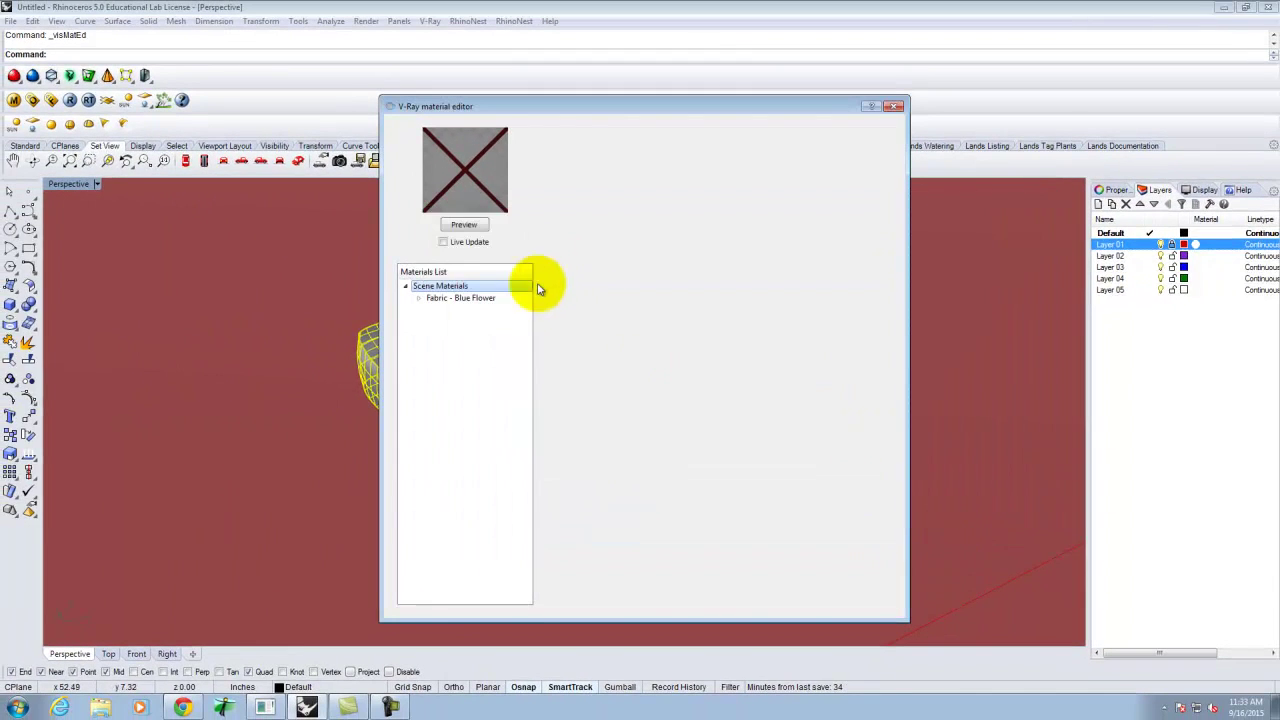
Apply the Fabric - Blue Flower material to the selected cushion surfaces and close the material editor
click(478, 298)
right_click(478, 298)
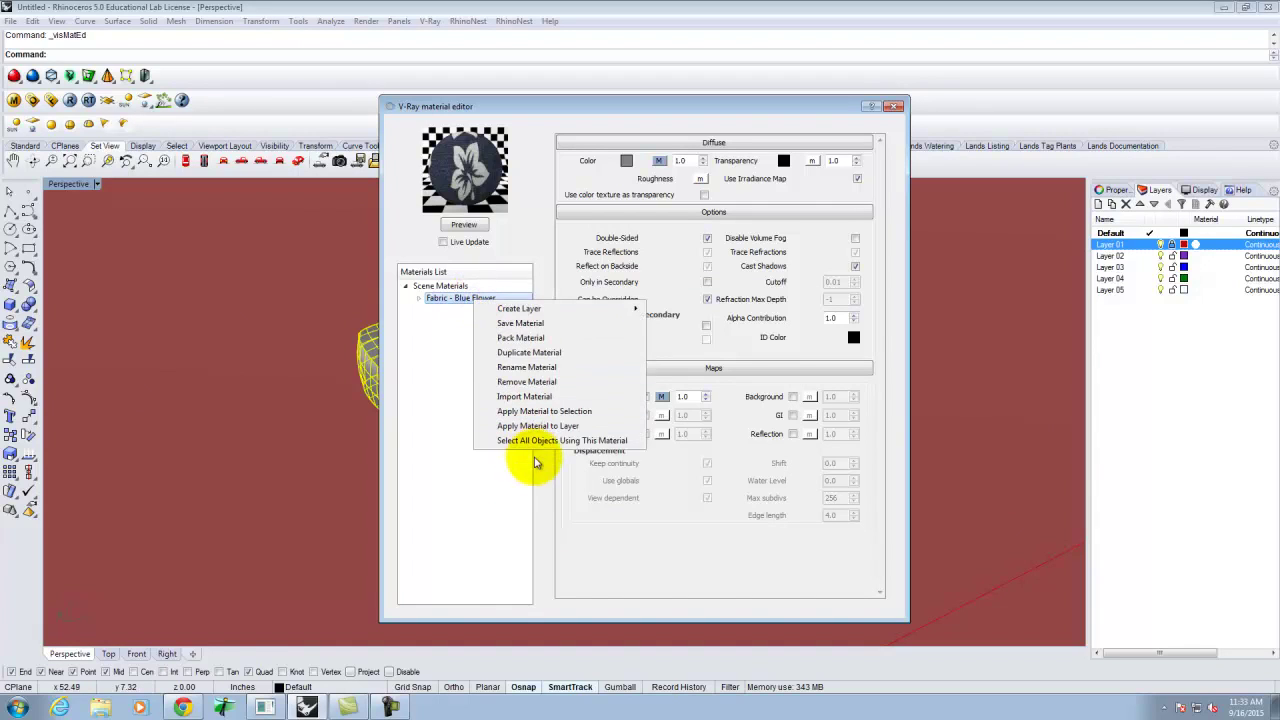
click(558, 412)
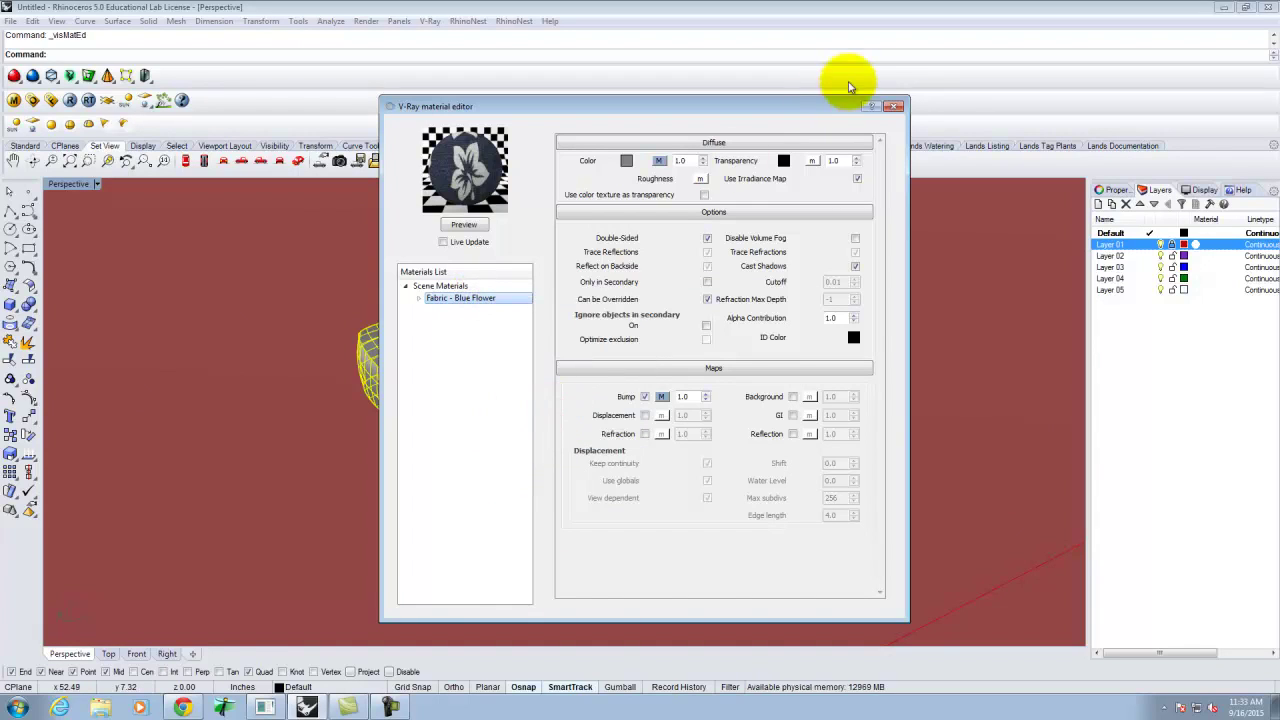
click(896, 105)
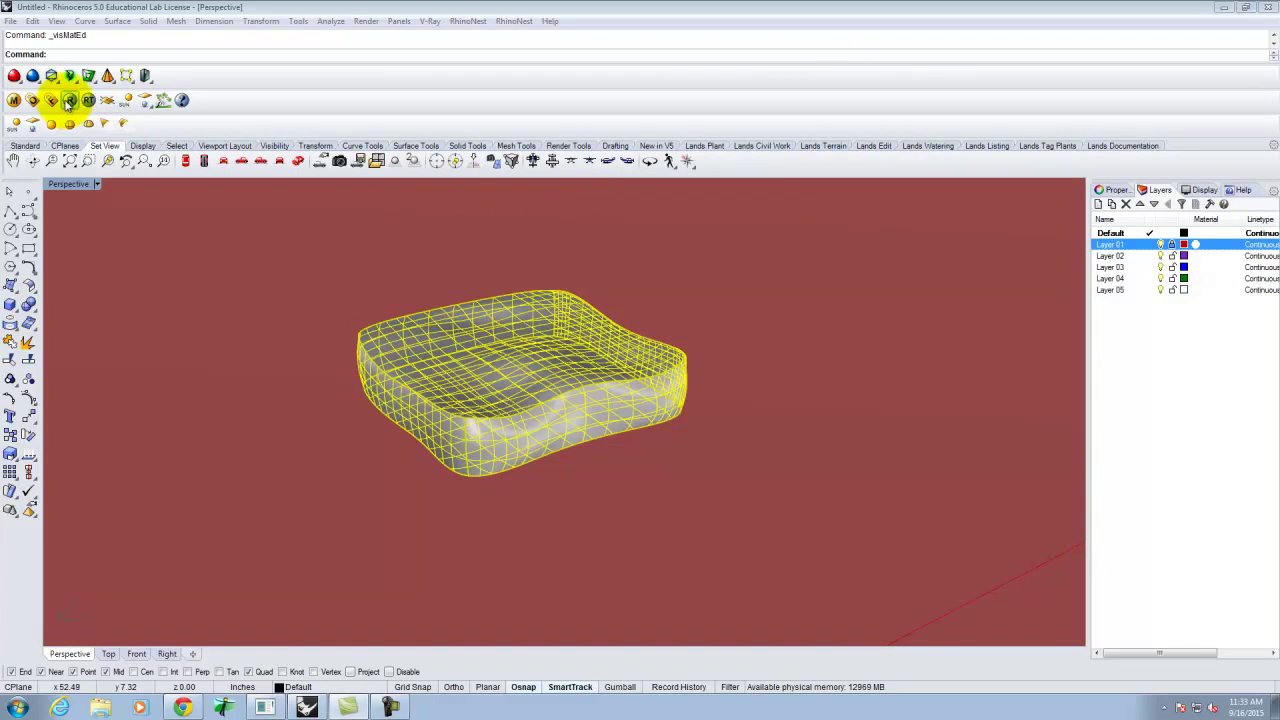
Render the cushion with V-Ray from the current view and again from a closer one to check the fabric pattern
click(70, 100)
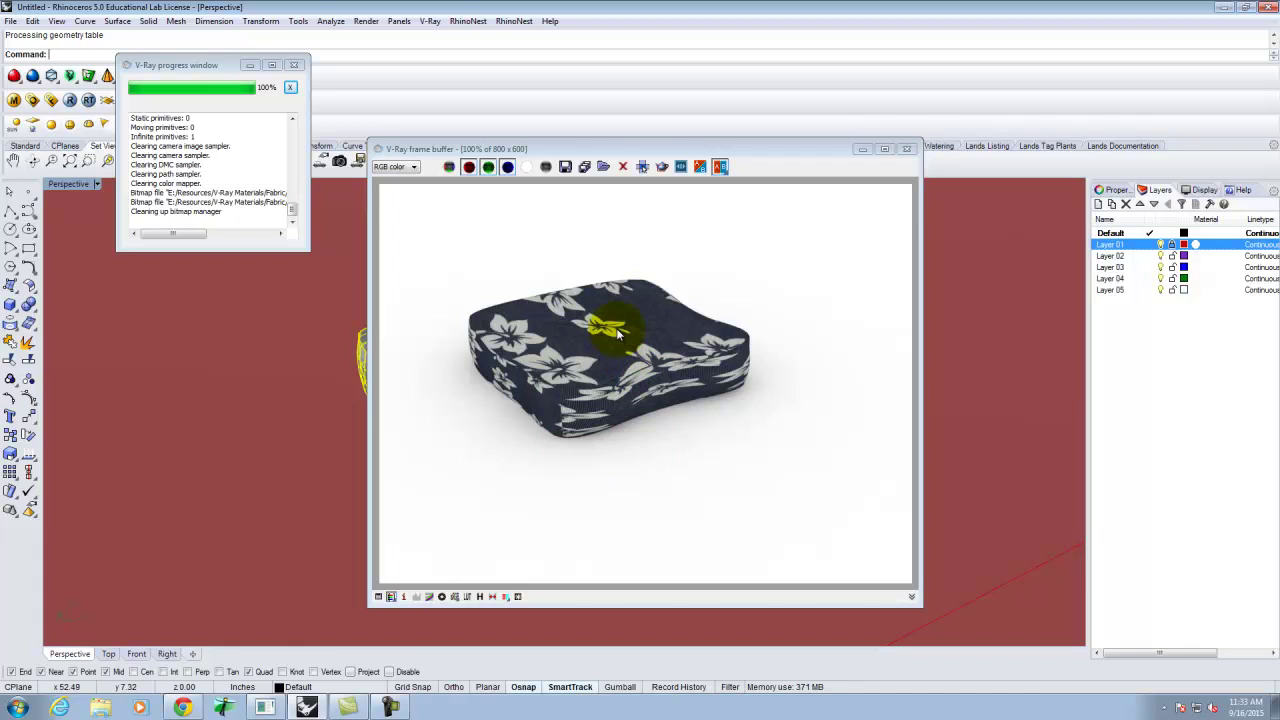
click(906, 148)
right_drag(455, 342, 379, 368)
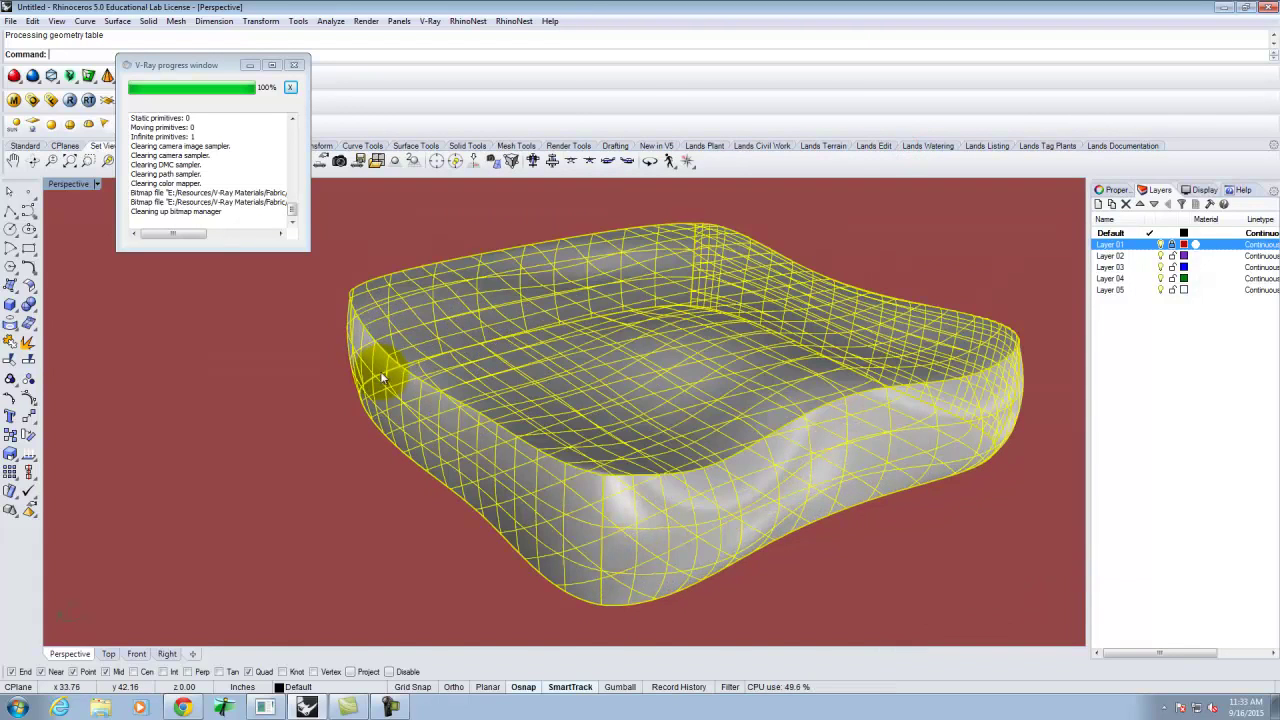
click(69, 100)
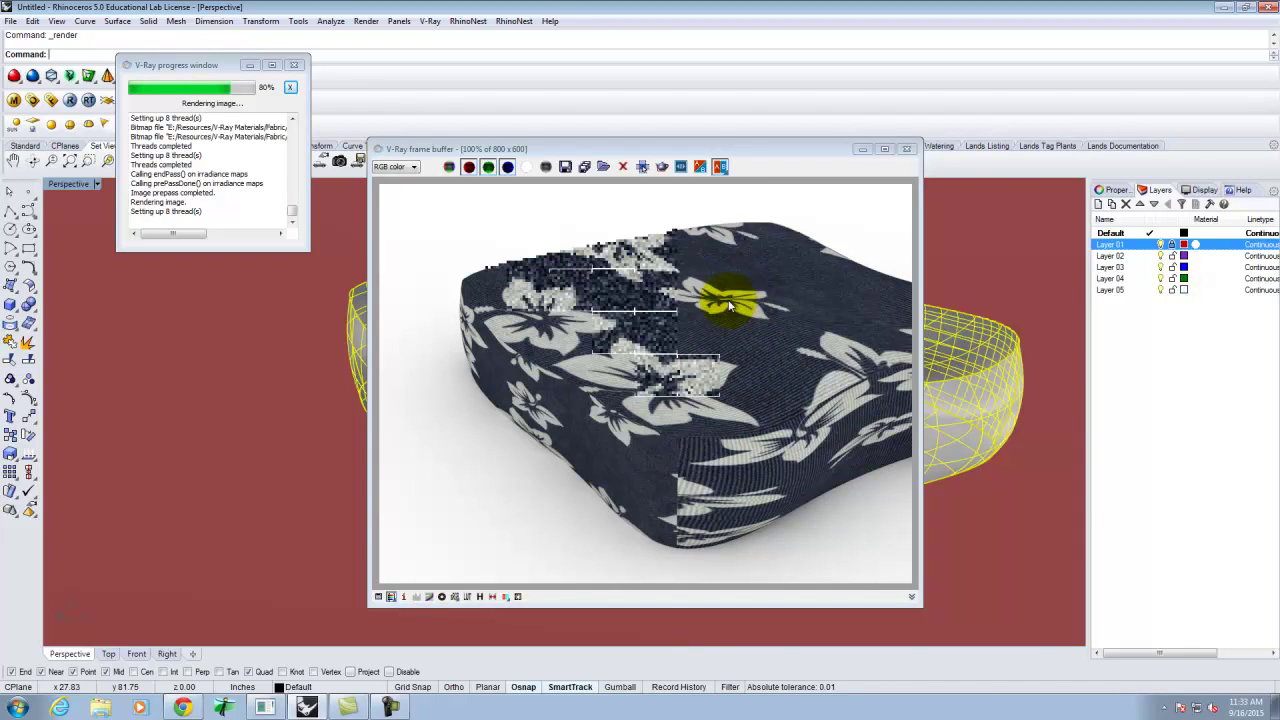
click(907, 148)
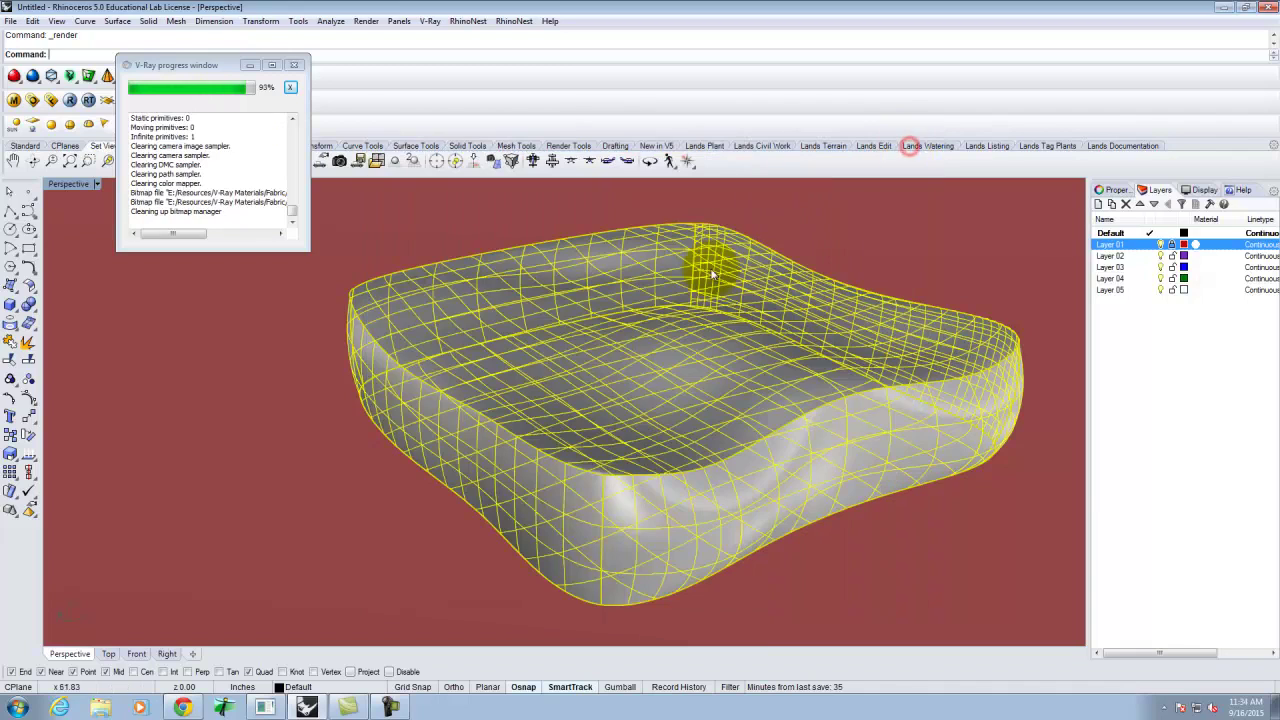
Apply surface texture mapping to the cushion's top surface only
click(757, 229)
click(717, 316)
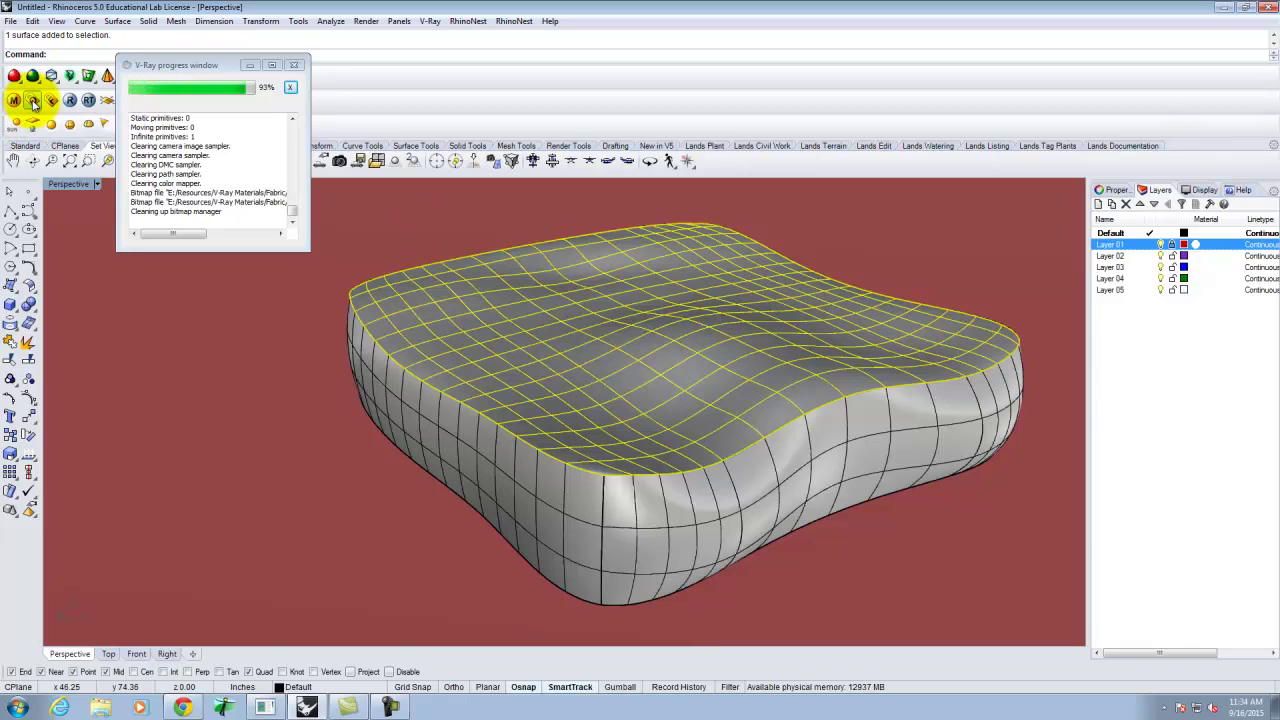
click(1116, 190)
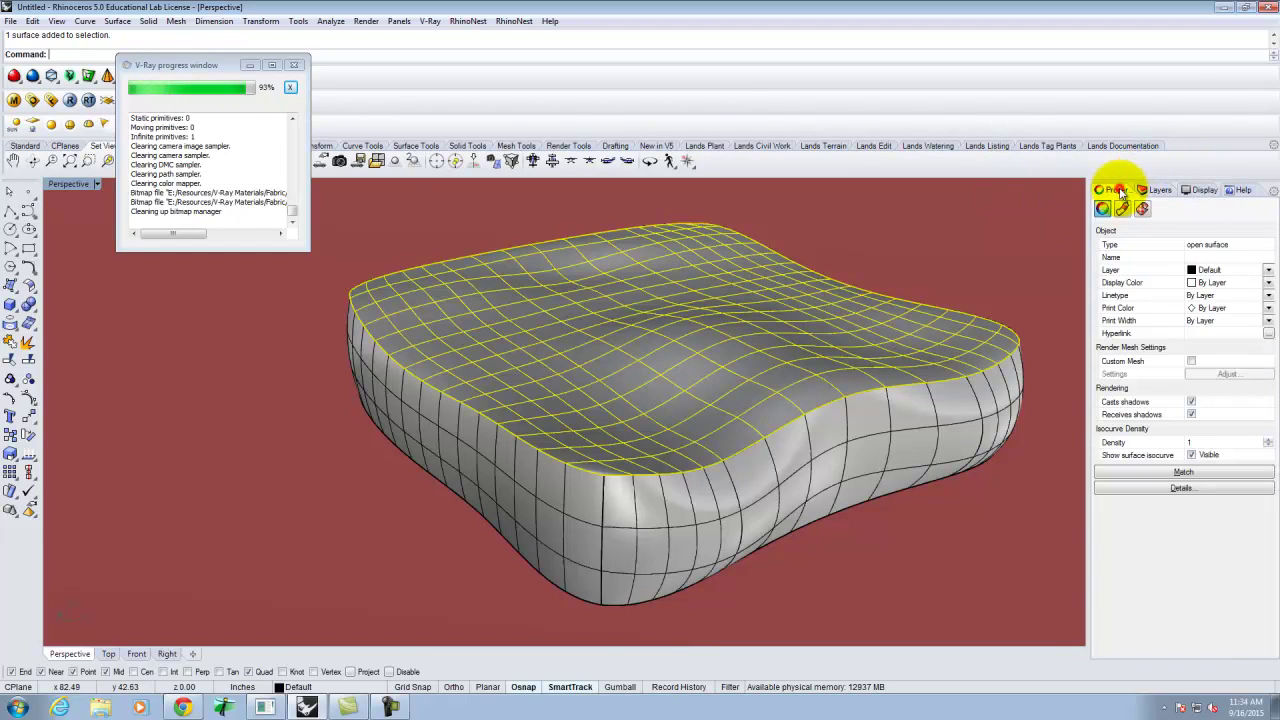
click(1143, 210)
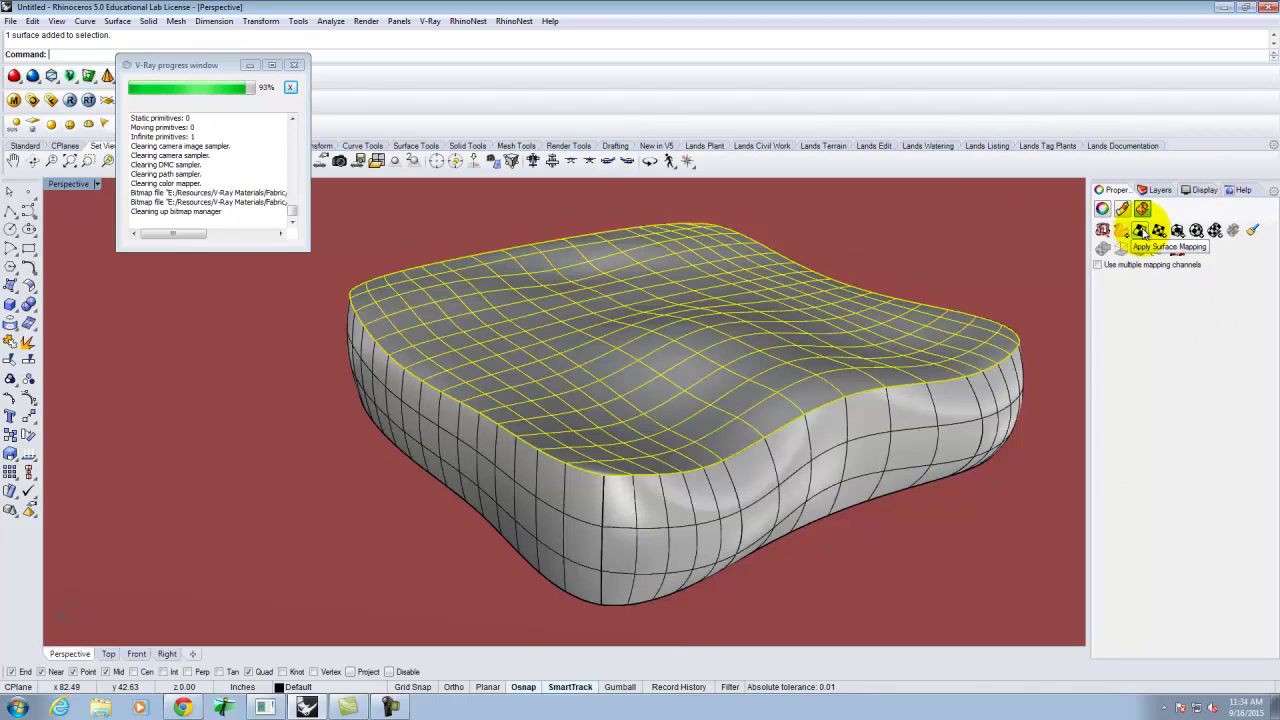
click(1141, 232)
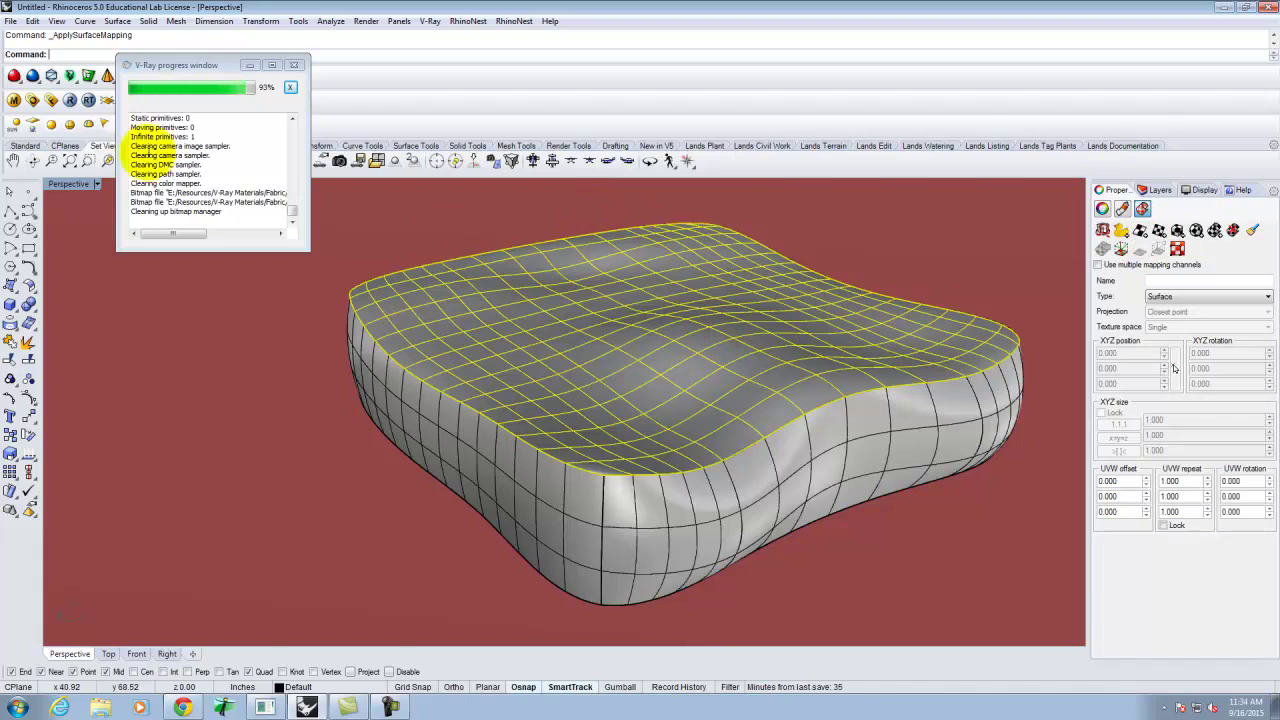
Test-render the cushion with V-Ray and set the top surface's mapping to a locked UVW repeat of 2
click(72, 101)
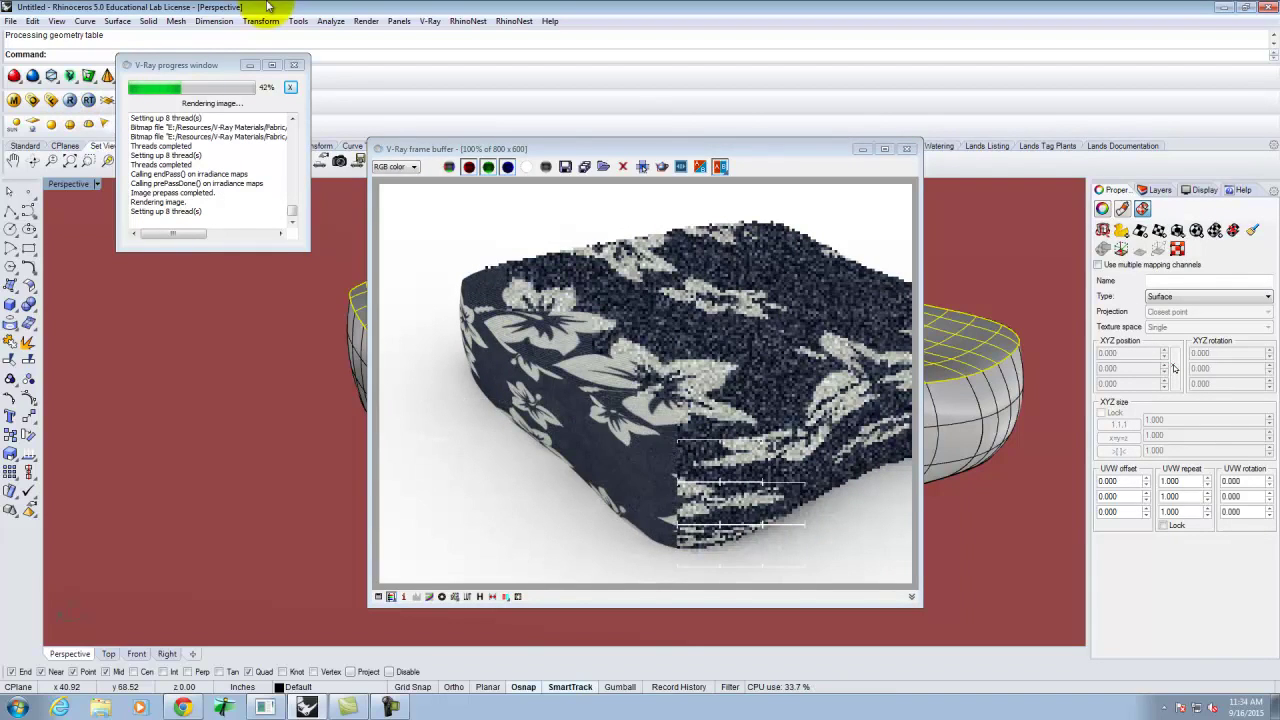
click(906, 148)
click(1163, 525)
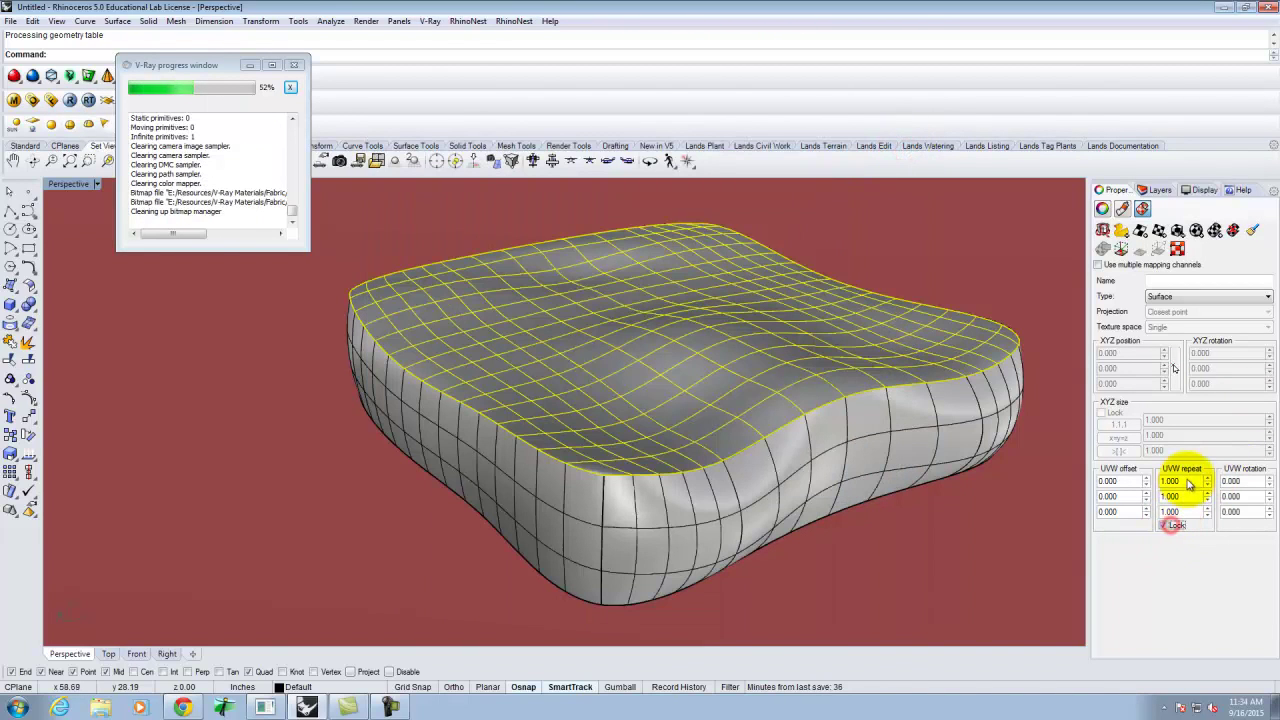
double_click(1195, 481)
text(2)
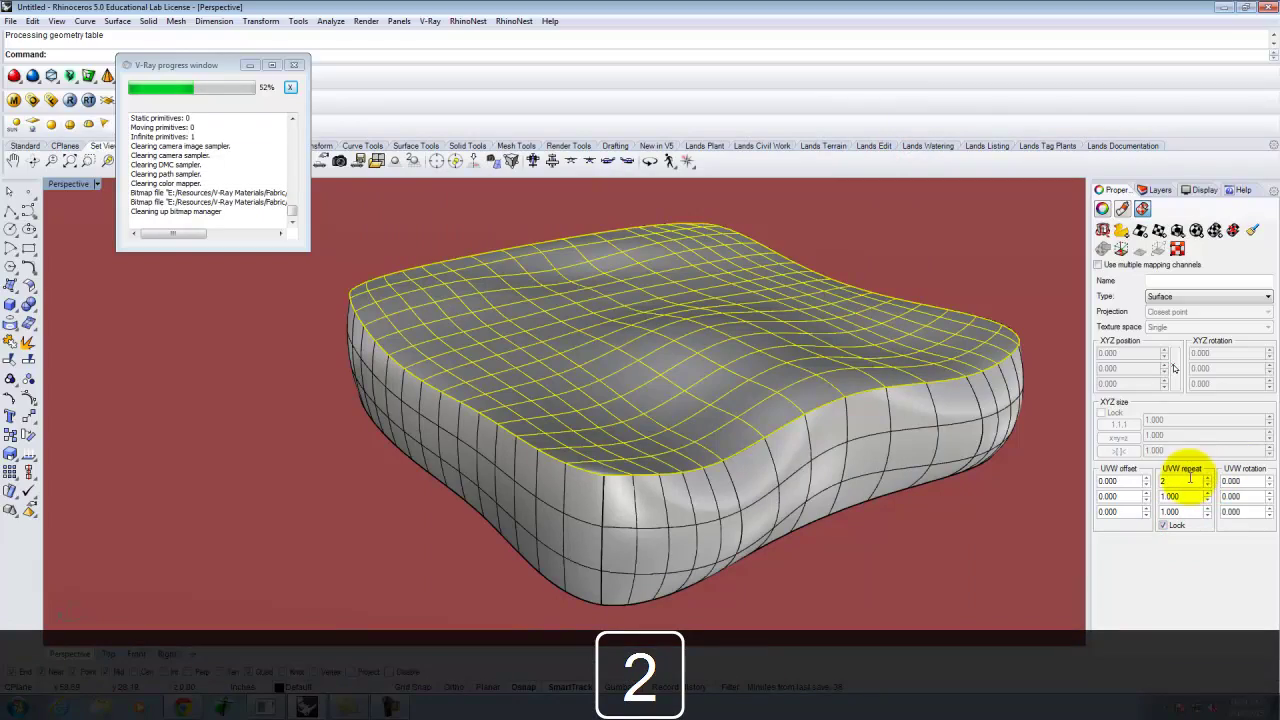
key(Tab)
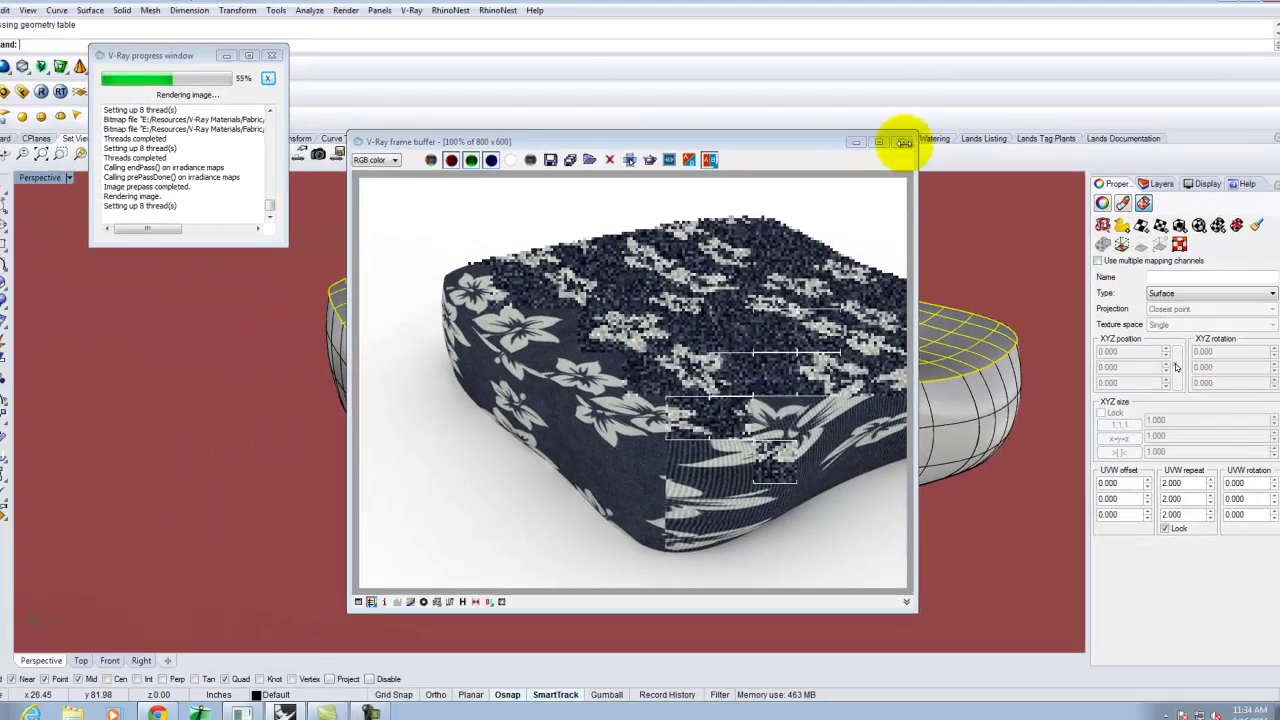
Try surface mapping with a locked UVW repeat of 2 on the cushion's left-hand side surface
click(836, 53)
click(481, 466)
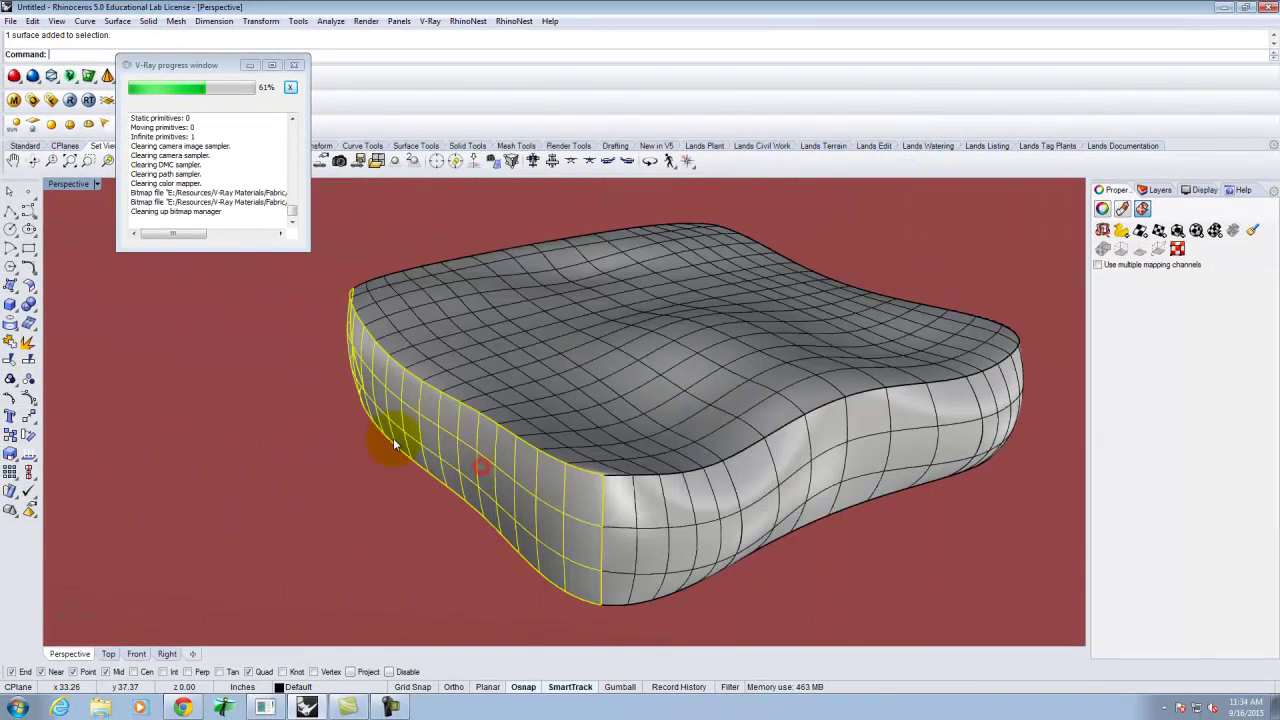
click(757, 477)
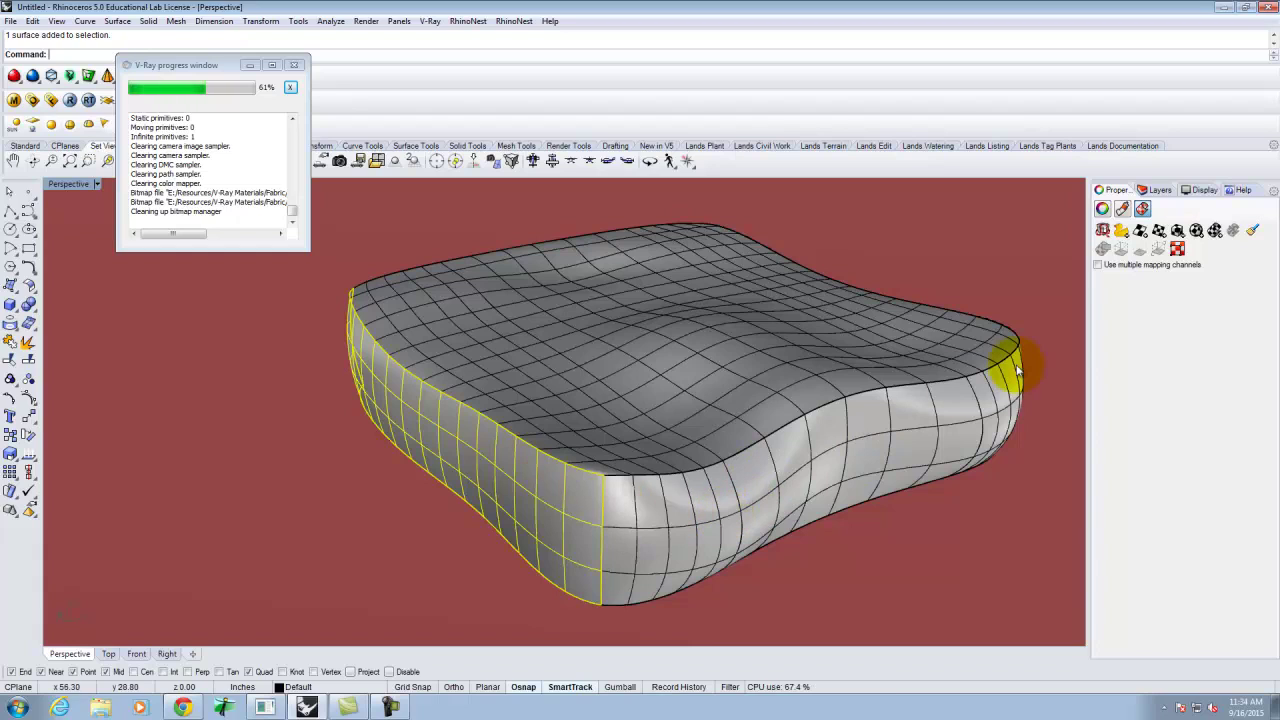
click(1147, 232)
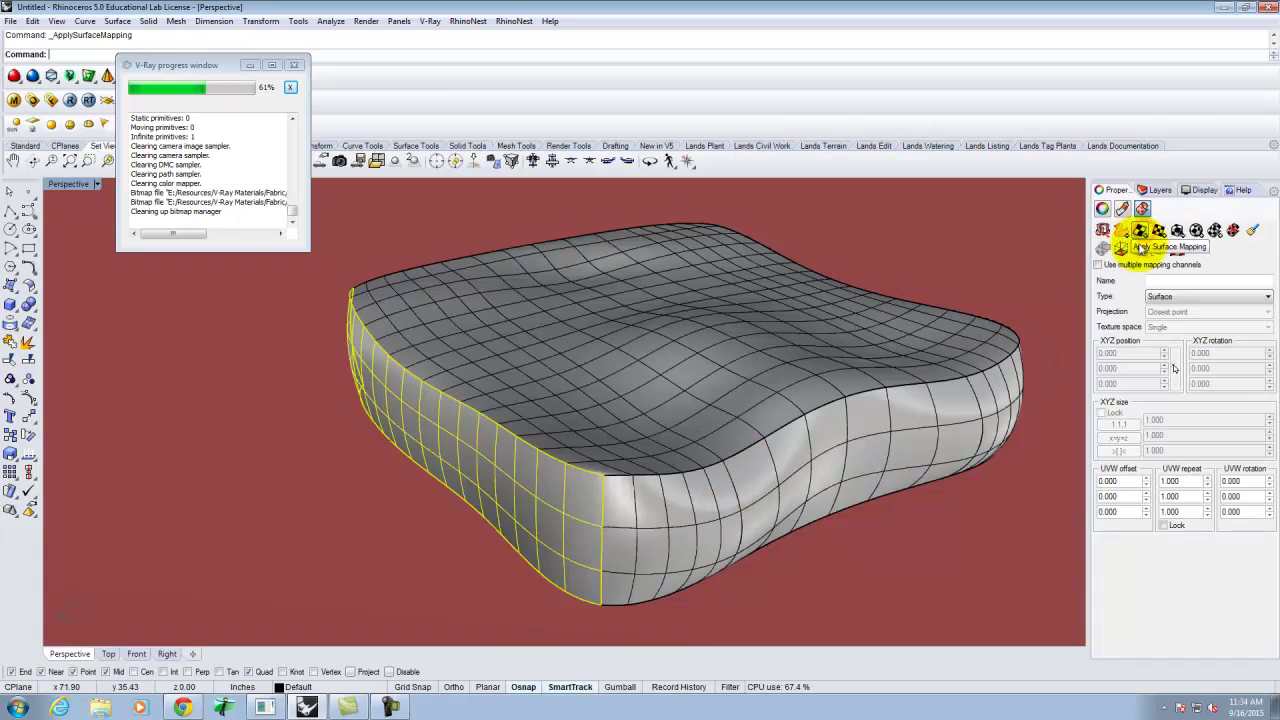
click(1162, 526)
text(2)
key(Return)
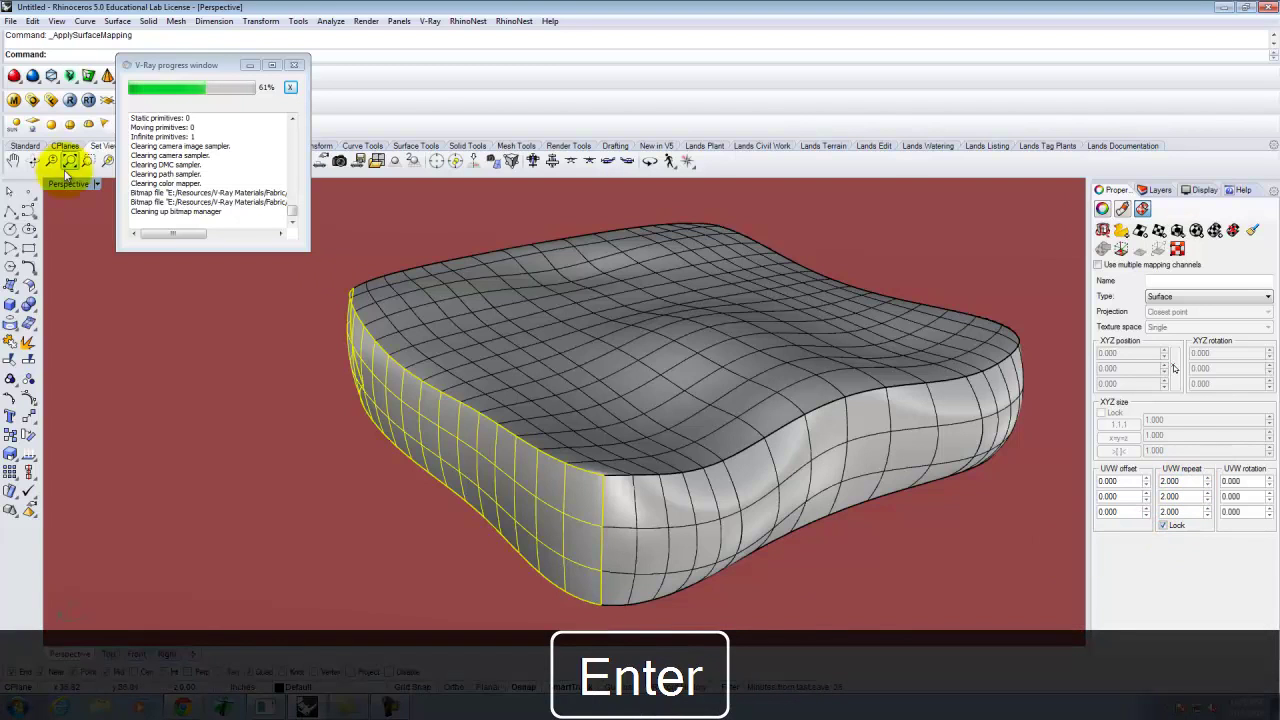
Remove the surface mapping from the cushion's left-hand side surface
click(704, 520)
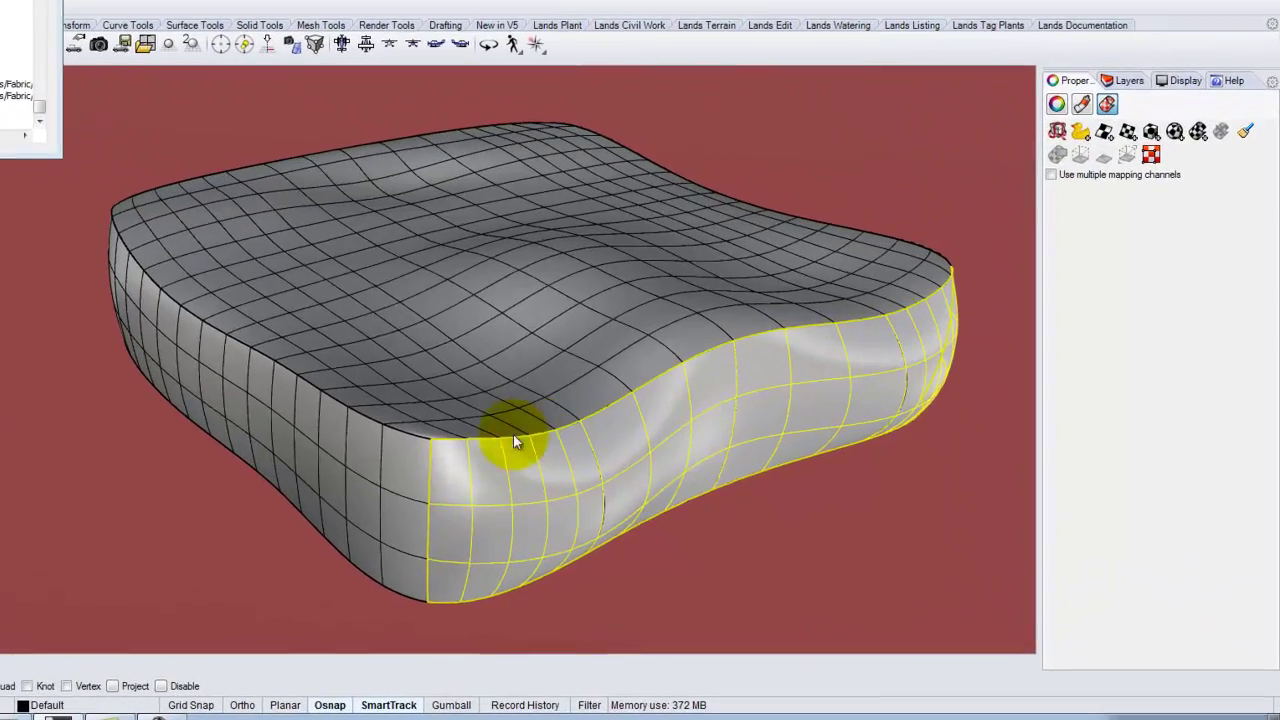
mouse_move(592, 505)
right_down()
mouse_move(514, 457)
mouse_move(669, 443)
mouse_move(817, 451)
mouse_move(650, 459)
mouse_move(586, 483)
right_up()
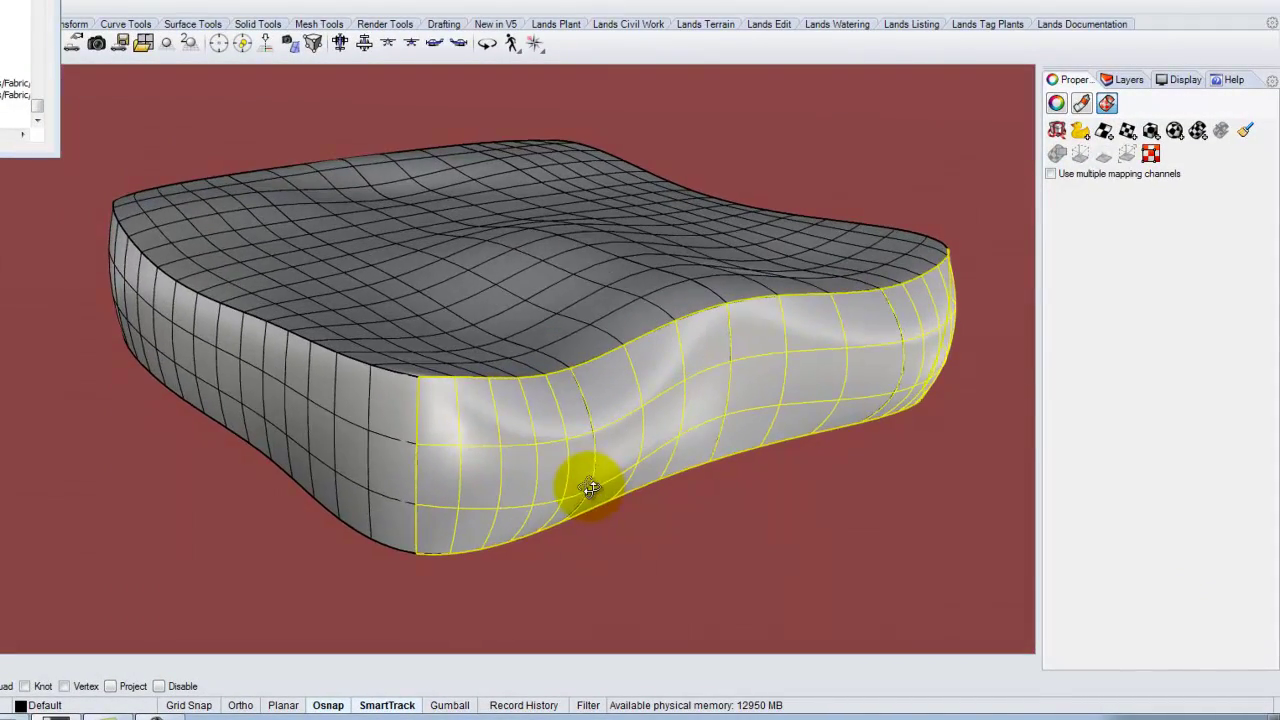
click(405, 470)
click(338, 457)
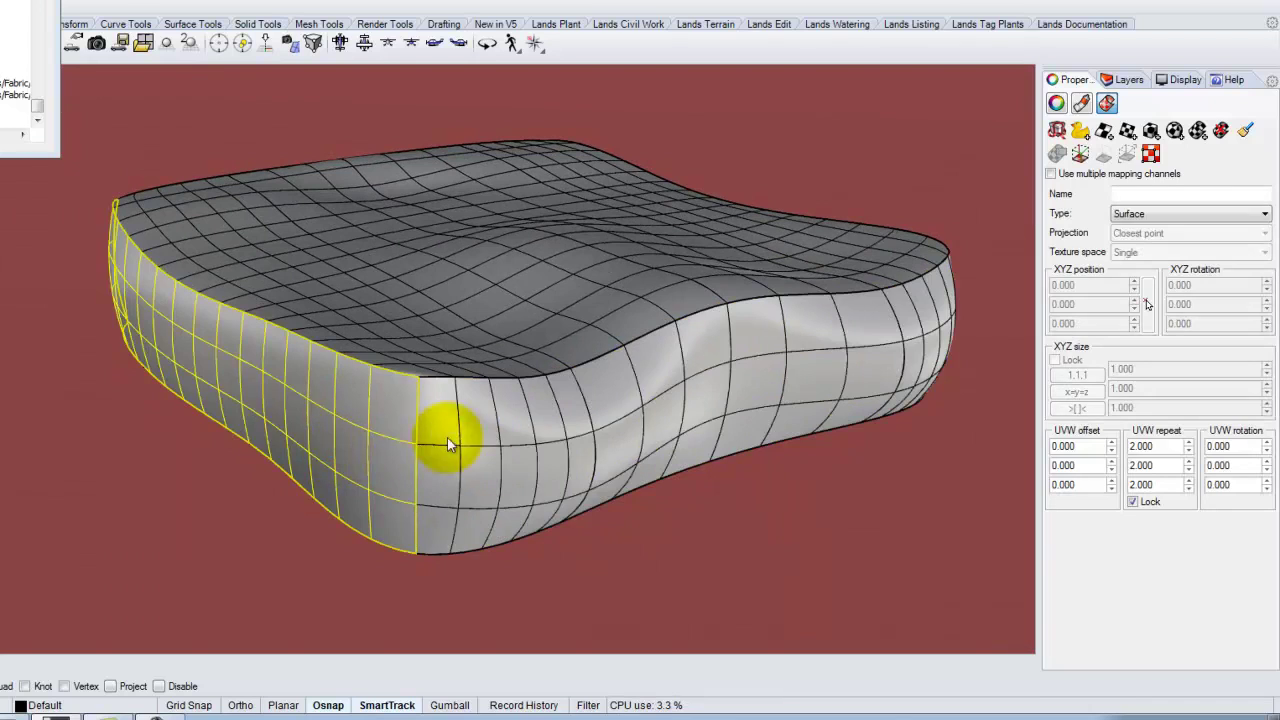
click(1222, 130)
Apply an uncapped box mapping to all the cushion's side surfaces together, using their bounding box in world coordinates
shift+click(524, 427)
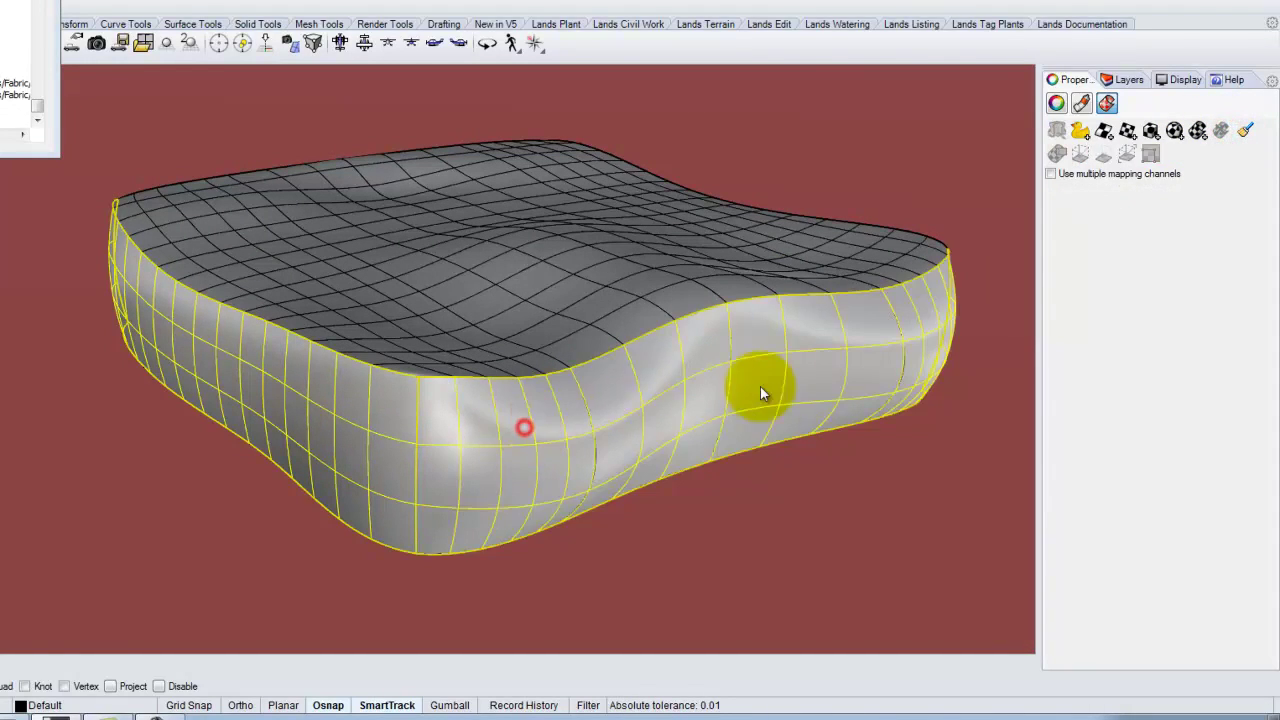
right_drag(825, 396, 527, 420)
shift+click(500, 477)
right_drag(700, 451, 531, 457)
click(421, 400)
right_drag(54, 413, 551, 369)
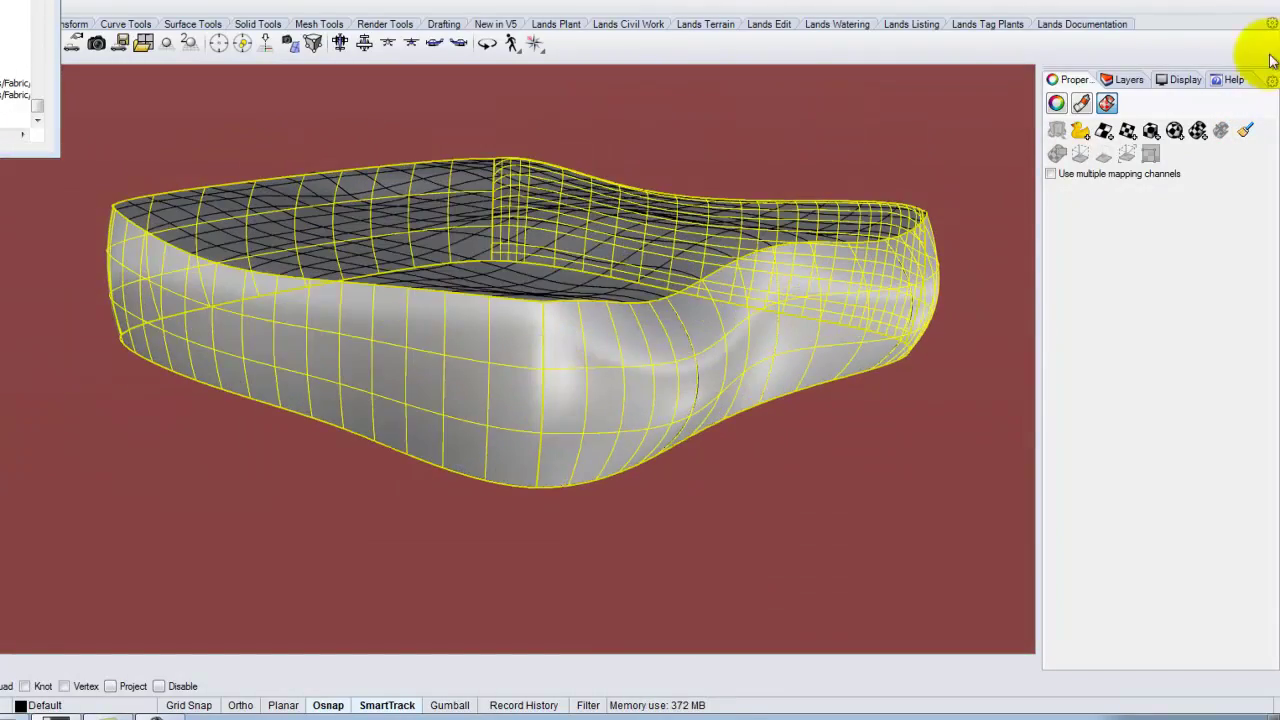
click(1151, 132)
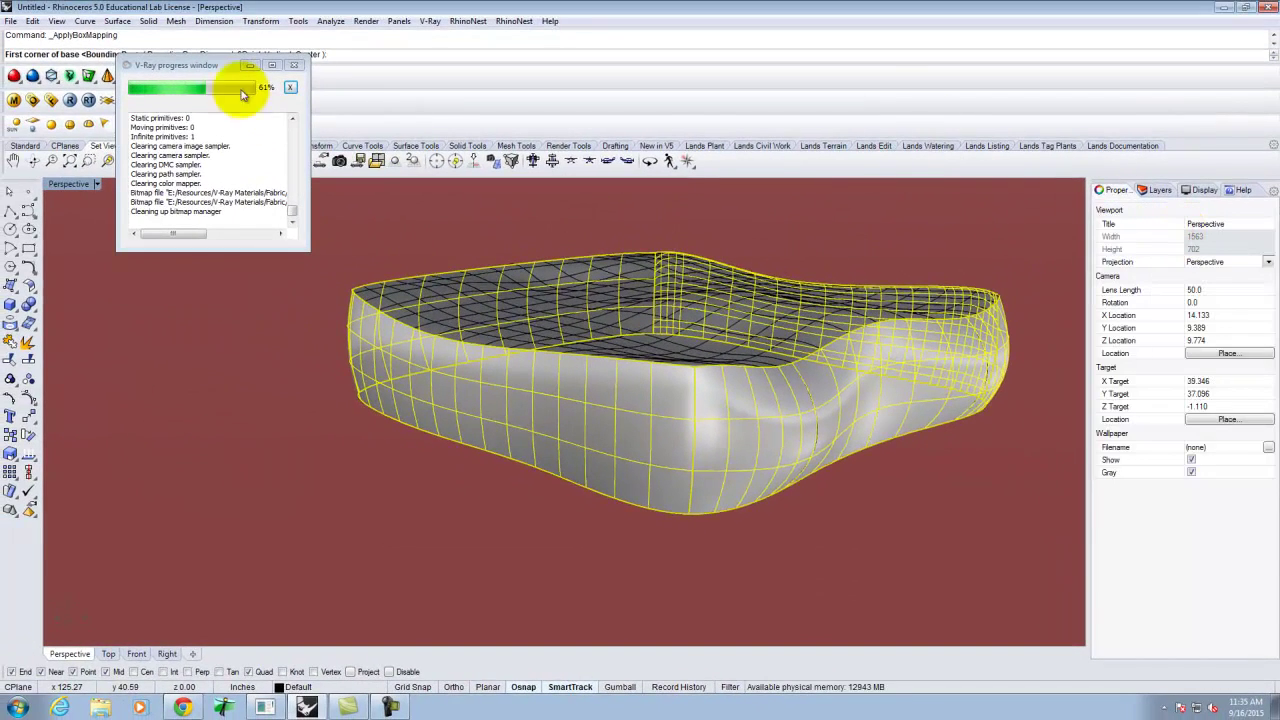
drag(190, 65, 110, 275)
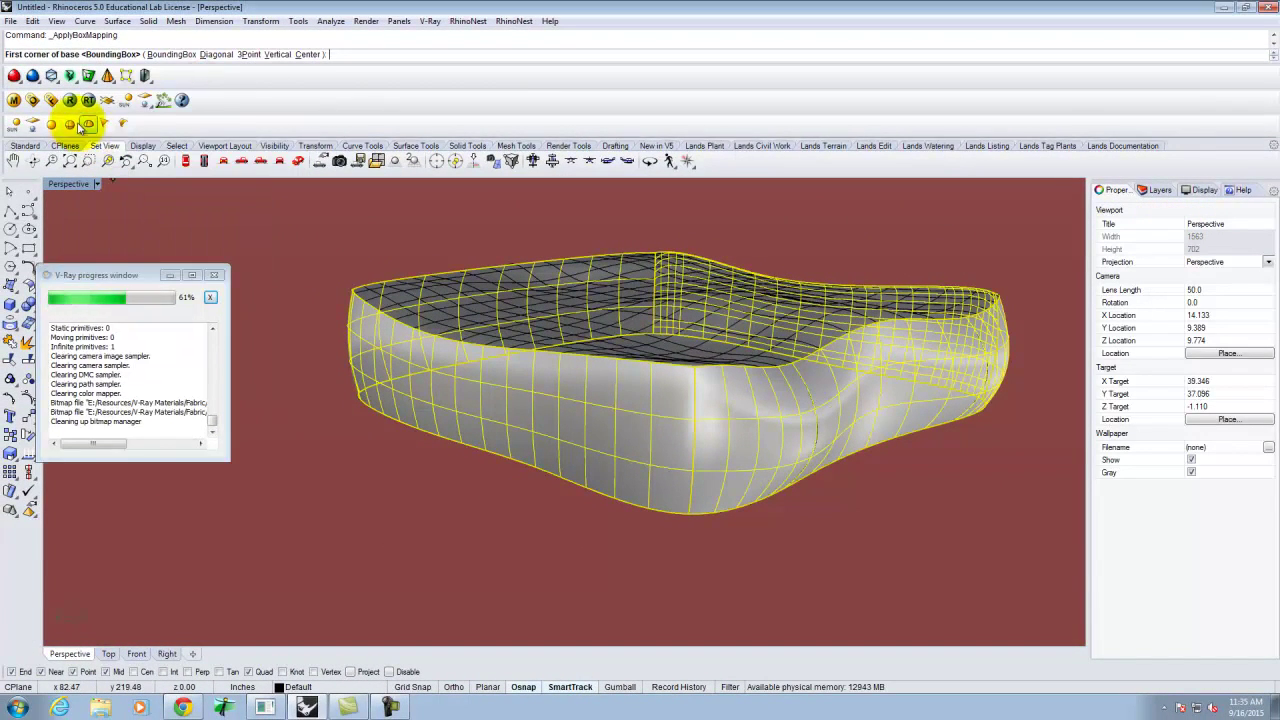
click(168, 54)
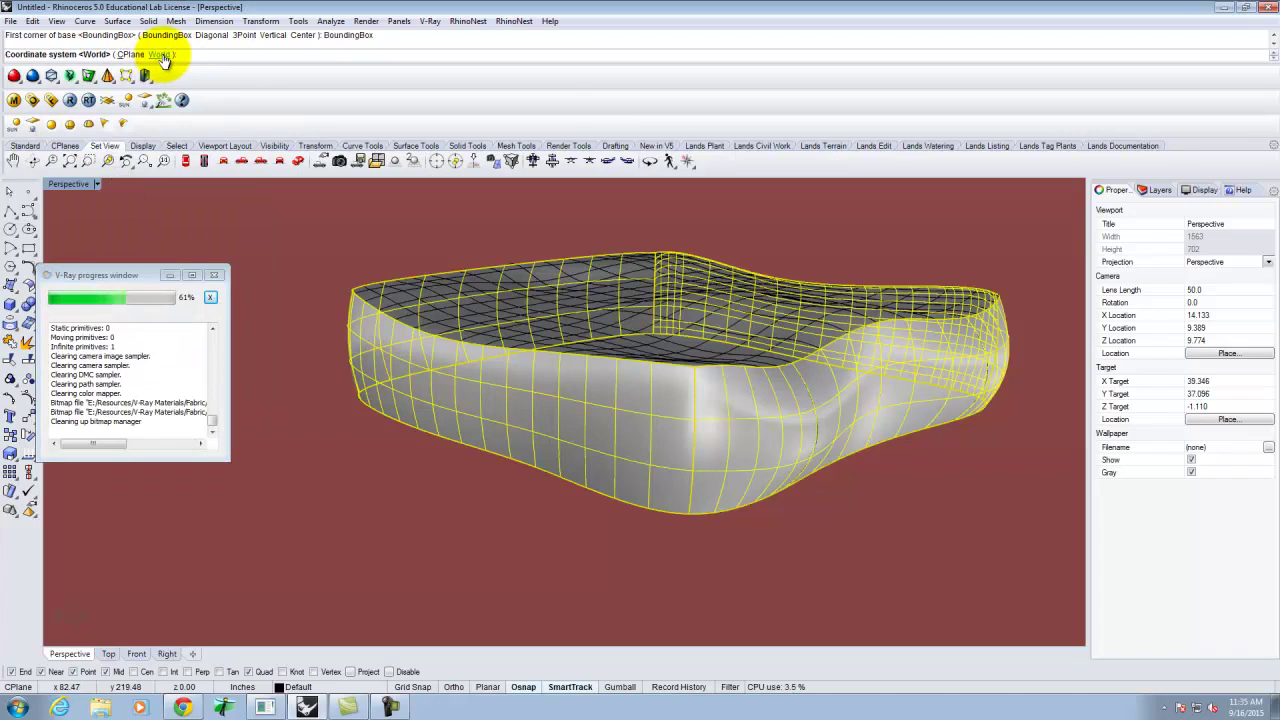
click(163, 55)
click(91, 55)
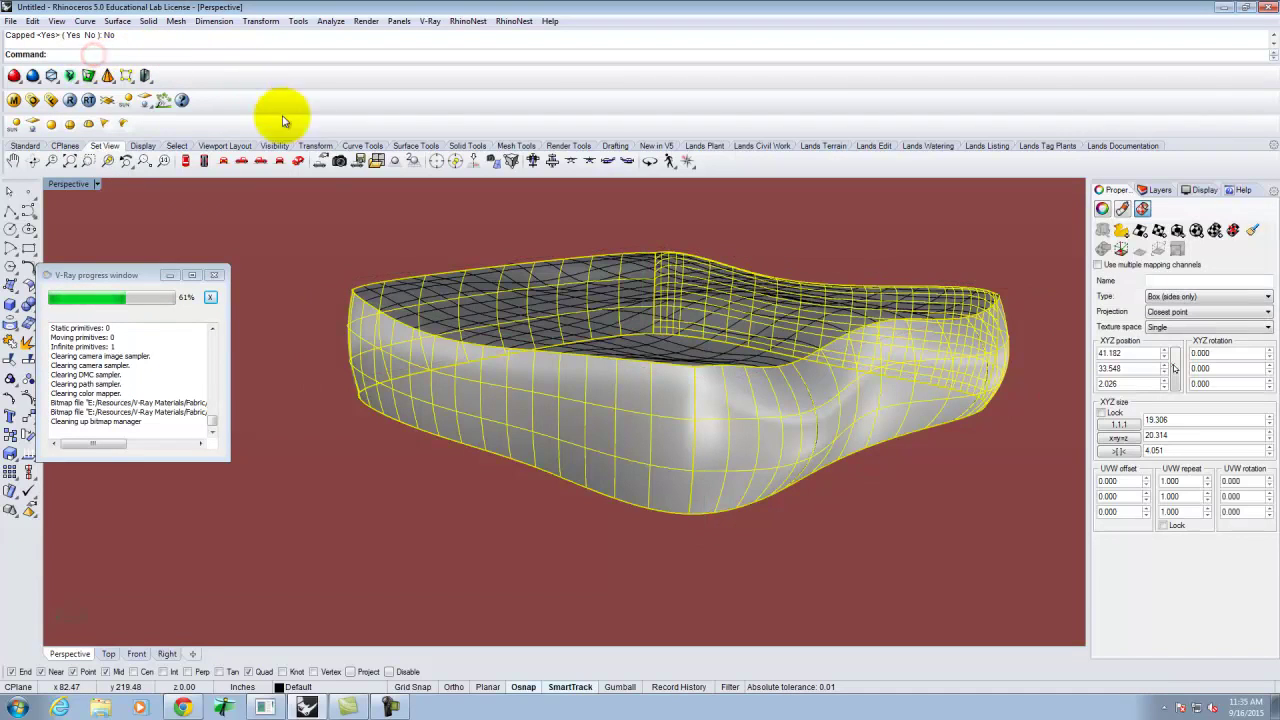
Set the side surfaces' box mapping to a locked UVW repeat of 2
click(1162, 524)
click(1184, 478)
text(2)
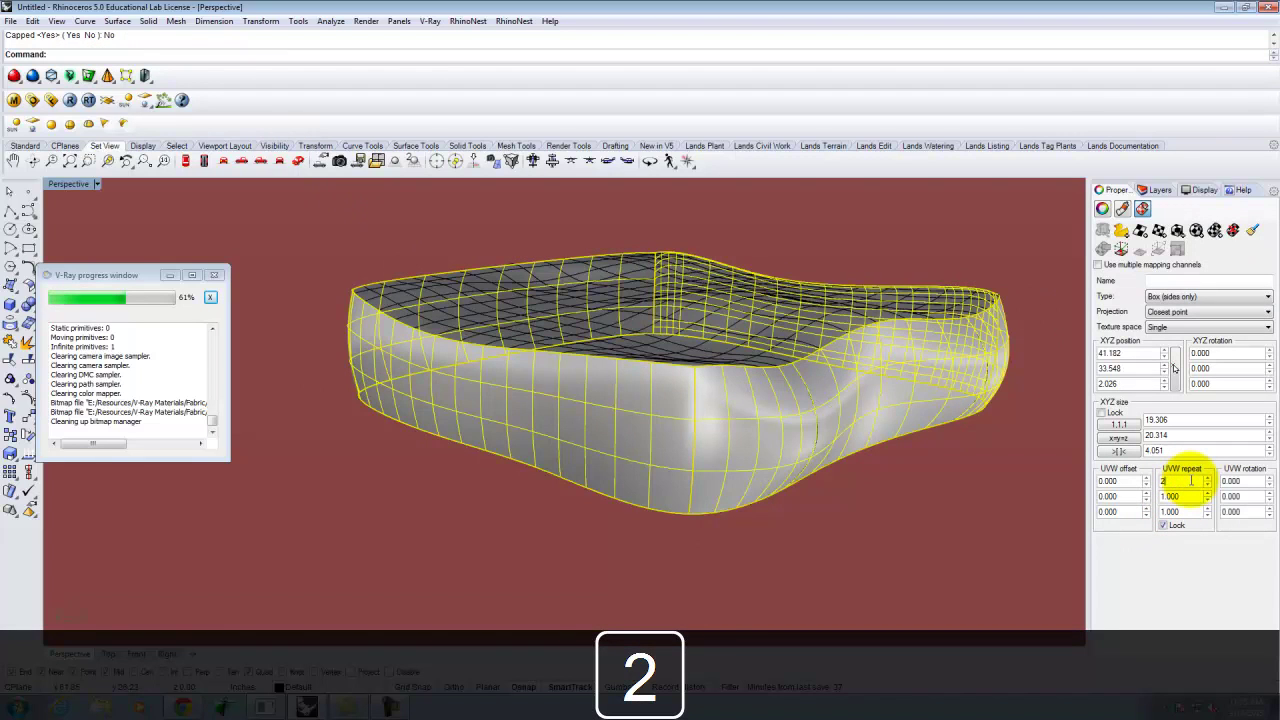
key(Tab)
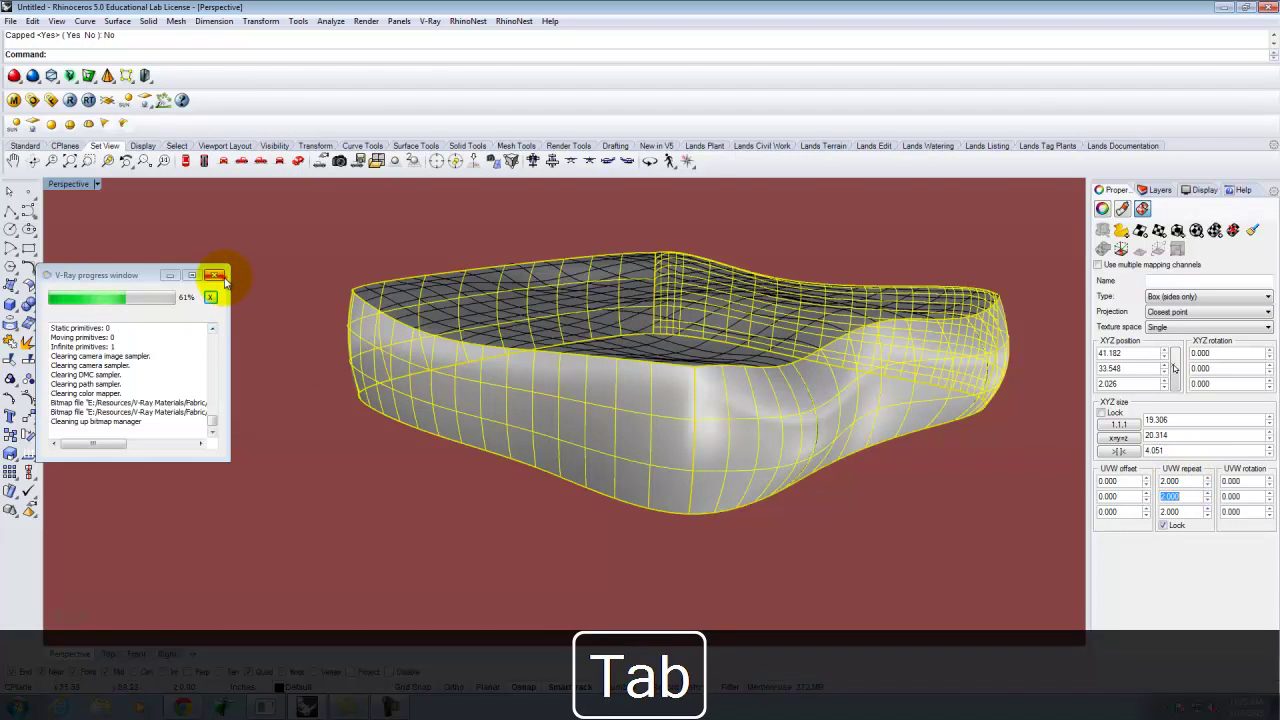
Render the cushion with V-Ray to check the fabric on the sides, close the image and deselect the side surfaces
click(214, 275)
click(69, 100)
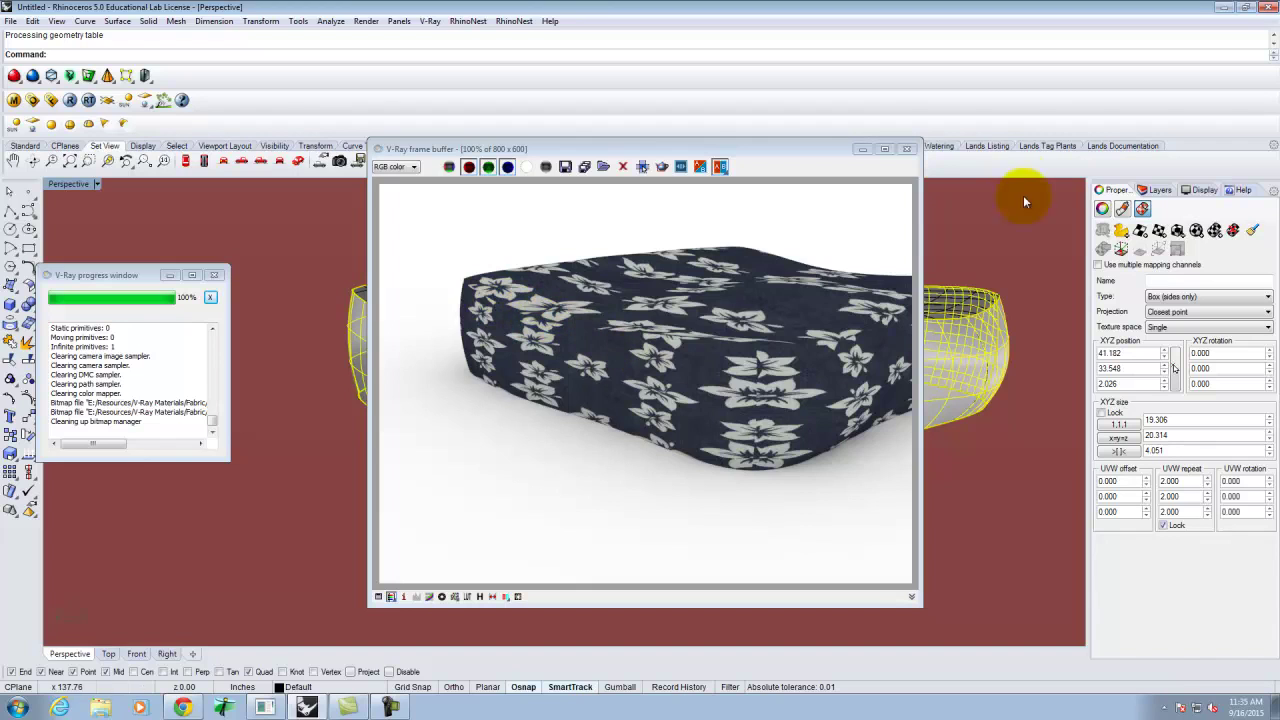
click(907, 148)
right_drag(838, 282, 820, 305)
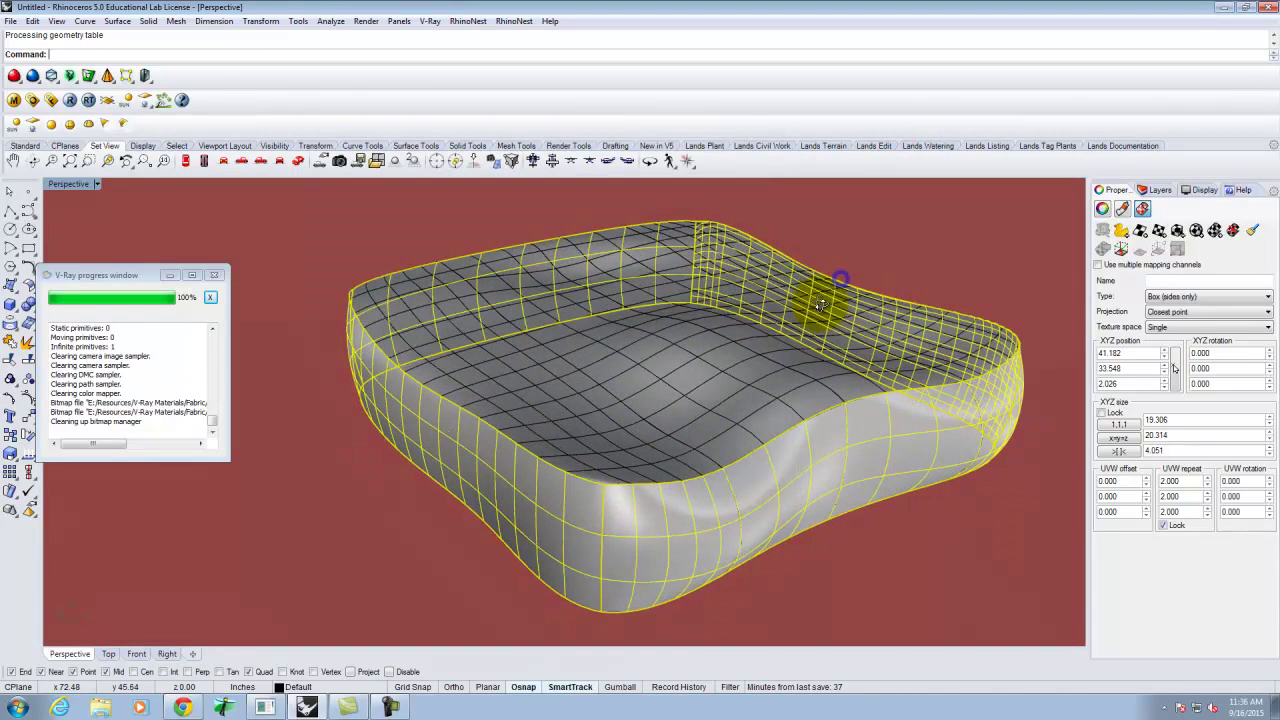
click(868, 550)
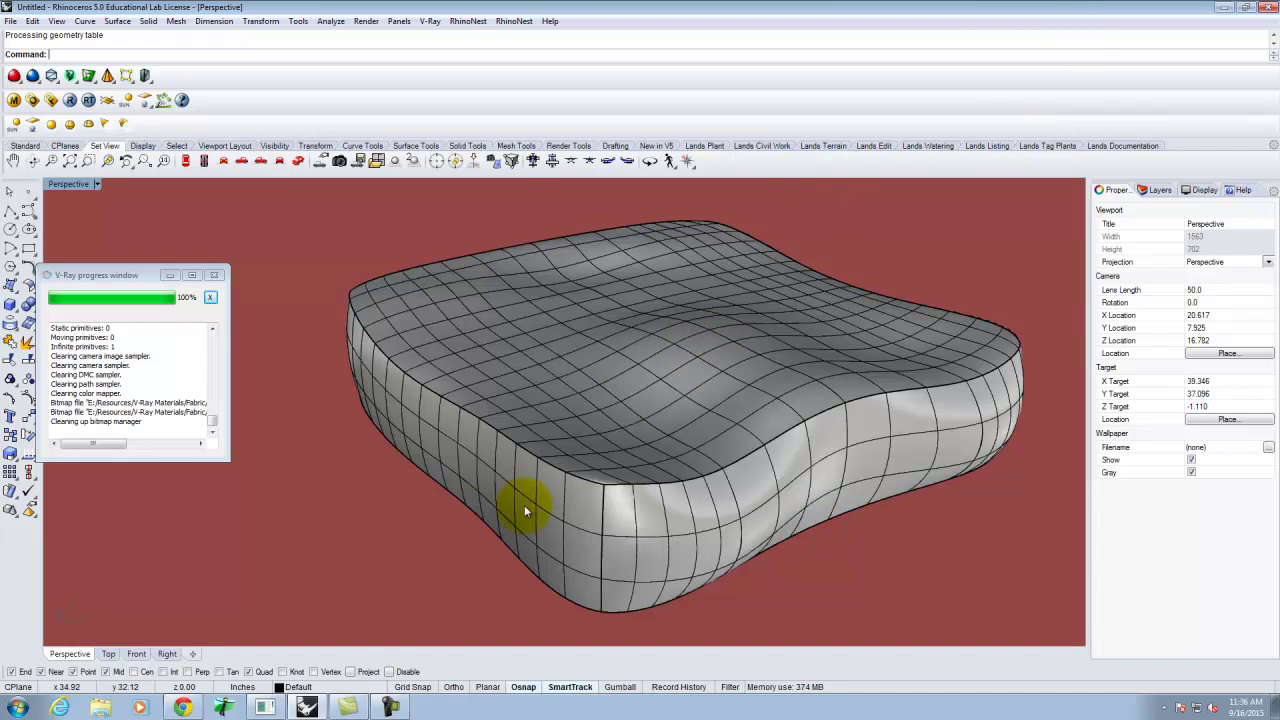
Draw a 3/16 inch diameter circle in the Right view, centred on the cushion's near corner where the top edge meets the side seam
scroll(593, 508, up, 2)
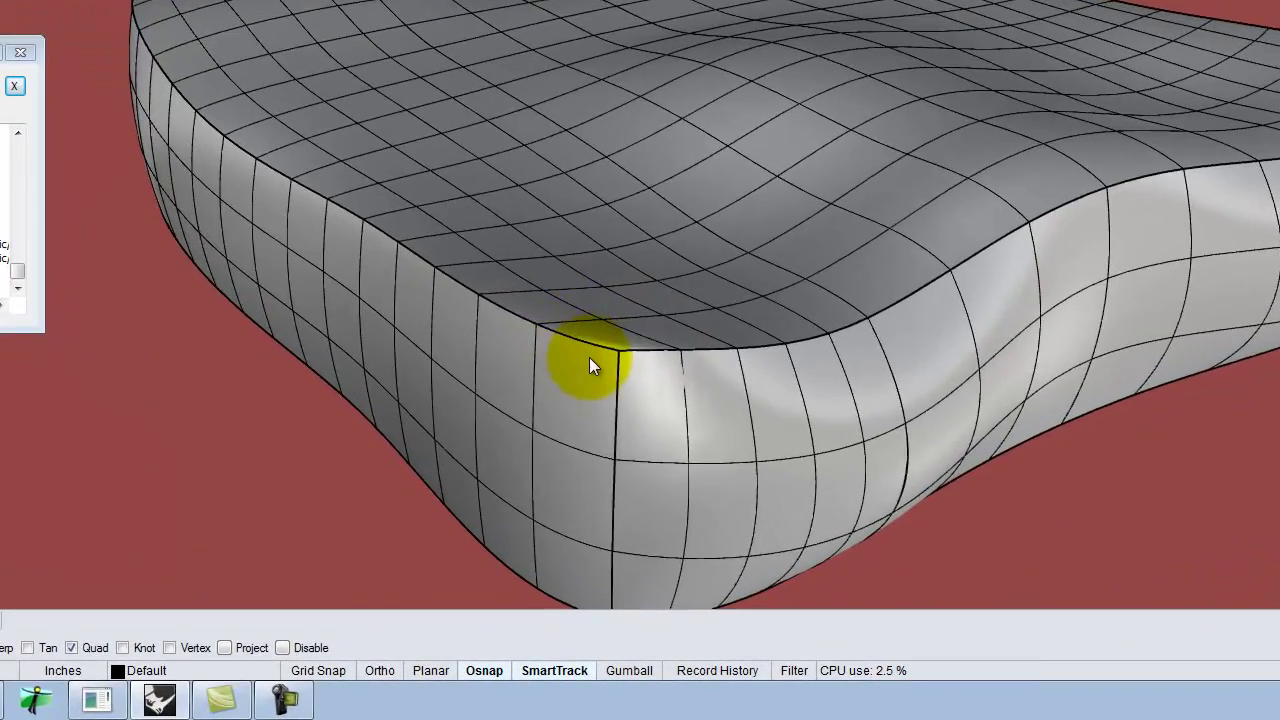
click(592, 477)
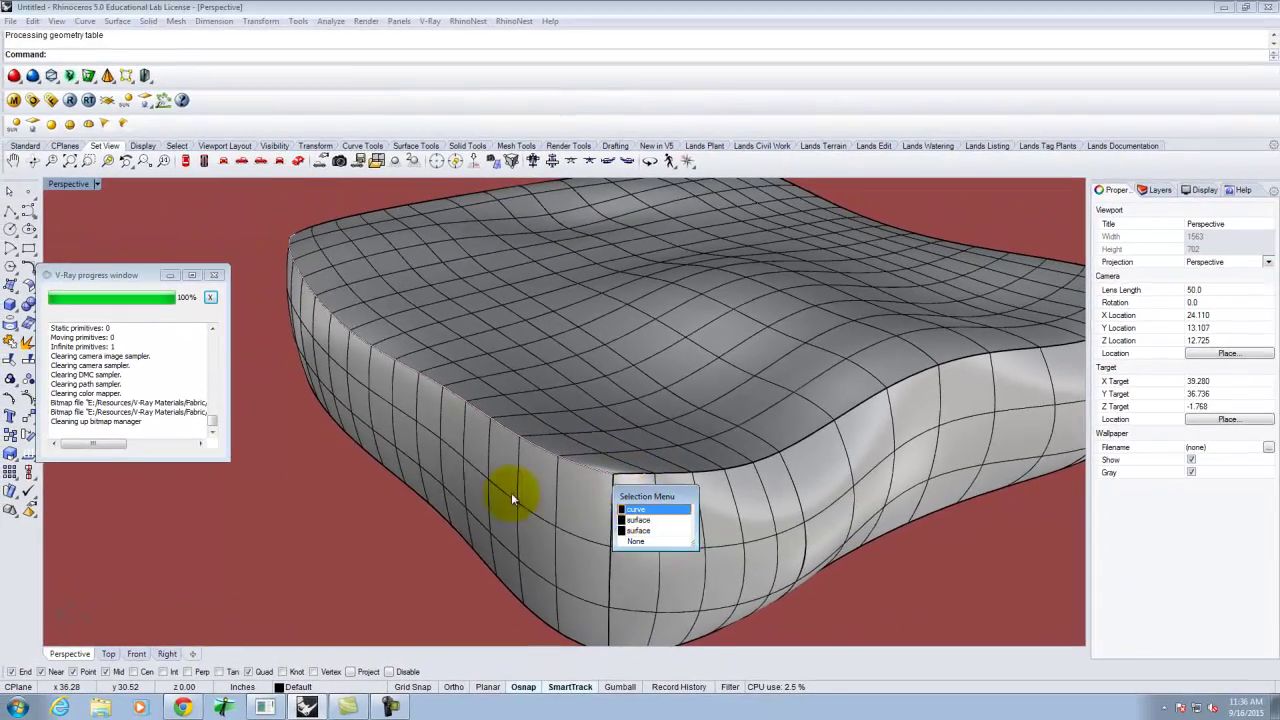
click(209, 445)
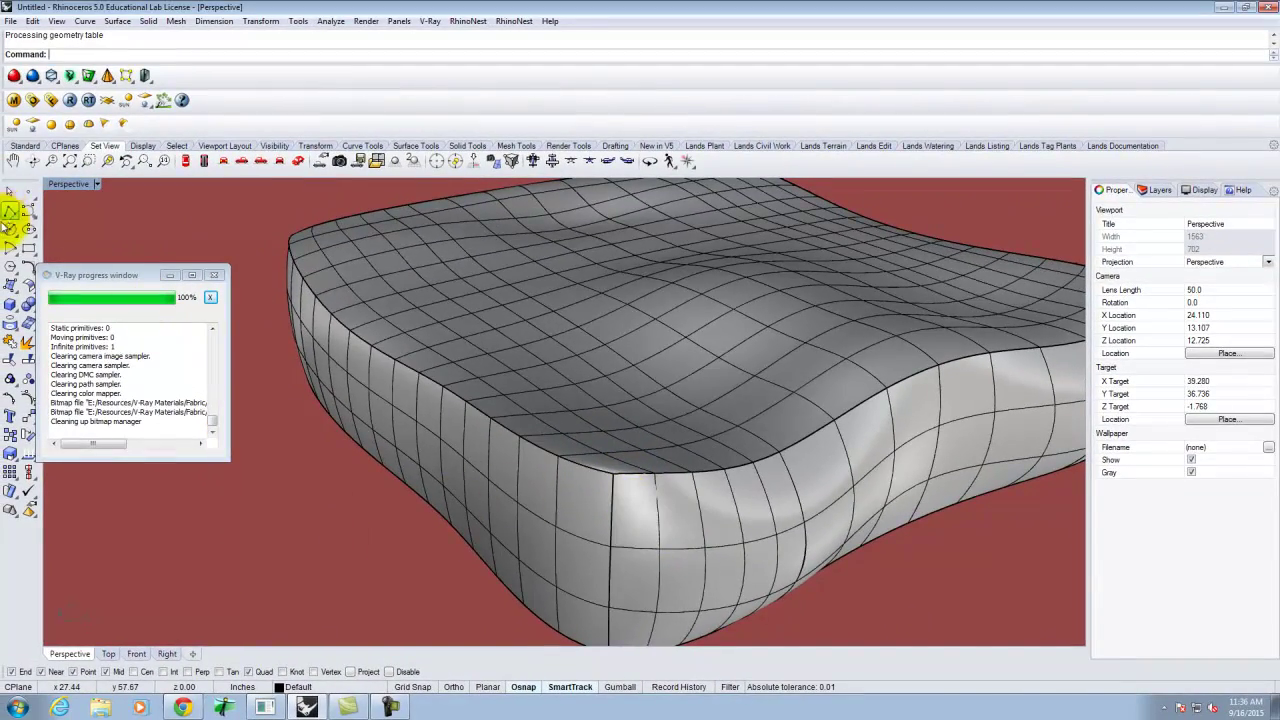
click(10, 230)
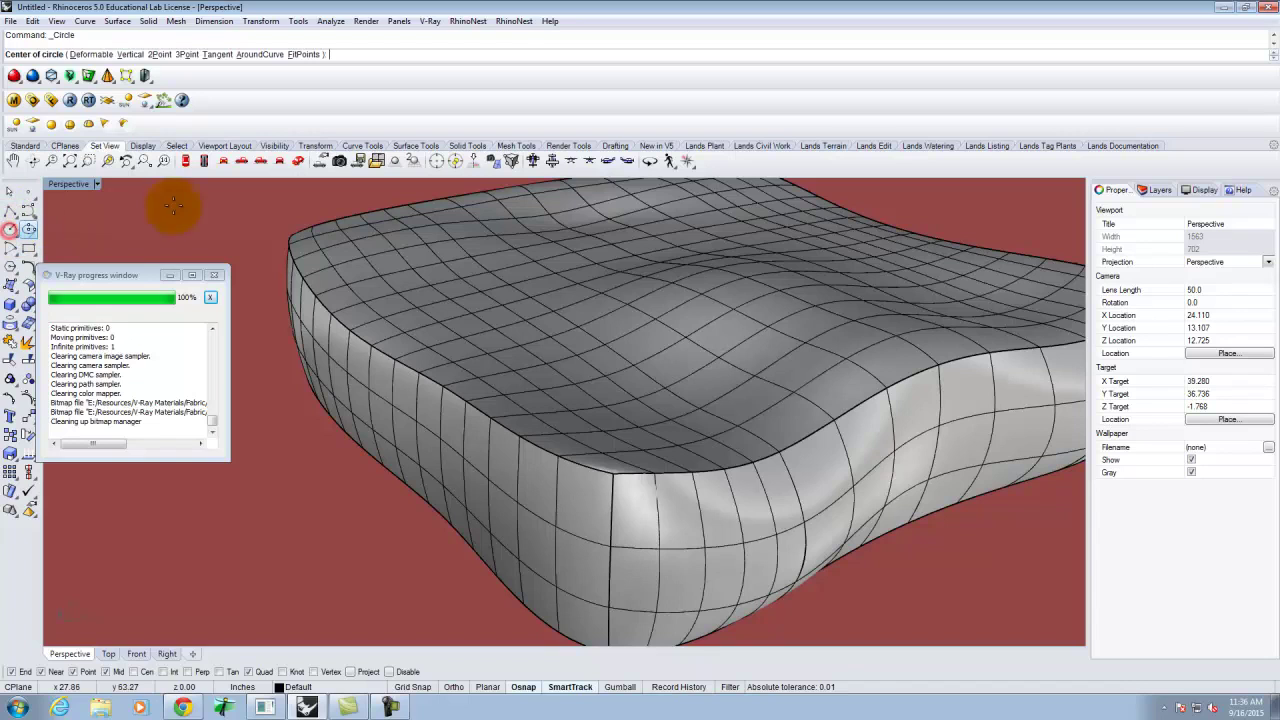
click(617, 471)
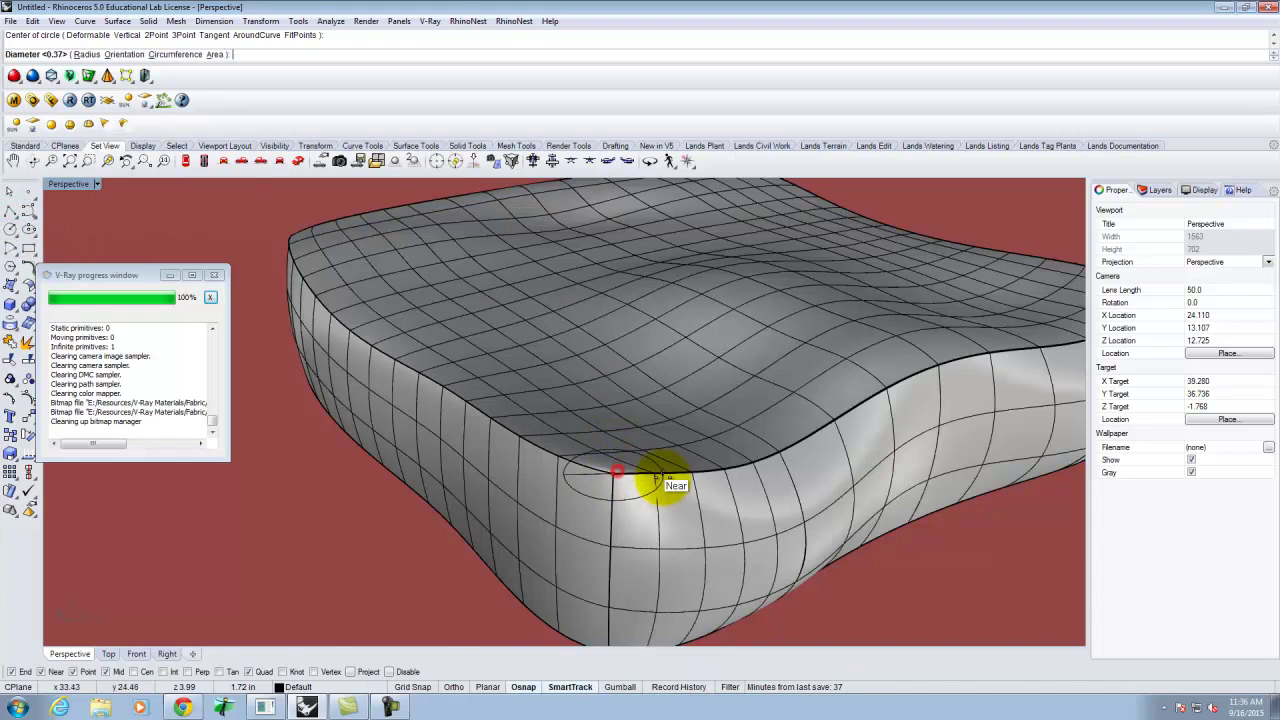
double_click(68, 185)
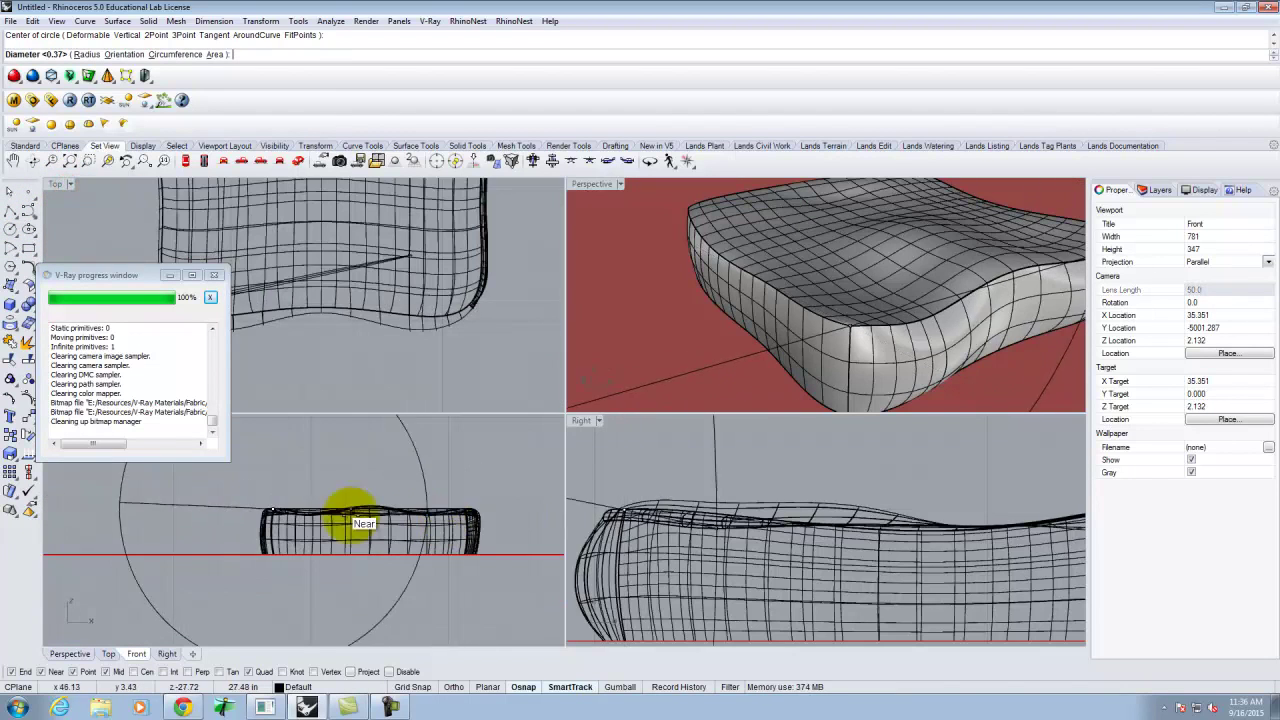
scroll(245, 505, up, 4)
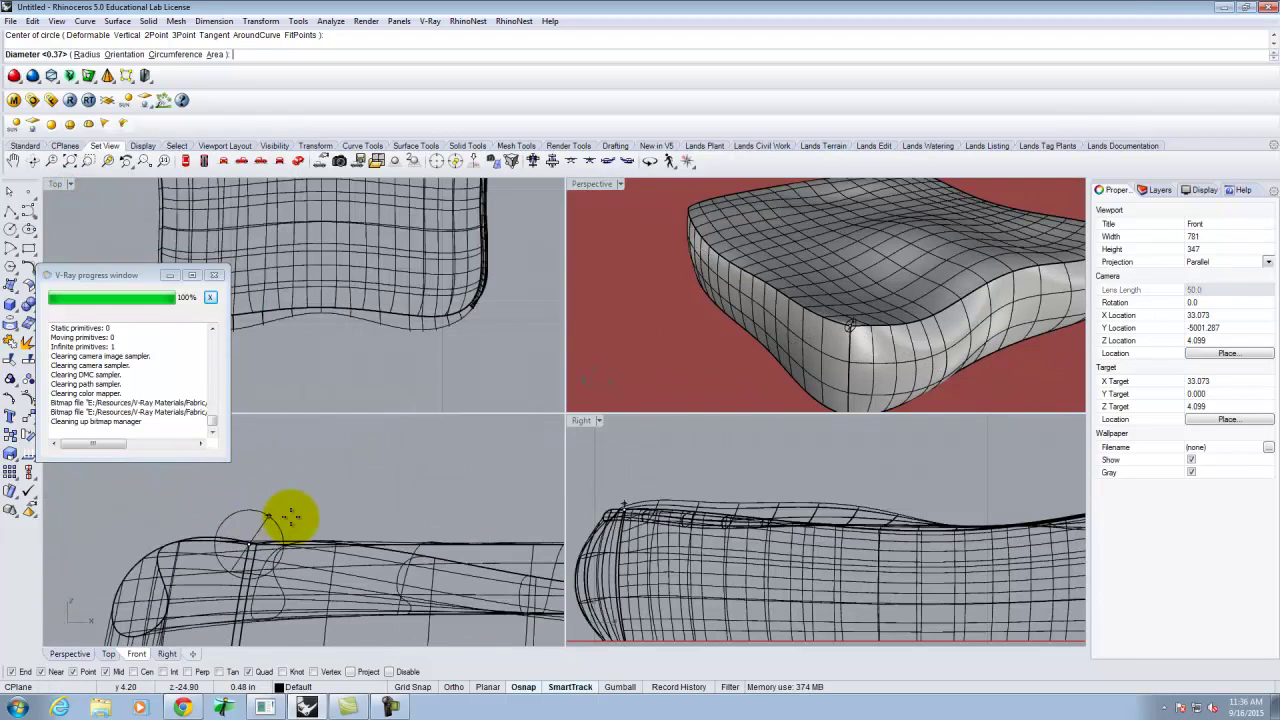
scroll(624, 490, up, 3)
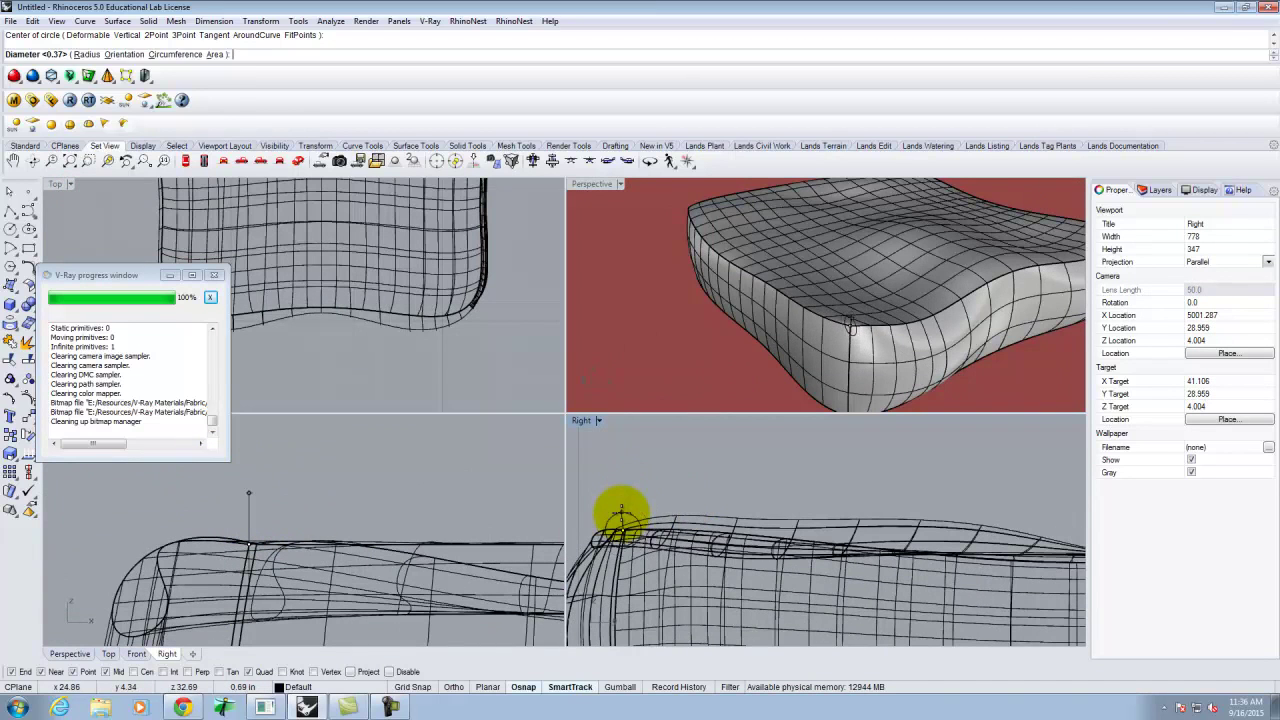
key(Return)
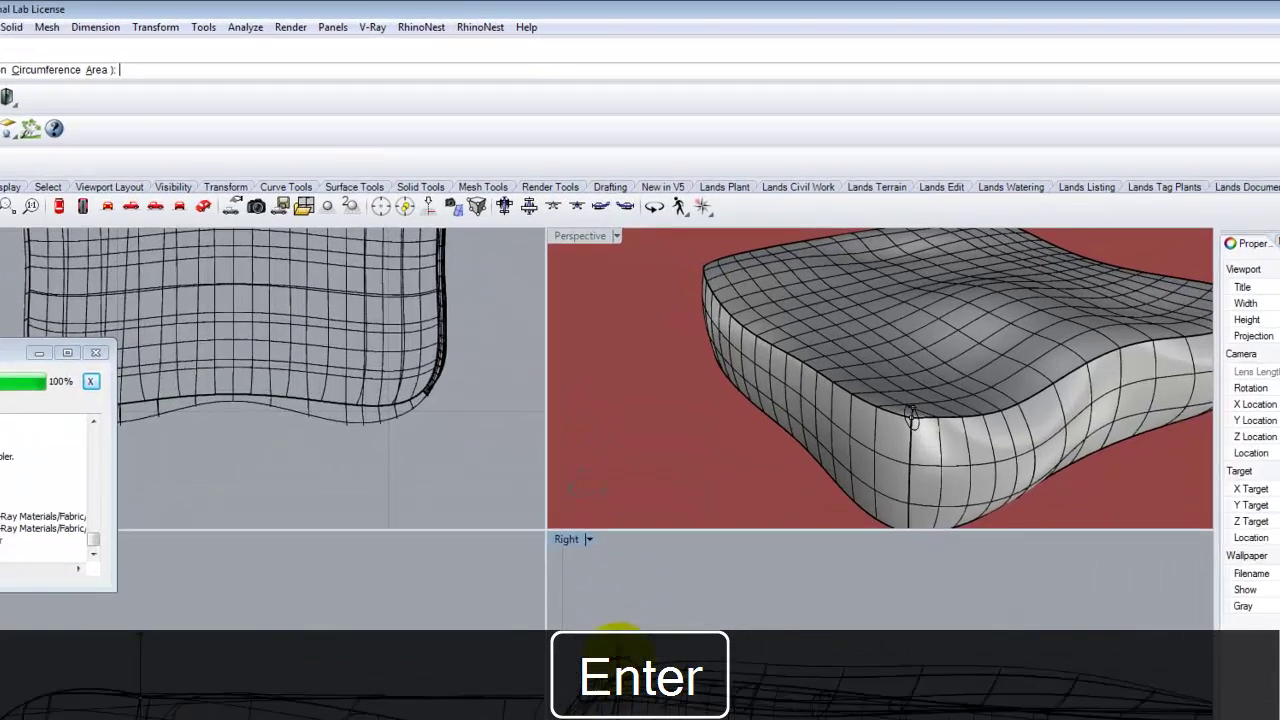
text(0.2)
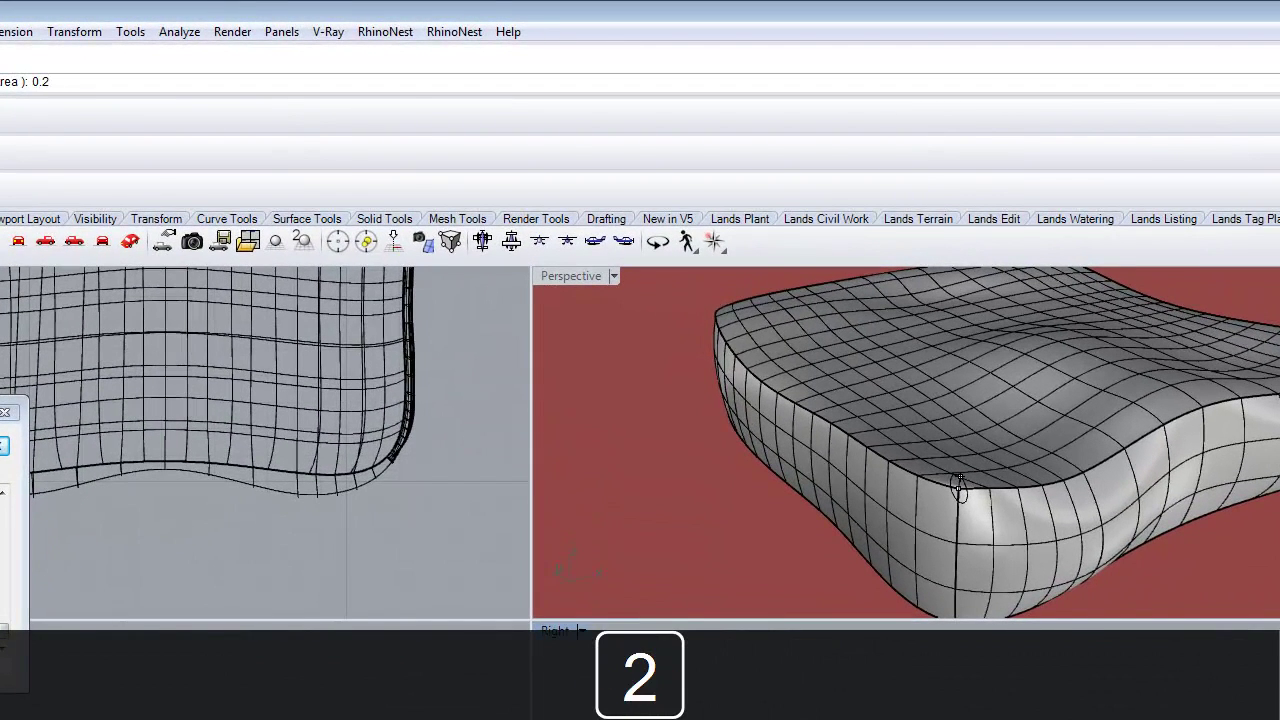
key(BackSpace)
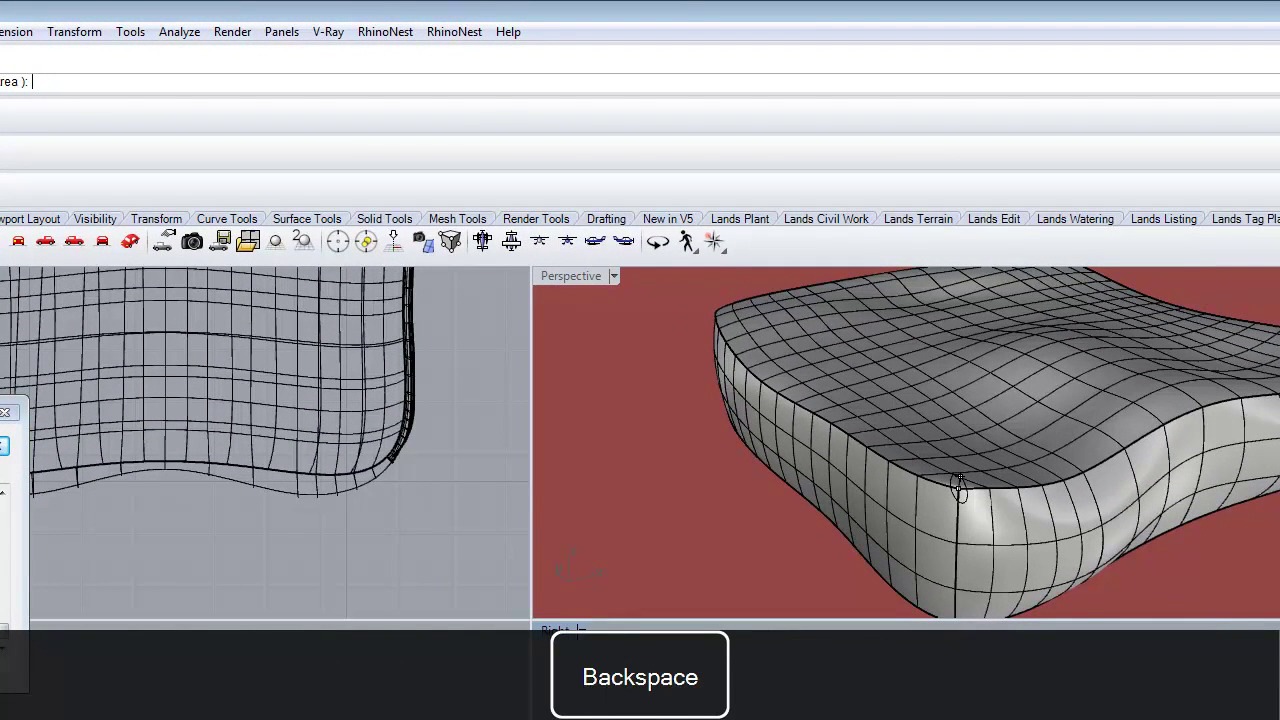
text(3/16)
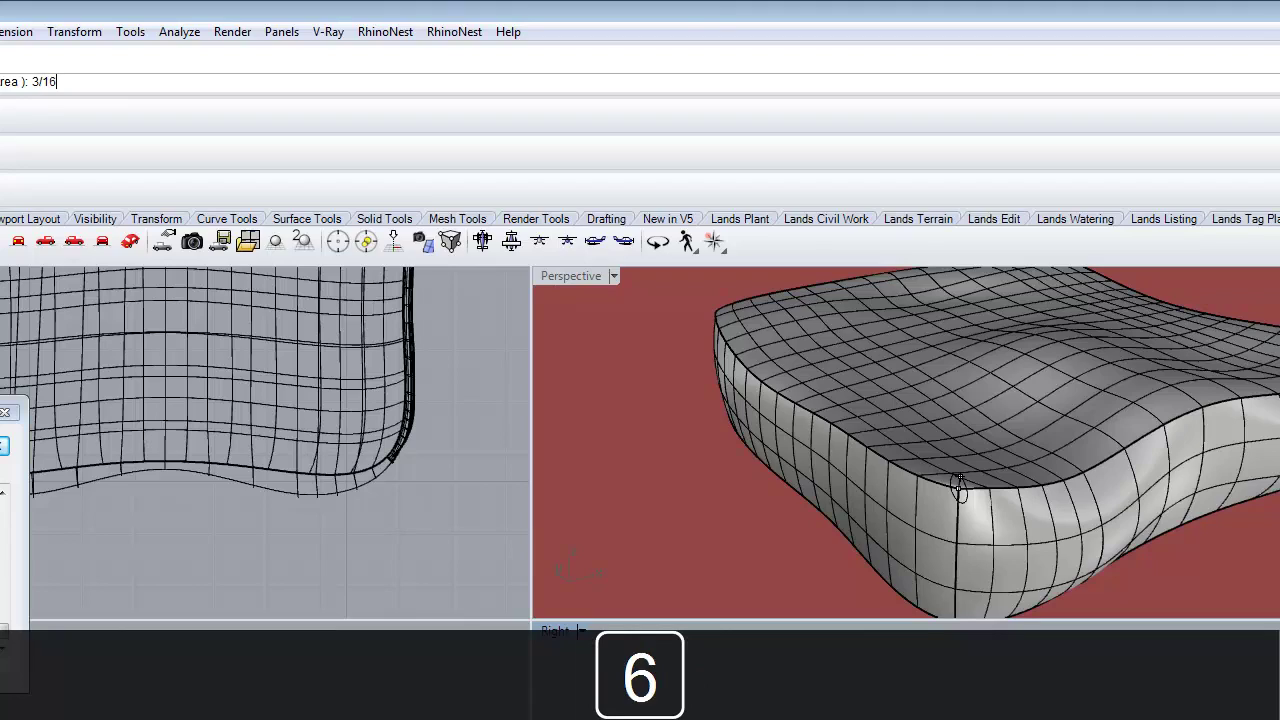
key(Return)
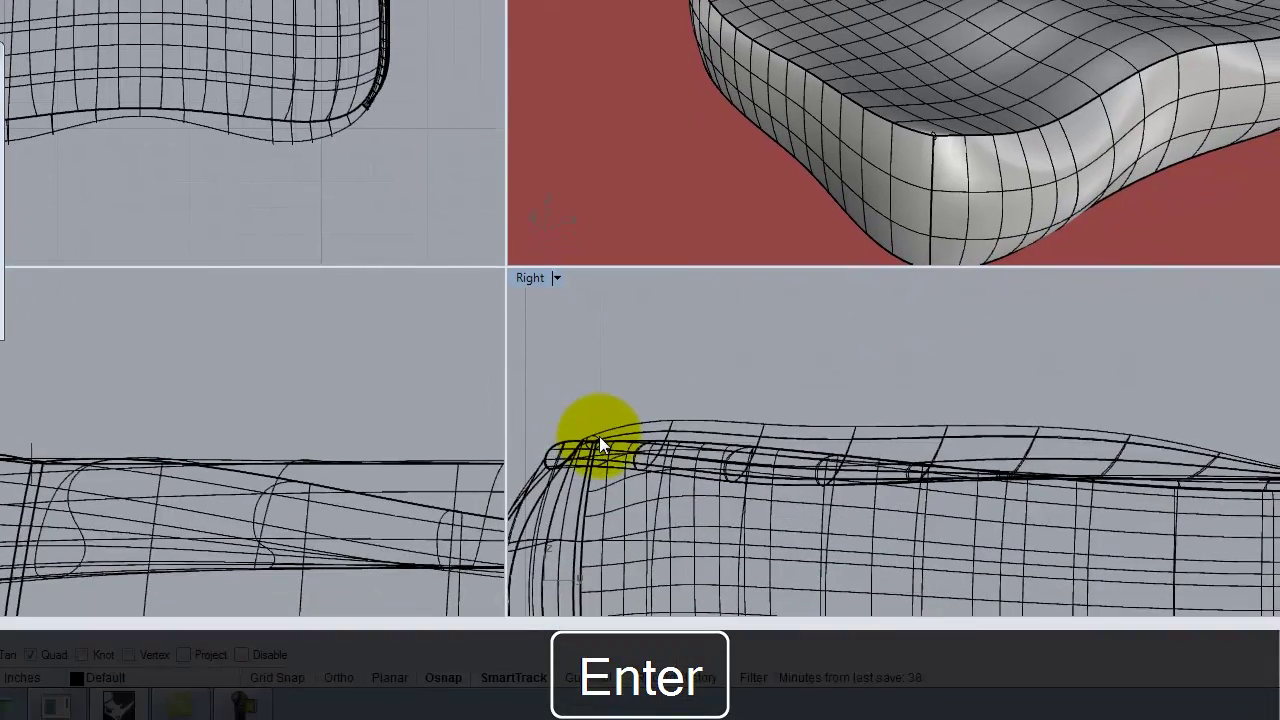
Rotate the small circle in the Top view about its end point until it is perpendicular to the cushion's top edge
click(596, 431)
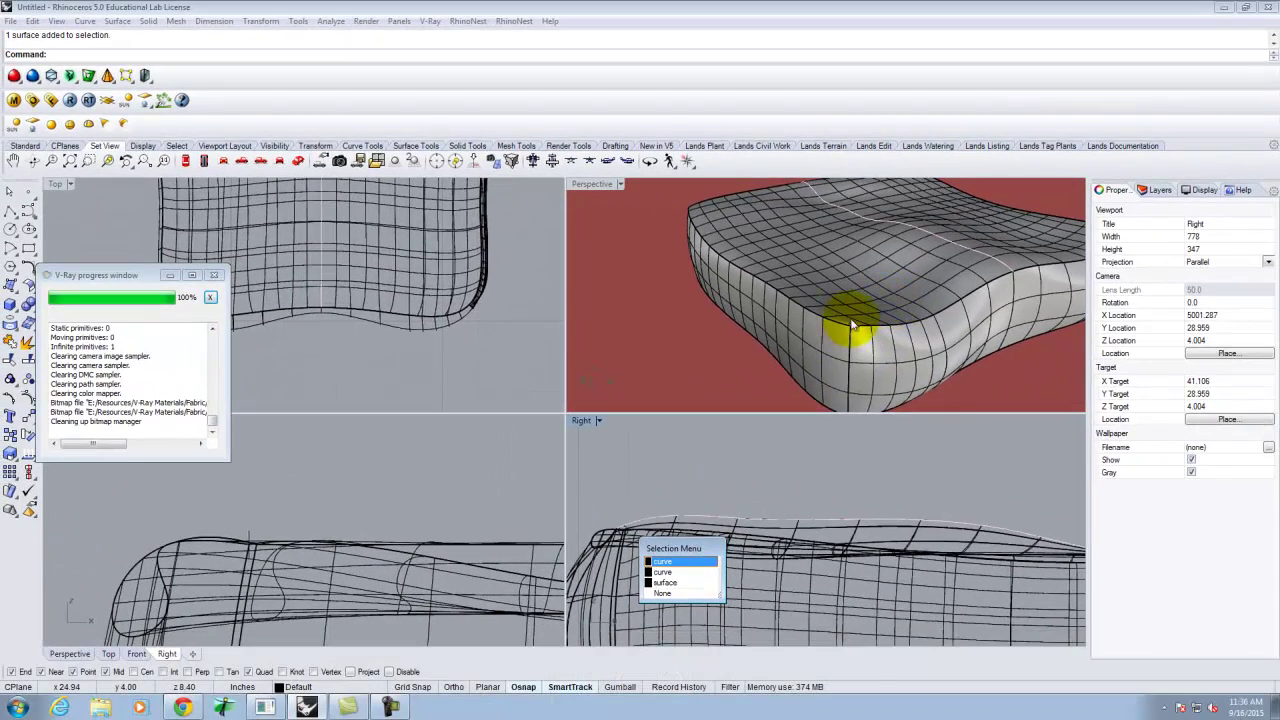
right_click(850, 325)
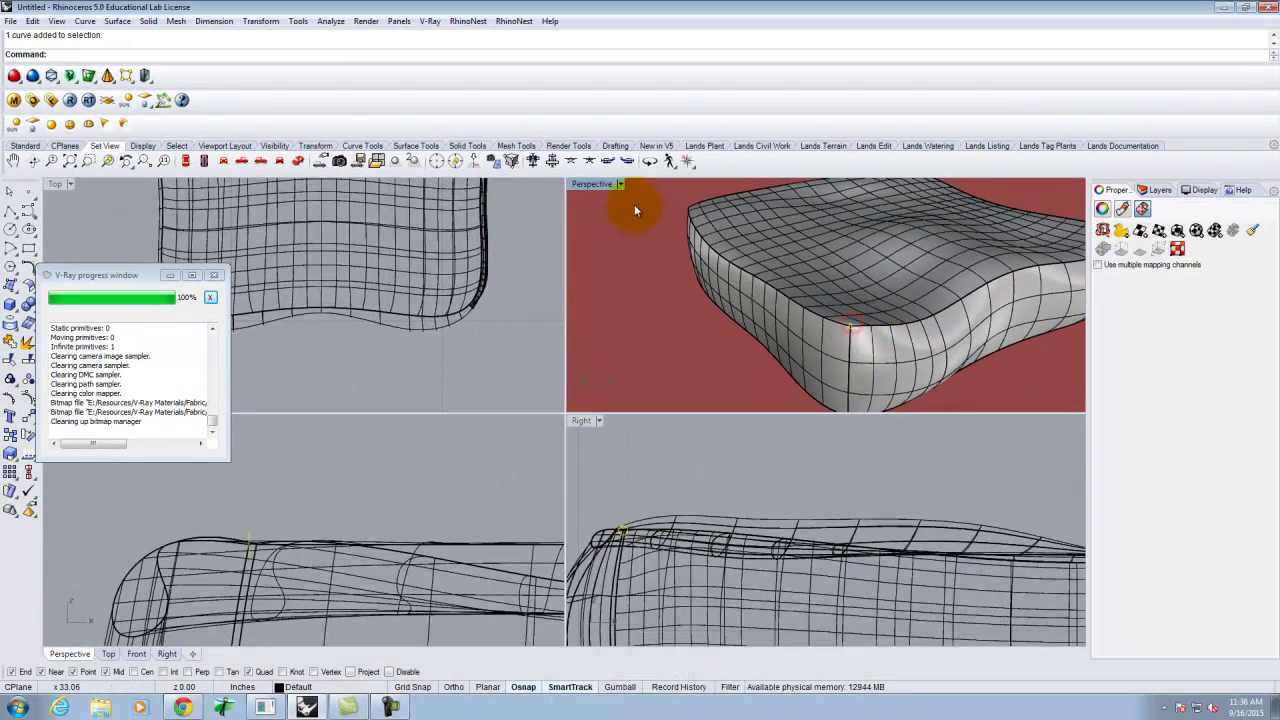
scroll(600, 486, up, 5)
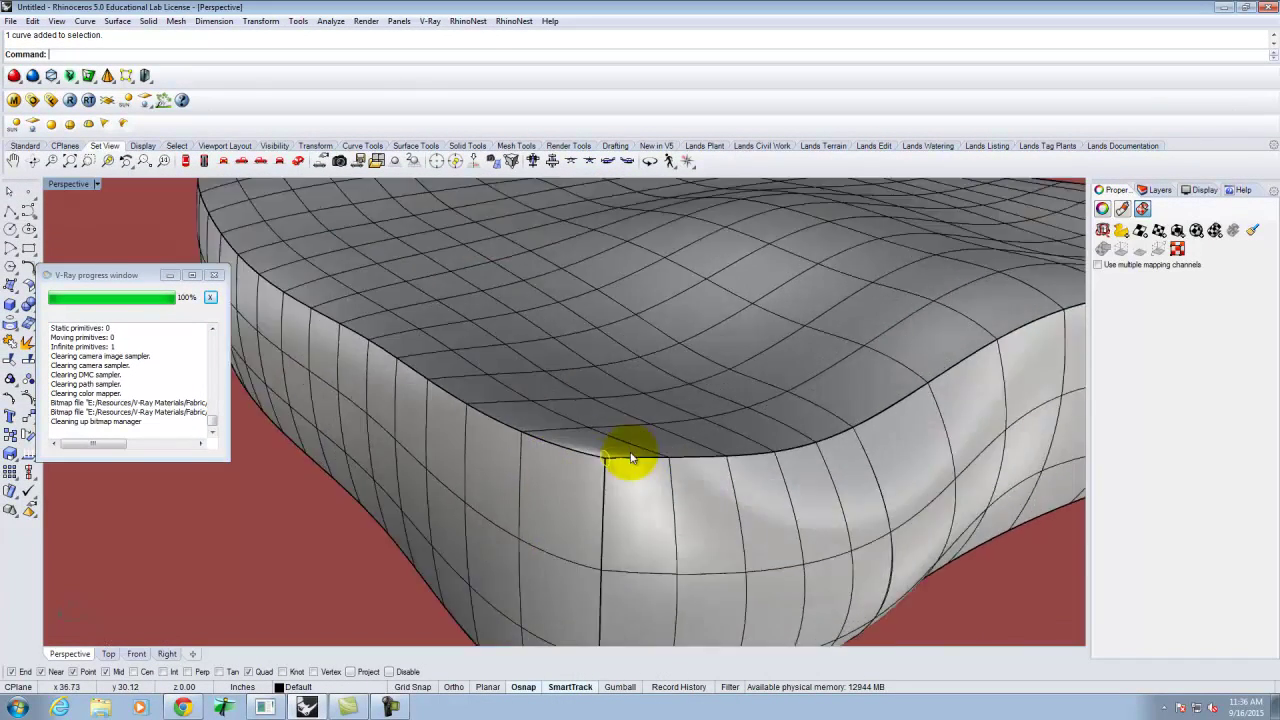
scroll(412, 280, down, 5)
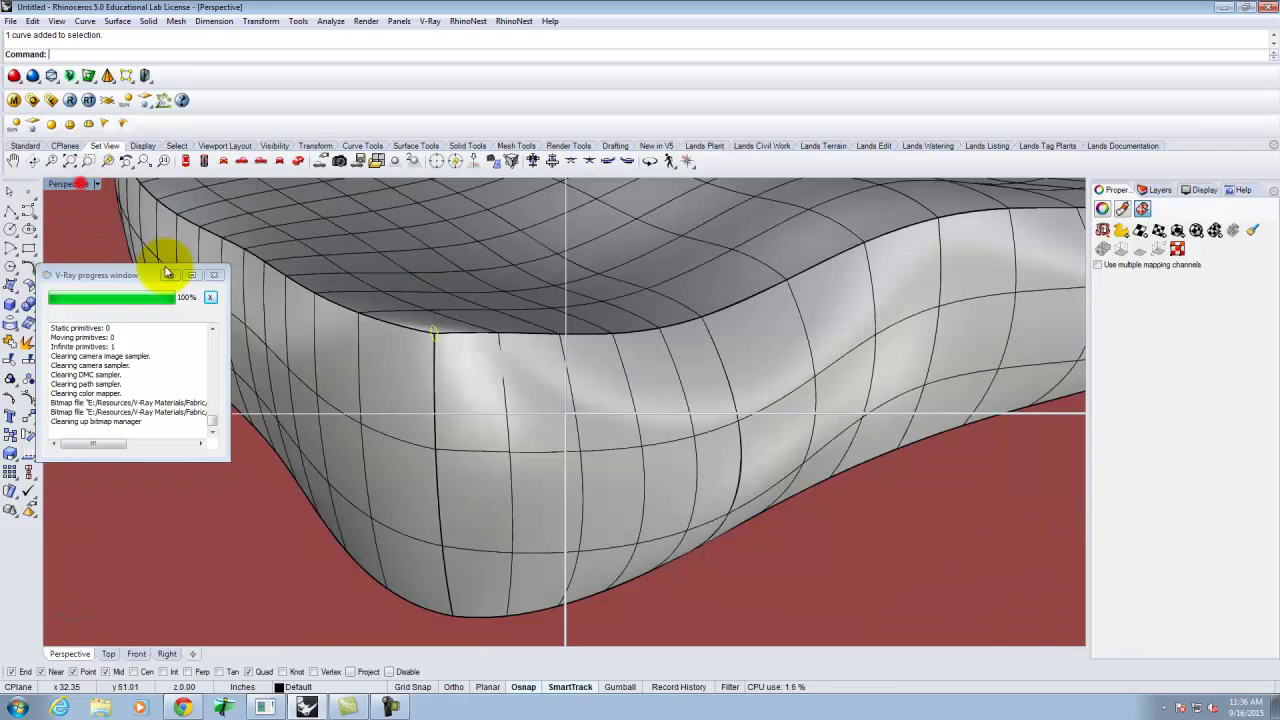
double_click(80, 185)
scroll(471, 337, down, 3)
scroll(343, 329, up, 5)
scroll(358, 327, up, 4)
text(rotate)
key(Return)
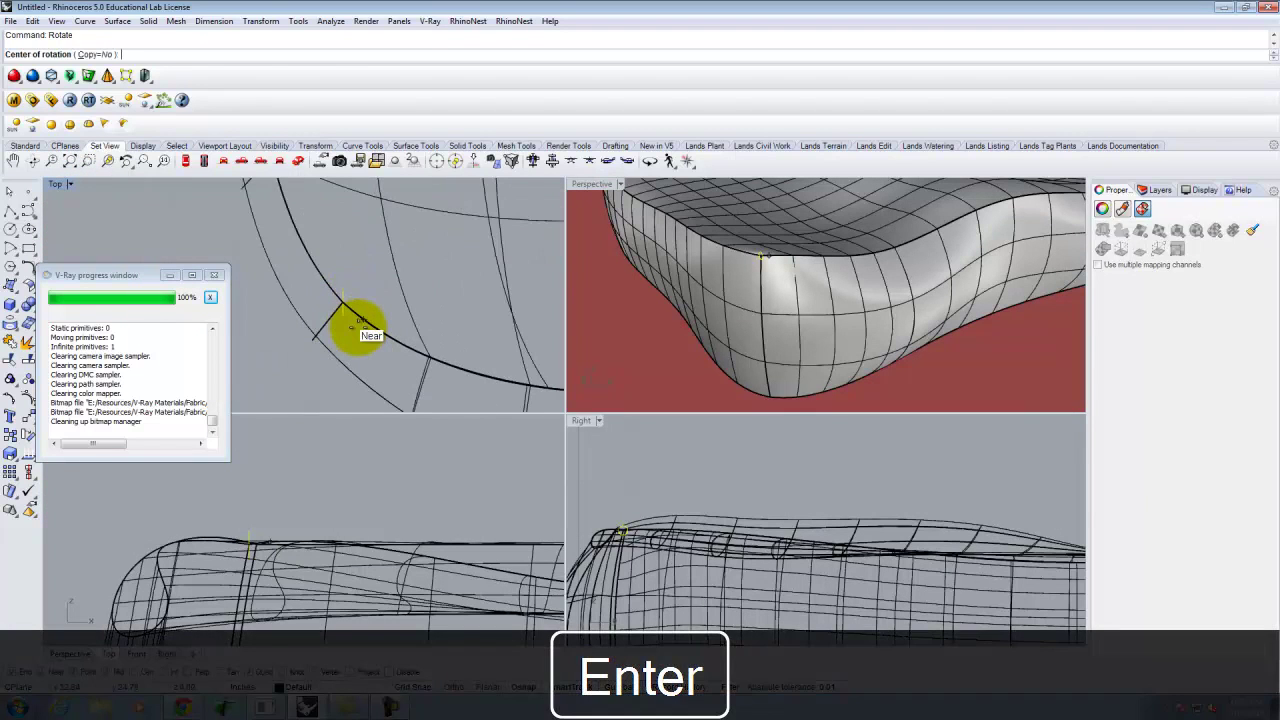
scroll(360, 291, up, 2)
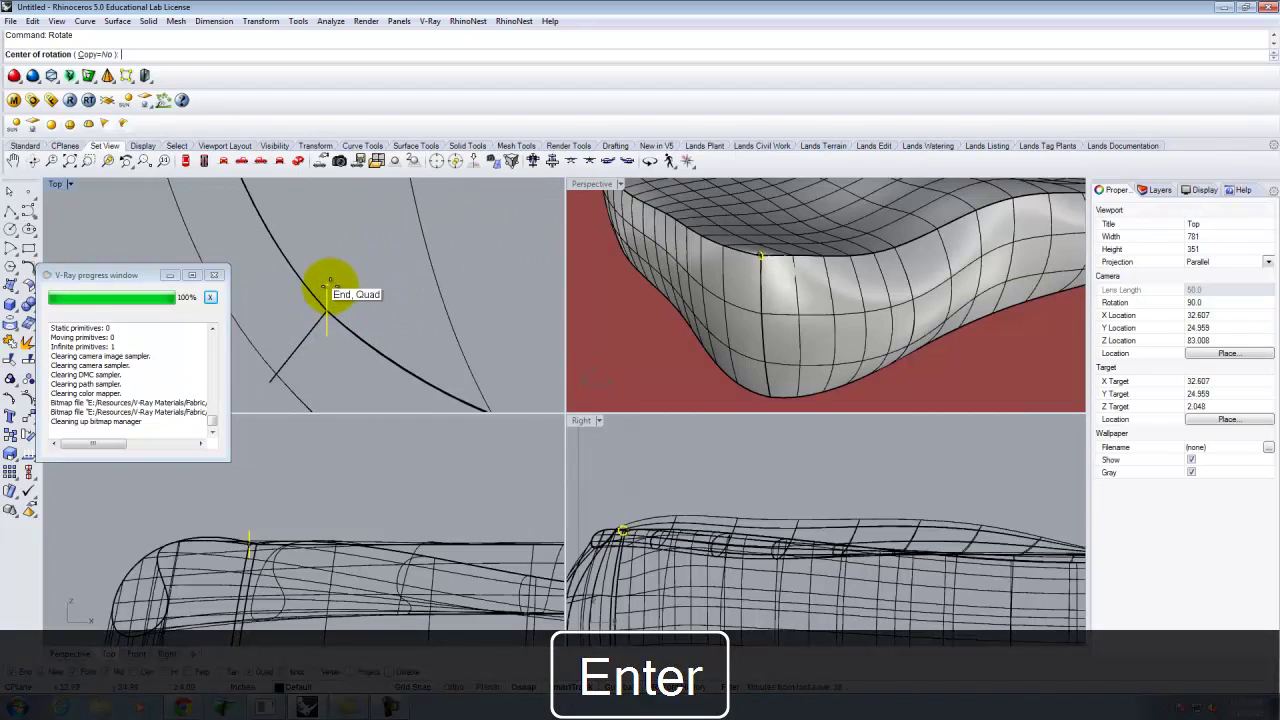
click(326, 288)
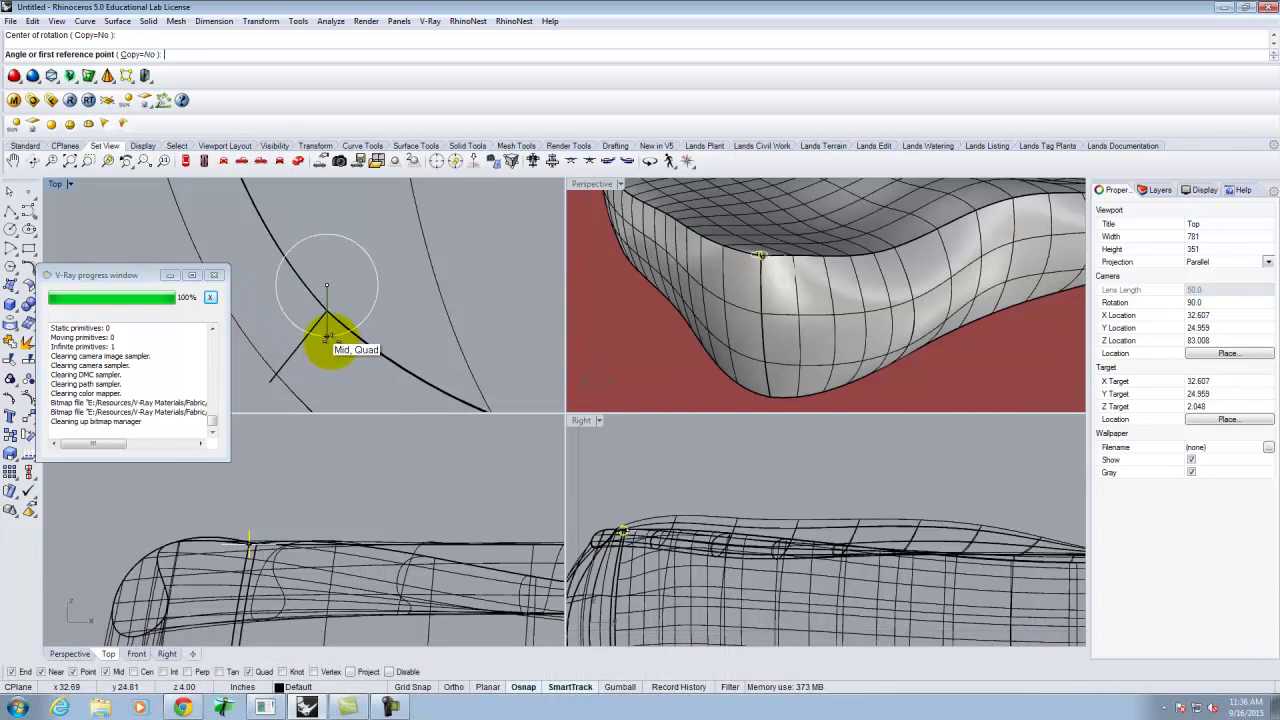
click(327, 338)
click(285, 322)
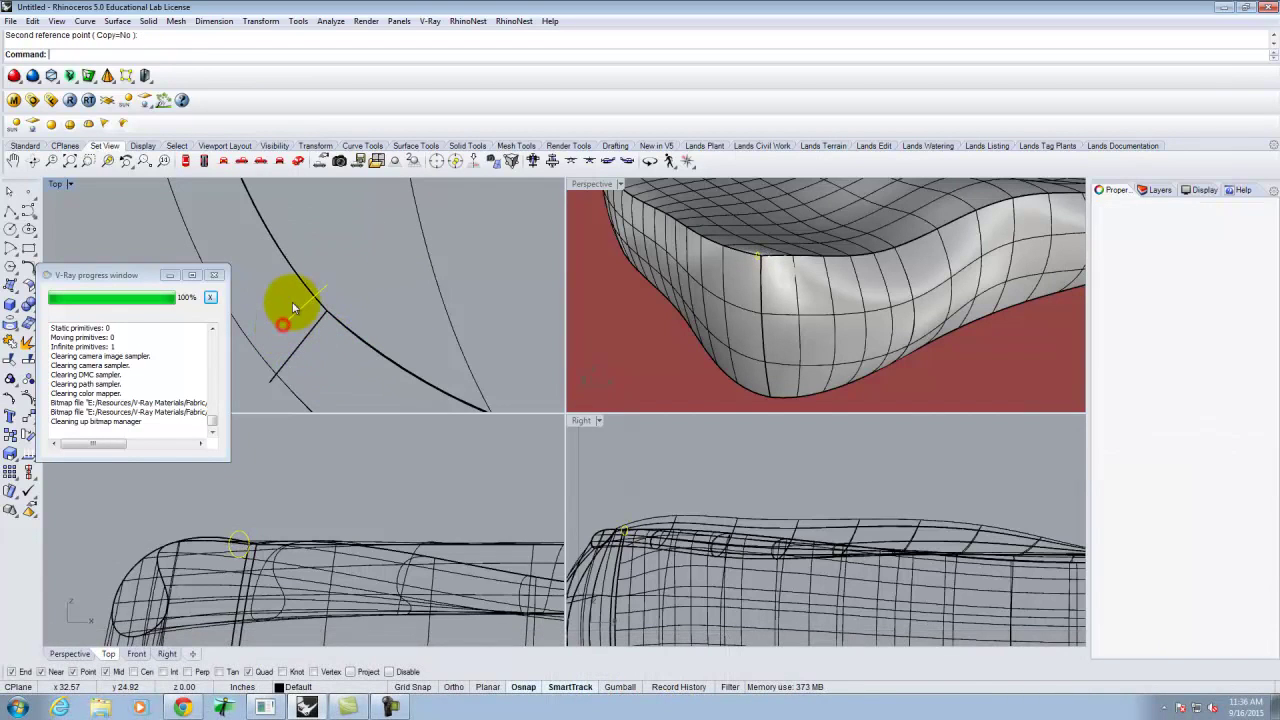
Move the circle from its top quadrant point to the cushion corner where the top edge meets the side seam
key(Return)
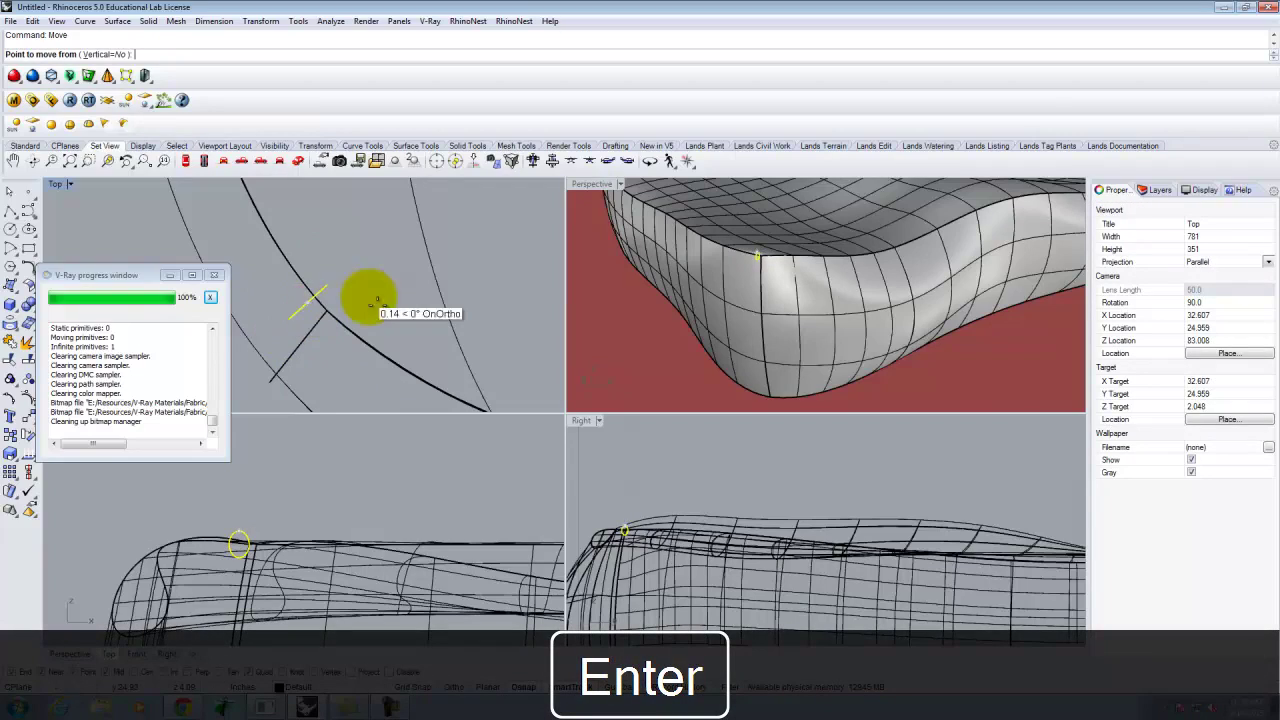
scroll(771, 237, up, 5)
scroll(771, 237, up, 4)
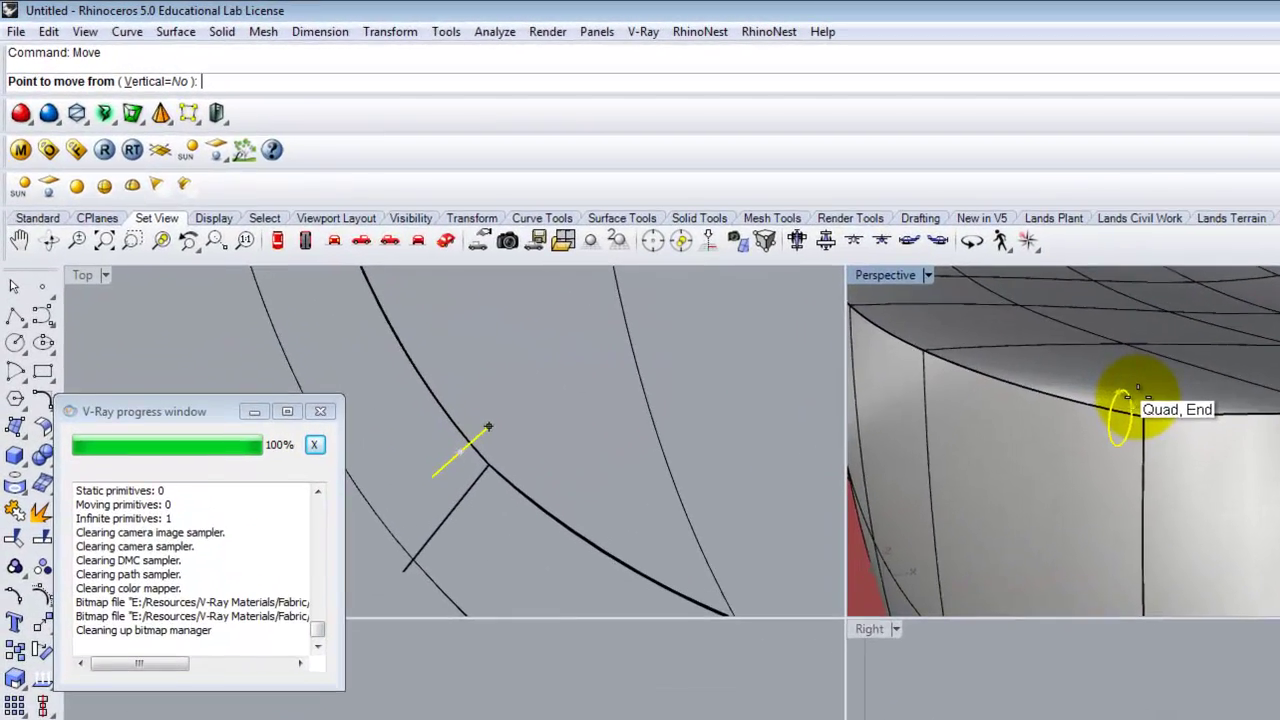
click(1139, 390)
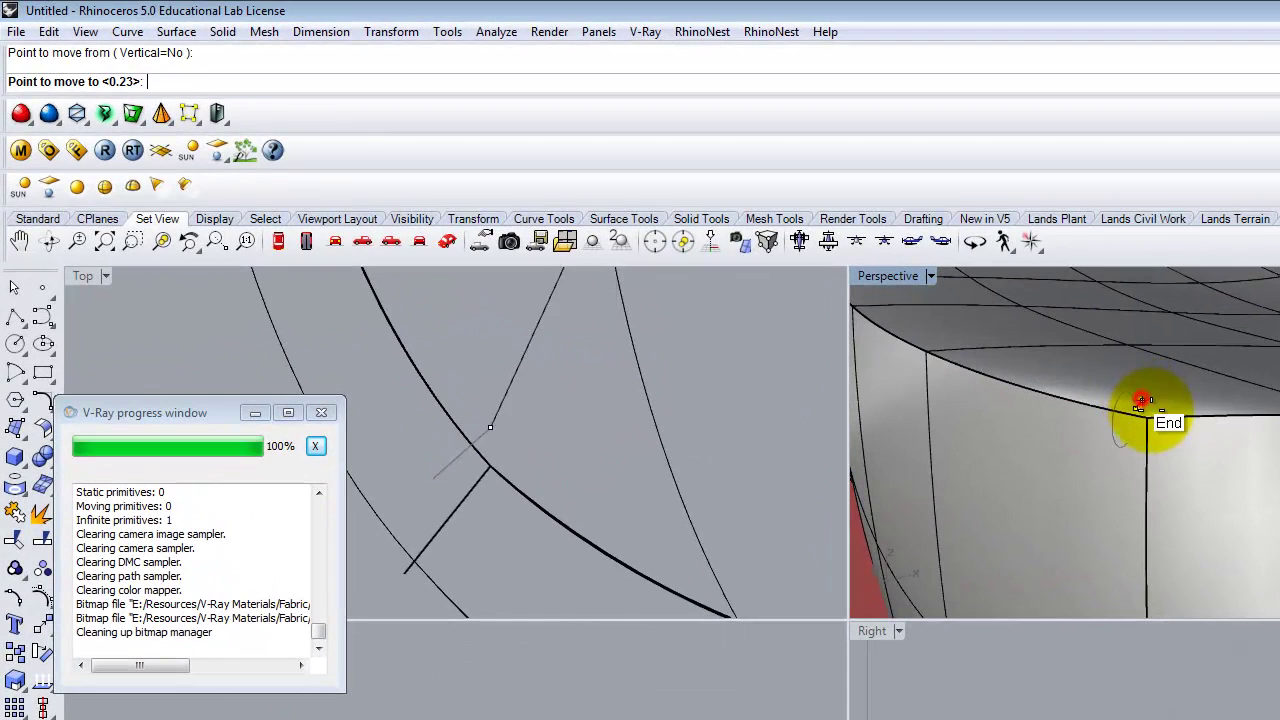
click(1150, 413)
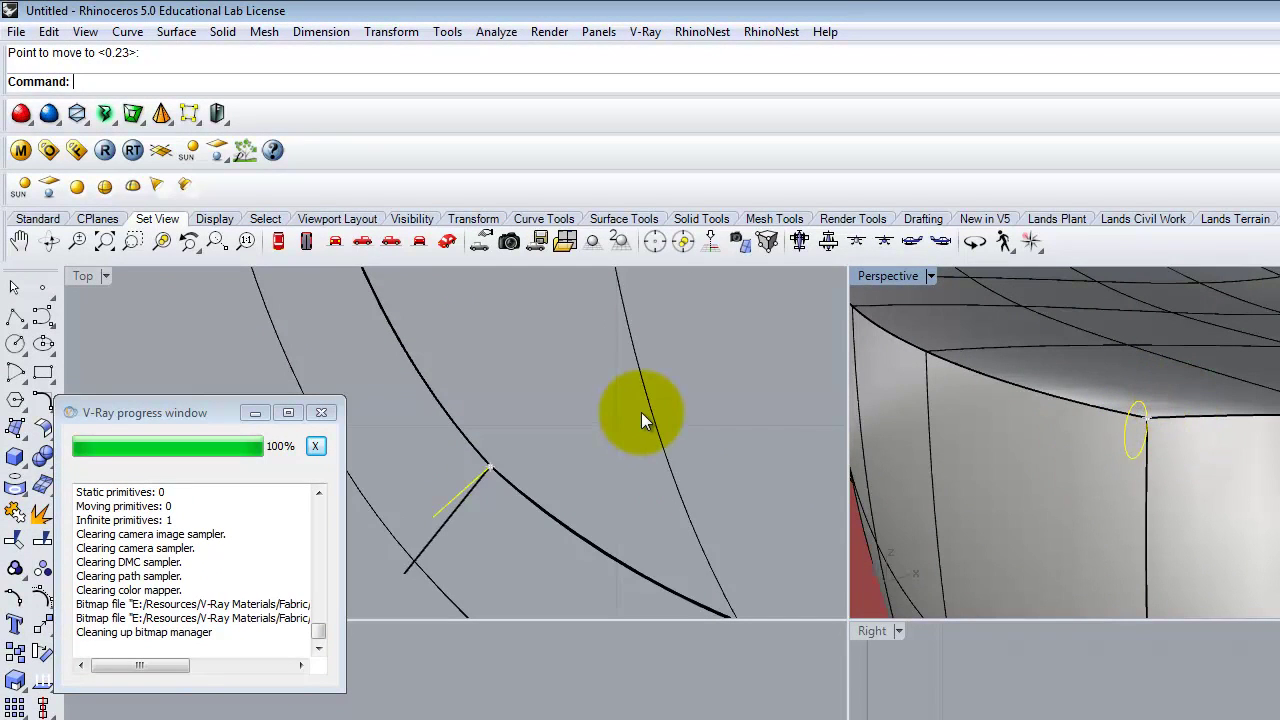
Nudge the circle slightly in the Top view so that it straddles the cushion's corner, and deselect it
text(Molve)
key(Return)
text(M)
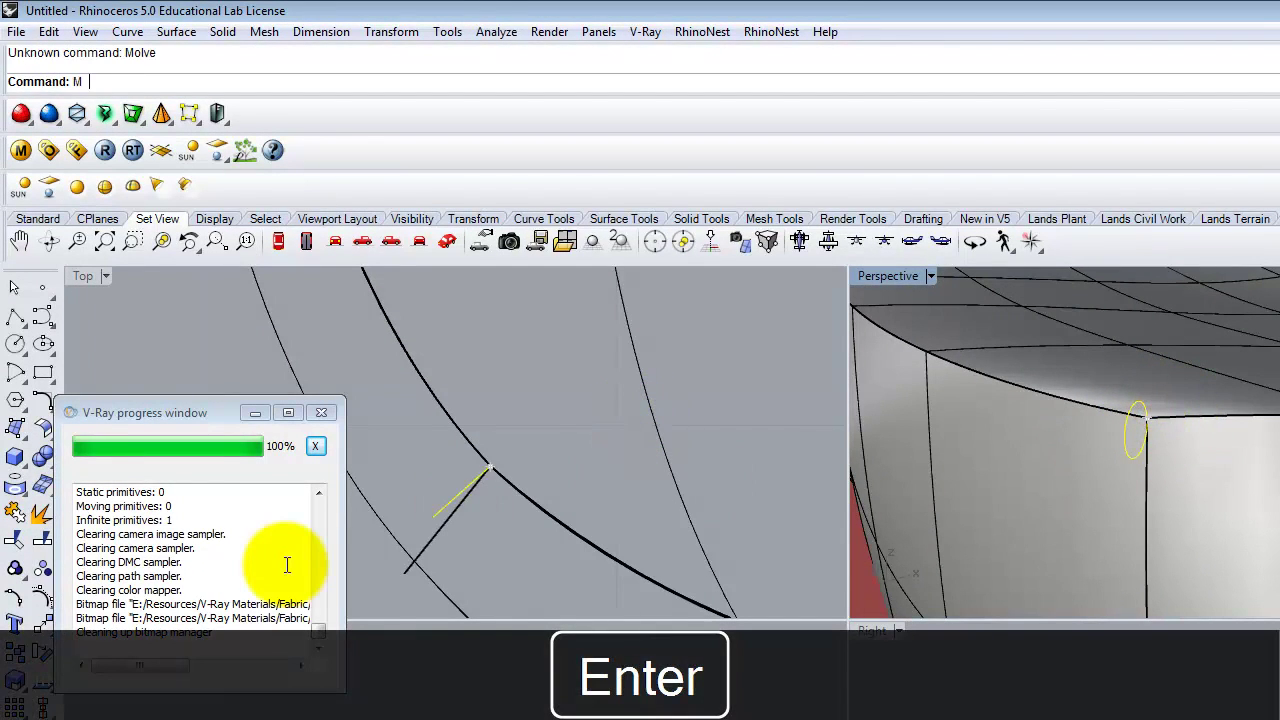
text(ove)
key(Return)
click(571, 443)
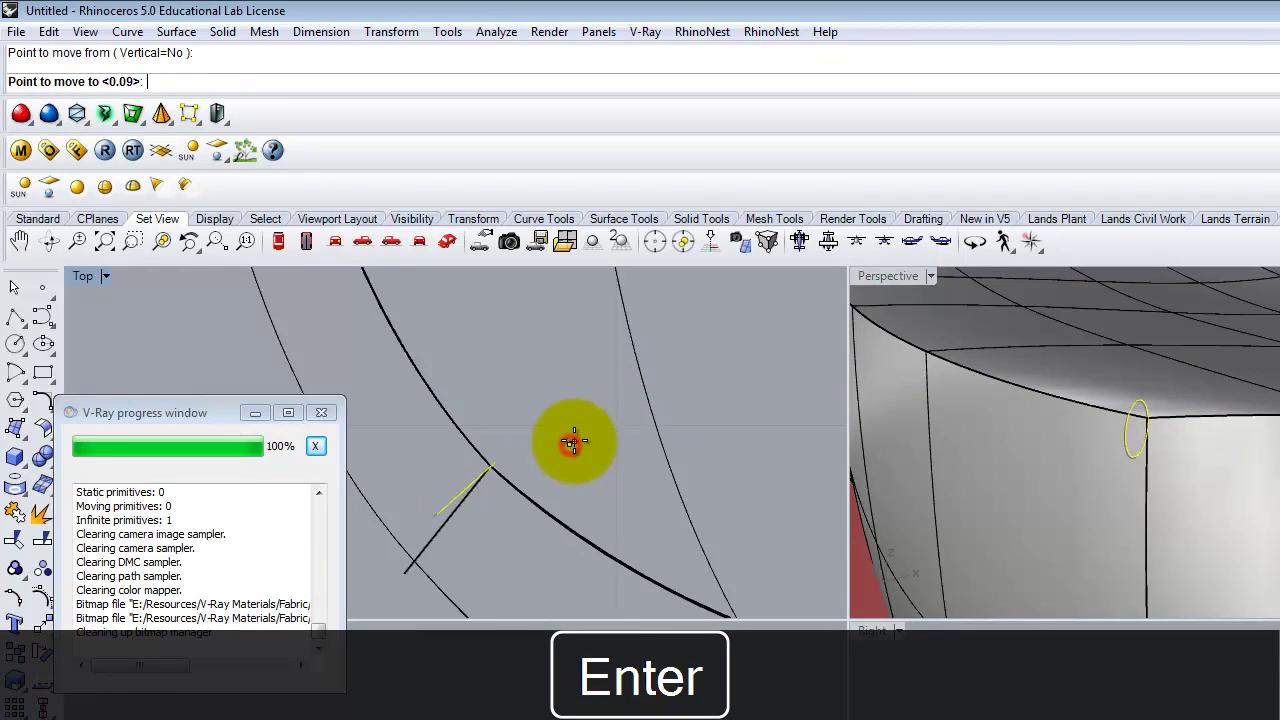
click(582, 436)
key(Escape)
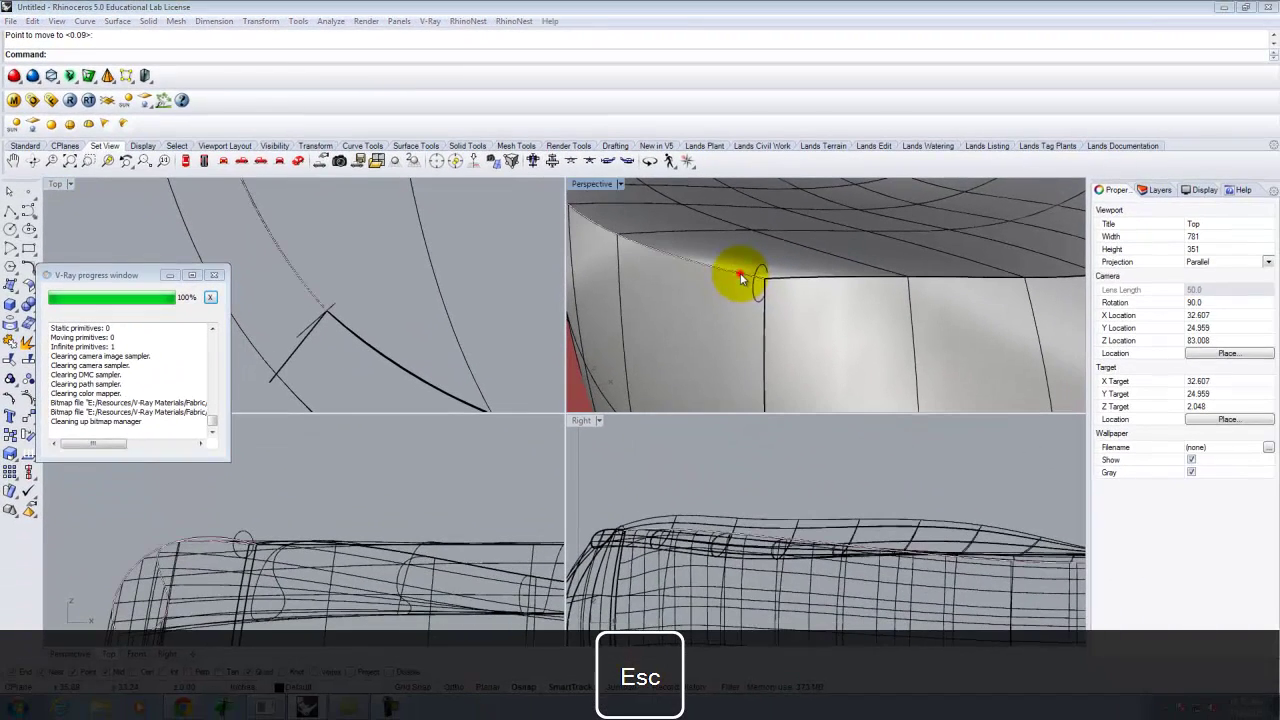
Sweep the circle along the cushion's top edge with Sweep1 in Freeform style without simplifying, and dismiss the V-Ray progress window
click(1111, 410)
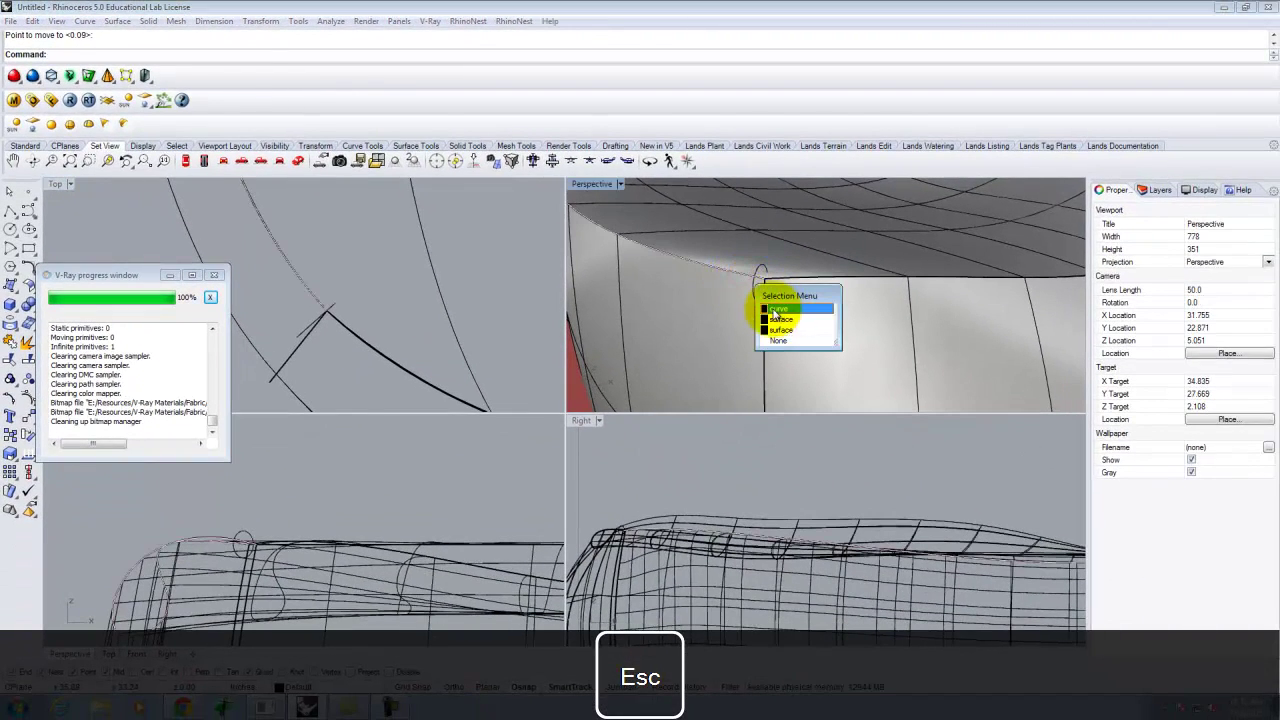
key(Escape)
double_click(590, 185)
text(sw)
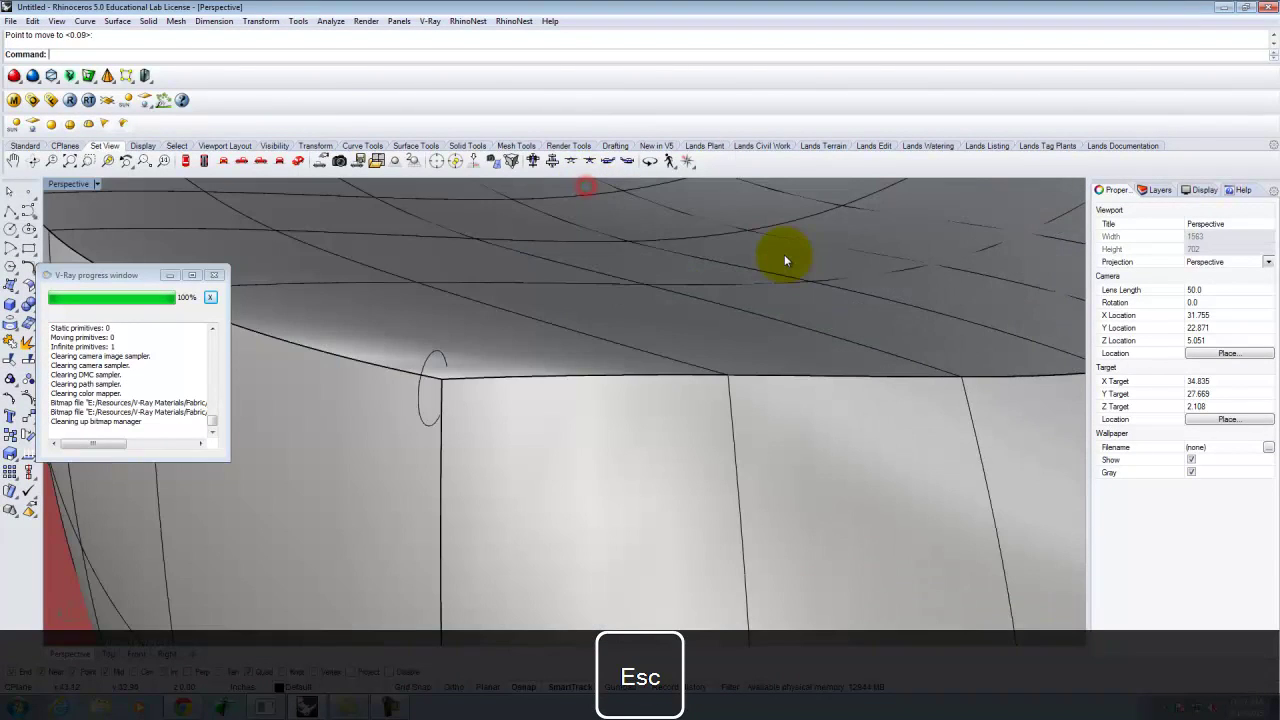
key(BackSpace)
text(\\)
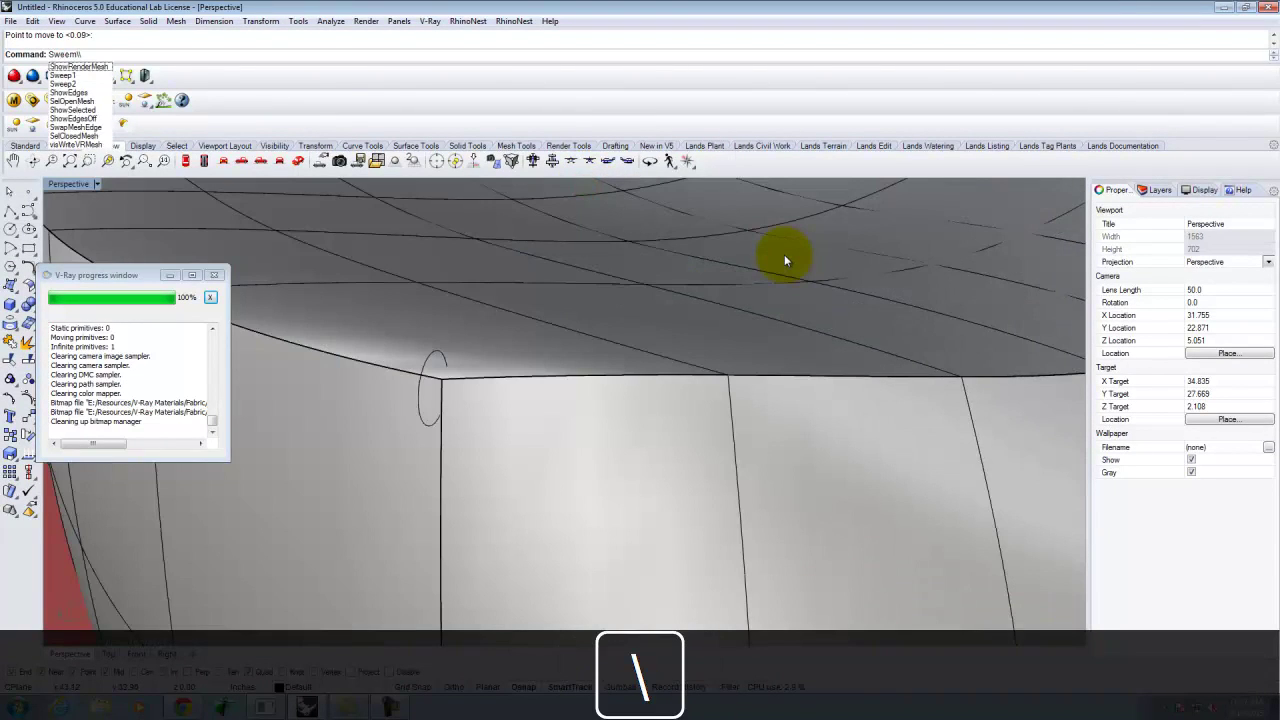
key(BackSpace)
text(eep)
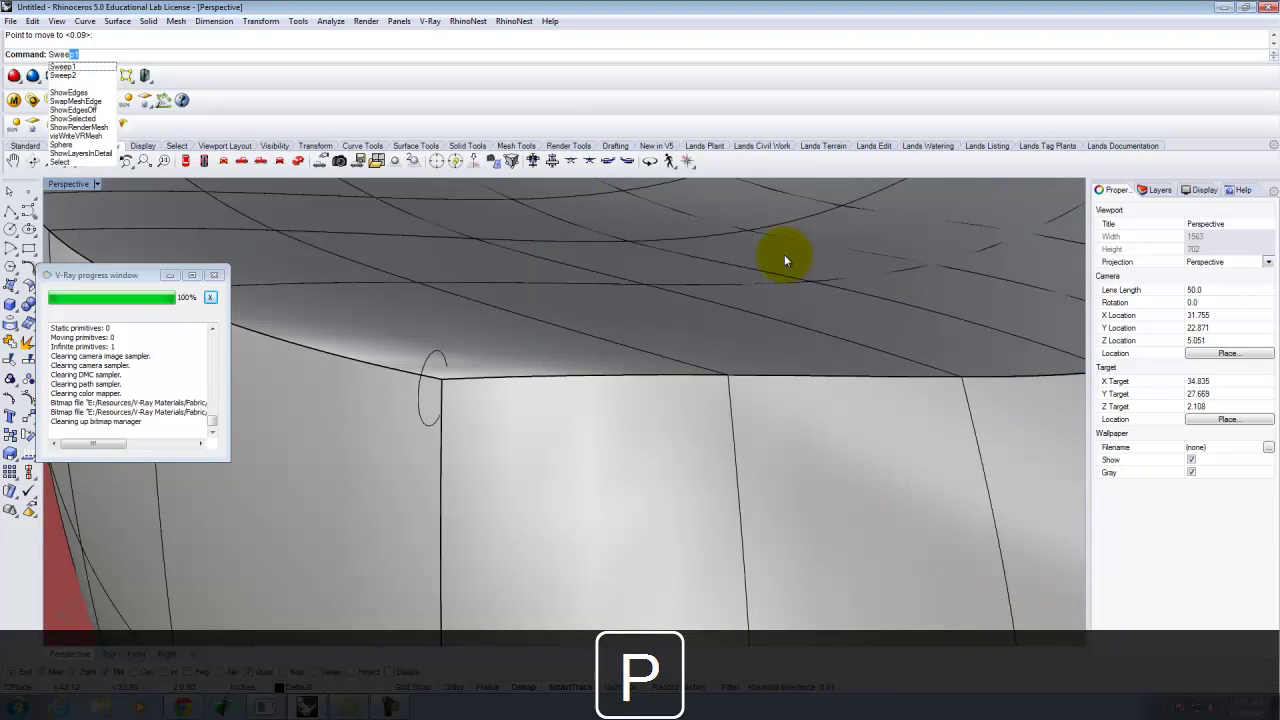
key(Return)
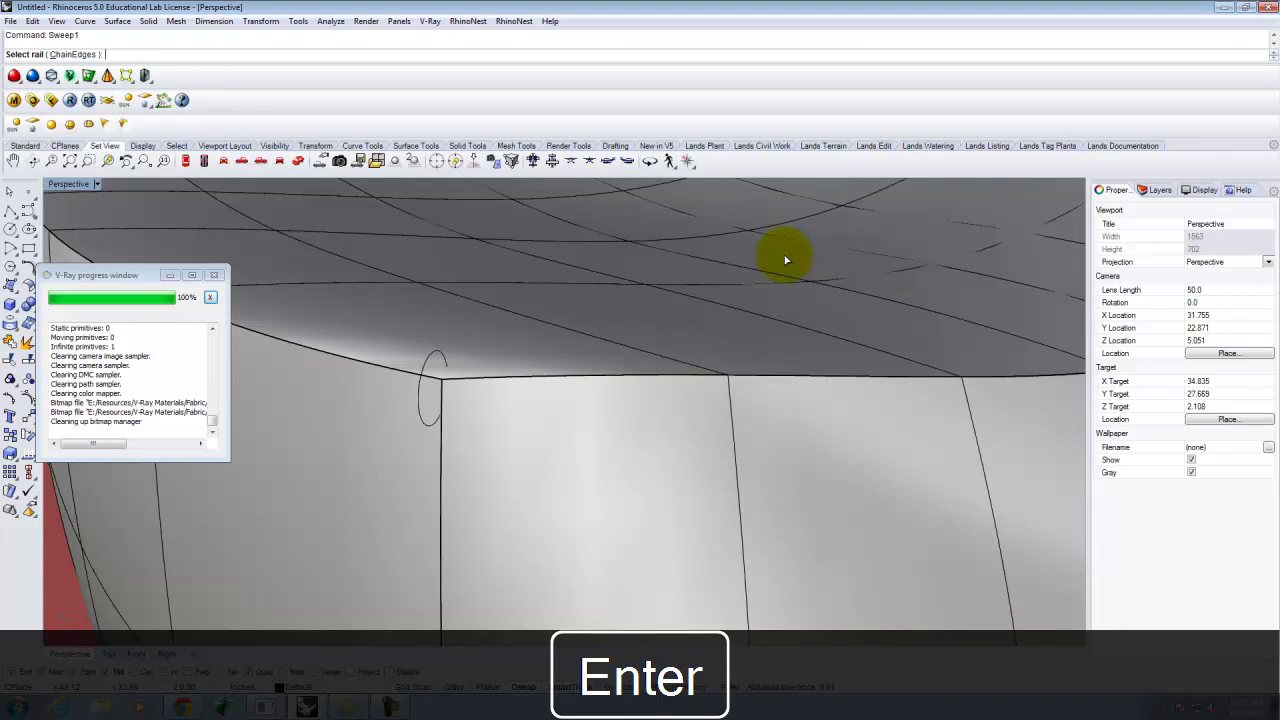
click(410, 378)
click(441, 410)
click(421, 373)
key(Return)
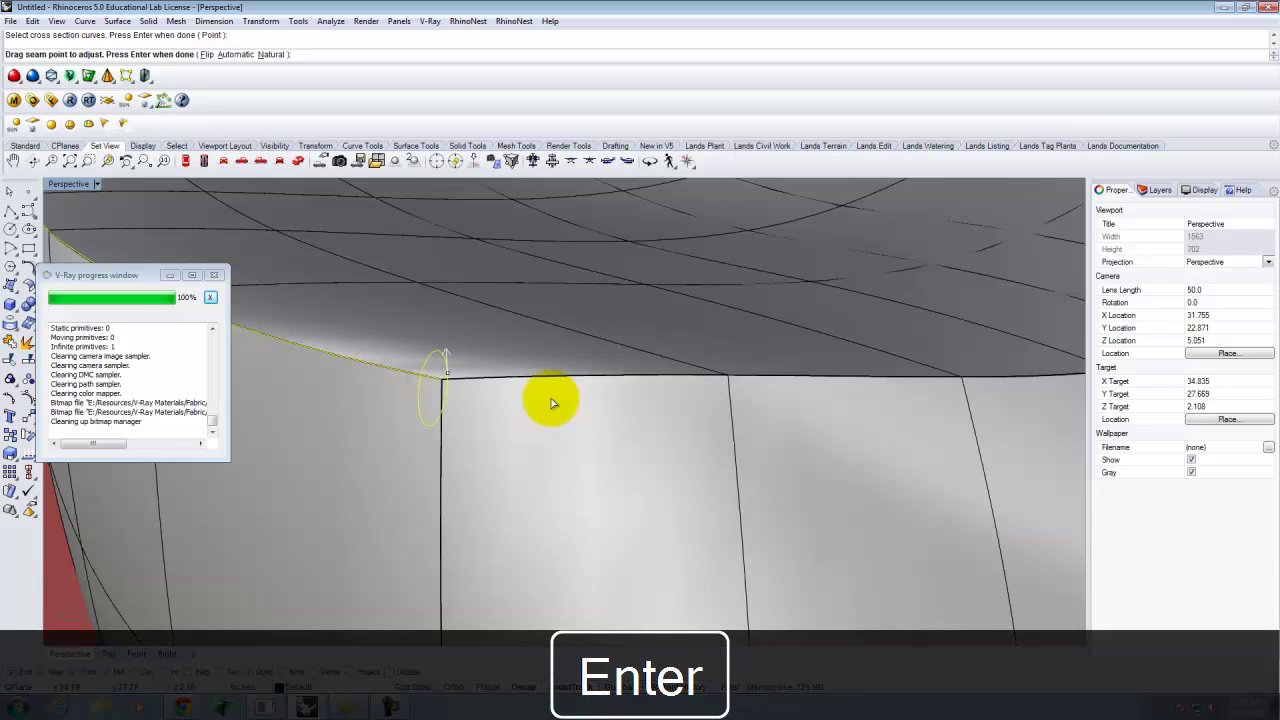
key(Return)
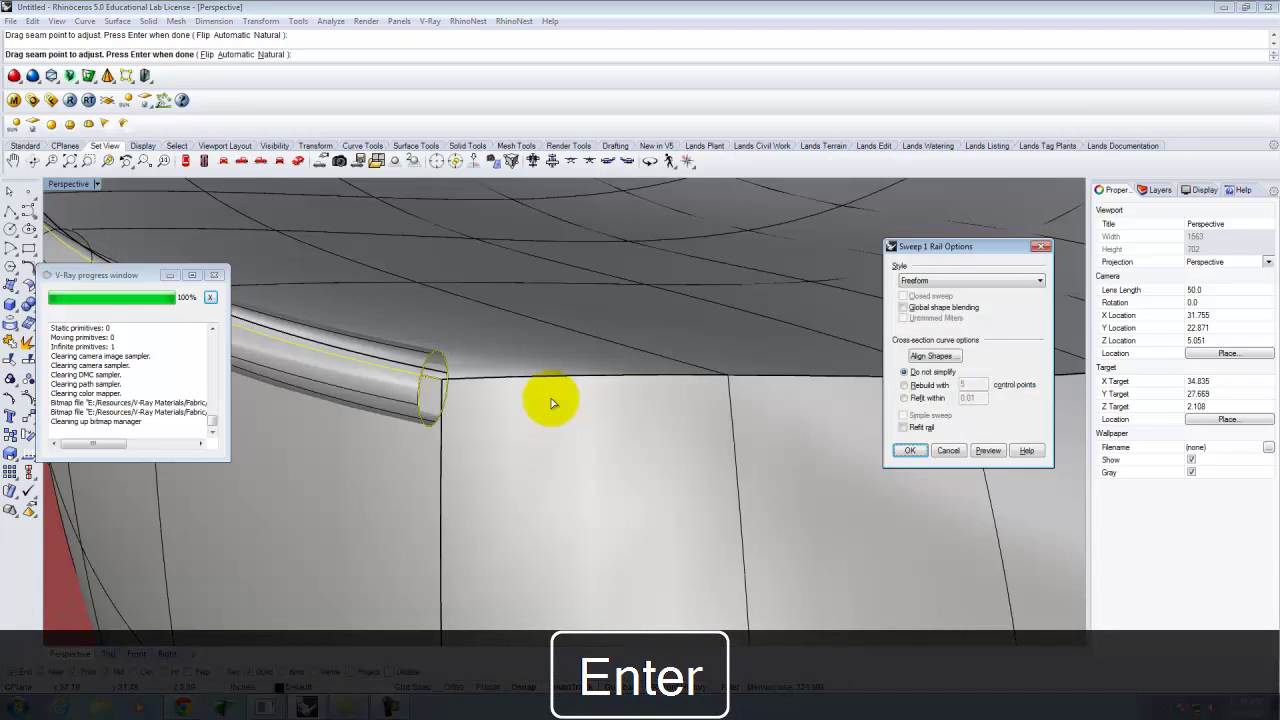
click(914, 446)
click(213, 274)
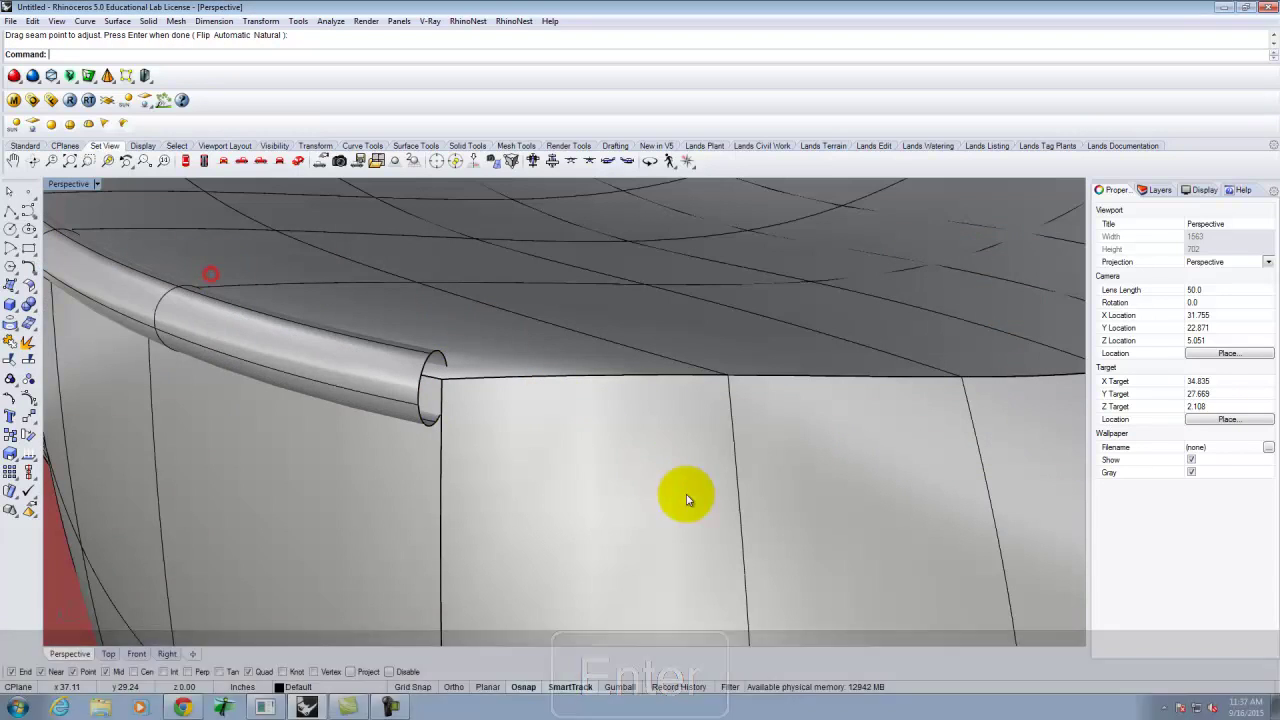
Select the swept piping and load the Fabric - Light Gray material from the V-Ray fabric library into the scene
scroll(660, 490, down, 5)
right_drag(514, 443, 789, 403)
right_drag(600, 375, 576, 423)
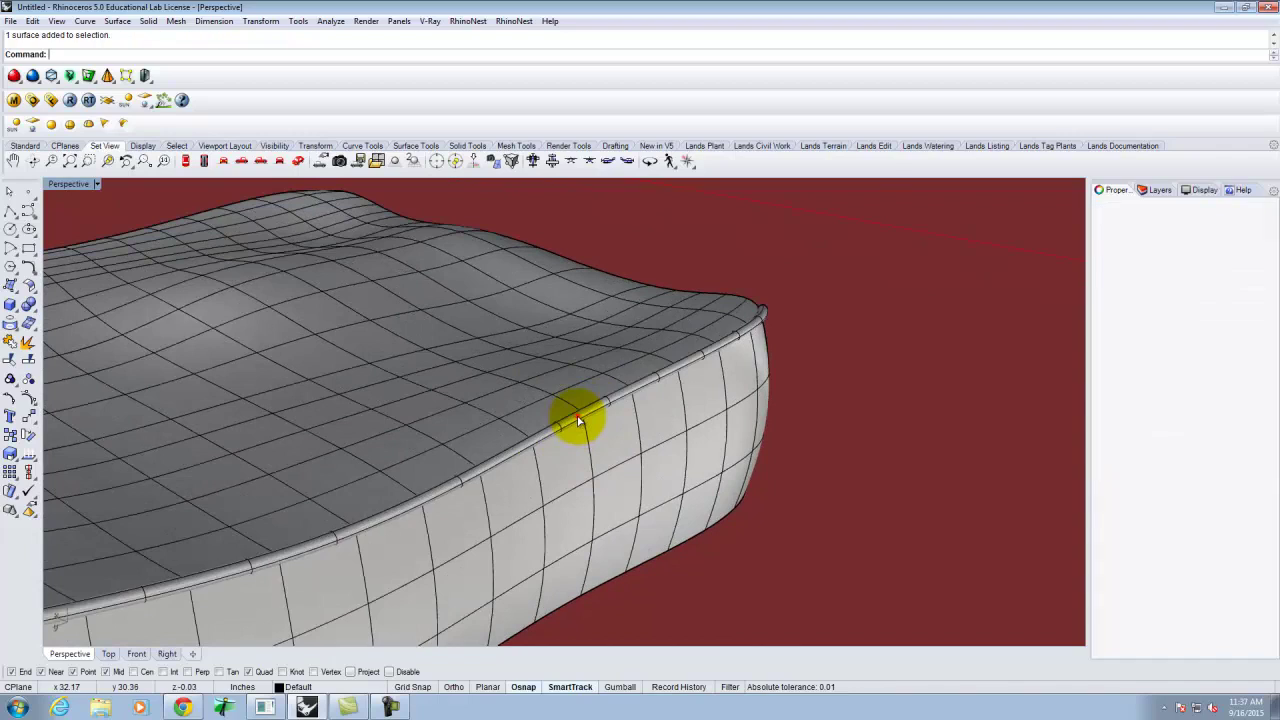
right_click(137, 297)
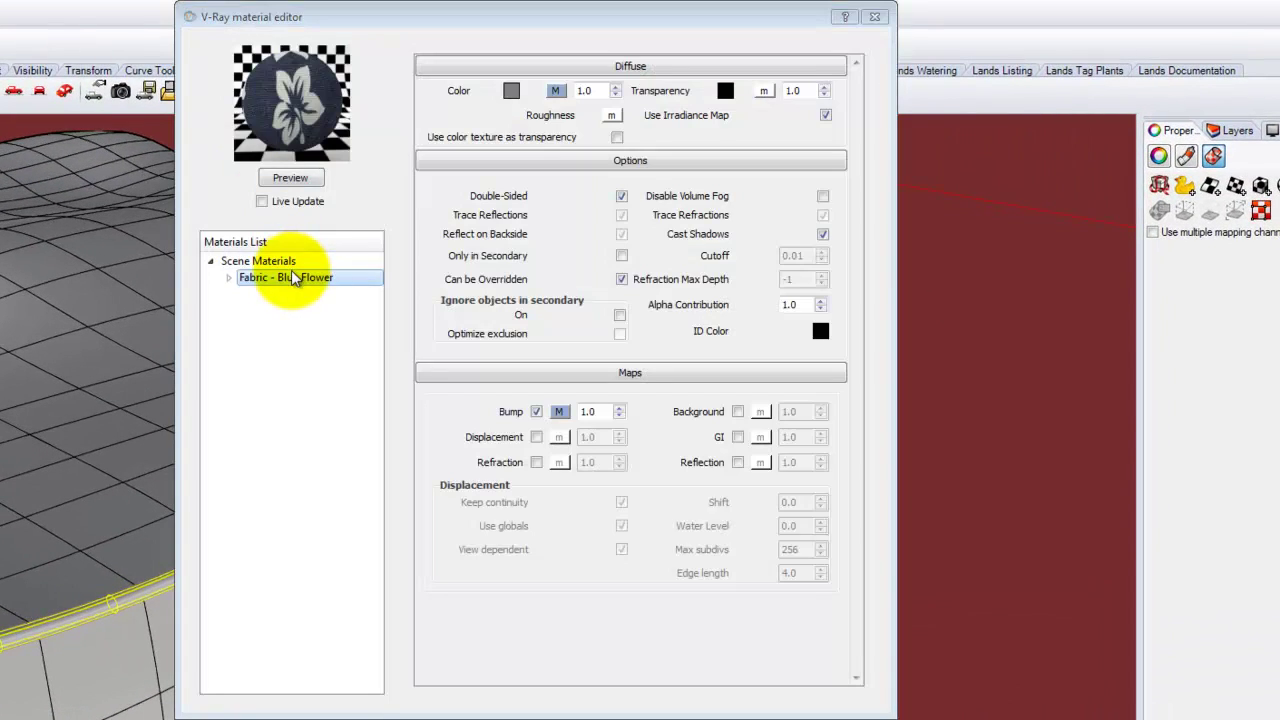
right_click(280, 264)
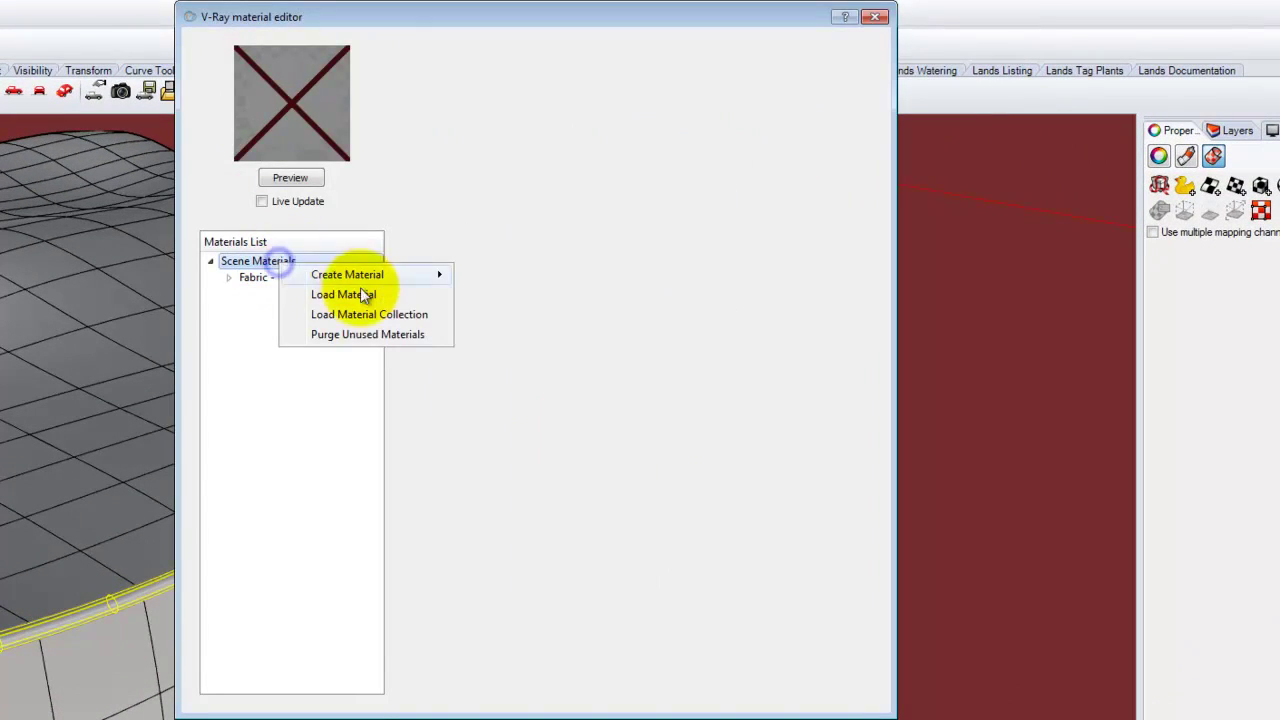
click(345, 294)
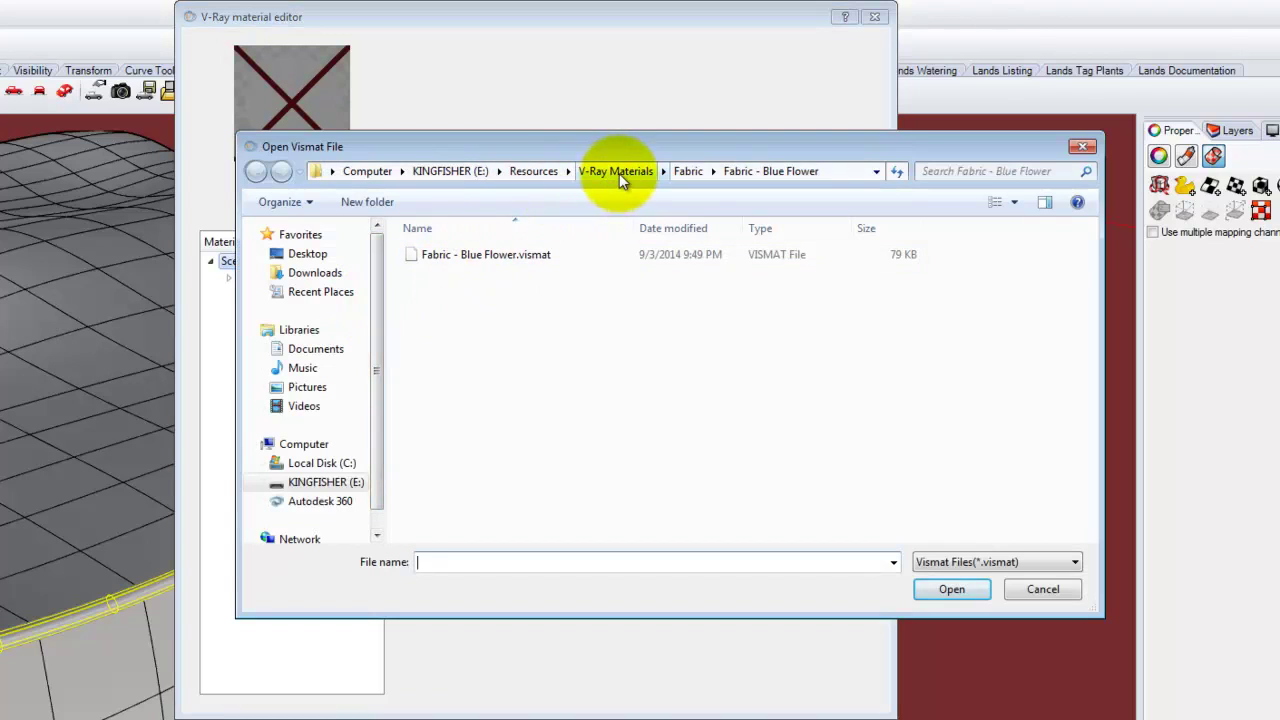
click(688, 171)
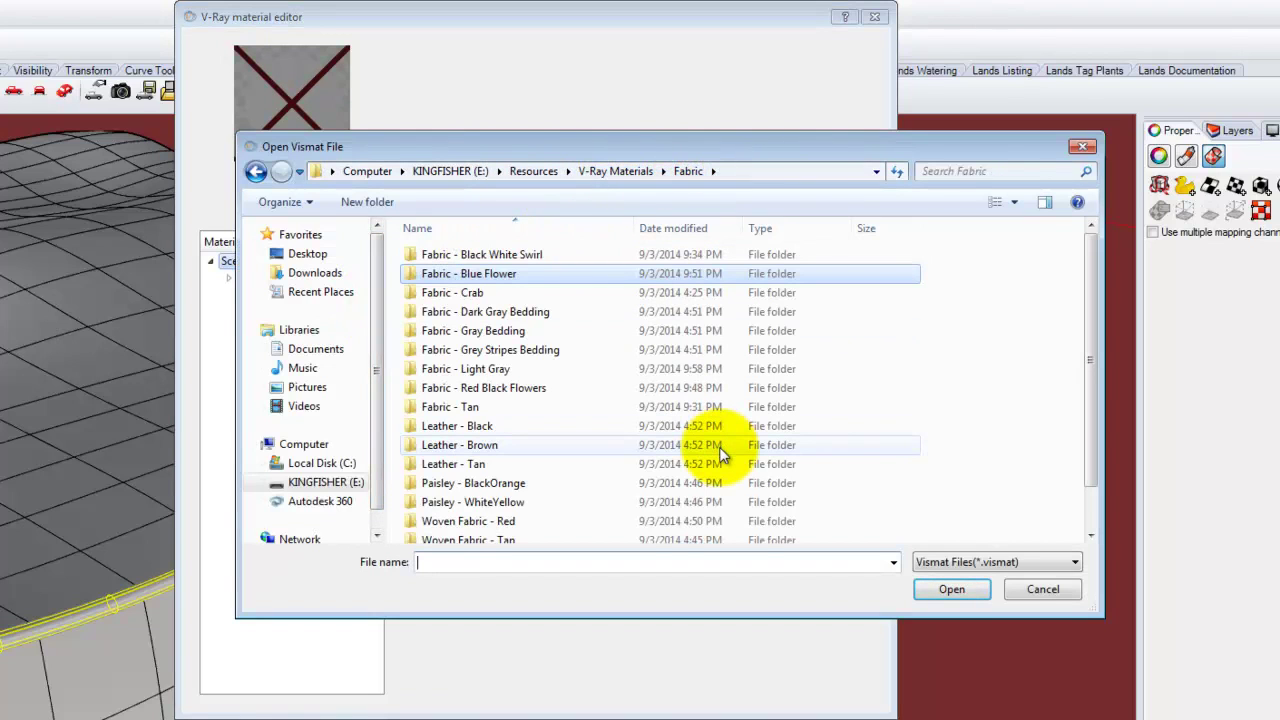
double_click(500, 368)
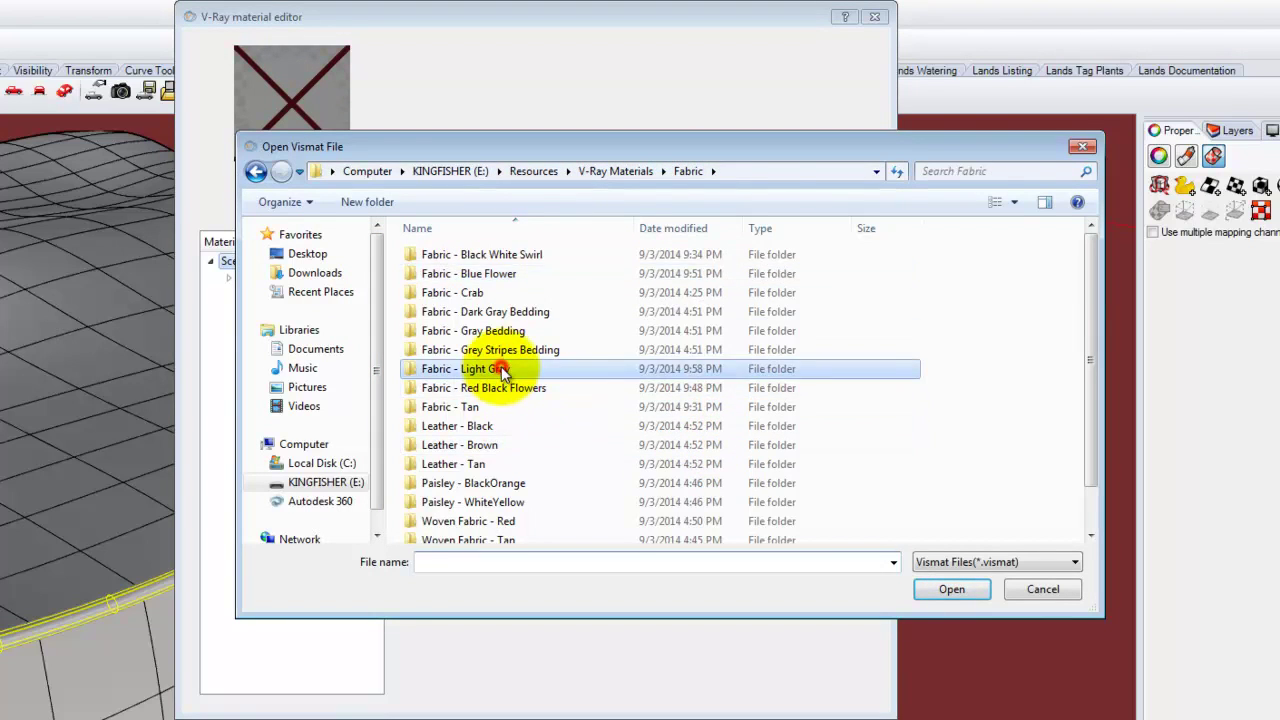
click(486, 254)
click(954, 589)
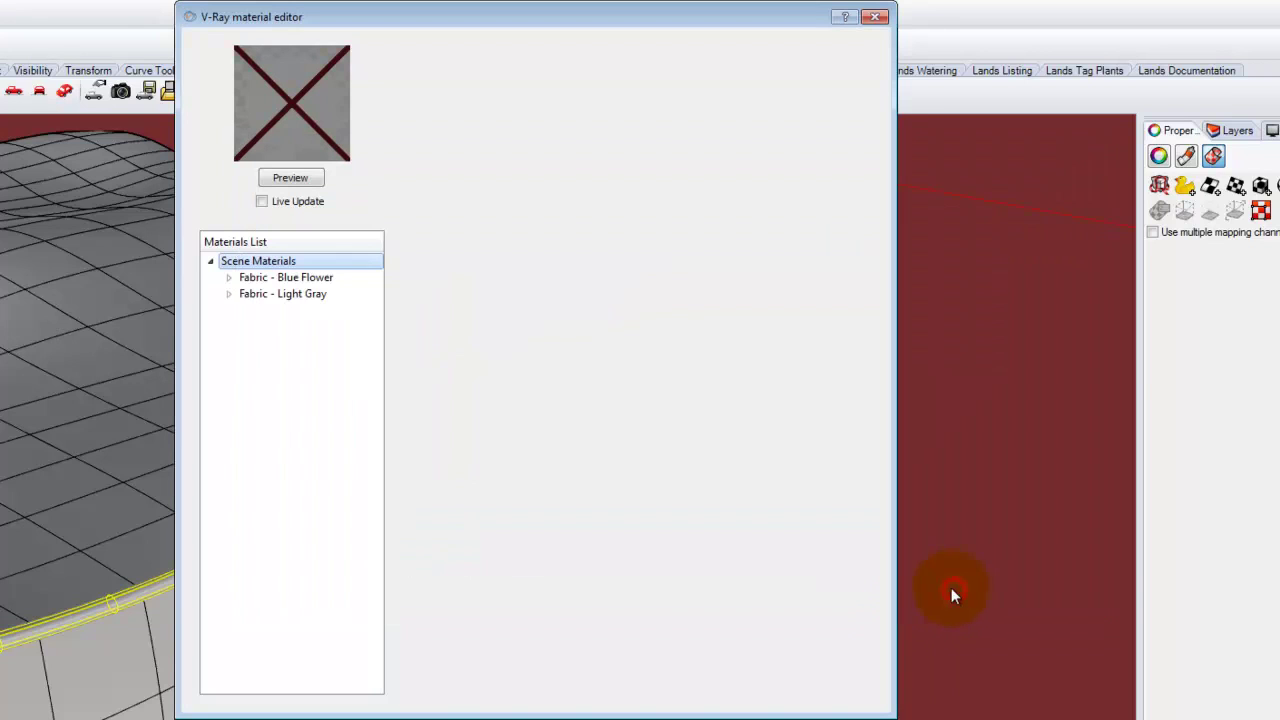
Preview the Fabric - Light Gray material, apply it to the selected piping and close the material editor
click(294, 294)
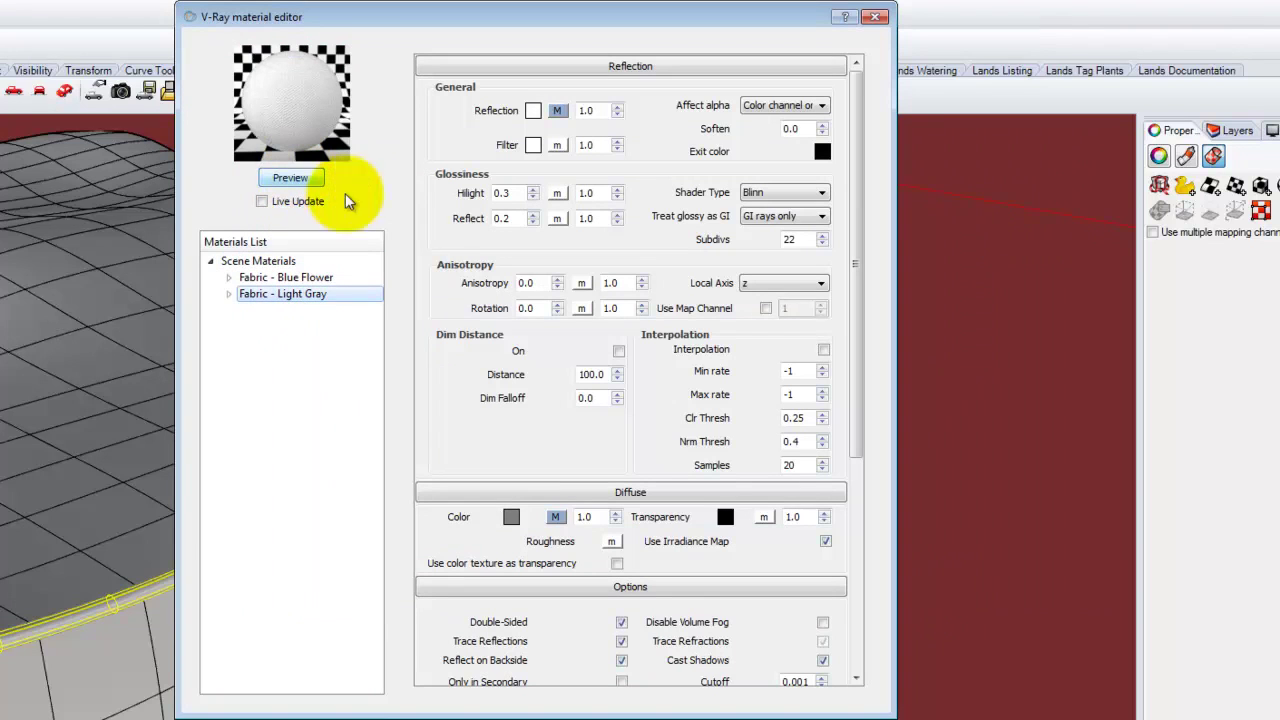
right_click(310, 298)
click(400, 440)
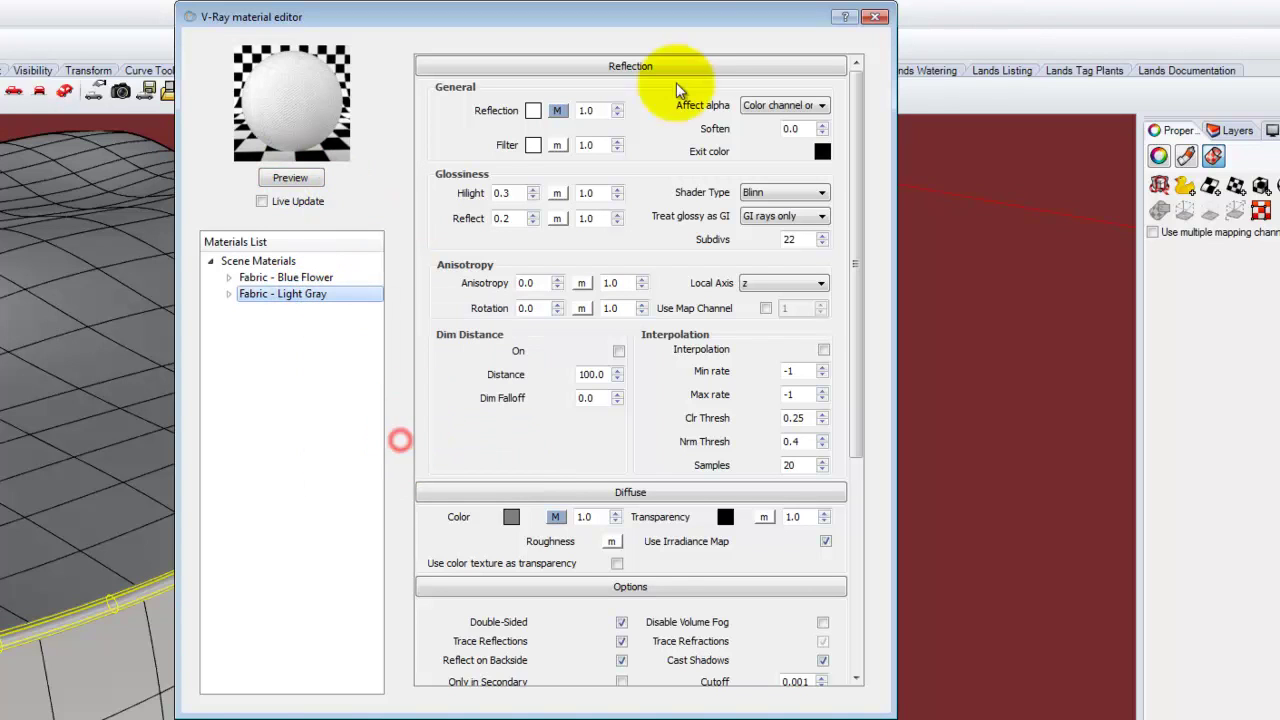
click(874, 17)
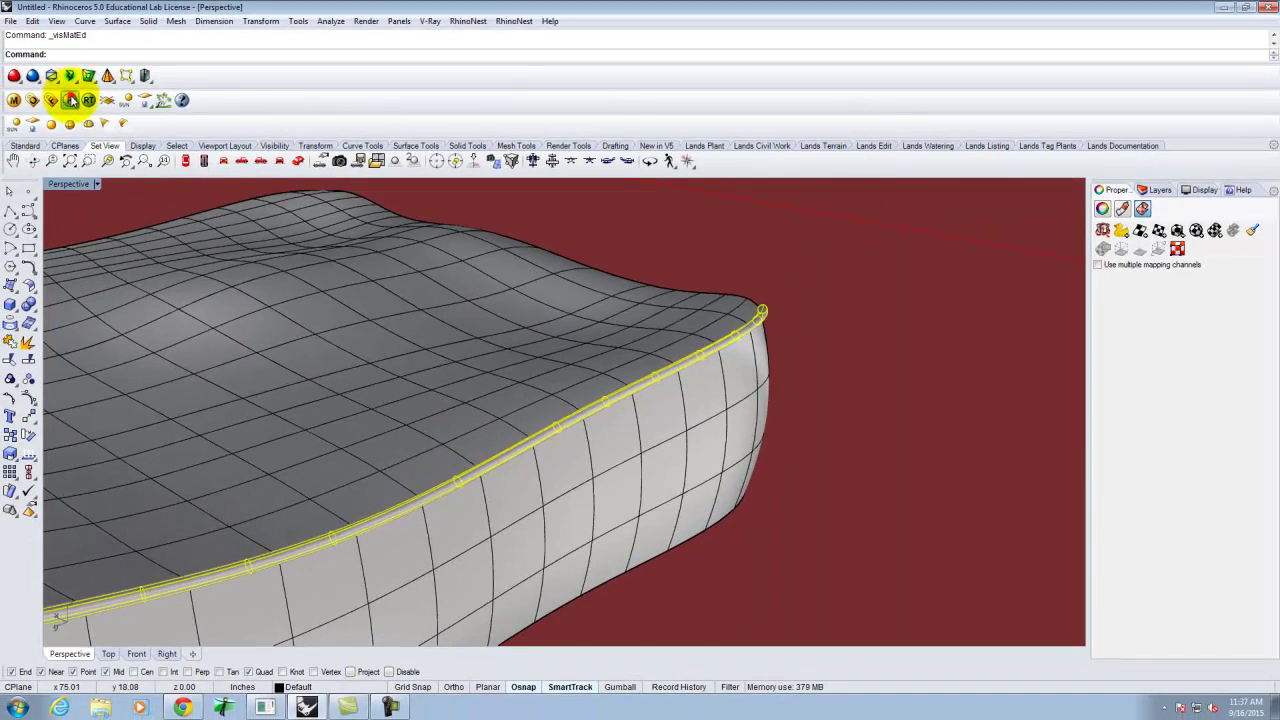
Render the cushion with V-Ray to check the light gray piping against the blue flower fabric
click(70, 100)
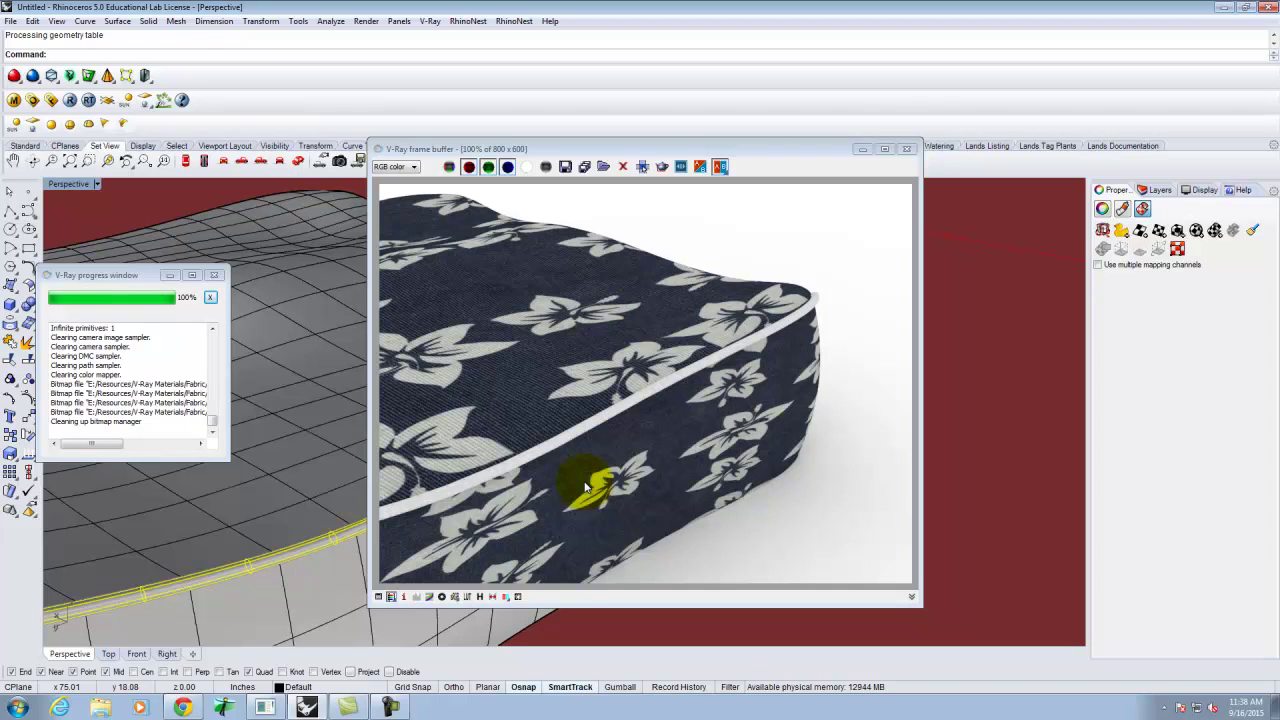
right_click(845, 340)
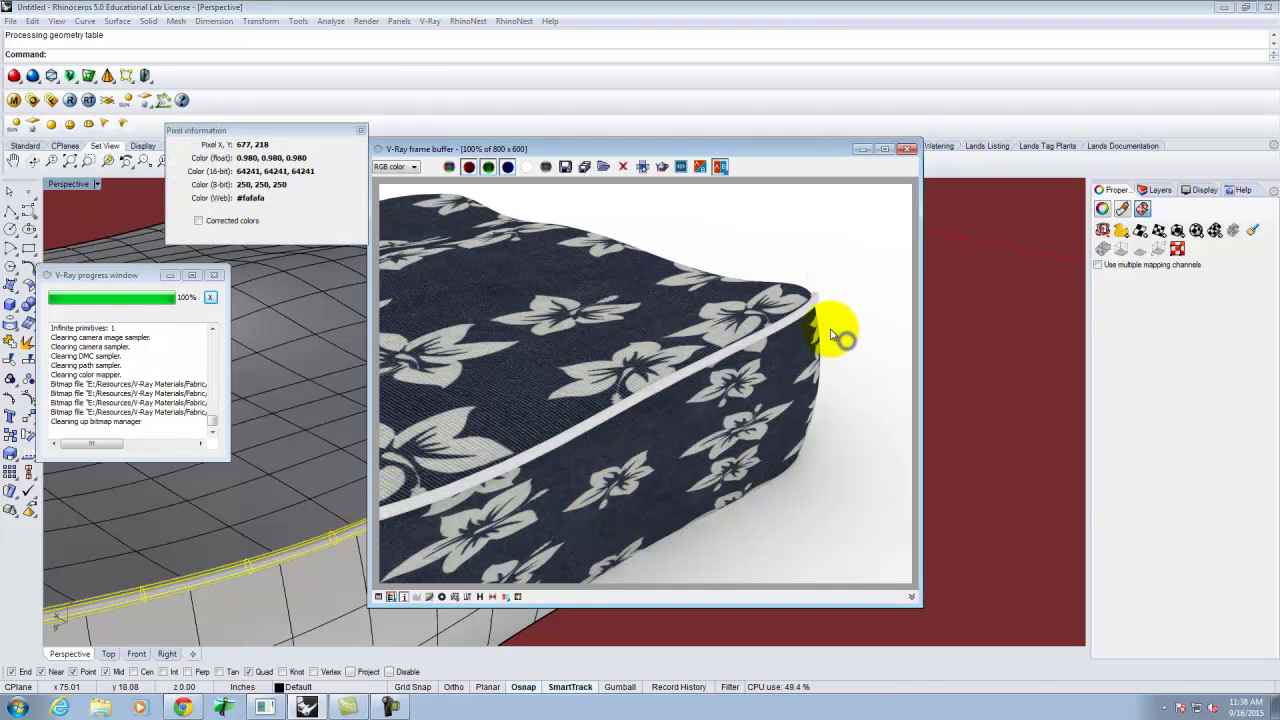
Close the V-Ray frame buffer, switch to a maximized Top view and deselect the piping
click(907, 148)
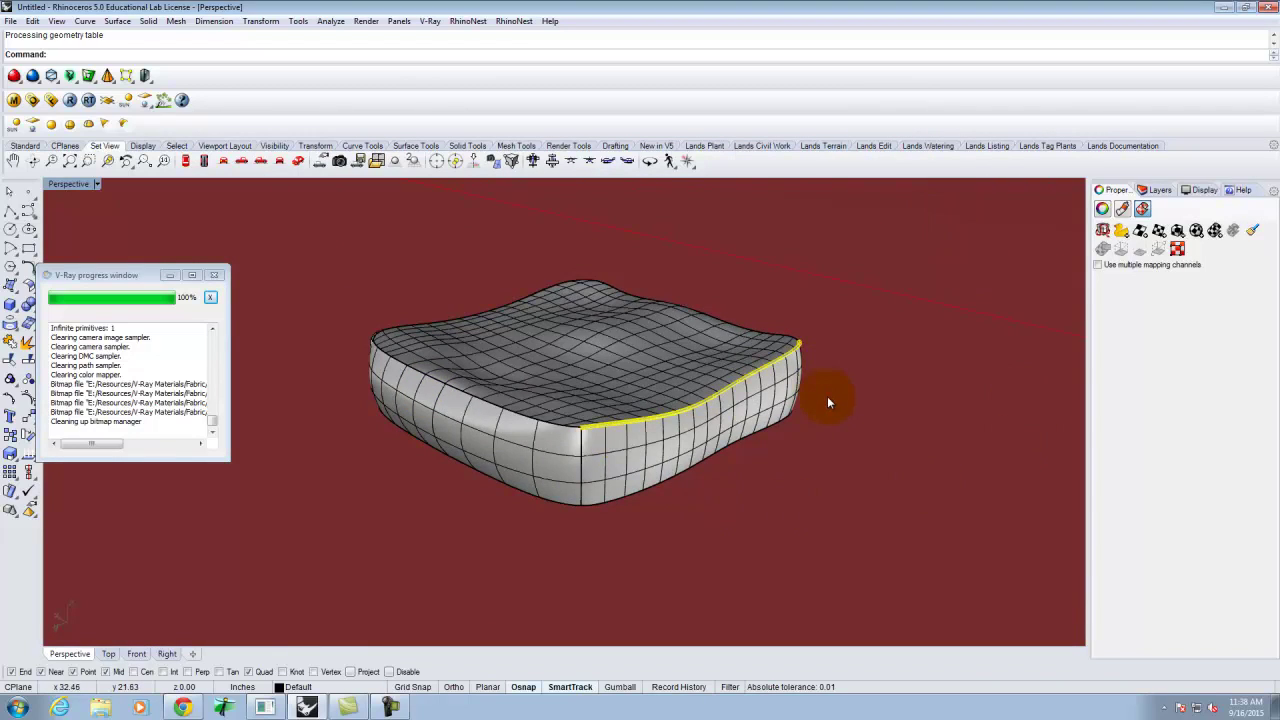
scroll(828, 402, down, 3)
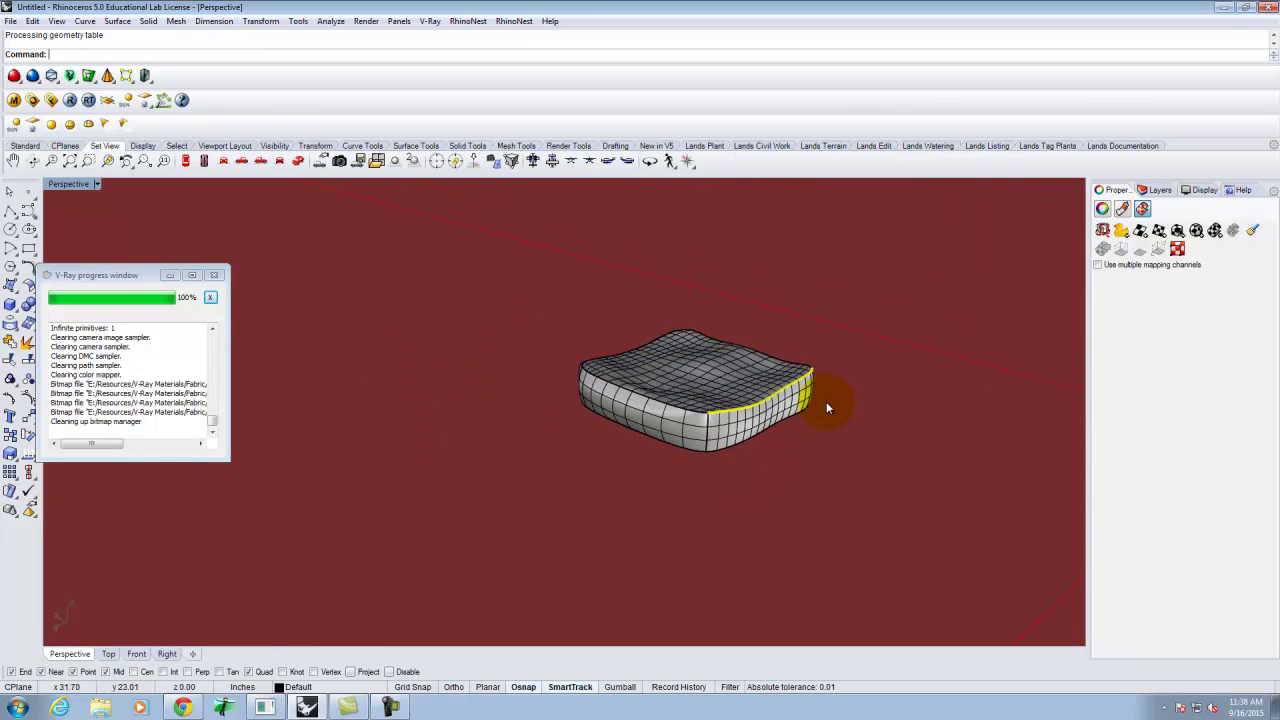
scroll(868, 377, down, 2)
right_drag(866, 380, 730, 336)
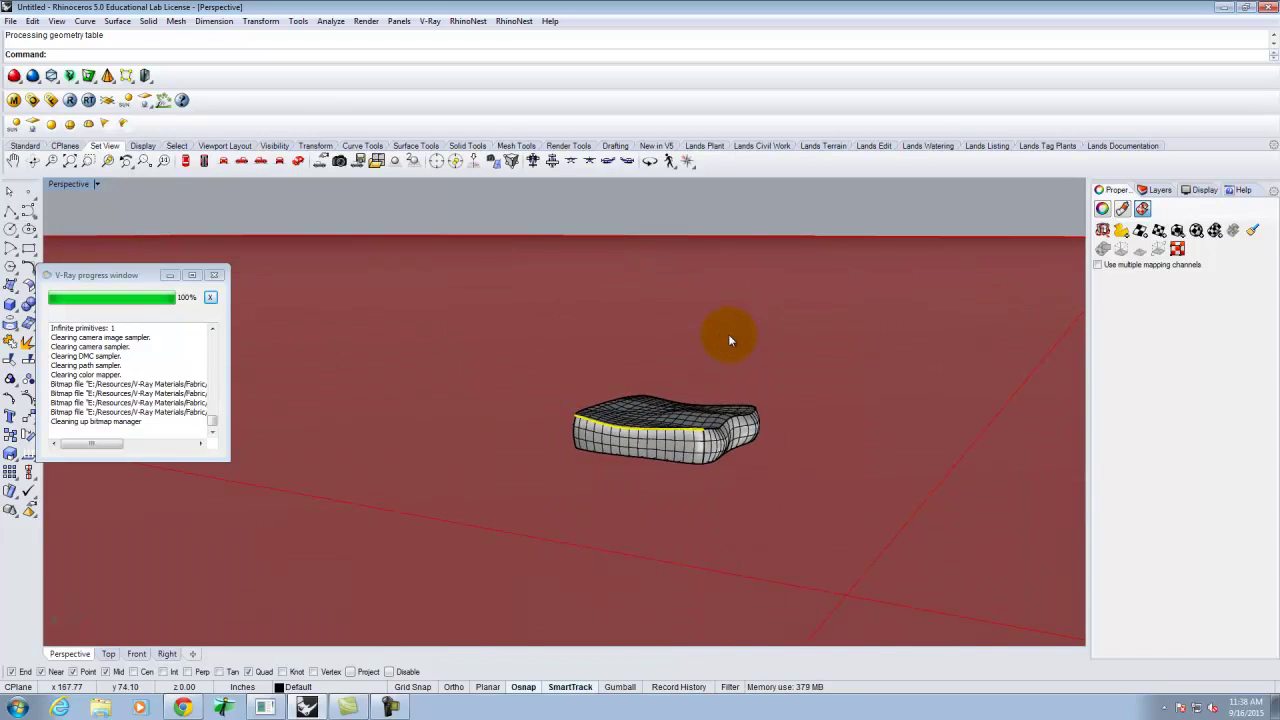
scroll(840, 350, down, 2)
scroll(603, 386, up, 4)
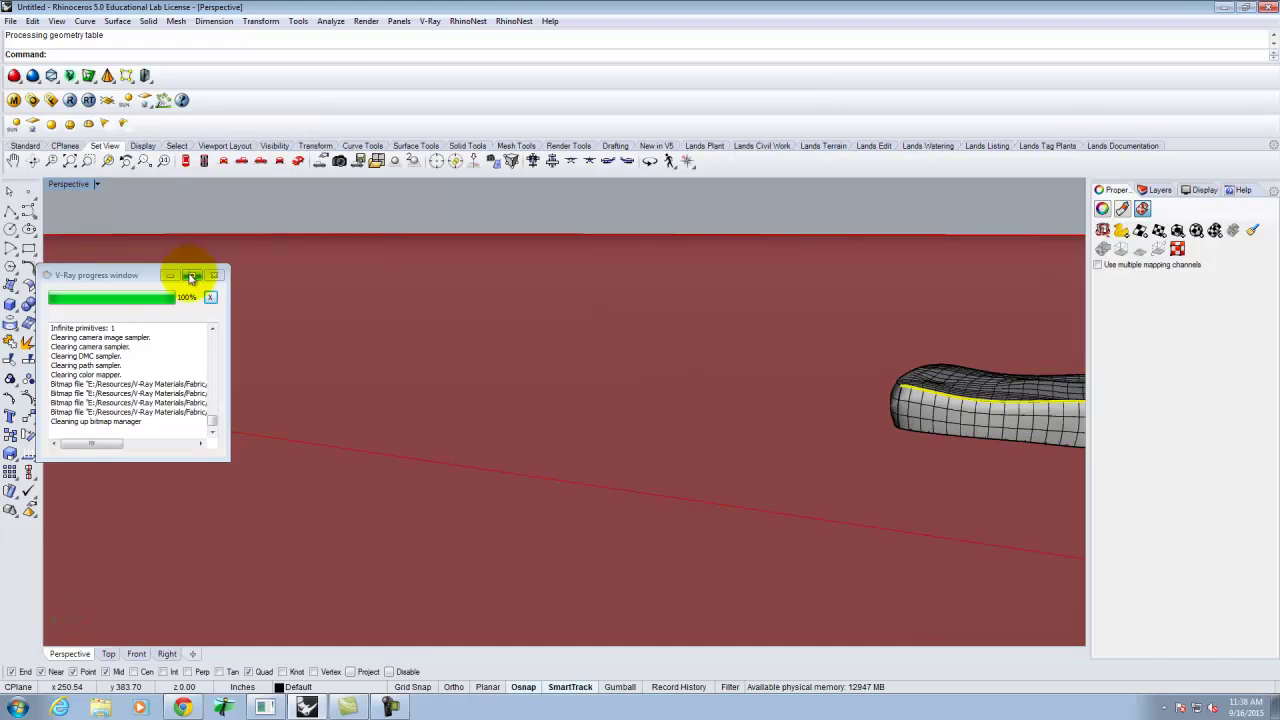
double_click(64, 184)
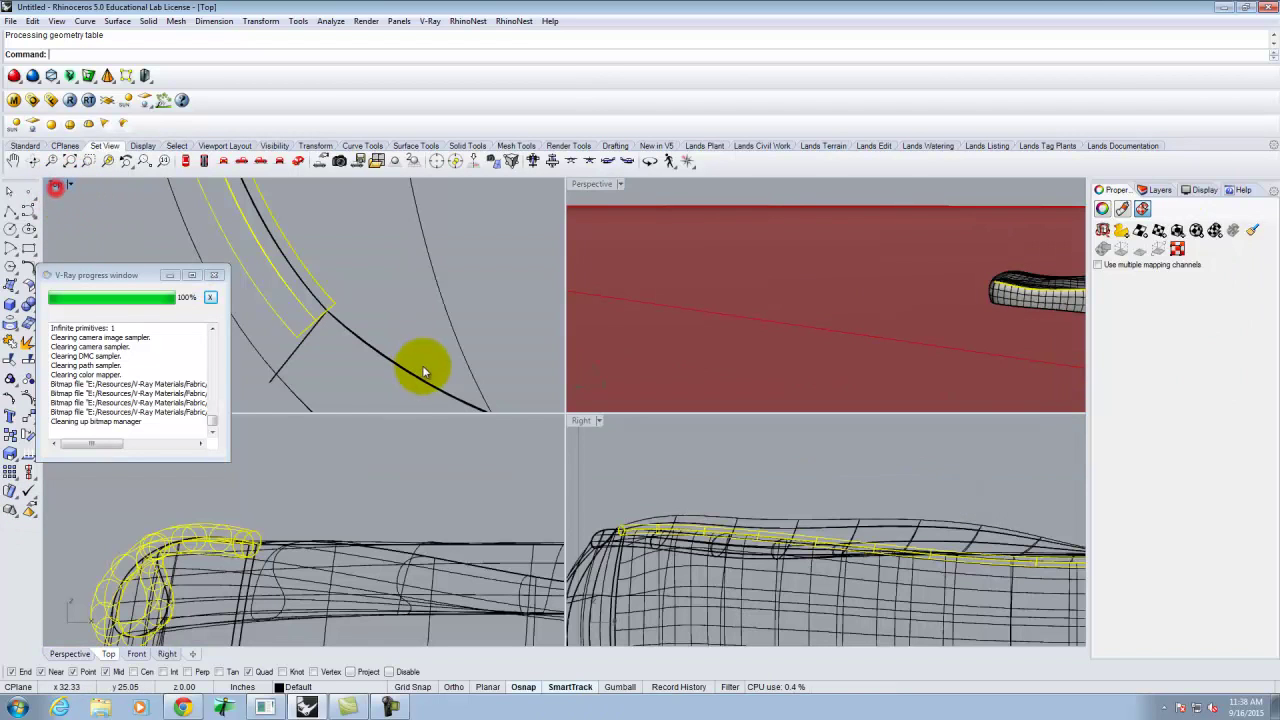
key(ctrl+m)
scroll(388, 491, down, 8)
click(660, 485)
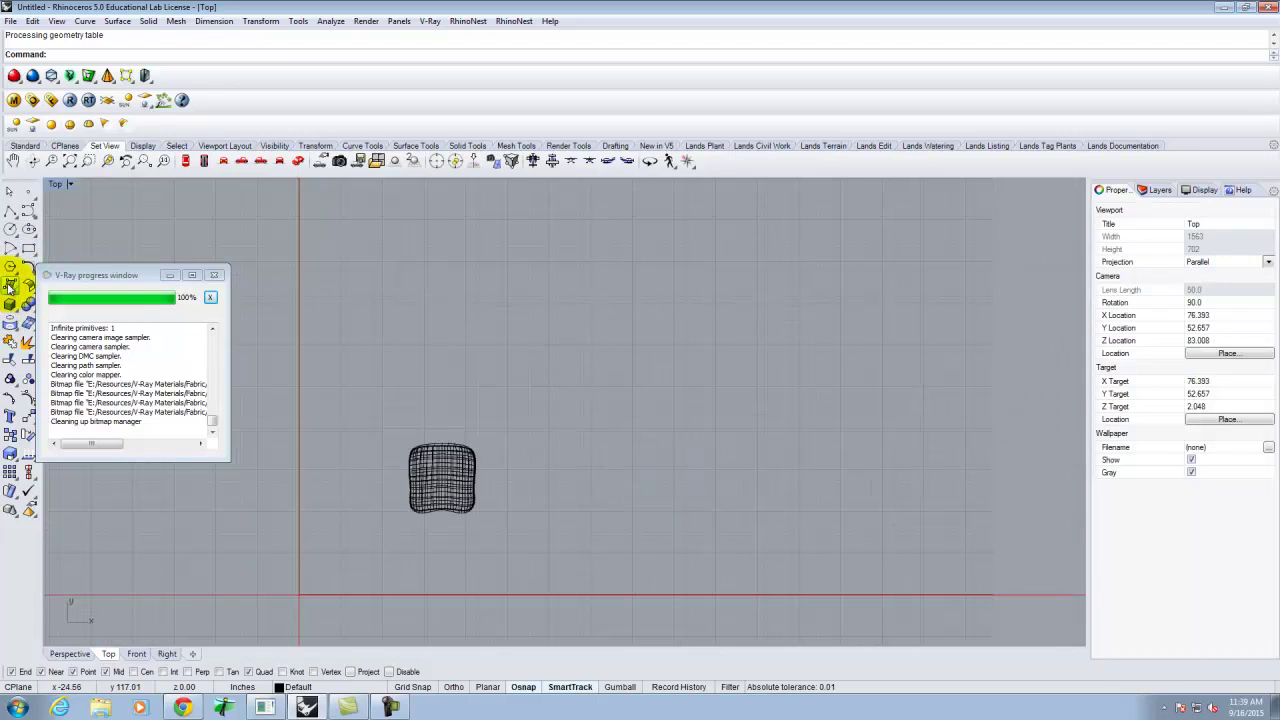
Draw a 12" by 12" rectangle in the empty area above the cushion in the Top view
click(28, 248)
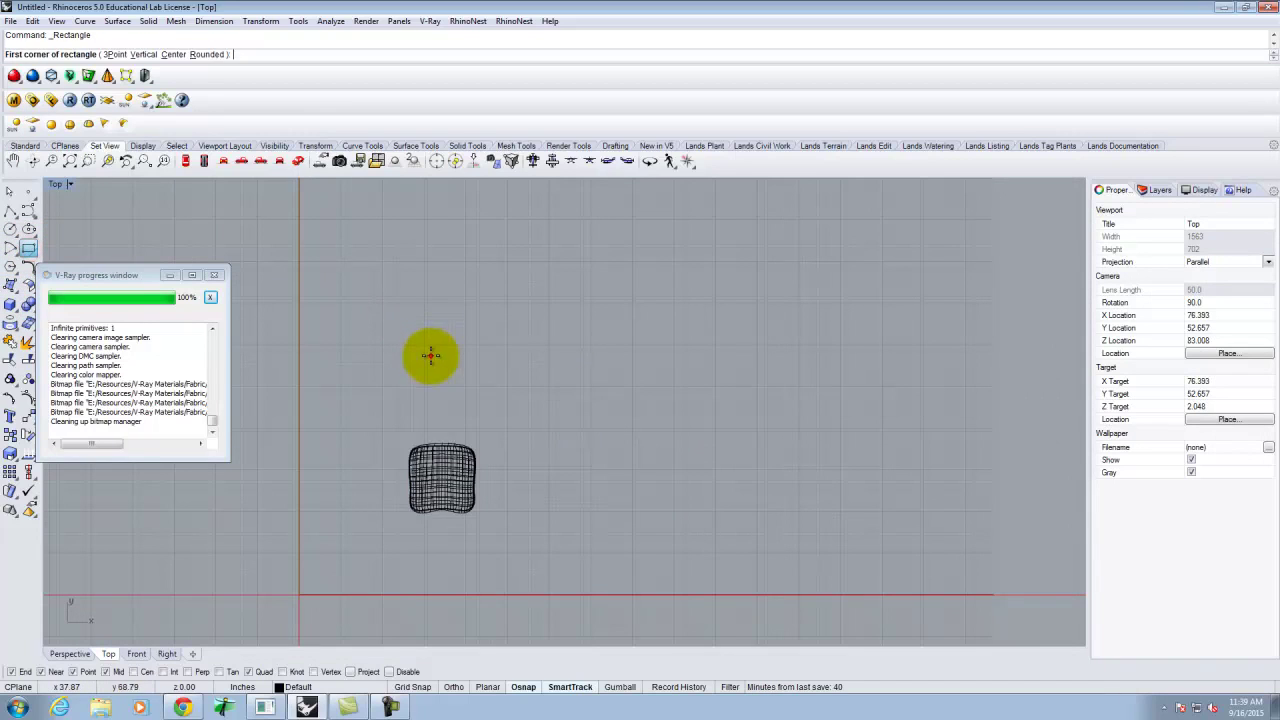
click(430, 355)
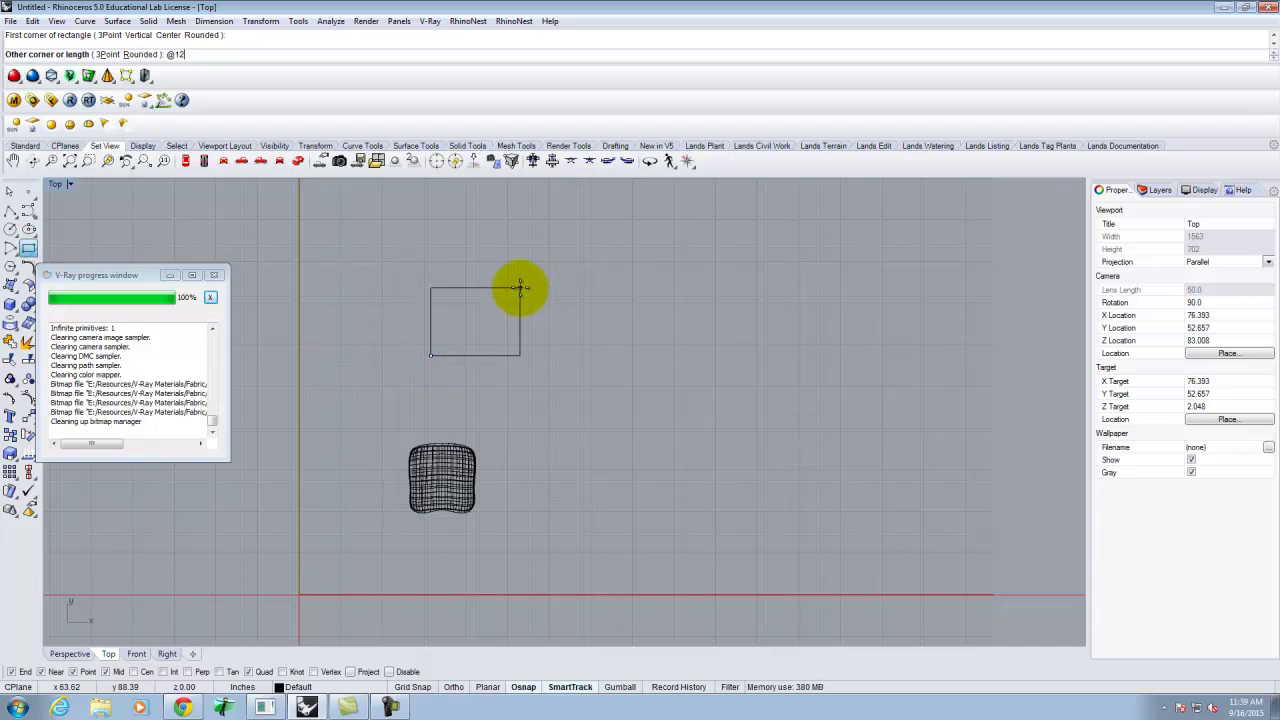
text(@12",12")
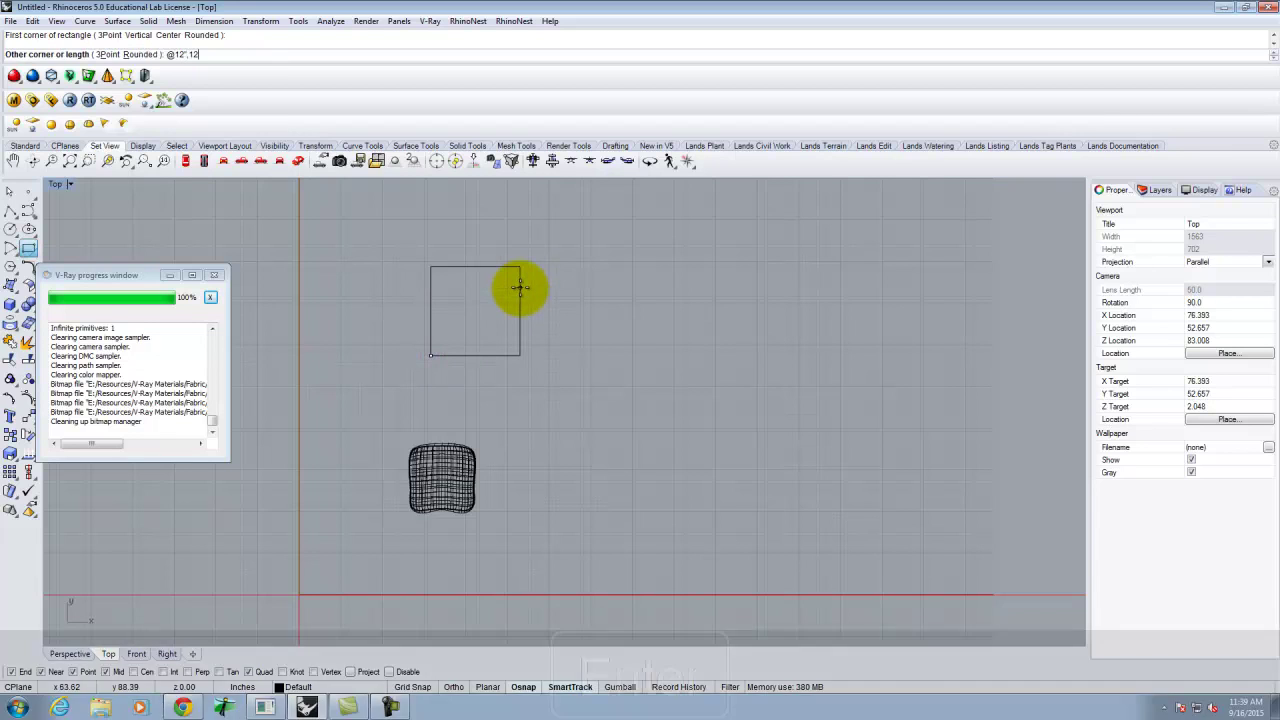
key(Return)
Explode the 12-inch square into separate line segments
scroll(484, 316, up, 2)
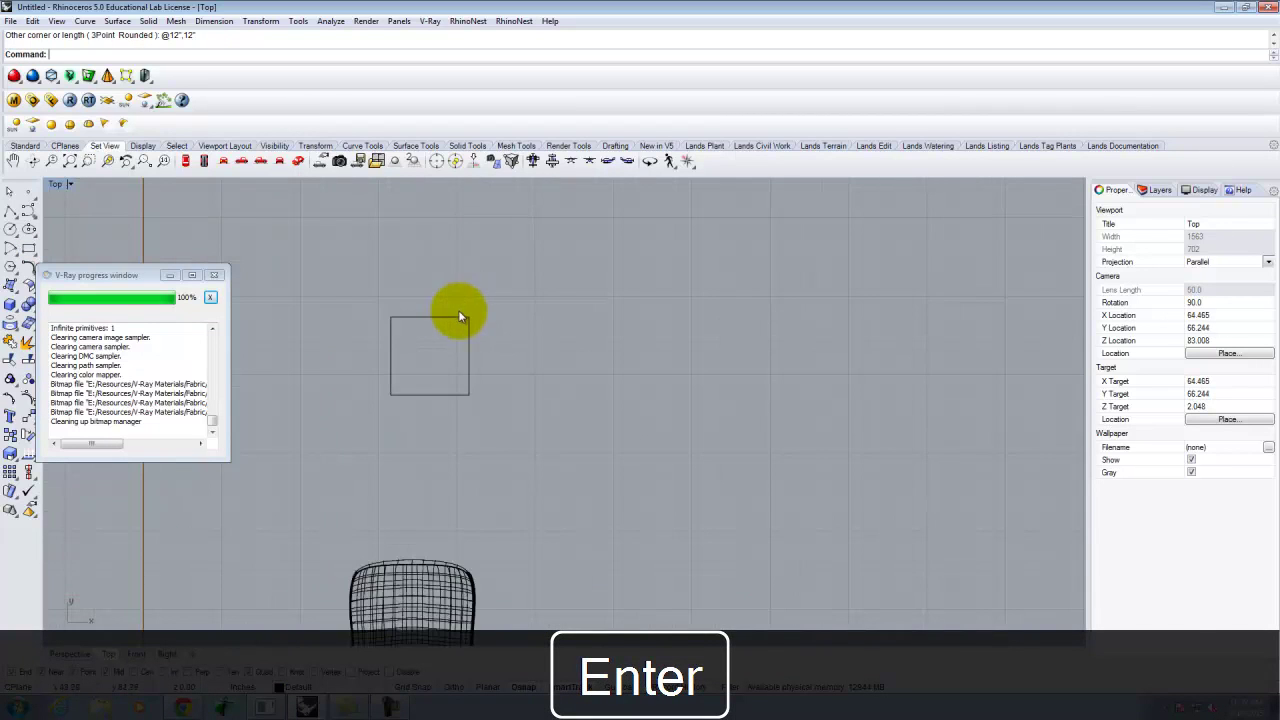
click(458, 317)
text(Explo)
key(Return)
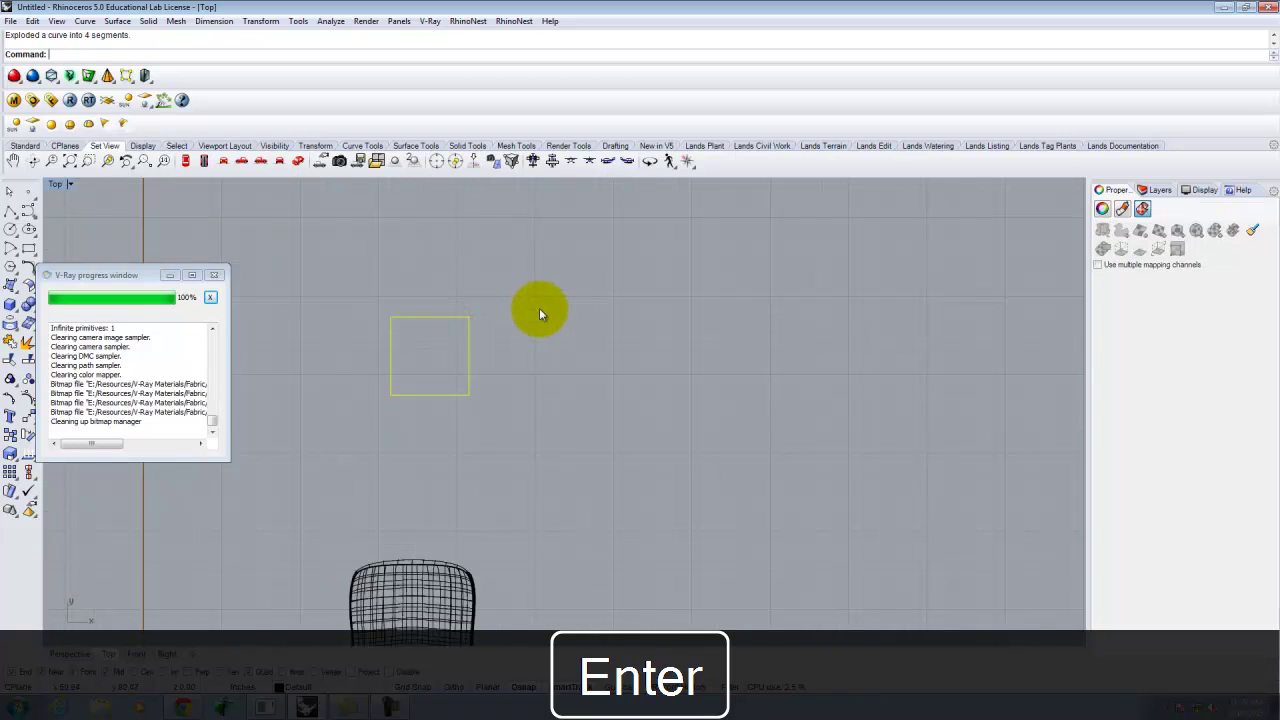
Rebuild all four edges of the square with a point count of 4 and degree 3, deleting the input
click(467, 333)
scroll(470, 320, up, 5)
scroll(624, 358, down, 6)
drag(591, 306, 404, 493)
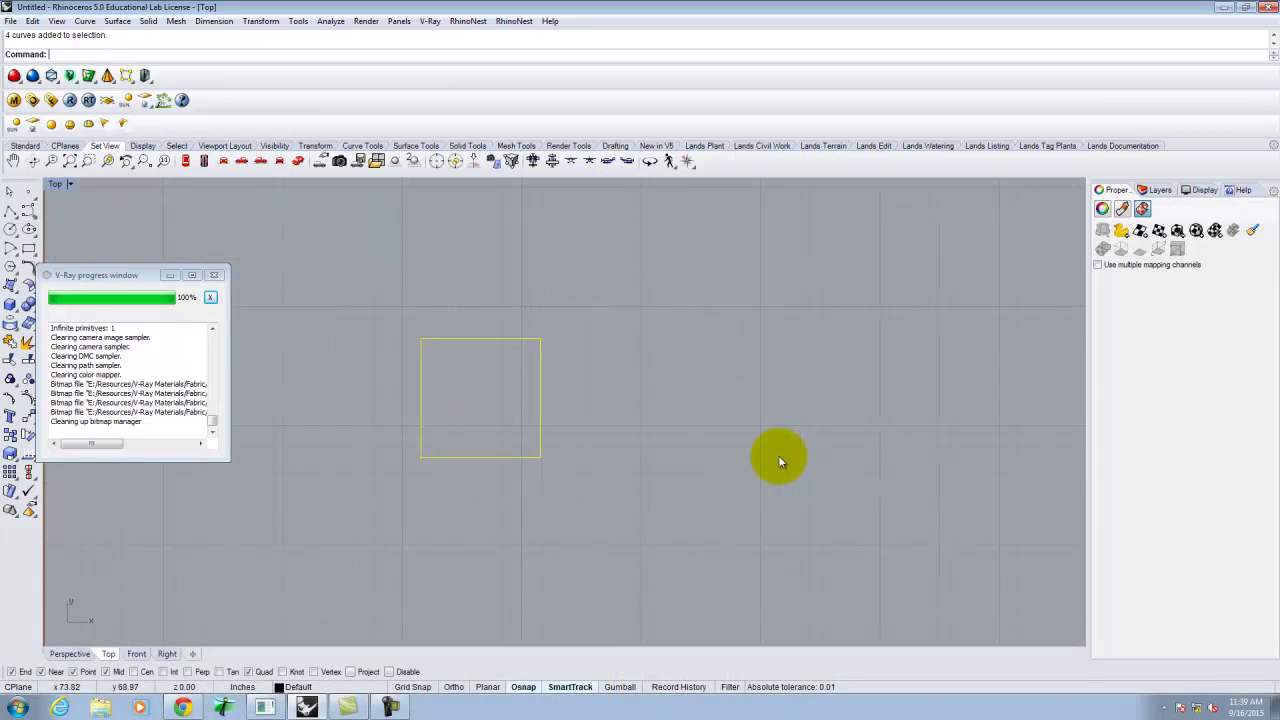
key(Return)
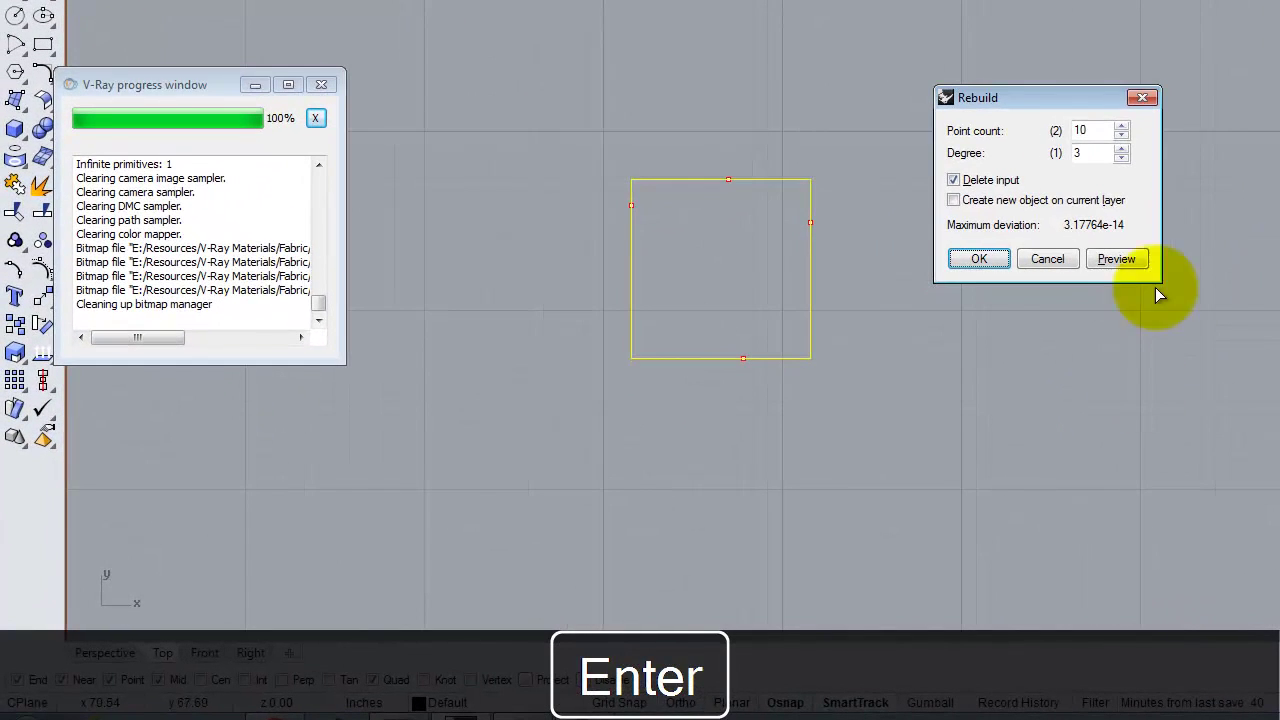
double_click(1090, 131)
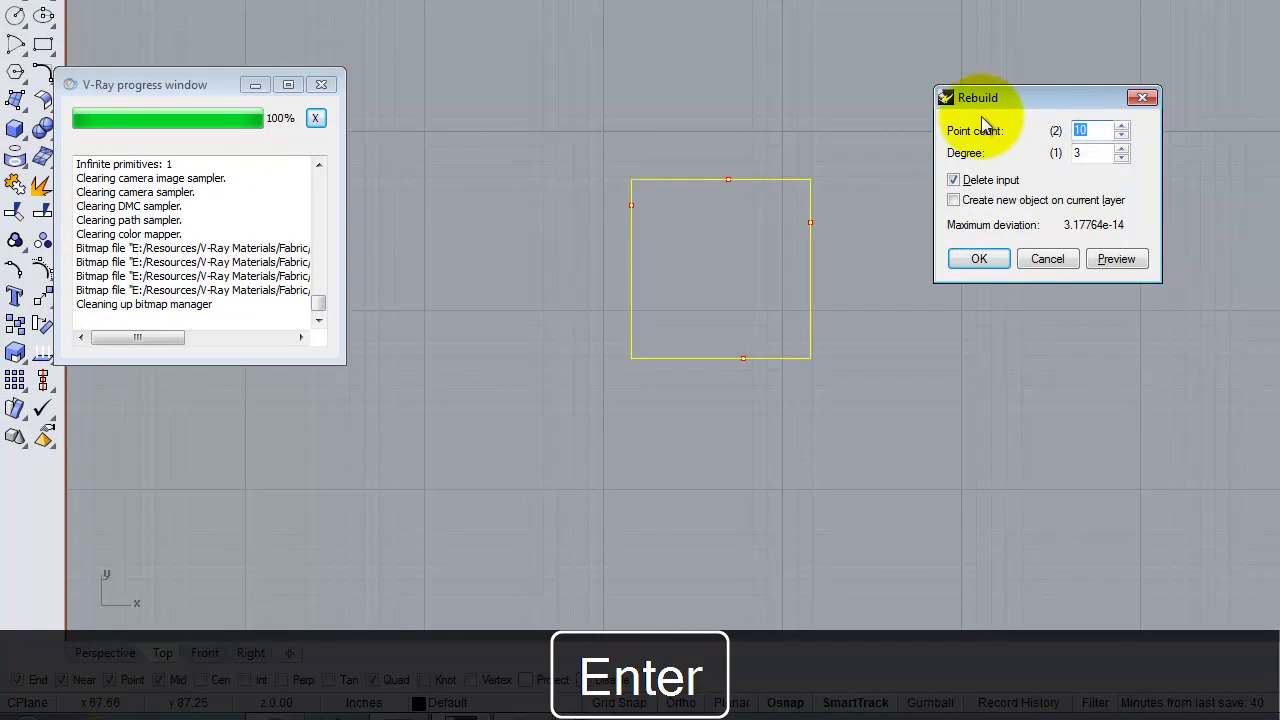
text(4)
key(Tab)
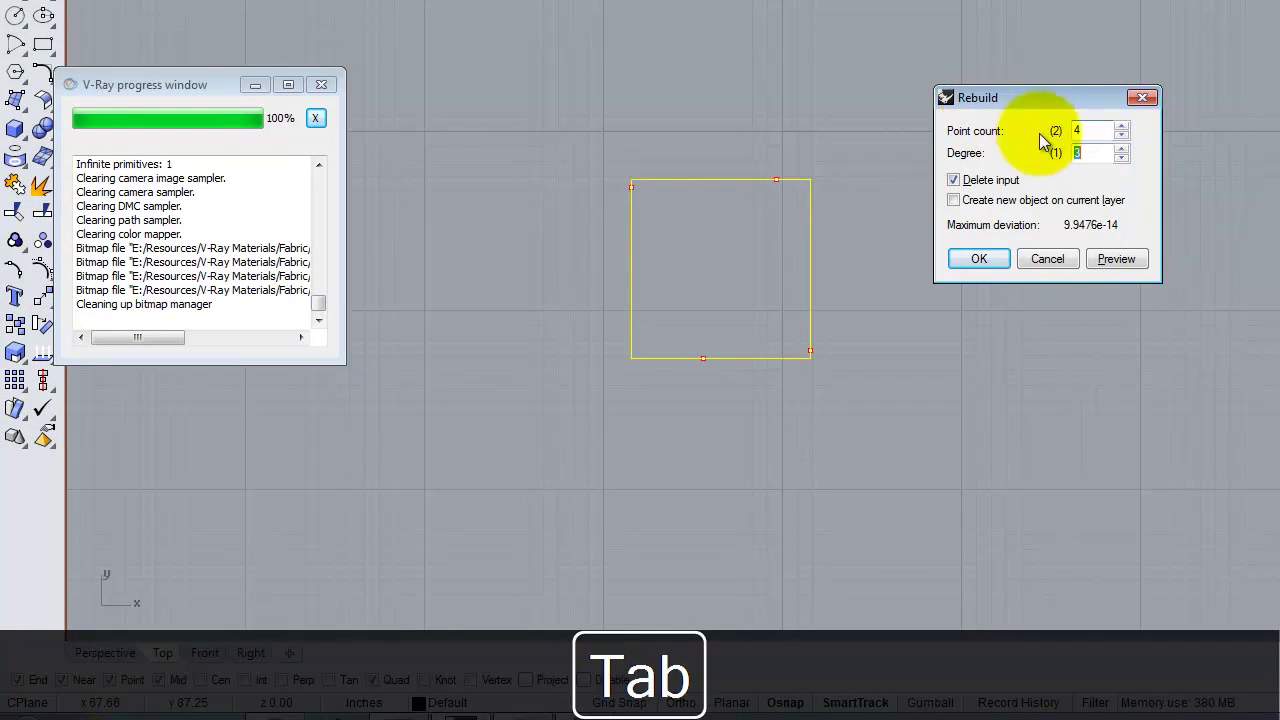
click(1003, 260)
Display the edit points of the square's edges to check their spacing near the corners, and hide them again
click(14, 270)
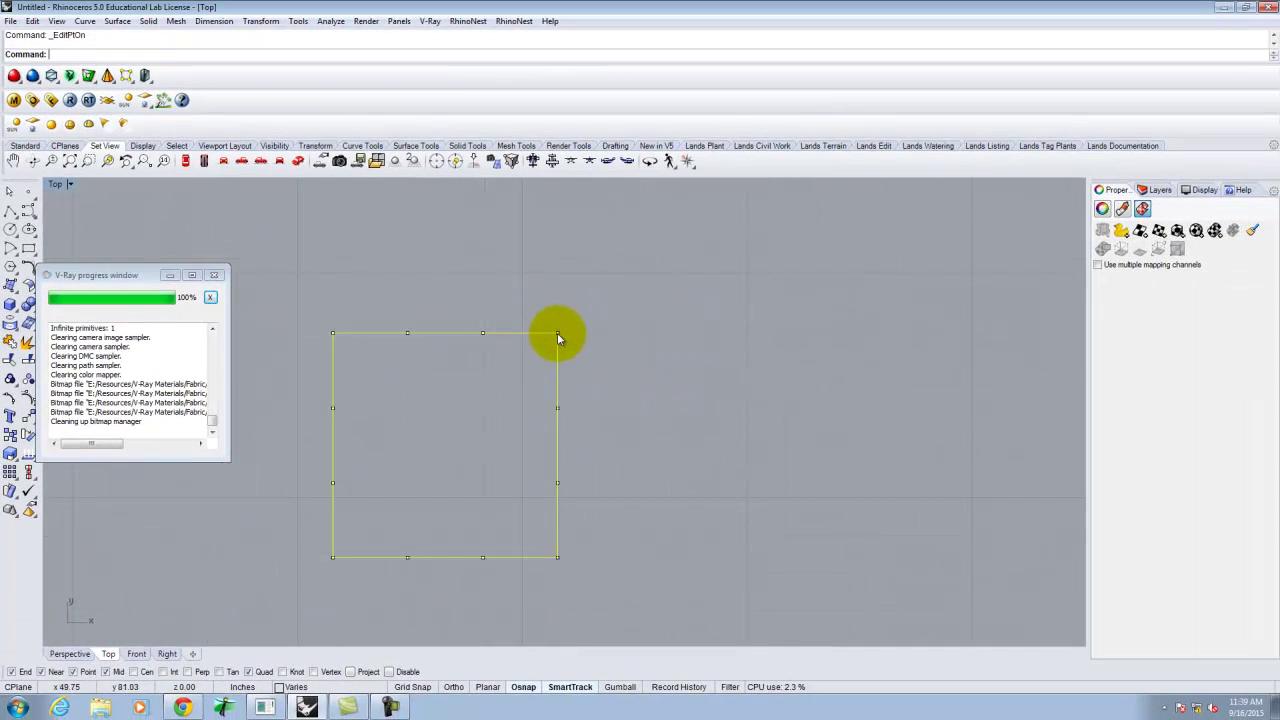
scroll(557, 332, up, 3)
scroll(652, 332, down, 3)
key(Escape)
Reselect all four edges of the square and rebuild them with a point count of 10 and degree 3
drag(654, 351, 458, 620)
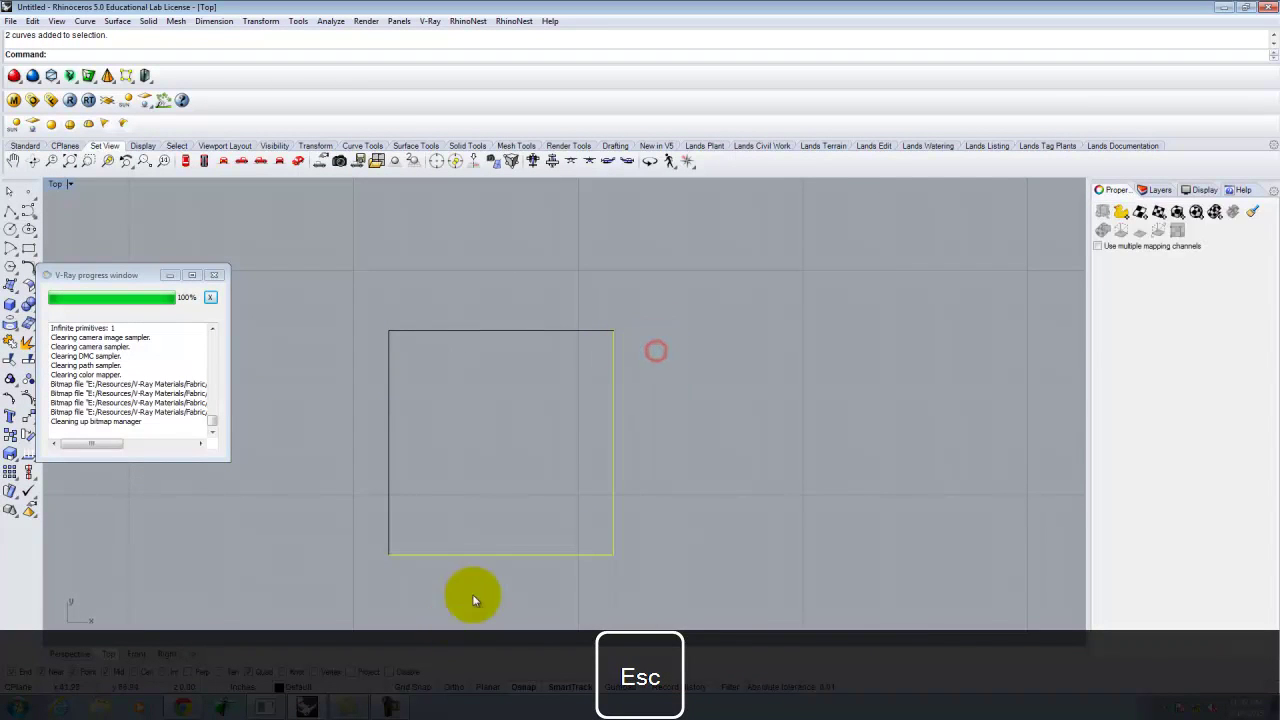
click(767, 588)
drag(740, 593, 356, 278)
text(re)
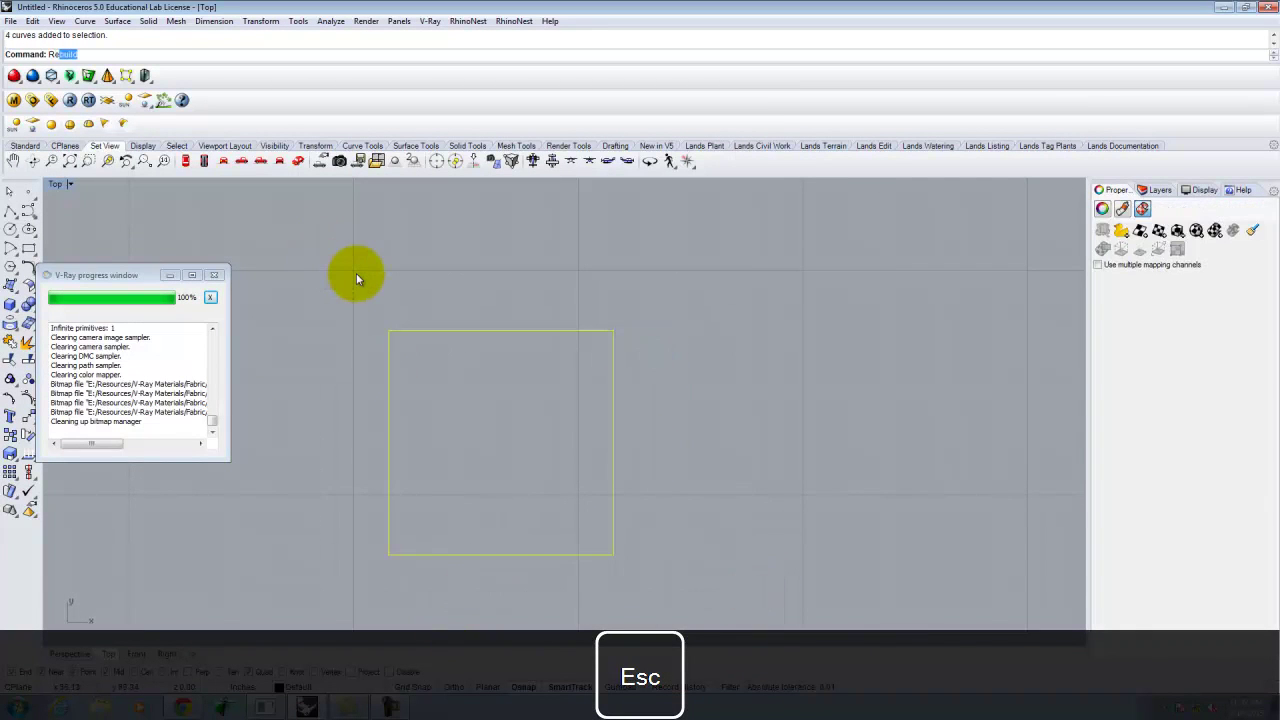
key(Return)
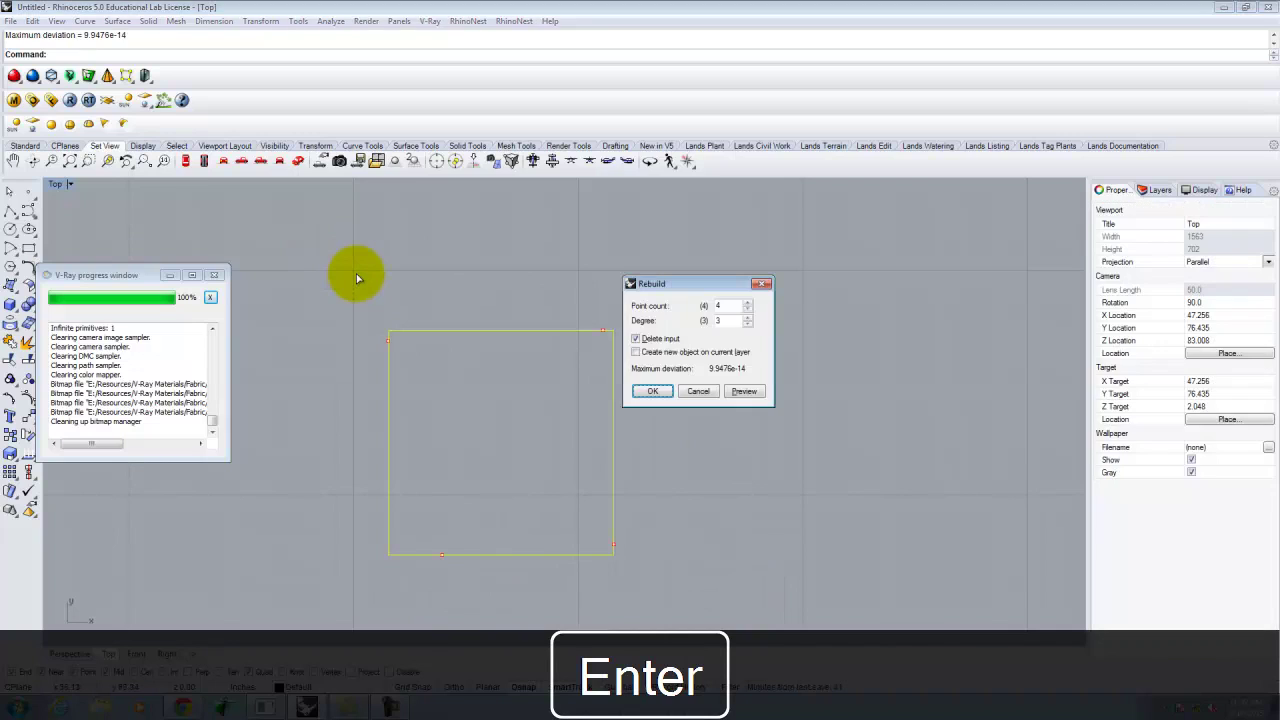
click(735, 306)
text(1)
key(Return)
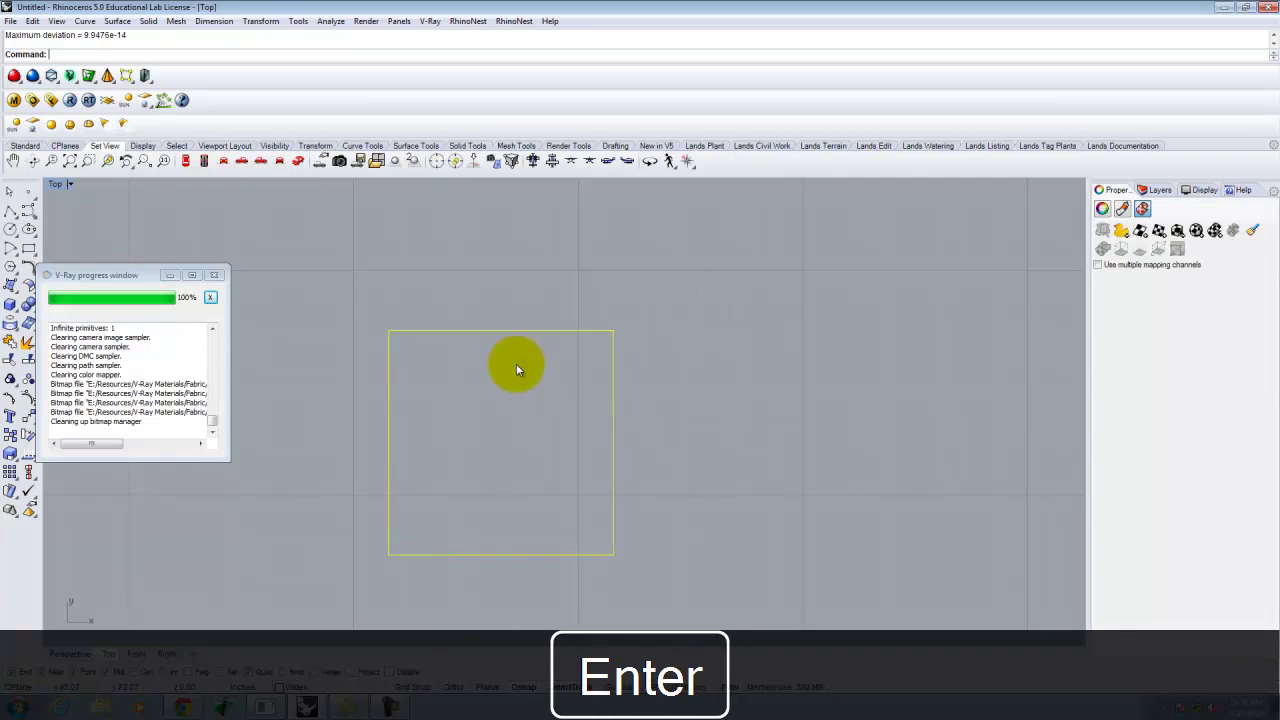
Display the edges' edit points and move the two coincident points at the square's upper-right corner inward to round it
click(10, 397)
scroll(613, 335, up, 4)
drag(600, 266, 663, 353)
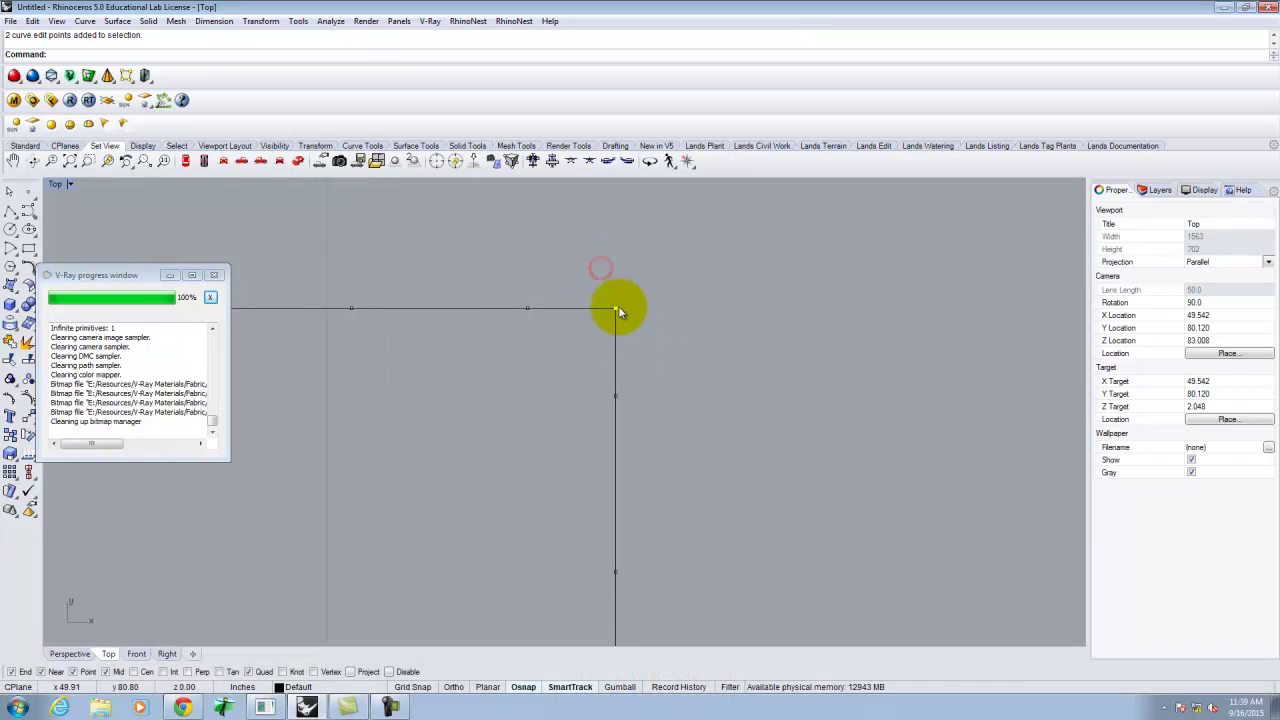
drag(616, 313, 592, 340)
scroll(680, 274, down, 5)
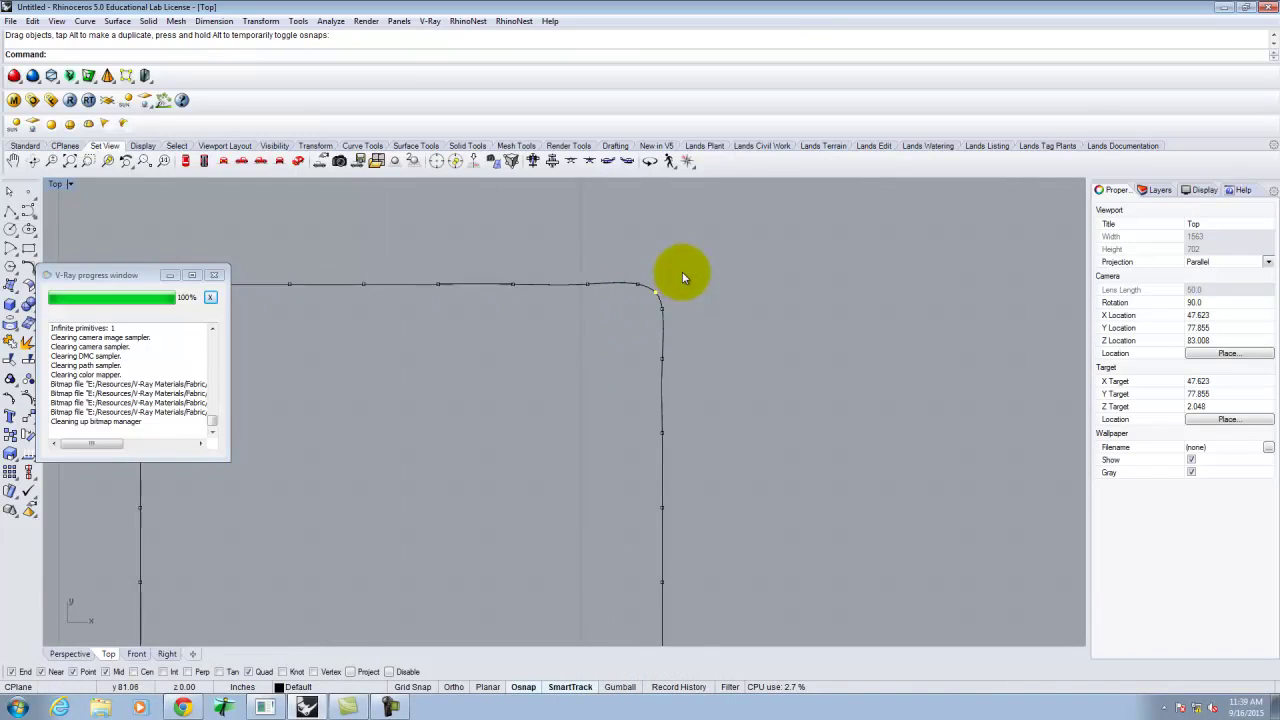
Move the two coincident edit points at the square's lower-right corner inward to round that corner
scroll(680, 580, up, 2)
drag(662, 351, 678, 375)
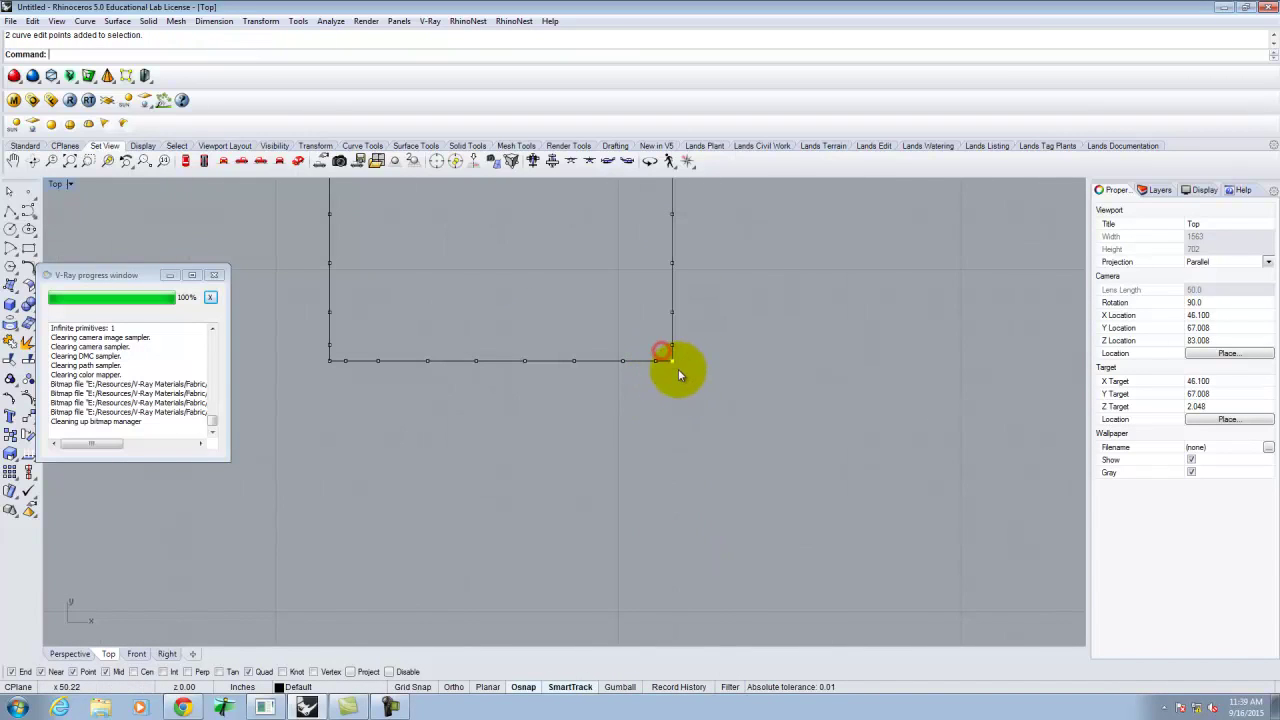
scroll(674, 358, up, 4)
drag(679, 350, 646, 312)
scroll(853, 374, down, 4)
Move the edit points at the square's lower-left corner inward to round that corner
scroll(671, 394, up, 5)
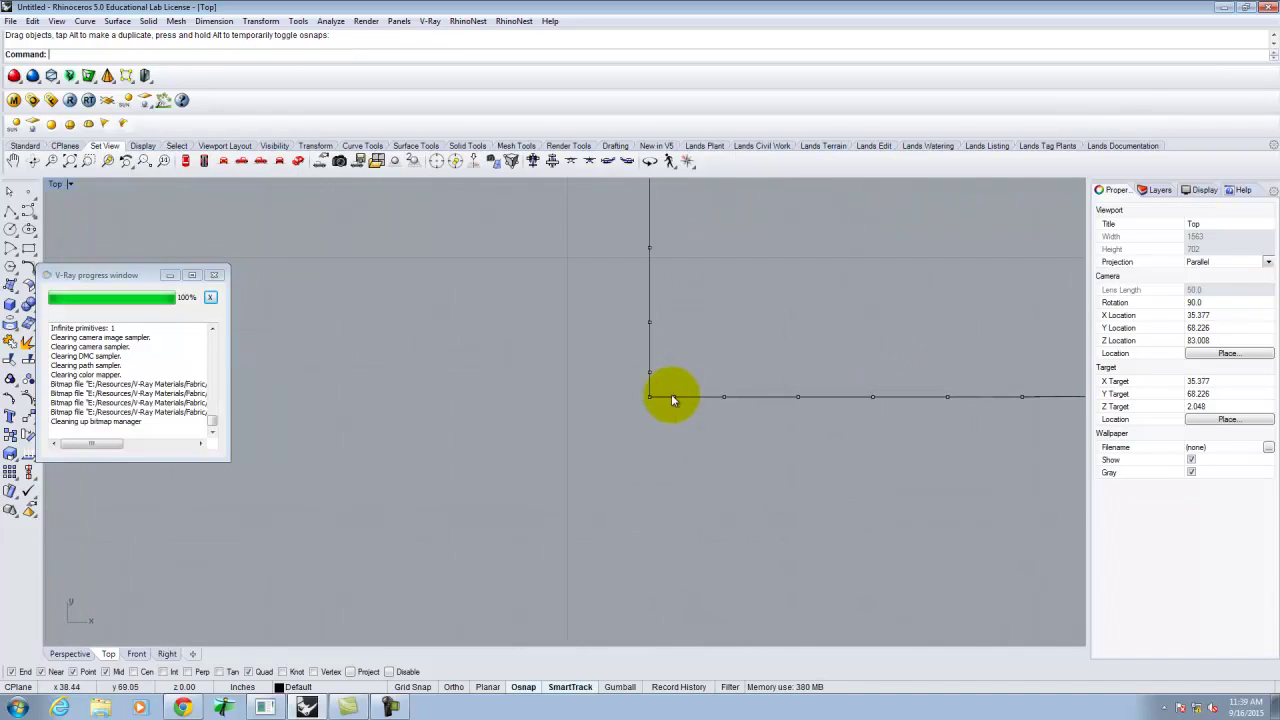
click(642, 397)
scroll(660, 415, up, 2)
drag(662, 420, 677, 394)
scroll(583, 520, down, 6)
Move the edit points at the square's upper-left corner inward to round it, and turn off the edit points
scroll(599, 428, up, 3)
scroll(530, 380, up, 4)
click(510, 343)
drag(517, 352, 532, 360)
scroll(418, 287, down, 4)
key(Escape)
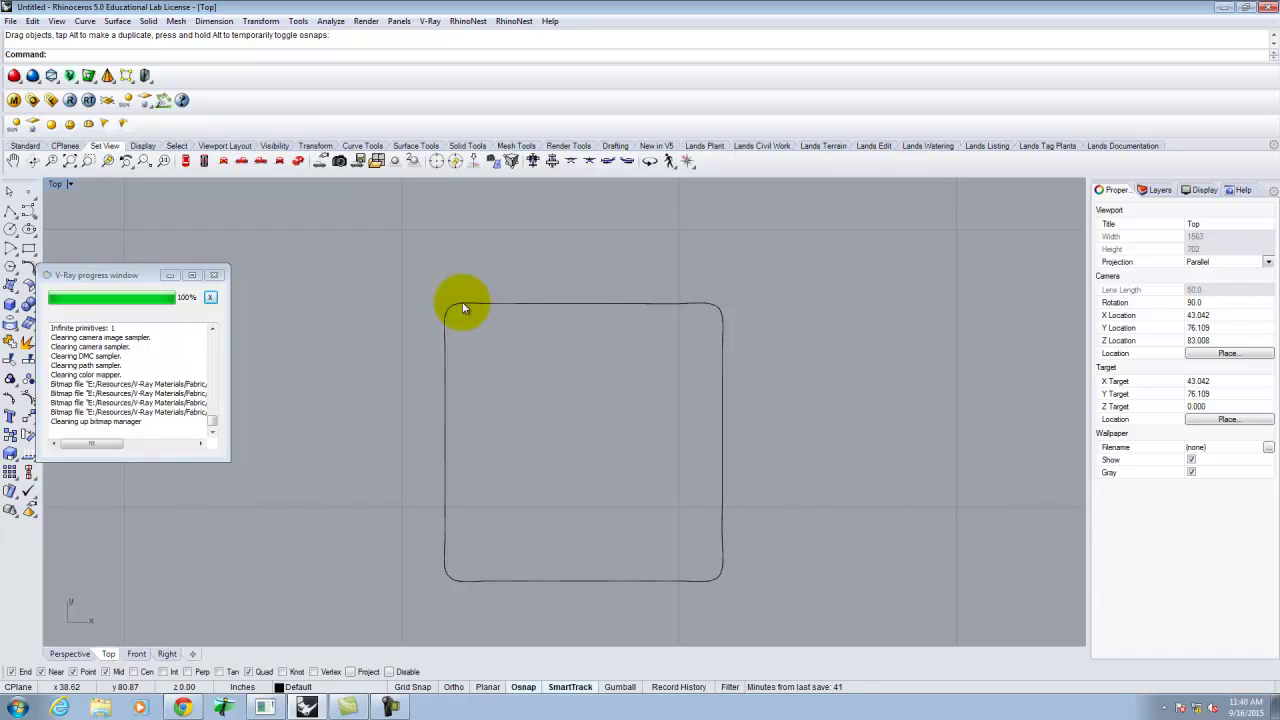
Draw a diagonal line from the rounded square's upper-left corner to its lower-right corner
click(10, 210)
click(450, 309)
click(720, 577)
key(Return)
Rebuild the diagonal line with a point count of 6 and degree 3
click(603, 471)
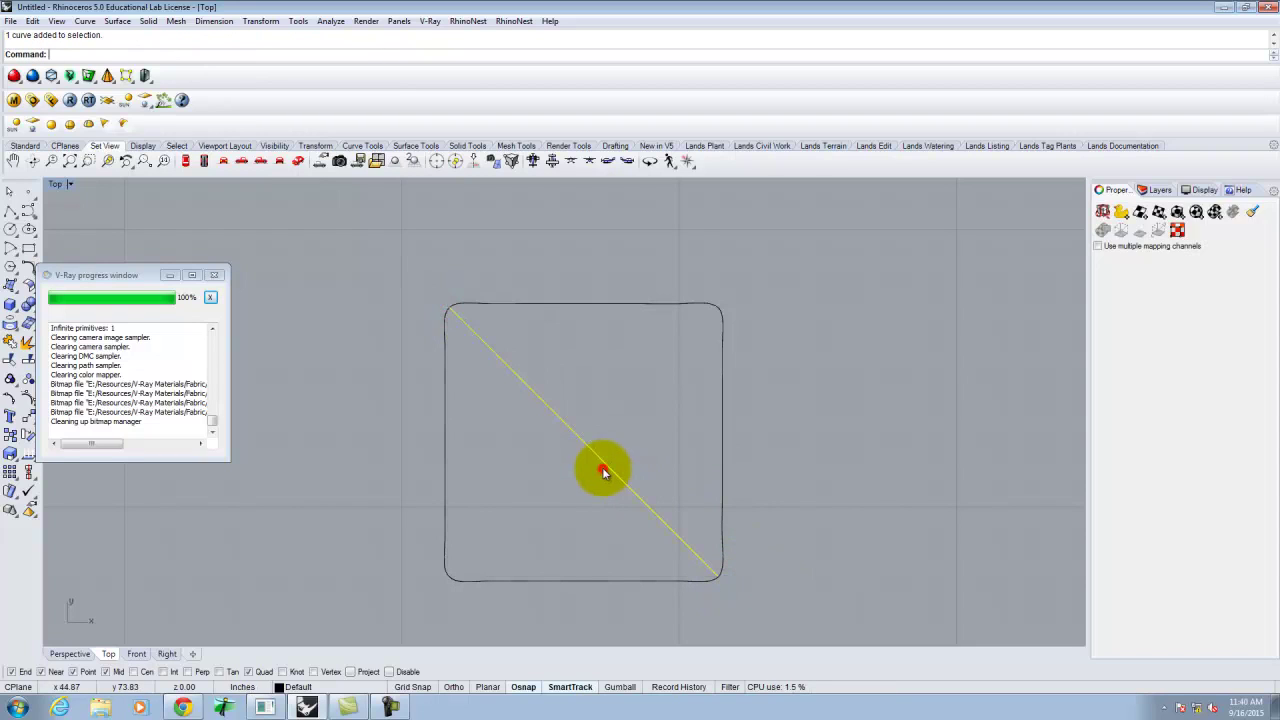
text(Regu)
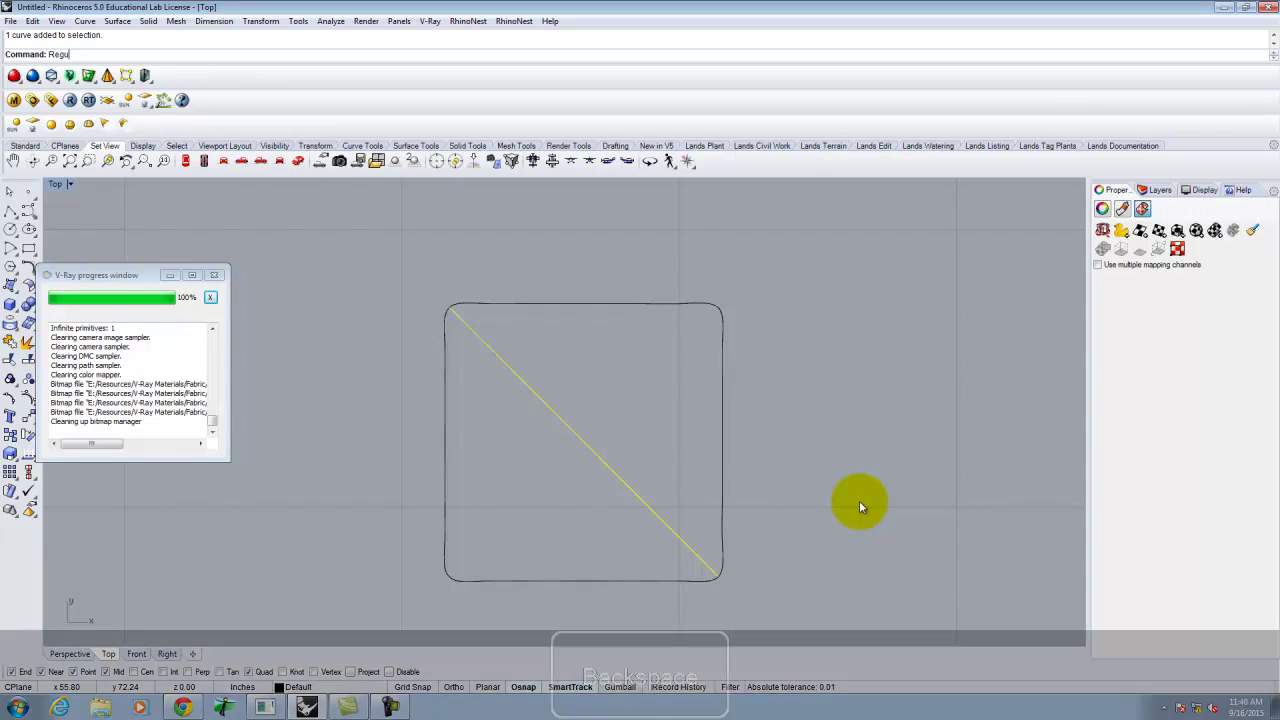
key(BackSpace)
text(b)
key(Return)
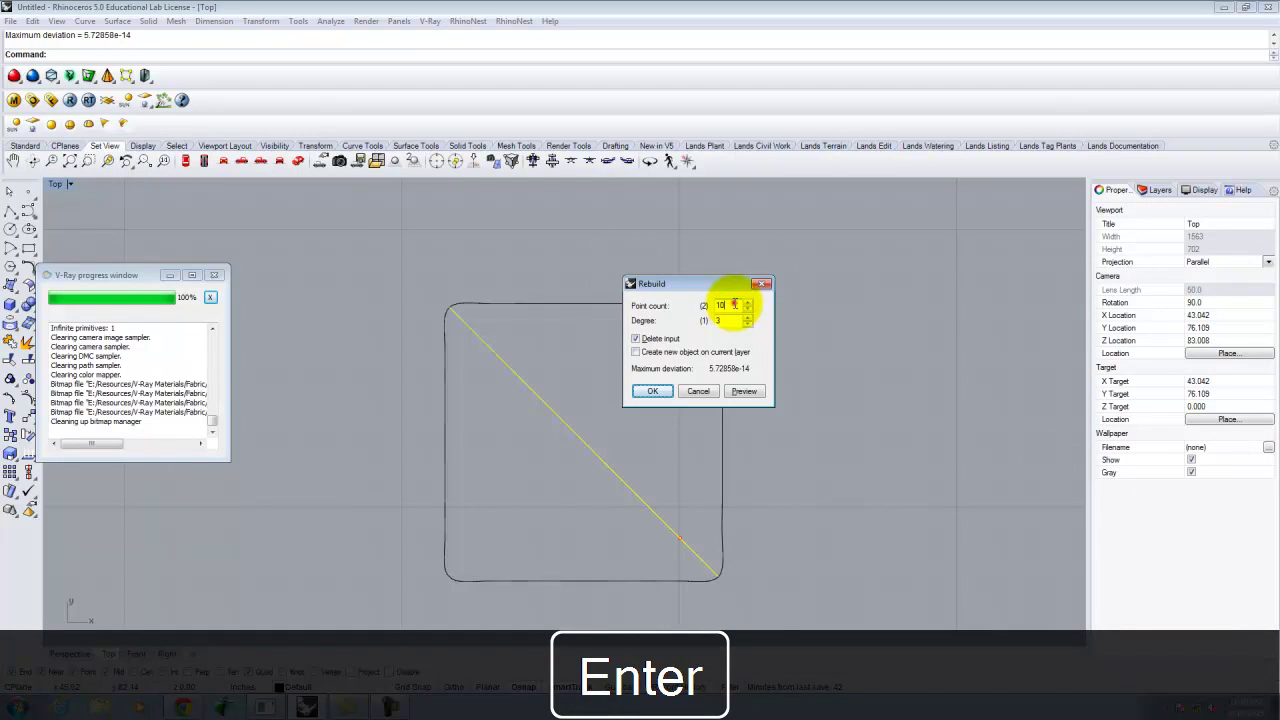
click(658, 287)
text(6)
key(Return)
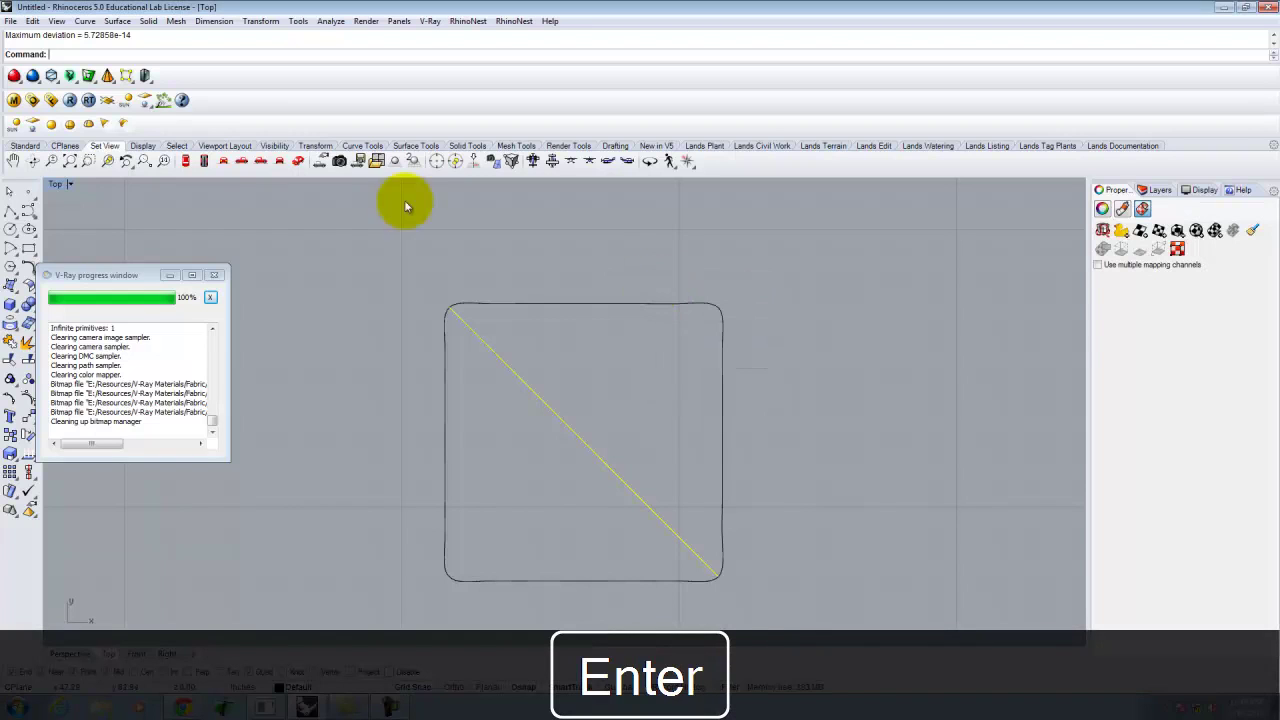
Turn on the diagonal's edit points and move its four interior points vertically upward about 1.08 inches
click(12, 400)
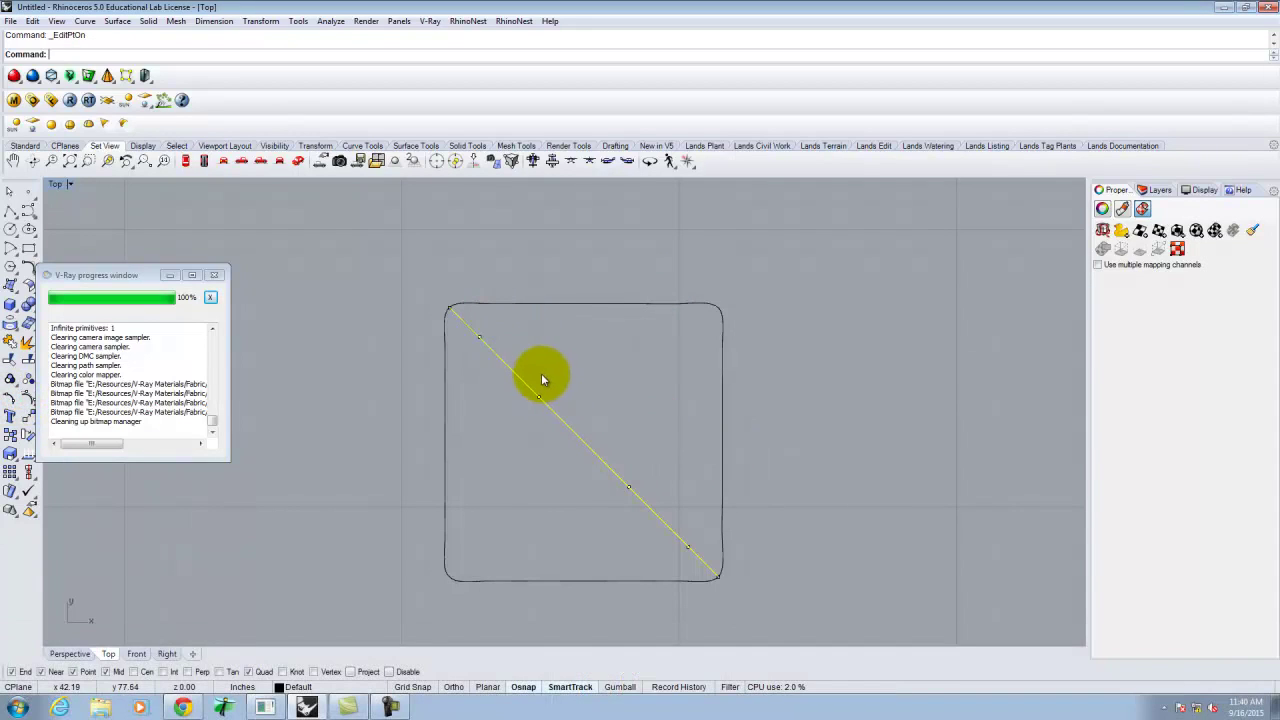
double_click(55, 184)
double_click(592, 184)
right_drag(630, 350, 606, 400)
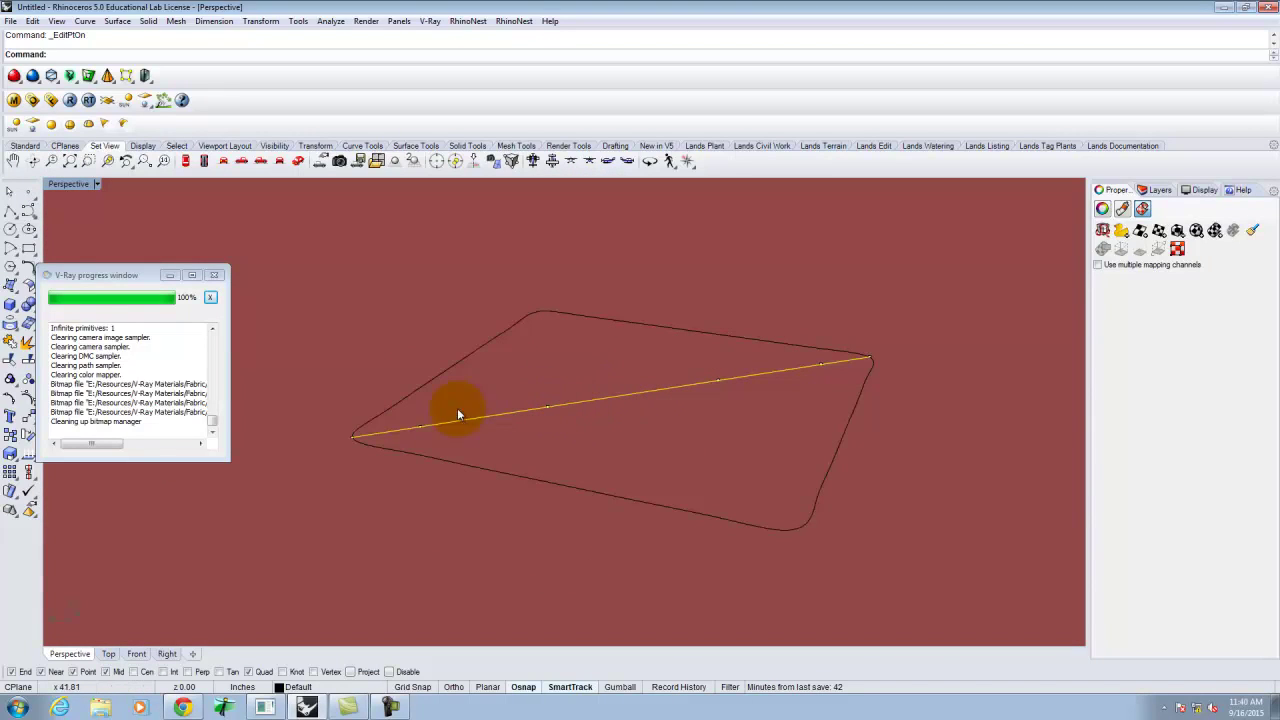
click(419, 427)
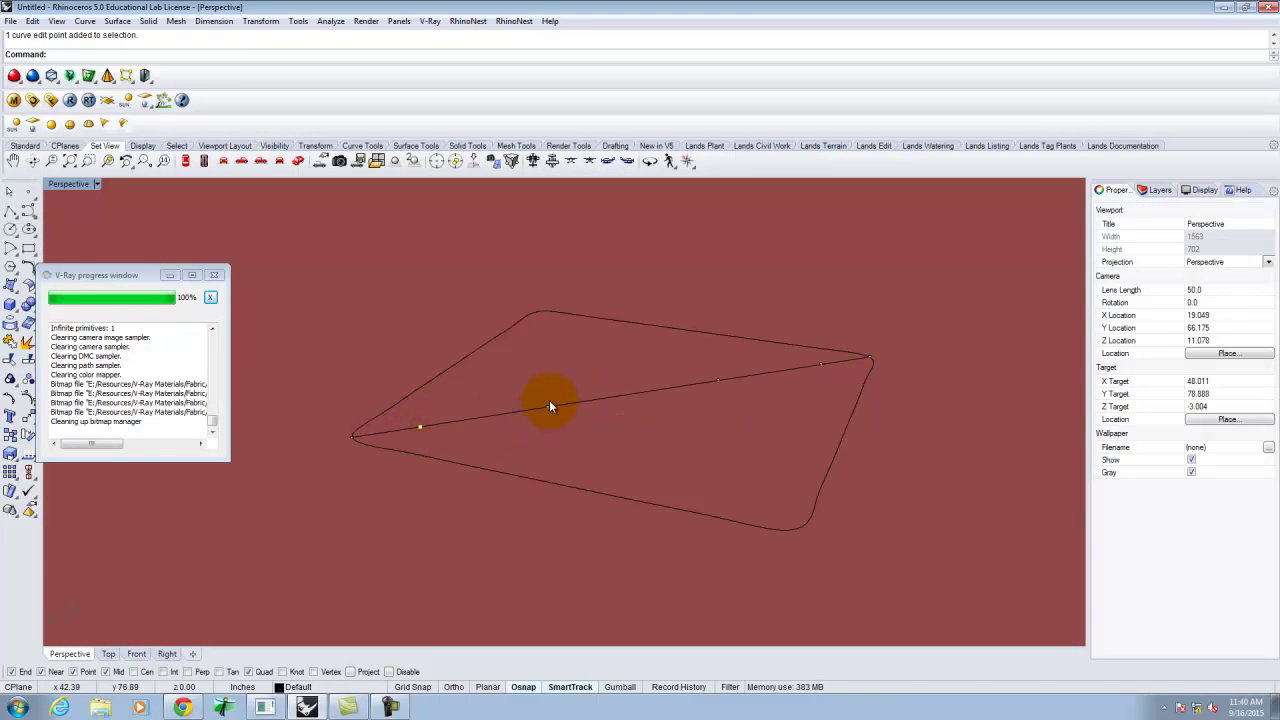
click(717, 381)
text(move)
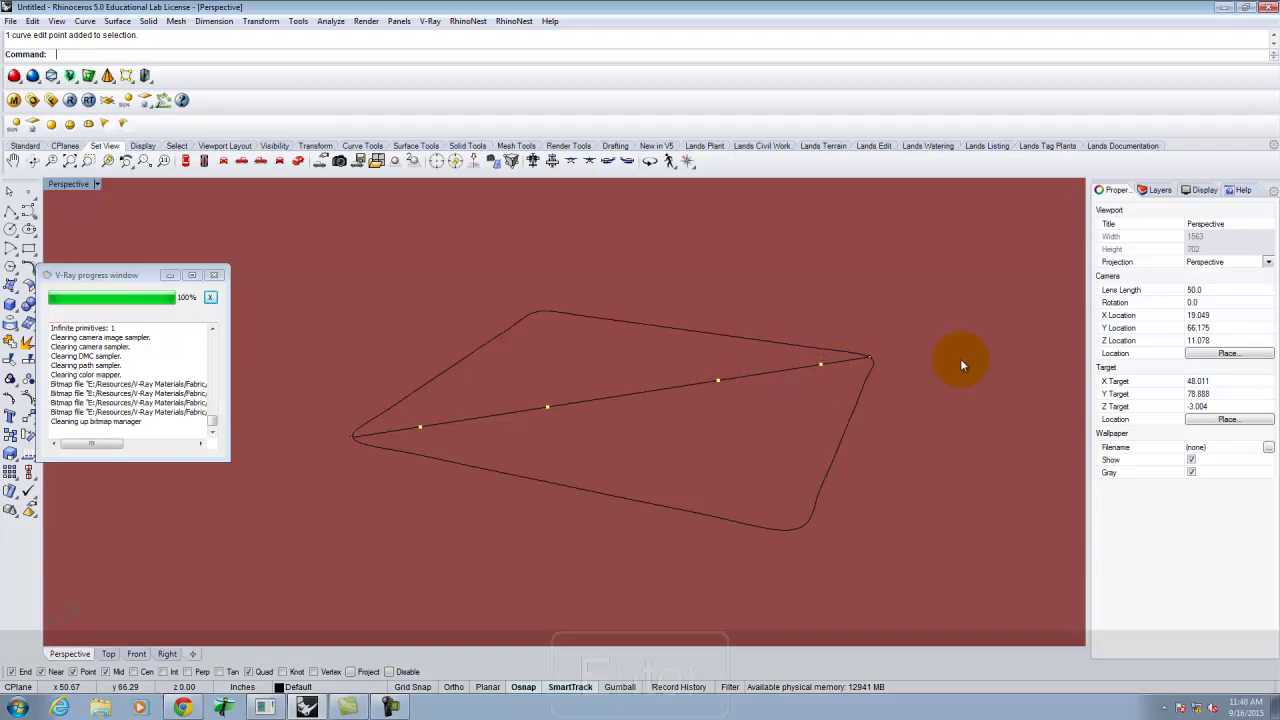
key(Return)
key(Return)
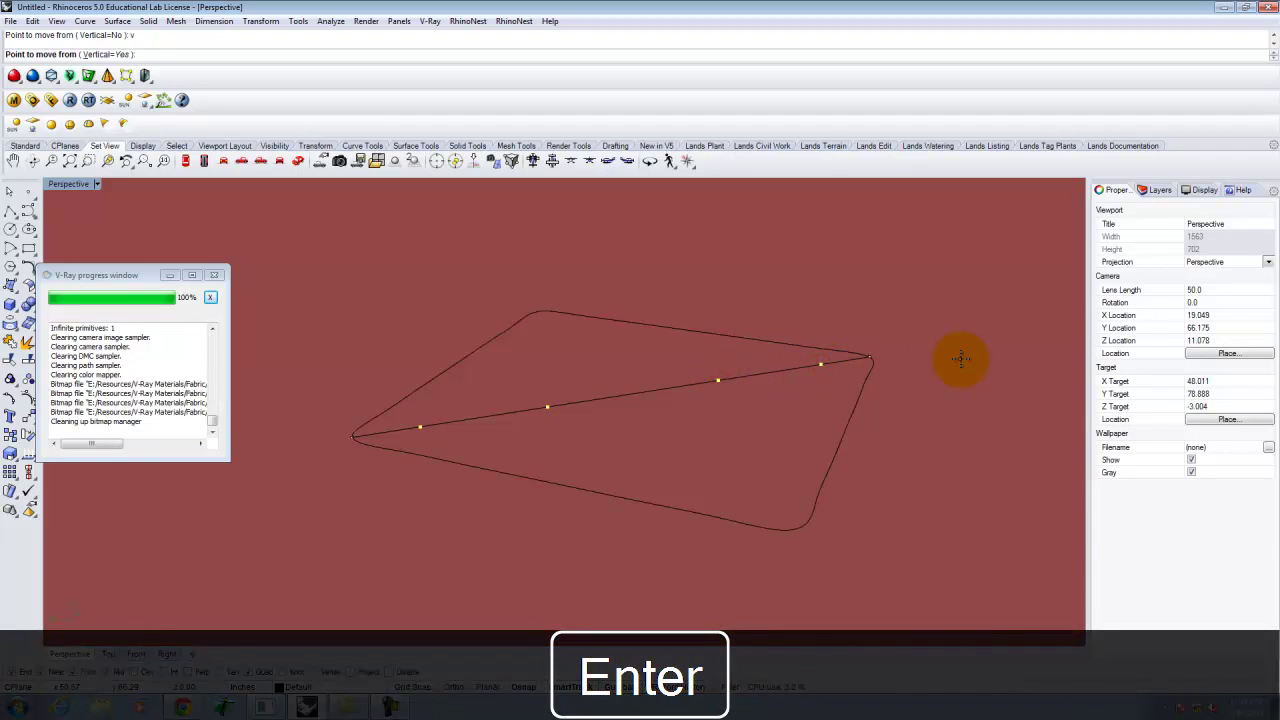
click(885, 546)
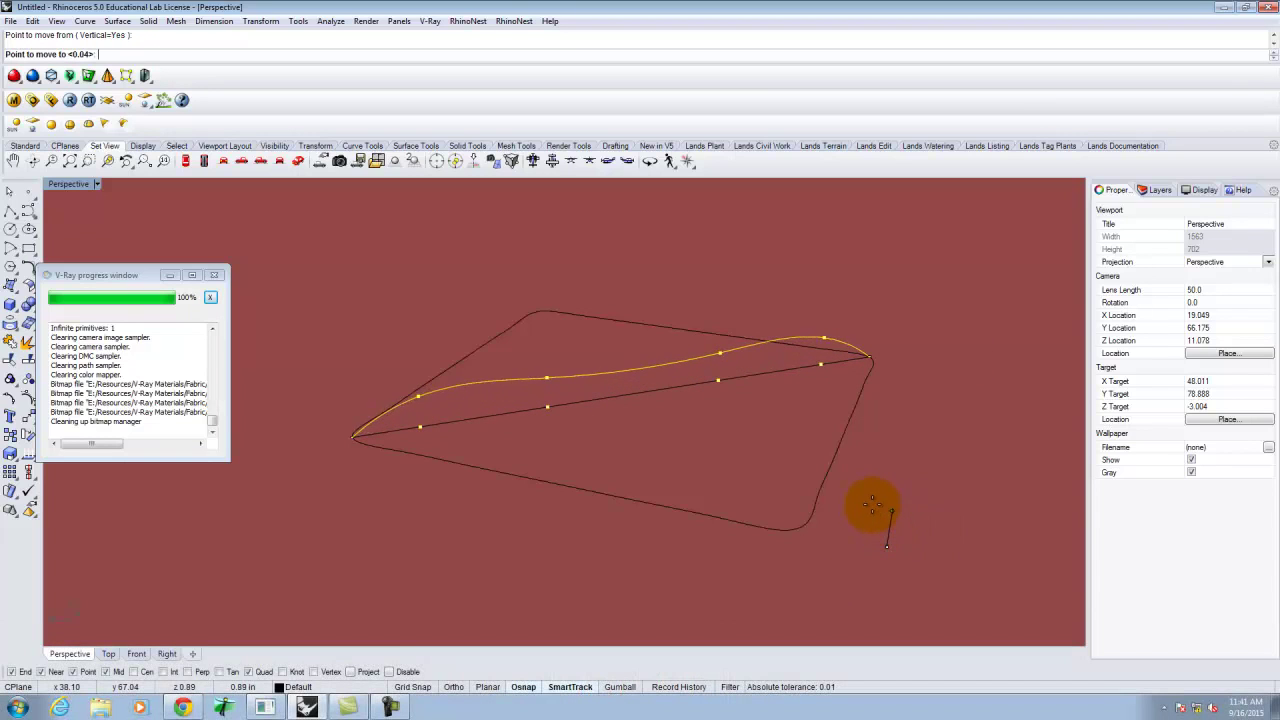
click(871, 502)
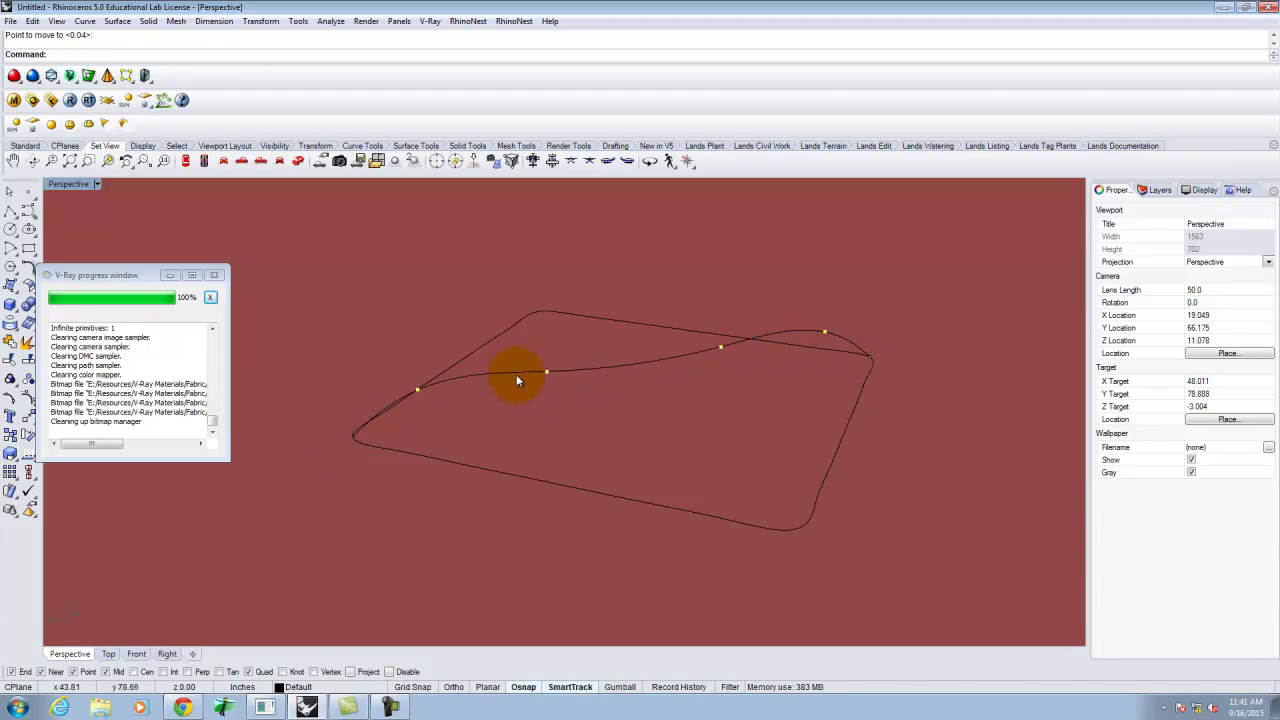
Keep only the diagonal's two middle edit points selected and move them vertically higher to form a smooth arch
ctrl+click(418, 389)
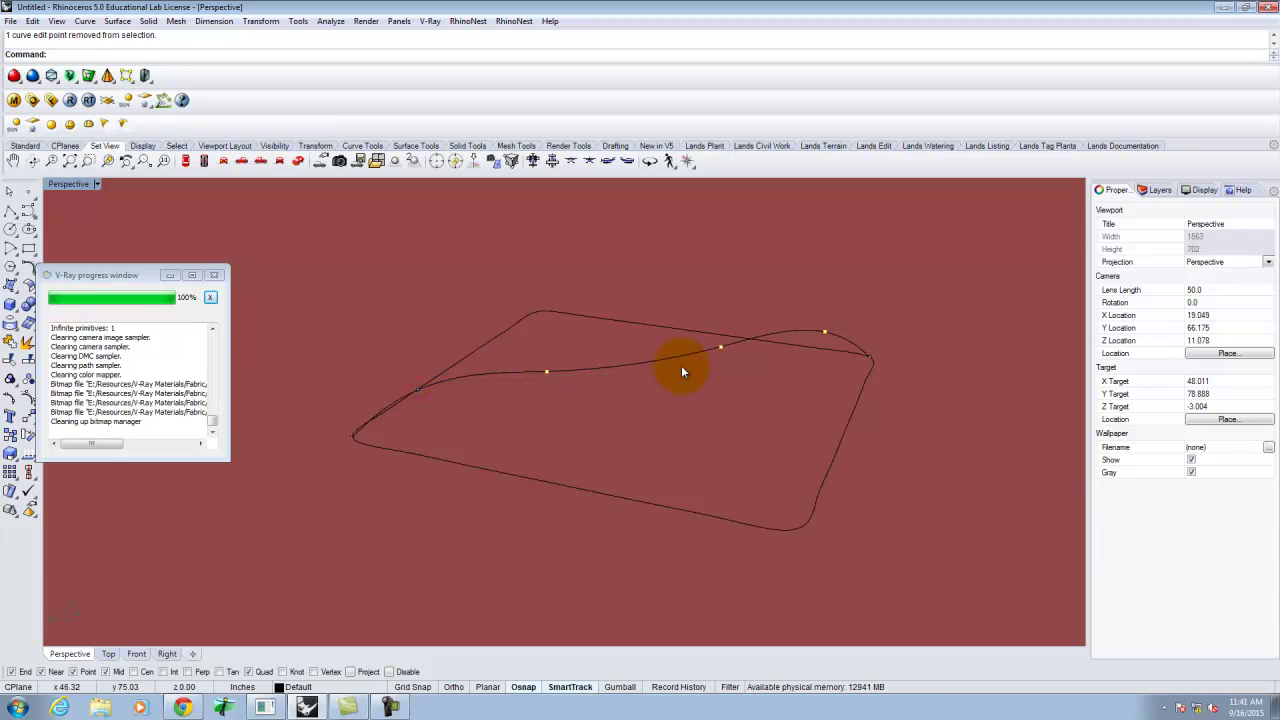
key(Return)
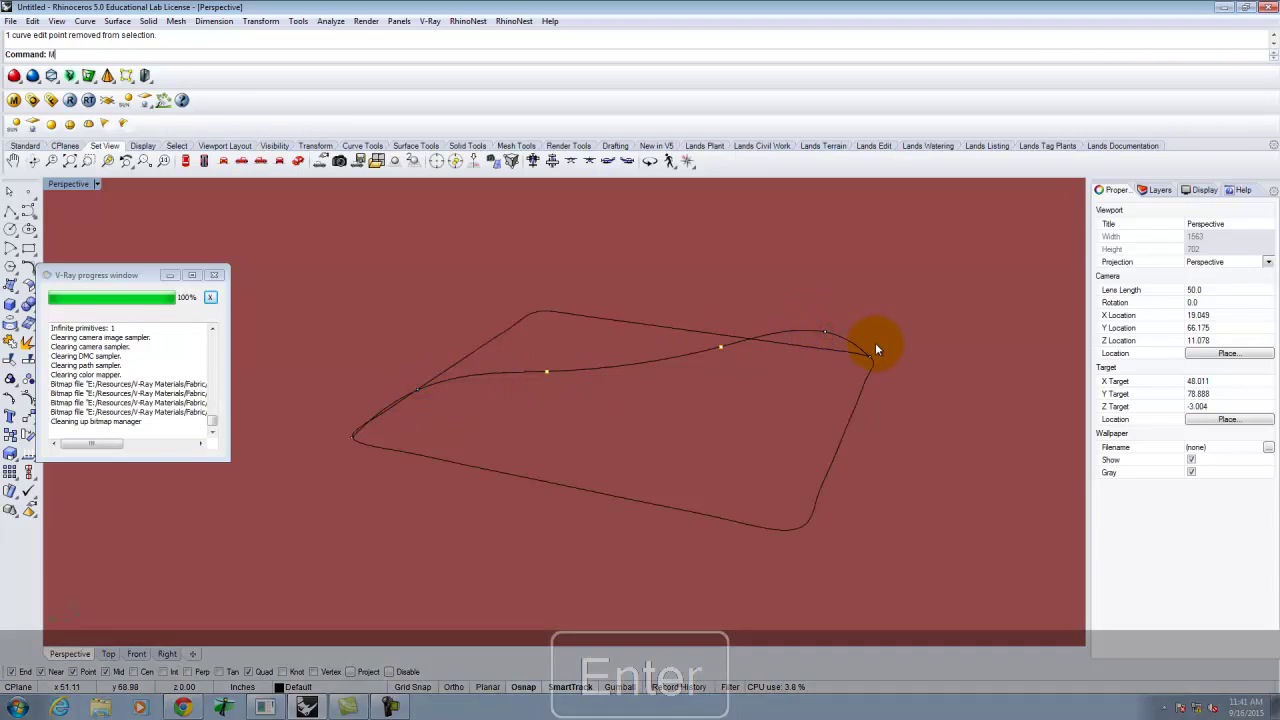
text(v)
key(Return)
click(856, 364)
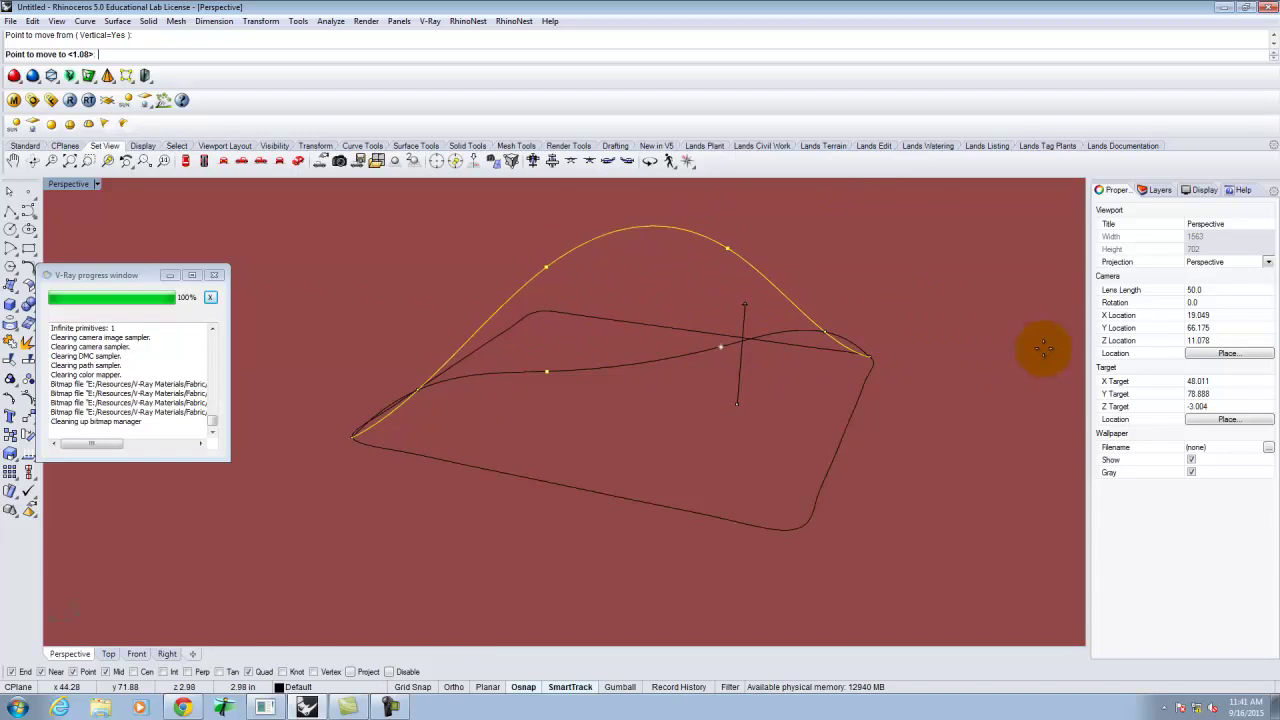
click(1004, 380)
Move the arched diagonal's edit point nearest the lower-right corner about 0.78 inch horizontally toward that corner
mouse_move(923, 386)
right_down()
mouse_move(907, 418)
mouse_move(863, 380)
mouse_move(909, 406)
mouse_move(920, 429)
mouse_move(875, 392)
mouse_move(922, 368)
right_up()
key(Escape)
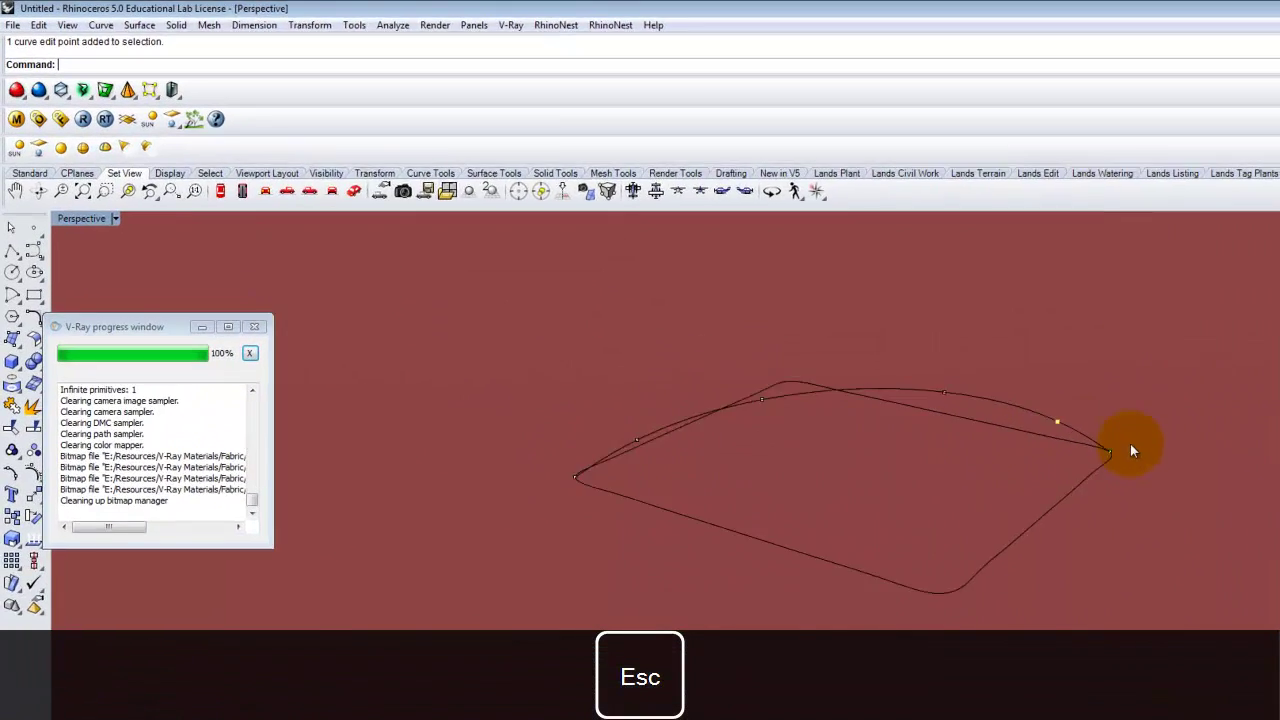
key(Return)
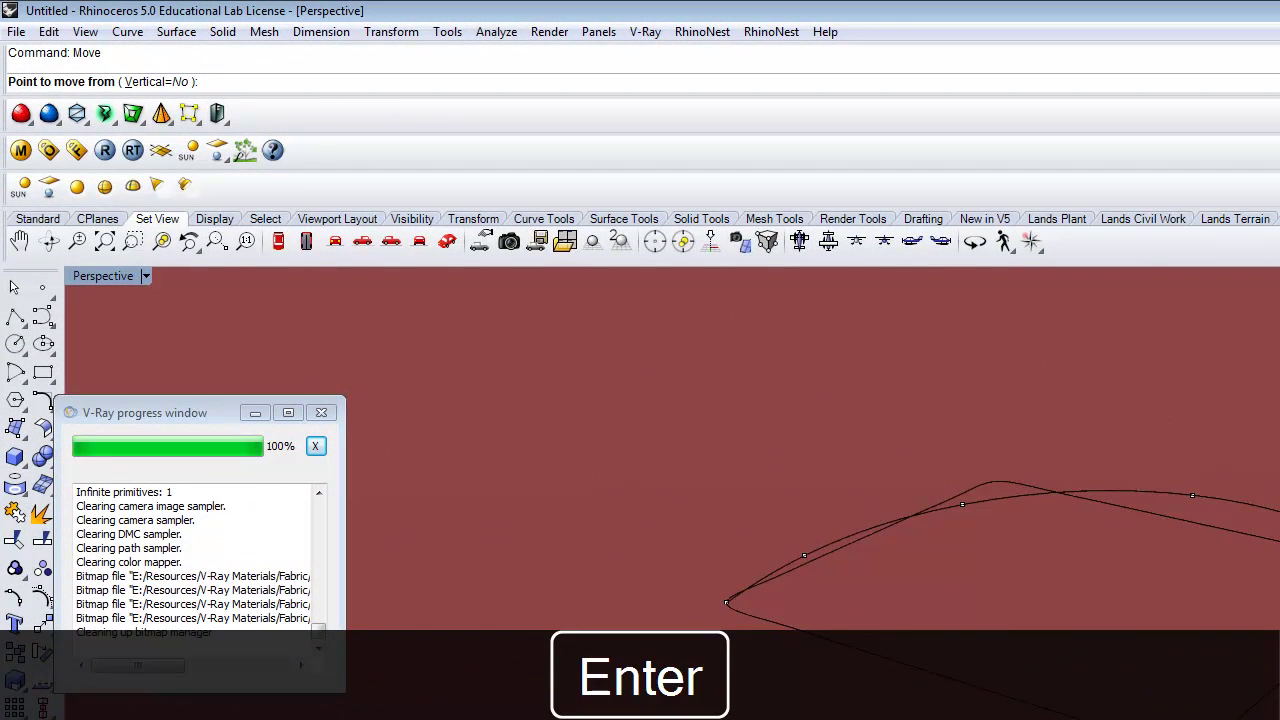
double_click(90, 277)
click(663, 520)
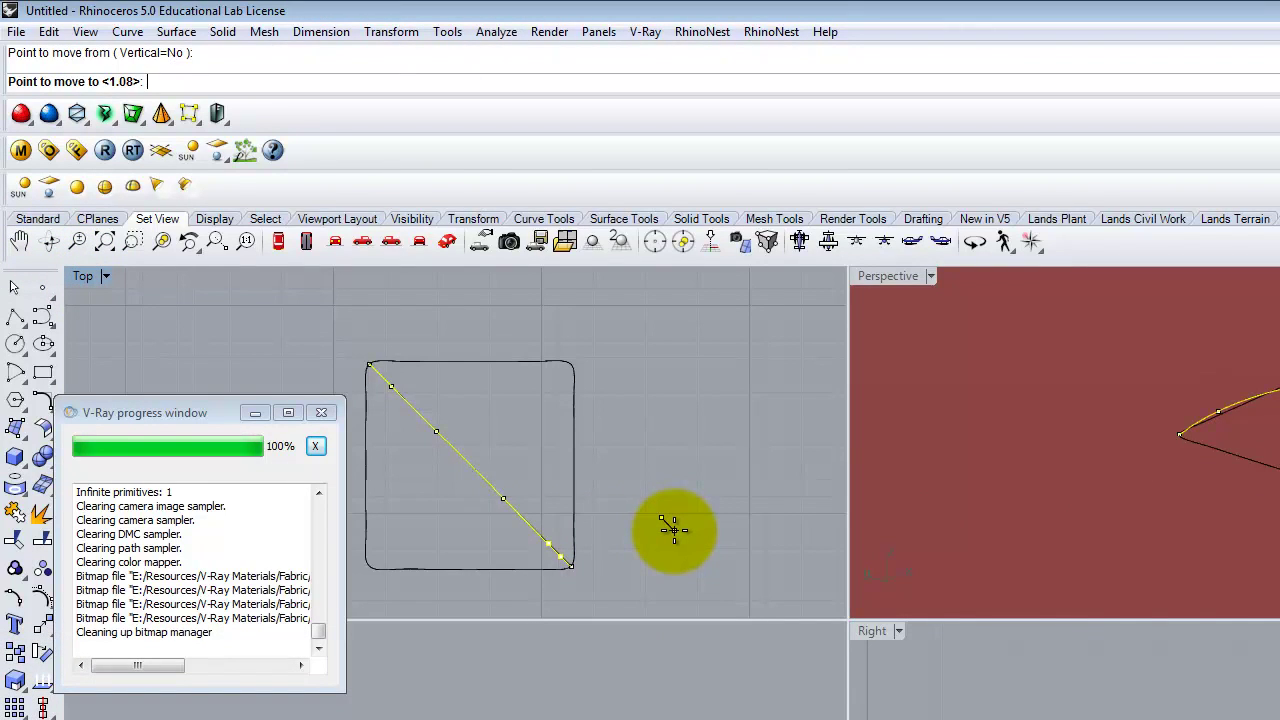
click(694, 534)
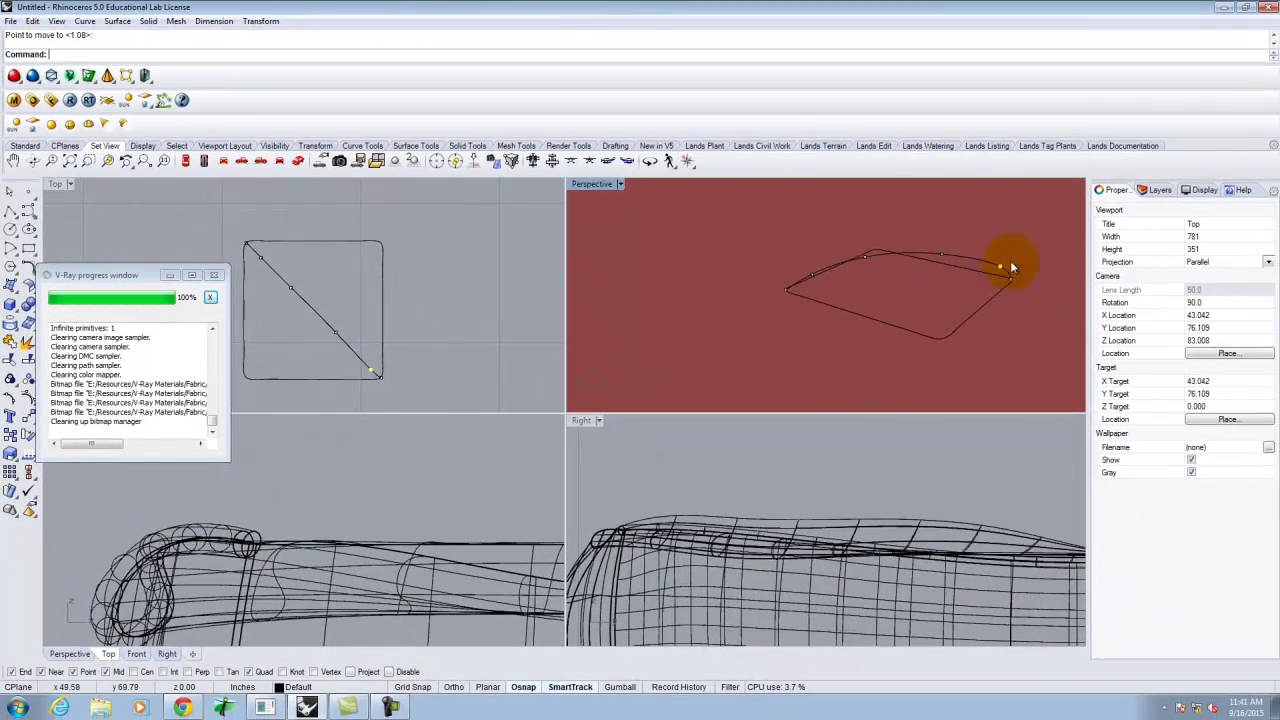
Select the arched diagonal's interior edit point nearest the square's upper-left corner
scroll(1279, 399, up, 3)
shift+right_drag(1016, 318, 755, 310)
click(755, 313)
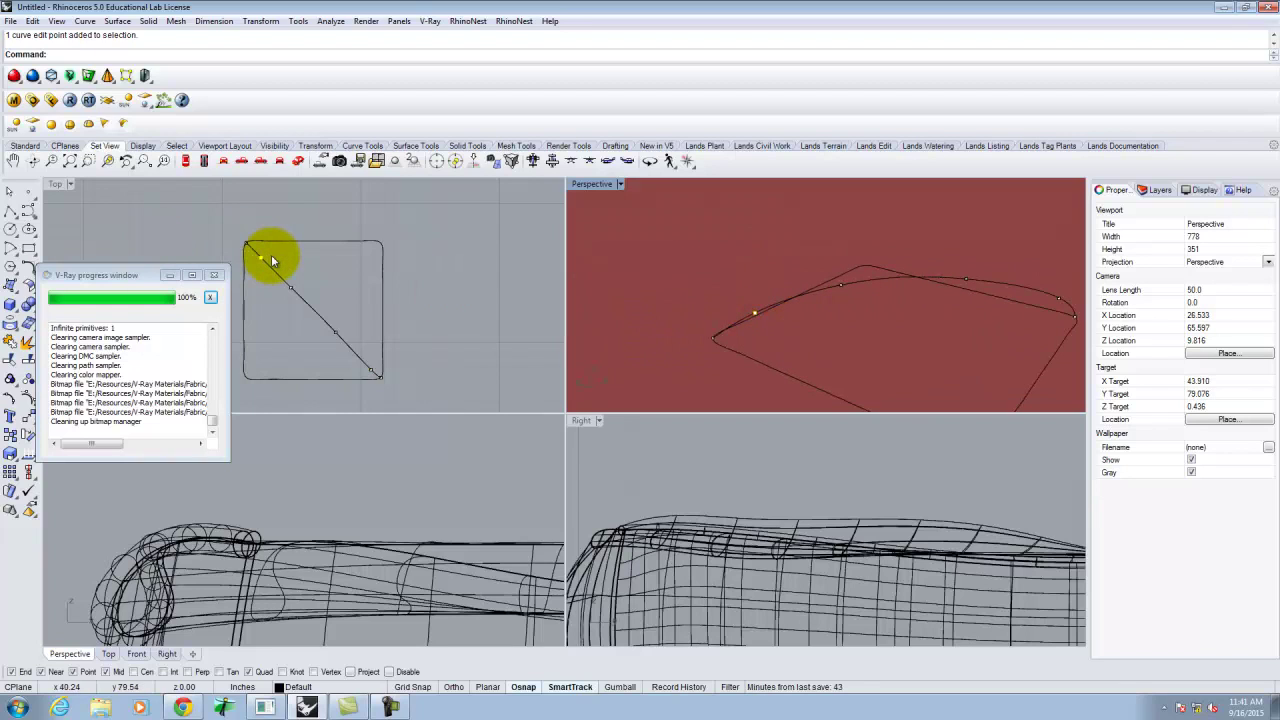
Try to move the selected edit point about 0.92 inch horizontally in the Top view, and undo the move
key(Return)
click(456, 268)
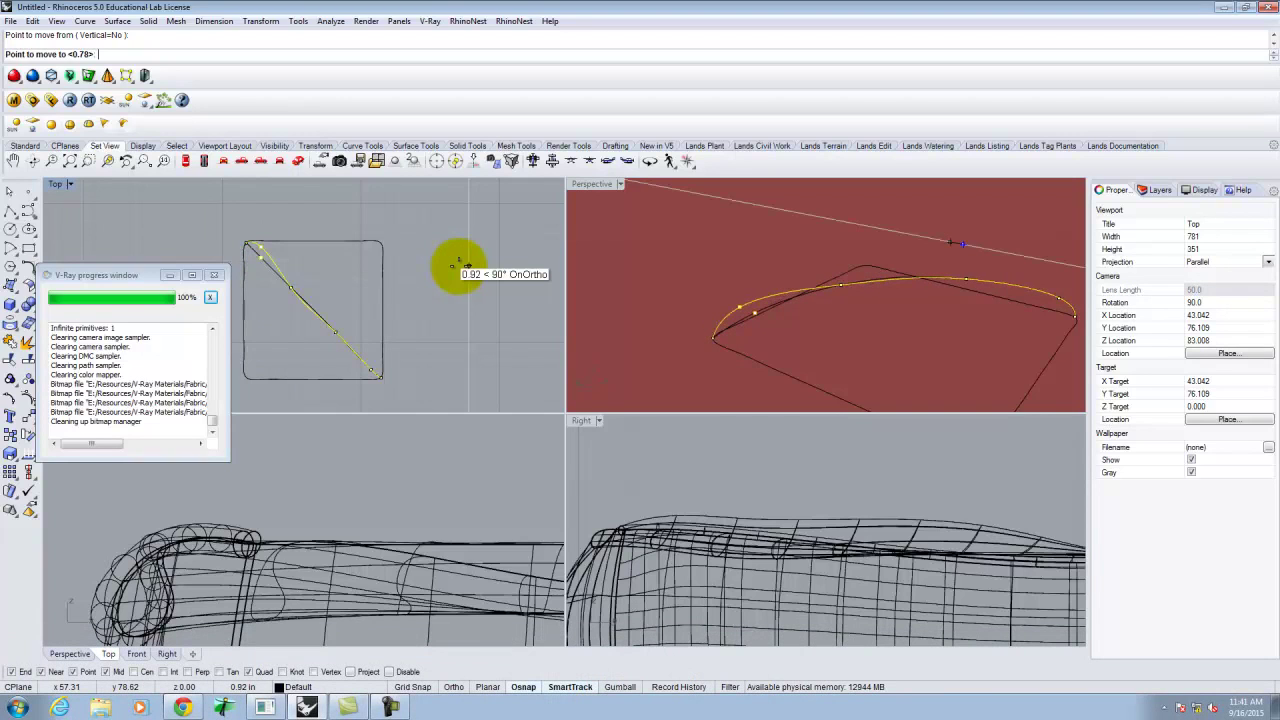
click(463, 268)
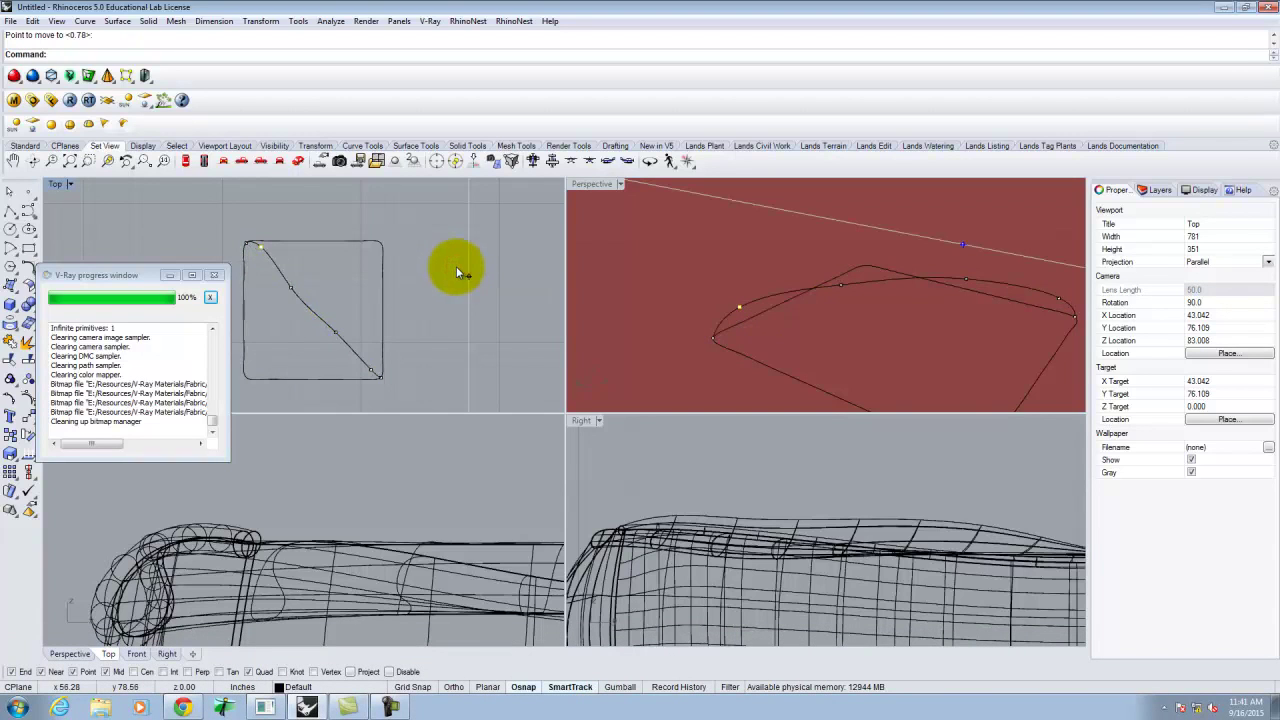
key(ctrl+z)
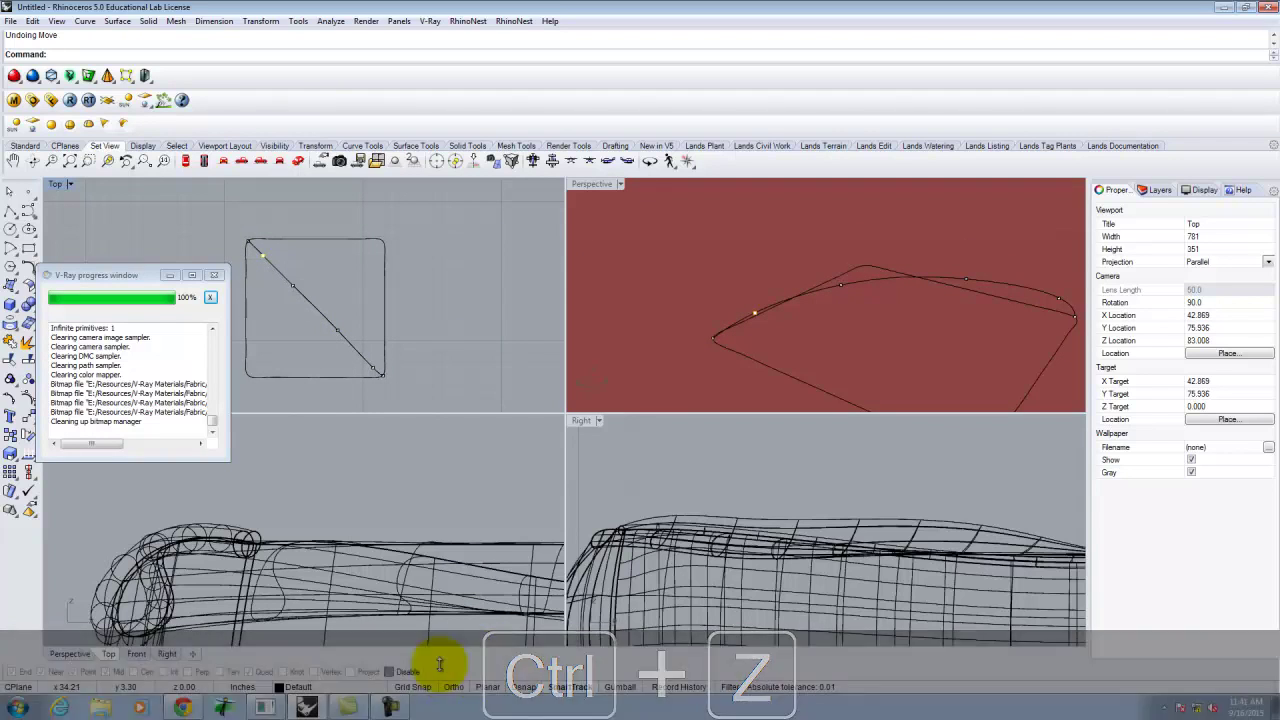
With object snaps disabled, move the selected edit point about 0.41 inch toward the upper-left corner, and turn off the edit points
key(Return)
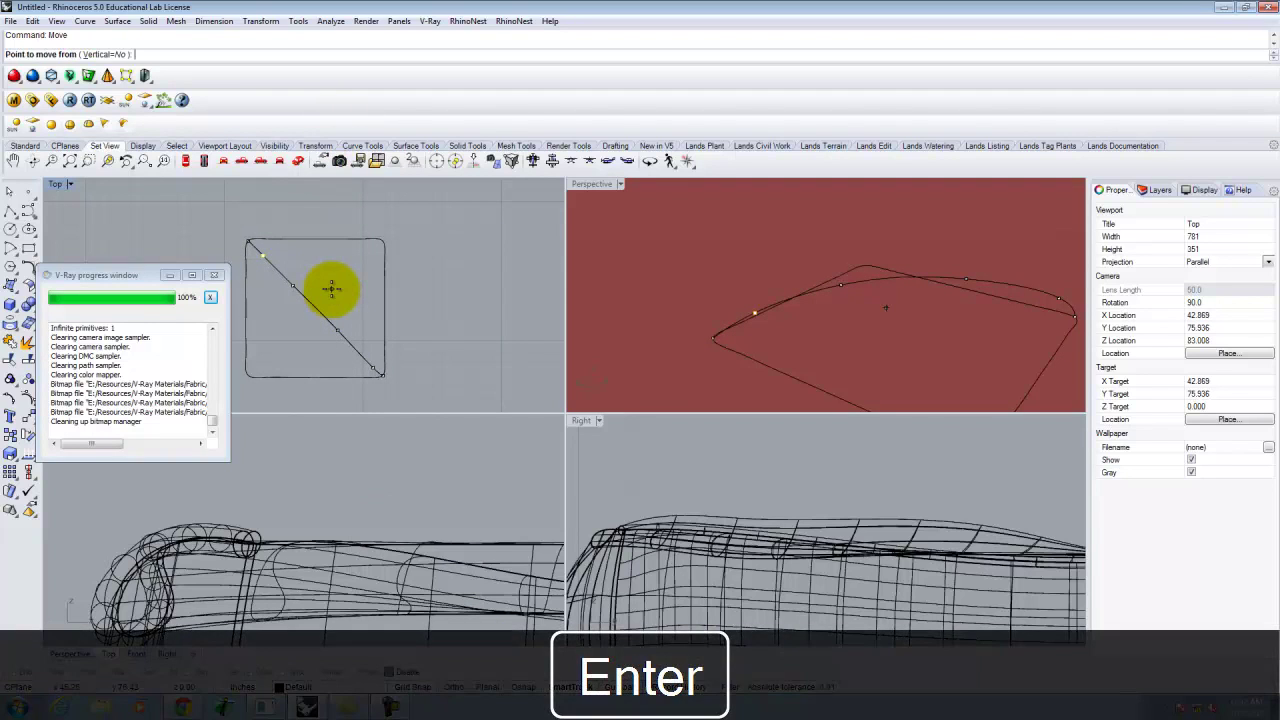
click(330, 283)
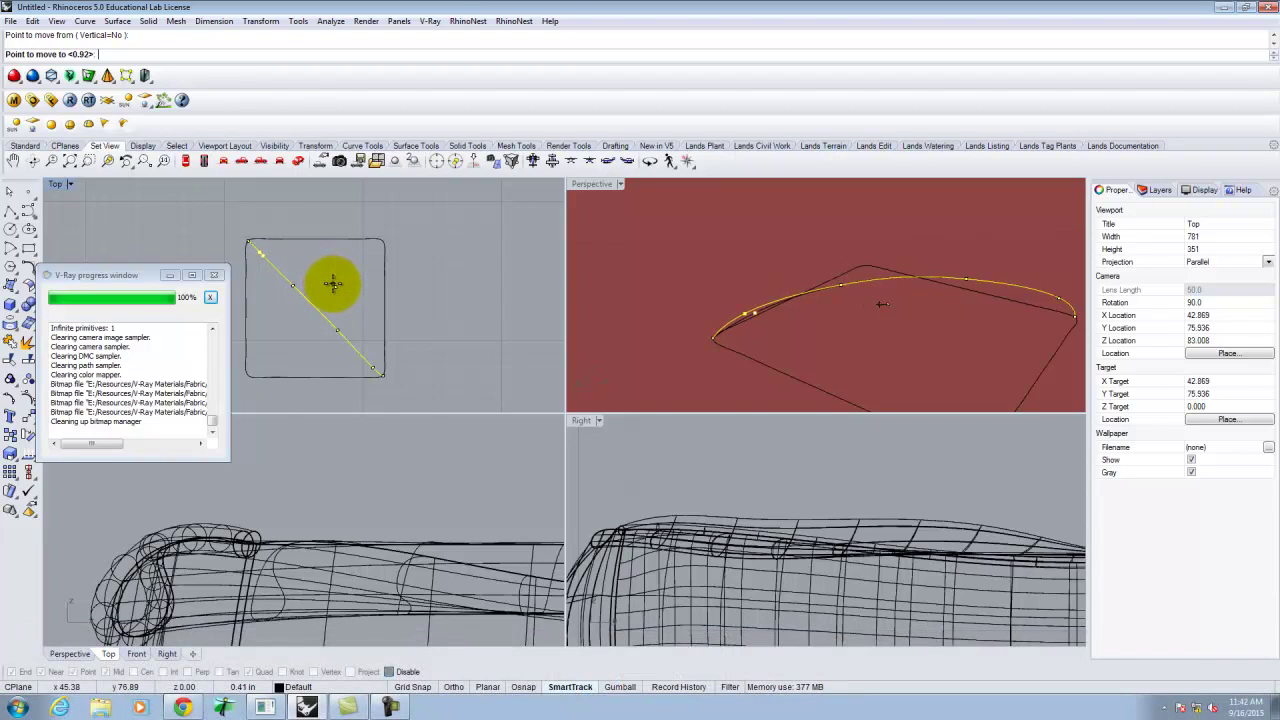
key(Escape)
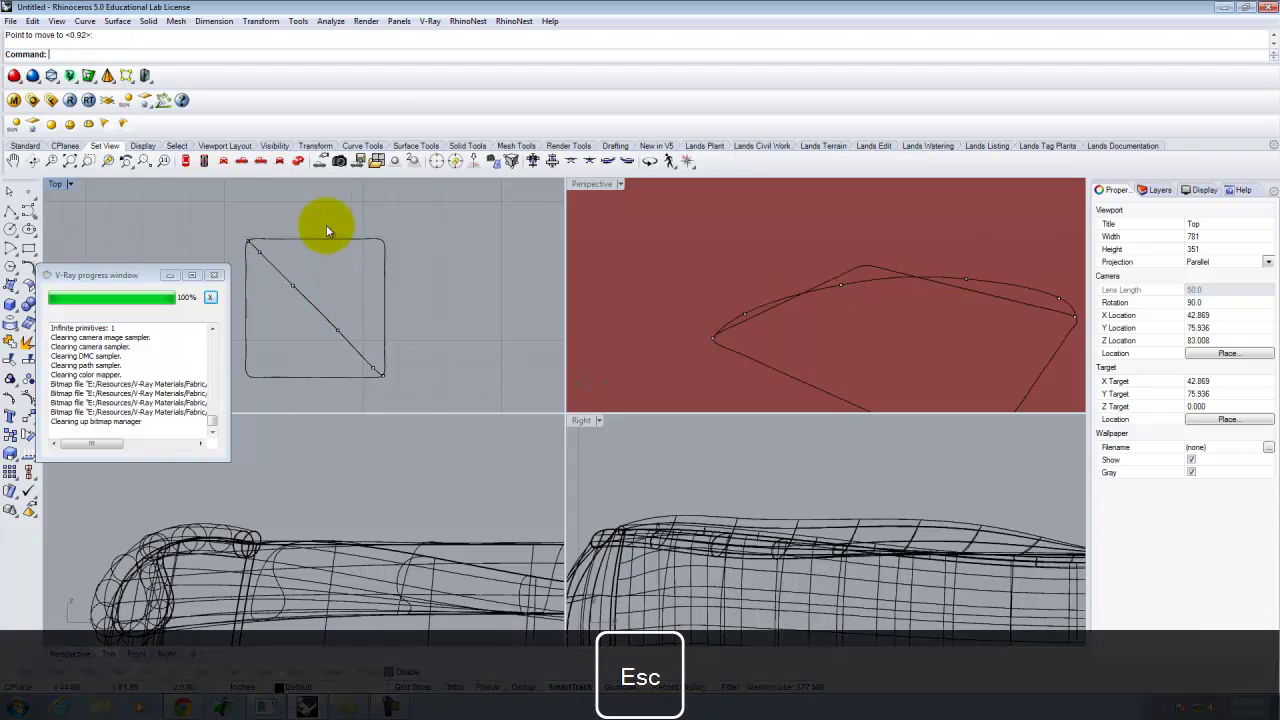
Draw a second diagonal line from the rounded square's lower-left corner to its upper-right corner
right_drag(868, 258, 786, 318)
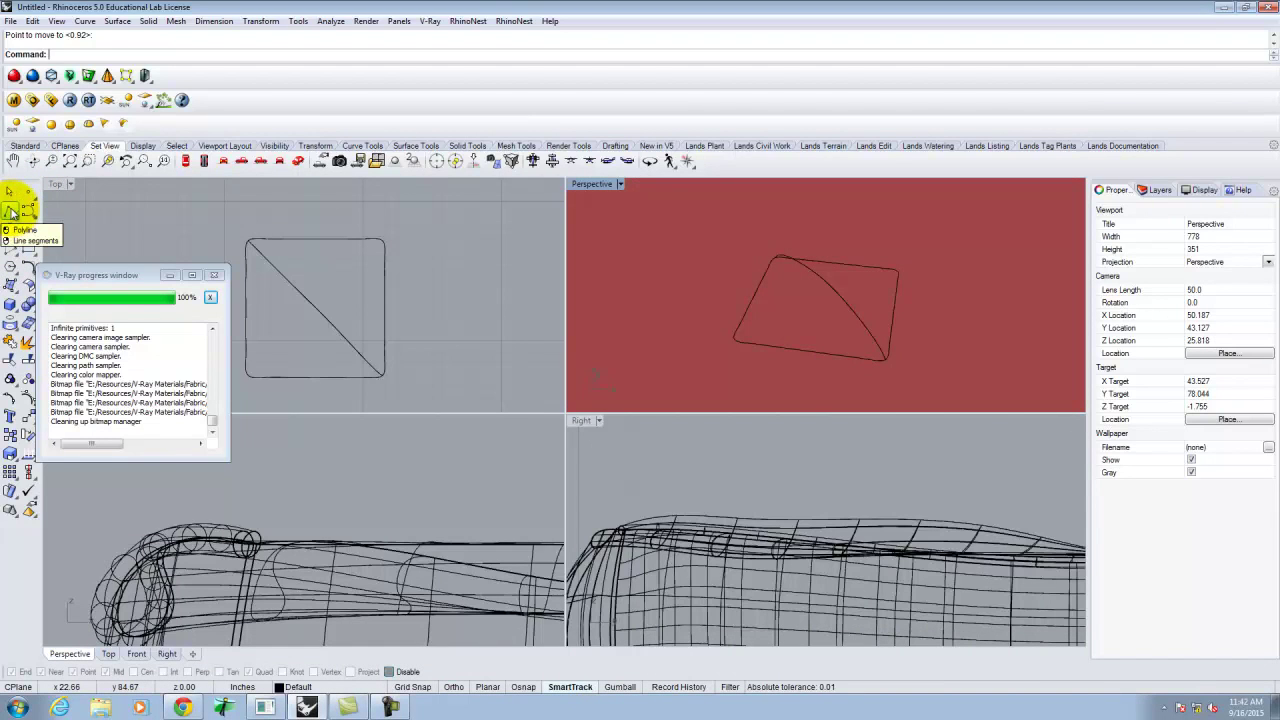
click(10, 211)
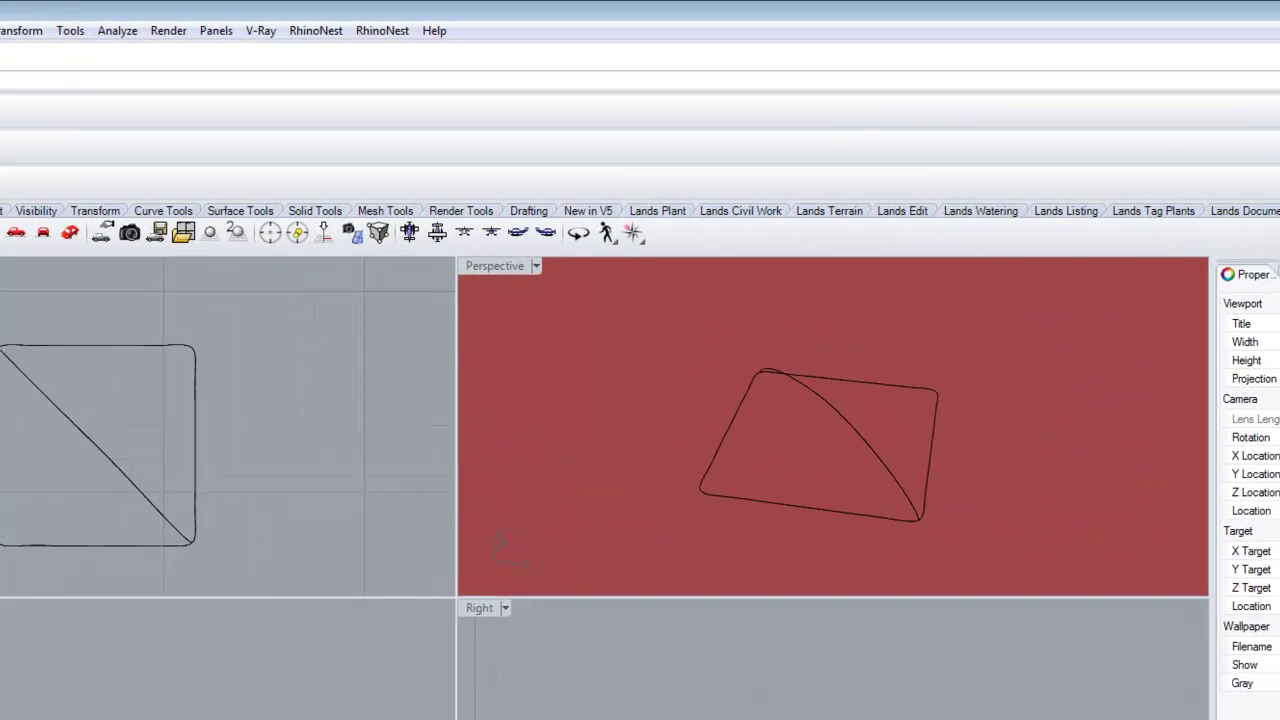
click(696, 510)
click(945, 404)
right_click(945, 404)
Rebuild the second diagonal line with a point count of 7 and degree 3, deleting the input
right_drag(1068, 498, 706, 362)
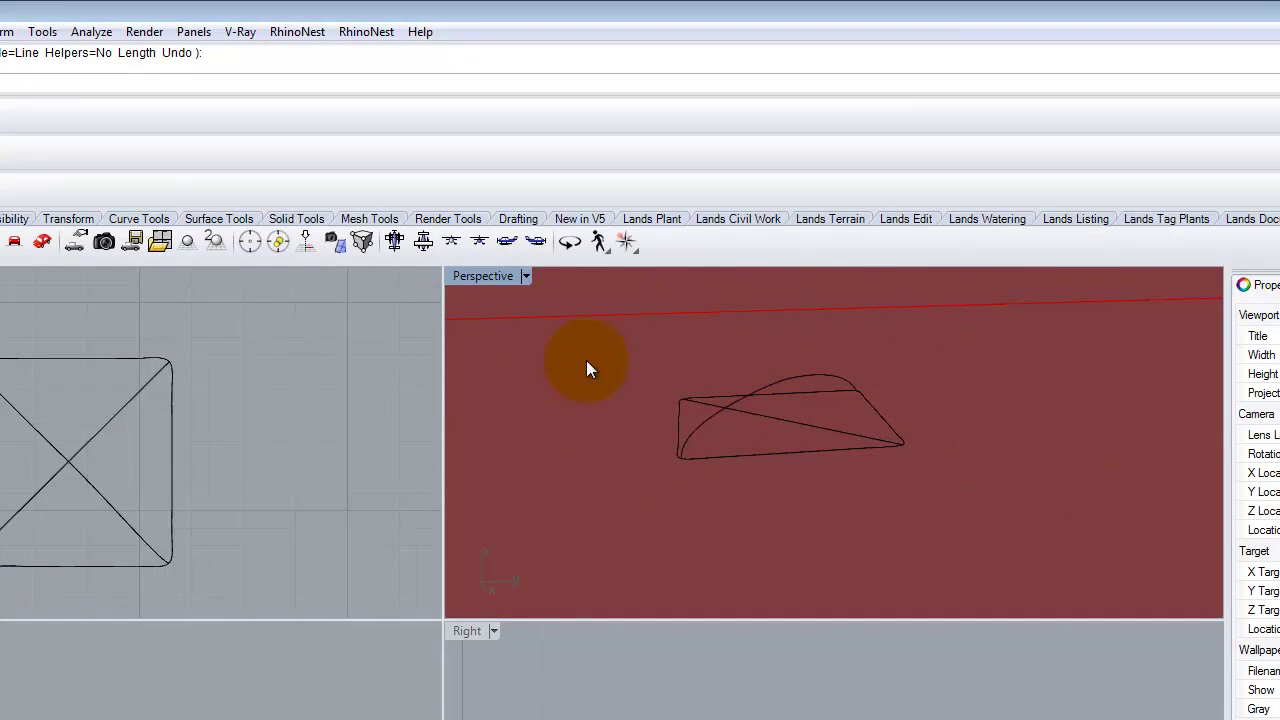
ctrl+right_drag(841, 390, 755, 420)
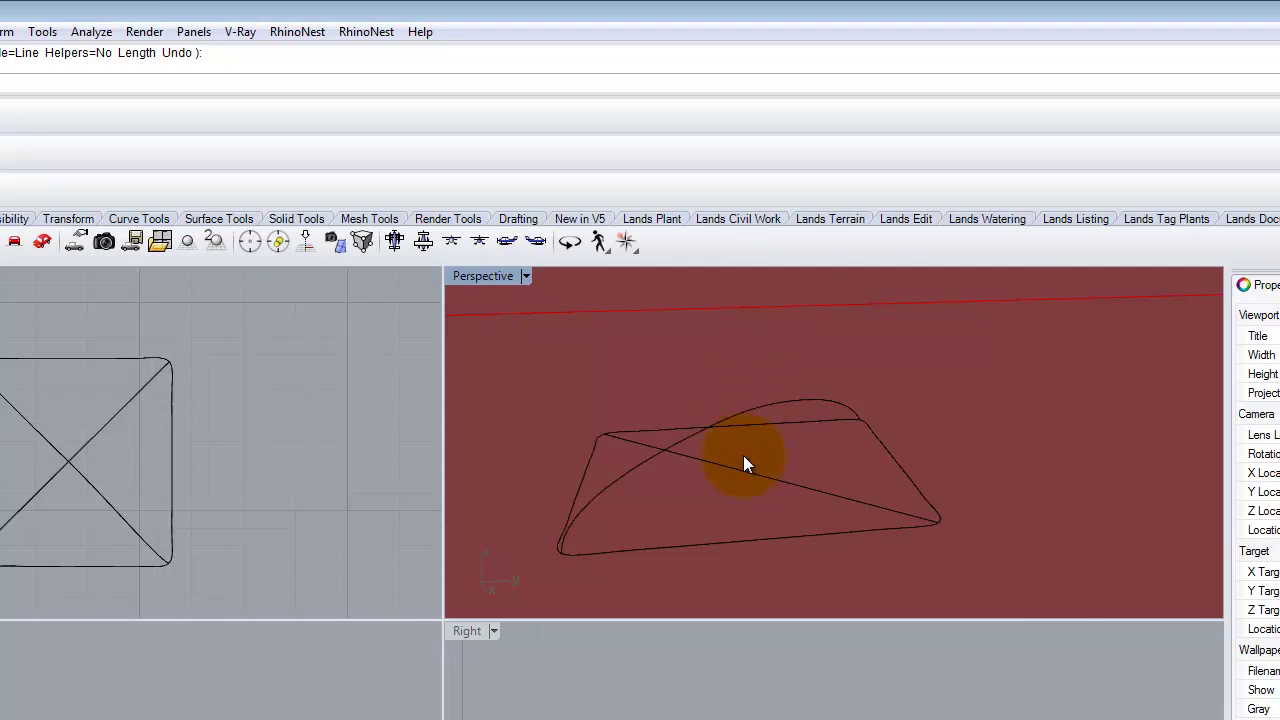
click(751, 474)
text(Rebvuil)
key(BackSpace)
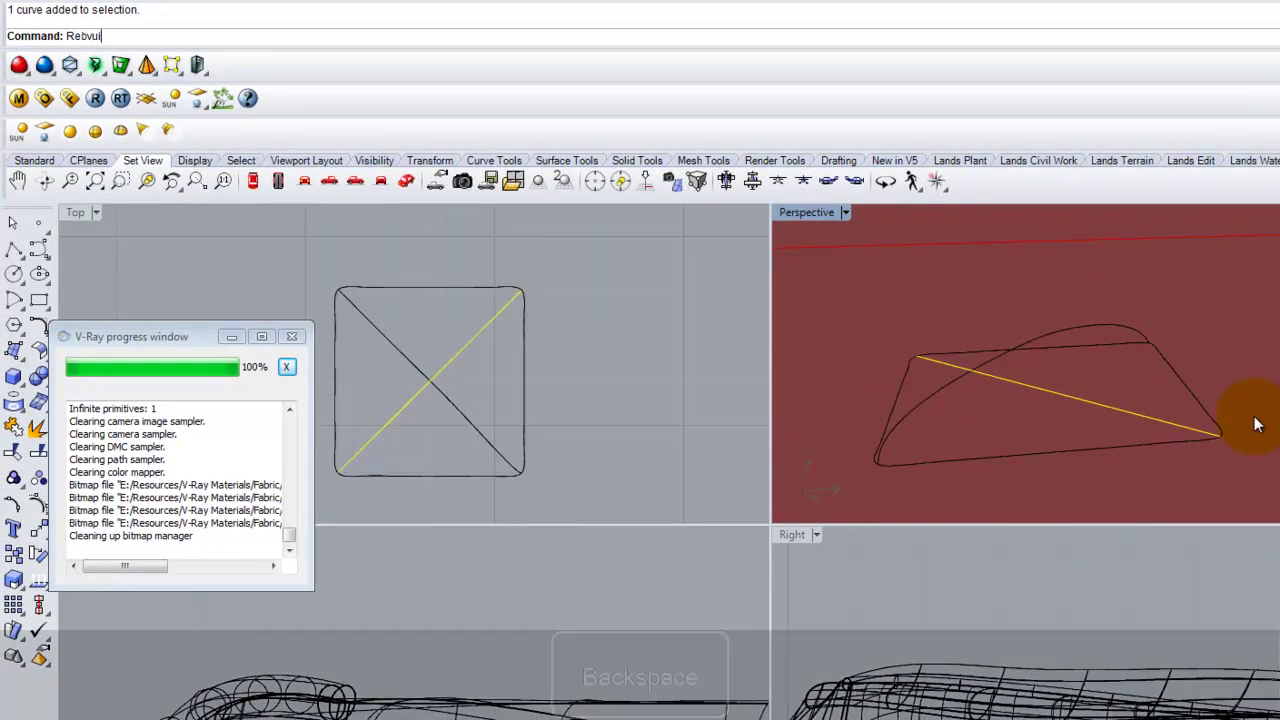
key(BackSpace)
key(BackSpace)
key(BackSpace)
text(uild)
key(Return)
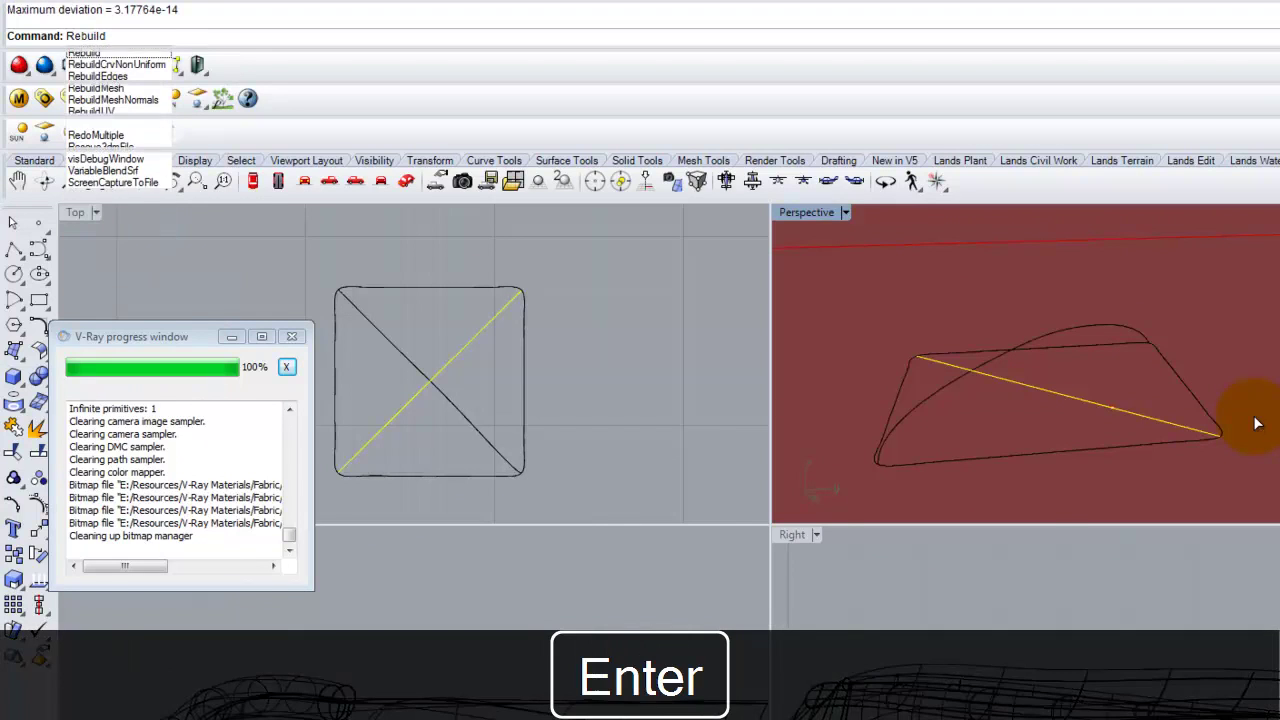
key(Return)
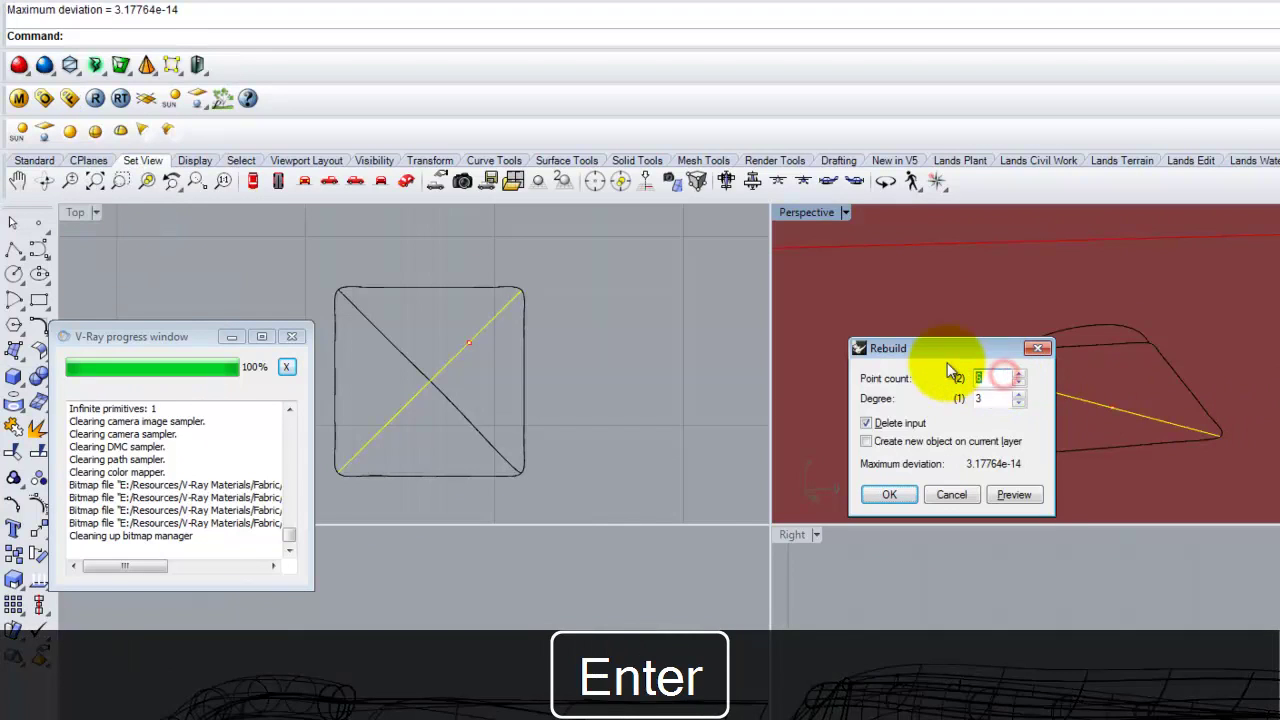
text(7)
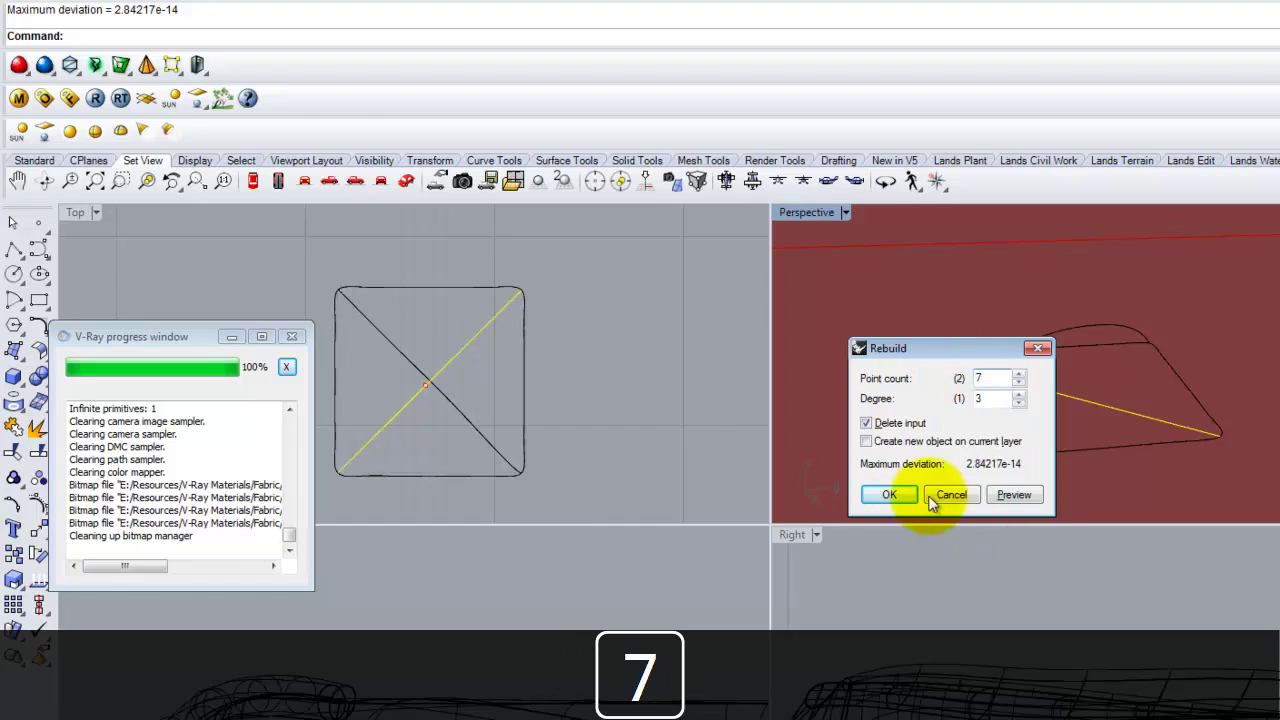
click(889, 492)
Turn on the second diagonal's edit points and move its middle point vertically up to meet the arched diagonal
click(14, 477)
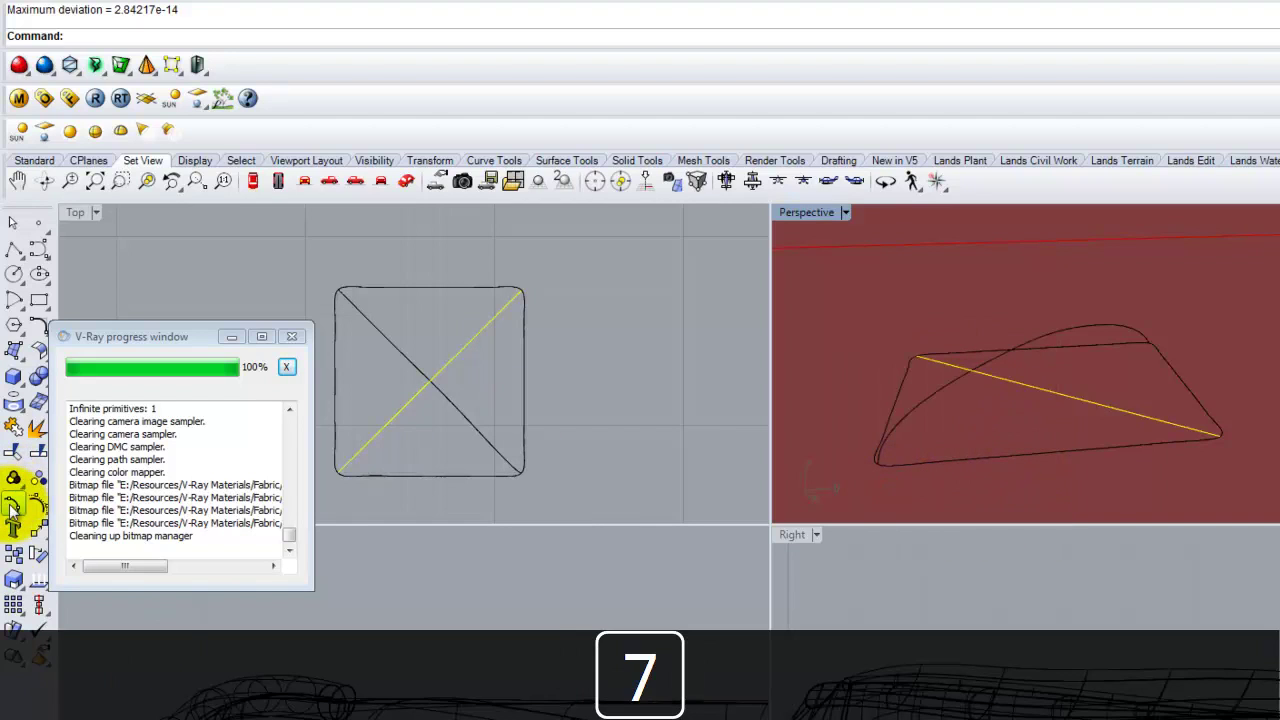
click(1046, 391)
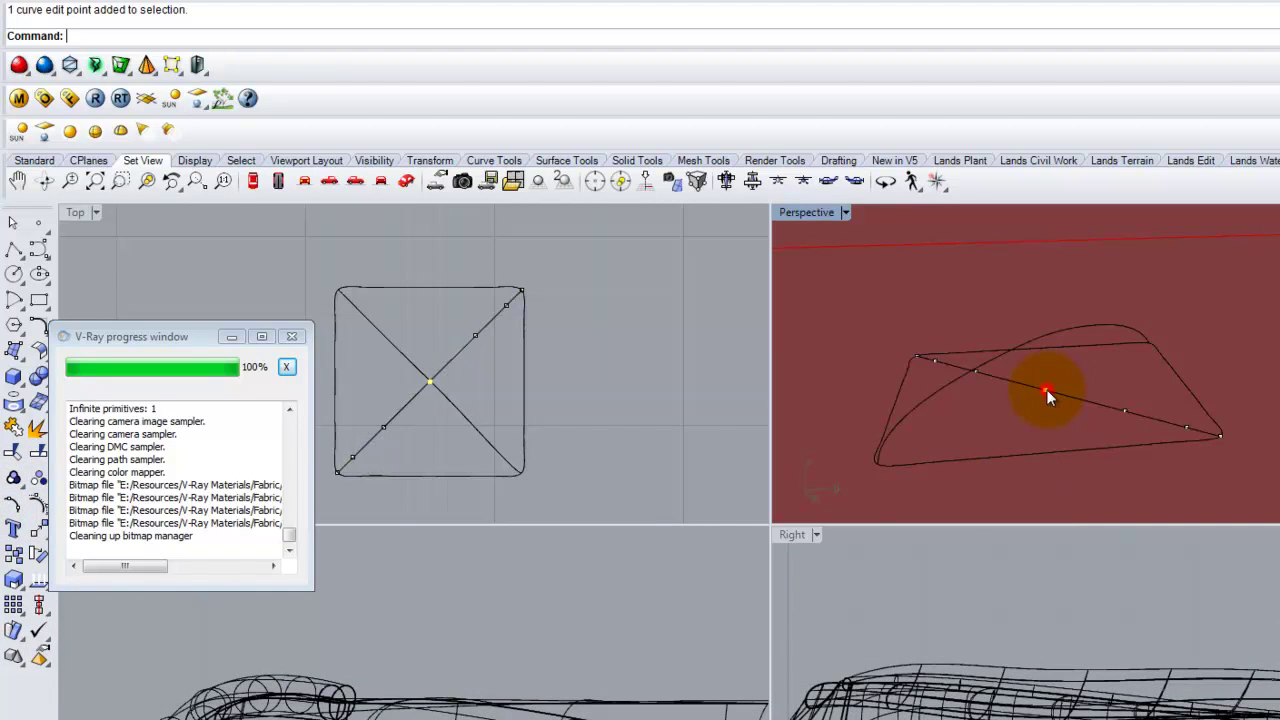
text(Move)
key(Return)
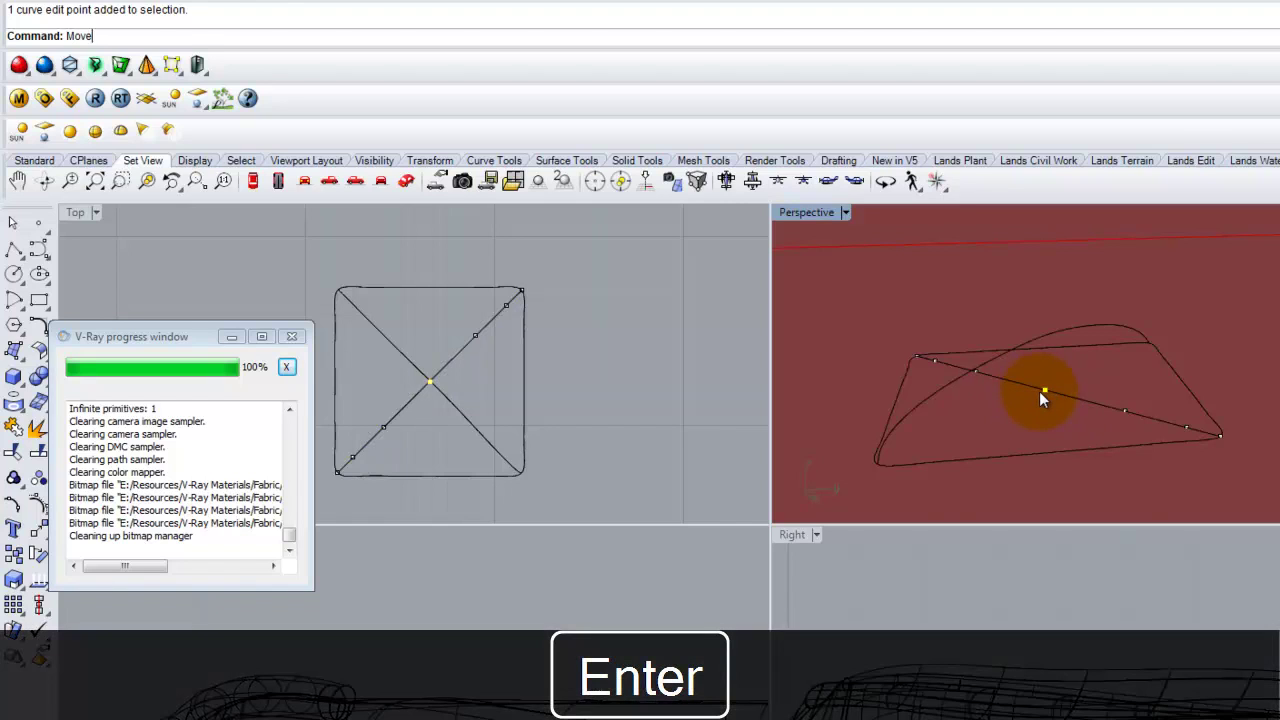
text(v)
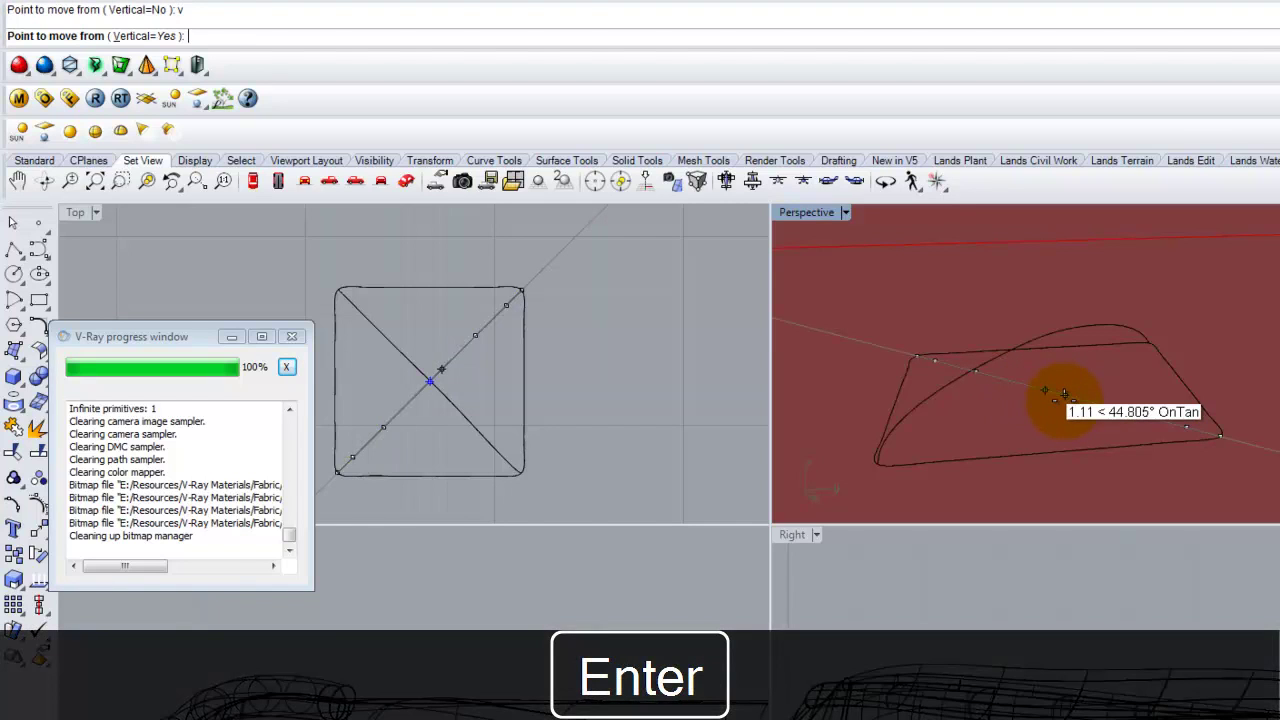
key(Return)
click(1050, 390)
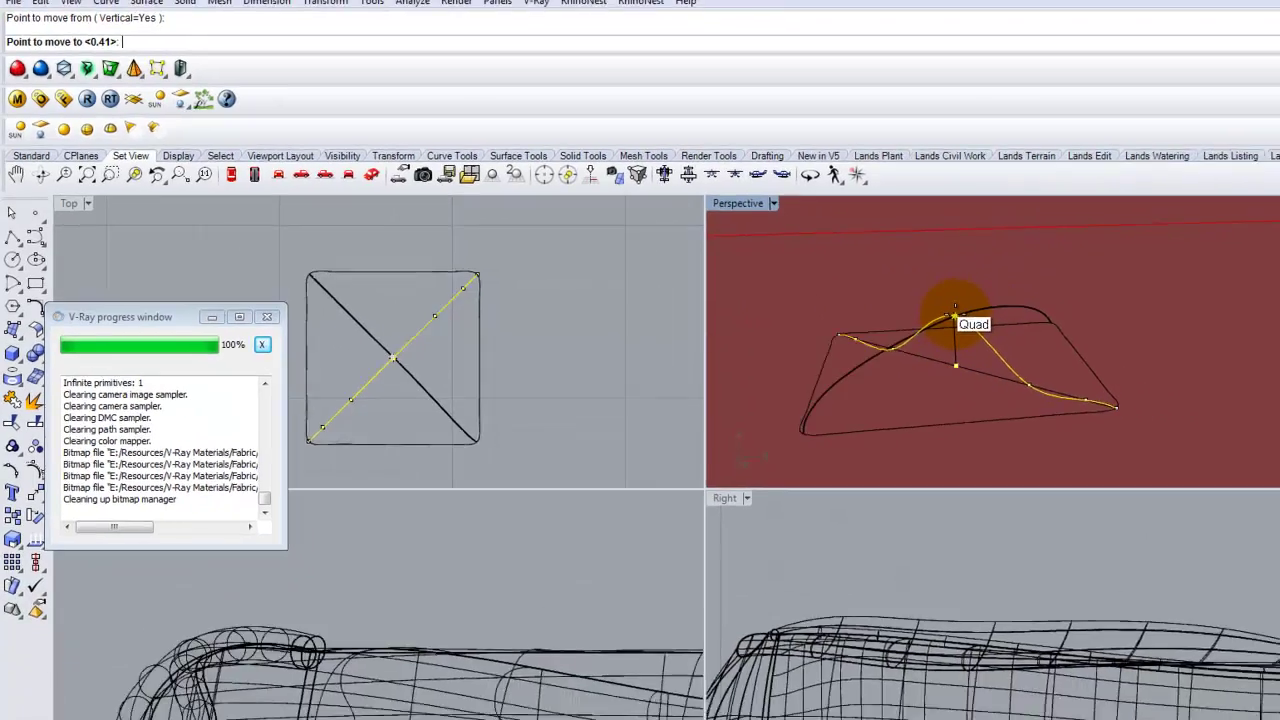
click(955, 312)
scroll(969, 299, up, 5)
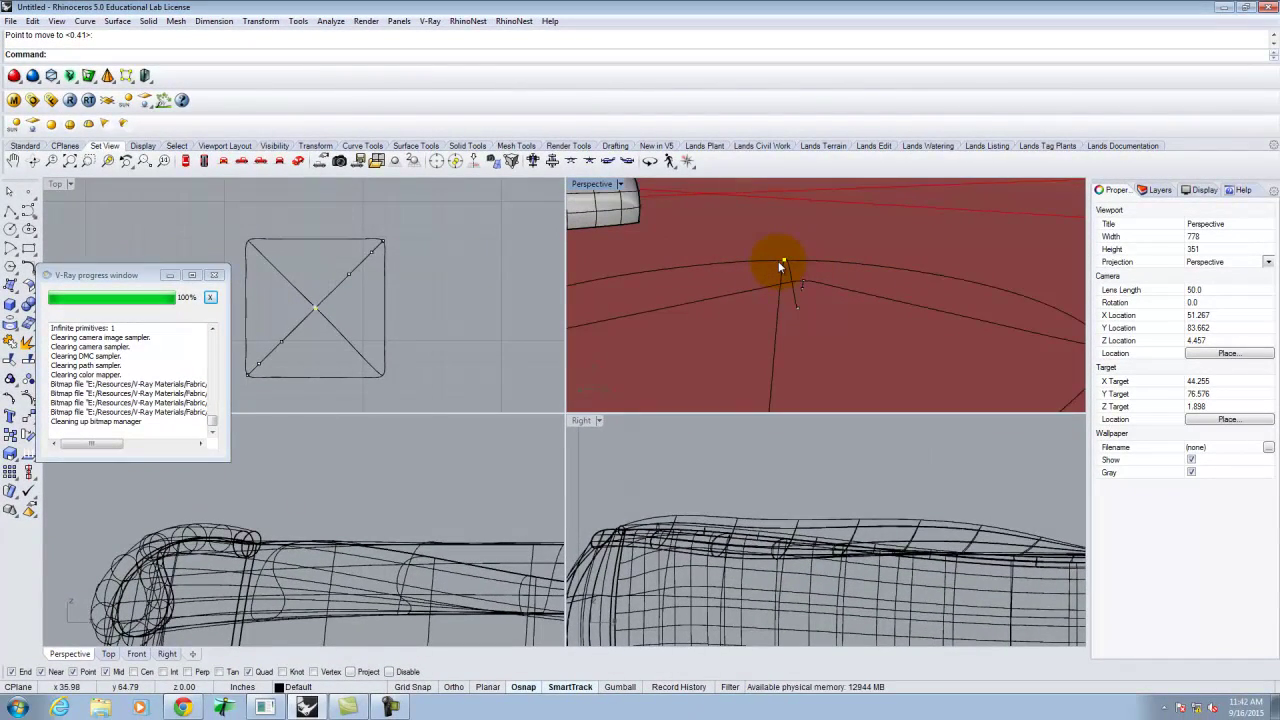
Move the second diagonal's four remaining intermediate edit points vertically up about 1.72 inches
scroll(779, 266, down, 3)
mouse_move(779, 266)
right_down()
mouse_move(860, 294)
mouse_move(895, 285)
mouse_move(862, 351)
right_up()
click(855, 347)
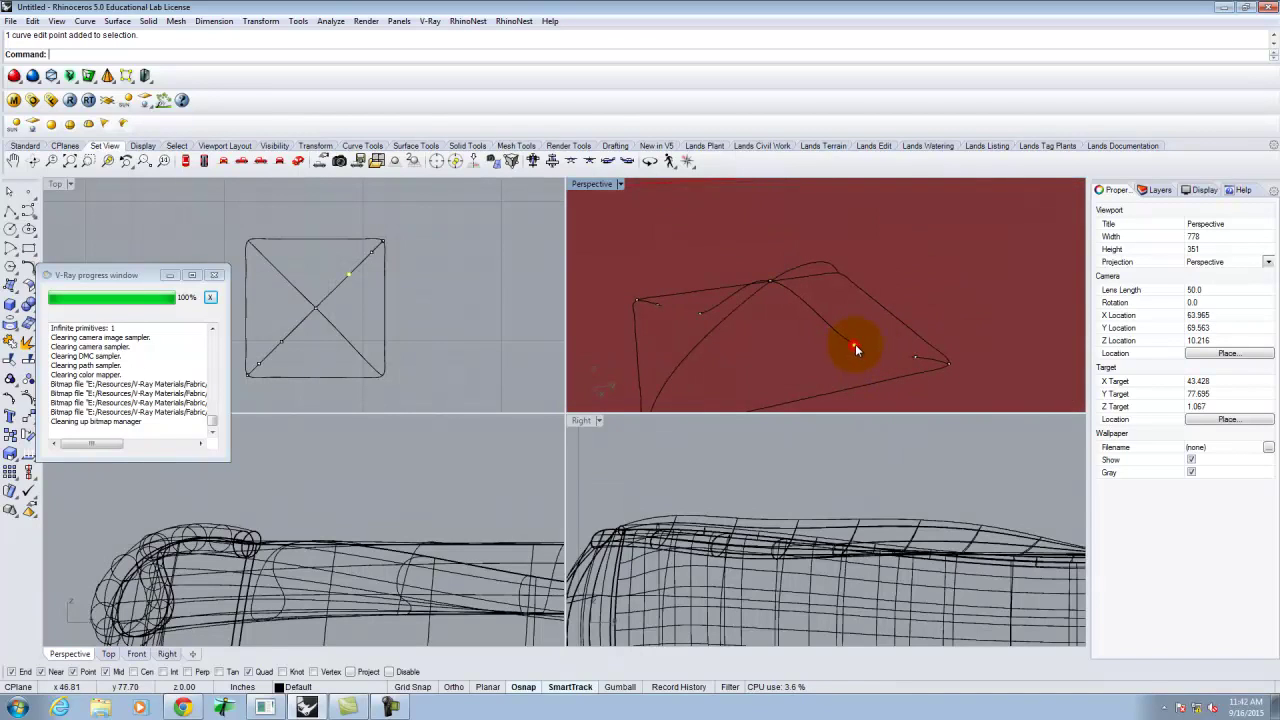
shift+click(657, 304)
shift+click(700, 314)
key(Return)
text(v)
key(Return)
click(921, 337)
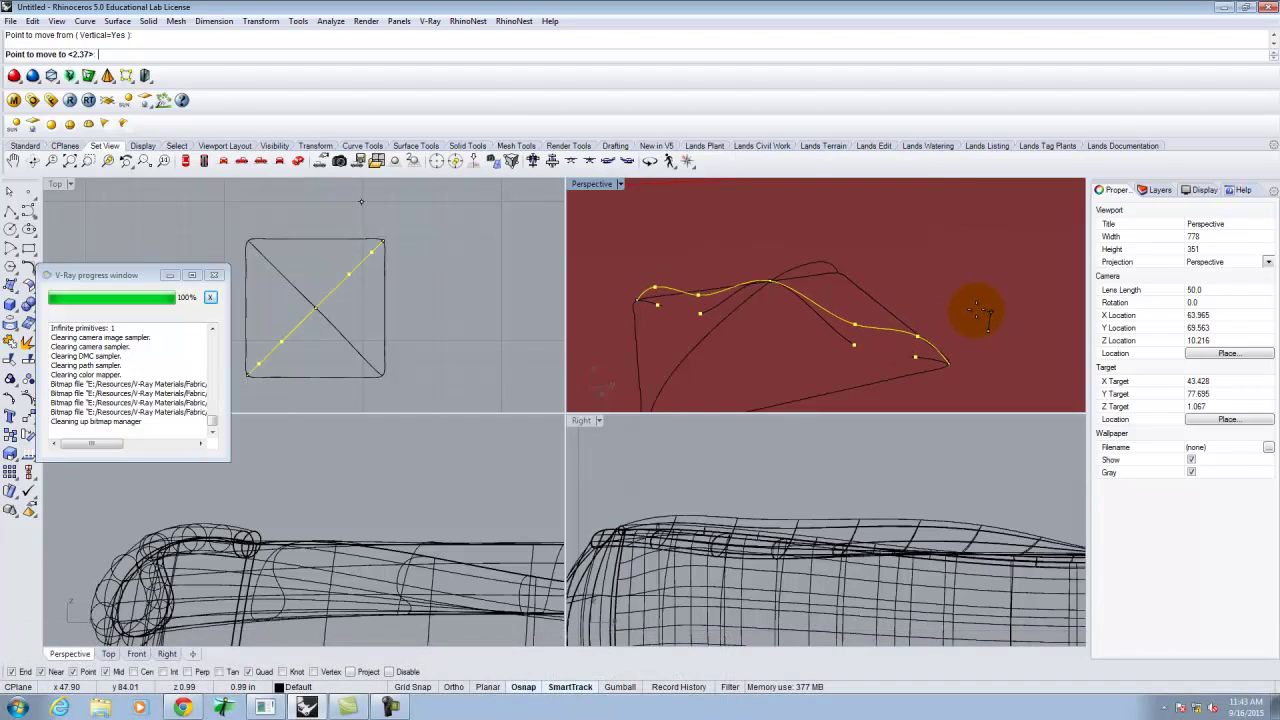
click(982, 294)
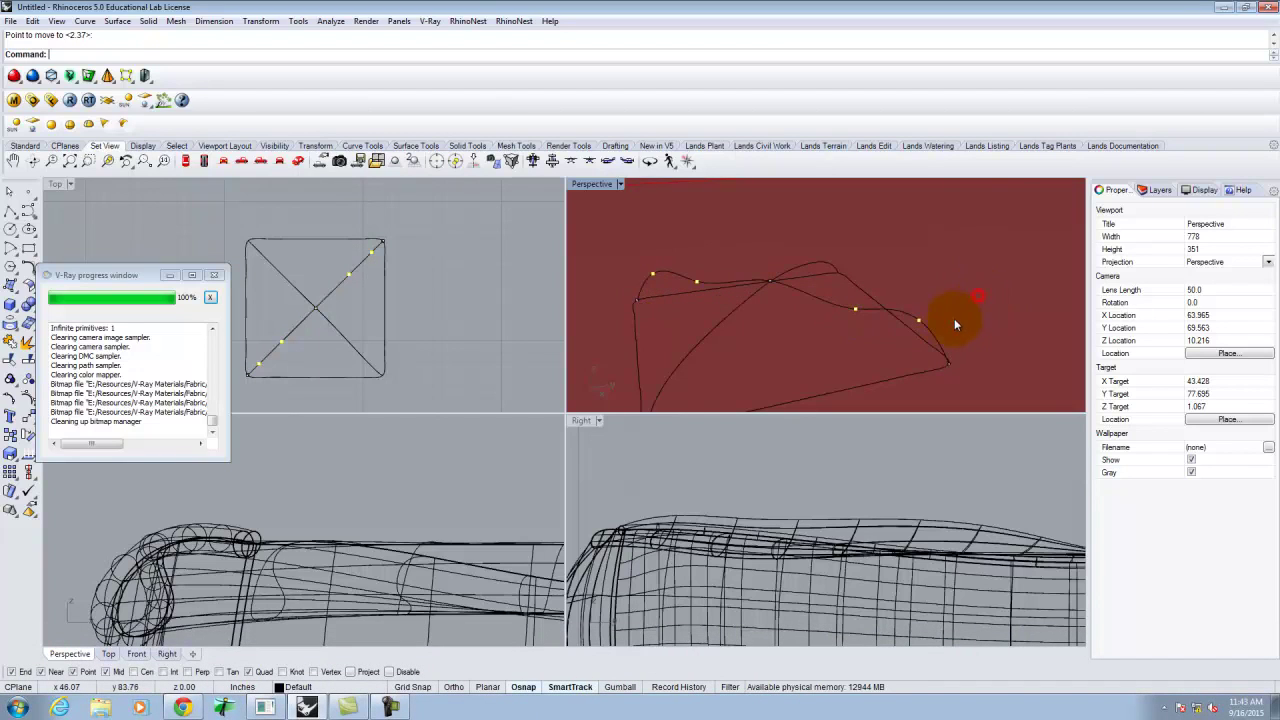
Deselect the inner edit points and move the second diagonal's two outer intermediate points vertically down about 0.91 inch
ctrl+click(856, 310)
key(Return)
text(v)
key(Return)
click(1019, 297)
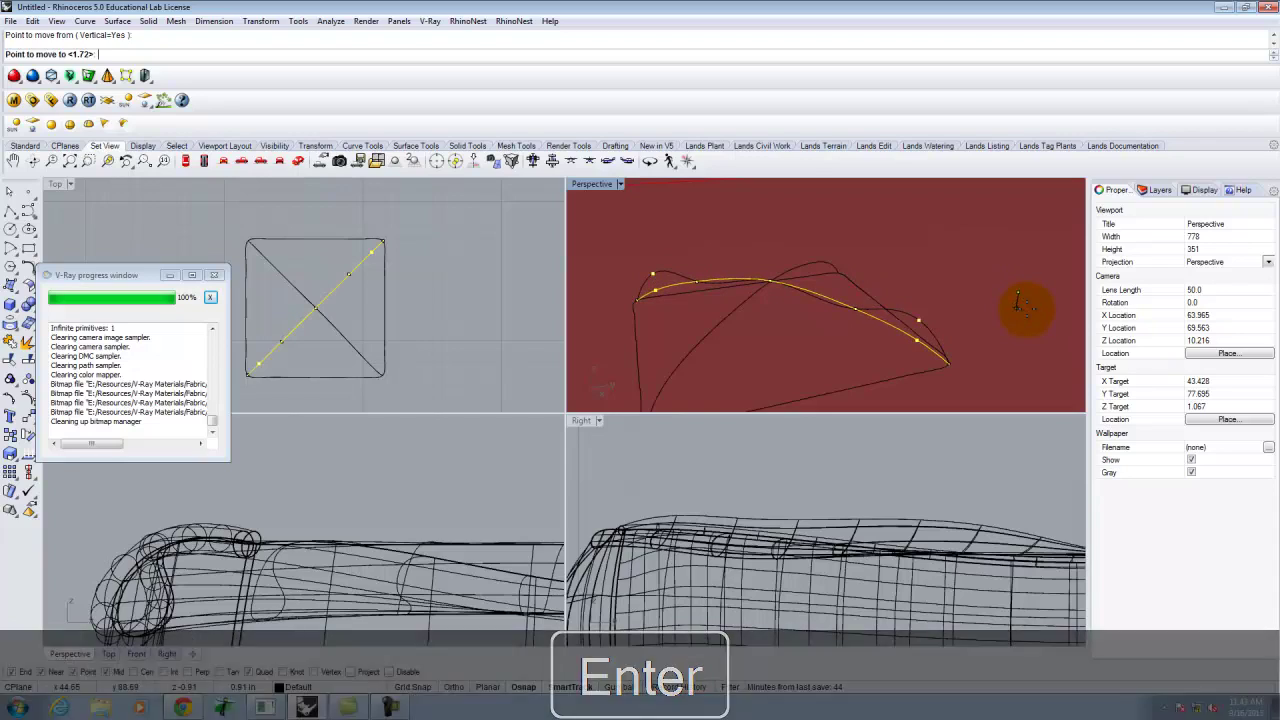
click(1019, 300)
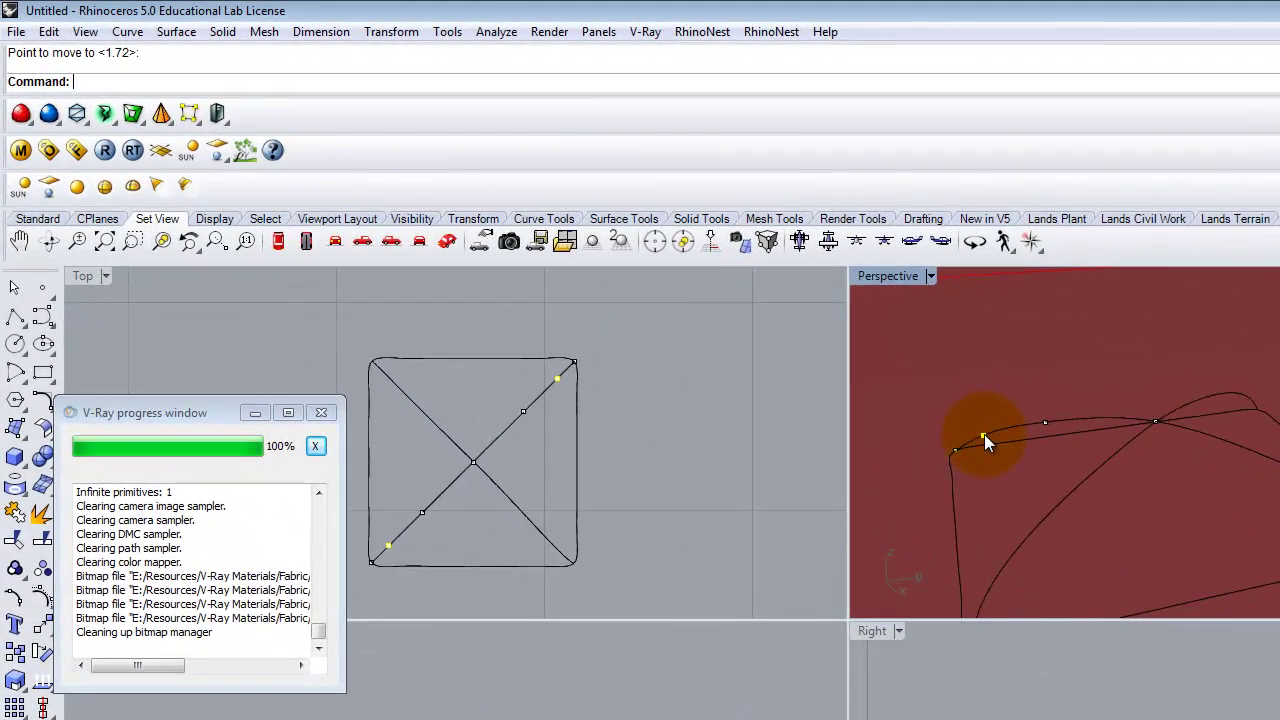
Move the outer edit point near the rounded square's upper-right corner about 0.73 inch diagonally toward that corner
ctrl+click(860, 381)
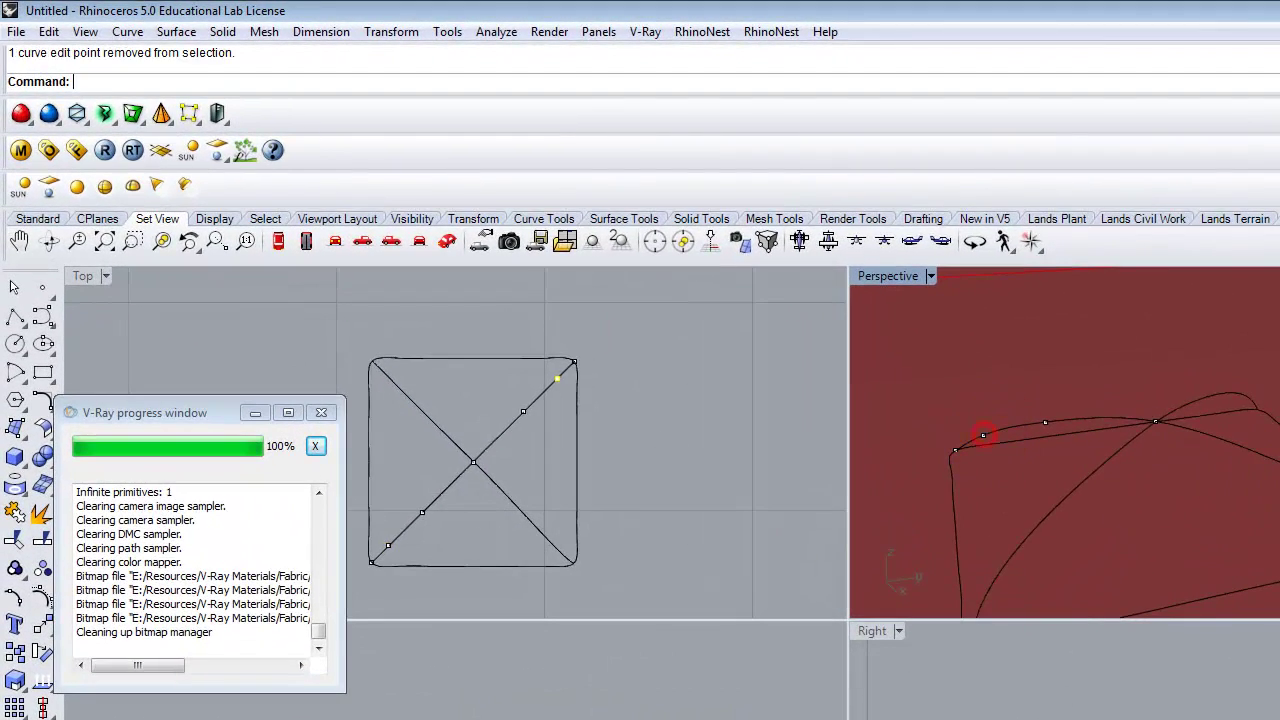
key(Return)
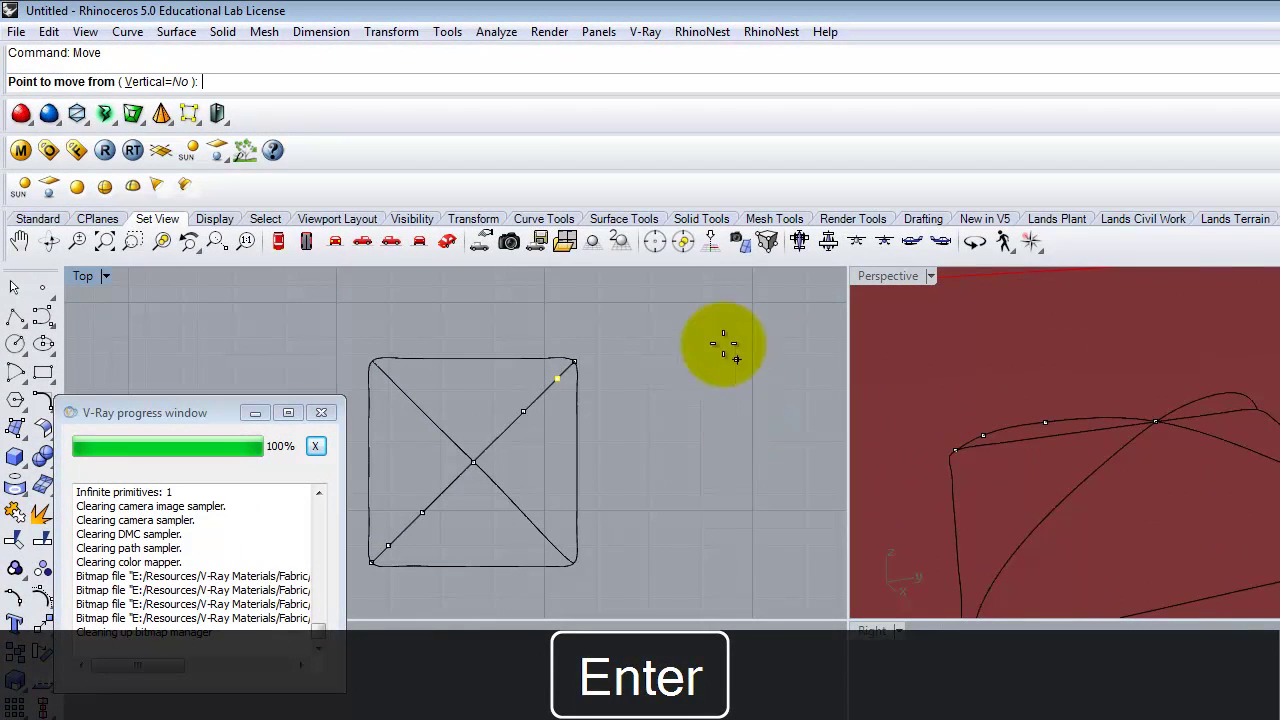
click(691, 388)
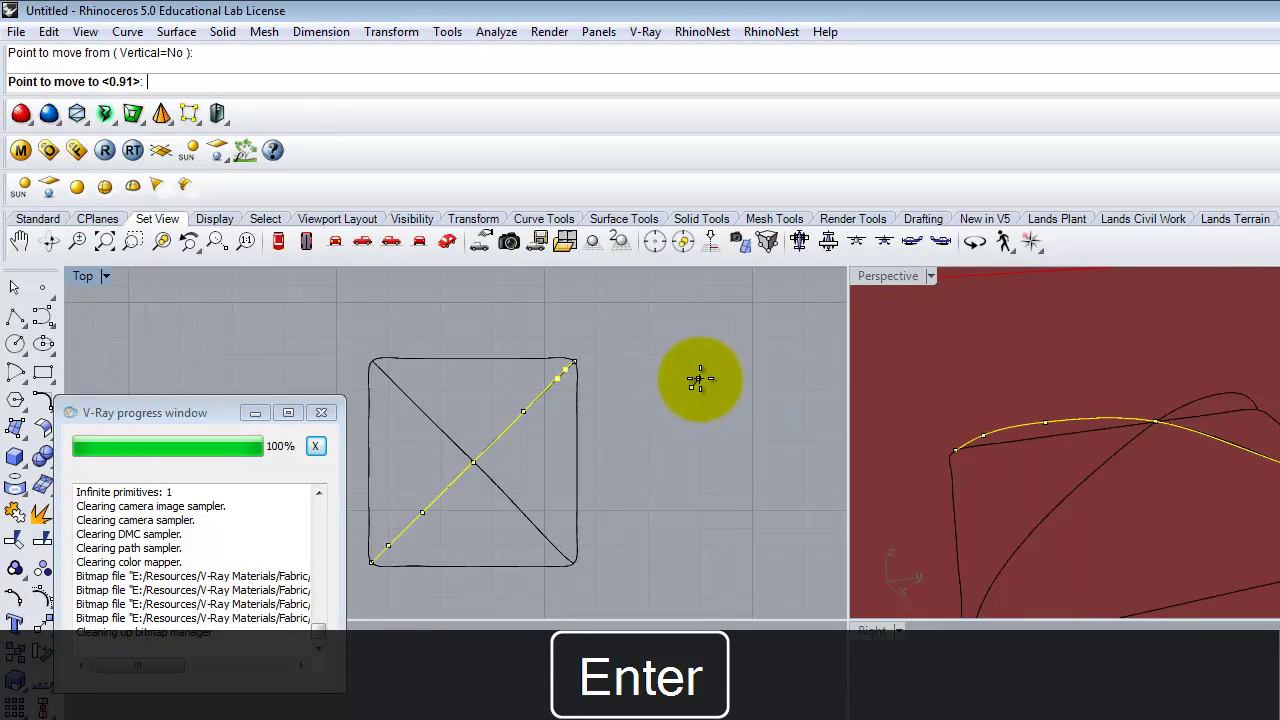
click(700, 378)
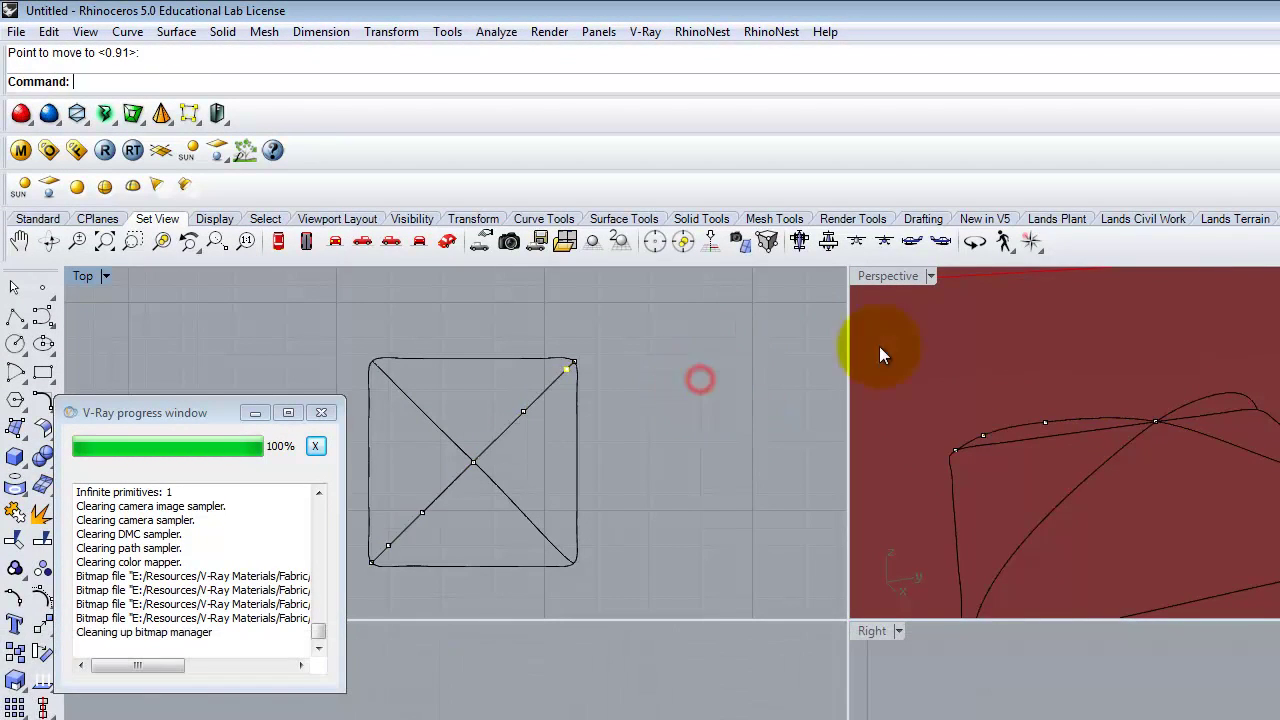
Move the edit point near the lower-left corner diagonally toward that corner, and turn off the edit points
click(980, 436)
key(Return)
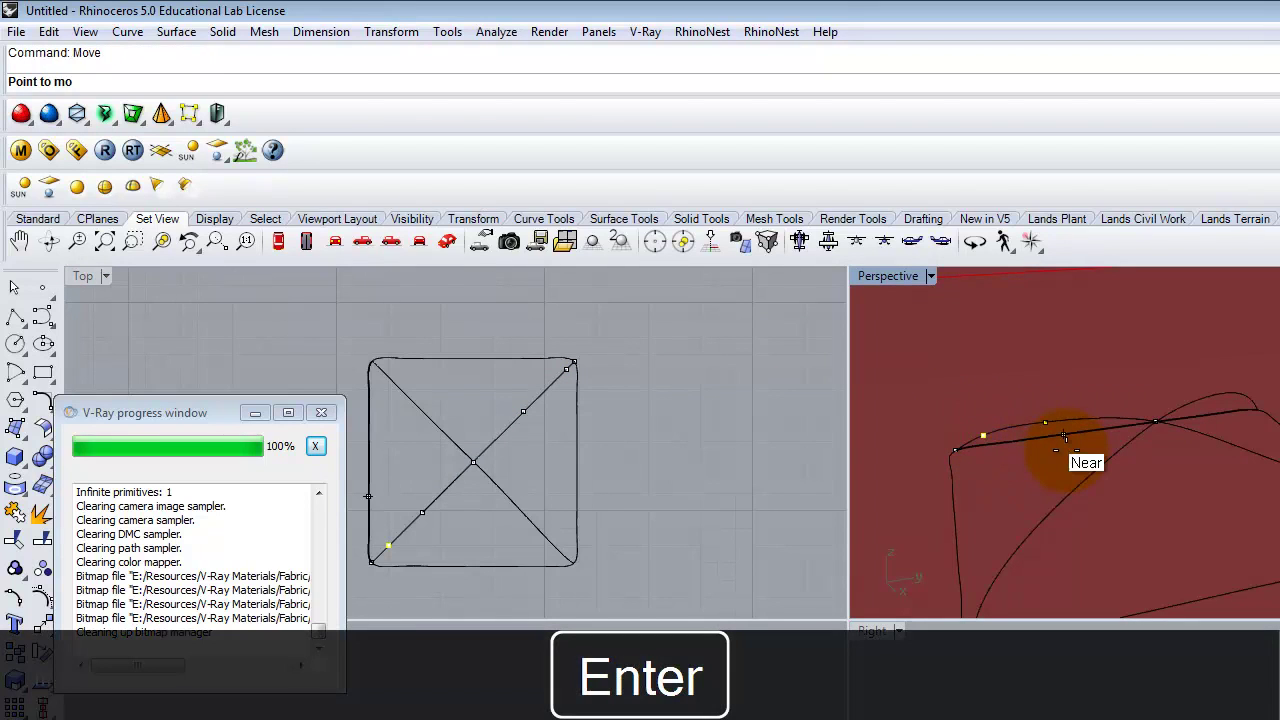
scroll(751, 346, down, 1)
scroll(686, 507, up, 1)
click(700, 541)
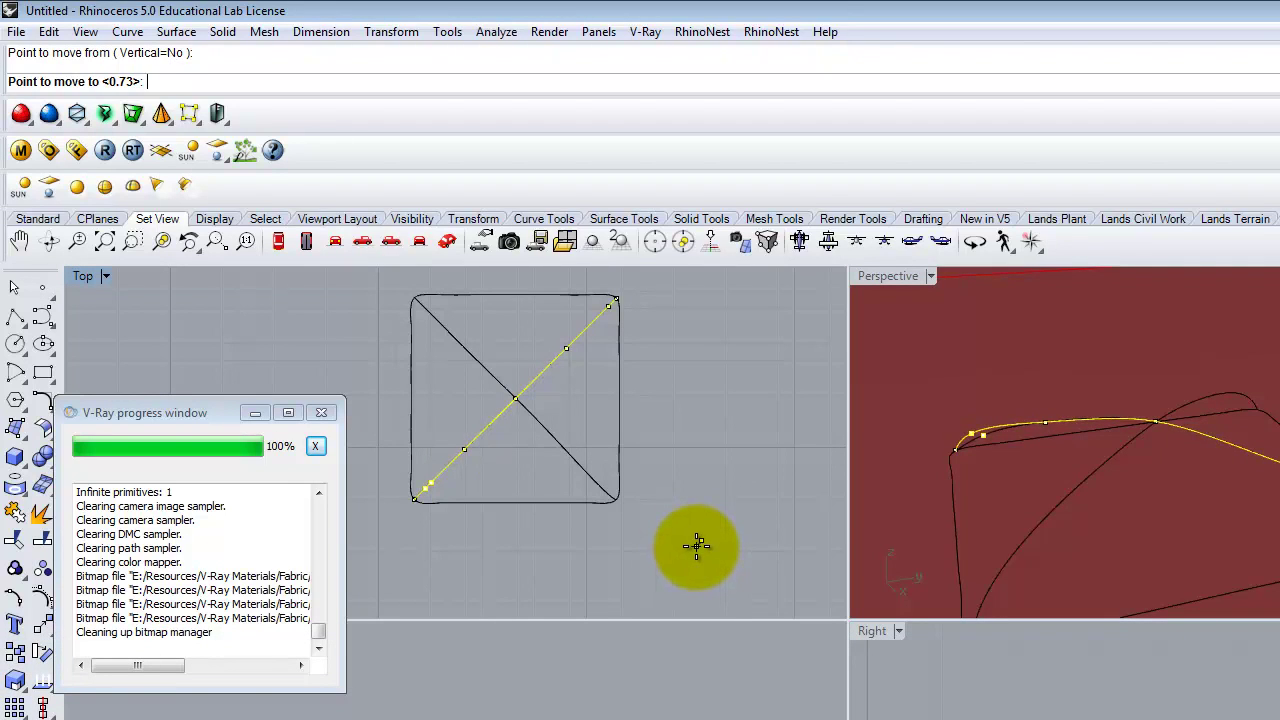
key(Escape)
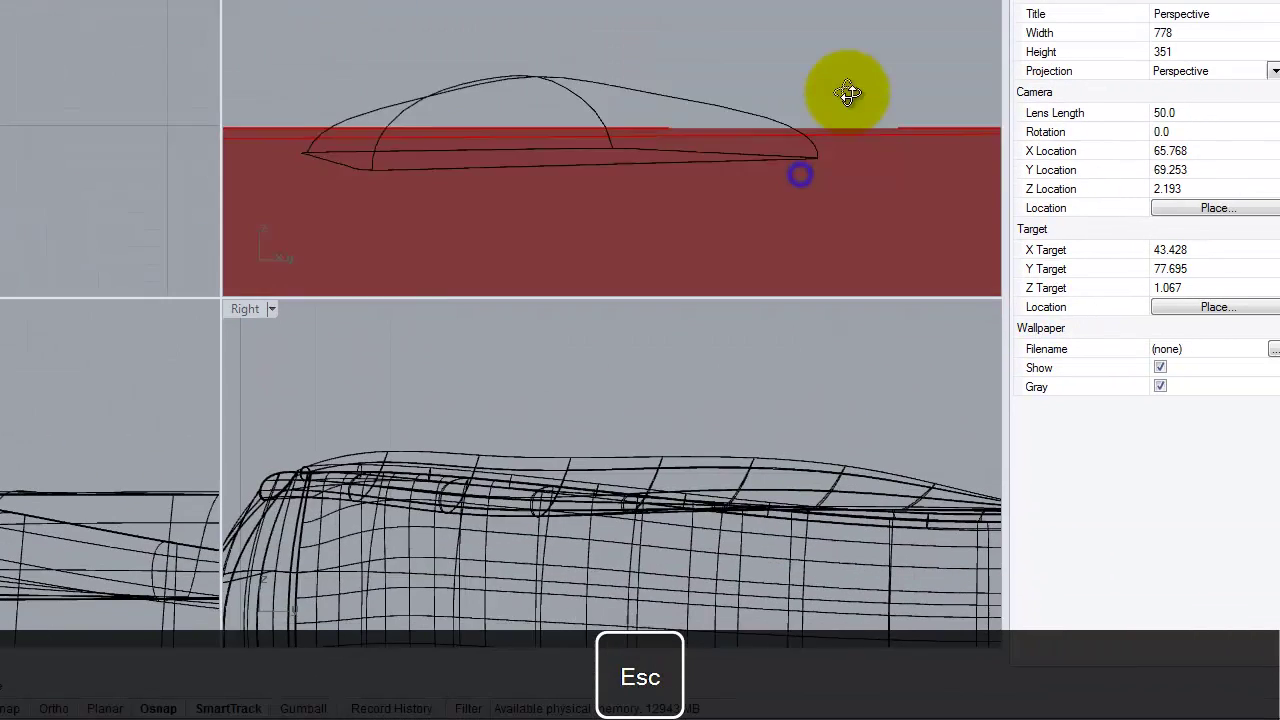
Inspect the arched diagonals from several angles and check the outline's individual edge curves by selecting them
right_drag(848, 93, 636, 115)
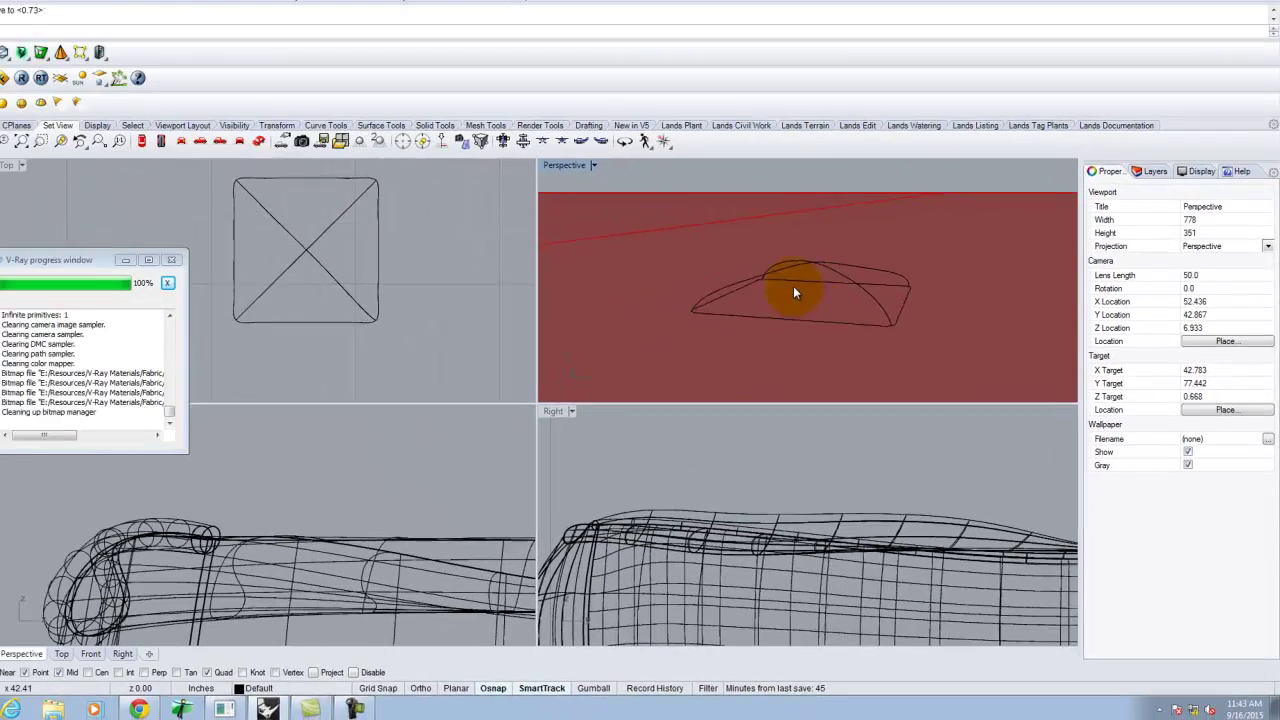
scroll(645, 128, down, 2)
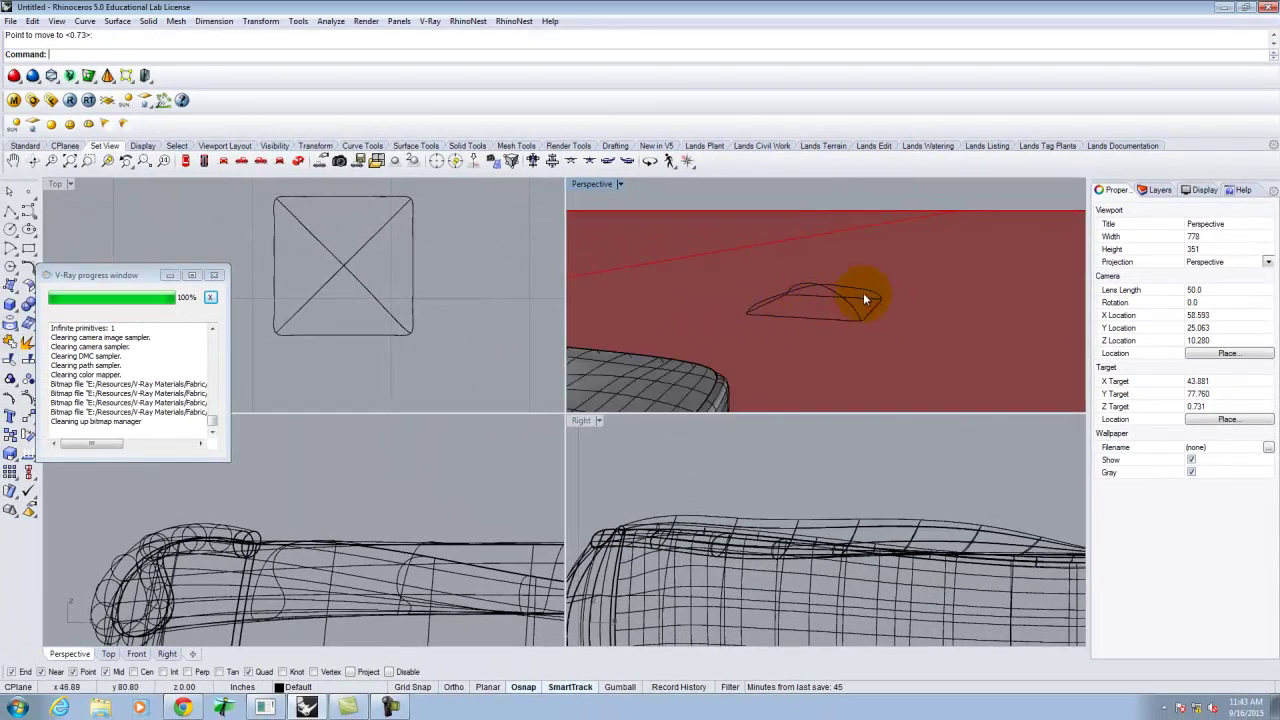
right_drag(866, 296, 788, 307)
scroll(790, 308, up, 8)
right_drag(866, 331, 673, 331)
click(870, 310)
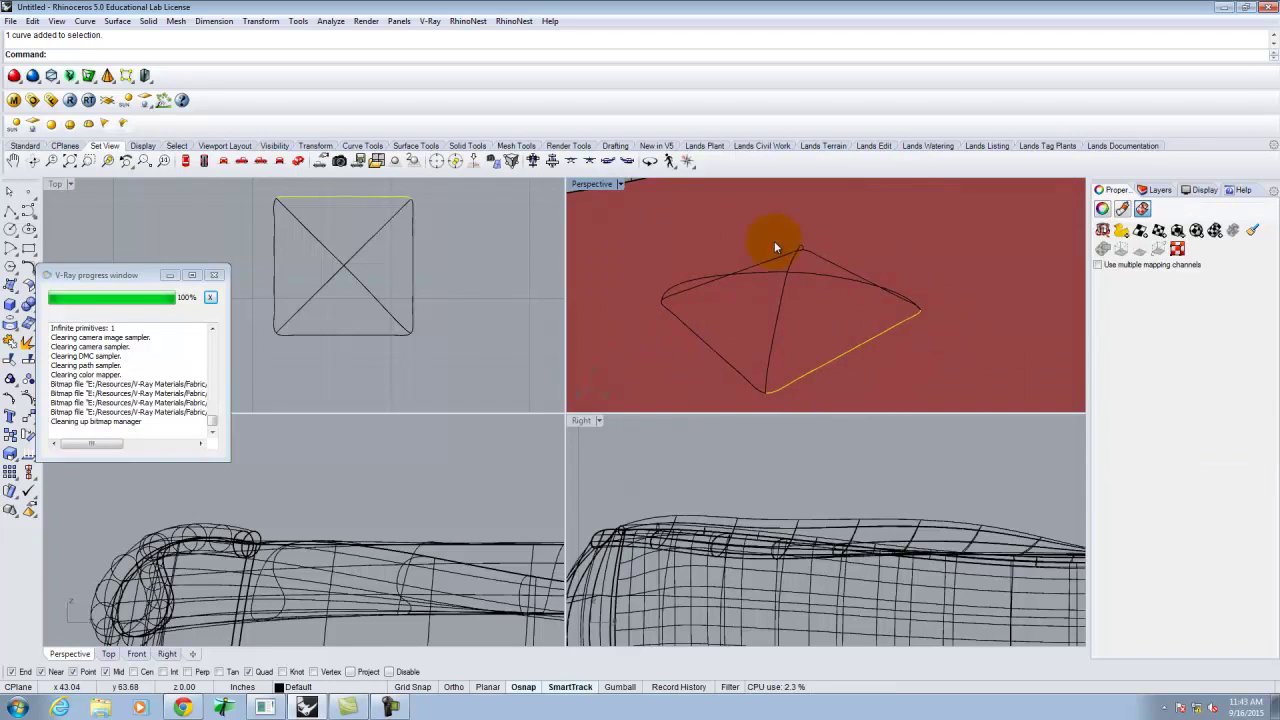
click(769, 353)
click(812, 272)
click(861, 350)
click(856, 272)
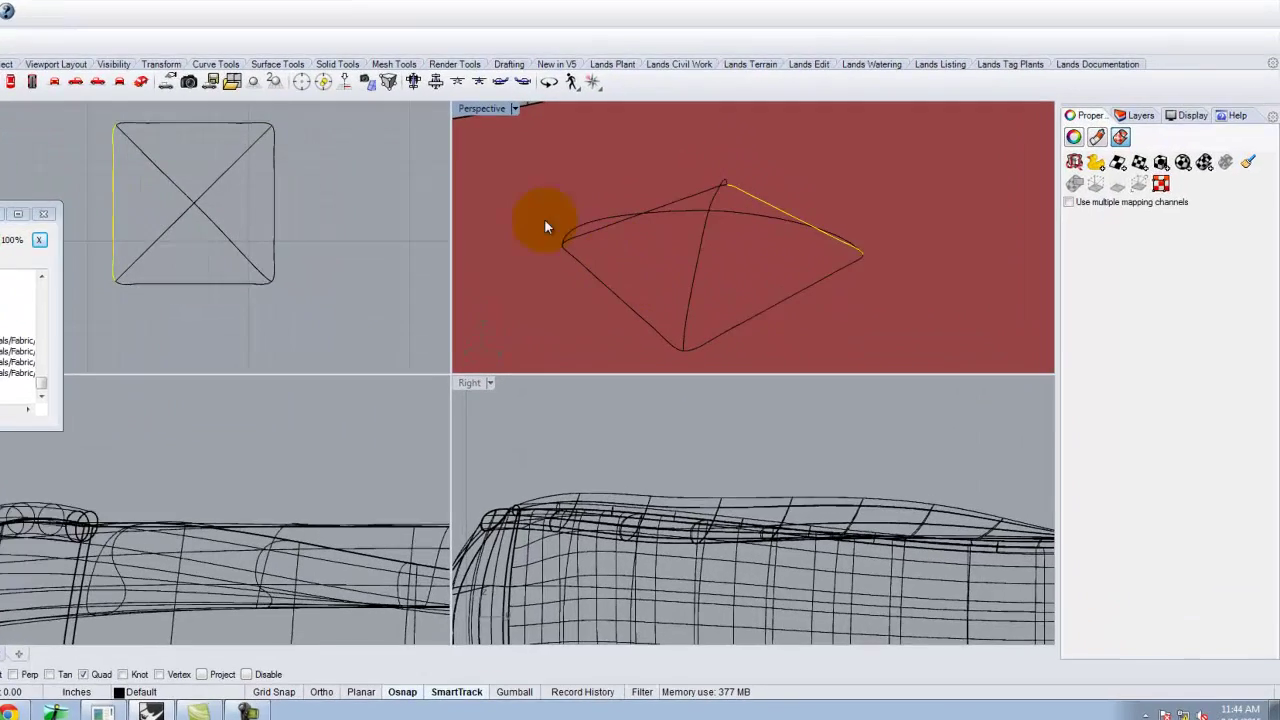
click(790, 294)
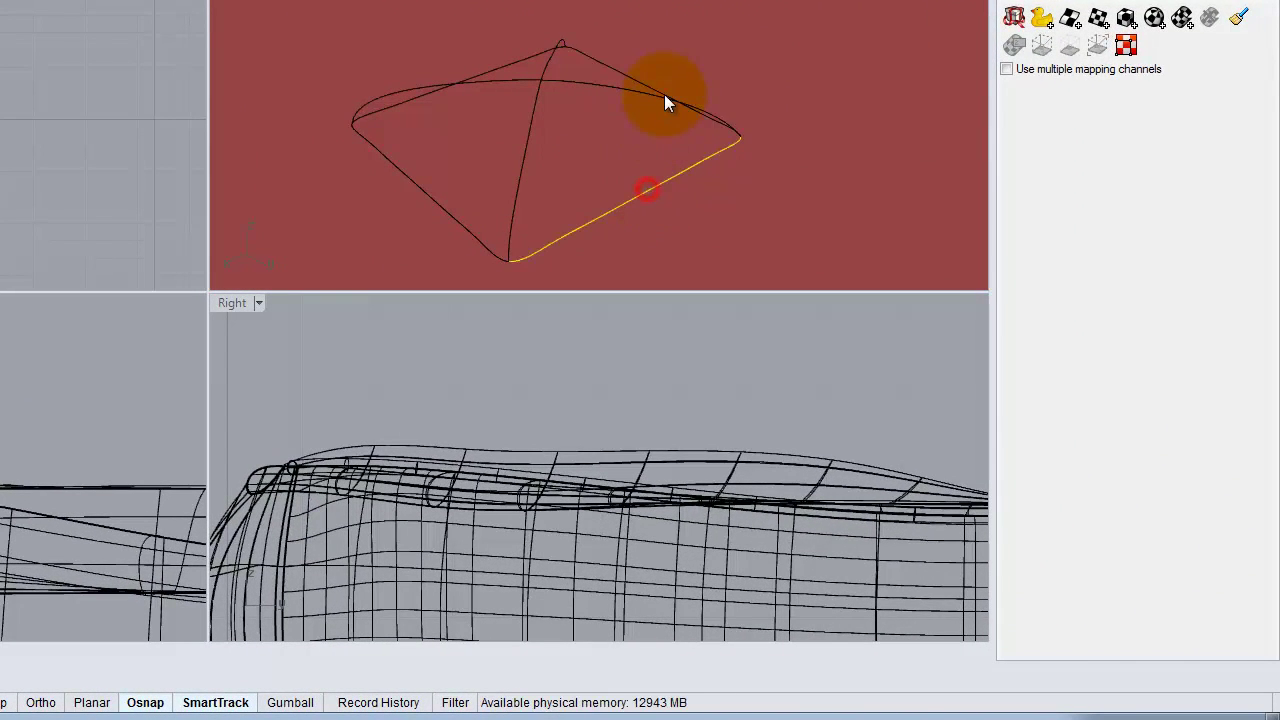
Join the rounded square's four edges in adjacent pairs to form two L-shaped boundary curves
click(660, 96)
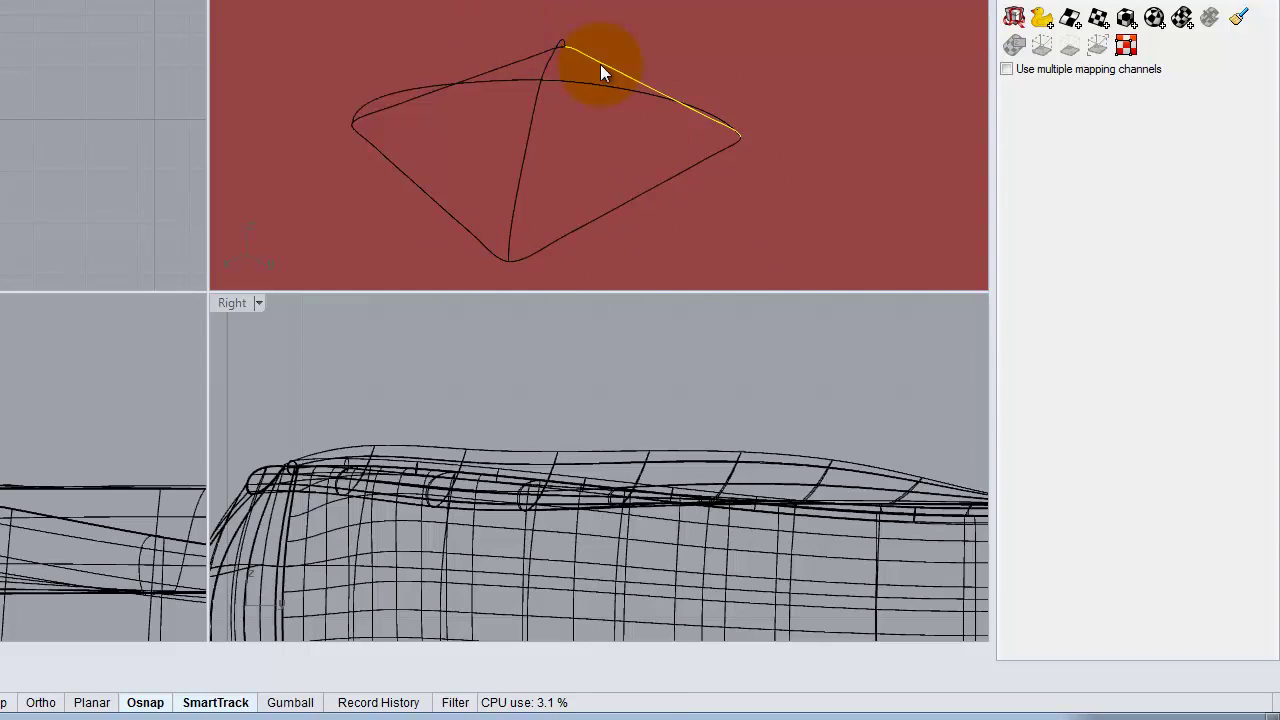
shift+click(666, 190)
key(Return)
click(444, 201)
shift+click(497, 66)
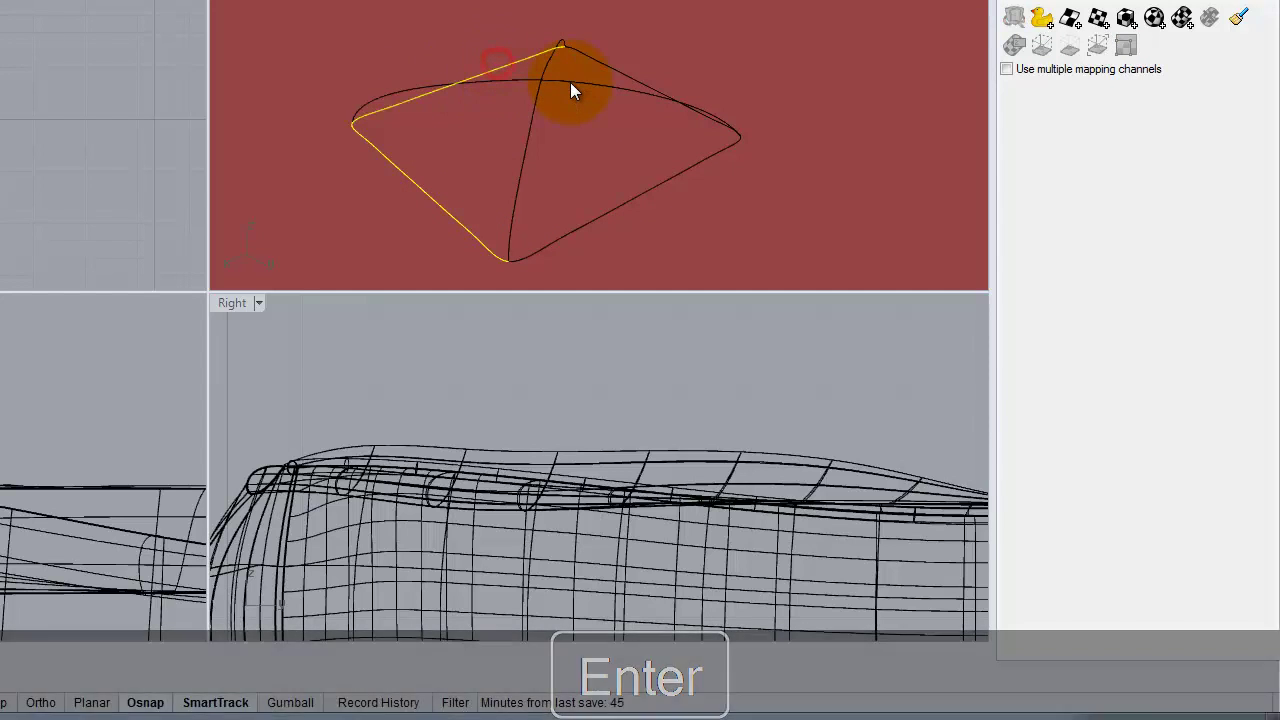
key(Return)
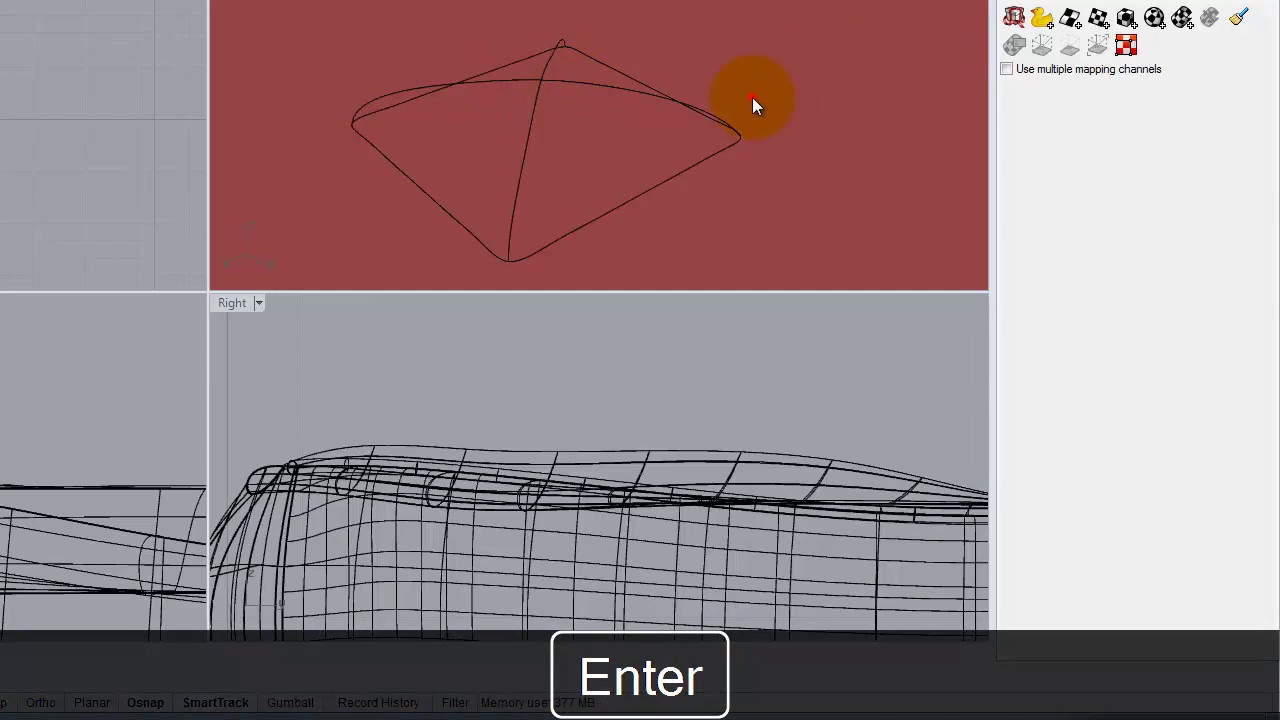
Check the two joined boundary curves and both crossing diagonals by selecting them, and clear the selection
click(753, 98)
click(648, 189)
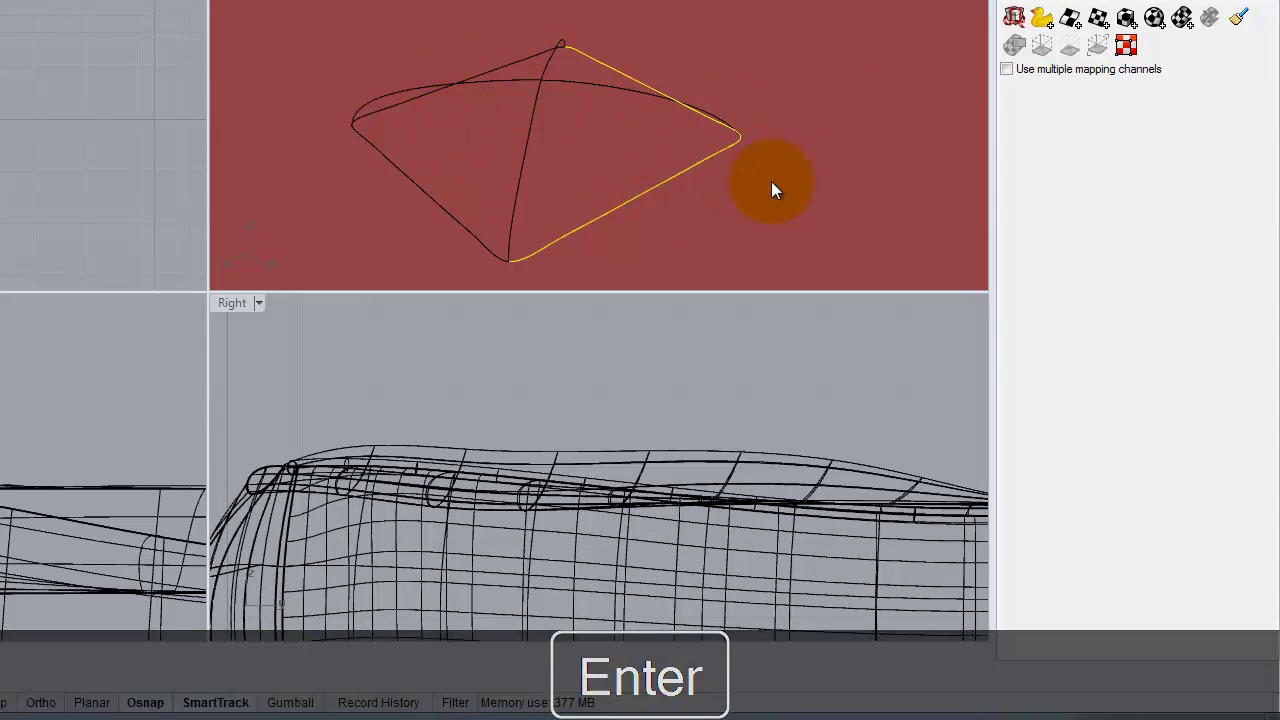
click(534, 124)
click(413, 182)
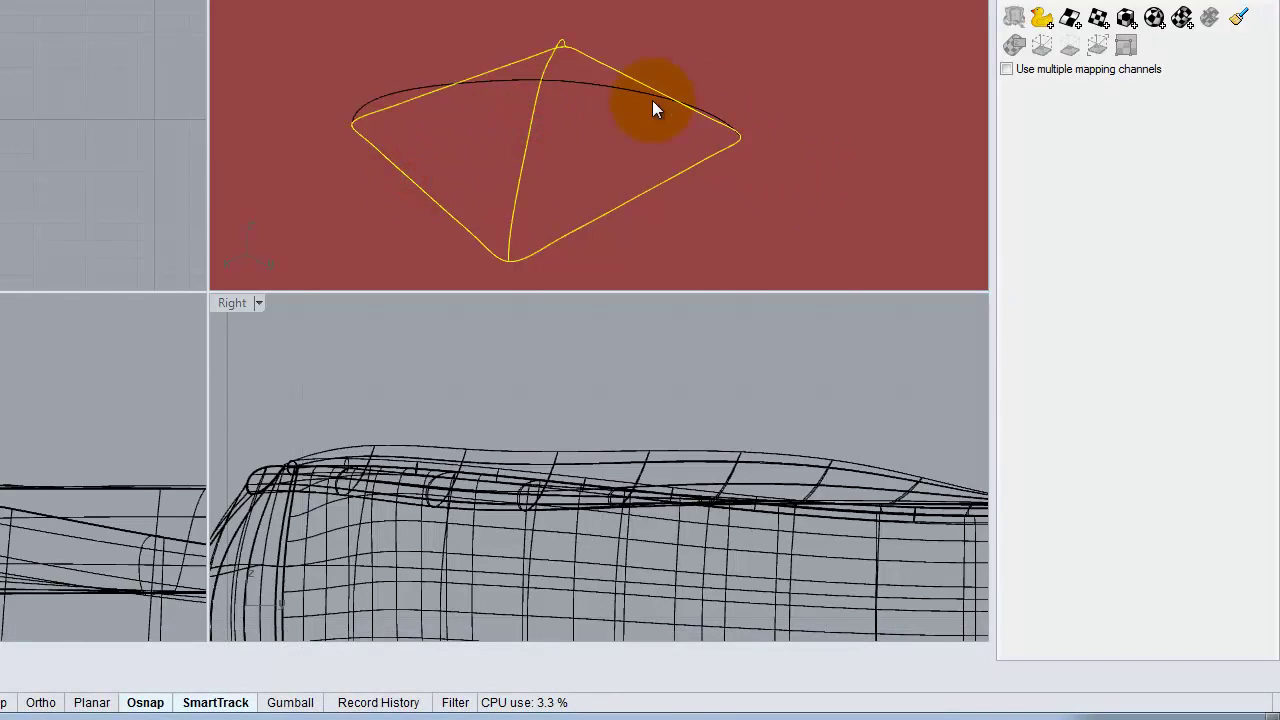
click(489, 250)
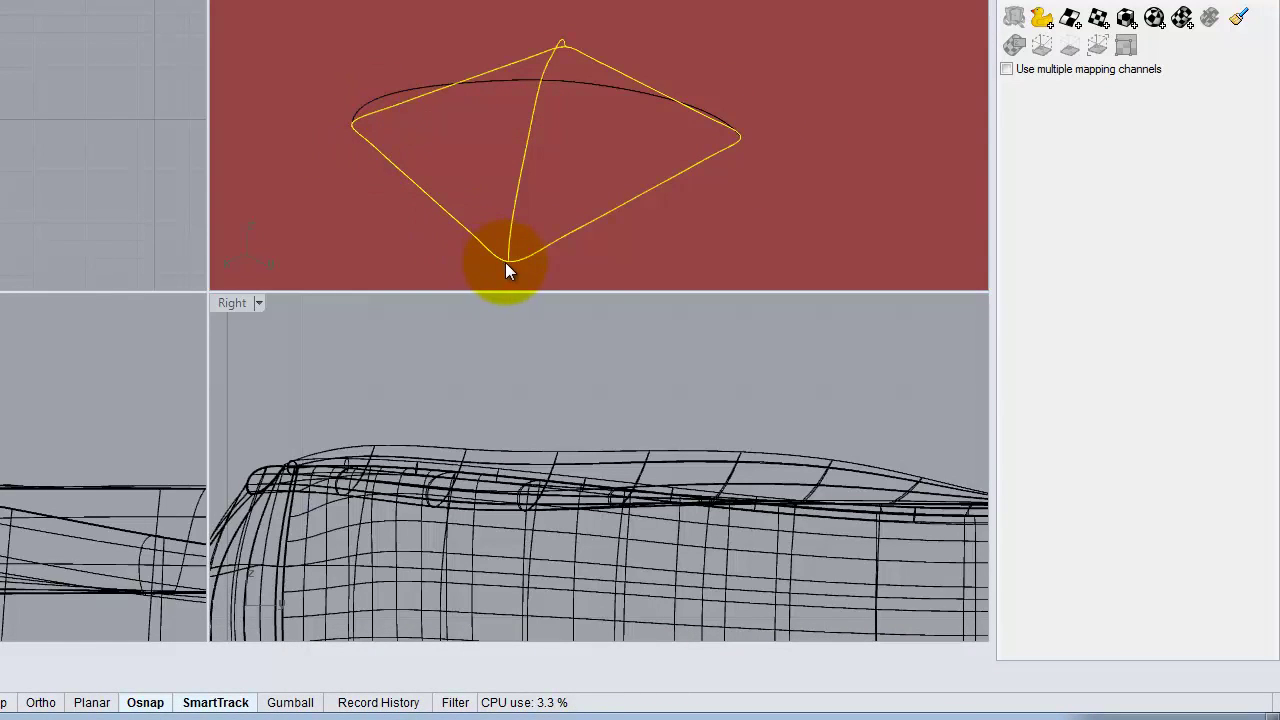
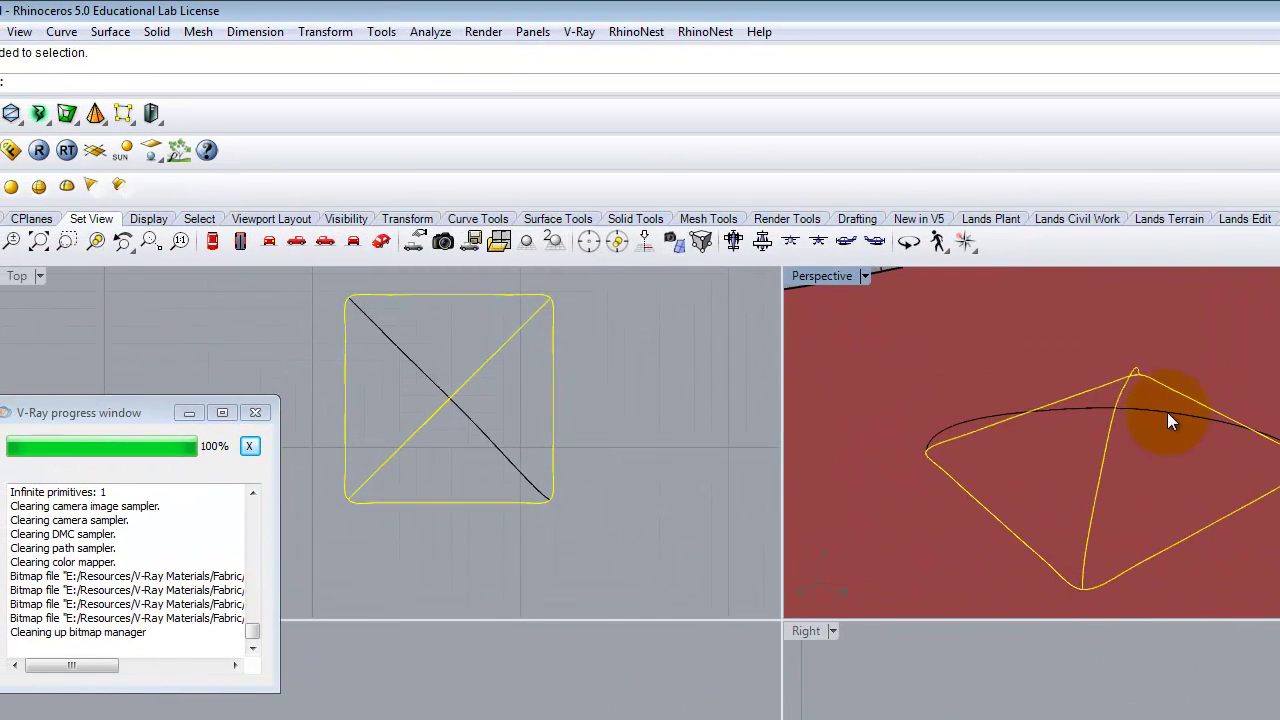
click(1166, 411)
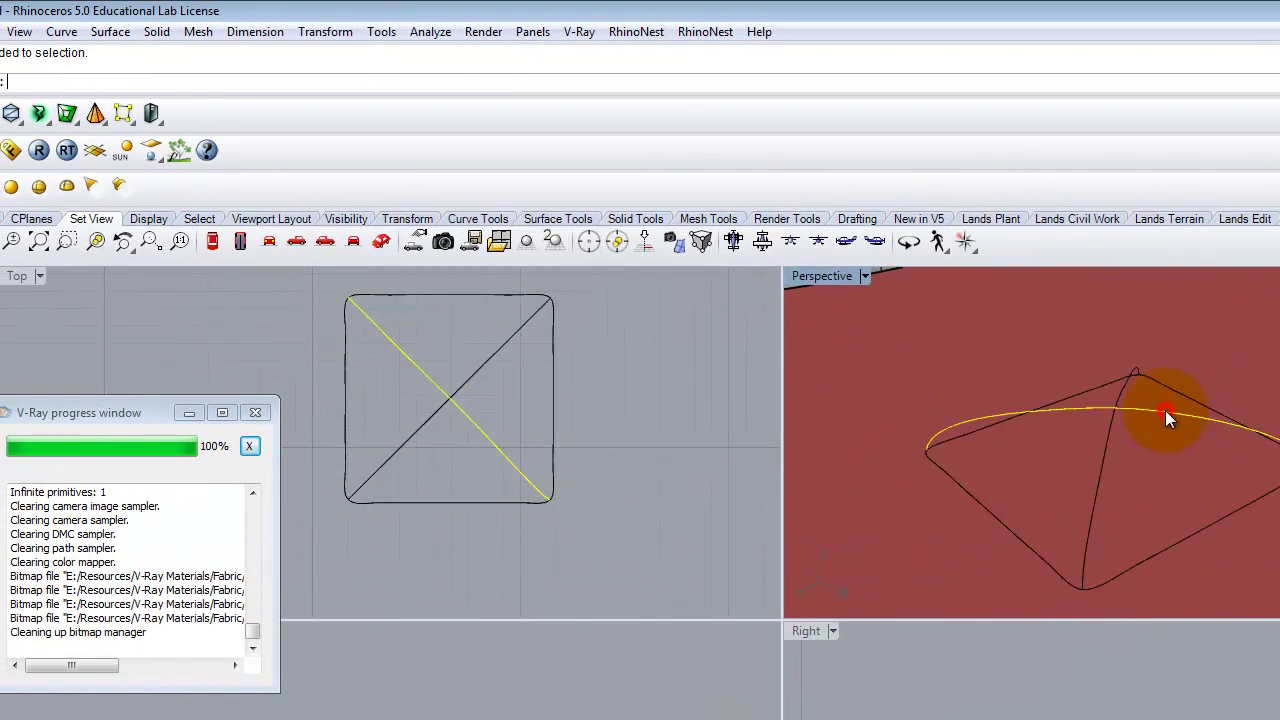
key(Escape)
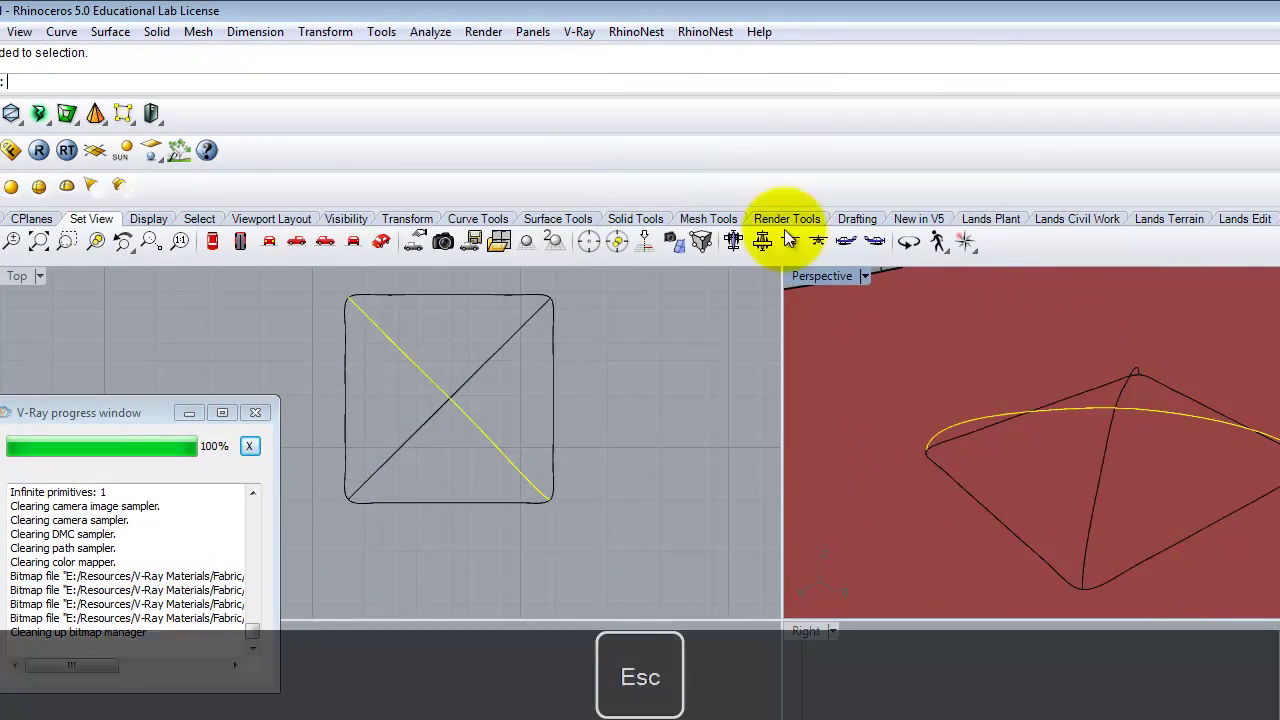
Create a curve network surface from the two joined boundary curves and both diagonals, with edge matching set to Position
click(61, 31)
click(110, 31)
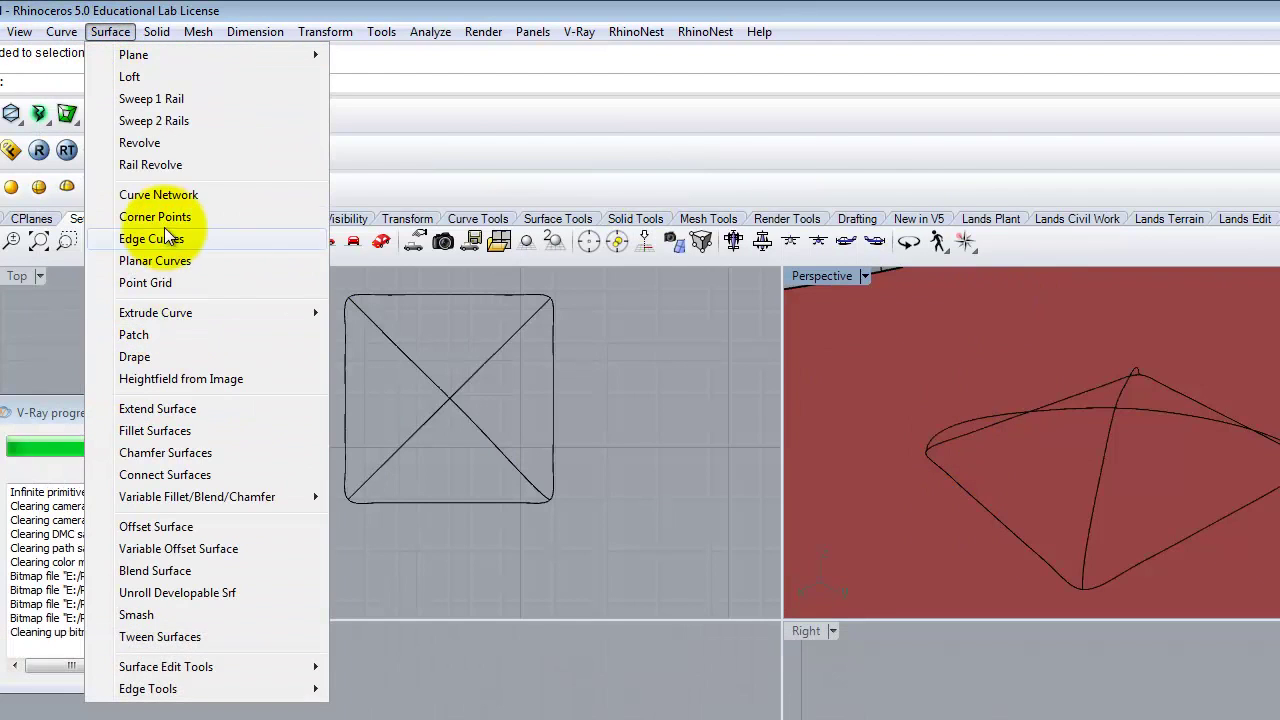
click(159, 195)
click(965, 486)
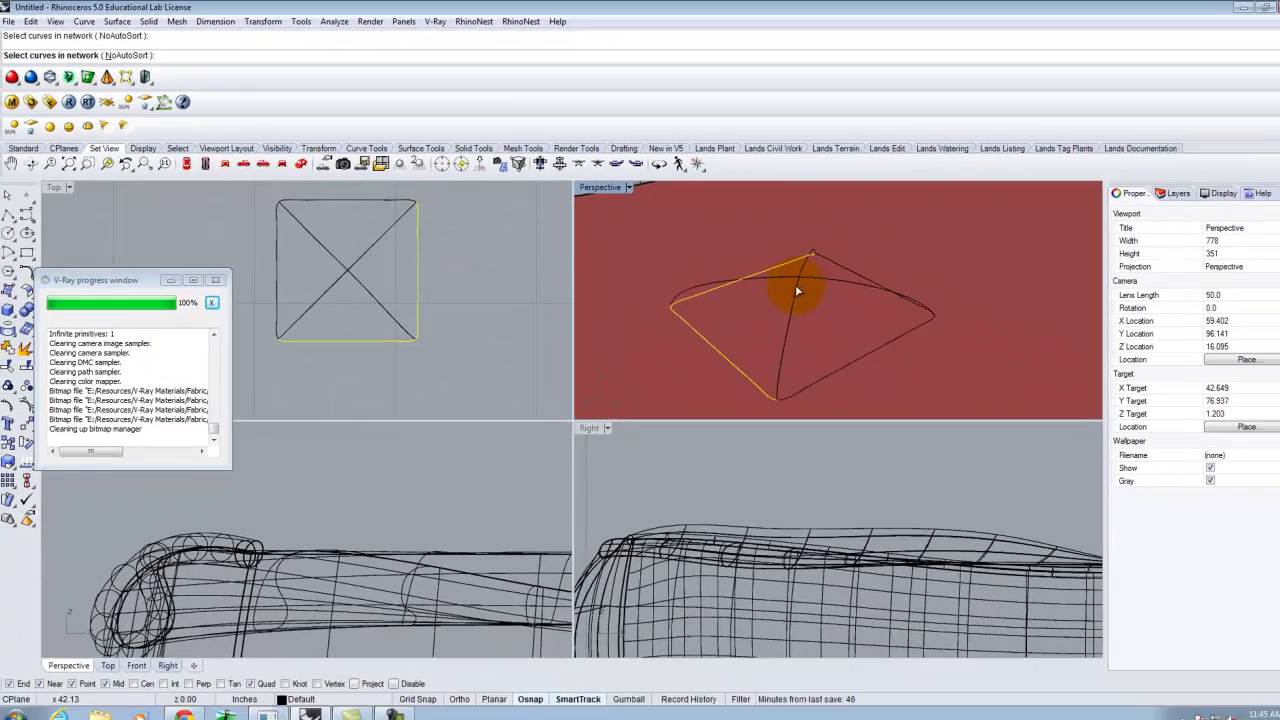
click(915, 328)
click(831, 283)
key(Return)
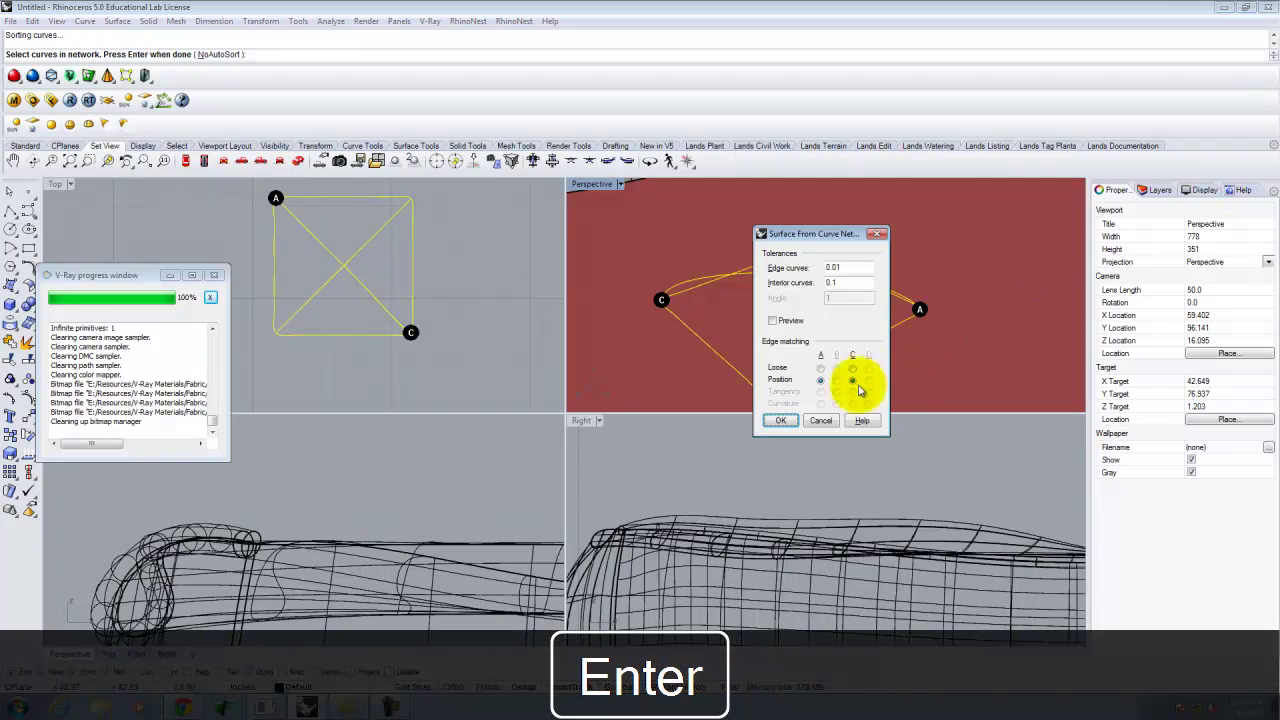
click(781, 420)
Copy the pillow surface together with its four curves about 16 inches to one side
right_drag(860, 275, 794, 291)
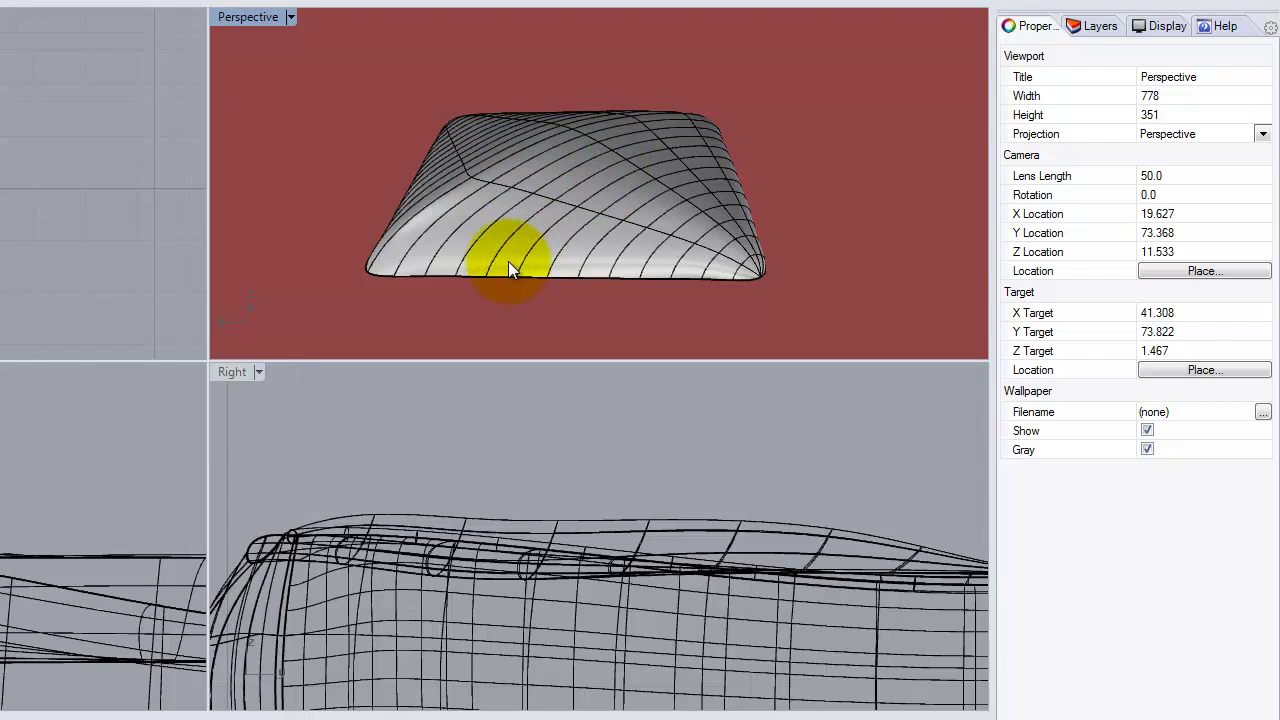
click(547, 202)
key(Escape)
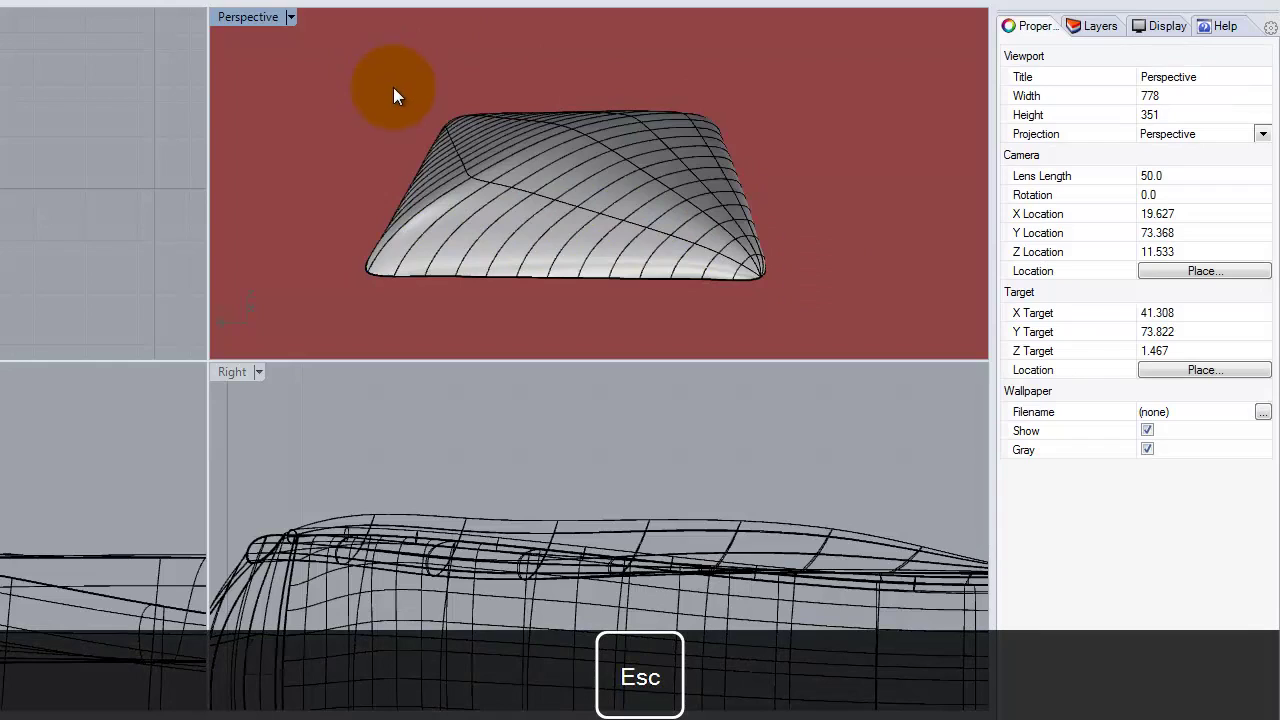
drag(362, 64, 806, 322)
text(Cop)
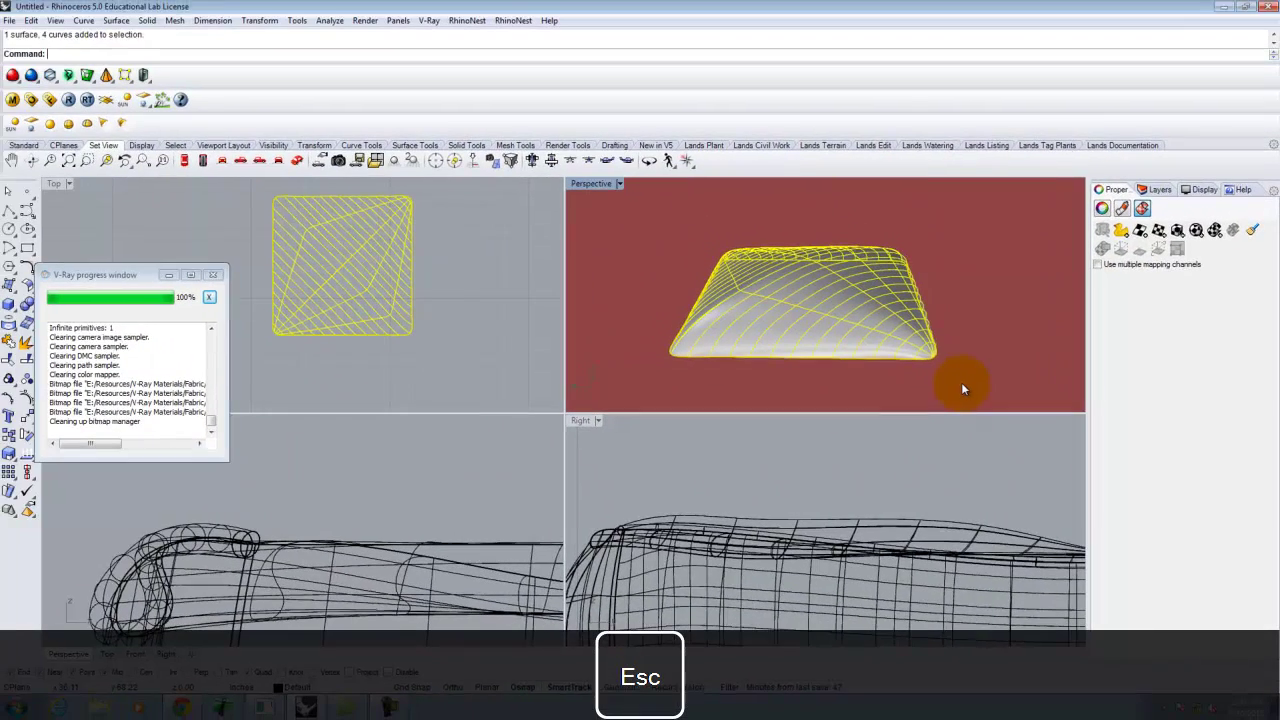
key(Return)
click(980, 361)
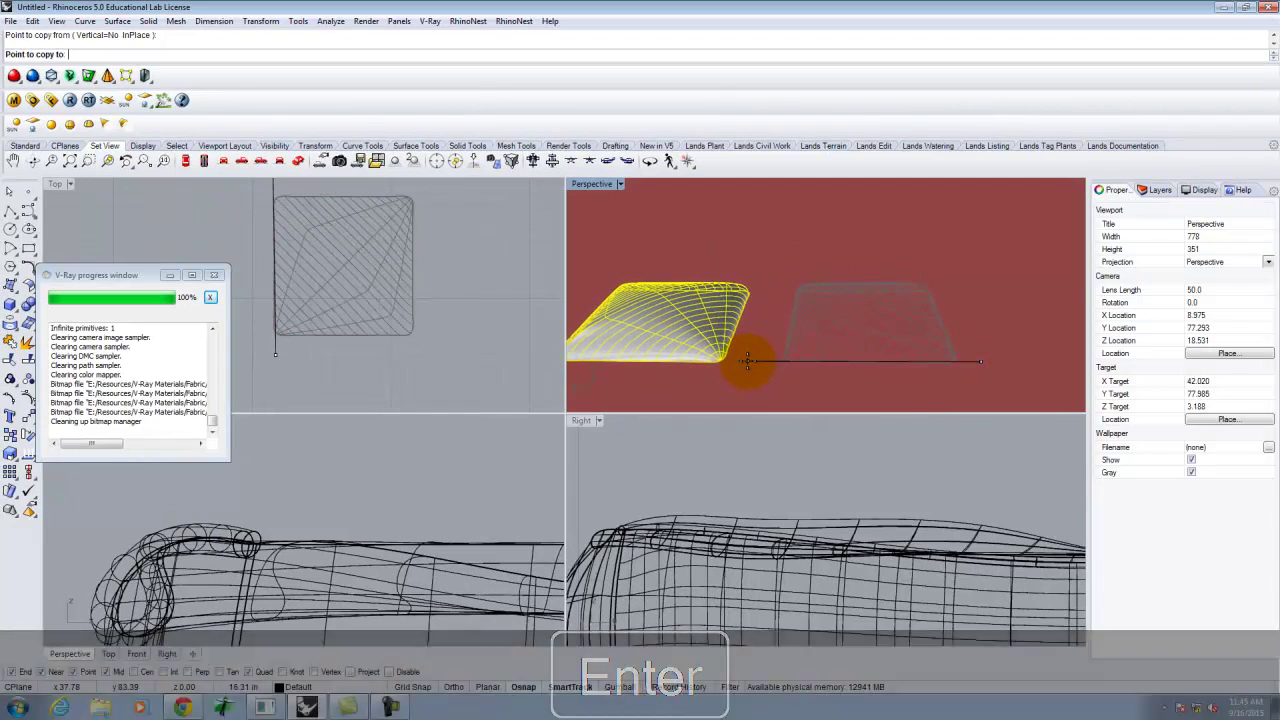
click(747, 358)
key(Escape)
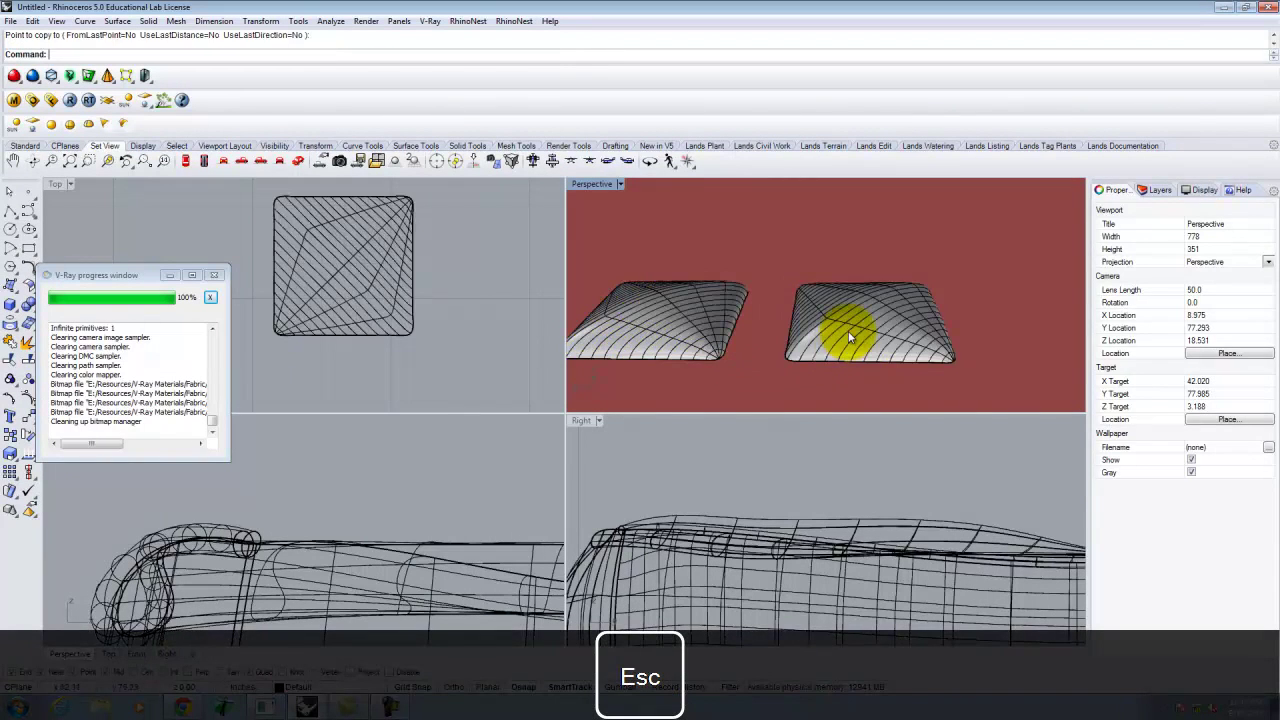
Delete the network surface from the original set, keeping its boundary and diagonal curves
click(905, 311)
key(Delete)
mouse_move(905, 310)
right_down()
mouse_move(829, 300)
mouse_move(904, 317)
right_up()
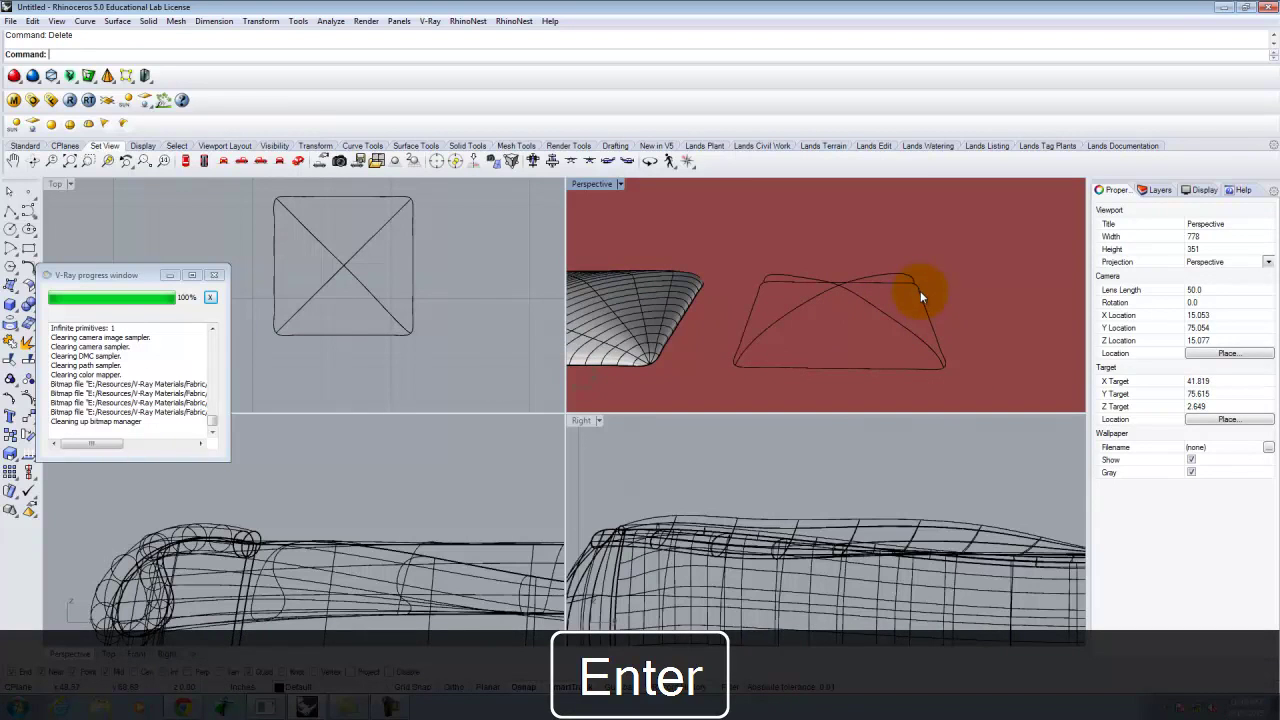
Explode the joined square outline into separate edge curves and clear the selection
click(920, 289)
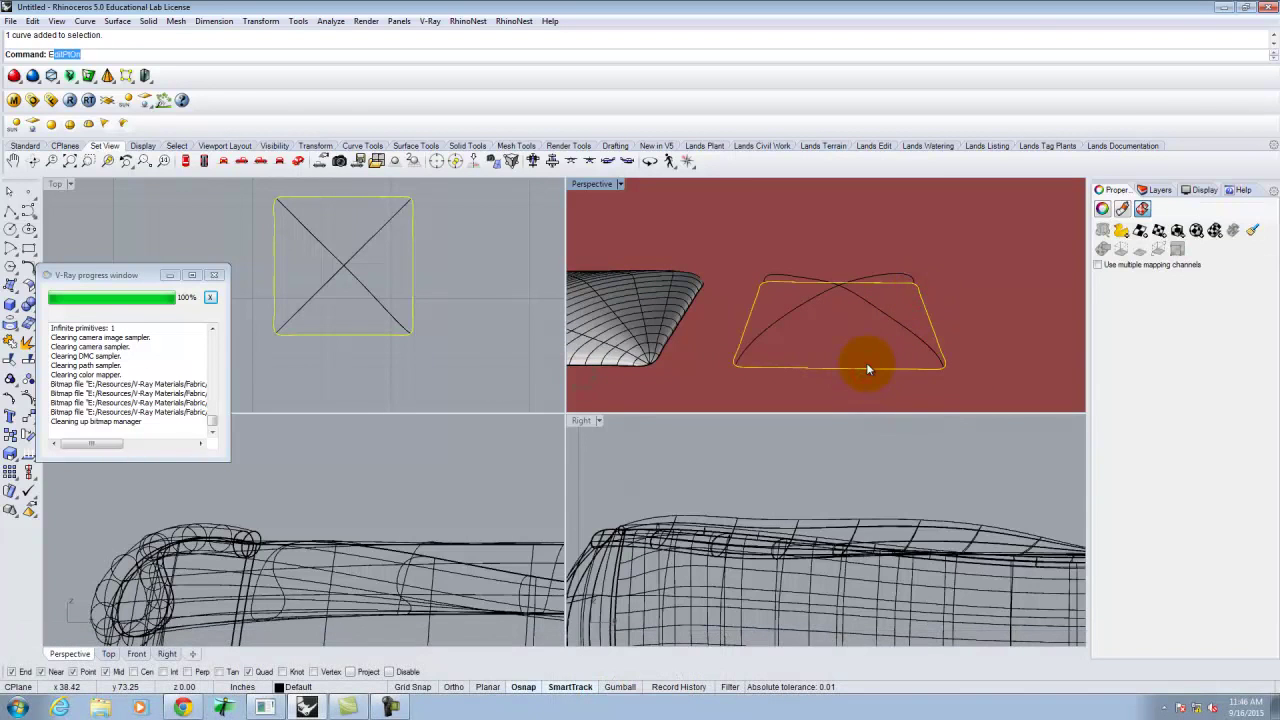
text(Expl)
key(Return)
click(920, 305)
key(Escape)
Split the first raised diagonal where the other diagonal crosses it
click(885, 284)
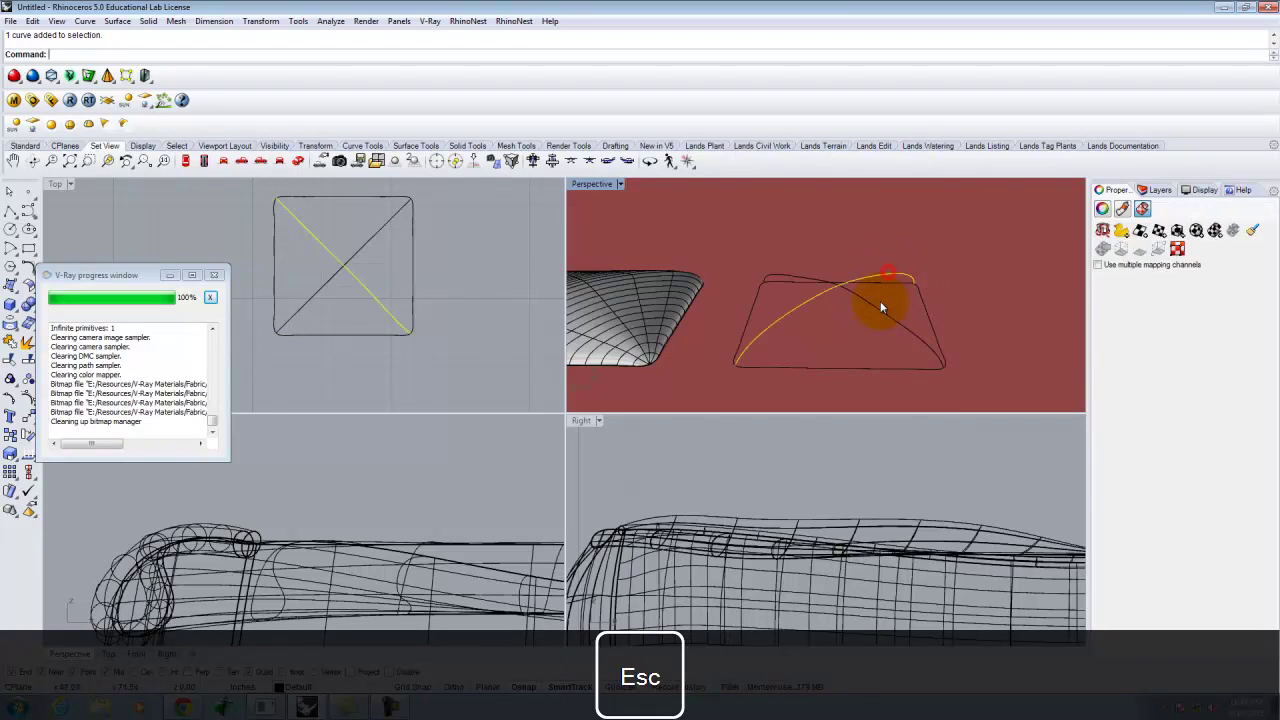
shift+click(912, 318)
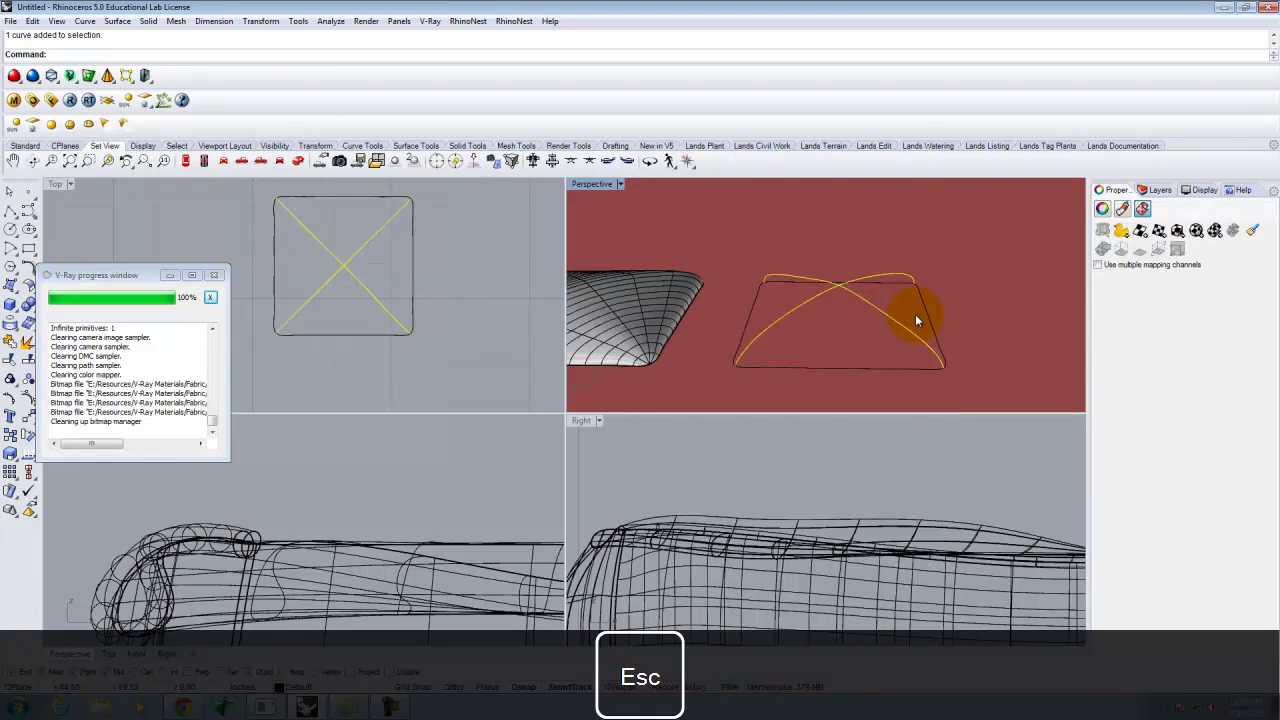
key(Escape)
click(889, 277)
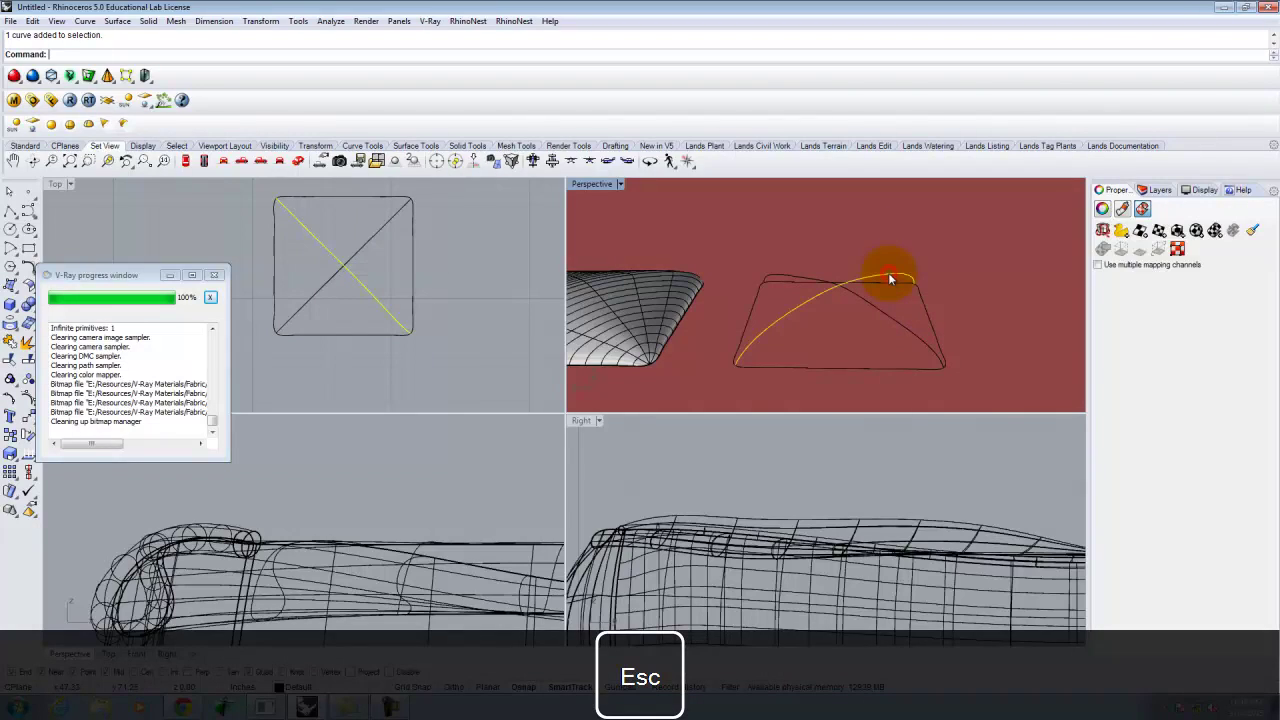
key(Return)
click(867, 304)
key(Return)
click(824, 294)
click(868, 274)
click(855, 340)
Split the second diagonal at the centre crossing, using a half of the first diagonal as the cutting object
click(882, 313)
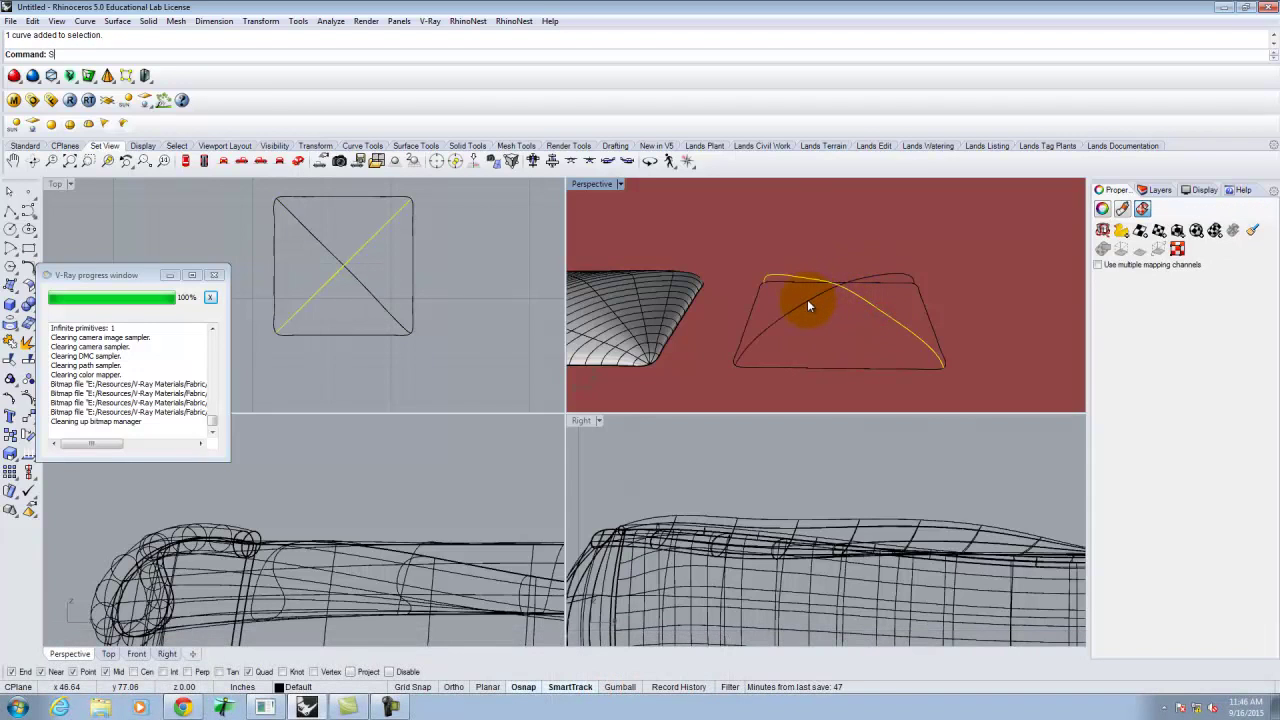
text(pl)
key(Return)
click(809, 300)
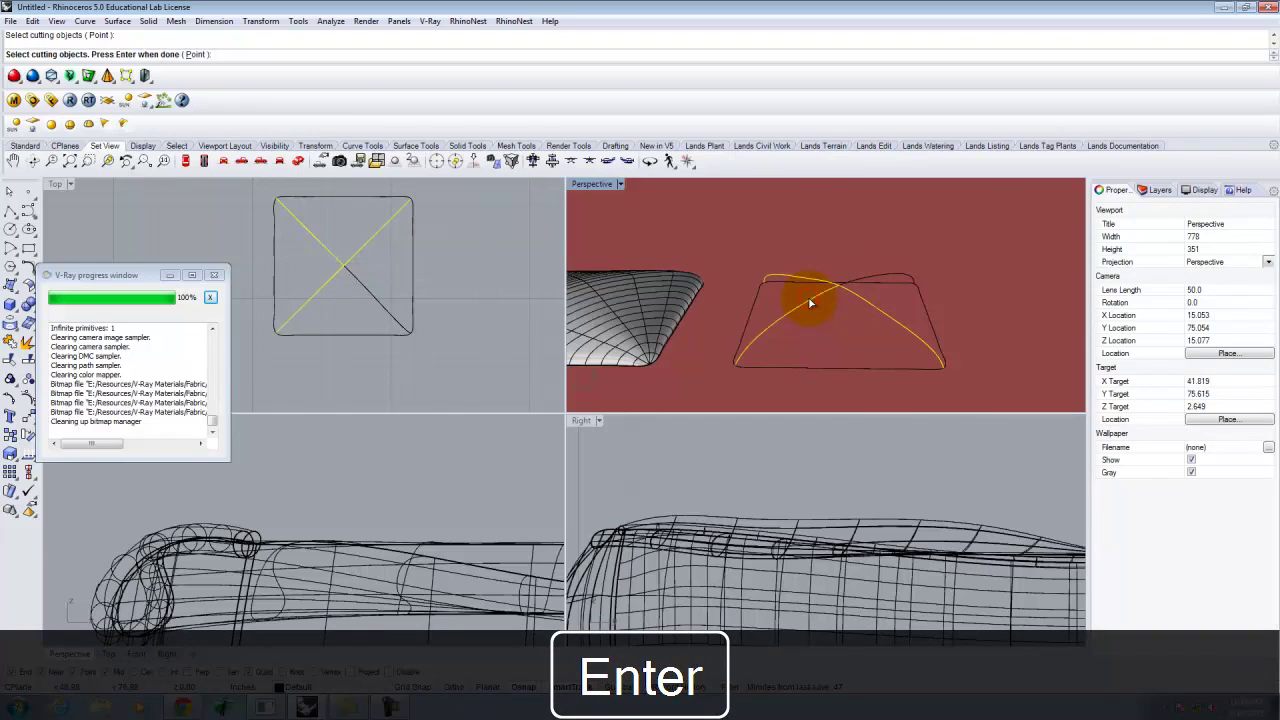
key(Return)
click(864, 302)
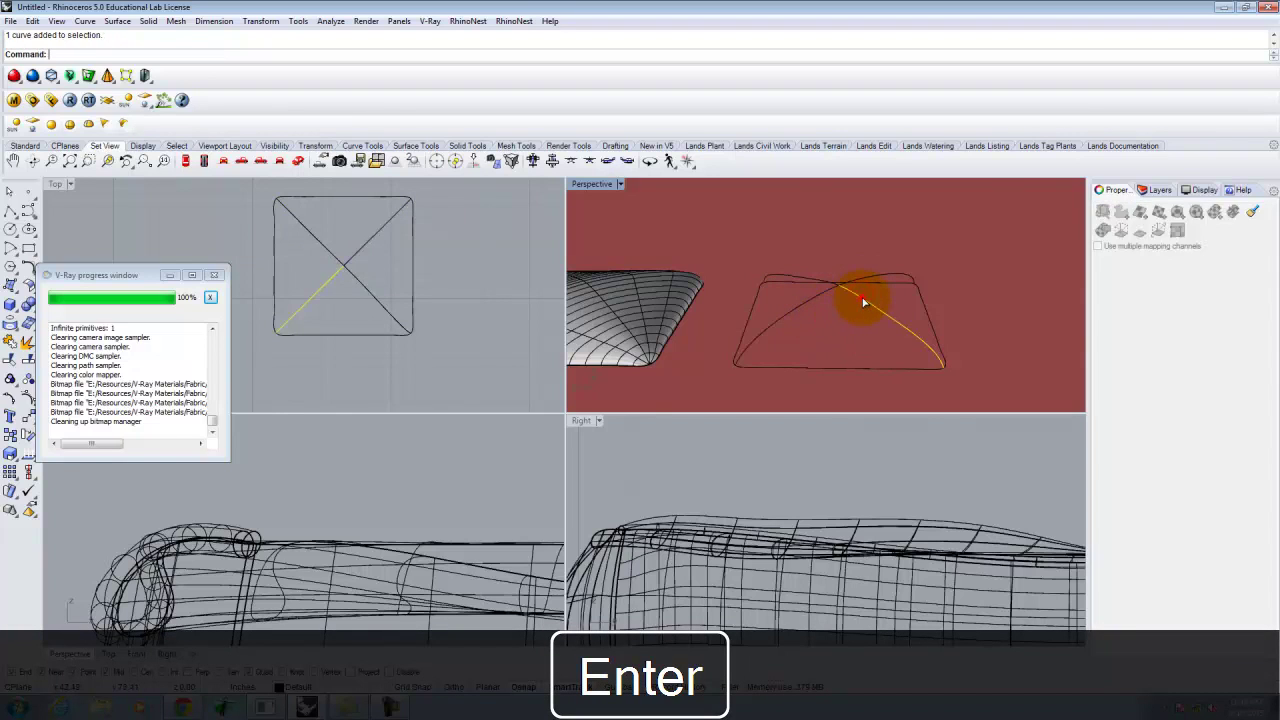
Create a curve network surface from the outline's upper edge in plan and its two adjoining half diagonals, with Position edge matching
click(805, 279)
right_drag(774, 303, 843, 355)
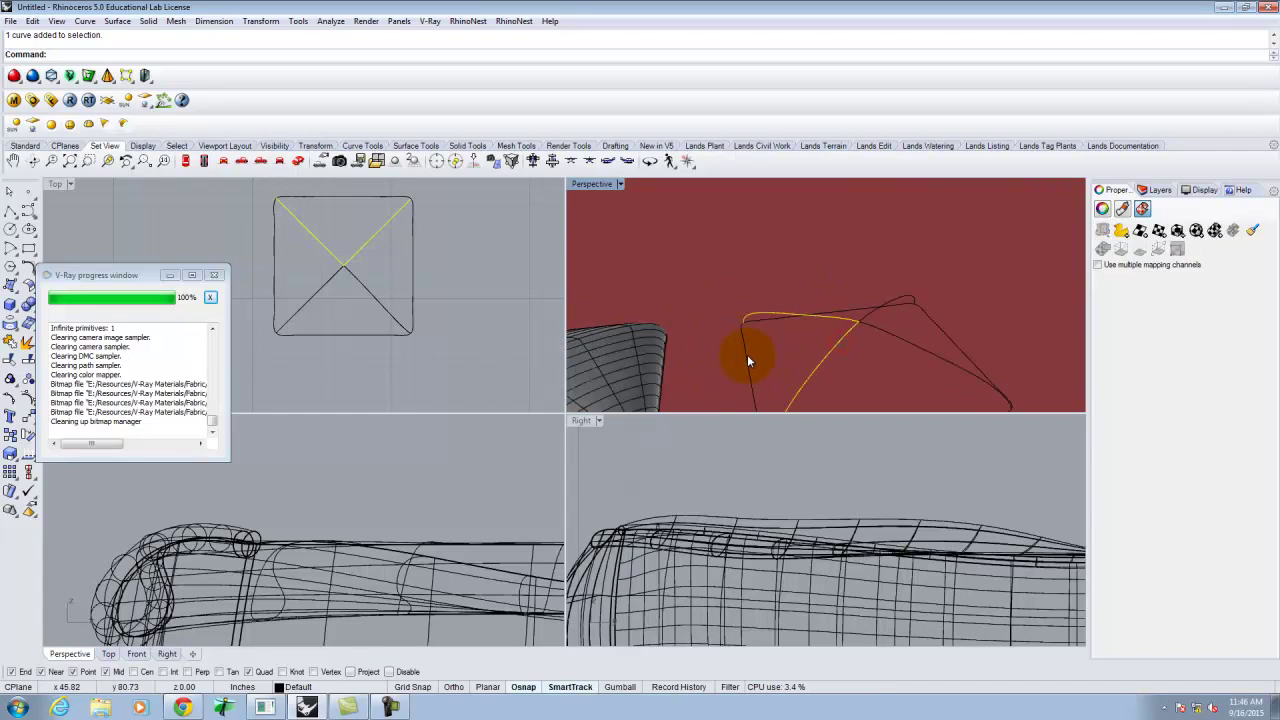
scroll(855, 244, down, 3)
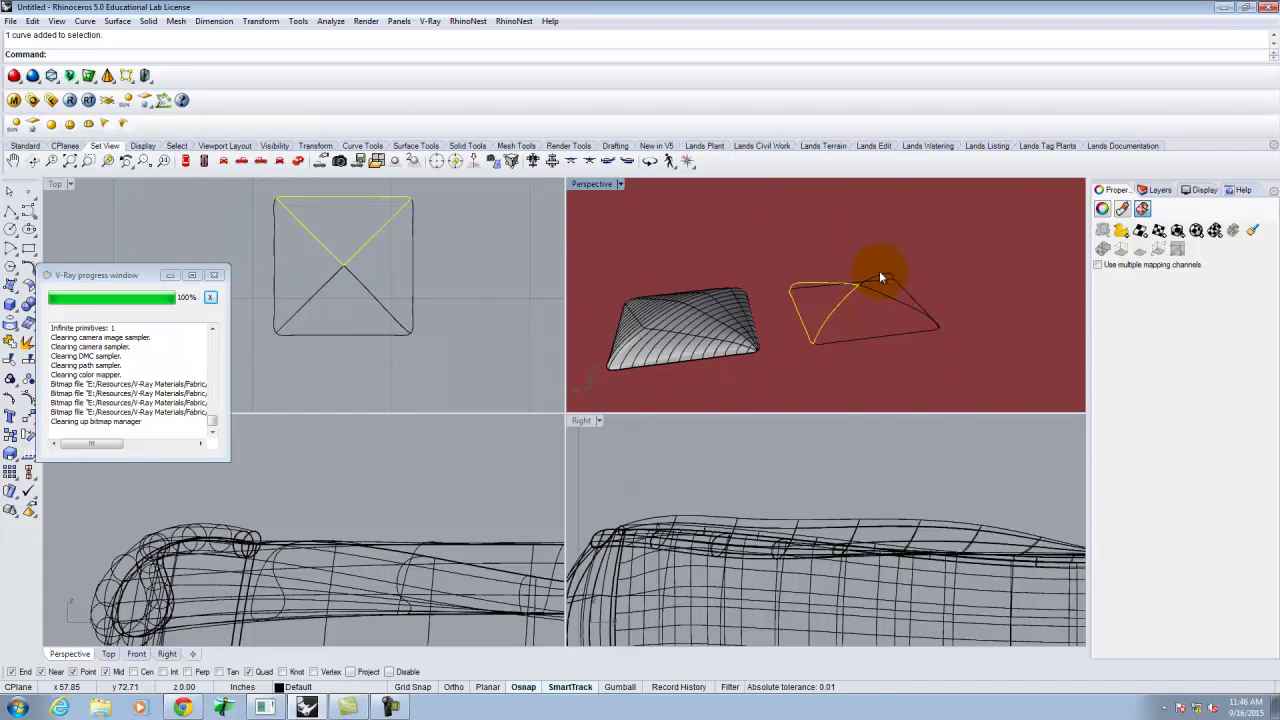
click(85, 21)
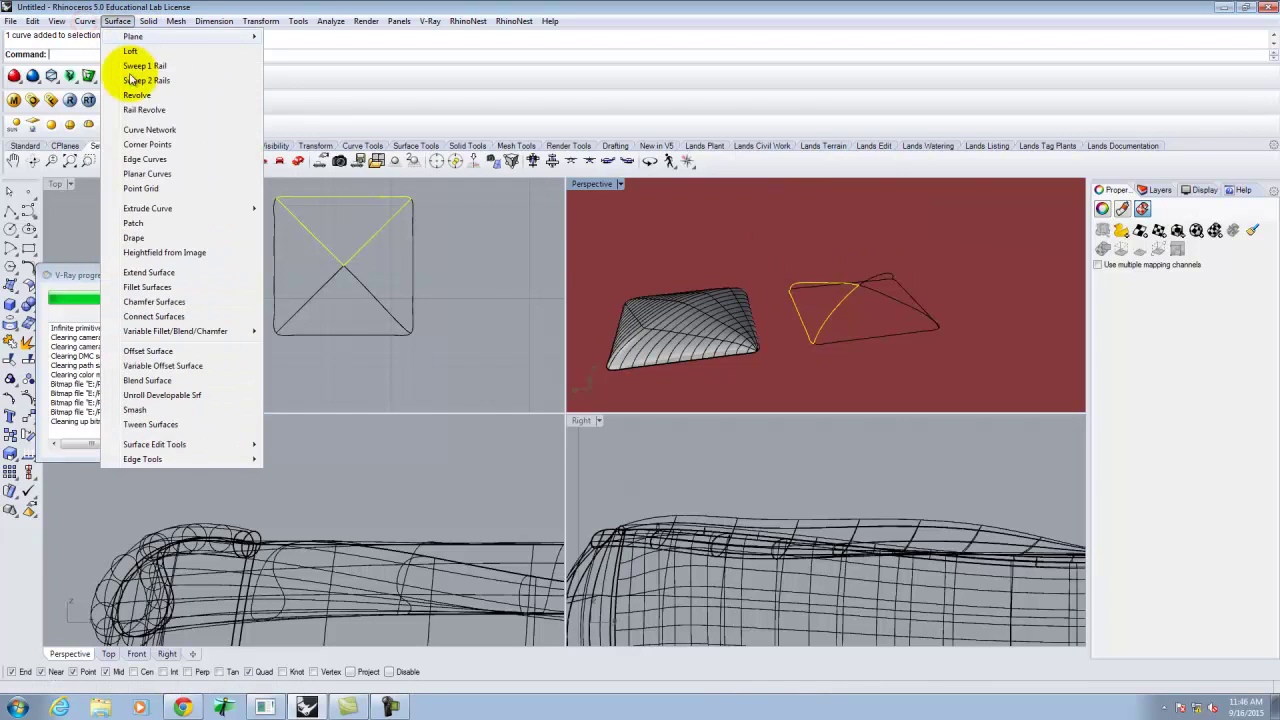
click(148, 131)
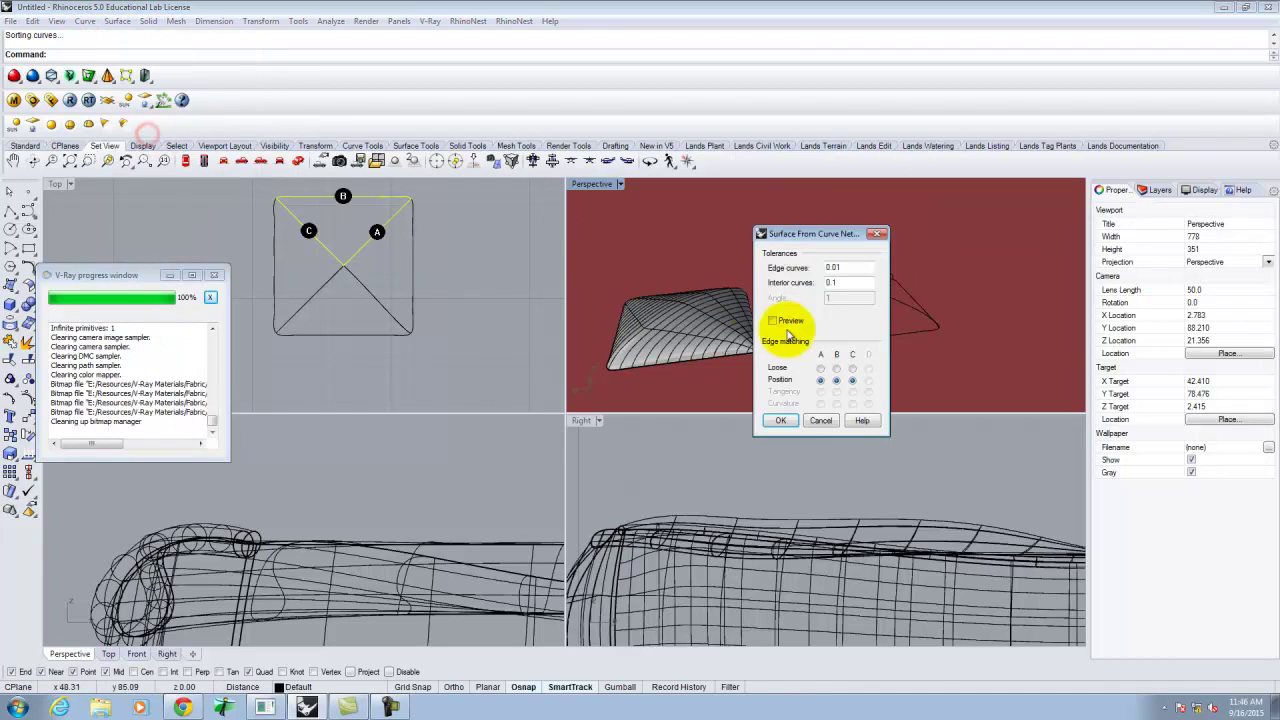
click(780, 423)
scroll(928, 296, up, 3)
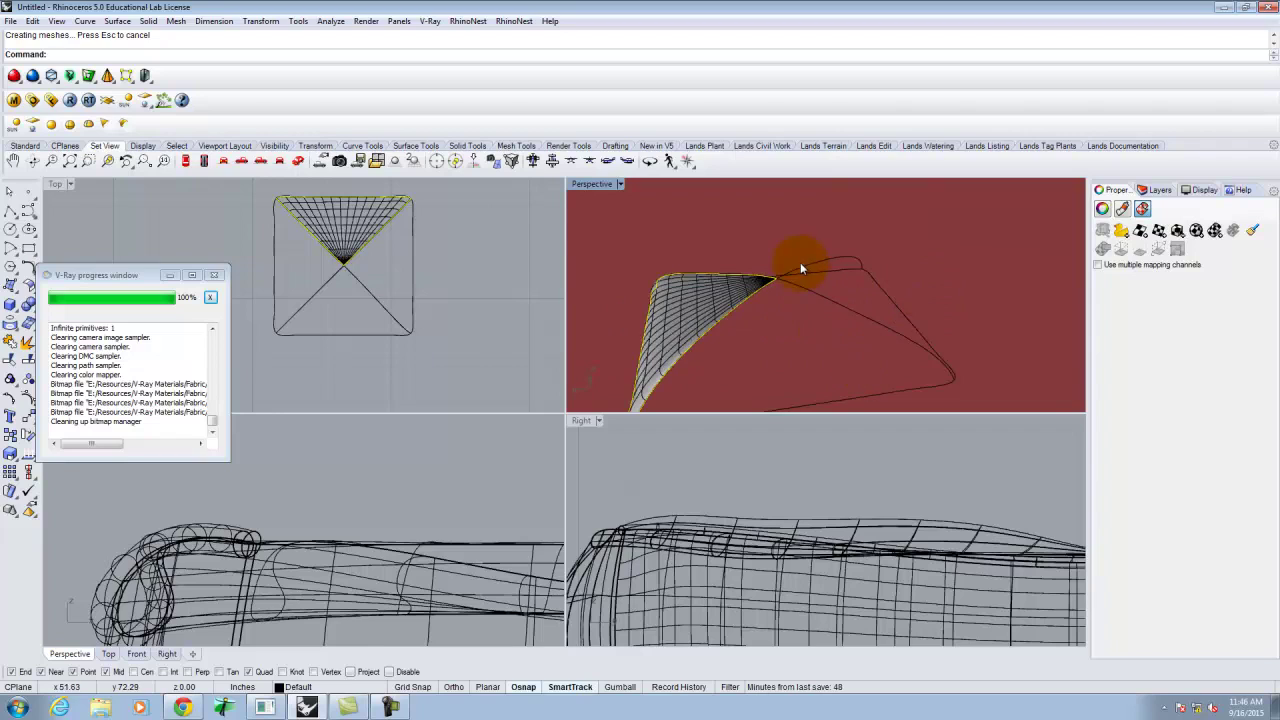
scroll(801, 265, down, 3)
Create a second triangular network surface from the left outline edge in plan and its two half diagonals, with Position edge matching
click(809, 354)
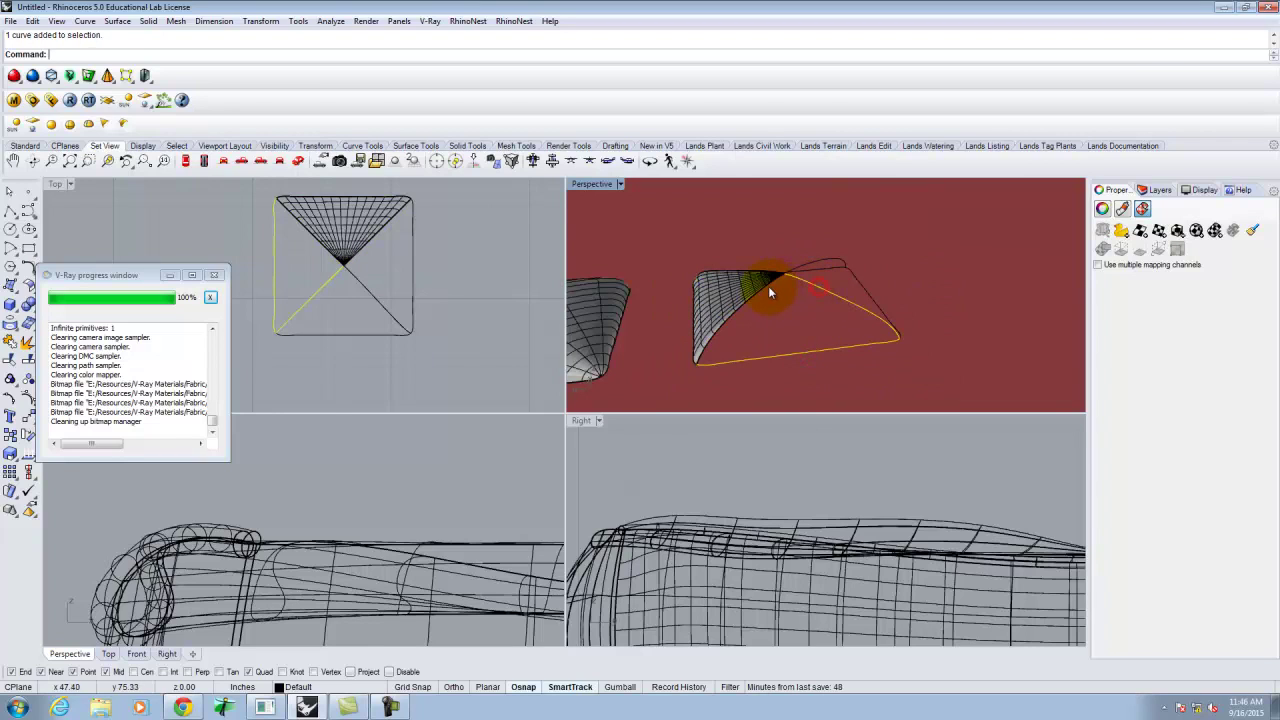
click(774, 291)
click(814, 323)
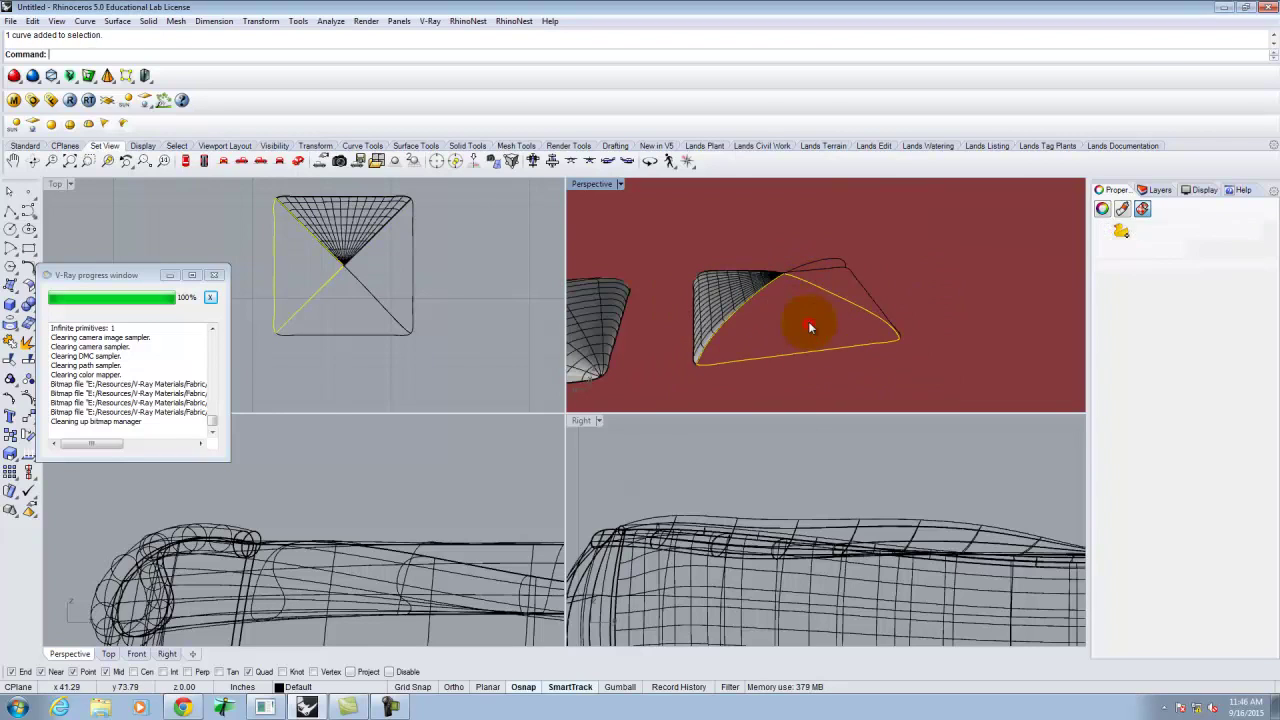
click(117, 21)
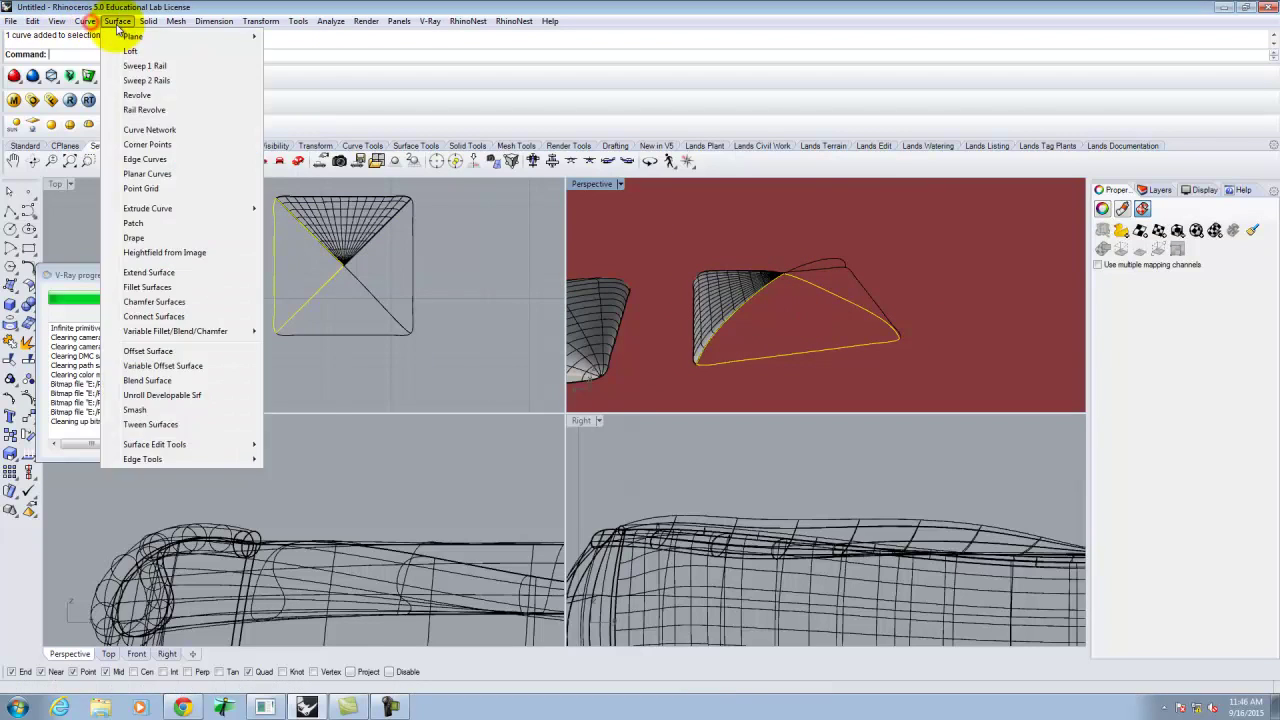
click(140, 128)
click(778, 420)
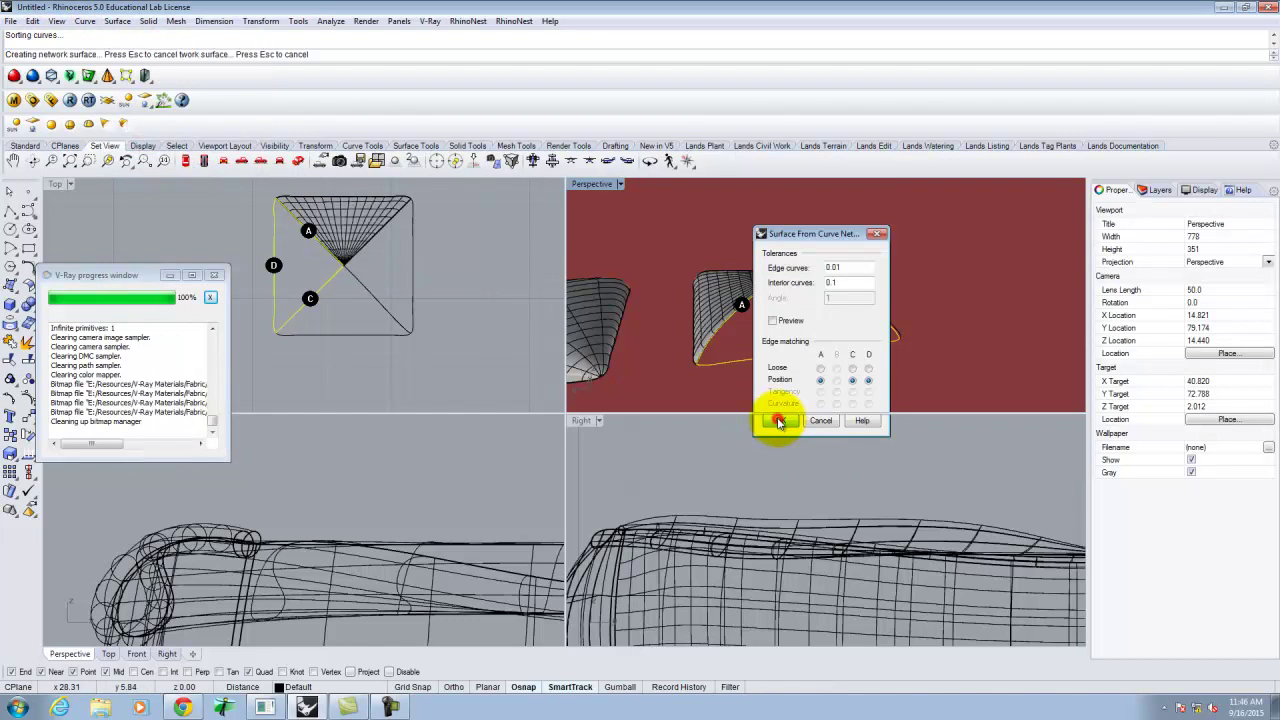
Create a third network surface from the lower outline edge in plan and its two half diagonals, with Position edge matching
right_drag(990, 229, 871, 295)
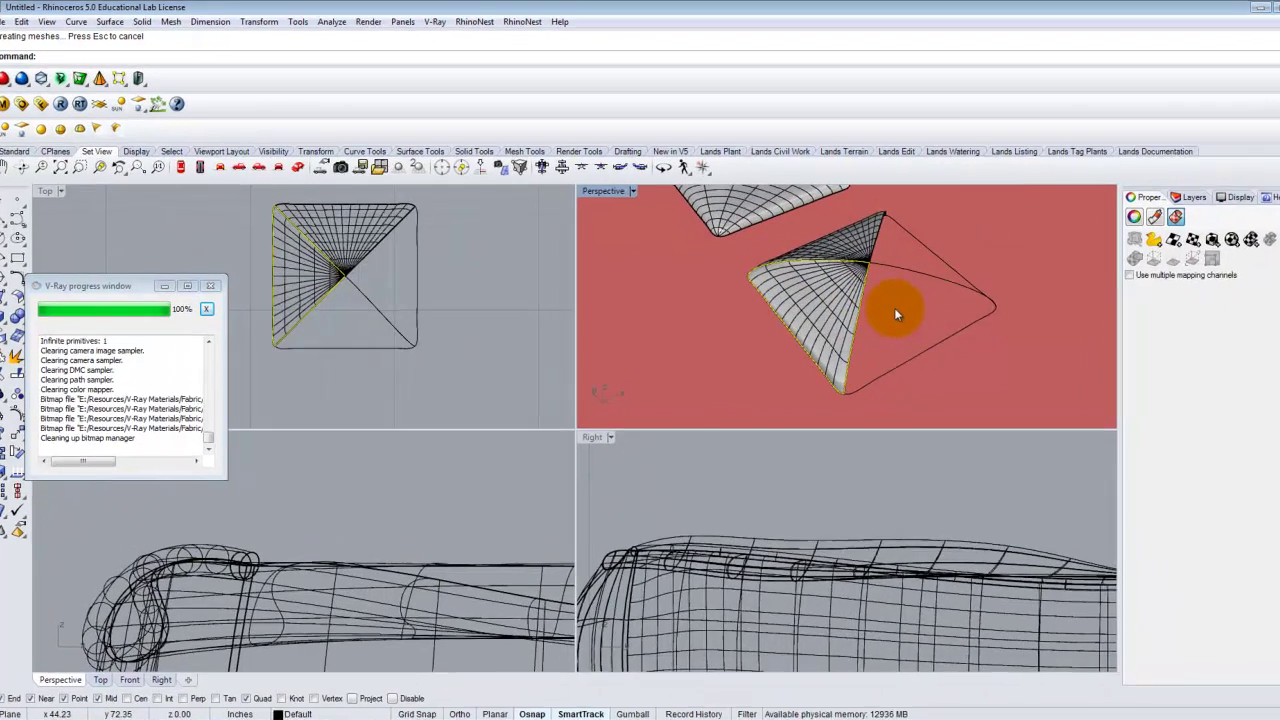
click(882, 298)
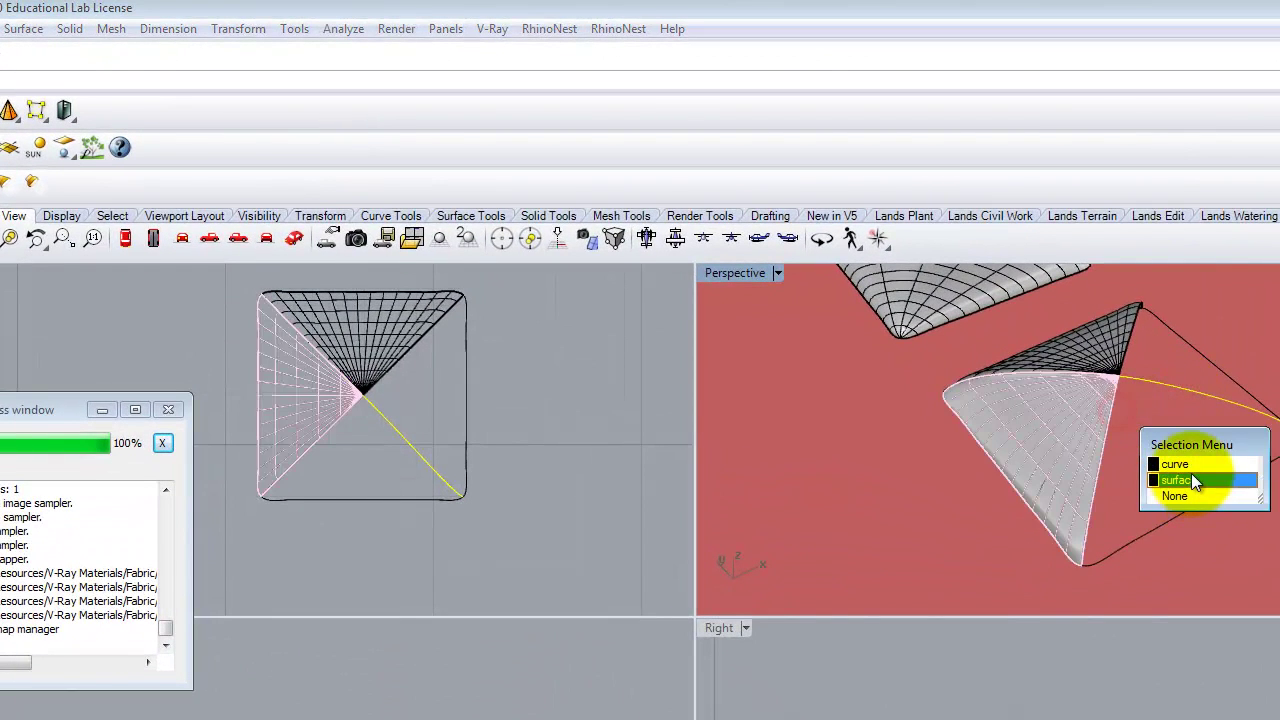
click(1176, 464)
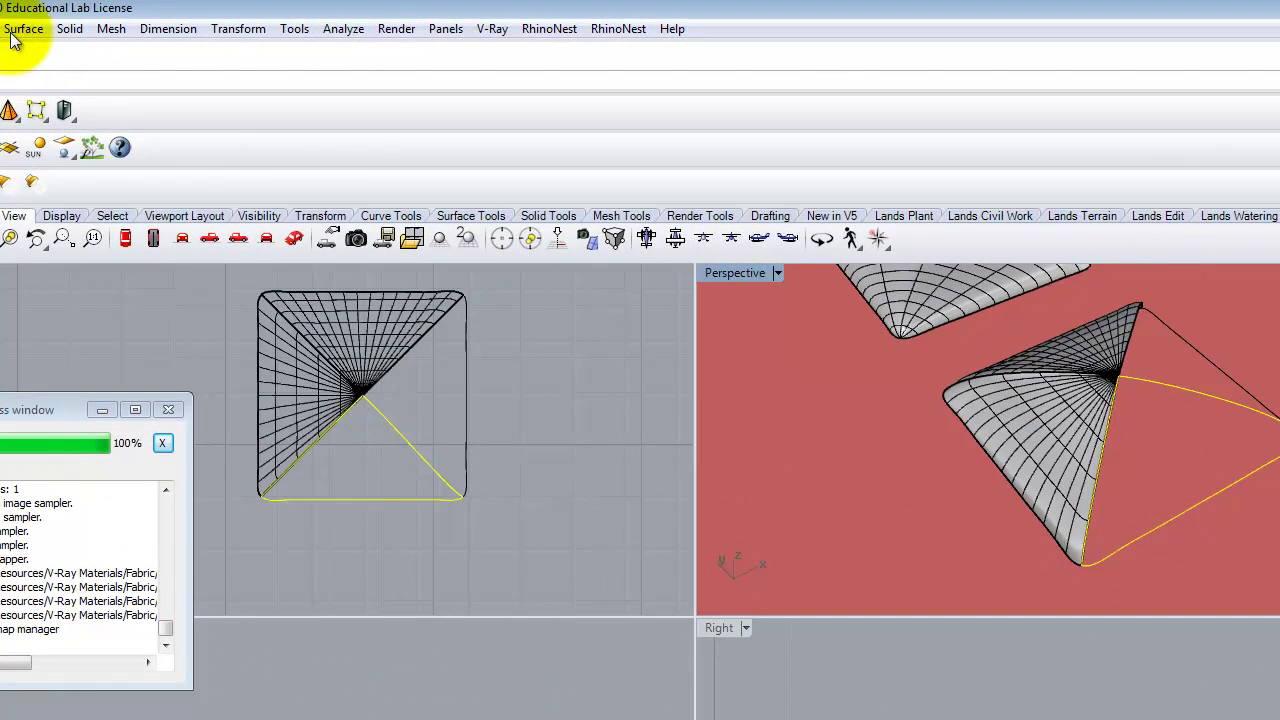
click(14, 32)
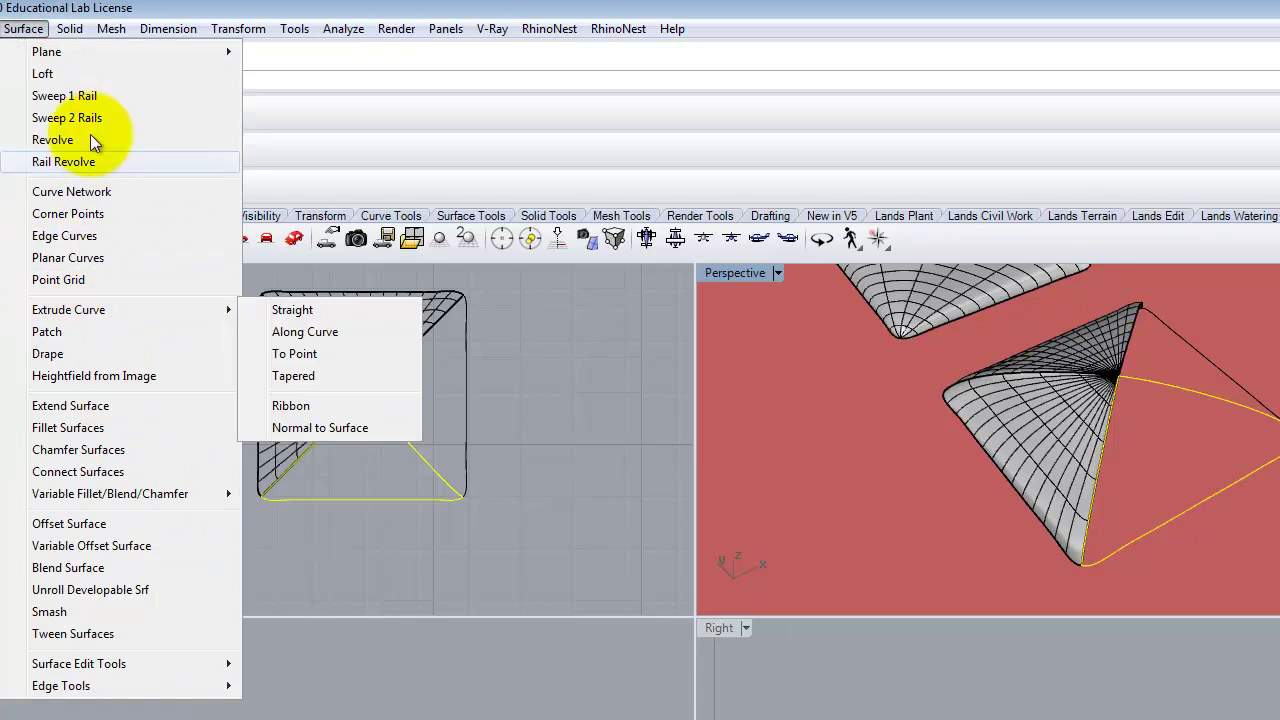
click(63, 193)
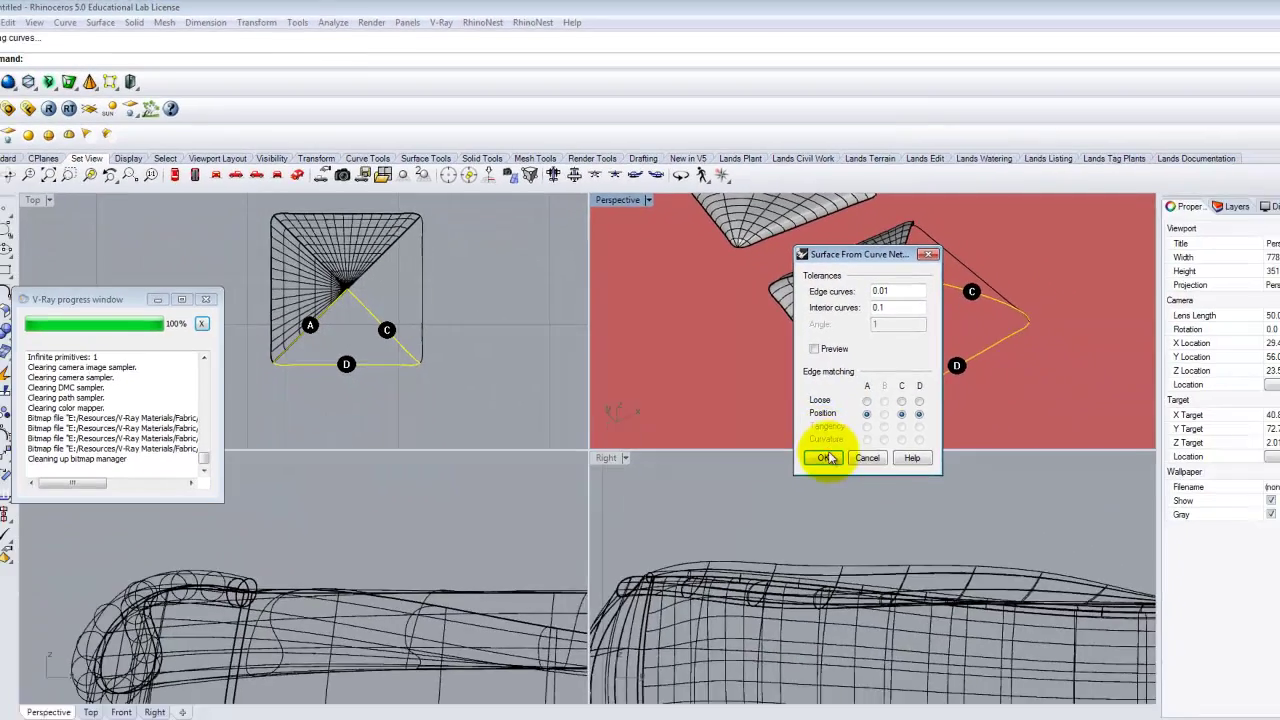
click(1017, 627)
Close the remaining triangular gap with a curve network surface from the right outline edge in plan and its two half diagonals
right_drag(965, 338, 743, 343)
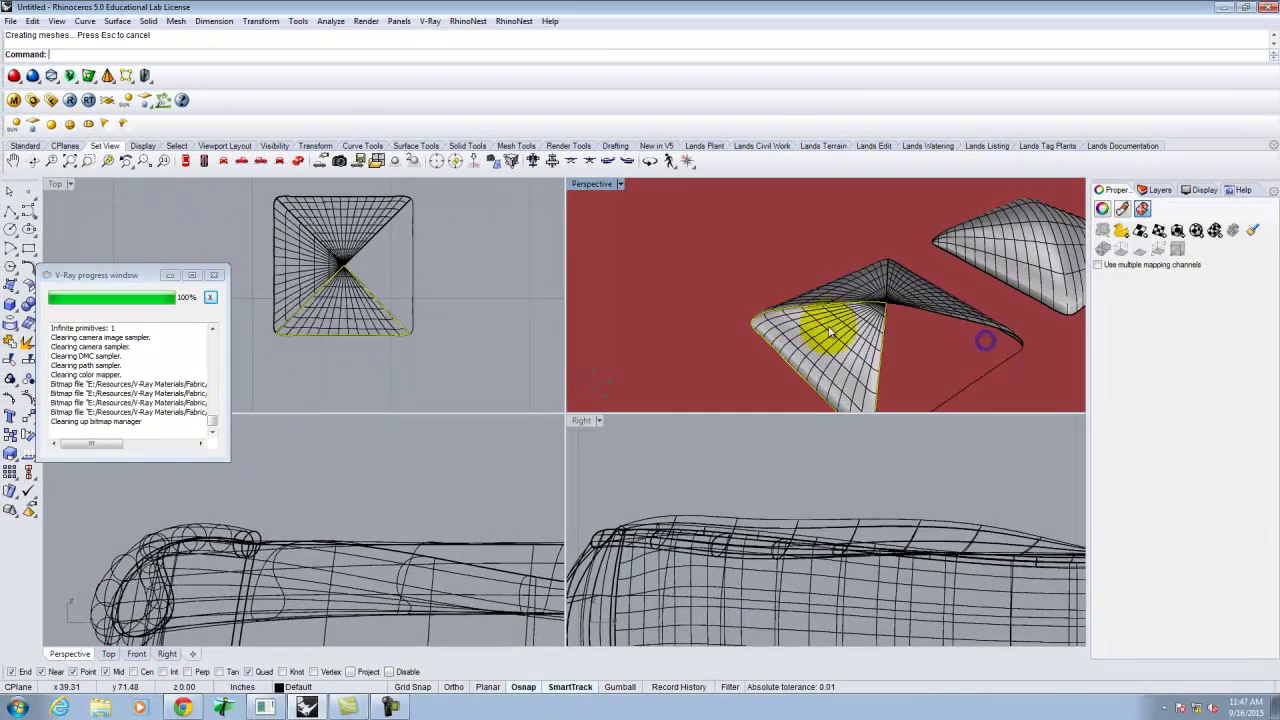
key(Escape)
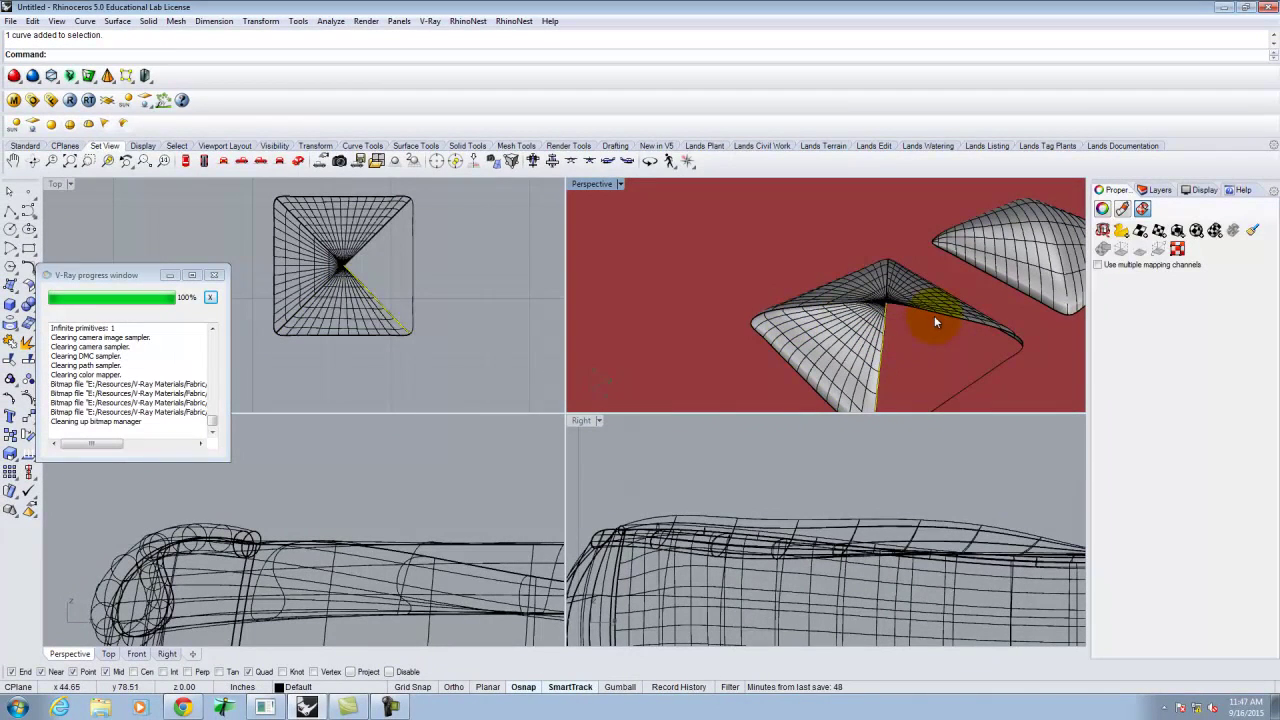
click(940, 318)
click(975, 348)
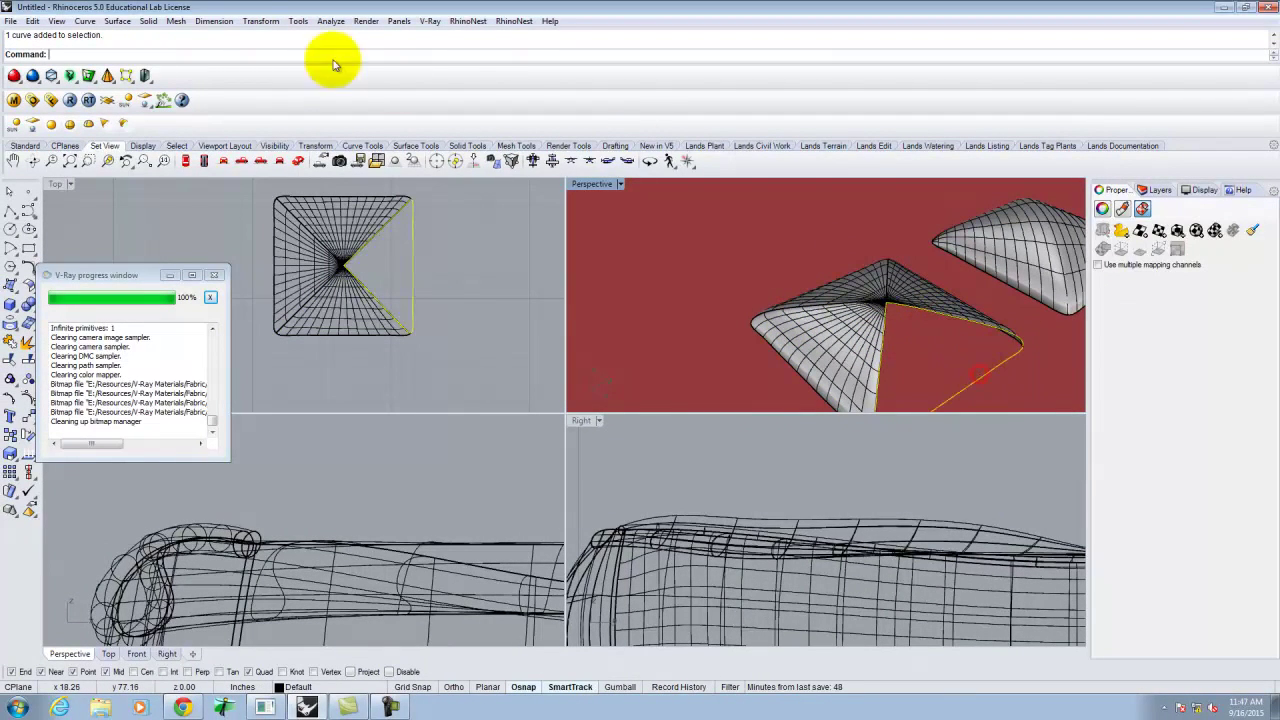
click(117, 21)
click(150, 129)
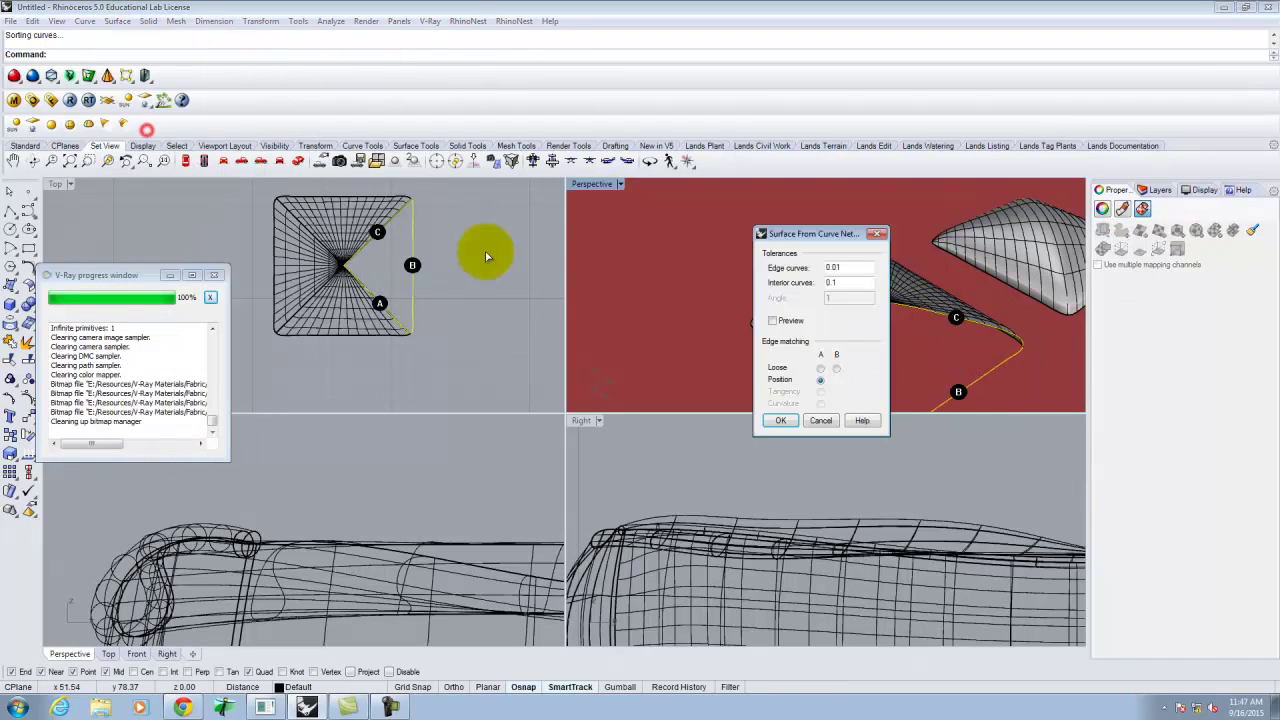
click(781, 421)
Compare the four-panel pillow with the single-surface copy from several angles, and select the last panel made
right_drag(760, 330, 780, 267)
click(709, 218)
scroll(422, 330, down, 5)
right_drag(979, 288, 657, 318)
scroll(957, 257, up, 3)
scroll(757, 293, down, 3)
scroll(851, 314, up, 3)
click(796, 318)
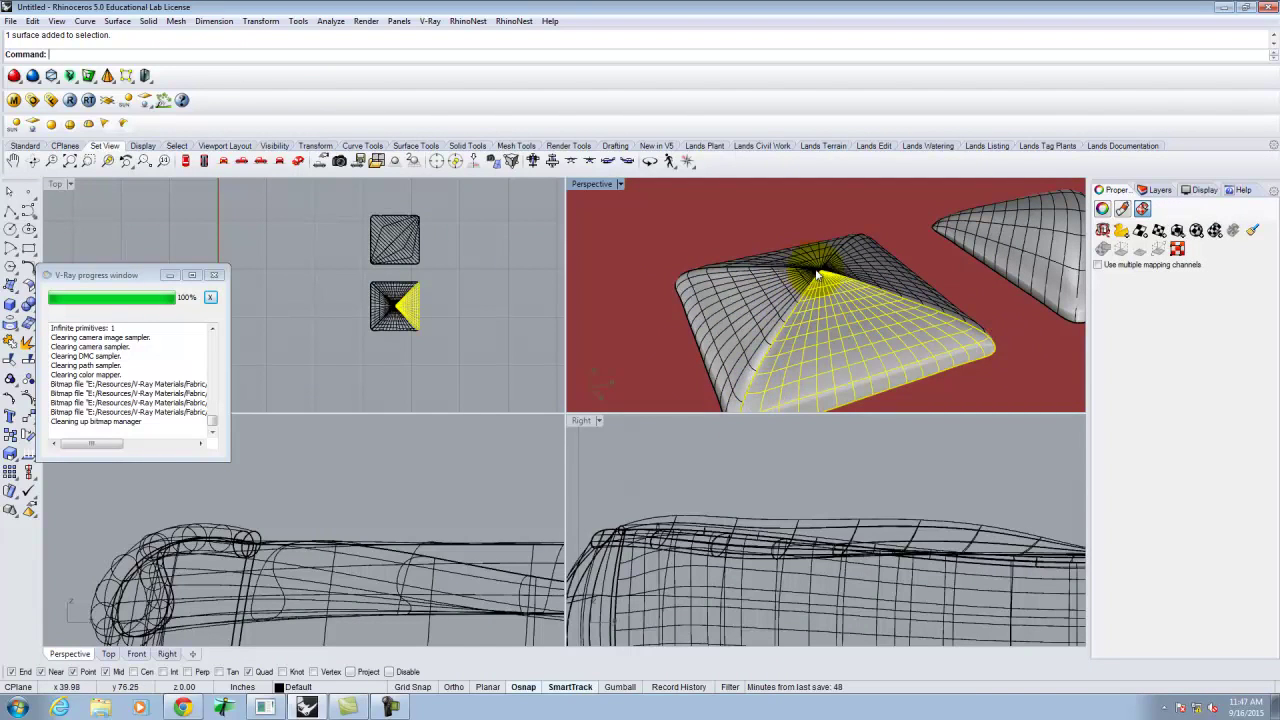
scroll(812, 276, down, 3)
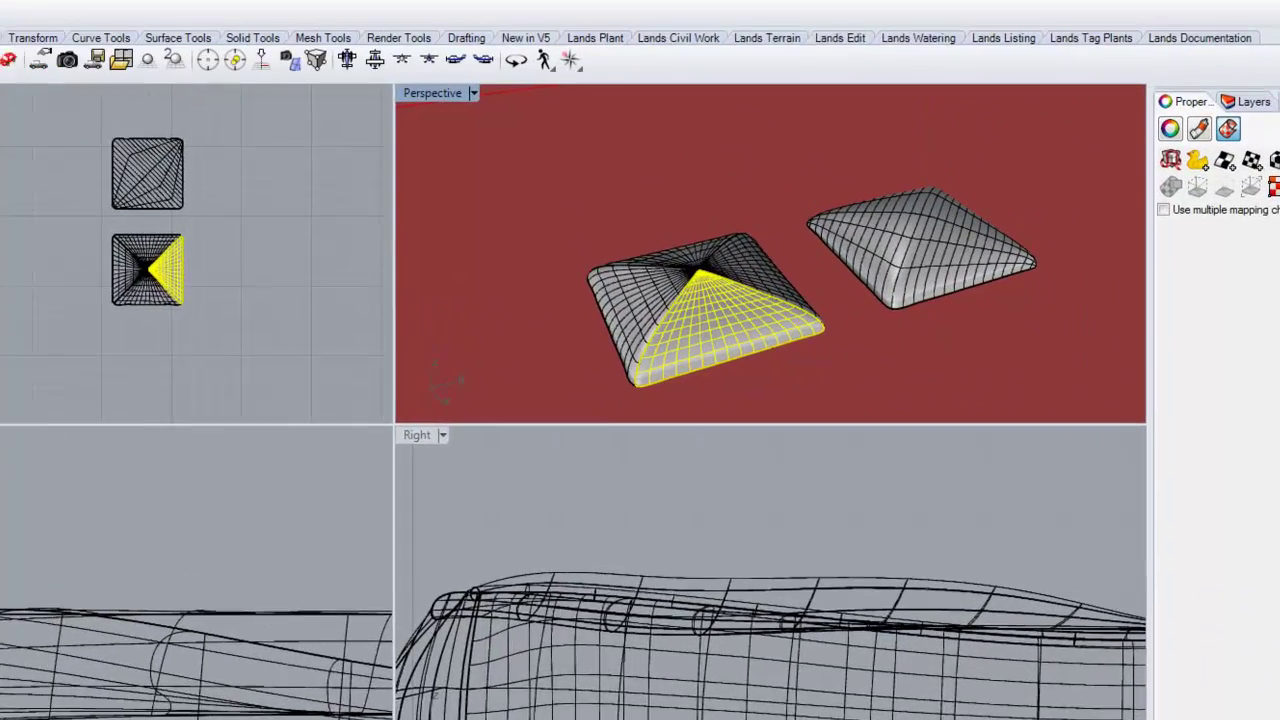
Load Leather - Brown.vismat from the Fabric folder into the V-Ray scene materials
click(18, 102)
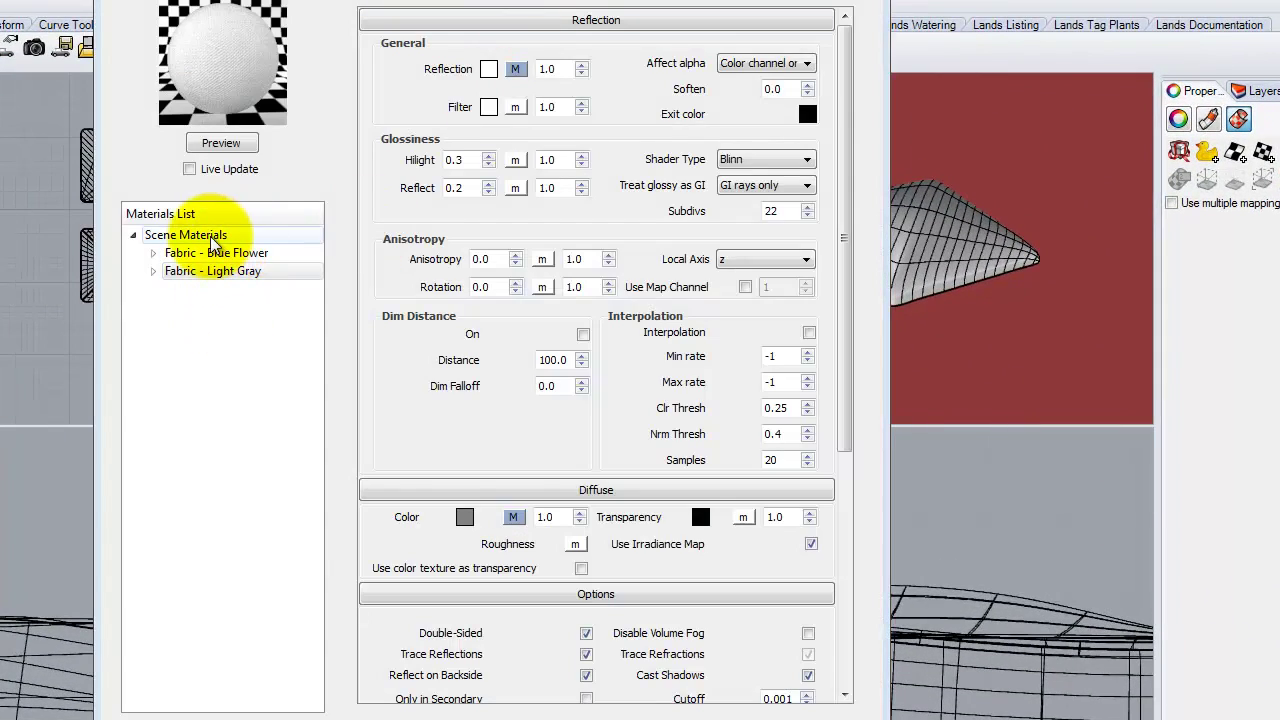
click(208, 236)
right_click(208, 236)
click(278, 273)
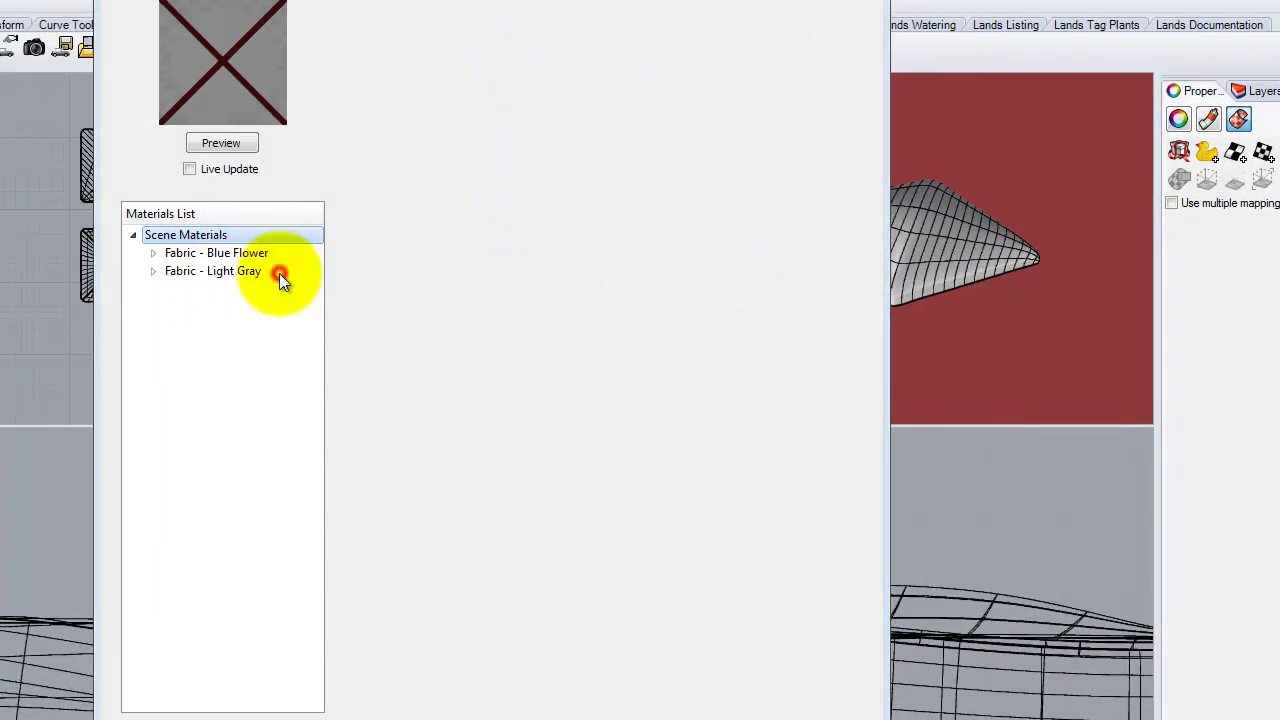
click(660, 136)
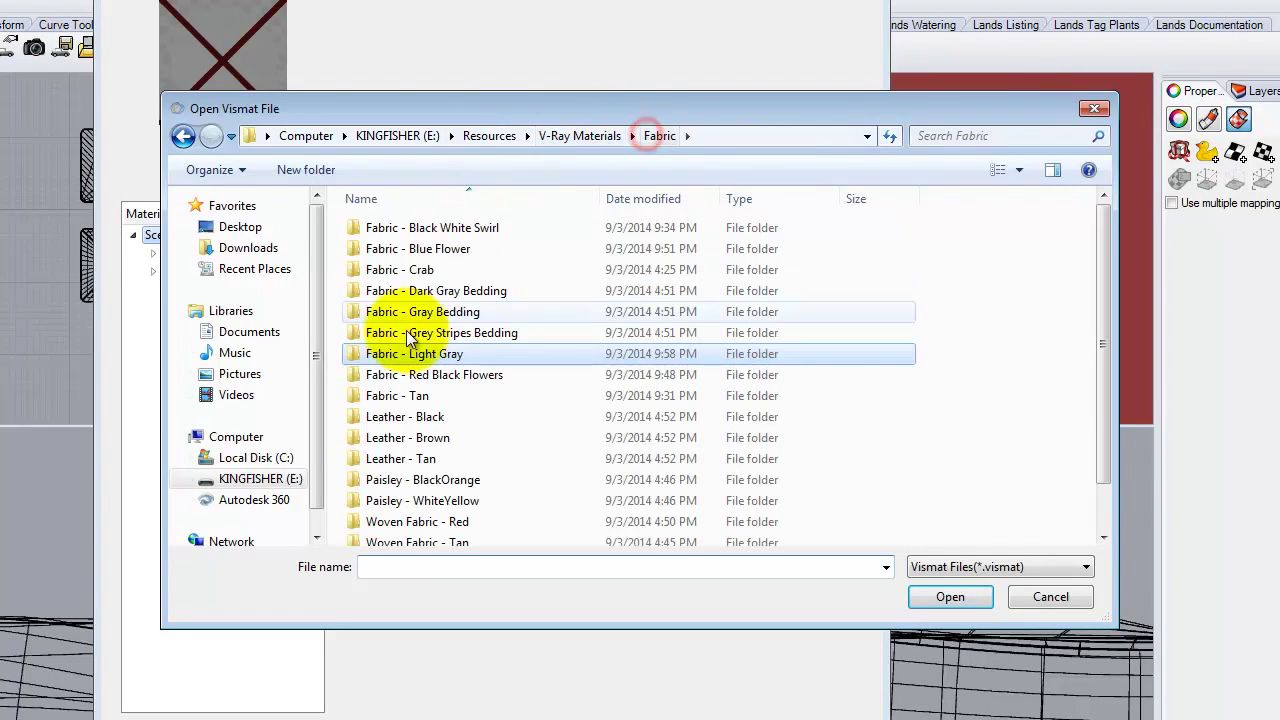
double_click(434, 436)
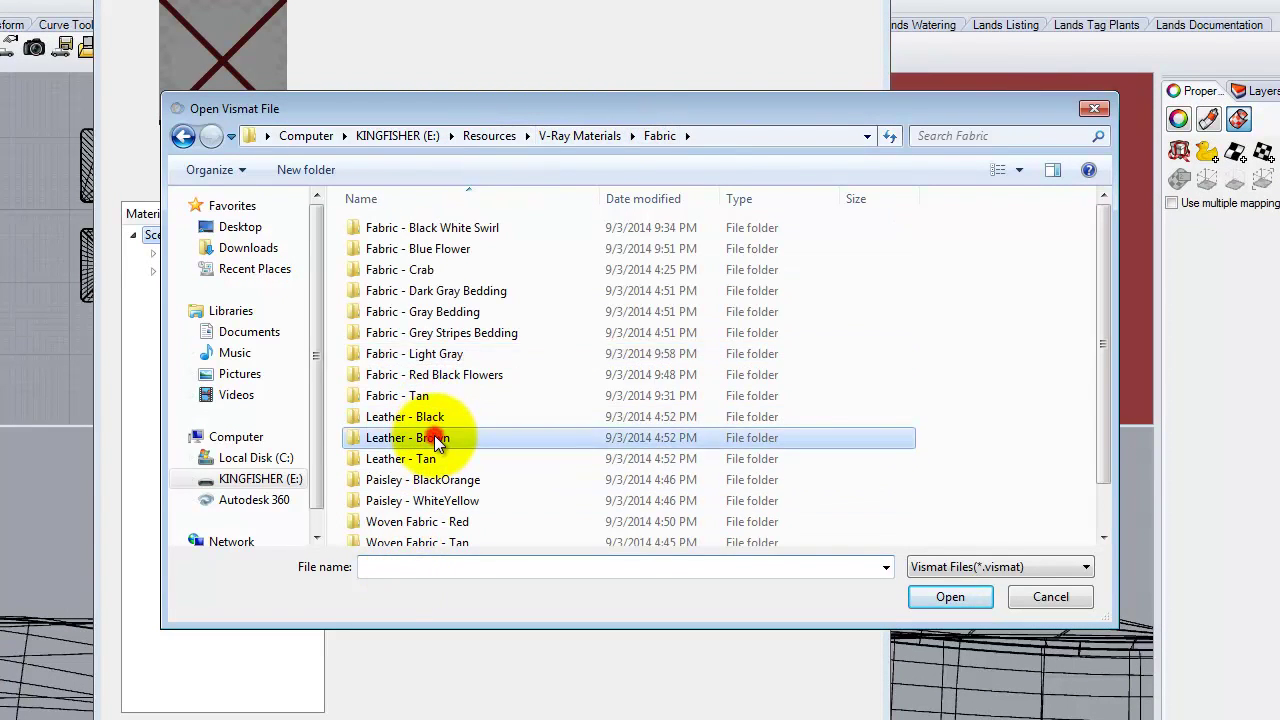
click(423, 218)
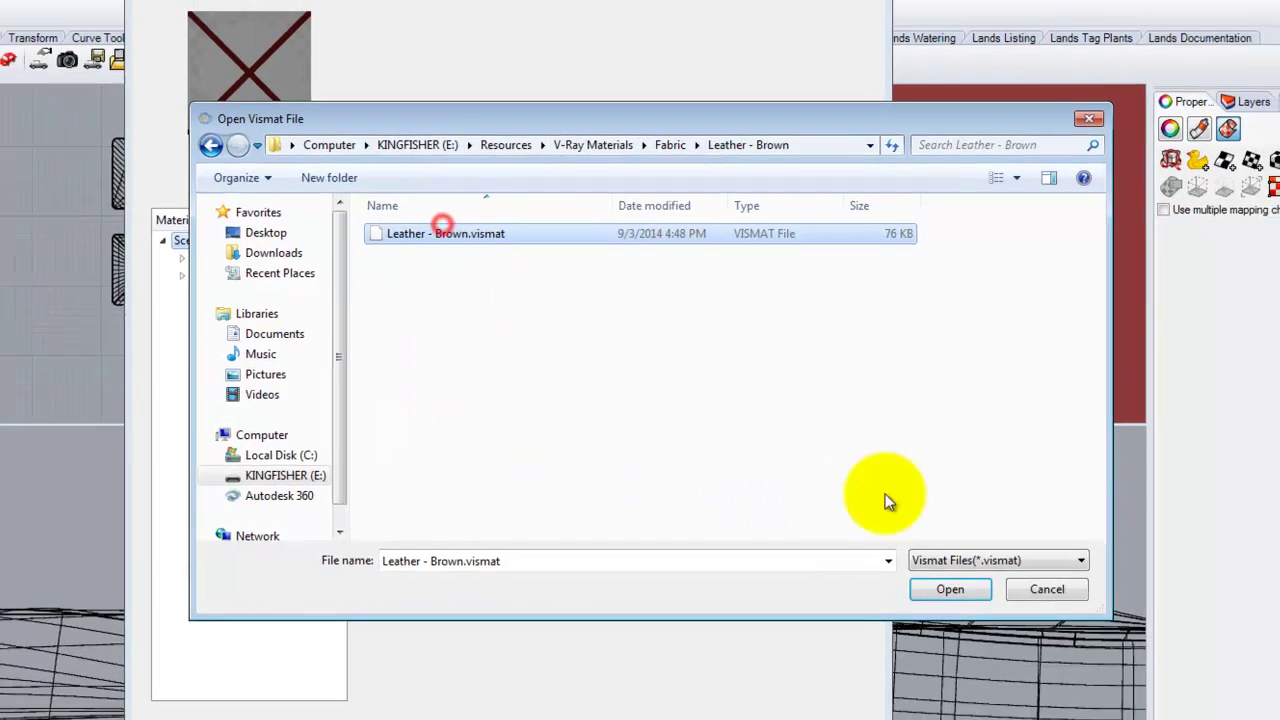
click(950, 589)
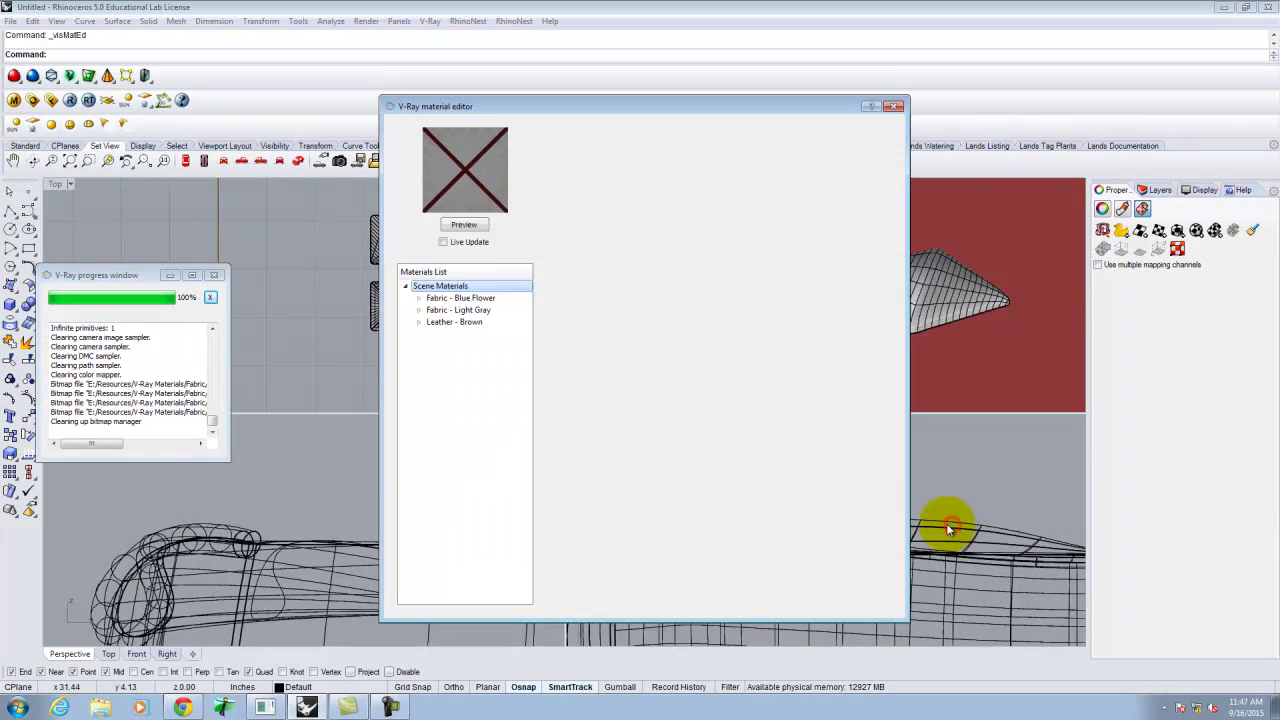
Apply the Leather - Brown material to all four panels of the four-panel pillow
drag(677, 100, 238, 115)
click(734, 325)
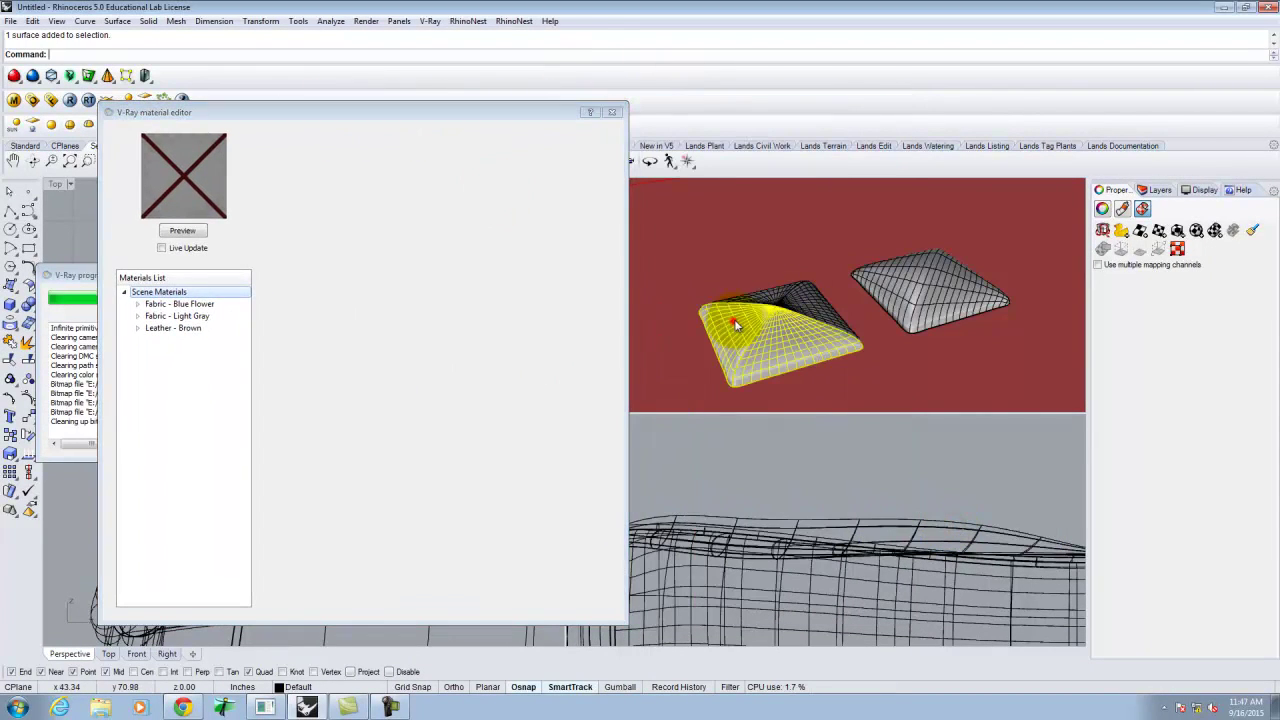
click(186, 331)
right_click(195, 330)
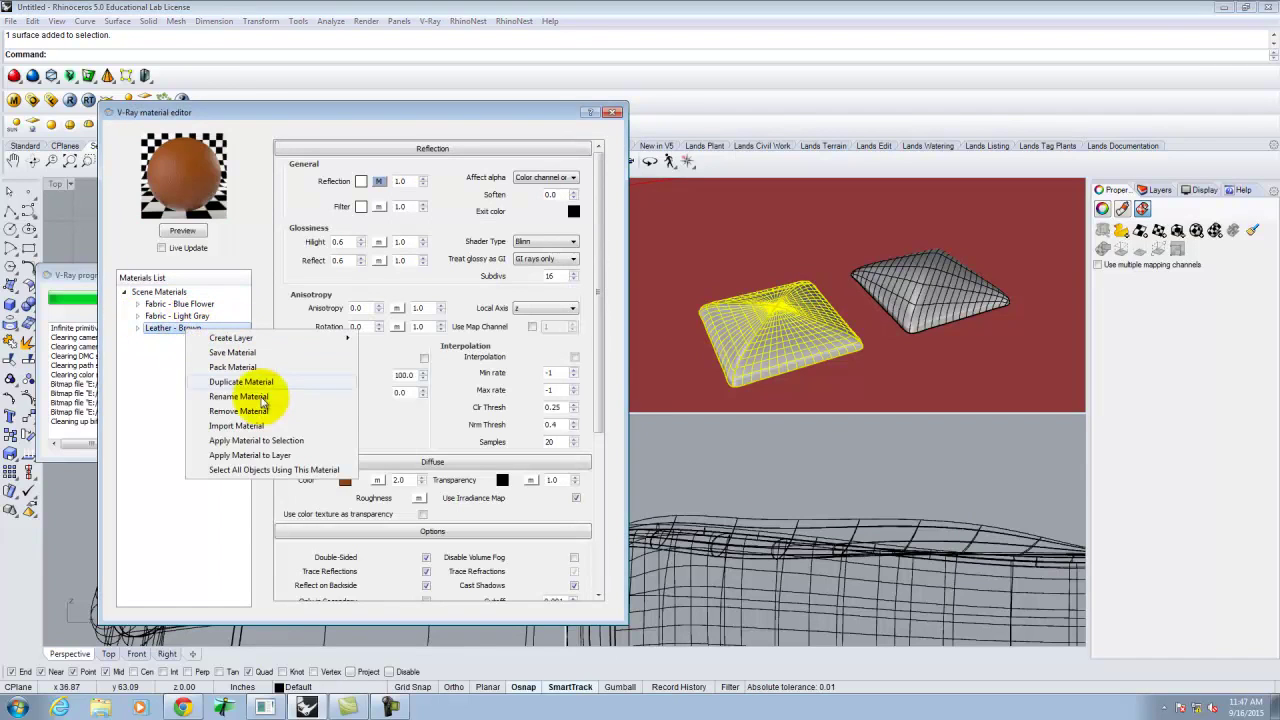
click(270, 455)
click(614, 112)
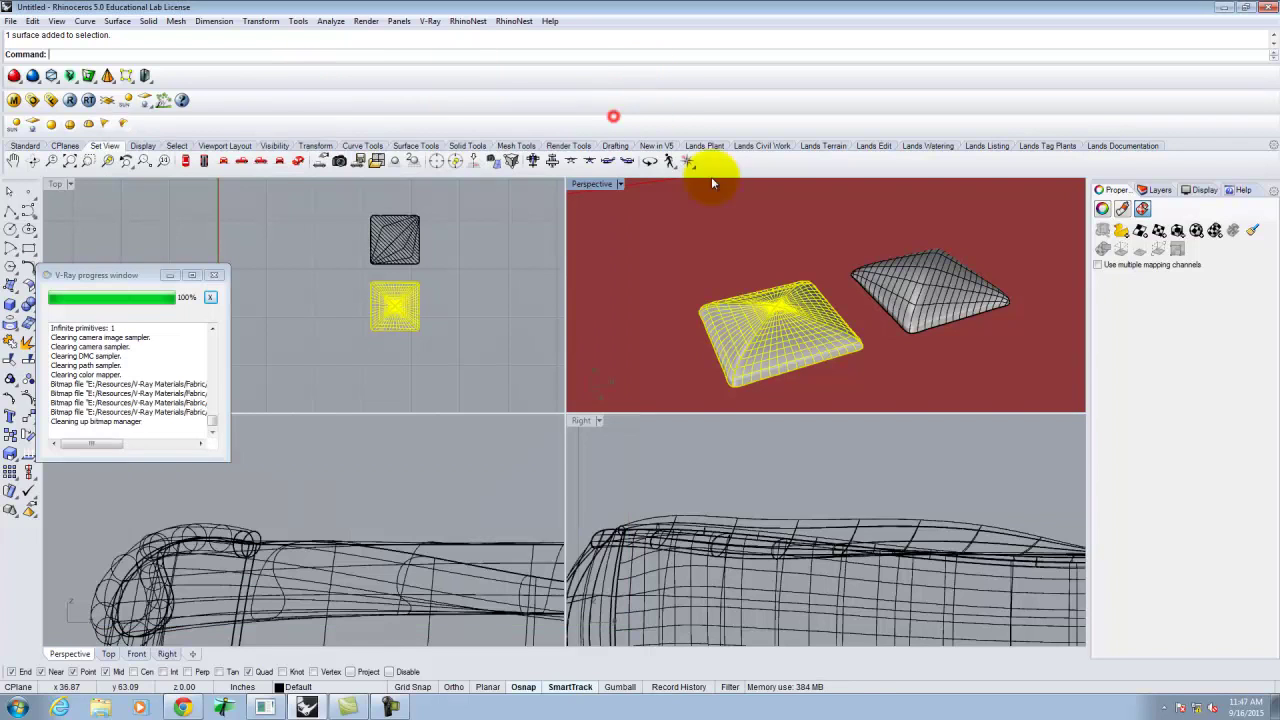
Apply surface texture mapping to the front panel of the four-panel pillow in the maximized perspective view
double_click(608, 183)
scroll(600, 514, up, 4)
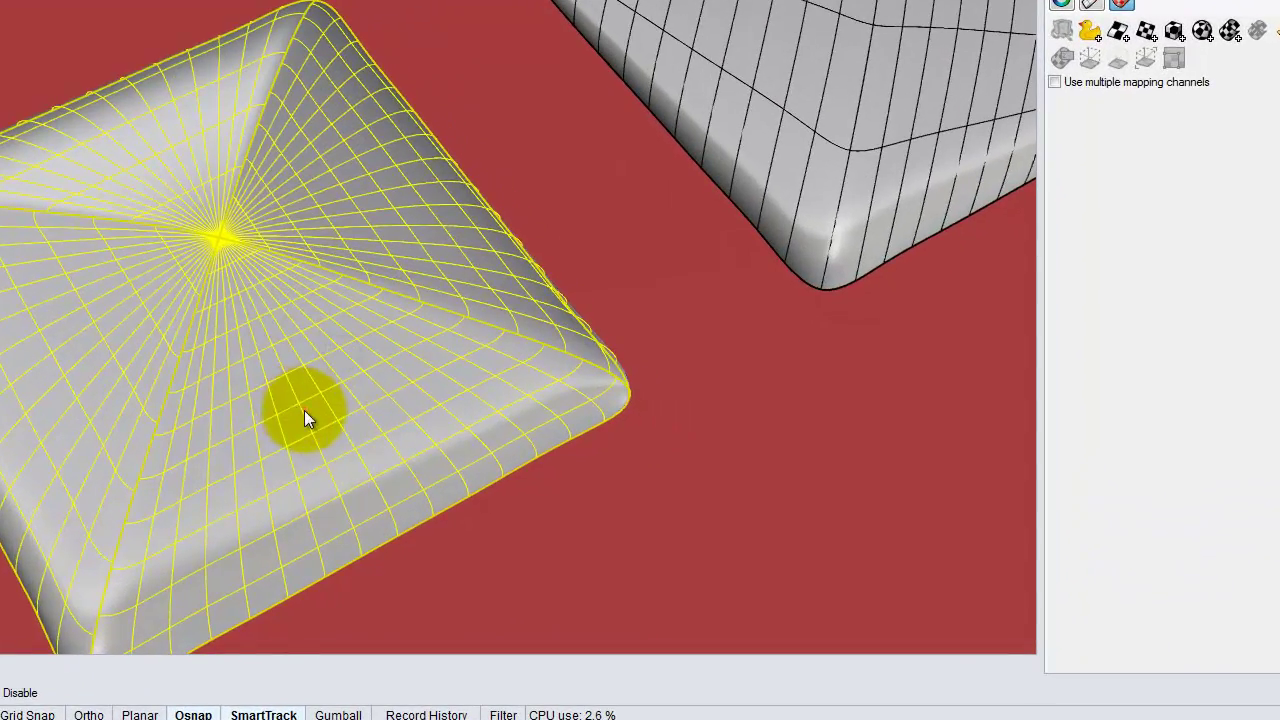
ctrl+shift+click(600, 484)
ctrl+shift+click(113, 316)
ctrl+shift+click(137, 177)
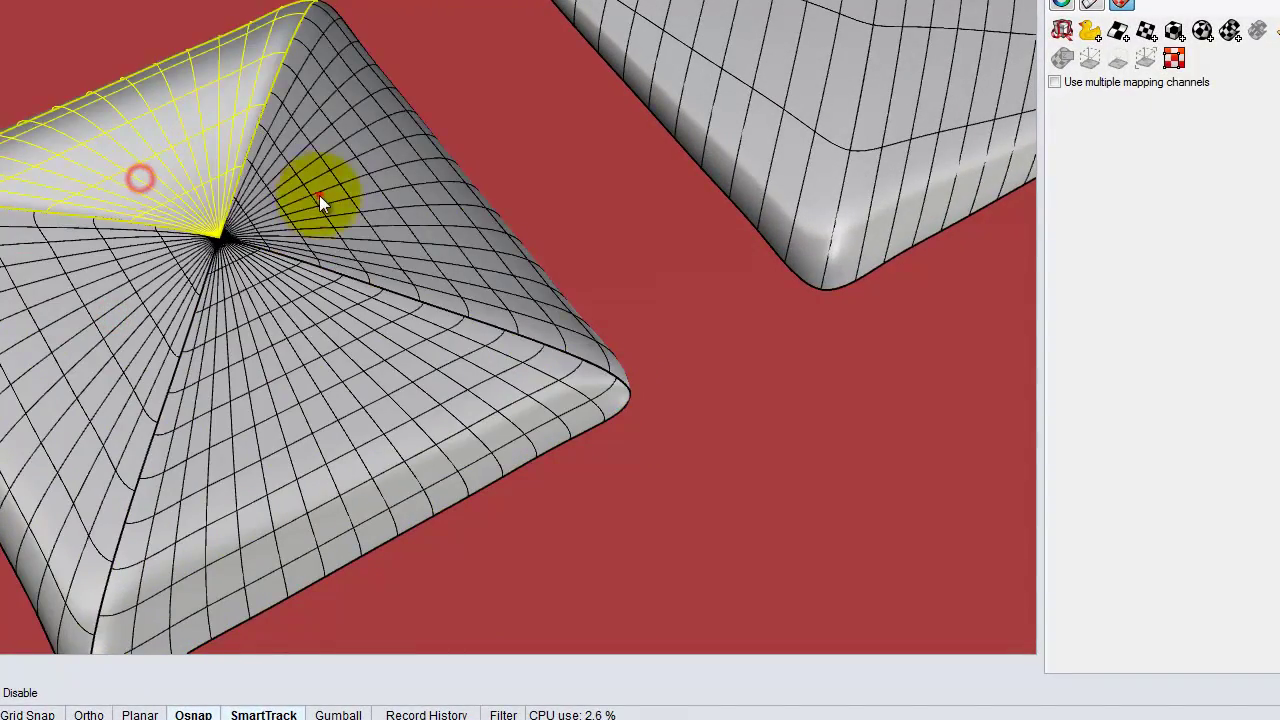
ctrl+shift+click(320, 195)
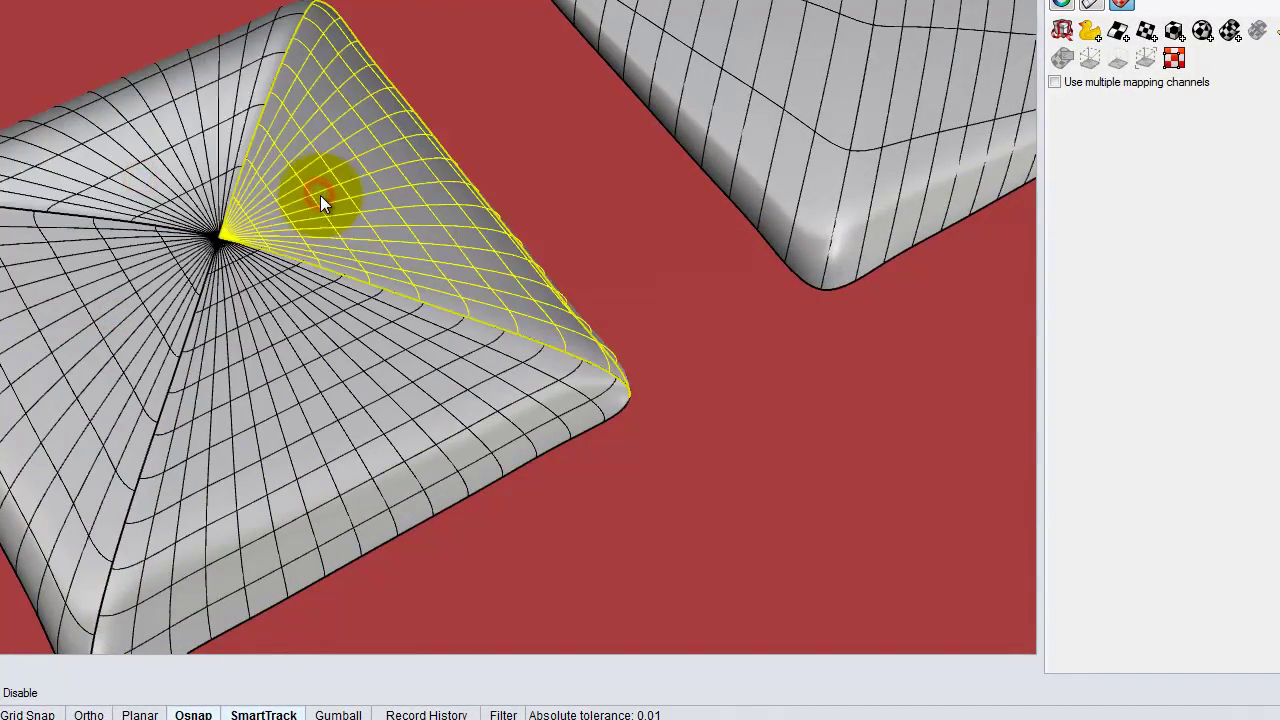
ctrl+shift+click(243, 372)
click(1118, 31)
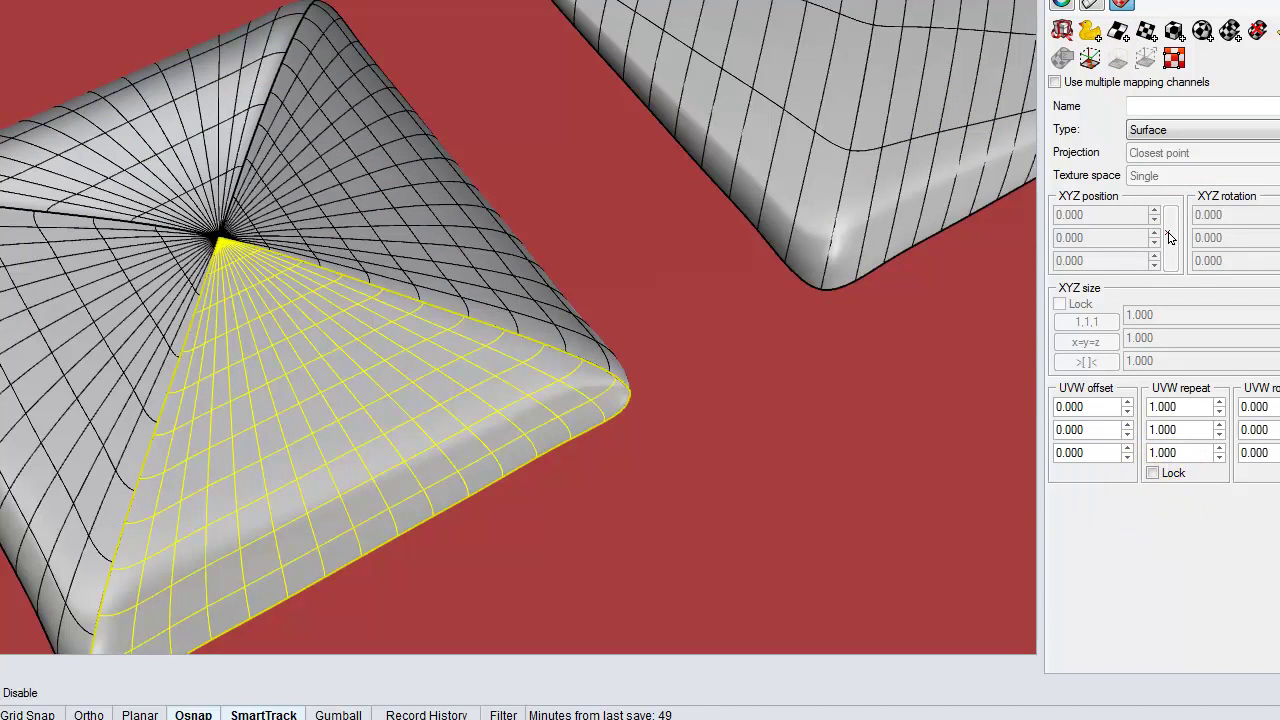
Apply surface texture mapping to the other three panels one by one, and test-render the pillow with V-Ray
ctrl+shift+click(64, 314)
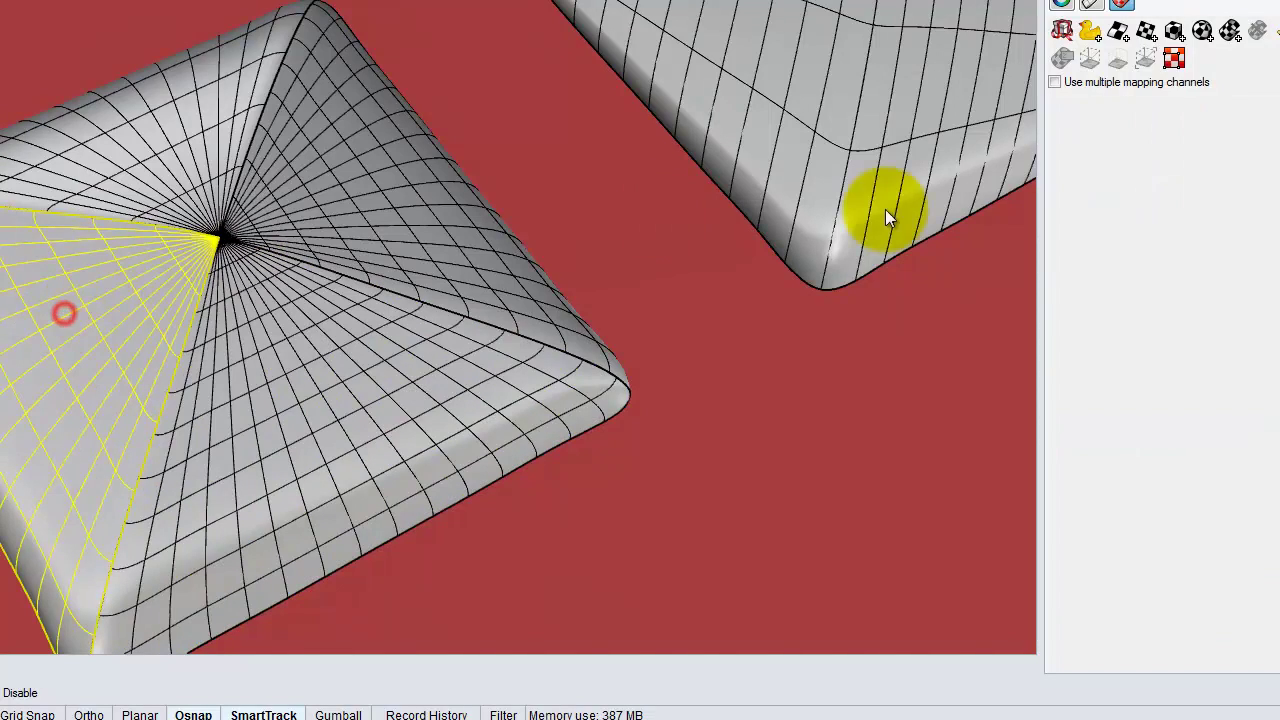
click(1118, 31)
ctrl+shift+click(176, 103)
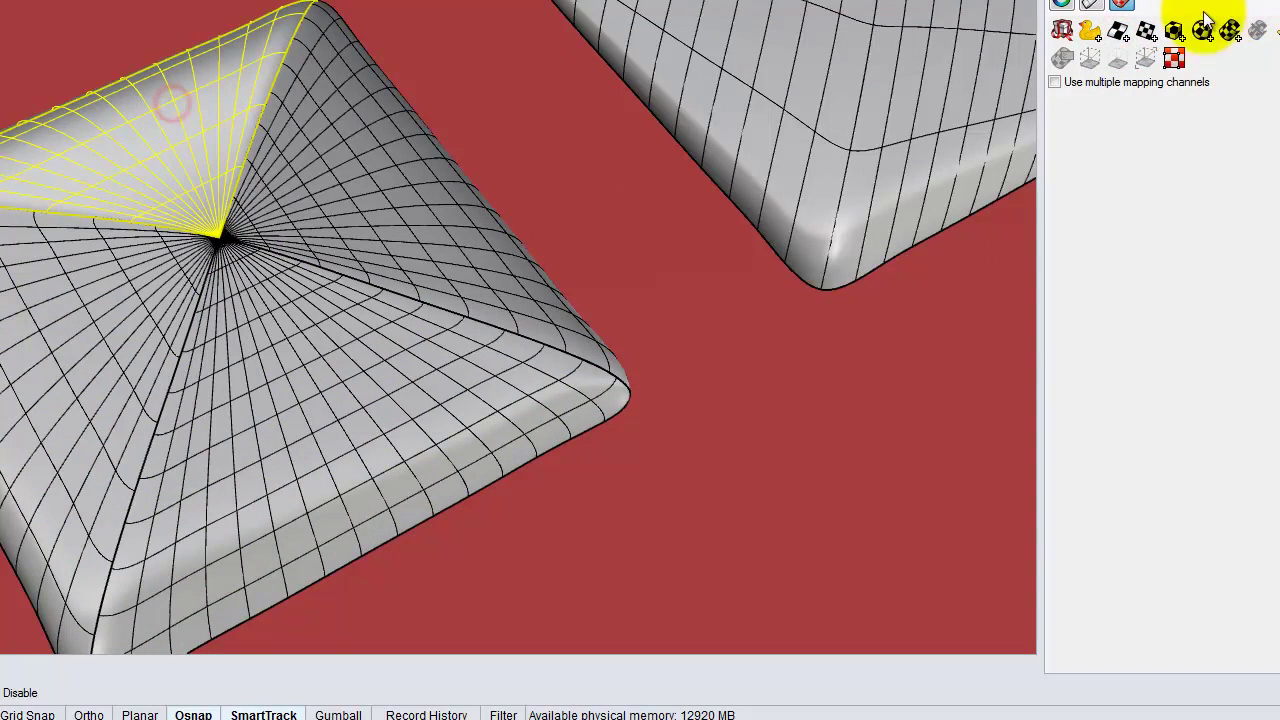
click(1118, 31)
ctrl+shift+click(352, 157)
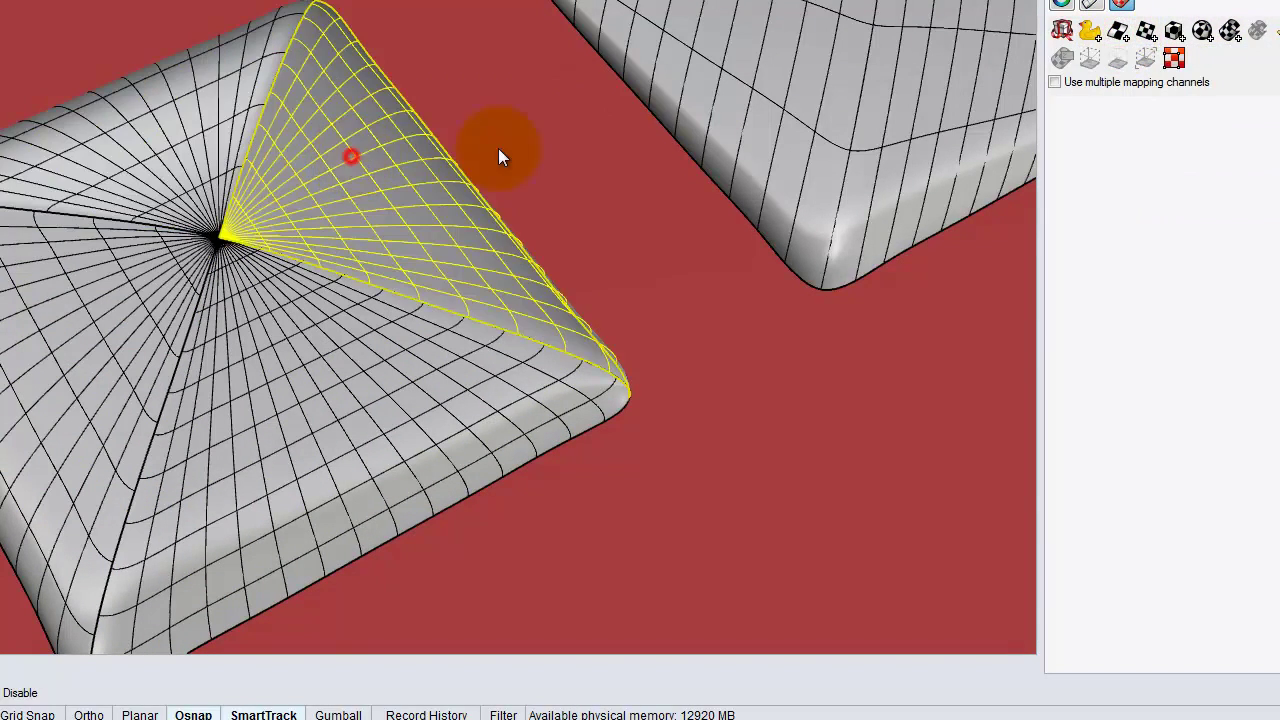
click(1118, 31)
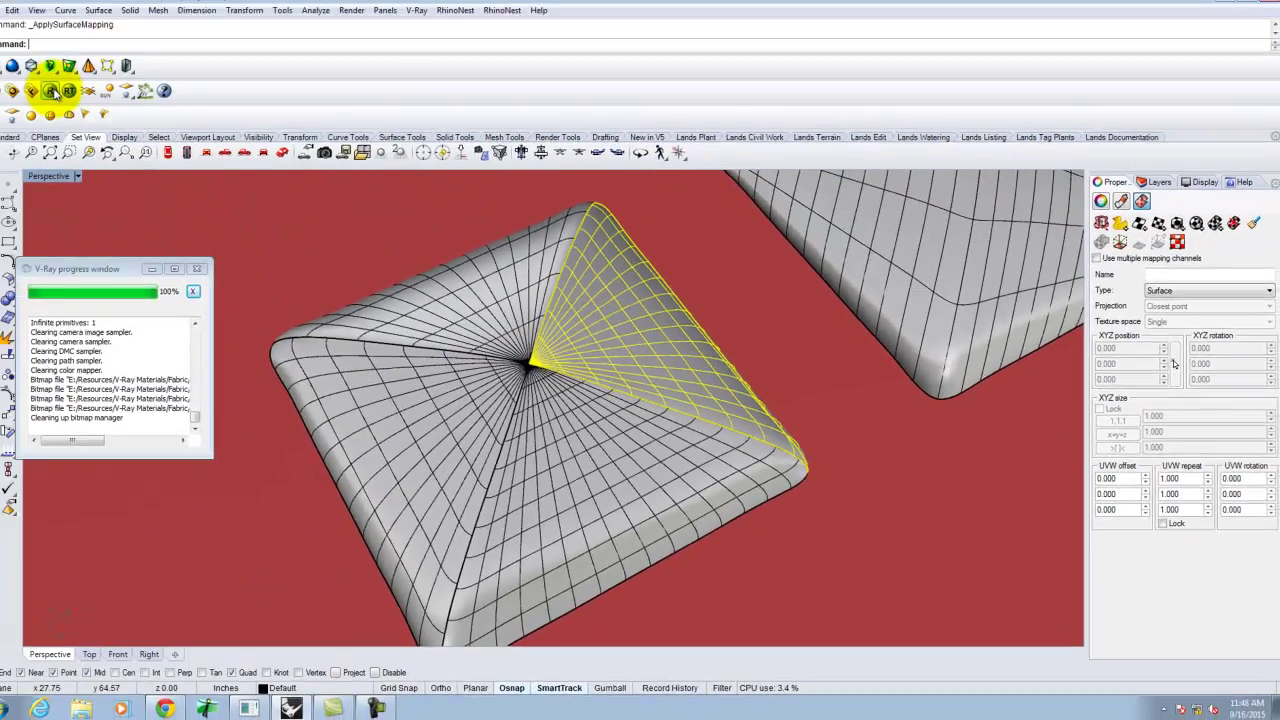
click(281, 221)
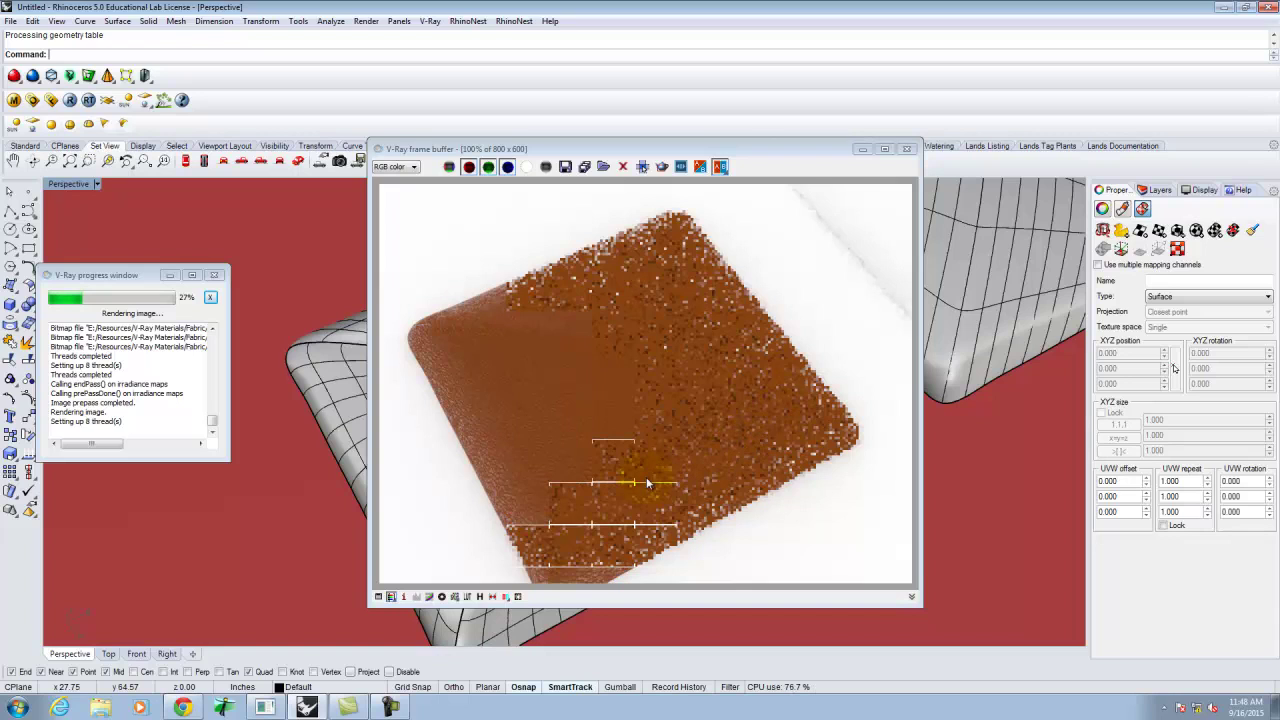
click(906, 149)
Apply the Fabric - Blue Flower material to all four panels of the pillow and render it with V-Ray
click(560, 458)
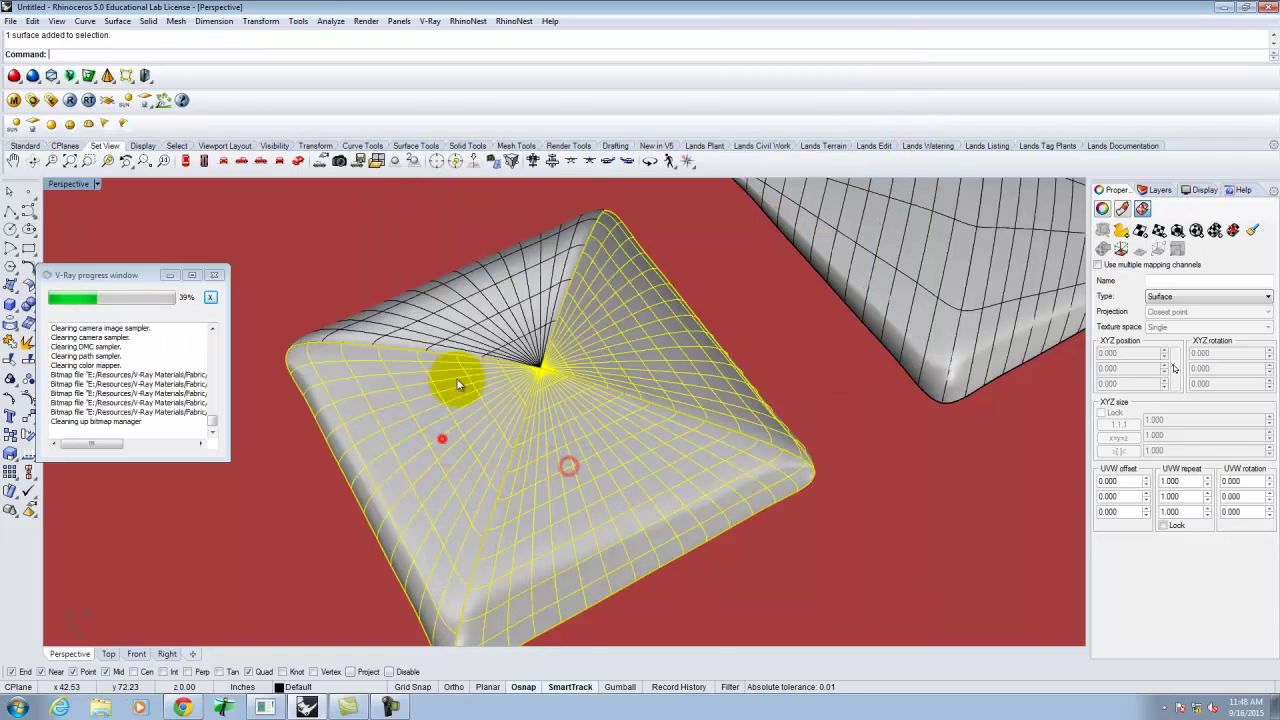
click(16, 101)
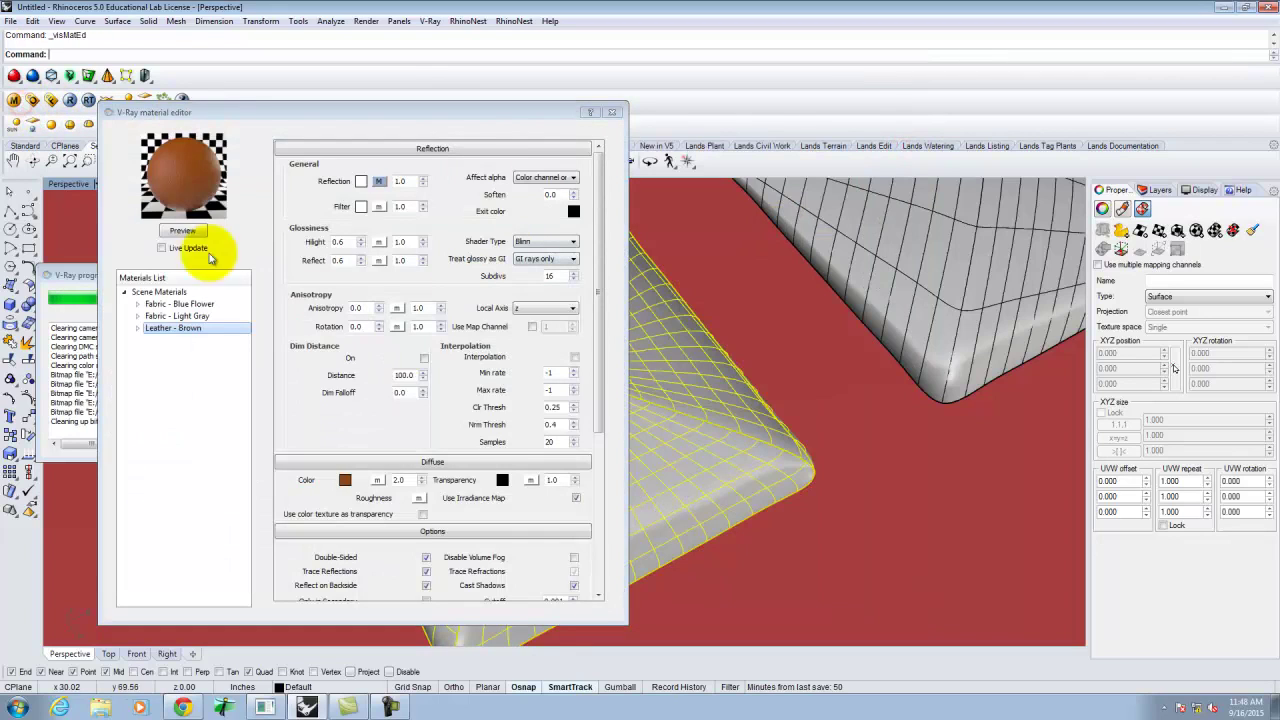
right_click(178, 303)
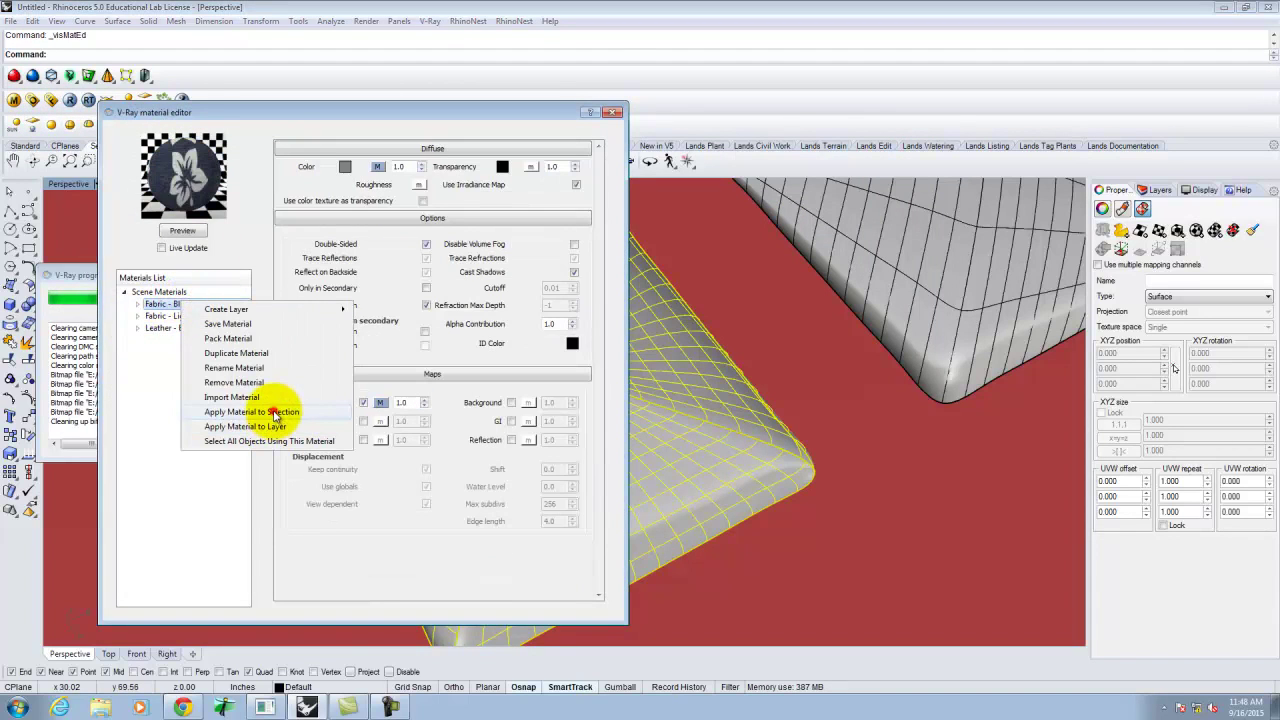
click(276, 416)
click(613, 112)
click(72, 100)
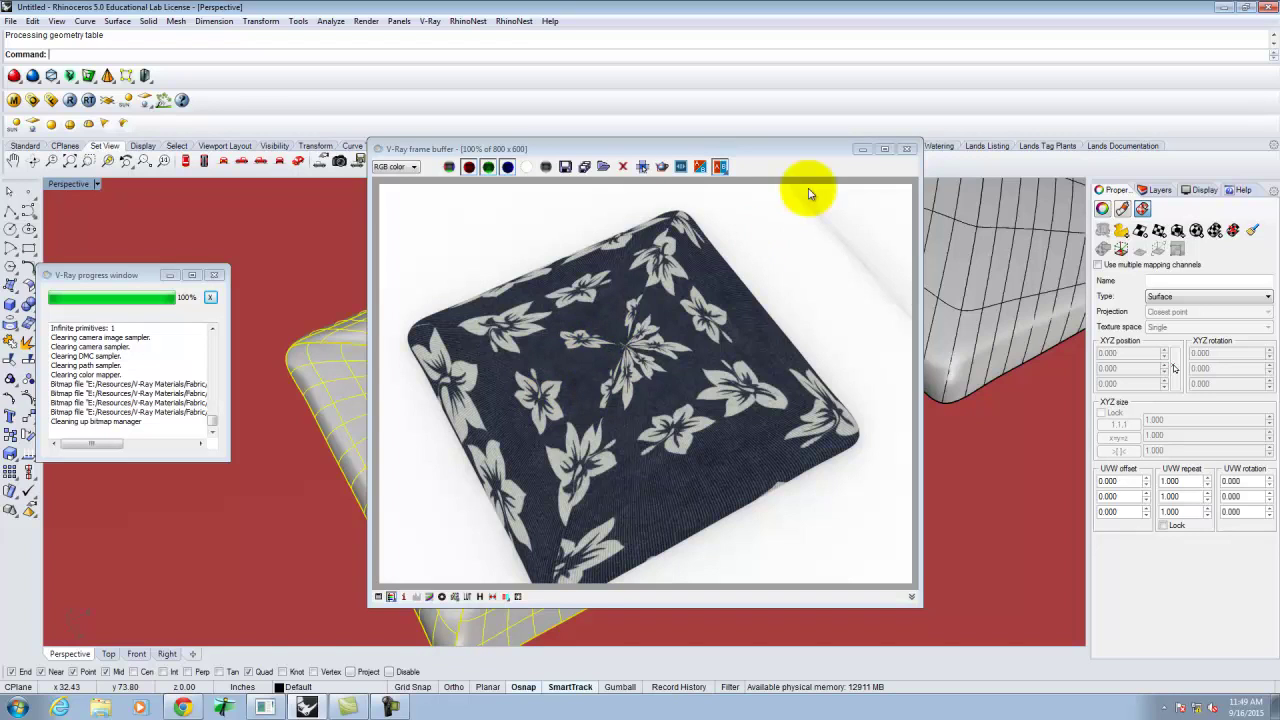
click(905, 149)
Apply the Fabric - Blue Flower material to the single-surface pillow
click(957, 263)
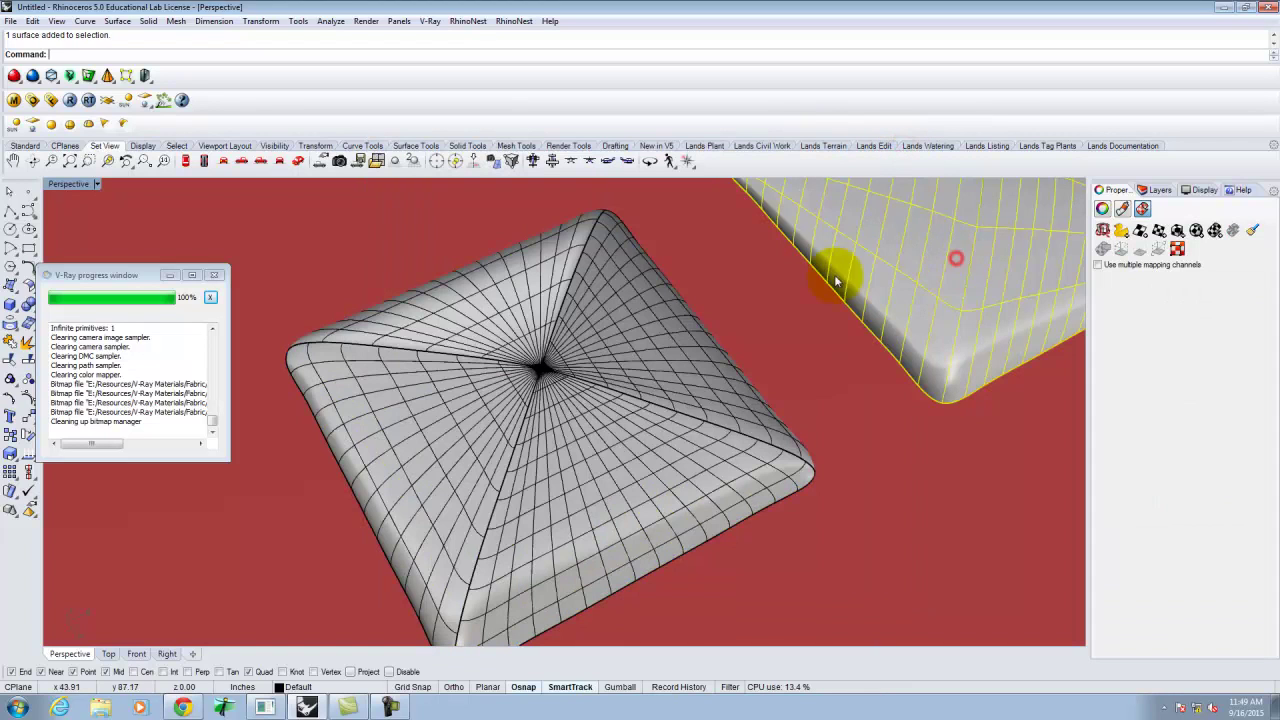
click(15, 100)
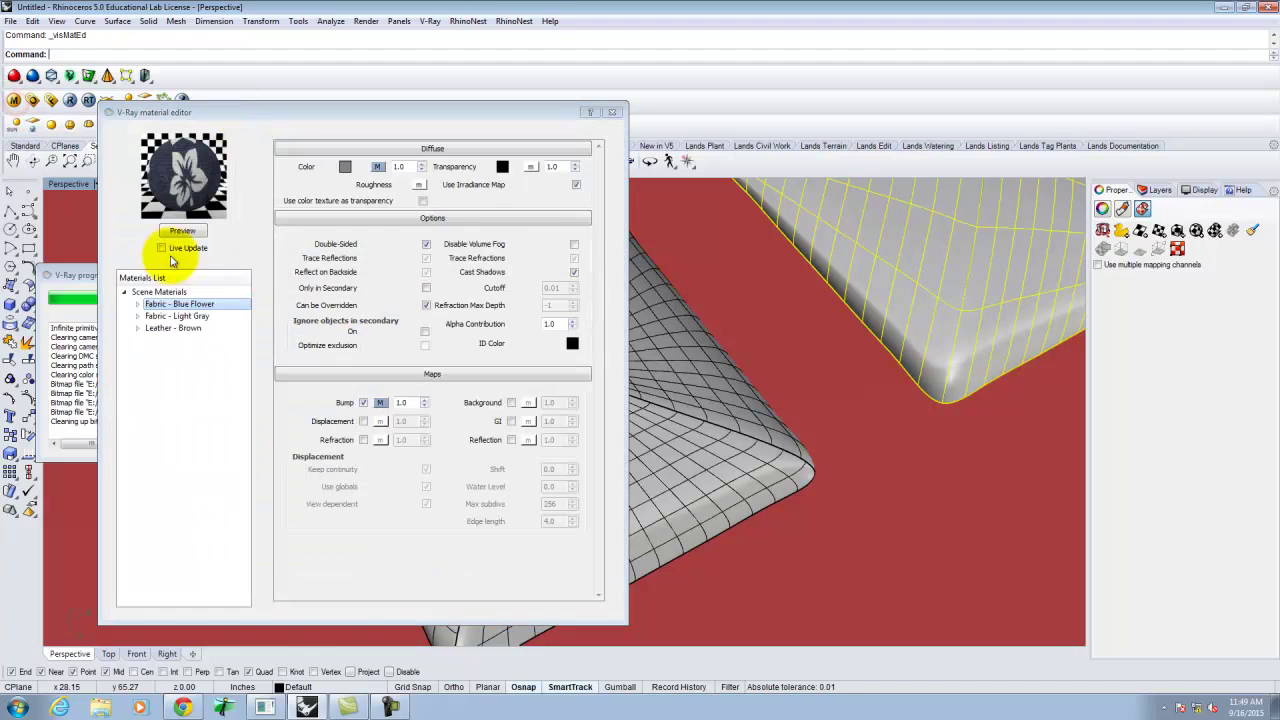
right_click(172, 303)
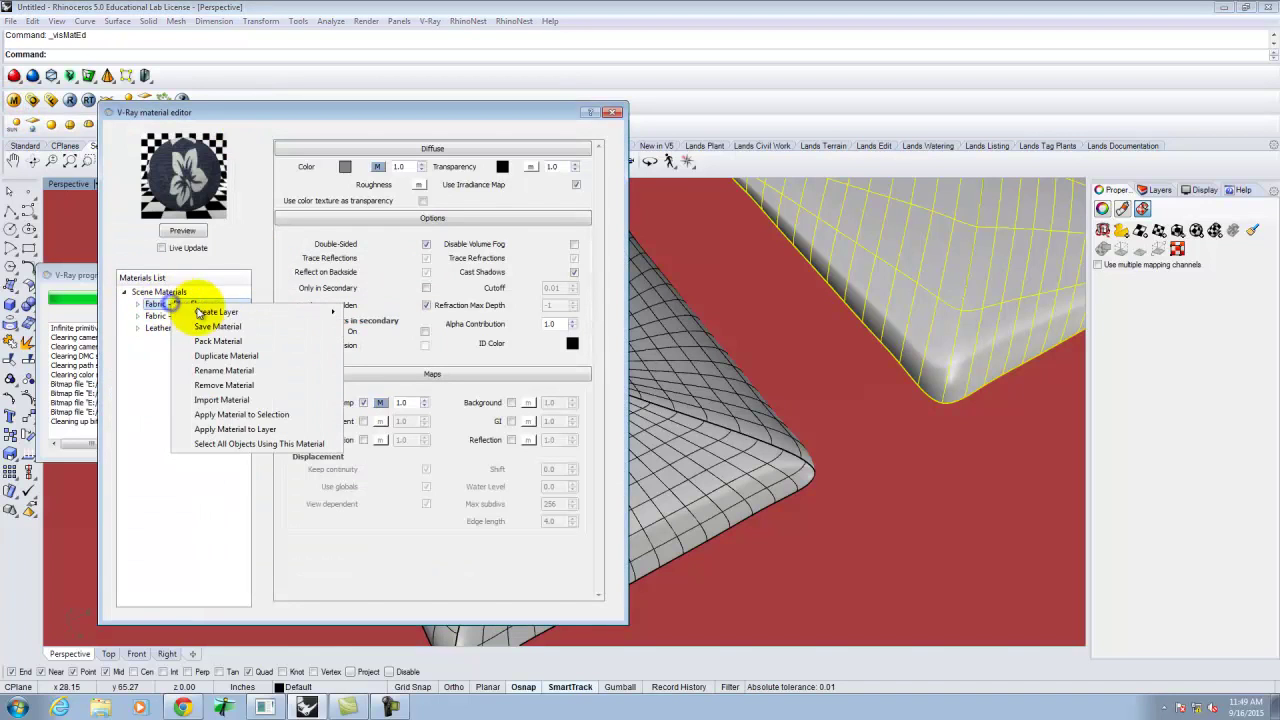
click(245, 414)
click(613, 111)
Render both pillows side by side with V-Ray to compare their fabric patterns
right_drag(395, 318, 686, 333)
scroll(612, 266, up, 4)
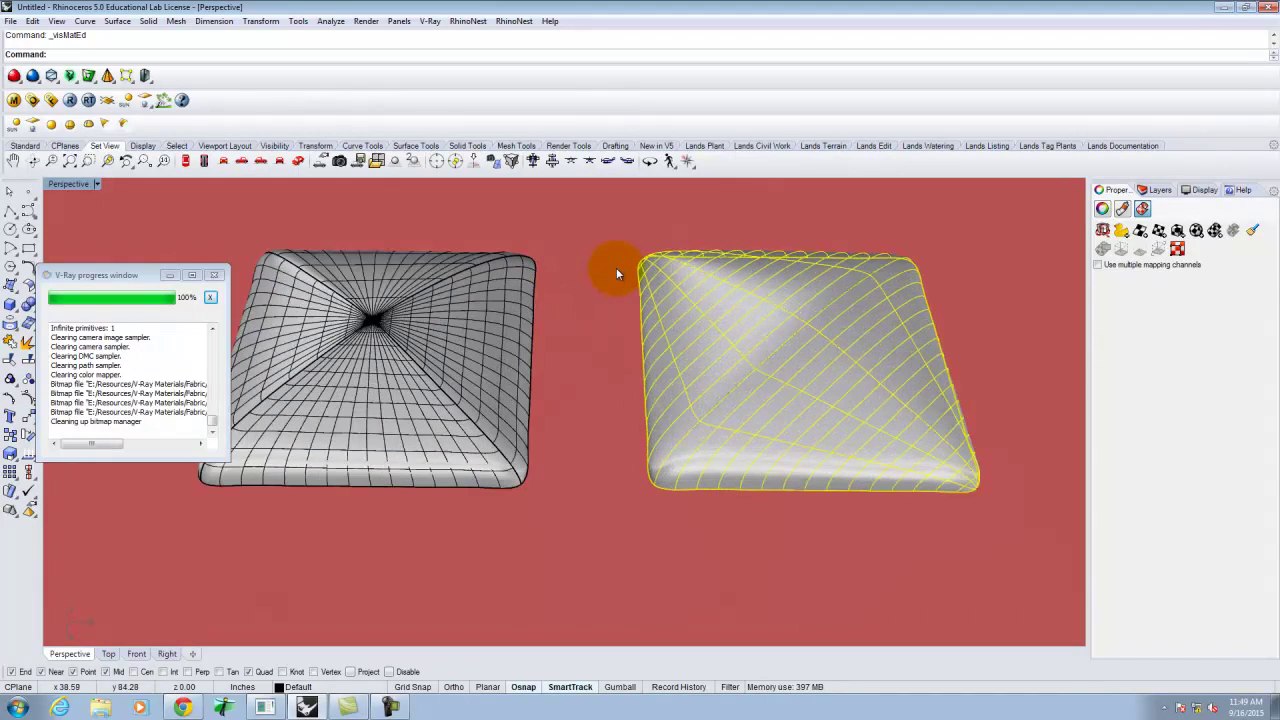
click(69, 100)
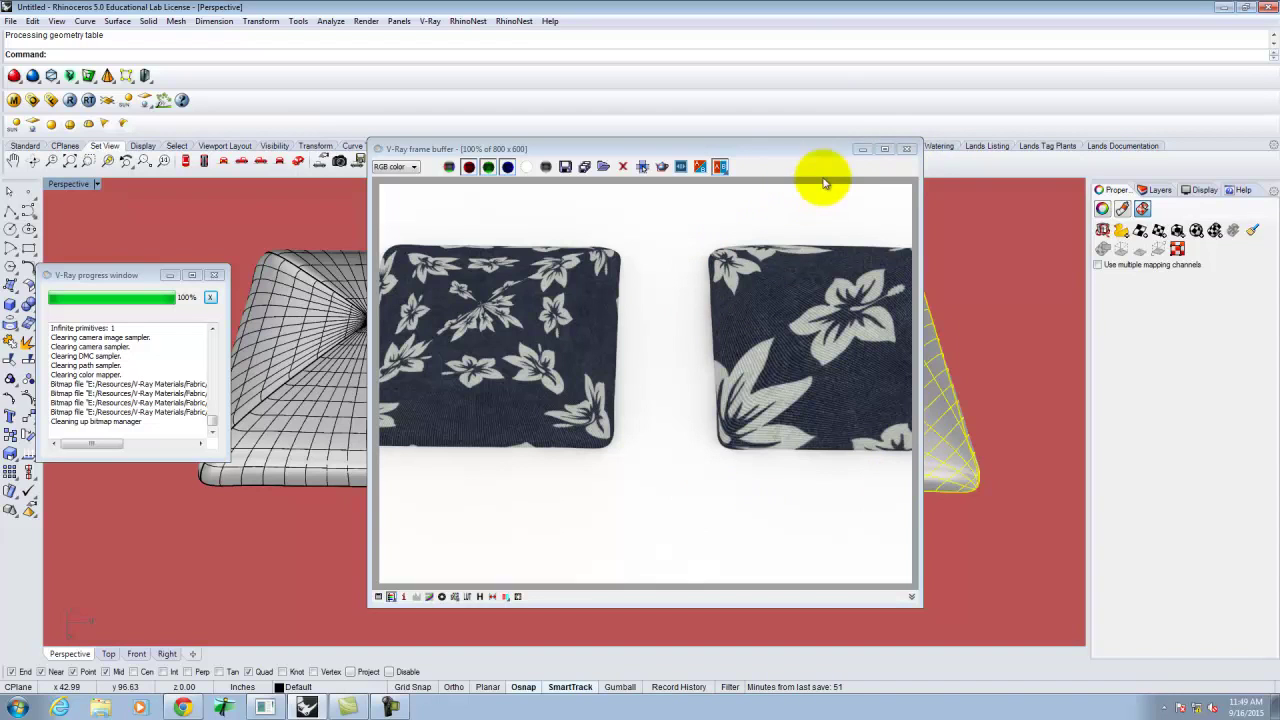
click(911, 149)
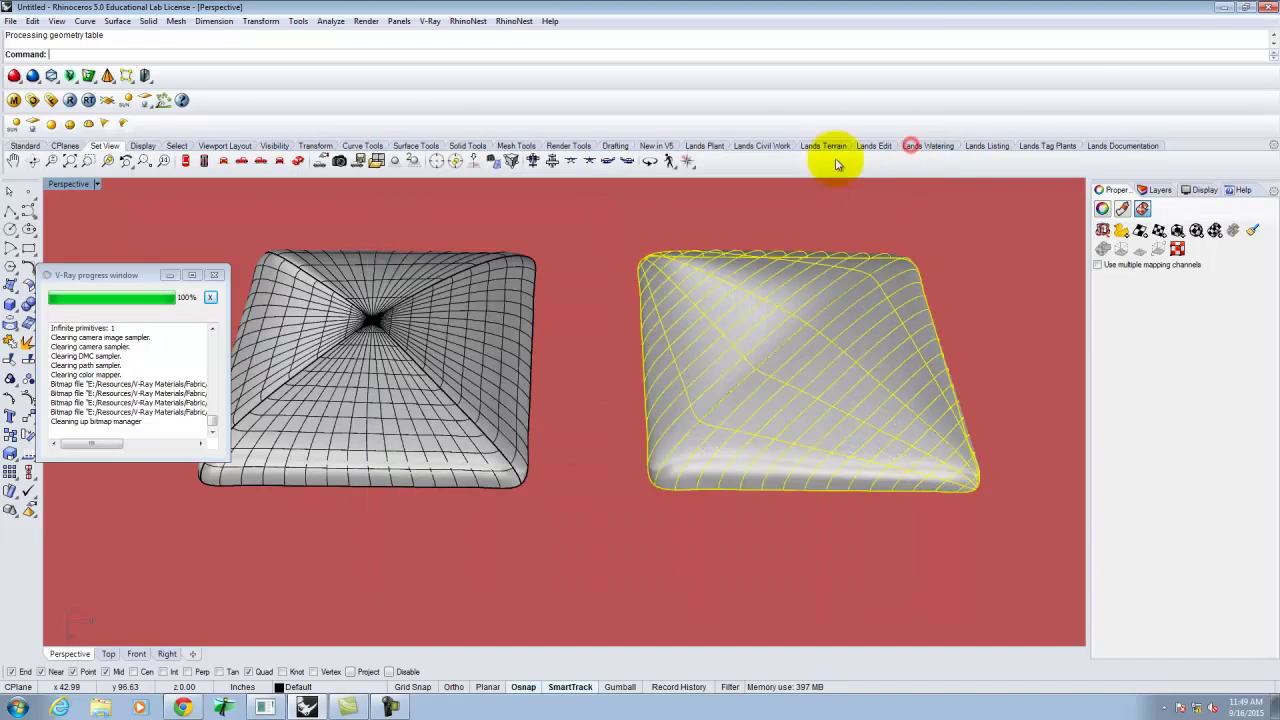
scroll(400, 314, up, 6)
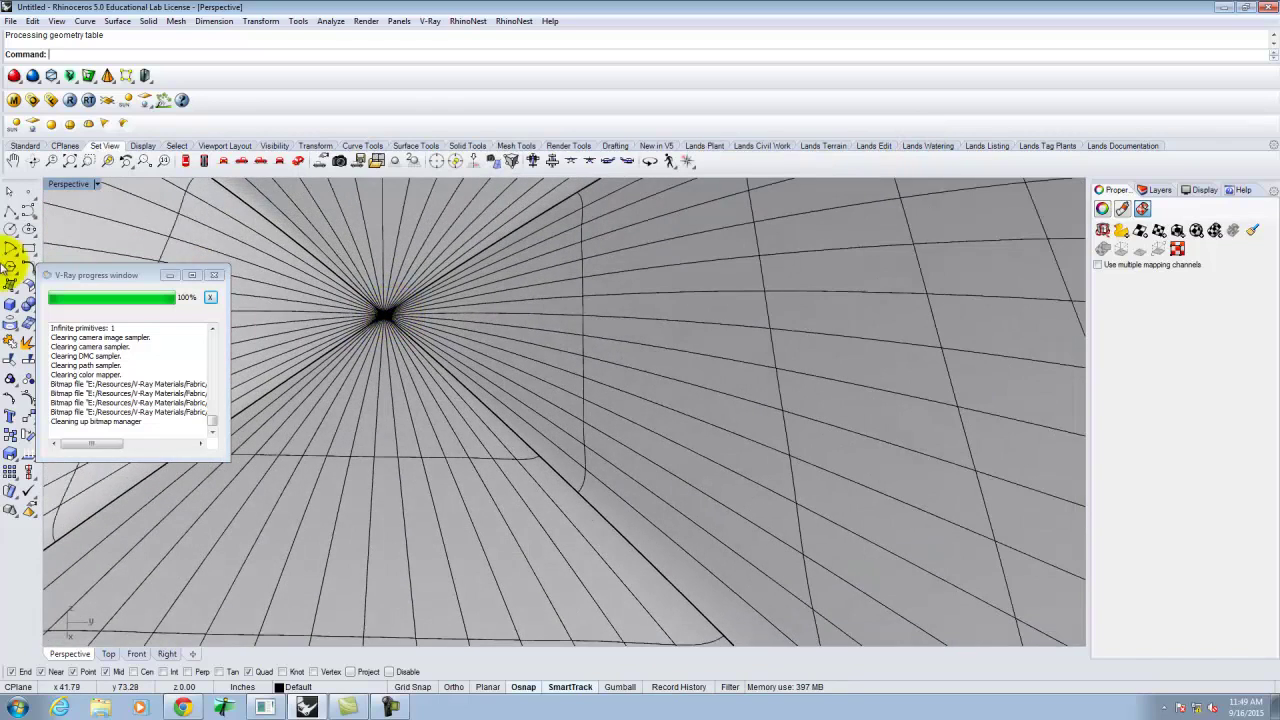
click(10, 306)
click(85, 311)
click(387, 314)
click(215, 276)
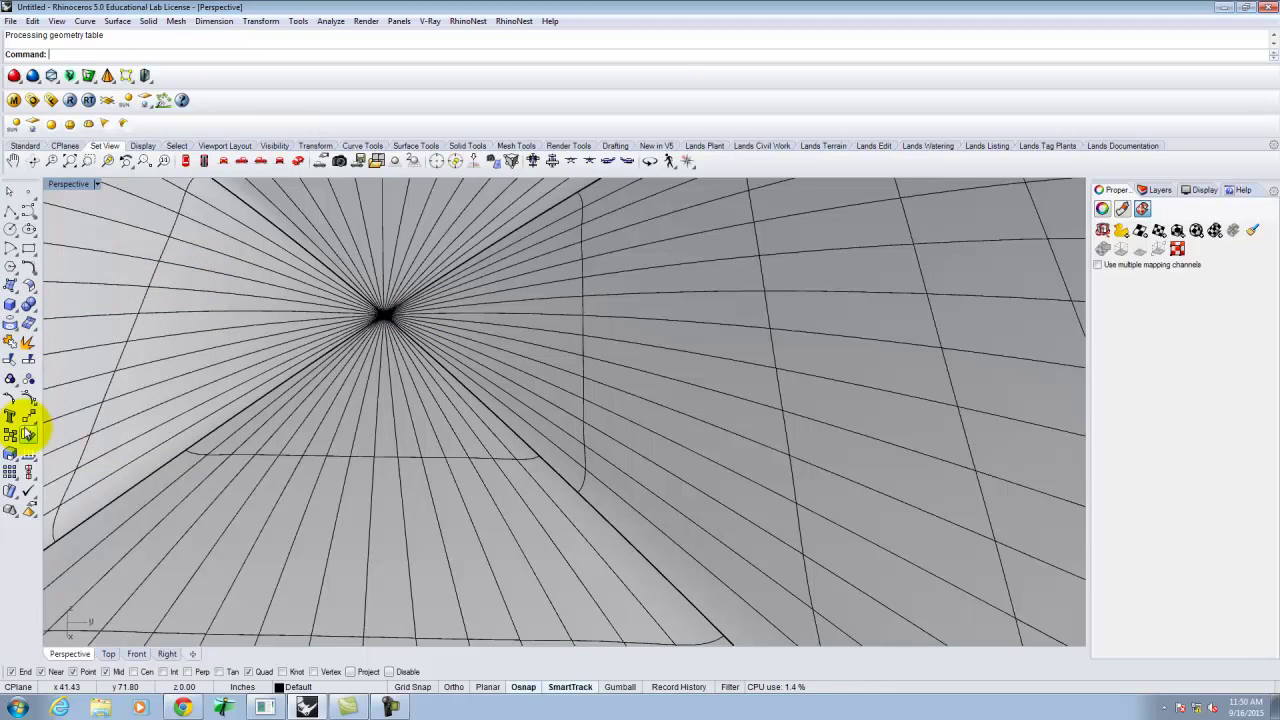
click(10, 302)
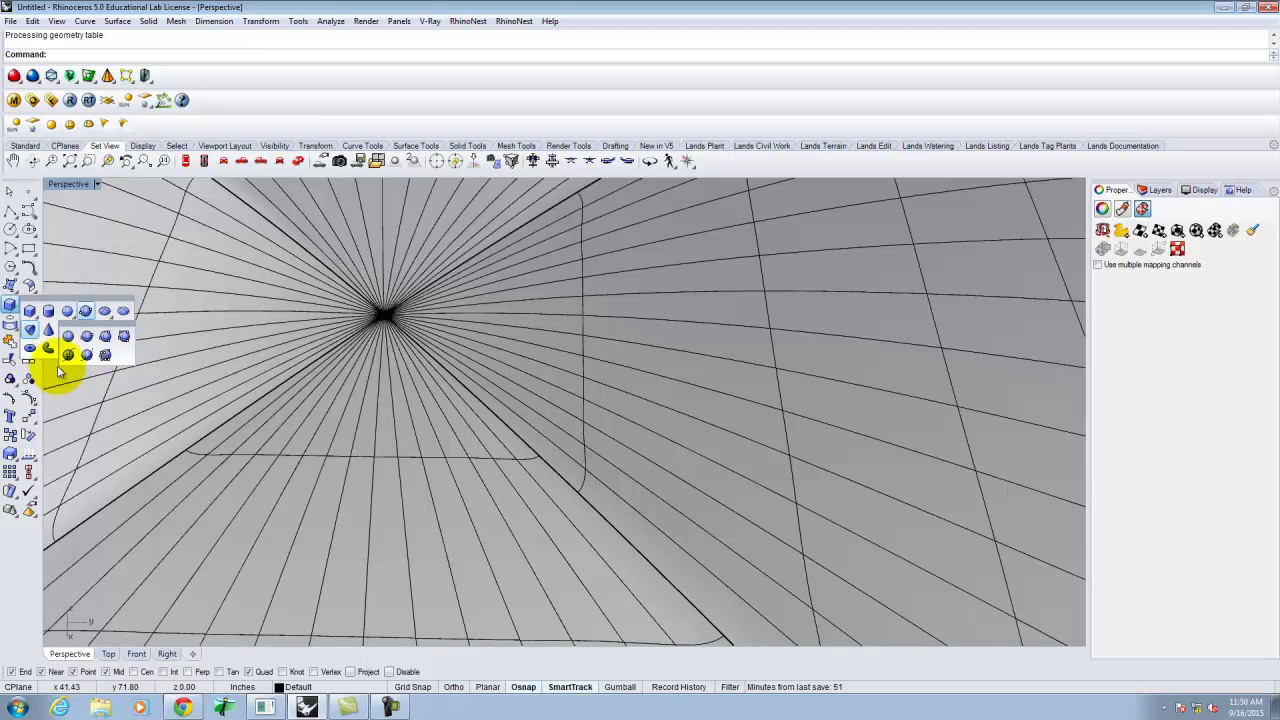
click(87, 310)
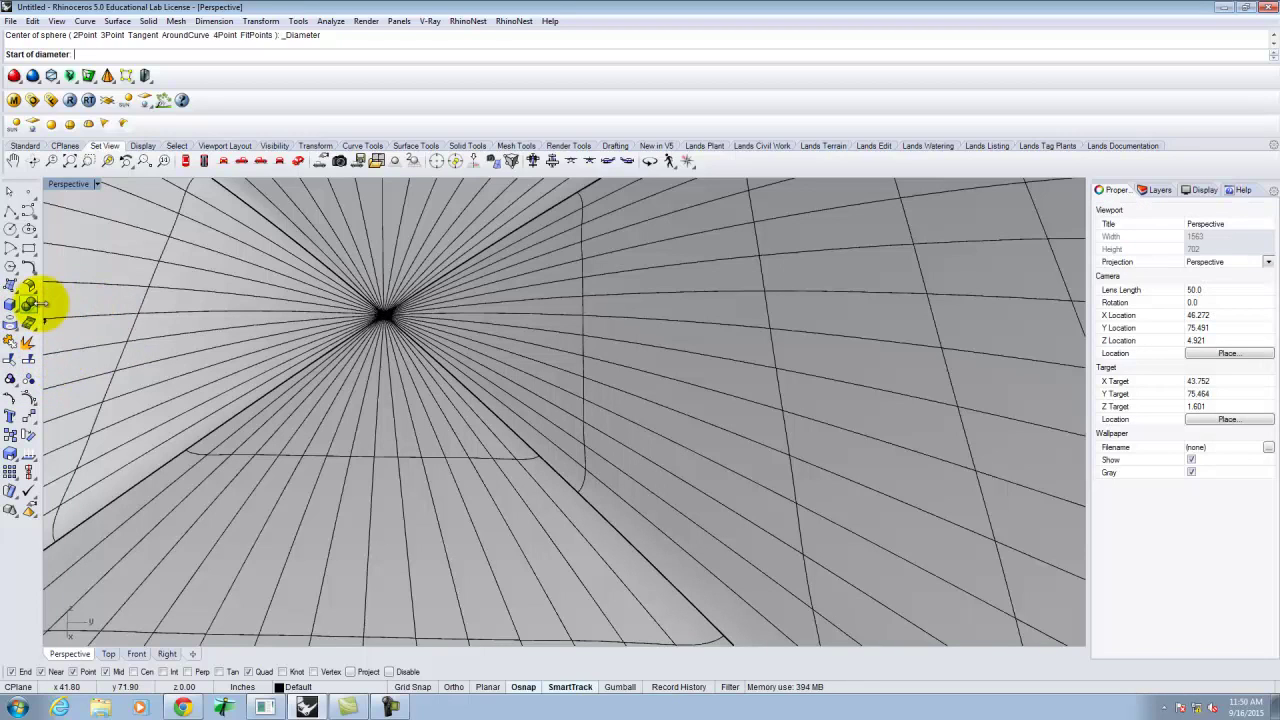
key(Escape)
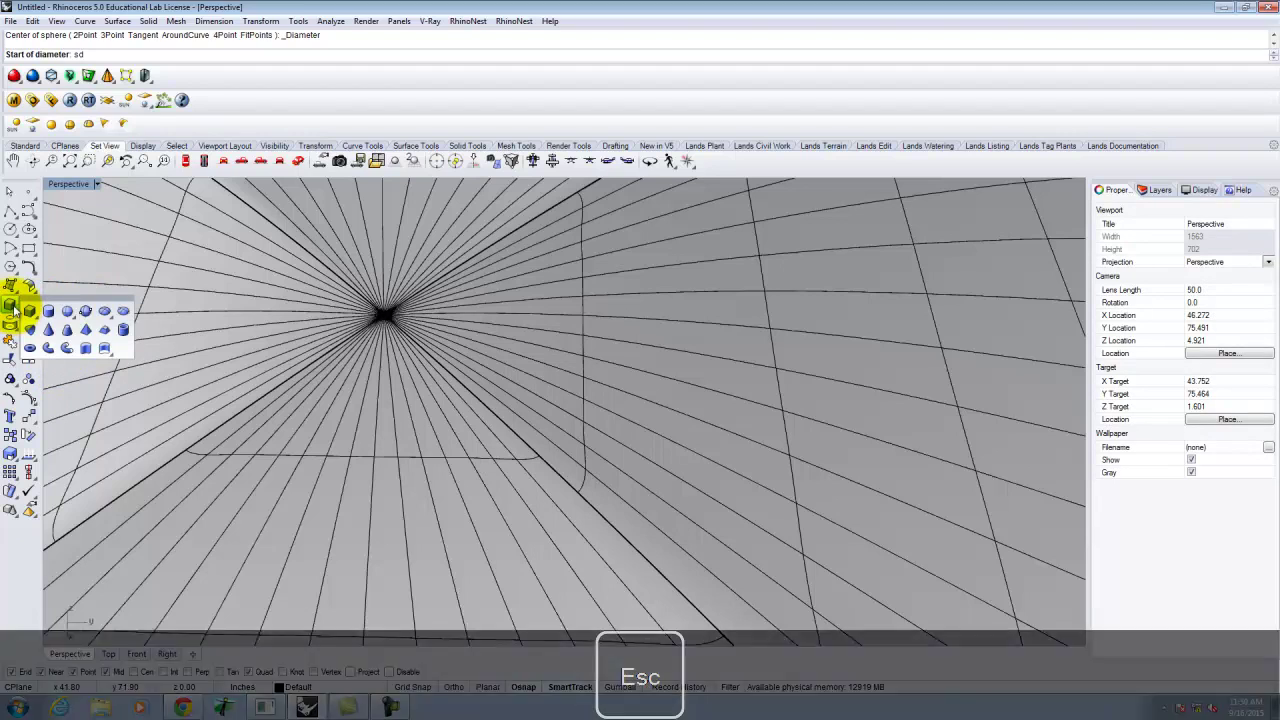
click(10, 307)
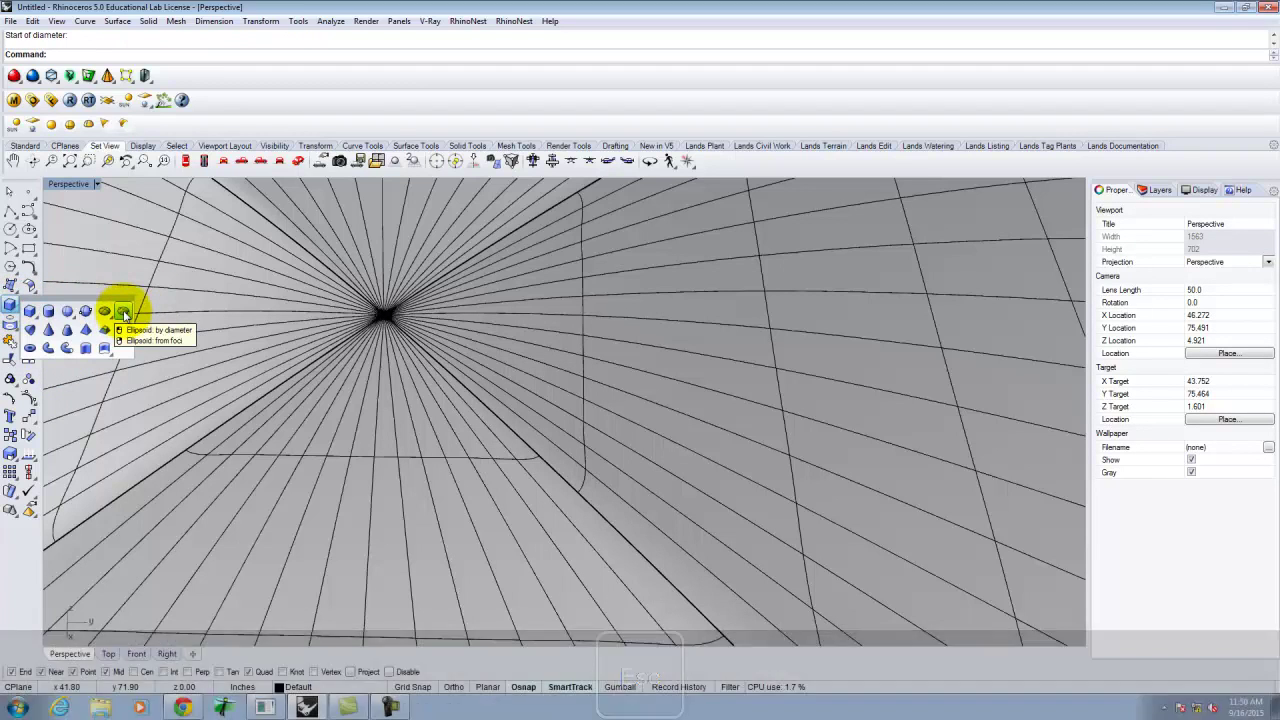
click(123, 313)
click(383, 318)
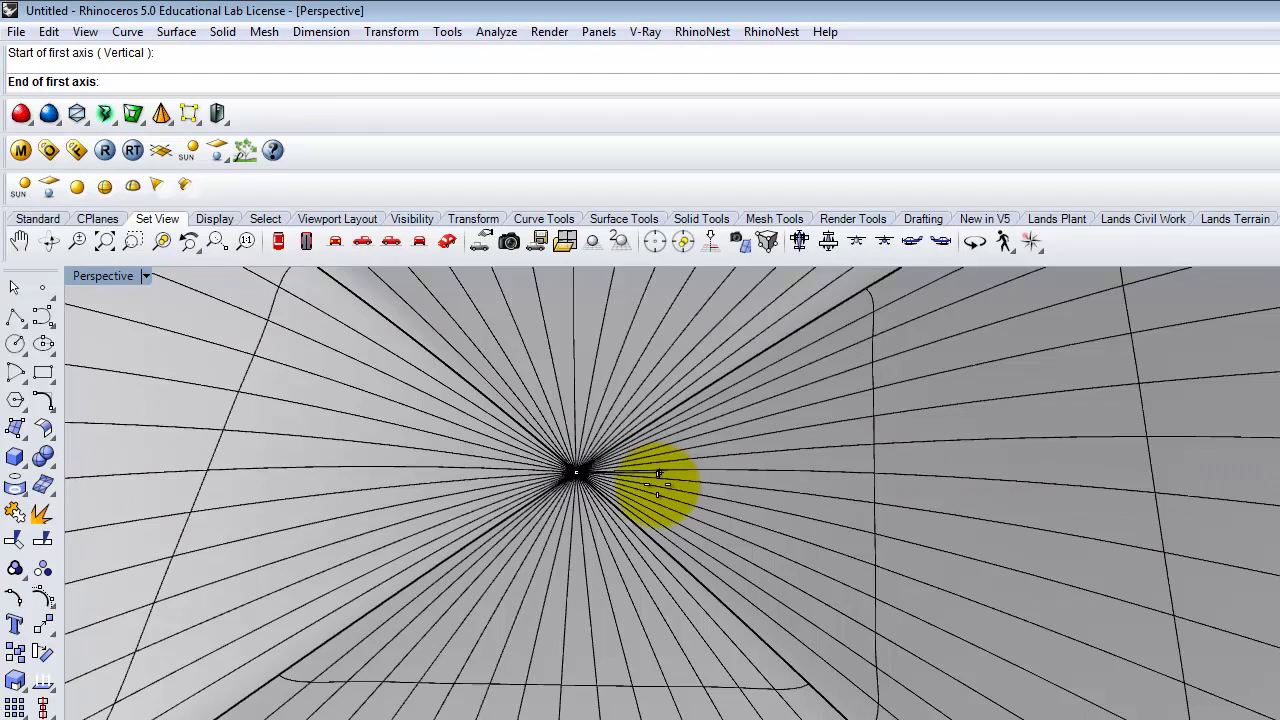
click(640, 478)
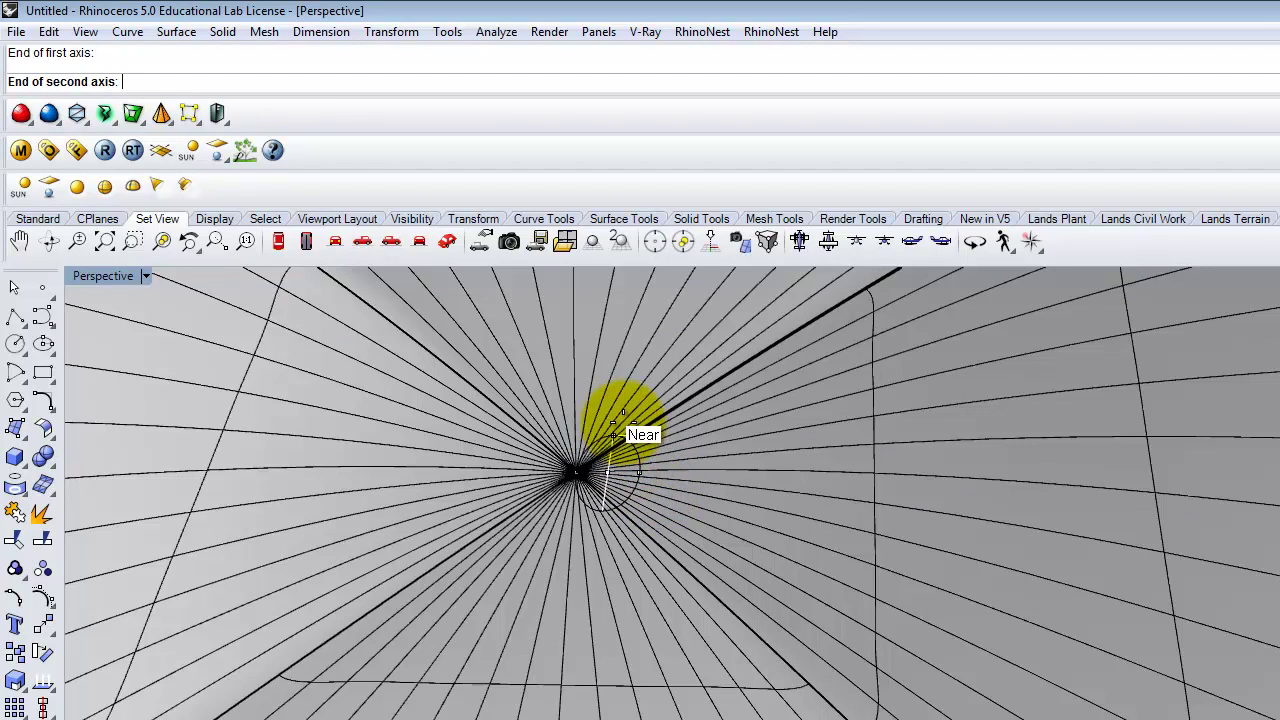
key(Escape)
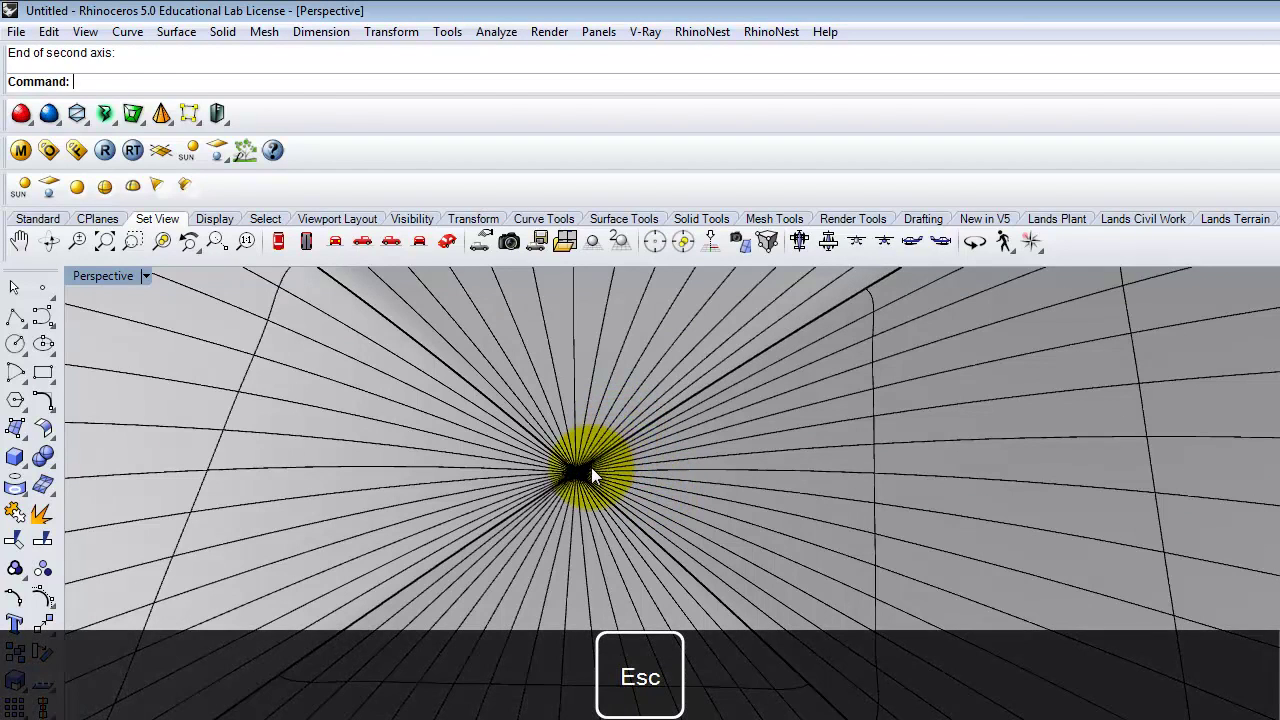
right_click(588, 467)
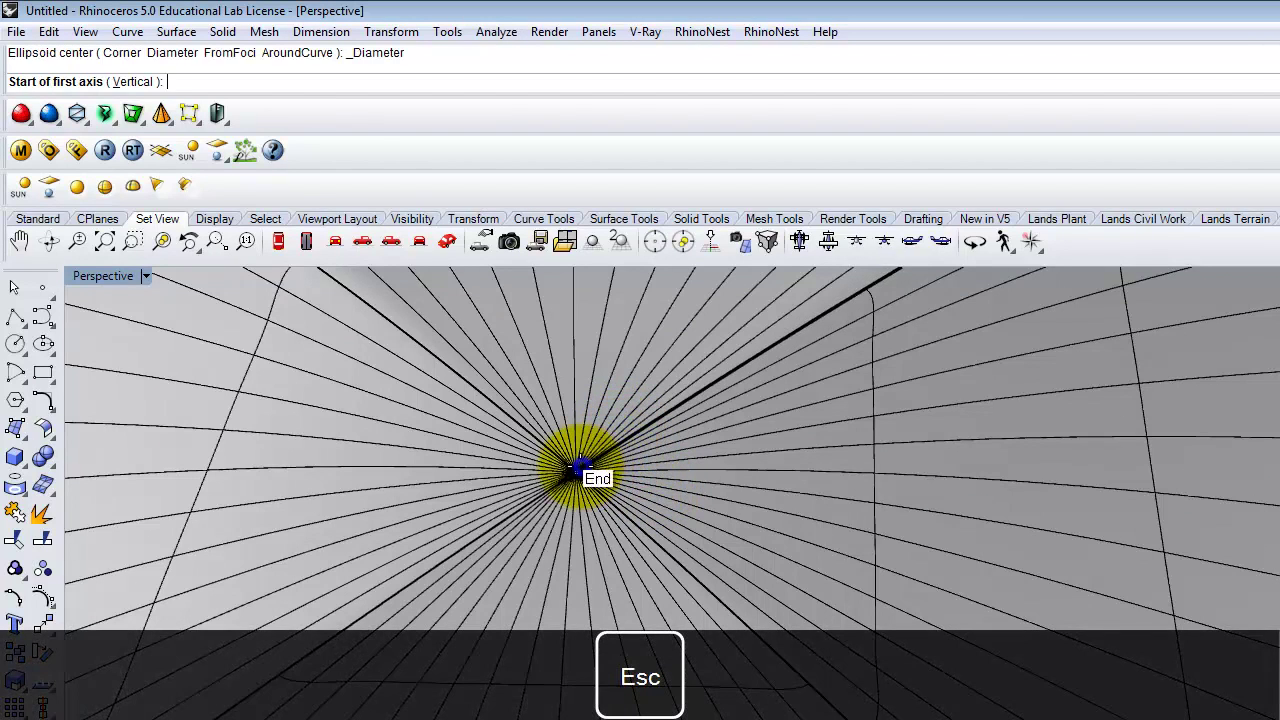
click(517, 467)
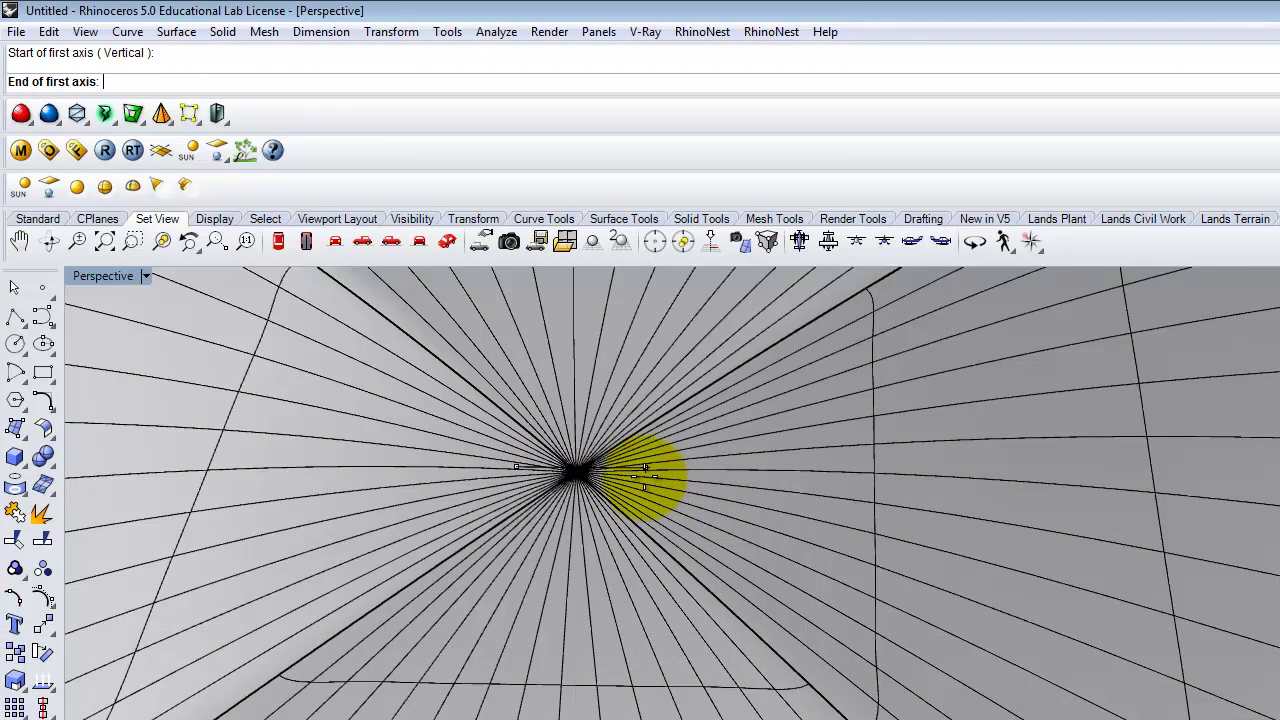
click(646, 468)
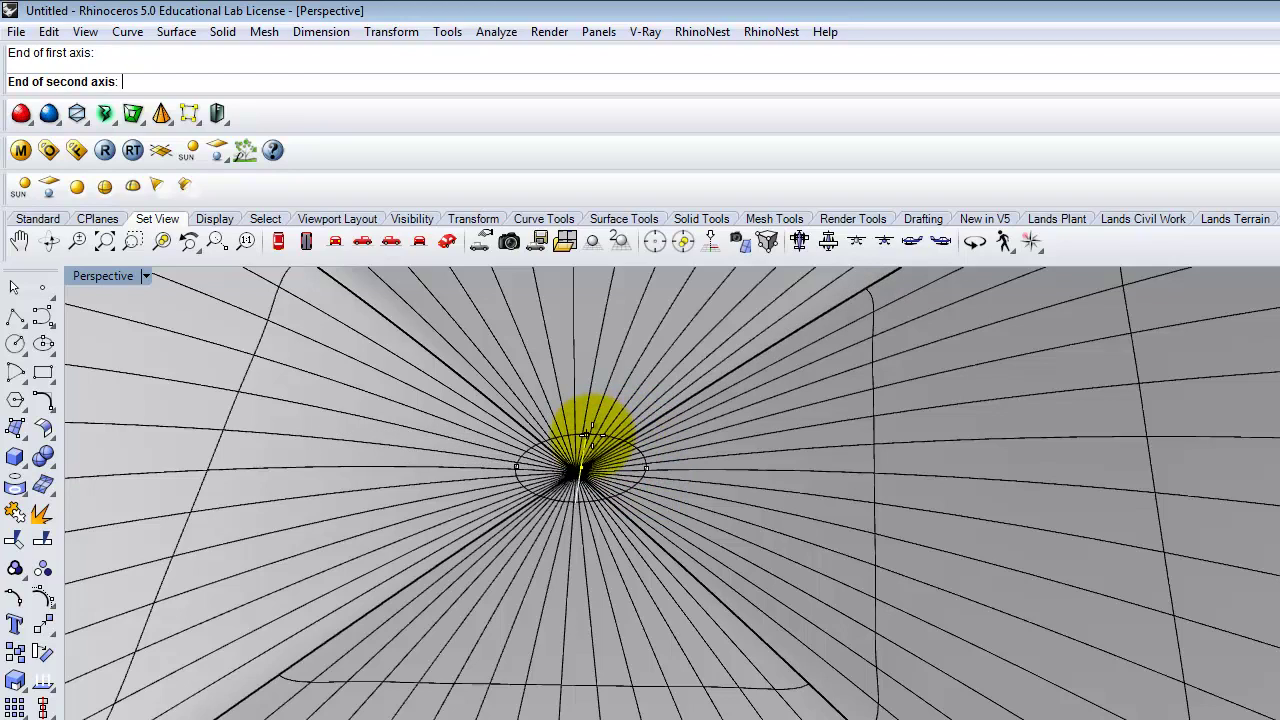
click(590, 427)
right_drag(628, 487, 620, 393)
key(Escape)
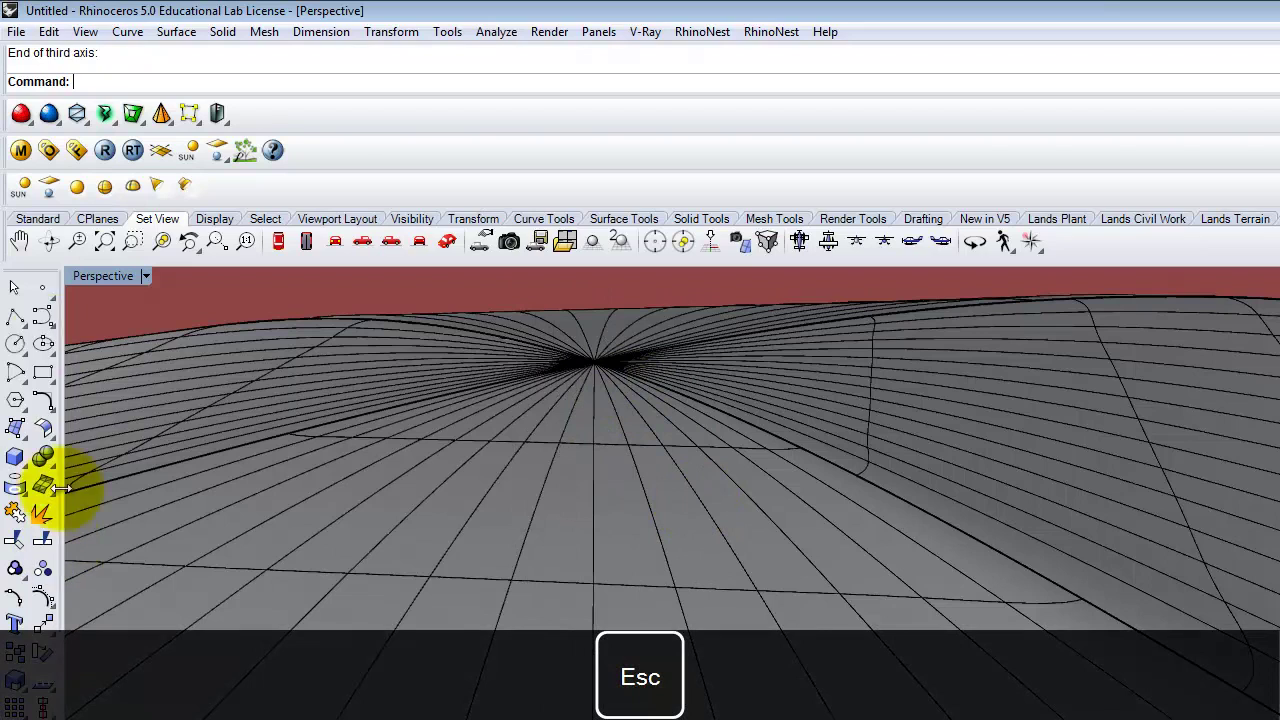
Start an ellipsoid from its centre, placing the centre at the point where the four pillow panels meet
click(17, 459)
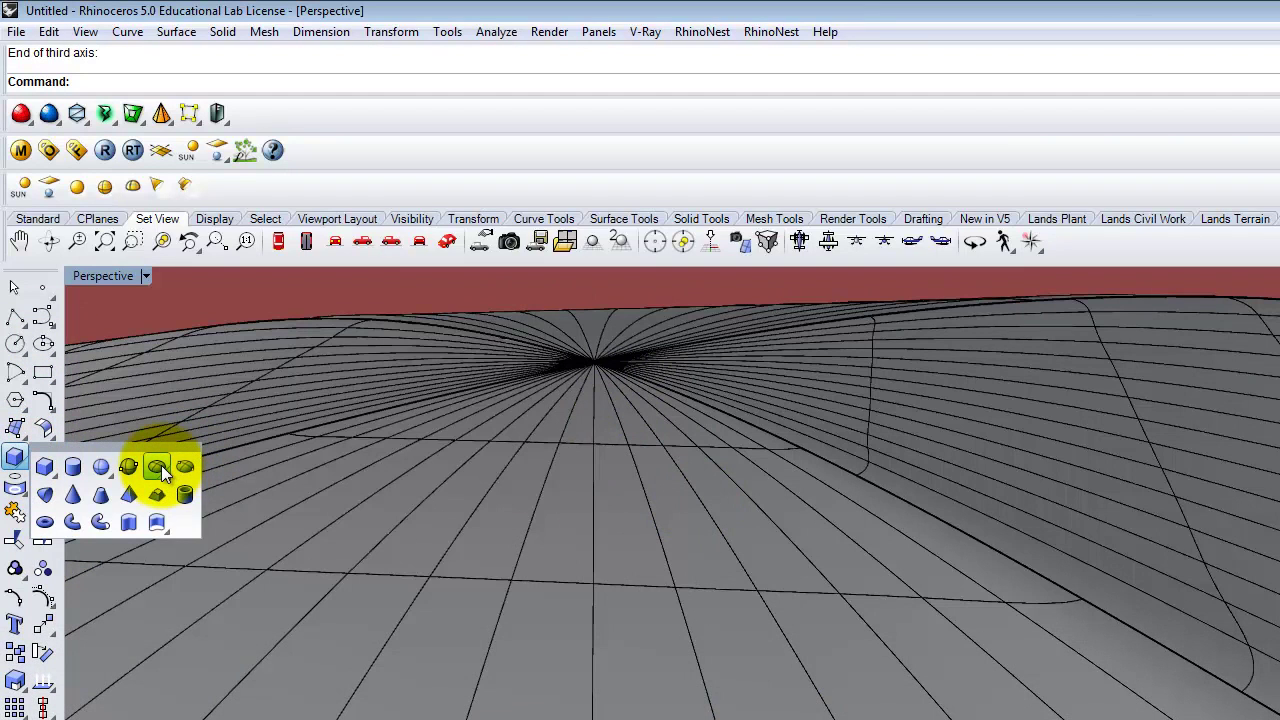
click(162, 466)
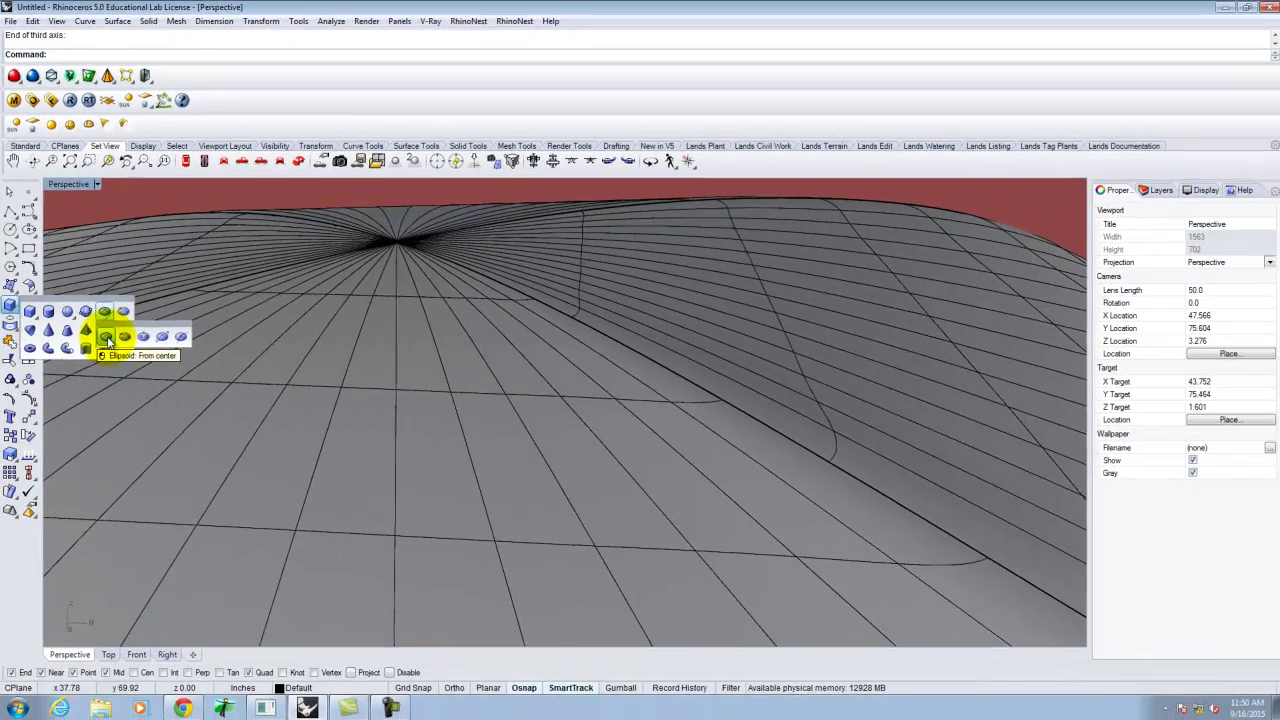
click(108, 342)
click(397, 241)
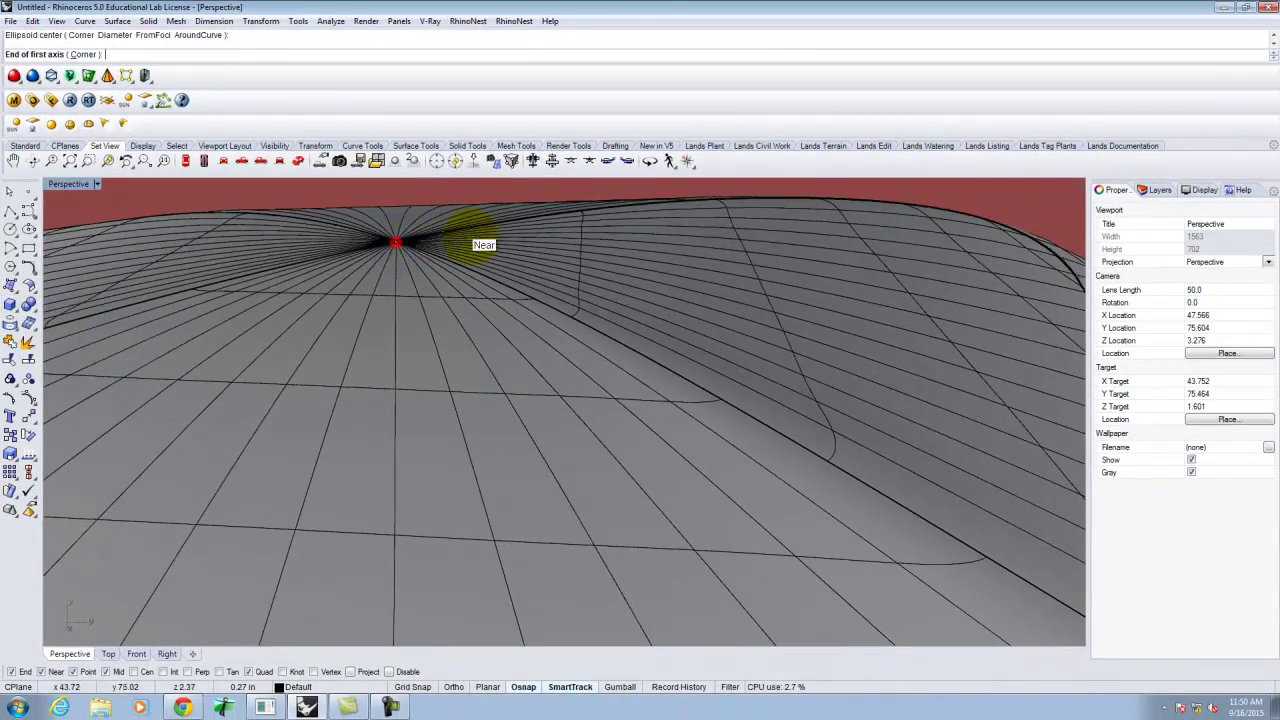
With Ortho on, set the ellipsoid's first two axes in the top view to form a circular outline about 0.05 in in radius
scroll(440, 283, down, 3)
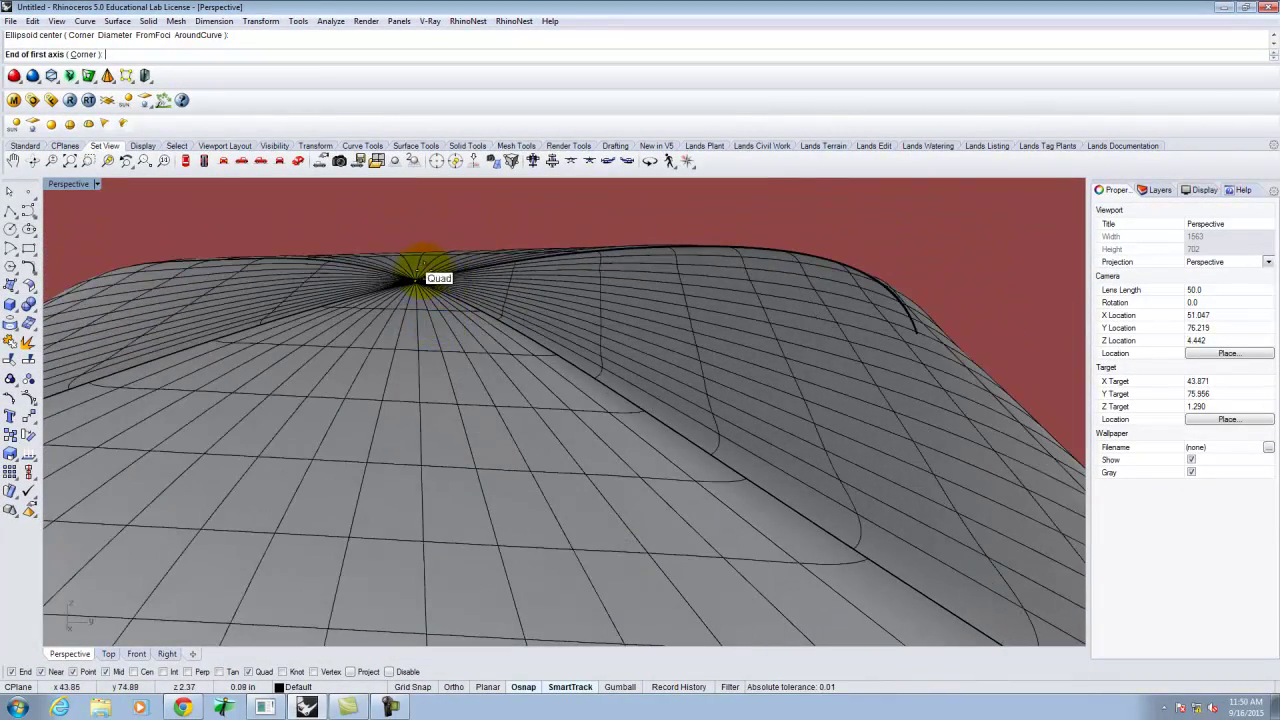
scroll(418, 279, up, 2)
click(453, 686)
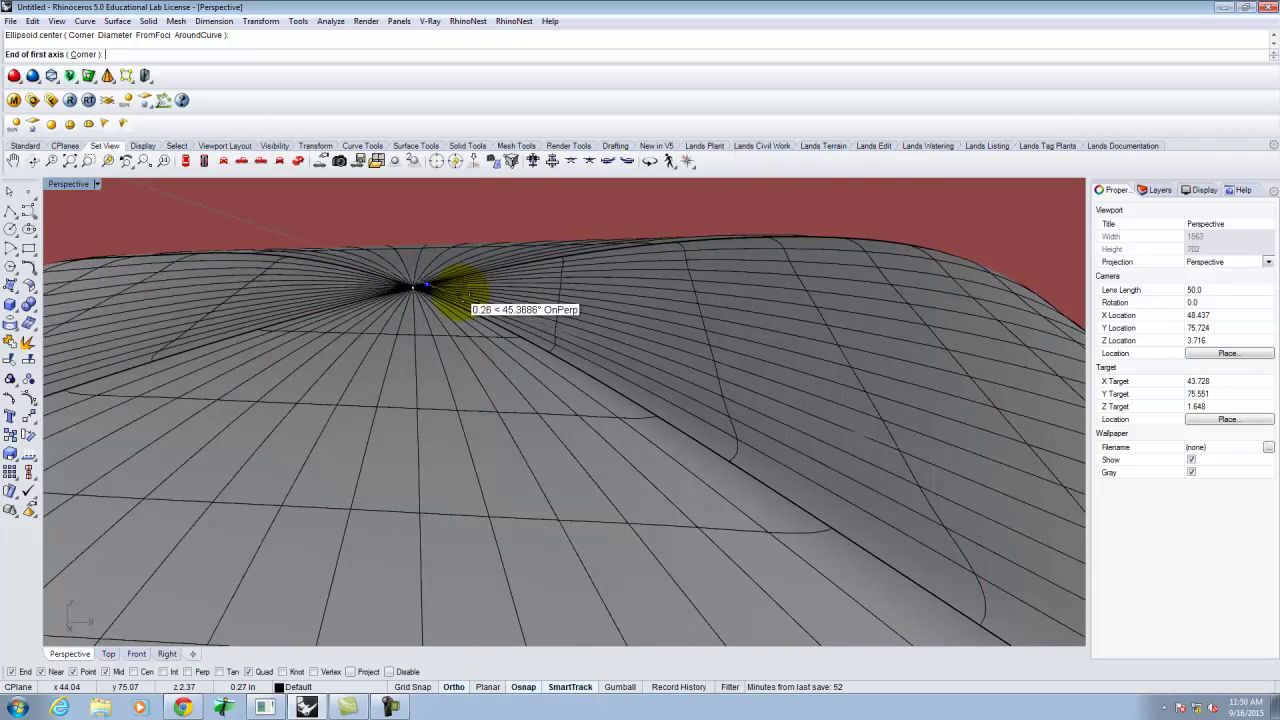
right_drag(457, 306, 609, 591)
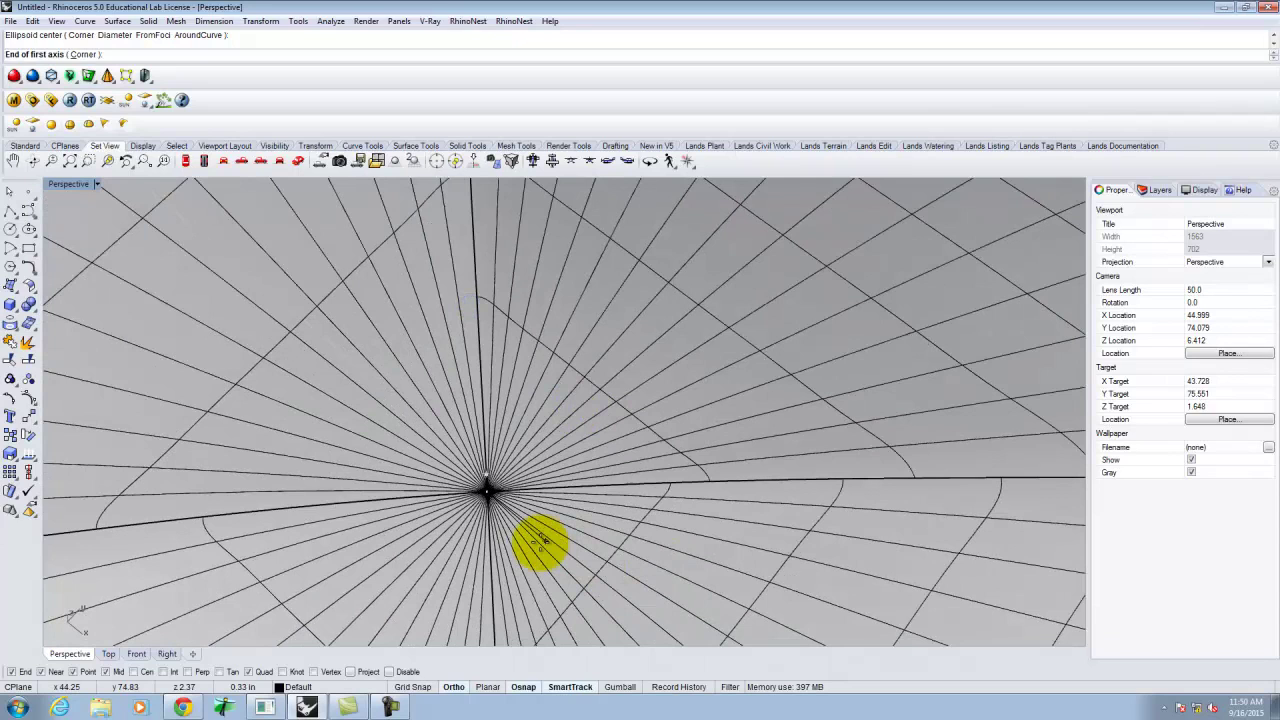
click(68, 184)
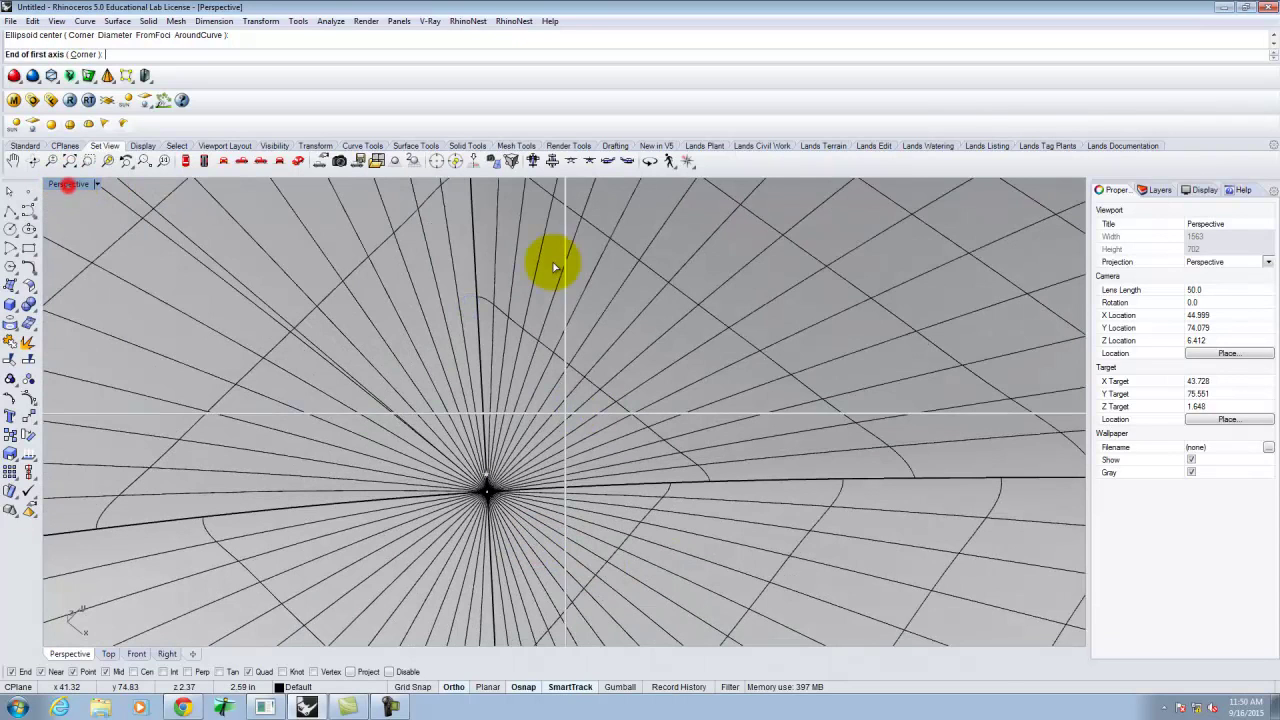
key(ctrl+m)
scroll(400, 290, up, 8)
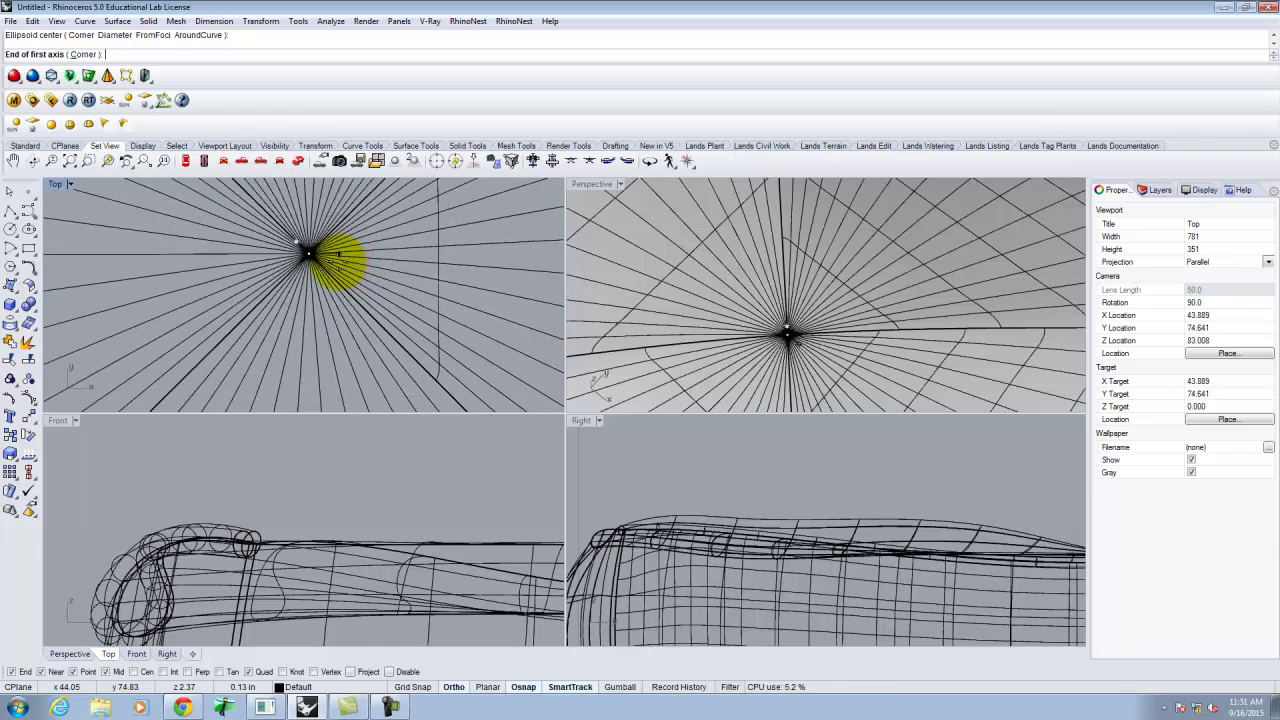
right_drag(340, 260, 310, 250)
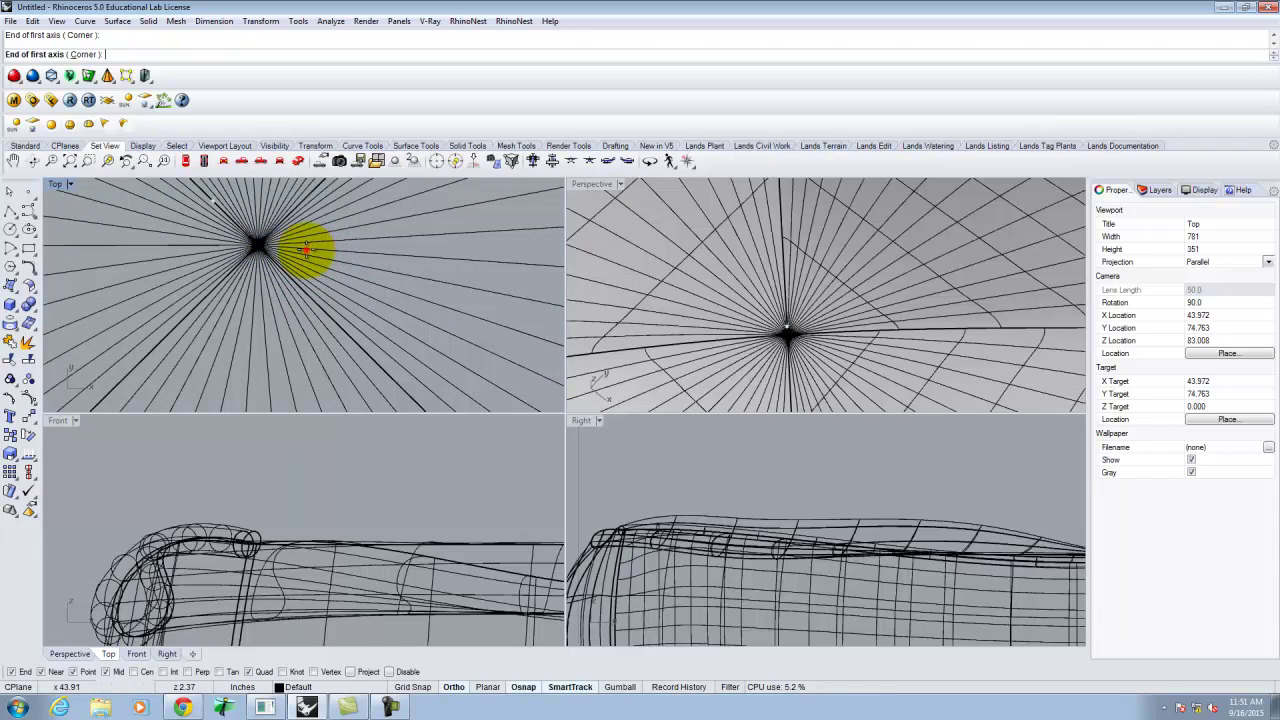
click(306, 245)
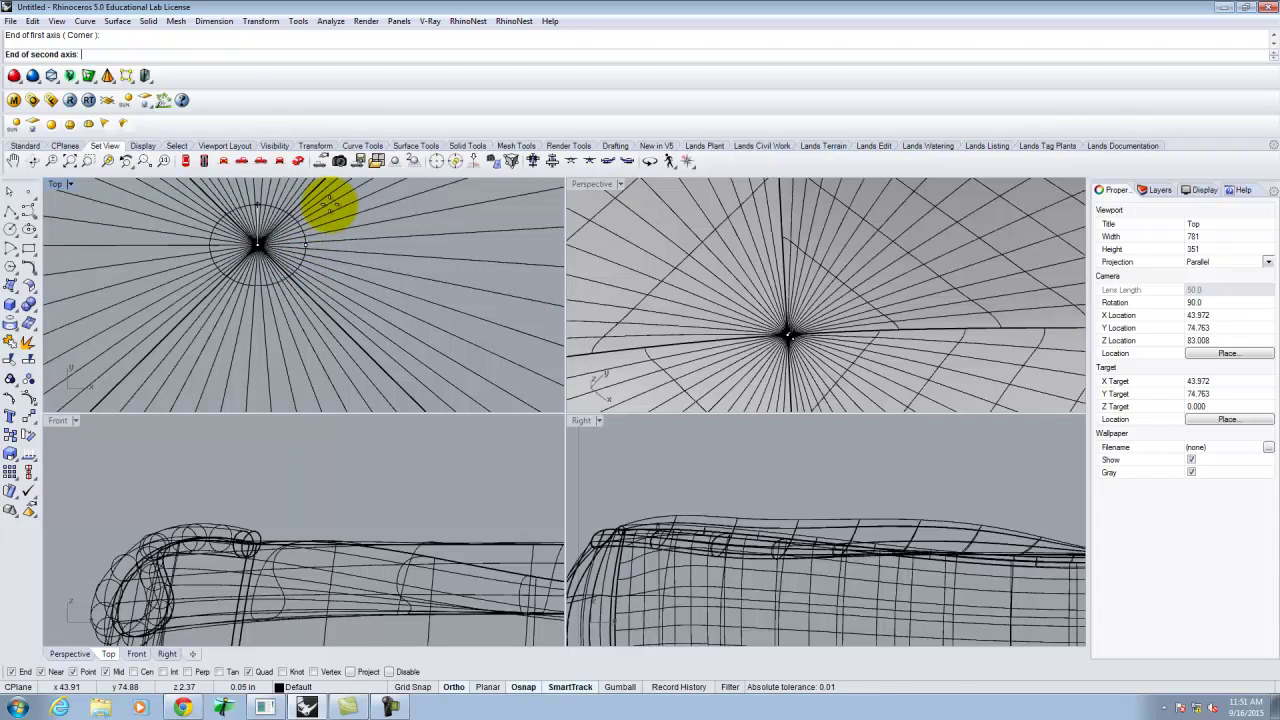
click(330, 200)
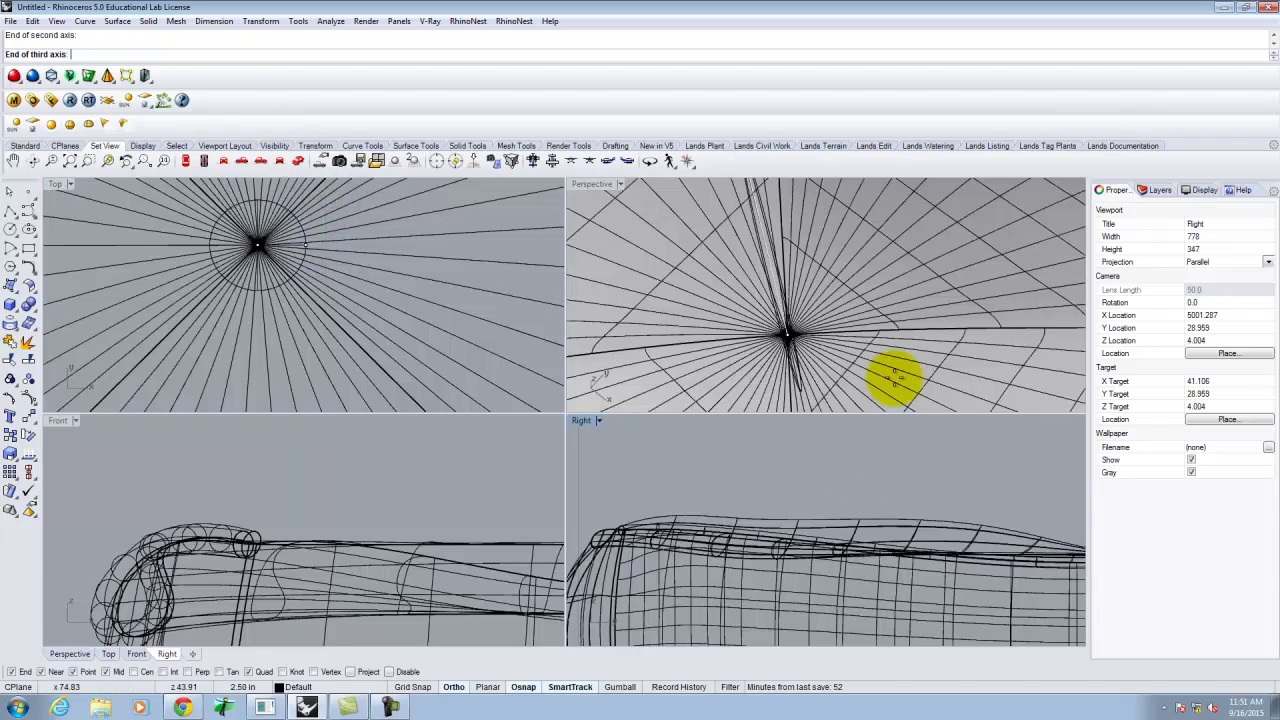
Set the ellipsoid's third axis to about 0.01 in upward in the right view for a flat button, then maximize the perspective view
scroll(730, 476, down, 3)
scroll(820, 520, down, 5)
scroll(866, 505, up, 8)
scroll(794, 491, up, 6)
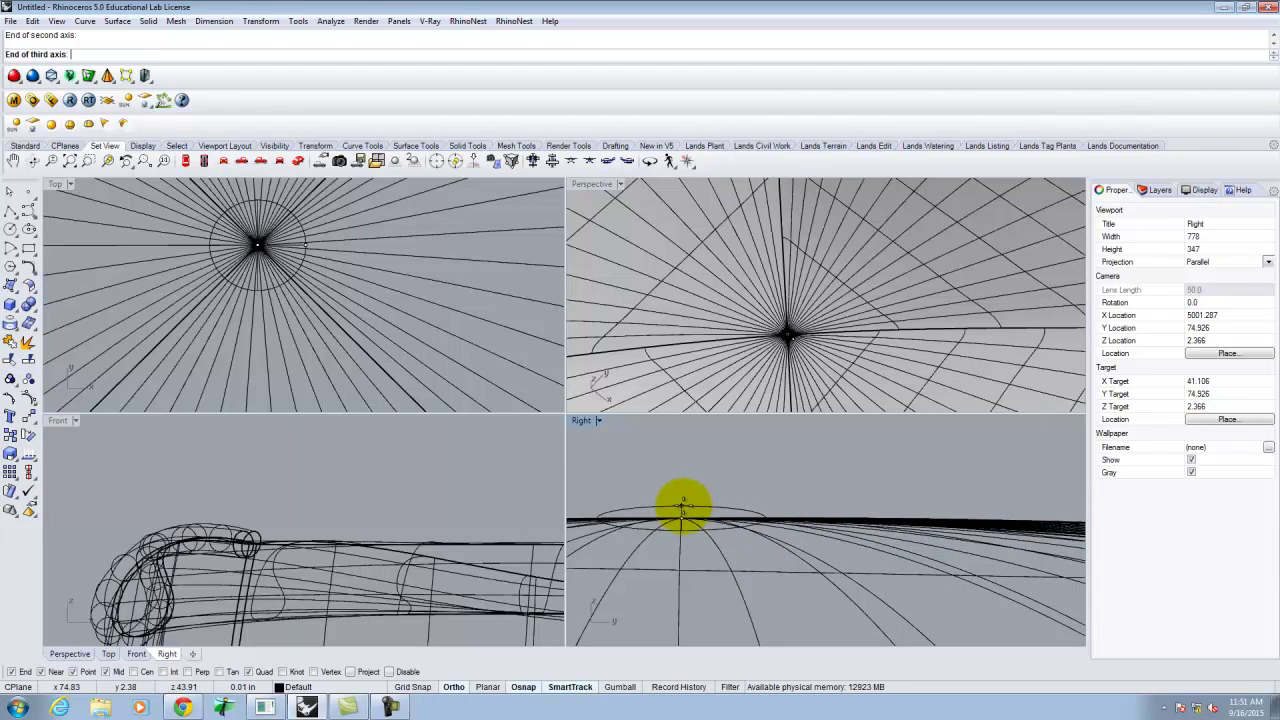
click(681, 506)
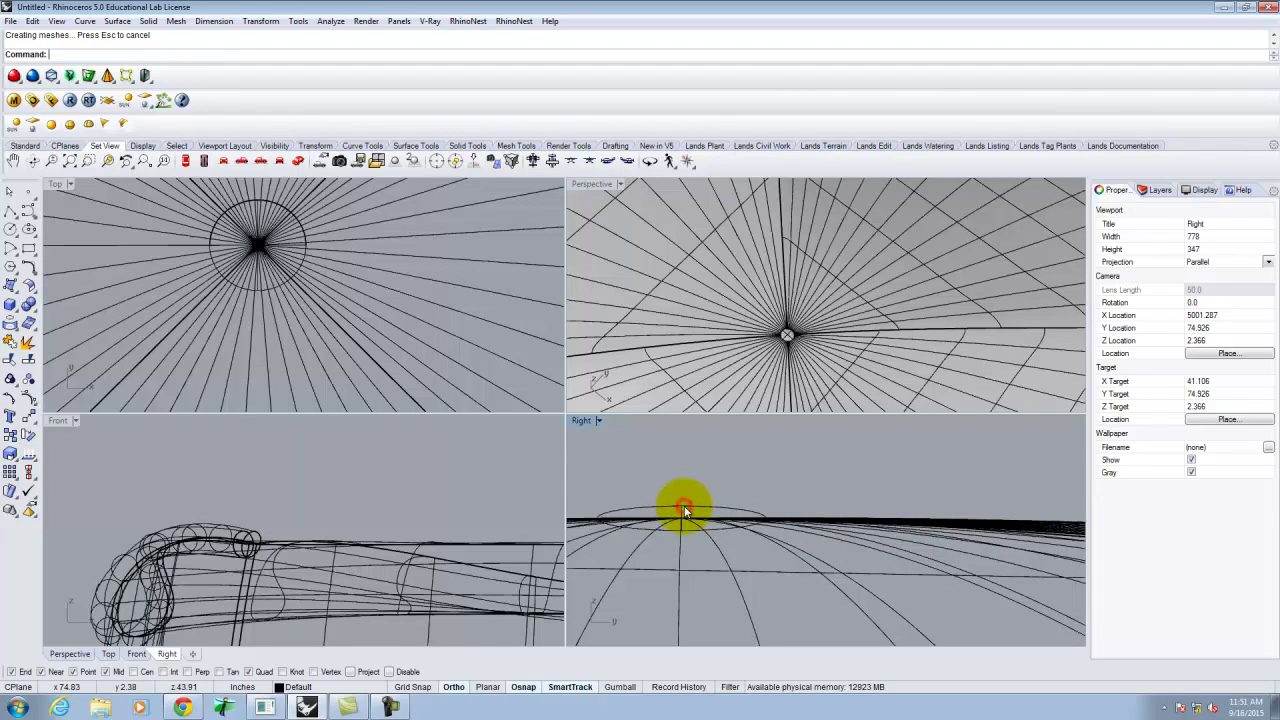
click(593, 187)
right_drag(460, 452, 490, 332)
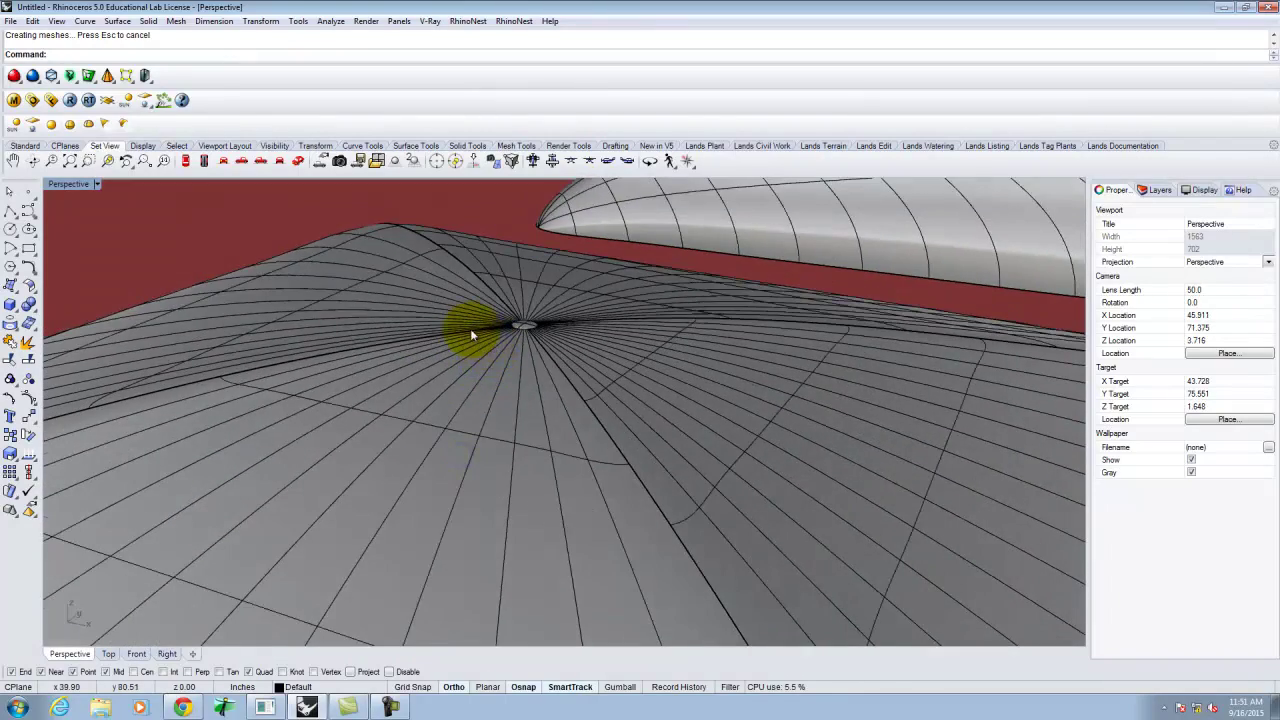
scroll(472, 330, down, 4)
scroll(512, 327, up, 5)
click(472, 337)
key(Escape)
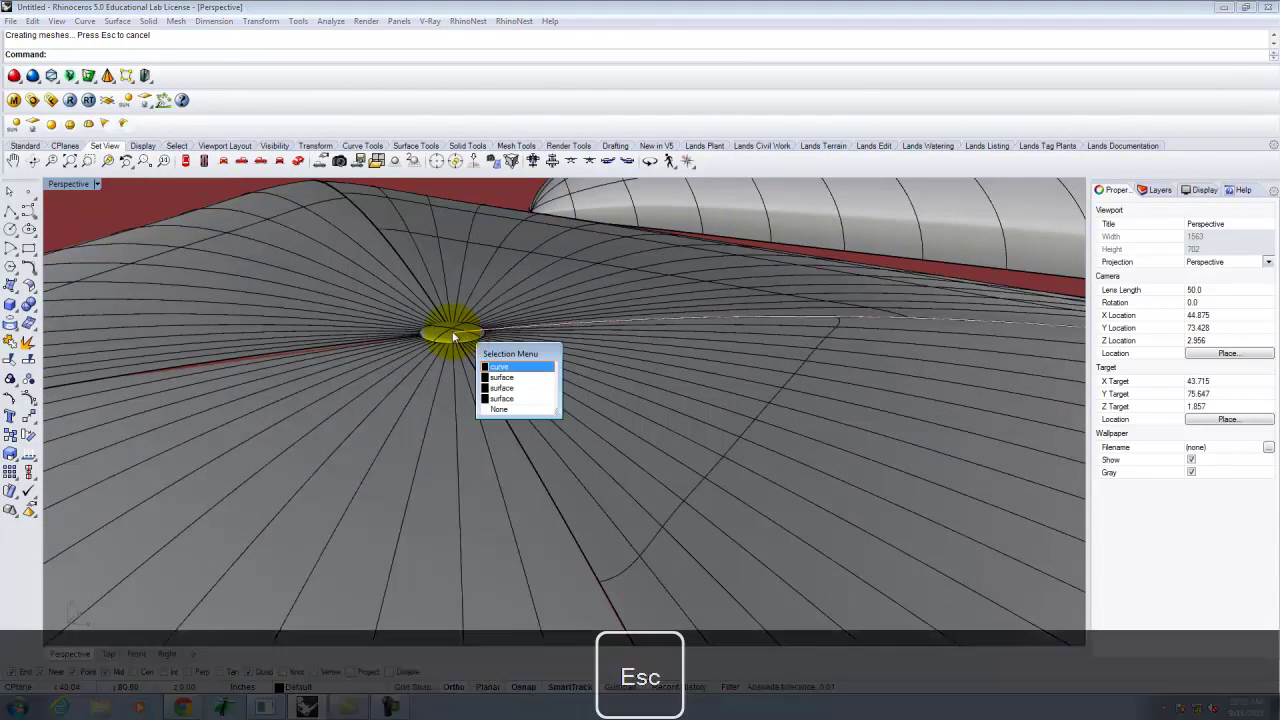
click(453, 338)
click(493, 208)
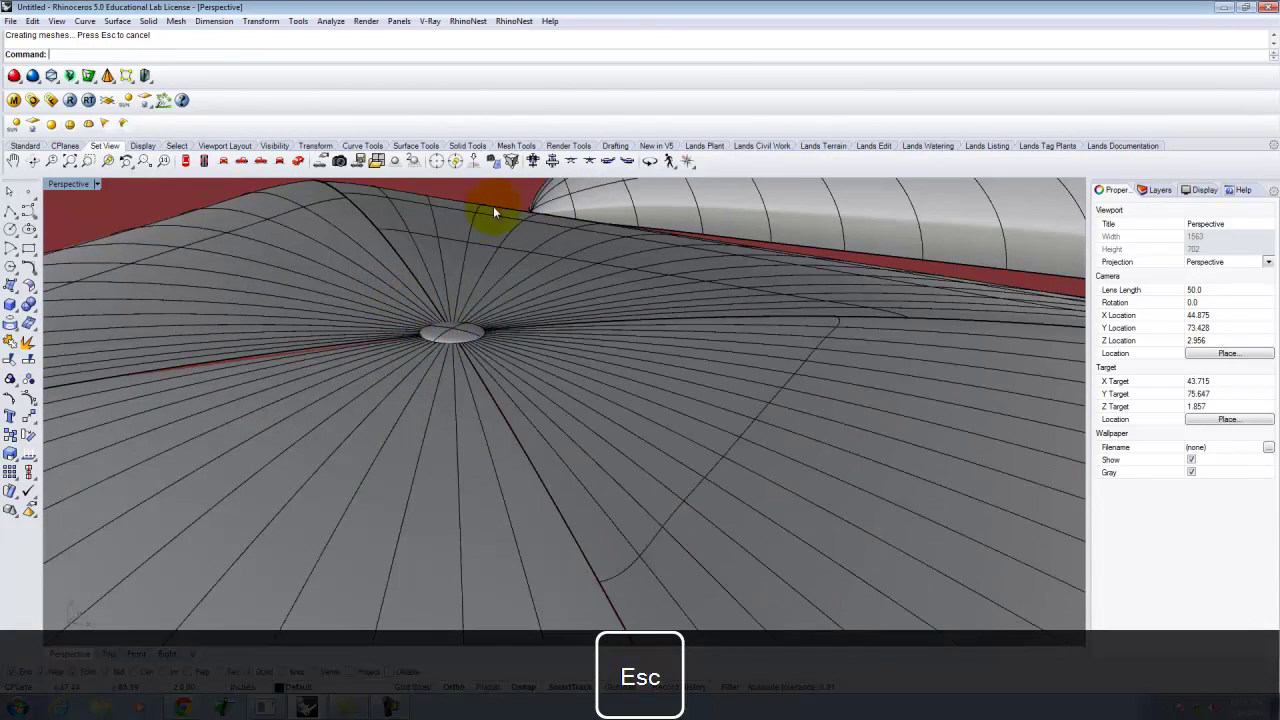
Enlarge the button ellipsoid uniformly about its centre with Scale, using picked reference points
right_drag(504, 198, 562, 398)
scroll(394, 300, up, 5)
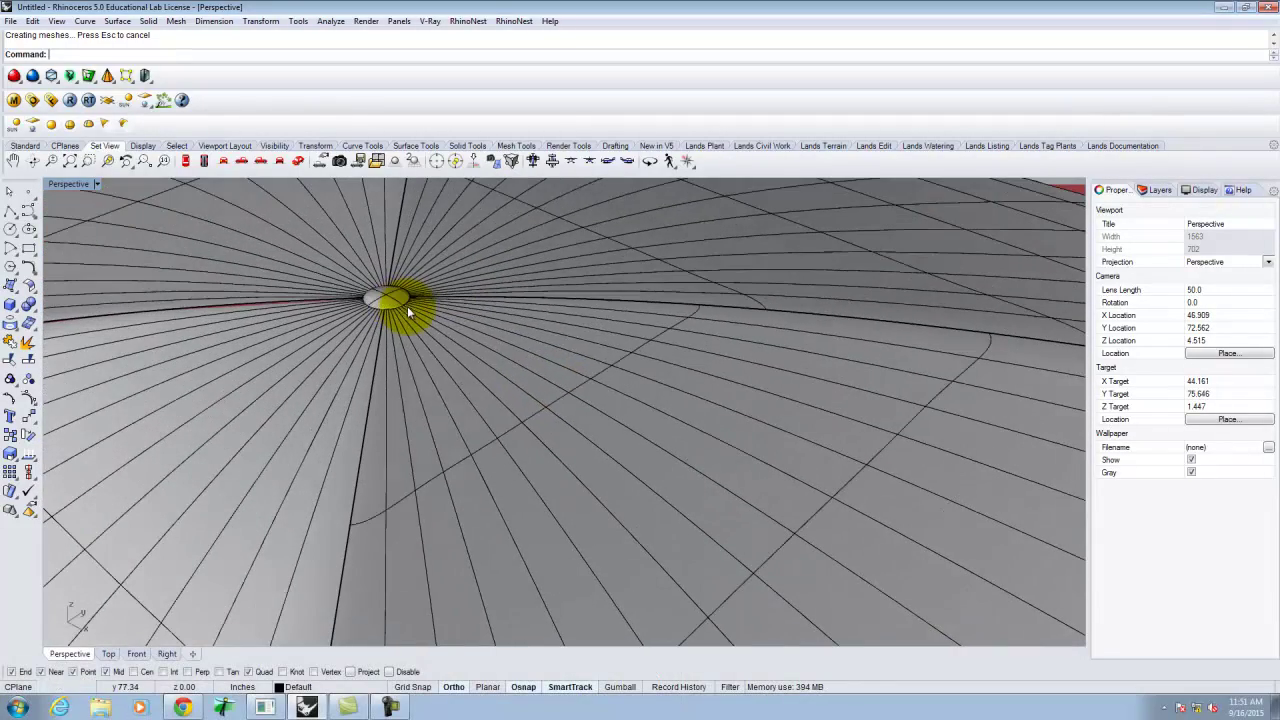
click(396, 302)
click(445, 336)
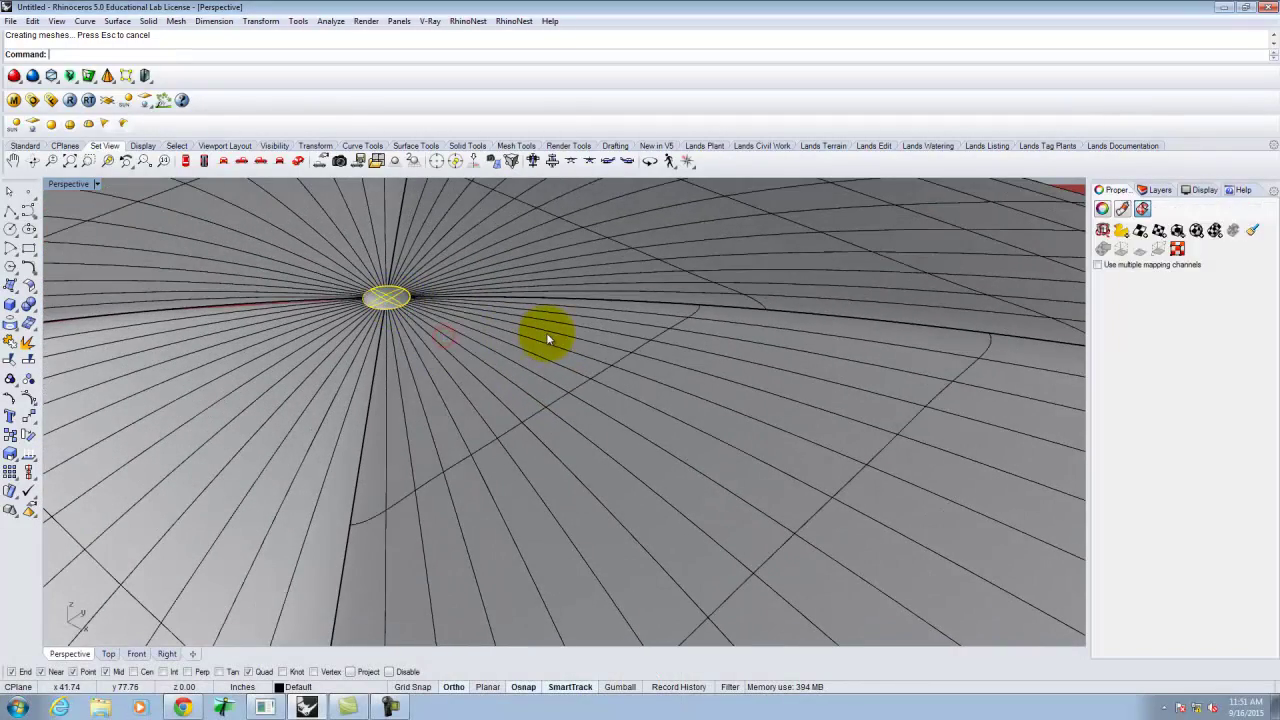
text(Sca)
key(Return)
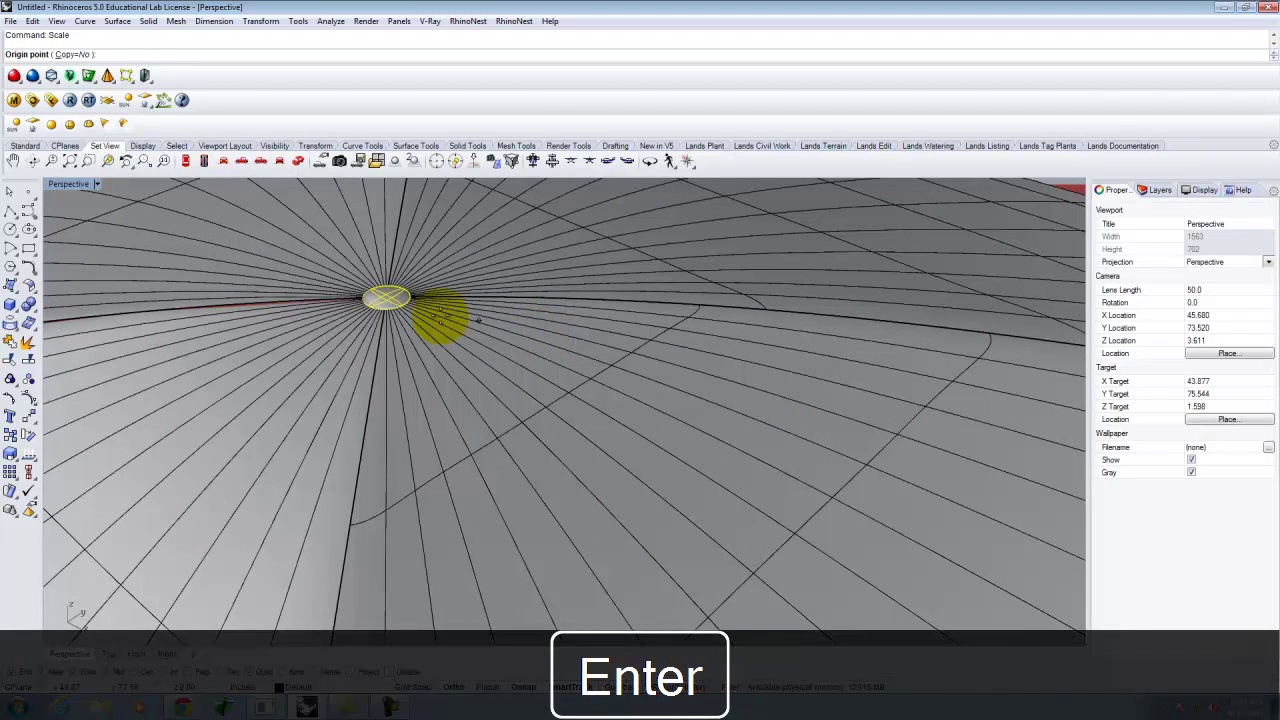
click(390, 299)
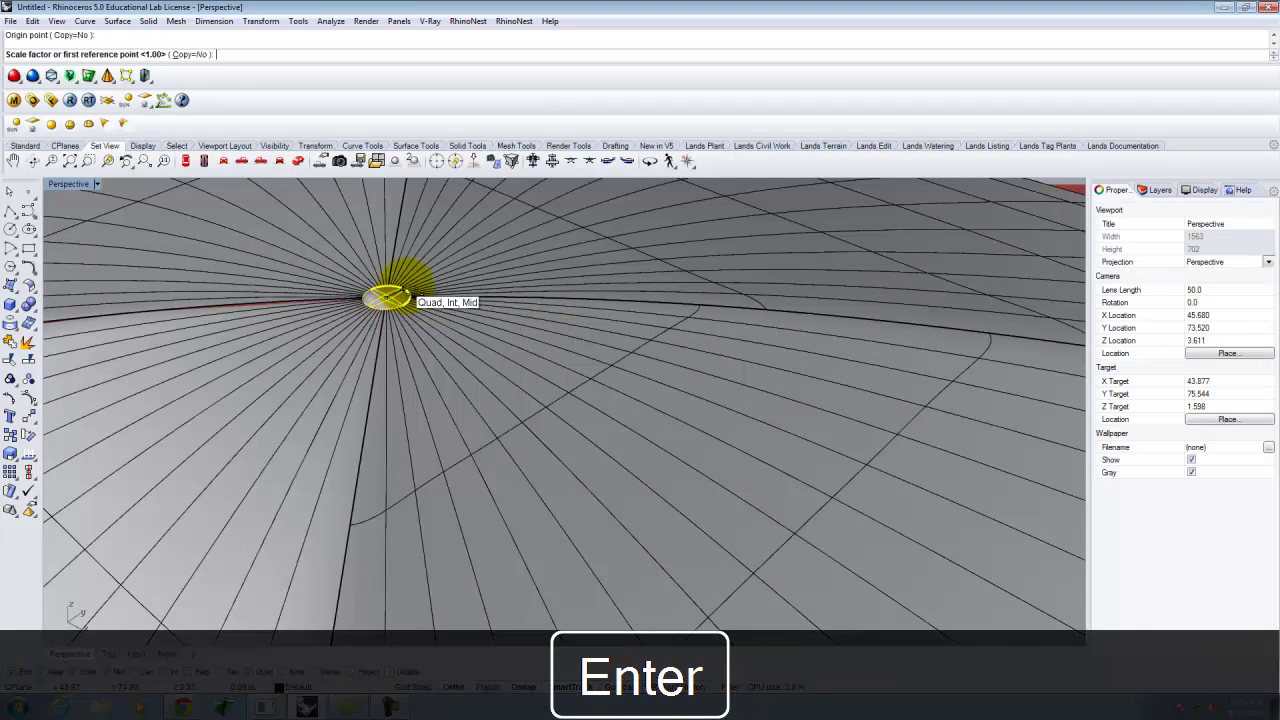
click(400, 290)
key(Escape)
Examine the button on the four-panel pillow from several angles and compare it with the single-surface pillow beside it
scroll(310, 406, down, 6)
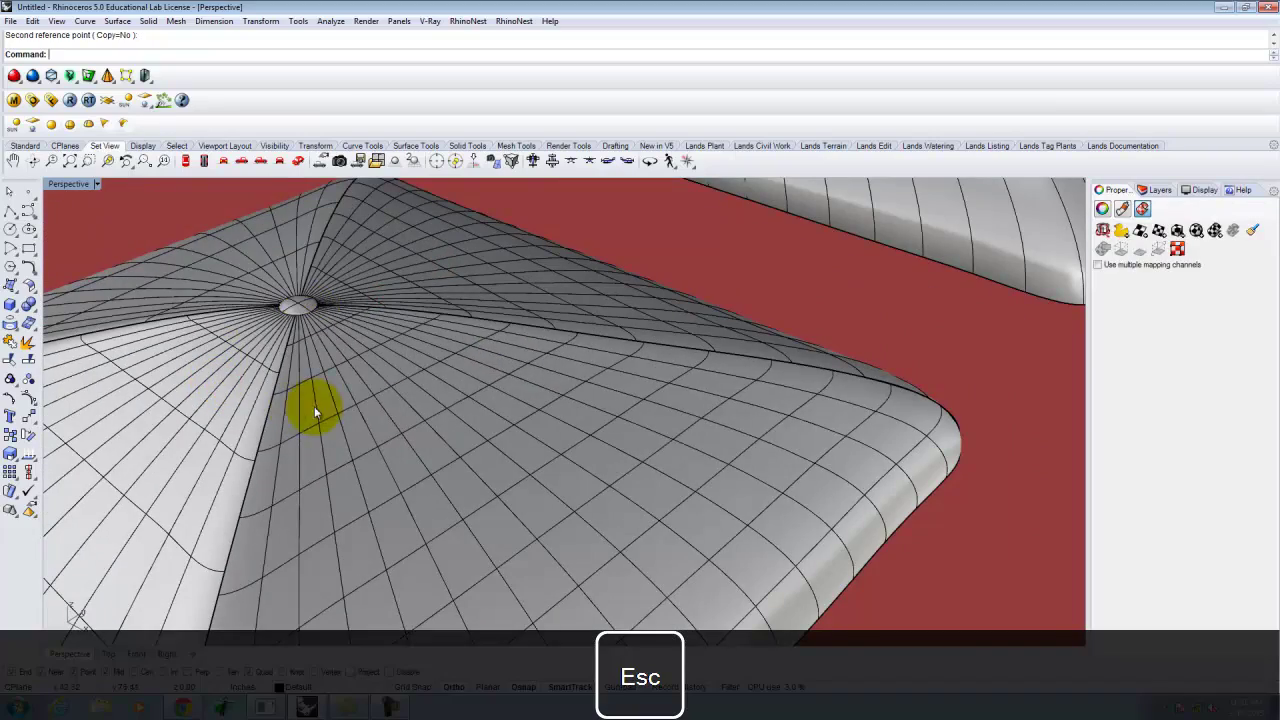
right_drag(447, 398, 468, 413)
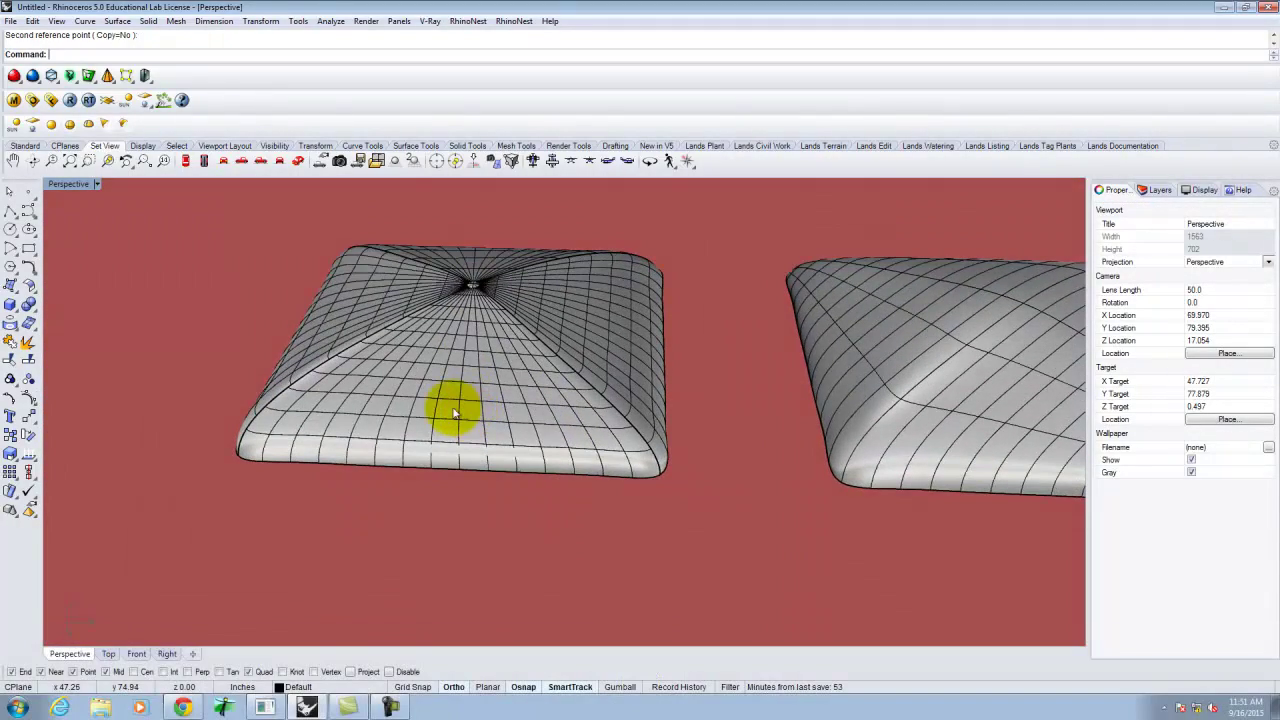
scroll(476, 303, up, 5)
scroll(480, 296, up, 3)
scroll(448, 288, down, 6)
right_drag(497, 387, 503, 300)
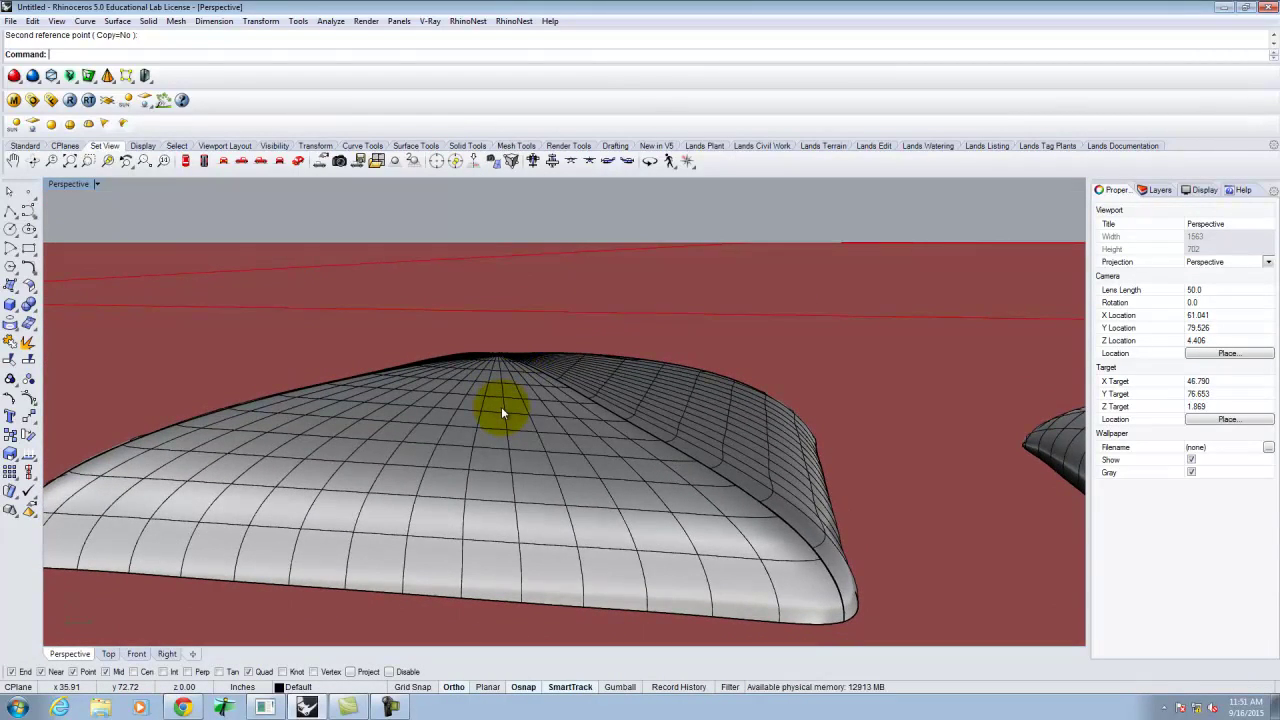
right_drag(491, 417, 493, 472)
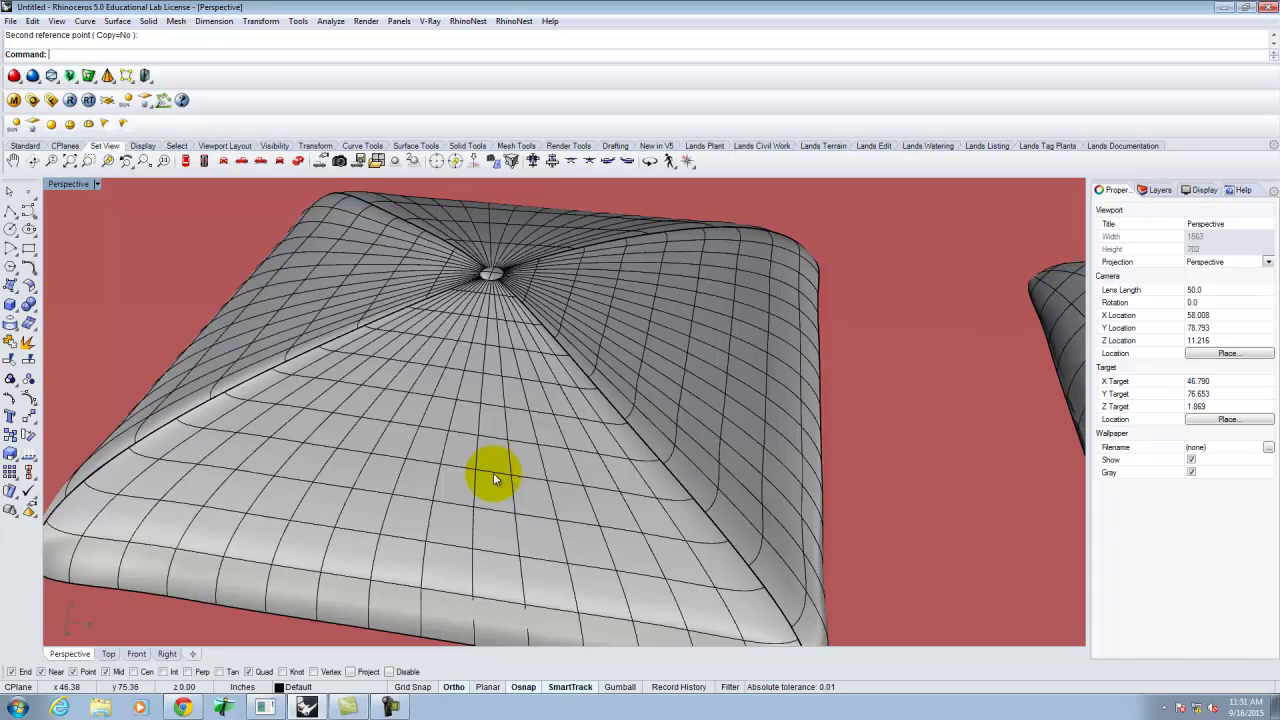
scroll(315, 478, down, 5)
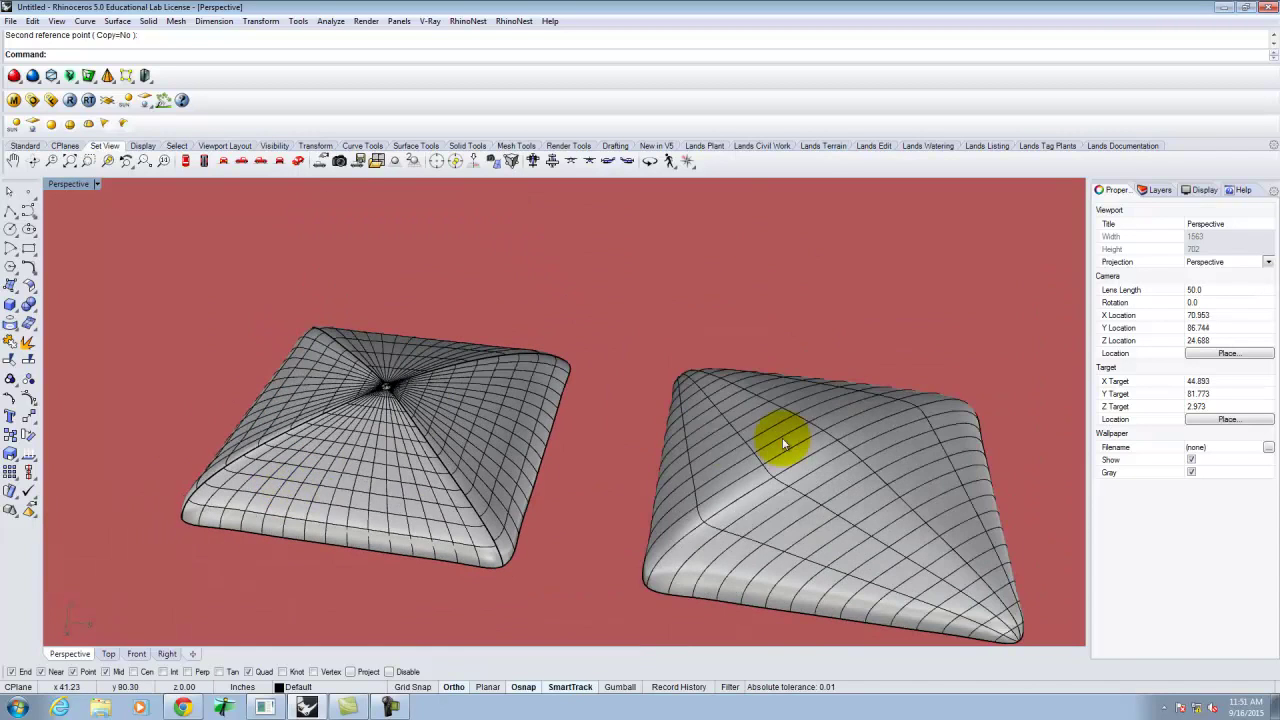
scroll(783, 444, down, 4)
scroll(758, 457, up, 5)
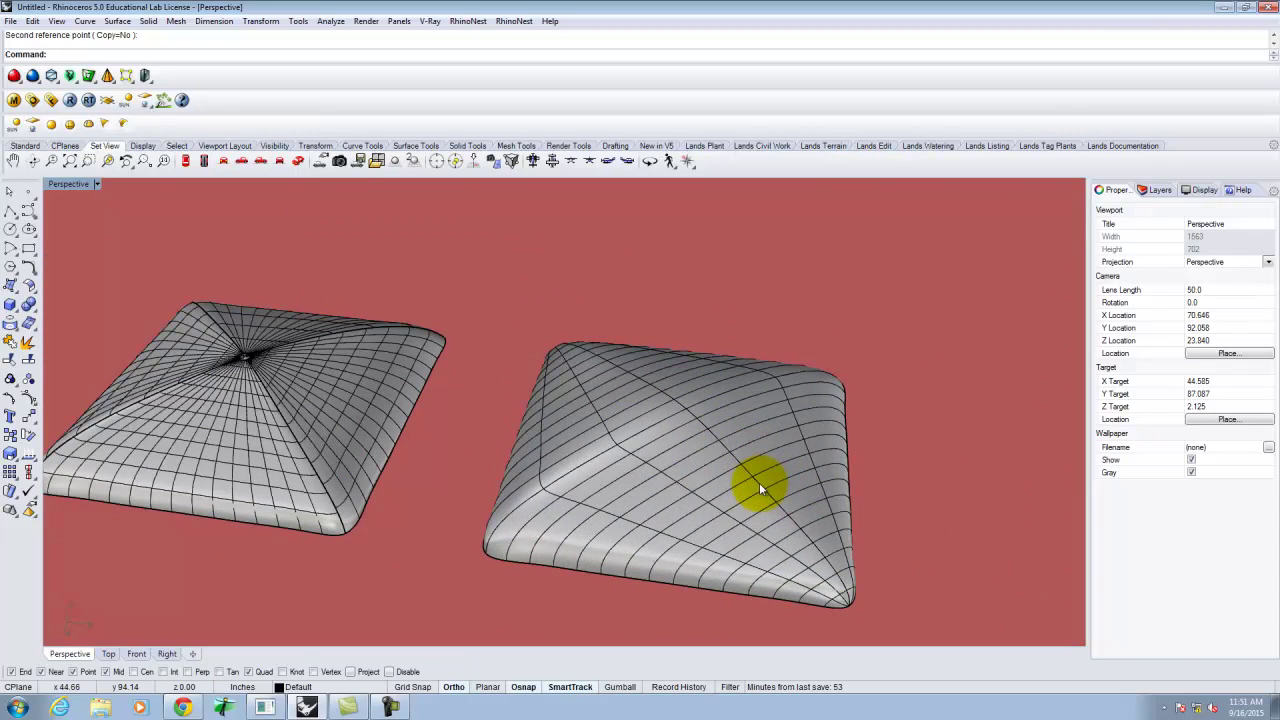
scroll(536, 545, down, 3)
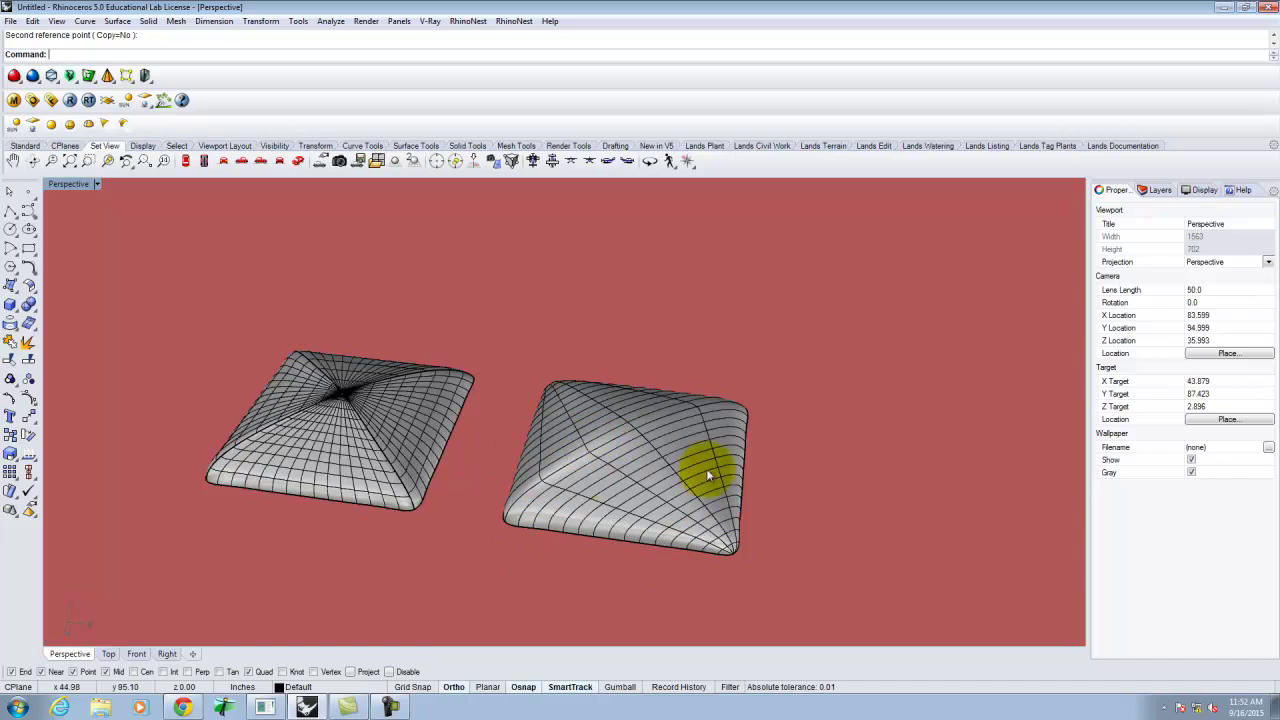
scroll(402, 598, down, 5)
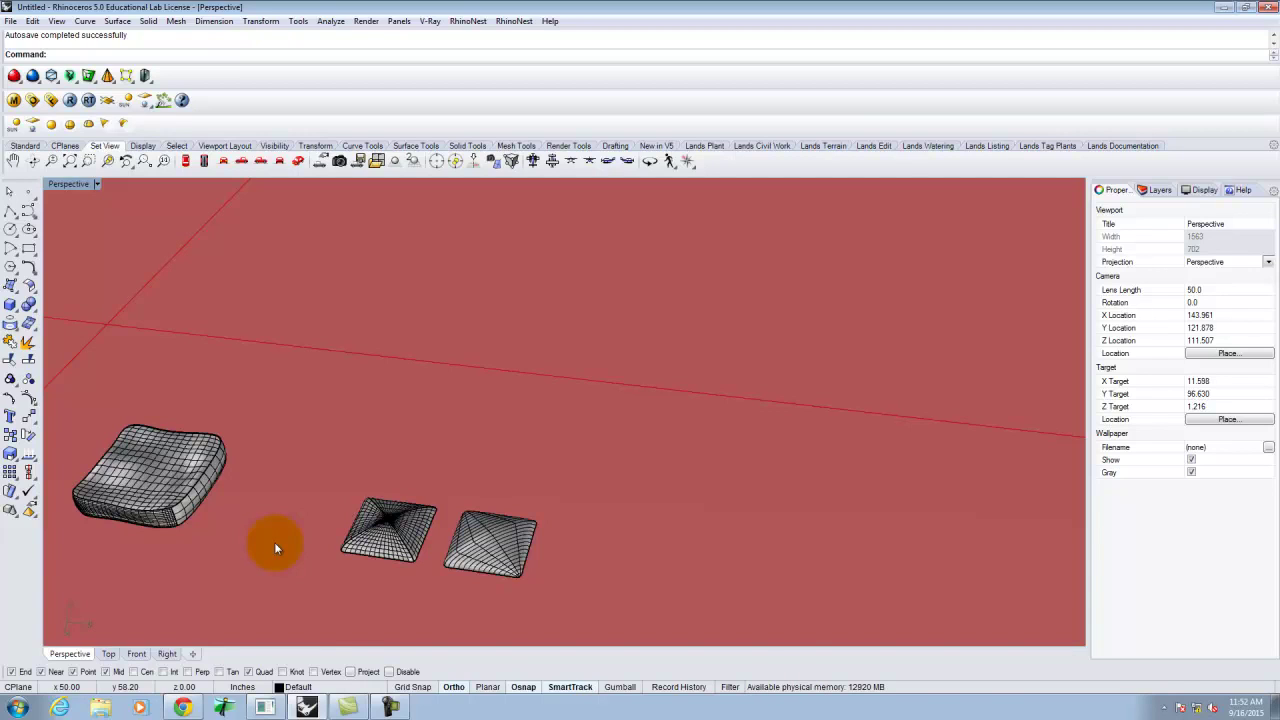
scroll(252, 623, down, 6)
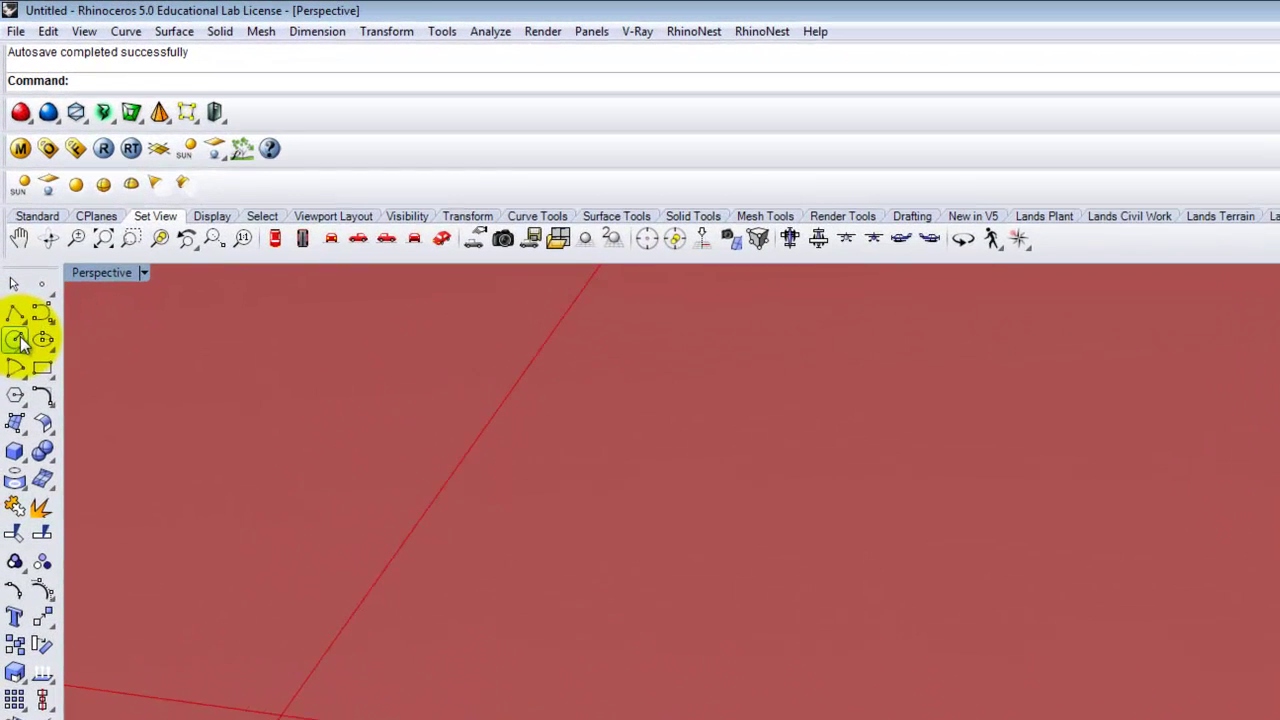
Draw a circle 6' in diameter in an empty area of the ground plane
click(10, 229)
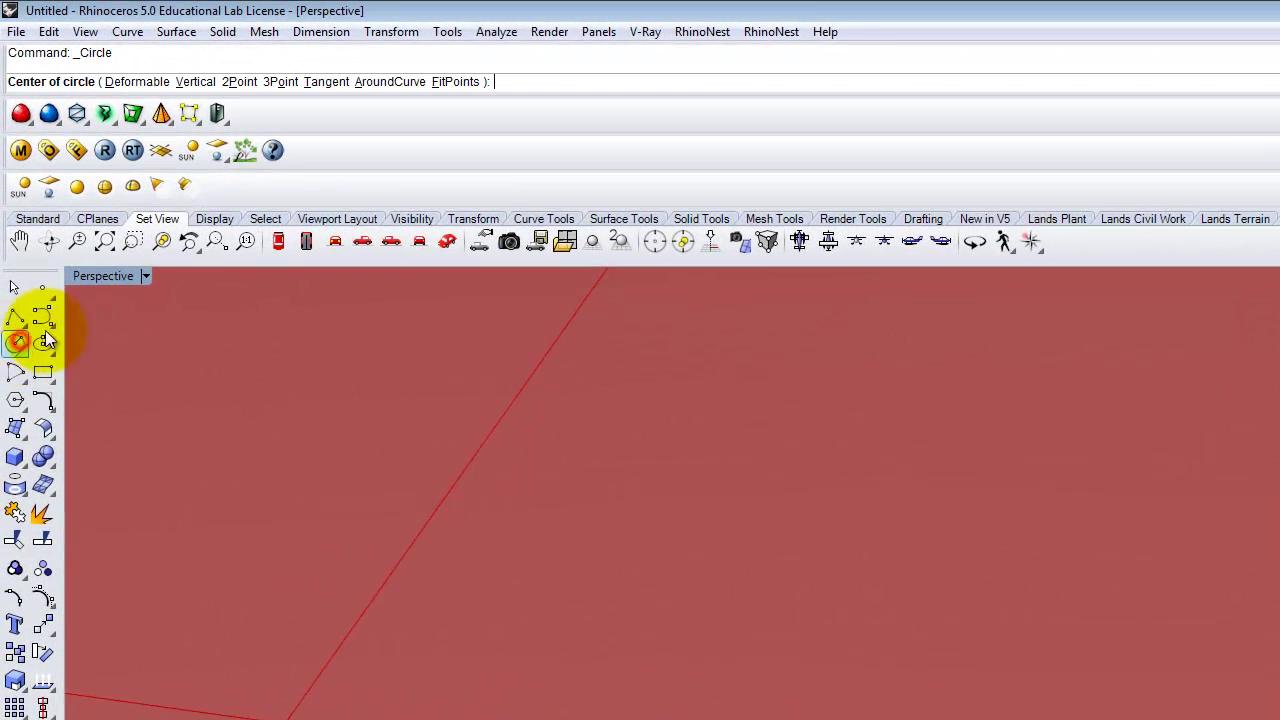
click(744, 518)
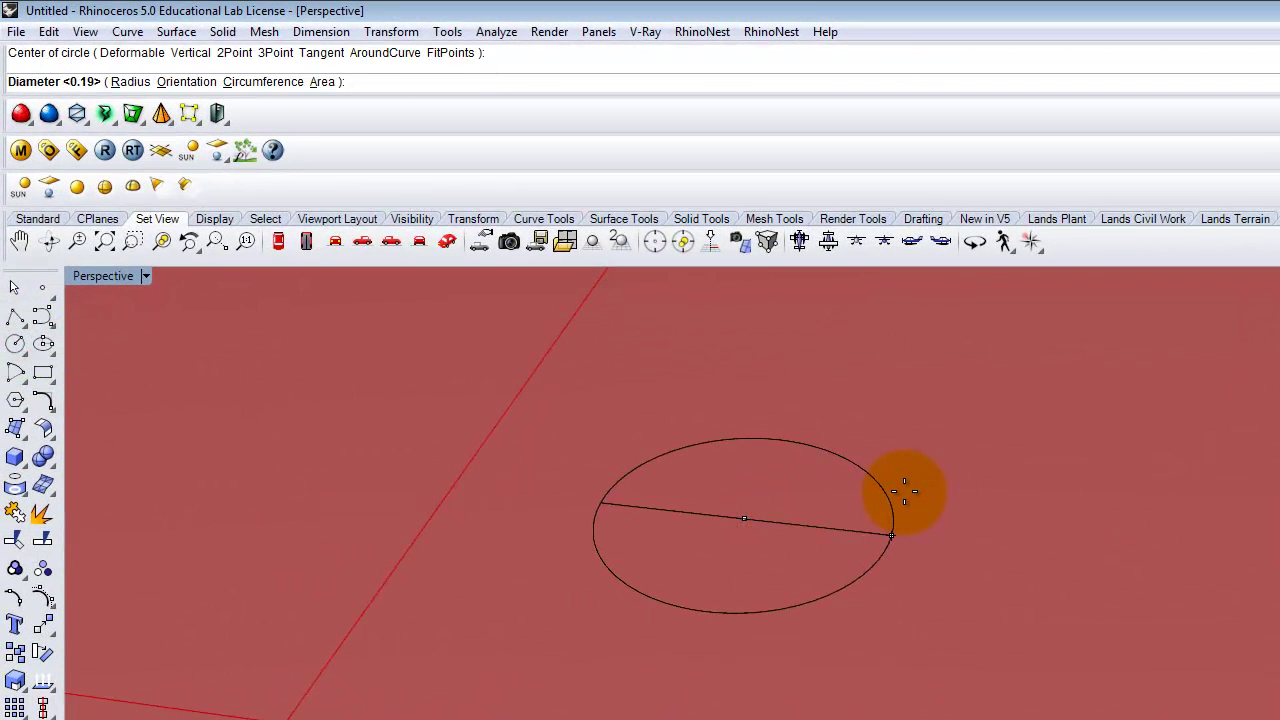
text(6')
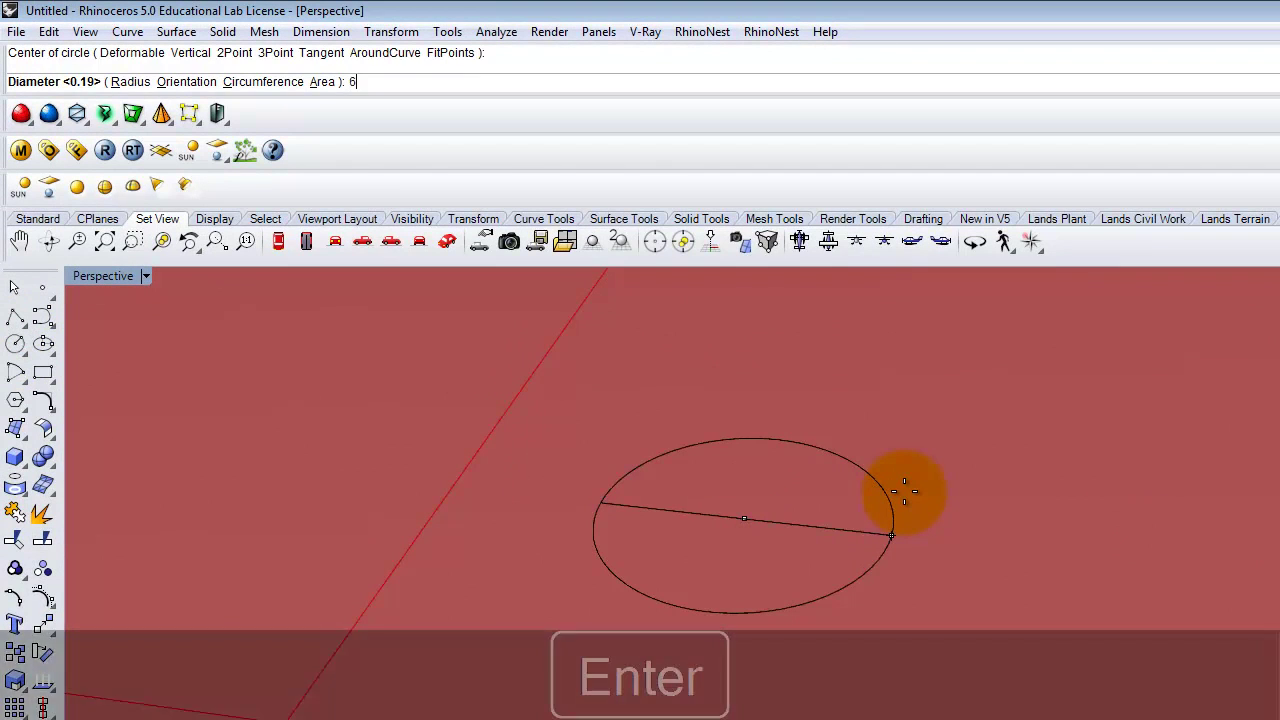
key(Return)
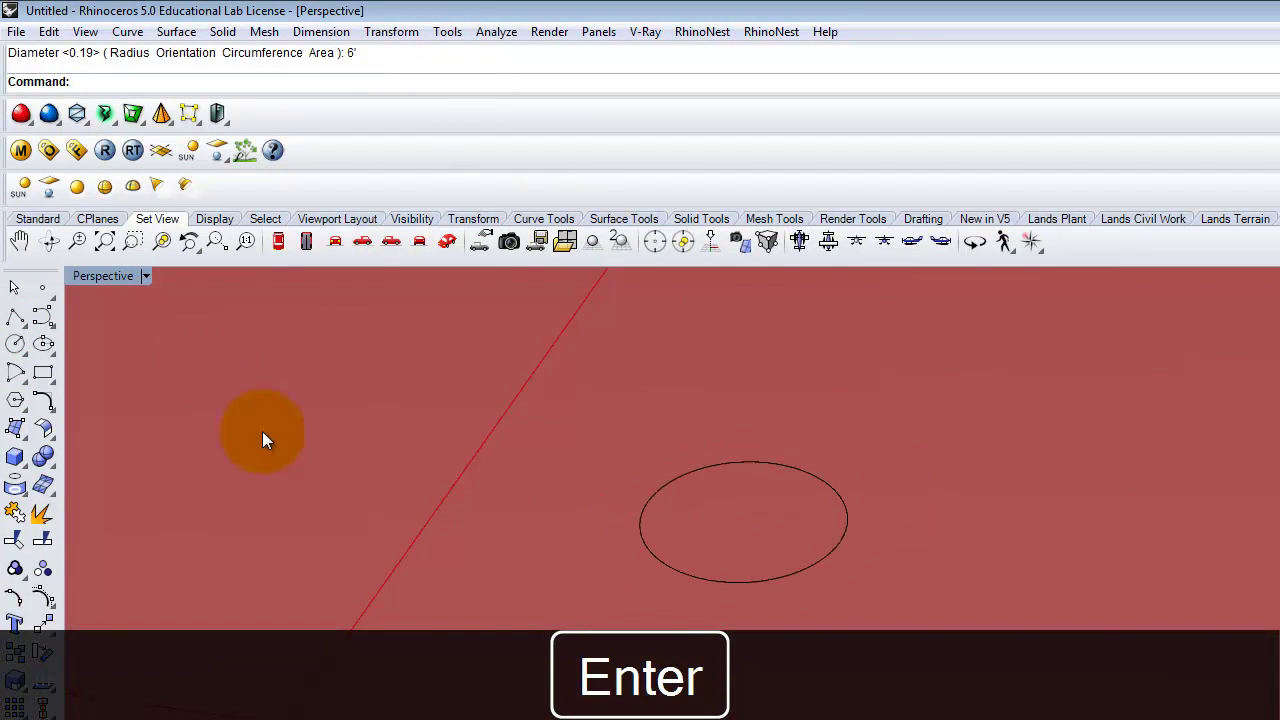
click(839, 546)
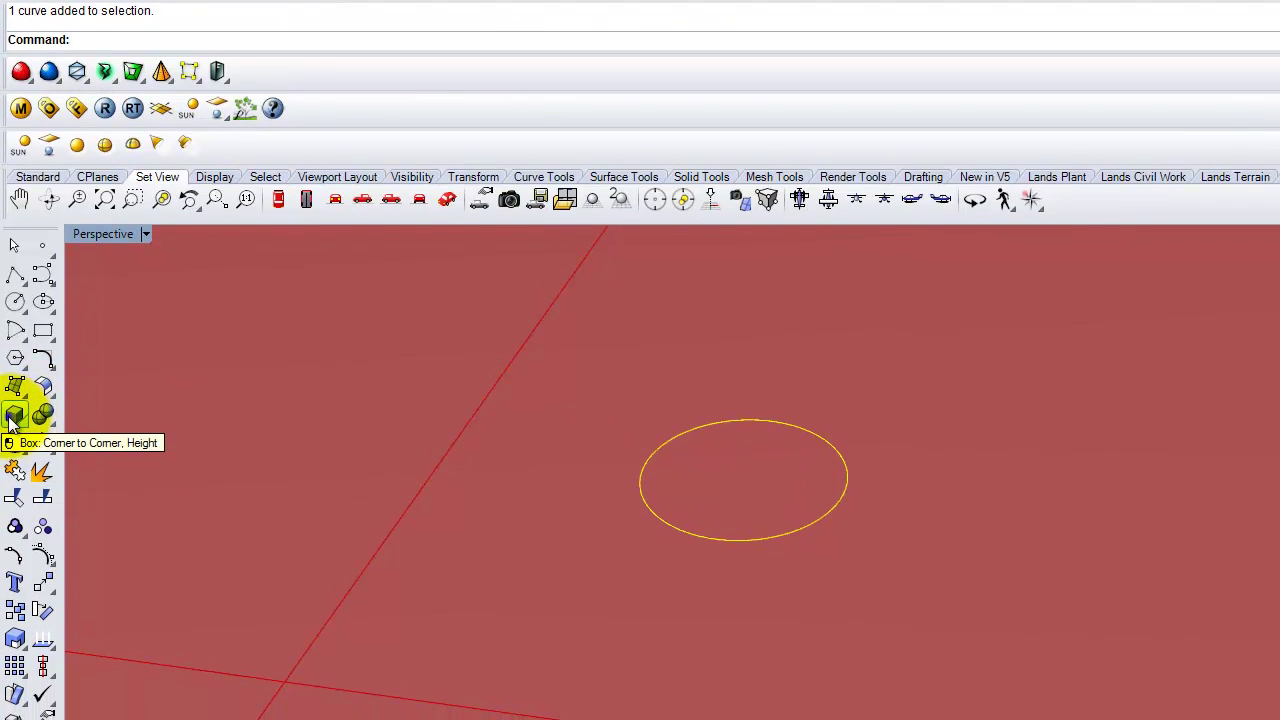
click(14, 418)
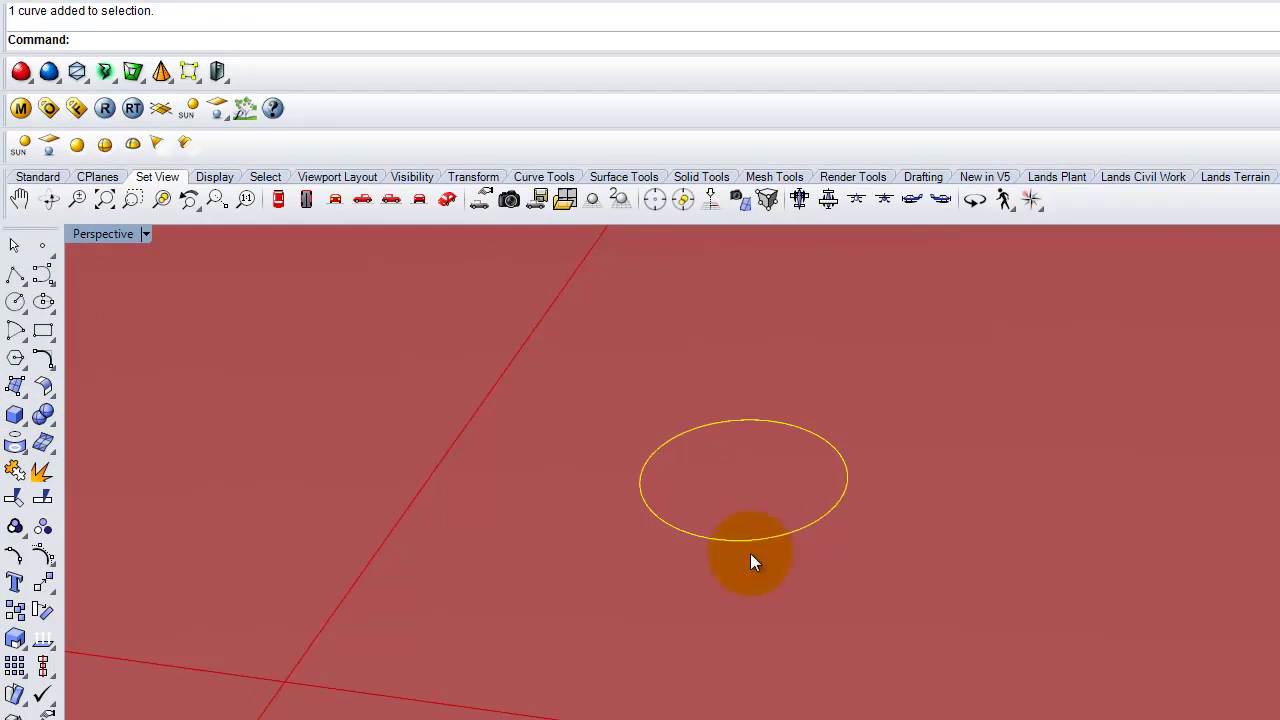
click(731, 474)
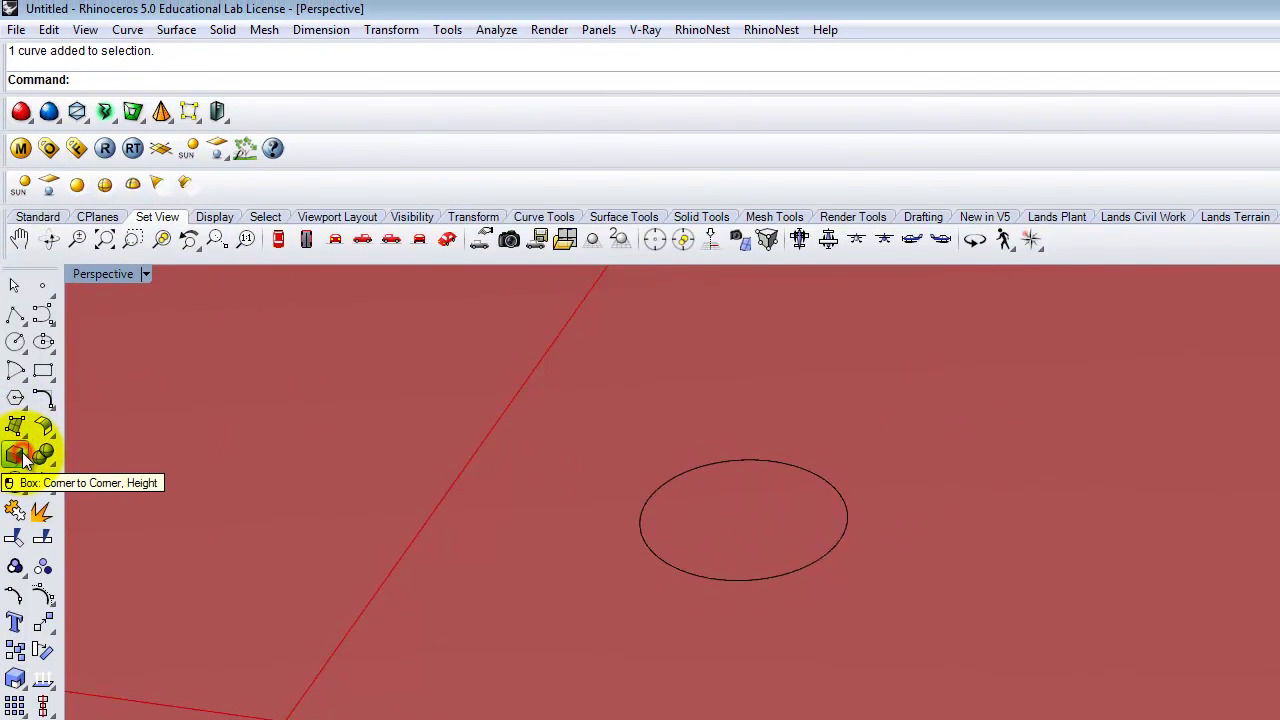
Create a solid vertical cylinder with a diameter of 6' and a height of 24" inside the circle
click(22, 457)
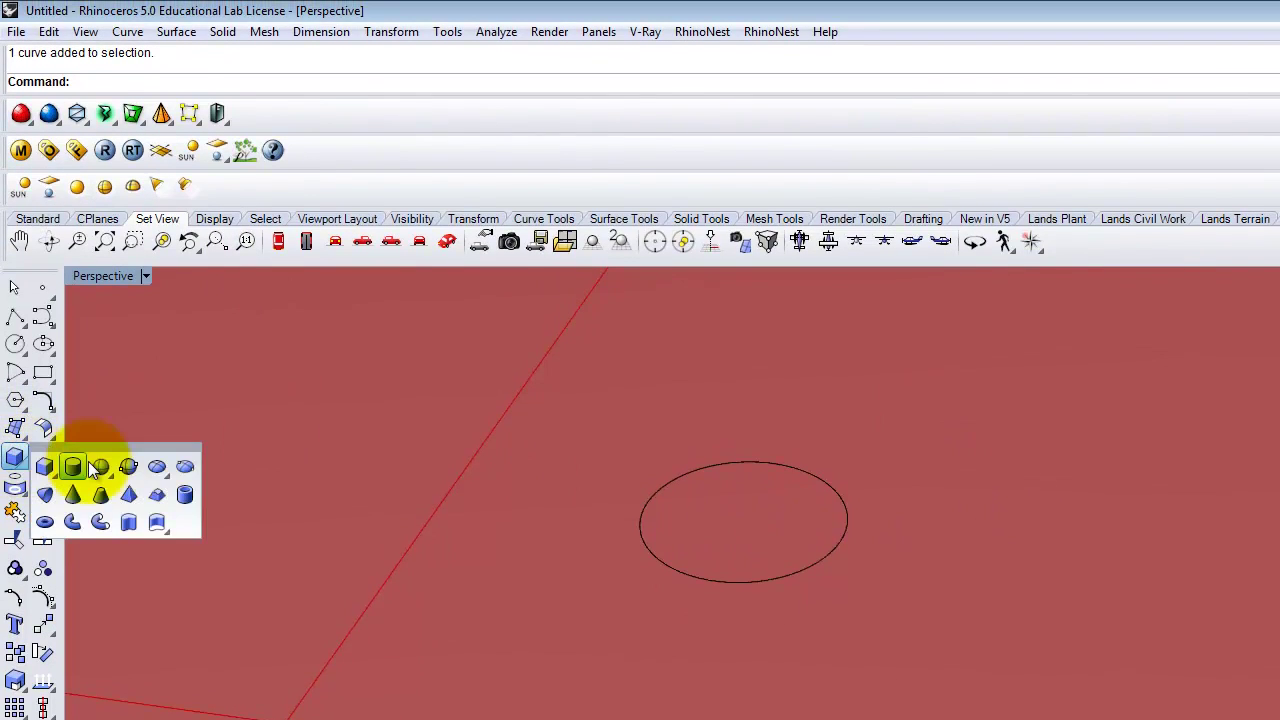
click(77, 469)
click(752, 513)
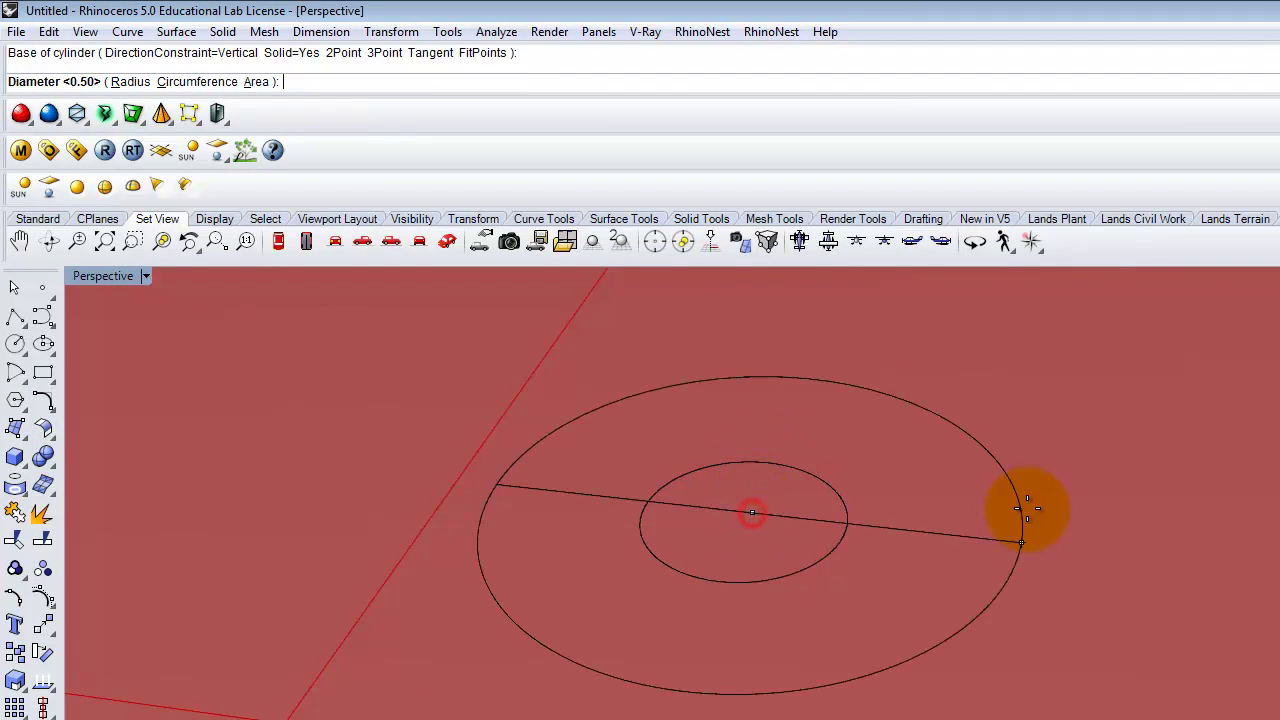
text(6')
key(Return)
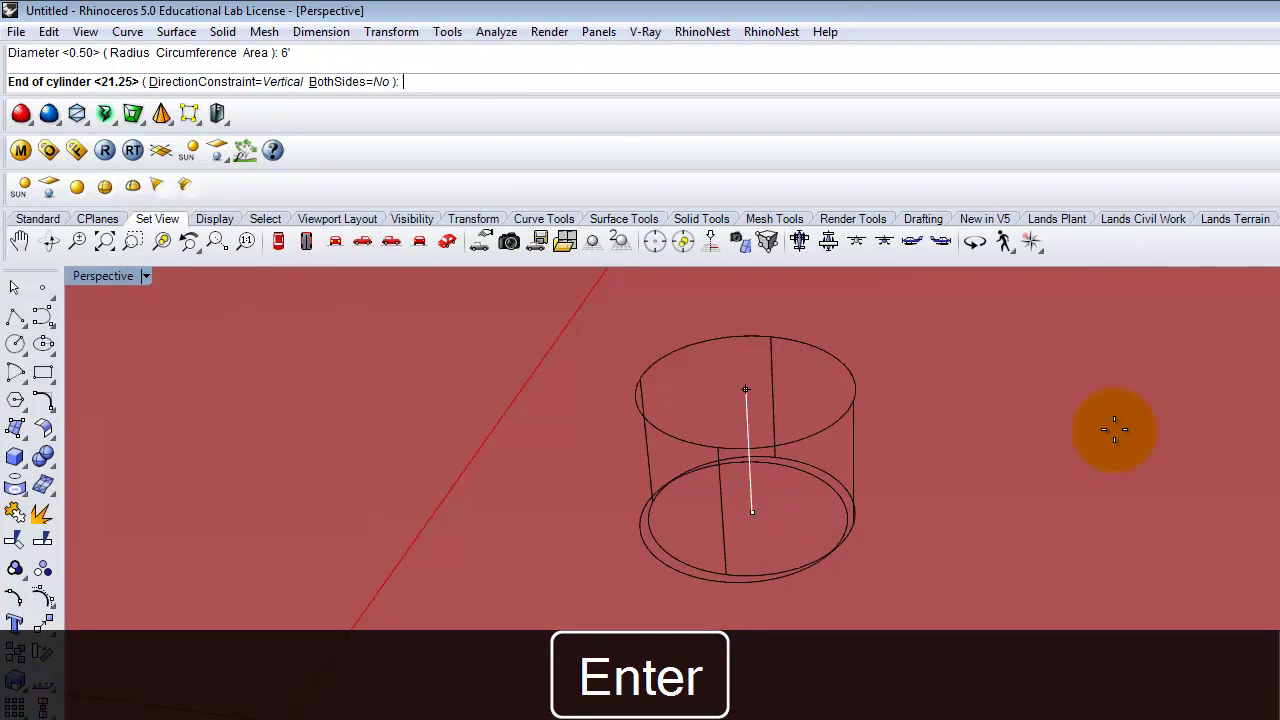
text(24')
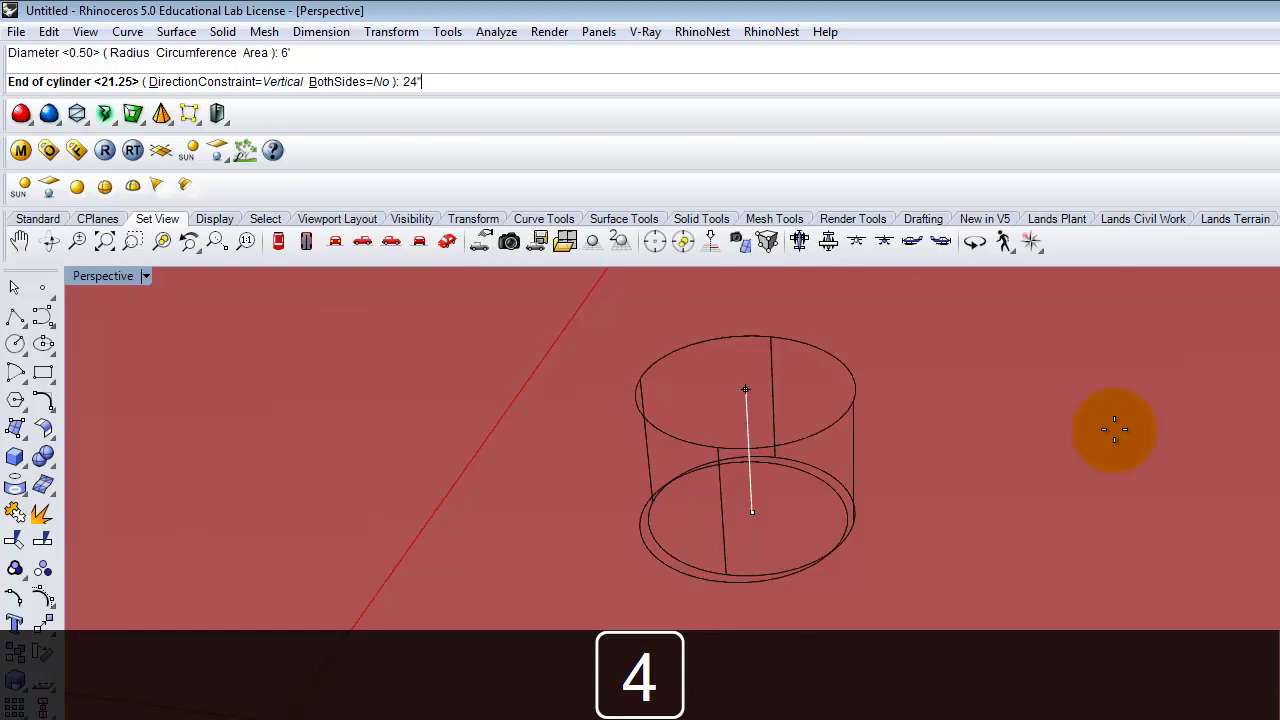
key(Return)
Delete the loose circle at the base of the cylinder
click(669, 567)
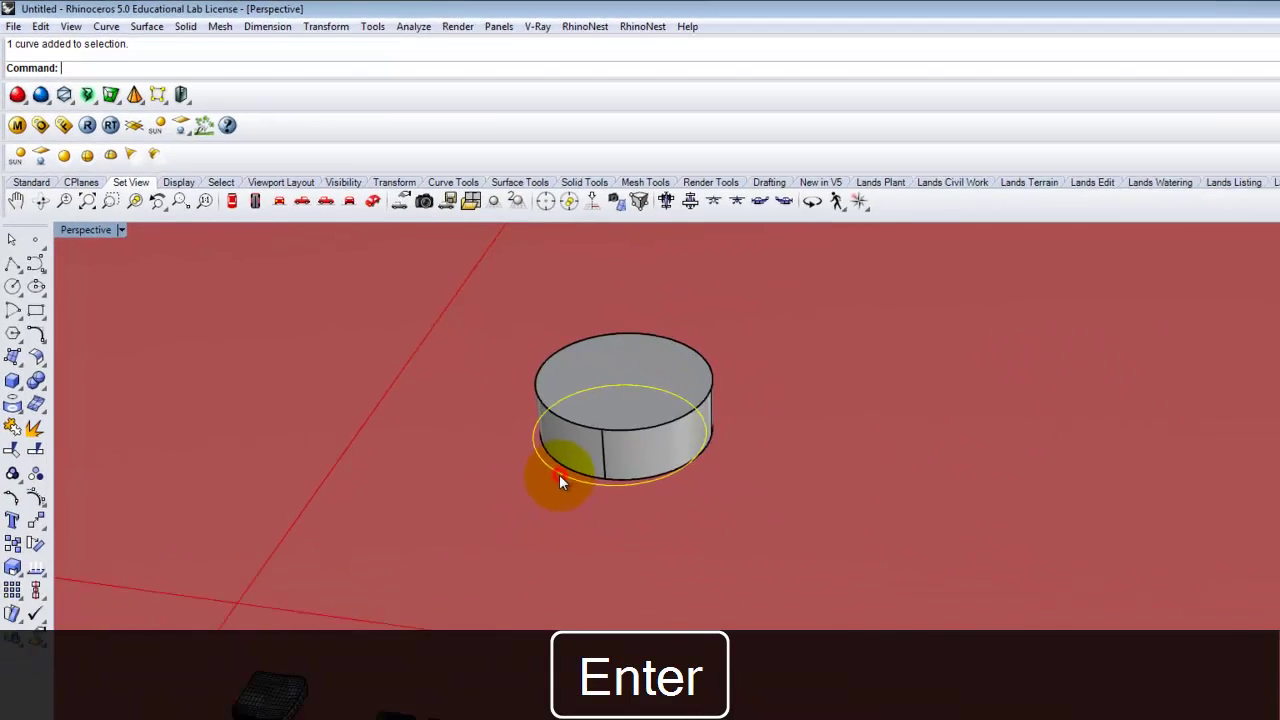
text(De)
key(Return)
Explode the cylinder into separate top, side and bottom surfaces
right_drag(498, 376, 475, 403)
click(566, 429)
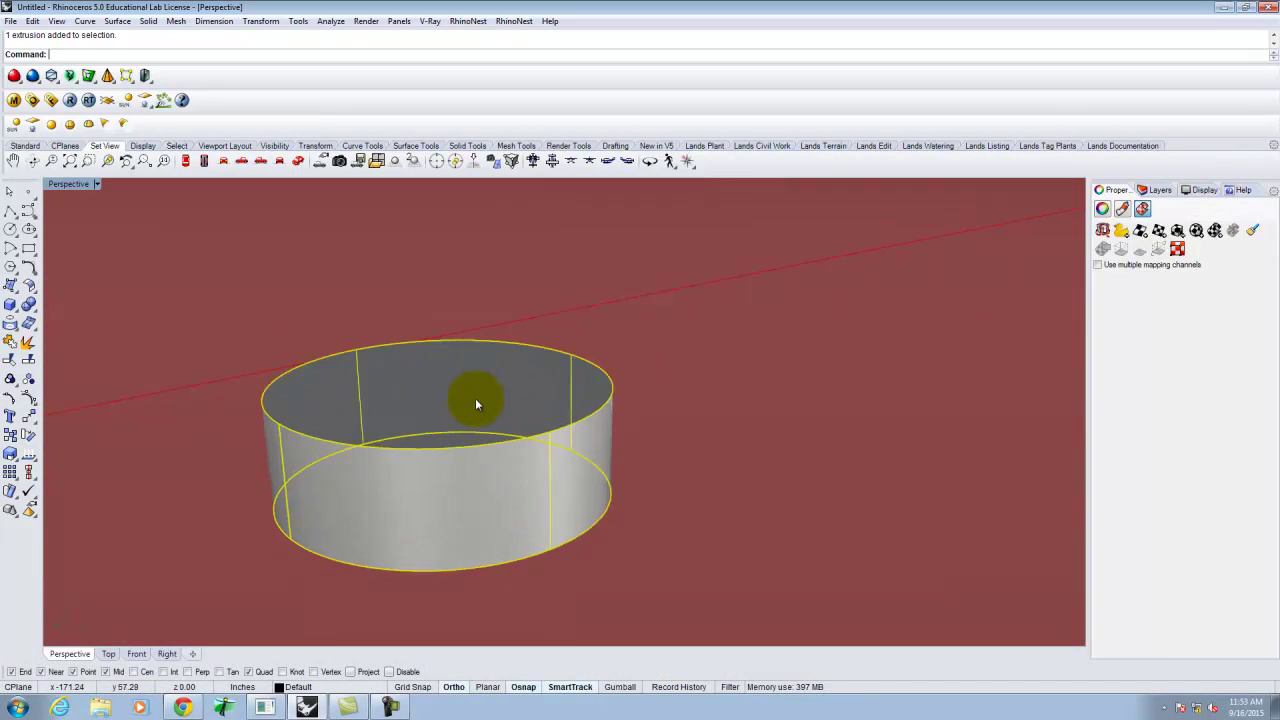
scroll(475, 404, up, 2)
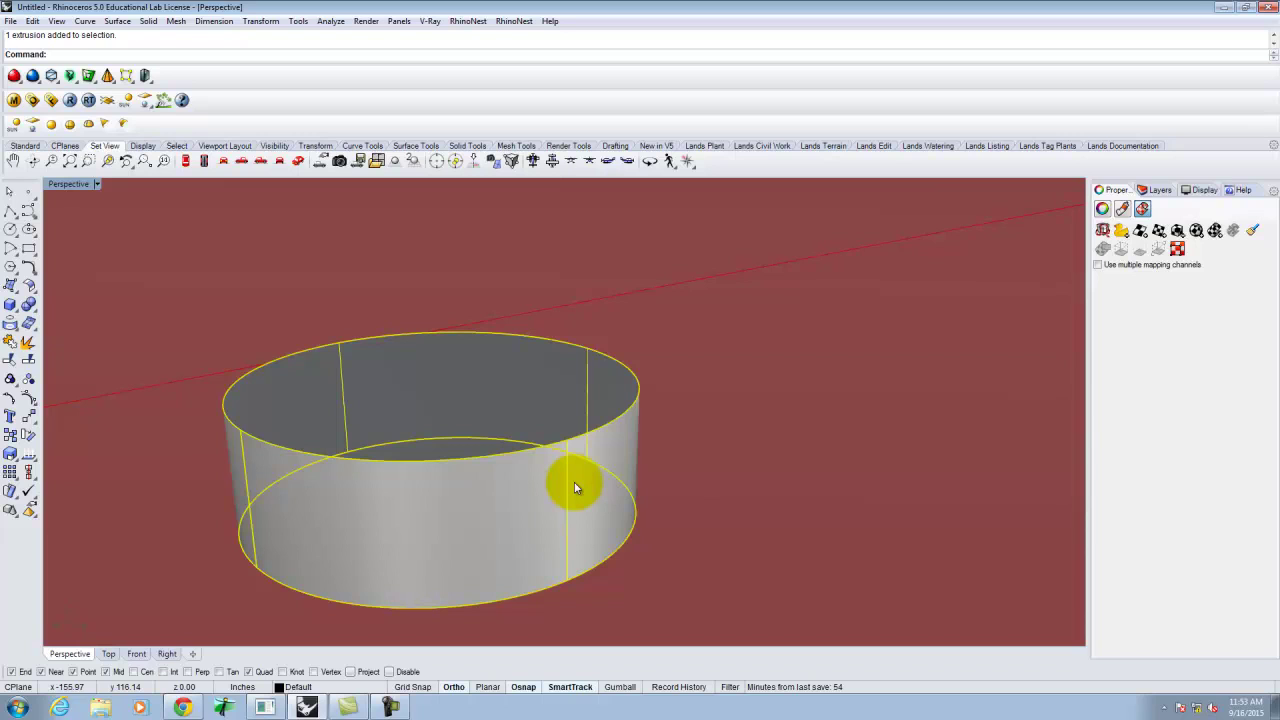
key(Escape)
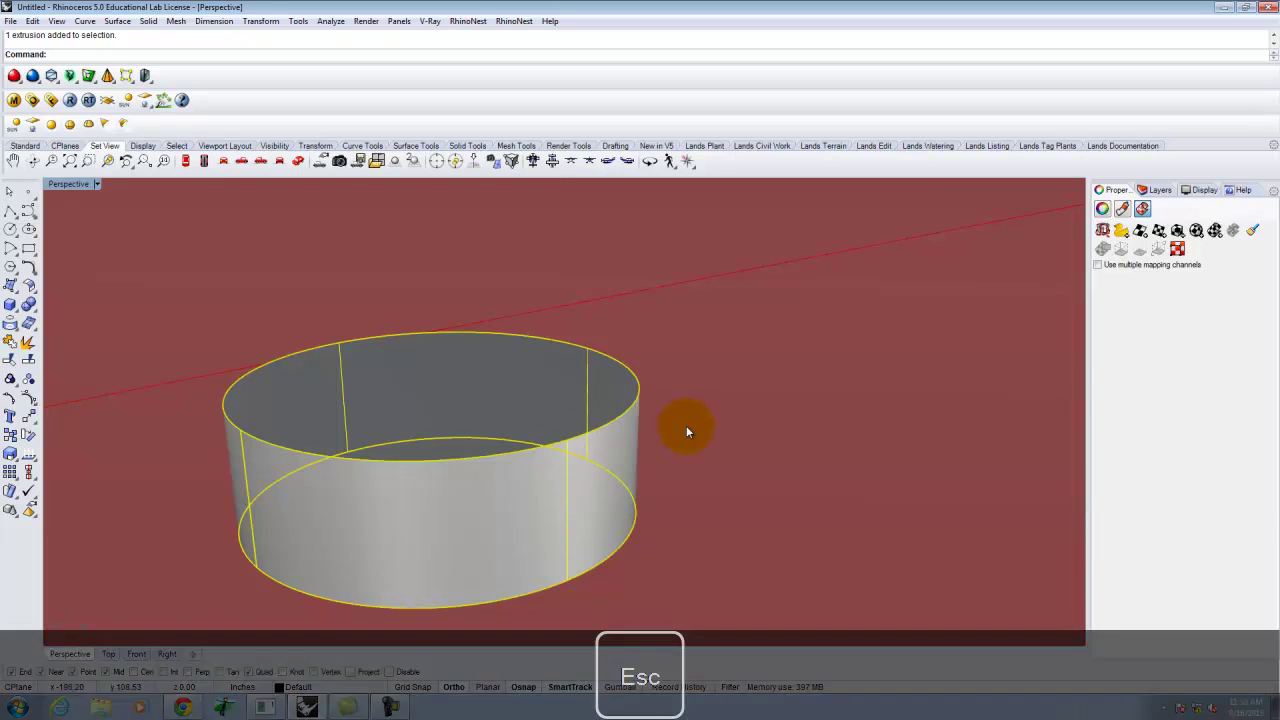
scroll(740, 430, down, 1)
scroll(520, 447, up, 3)
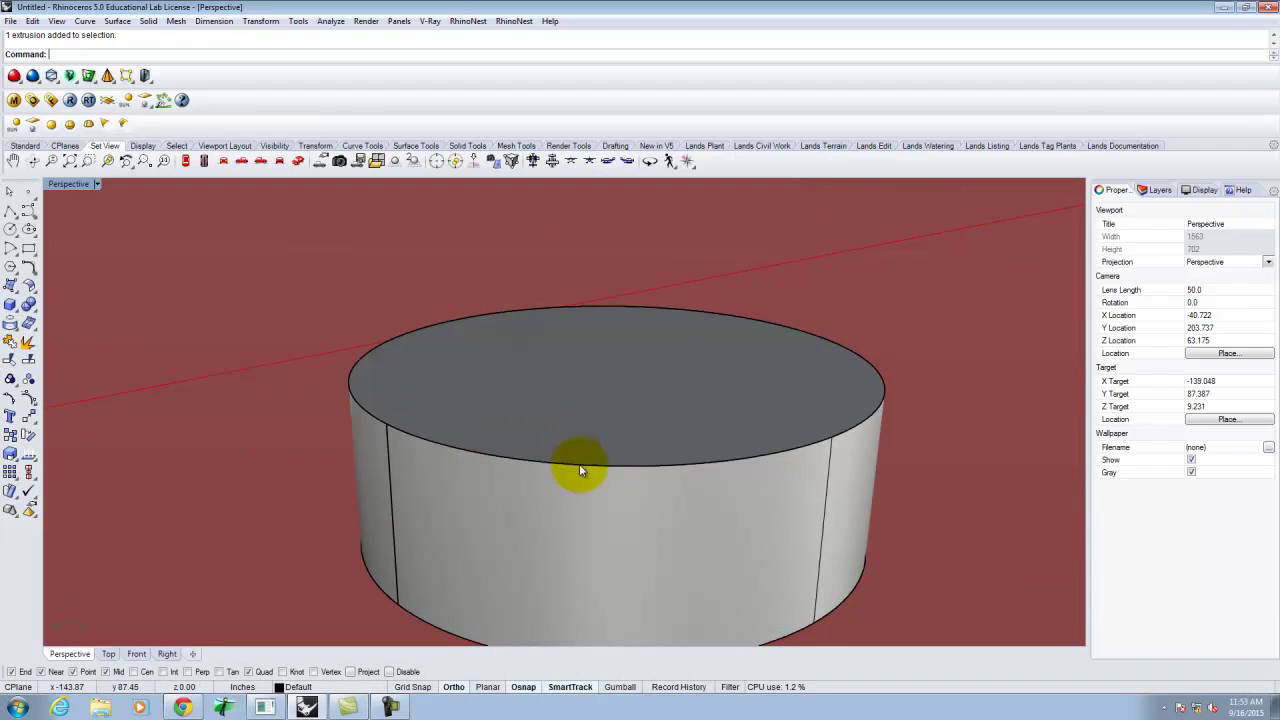
click(565, 527)
text(Explode)
key(Return)
click(620, 443)
click(405, 482)
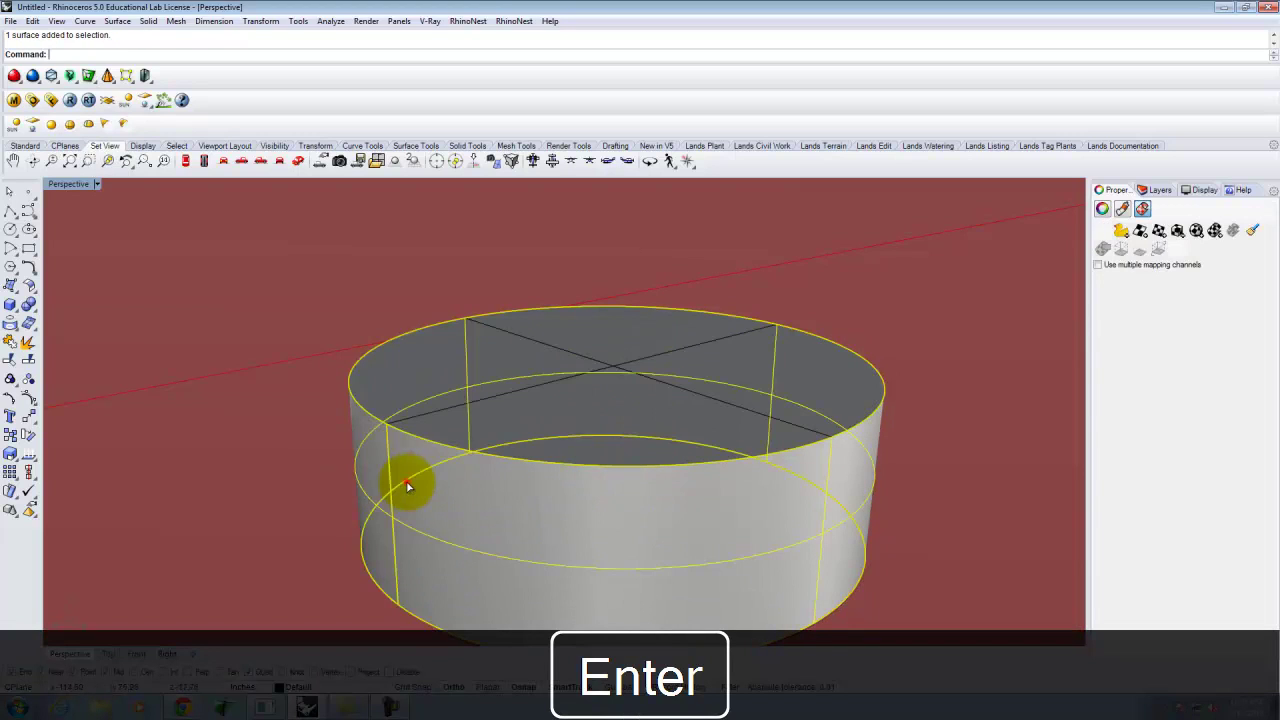
click(272, 406)
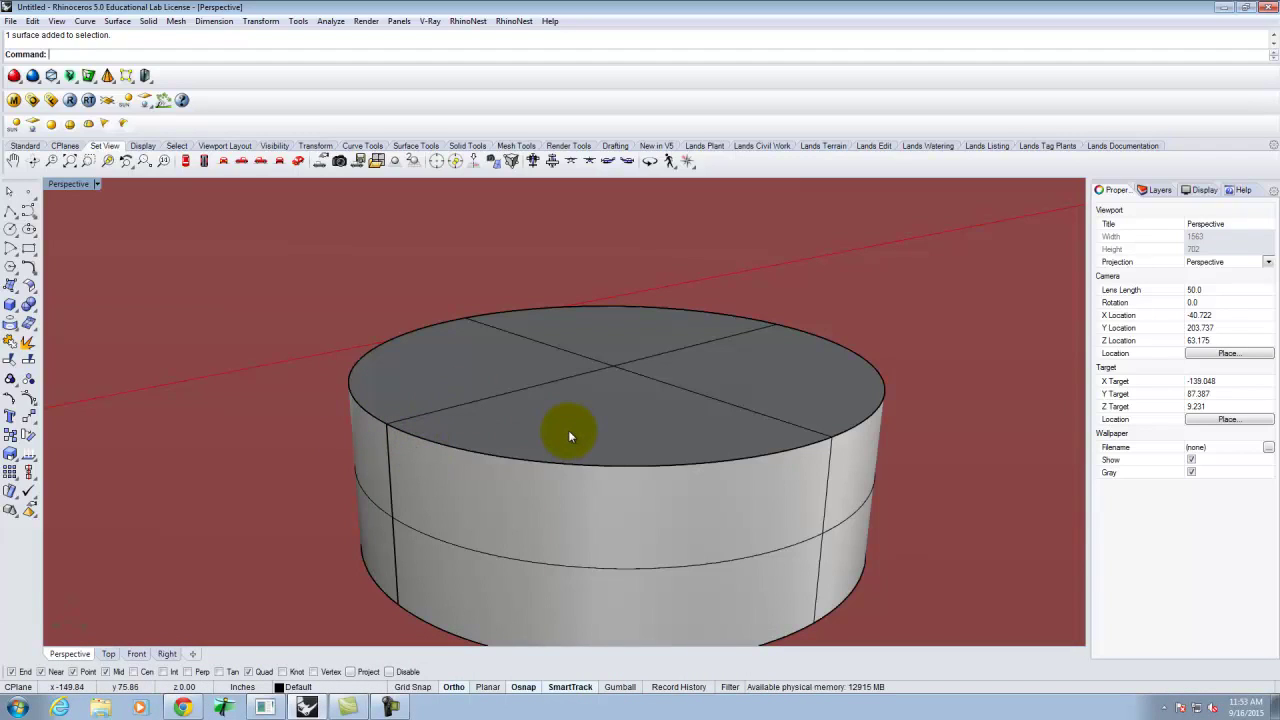
Fillet the cylinder's side wall with its top surface using FilletSrf, radius 1.00, with Extend and Trim set to Yes
text(FilletSrf)
key(Return)
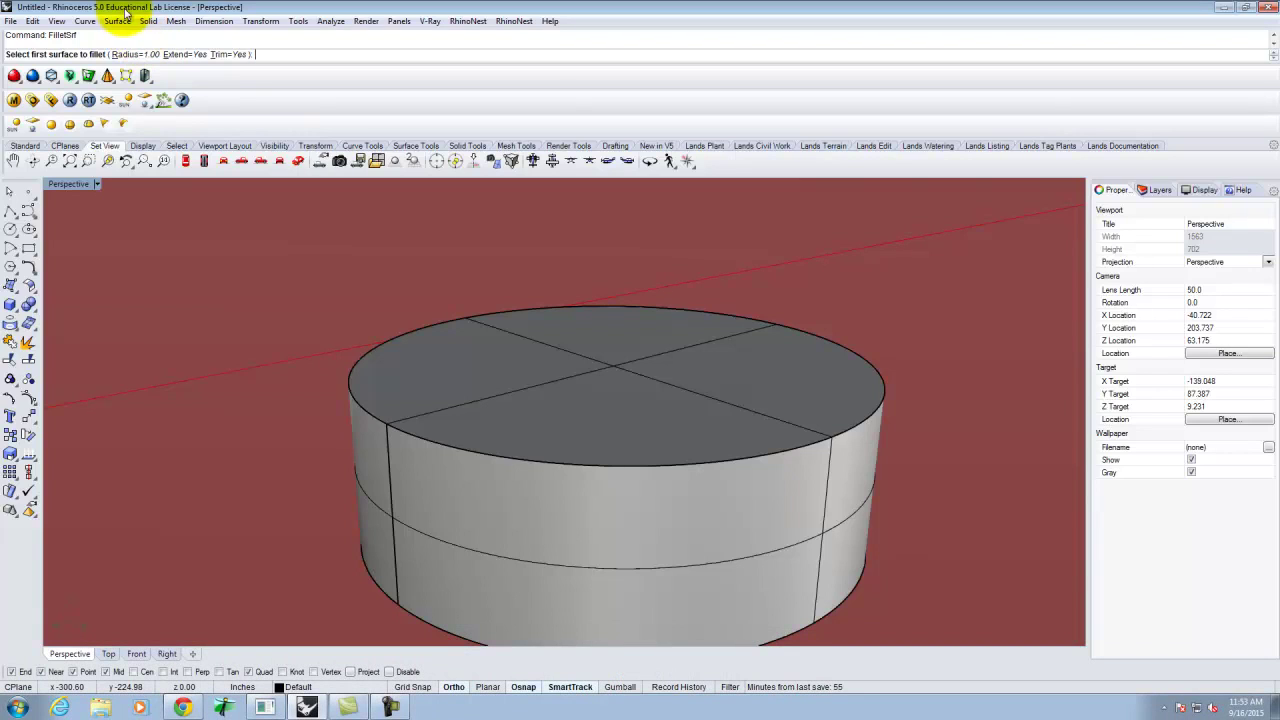
click(385, 442)
click(413, 420)
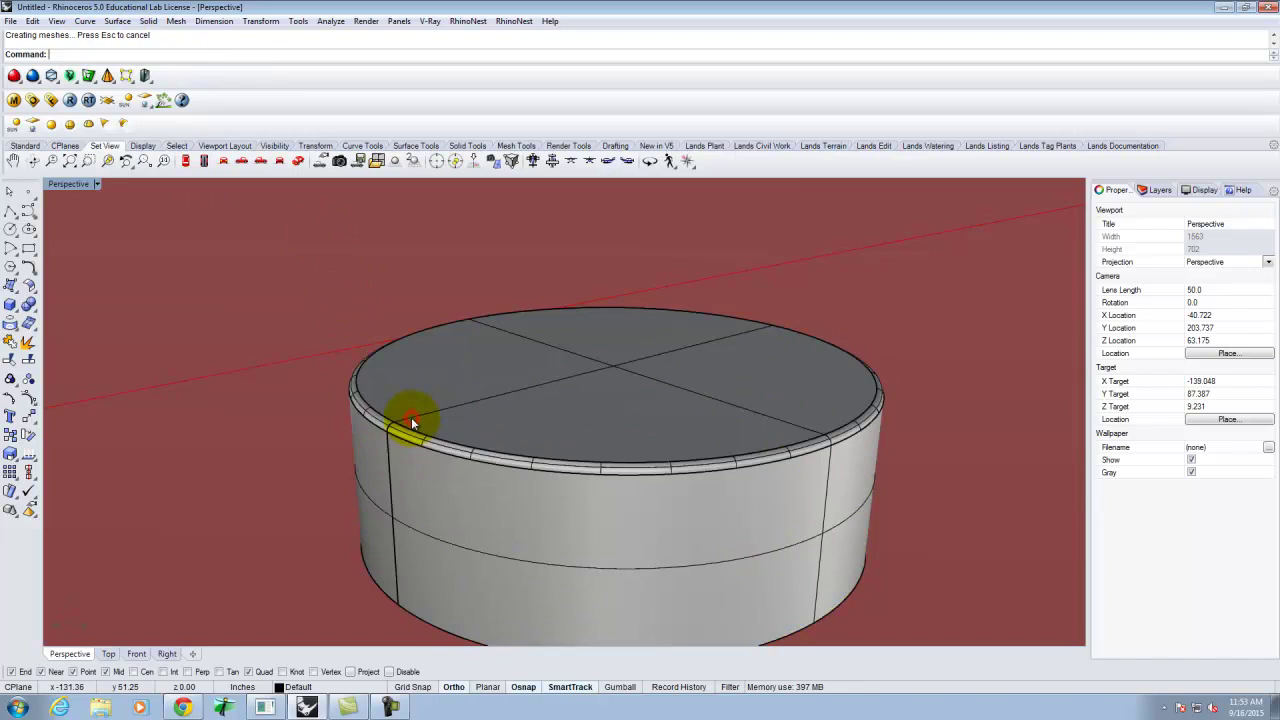
Examine the filleted top rim and the cylinder's sides from several angles
scroll(528, 480, up, 3)
right_drag(528, 474, 520, 428)
scroll(494, 429, down, 4)
scroll(500, 471, down, 2)
scroll(586, 491, up, 2)
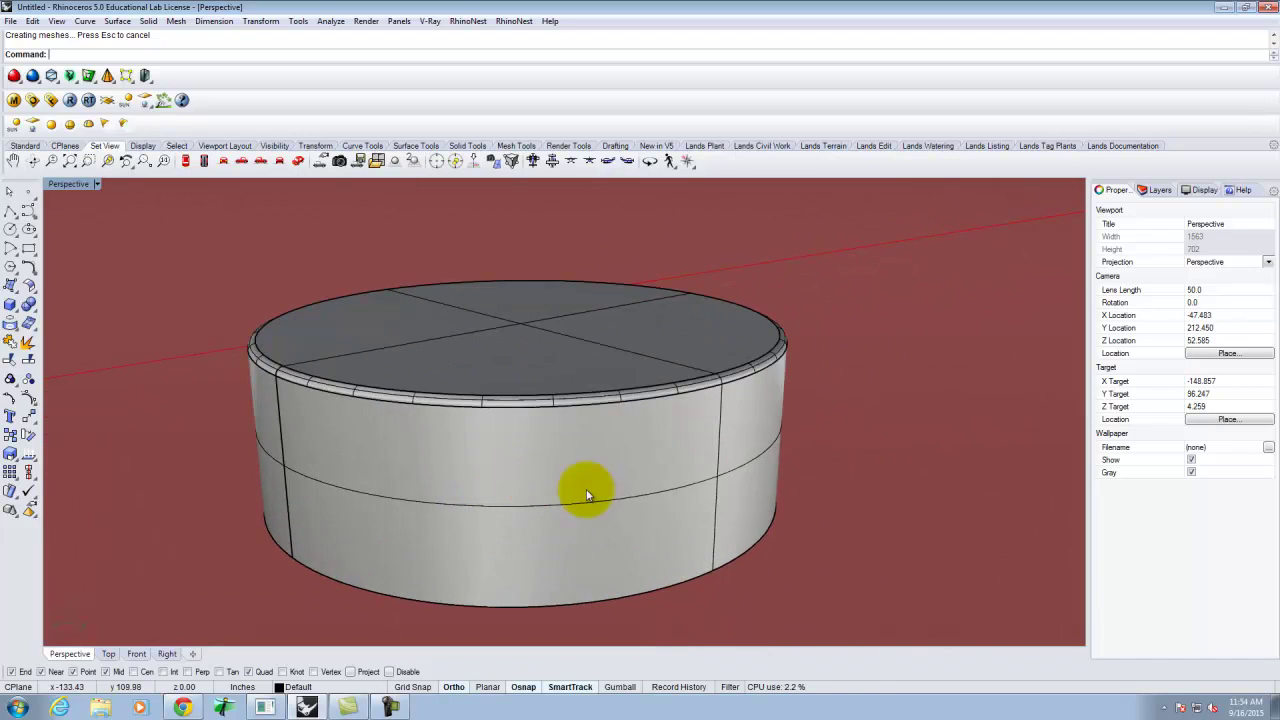
key(Escape)
scroll(440, 480, down, 2)
right_drag(370, 488, 436, 510)
scroll(402, 450, down, 4)
scroll(488, 549, up, 4)
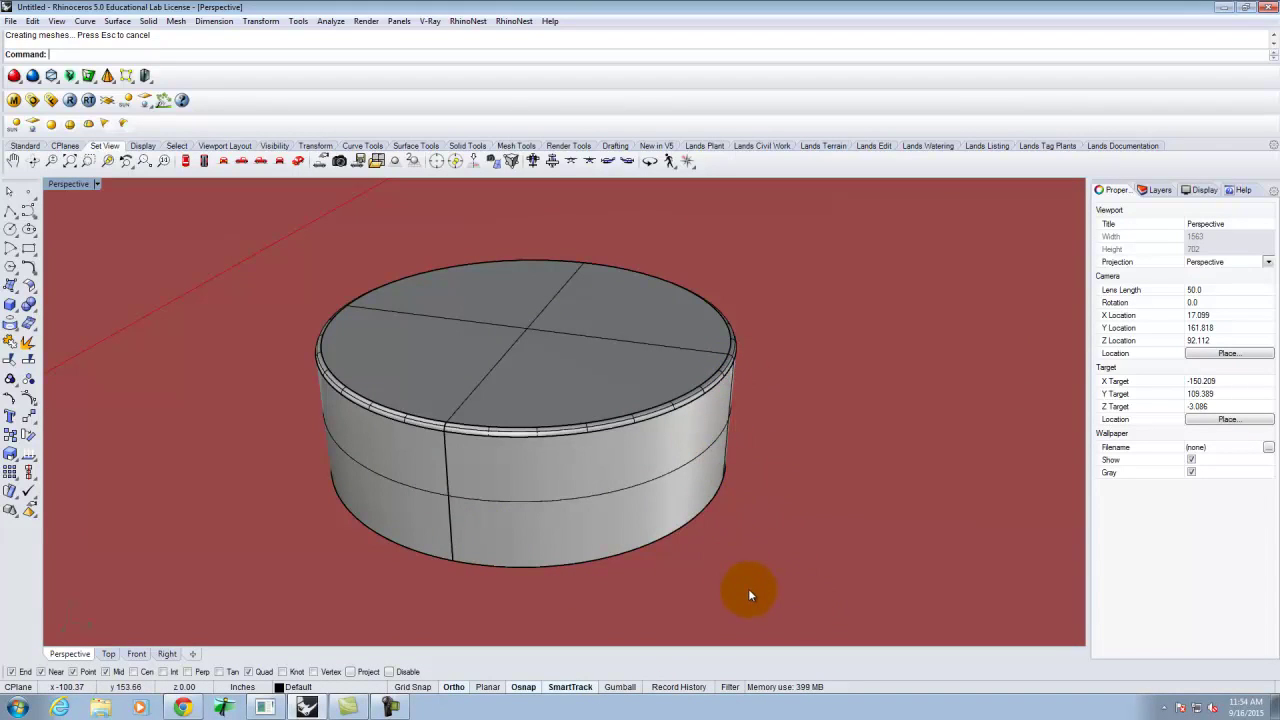
Duplicate the bottom edge of the cylinder's side surface as a curve with DupEdge
click(684, 525)
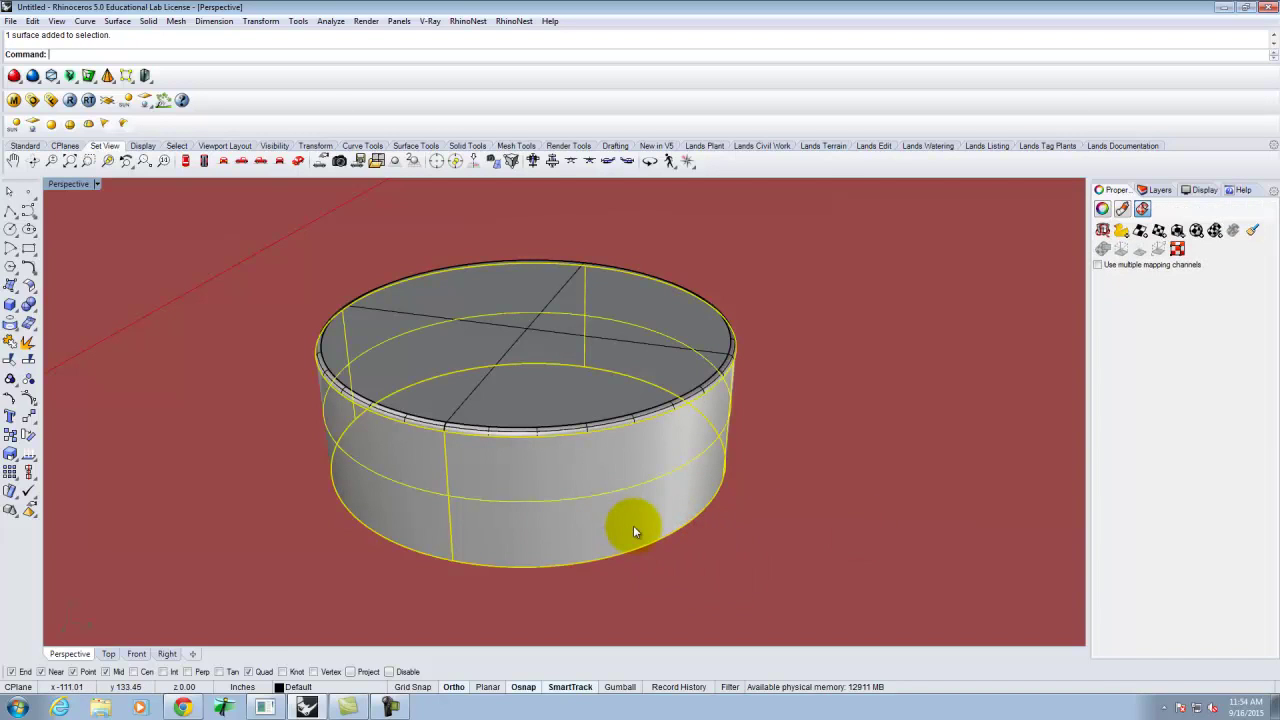
text(DupEdge)
key(Return)
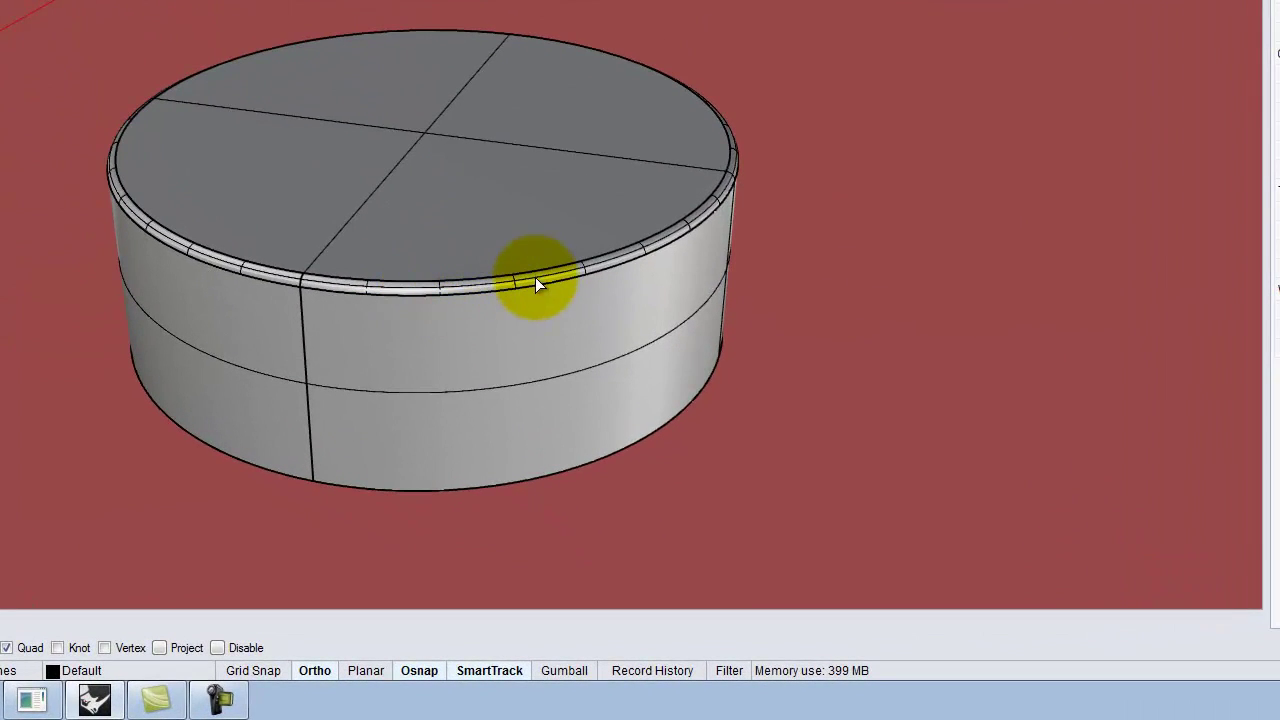
click(597, 470)
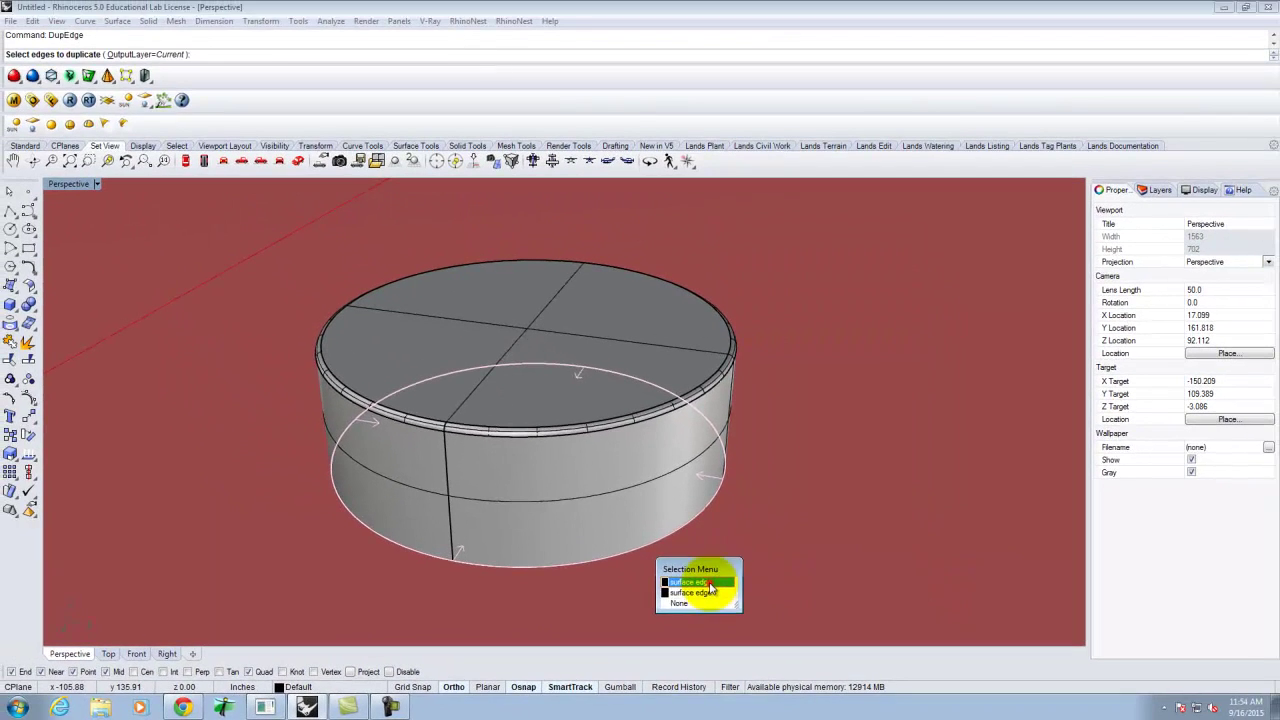
click(709, 584)
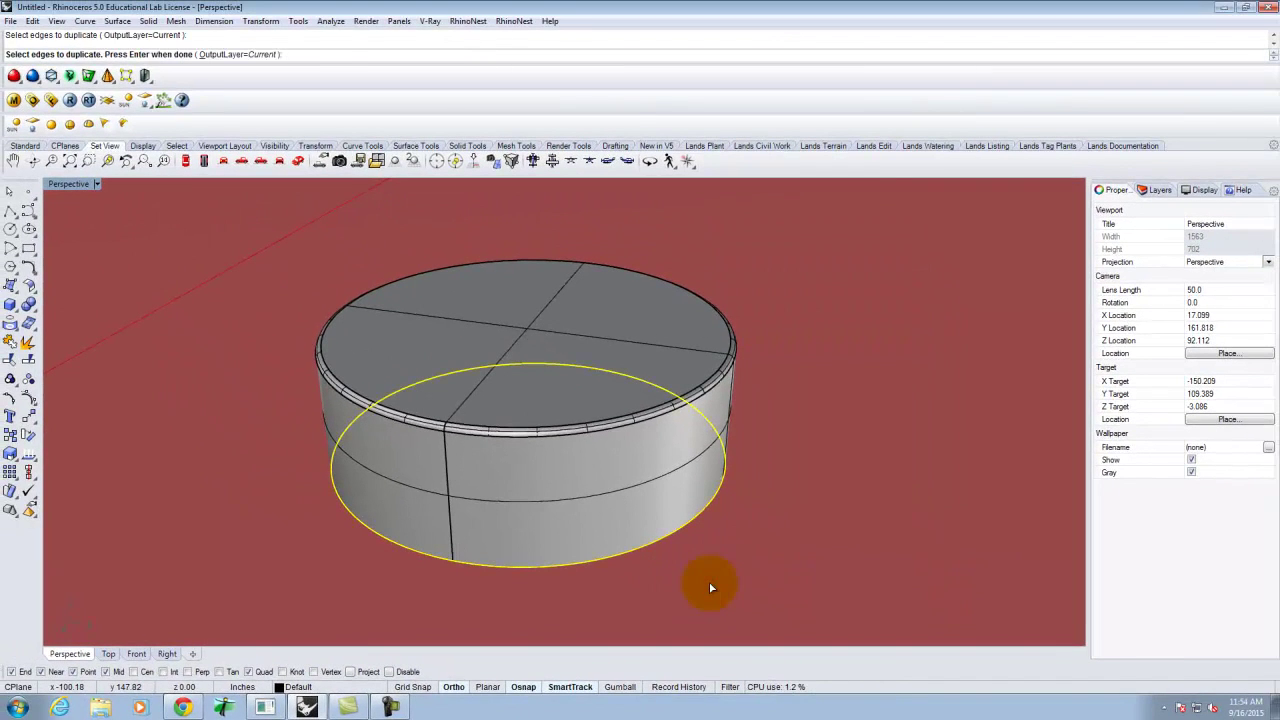
key(Return)
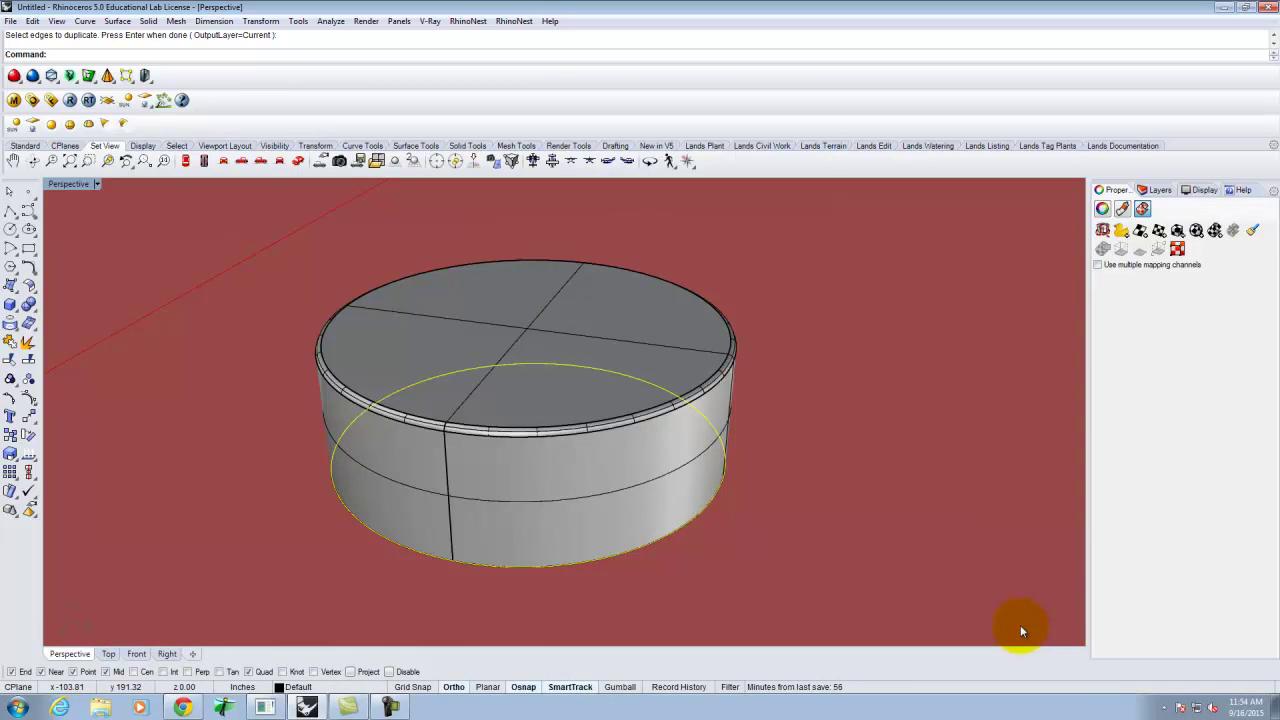
Offset the duplicated base curve outward by a distance of 3
text(Offset)
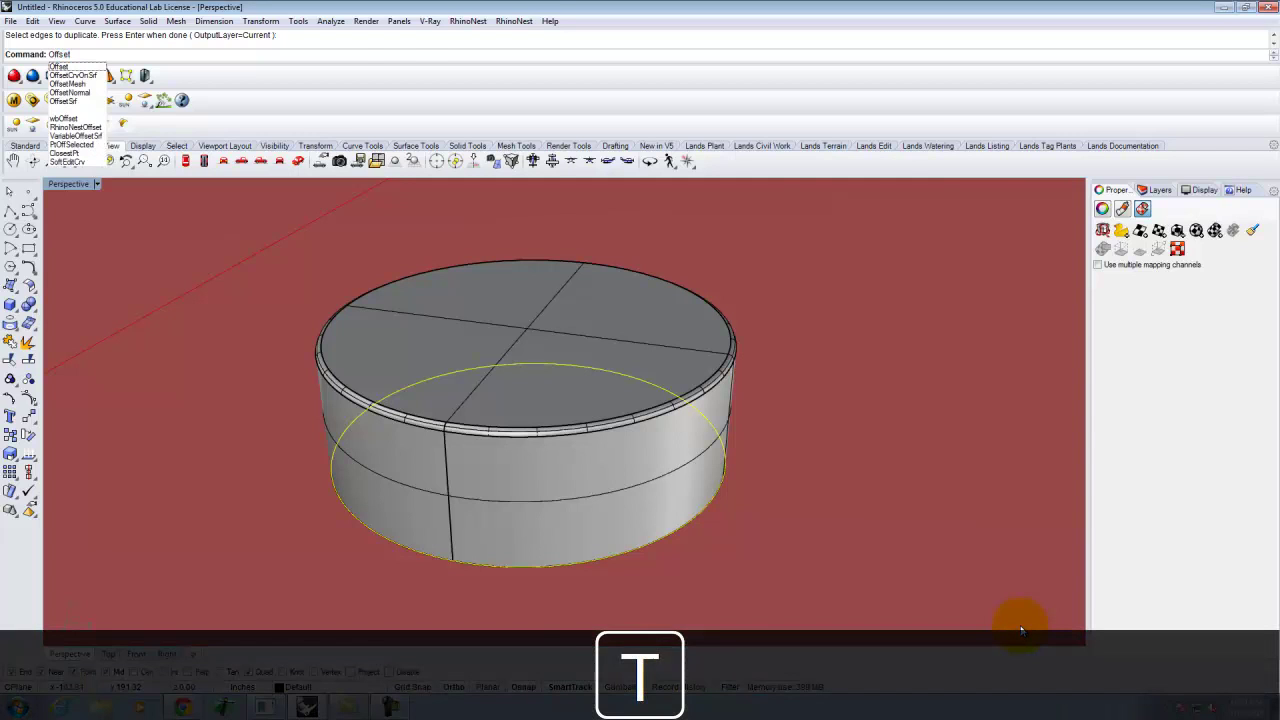
key(Return)
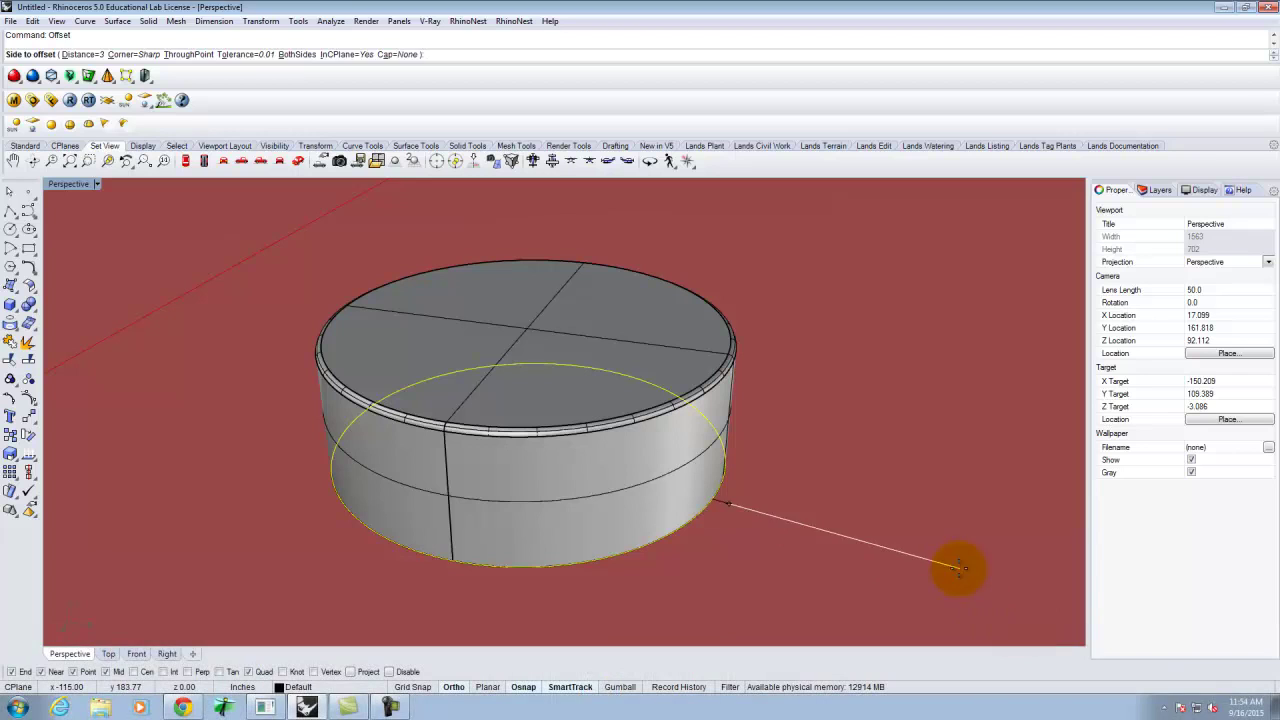
click(907, 579)
Delete the cylinder's side wall and its bottom surface
right_drag(786, 497, 765, 481)
scroll(700, 349, up, 2)
click(705, 401)
key(Return)
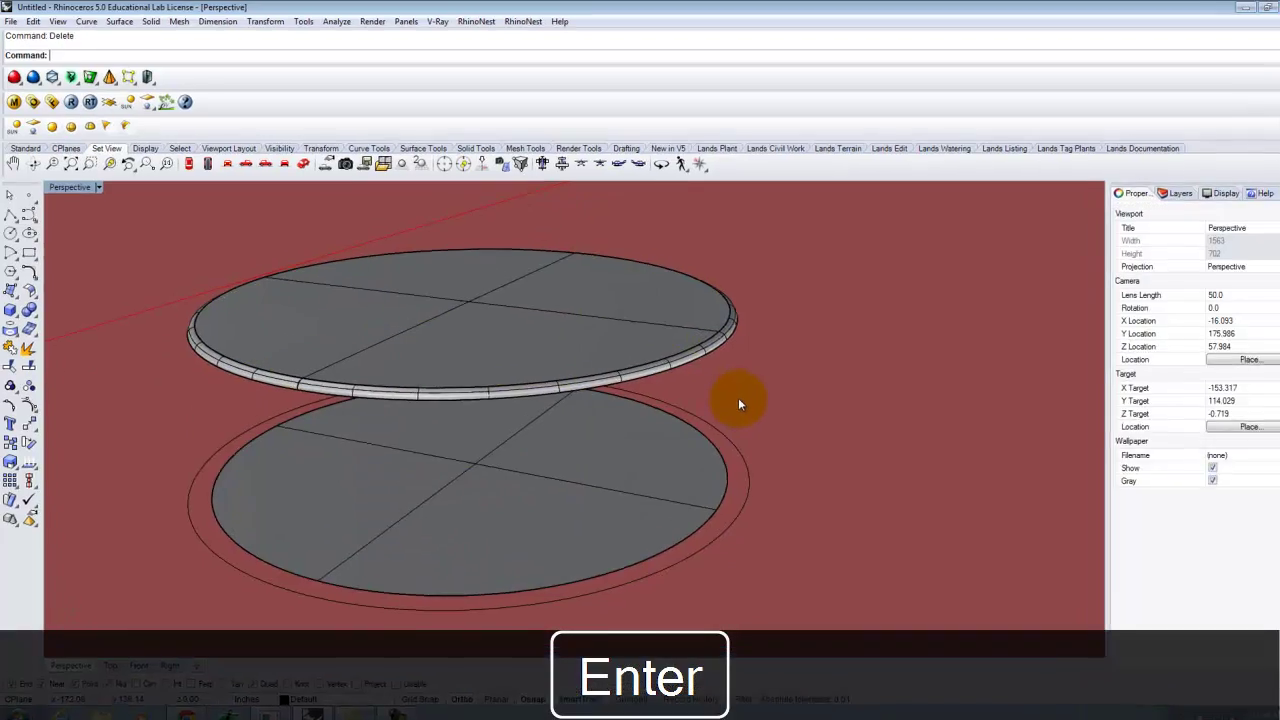
text(De)
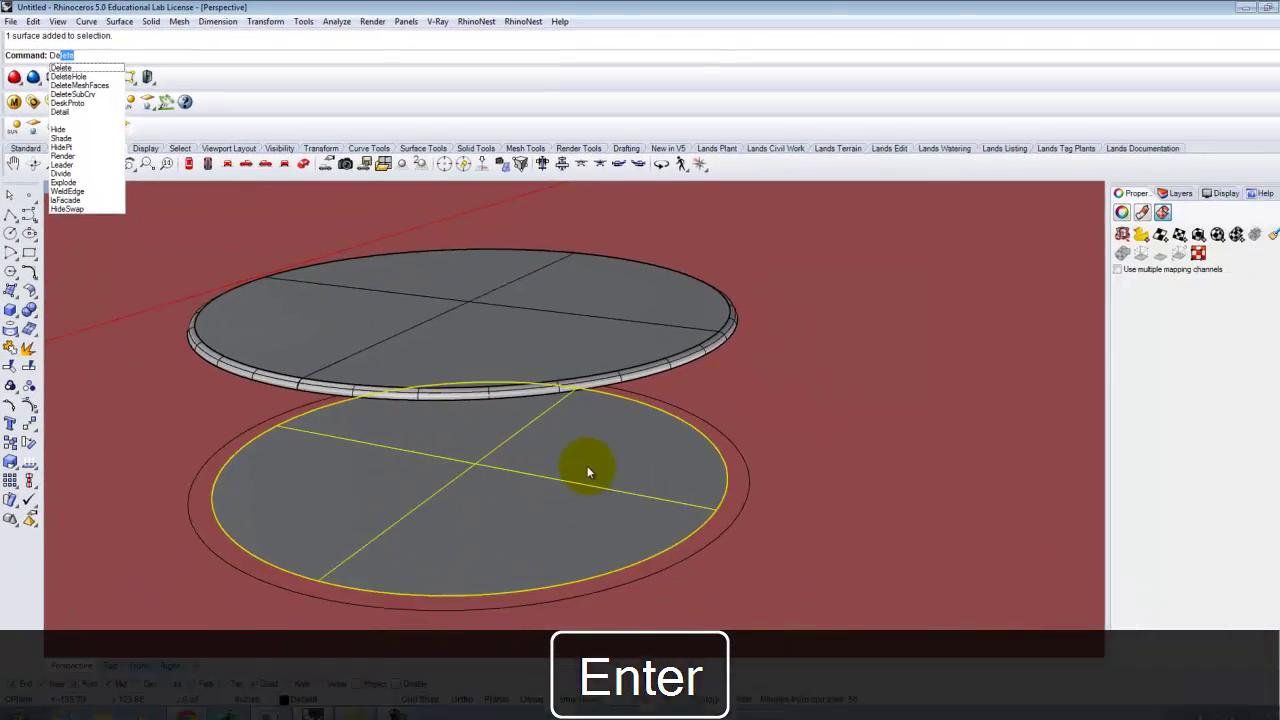
key(Return)
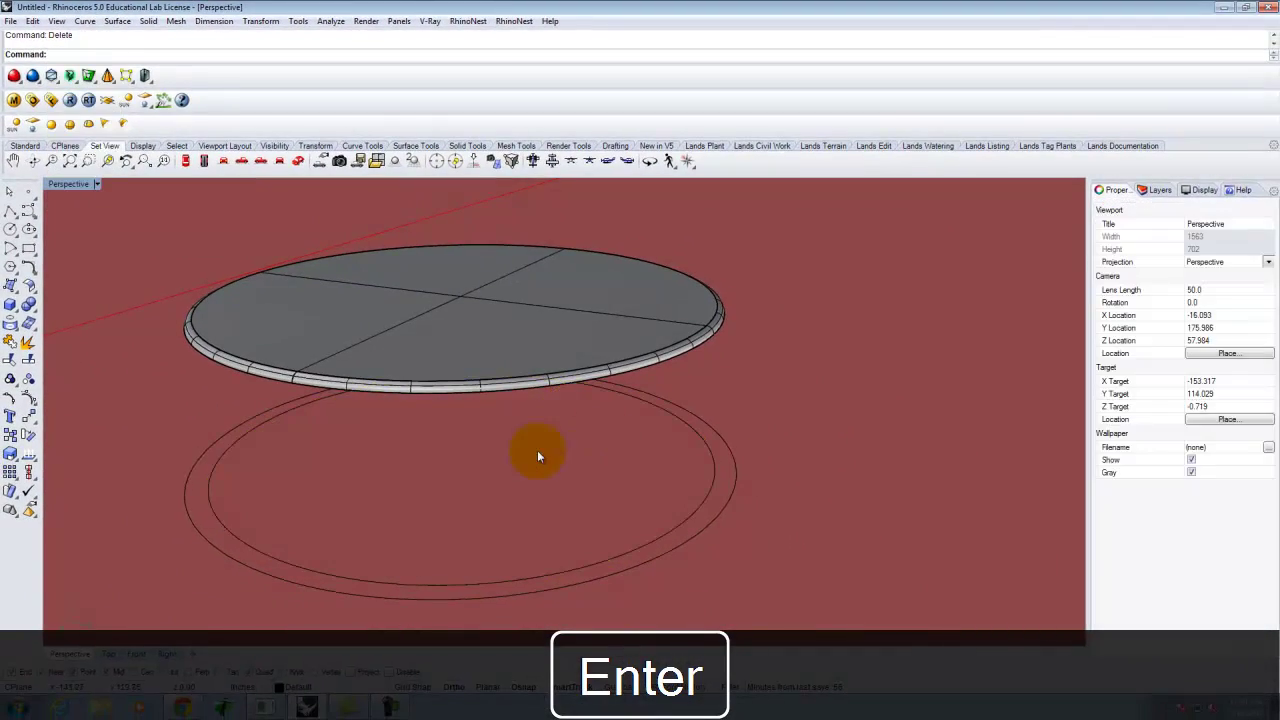
With the Near snap off, draw a control point curve from the rim's lower-edge quadrant through the inner base circle to the outer base circle
scroll(592, 464, down, 4)
click(654, 474)
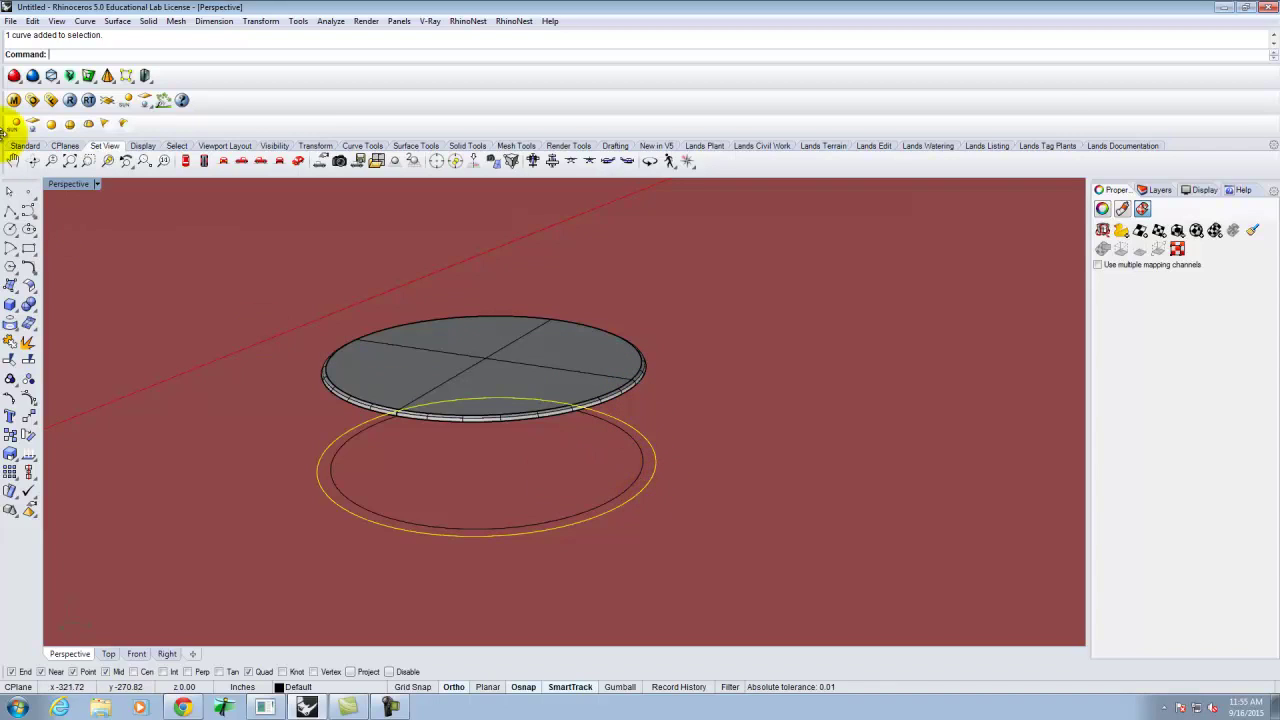
click(29, 212)
scroll(645, 388, up, 3)
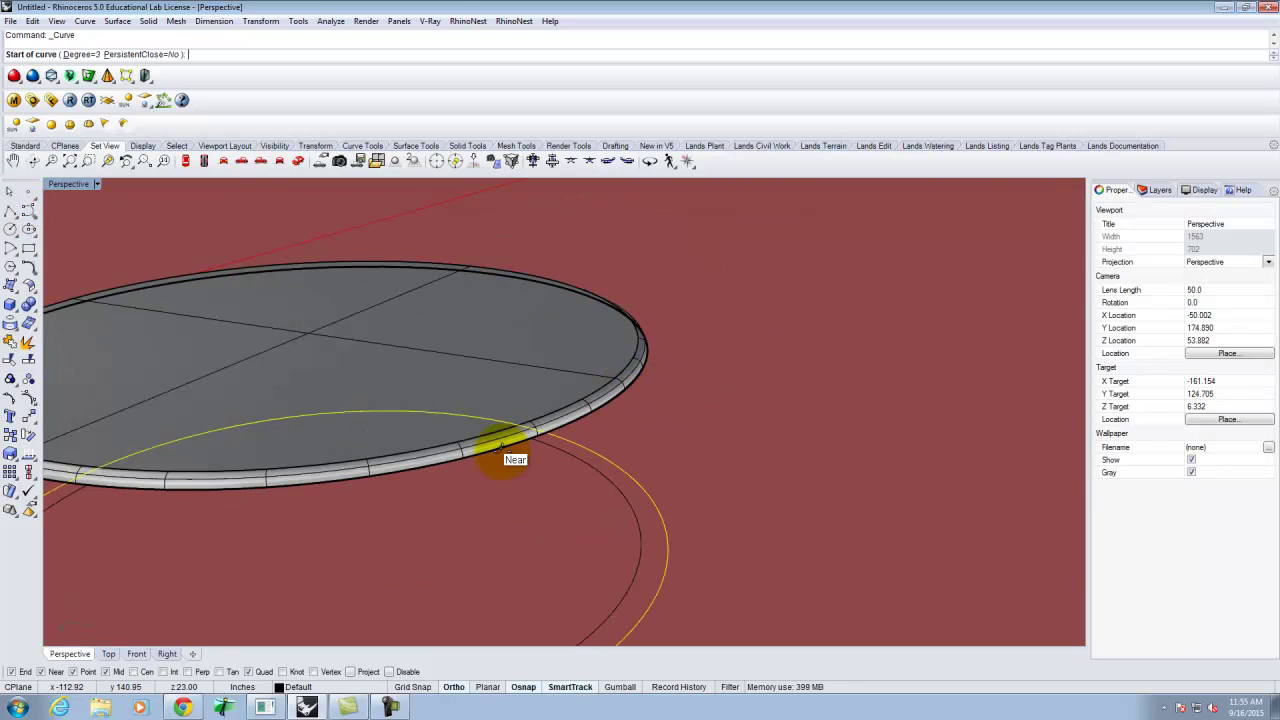
click(41, 671)
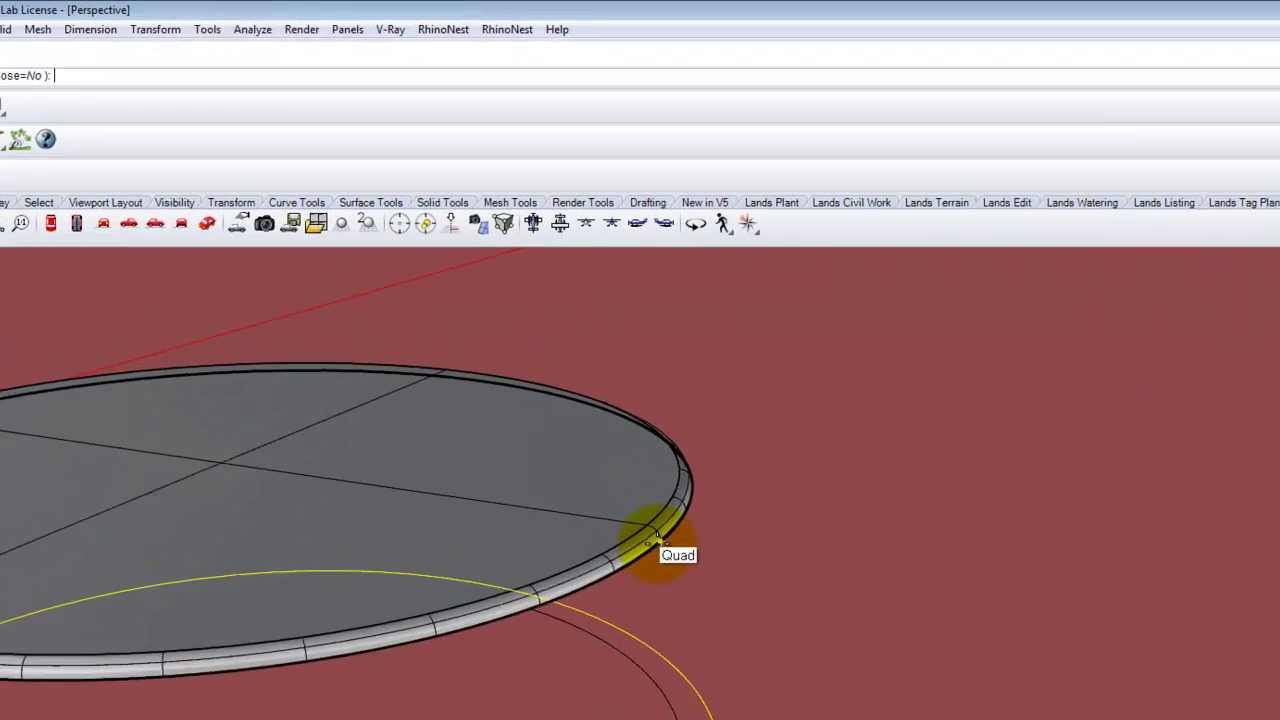
click(623, 388)
click(669, 583)
click(452, 718)
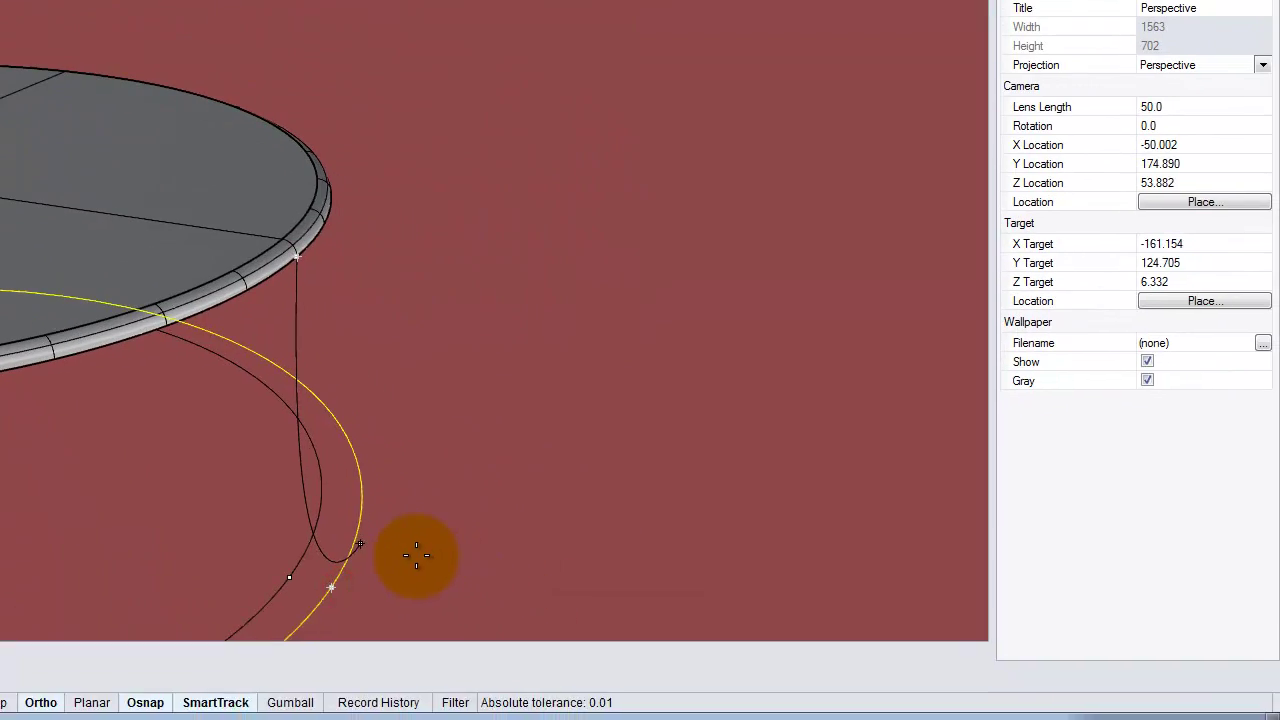
key(Return)
right_drag(295, 459, 306, 417)
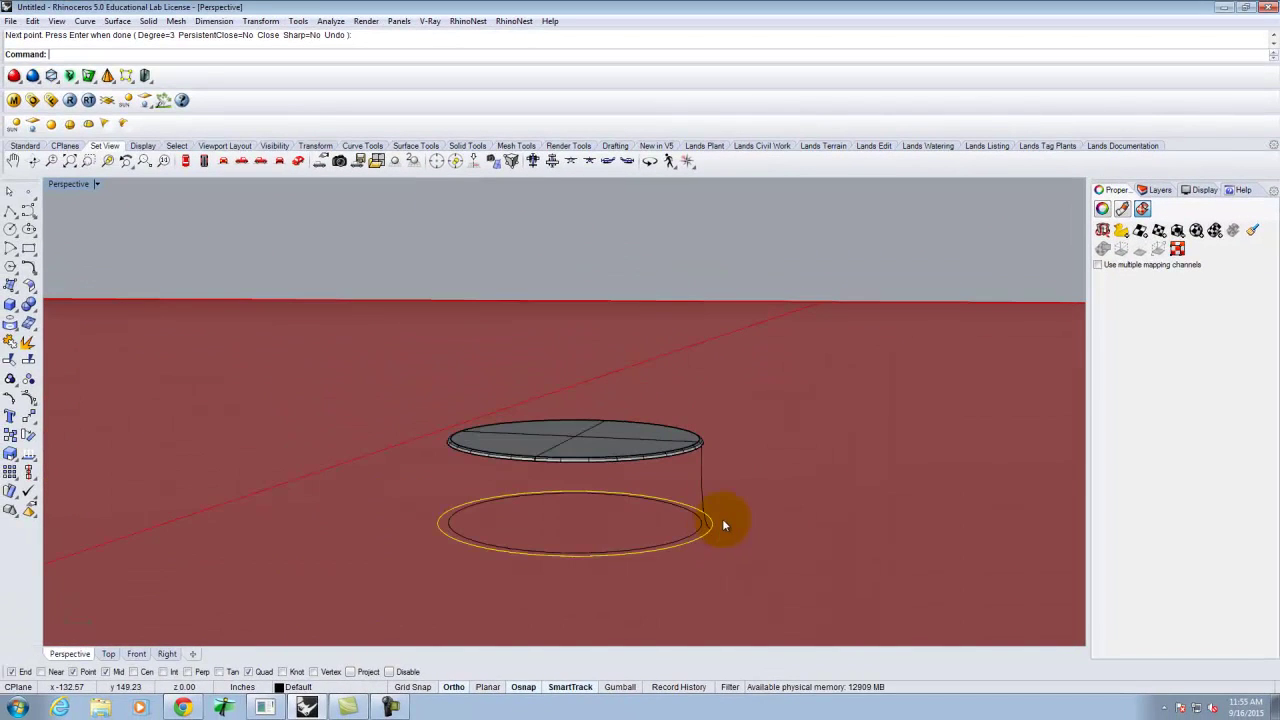
key(Escape)
Sweep the profile curve along the outer base circle with Sweep1, using Freeform style and no simplification
scroll(725, 535, up, 3)
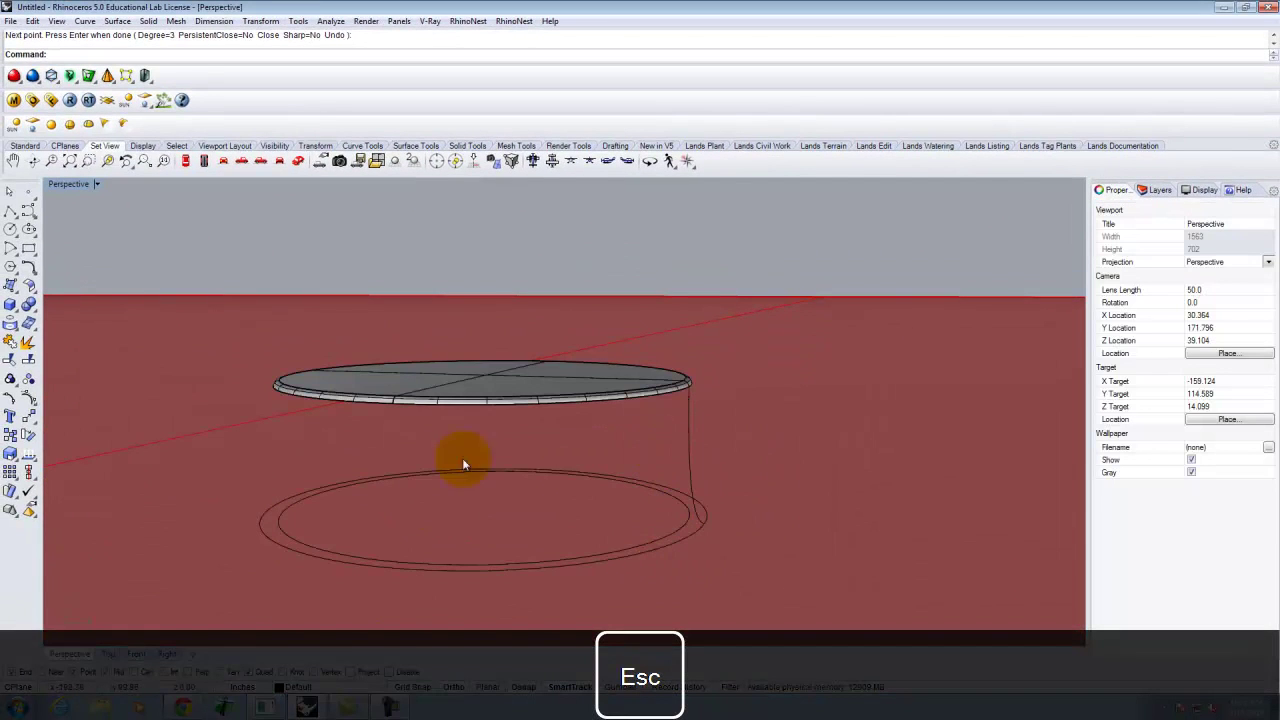
text(Sweep1)
key(Return)
click(698, 535)
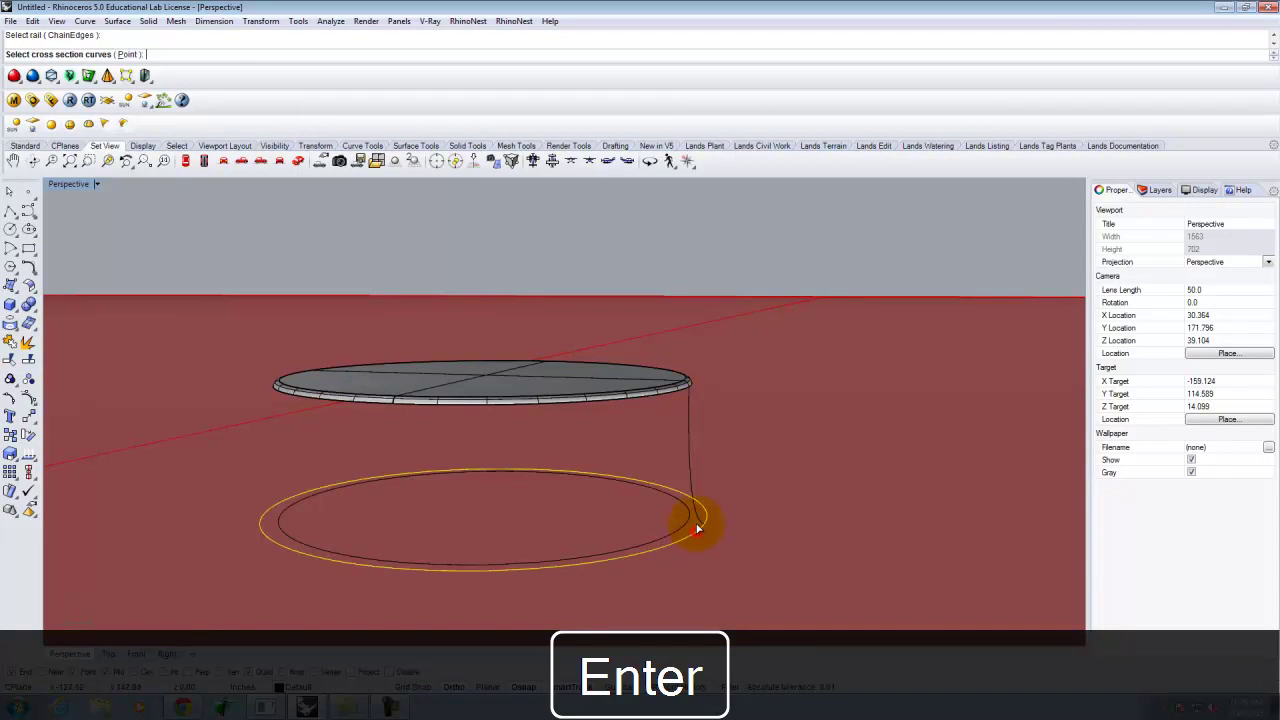
click(690, 484)
key(Return)
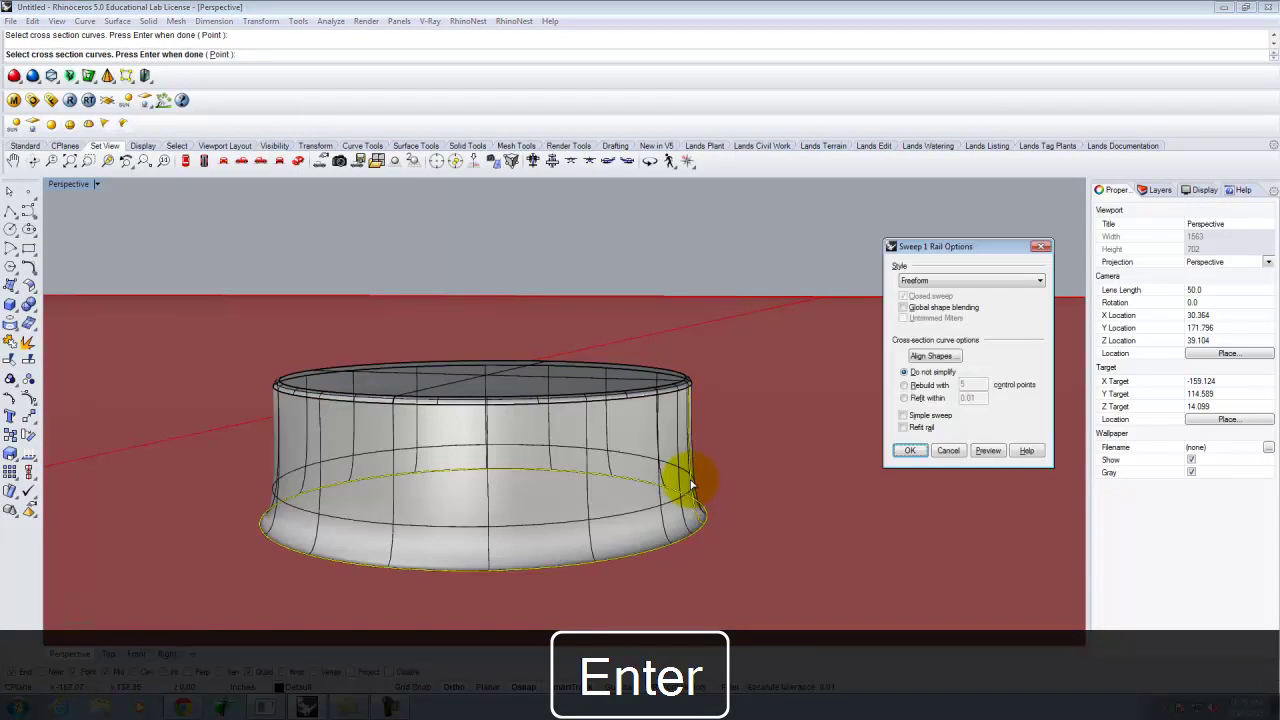
click(912, 451)
Examine the swept flared side and the filleted rim of the round form from several angles
right_drag(810, 415, 756, 476)
scroll(757, 472, down, 3)
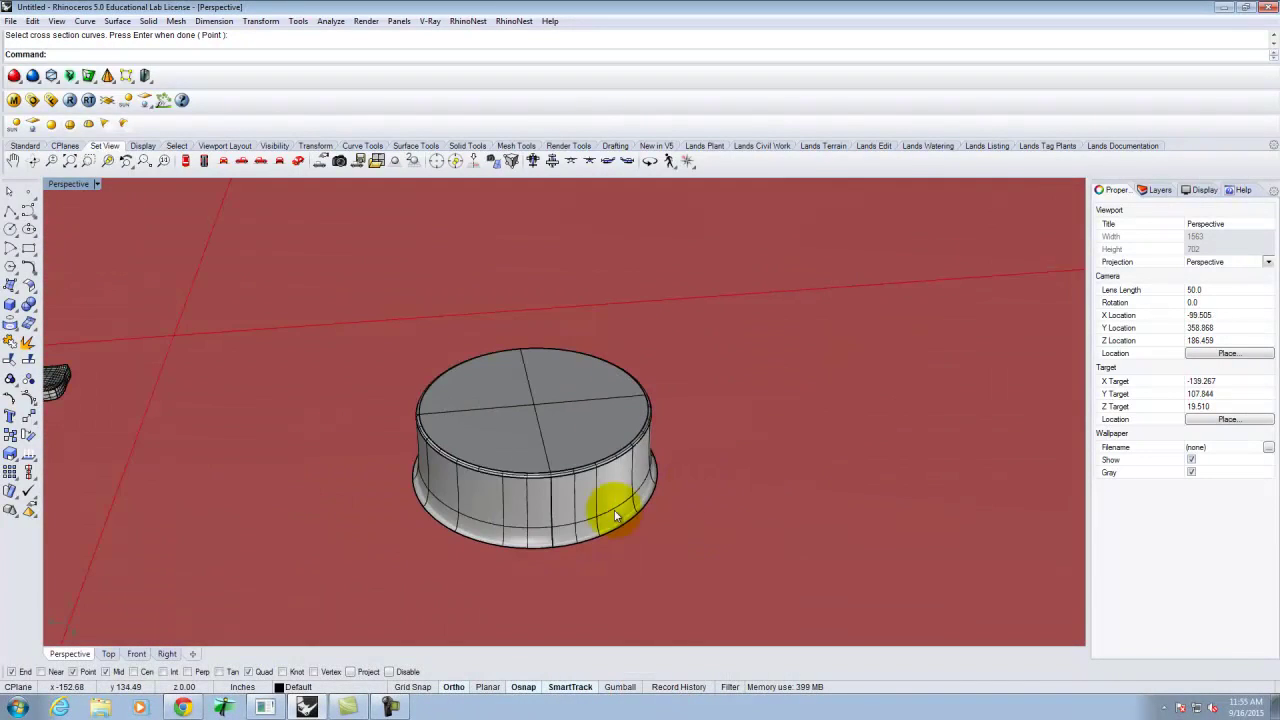
scroll(585, 510, up, 2)
scroll(783, 470, down, 3)
right_drag(766, 494, 630, 492)
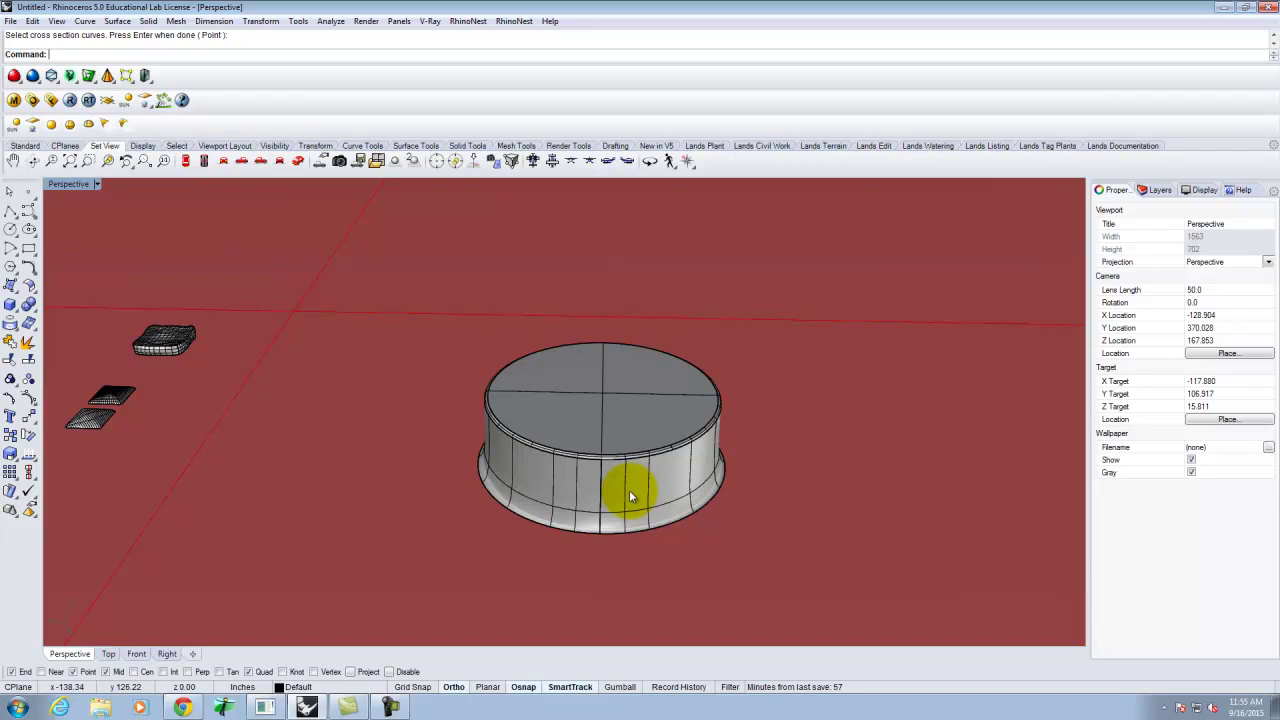
scroll(470, 517, down, 2)
right_drag(425, 477, 560, 511)
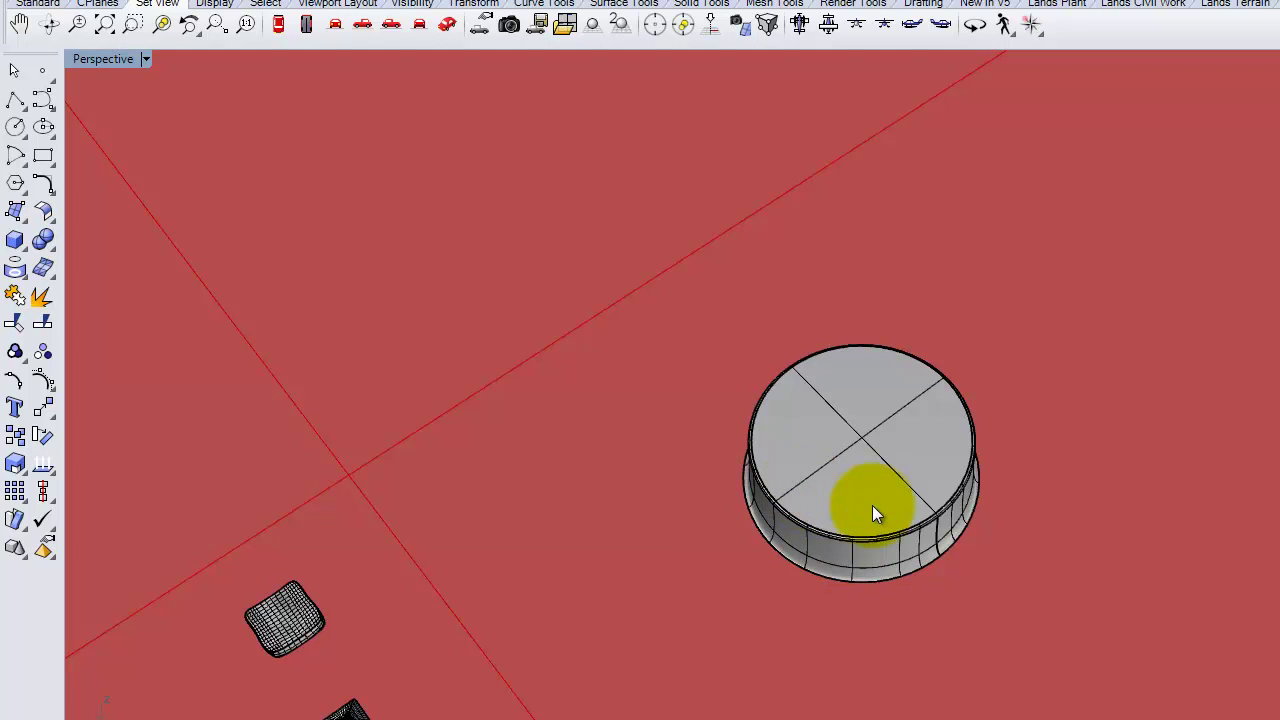
Drape a surface at spacing 5 over the round form in the Top view, with a window extending past its base on all sides
double_click(92, 64)
scroll(379, 331, down, 10)
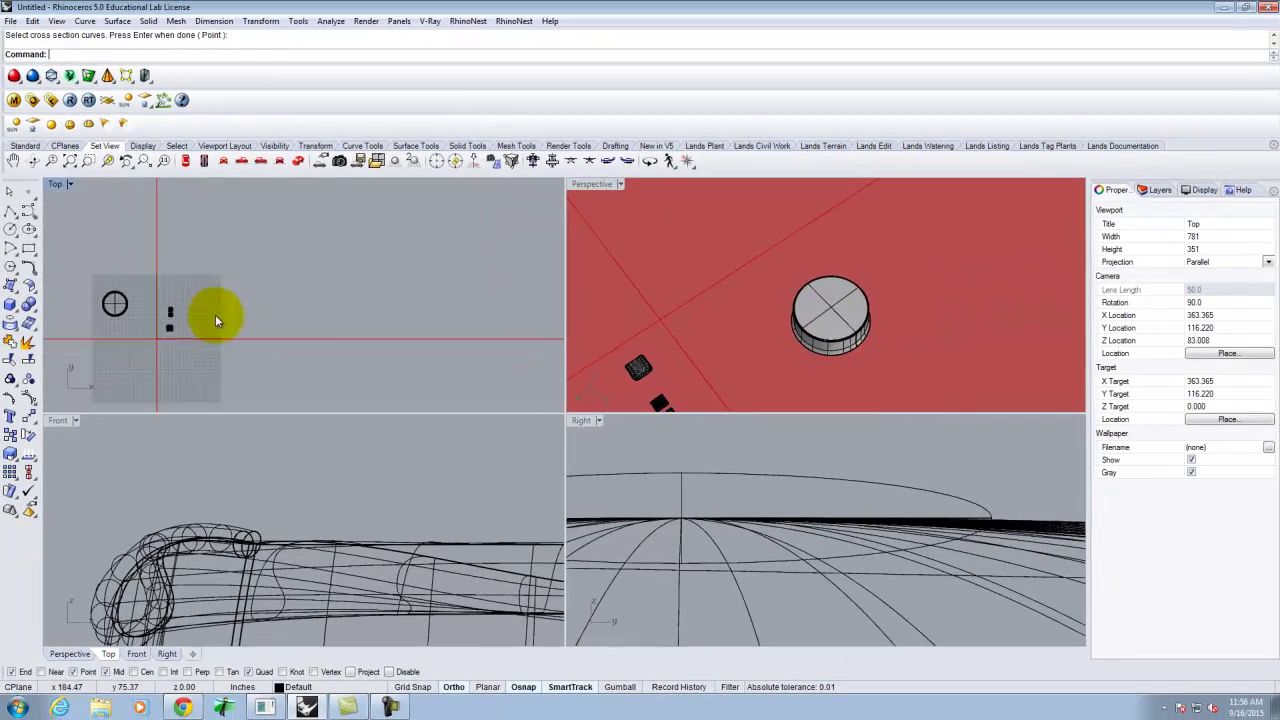
scroll(143, 268, up, 6)
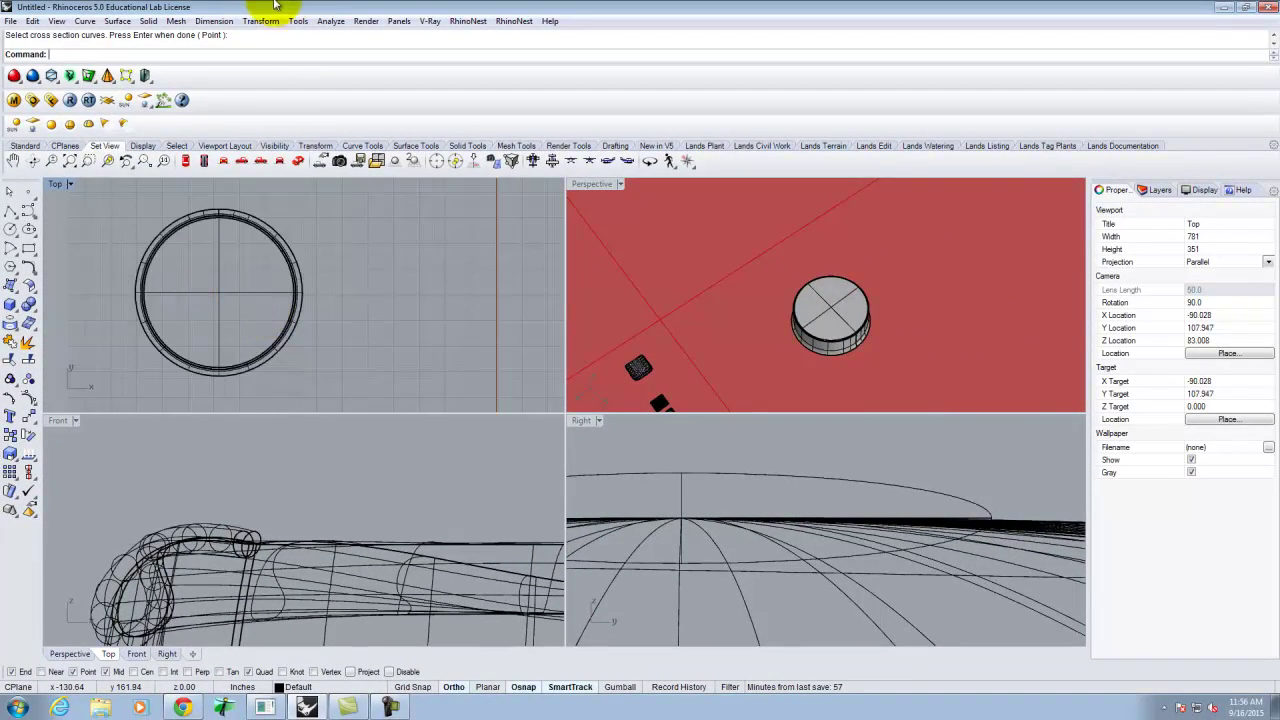
click(117, 21)
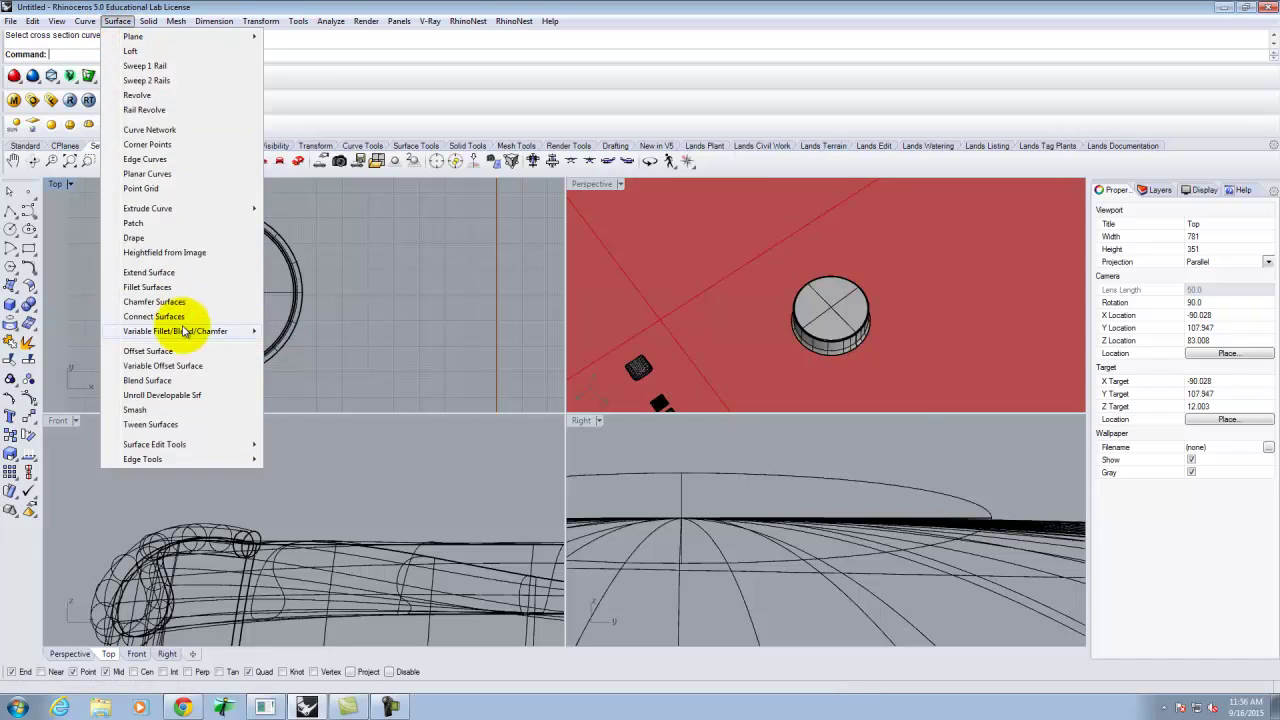
click(135, 240)
right_drag(306, 266, 449, 277)
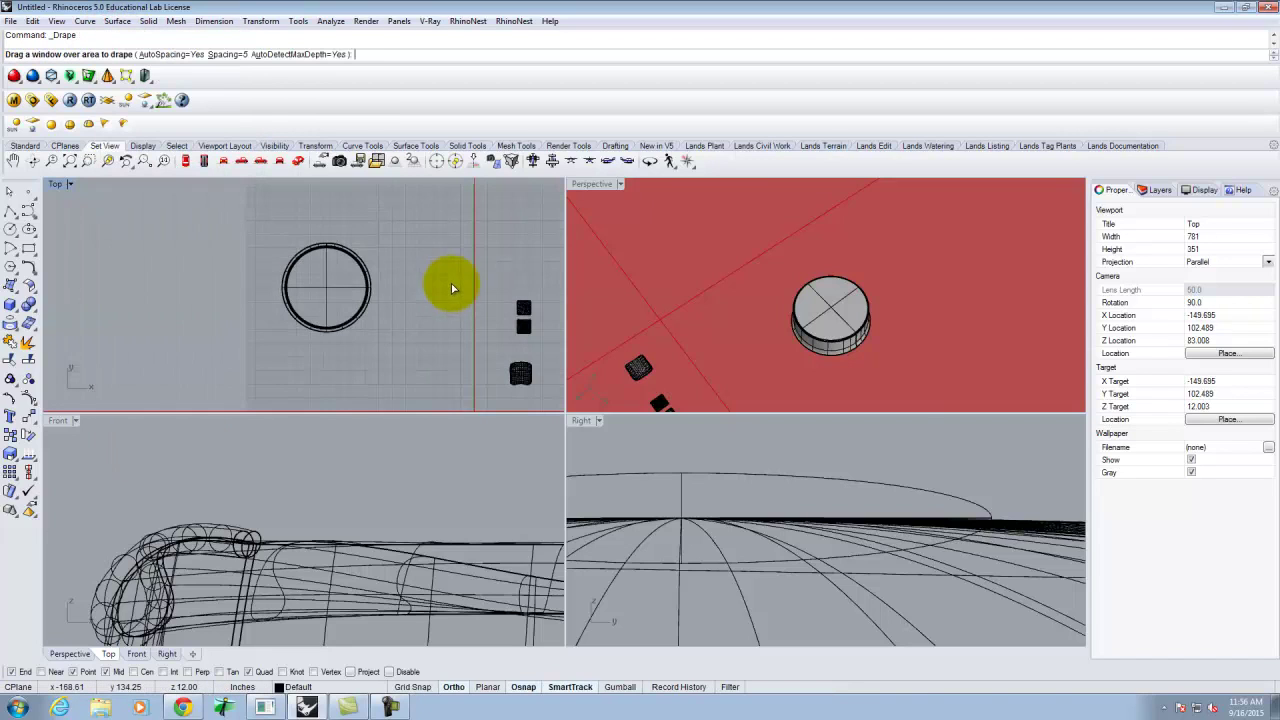
drag(264, 234, 388, 348)
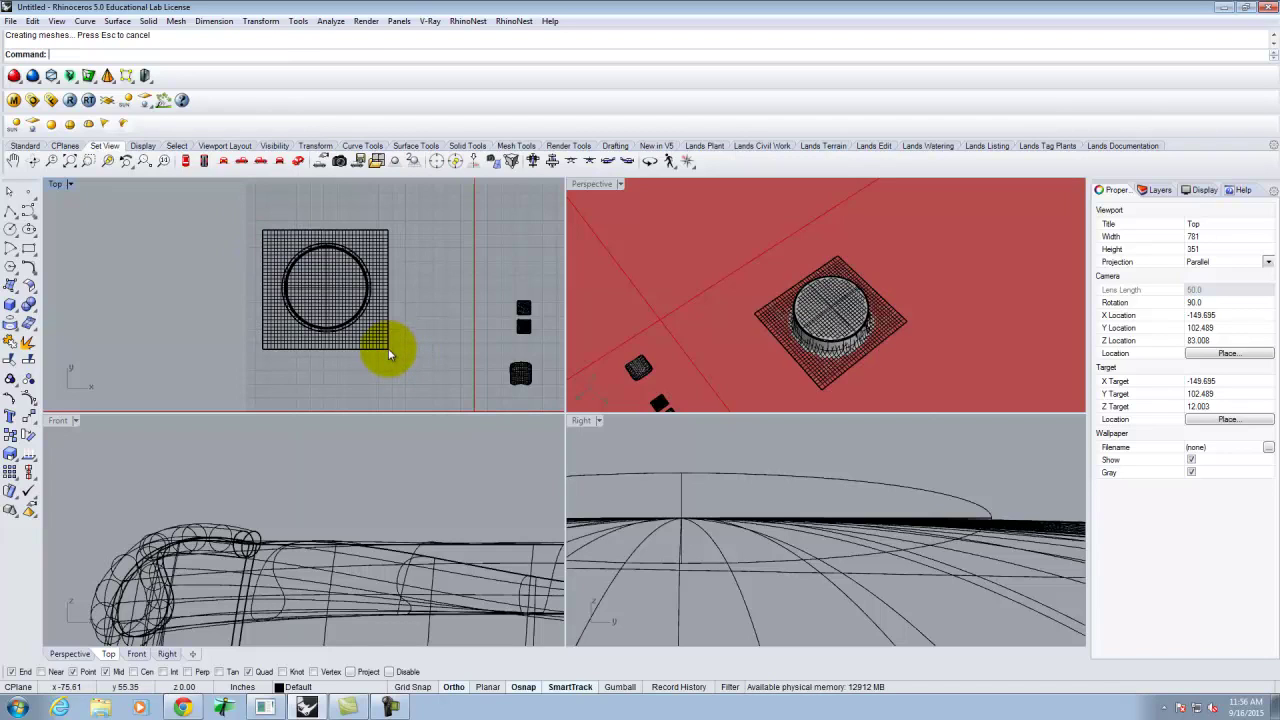
Examine how closely the draped surface follows the form's rim, sides and base
click(588, 186)
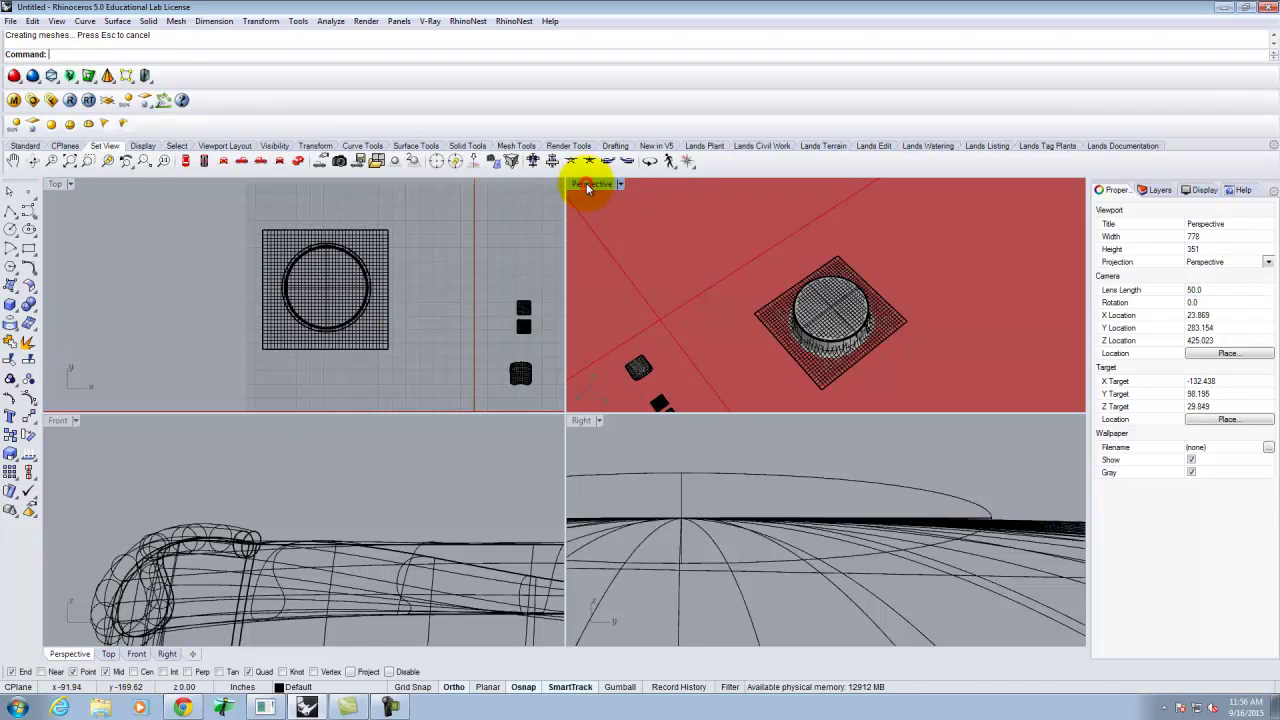
right_drag(823, 257, 884, 270)
click(986, 366)
right_drag(961, 298, 742, 281)
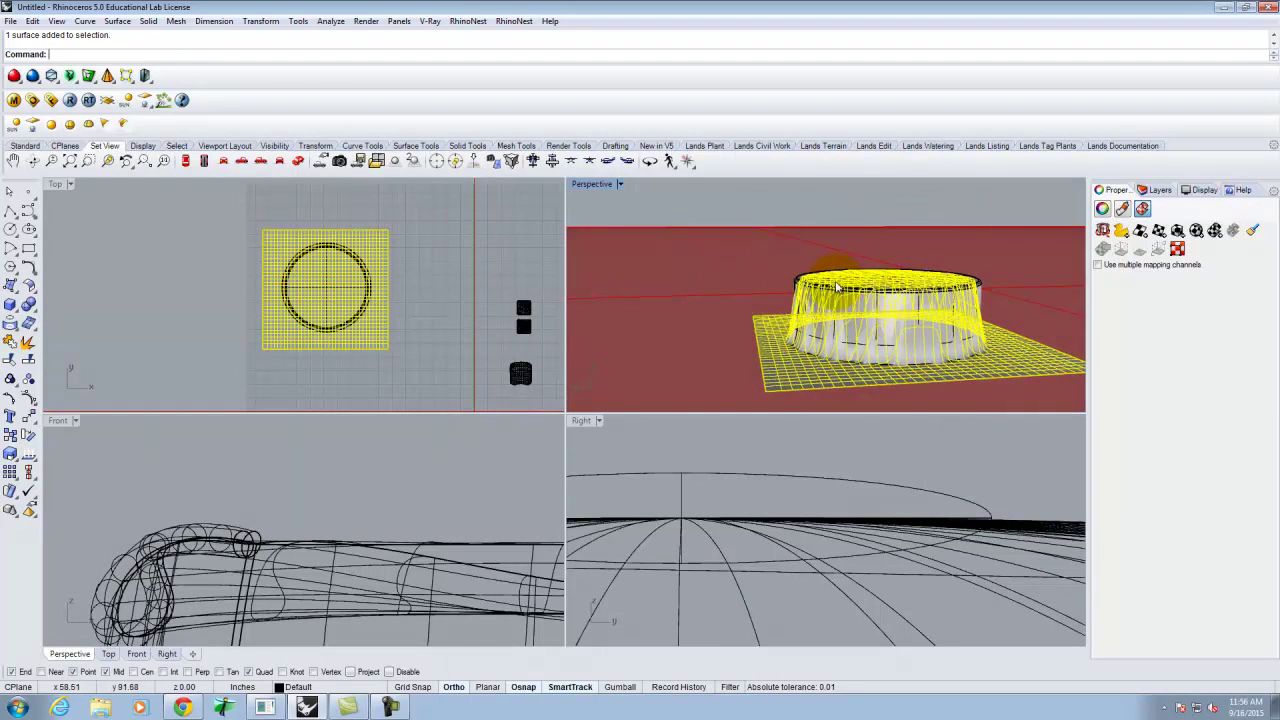
scroll(837, 284, up, 5)
scroll(698, 251, down, 4)
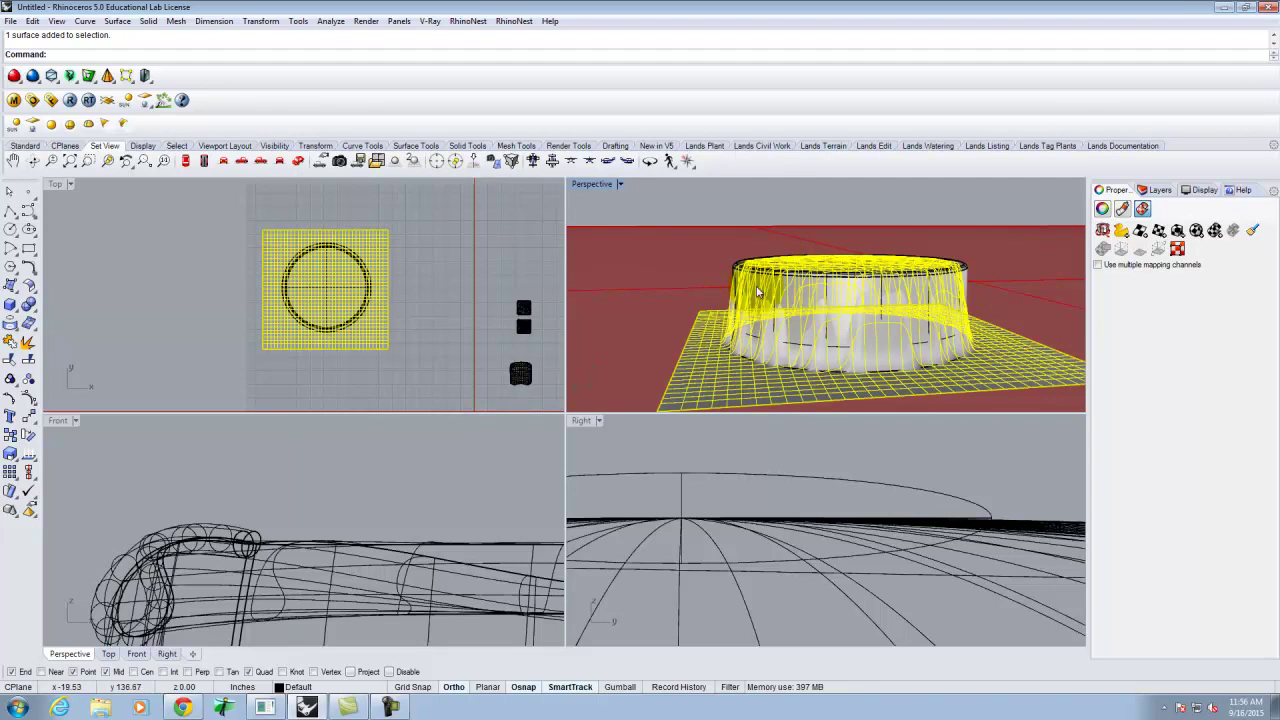
scroll(758, 291, up, 6)
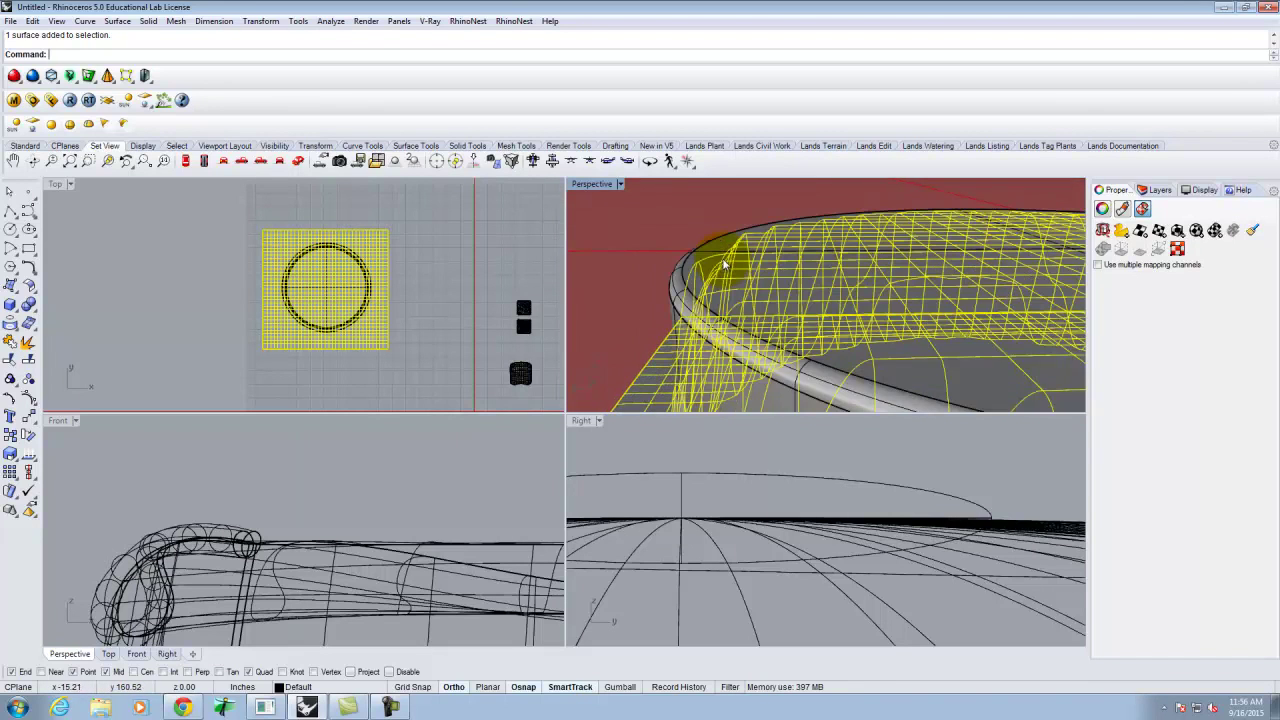
right_drag(722, 266, 663, 300)
scroll(763, 269, down, 4)
scroll(872, 341, up, 3)
scroll(578, 323, down, 3)
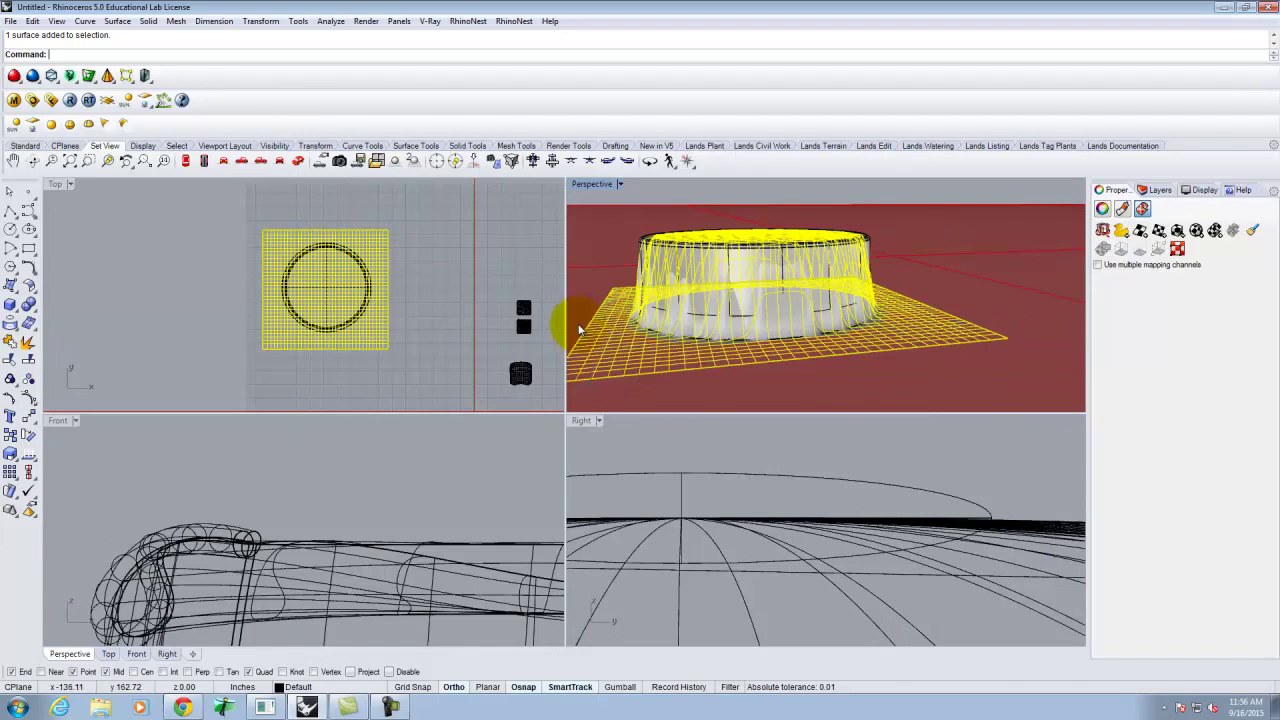
Move the draped surface off the round form into the open area beside it
double_click(594, 187)
right_drag(468, 420, 476, 428)
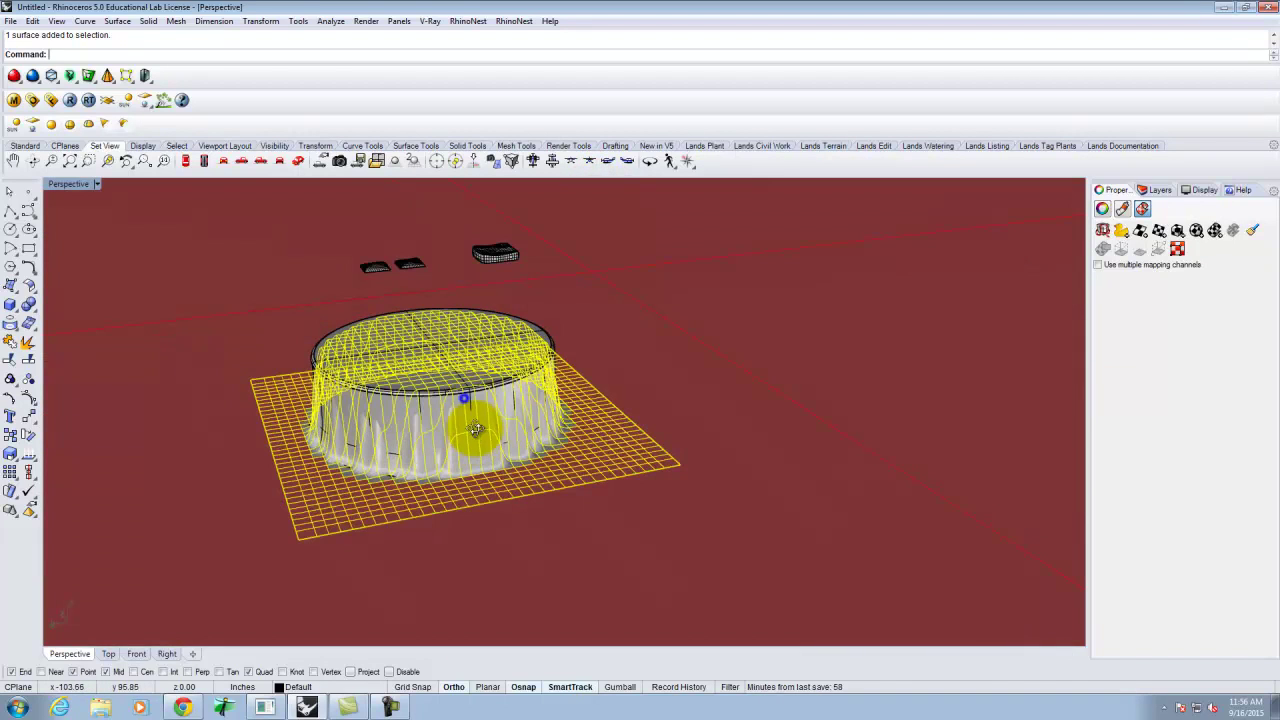
key(Return)
drag(447, 490, 797, 422)
click(797, 422)
key(Escape)
Compare the folds and edges of the separated drape with the original round form
right_drag(842, 422, 849, 320)
scroll(866, 393, up, 2)
right_drag(866, 393, 628, 368)
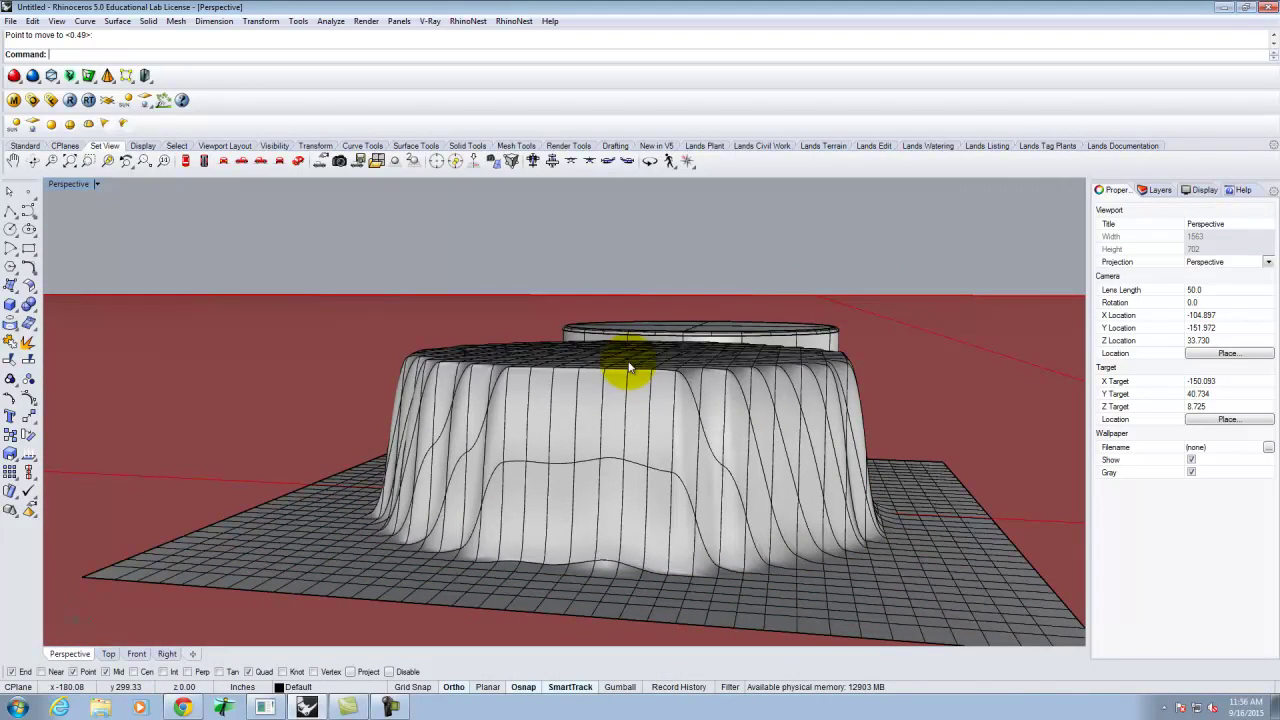
scroll(650, 400, down, 5)
right_drag(657, 434, 774, 466)
click(759, 479)
key(Escape)
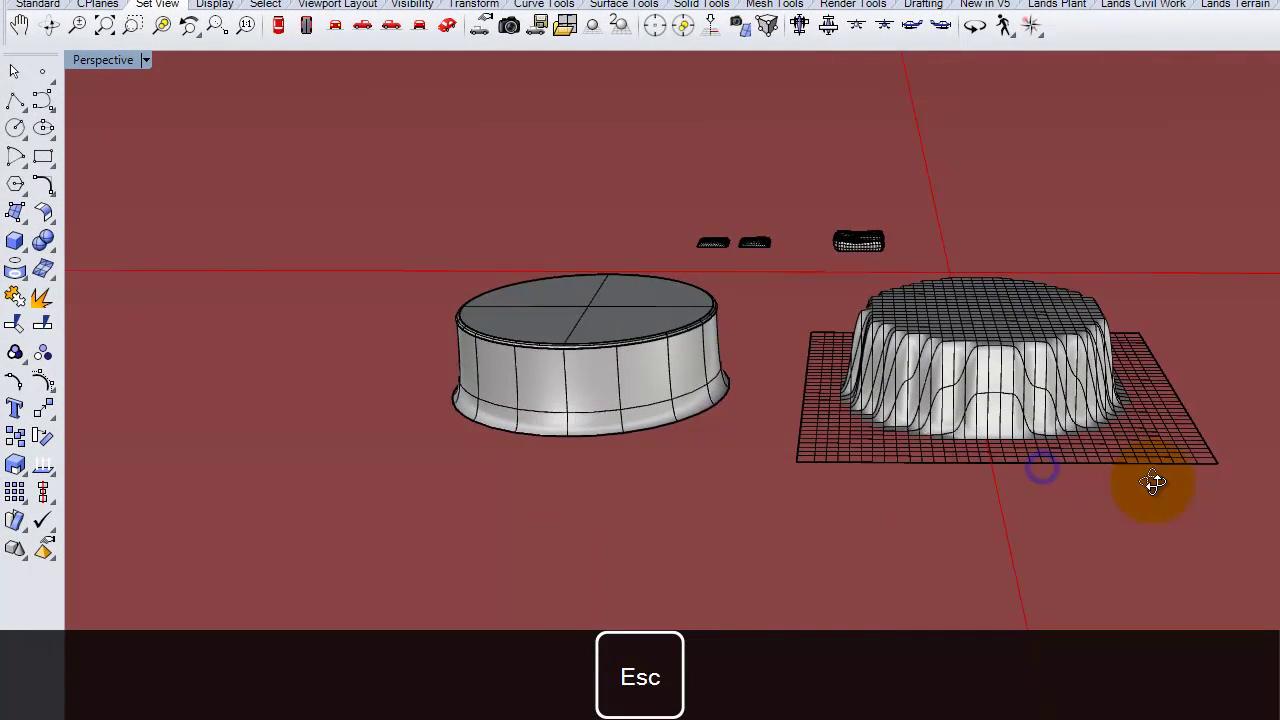
scroll(1153, 483, down, 4)
scroll(777, 363, up, 10)
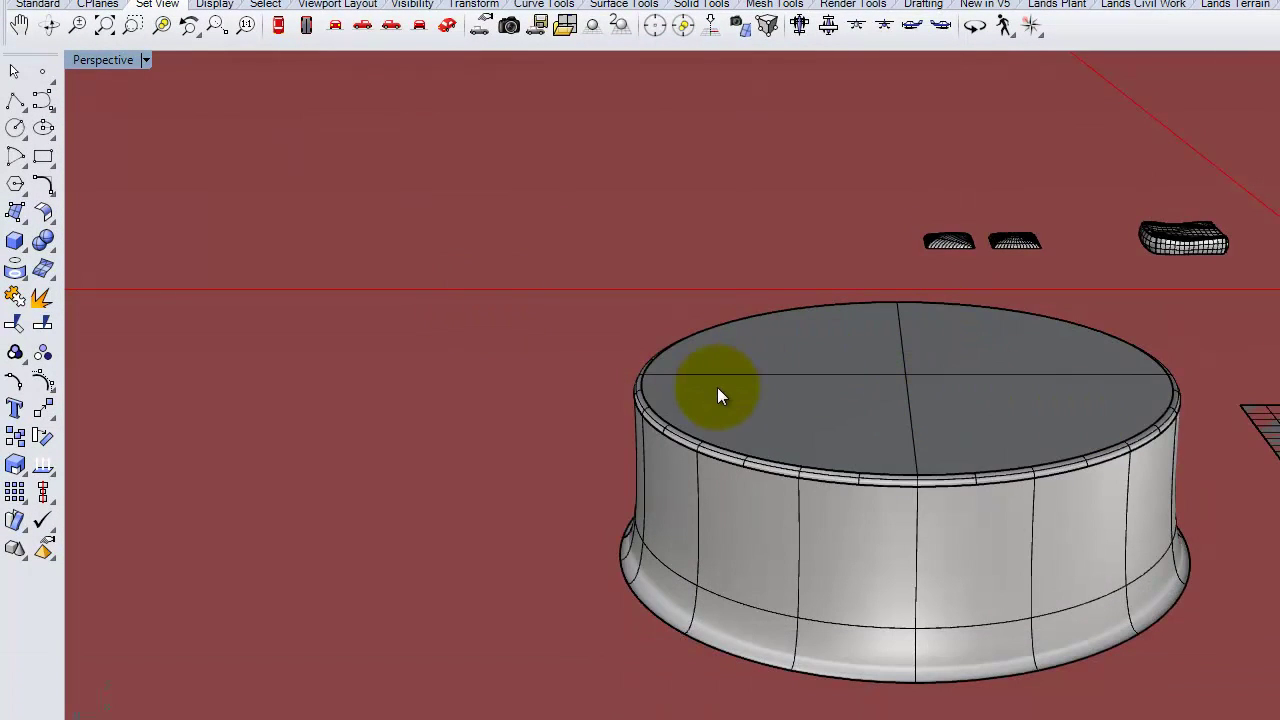
Drape a second surface over the round form in the Top view with the spacing set to 1
double_click(104, 61)
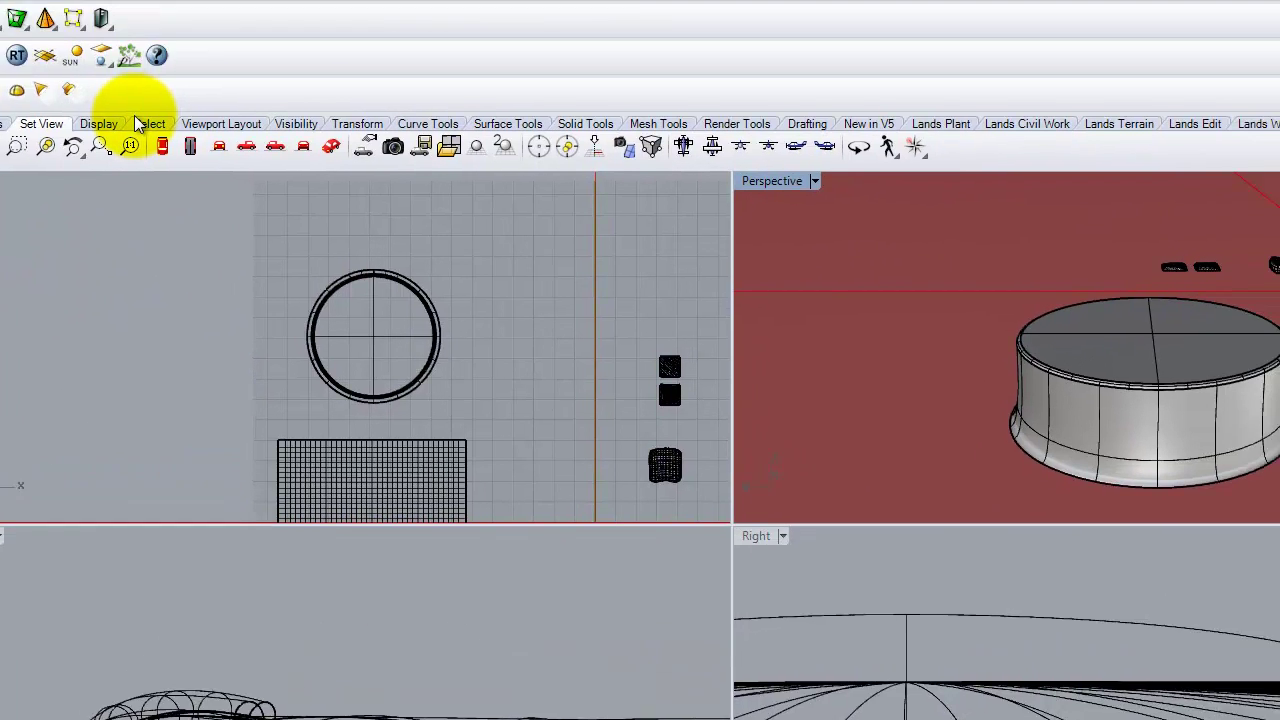
key(Return)
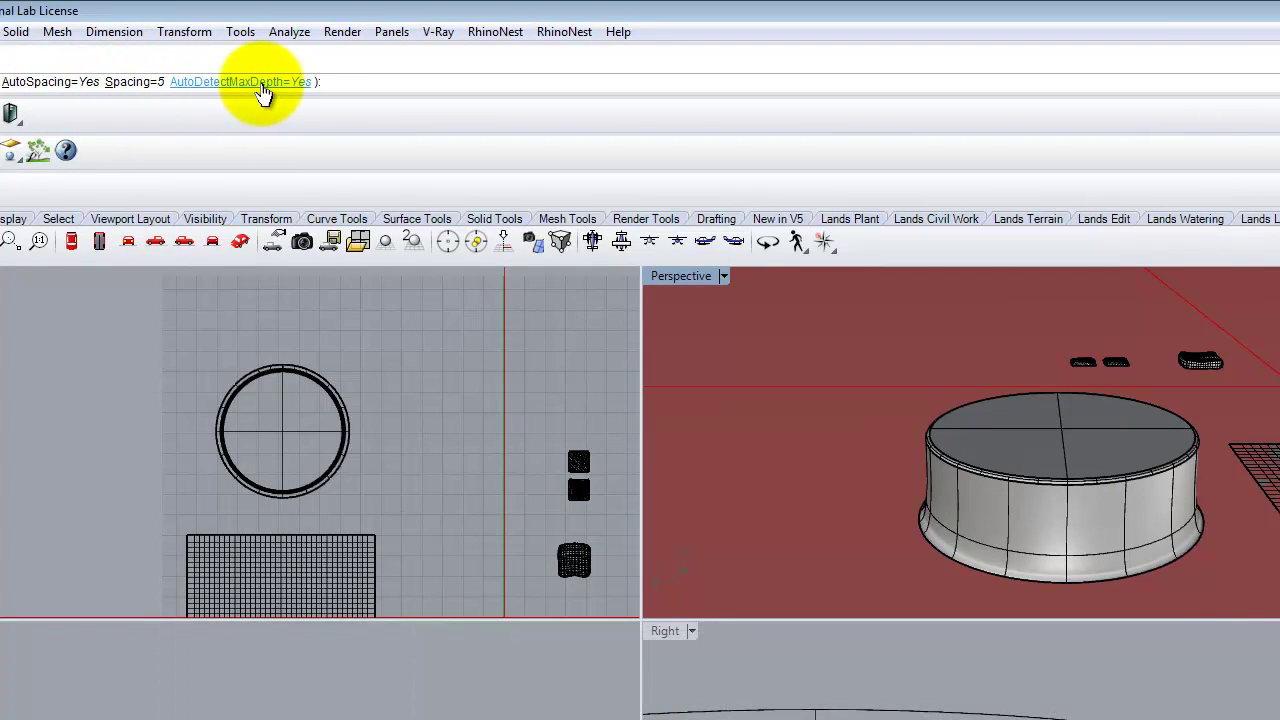
click(134, 82)
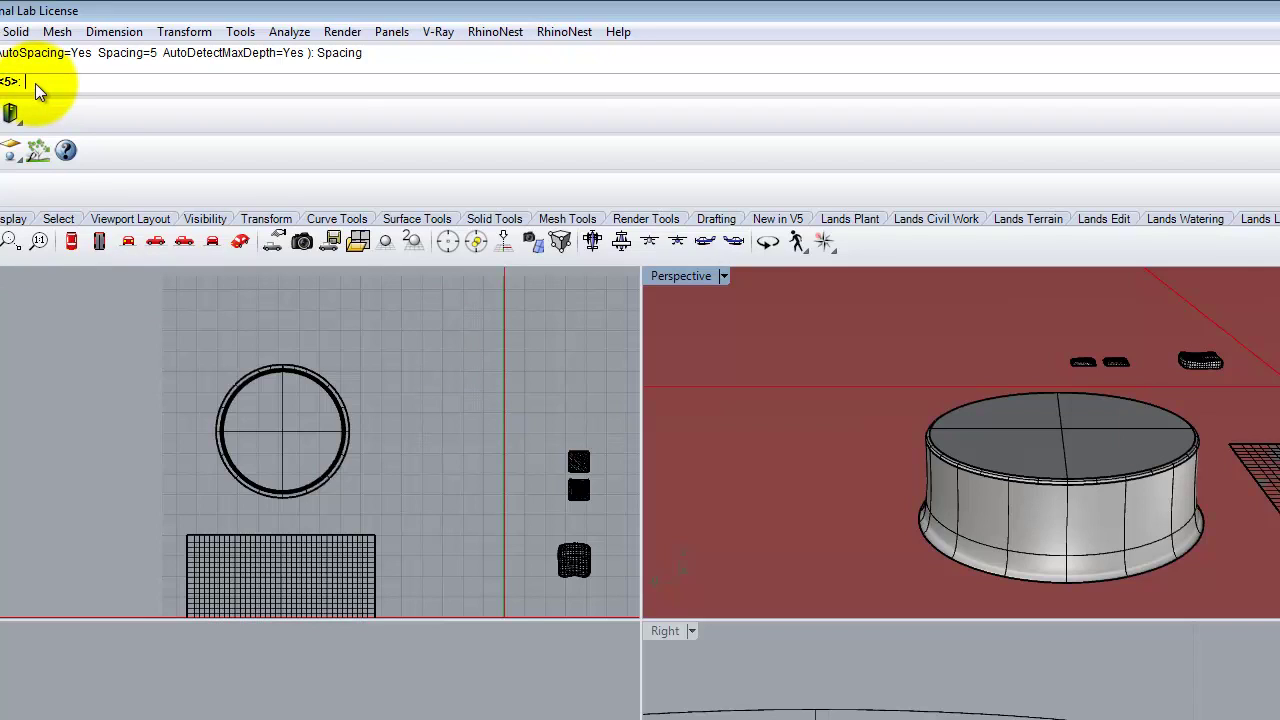
text(1)
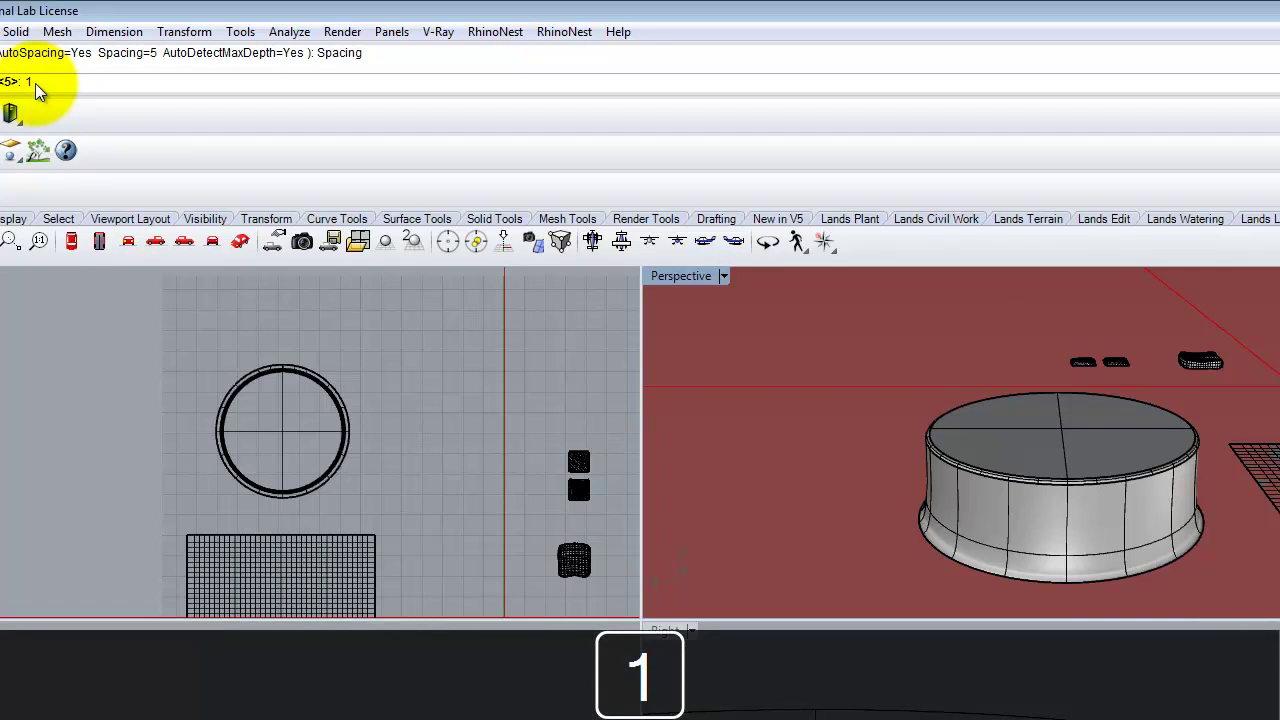
key(Return)
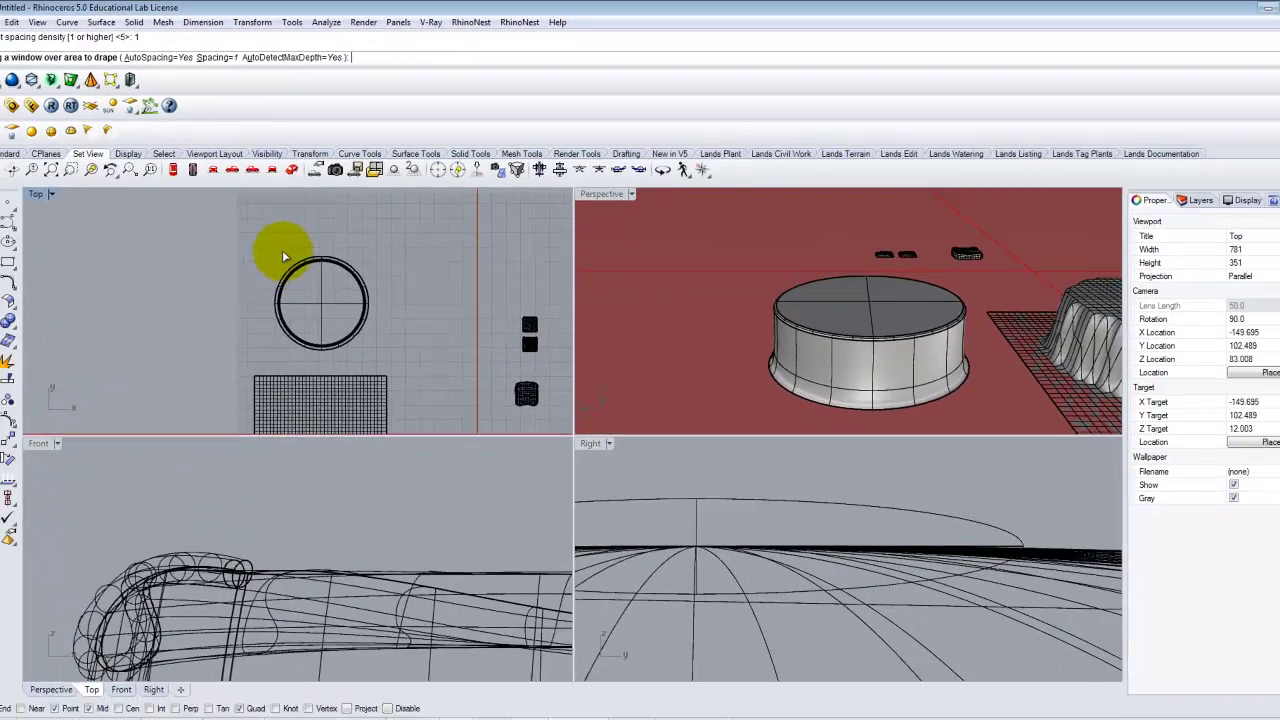
drag(215, 332, 362, 460)
drag(384, 343, 384, 343)
Move the finer drape off the round form to the far side of the coarser drape
double_click(601, 188)
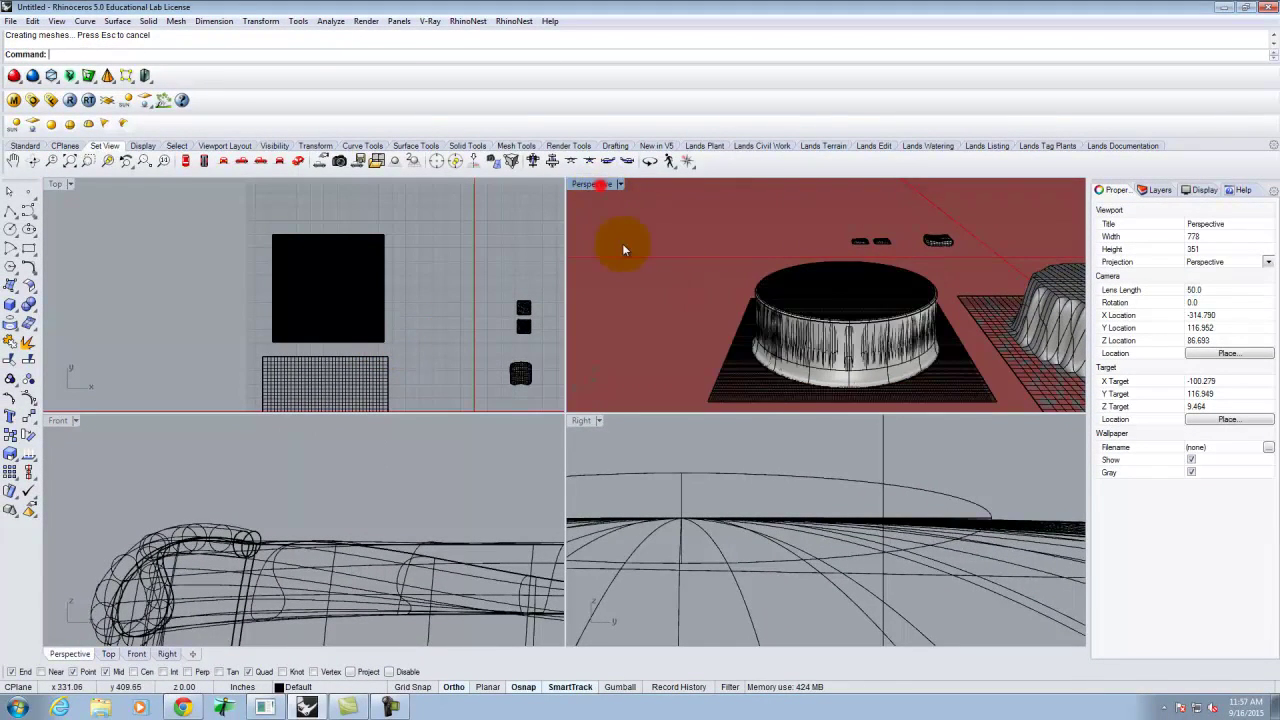
scroll(486, 417, down, 2)
scroll(514, 517, up, 3)
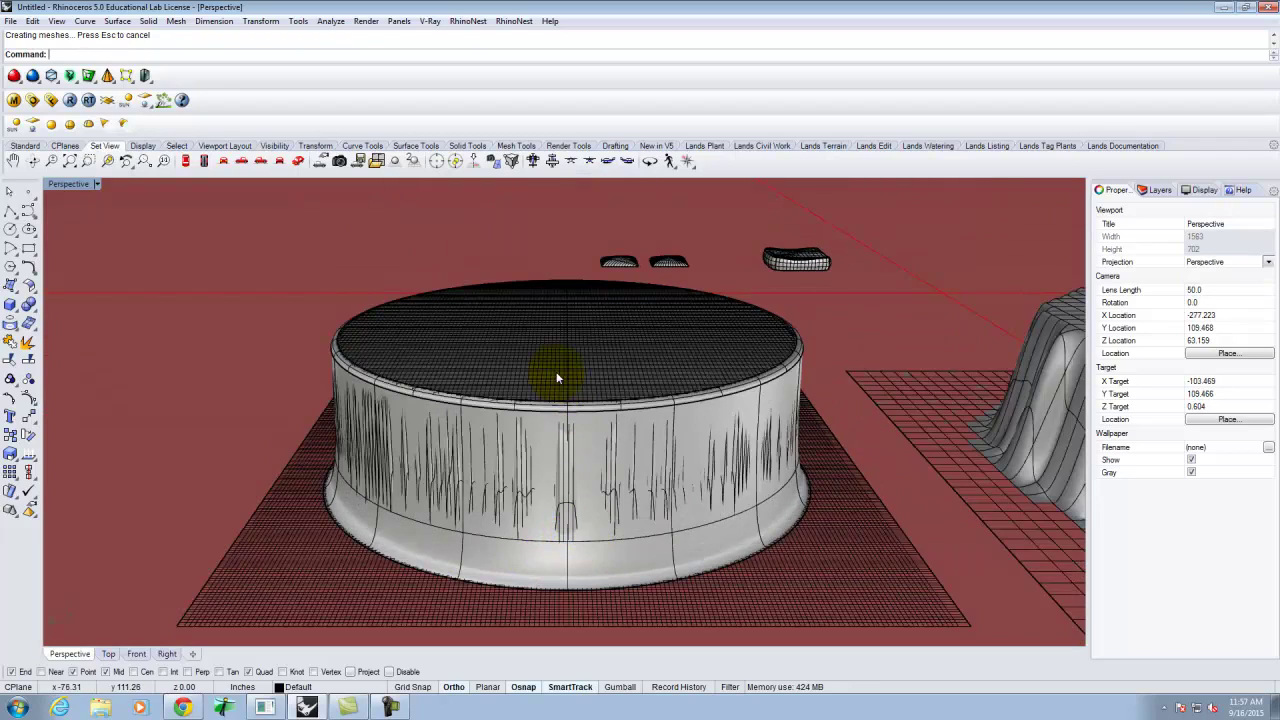
click(843, 580)
text(m)
key(Return)
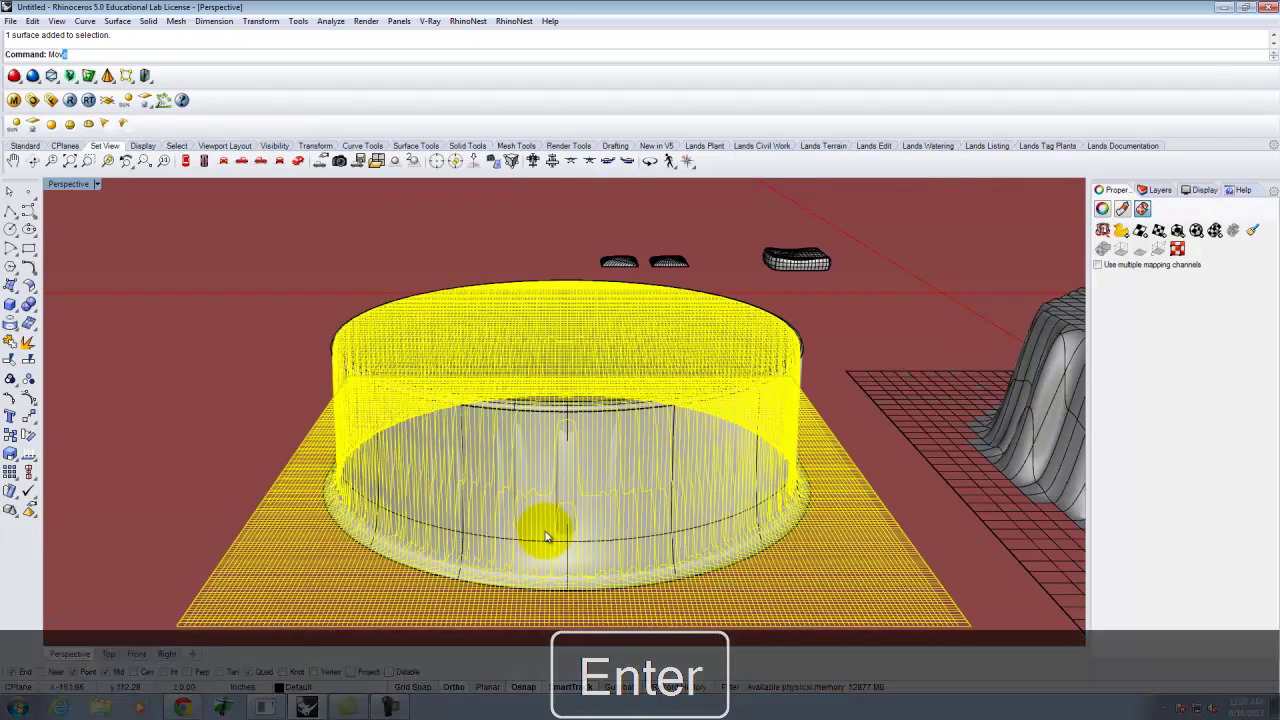
click(491, 557)
scroll(277, 531, down, 5)
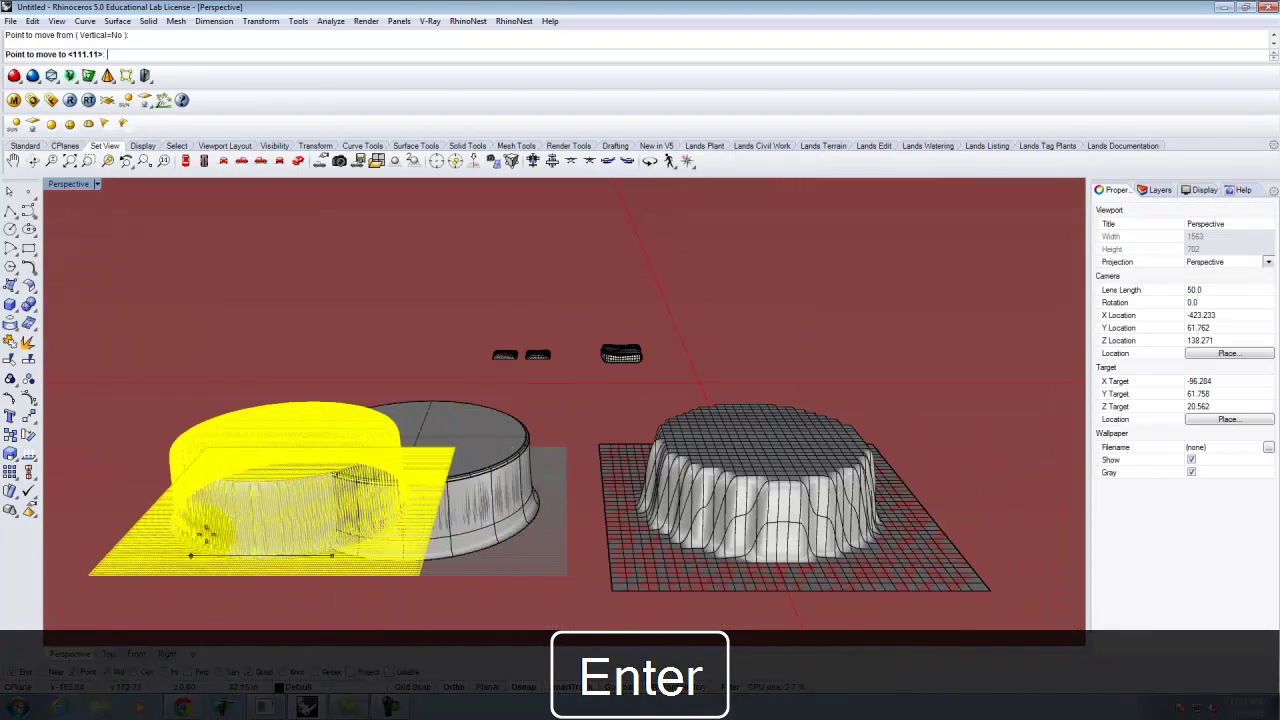
click(733, 546)
key(Escape)
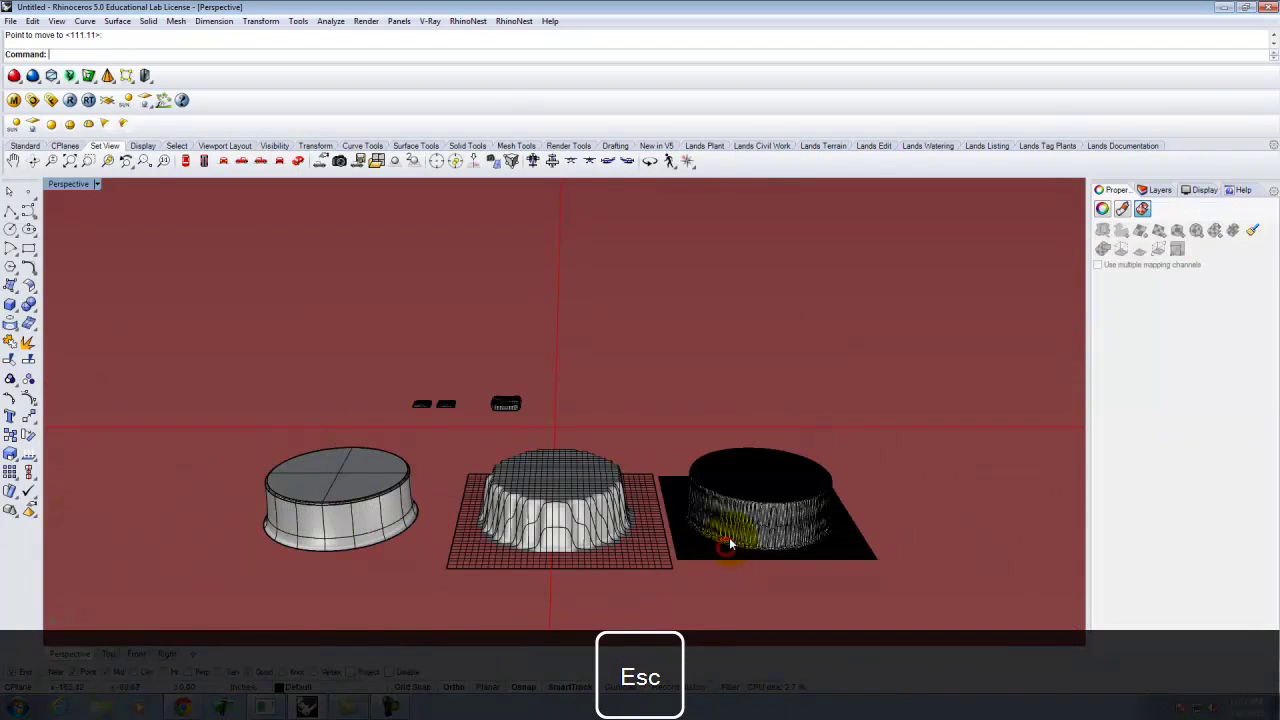
Examine the folds and lower edges of the coarse and fine drapes up close, comparing how closely each follows the round form
right_drag(765, 545, 635, 526)
scroll(620, 522, up, 5)
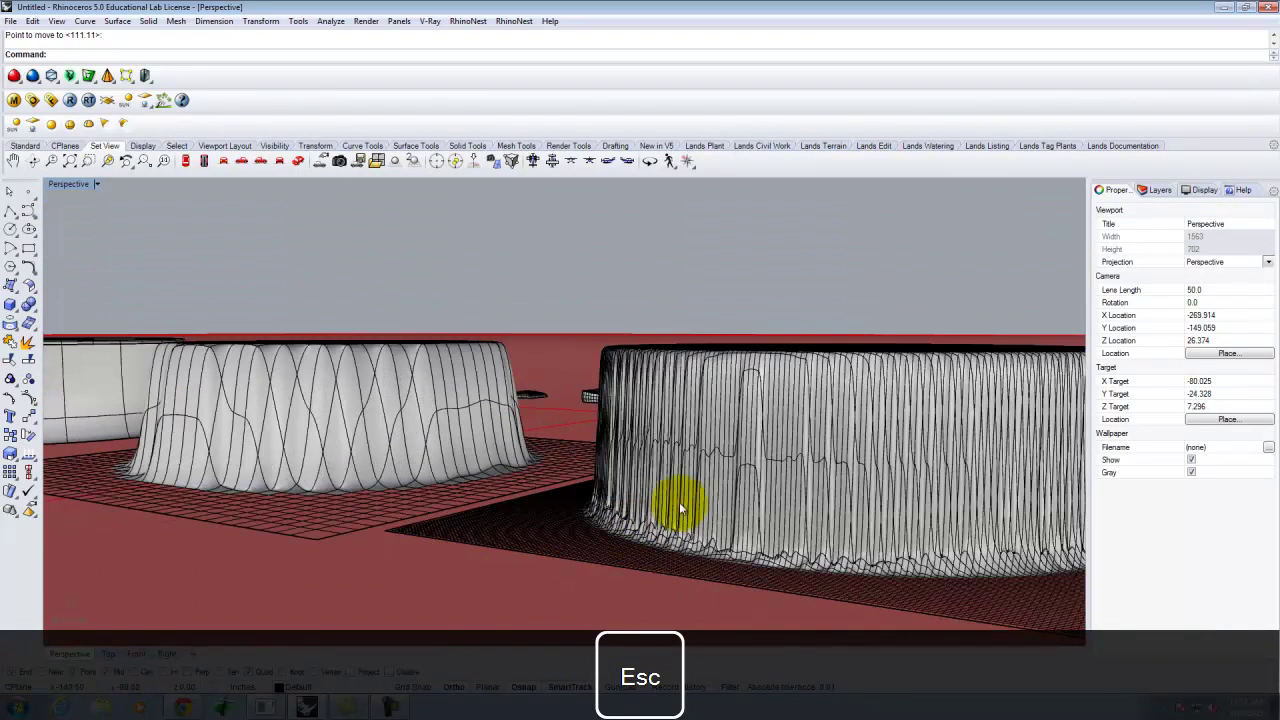
right_drag(595, 372, 529, 414)
scroll(486, 366, up, 3)
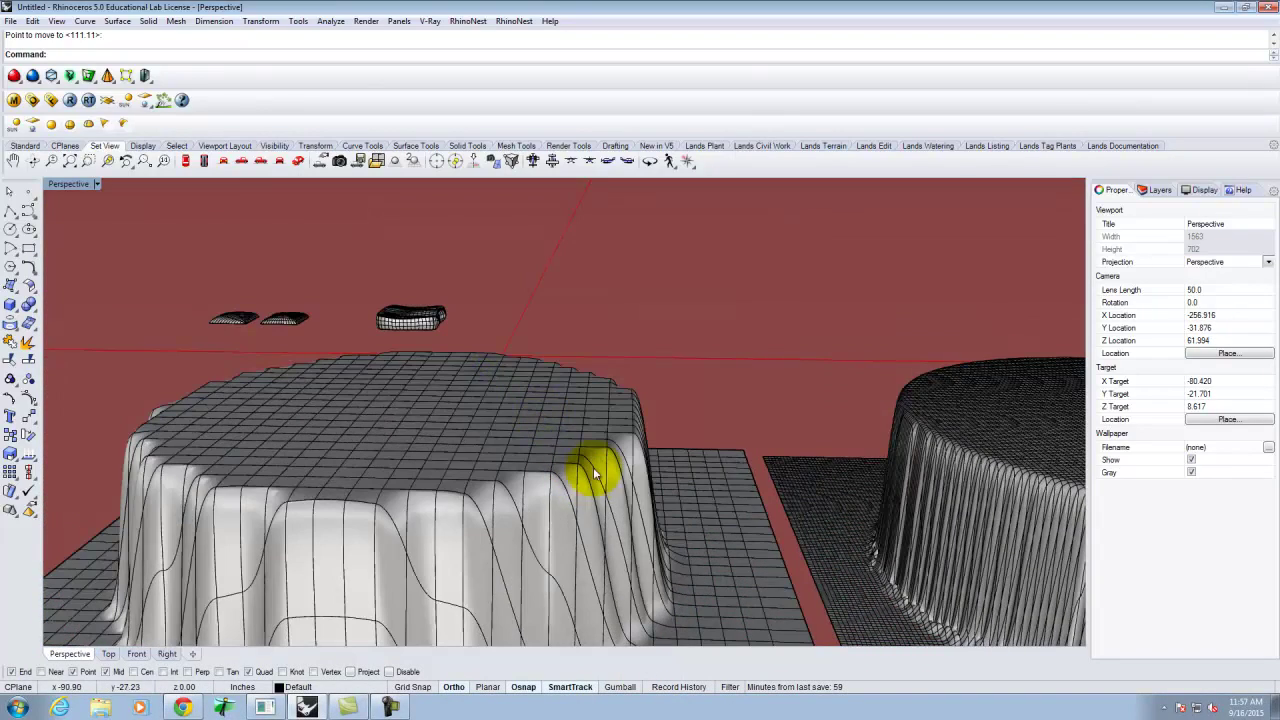
scroll(450, 433, down, 3)
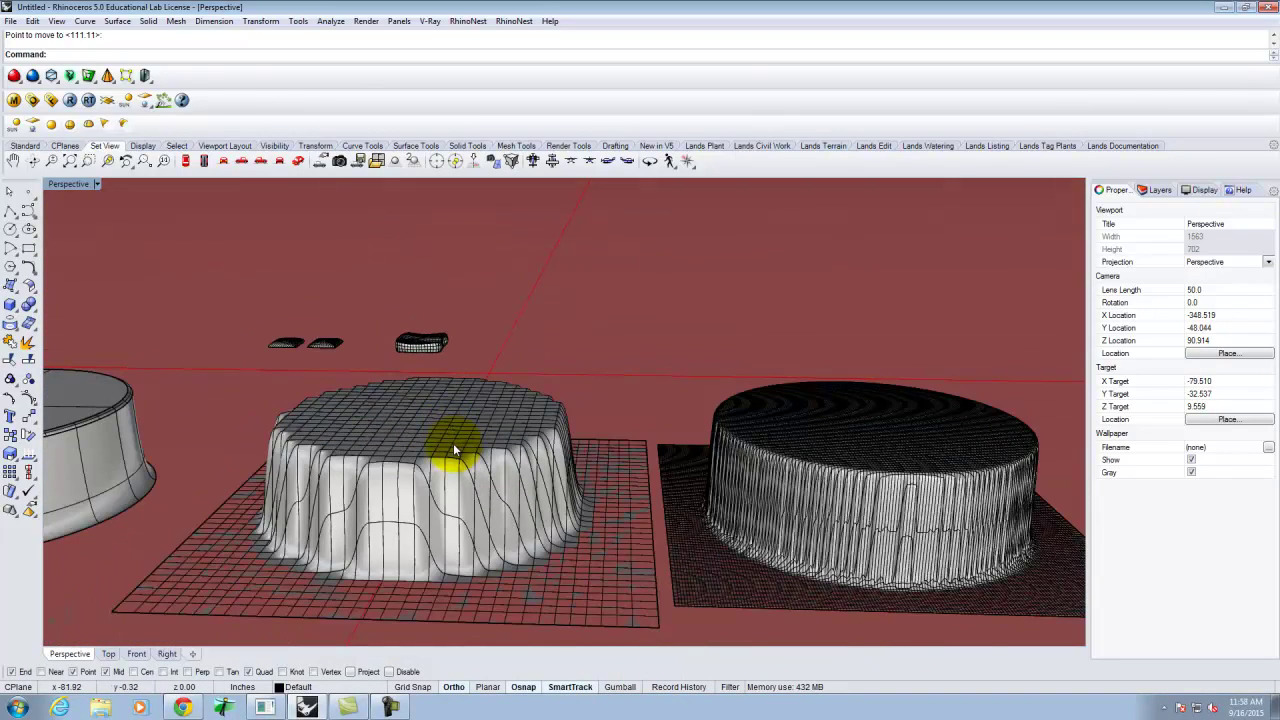
scroll(294, 480, down, 3)
scroll(623, 491, up, 5)
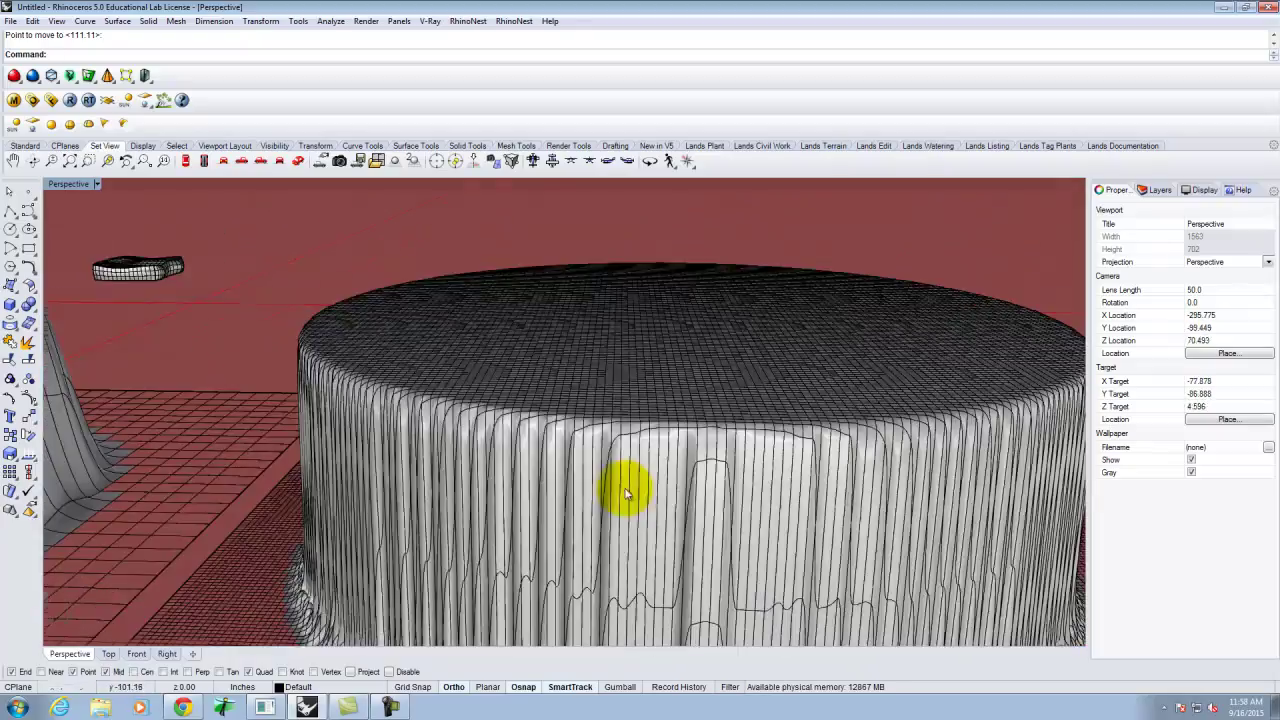
right_drag(475, 468, 503, 446)
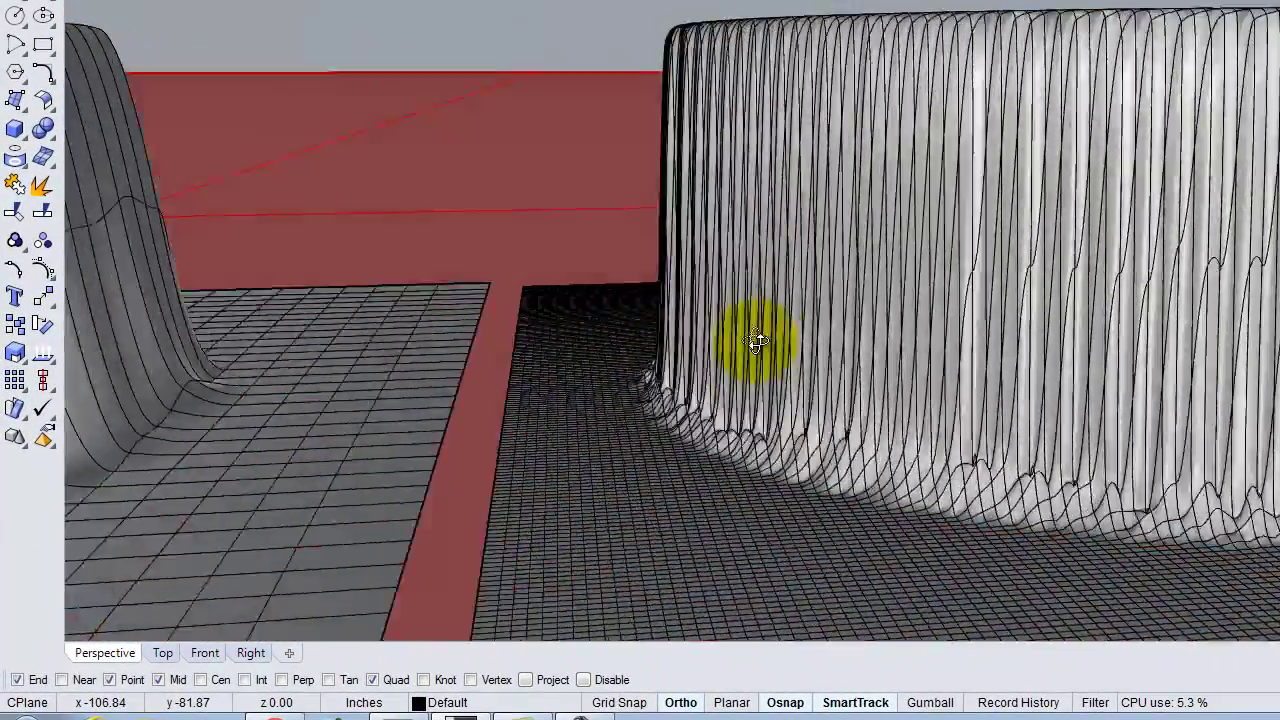
right_drag(757, 342, 667, 335)
scroll(675, 335, down, 5)
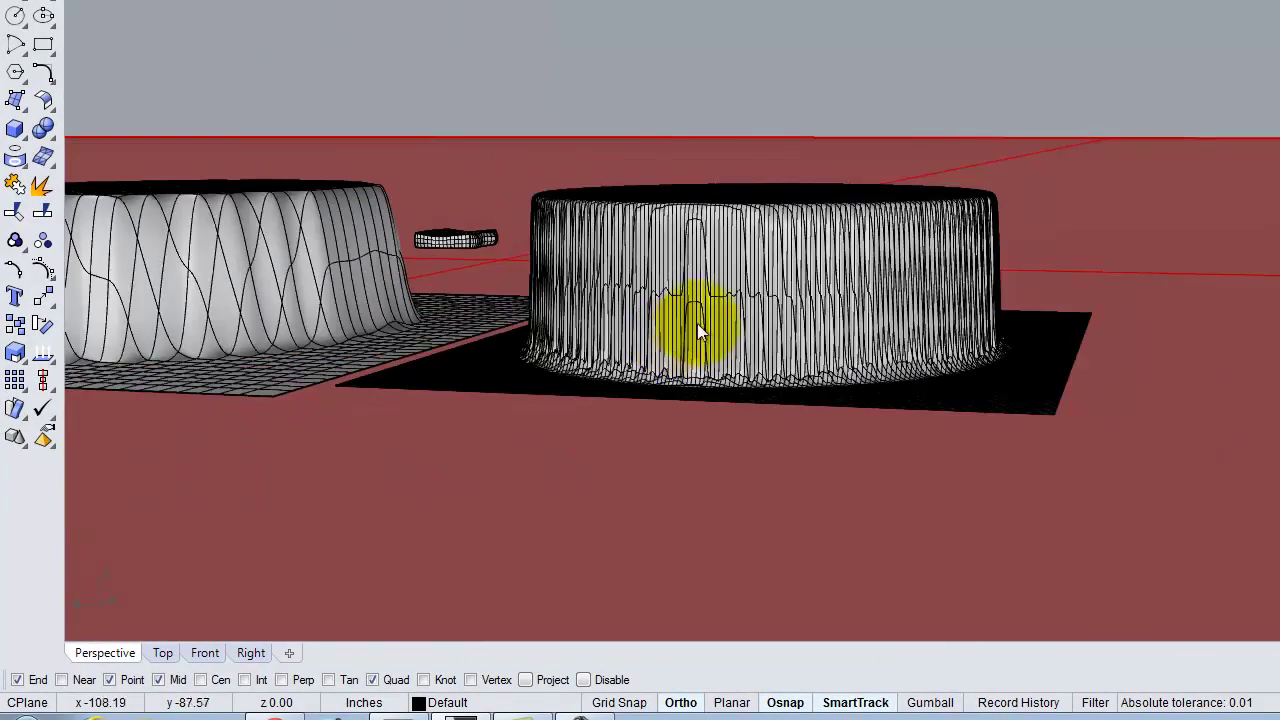
right_drag(698, 320, 691, 400)
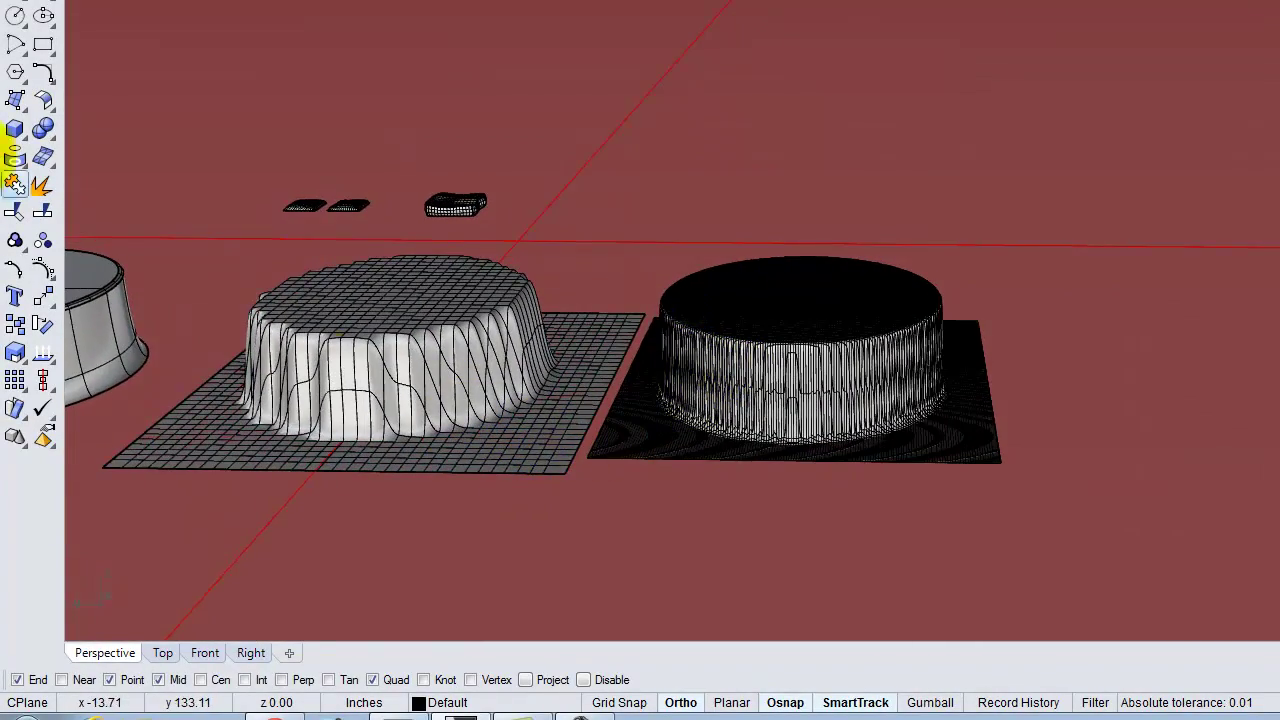
scroll(223, 102, down, 1)
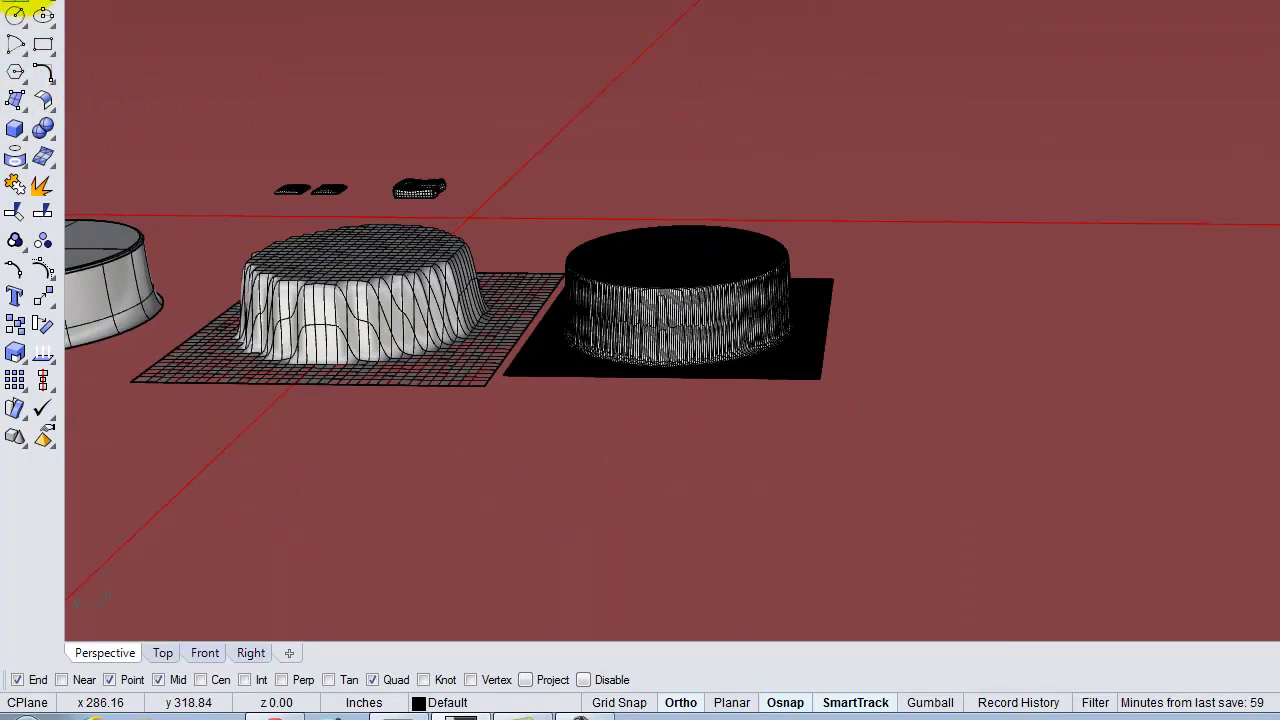
Draw a rectangular plane on the ground large enough to extend beneath both the coarse and the fine drape
click(15, 104)
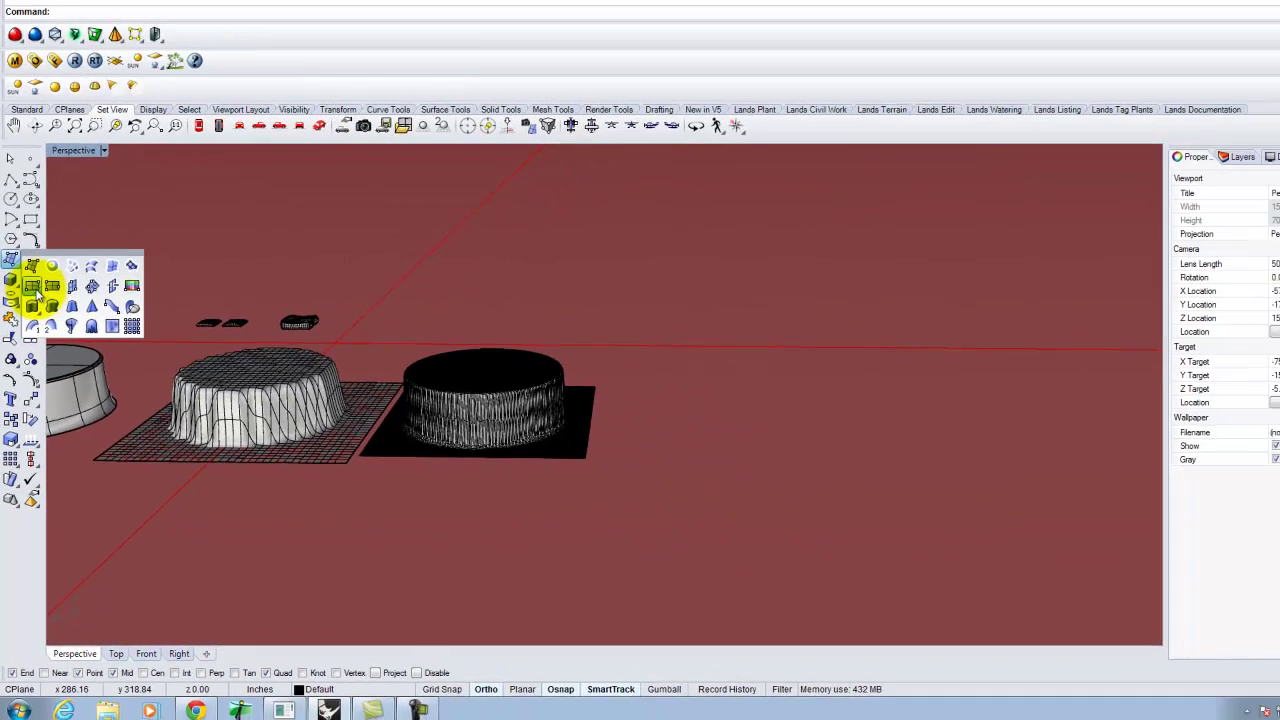
click(62, 130)
click(67, 488)
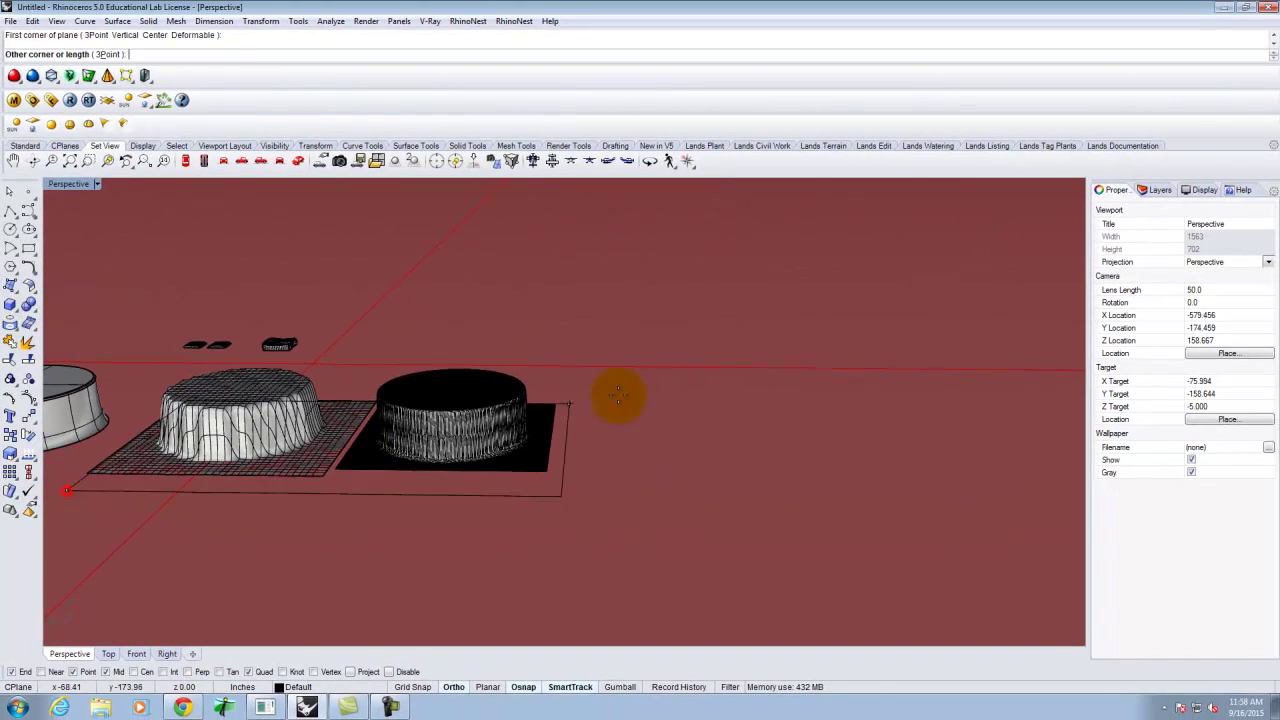
click(679, 345)
right_drag(679, 345, 586, 430)
Raise the ground plane slightly in the Front view so that it cuts through both drapes just above their flat skirts
click(800, 414)
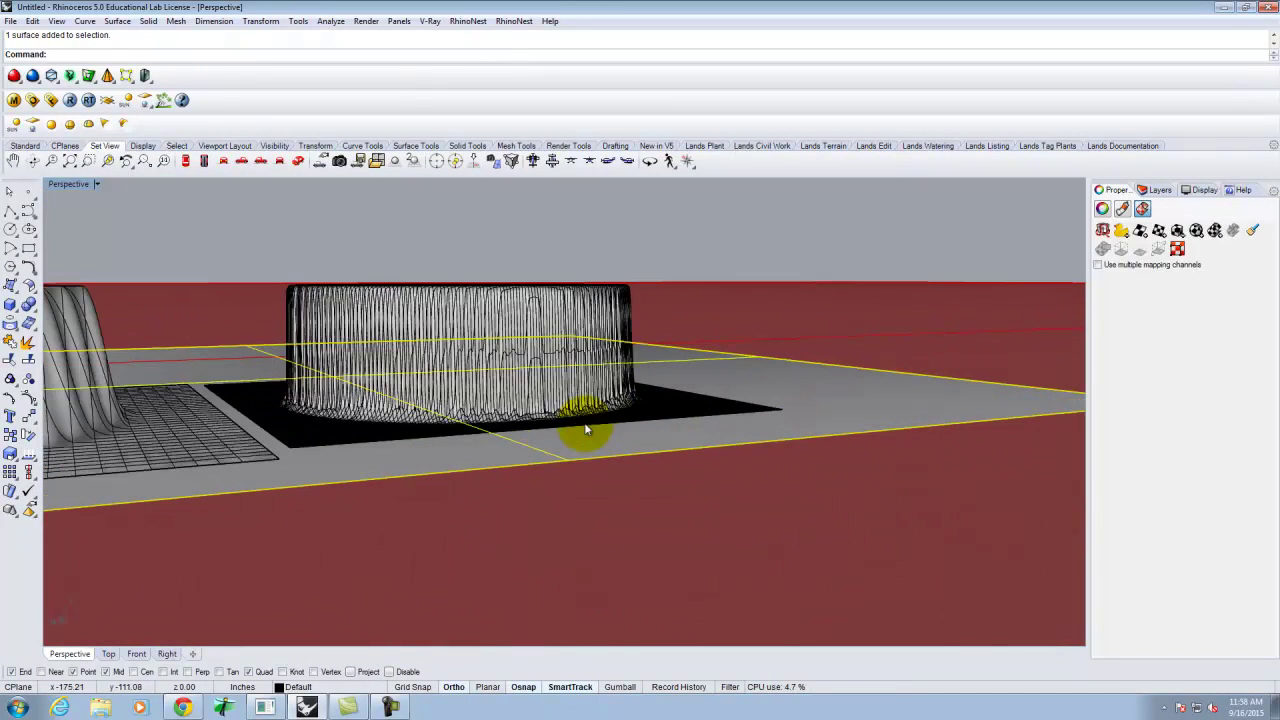
click(58, 184)
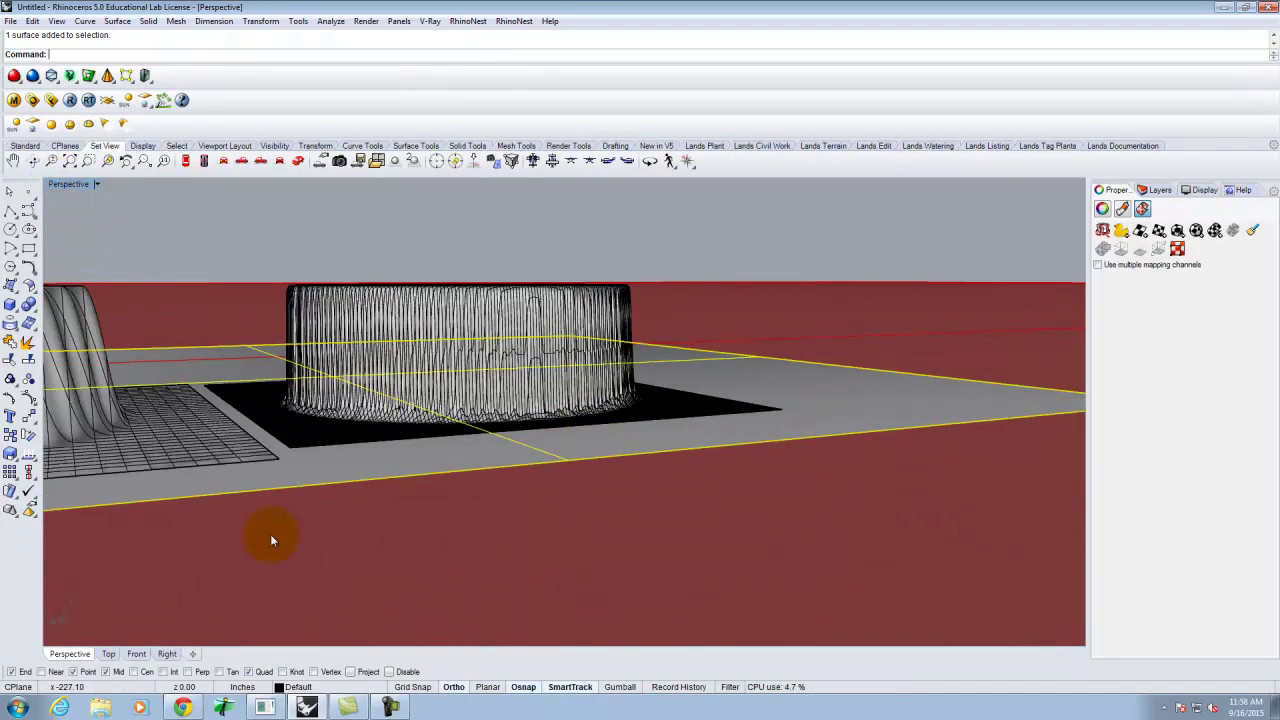
double_click(68, 184)
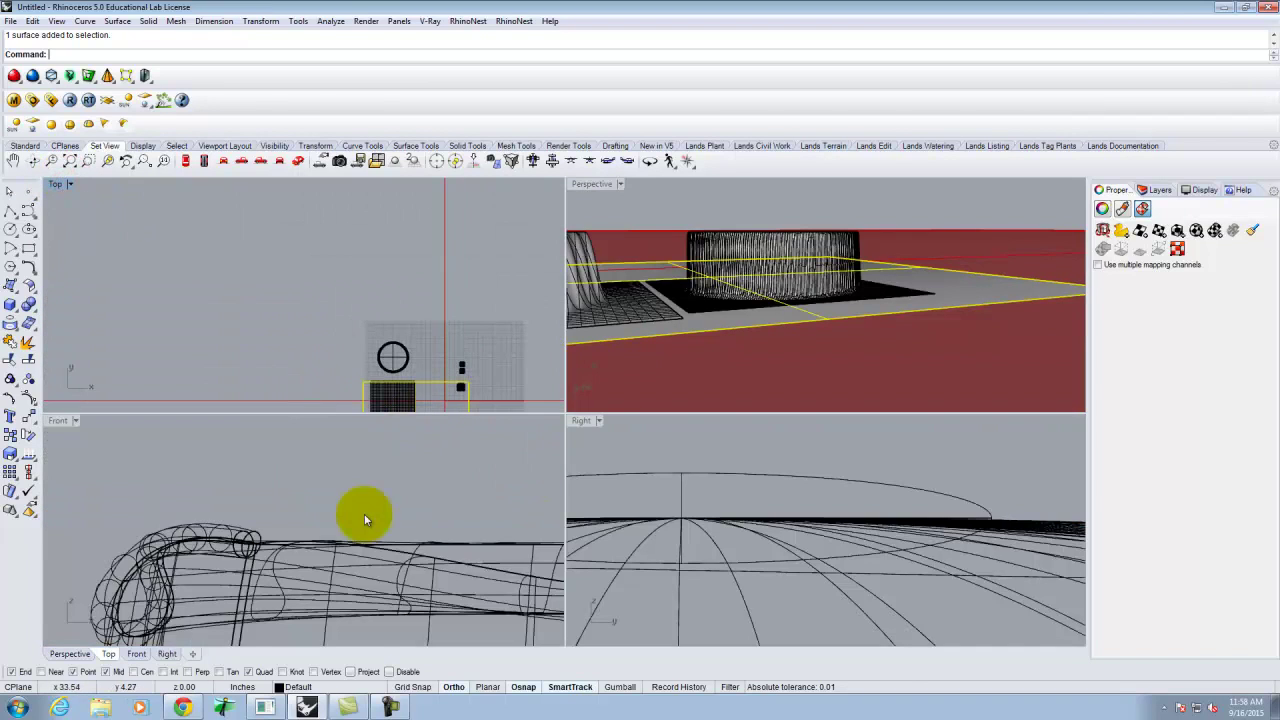
scroll(138, 460, down, 5)
scroll(175, 500, up, 2)
scroll(186, 523, up, 2)
scroll(320, 517, down, 6)
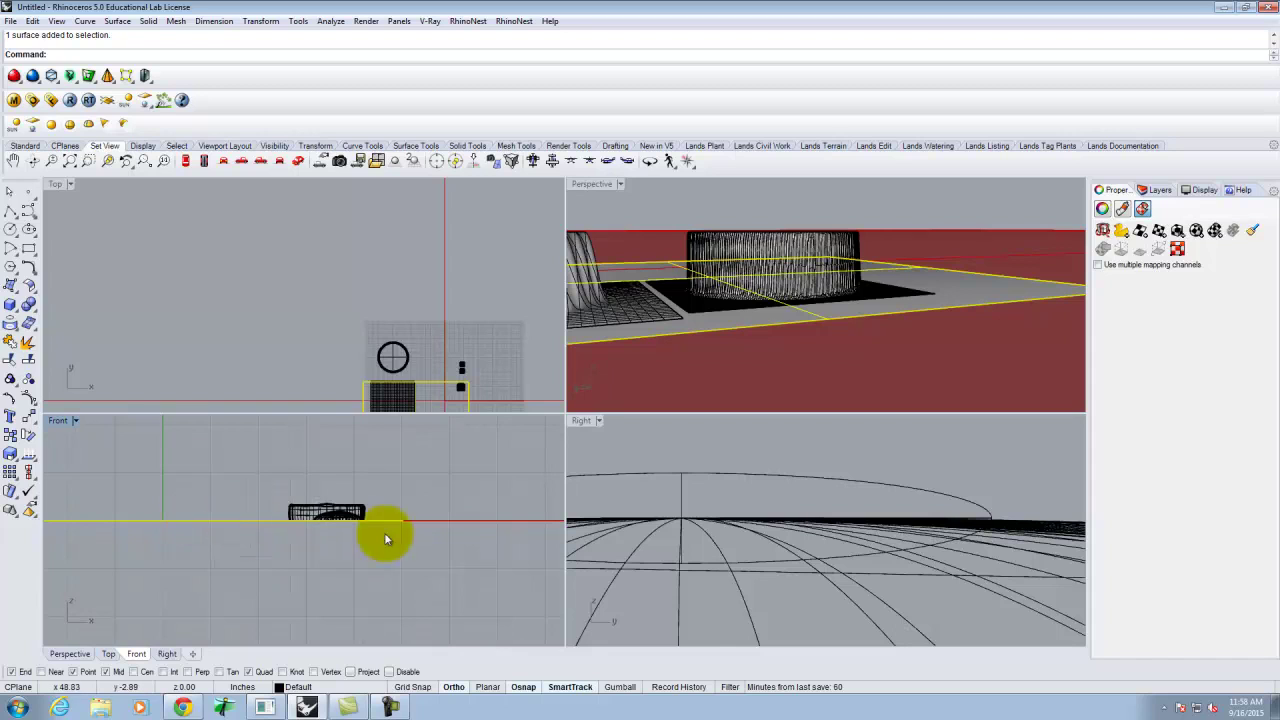
scroll(309, 509, up, 5)
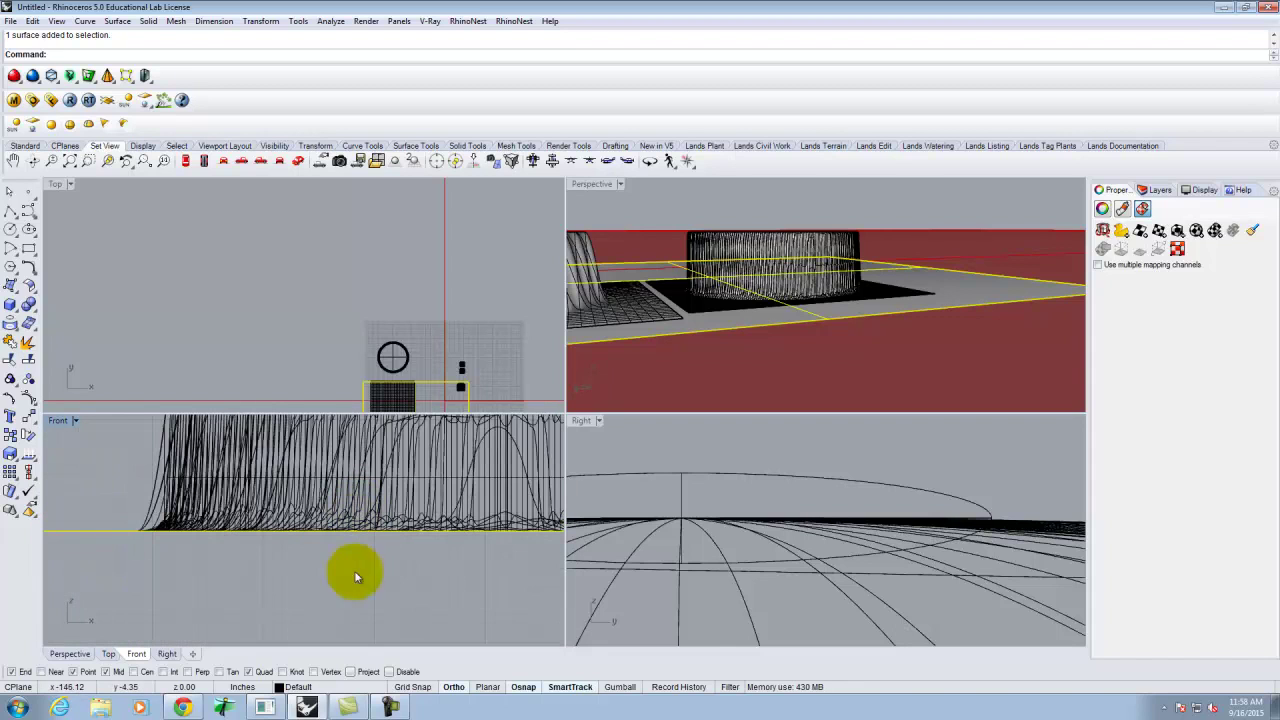
text(m)
key(Return)
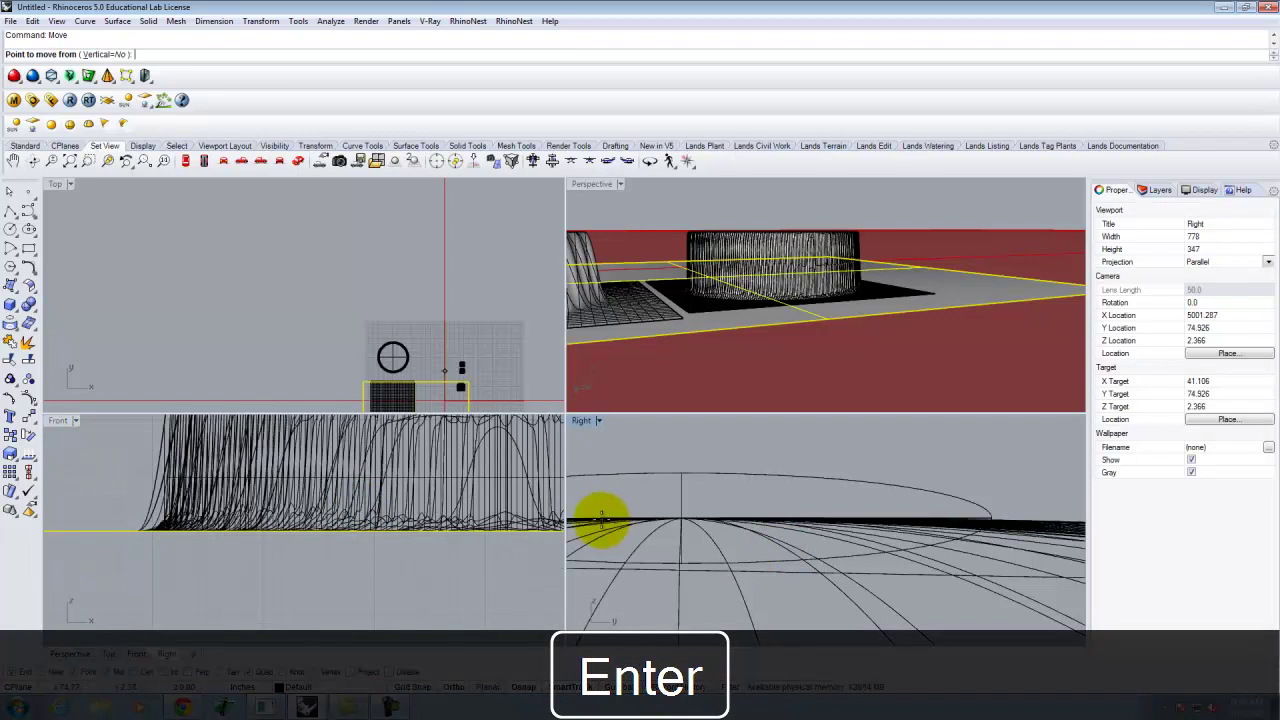
click(408, 598)
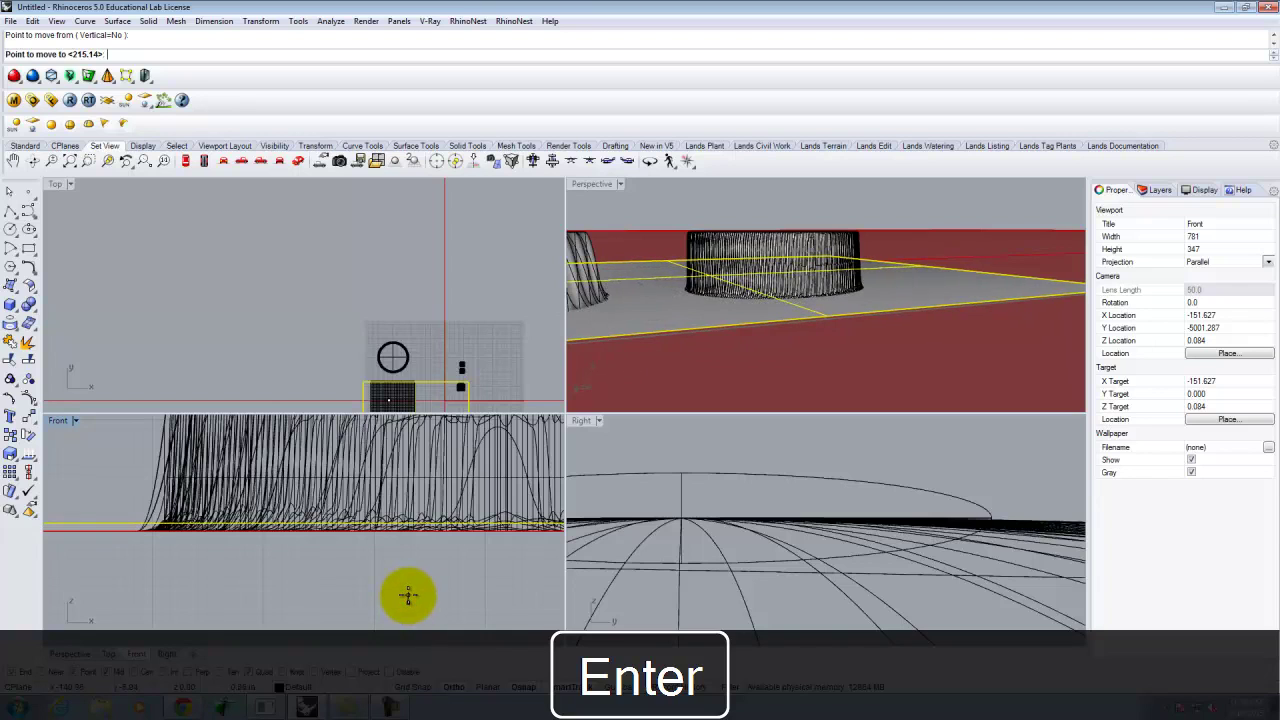
key(Escape)
key(Escape)
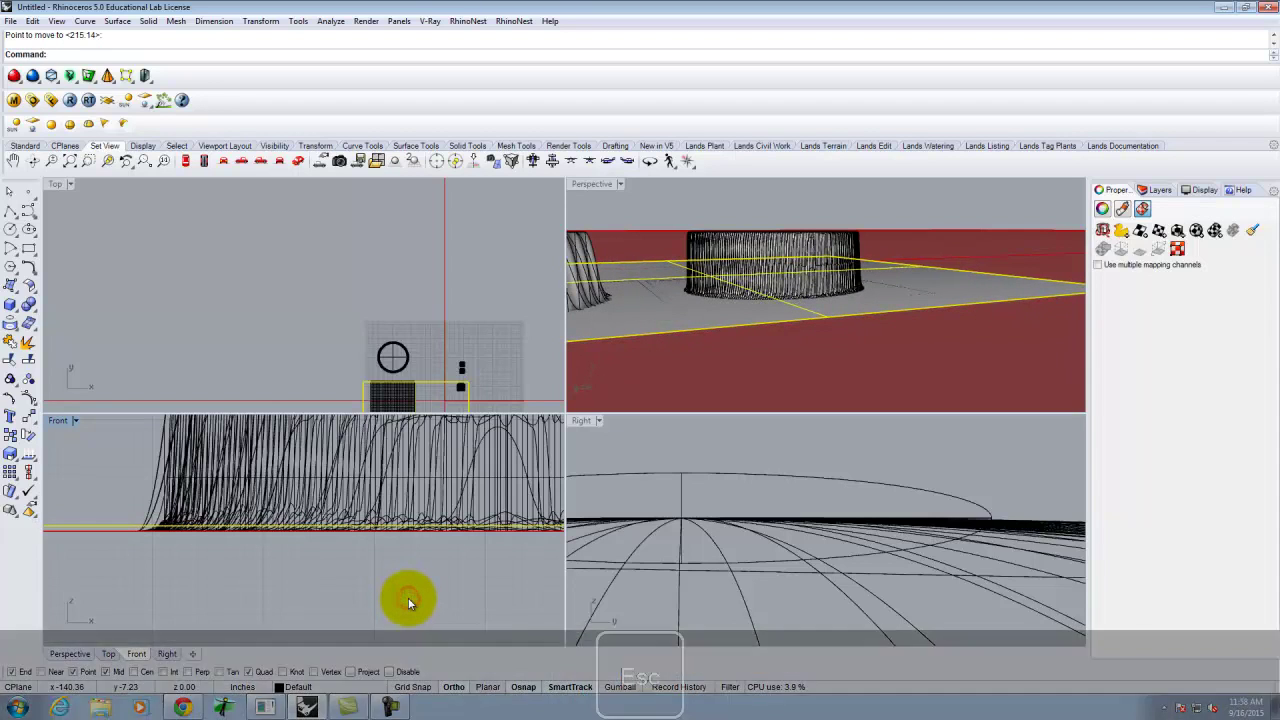
Split the coarse and fine drapes using the raised plane as the cutting object
click(423, 488)
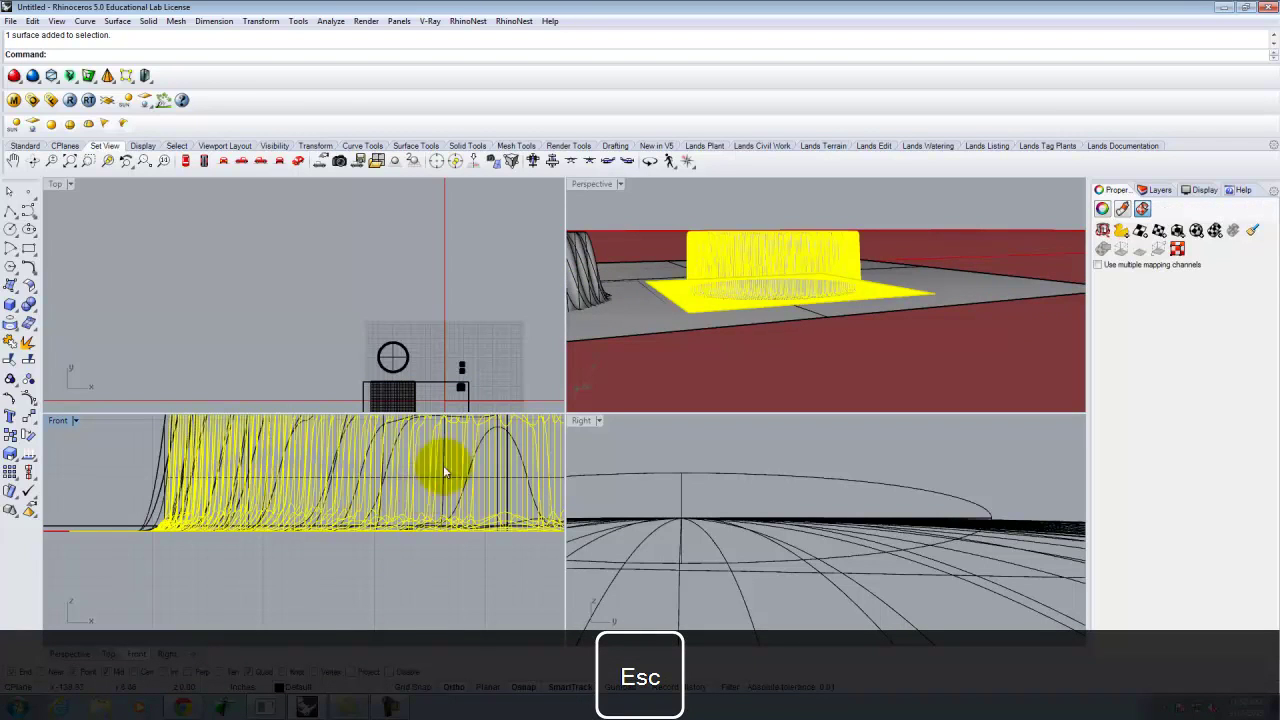
shift+click(586, 270)
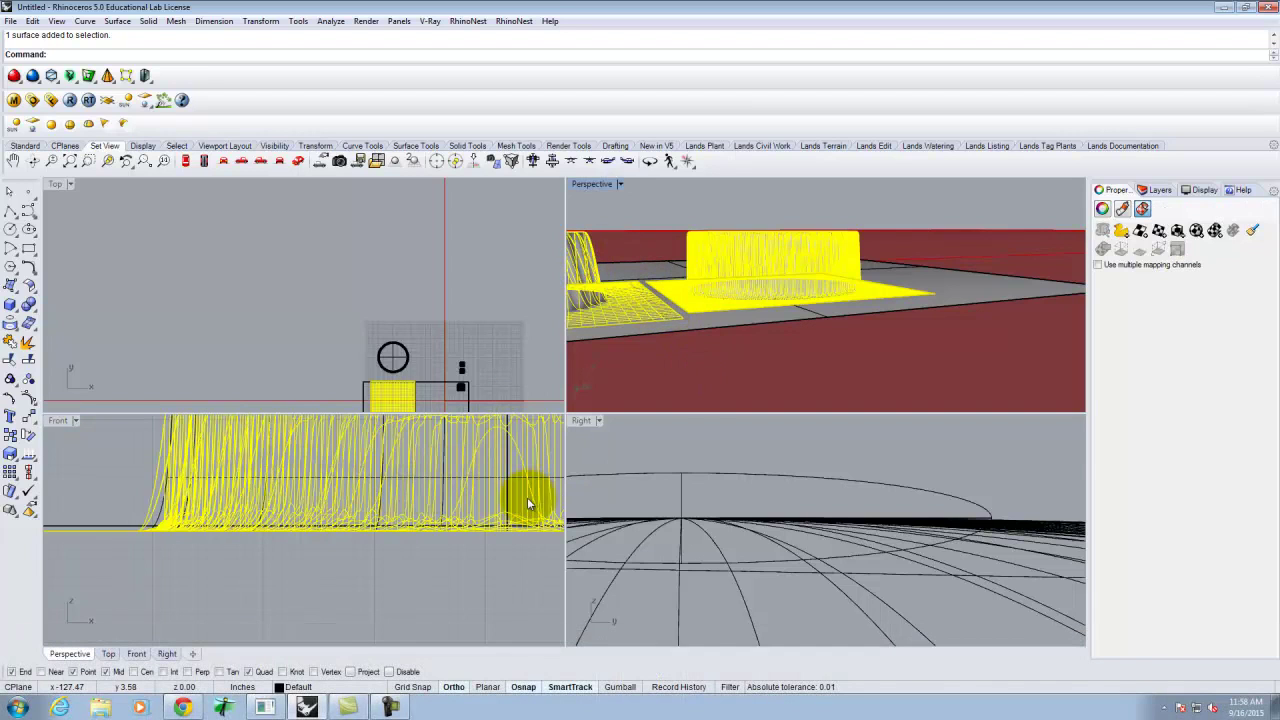
text(Sp)
key(Return)
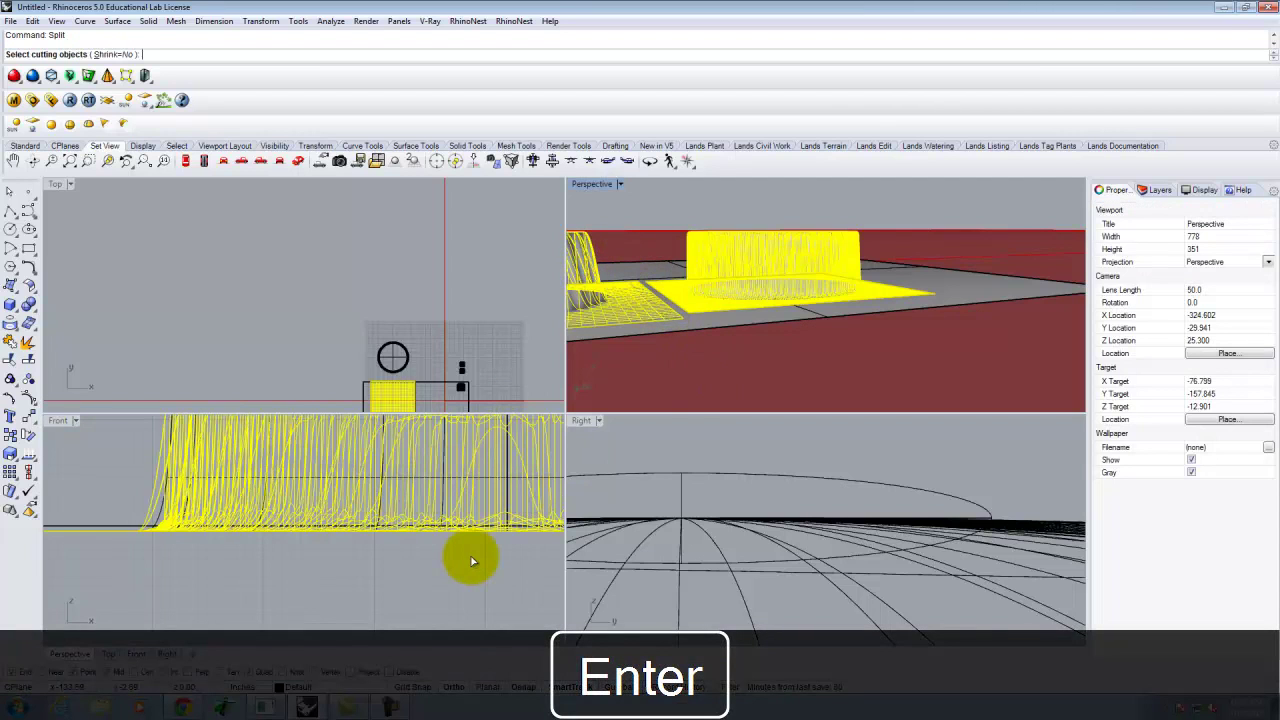
click(125, 527)
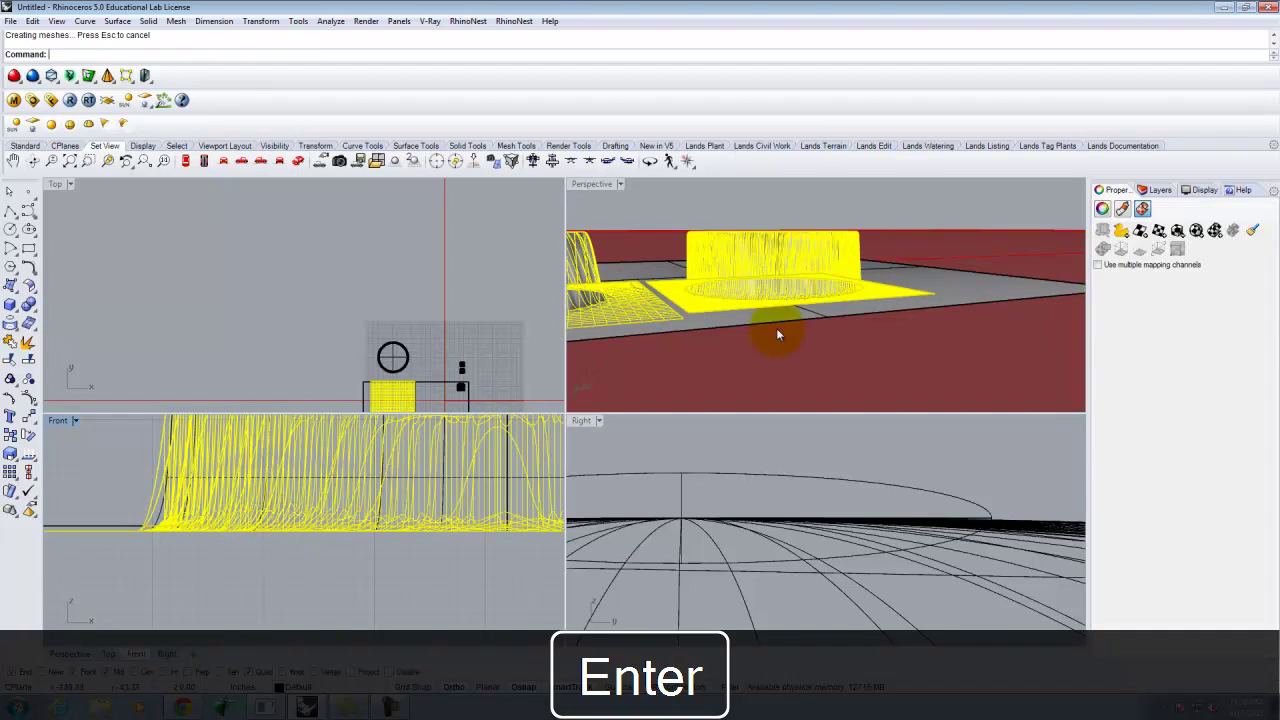
Delete the cutting plane and the flat outer skirts split off from the two drapes
click(645, 325)
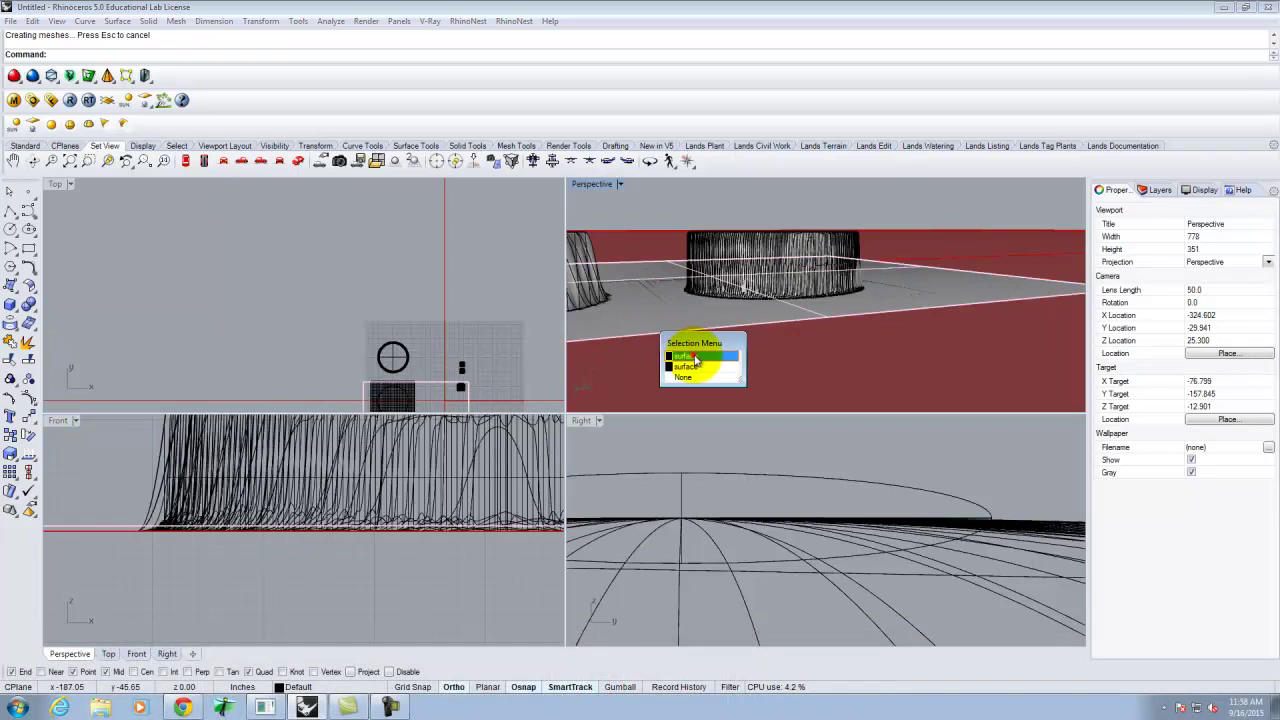
click(668, 350)
key(Delete)
click(714, 312)
key(Delete)
click(643, 323)
key(Delete)
Examine the trimmed bottom edges and side folds of both drapes in the maximized Perspective view
scroll(767, 358, down, 5)
scroll(767, 361, down, 2)
double_click(585, 184)
scroll(485, 510, up, 4)
right_drag(471, 438, 508, 443)
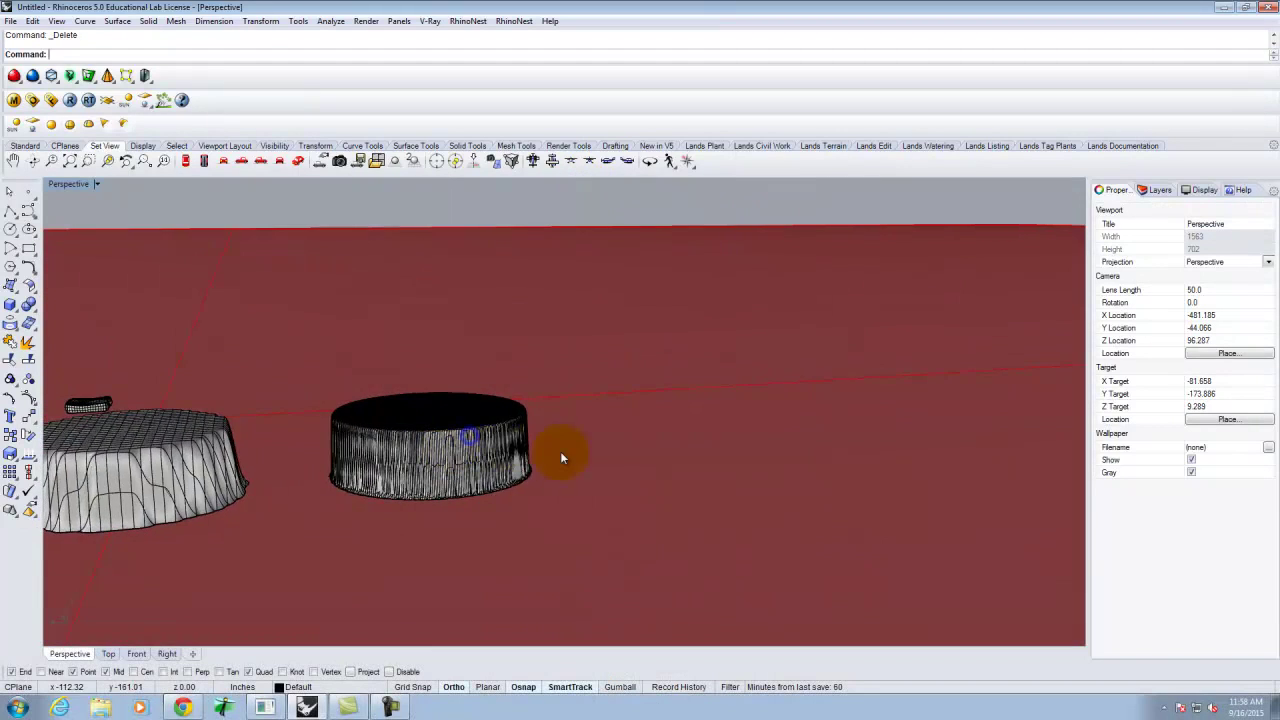
scroll(508, 443, down, 5)
scroll(364, 457, up, 5)
right_drag(688, 503, 651, 486)
scroll(655, 490, up, 3)
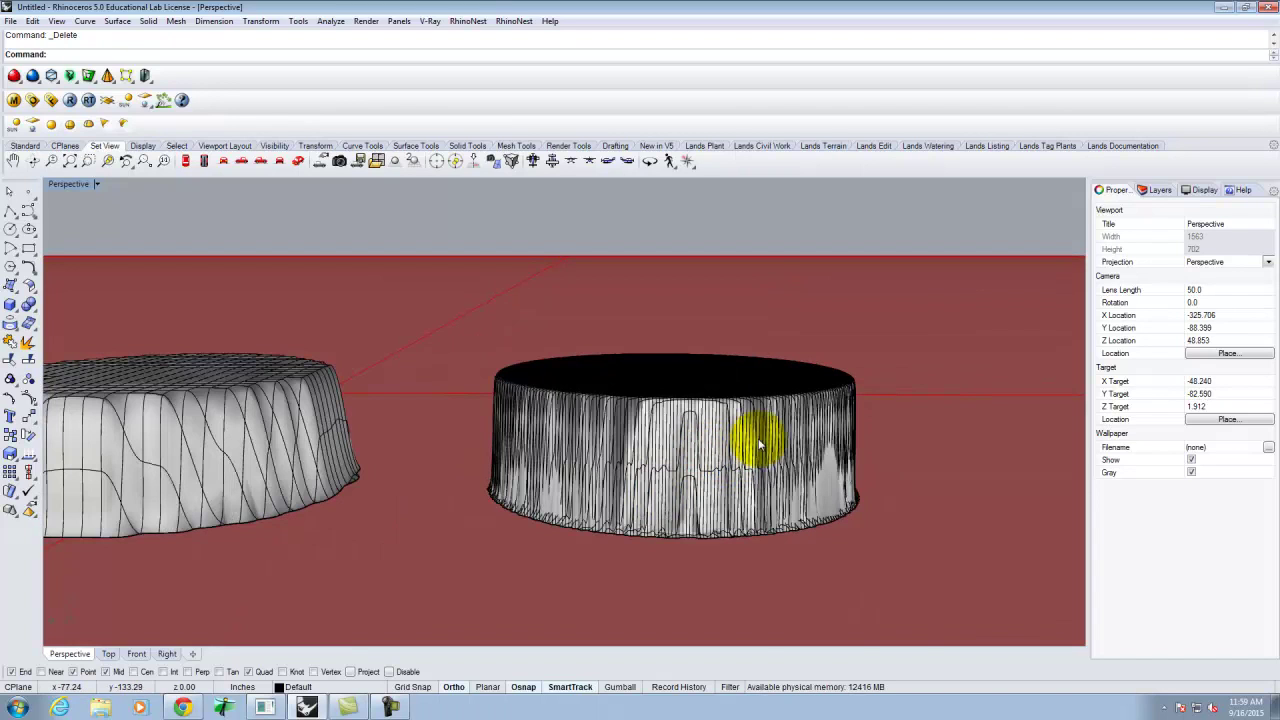
right_drag(778, 438, 753, 452)
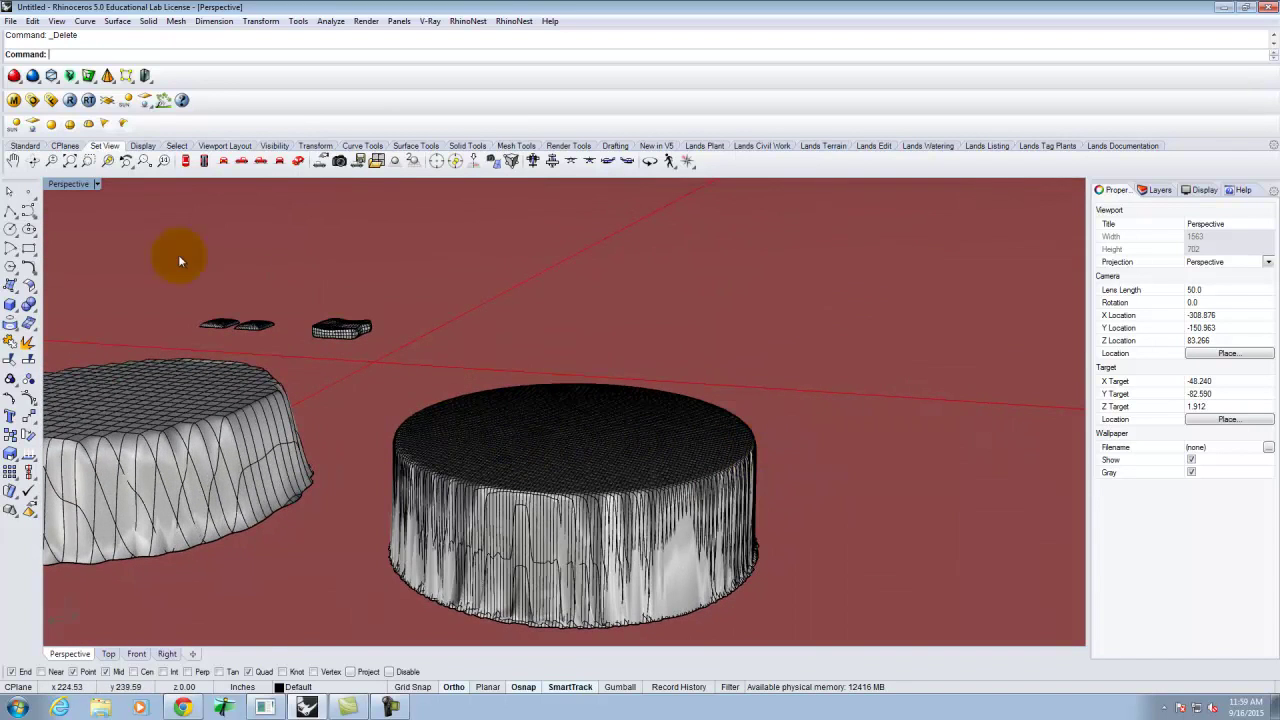
Apply the V-Ray material Fabric - Blue Flower to both trimmed drapes and close the material editor
click(603, 458)
shift+click(206, 440)
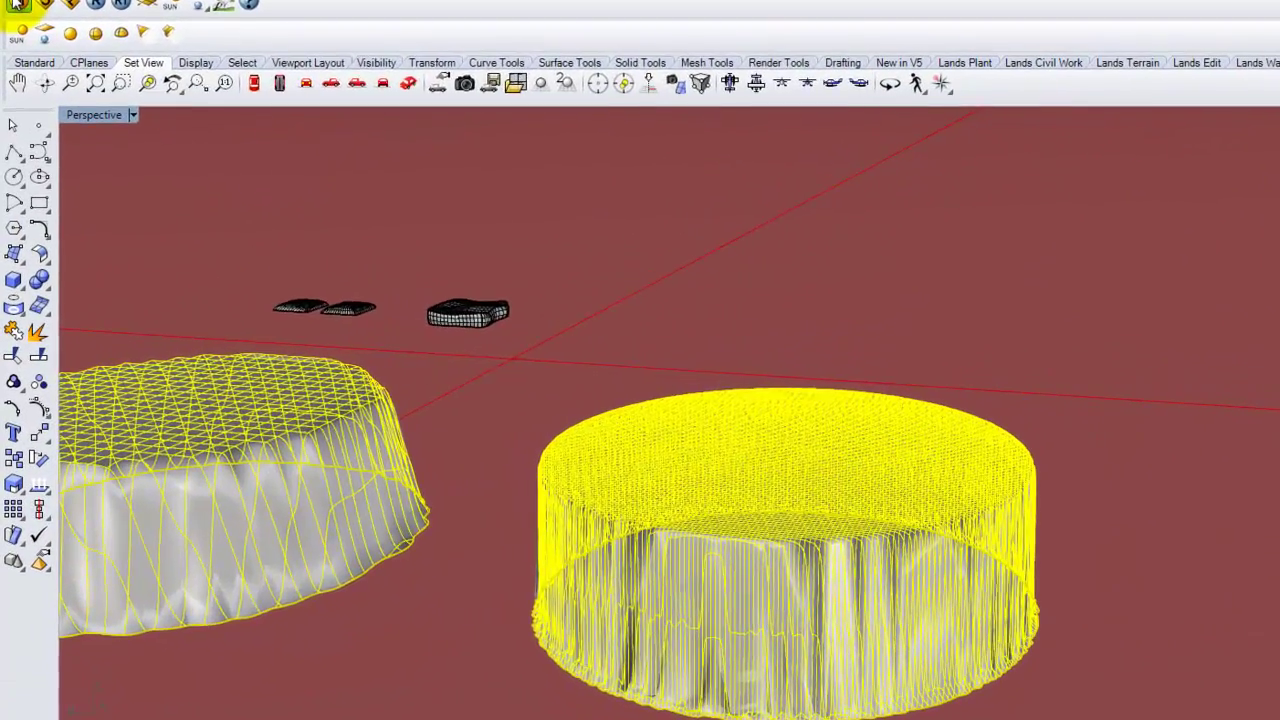
click(14, 100)
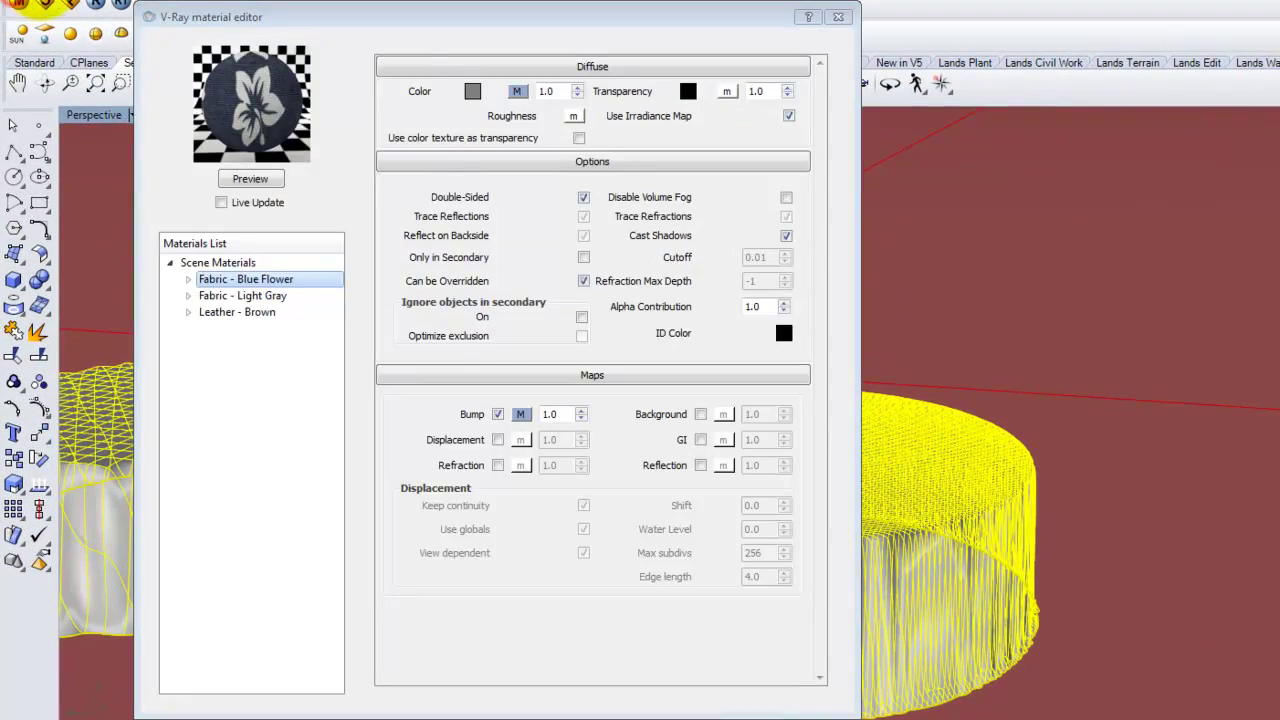
right_click(257, 283)
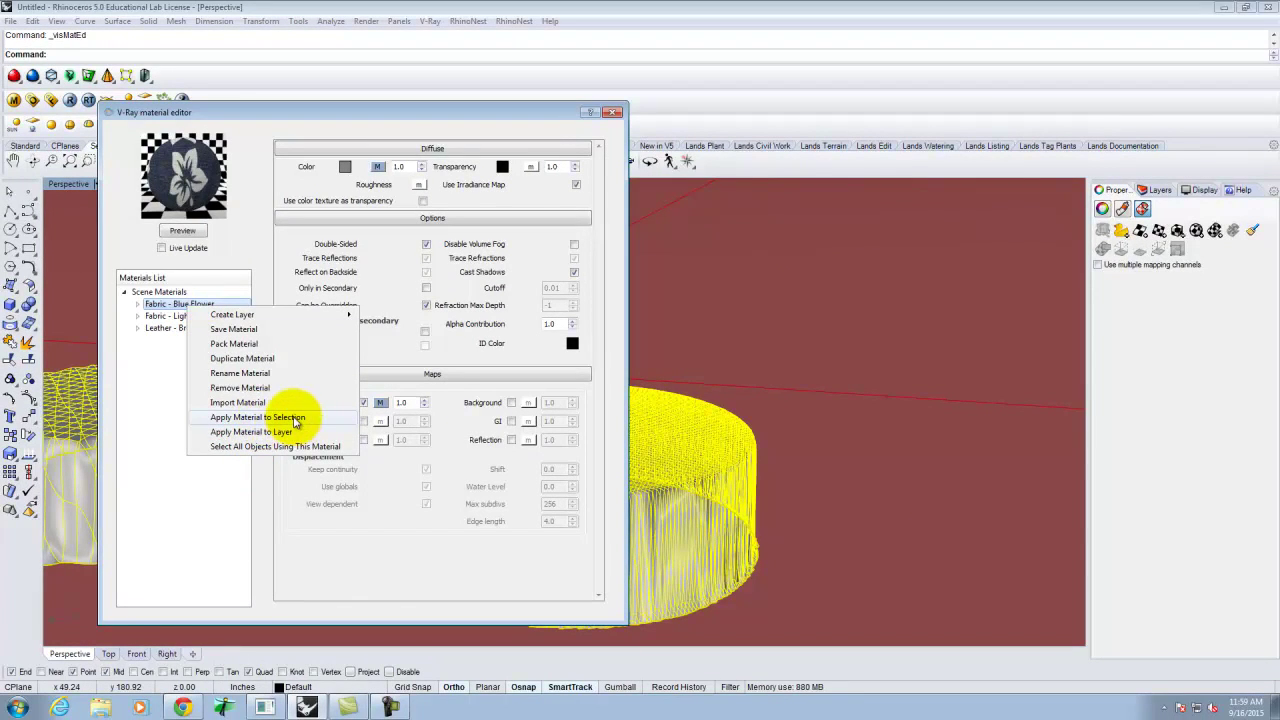
click(308, 418)
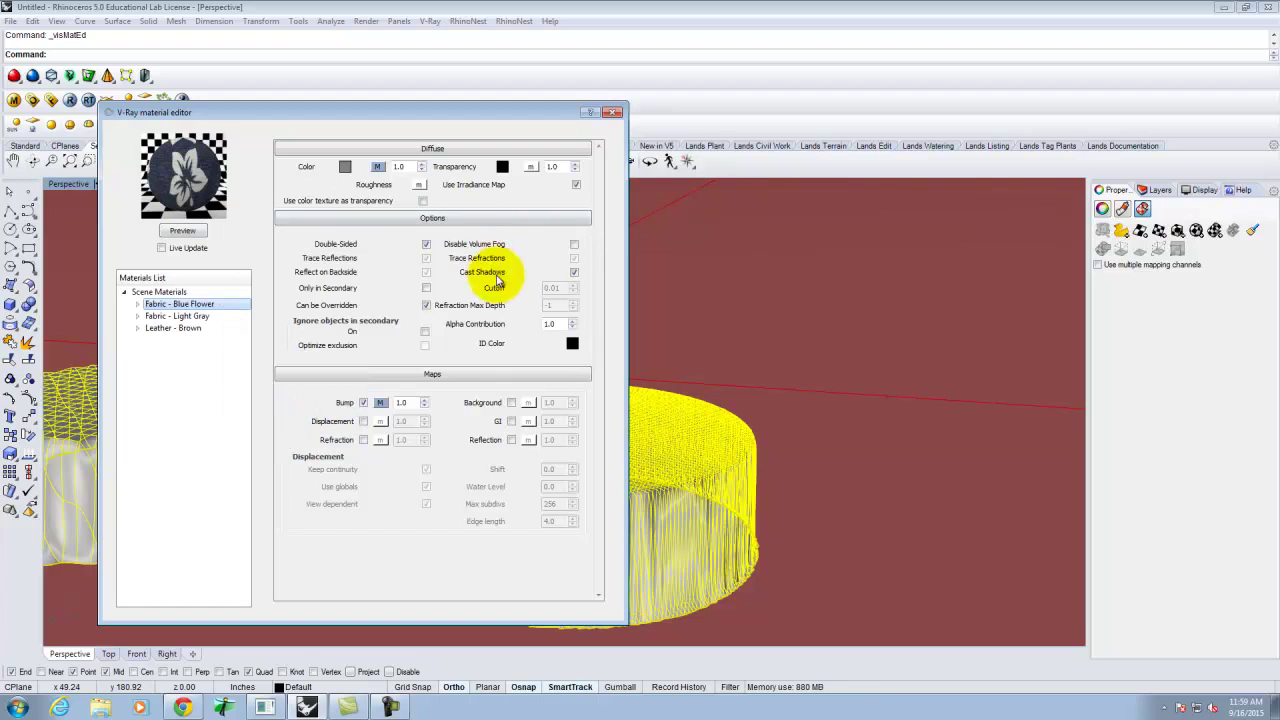
click(611, 113)
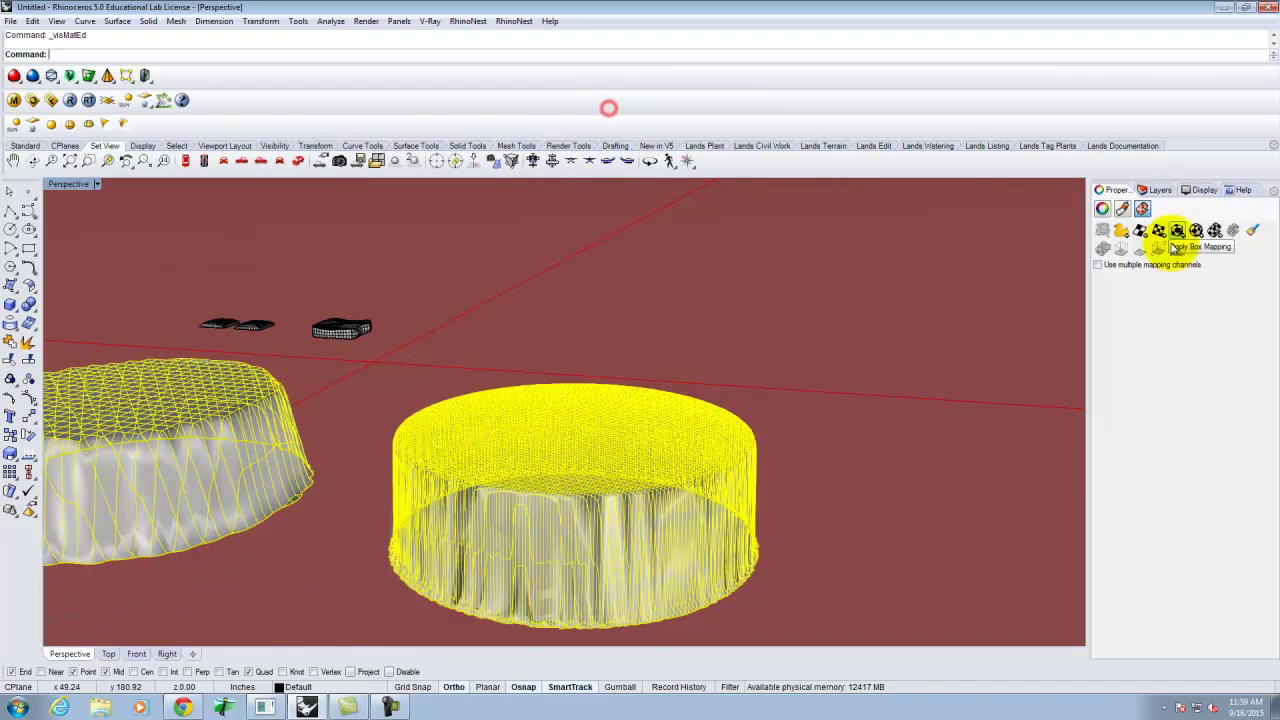
Apply surface mapping to the fine drape alone and set its locked UVW repeat to 10
click(655, 426)
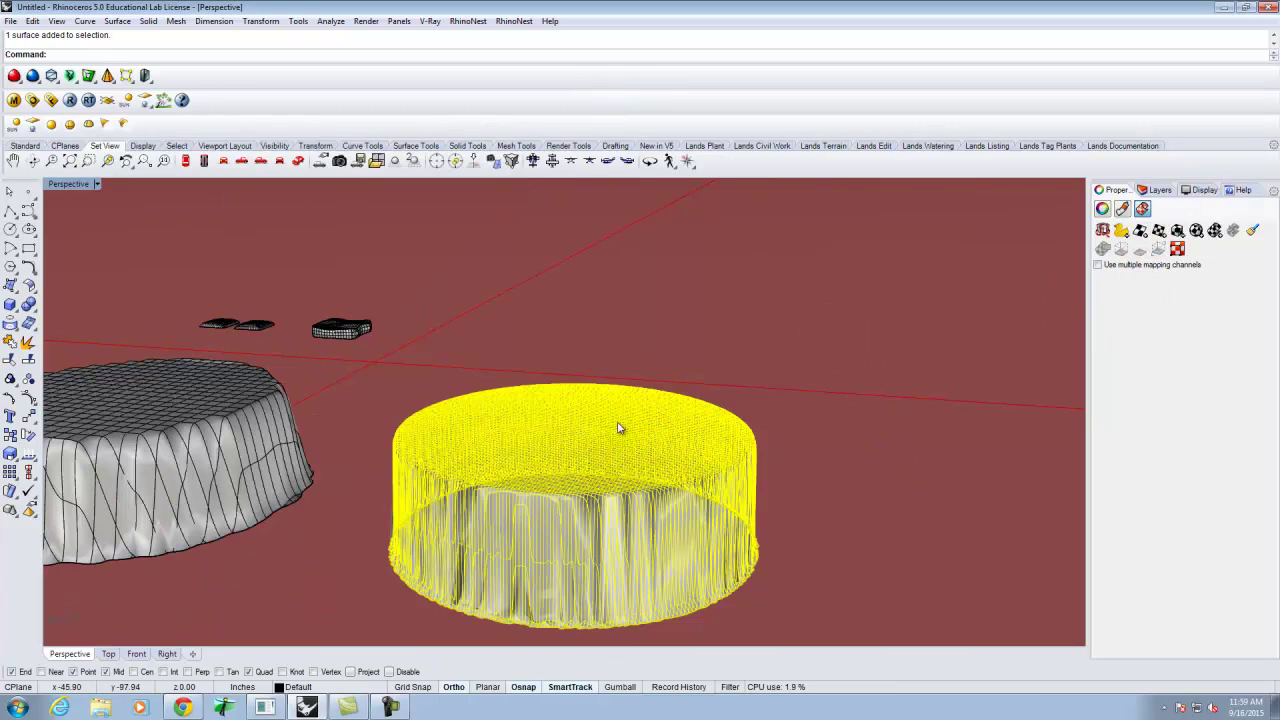
click(1140, 234)
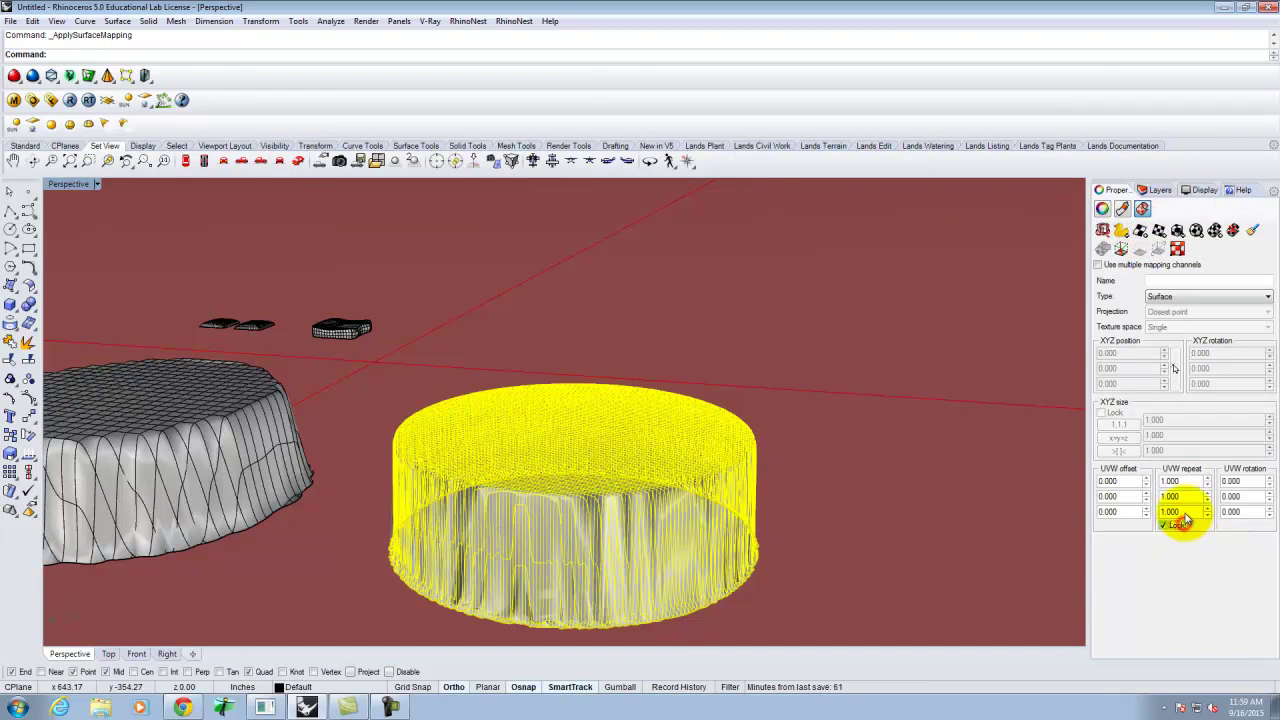
drag(1180, 481, 1145, 481)
text(10)
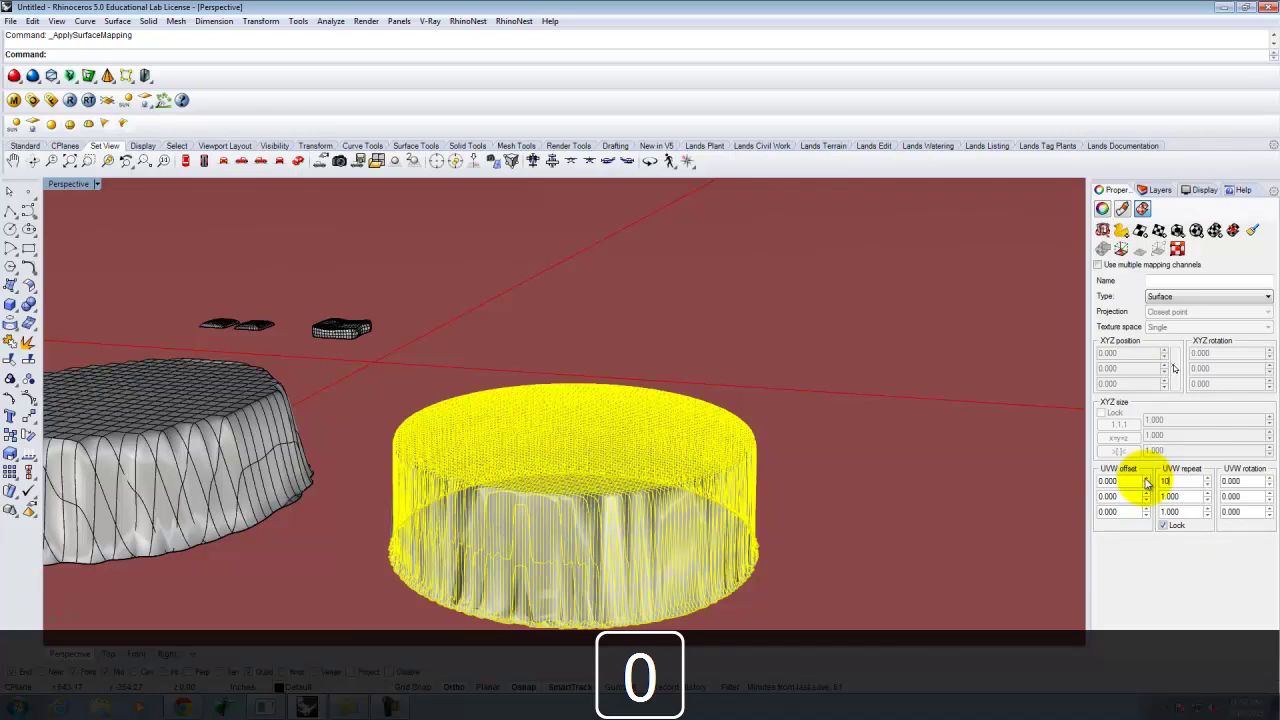
key(Tab)
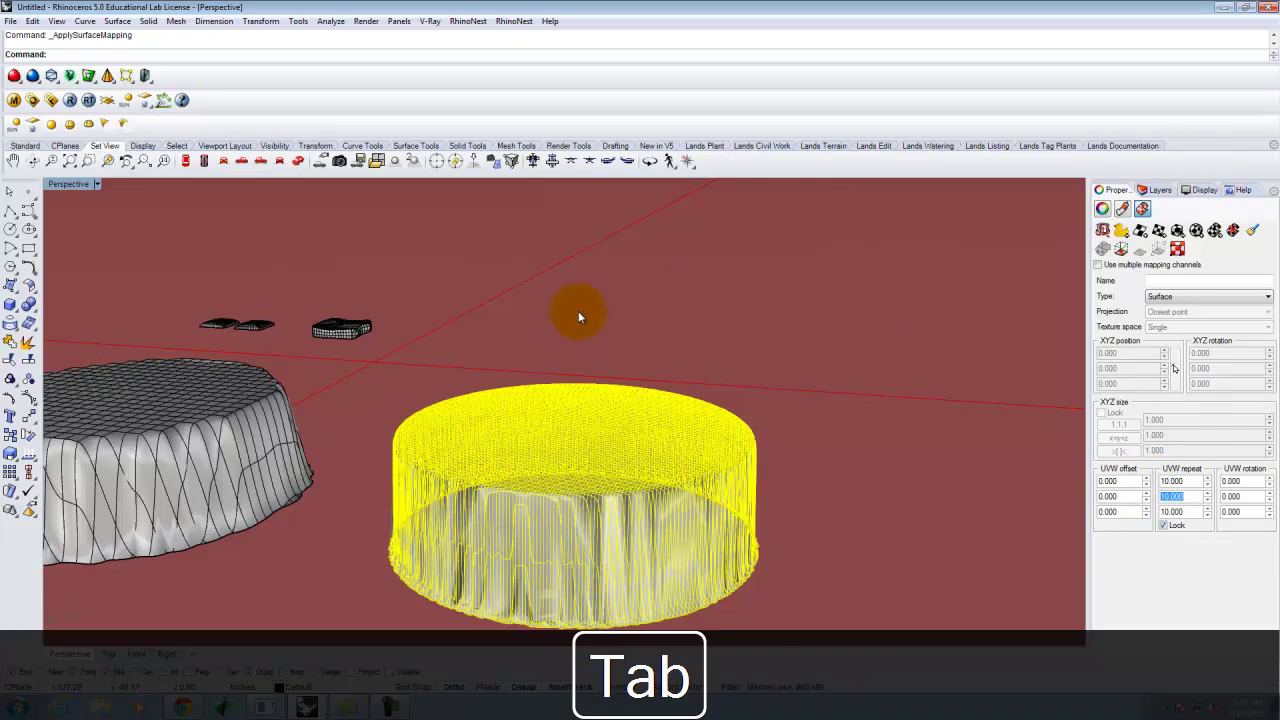
Render the surface-mapped fine drape in V-Ray and close the rendered image
click(70, 100)
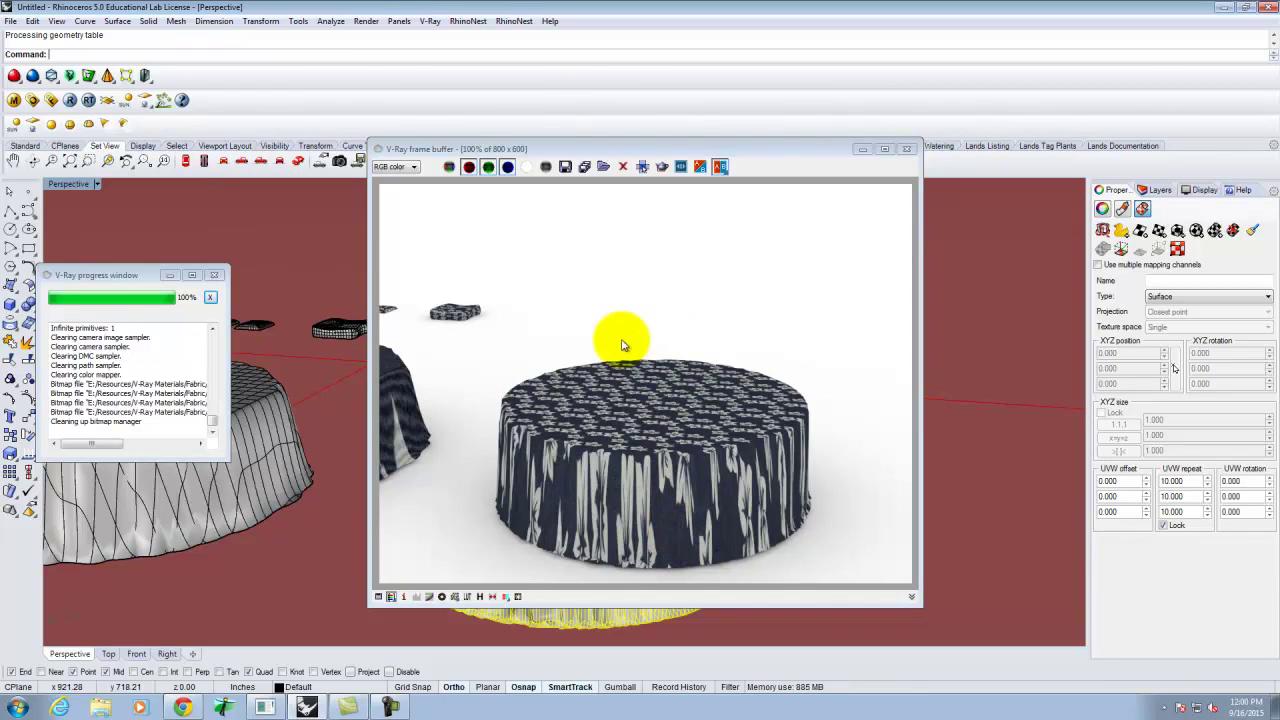
click(907, 149)
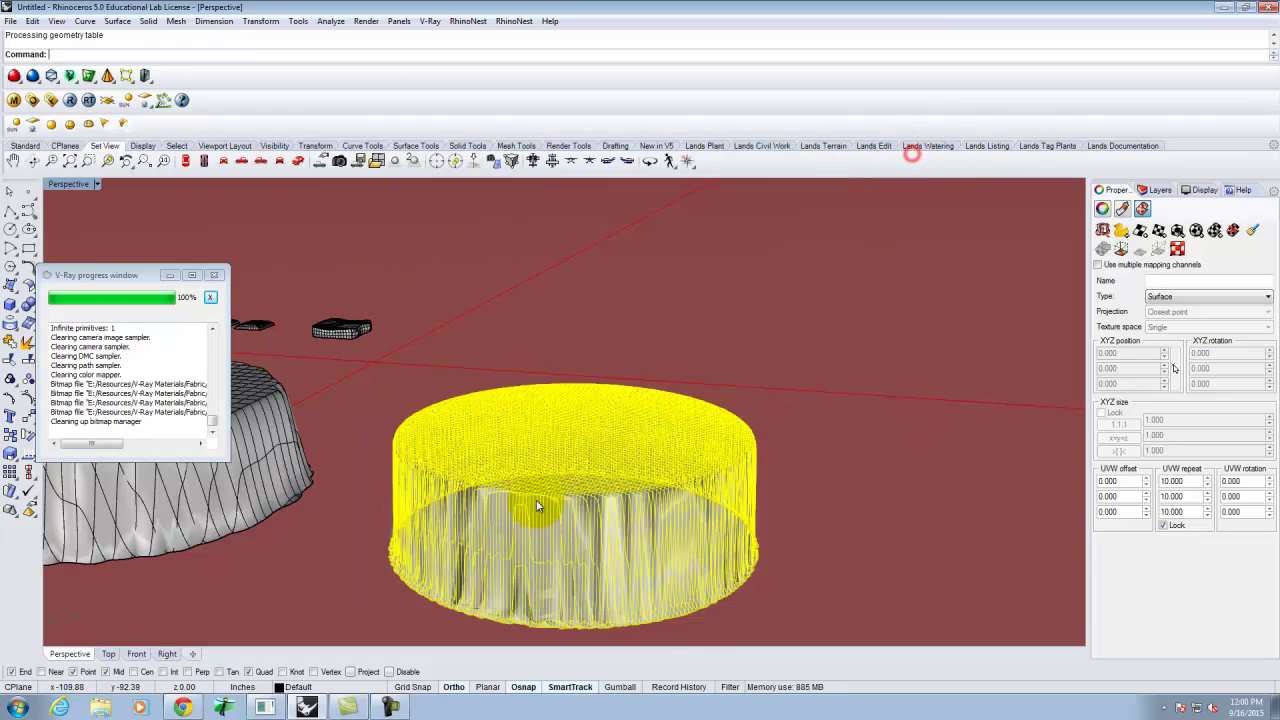
Replace the fine drape's surface mapping with spherical mapping fitted to its World bounding box, and start a test render
click(1233, 231)
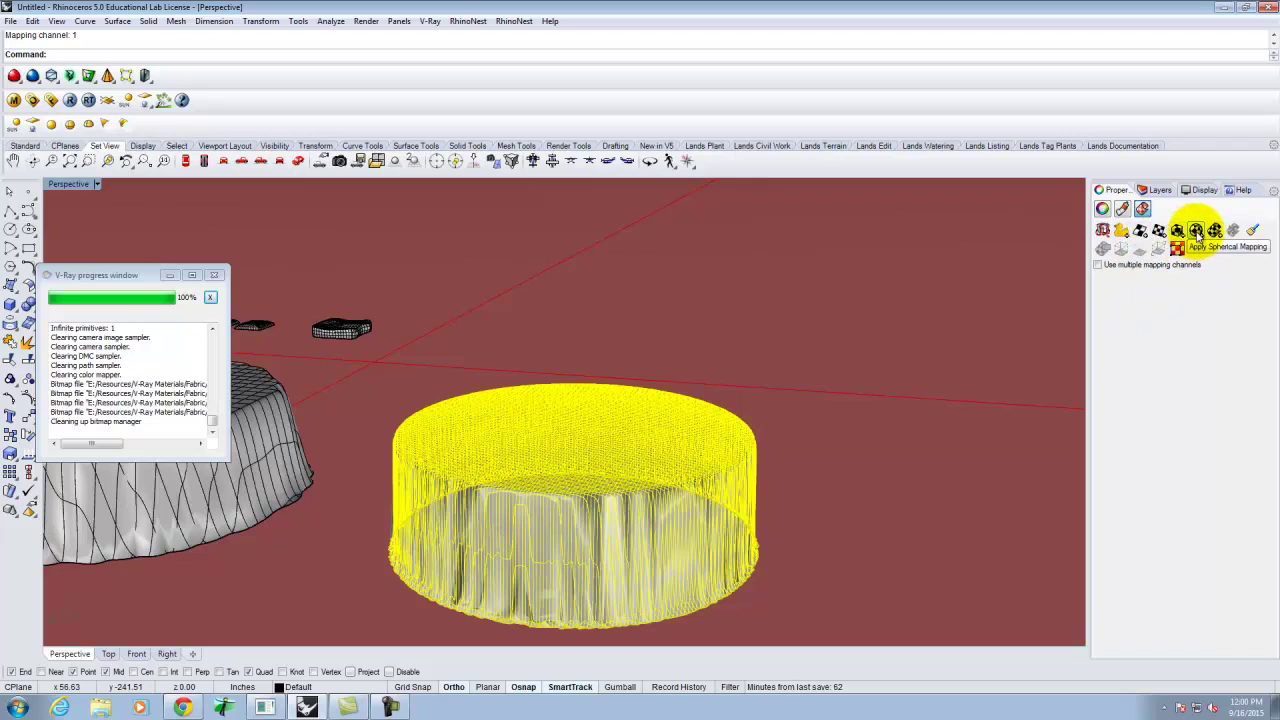
click(1197, 232)
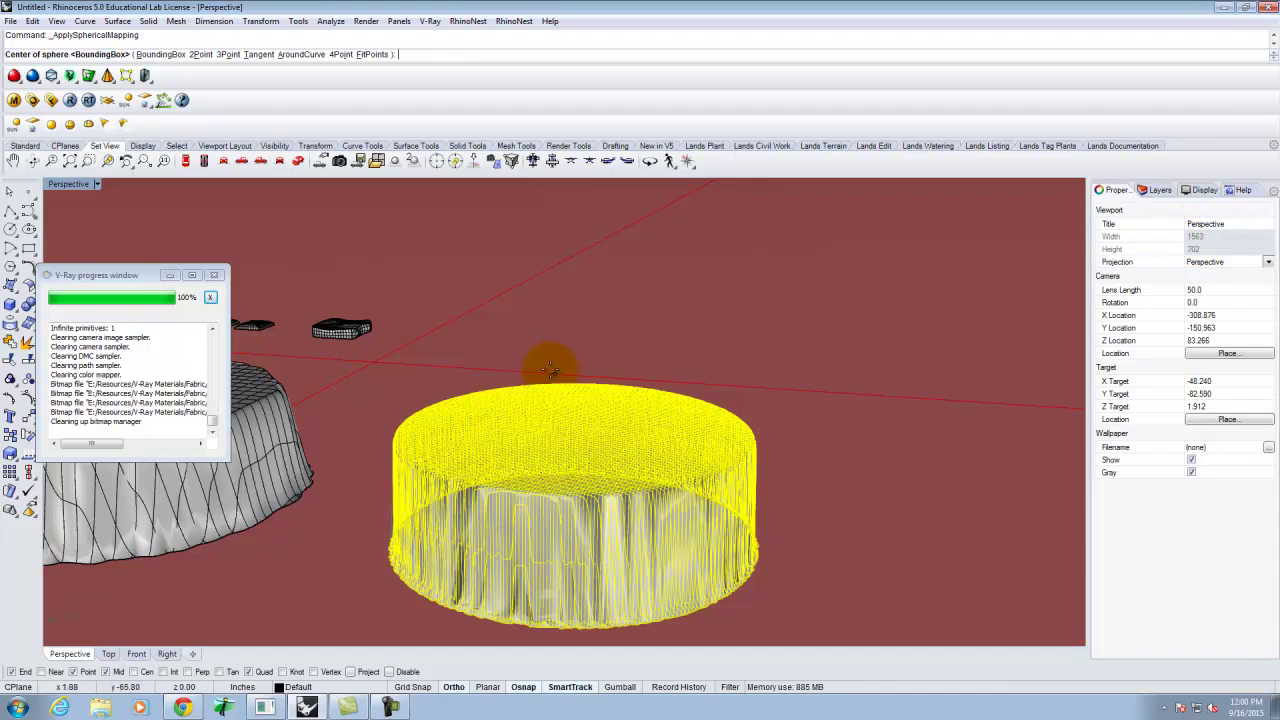
click(166, 54)
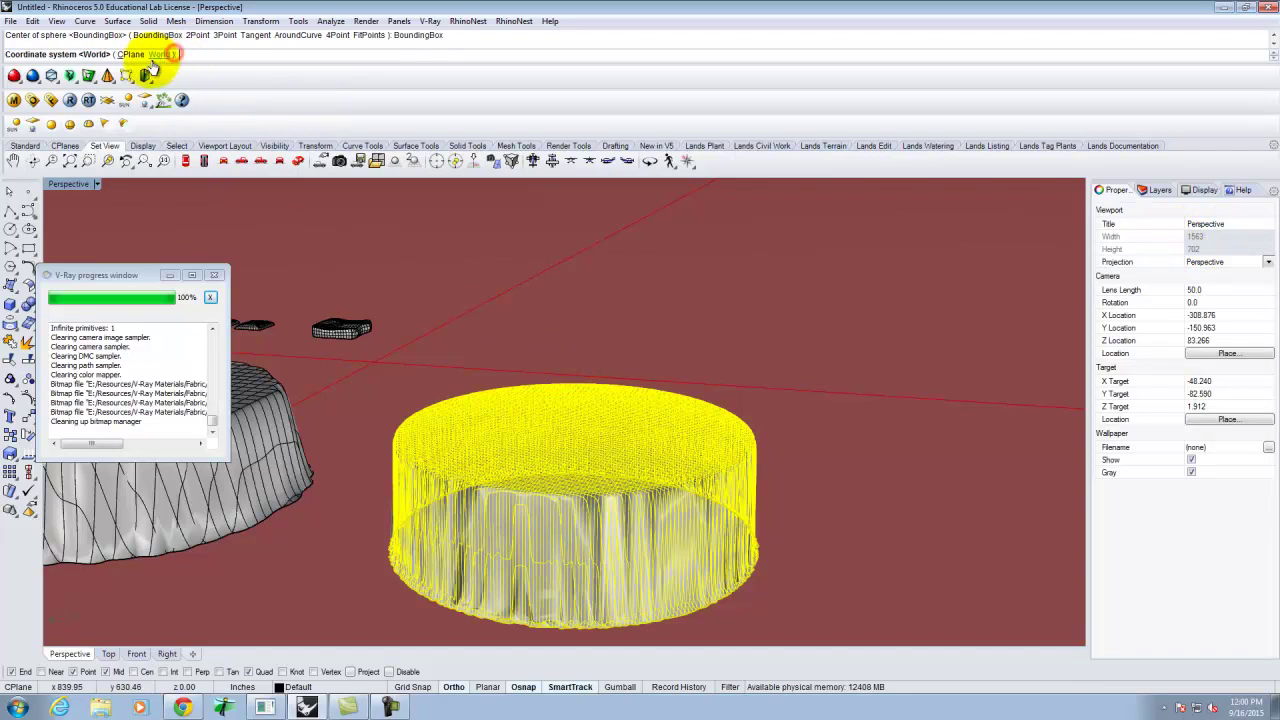
click(160, 55)
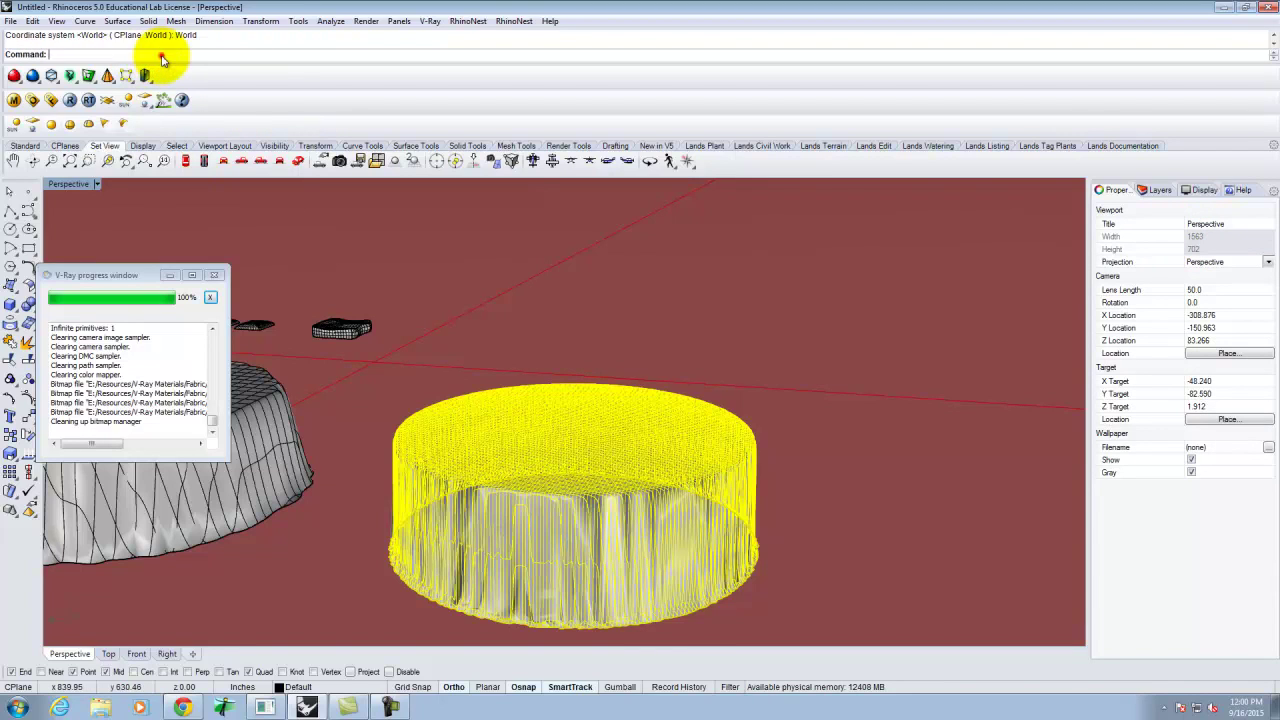
click(70, 100)
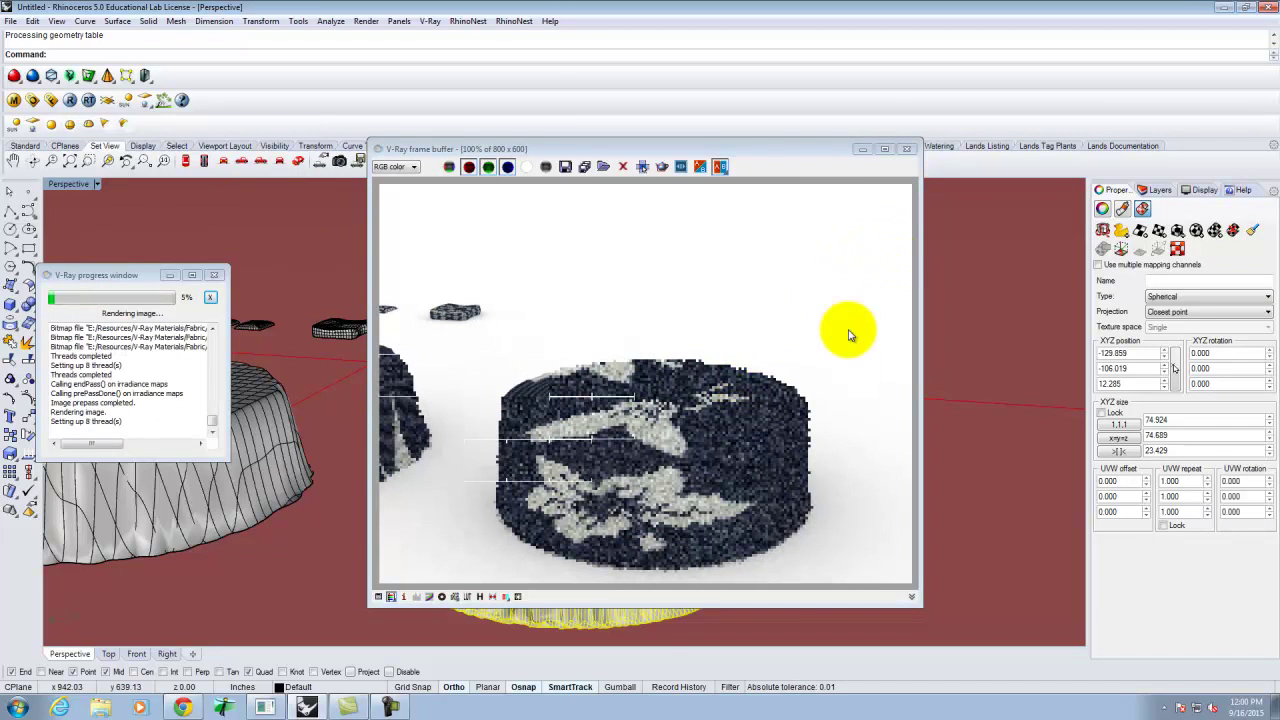
click(906, 149)
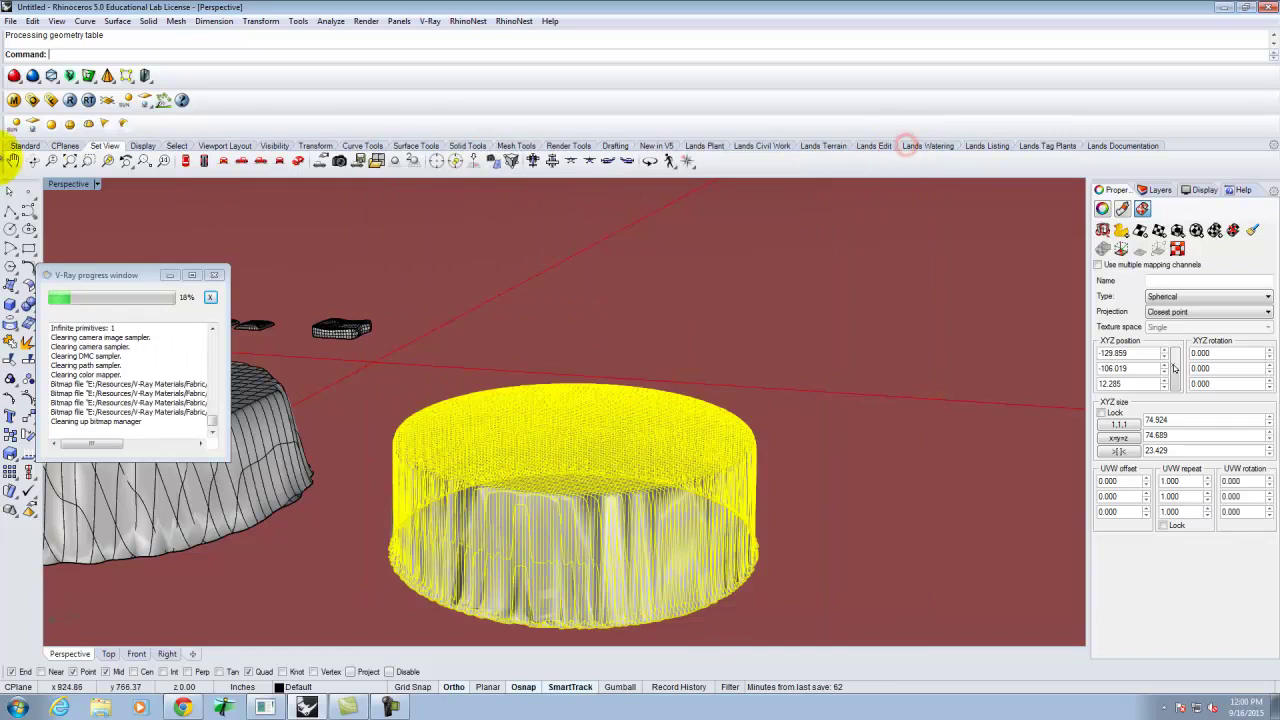
Set the spherical mapping's locked UVW repeat to 10, render the drape, and close the rendered image
click(1163, 525)
double_click(1172, 481)
text(10)
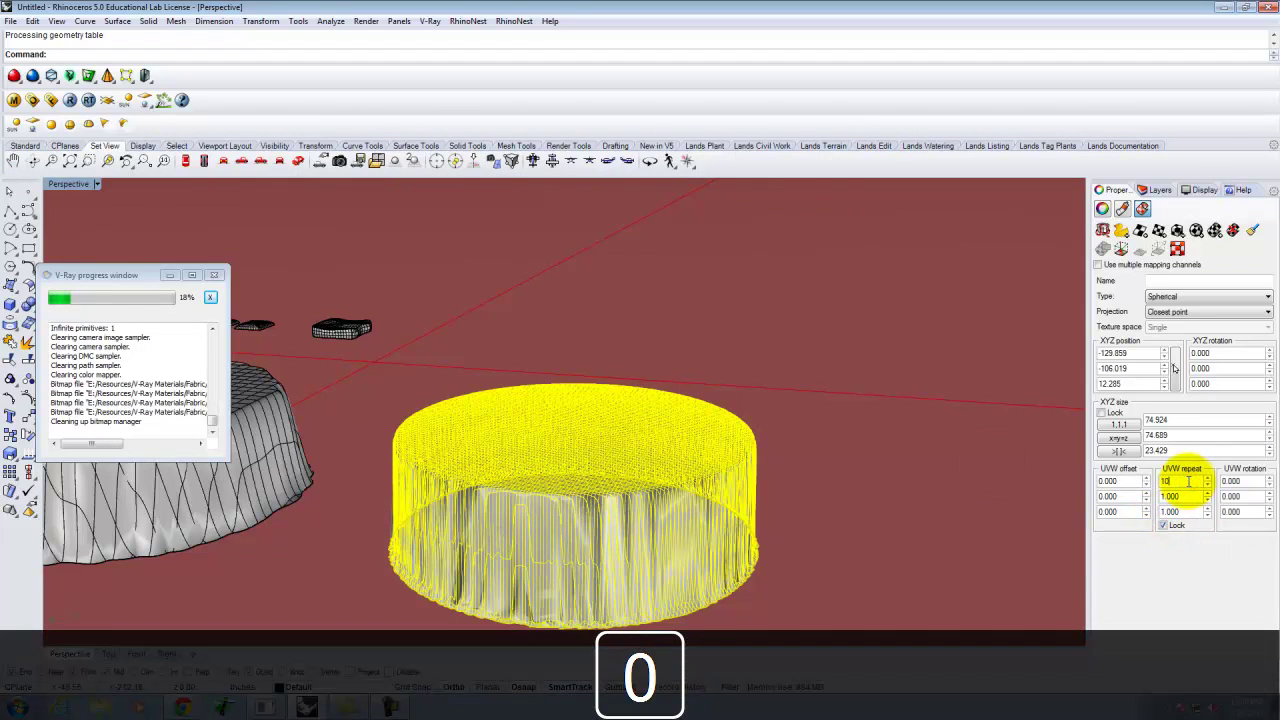
click(69, 100)
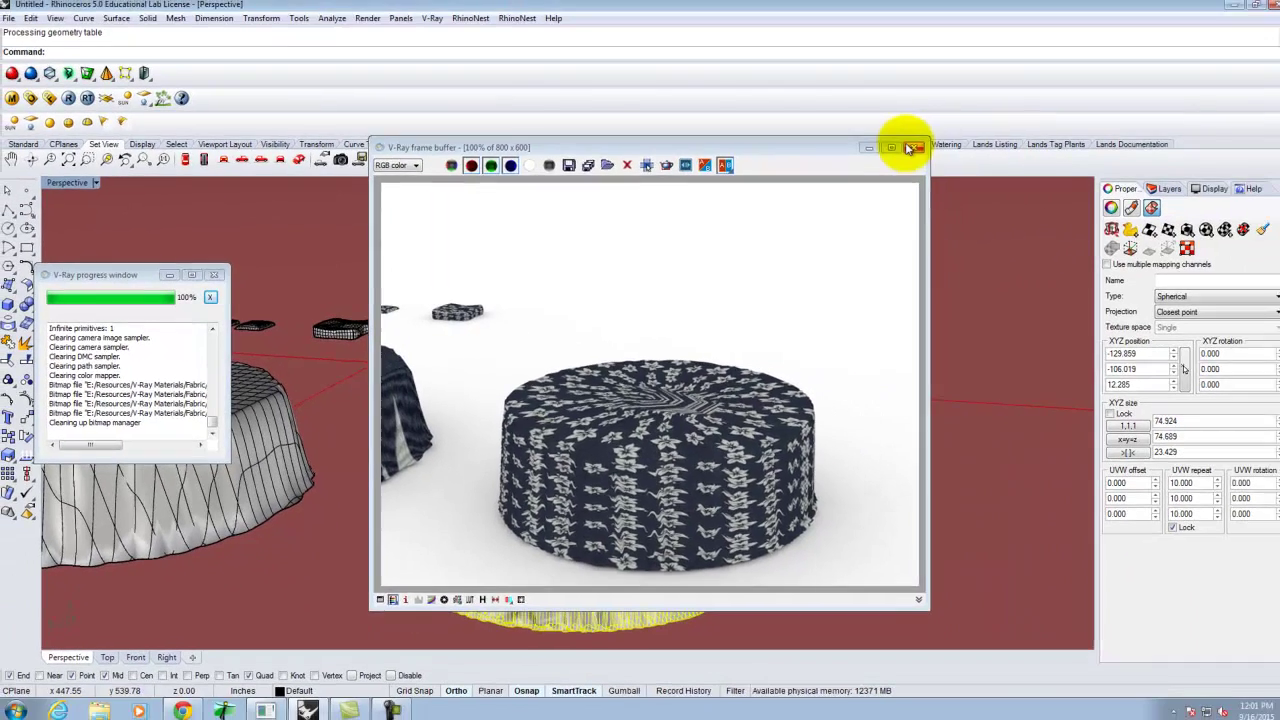
click(1124, 100)
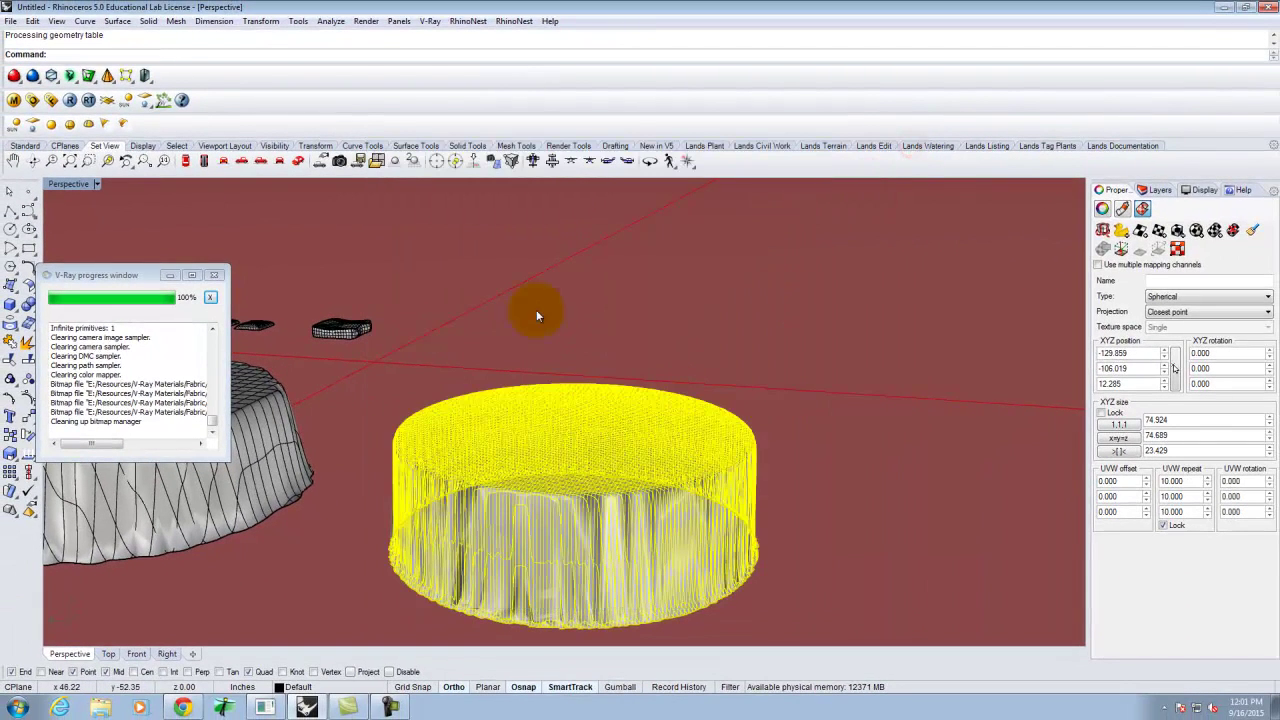
Replace the fine drape's mapping with capped cylindrical mapping fitted to its World bounding box, and start a test render
click(1233, 230)
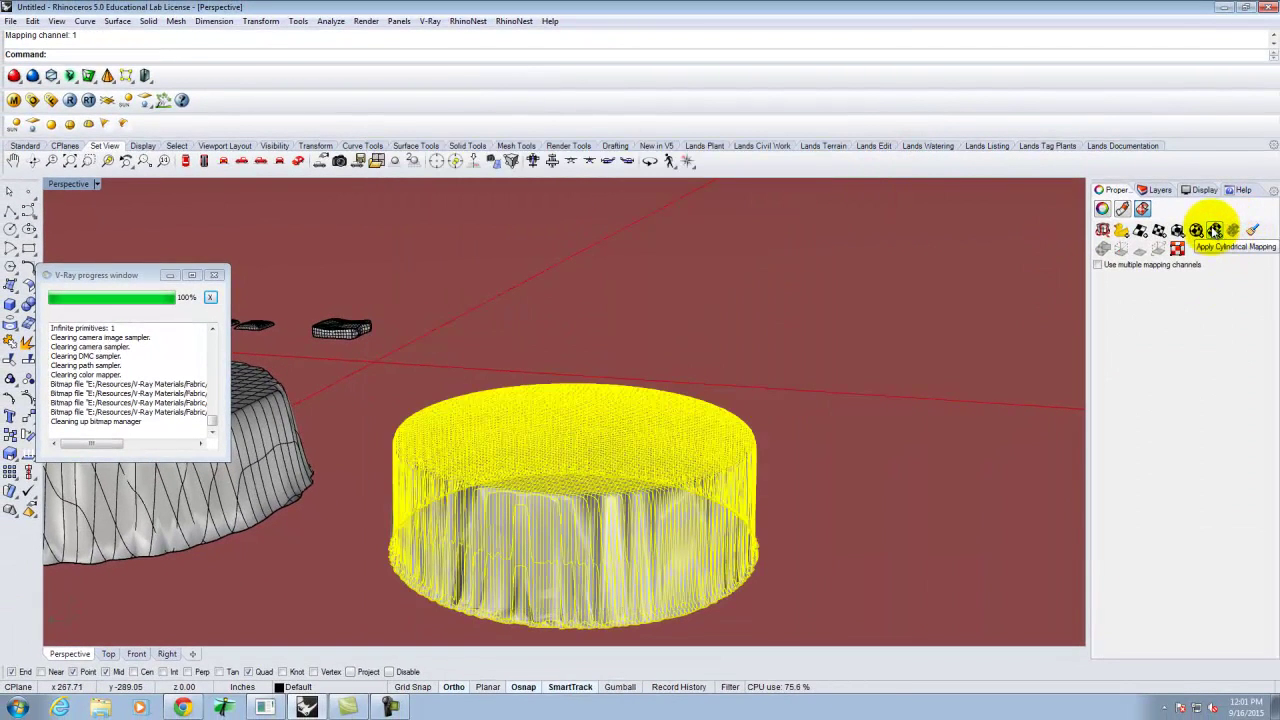
click(1214, 230)
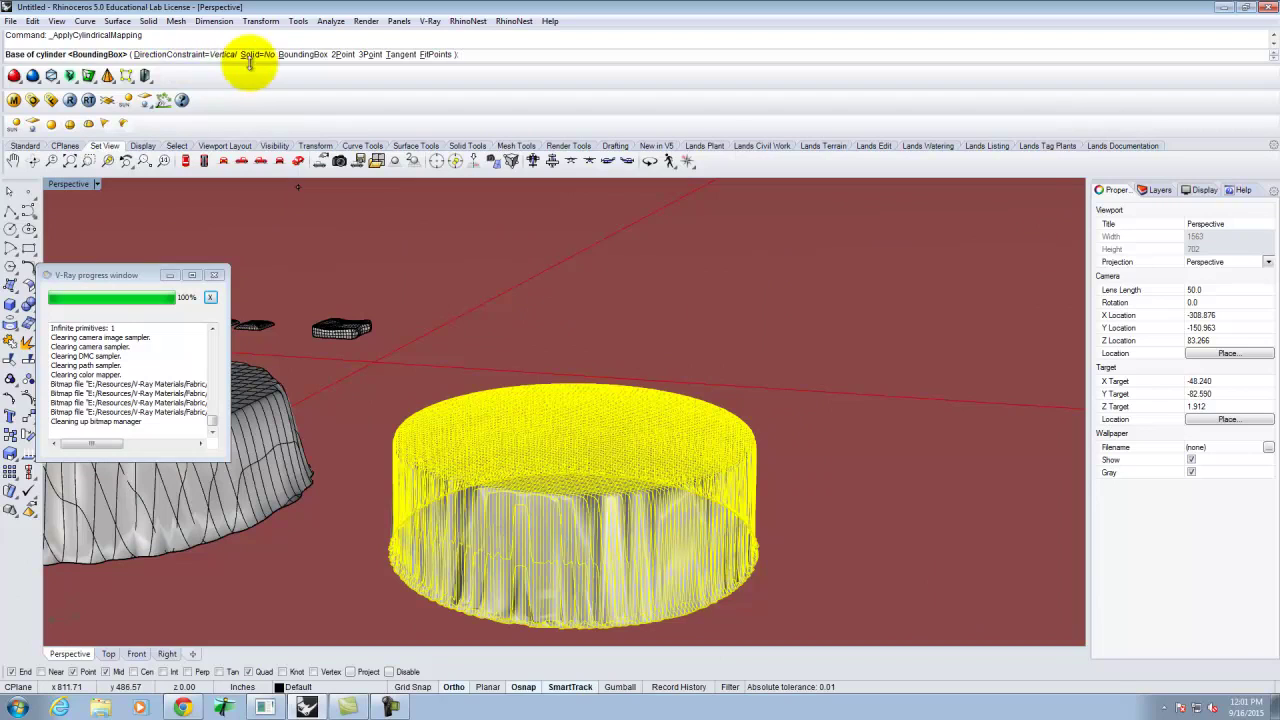
click(301, 55)
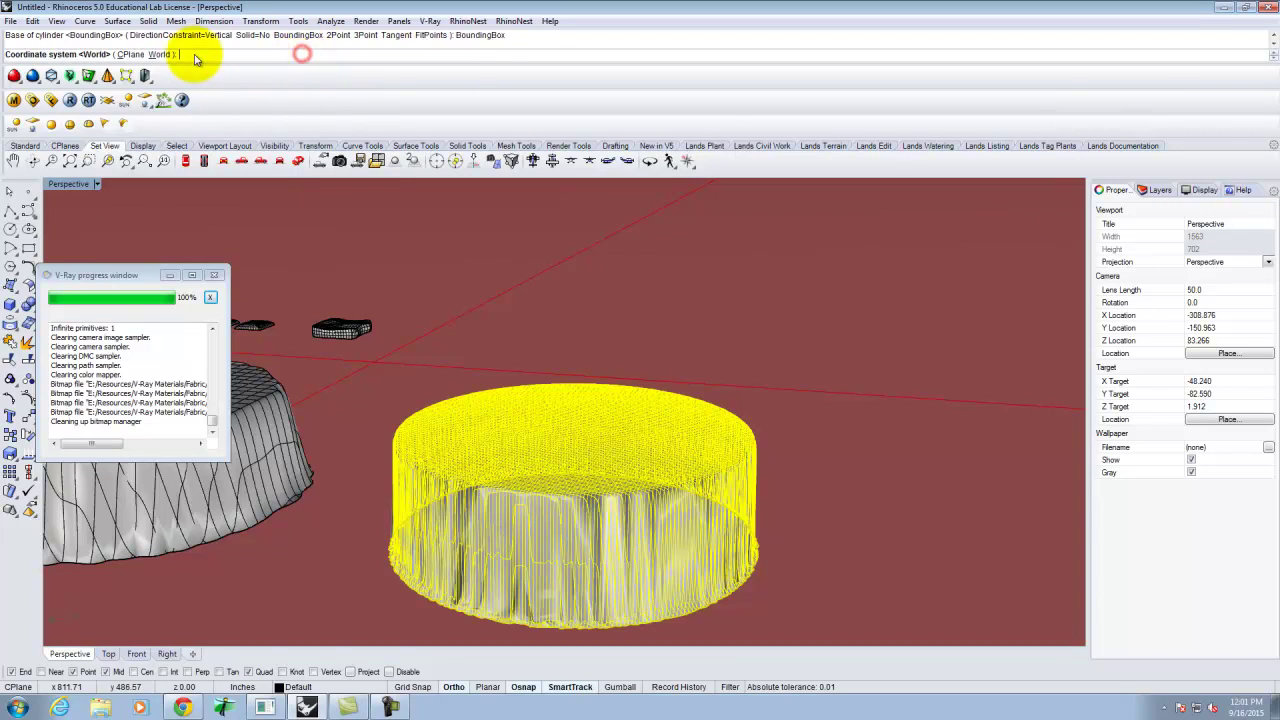
click(158, 56)
click(68, 55)
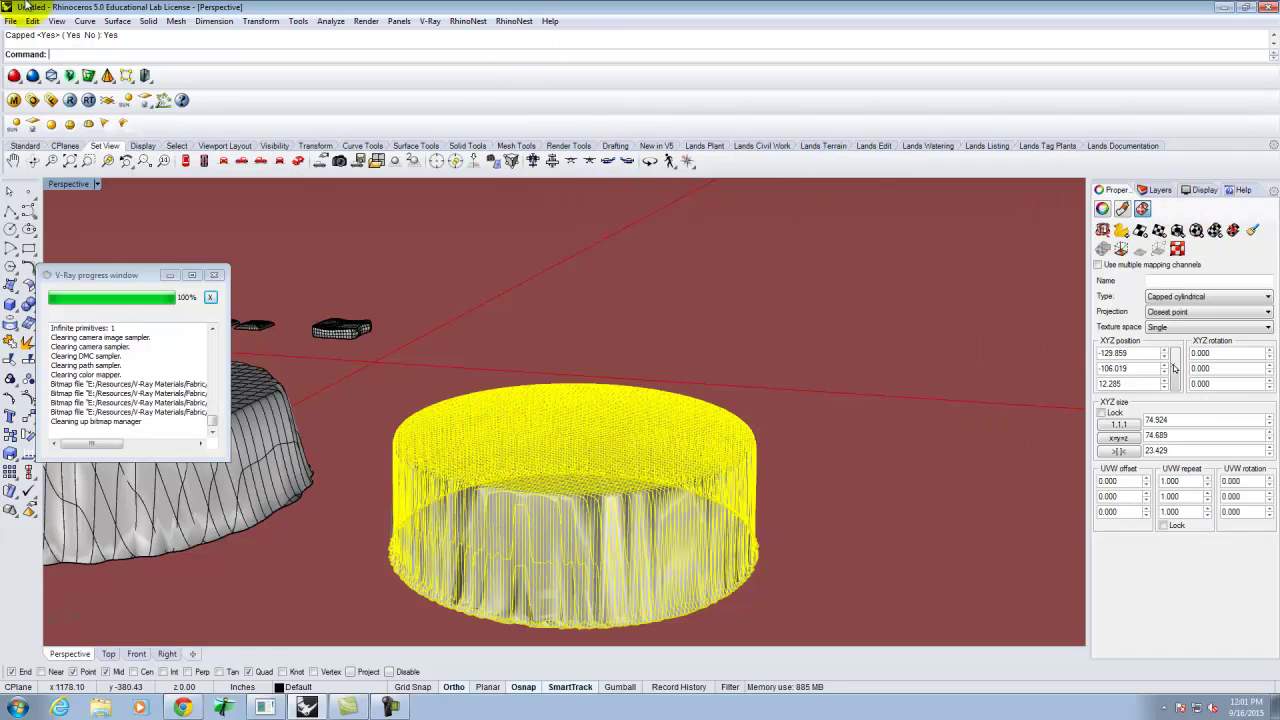
click(69, 100)
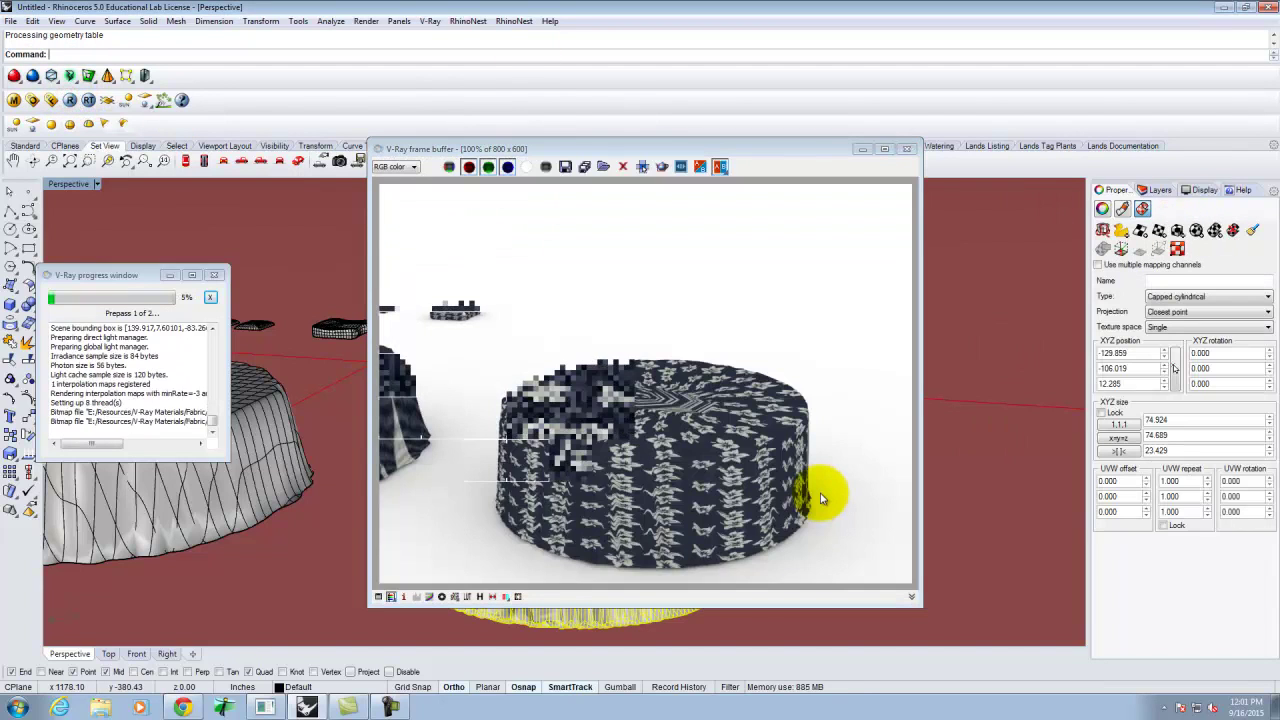
click(906, 148)
Set the cylindrical mapping's locked UVW repeat to 10, render the drape, and minimize the rendered image
click(1178, 526)
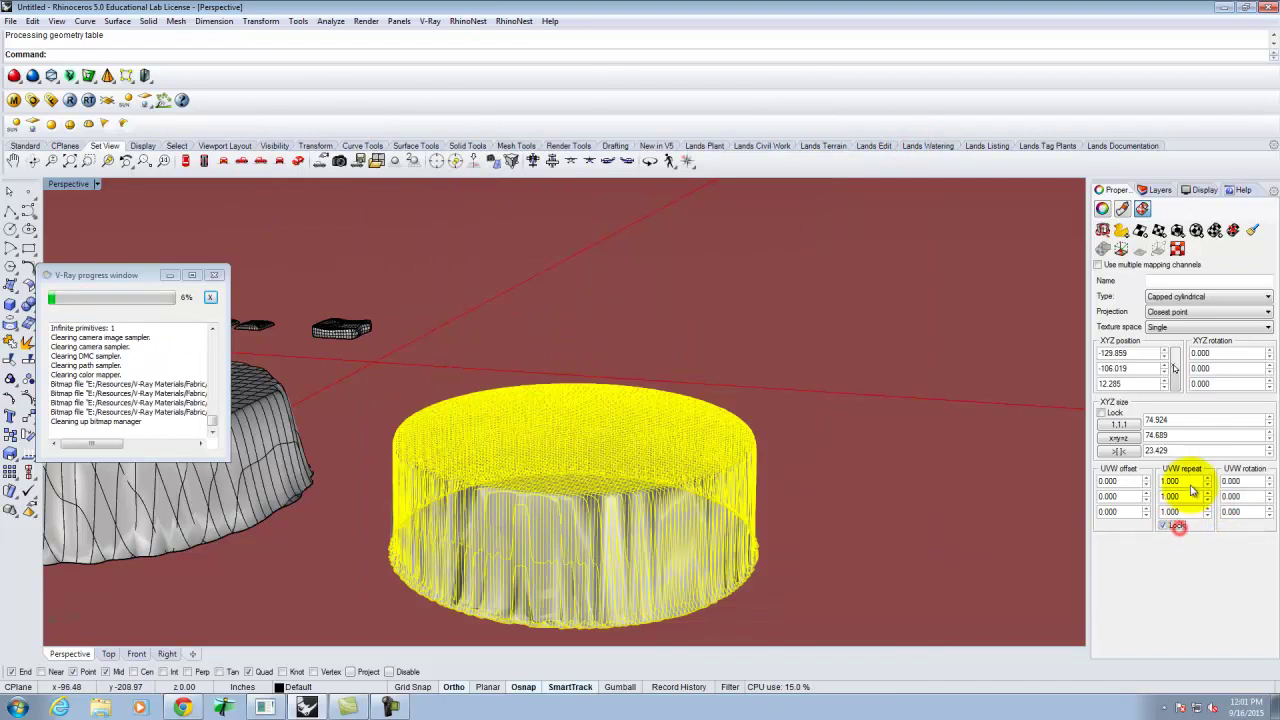
double_click(1172, 481)
text(10)
key(Tab)
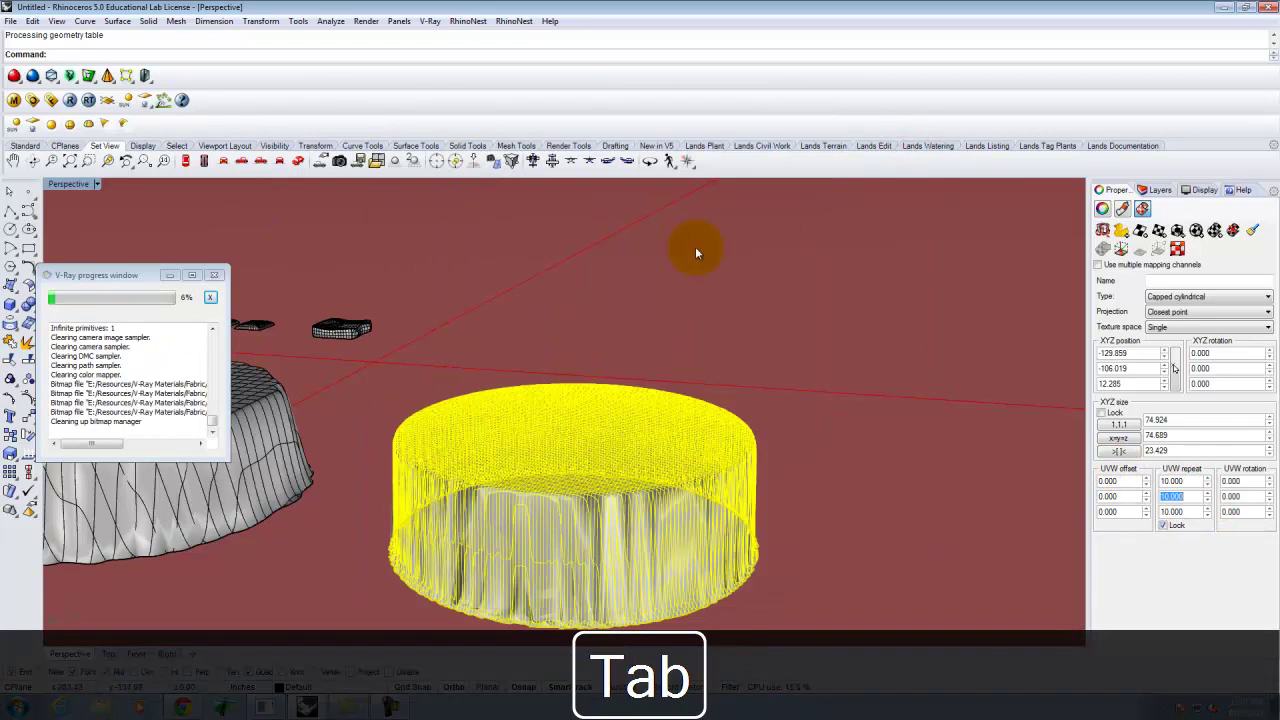
click(70, 100)
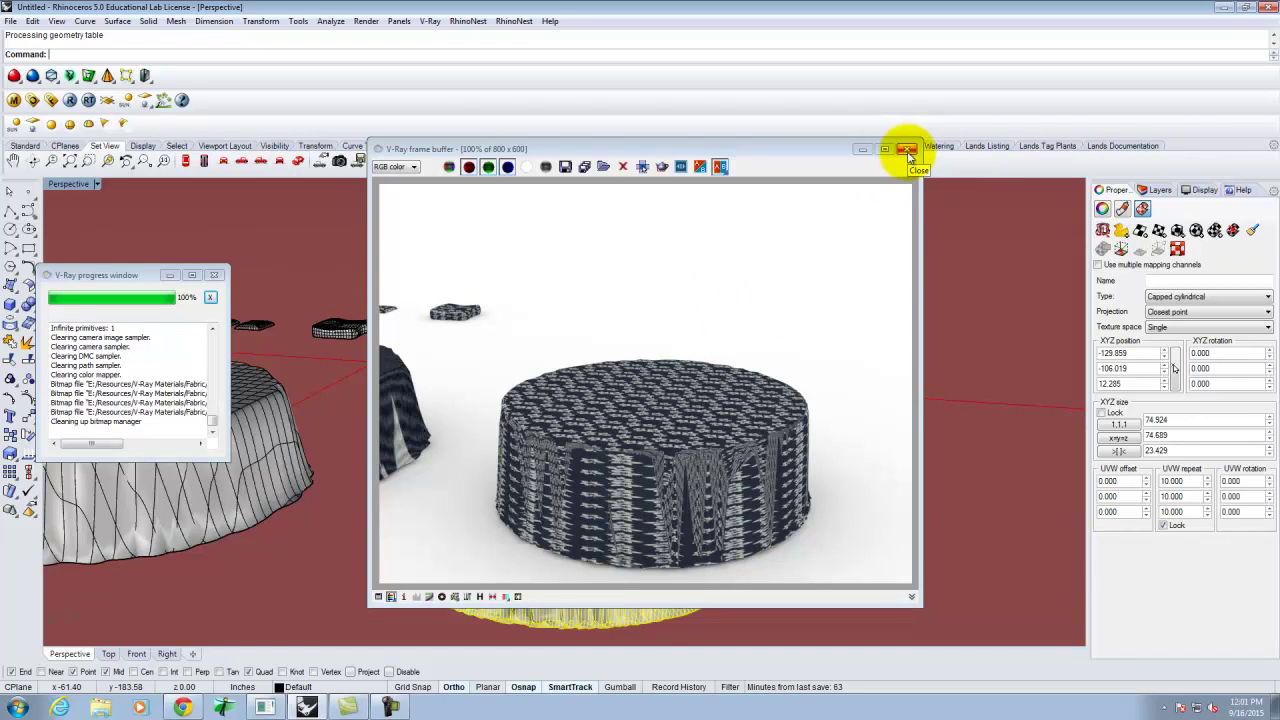
click(864, 150)
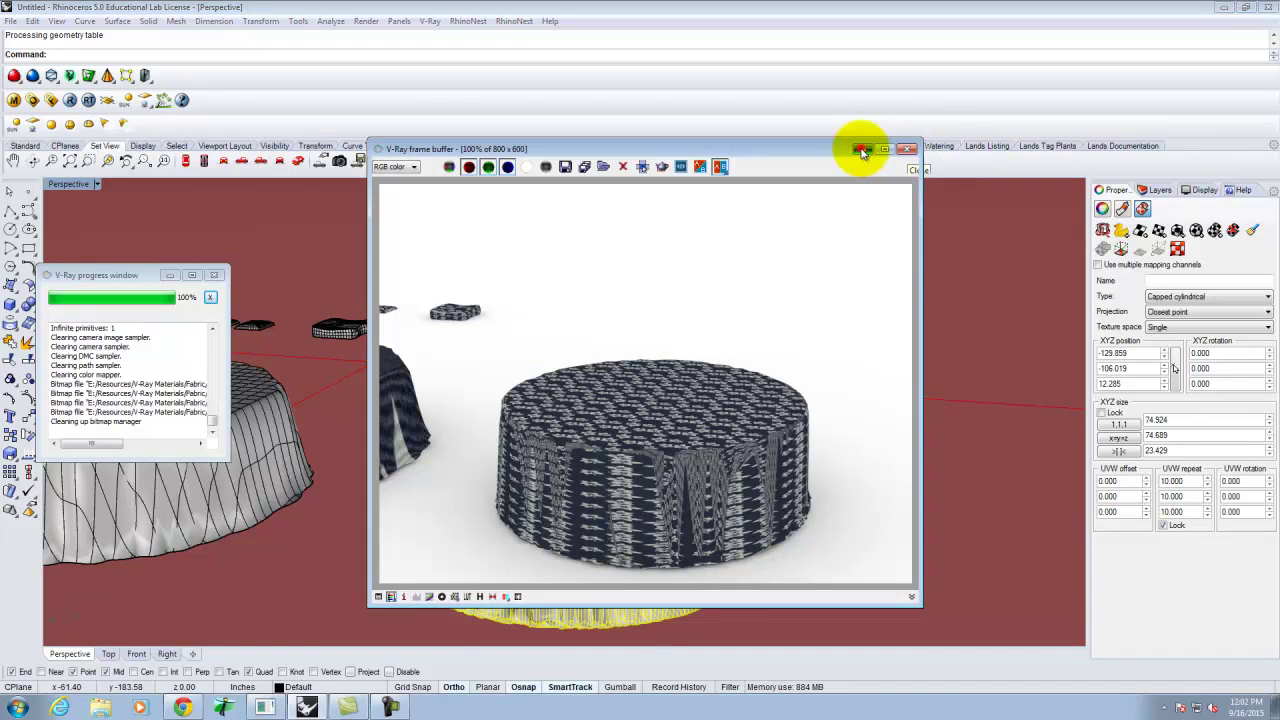
Deselect the drape and maximize the Top view over an empty area beside the models
right_drag(720, 451, 483, 527)
click(643, 445)
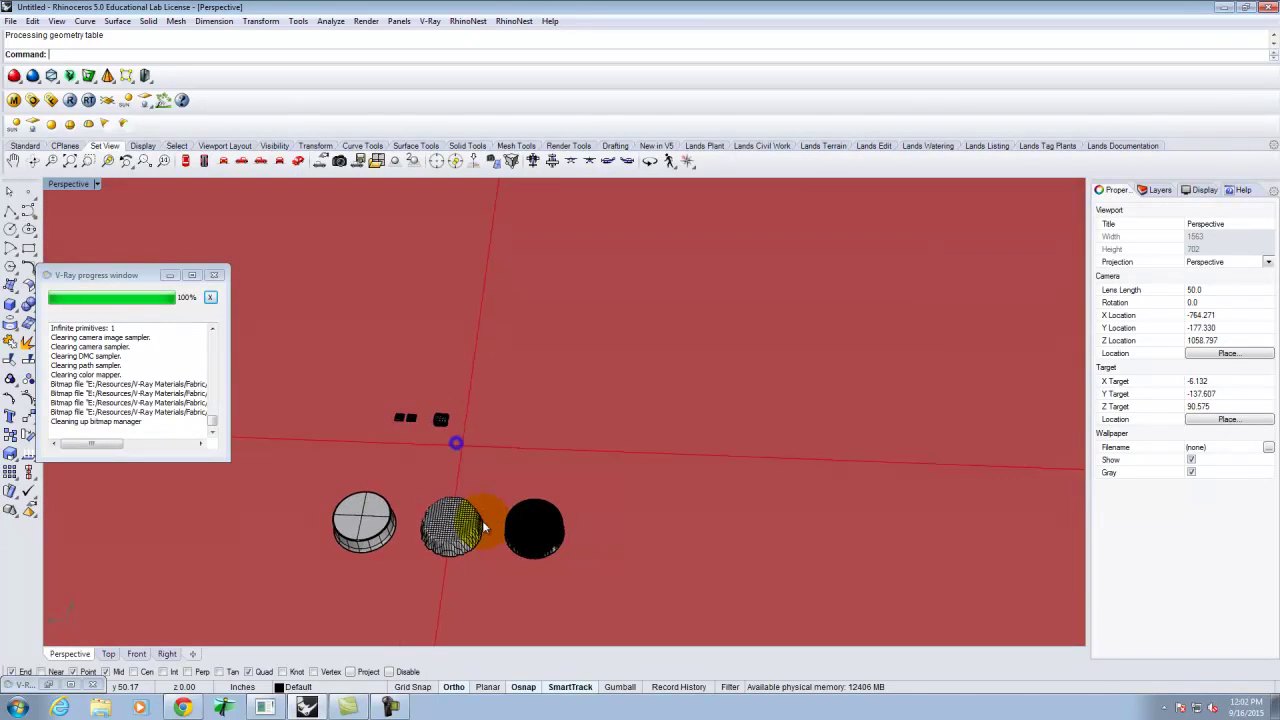
scroll(503, 423, up, 2)
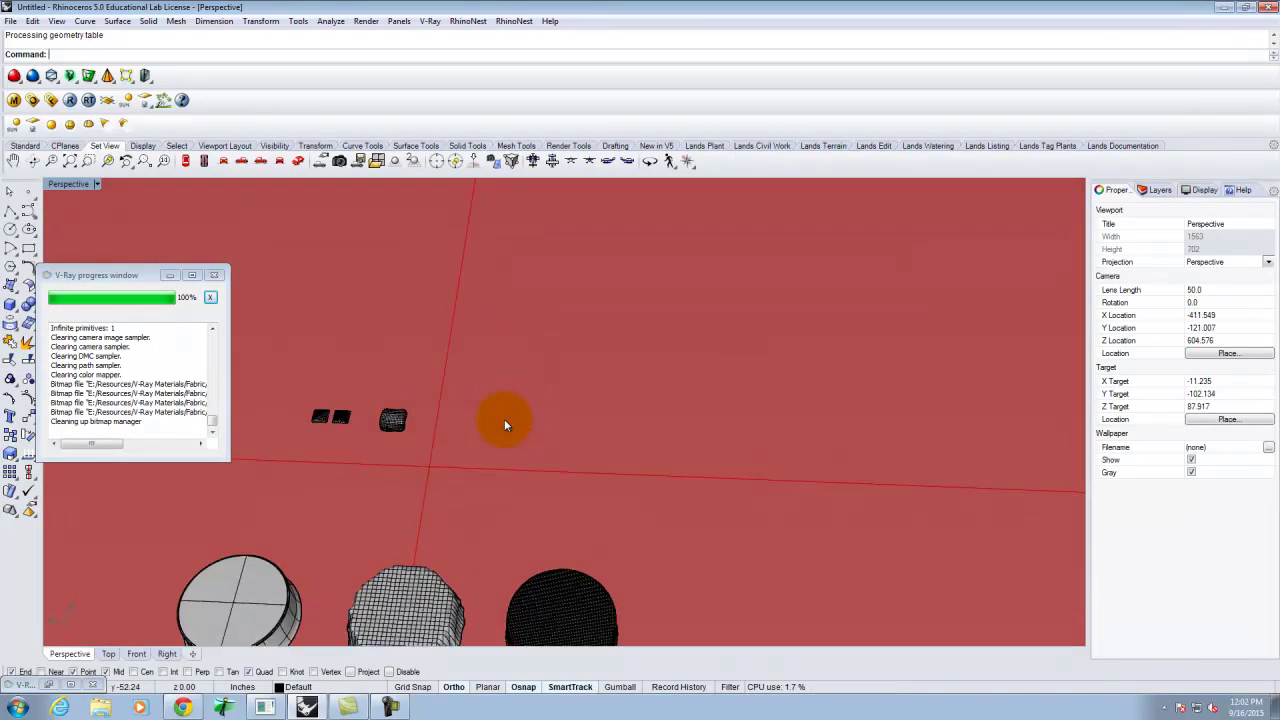
scroll(466, 417, up, 2)
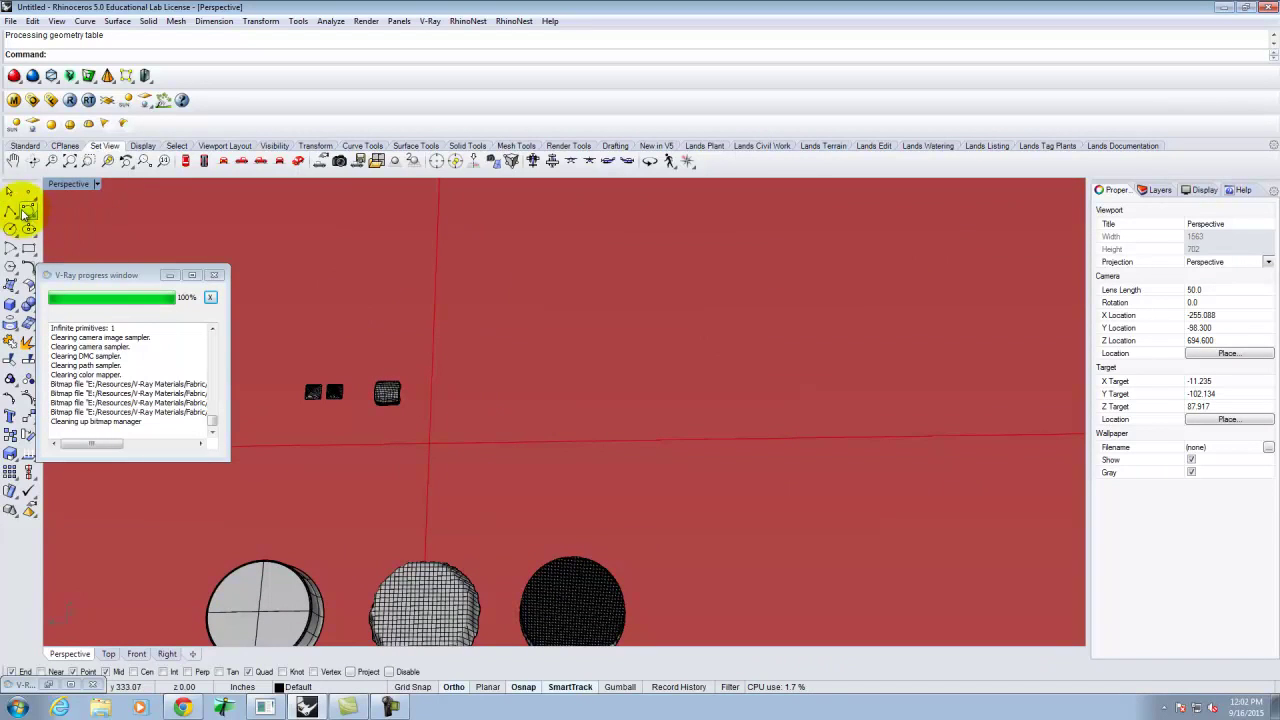
double_click(89, 184)
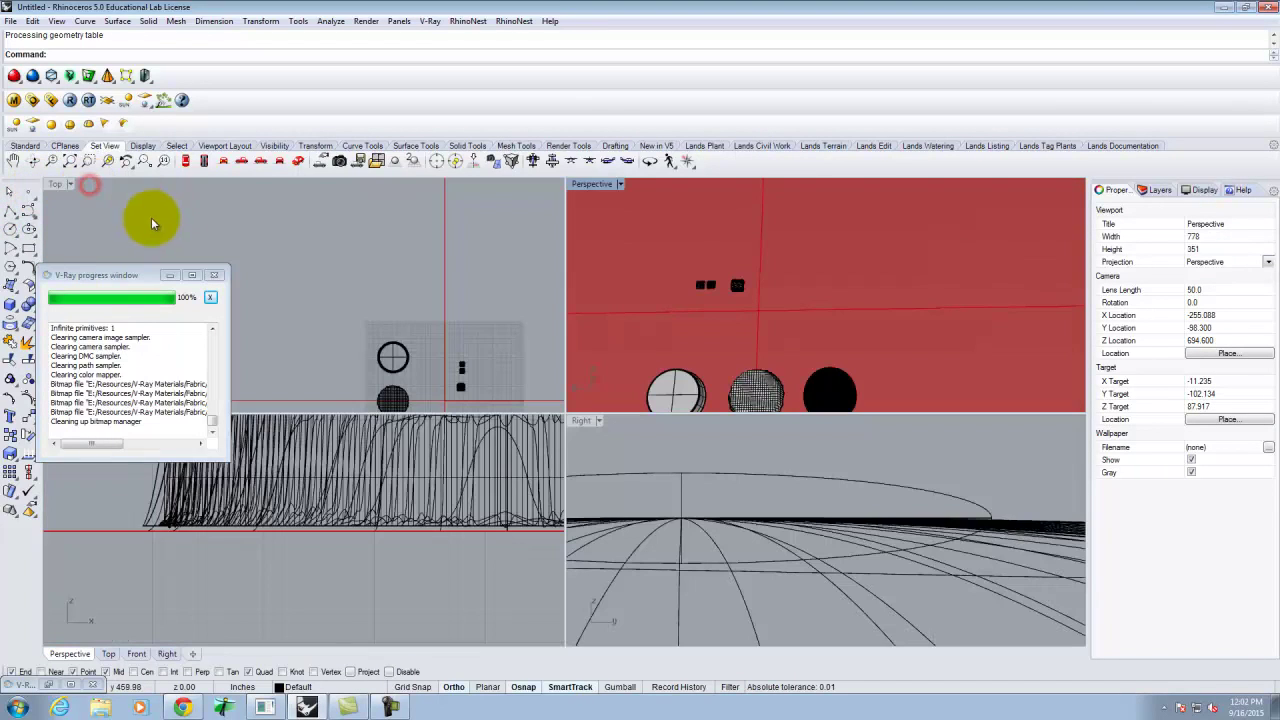
double_click(55, 184)
scroll(461, 498, down, 3)
scroll(747, 418, up, 3)
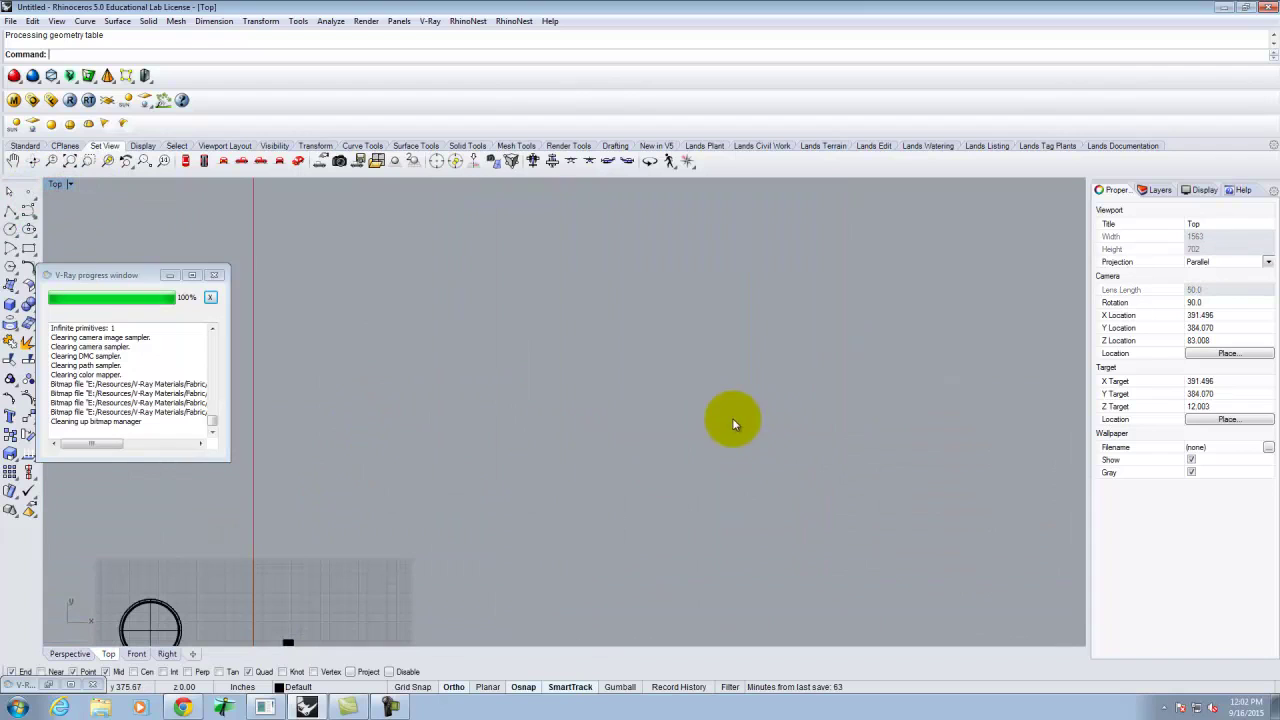
Start an interpolated curve in the empty area of the Top view, with Ortho turned off and object snaps disabled
click(30, 212)
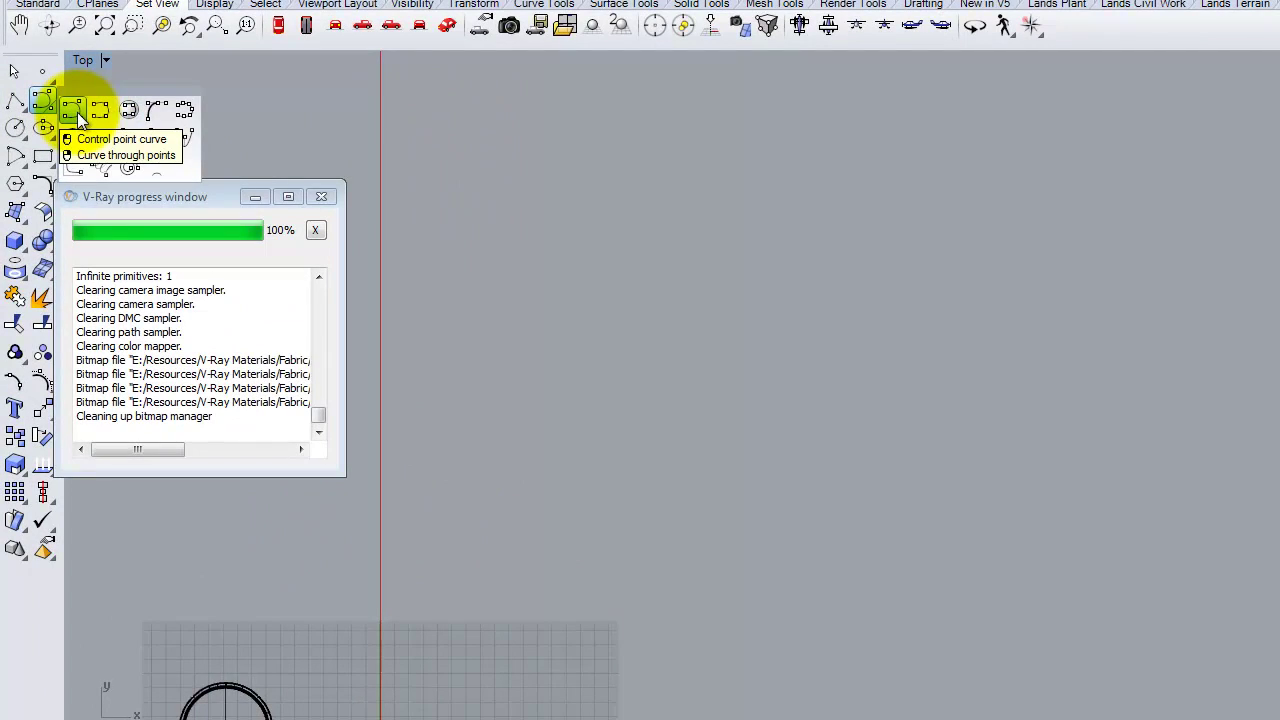
click(77, 112)
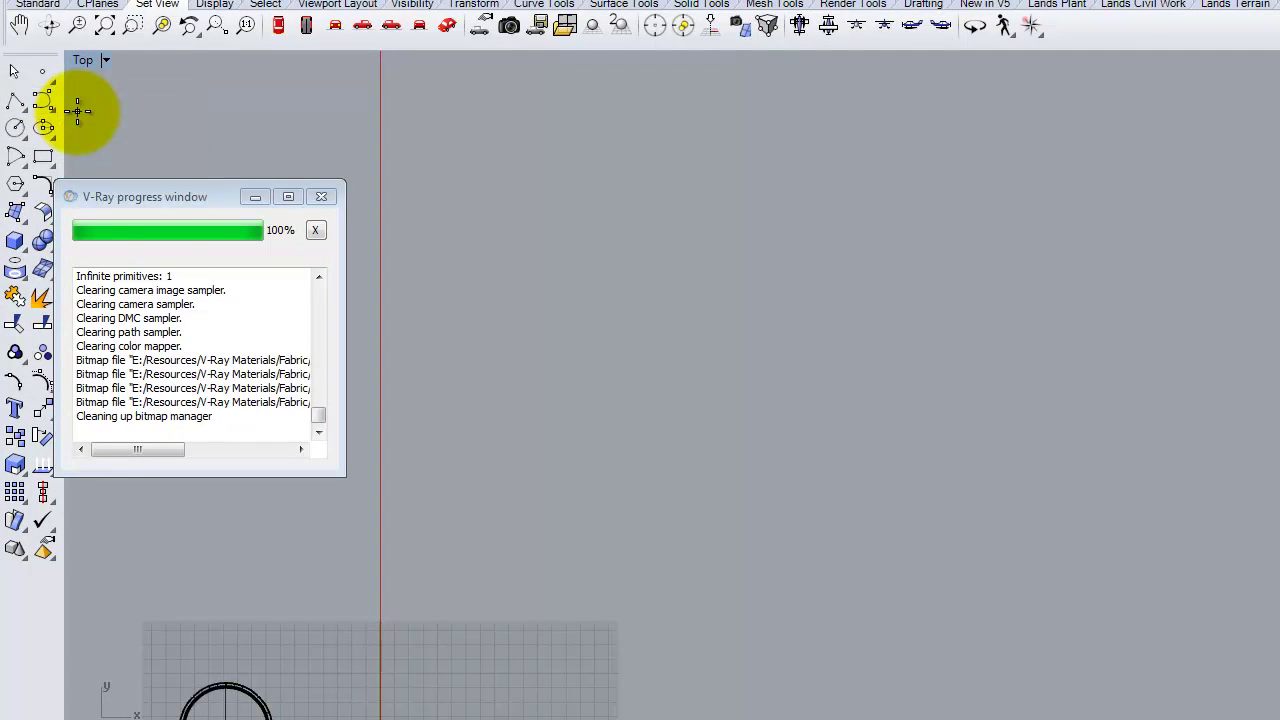
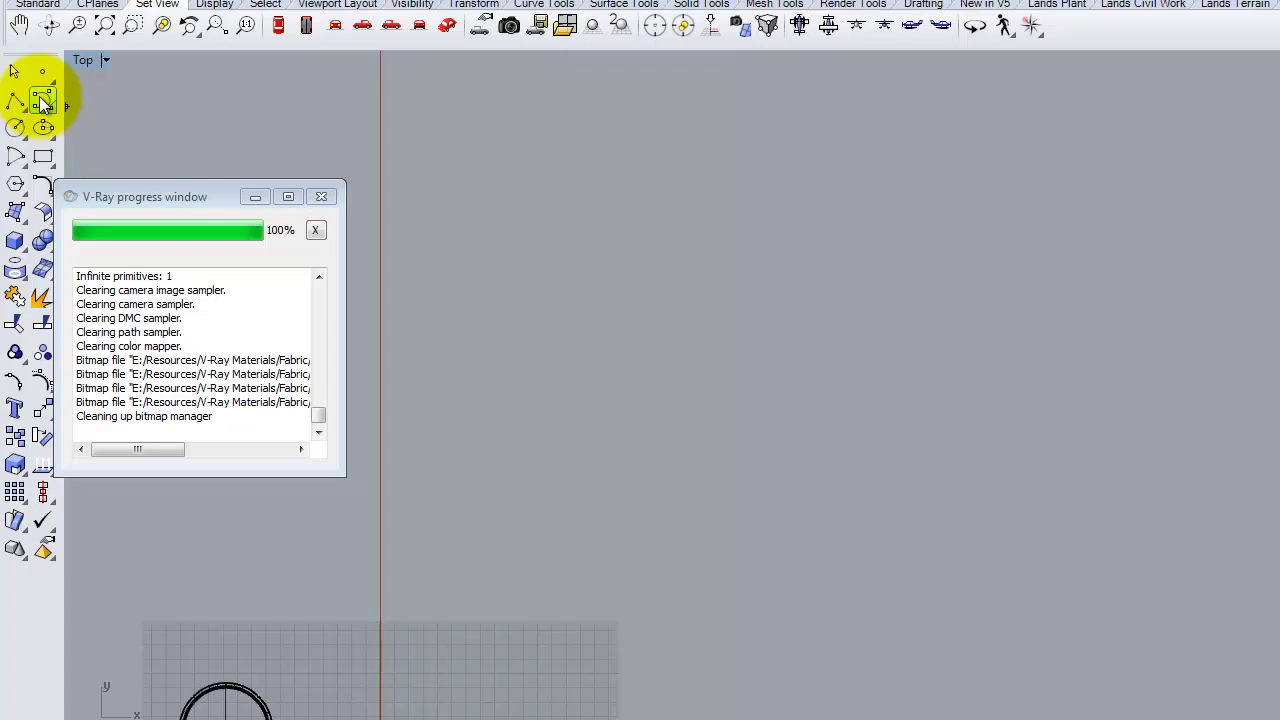
click(43, 103)
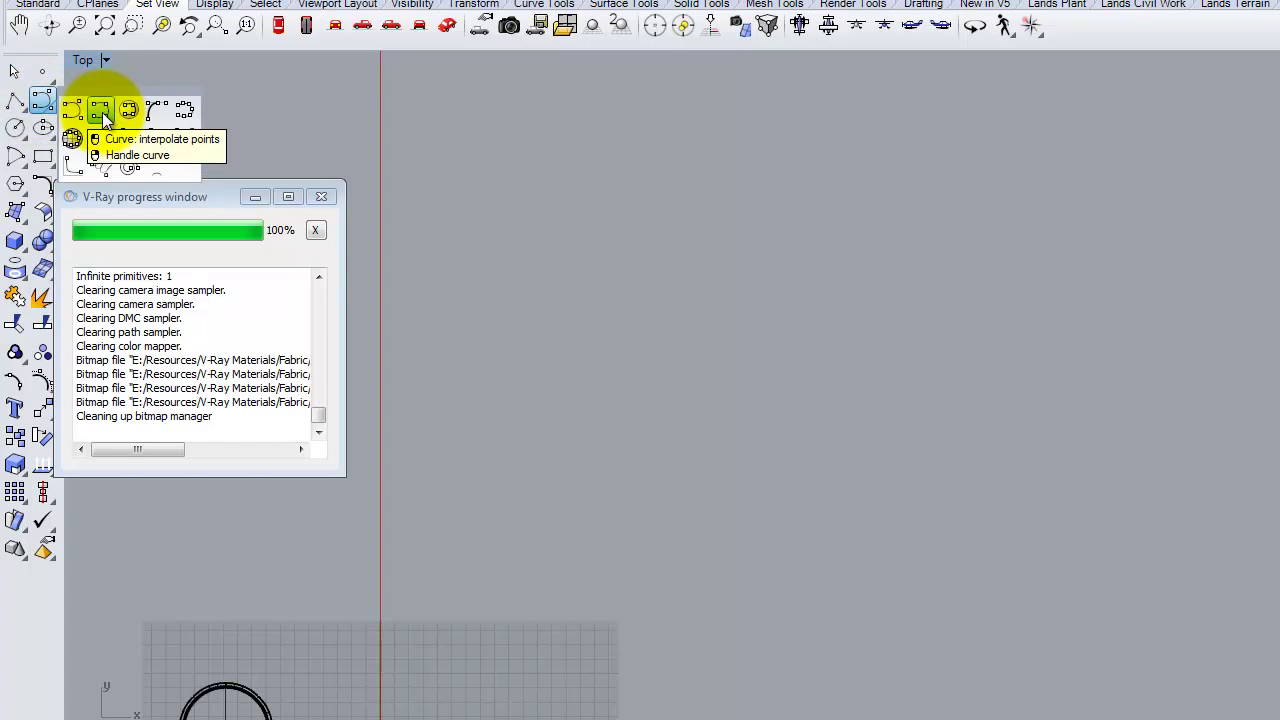
click(100, 112)
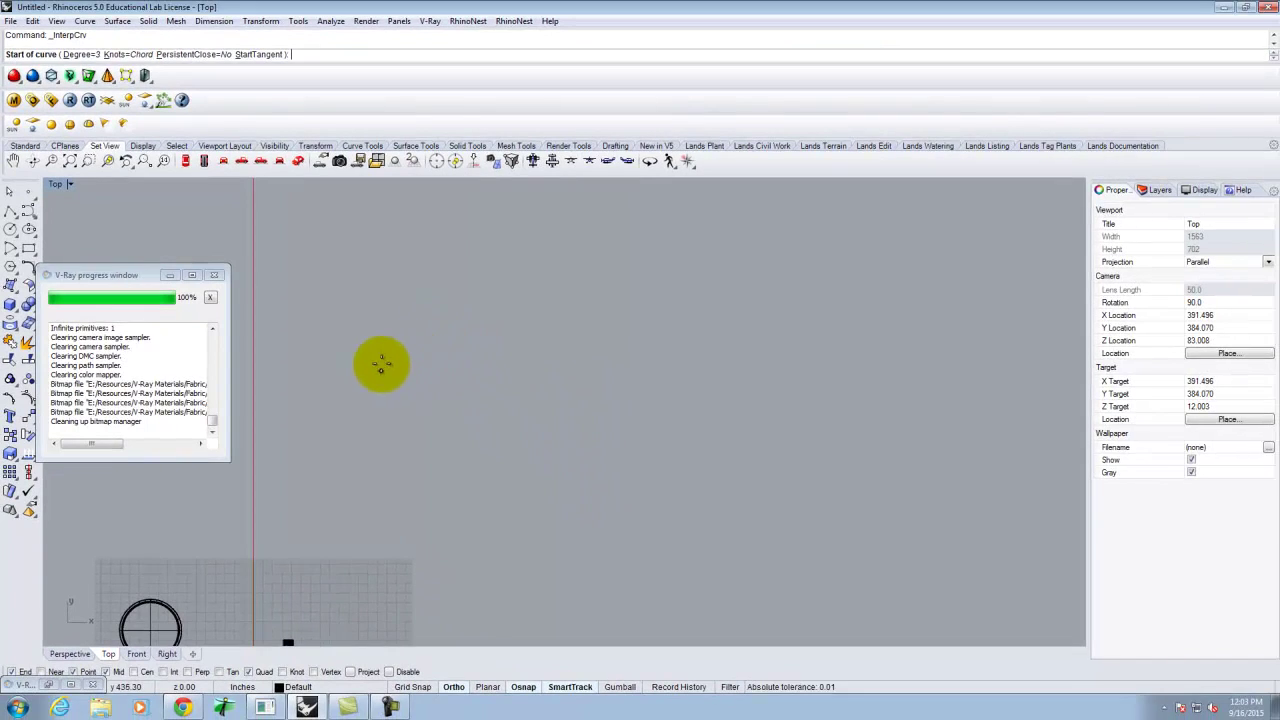
scroll(412, 418, down, 3)
scroll(321, 467, up, 3)
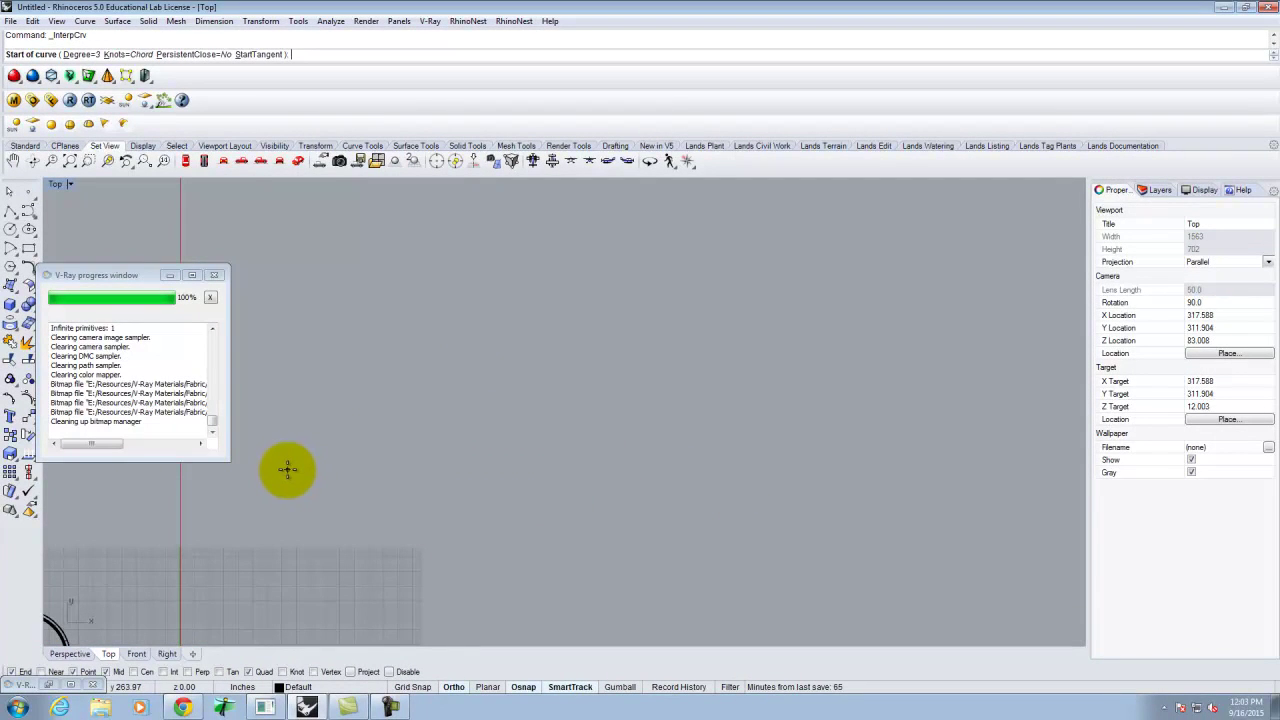
click(289, 462)
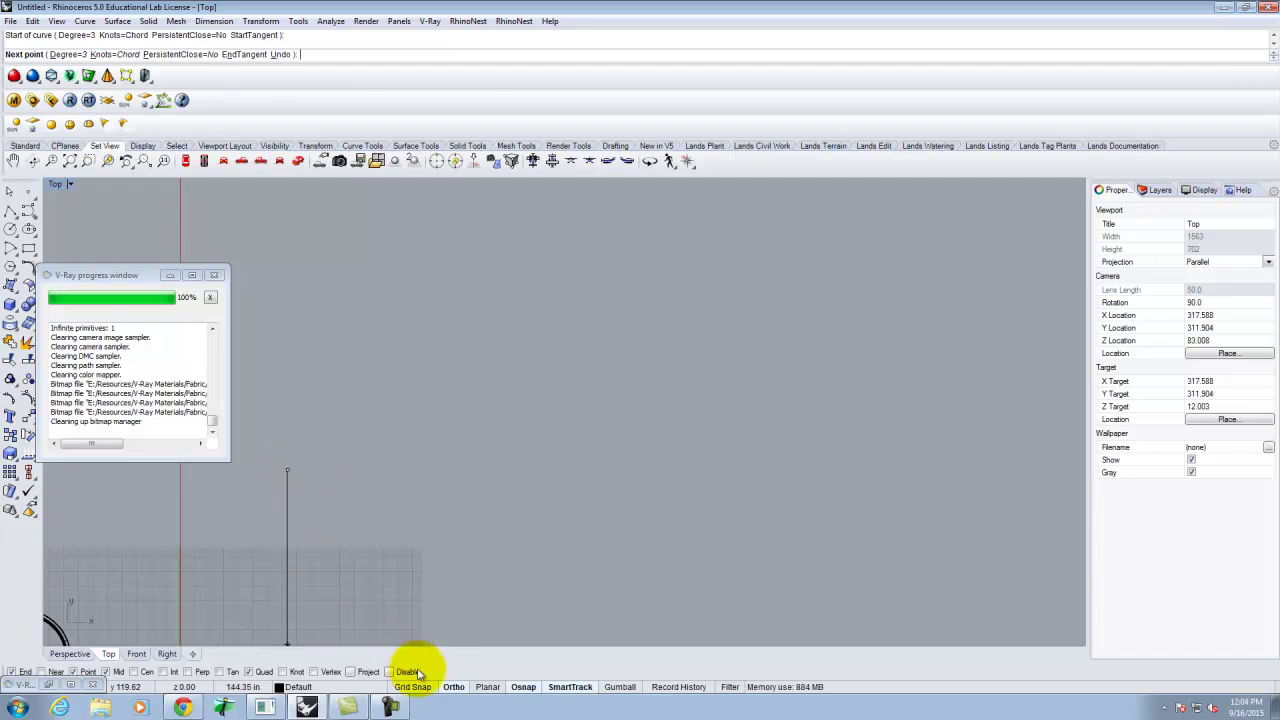
click(453, 686)
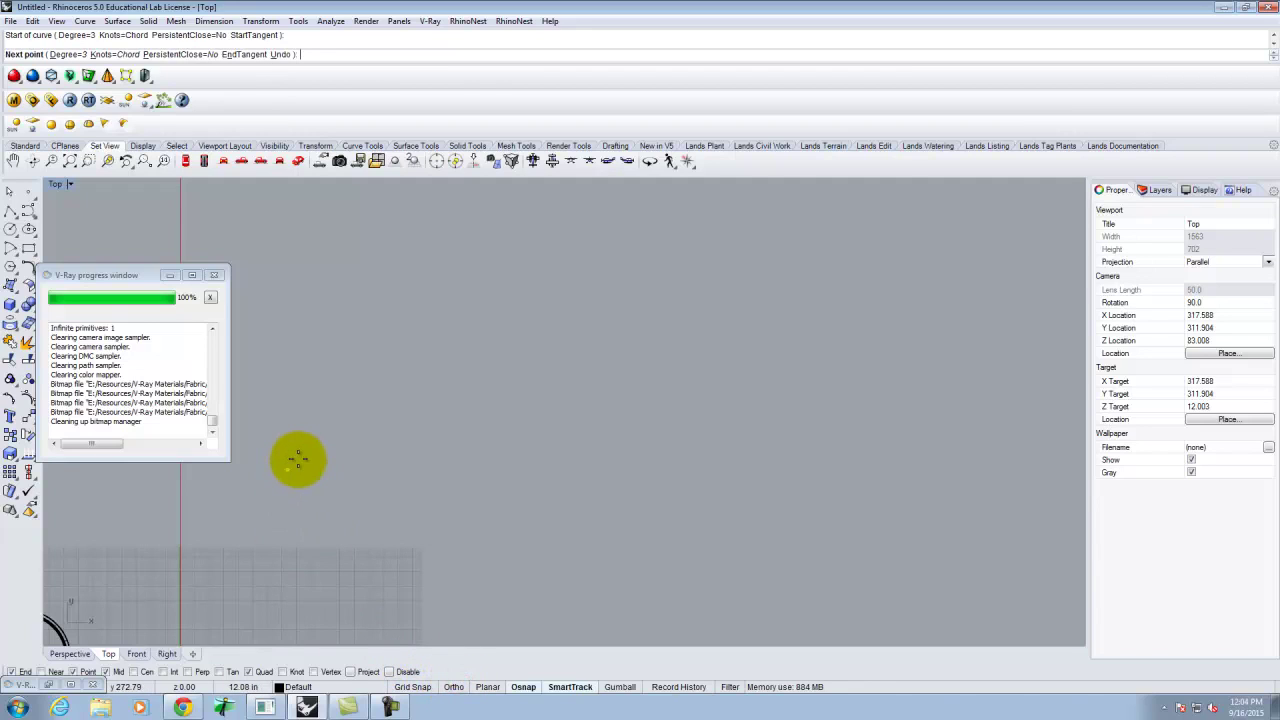
scroll(300, 466, up, 3)
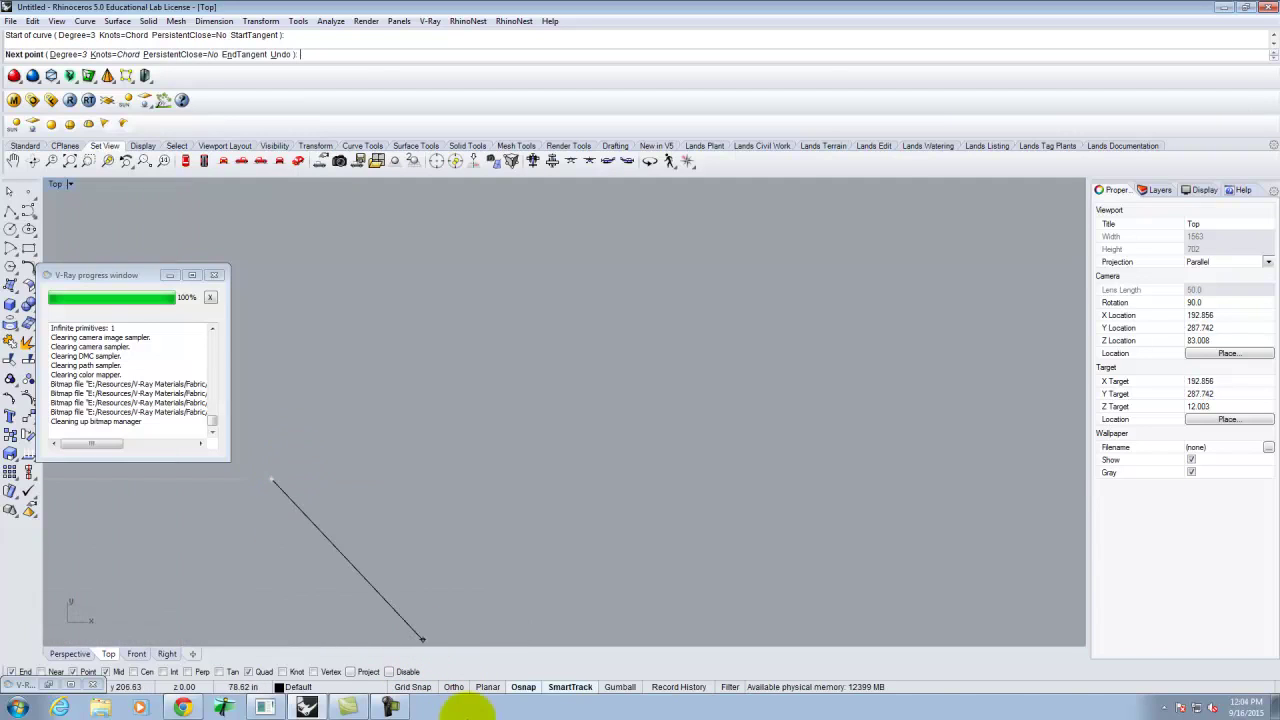
click(390, 672)
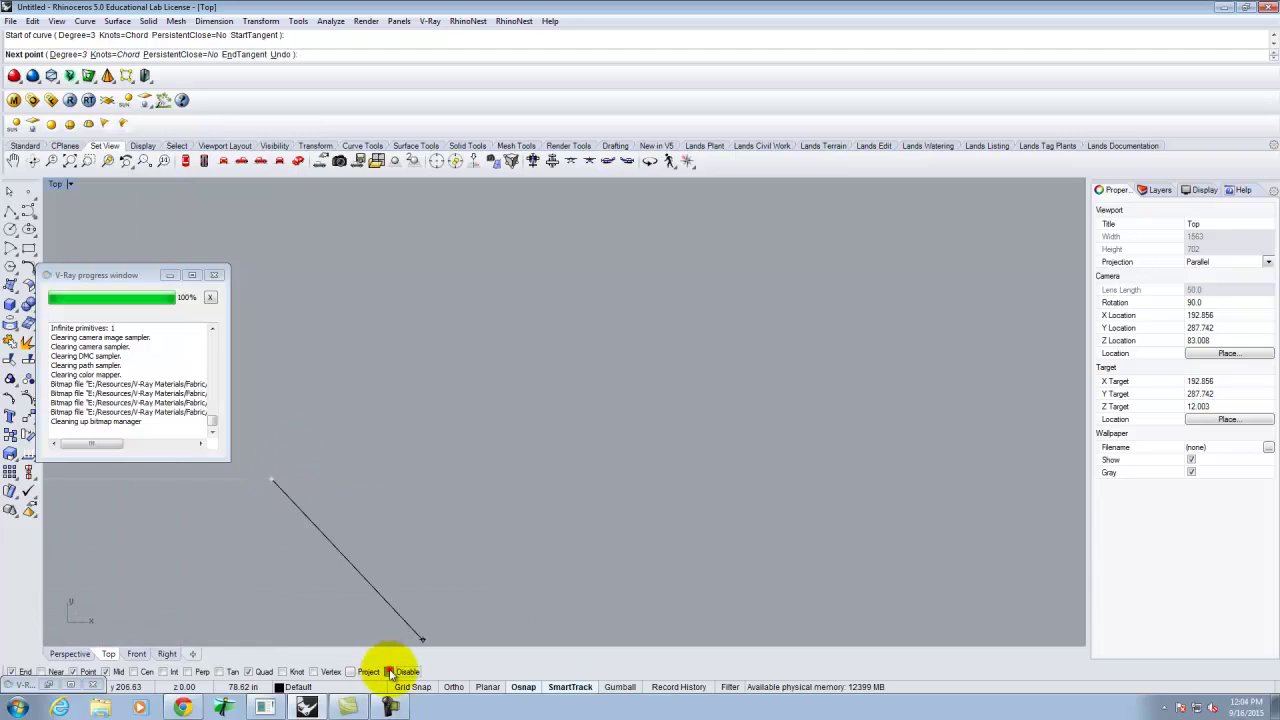
Draw the interpolated curve as a regular horizontal wave with six crests, about 83 inches long, and finish it
click(288, 462)
click(309, 488)
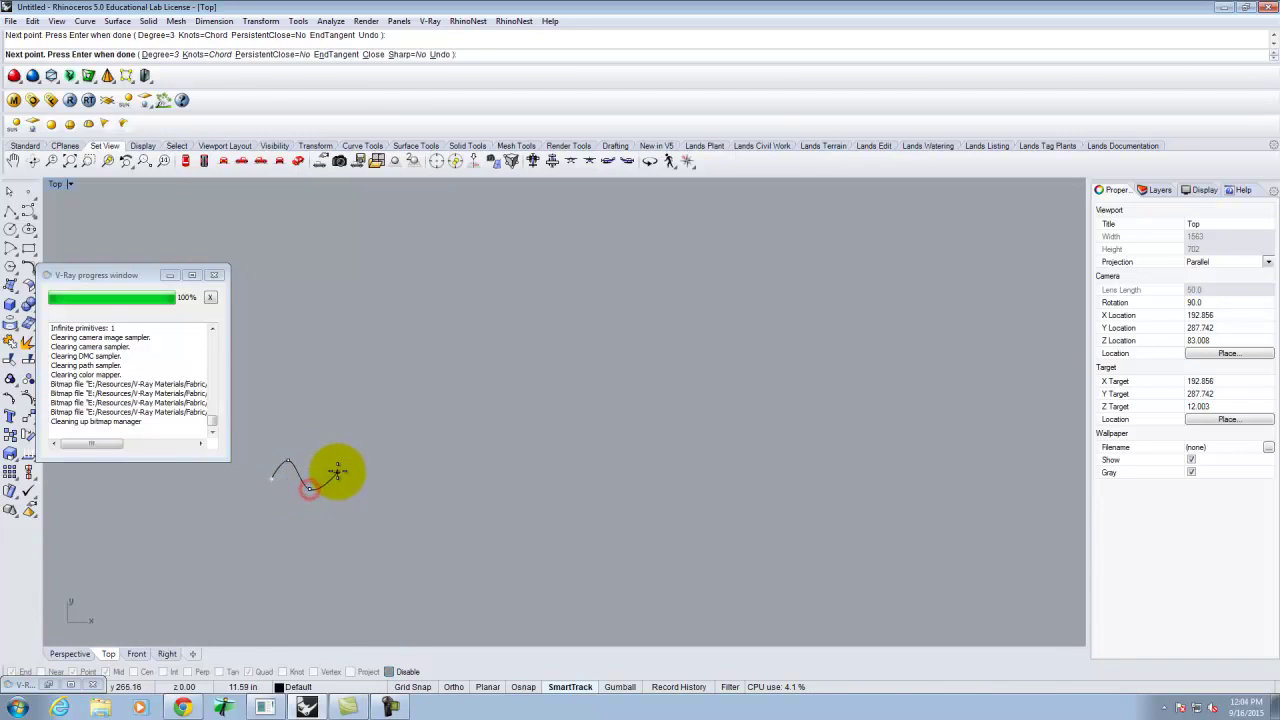
click(330, 460)
click(346, 485)
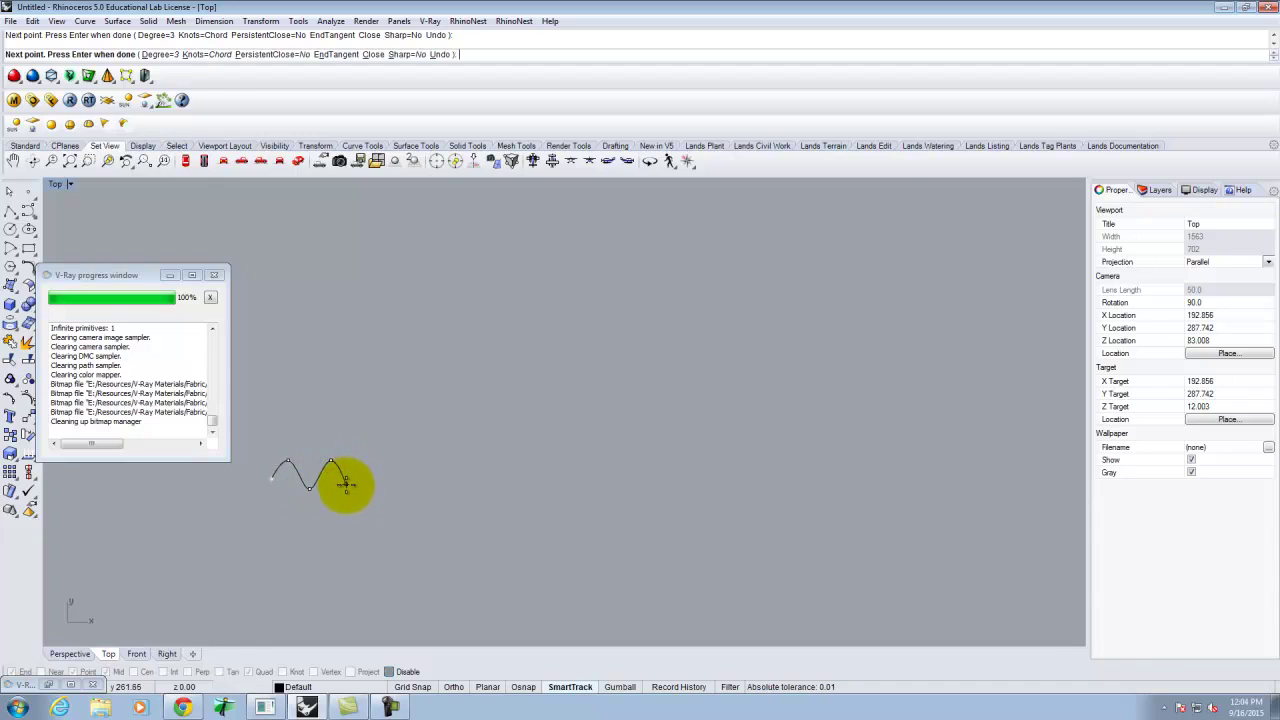
click(364, 457)
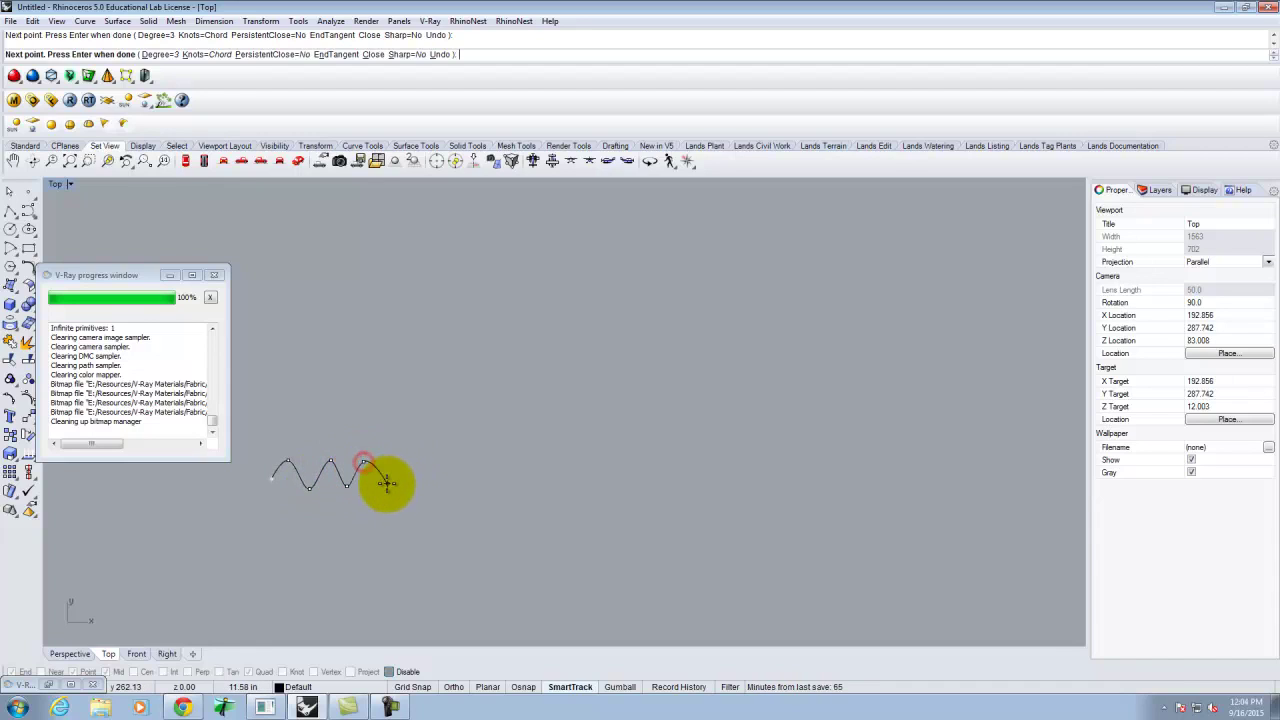
click(383, 485)
click(400, 460)
click(420, 486)
click(438, 459)
click(457, 484)
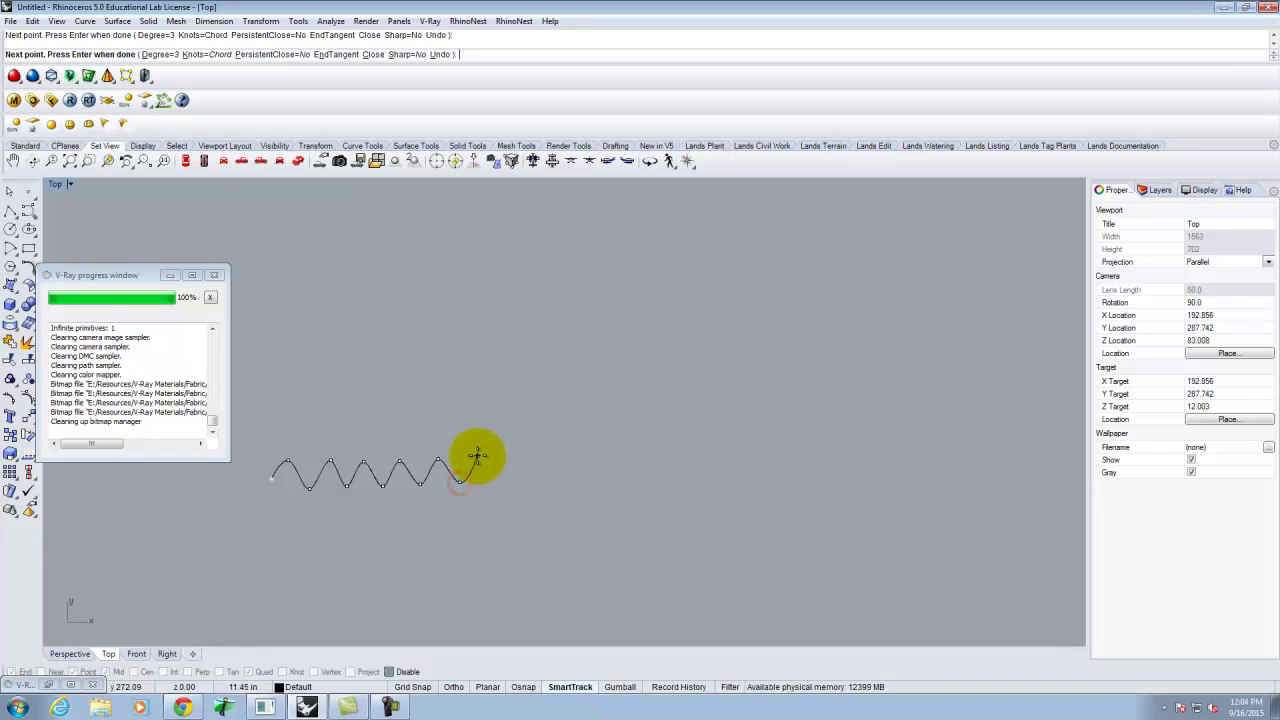
click(475, 459)
click(493, 481)
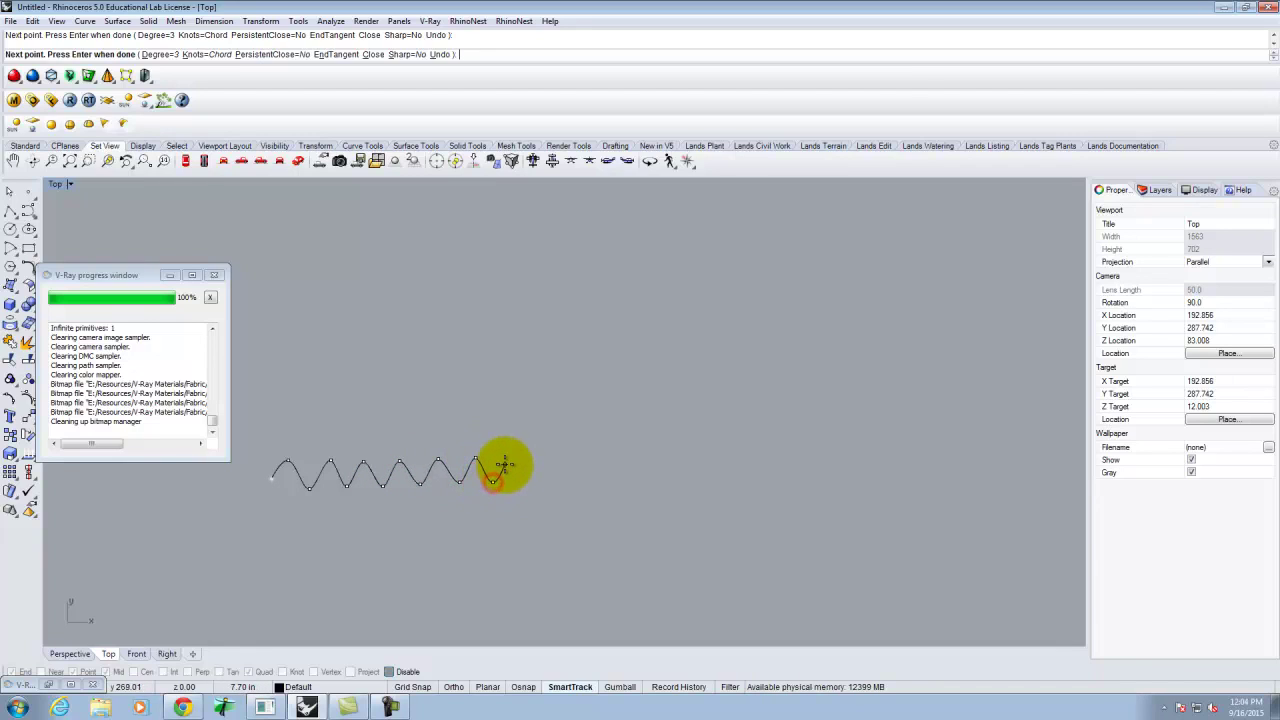
click(506, 463)
key(Return)
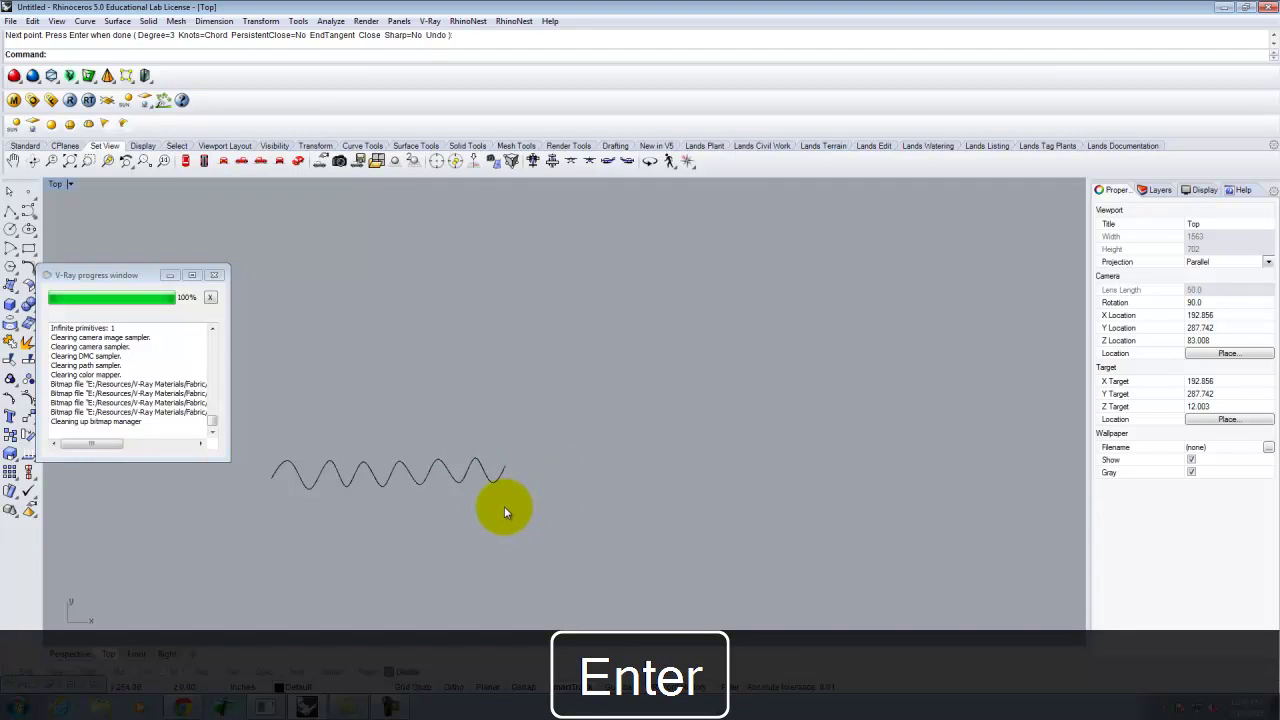
Copy the wave curve vertically in the maximized Perspective view, placing the copy 4' above the original
click(455, 483)
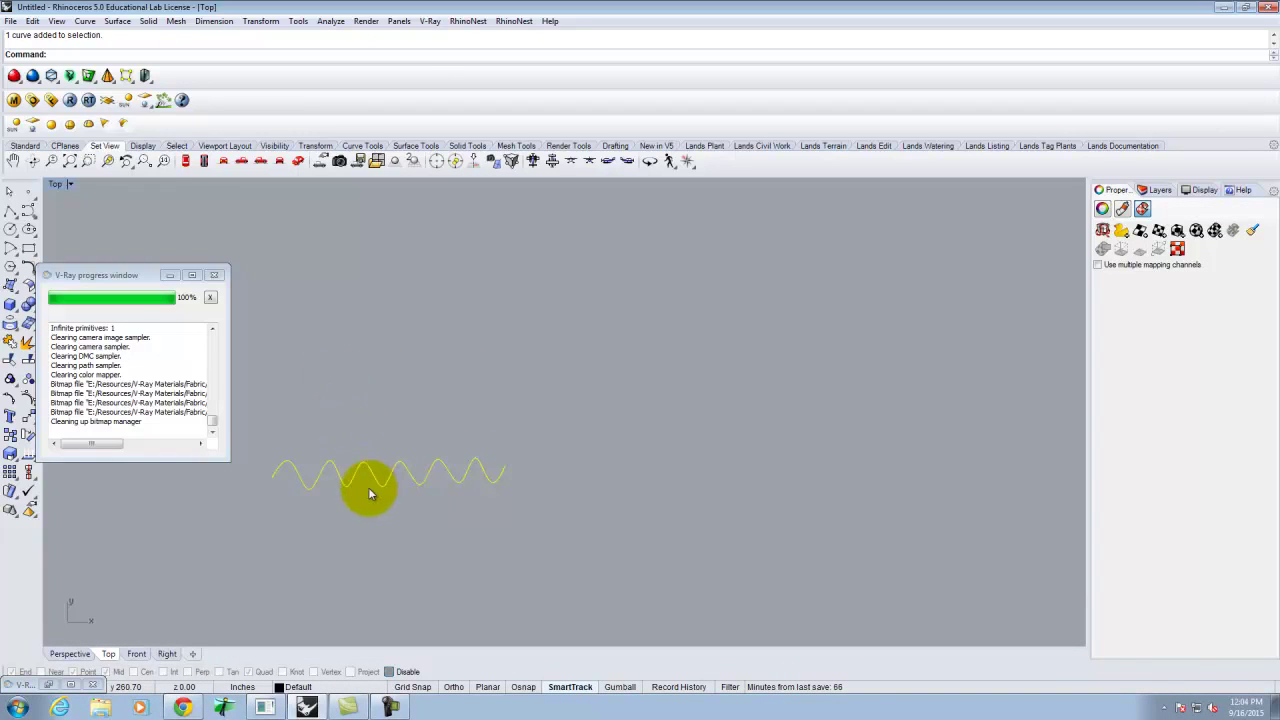
double_click(60, 185)
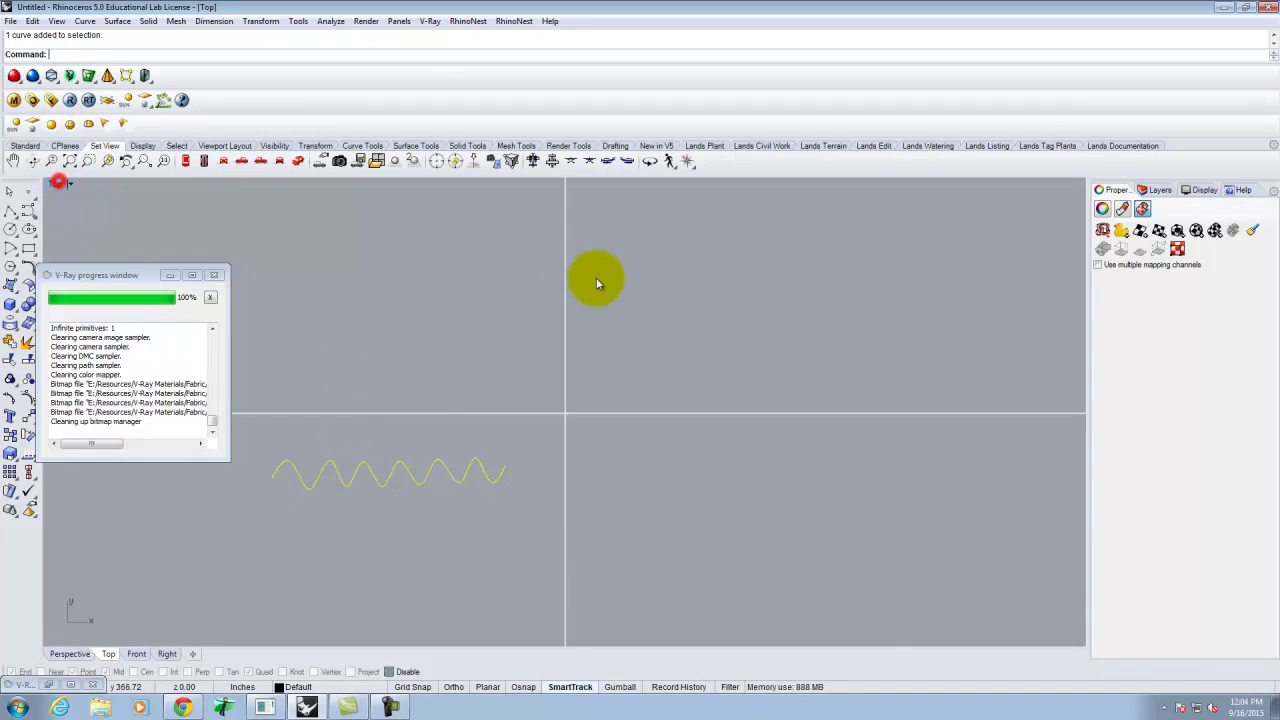
double_click(600, 186)
right_drag(786, 349, 671, 457)
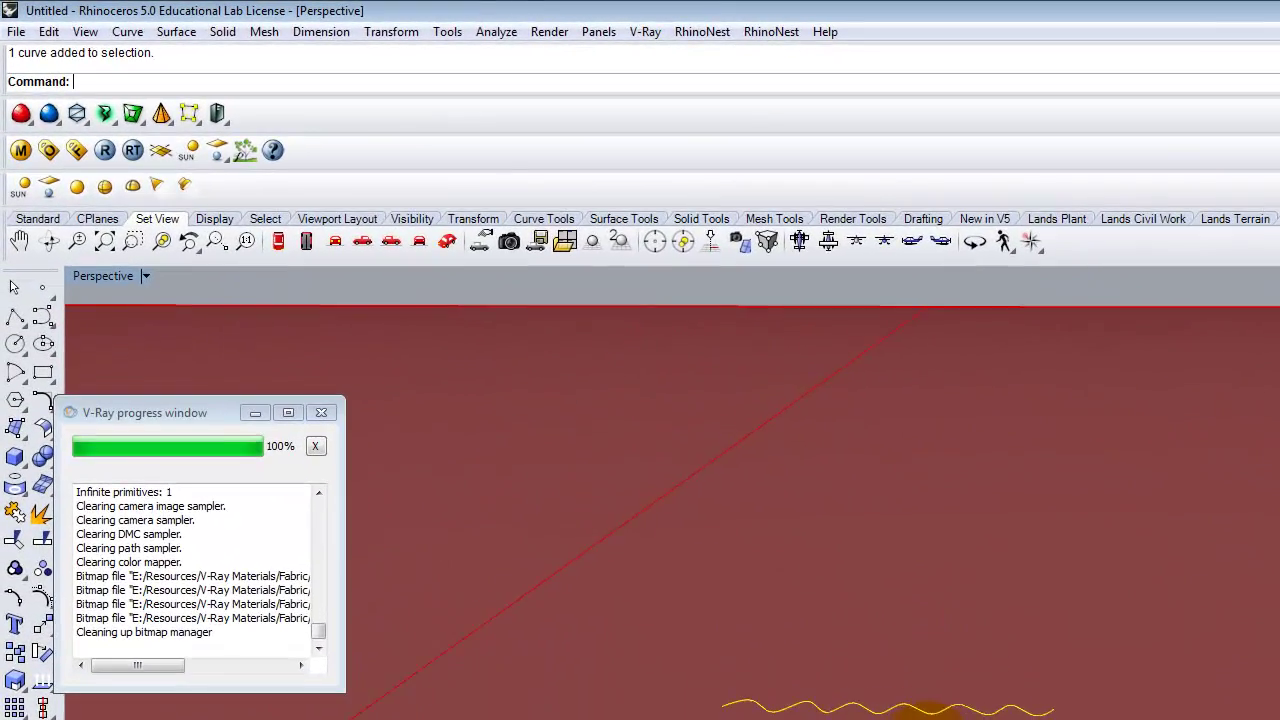
text(copy)
key(Return)
text(v)
key(Return)
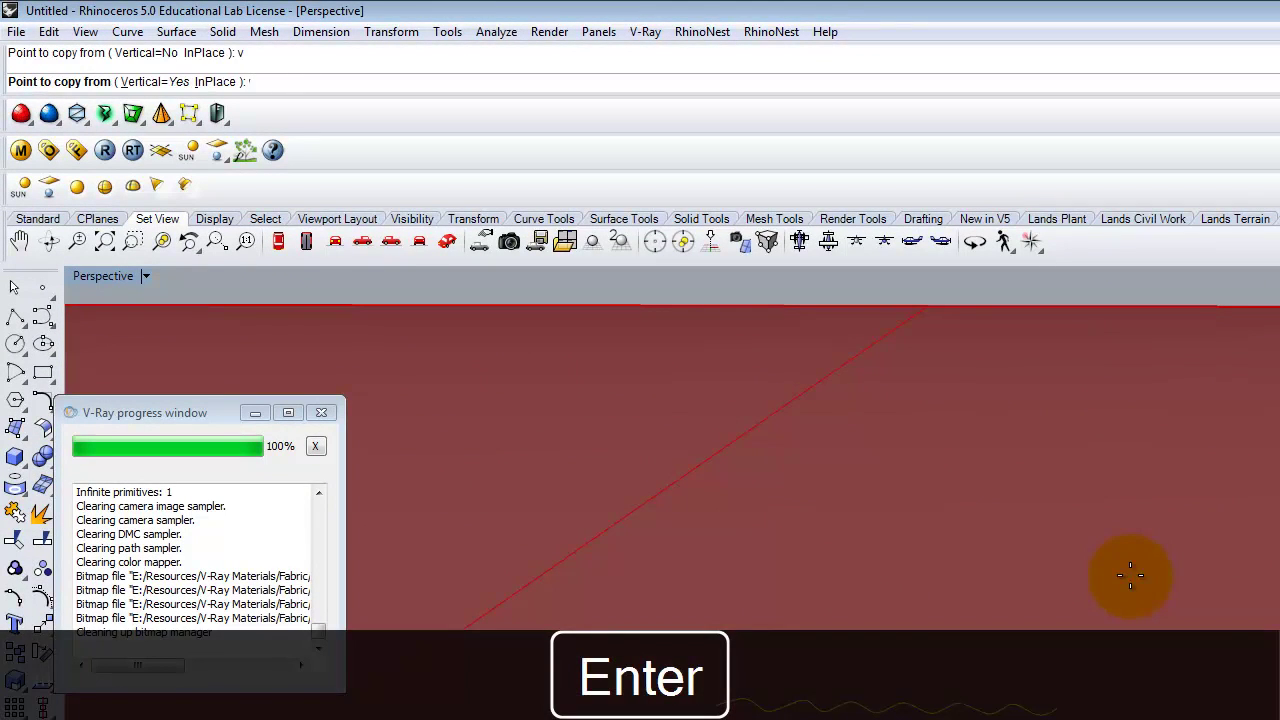
click(1056, 706)
text(4)
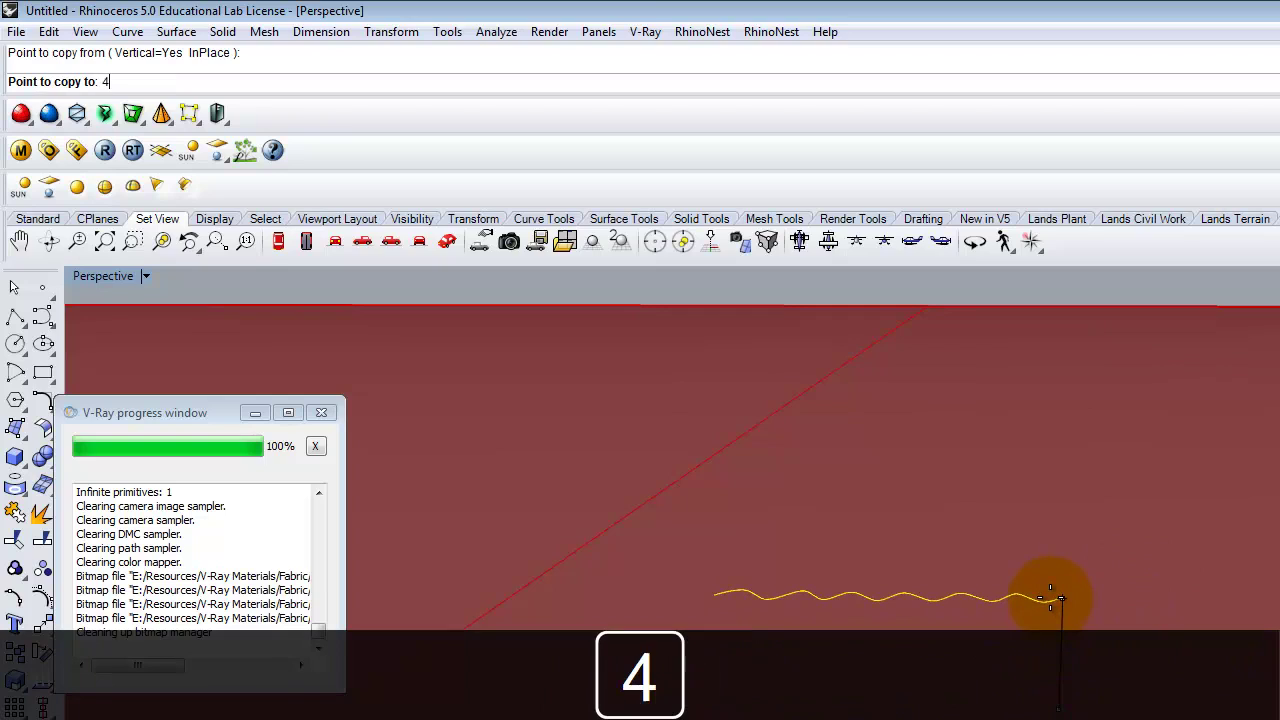
key(Return)
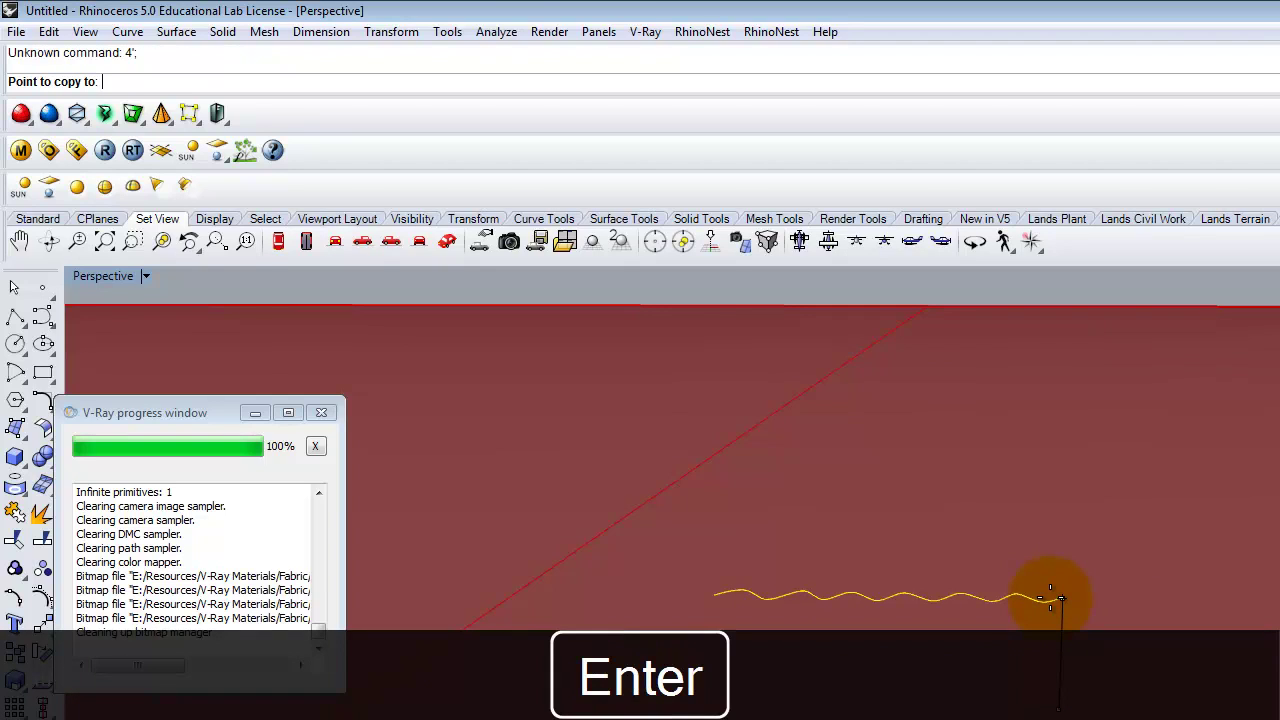
text(4')
key(Return)
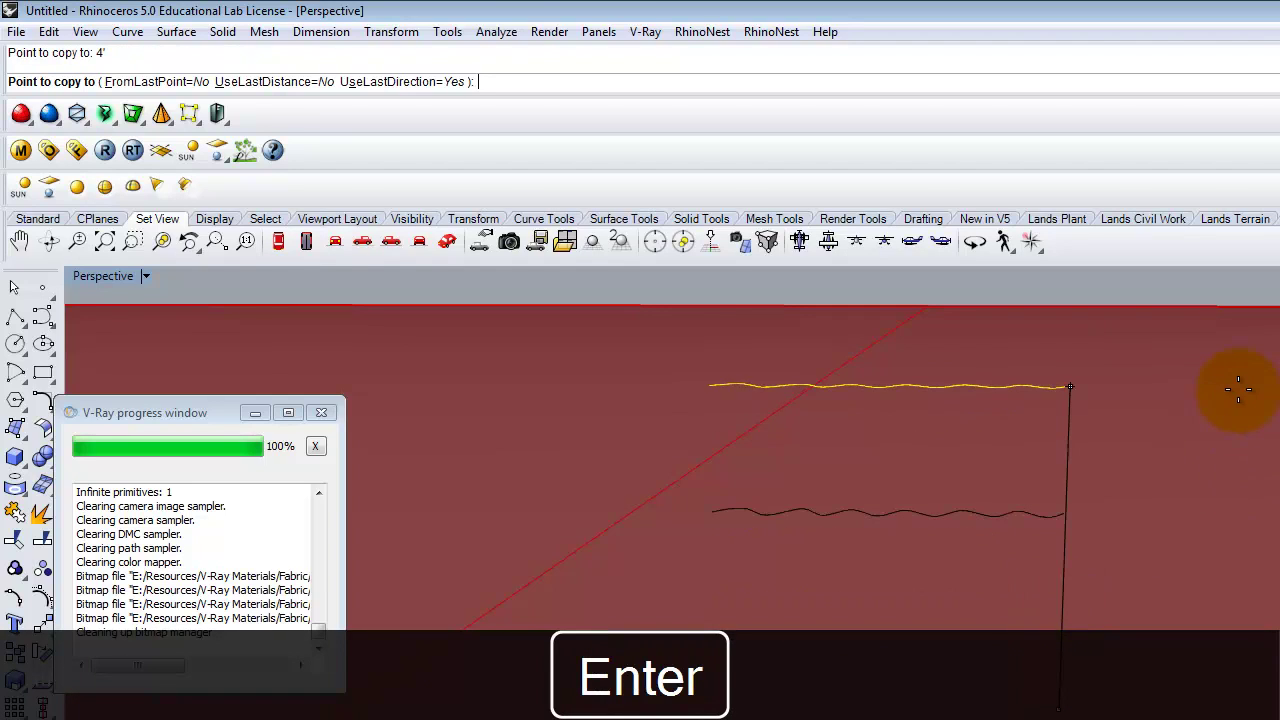
Place a second vertical copy of the wave curve 8' above the original and end the copying
text(8)
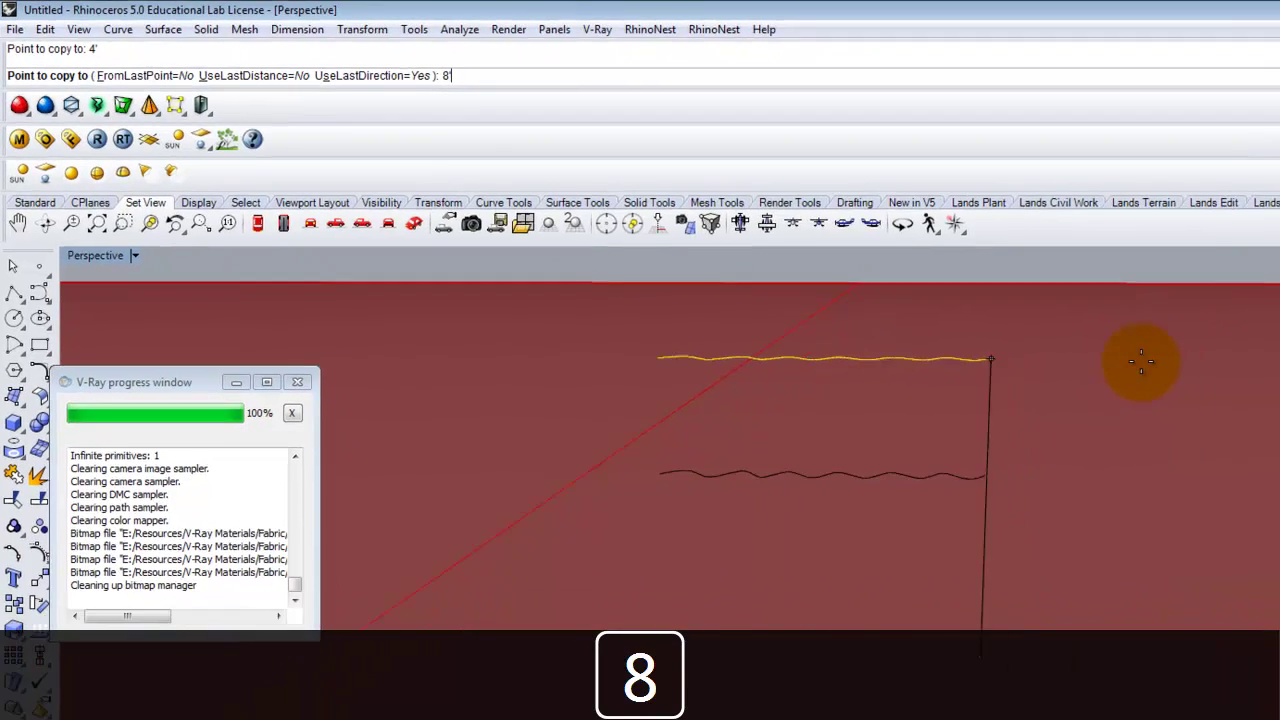
key(Return)
scroll(686, 628, down, 3)
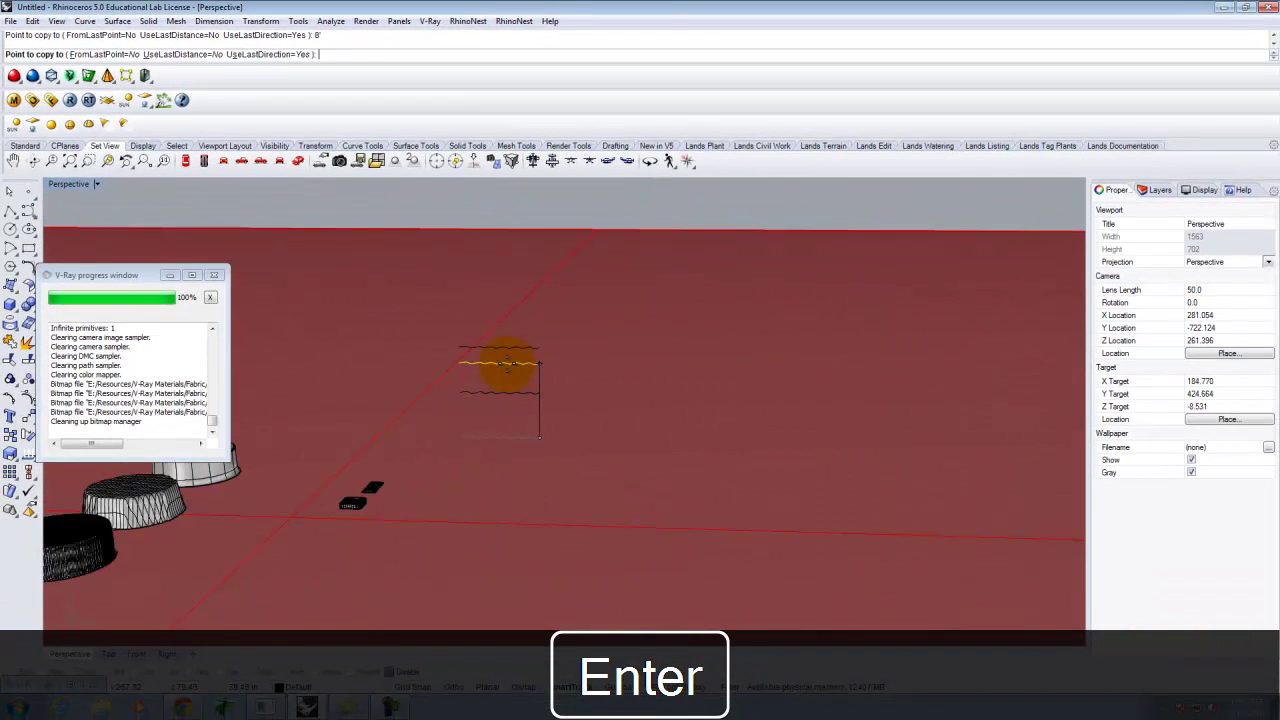
key(Escape)
Measure the end-to-end distance of the uppermost wave curve with object snaps re-enabled
mouse_move(518, 420)
right_down()
mouse_move(520, 405)
mouse_move(534, 443)
mouse_move(462, 365)
right_up()
text(Distn)
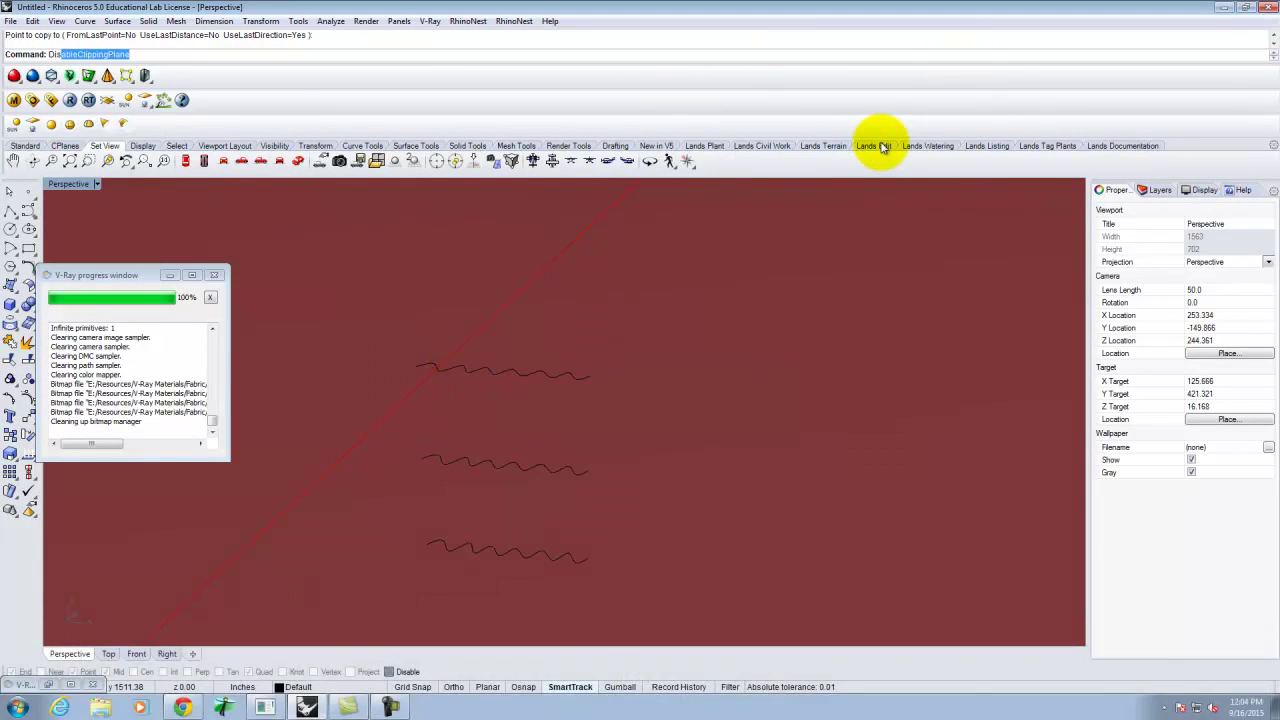
key(Return)
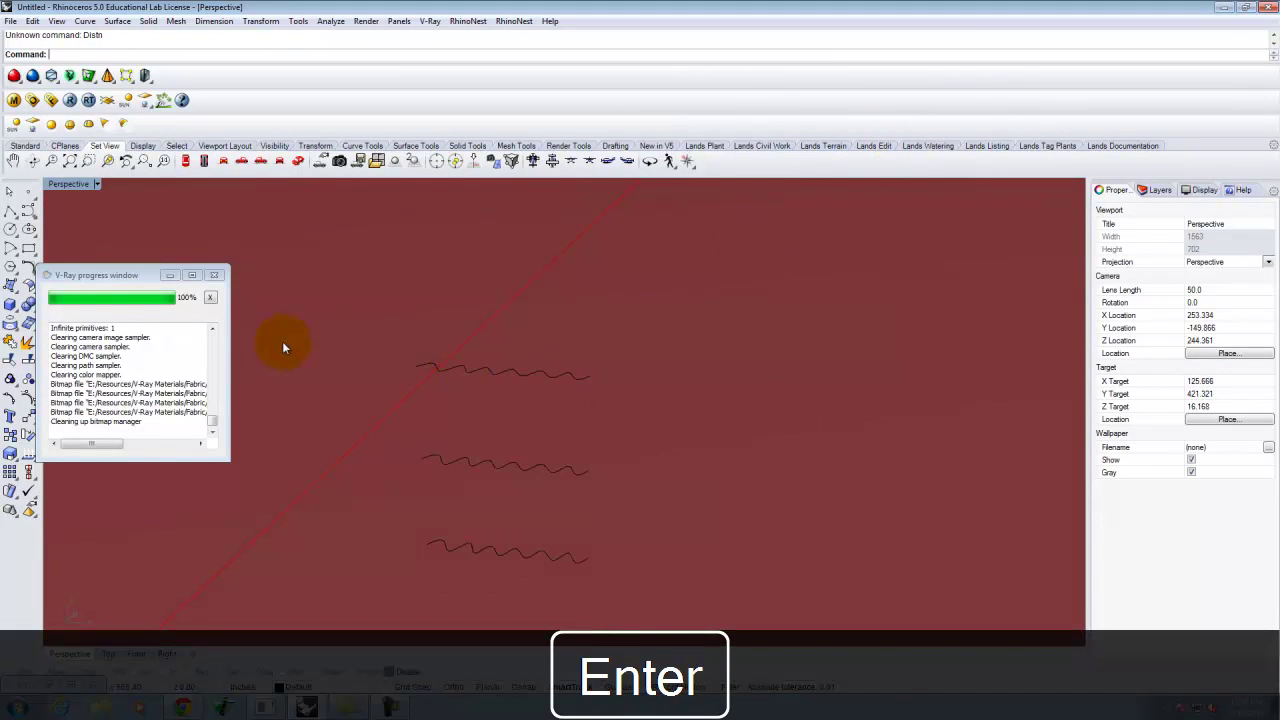
text(Diss)
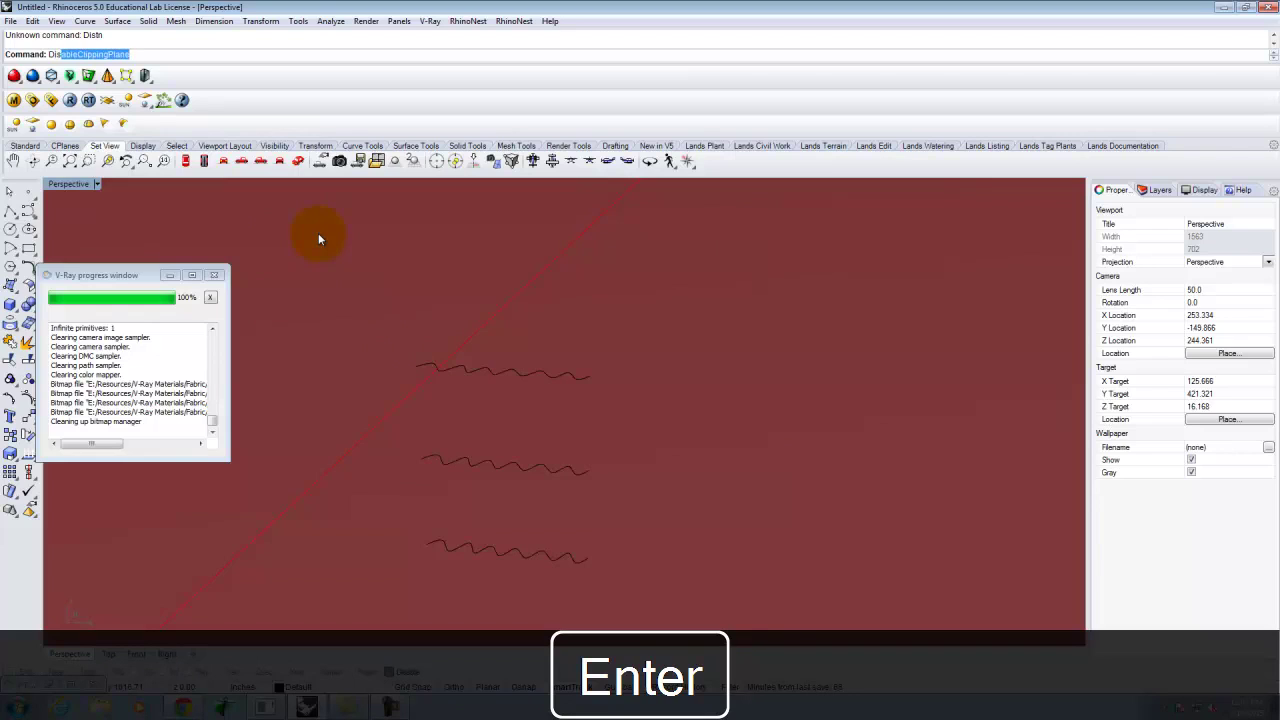
text(ta)
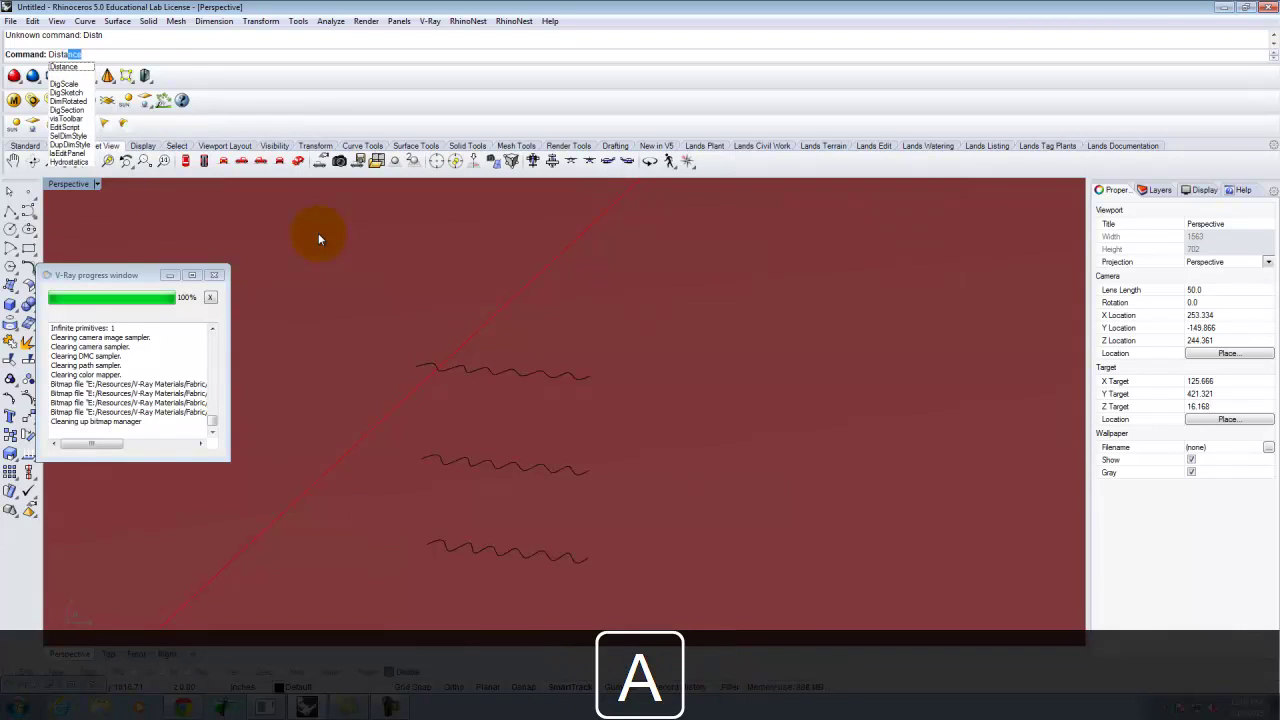
key(Return)
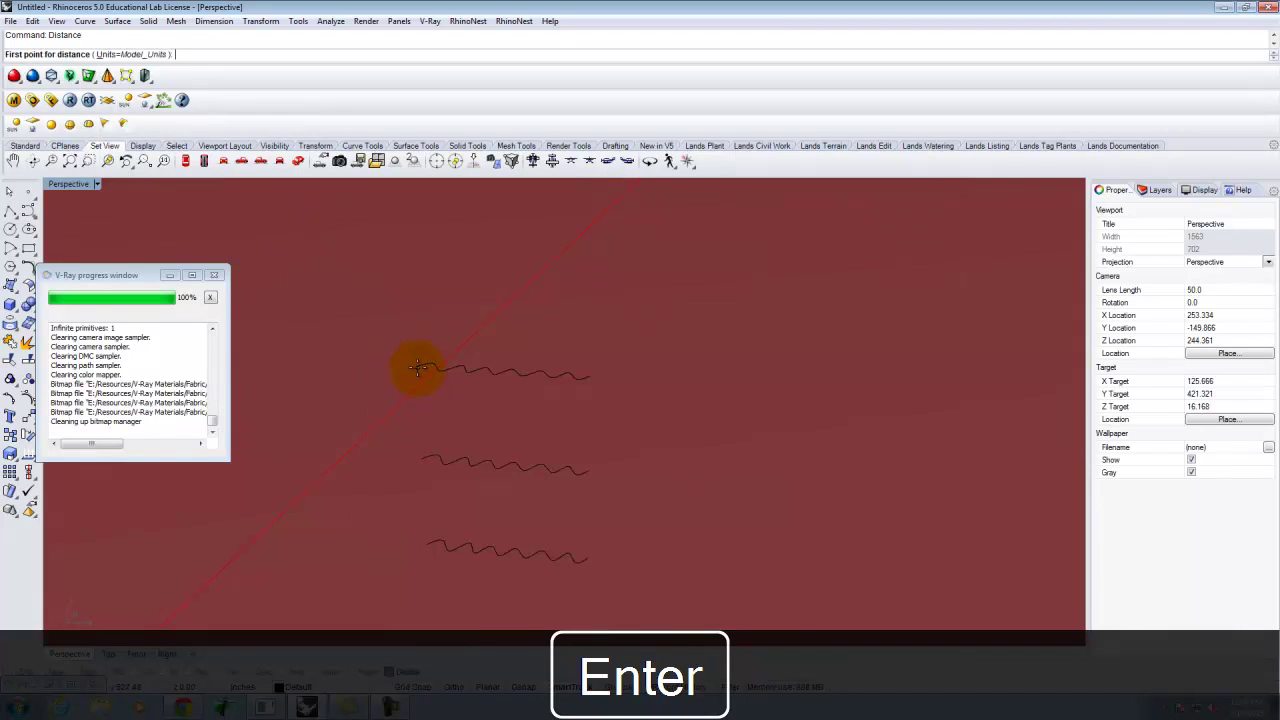
click(416, 367)
click(593, 376)
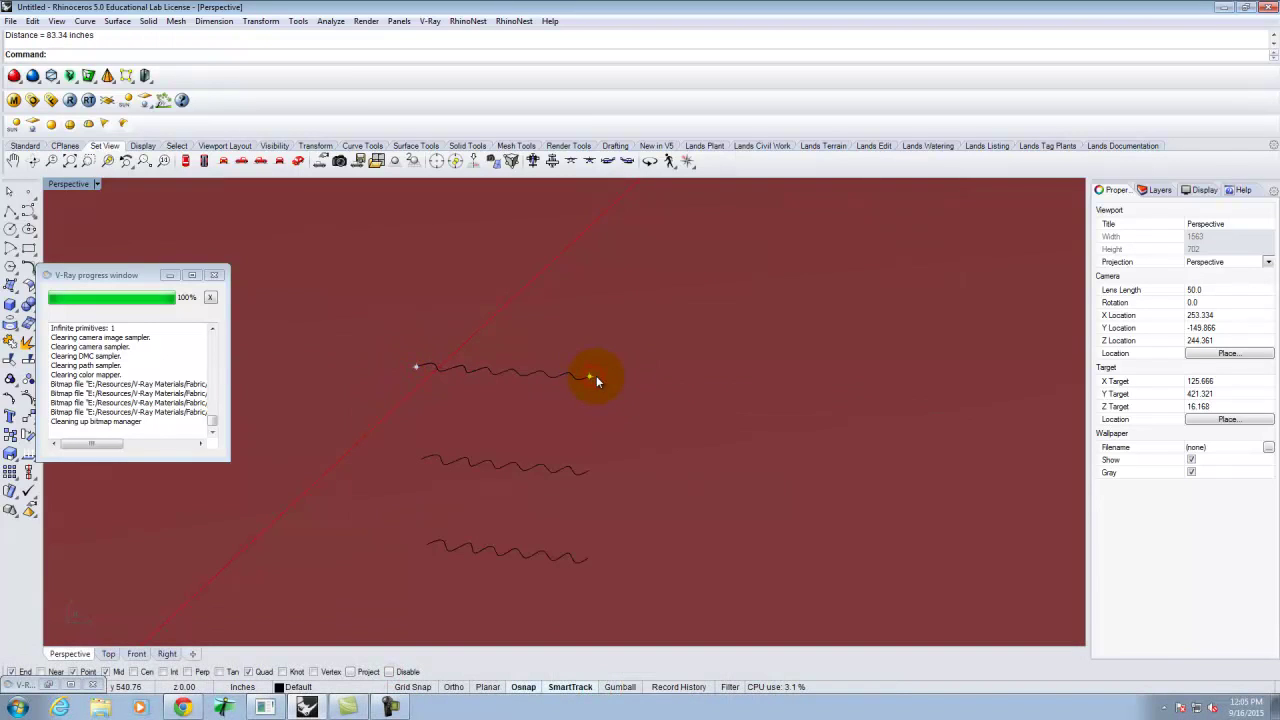
key(Escape)
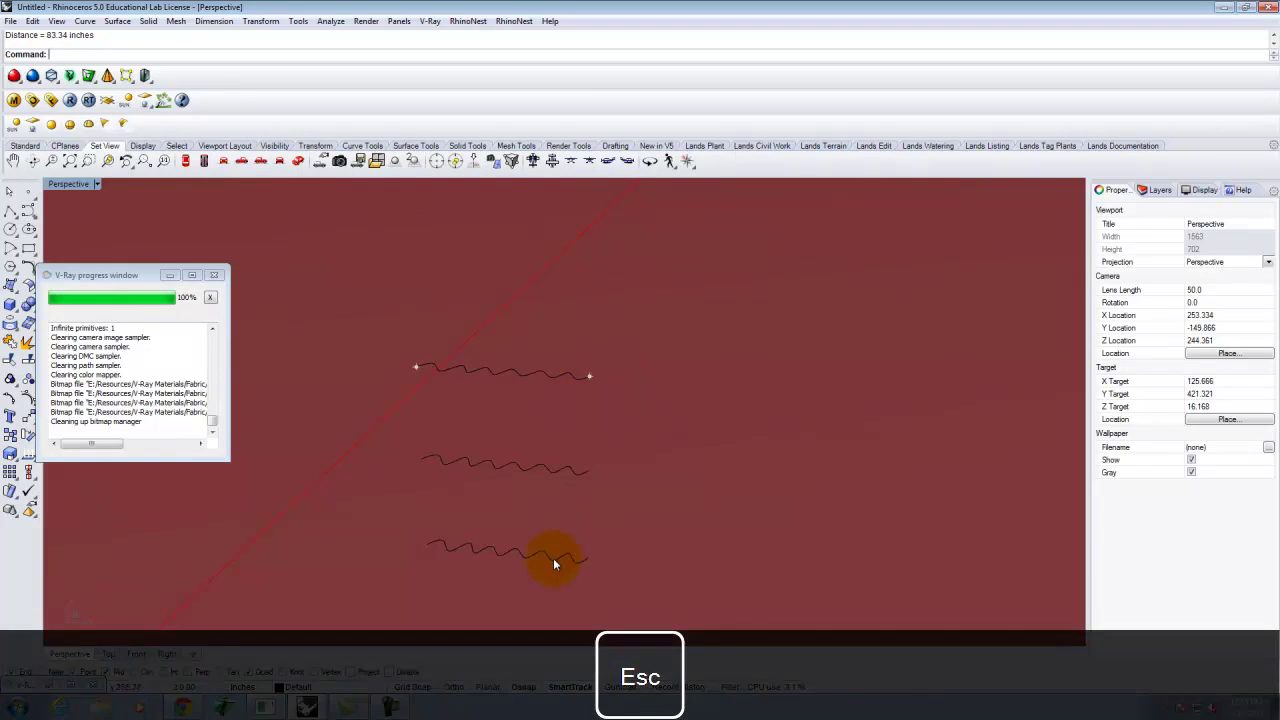
Scale all three wave curves along their length with Scale1D, from the left end of the uppermost curve, to a length of 4'
click(554, 557)
click(555, 472)
click(540, 376)
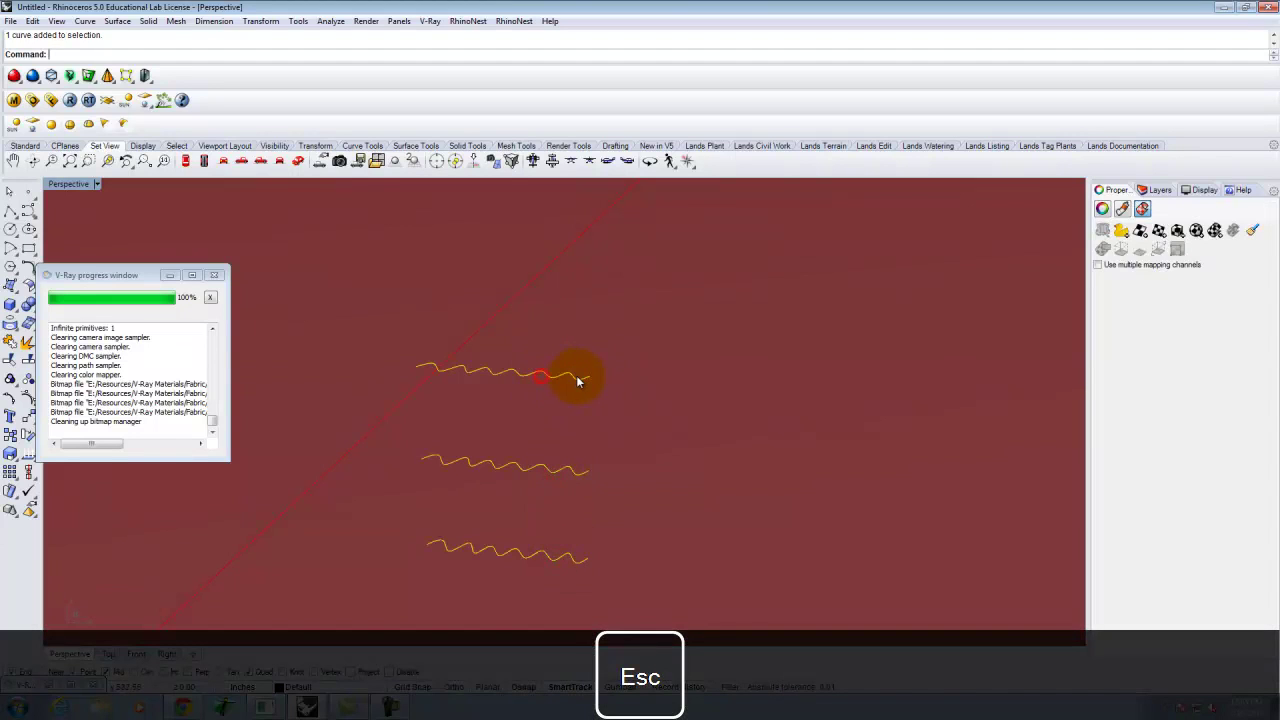
text(scale1d)
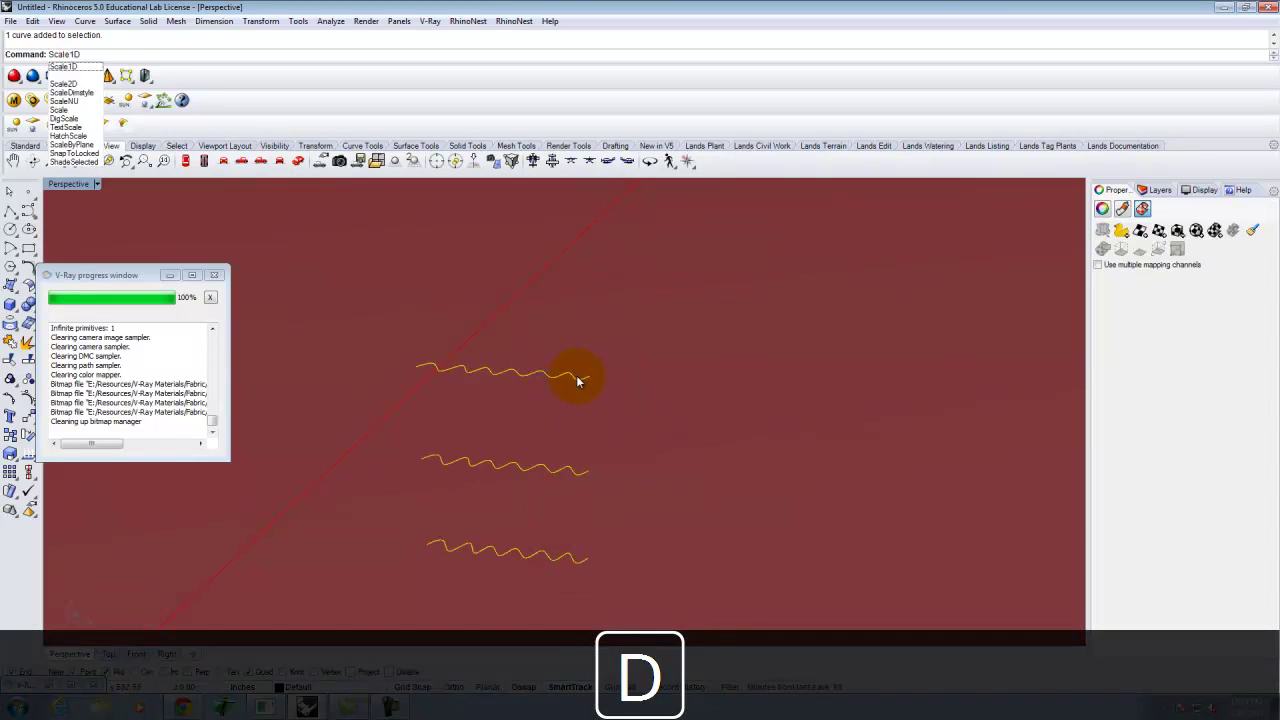
key(Return)
click(417, 367)
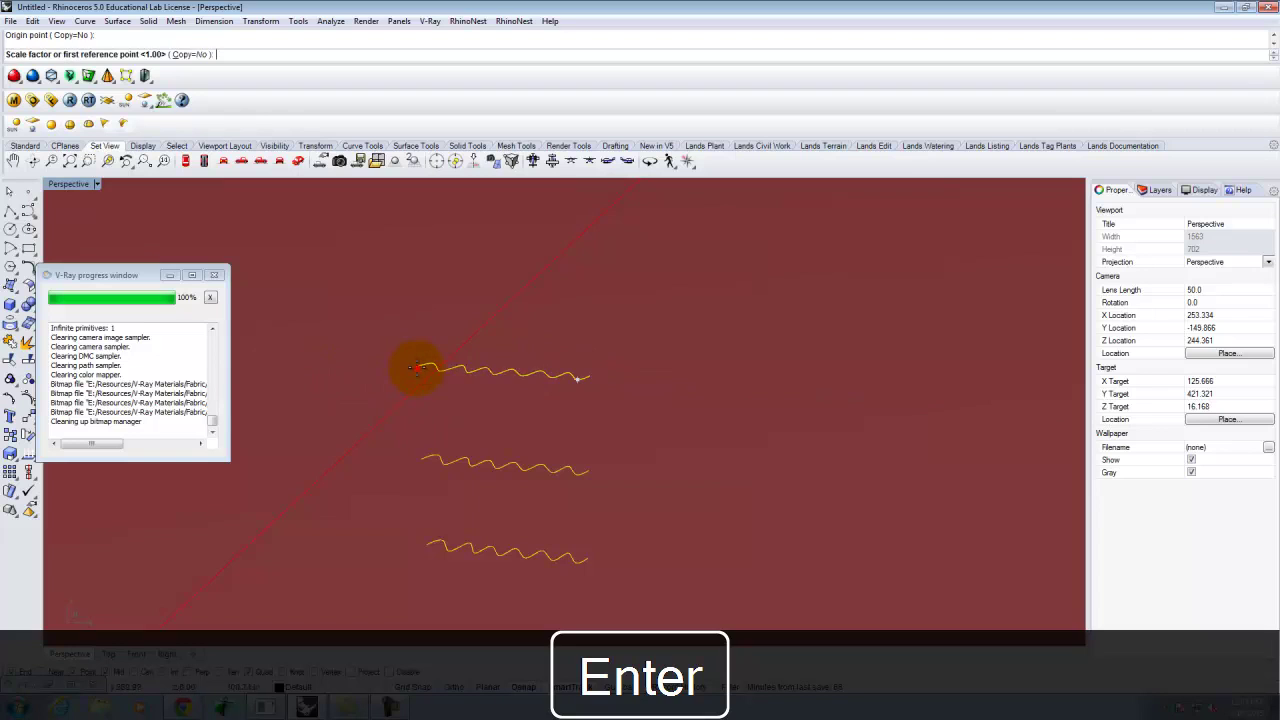
click(588, 377)
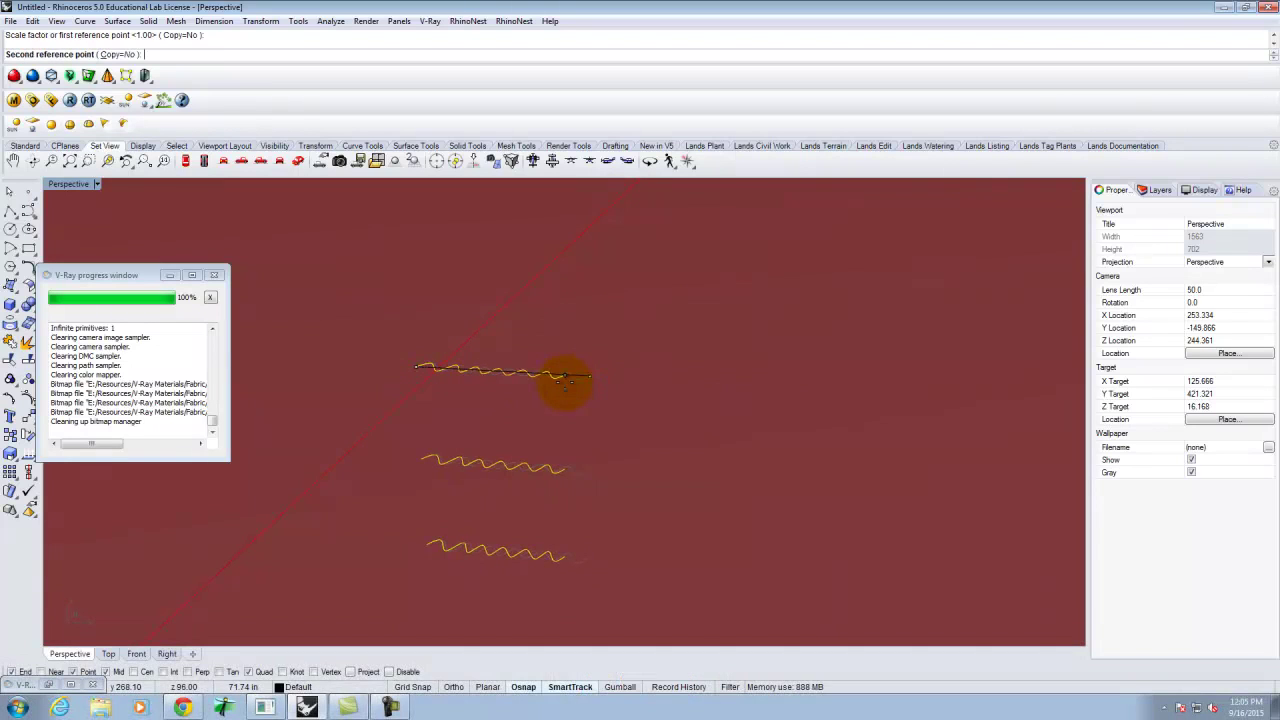
text(4)
key(Return)
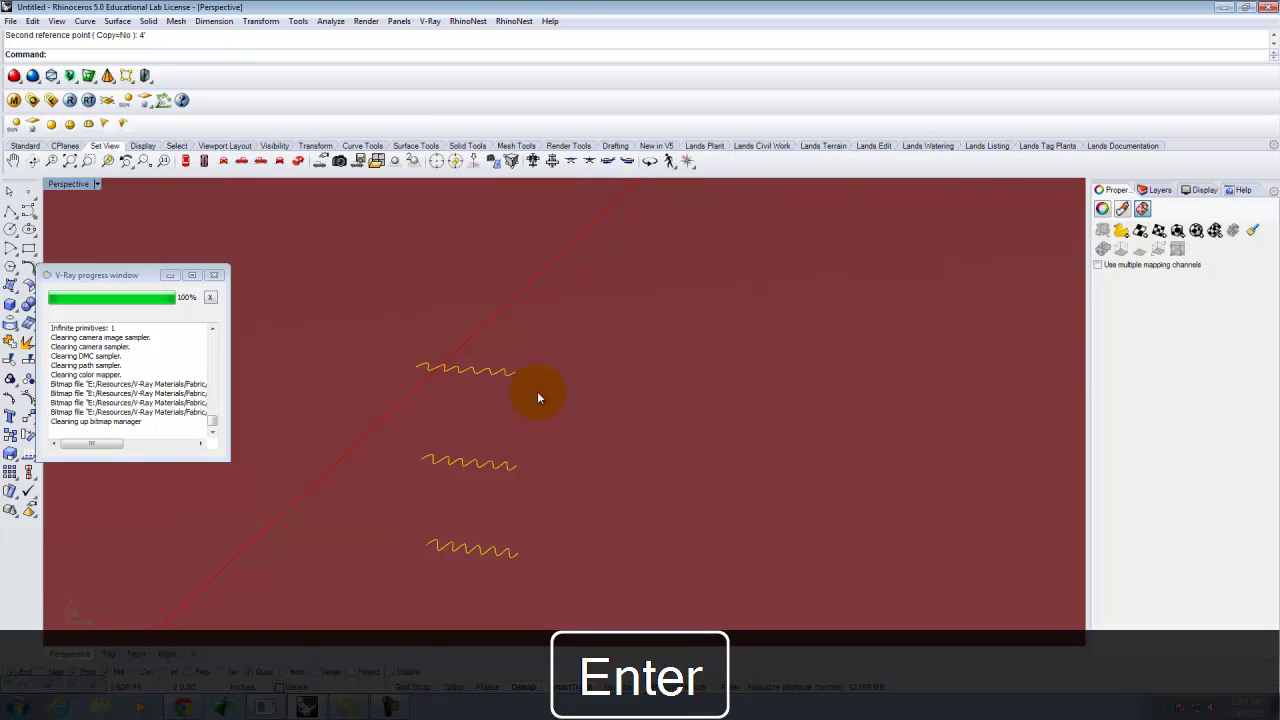
scroll(470, 560, up, 5)
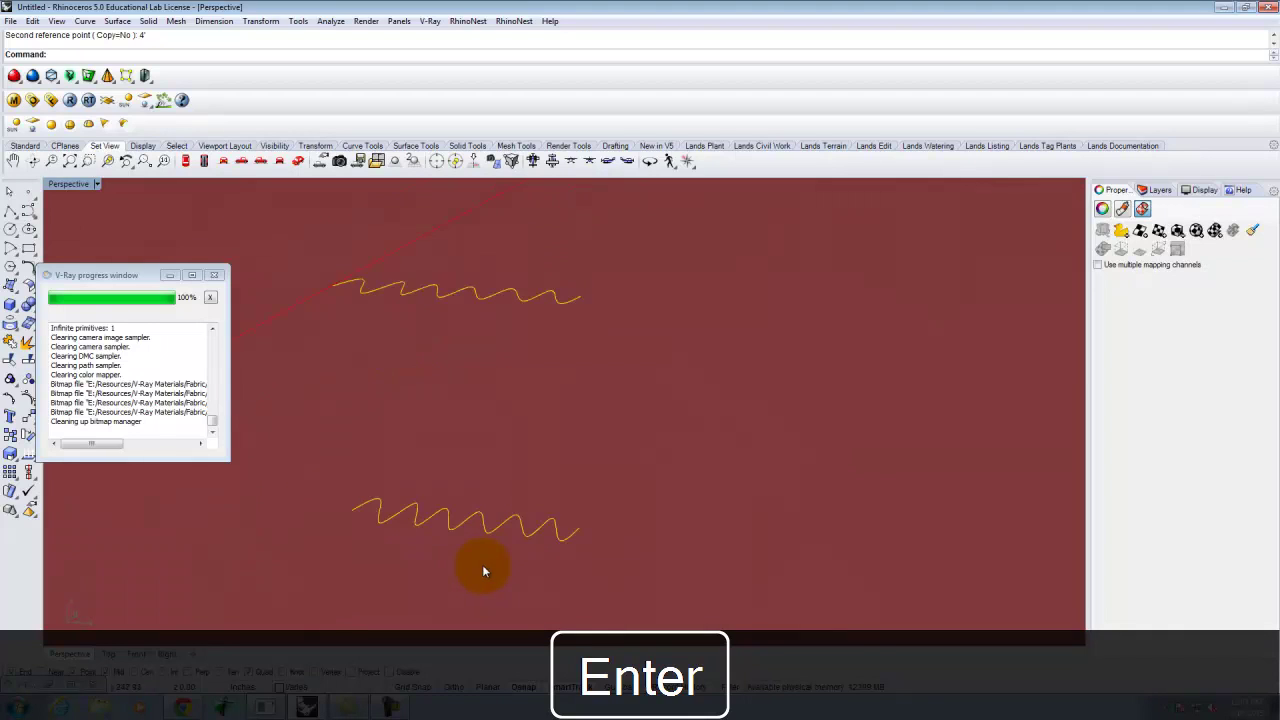
key(Escape)
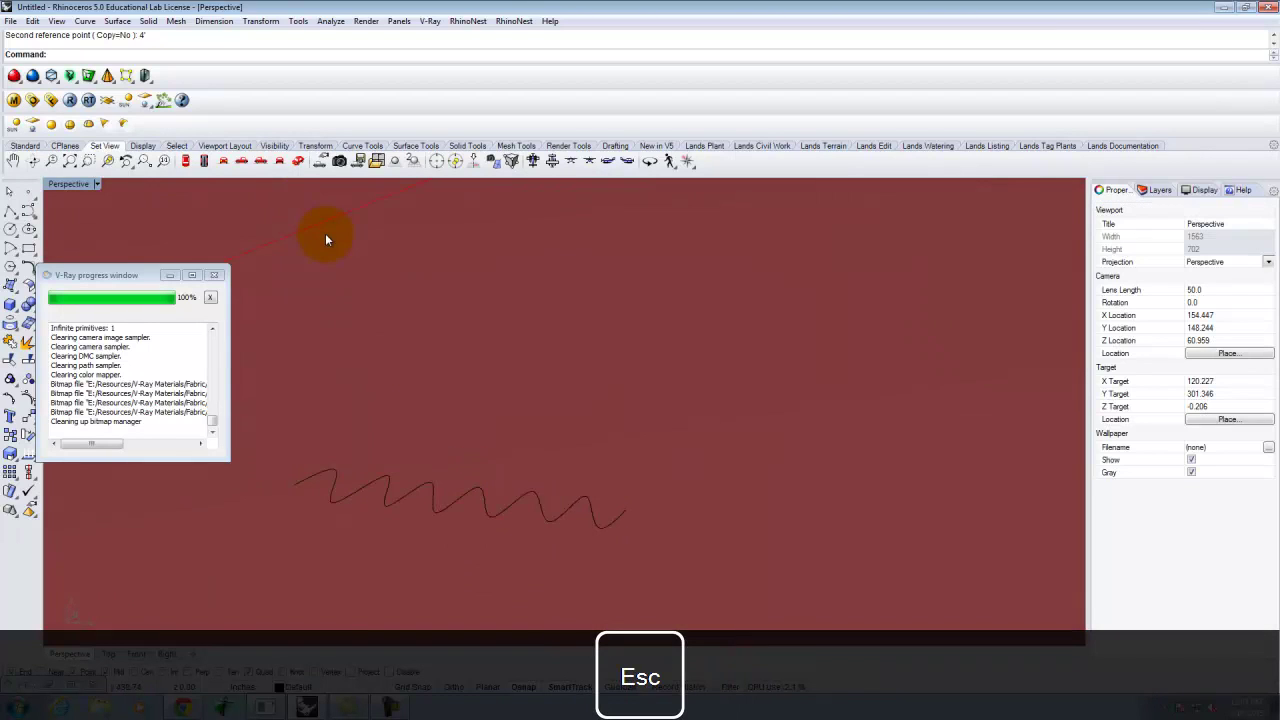
Measure the distance between a trough and a neighbouring crest of the lowest wave curve
text(n)
key(BackSpace)
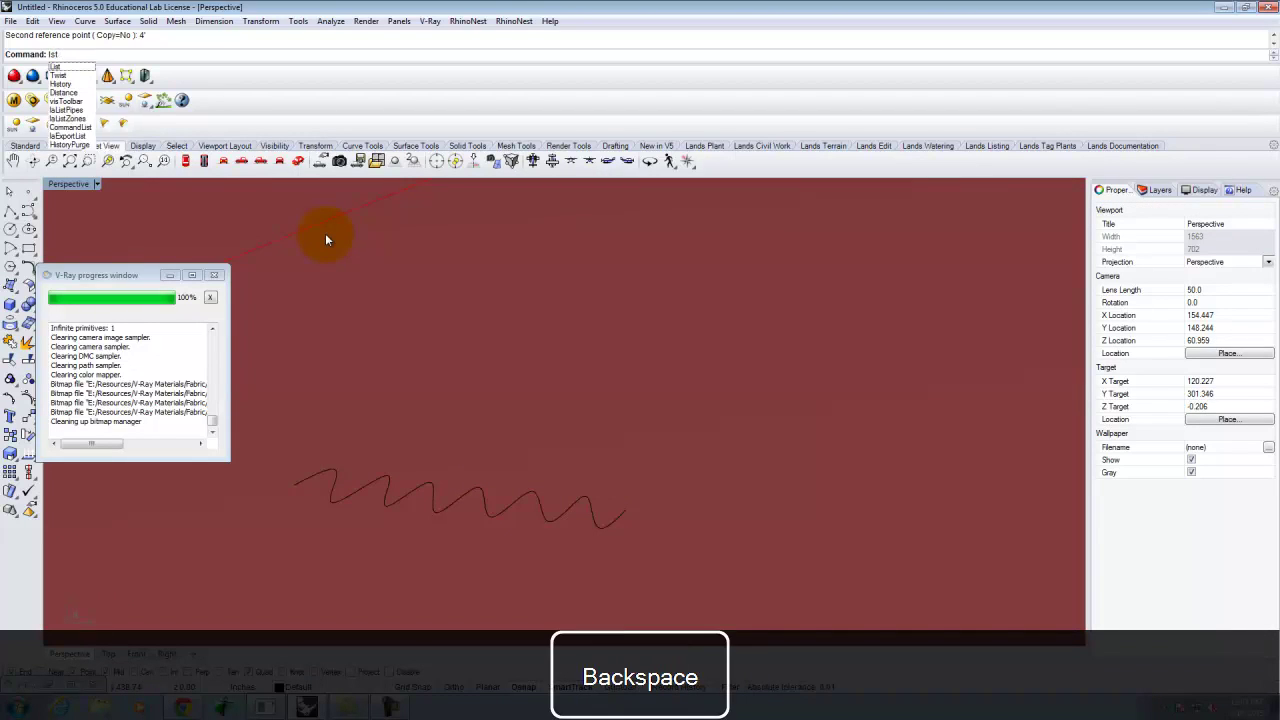
key(Return)
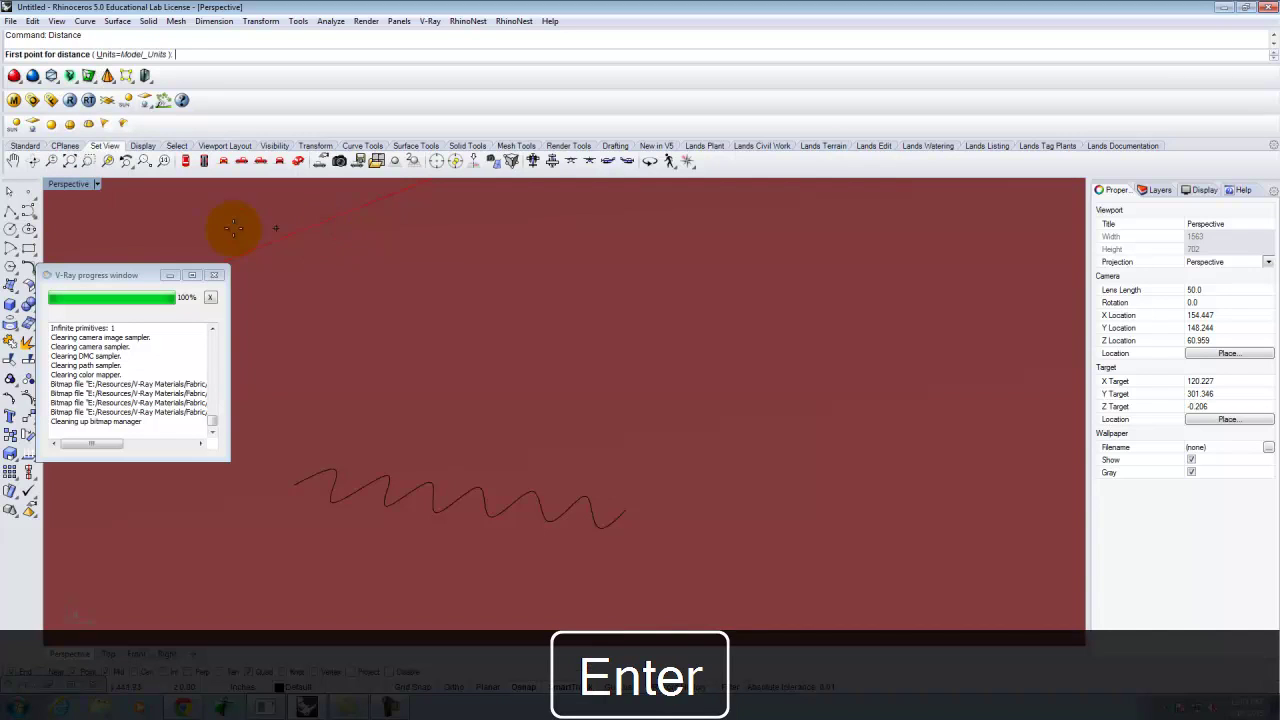
click(332, 502)
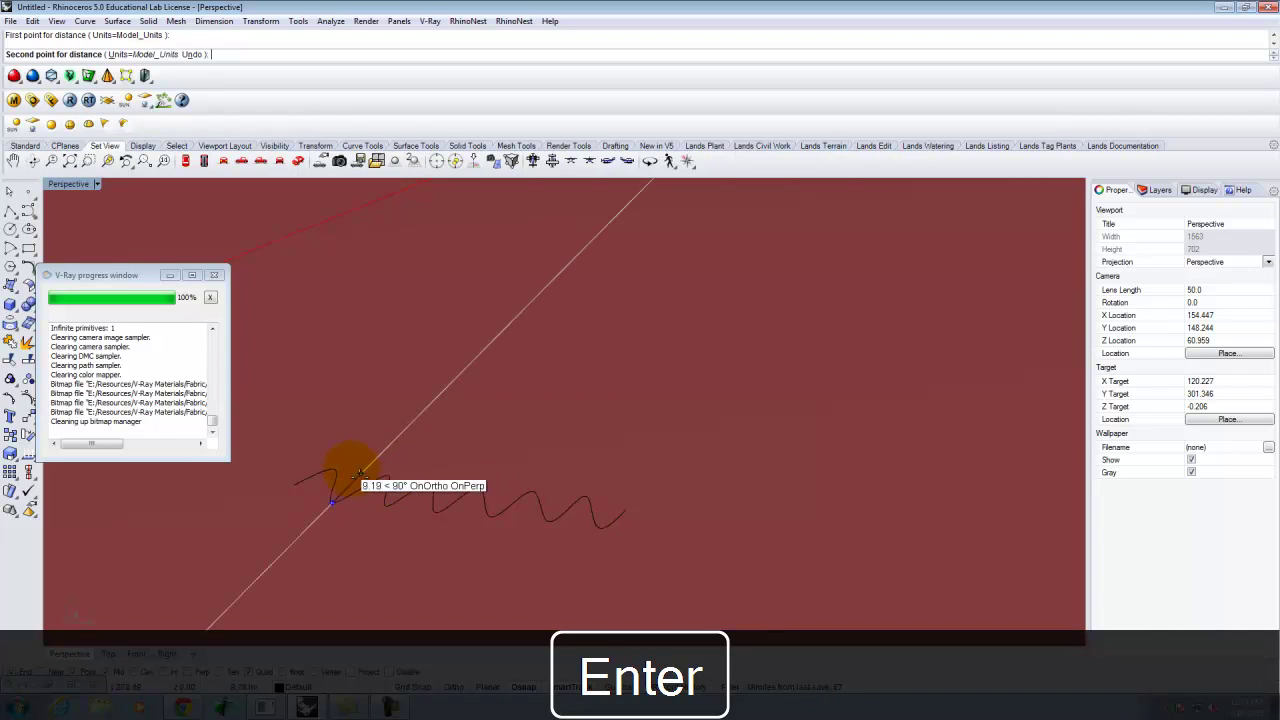
click(372, 480)
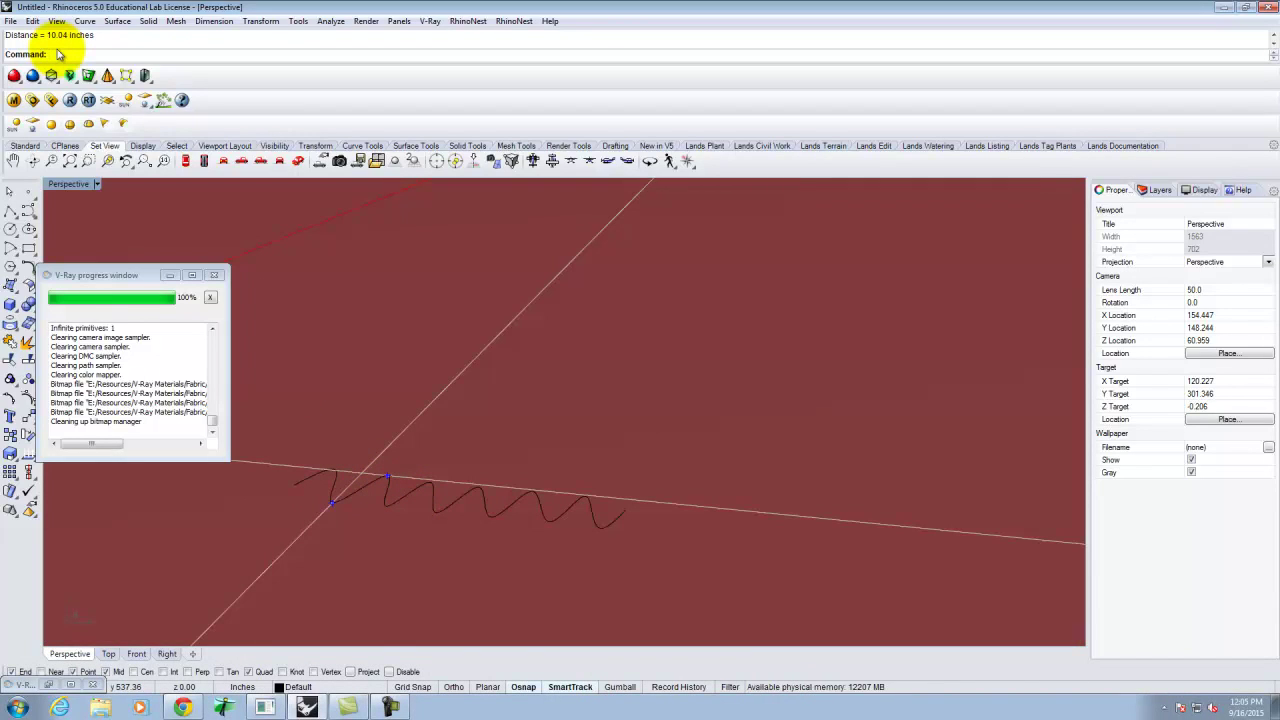
key(Escape)
Scale all three wave curves across their wave depth with Scale1D, using a crest as origin and 4" as the second reference
right_drag(380, 354, 448, 485)
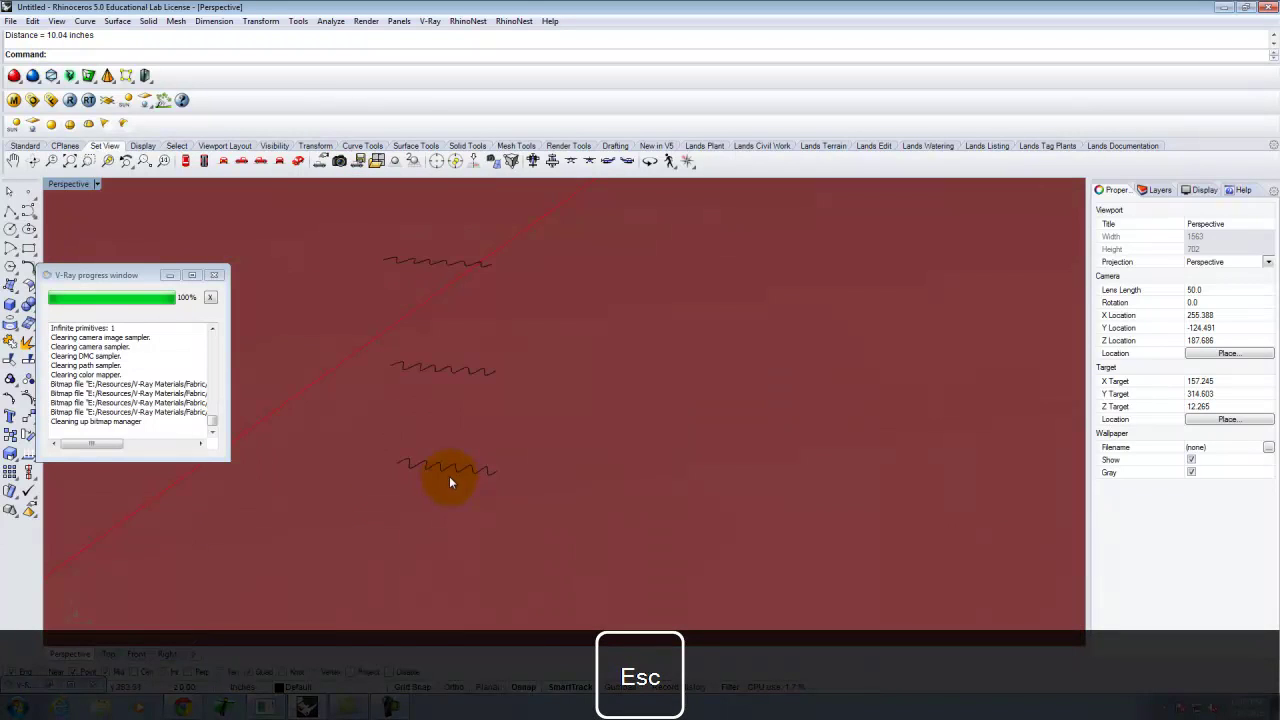
click(442, 261)
shift+click(436, 367)
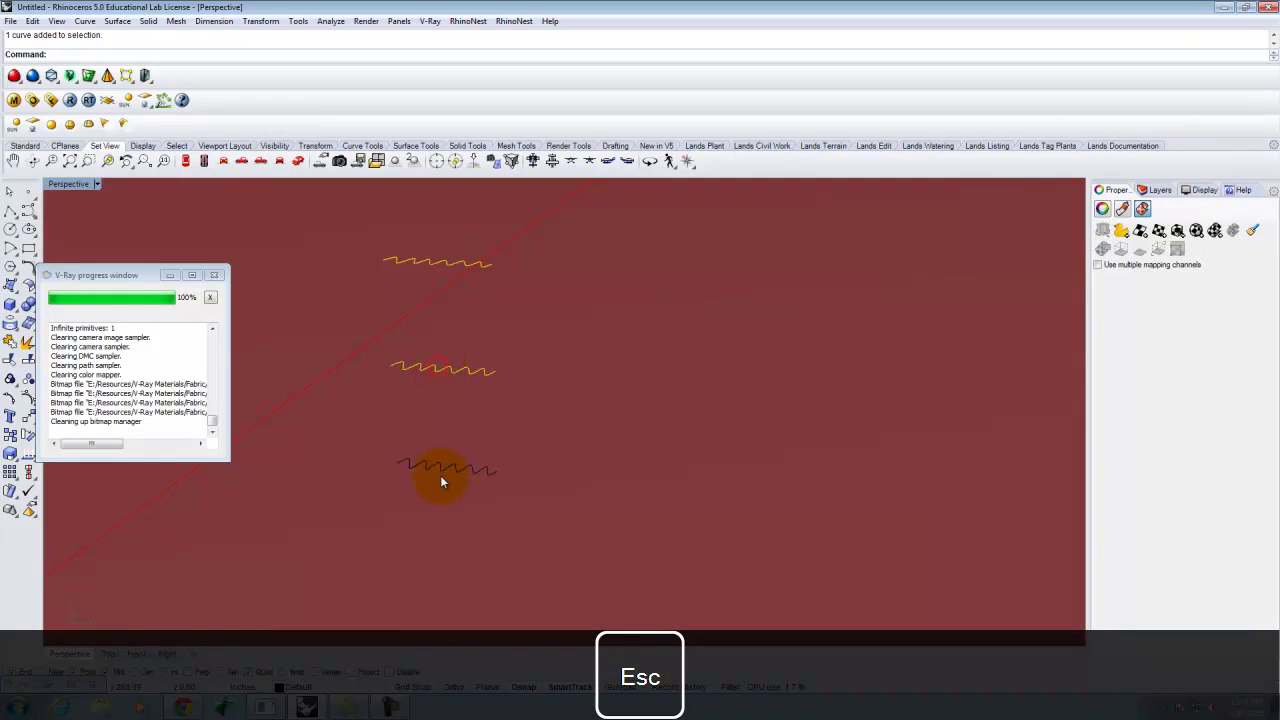
shift+click(442, 473)
text(scale1d)
key(Return)
mouse_move(443, 451)
right_down()
mouse_move(423, 457)
mouse_move(423, 420)
right_up()
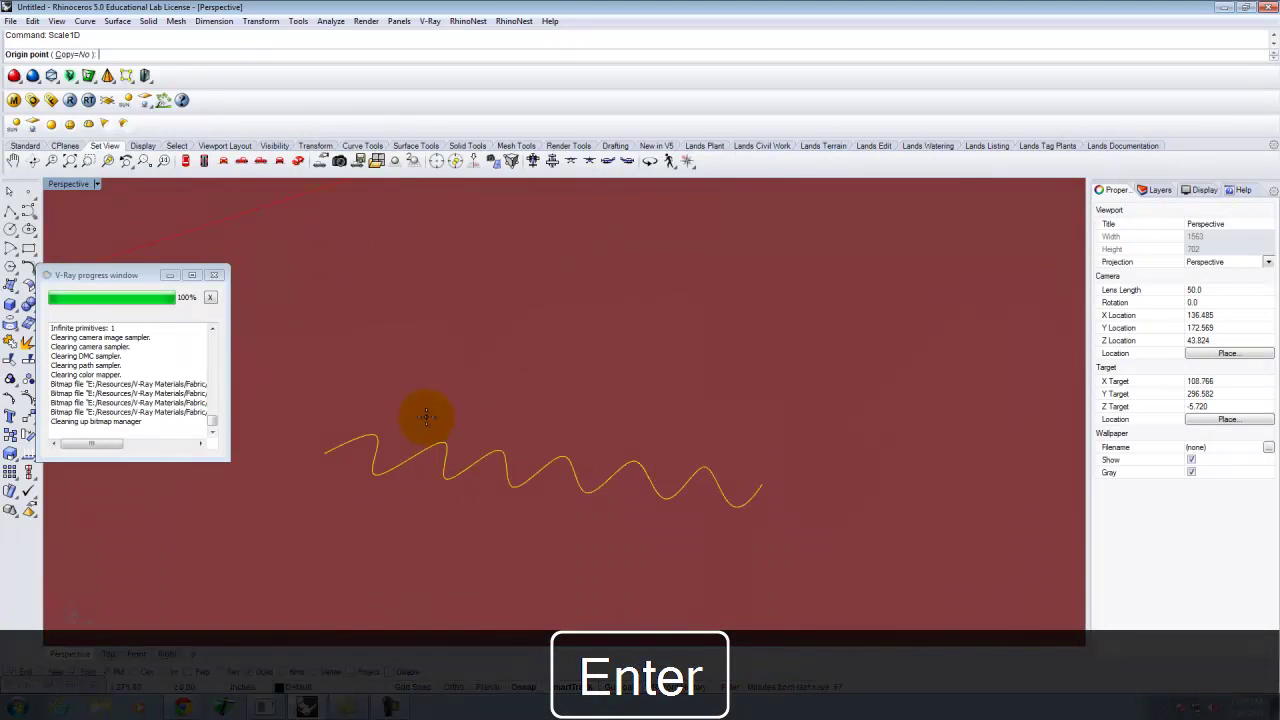
click(436, 430)
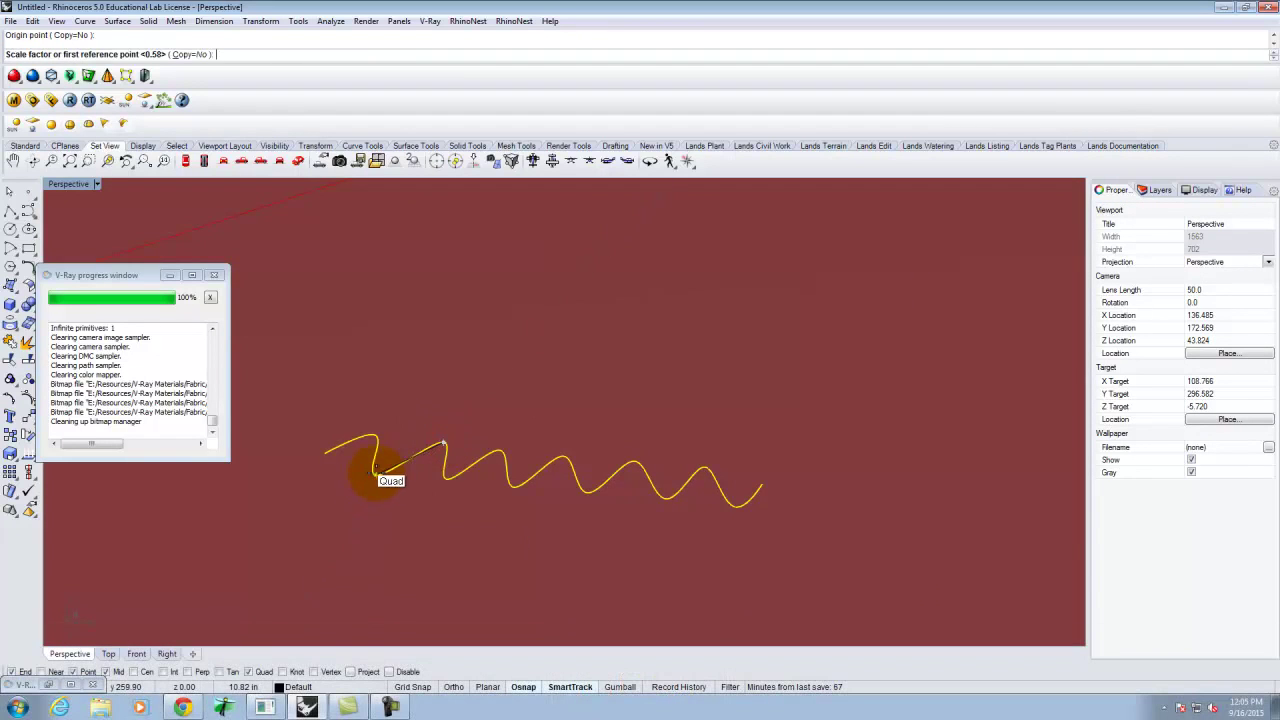
click(416, 484)
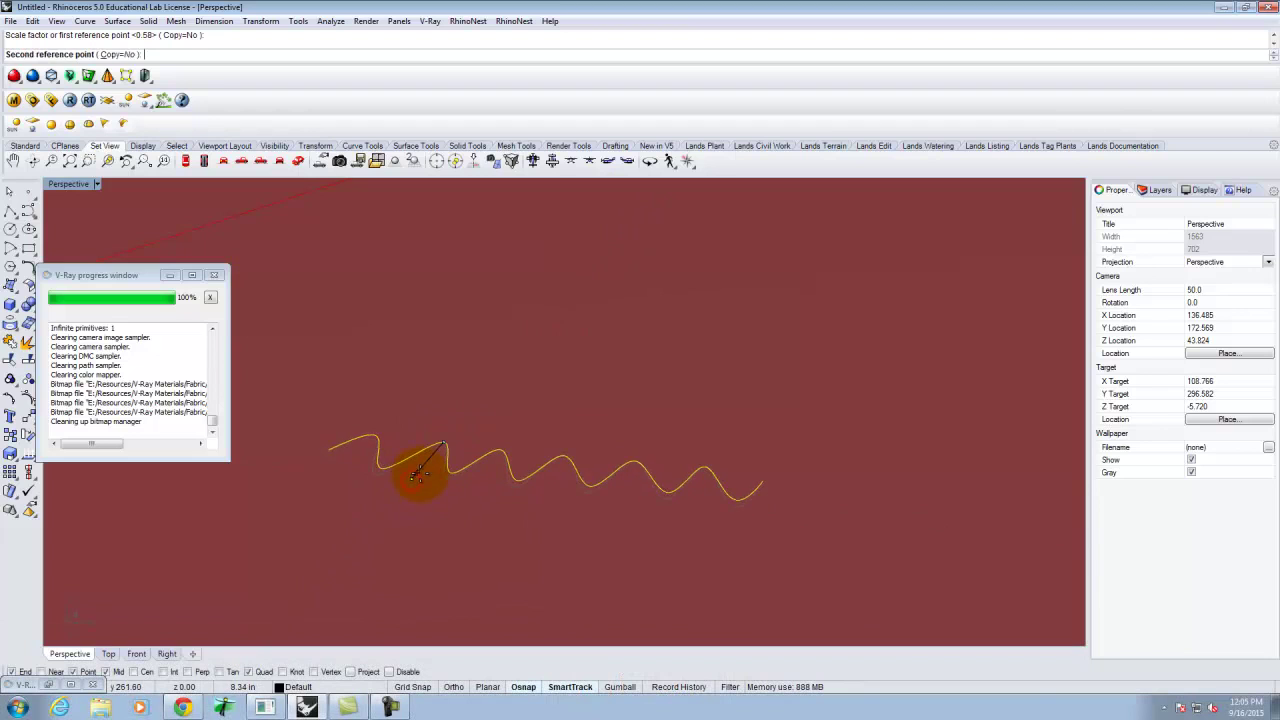
text(4)
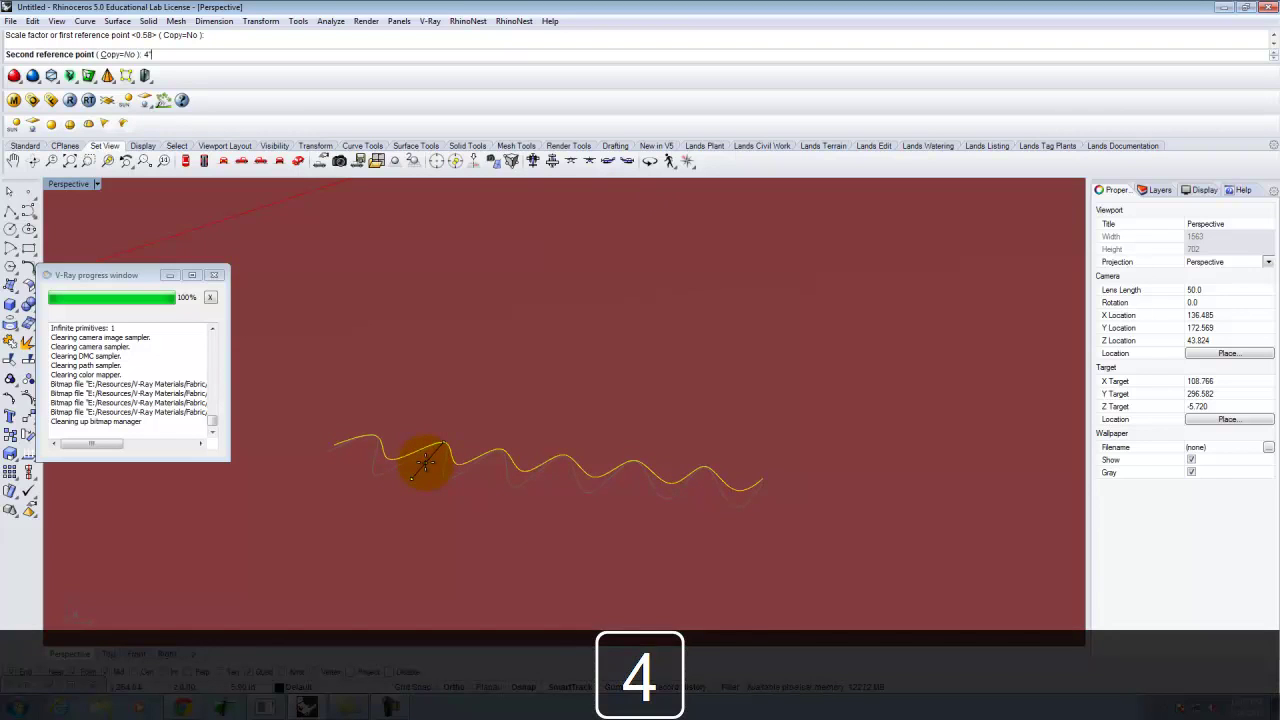
key(Return)
scroll(180, 537, down, 5)
key(Escape)
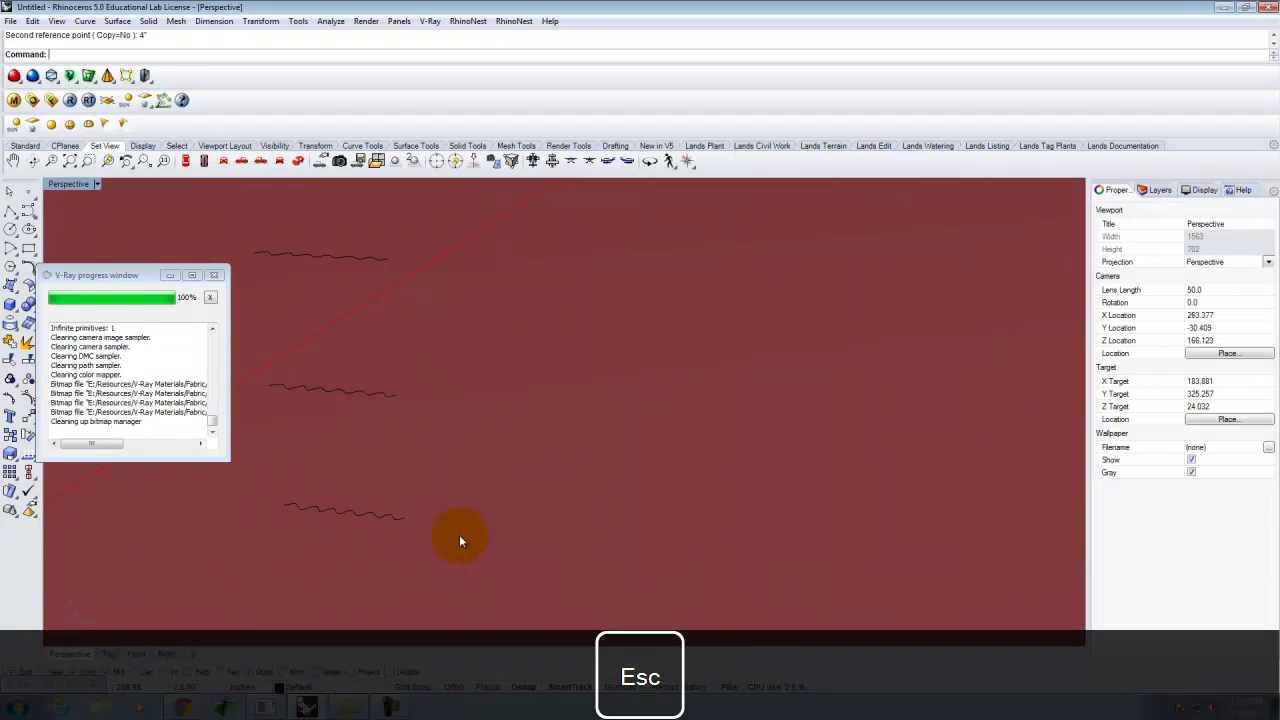
Draw a polyline joining the right ends of the three wave curves, from the uppermost to the lowest
right_drag(608, 486, 460, 368)
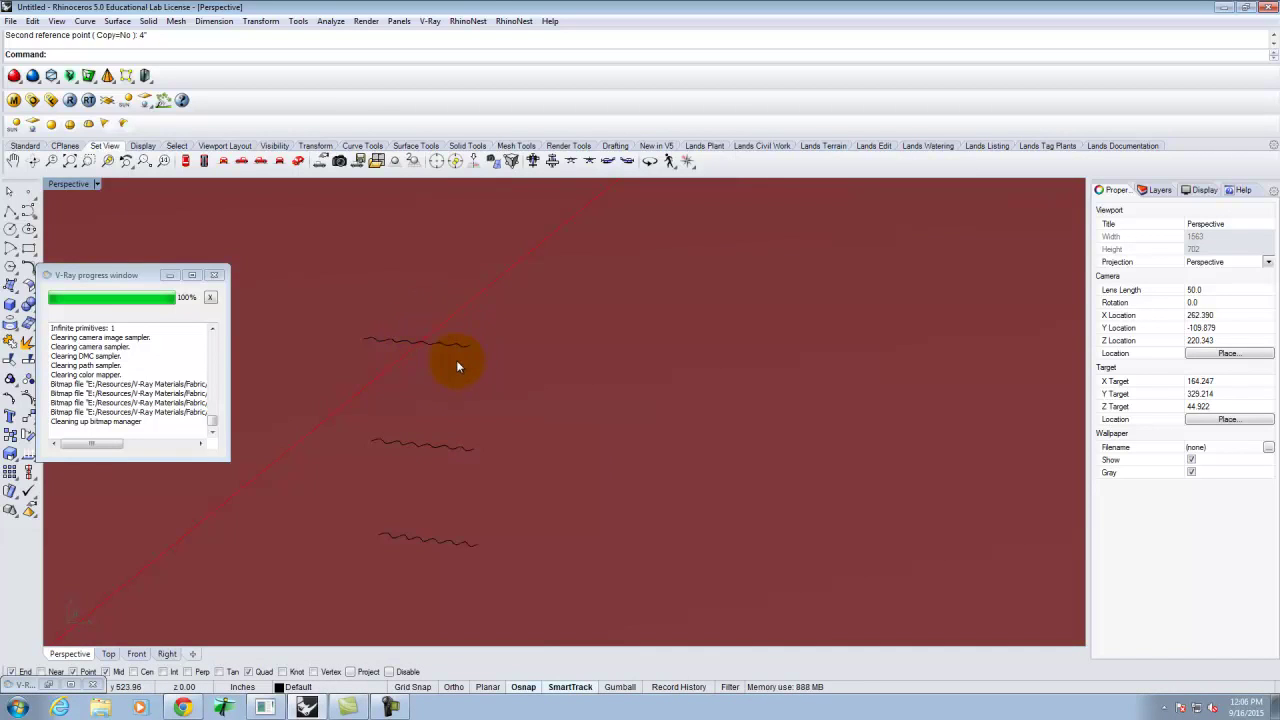
right_drag(422, 349, 543, 344)
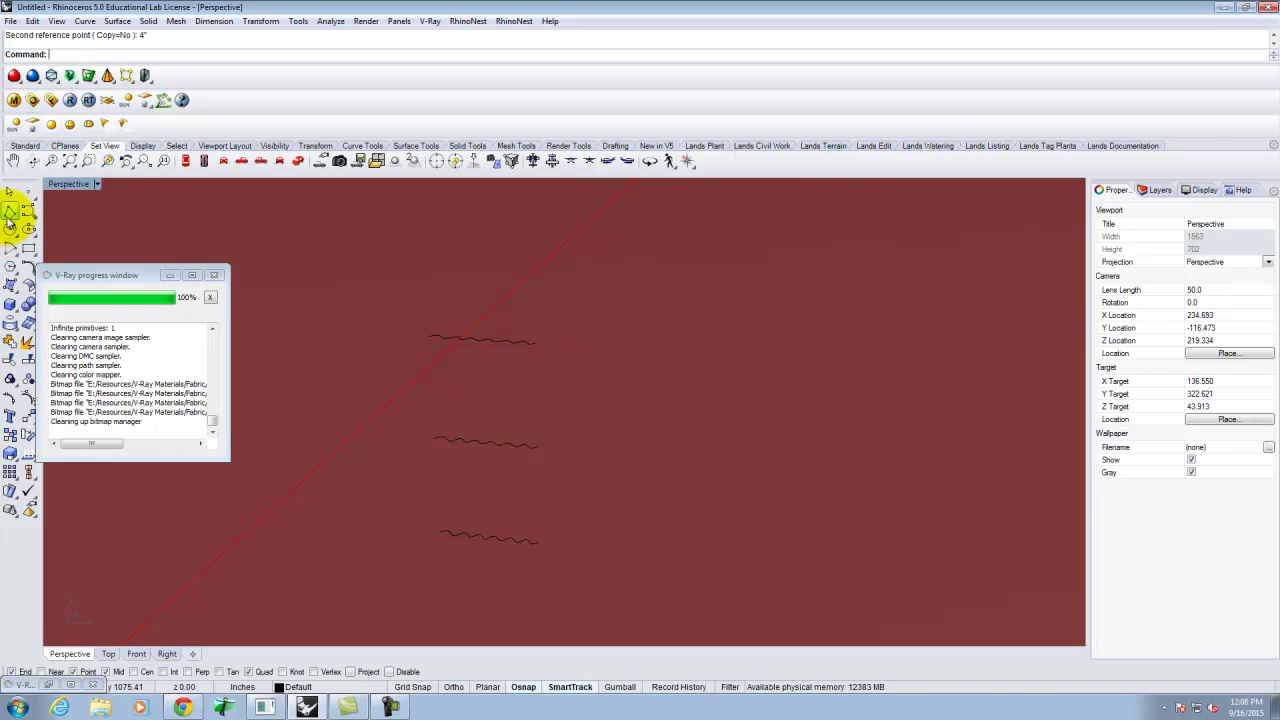
click(10, 211)
click(537, 343)
click(537, 441)
click(538, 538)
right_click(539, 537)
Draw a second polyline joining the left ends of the three wave curves, from the uppermost to the lowest
right_click(403, 374)
click(429, 337)
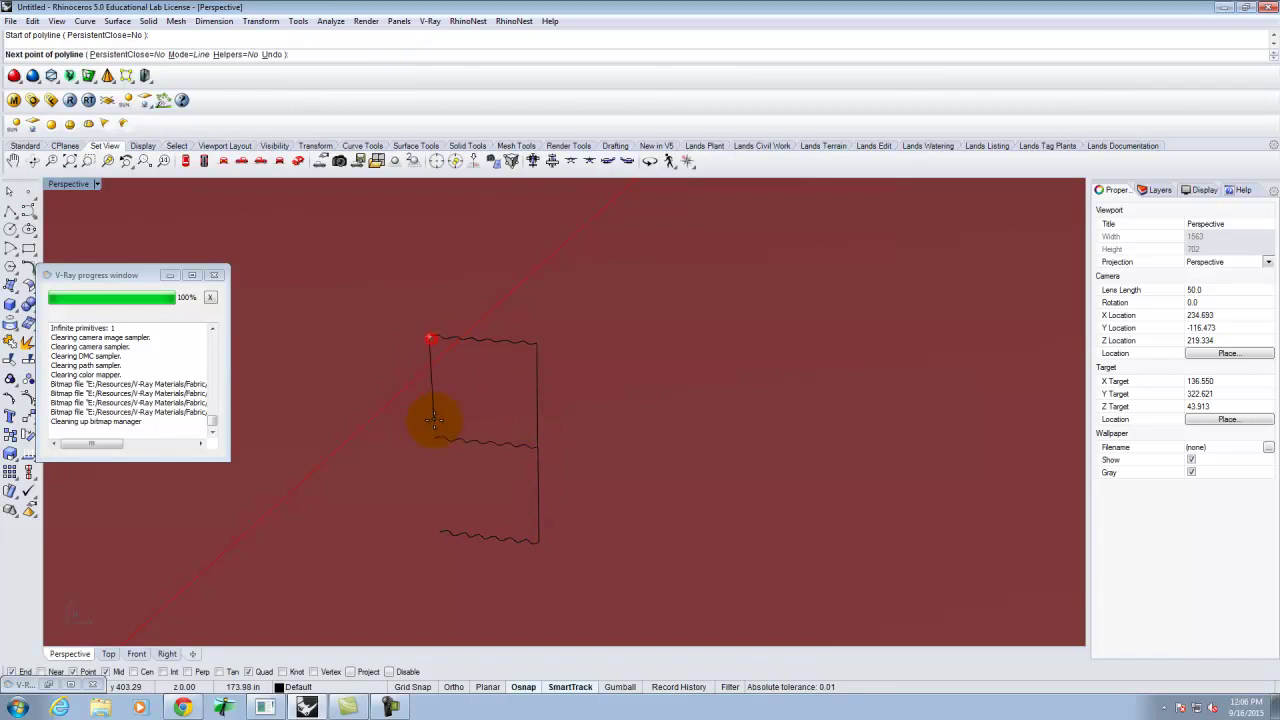
click(432, 436)
click(440, 527)
right_click(441, 526)
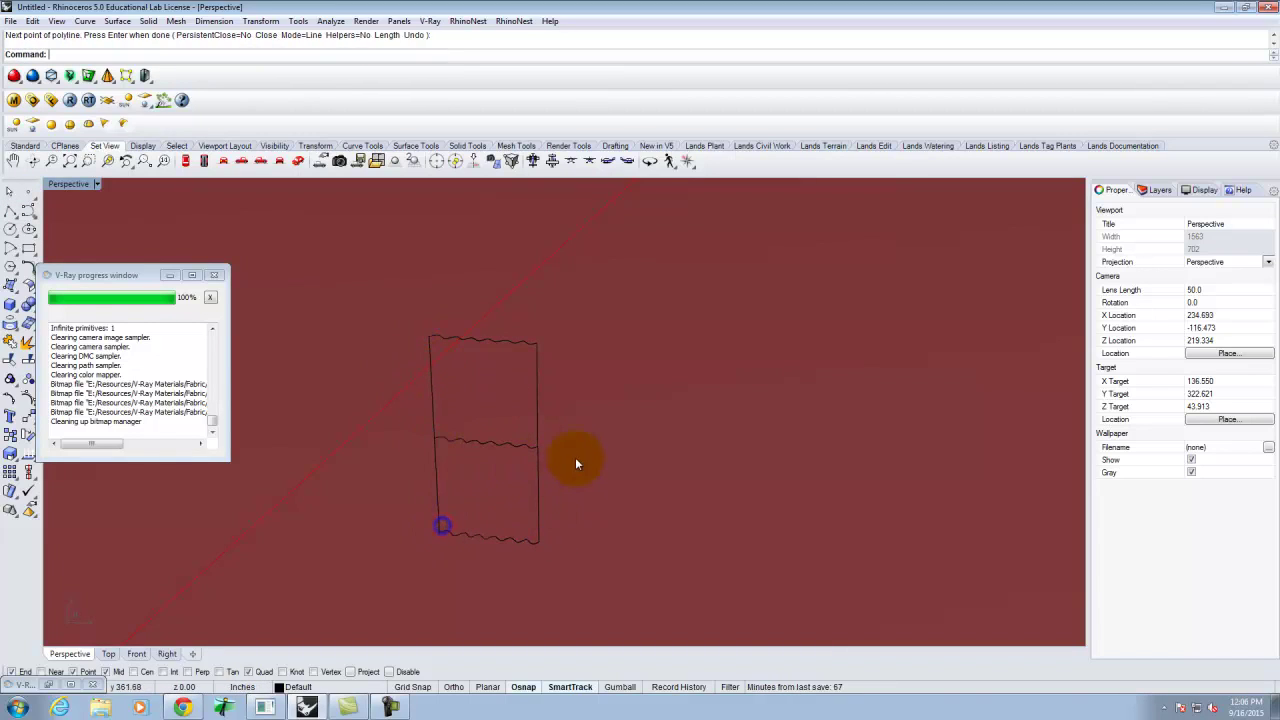
click(544, 482)
key(Escape)
Create a curve network surface from the three wave curves and the two side polylines, accepting the default options
drag(386, 282, 606, 547)
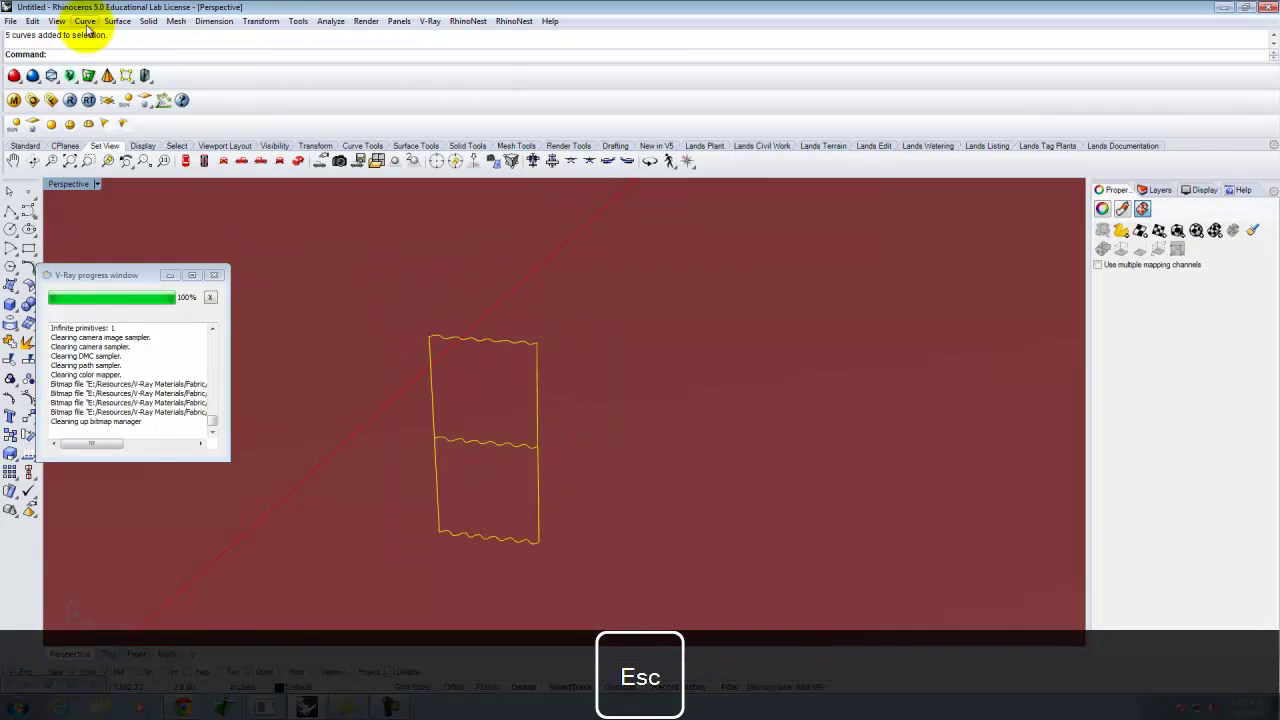
click(120, 22)
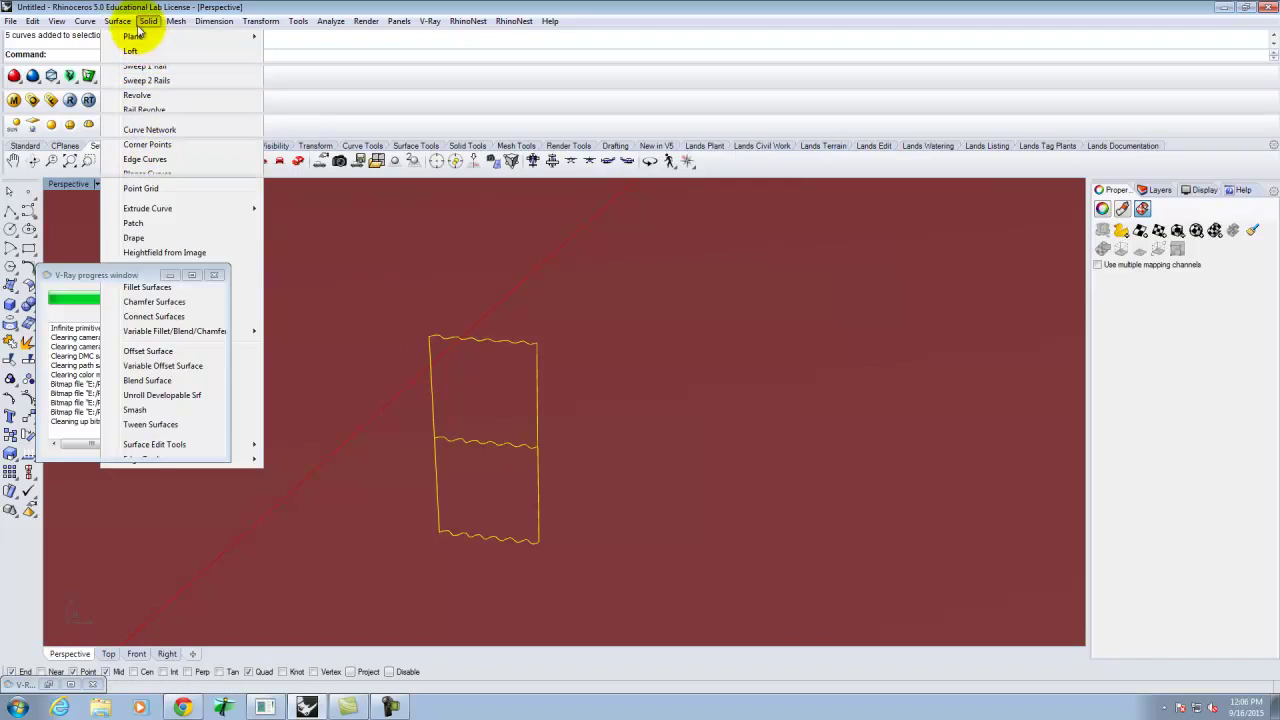
mouse_move(88, 22)
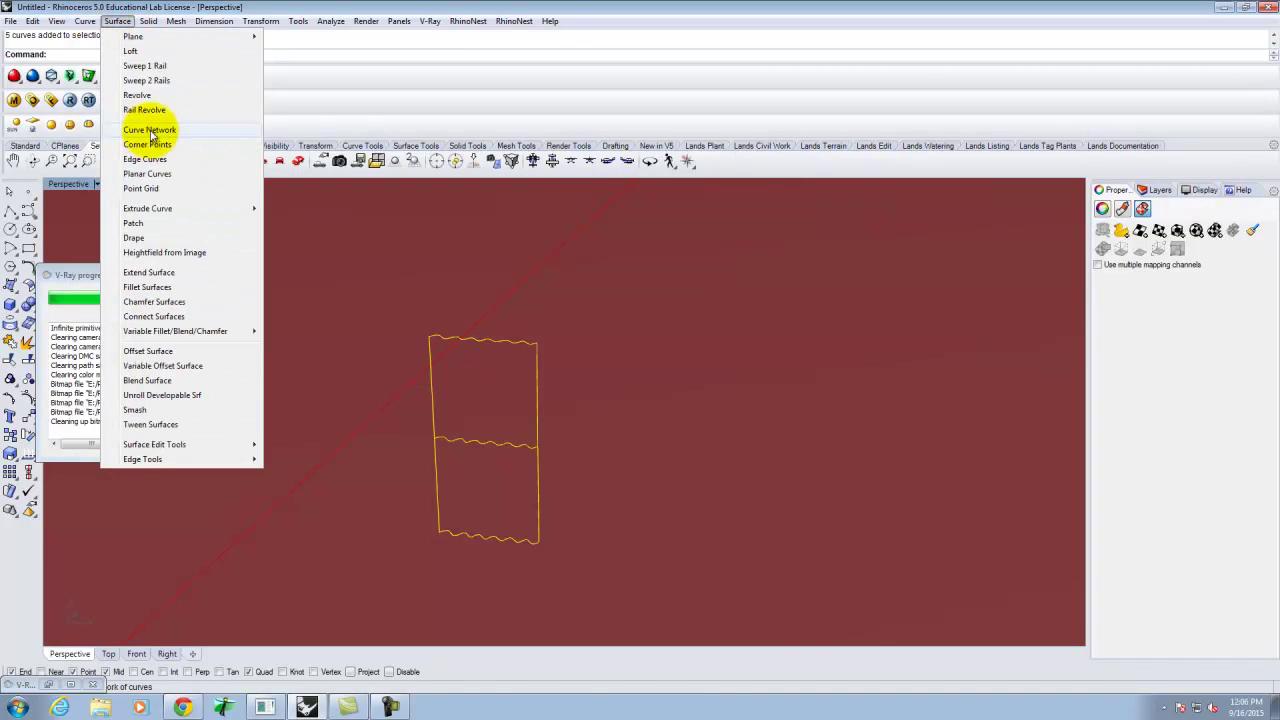
click(150, 129)
click(780, 420)
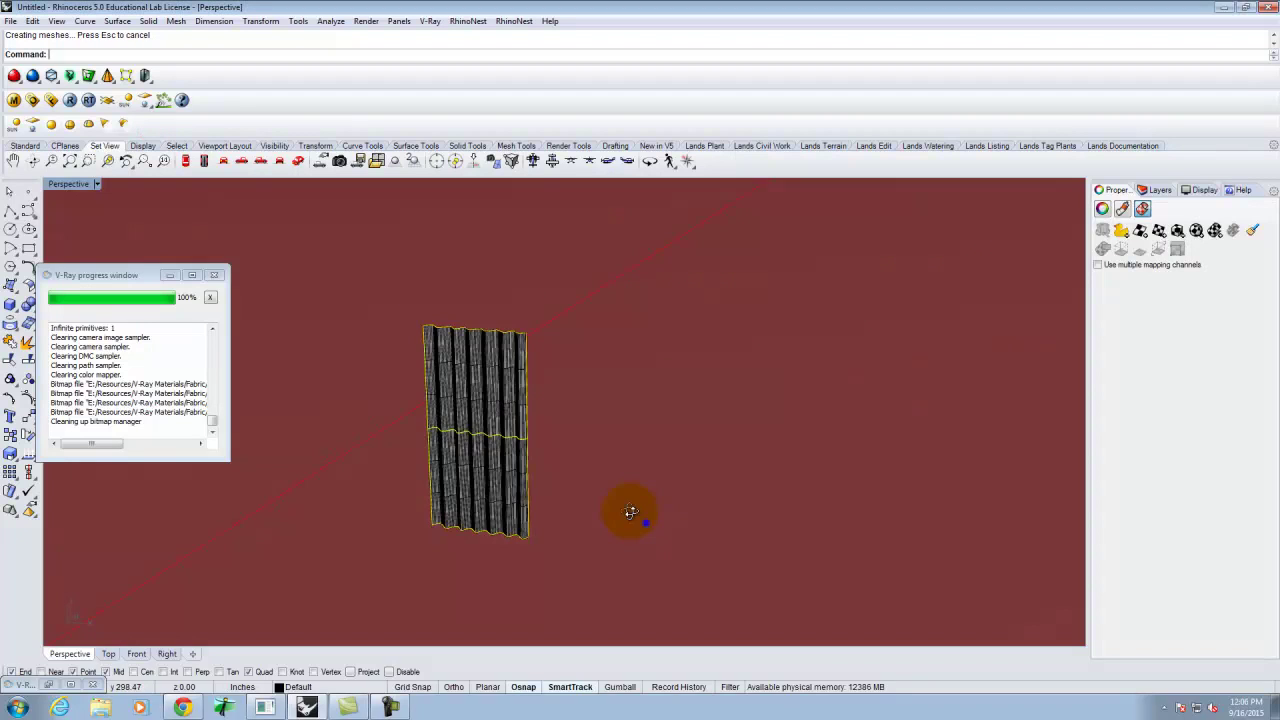
key(Escape)
right_drag(645, 522, 597, 503)
key(Escape)
Move the pleated curtain surface to the left, clear of its source curves
right_drag(443, 400, 460, 357)
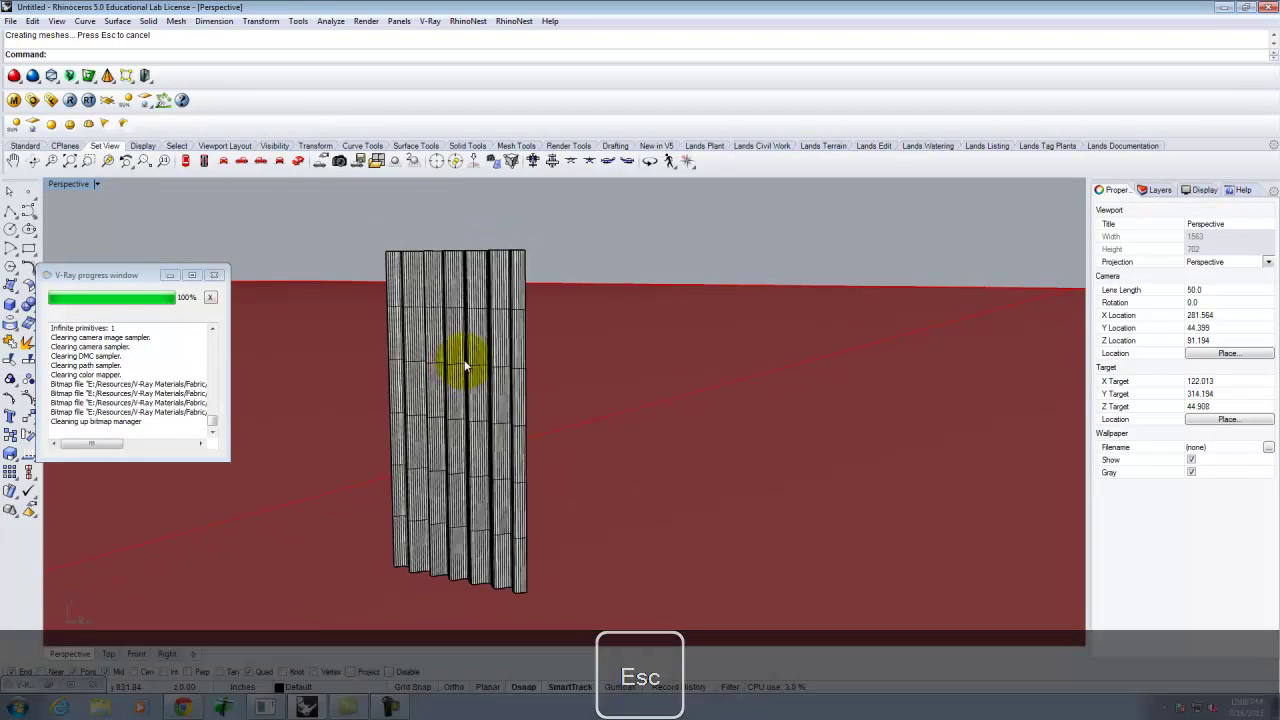
click(464, 359)
text(m)
key(Return)
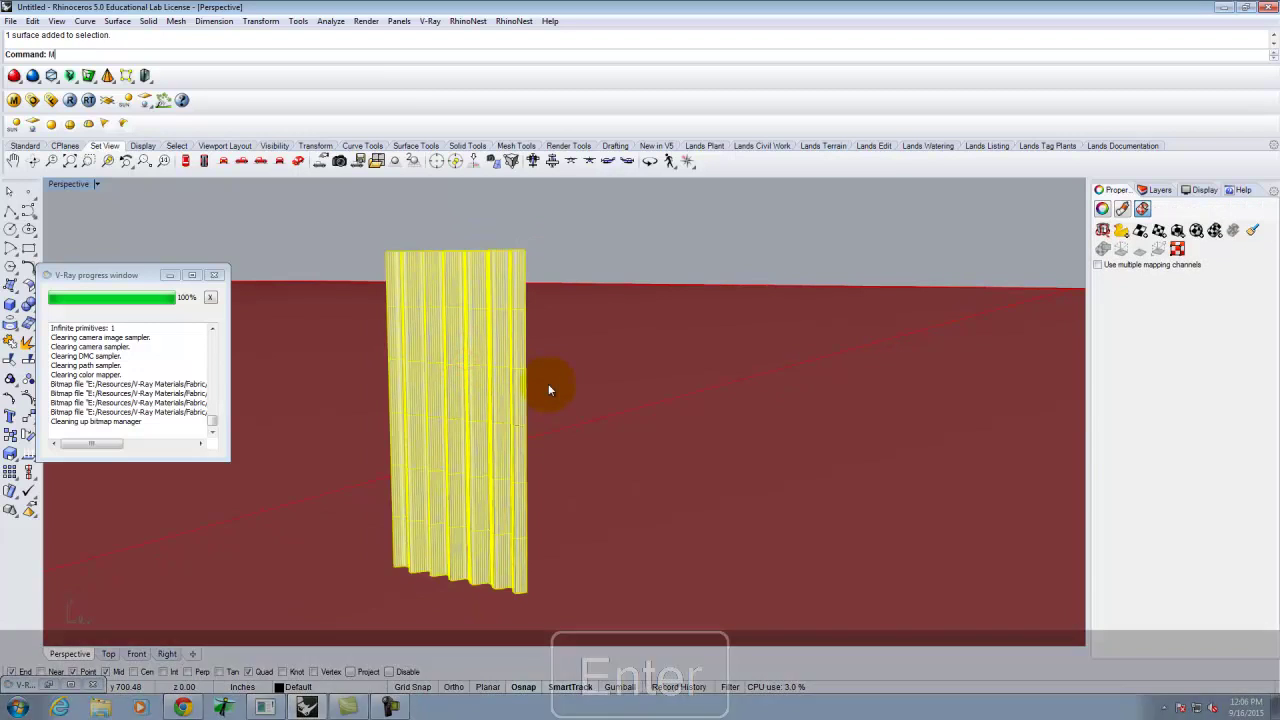
click(552, 387)
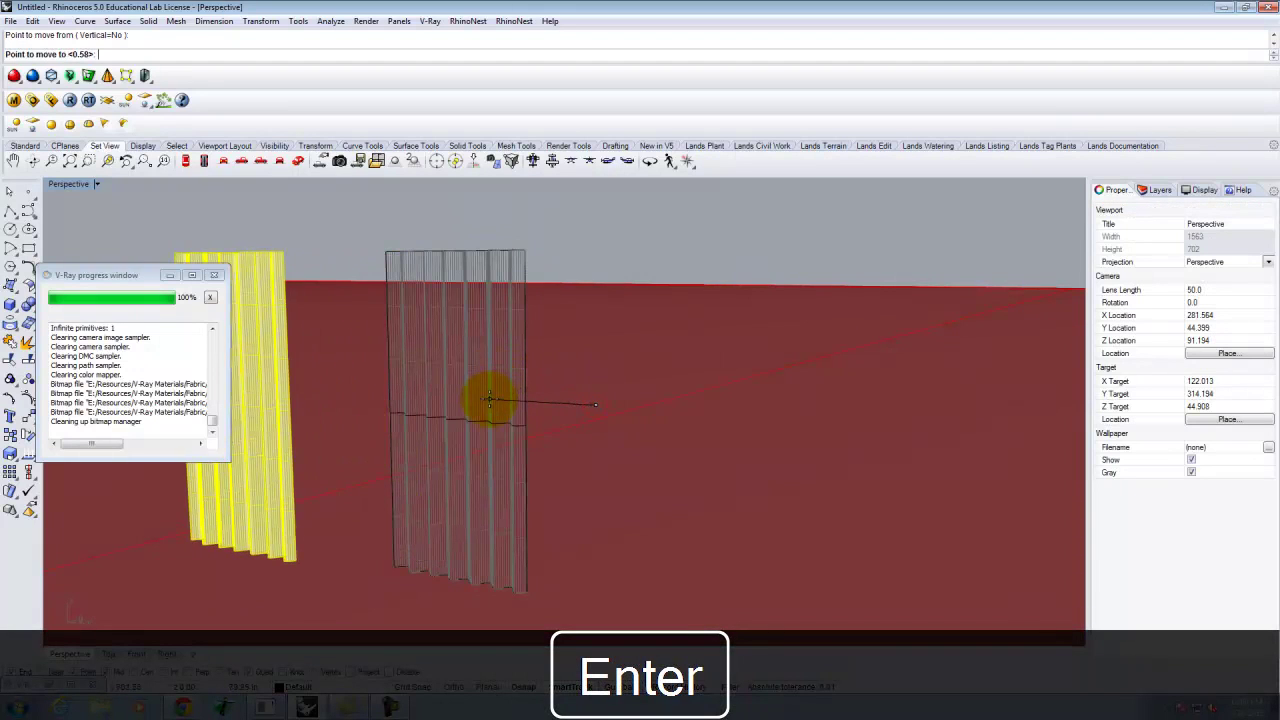
click(498, 392)
key(Escape)
Delete the two vertical polylines connecting the ends of the wave curves
right_drag(508, 409, 515, 430)
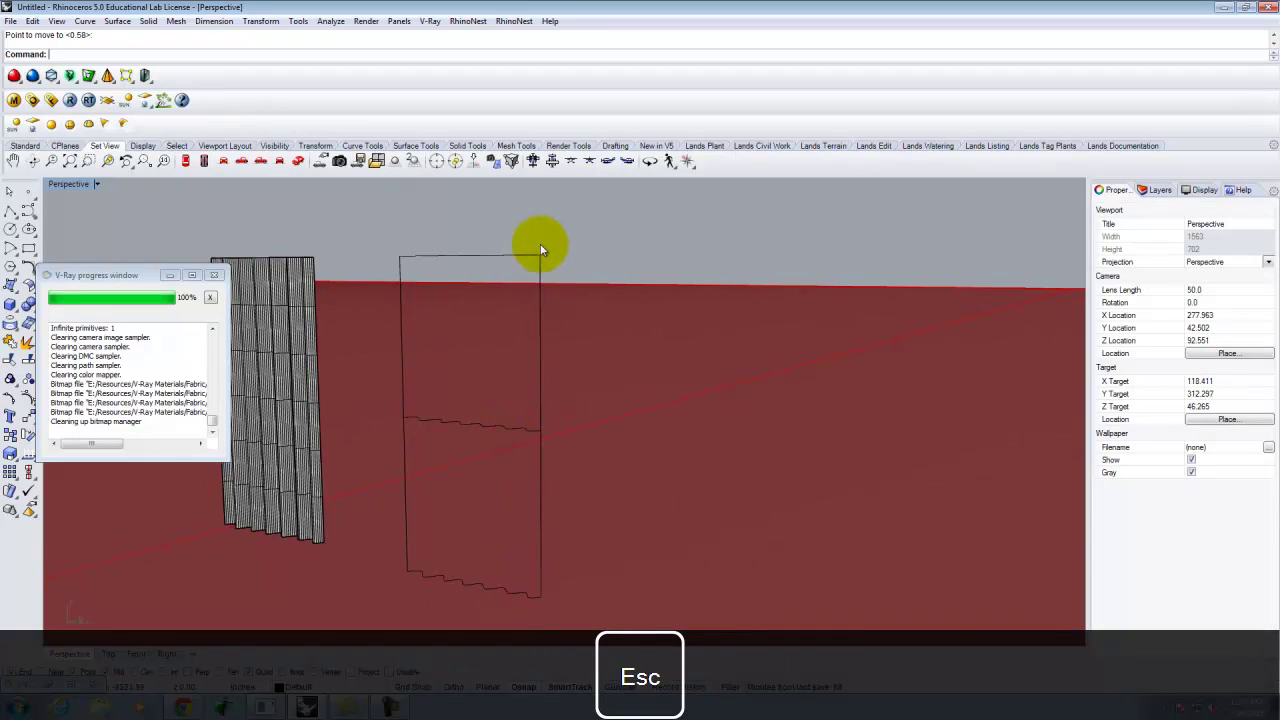
click(510, 257)
right_drag(506, 250, 603, 288)
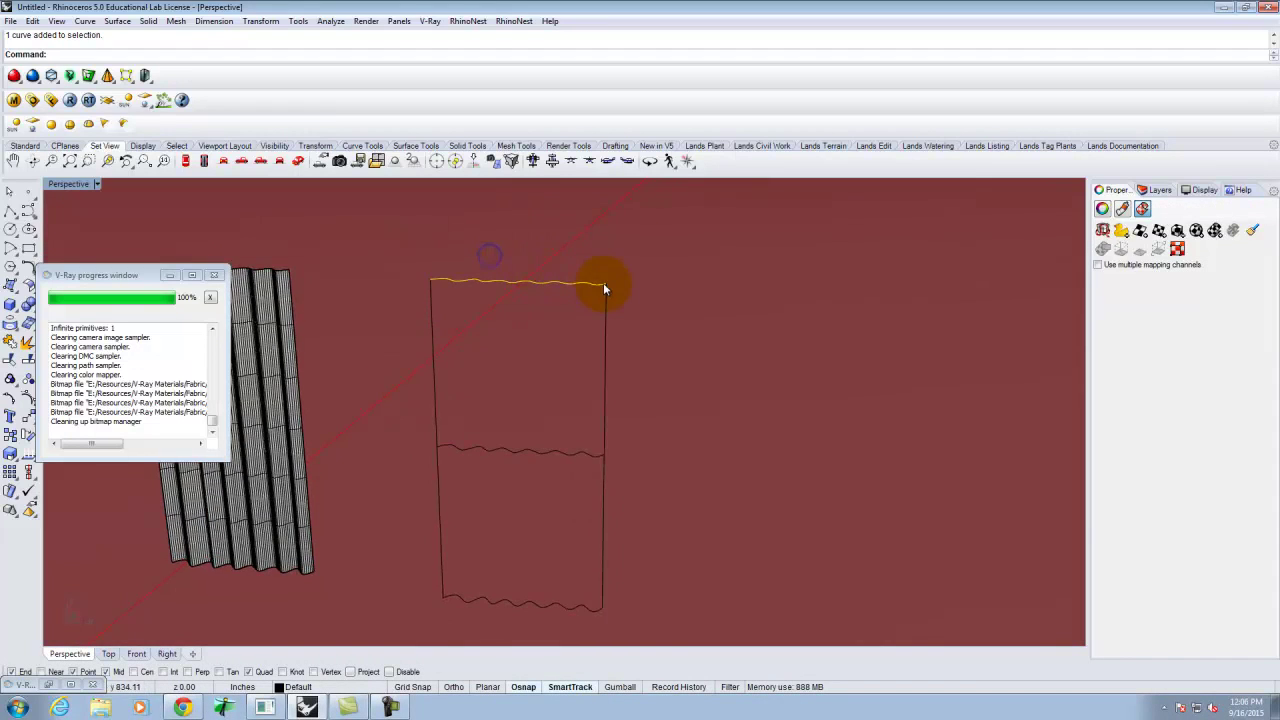
click(524, 454)
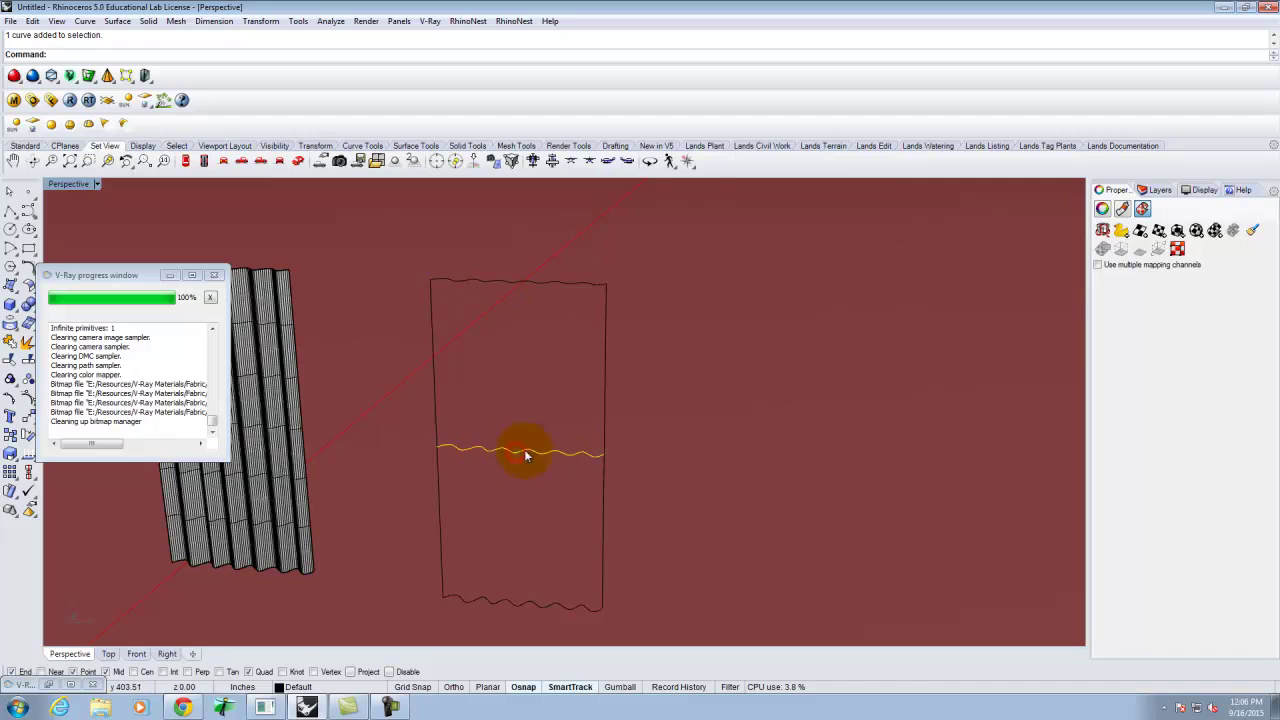
click(605, 409)
shift+click(438, 420)
text(Delete)
key(Return)
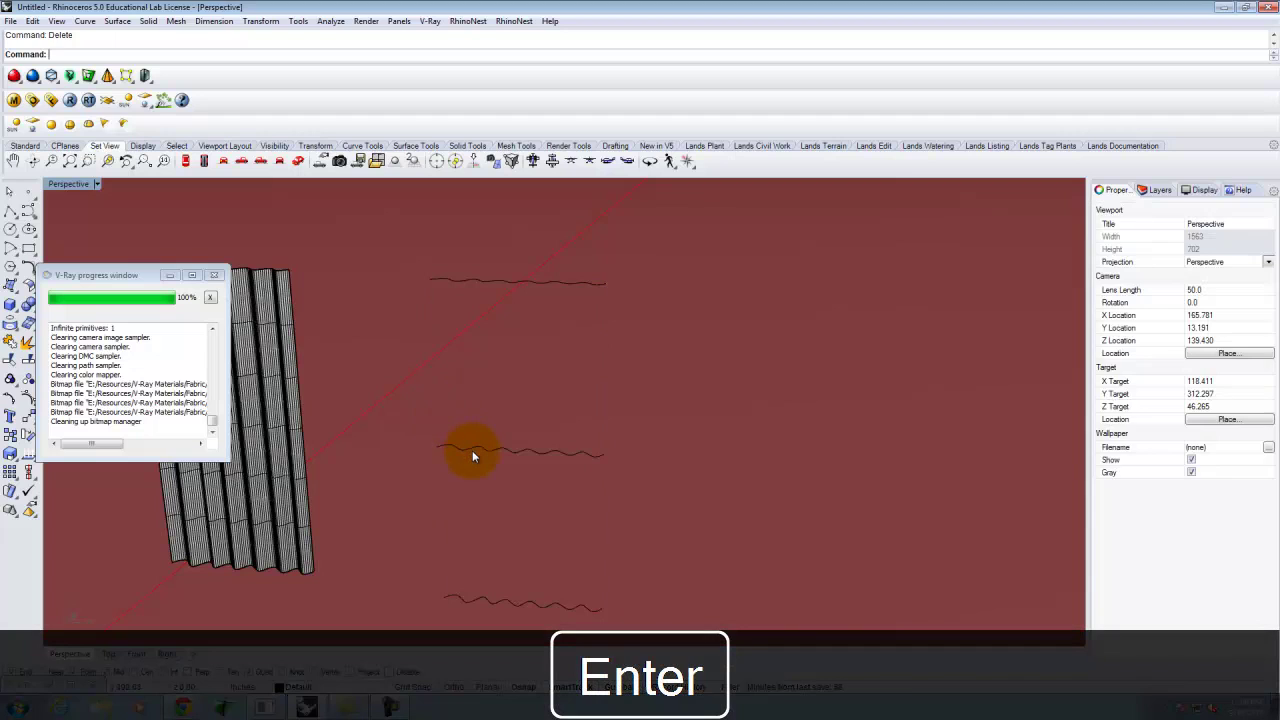
Scale the middle wave curve along its length with Scale1D, from its left end, to a length of 2'
click(474, 456)
text(Scale)
key(Return)
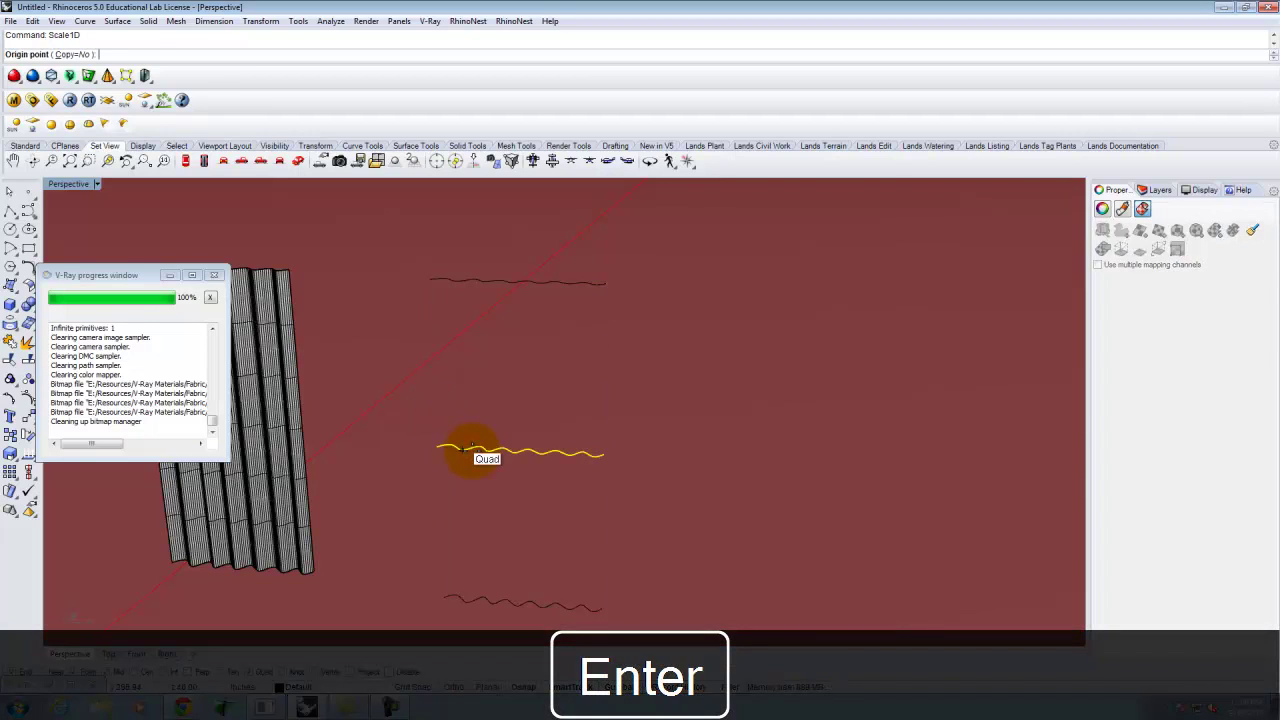
click(440, 452)
click(602, 455)
text(2)
key(Return)
key(Escape)
Scale the bottom wave curve along its length with Scale1D, from its left end, to a length of 2'4"
click(542, 605)
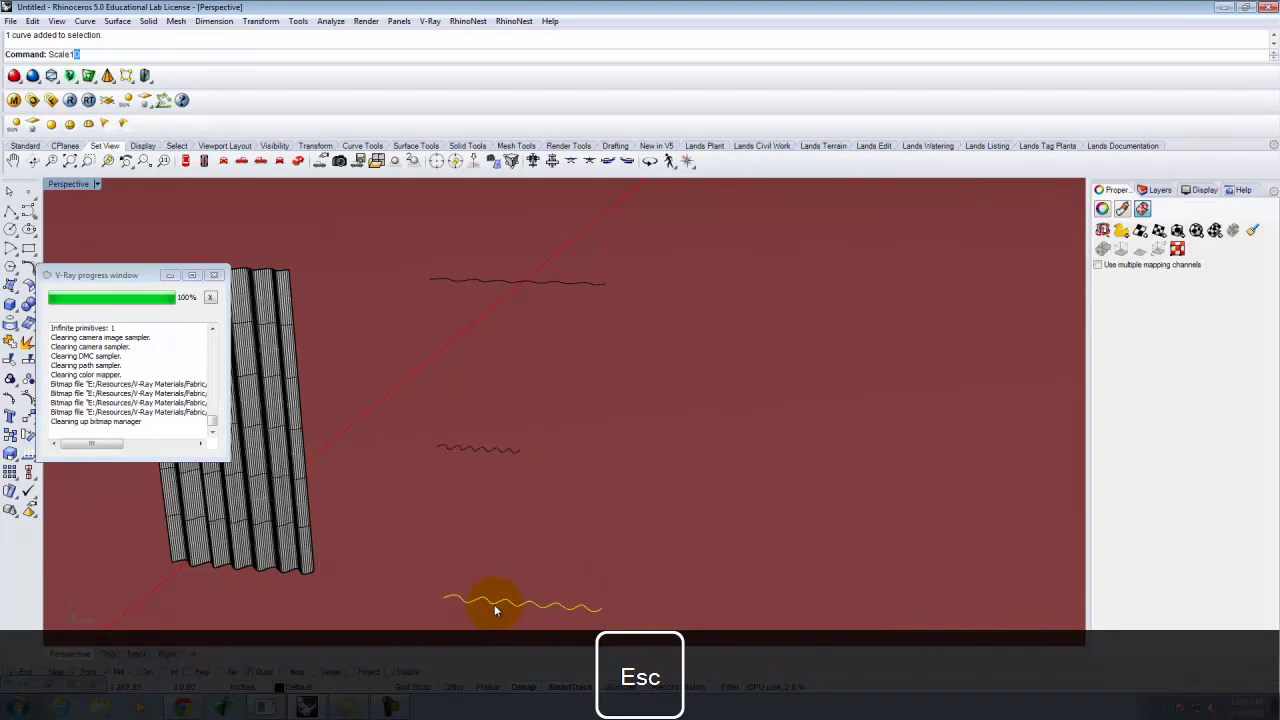
key(Return)
click(440, 598)
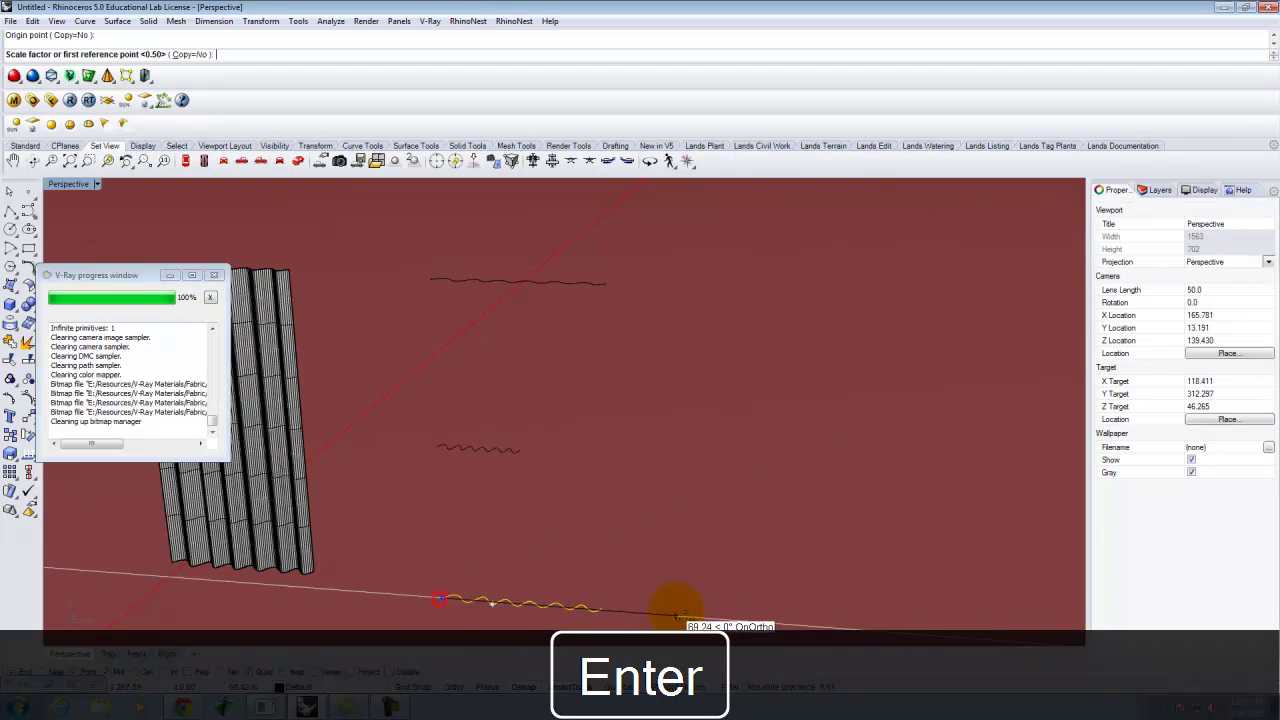
click(601, 607)
text(2'4")
key(Return)
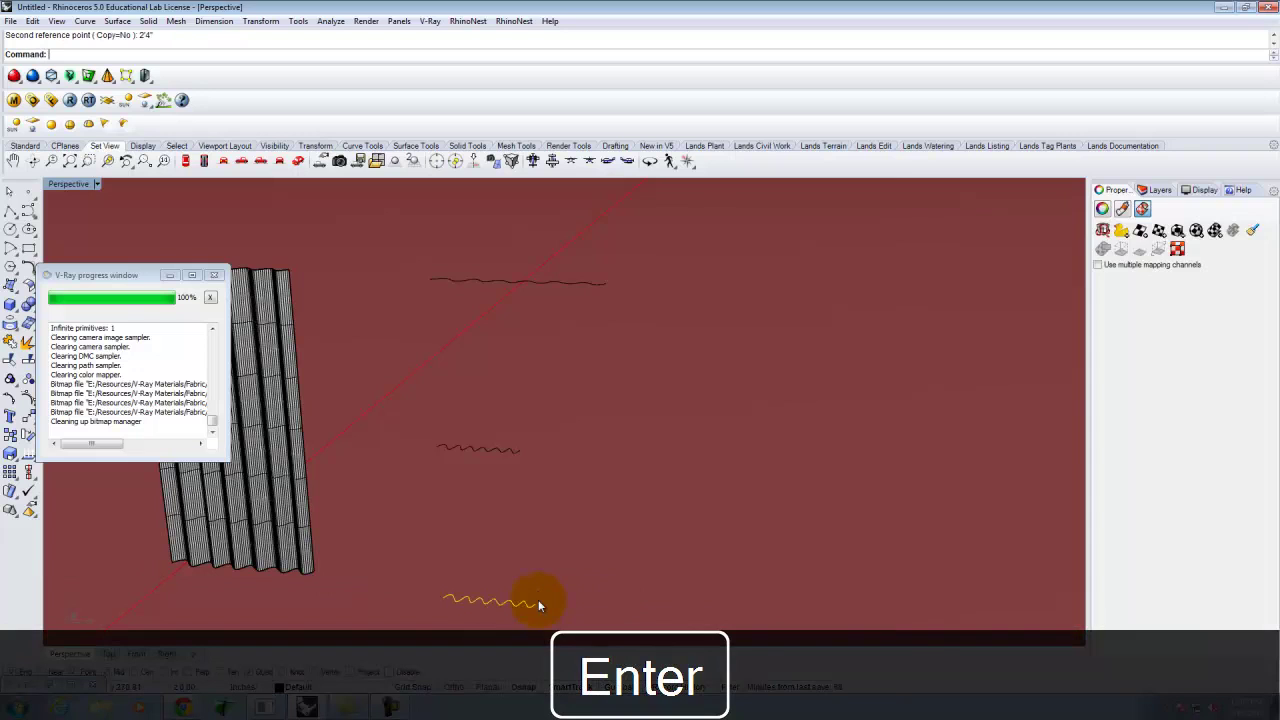
key(Escape)
Draw a straight polyline from the right end of the middle wave curve to the right end of the top one
right_drag(507, 424, 557, 458)
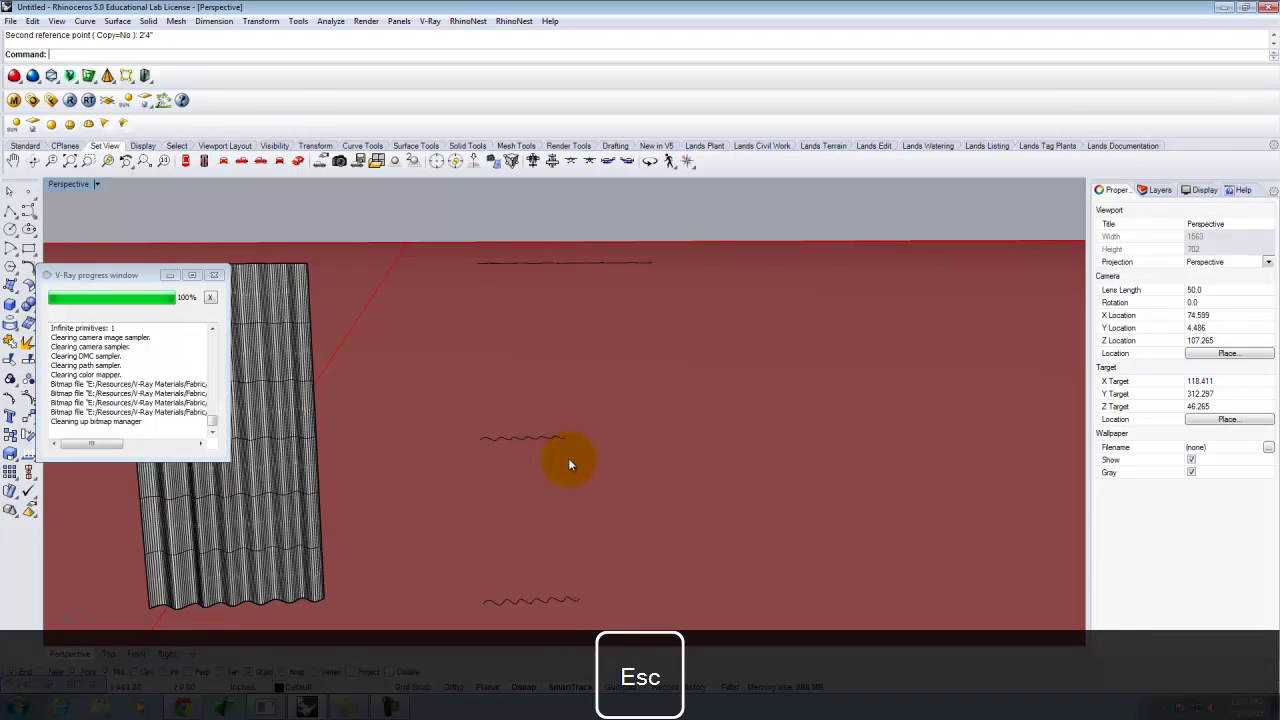
right_drag(578, 598, 443, 354)
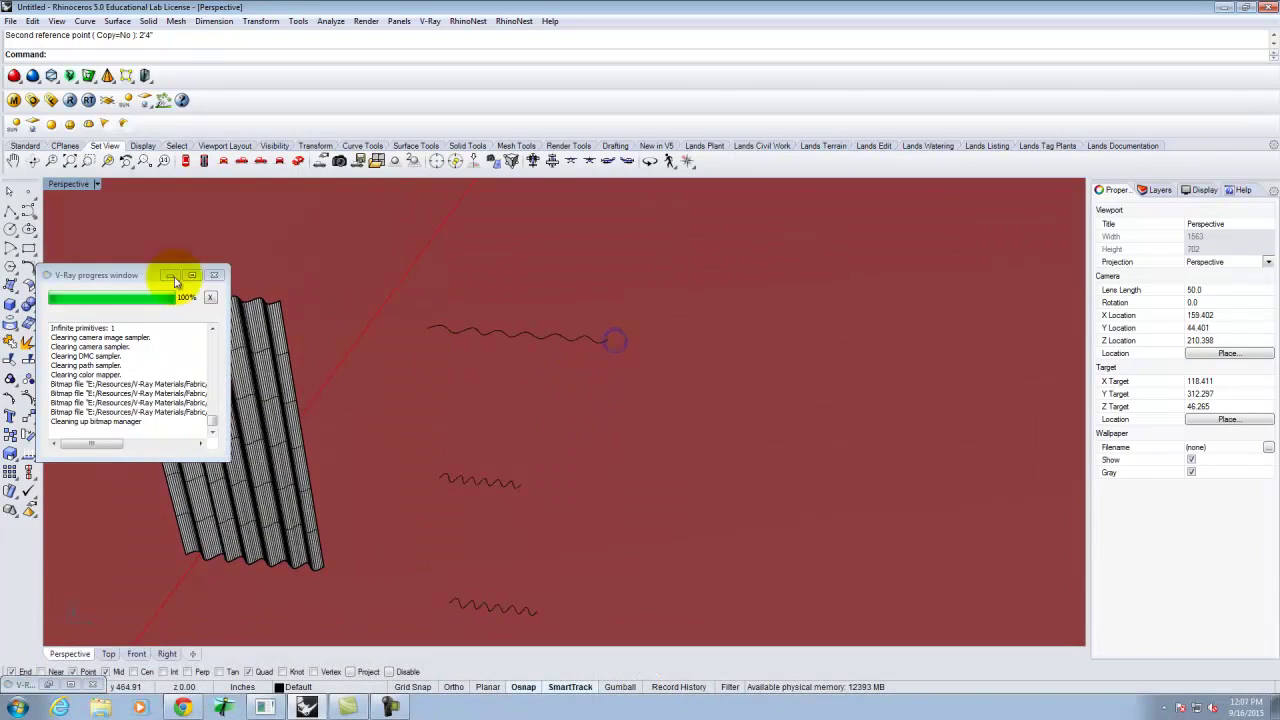
click(9, 213)
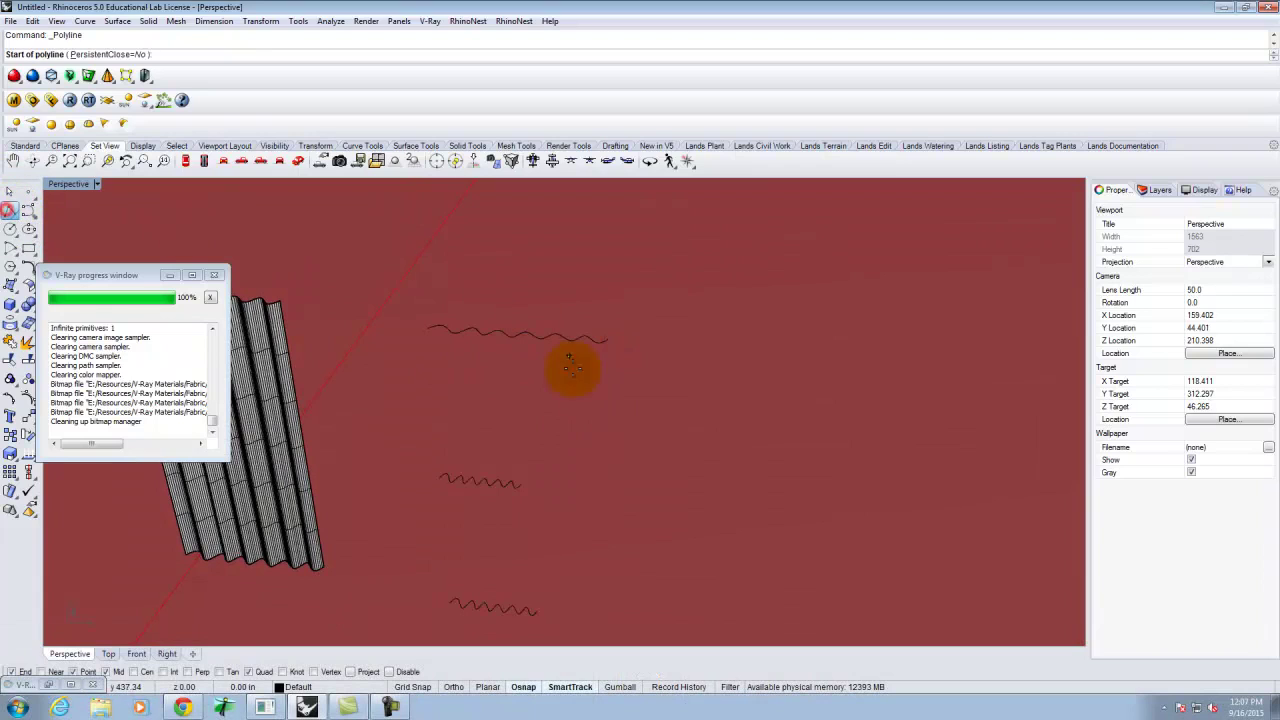
click(518, 484)
click(606, 340)
right_click(556, 386)
Rebuild the new upper side line as a degree 3 curve, deleting the input
click(567, 408)
text(Rebuild)
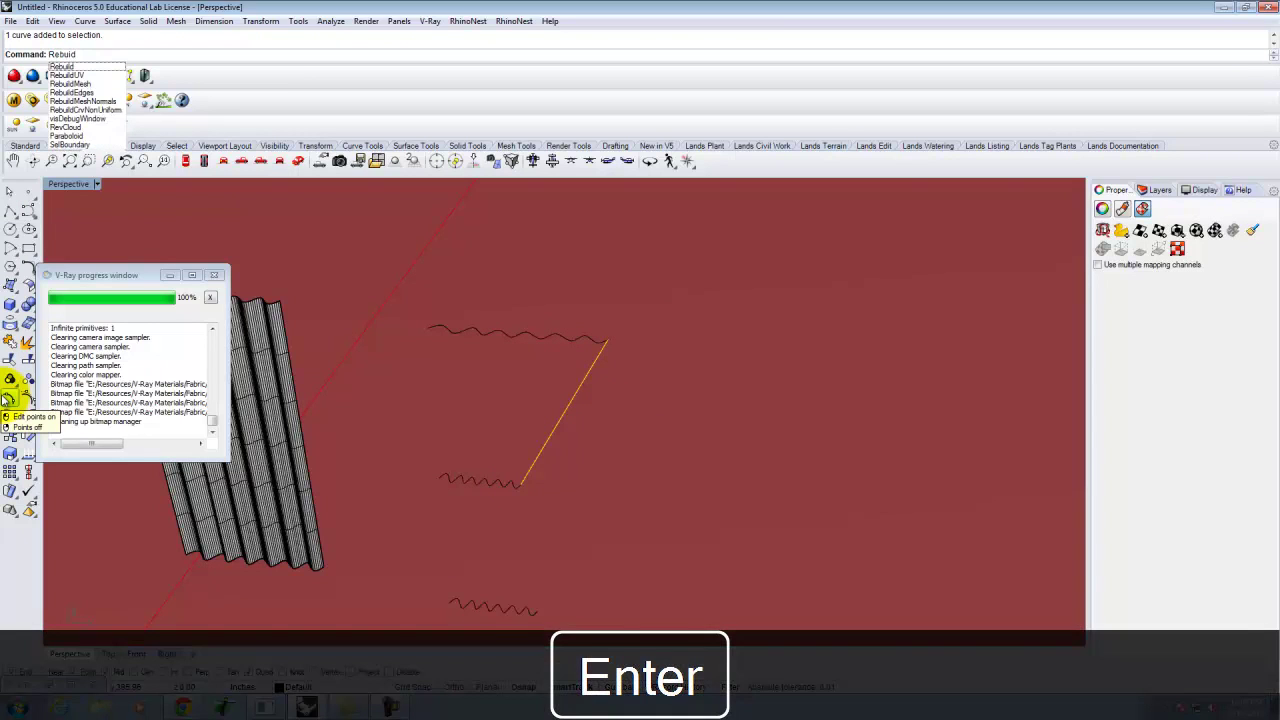
key(Return)
text(Rebui)
key(Return)
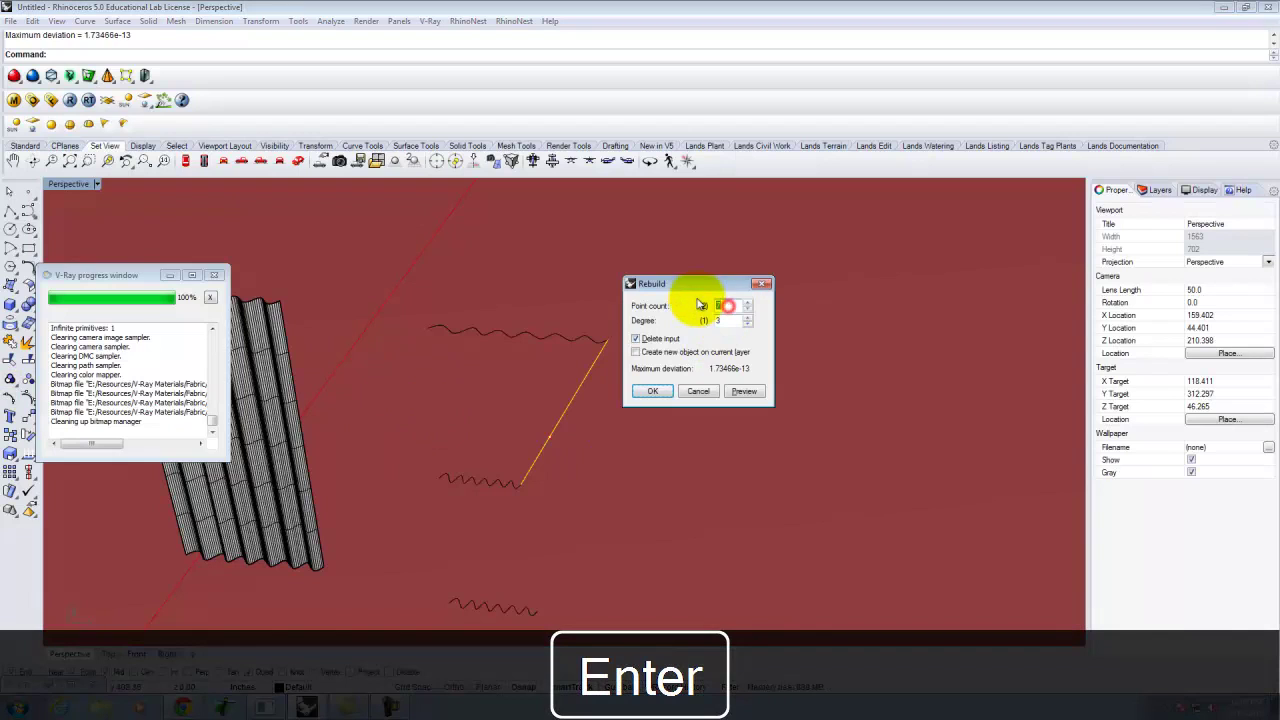
click(652, 391)
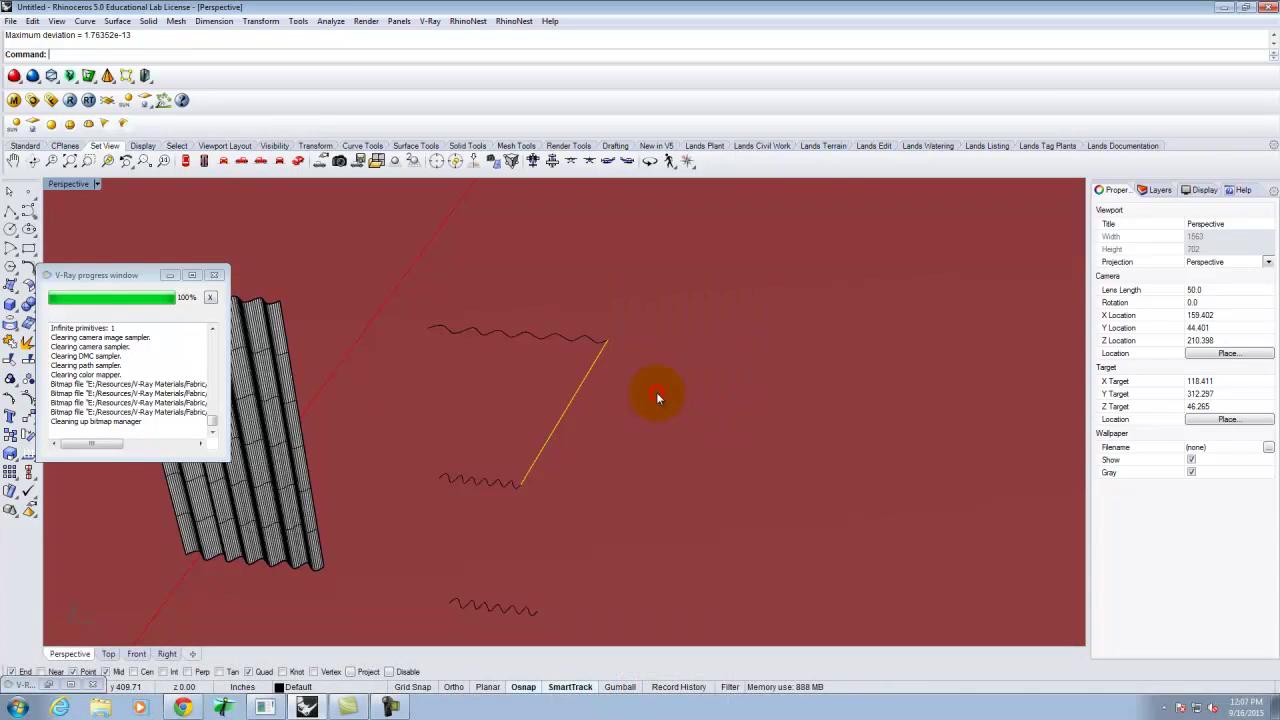
Show the upper side curve's edit points and move its two interior points horizontally outward in the Front view to bow the curve
click(27, 399)
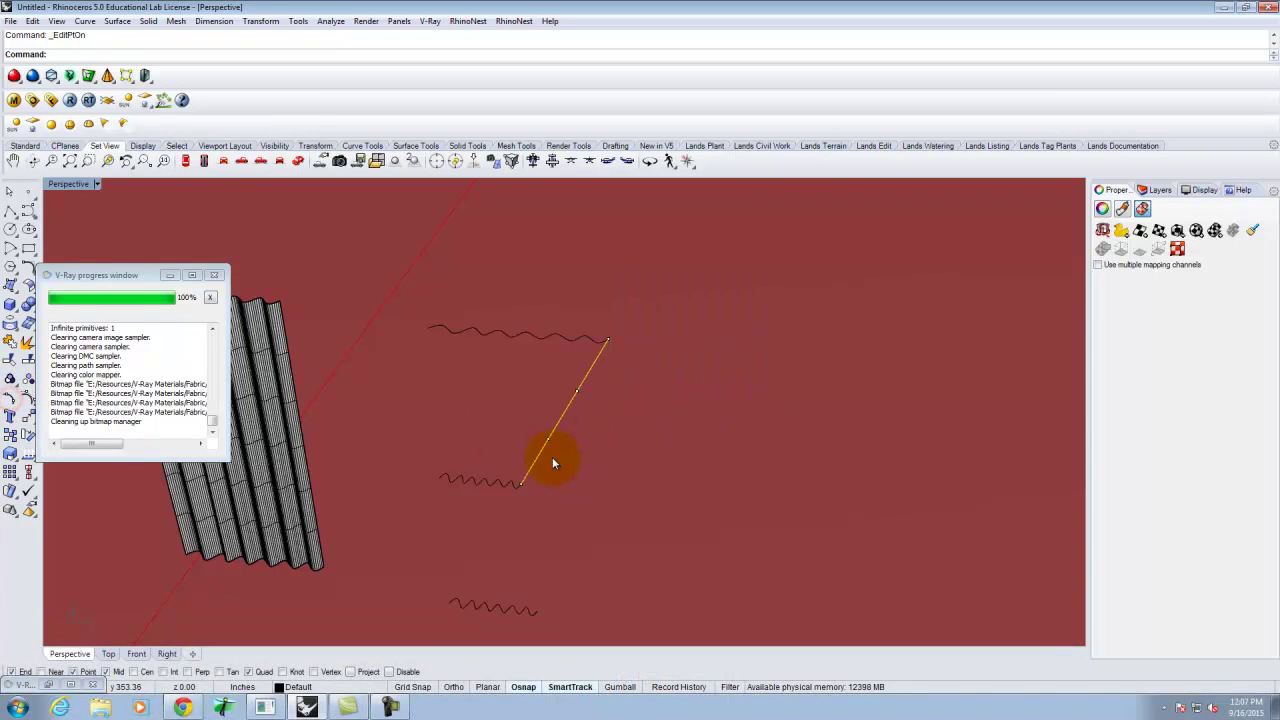
double_click(62, 184)
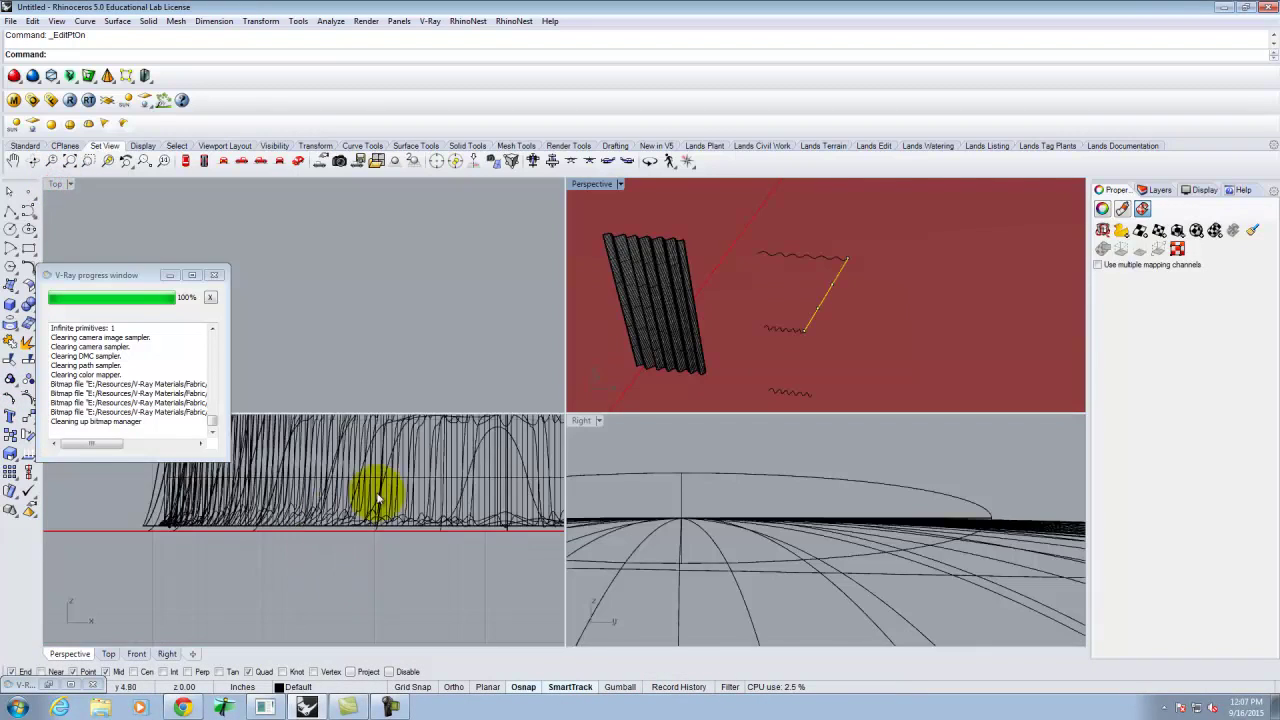
scroll(325, 545, down, 8)
scroll(335, 518, up, 20)
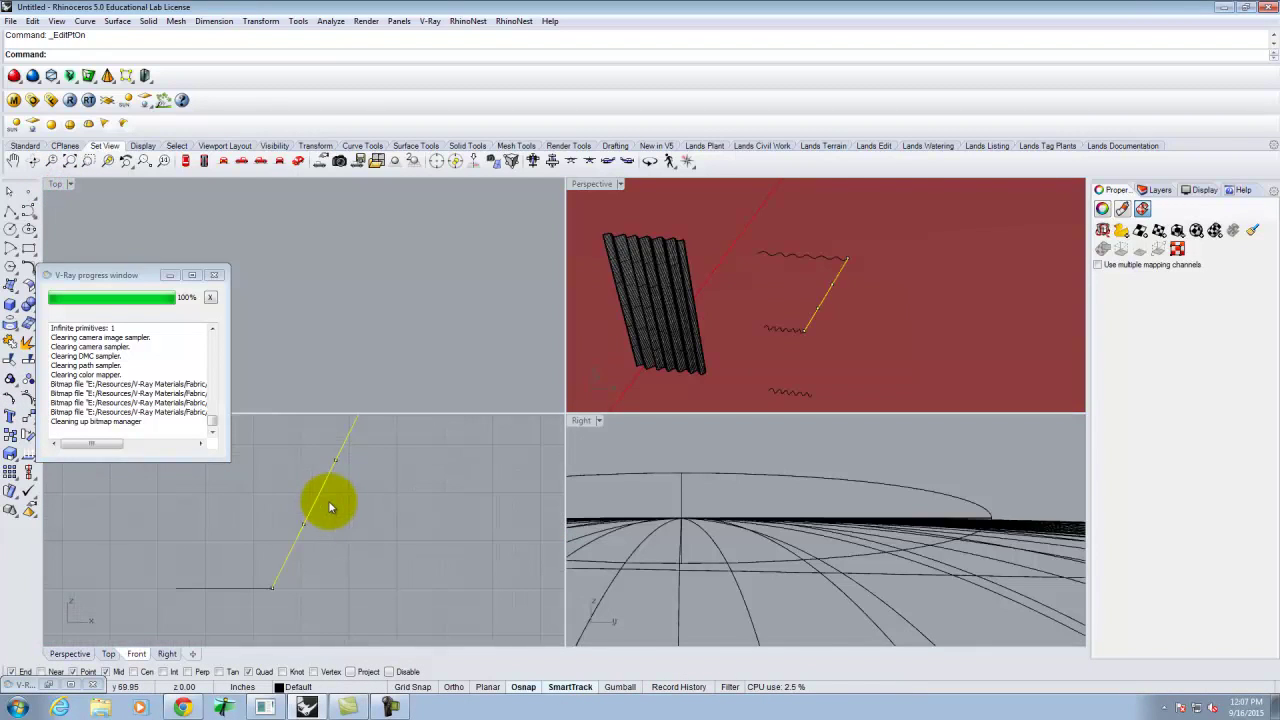
click(304, 522)
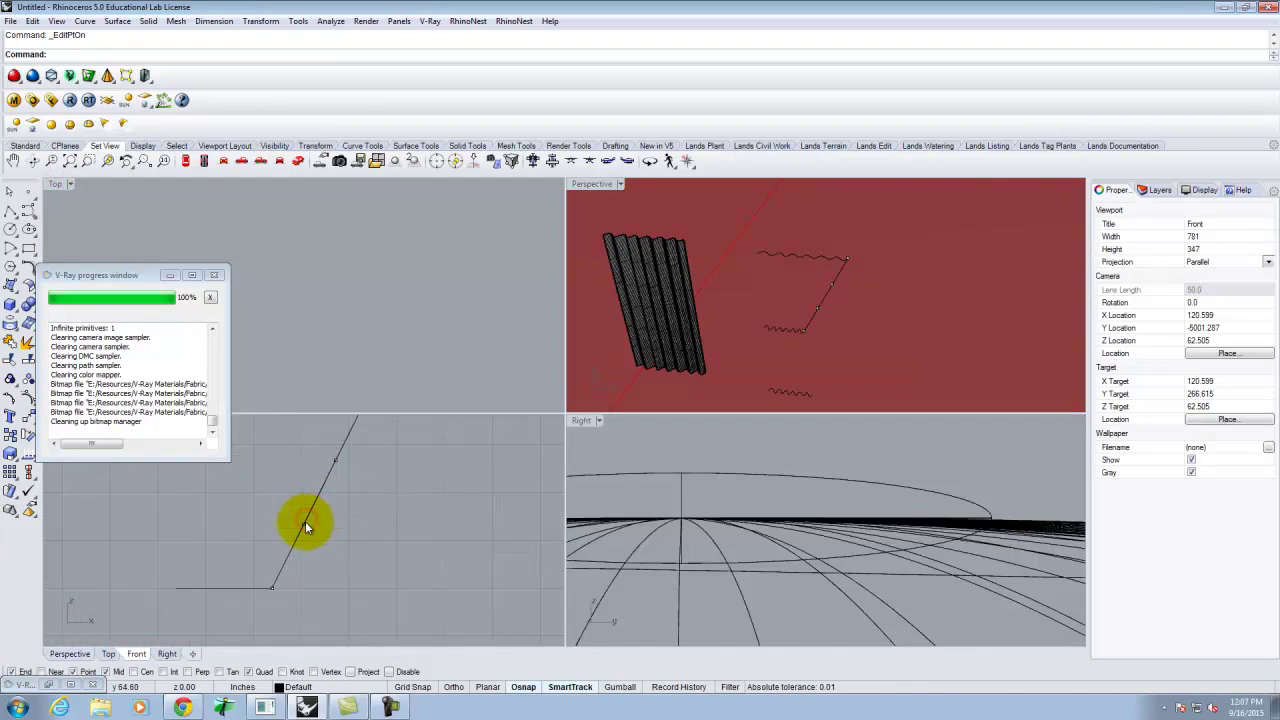
key(Return)
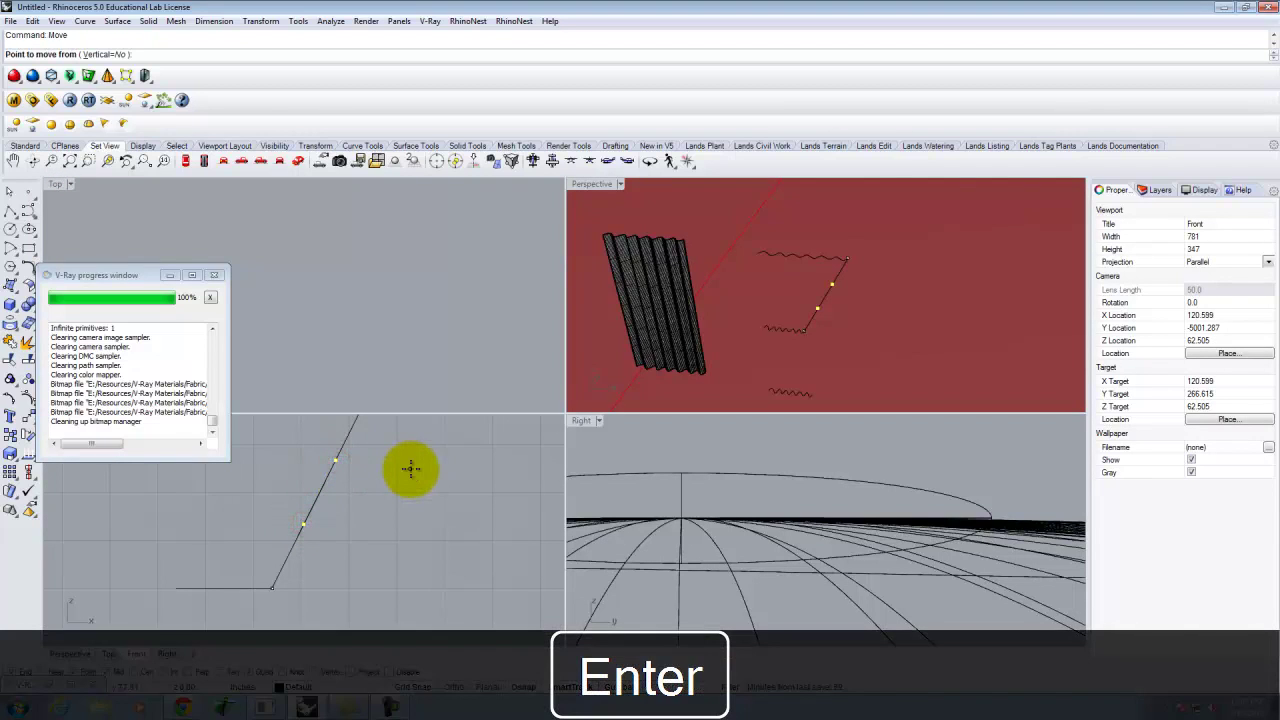
scroll(410, 468, down, 3)
click(393, 528)
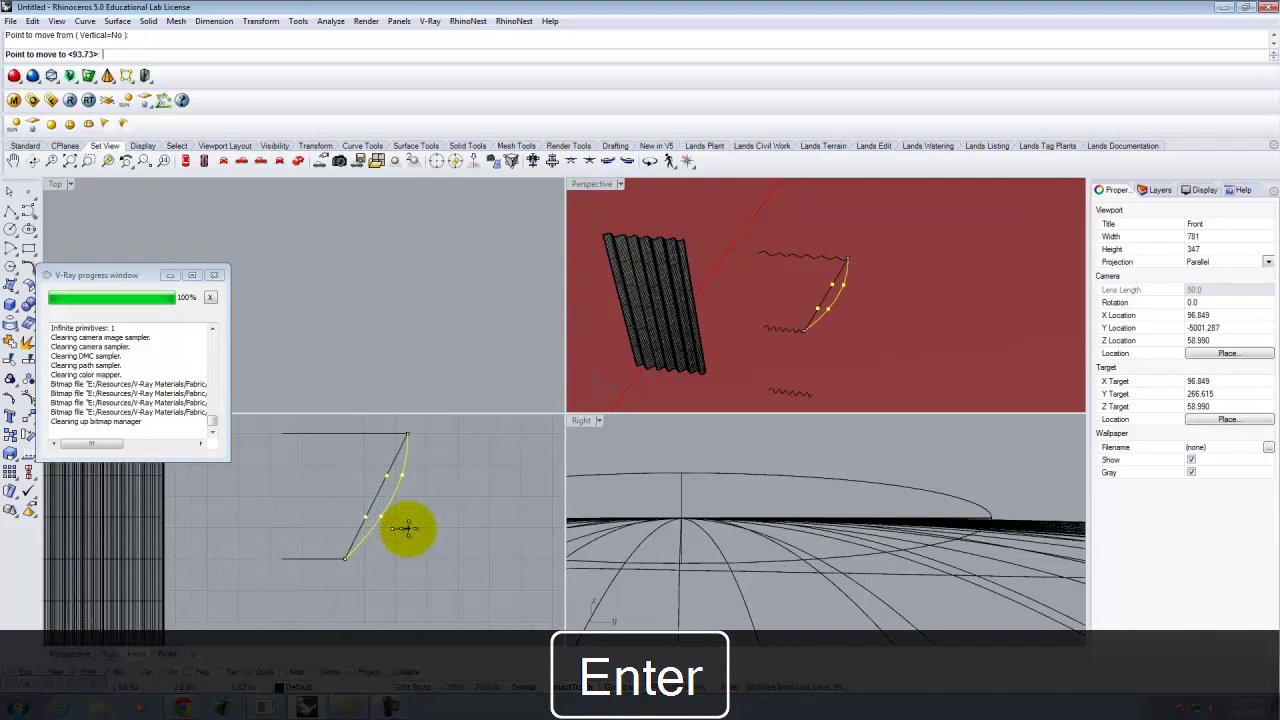
click(405, 528)
Pull the lower interior edit point of the upper side curve slightly downward, and hide the edit points
click(381, 518)
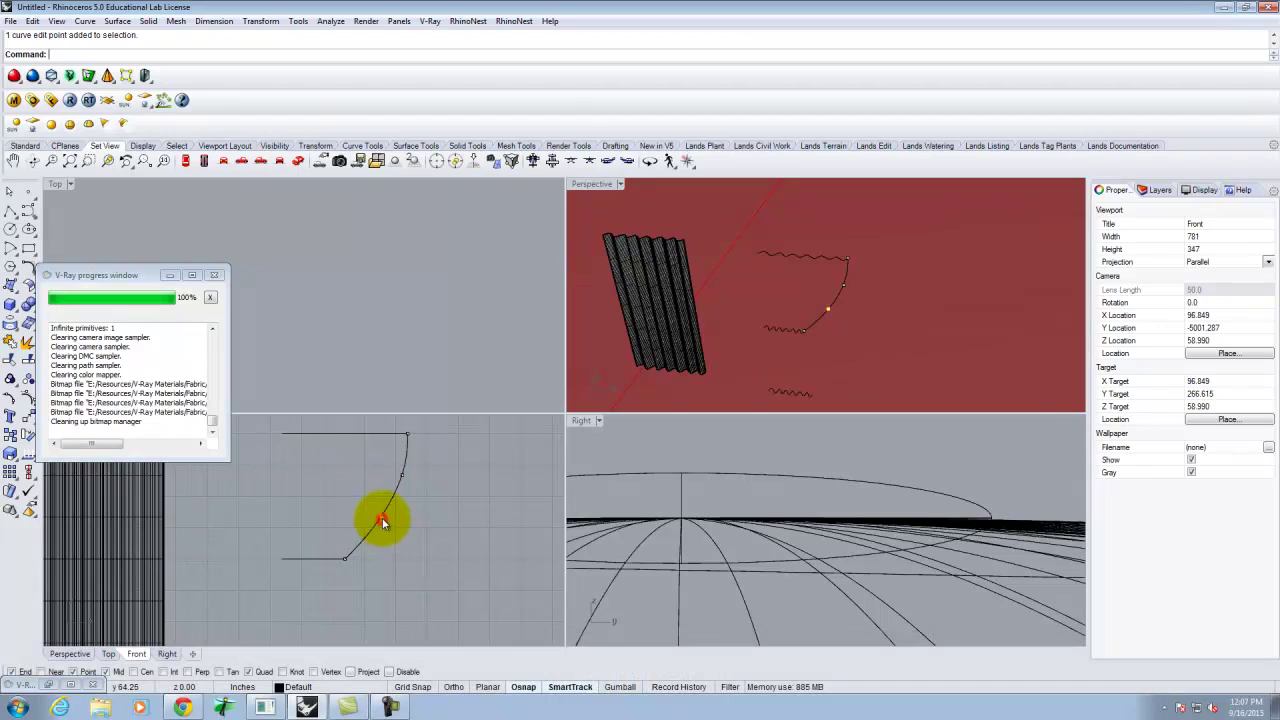
drag(381, 518, 377, 528)
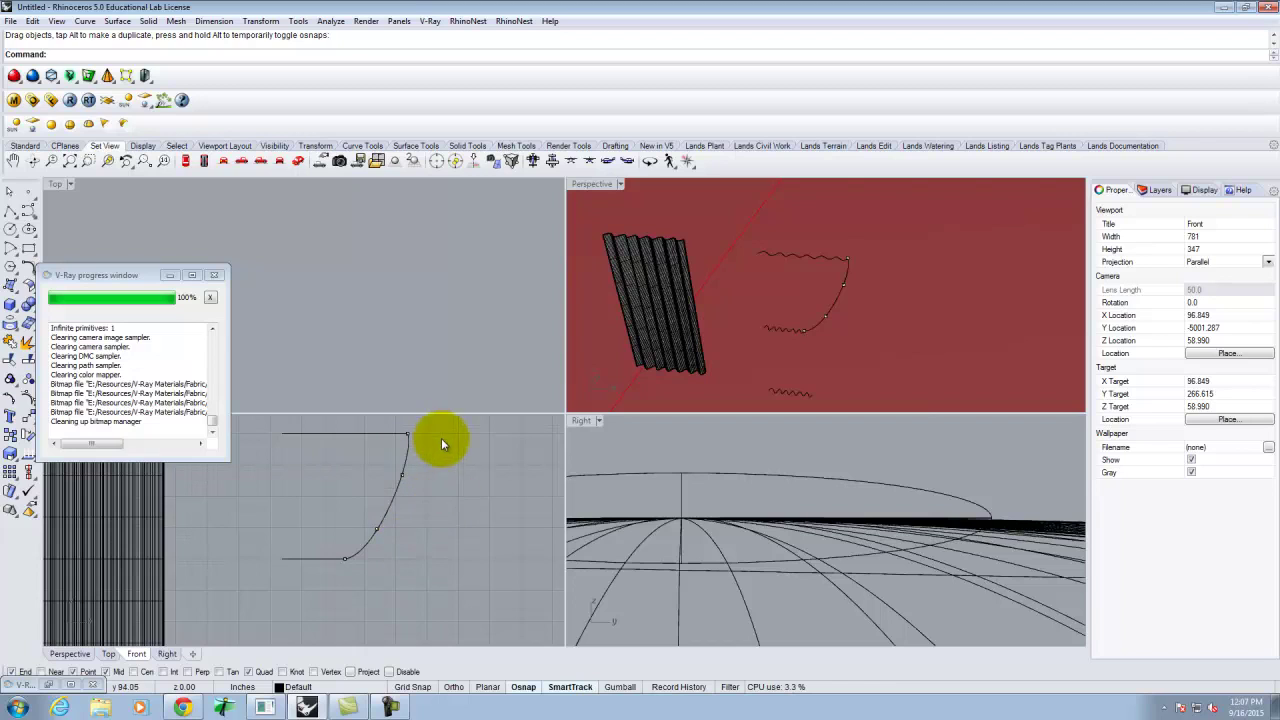
key(Escape)
Show the upper side curve's edit points again and shift the lower interior point slightly inward to flatten the bulge
scroll(476, 428, down, 3)
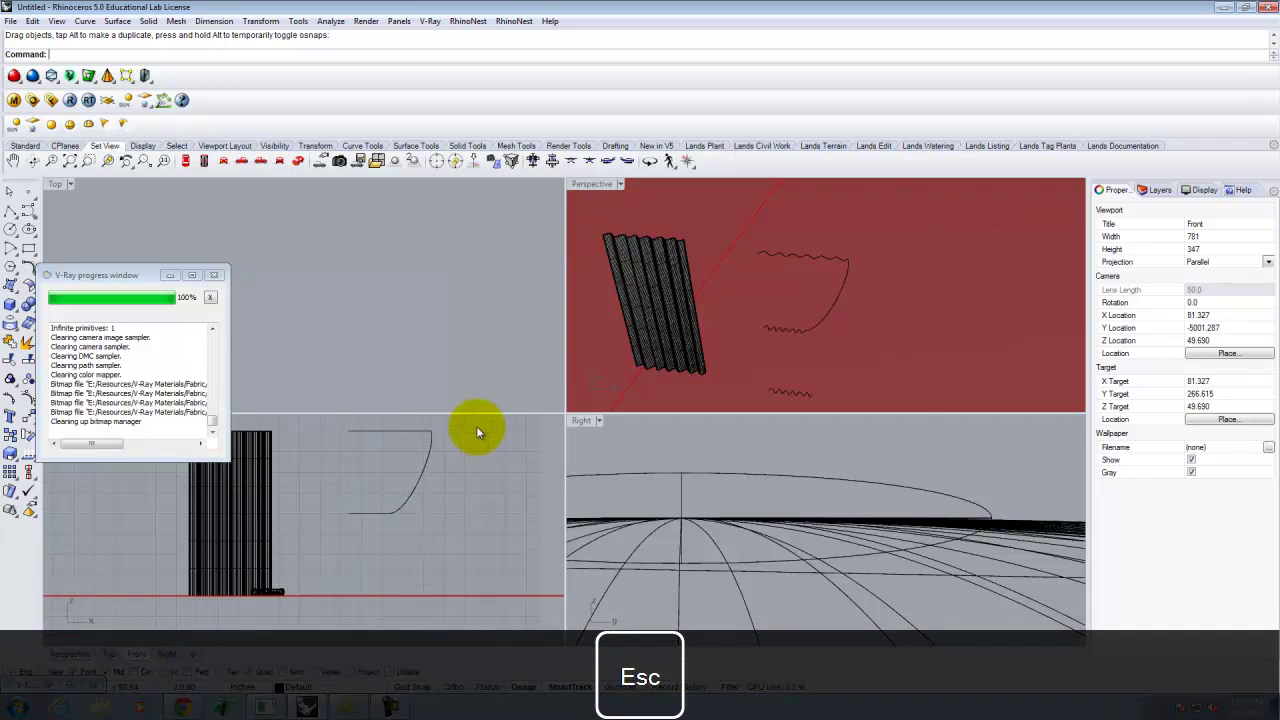
click(427, 462)
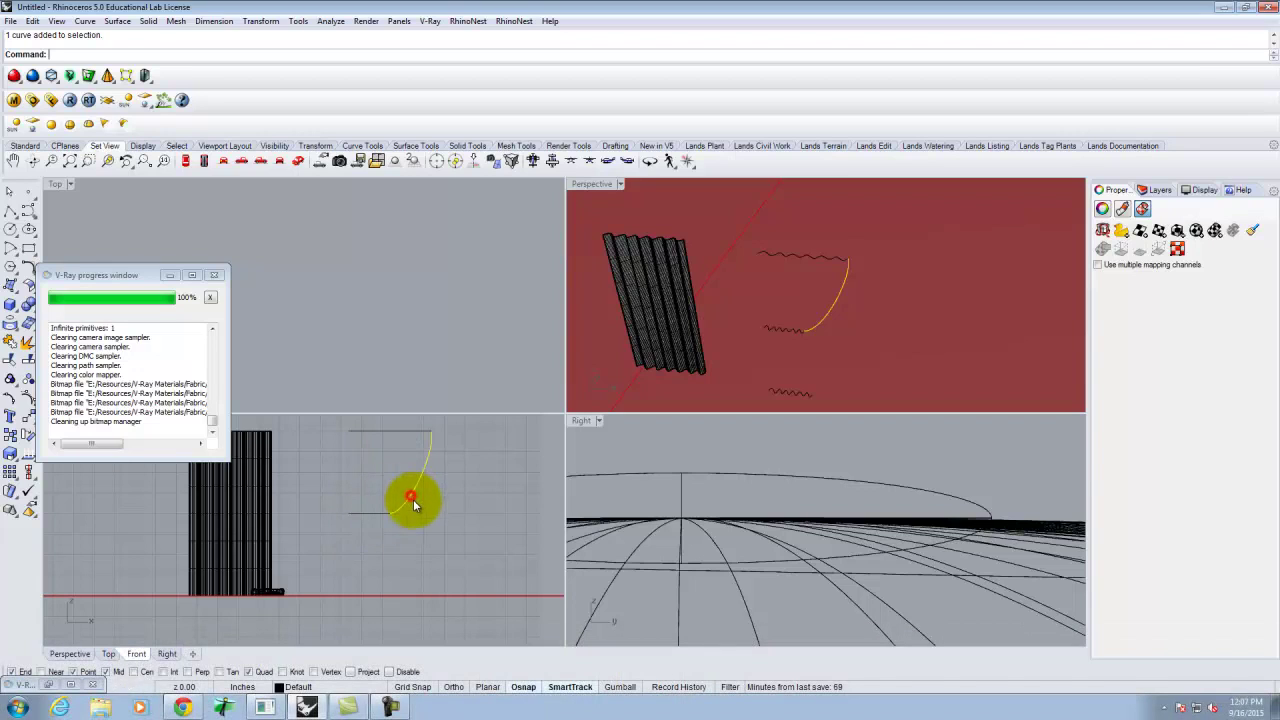
click(11, 398)
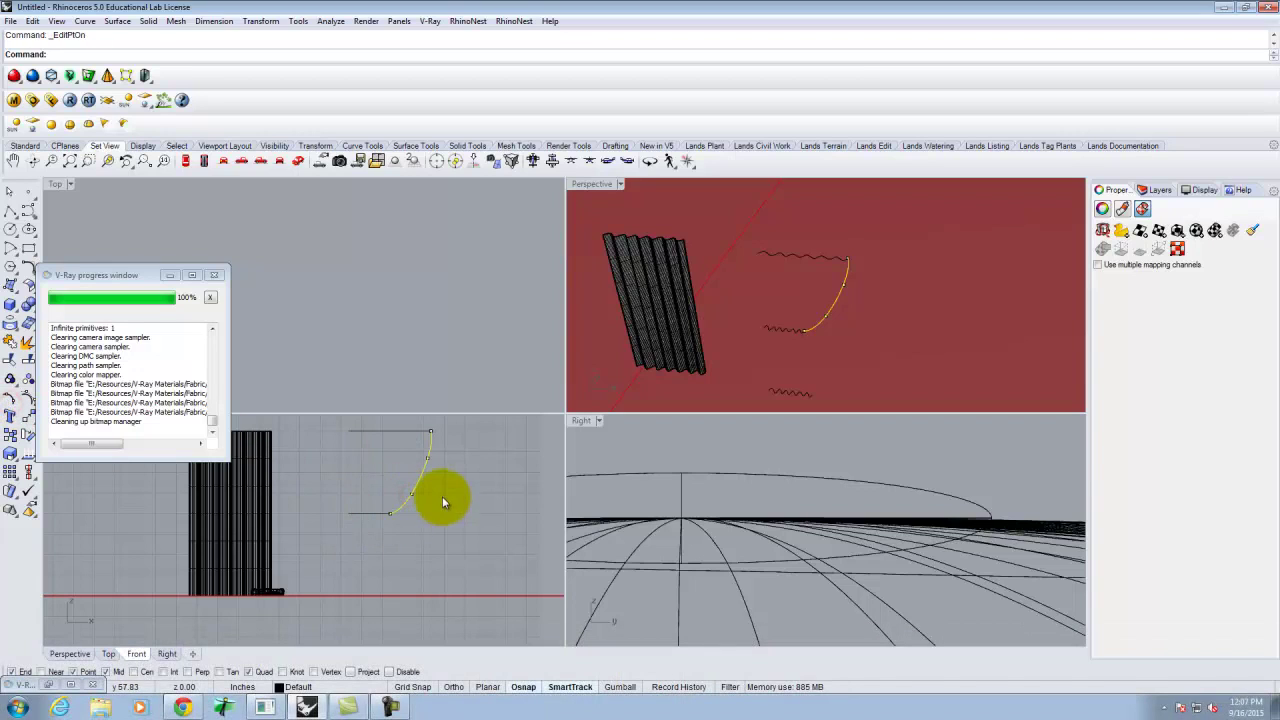
click(410, 494)
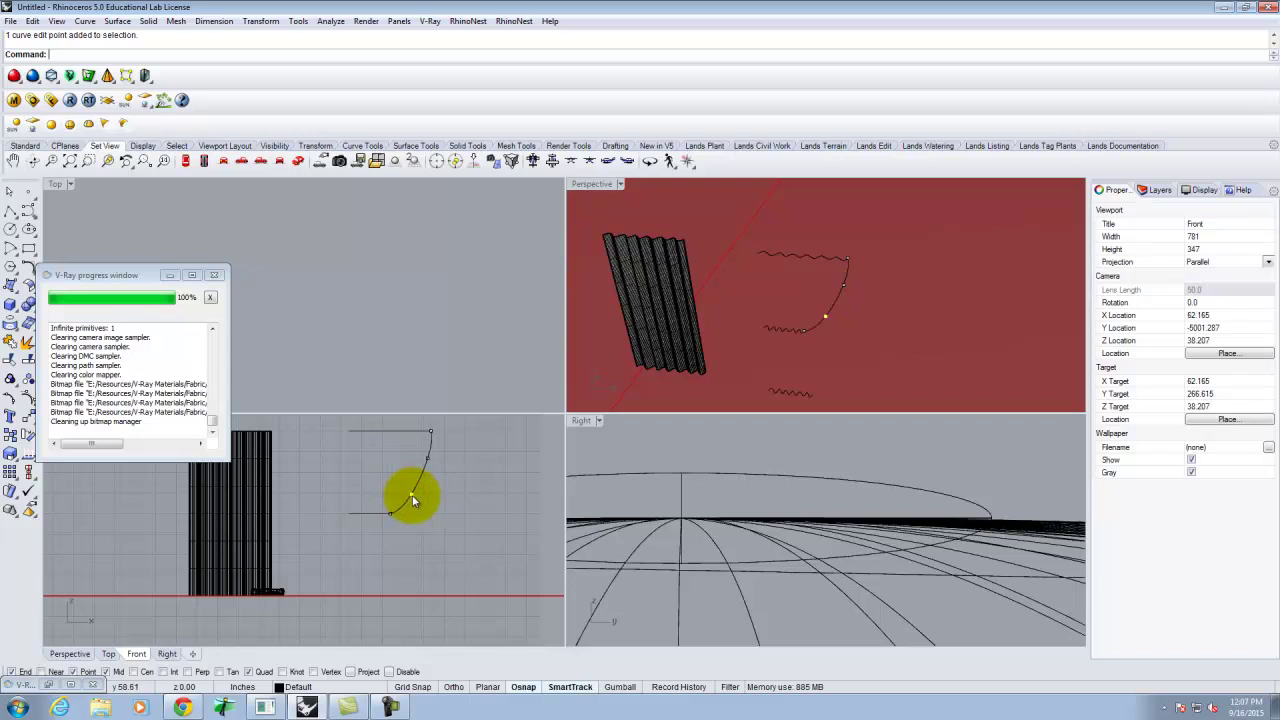
scroll(408, 494, up, 3)
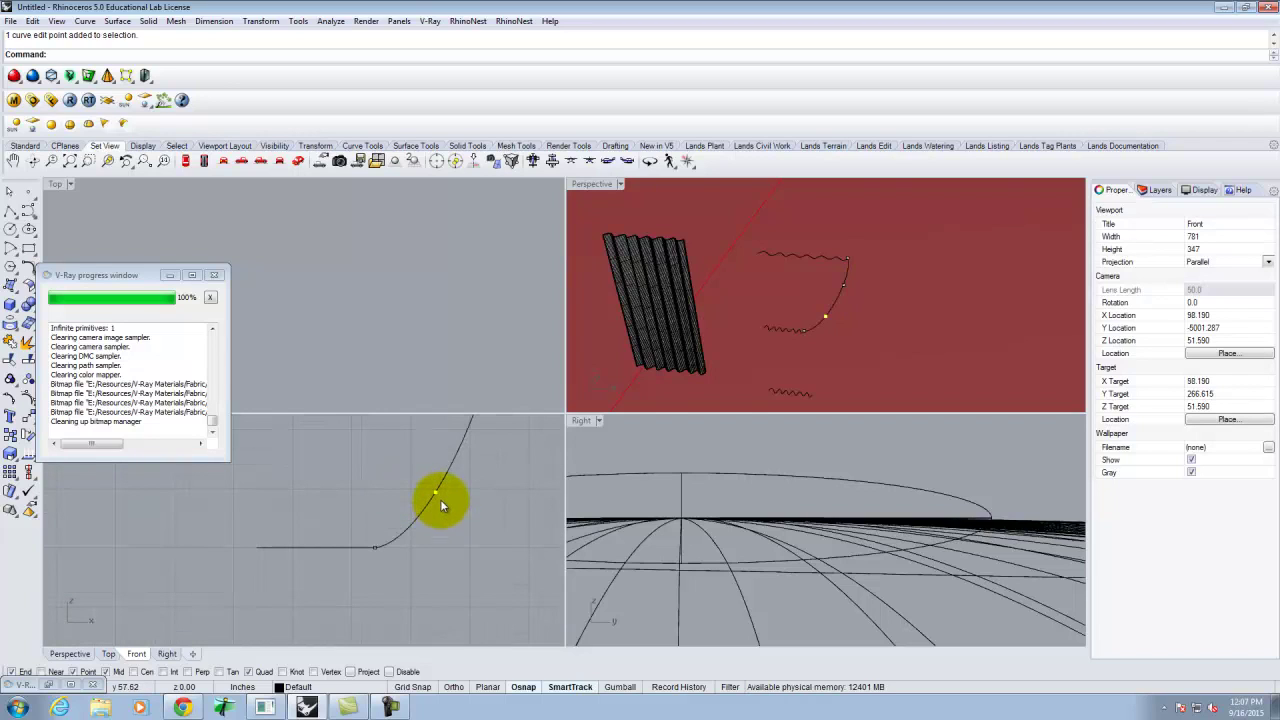
drag(436, 497, 423, 491)
scroll(371, 586, down, 2)
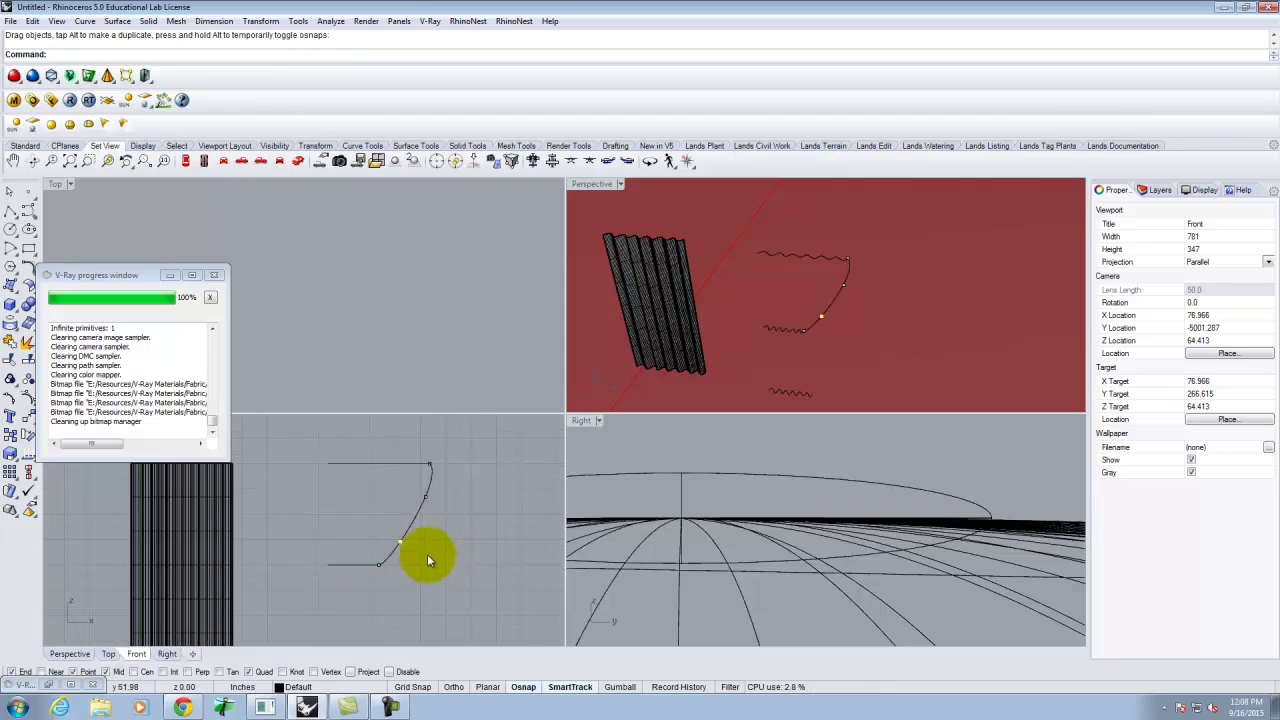
Shift the upper interior edit point of the side curve slightly inward and down, and hide the edit points
click(426, 494)
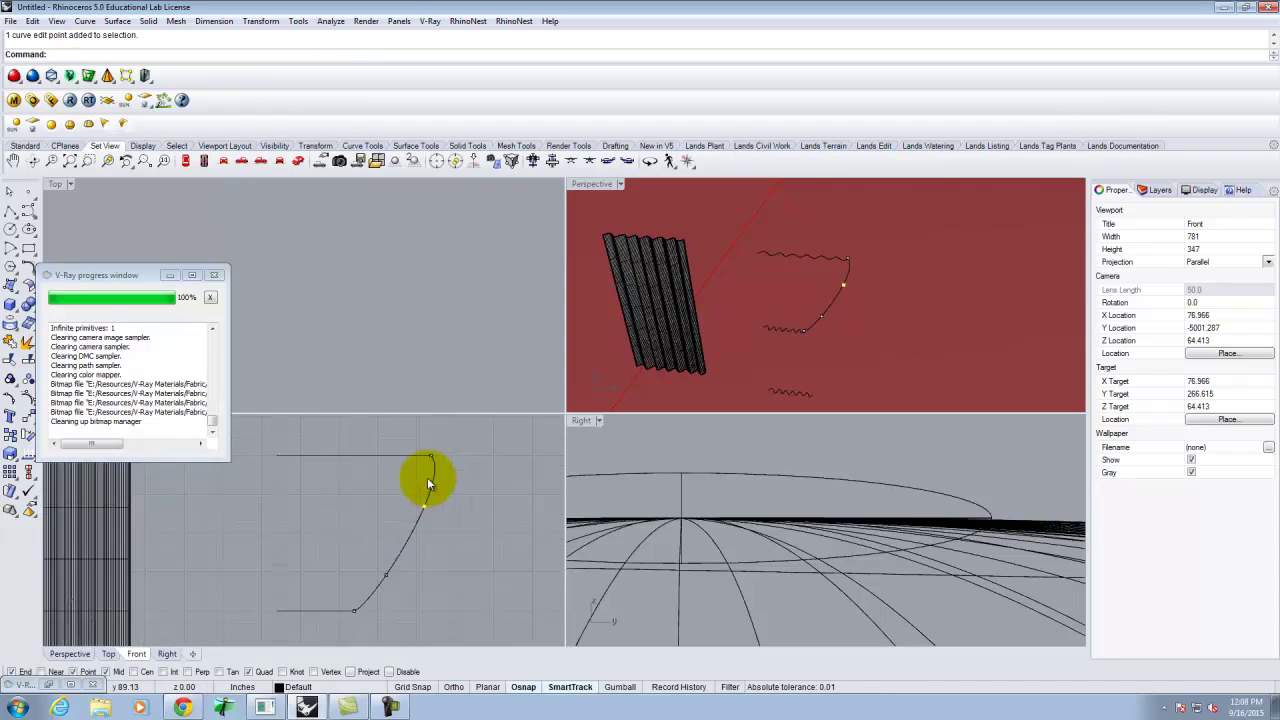
scroll(427, 477, up, 3)
drag(423, 514, 415, 517)
scroll(501, 500, down, 6)
key(Escape)
scroll(500, 499, down, 2)
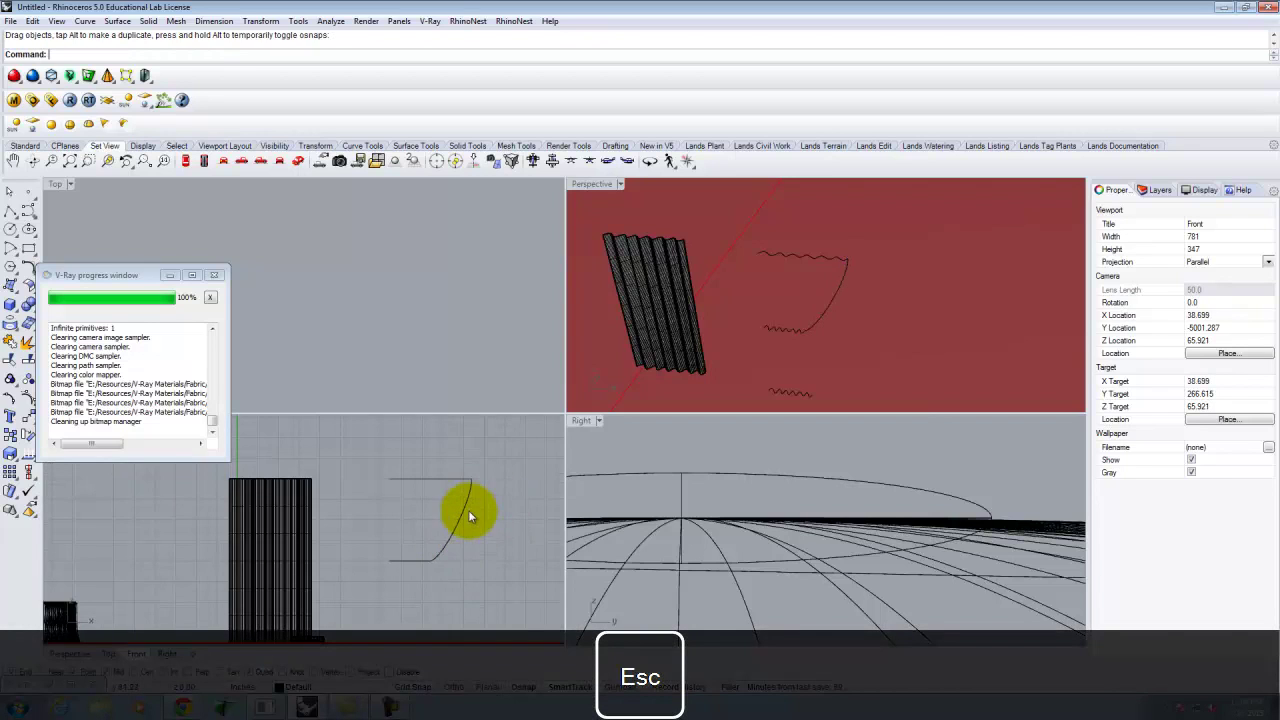
Draw a polyline from the right end of the middle wave curve to the right end of the bottom wave curve
scroll(436, 549, down, 3)
scroll(439, 528, up, 2)
click(11, 211)
click(725, 323)
click(804, 331)
click(813, 390)
key(Return)
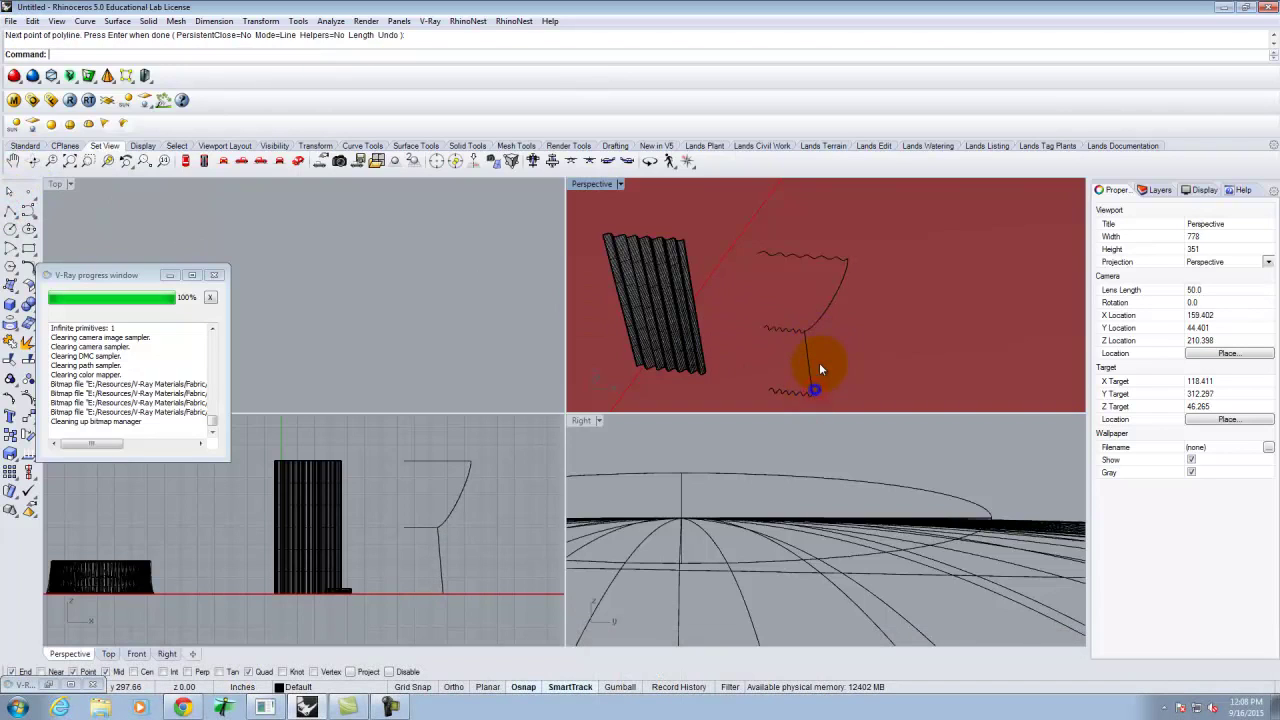
Rebuild the new lower side line with a point count of 3 and degree 3, deleting the input
click(810, 366)
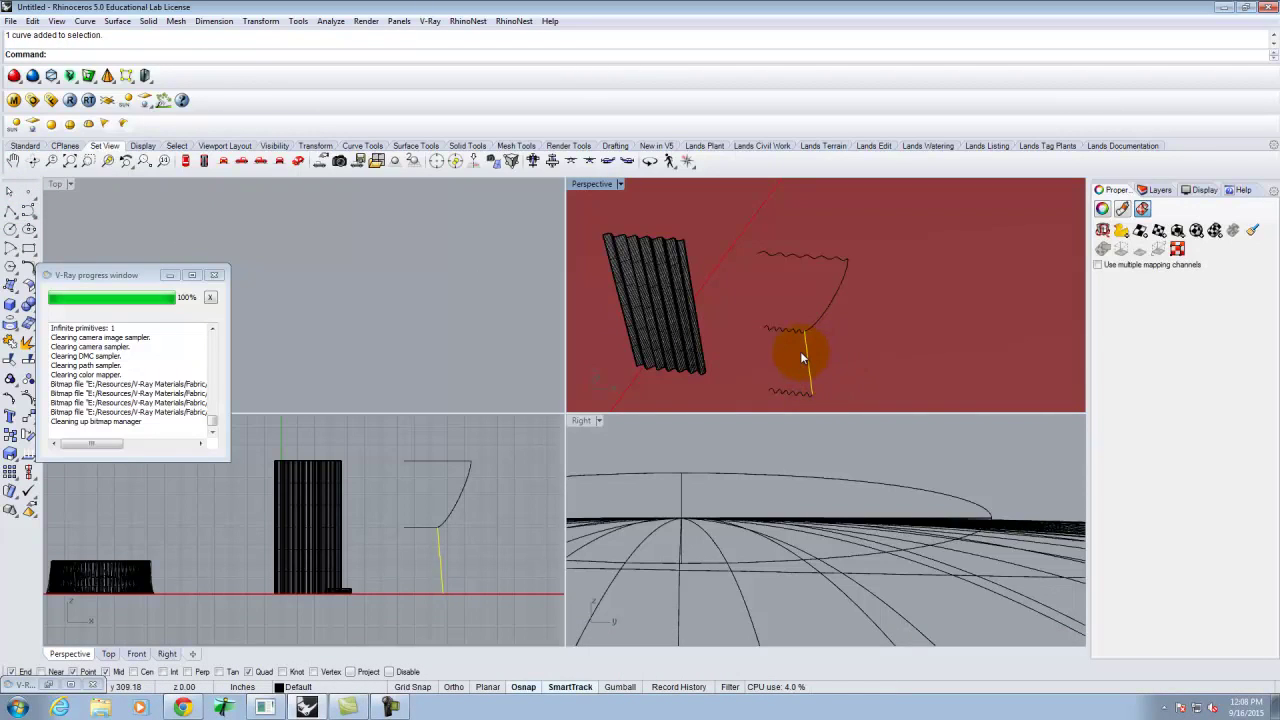
key(Return)
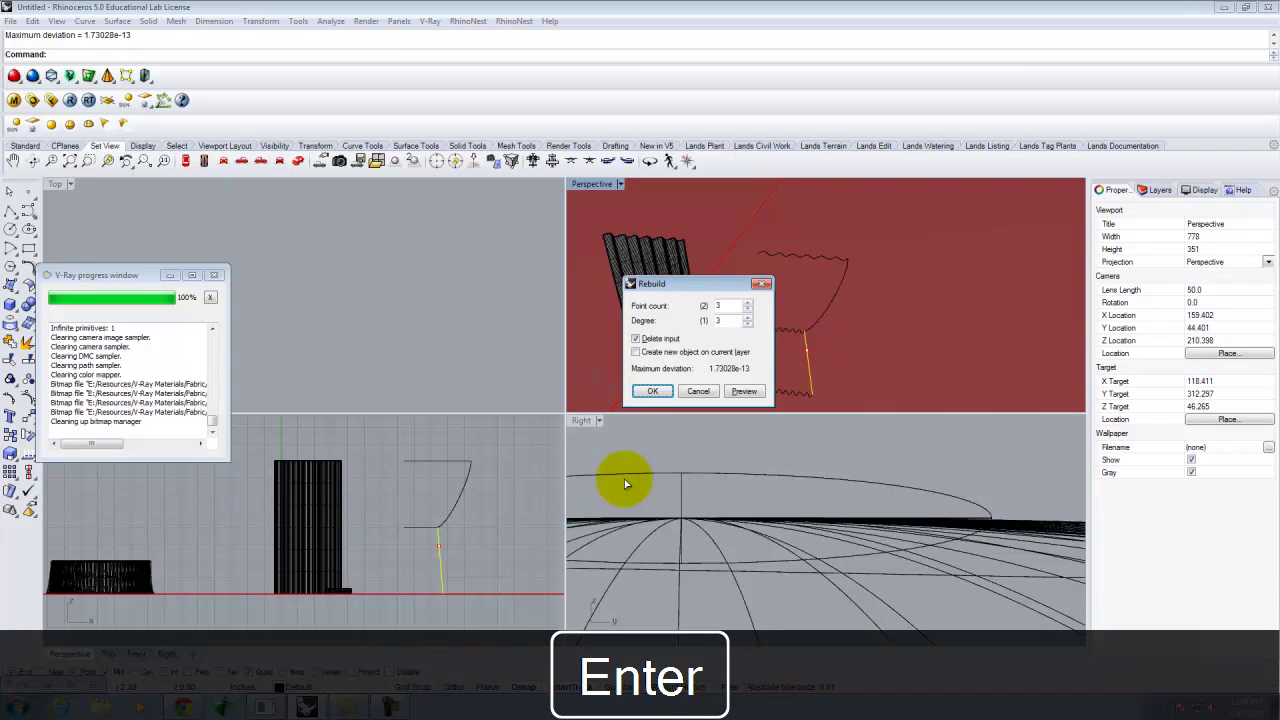
click(651, 391)
Show the lower side curve's edit points and move its upper interior point upward near the middle wave curve, and hide the points
click(10, 437)
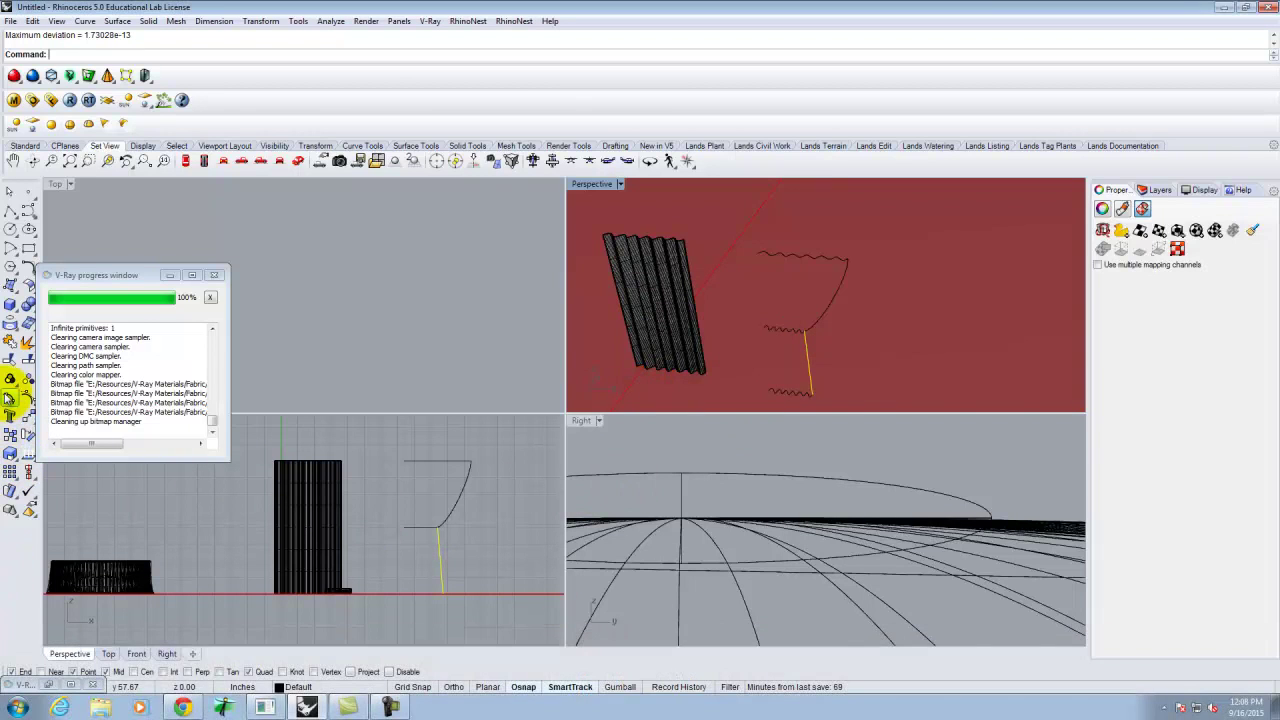
scroll(444, 542, up, 3)
click(442, 557)
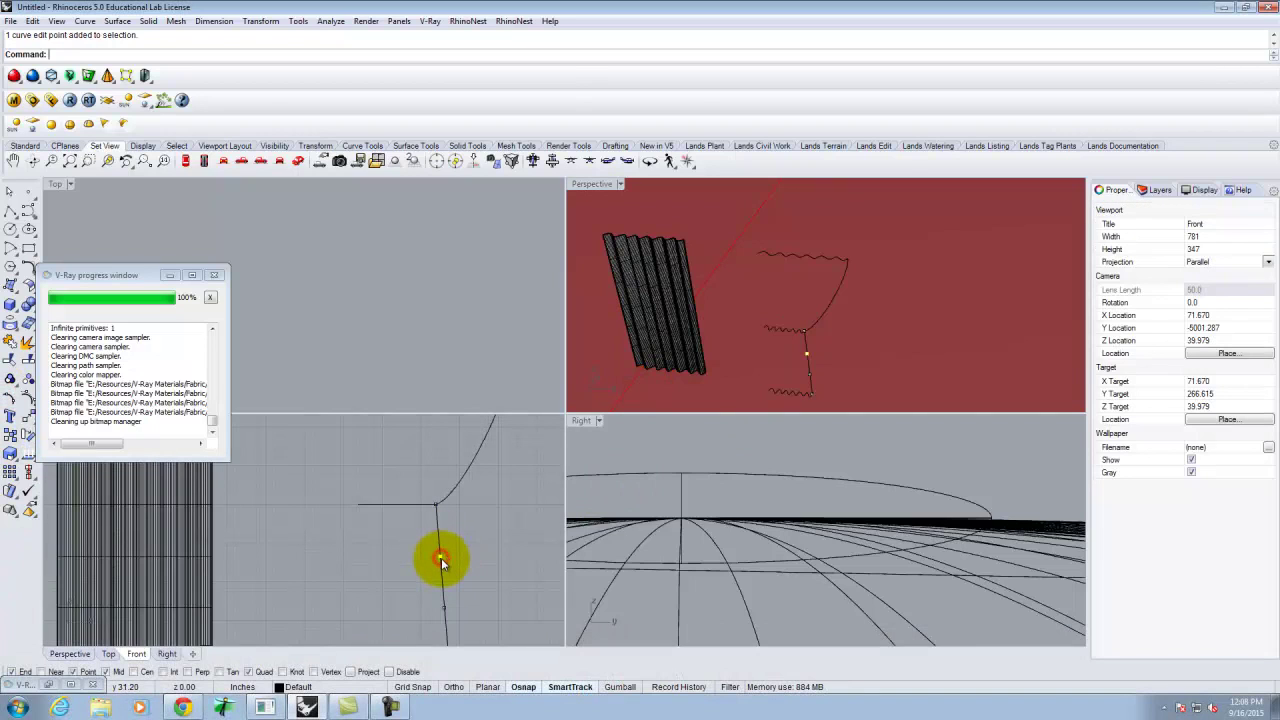
mouse_move(442, 557)
mouse_down()
mouse_move(443, 525)
mouse_move(437, 534)
mouse_move(444, 548)
mouse_move(442, 530)
mouse_move(455, 533)
mouse_move(430, 535)
mouse_move(443, 535)
mouse_up()
key(Escape)
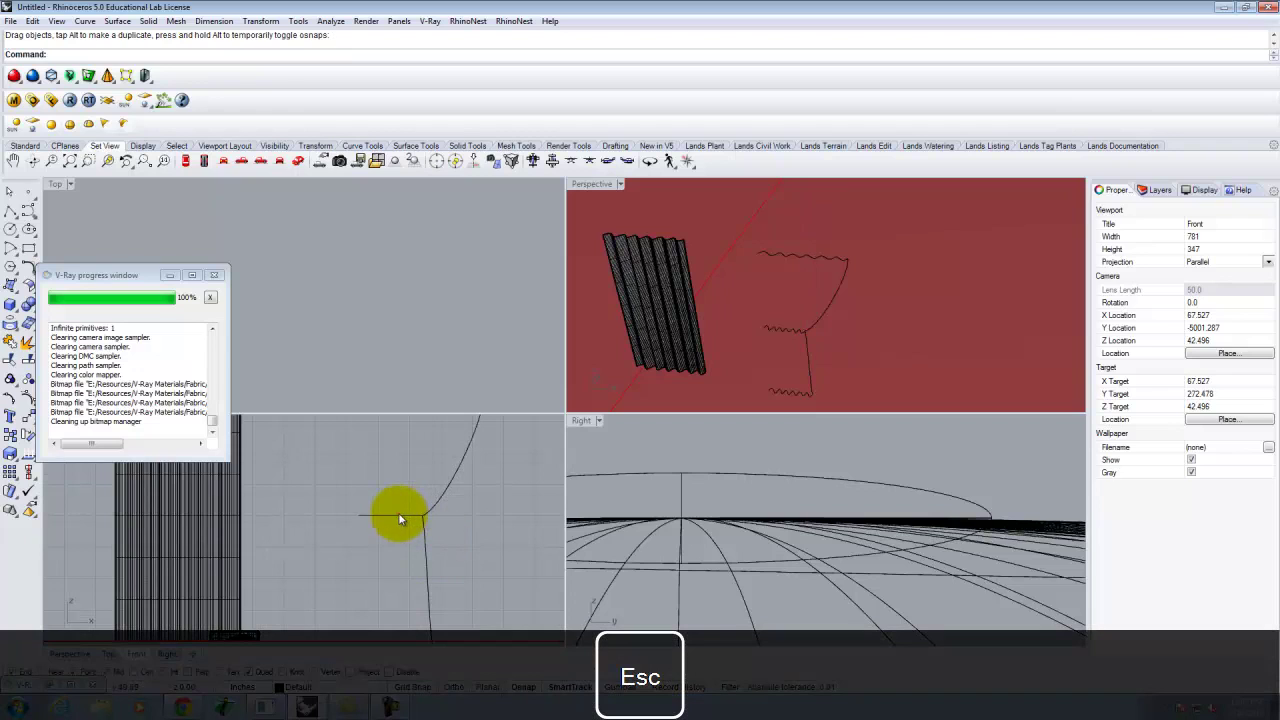
Rotate the middle wave curve a few degrees about its right end in the Front view so its left end rises slightly
click(398, 516)
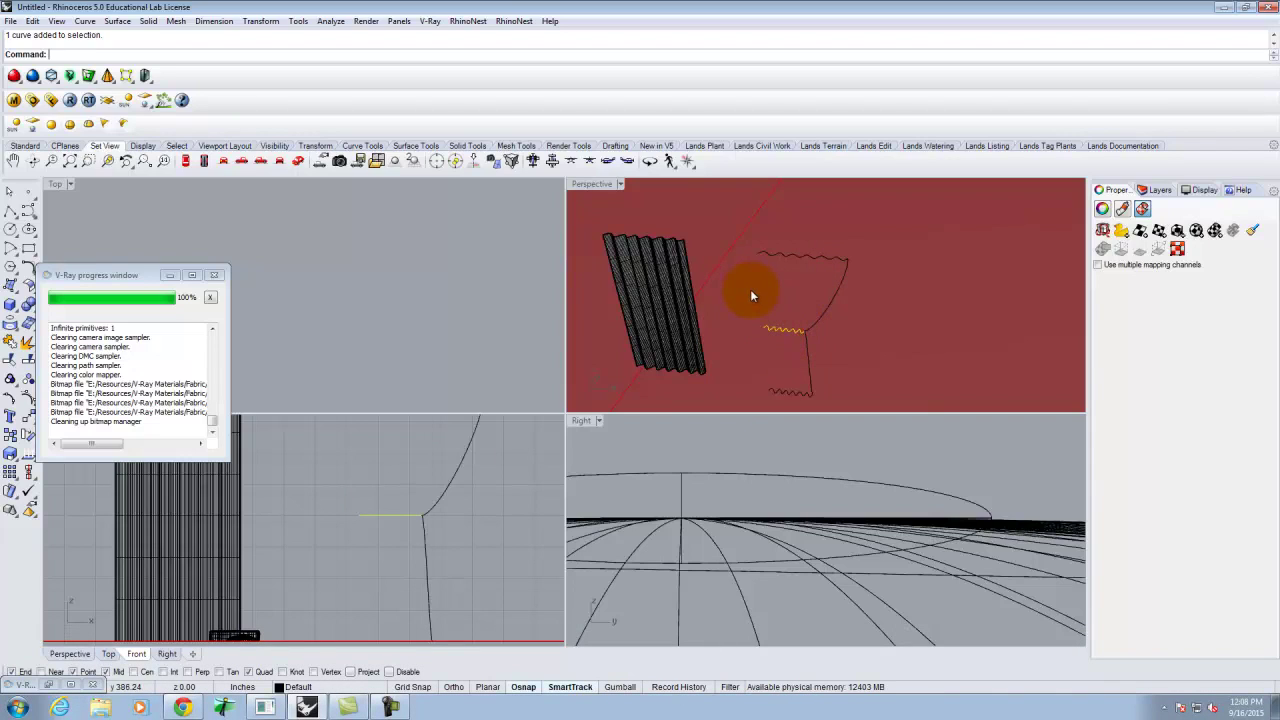
key(Return)
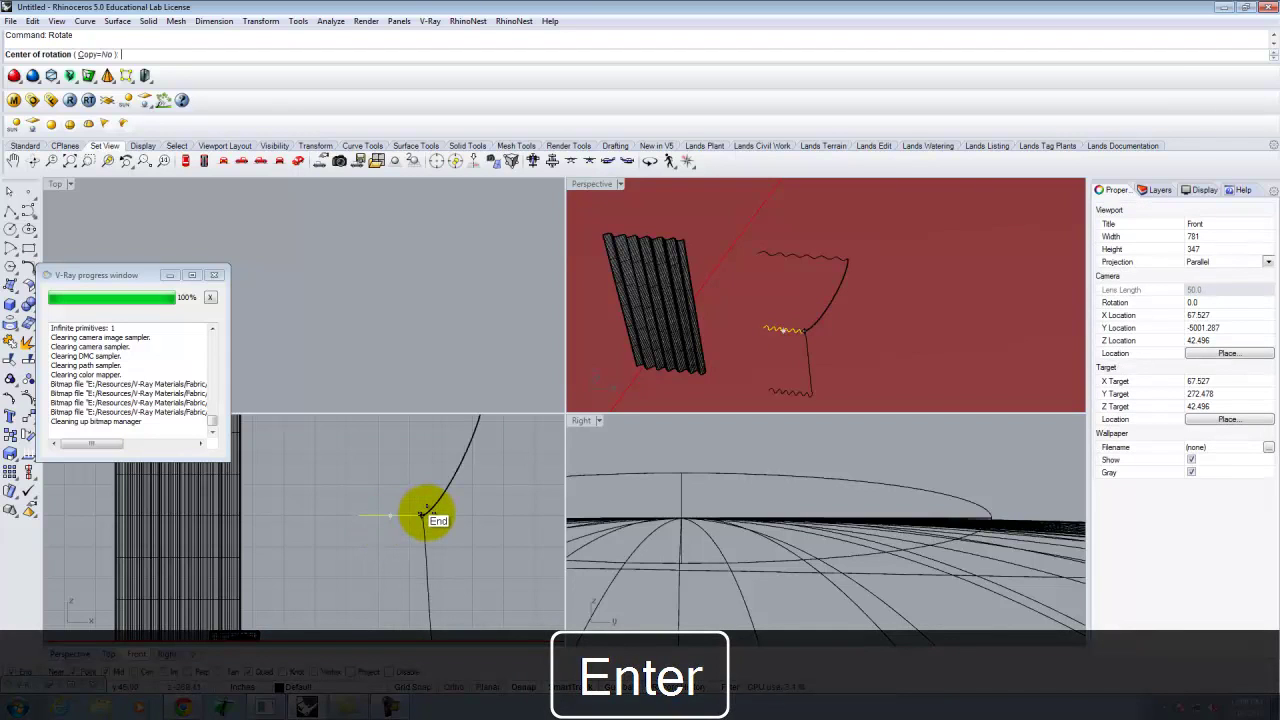
click(803, 330)
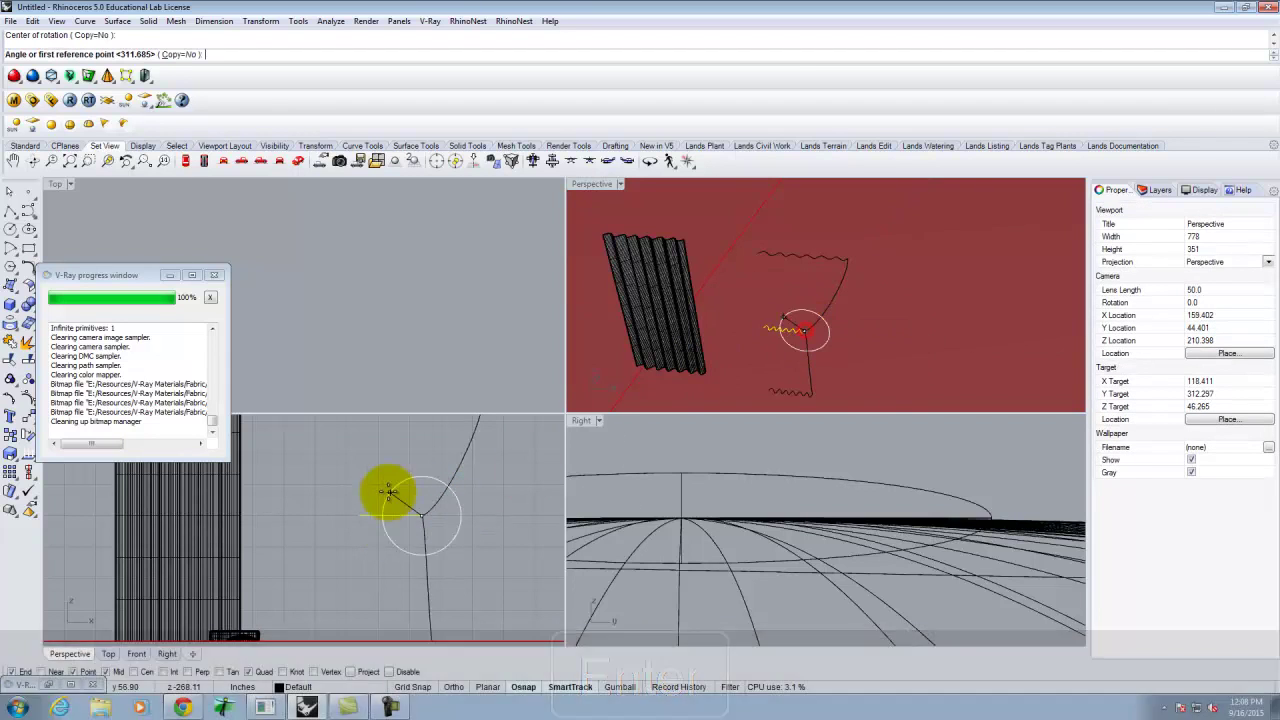
click(330, 513)
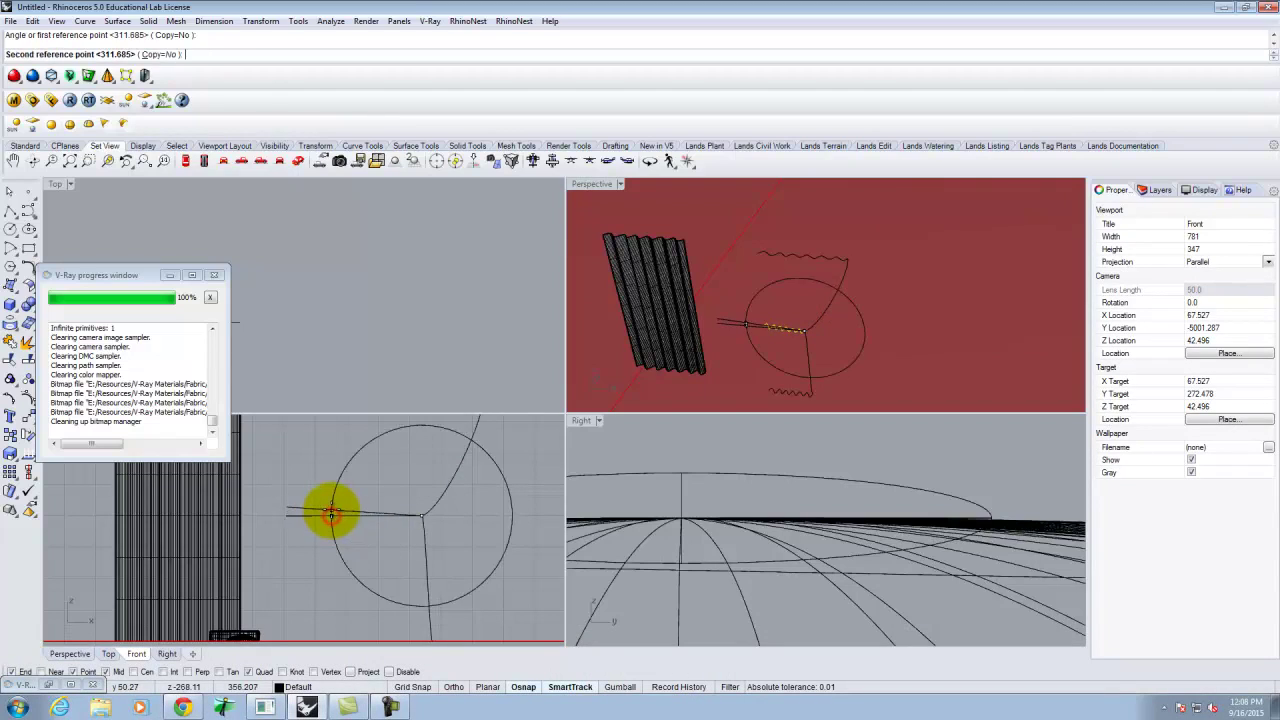
click(374, 508)
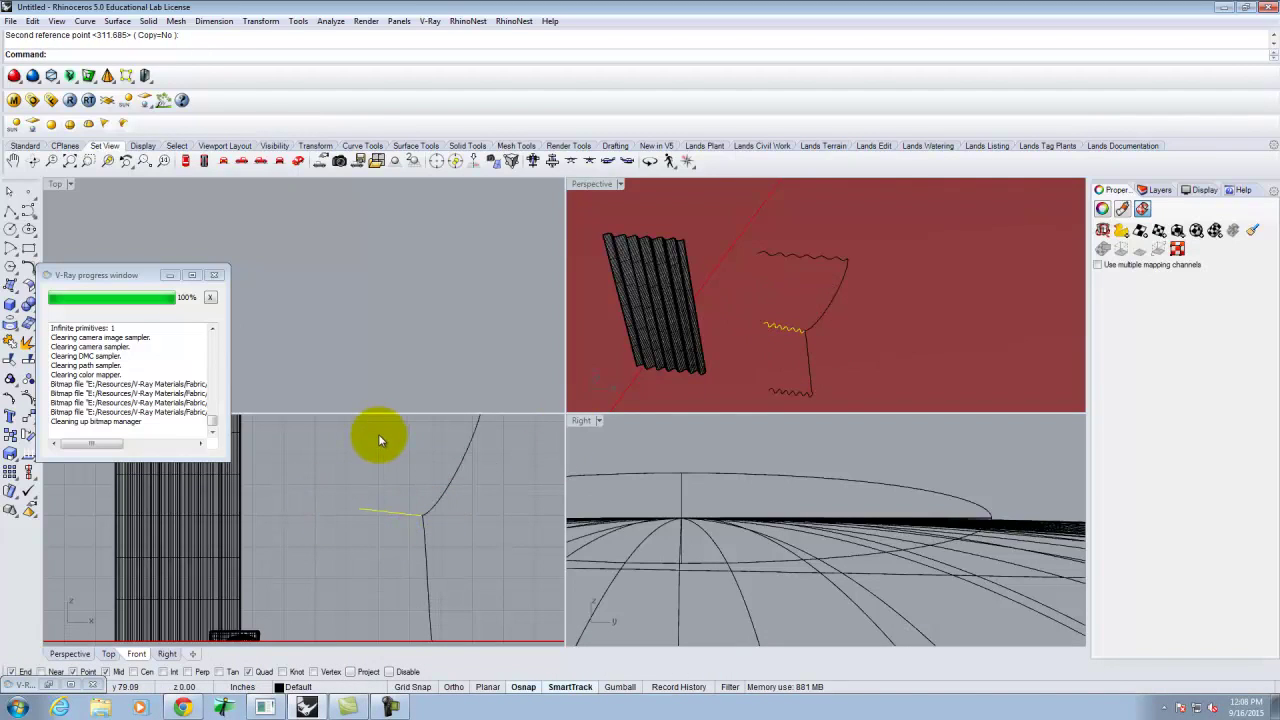
key(Escape)
Draw a polyline connecting the left ends of the top, middle and bottom wave curves
click(9, 209)
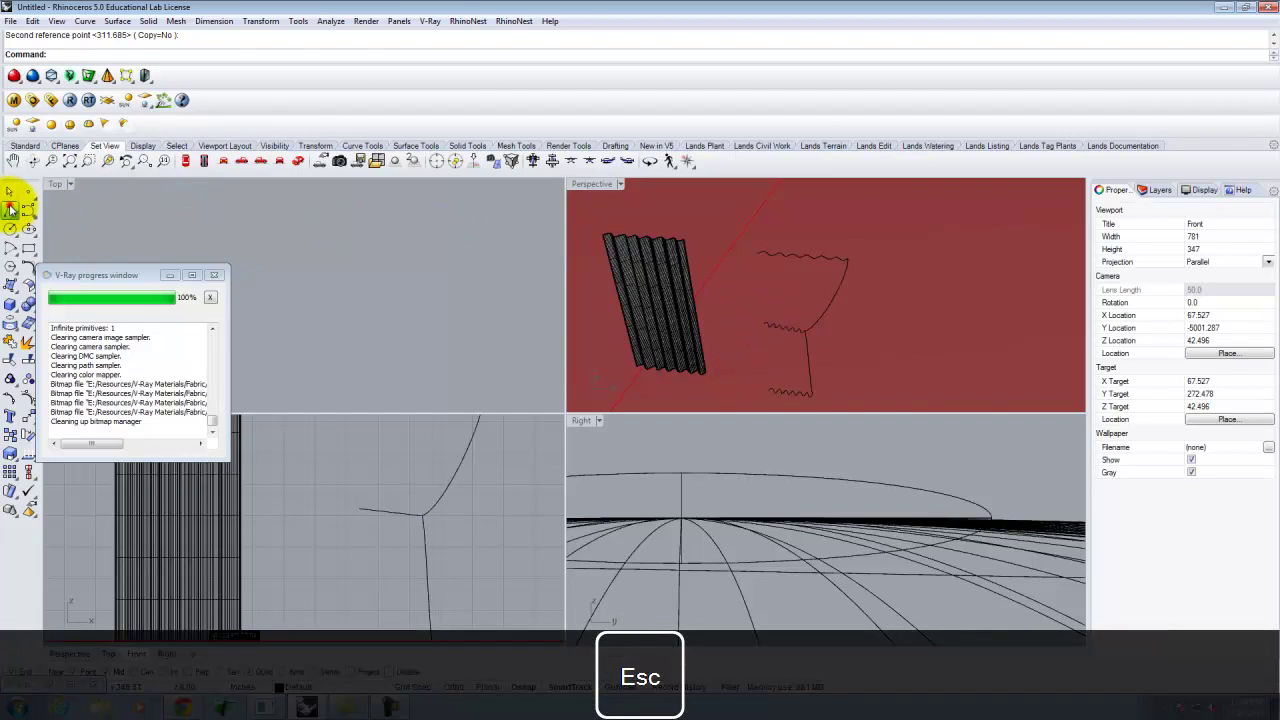
click(751, 253)
scroll(790, 318, up, 3)
click(781, 321)
right_click(802, 294)
right_click(790, 312)
click(781, 322)
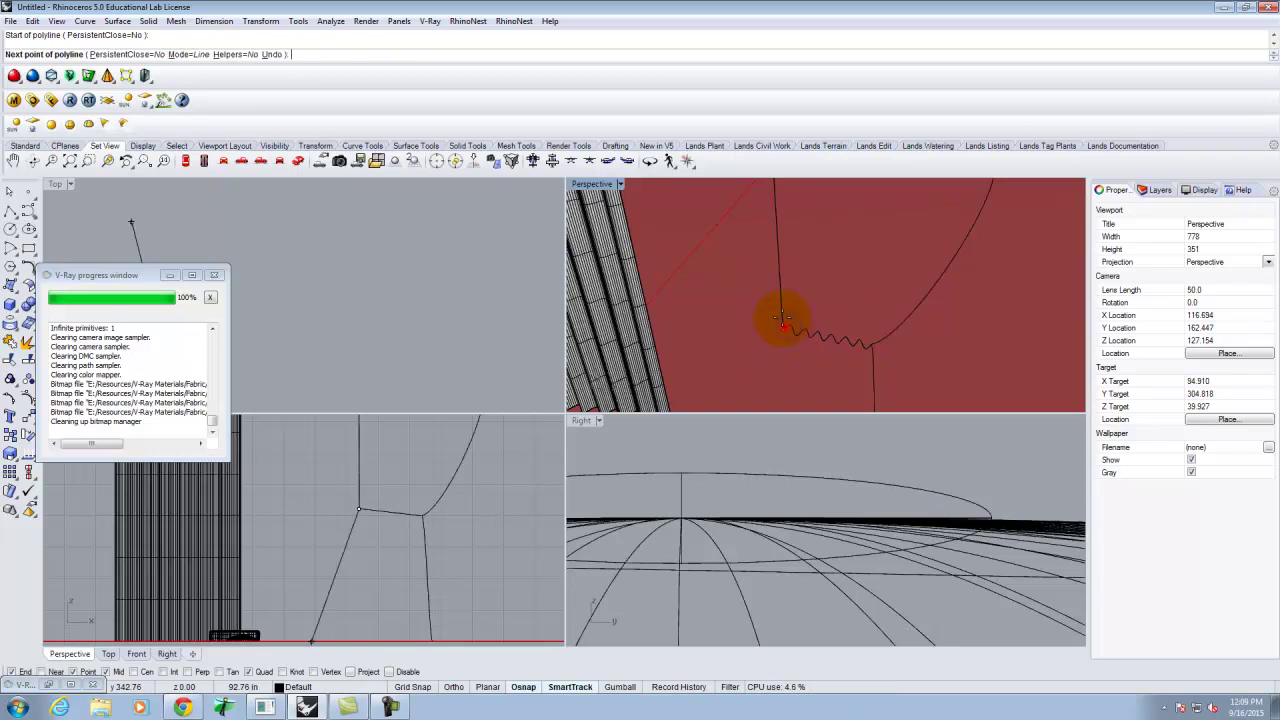
scroll(770, 290, down, 4)
scroll(768, 320, up, 2)
click(784, 345)
right_click(780, 343)
Show the middle wave curve's edit points and move its four middle upper crest points about 1.3 inches outward in the maximized Top view
shift+right_drag(780, 343, 840, 274)
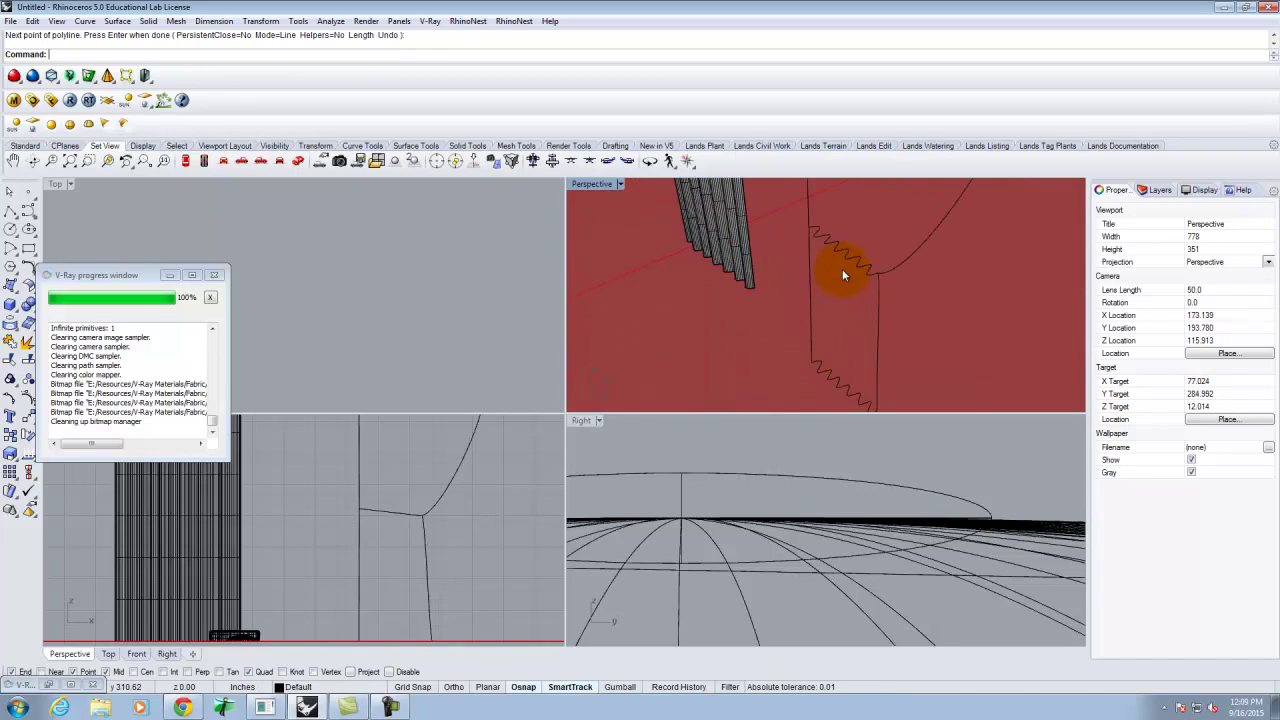
click(851, 257)
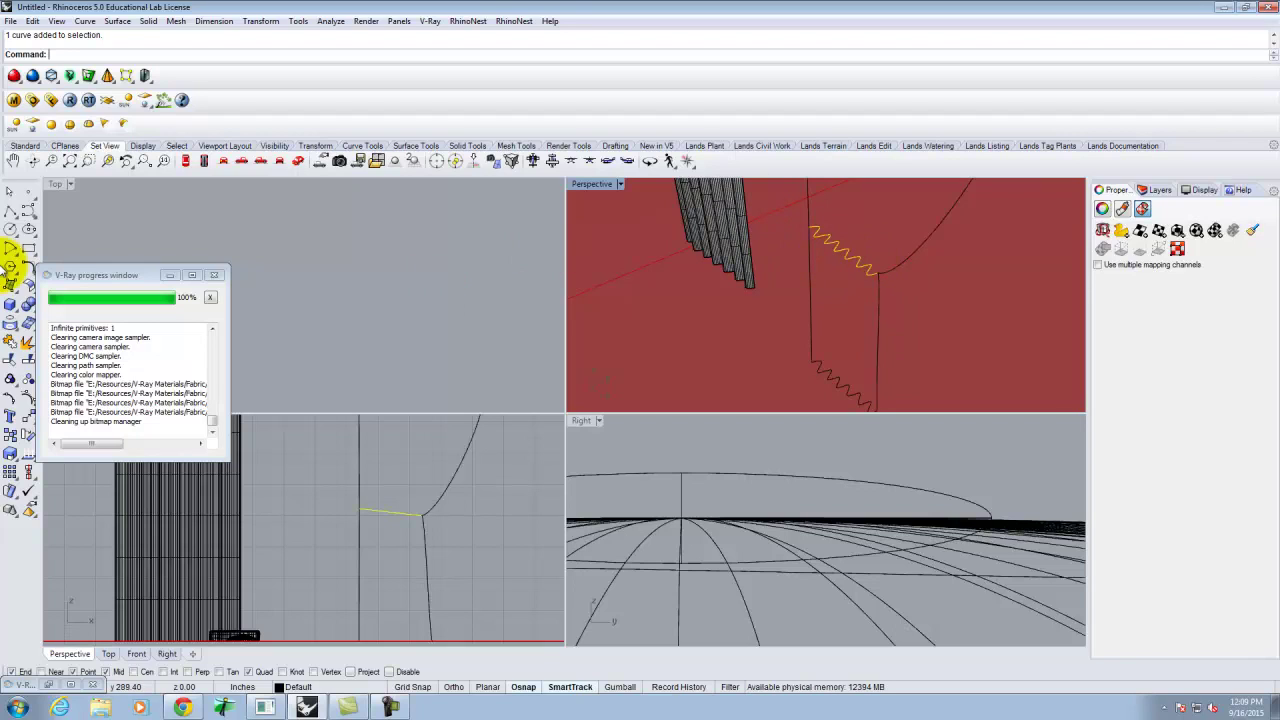
click(10, 396)
scroll(818, 248, up, 5)
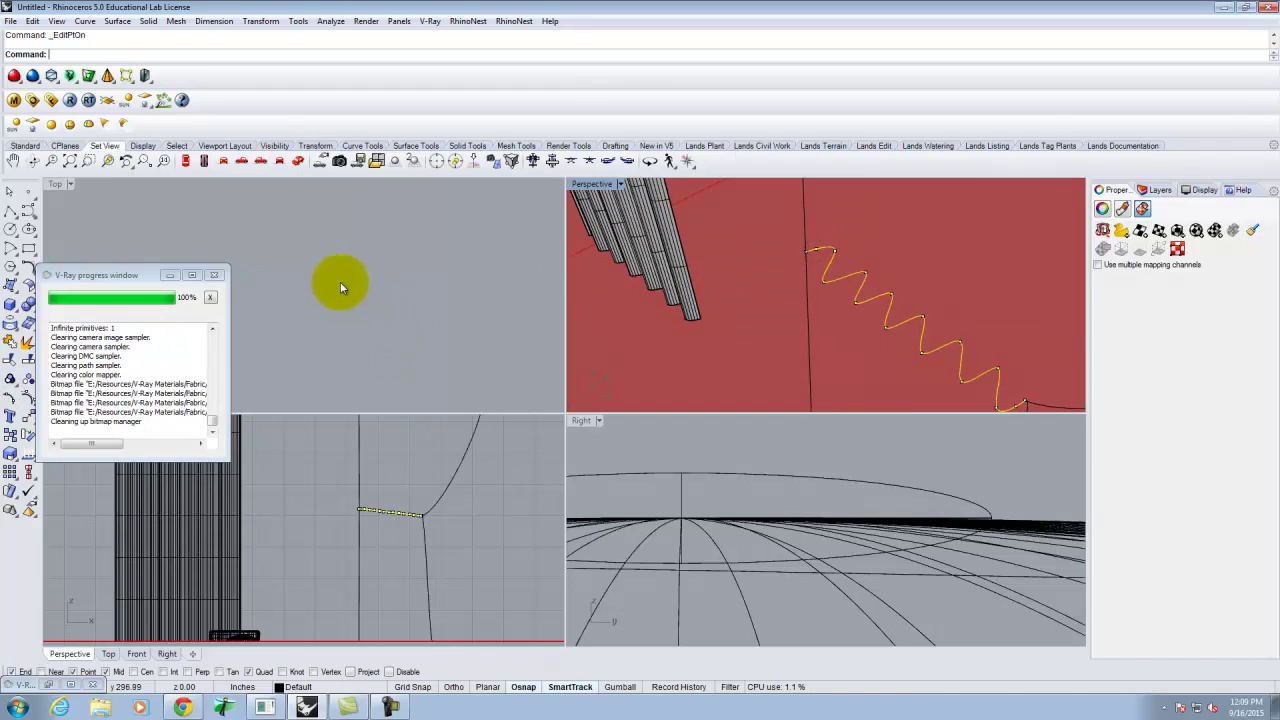
double_click(57, 184)
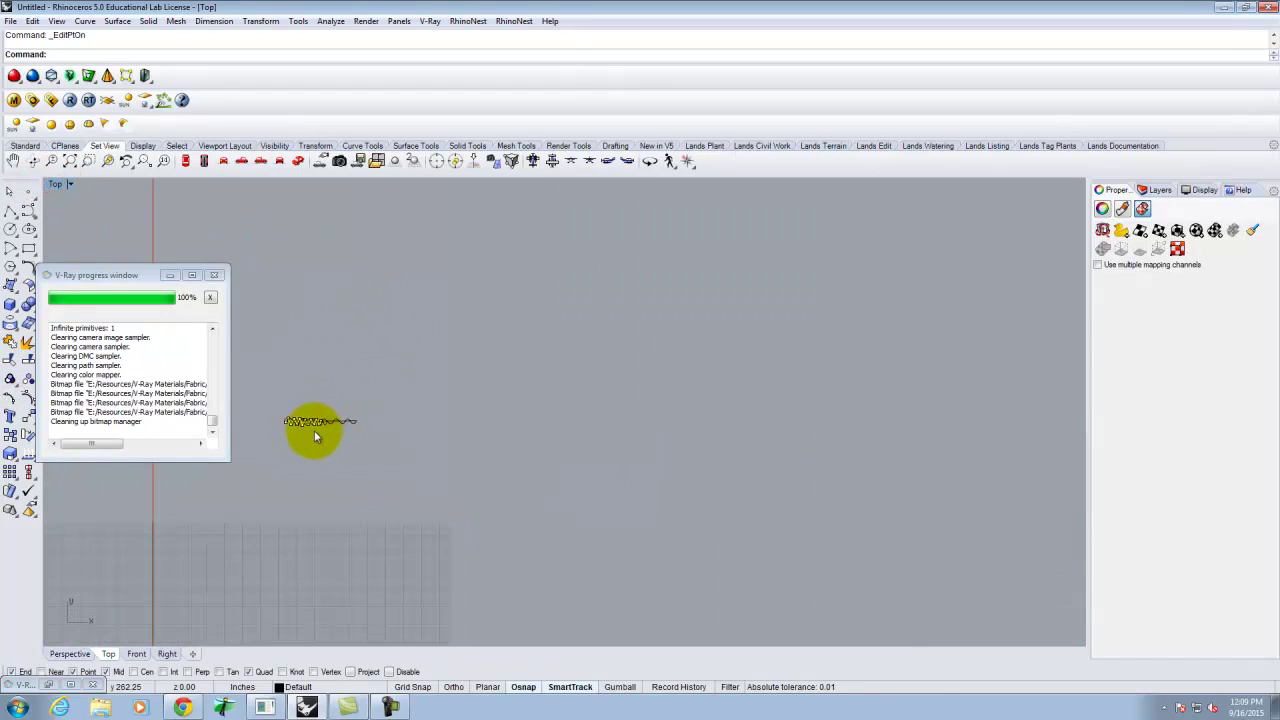
scroll(320, 386, up, 4)
scroll(309, 374, down, 2)
scroll(314, 409, up, 5)
scroll(466, 410, up, 3)
scroll(460, 412, down, 1)
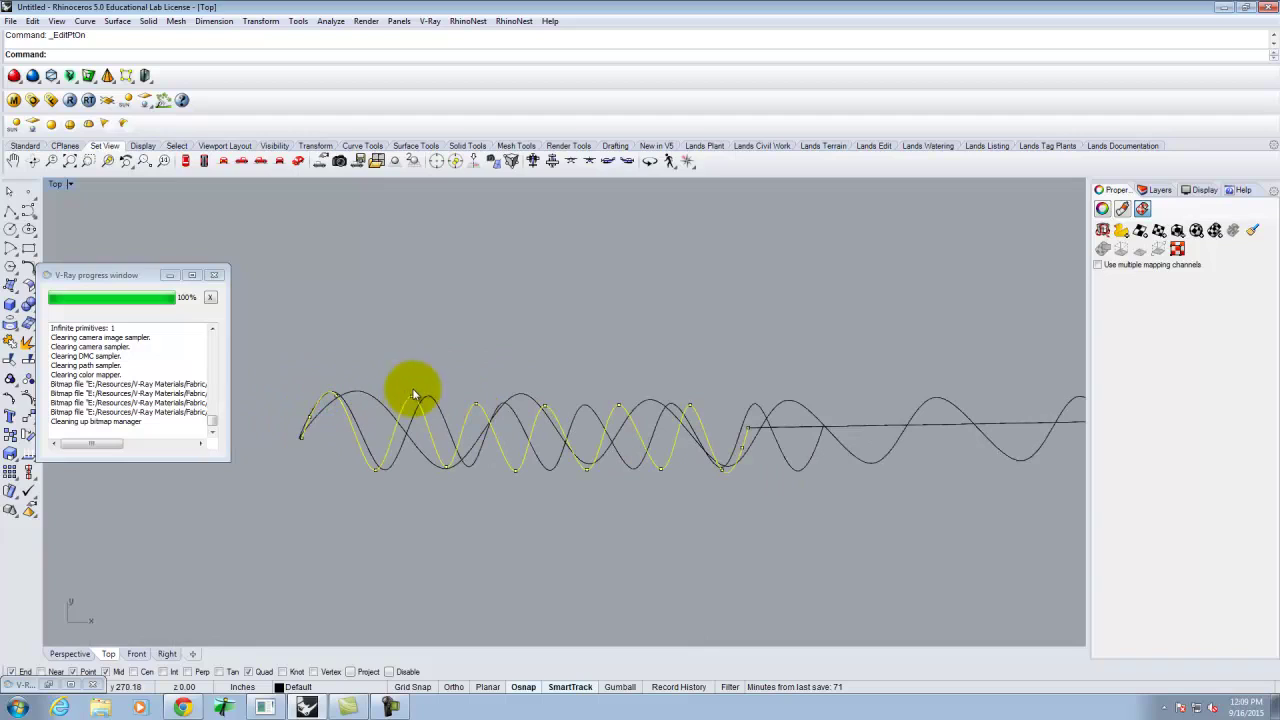
drag(398, 382, 664, 439)
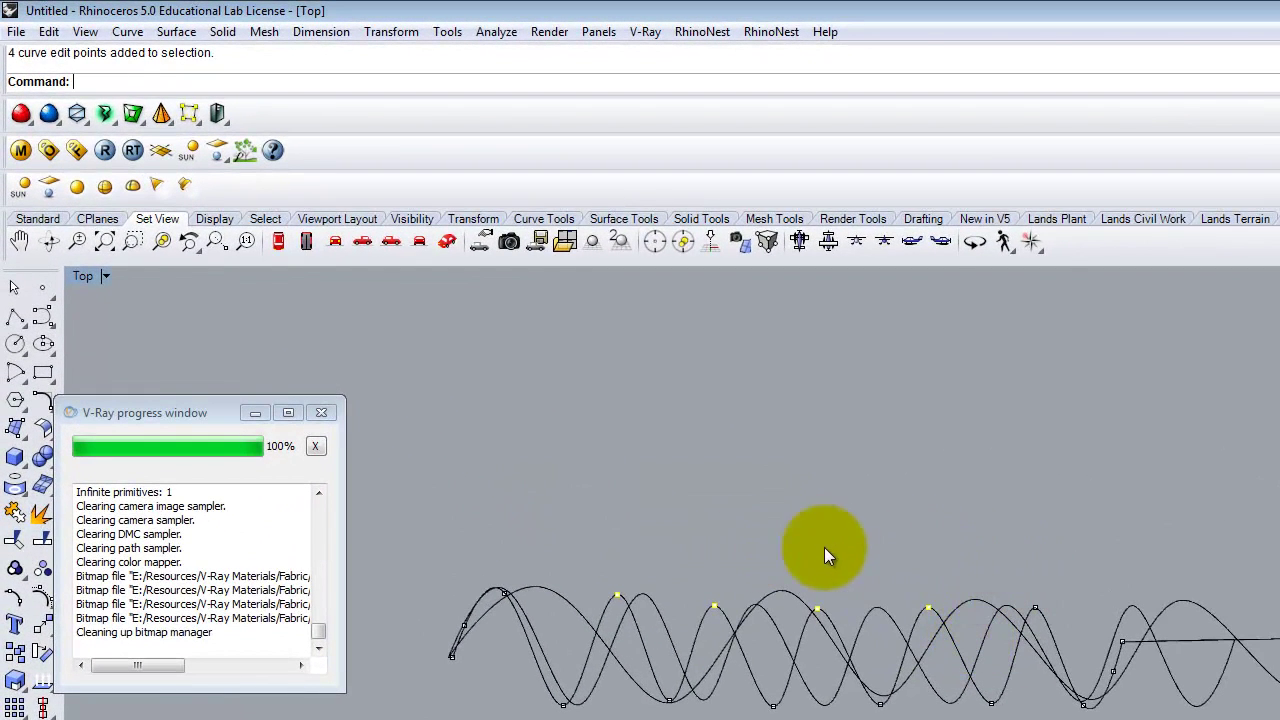
key(Return)
click(994, 539)
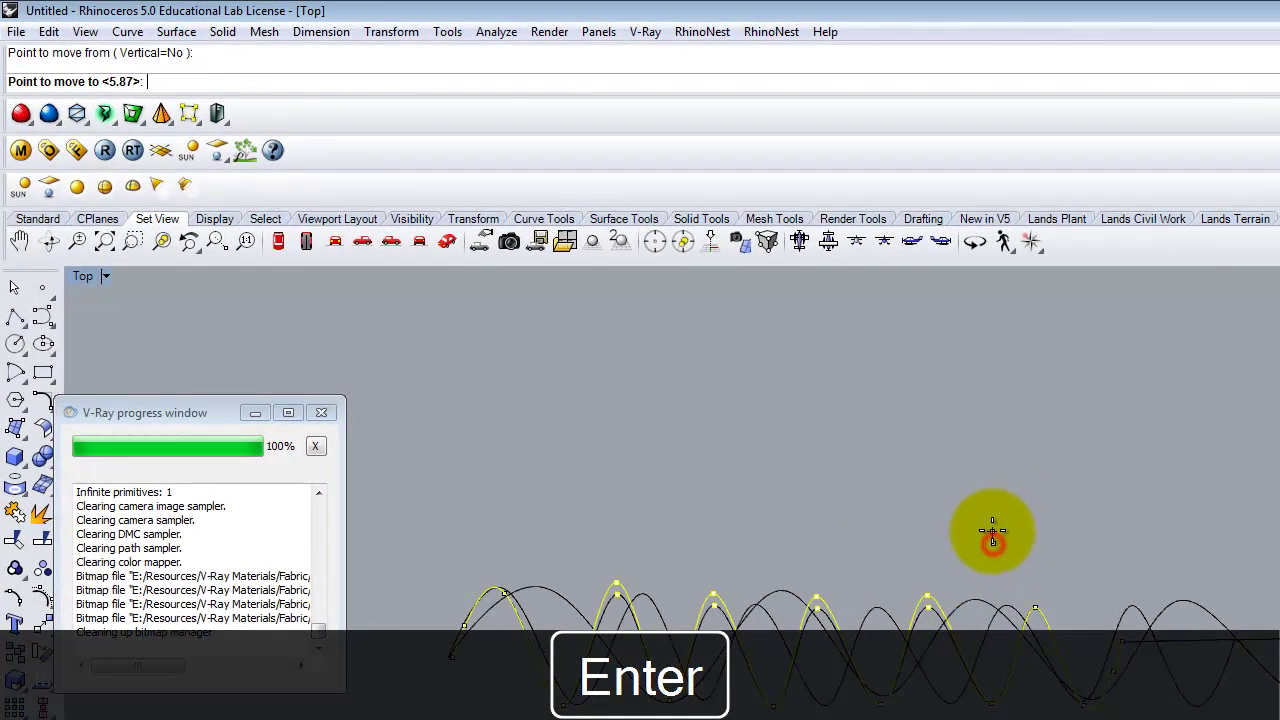
click(989, 503)
Move the two central upper crest points of the middle wave curve about 1.5 inches further outward
click(684, 522)
drag(684, 522, 859, 597)
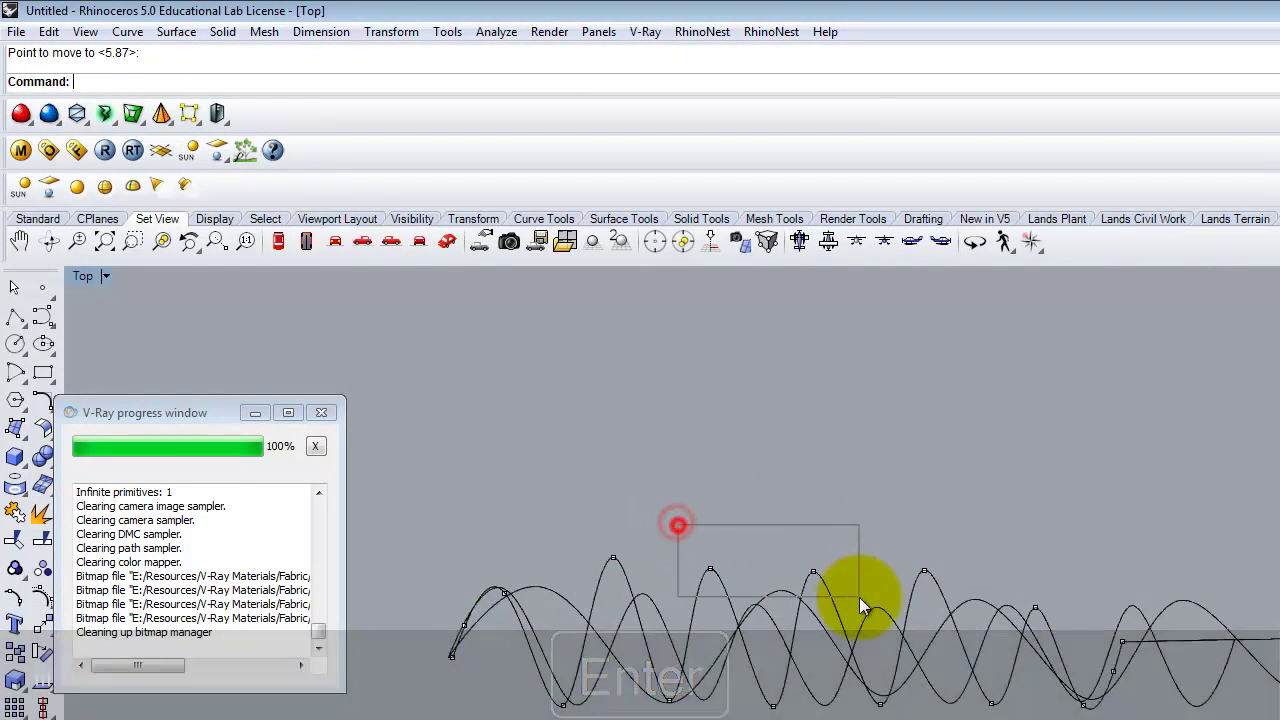
key(Return)
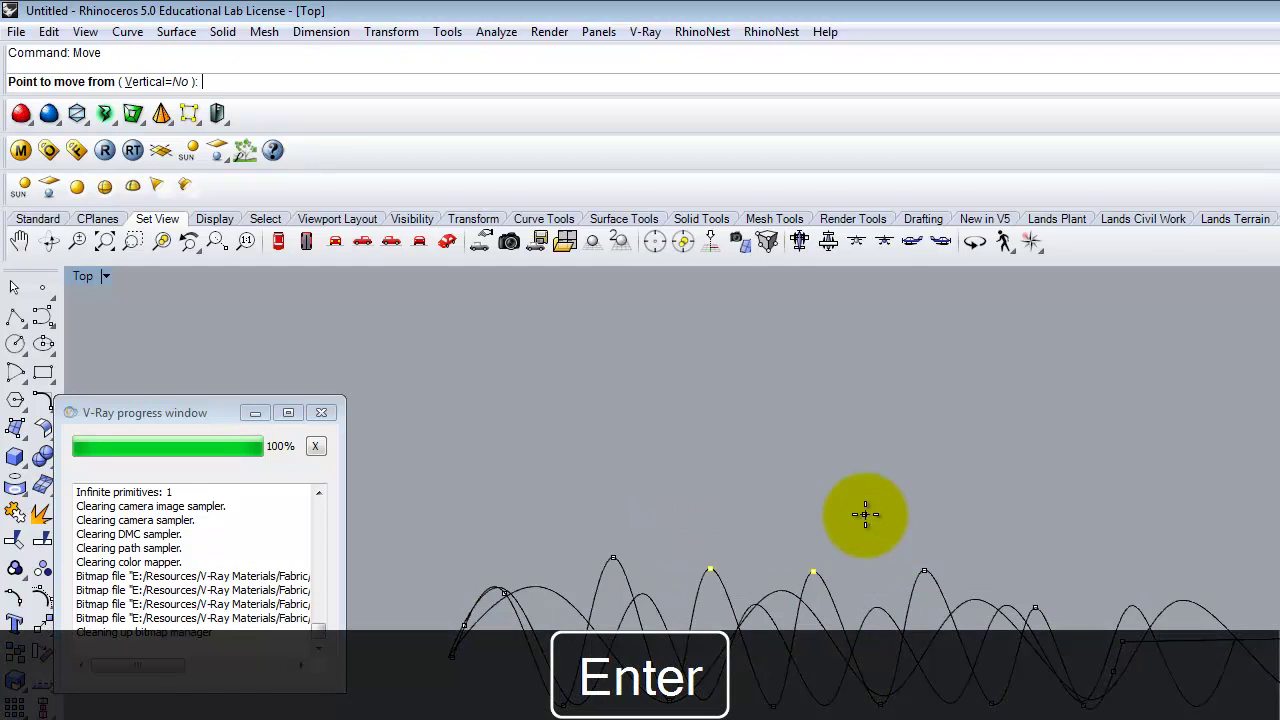
click(863, 514)
click(862, 472)
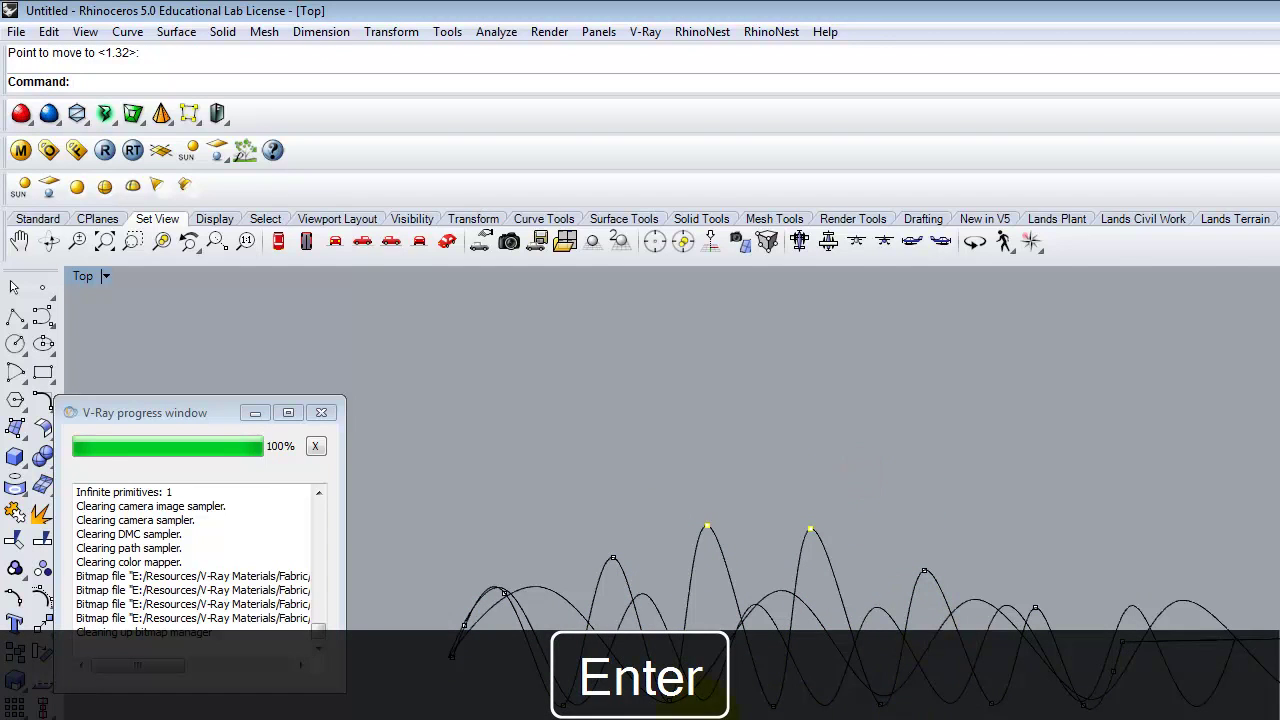
drag(729, 700, 953, 719)
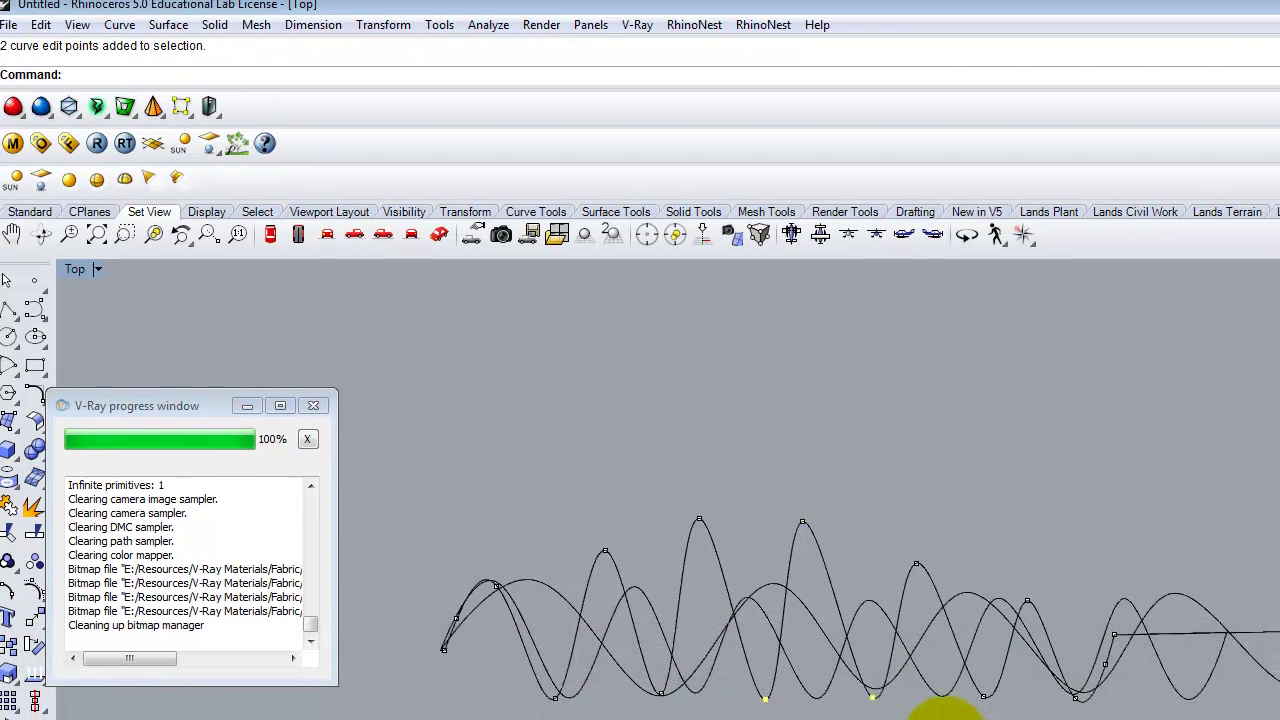
key(Escape)
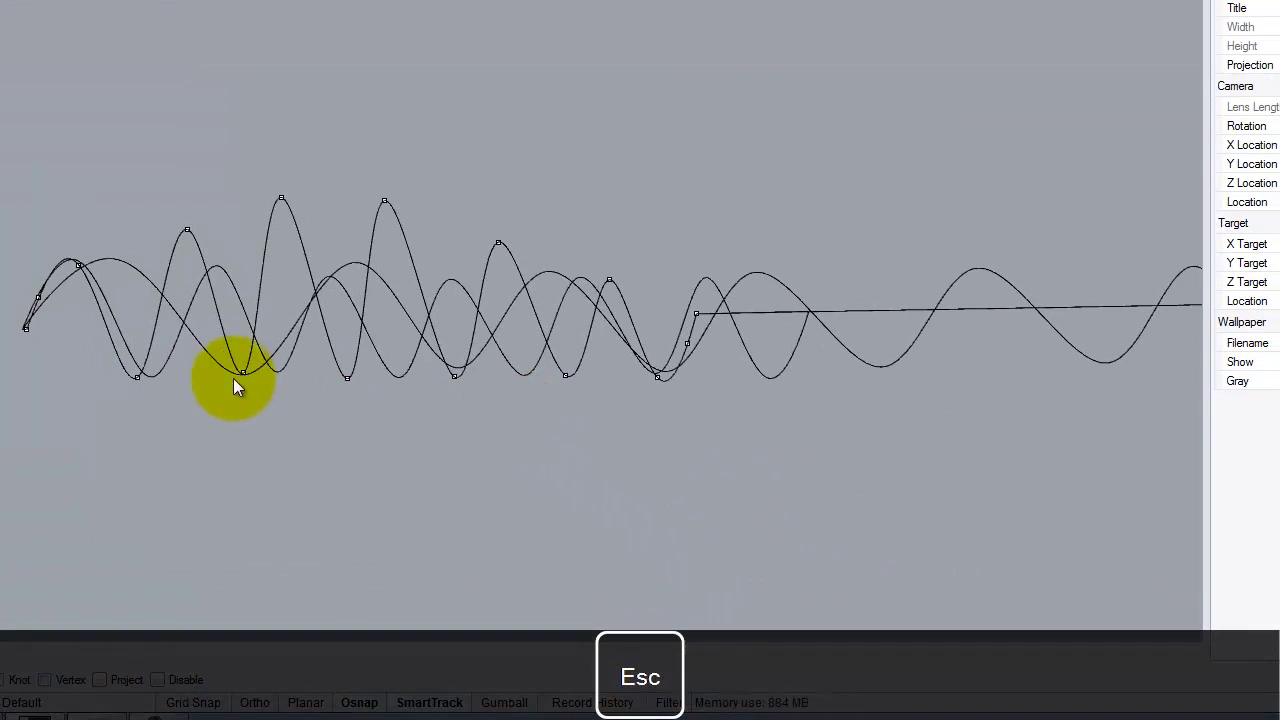
click(200, 366)
drag(63, 354, 586, 398)
key(Escape)
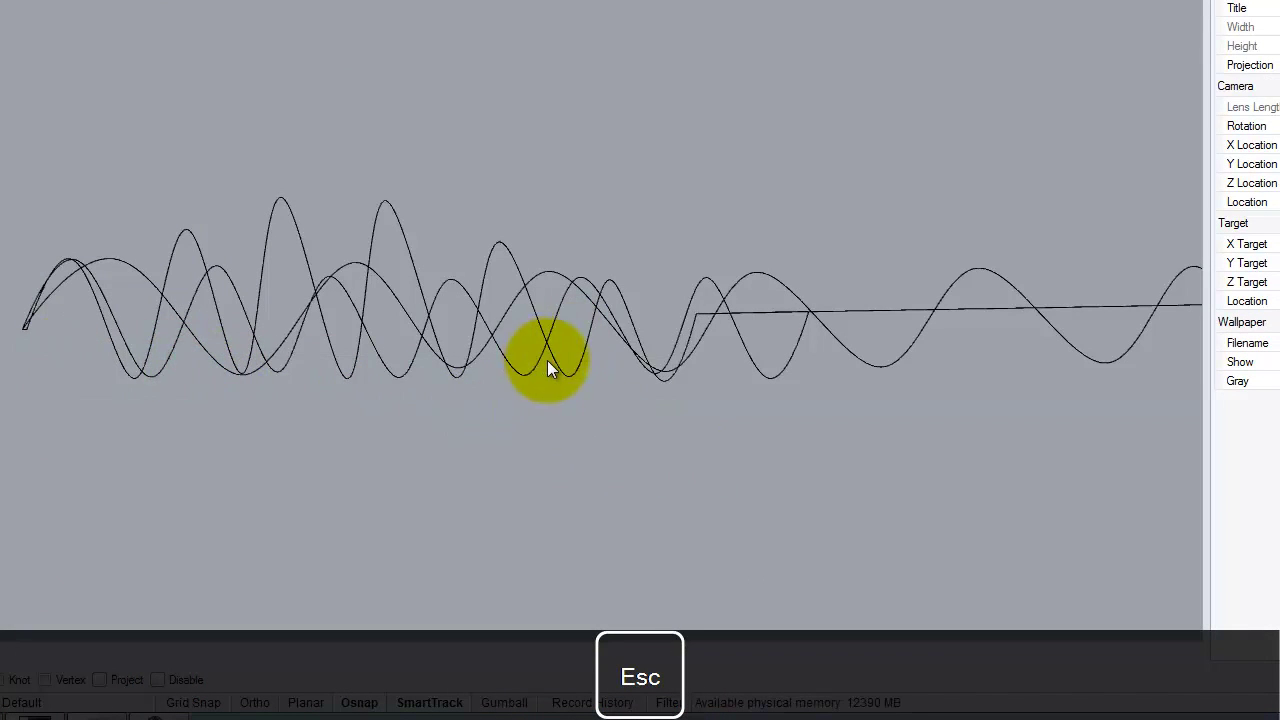
click(545, 362)
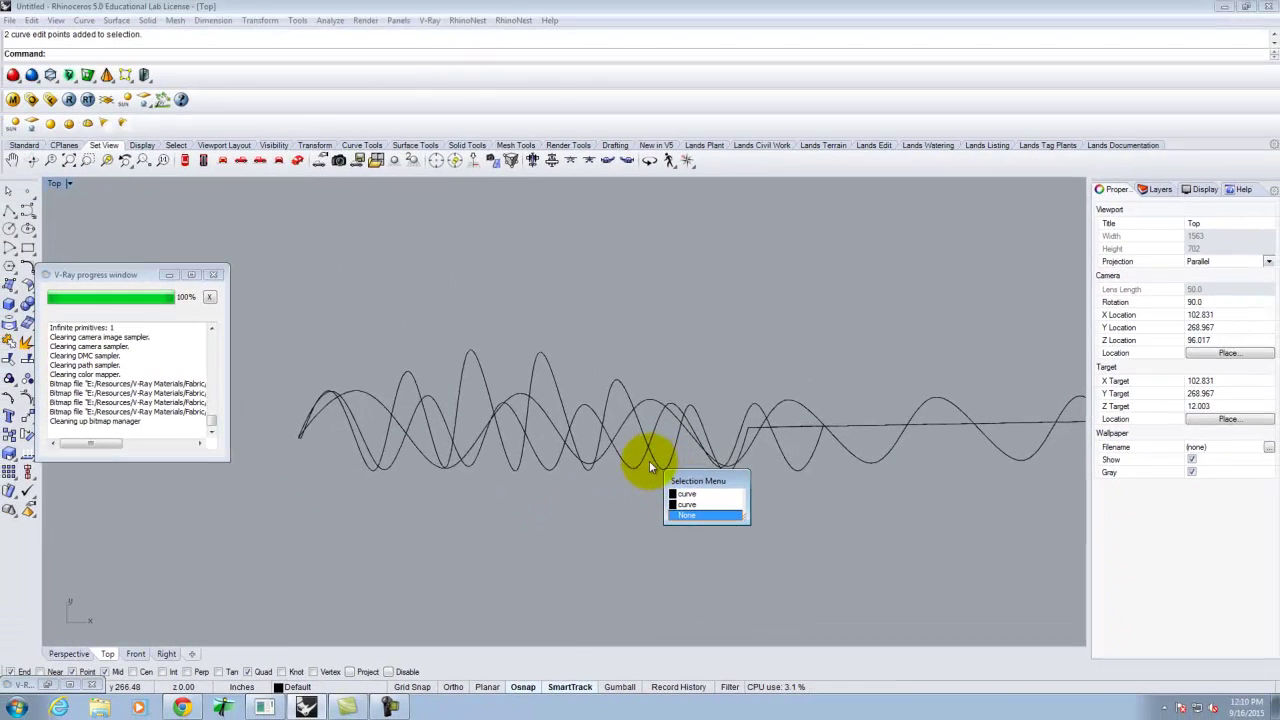
click(630, 481)
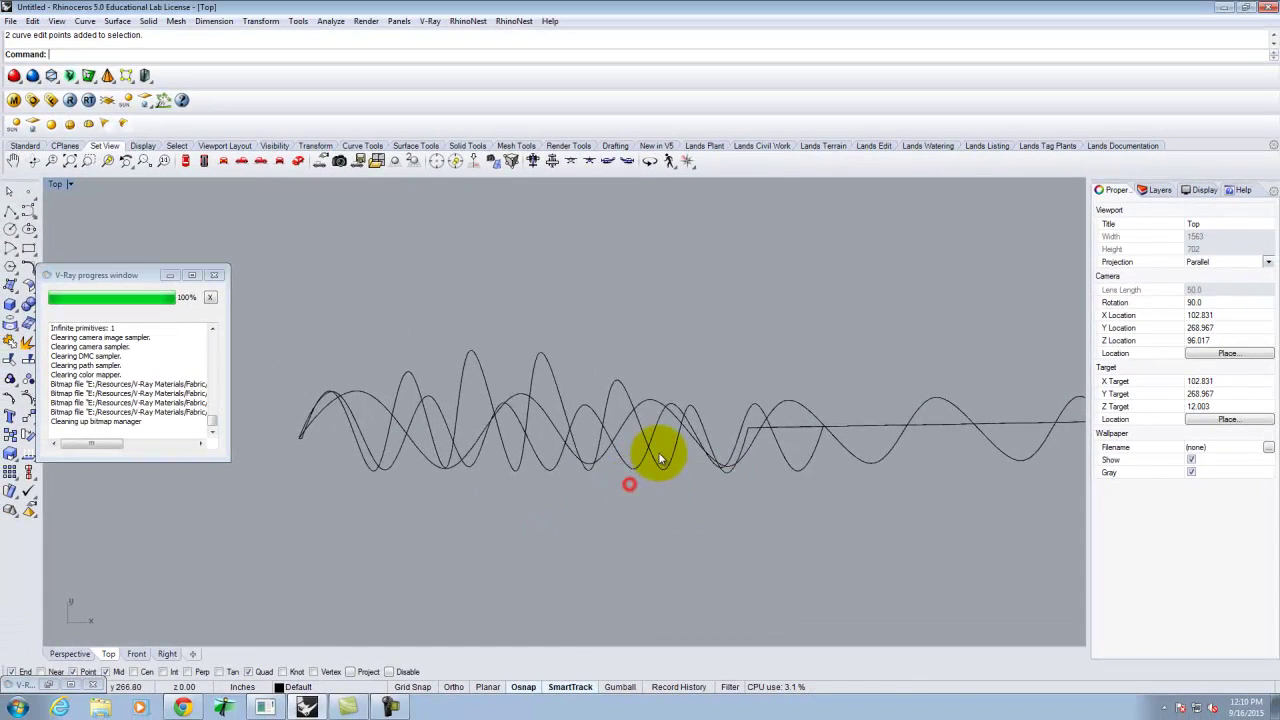
Show the middle wave curve's edit points again and move its four middle trough points about 1.25 inches downward in the Top view
click(550, 383)
right_click(10, 397)
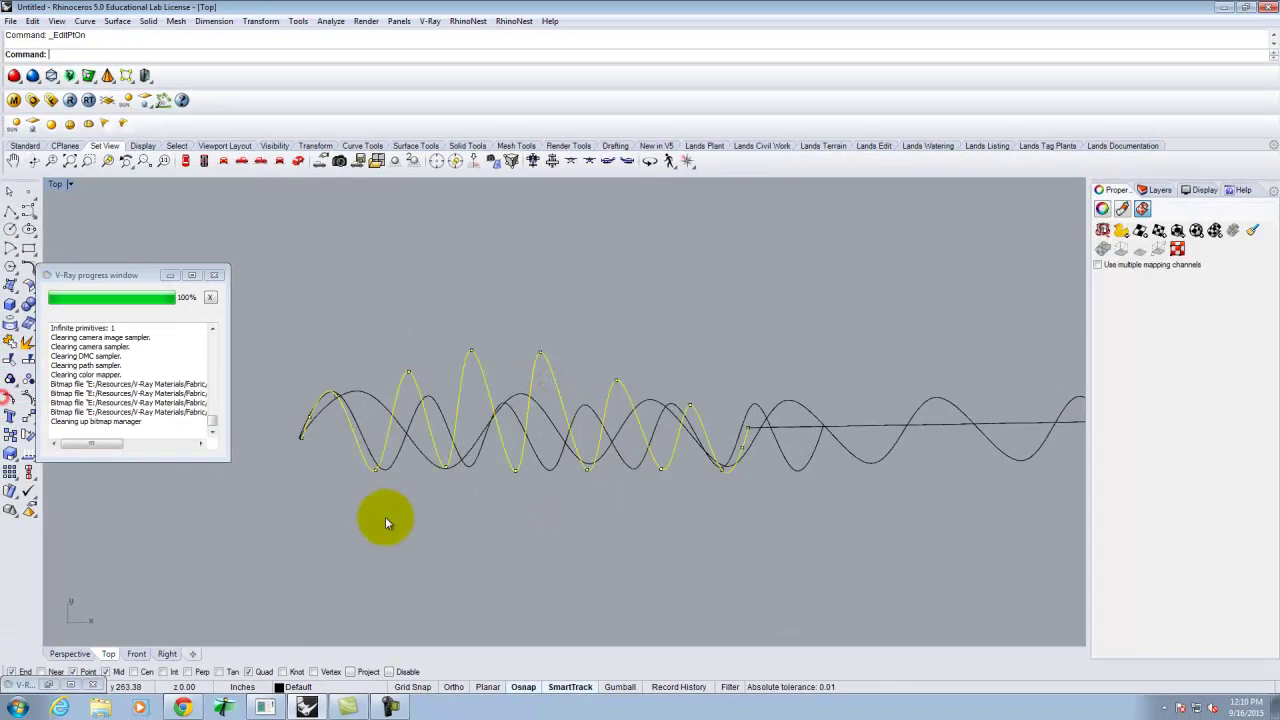
drag(411, 463, 668, 506)
key(Return)
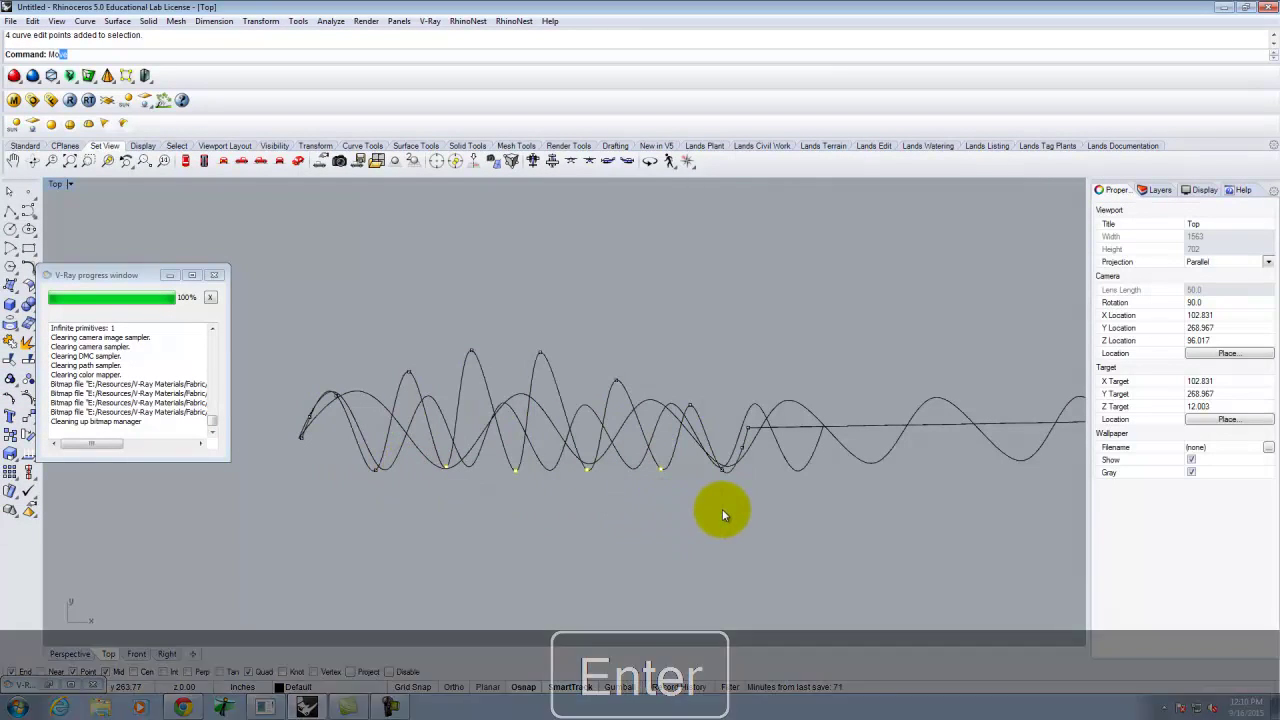
click(665, 522)
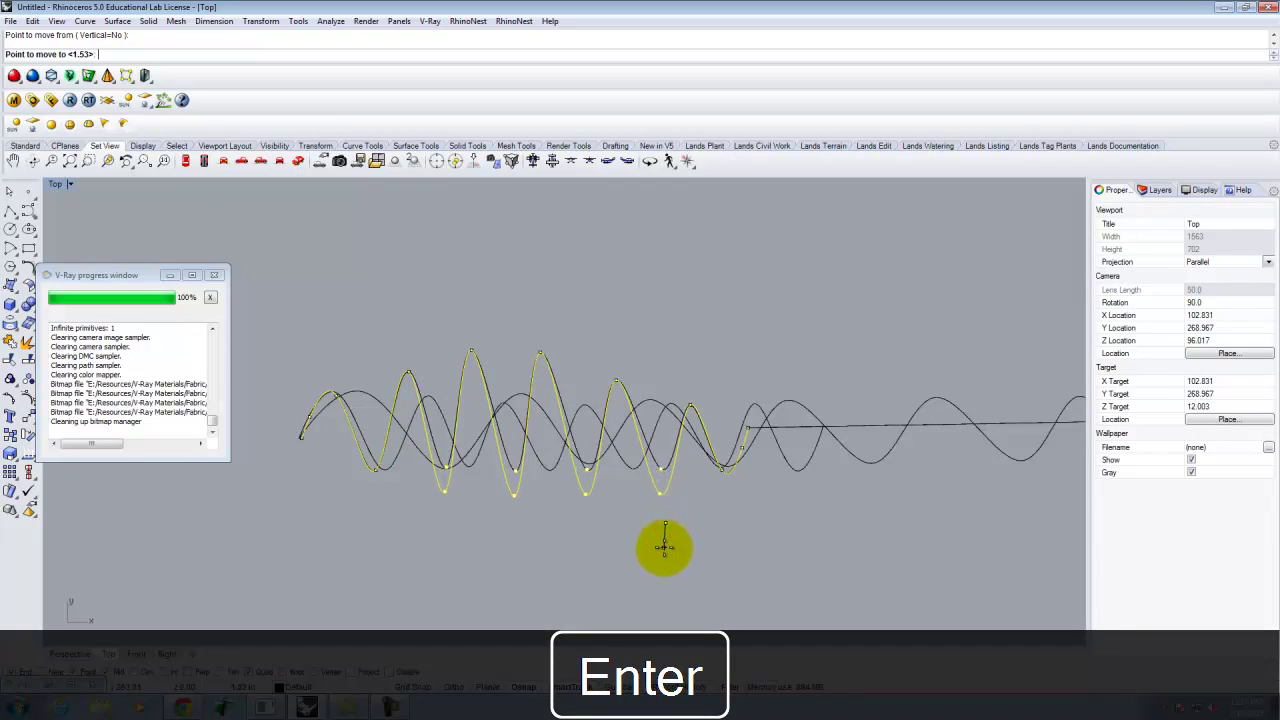
click(663, 545)
Move the two central trough points of the middle wave curve slightly further downward, and hide the edit points
drag(490, 492, 603, 526)
key(Return)
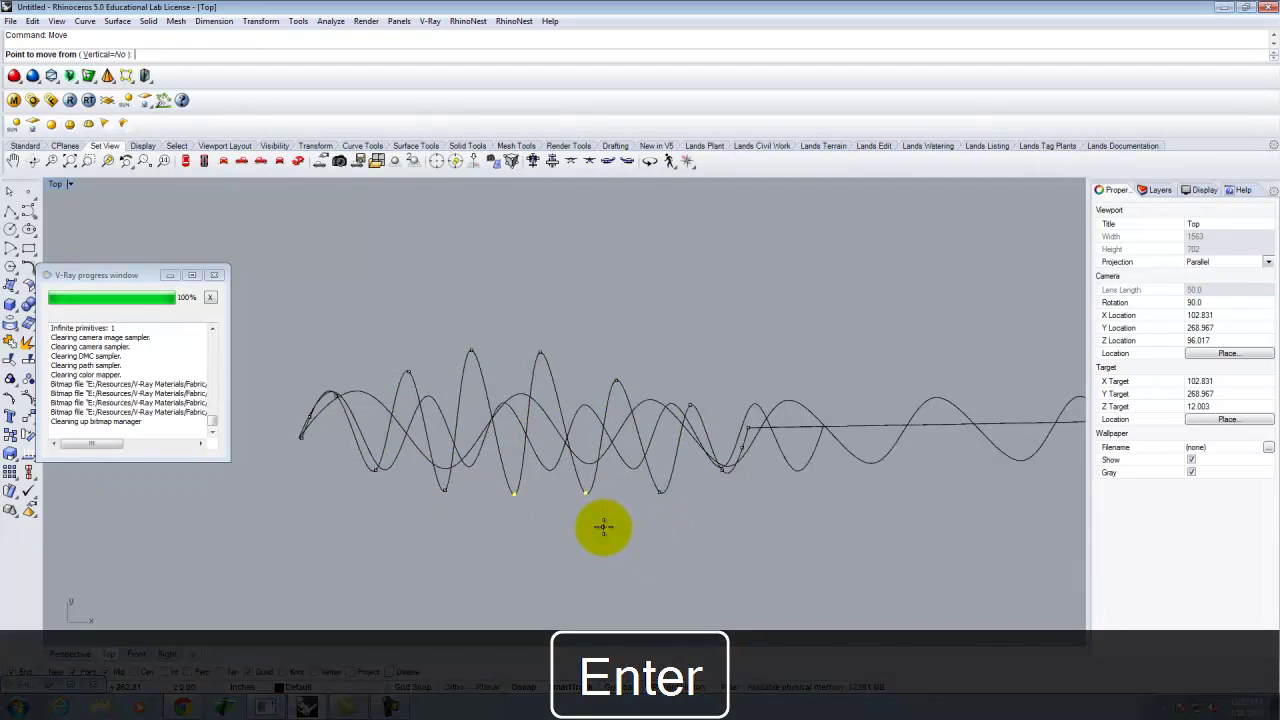
click(603, 526)
click(601, 545)
key(Escape)
Join the upper and lower curved side rails into one curve in the maximized Perspective view
scroll(600, 483, down, 3)
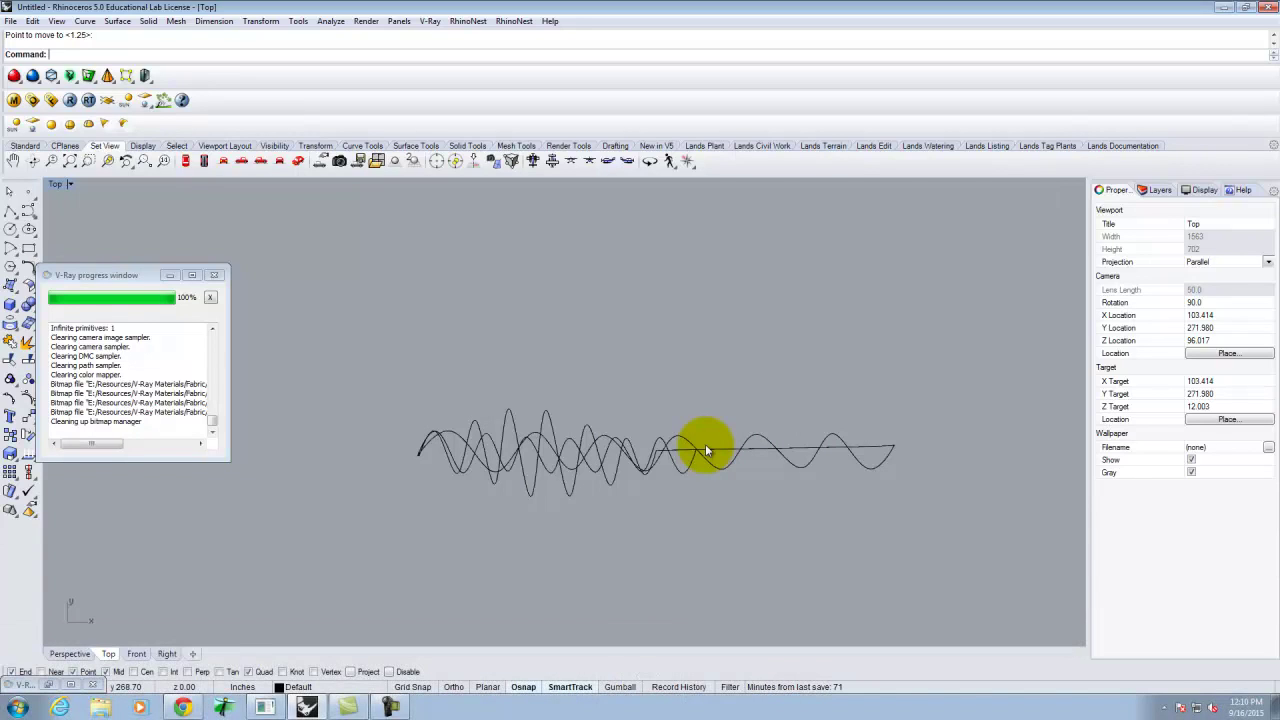
scroll(552, 415, down, 2)
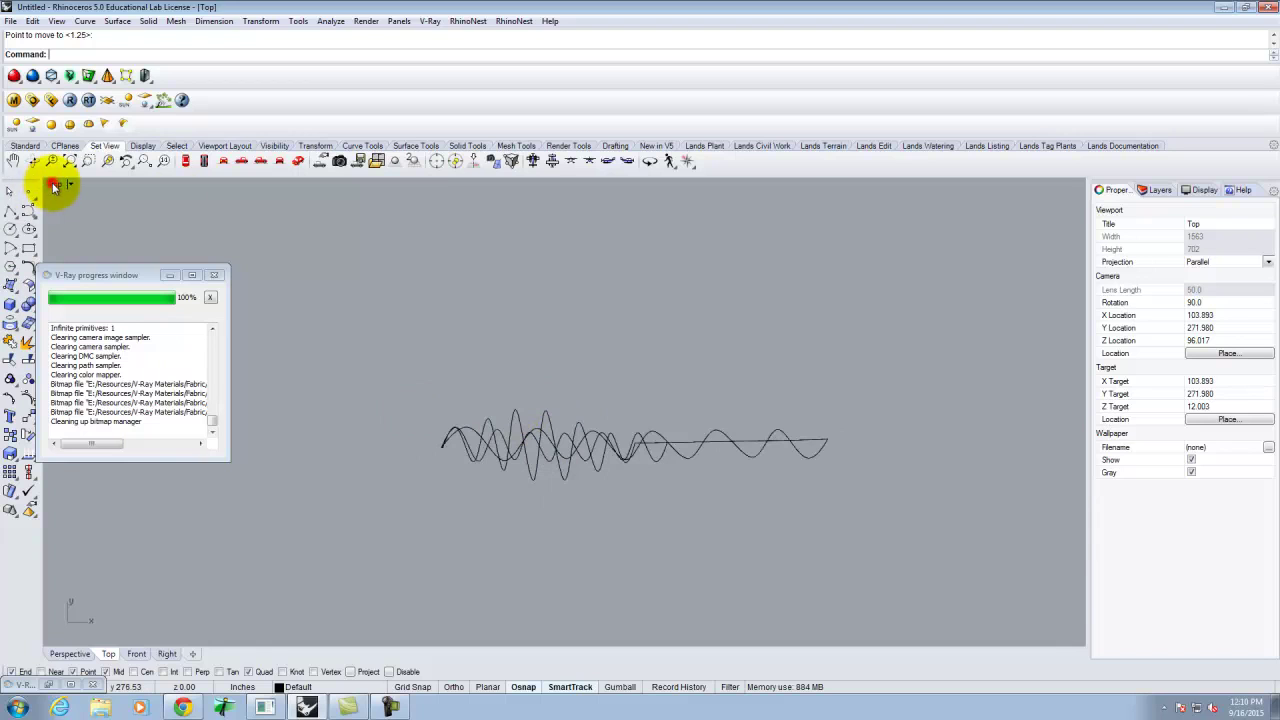
double_click(55, 186)
double_click(598, 184)
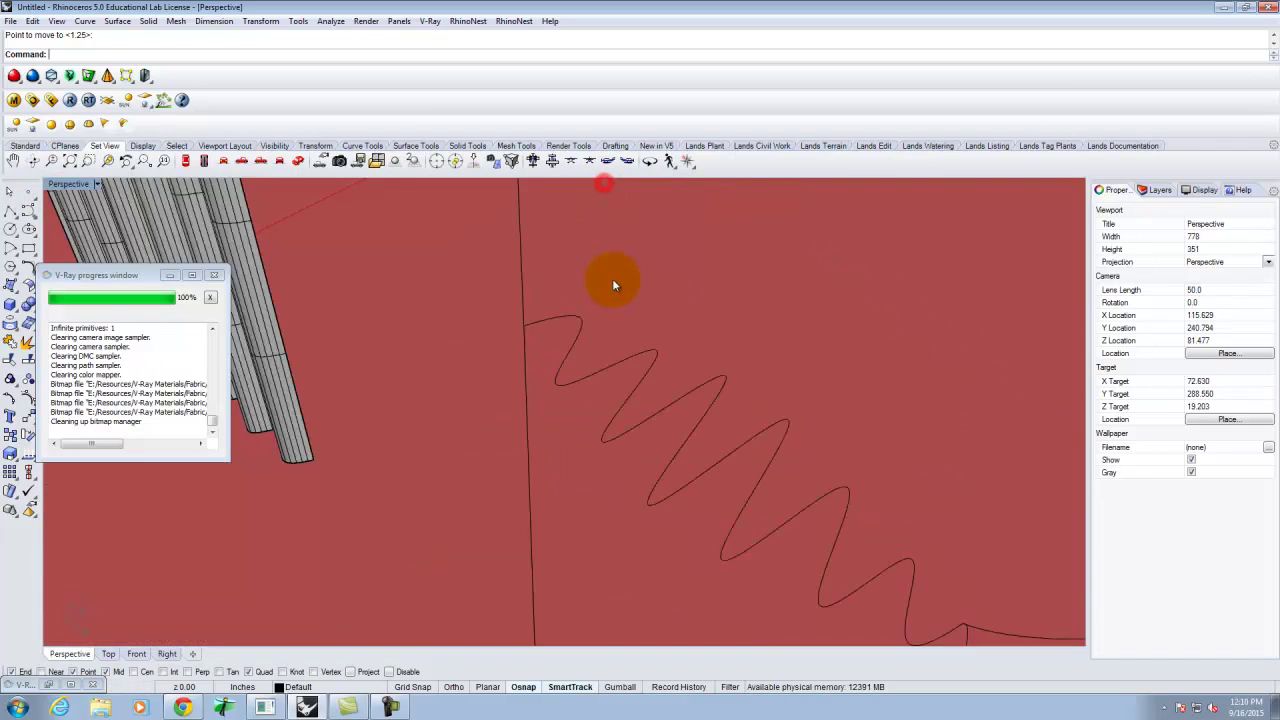
right_drag(702, 380, 648, 320)
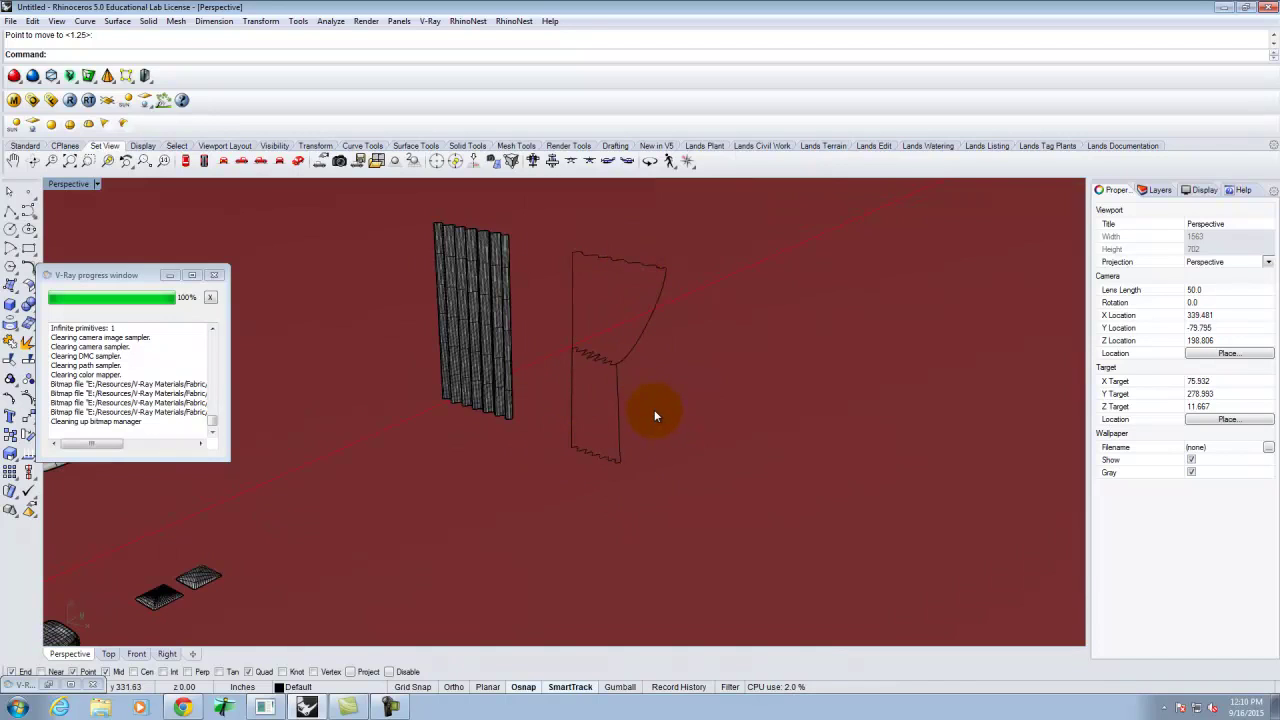
scroll(624, 377, up, 2)
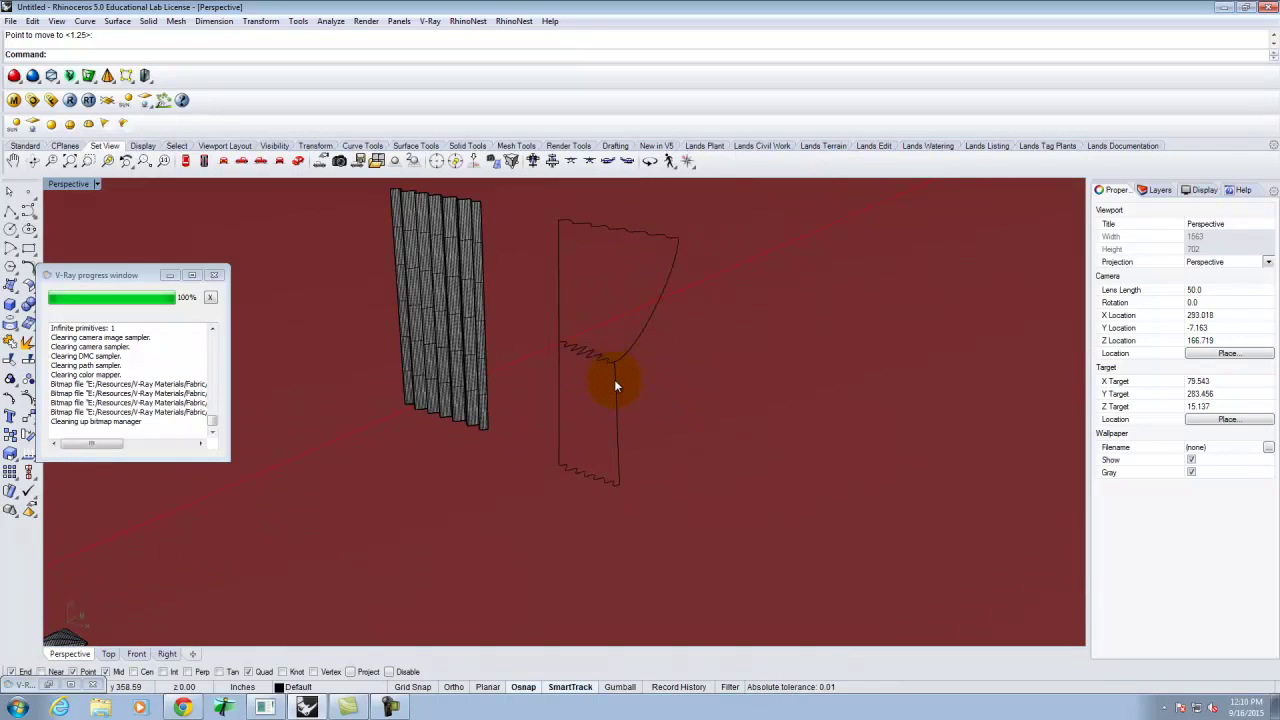
click(616, 379)
click(622, 353)
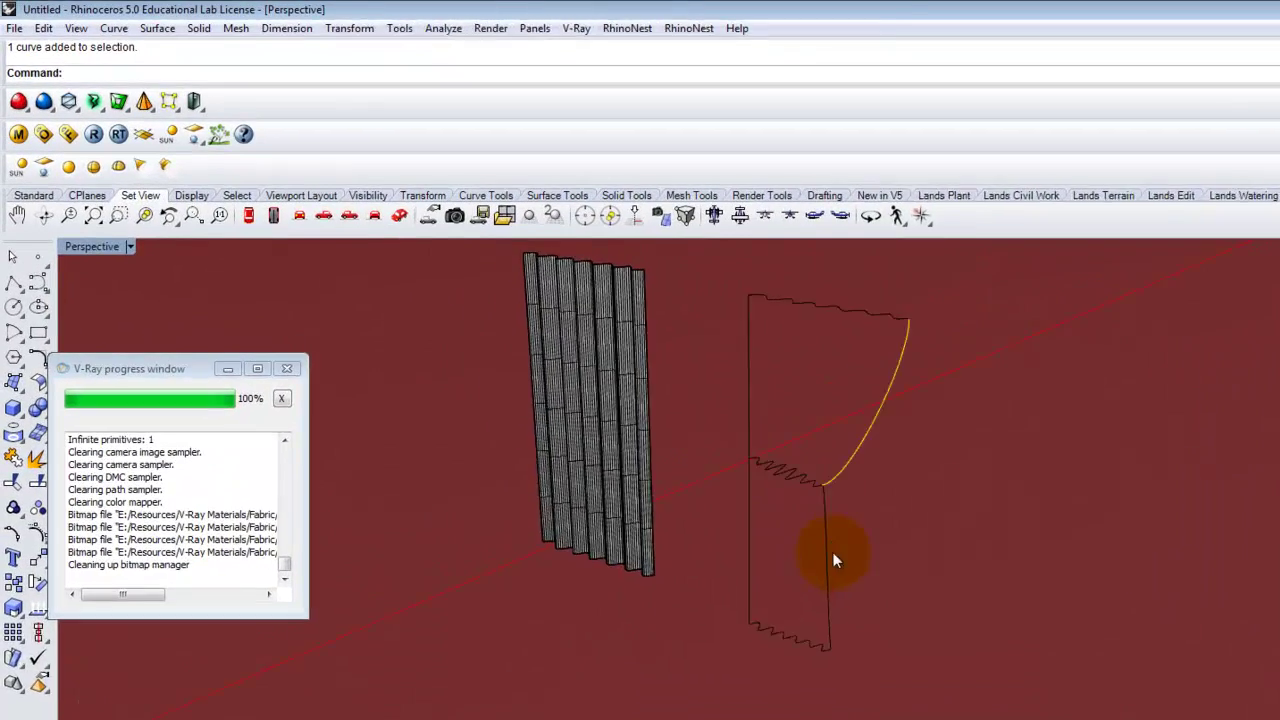
shift+click(619, 409)
key(Return)
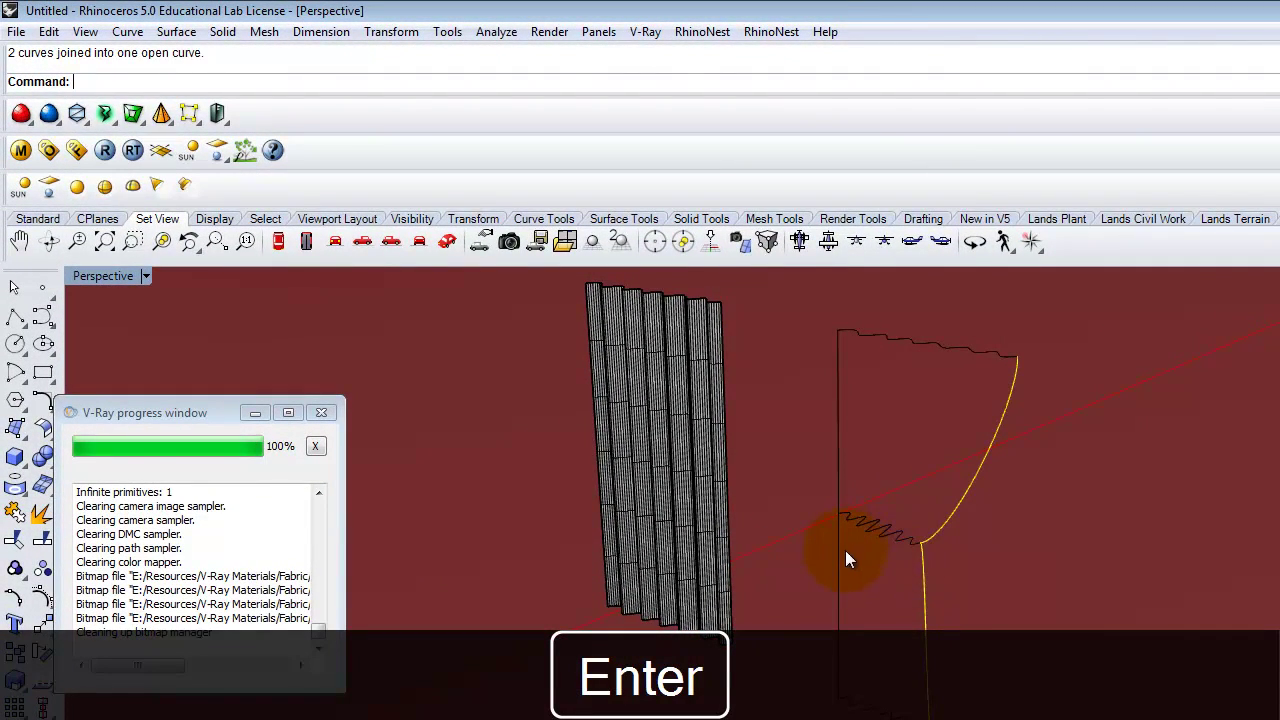
Create a curve network surface from the drape's three wave curves, straight side and joined curved rail, with position edge matching
click(841, 550)
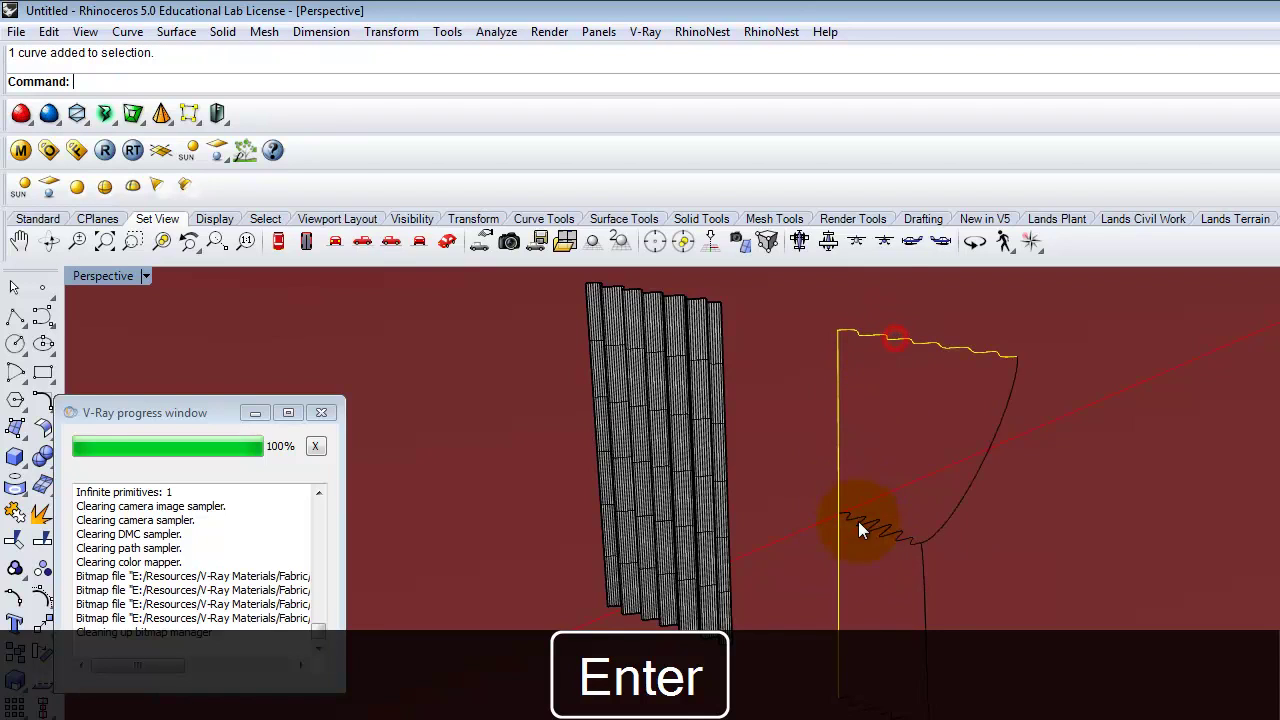
shift+click(929, 543)
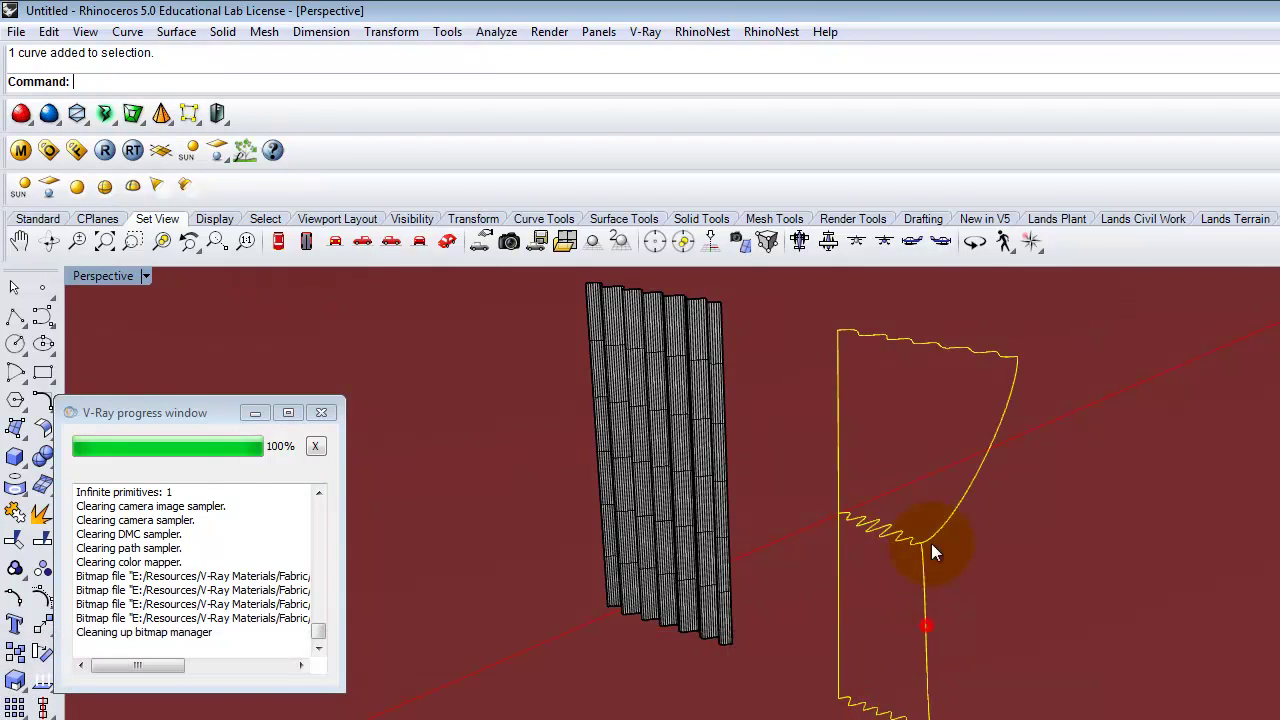
click(176, 31)
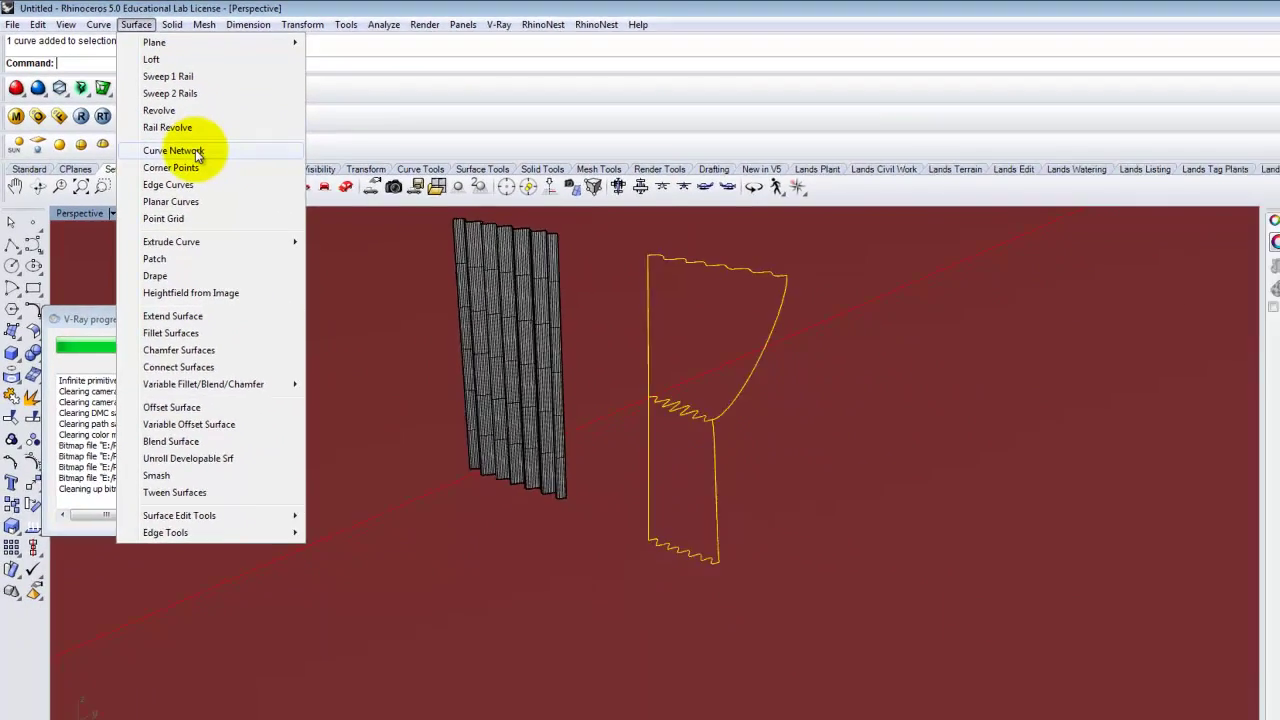
click(277, 195)
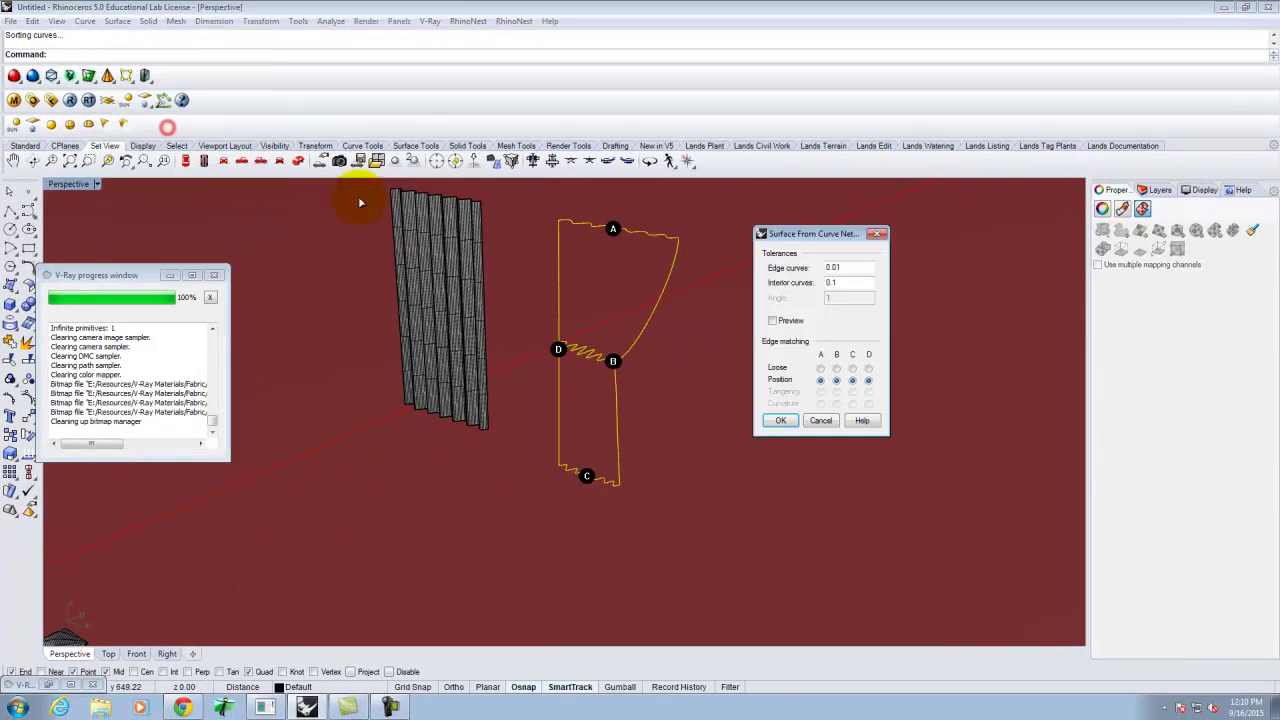
click(782, 420)
right_drag(750, 416, 714, 392)
scroll(668, 314, up, 7)
scroll(740, 388, down, 6)
mouse_move(806, 354)
right_down()
mouse_move(723, 354)
mouse_move(512, 465)
mouse_move(571, 343)
mouse_move(599, 334)
mouse_move(559, 364)
mouse_move(658, 408)
right_up()
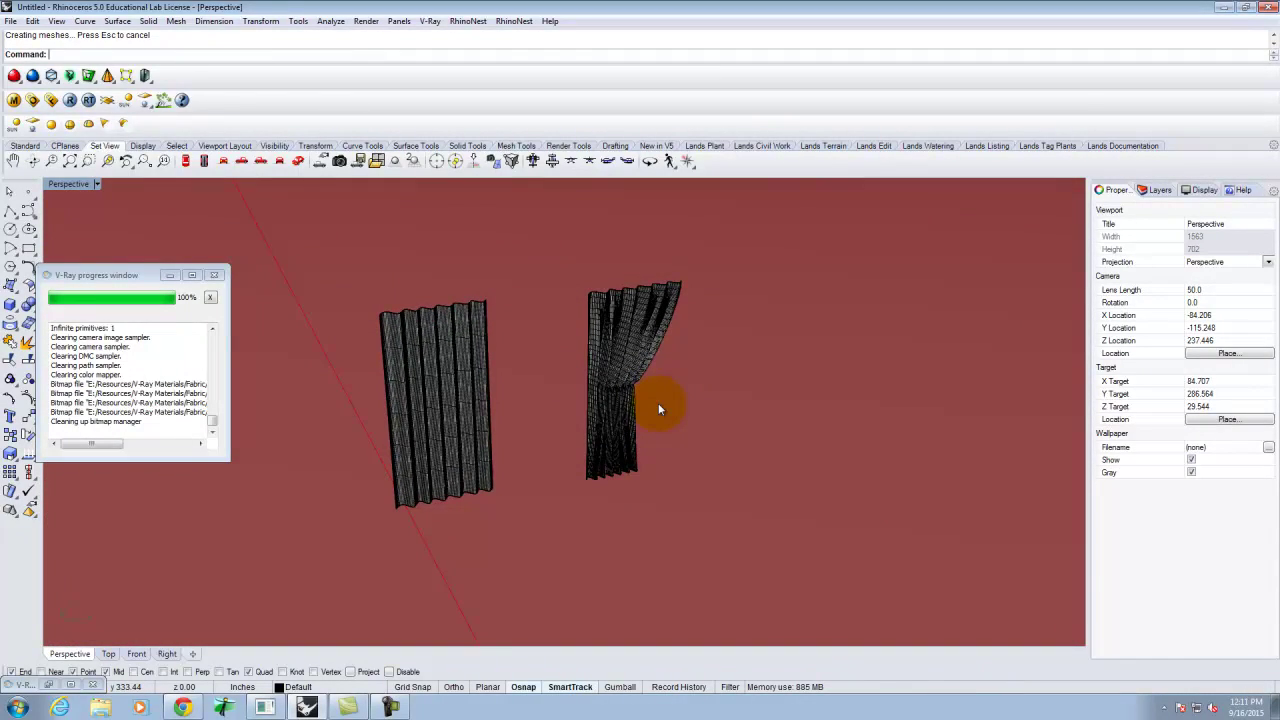
mouse_move(688, 274)
right_down()
mouse_move(726, 334)
mouse_move(603, 383)
mouse_move(503, 383)
mouse_move(450, 327)
mouse_move(400, 214)
mouse_move(494, 428)
mouse_move(480, 350)
mouse_move(493, 348)
mouse_move(378, 294)
right_up()
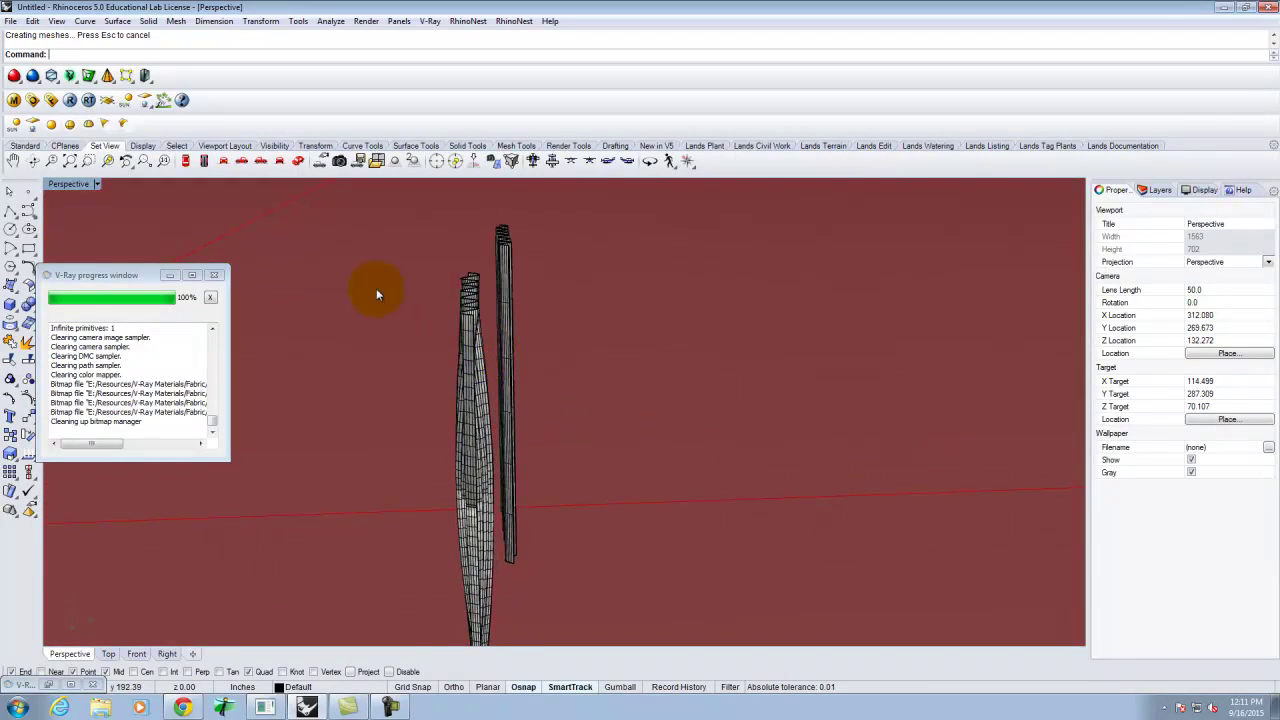
Draw a circle 1.5 inches in diameter beside the gathered curtain's upper part in the Right view
double_click(65, 184)
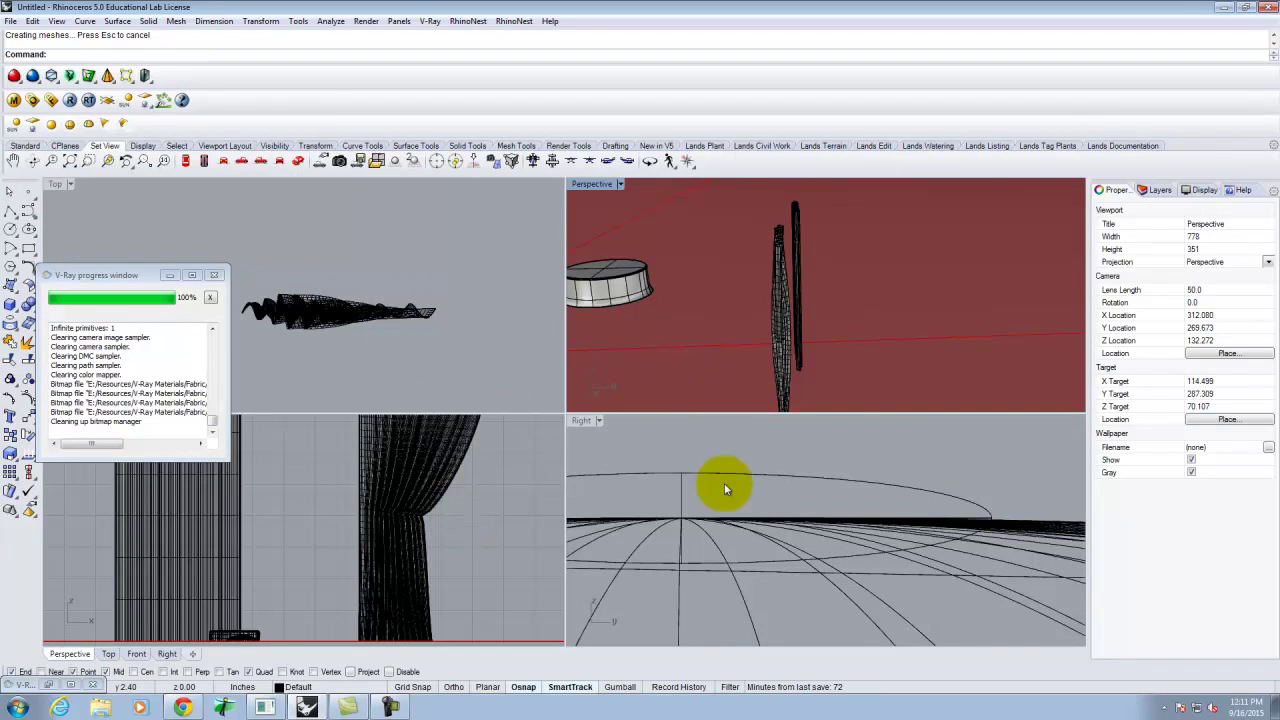
scroll(666, 503, down, 20)
scroll(766, 437, up, 15)
scroll(742, 442, up, 5)
click(760, 450)
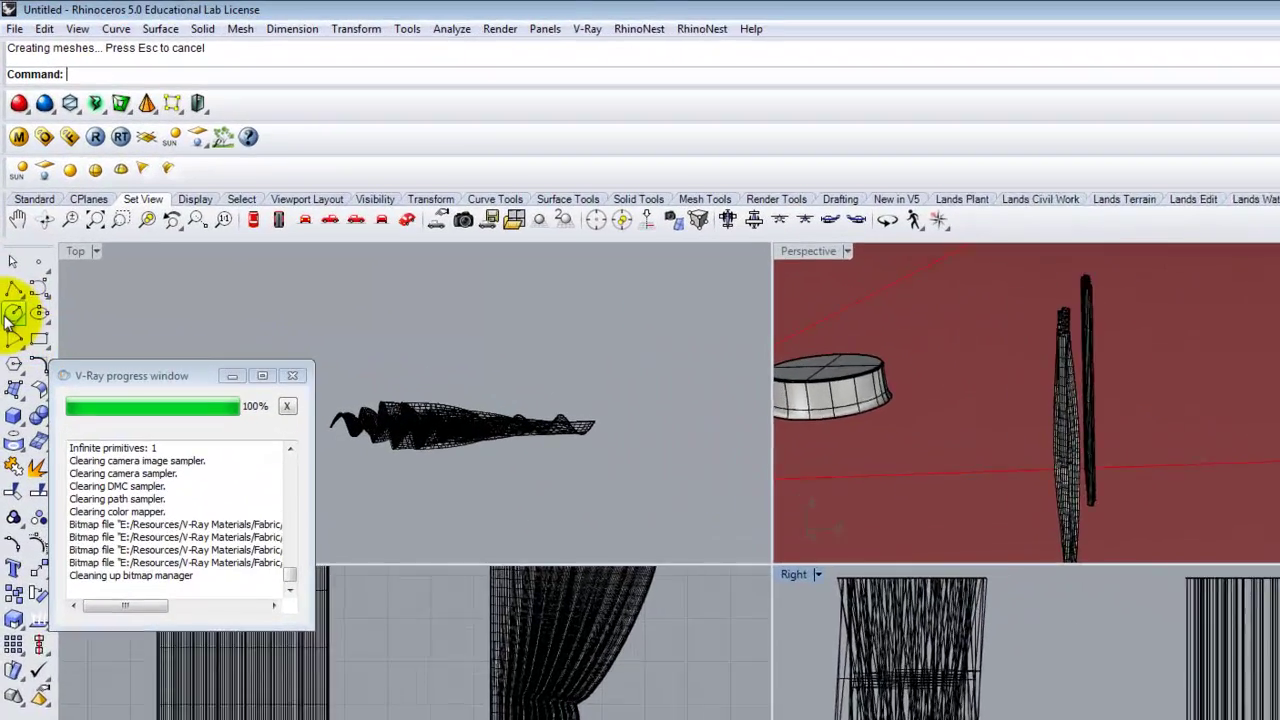
click(9, 231)
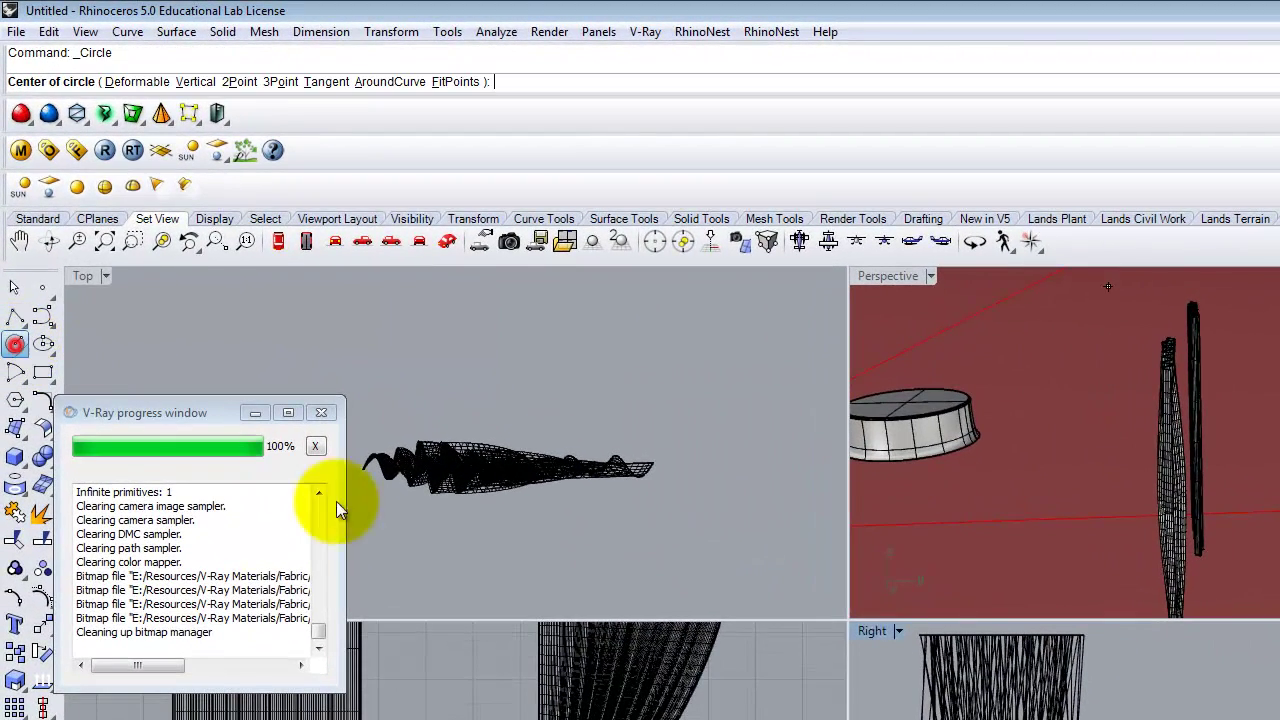
click(1152, 684)
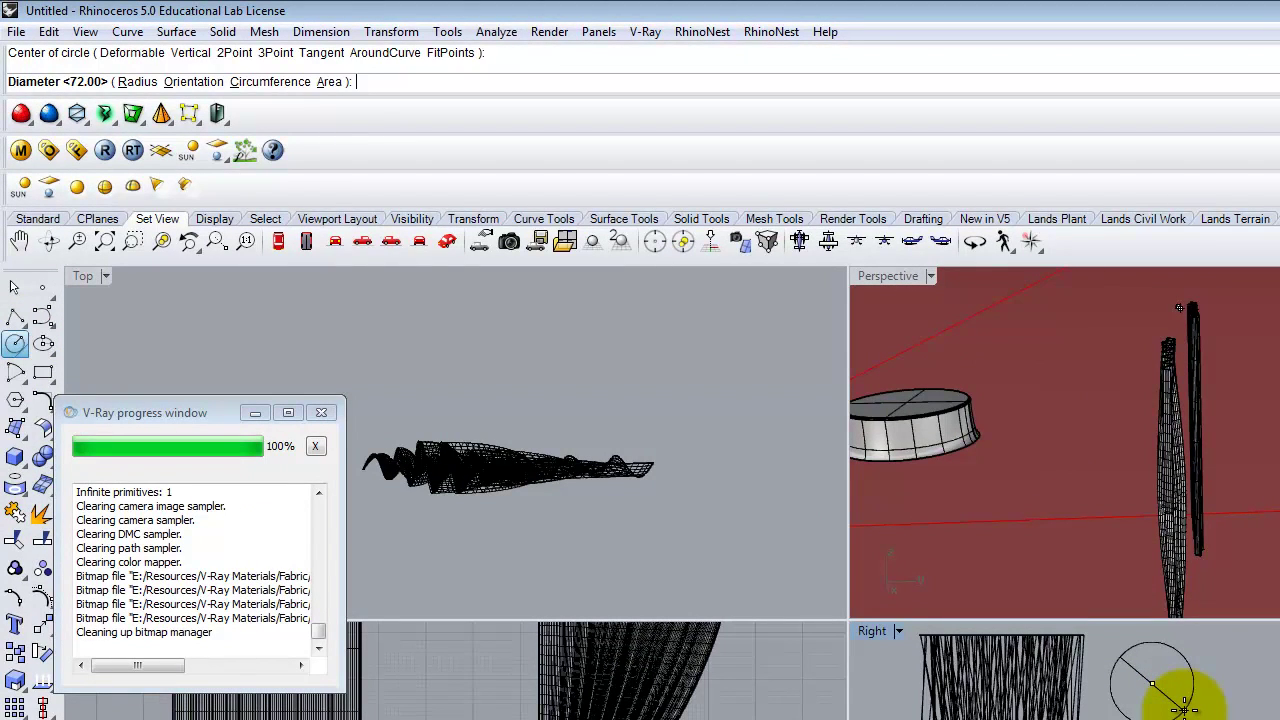
text(1.5")
key(Return)
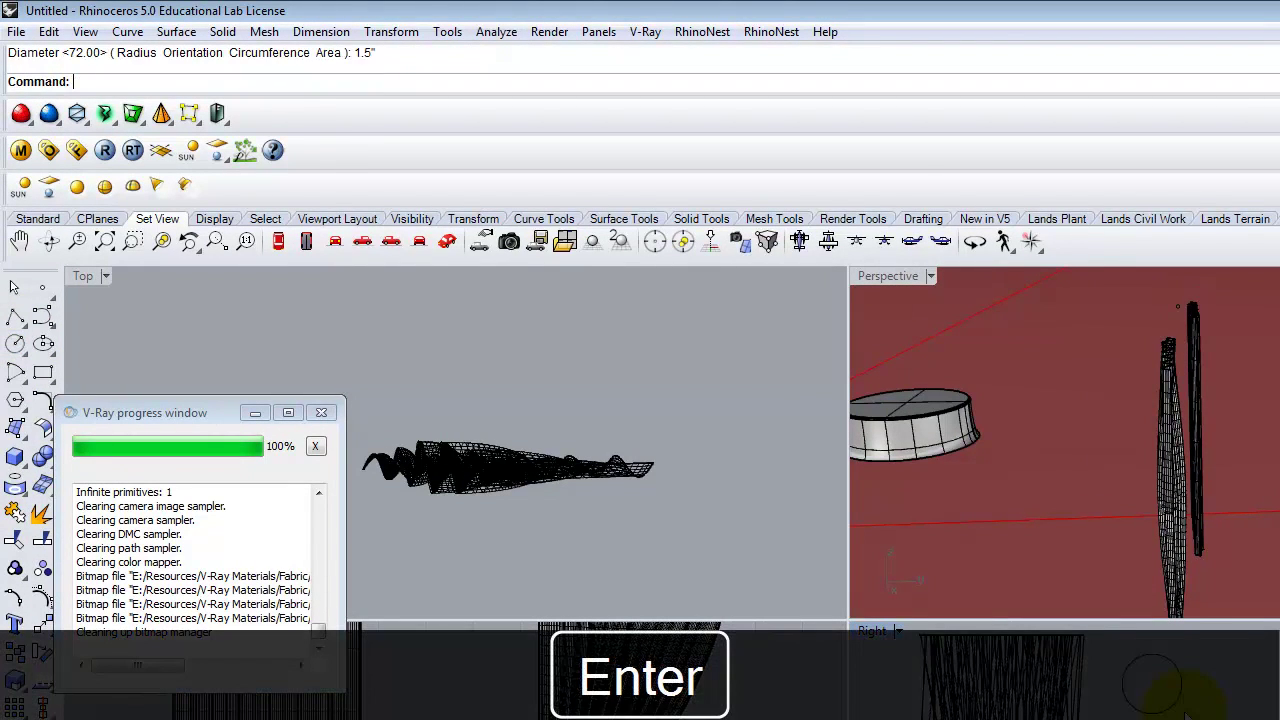
Move the circle over the middle of the gathered curtain's width, just below its upper edge, in the Right view
text(M)
key(Return)
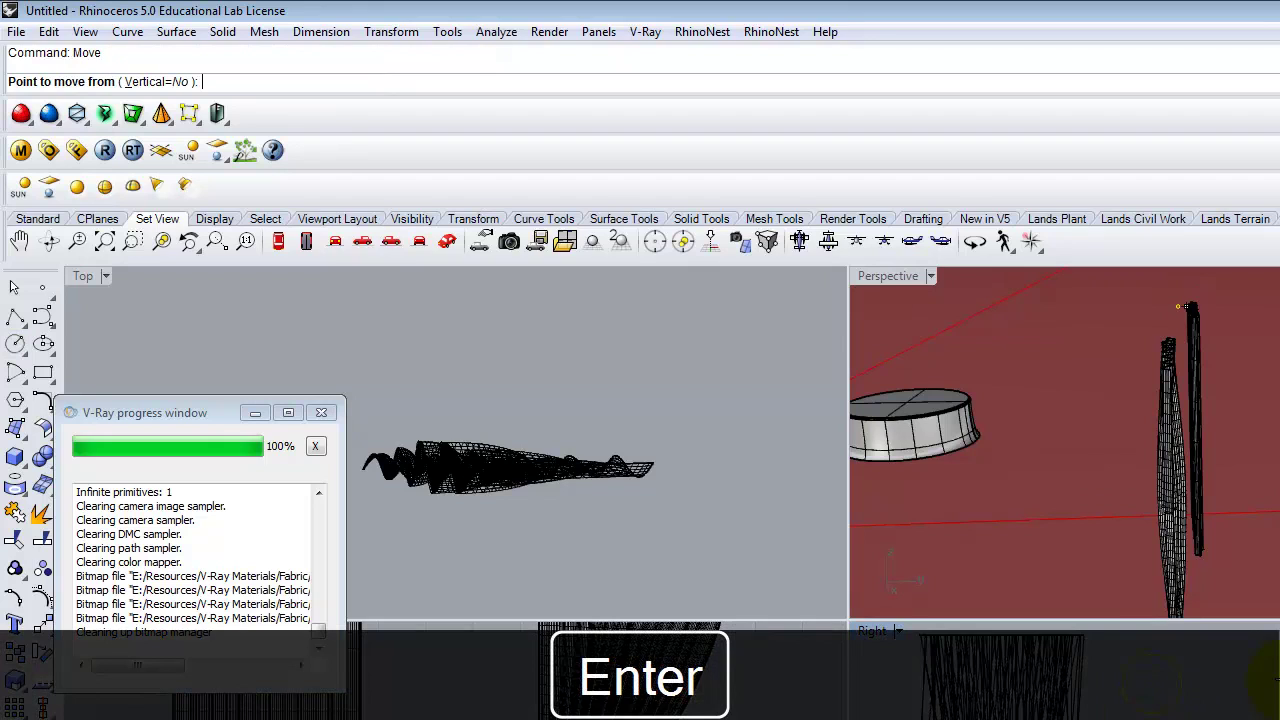
click(1181, 307)
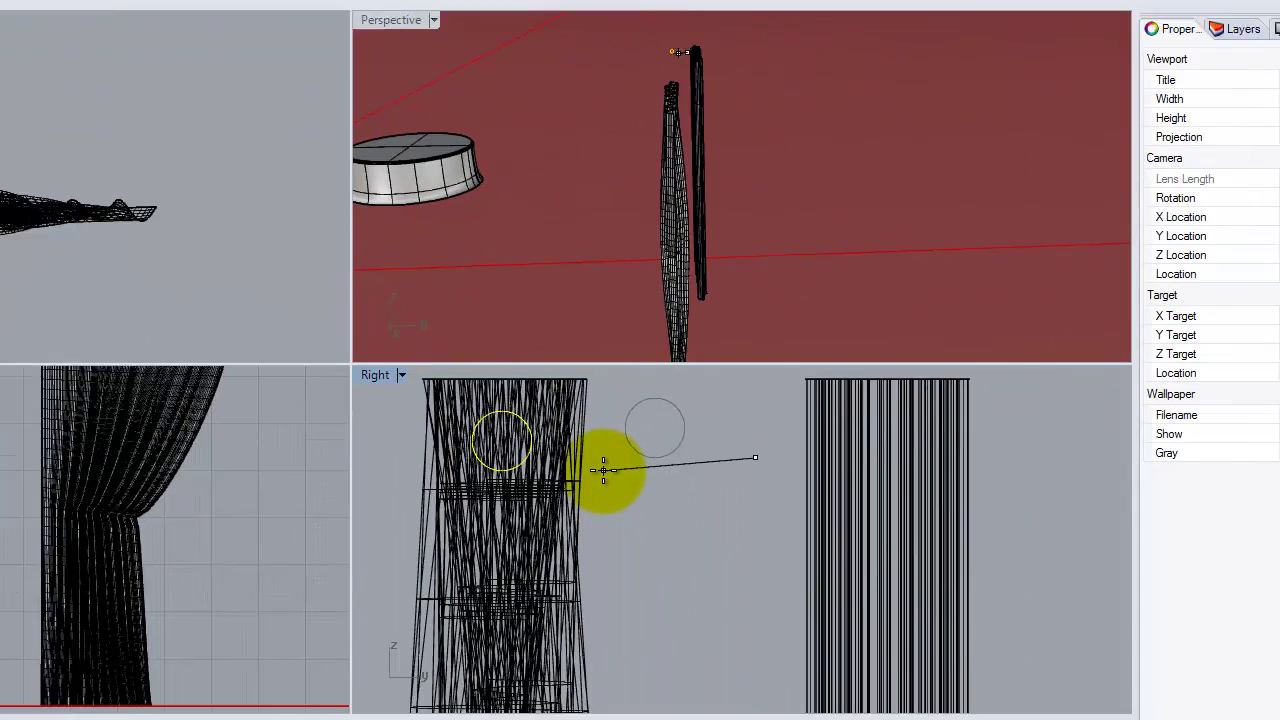
key(Escape)
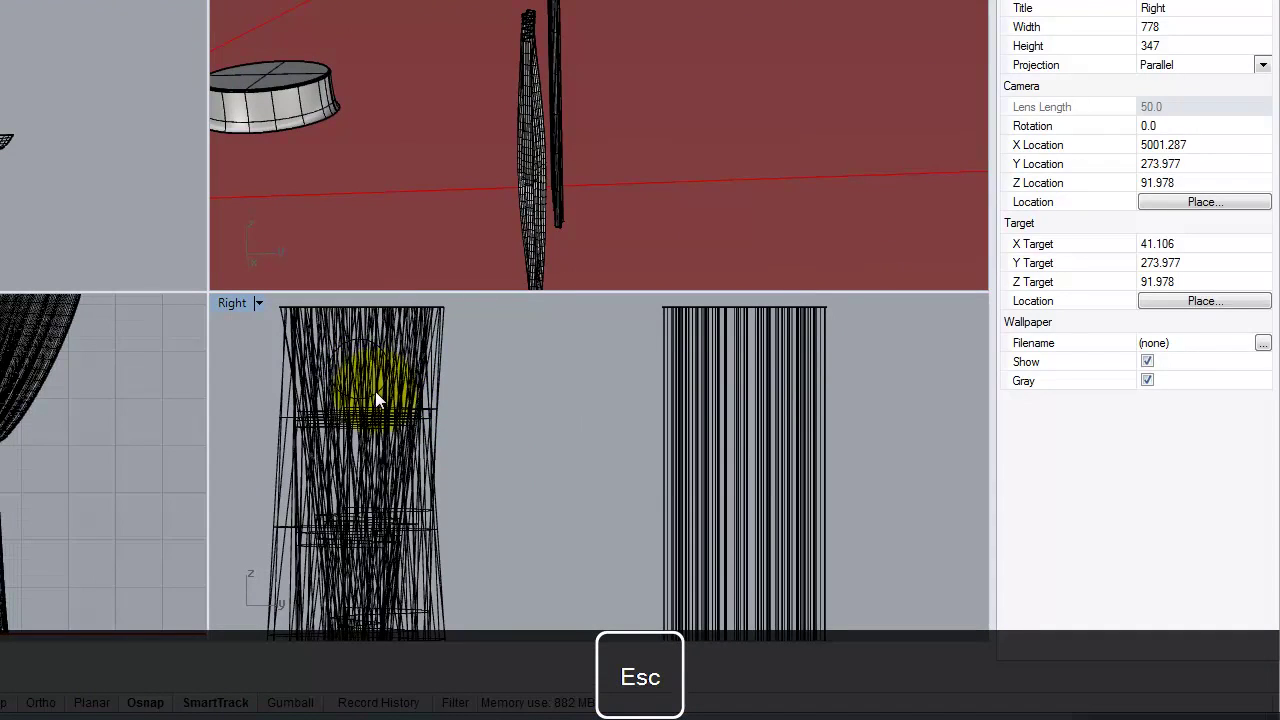
Project the circle onto the gathered curtain surface from the Right view
click(377, 347)
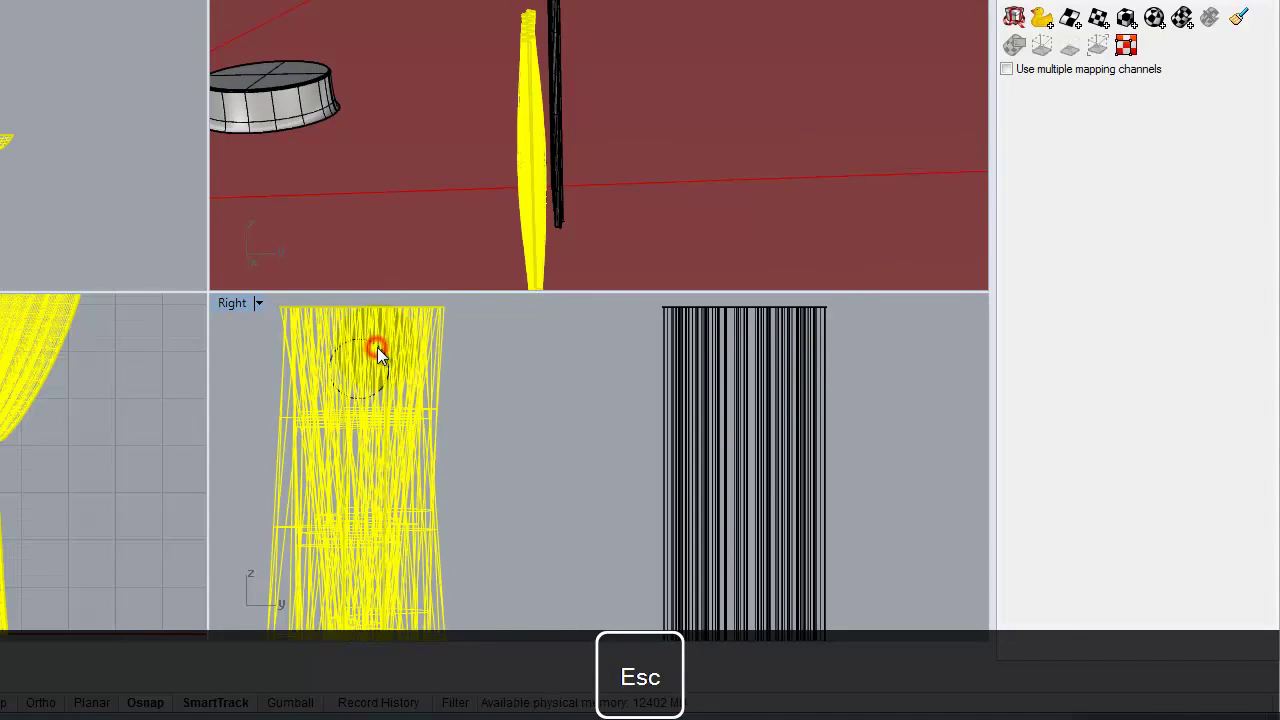
click(483, 356)
click(389, 376)
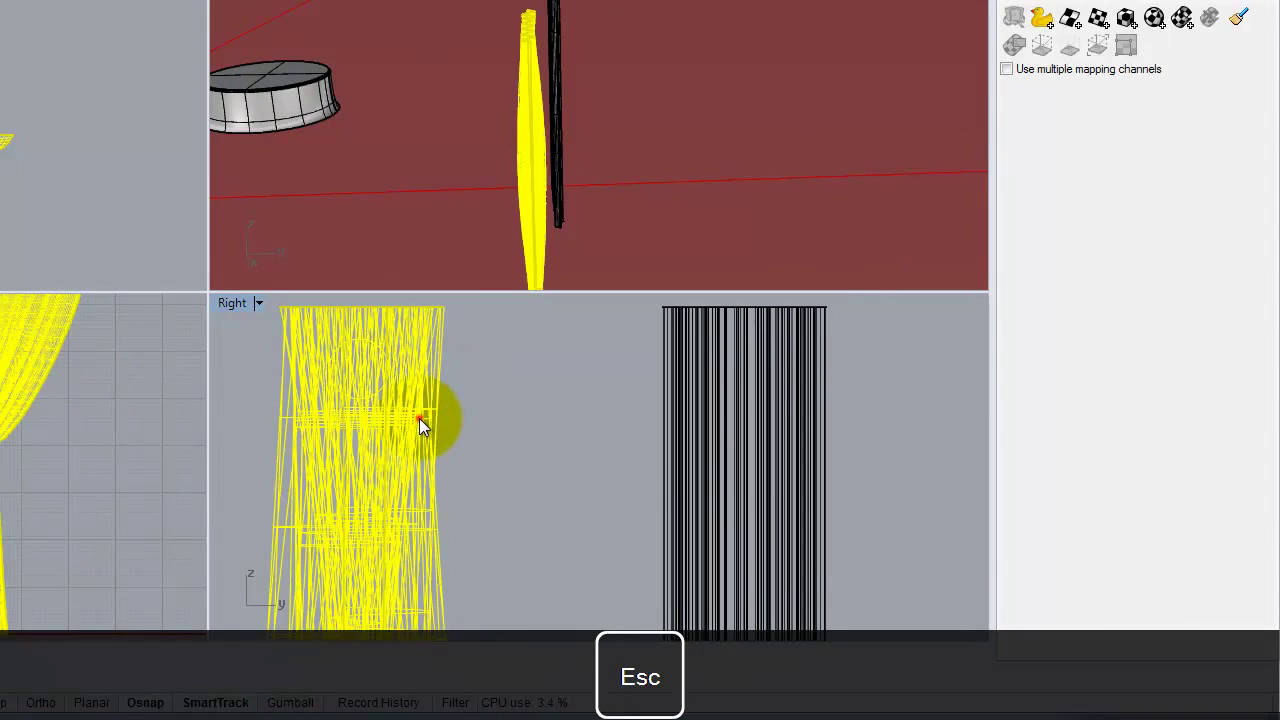
click(419, 418)
click(506, 457)
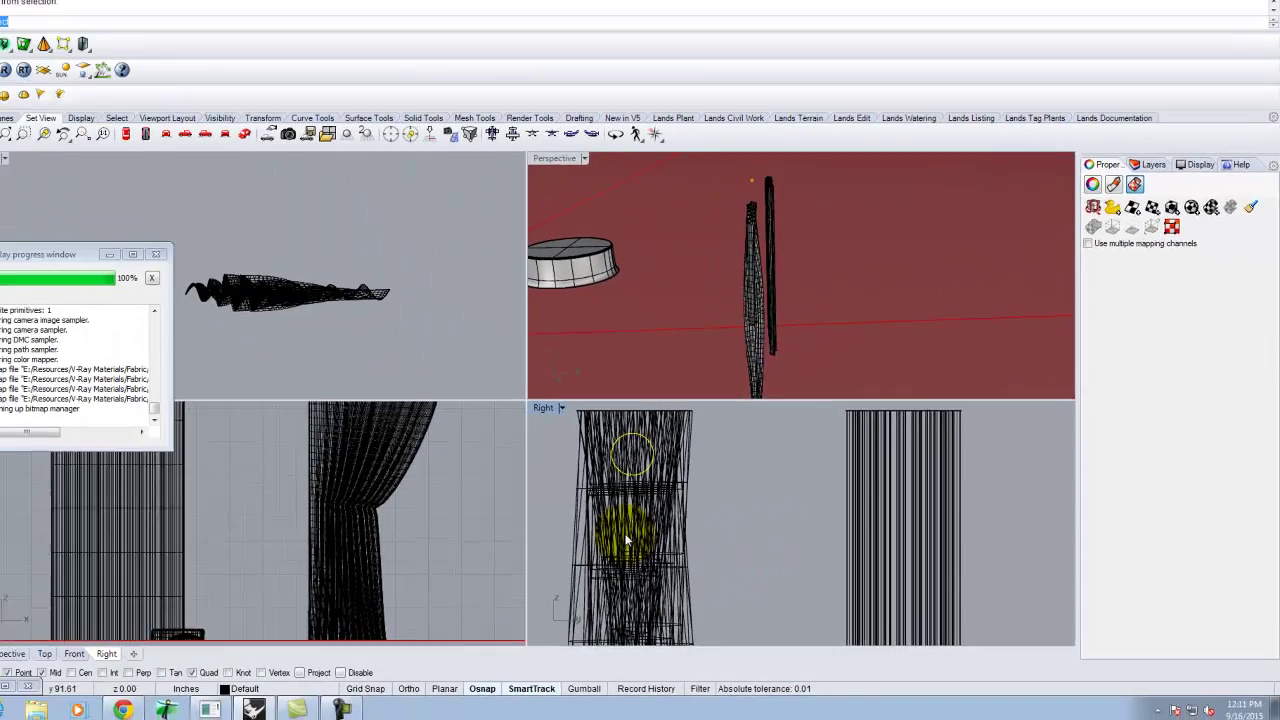
key(Return)
click(701, 440)
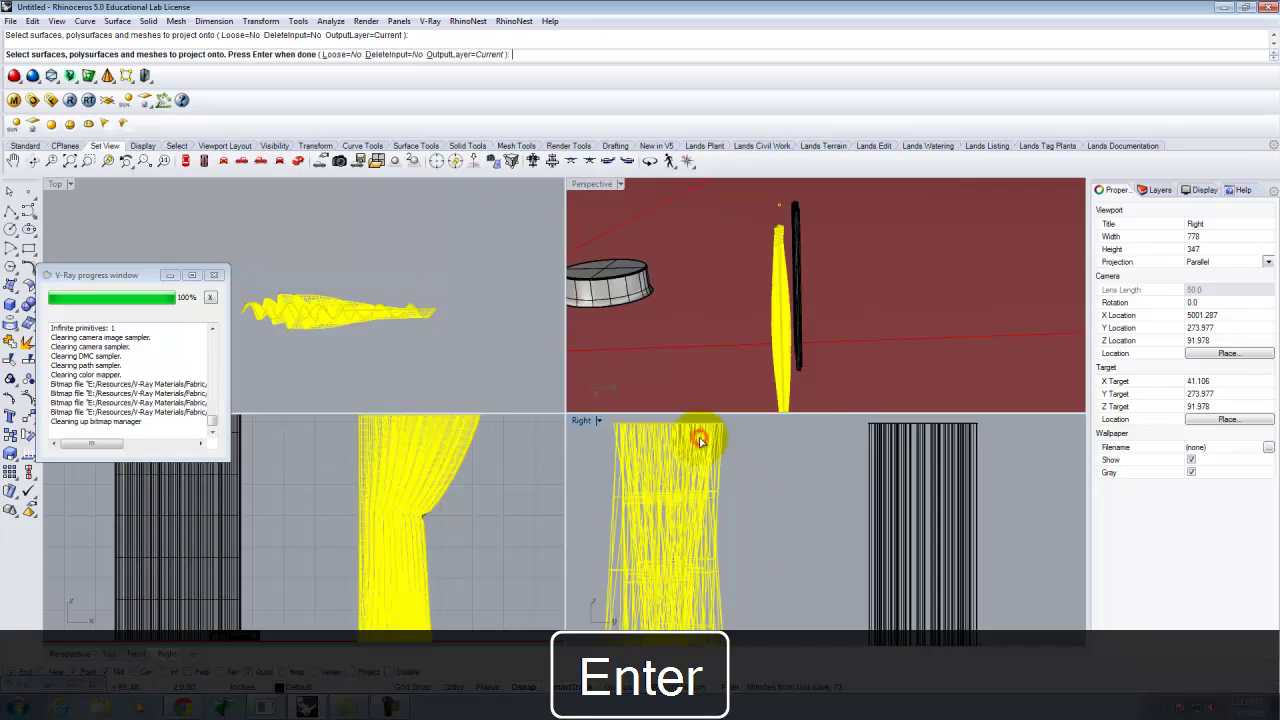
key(Return)
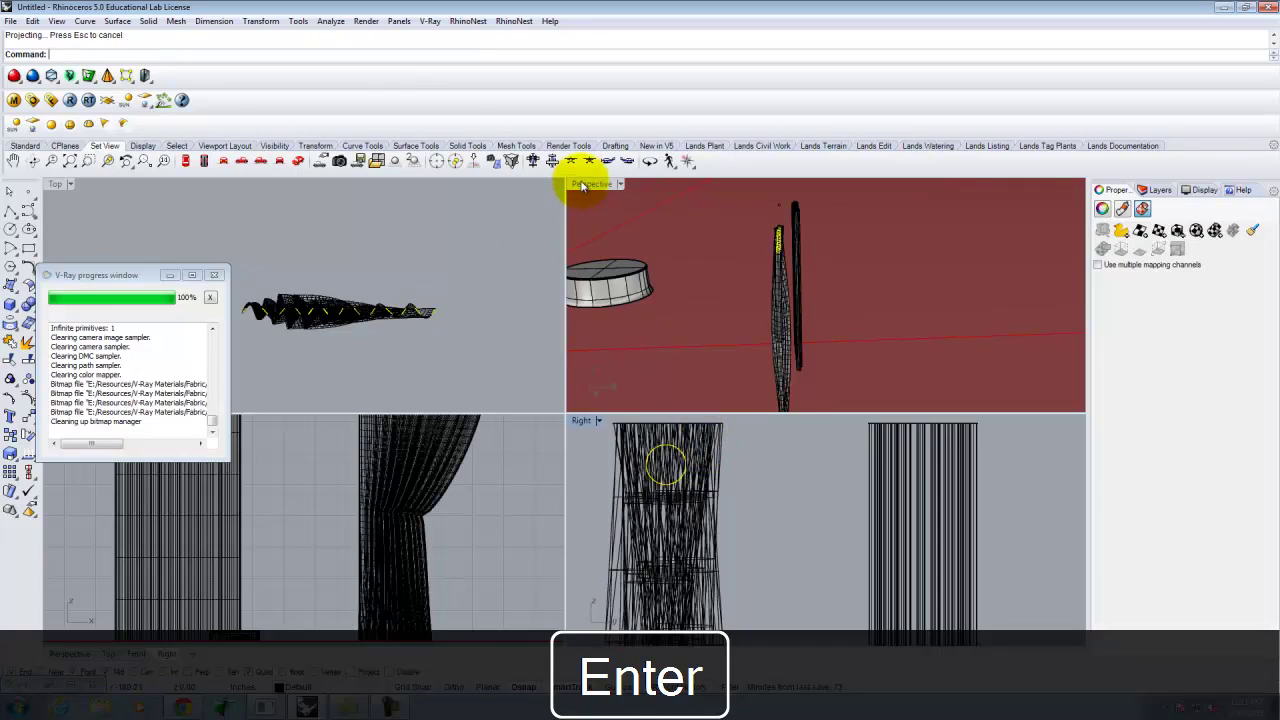
Trim the first five rod holes out of the gathered curtain using the projected circles, starting from its straight side
double_click(581, 182)
right_drag(450, 334, 603, 343)
scroll(532, 344, up, 4)
key(Return)
right_drag(294, 277, 310, 278)
scroll(310, 278, up, 3)
click(467, 289)
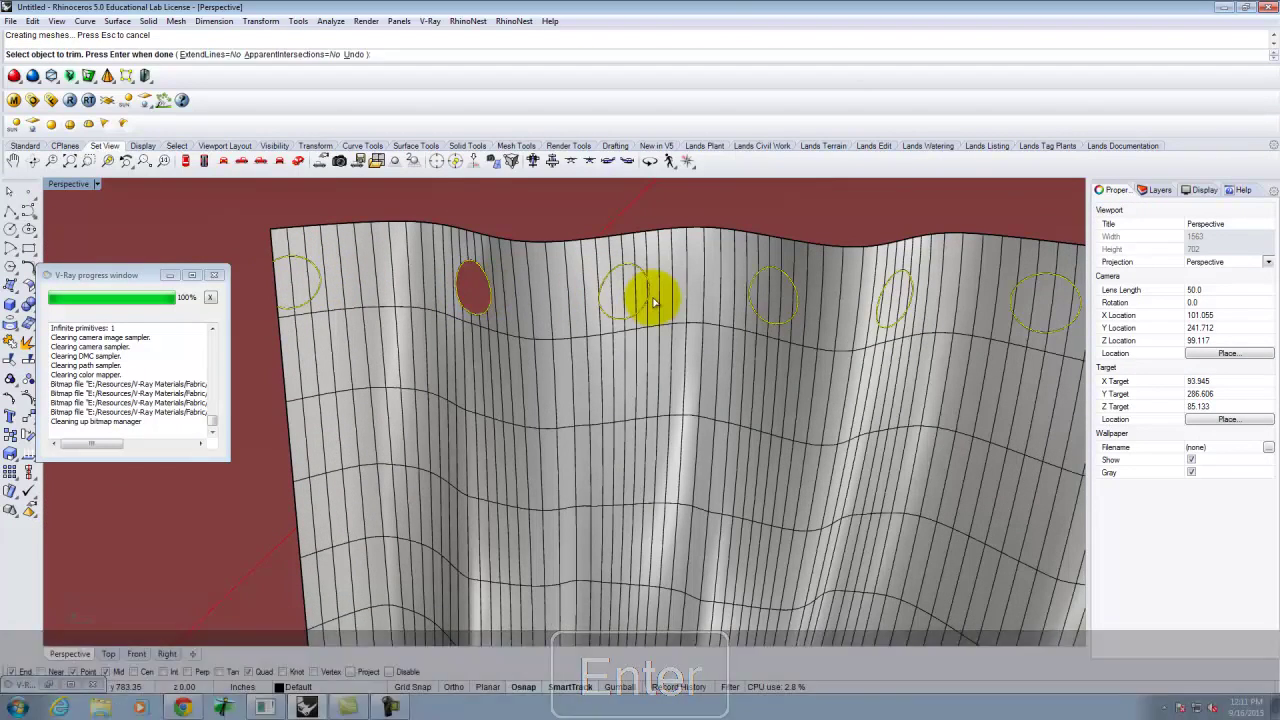
click(634, 296)
click(772, 295)
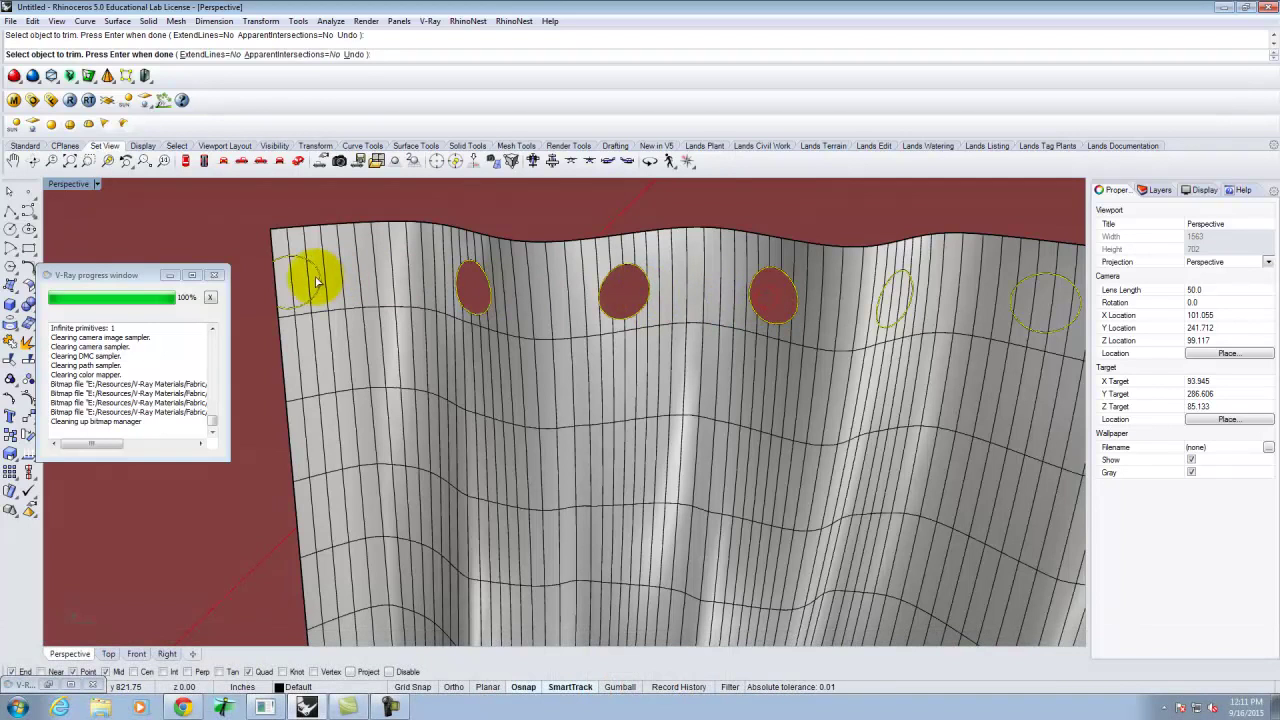
click(316, 282)
click(902, 307)
Trim the remaining rod holes out to the curtain's curved edge, picking the surface where the selection is ambiguous
scroll(471, 334, down, 5)
scroll(400, 337, up, 5)
click(380, 345)
click(452, 345)
click(524, 352)
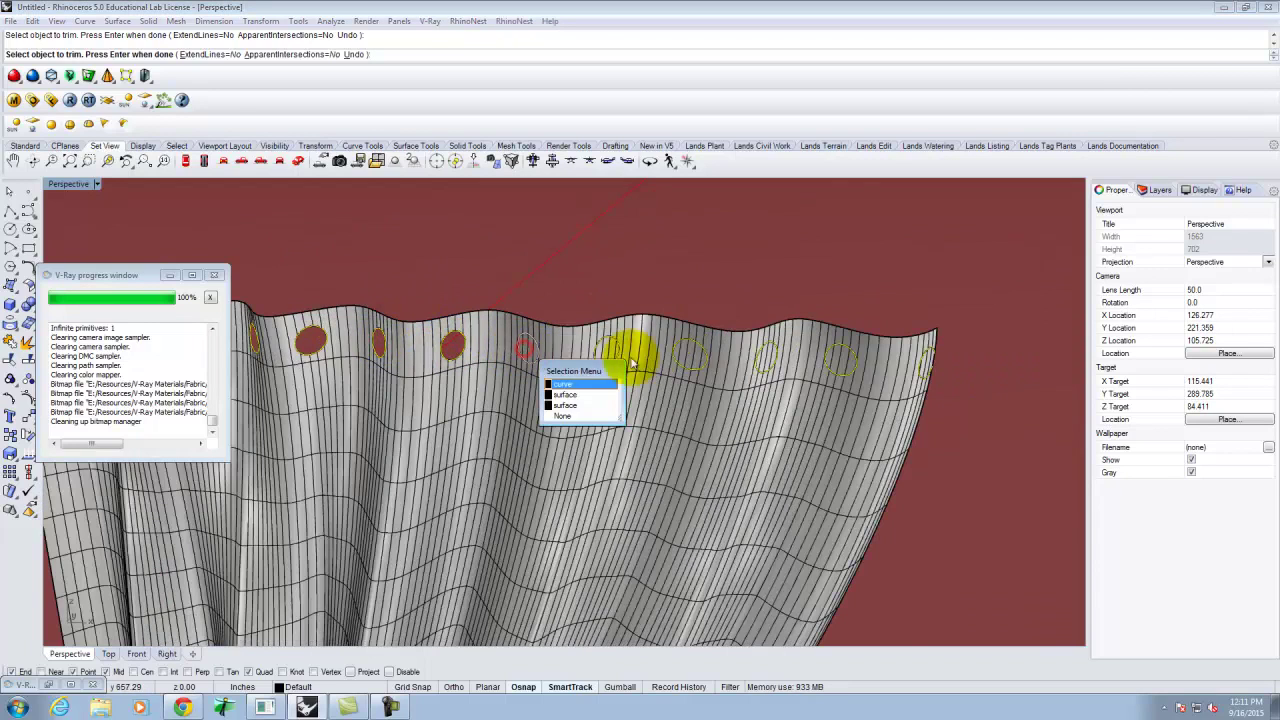
click(569, 405)
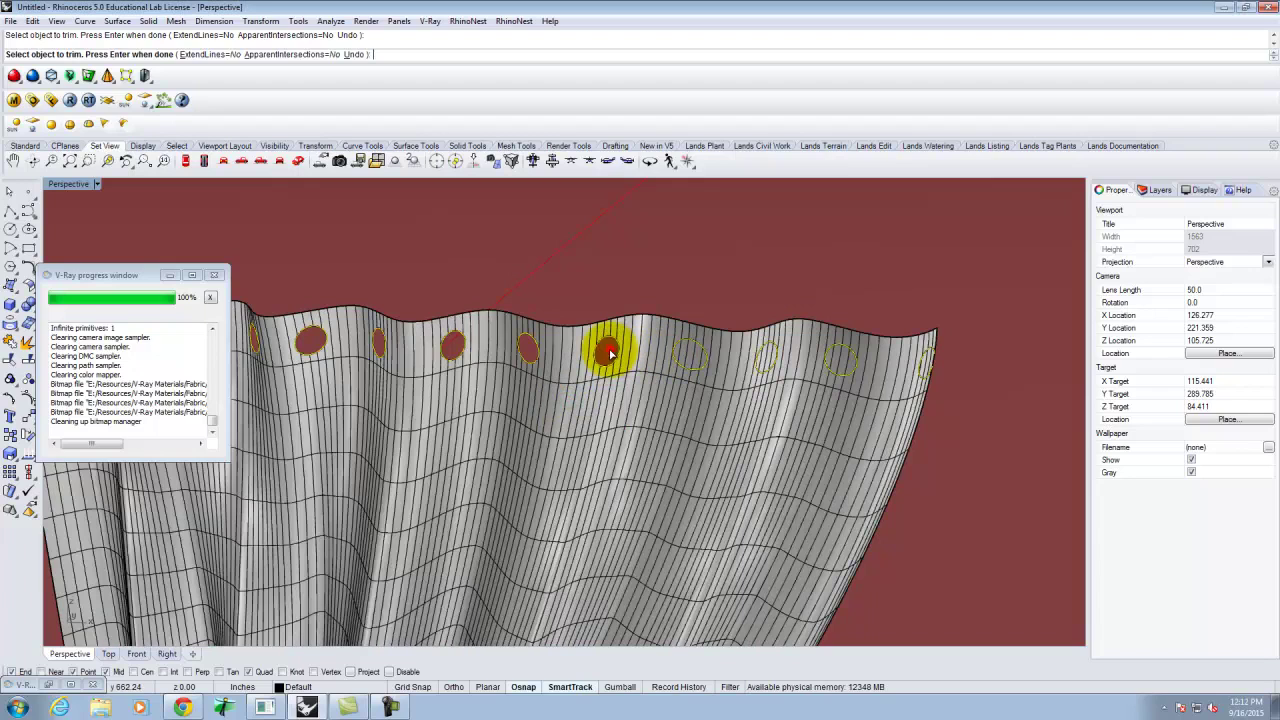
click(690, 353)
click(768, 360)
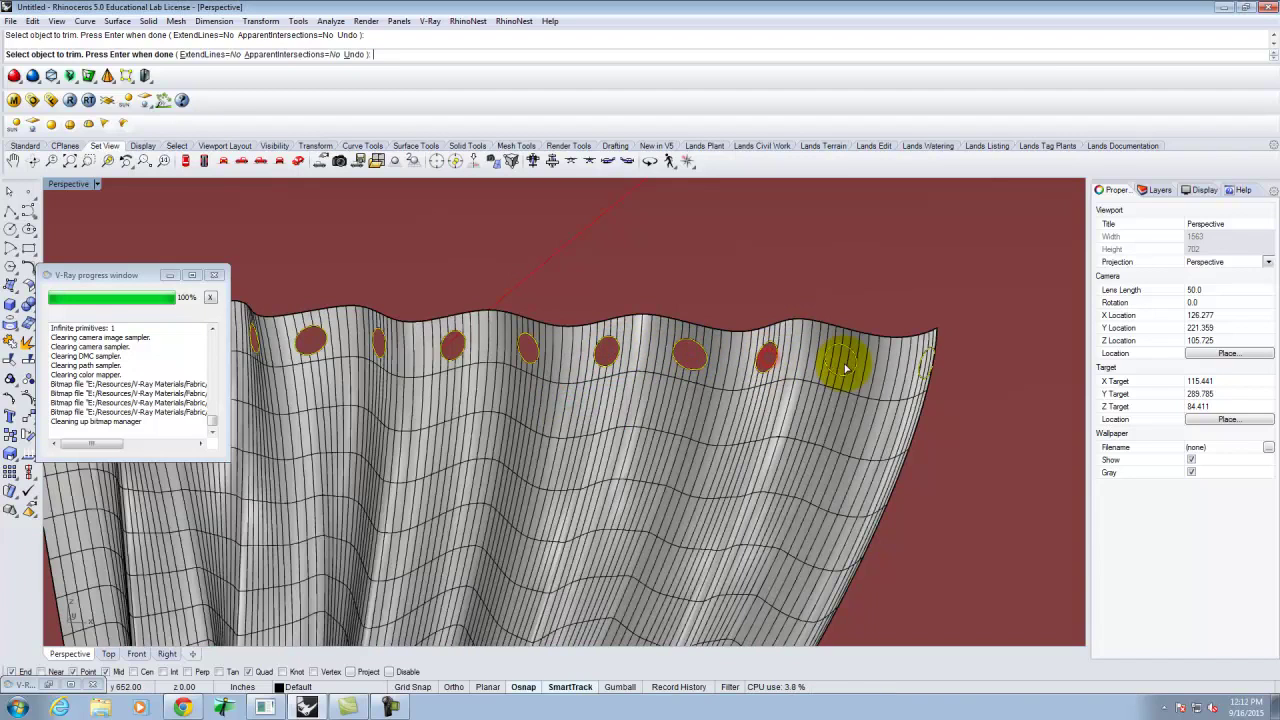
click(928, 365)
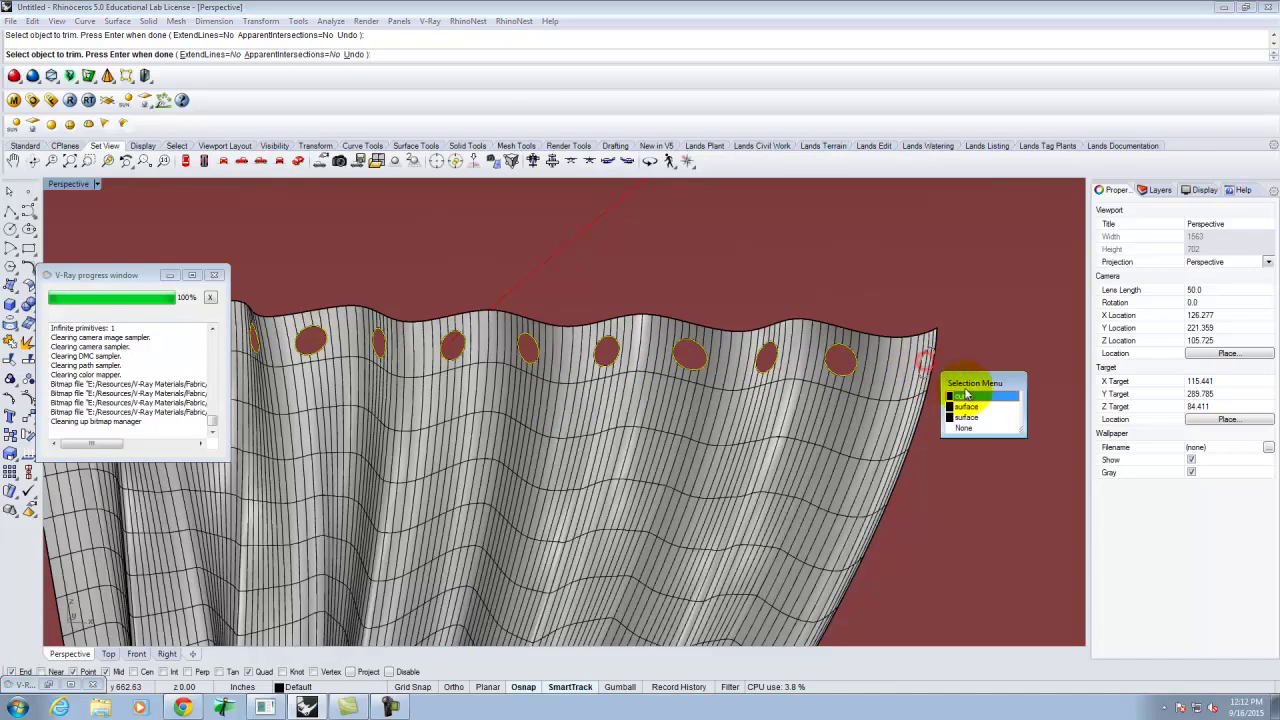
click(965, 405)
scroll(985, 381, down, 7)
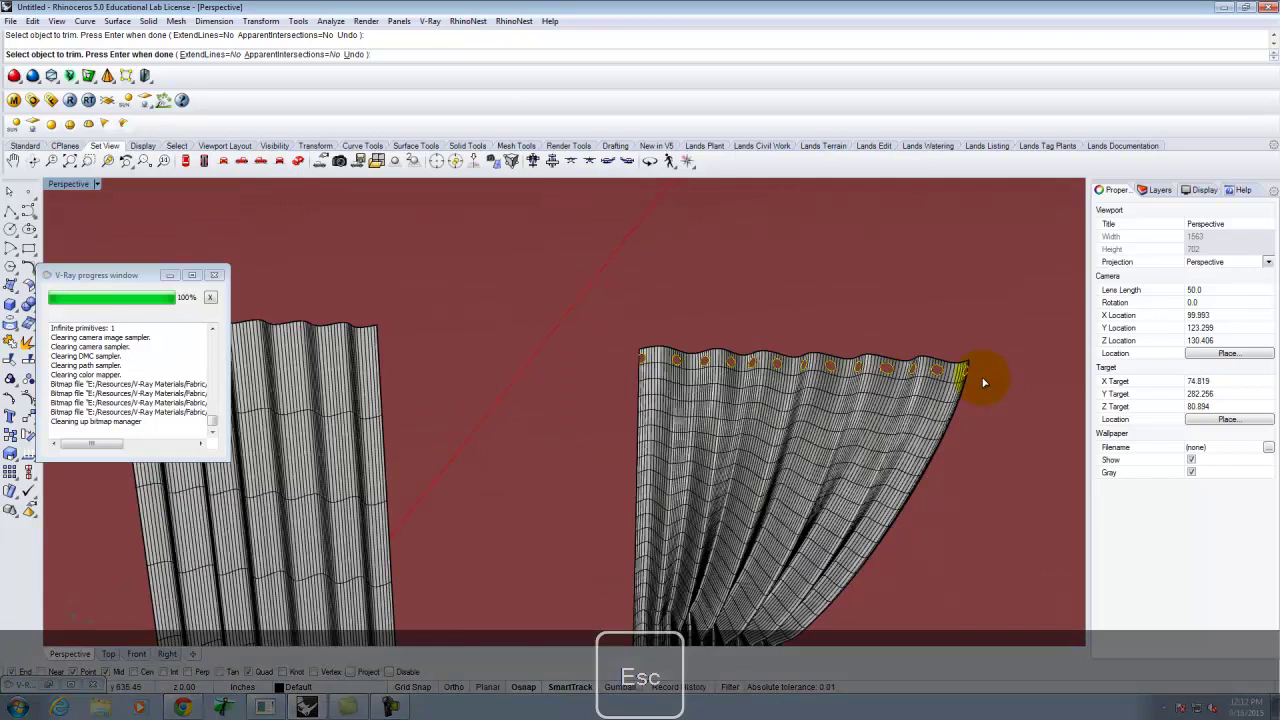
key(Escape)
scroll(846, 381, up, 2)
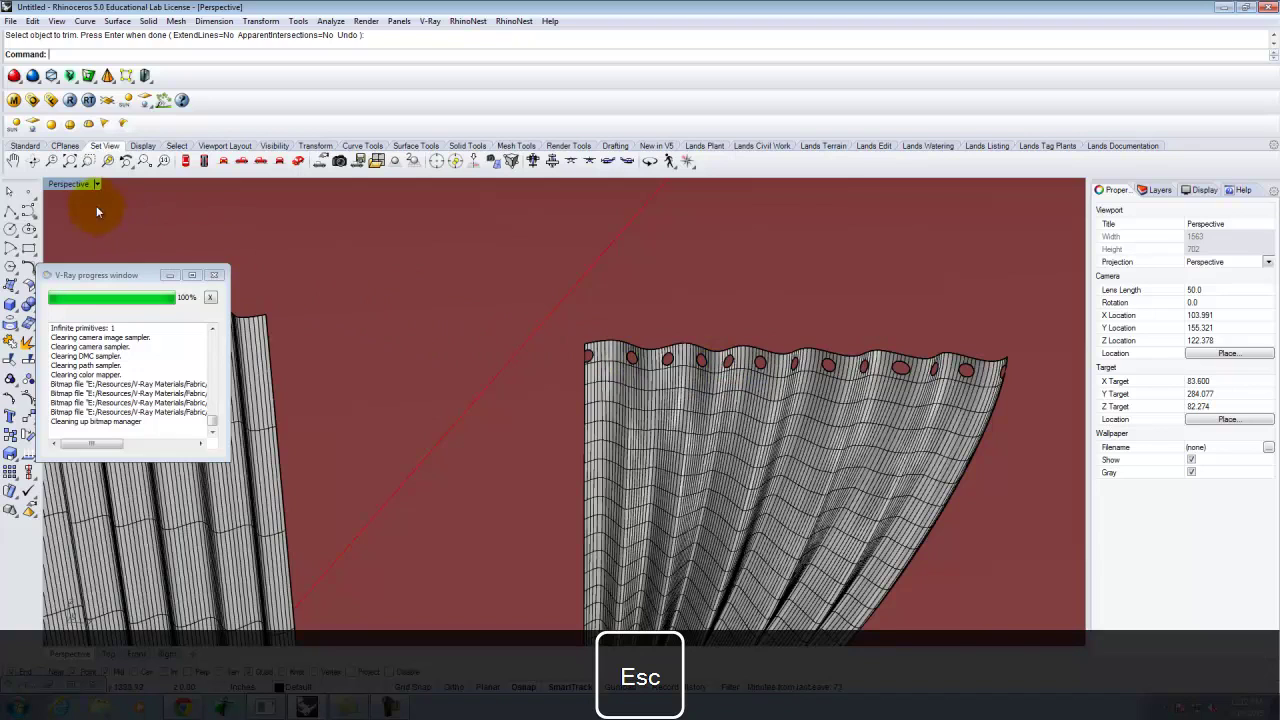
Model the curtain rod as a 1-inch-diameter cylinder centred on the hole circle in the Right view, extending past the gathered curtain
double_click(72, 184)
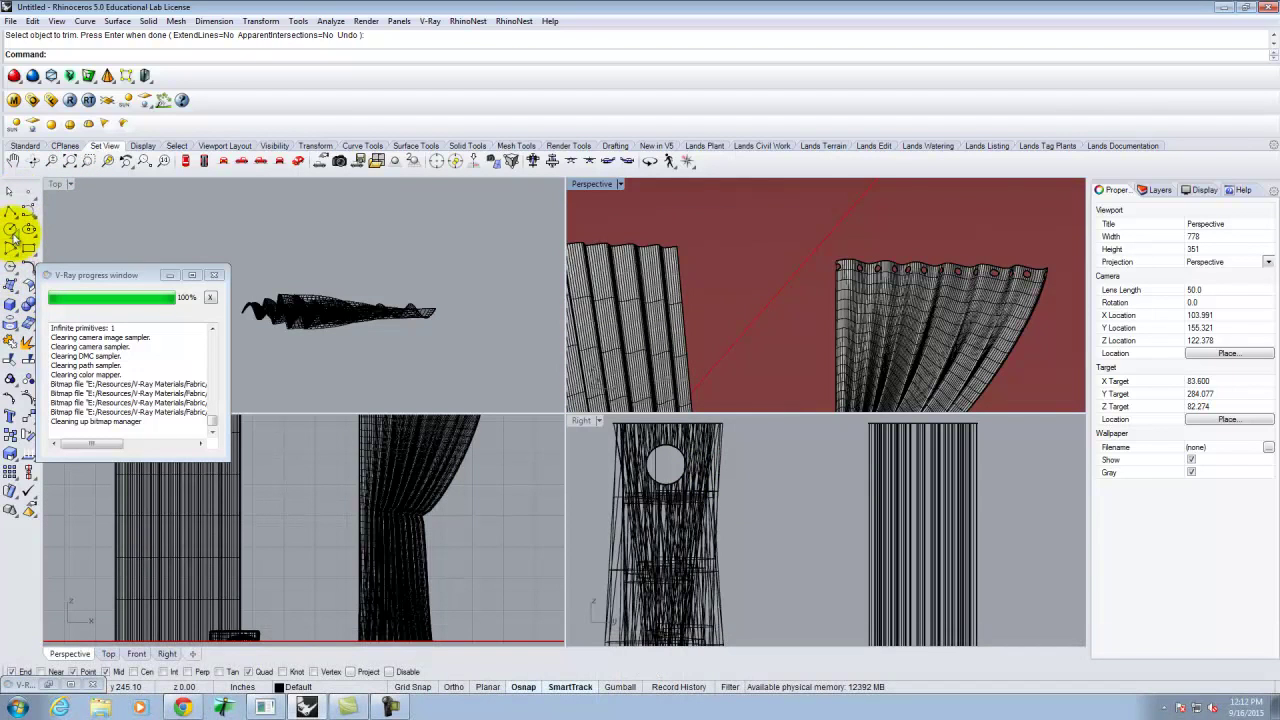
click(10, 310)
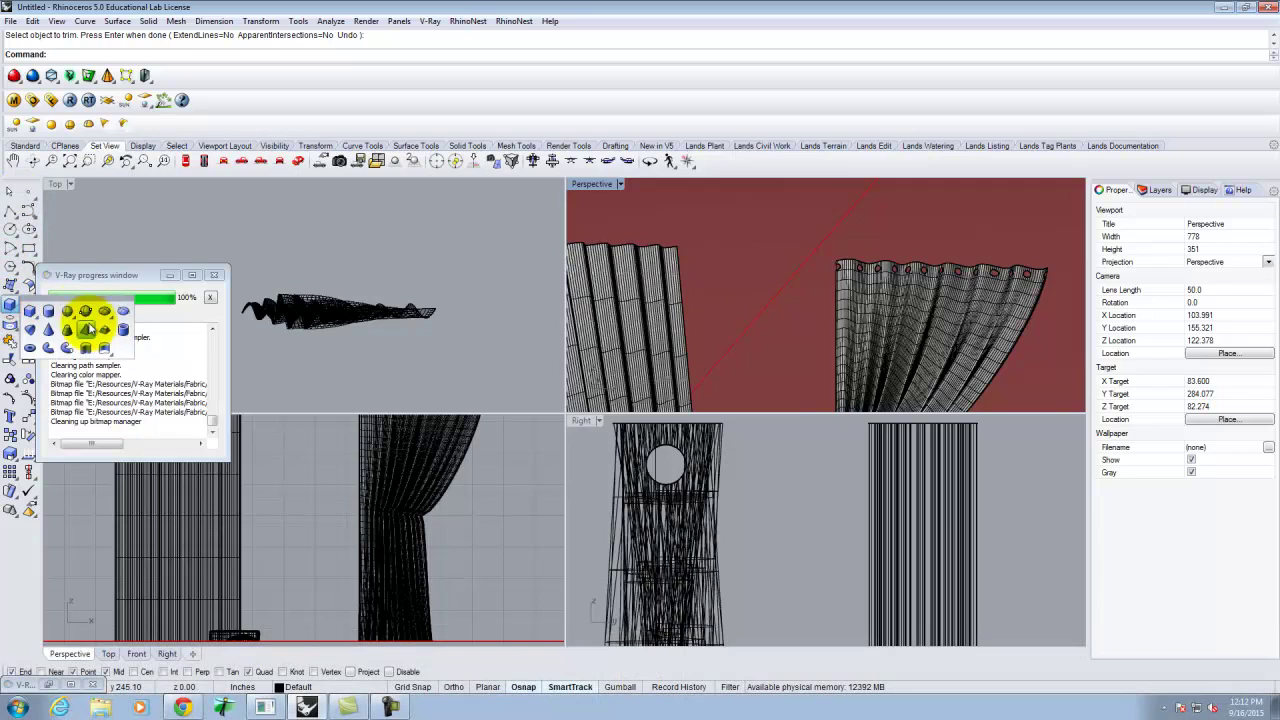
click(64, 304)
scroll(666, 468, up, 3)
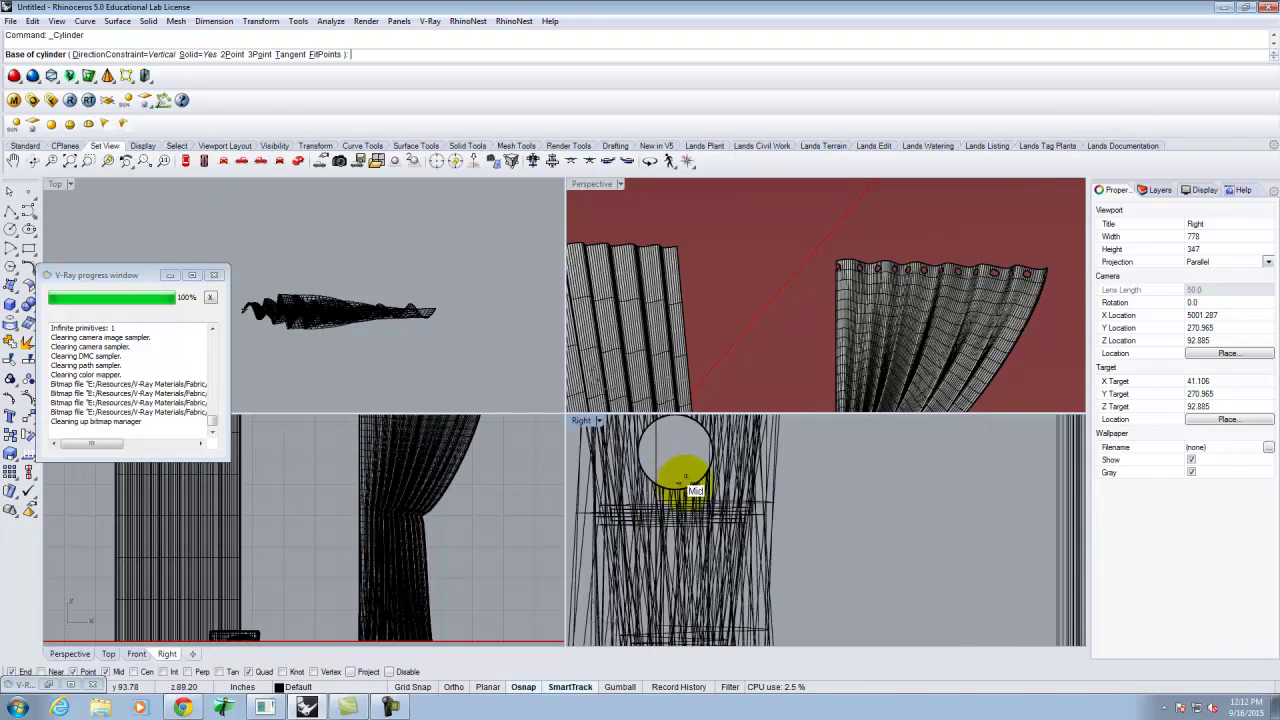
click(146, 672)
click(676, 453)
scroll(678, 452, down, 1)
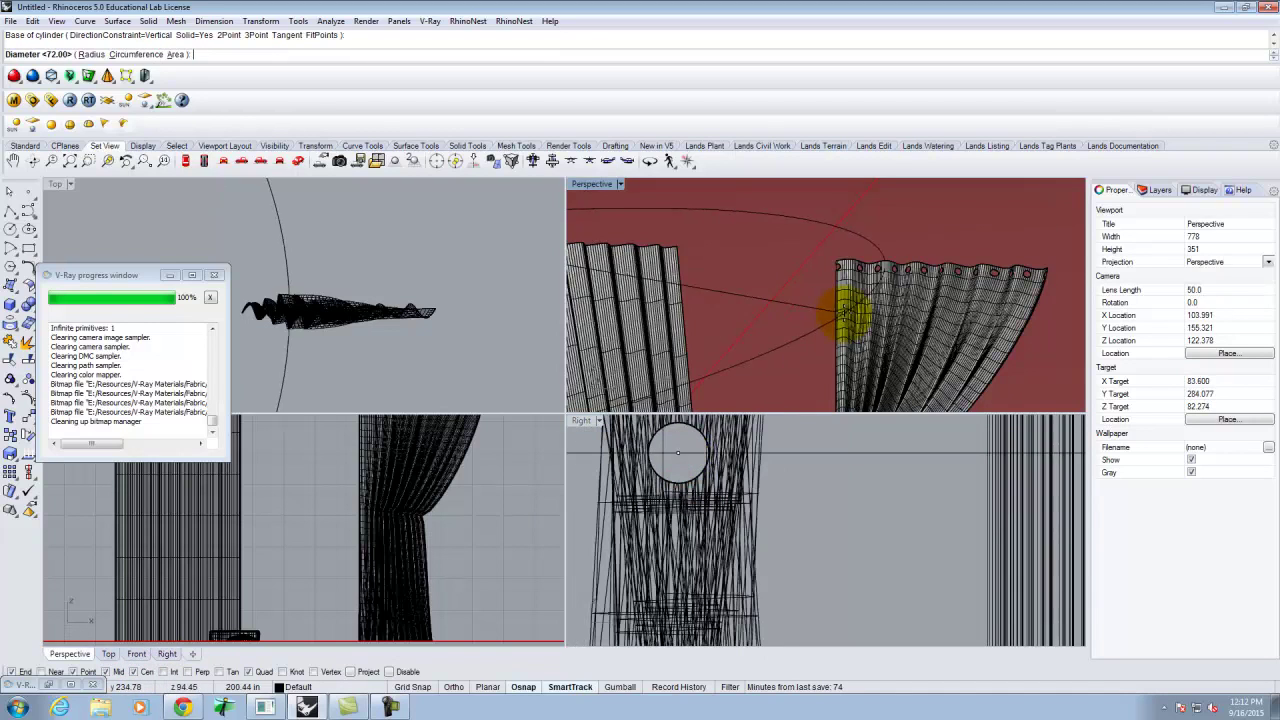
text(1)
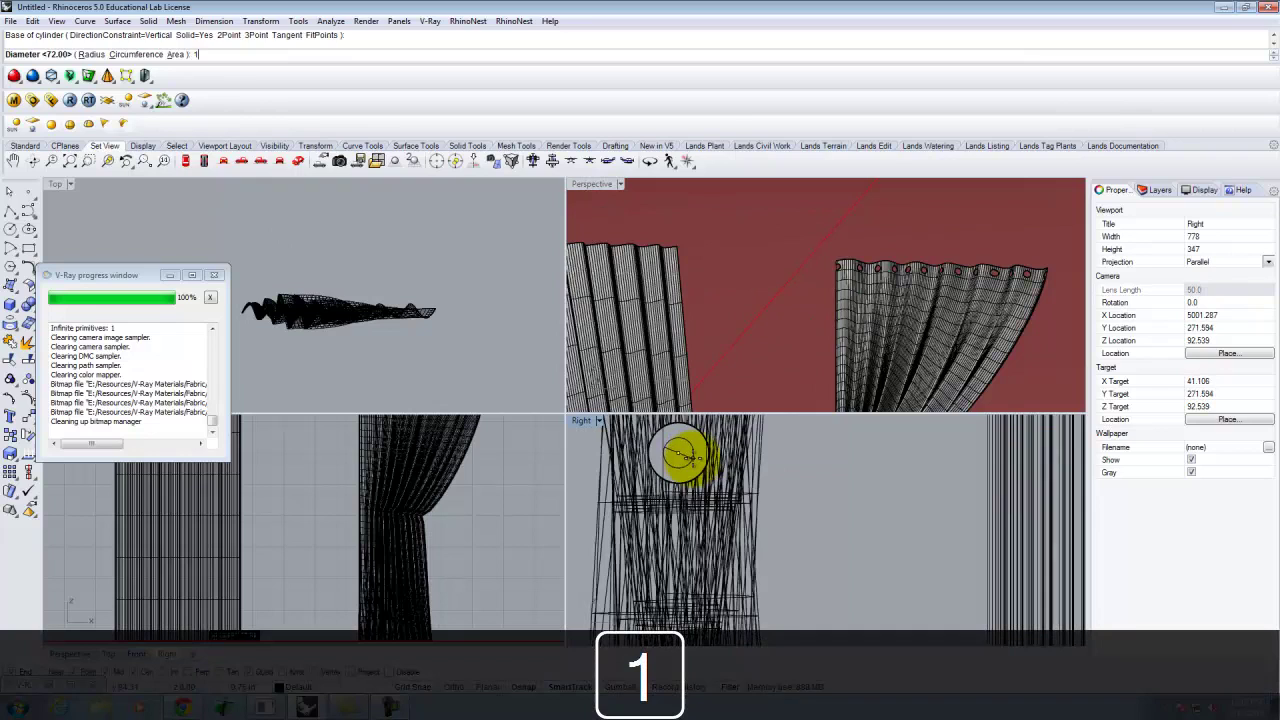
key(Return)
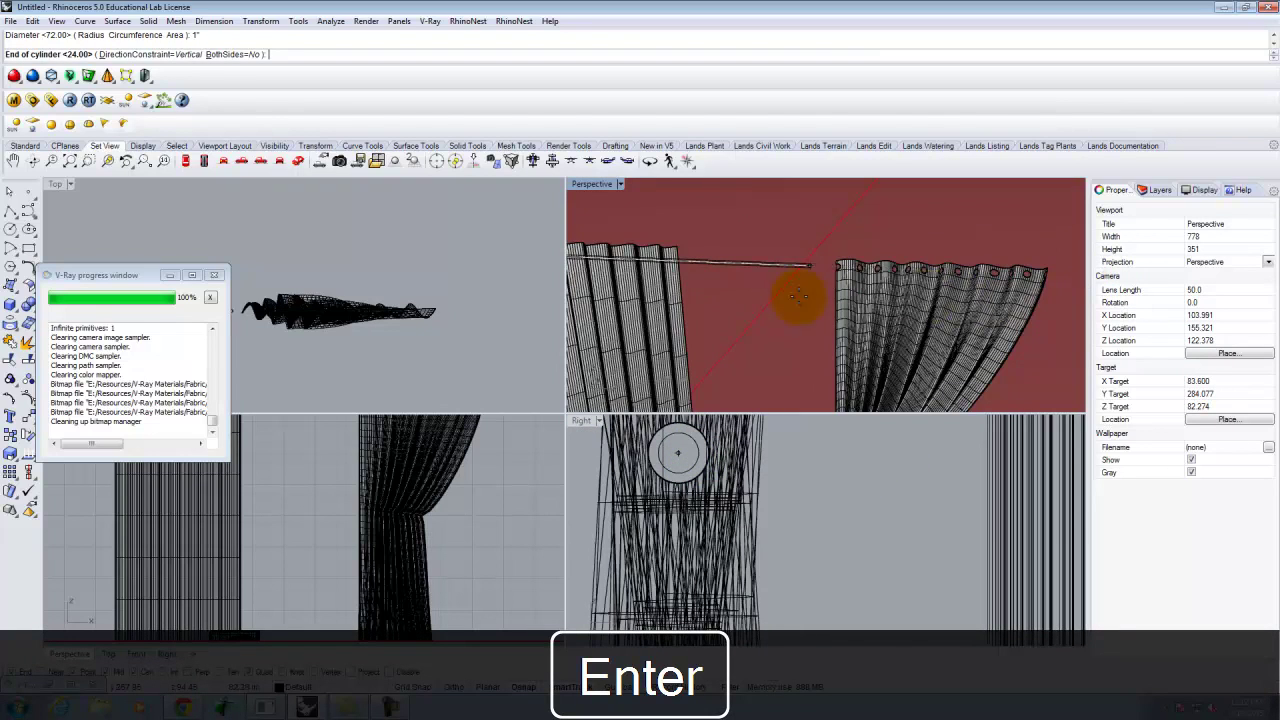
click(966, 303)
key(Escape)
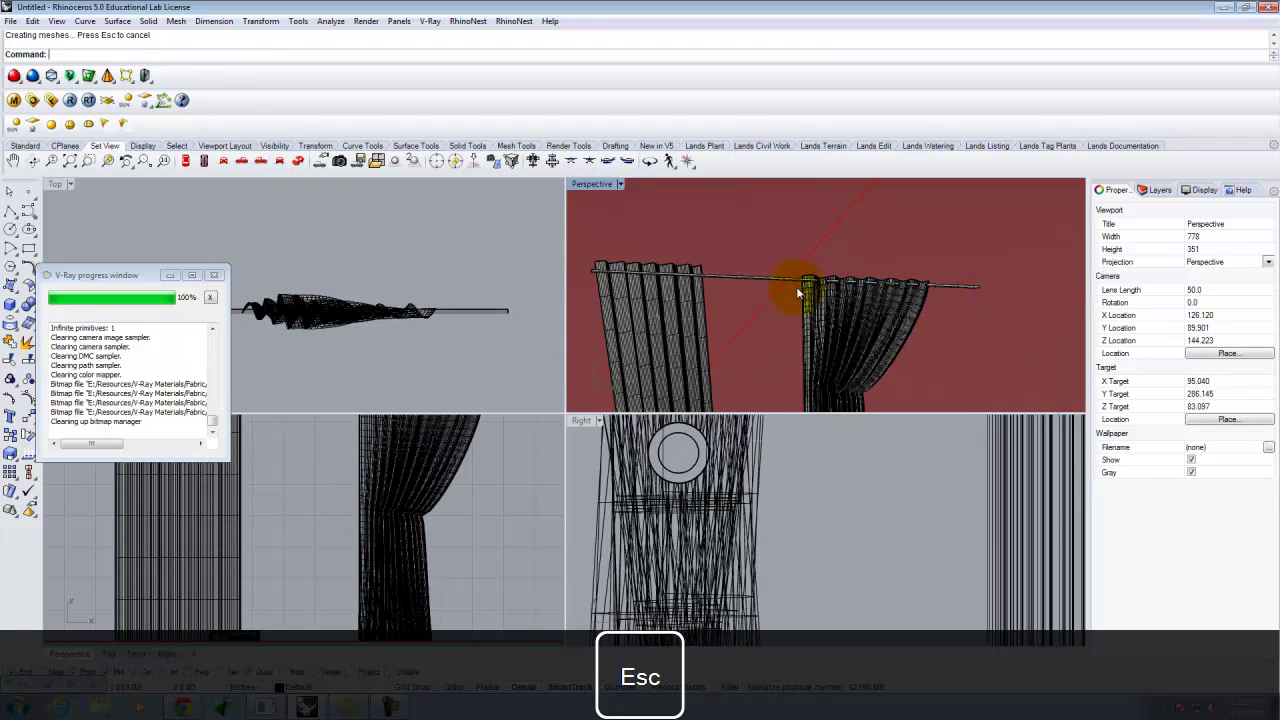
Shorten the curtain rod with Scale1D, anchoring the end past the curved edge and stopping just beyond the gathered curtain's straight side
right_drag(663, 292, 715, 286)
click(760, 285)
text(Scale1D)
key(Return)
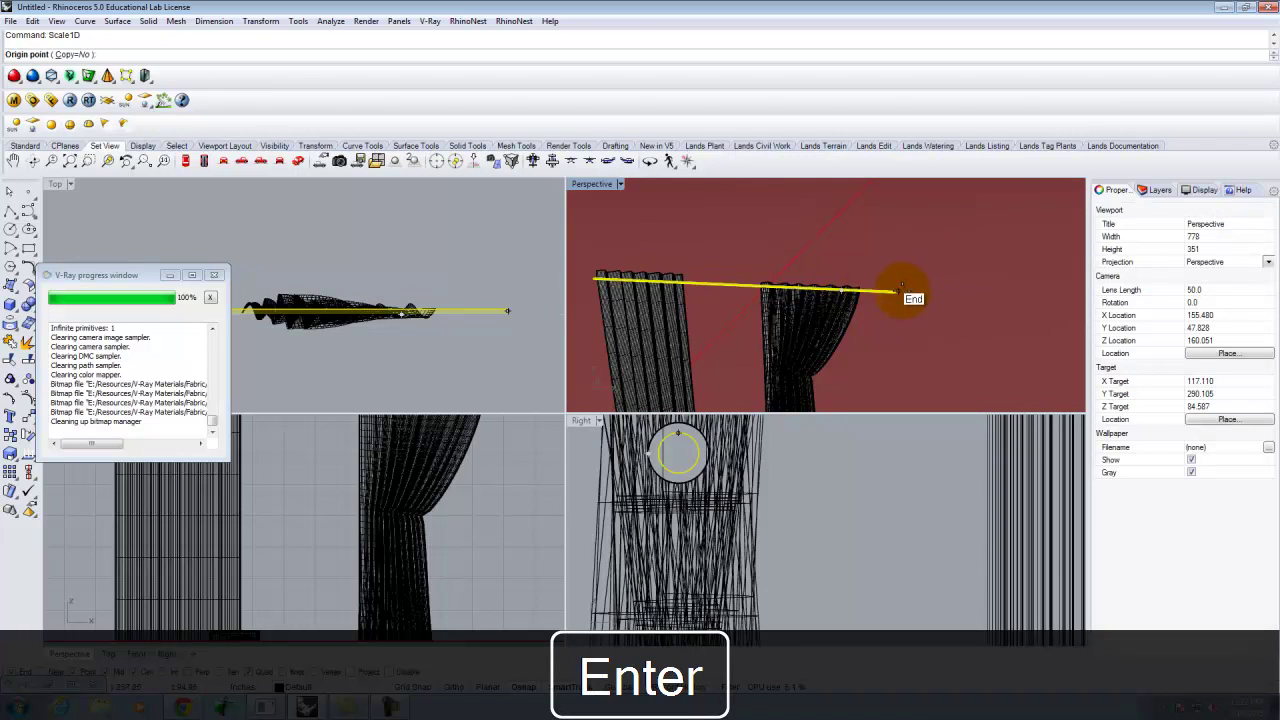
click(900, 291)
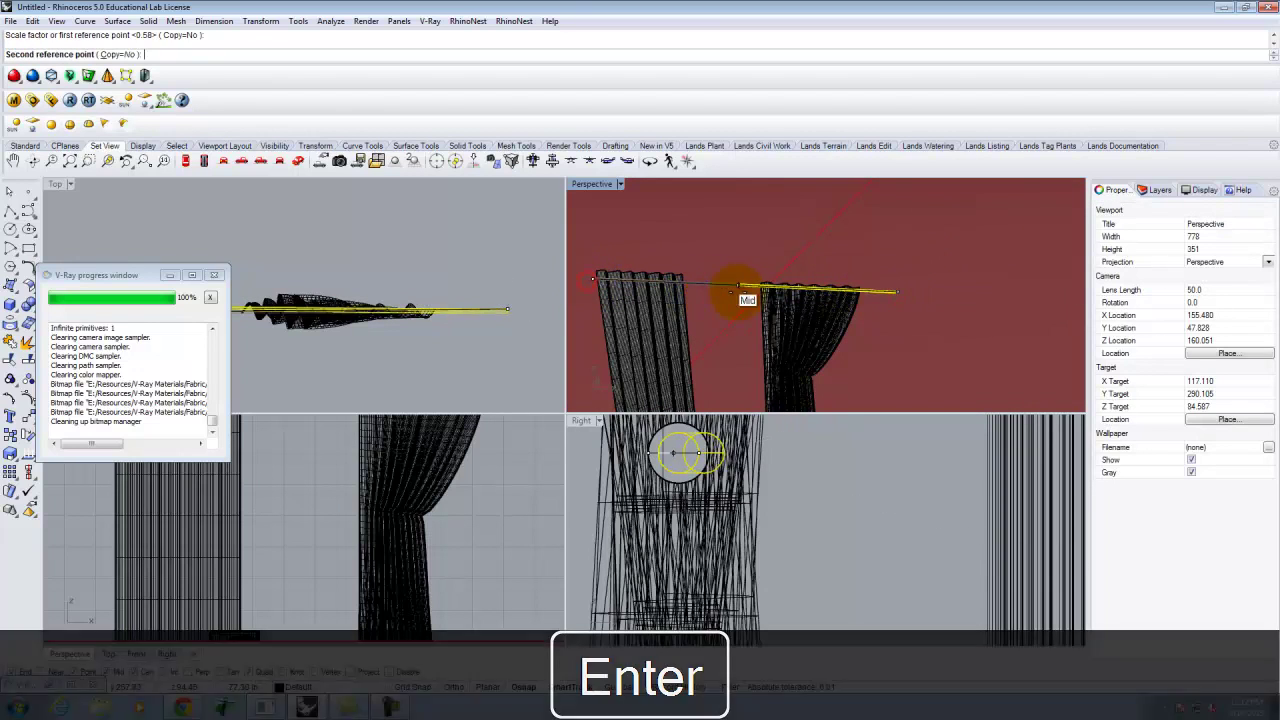
scroll(765, 286, up, 3)
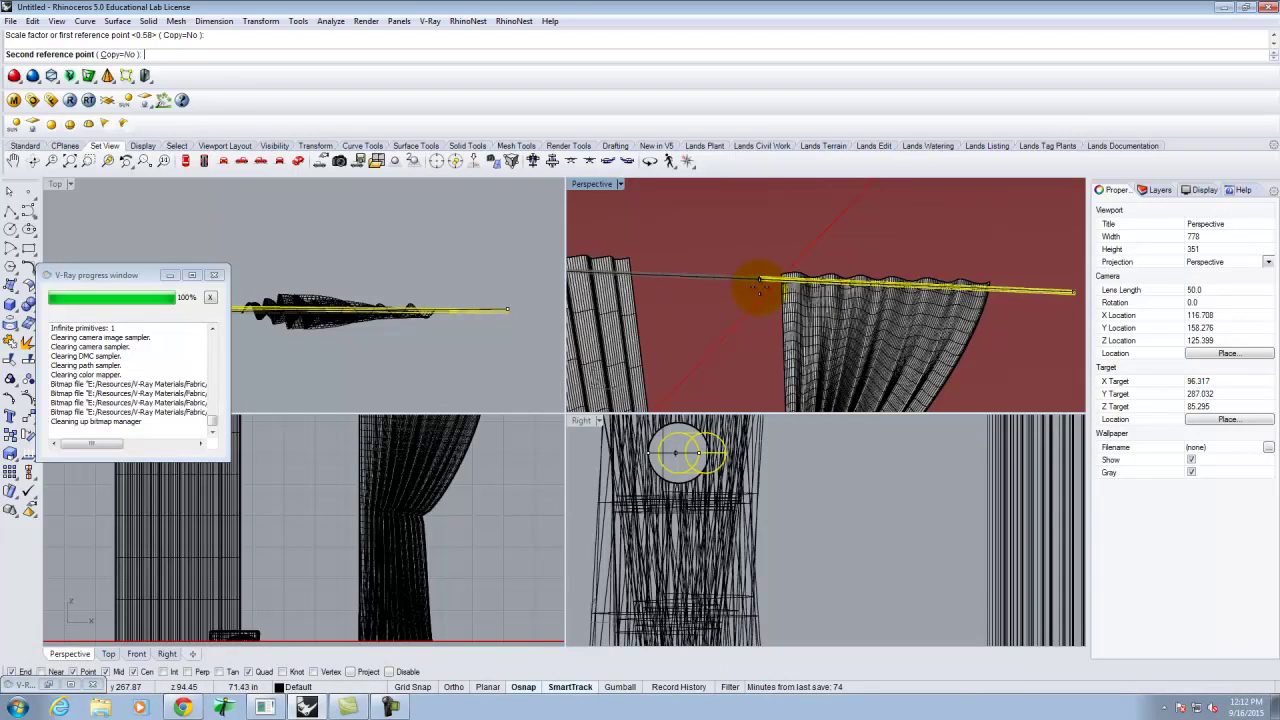
key(Escape)
key(Escape)
Examine the gathered curtain's rod holes, cinched folds and shortened rod from several angles in the maximized Perspective viewport
right_drag(740, 314, 854, 236)
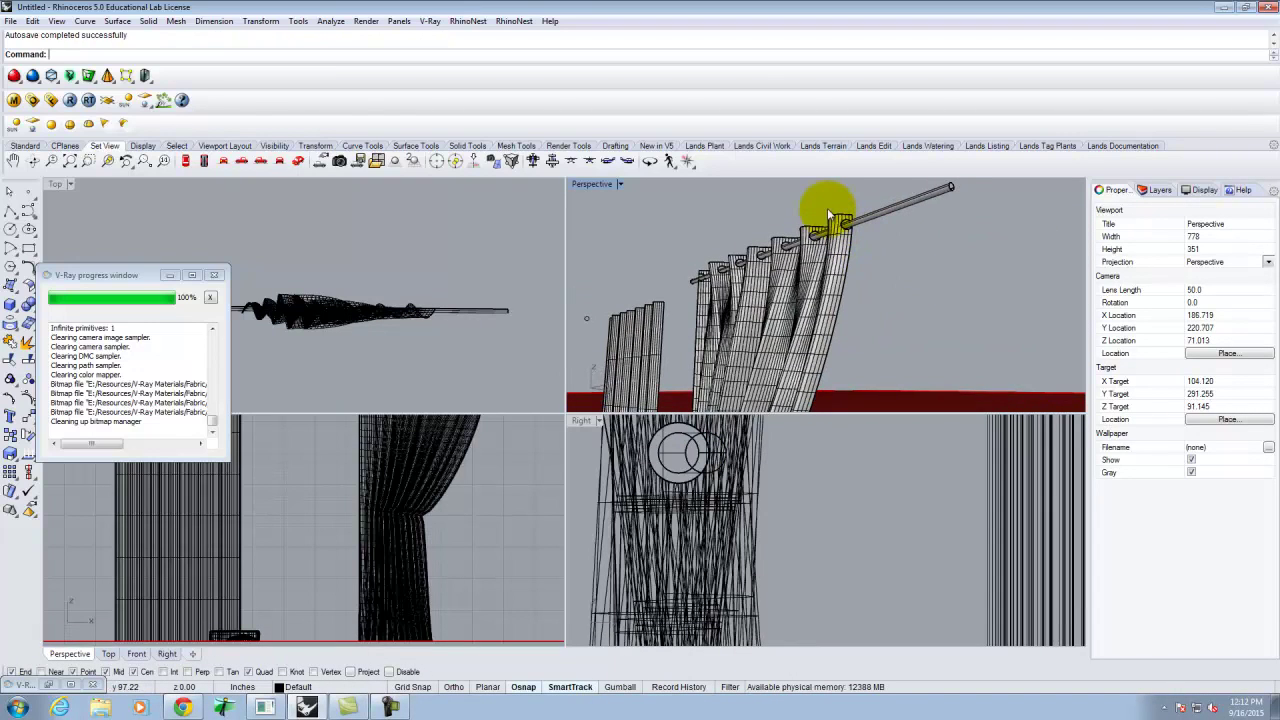
right_drag(686, 229, 766, 379)
double_click(597, 186)
right_drag(458, 254, 493, 381)
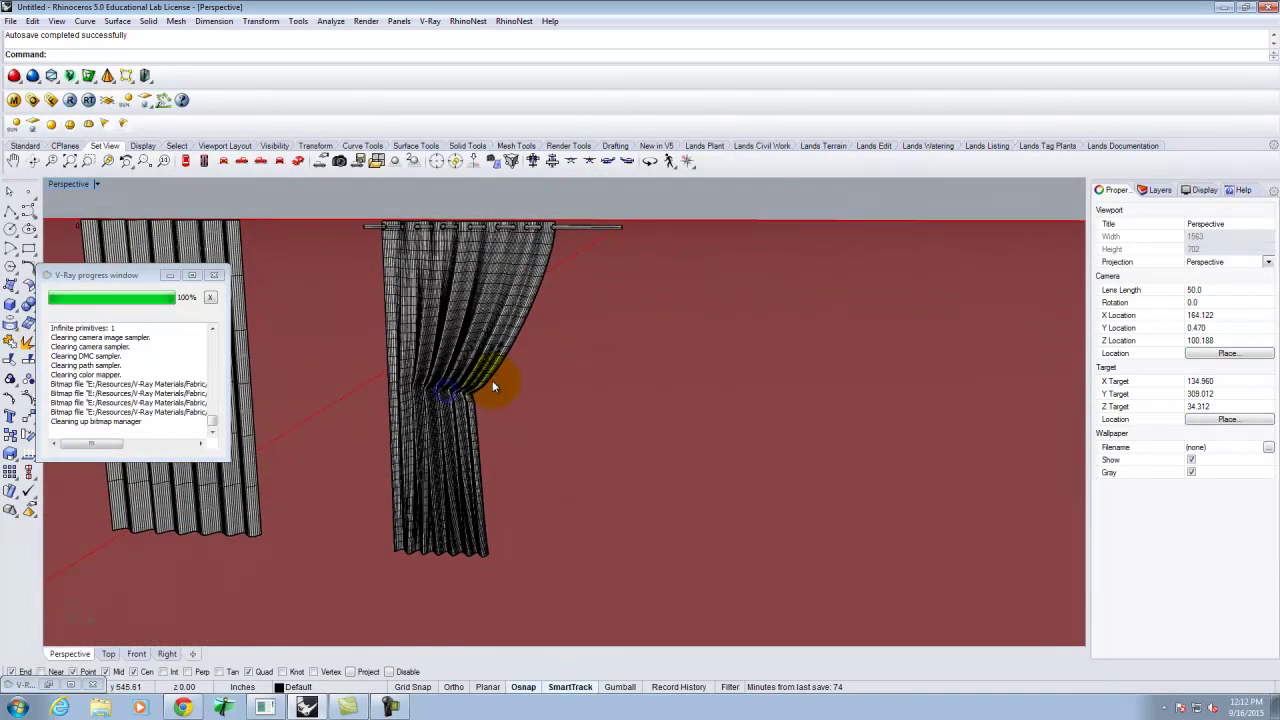
scroll(428, 395, up, 5)
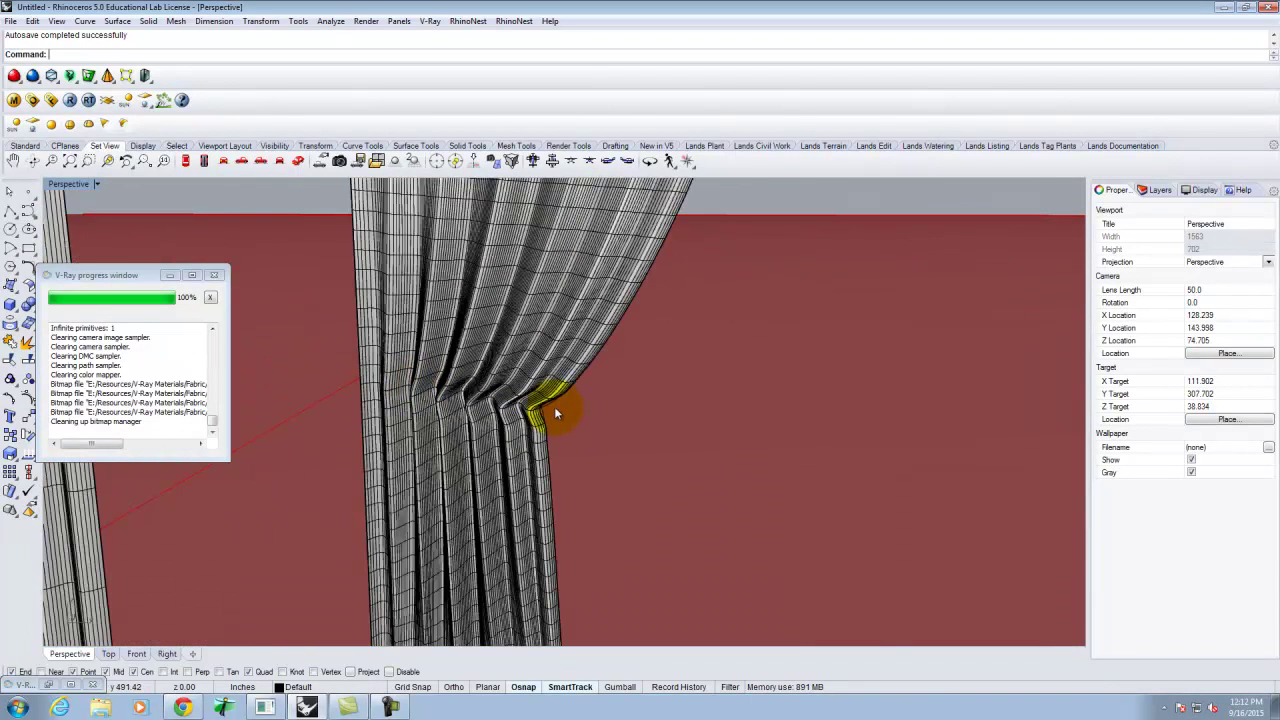
mouse_move(548, 402)
right_down()
mouse_move(650, 405)
mouse_move(609, 410)
right_up()
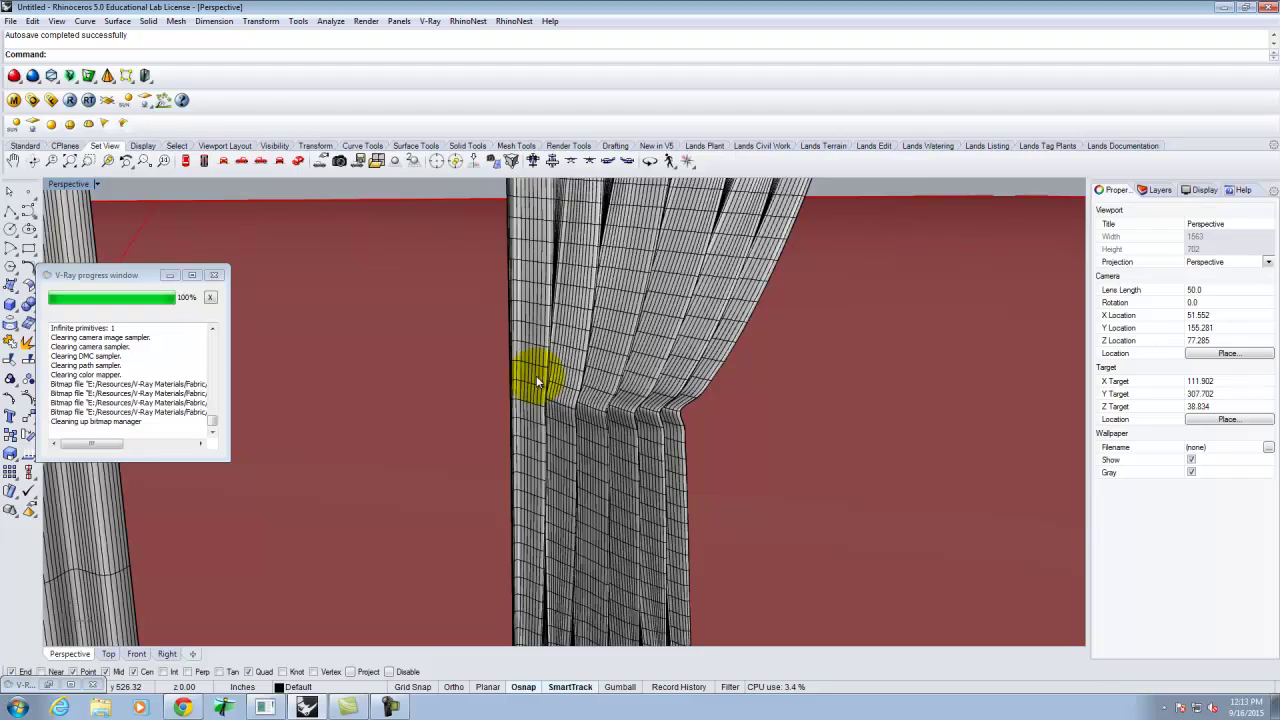
scroll(531, 343, down, 5)
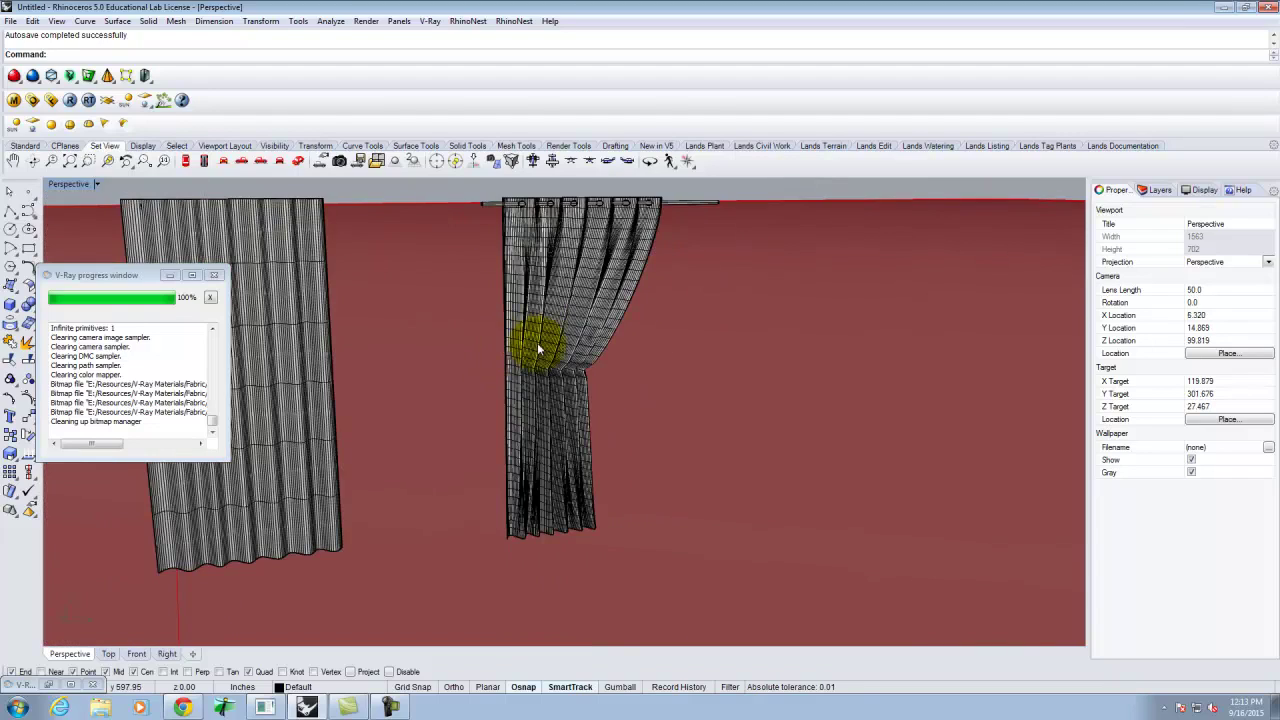
right_drag(597, 357, 586, 412)
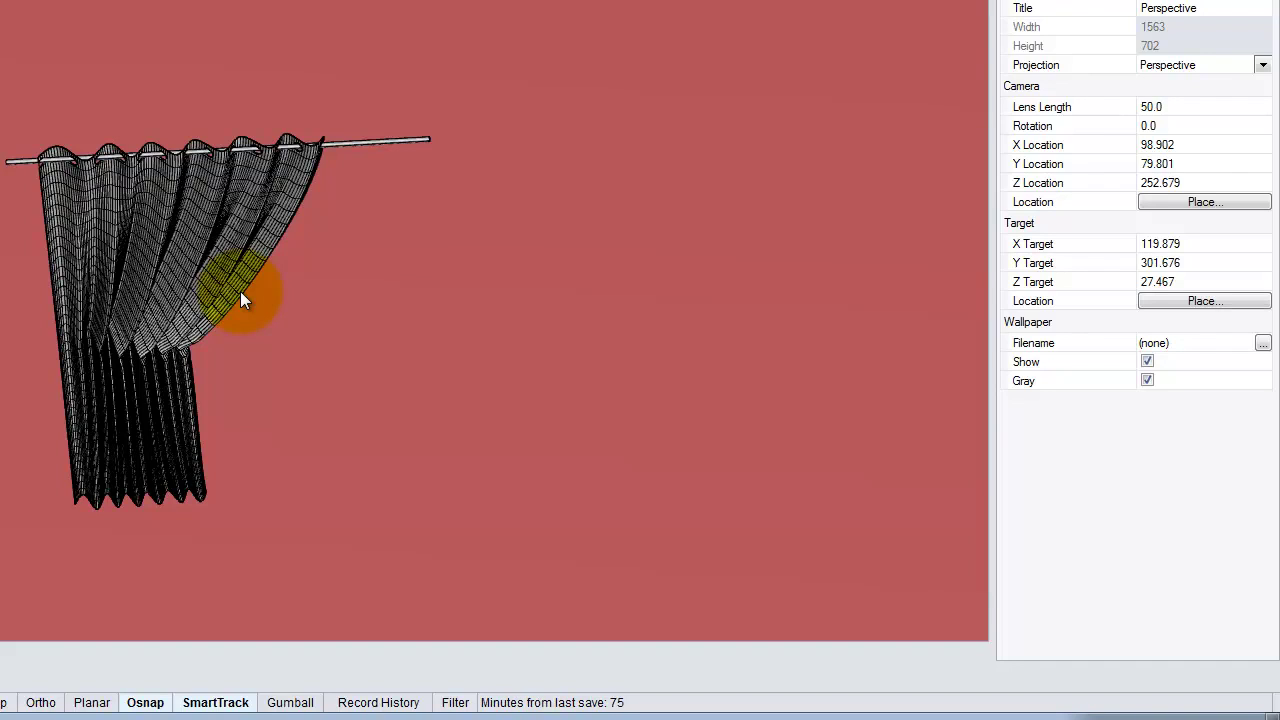
right_drag(265, 363, 187, 257)
scroll(302, 385, down, 4)
right_drag(250, 219, 135, 238)
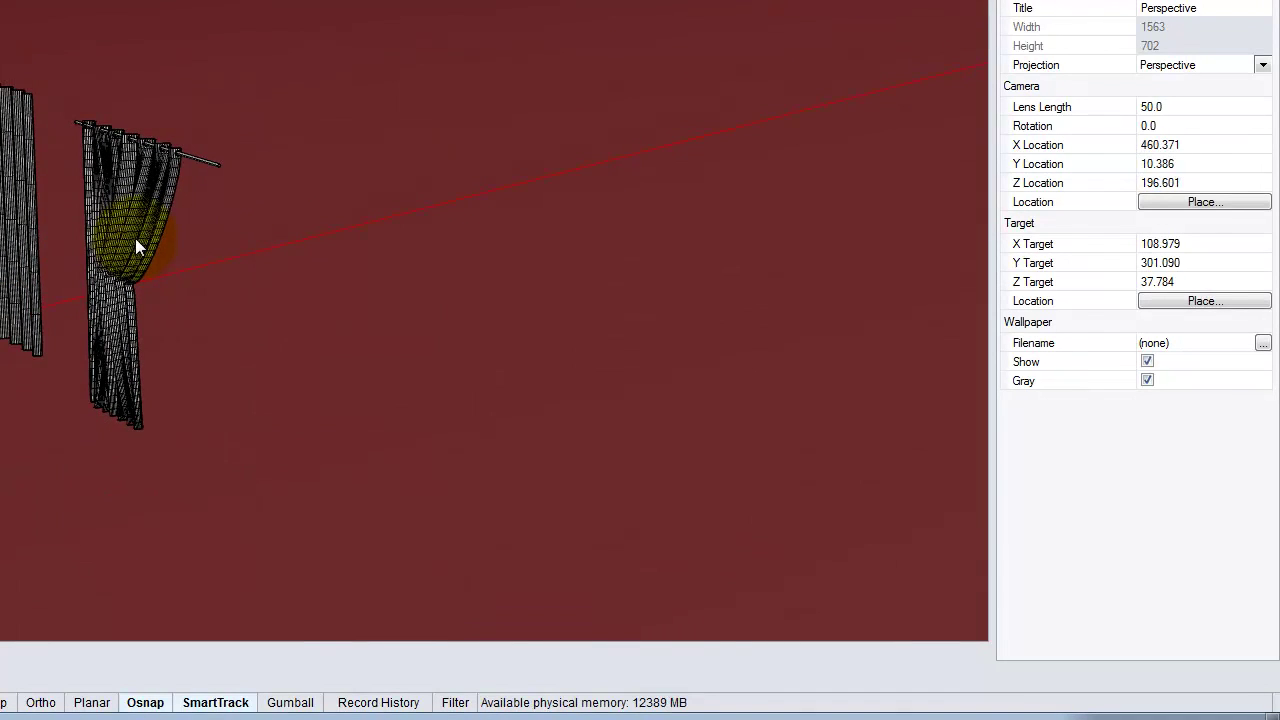